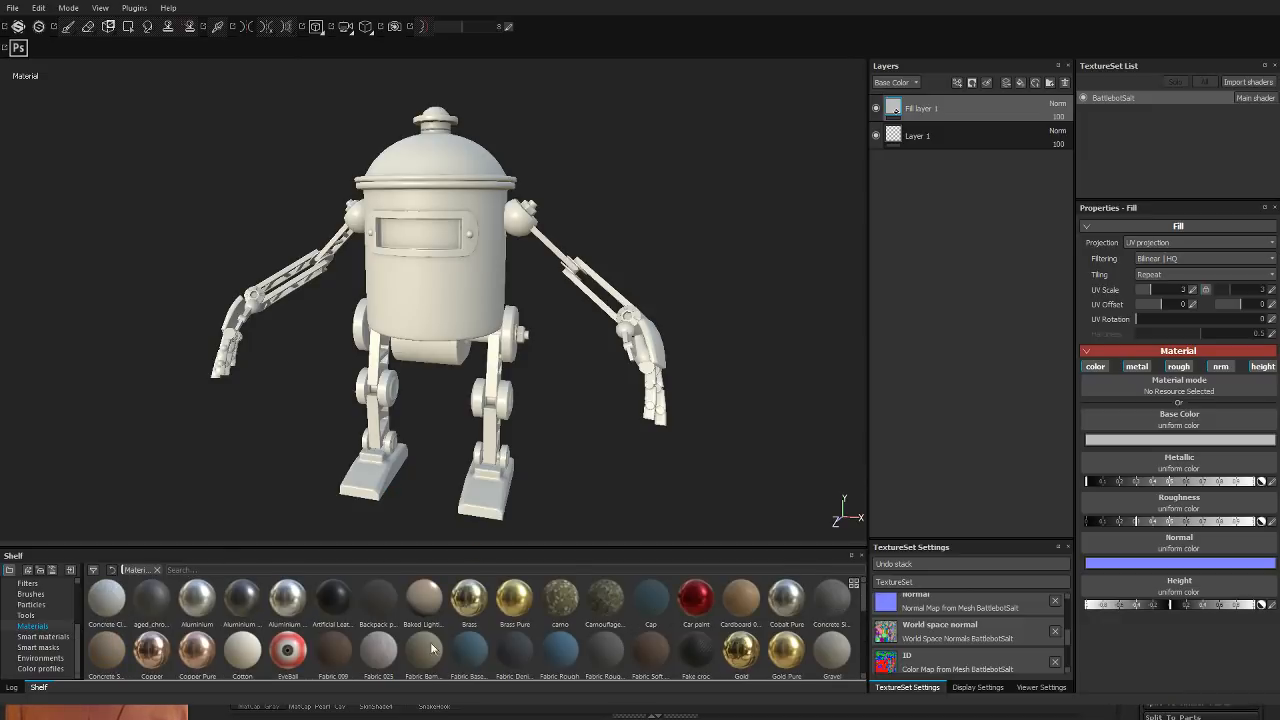
Step: Add the Aluminium brushed material as a new layer above Fill layer 1 and hide that layer
{"action": "mouse_move", "coordinate": [240, 605]}
{"action": "left_mouse_down"}
{"action": "mouse_move", "coordinate": [955, 98]}
{"action": "mouse_move", "coordinate": [945, 85]}
{"action": "mouse_move", "coordinate": [937, 137]}
{"action": "mouse_move", "coordinate": [930, 86]}
{"action": "left_mouse_up"}
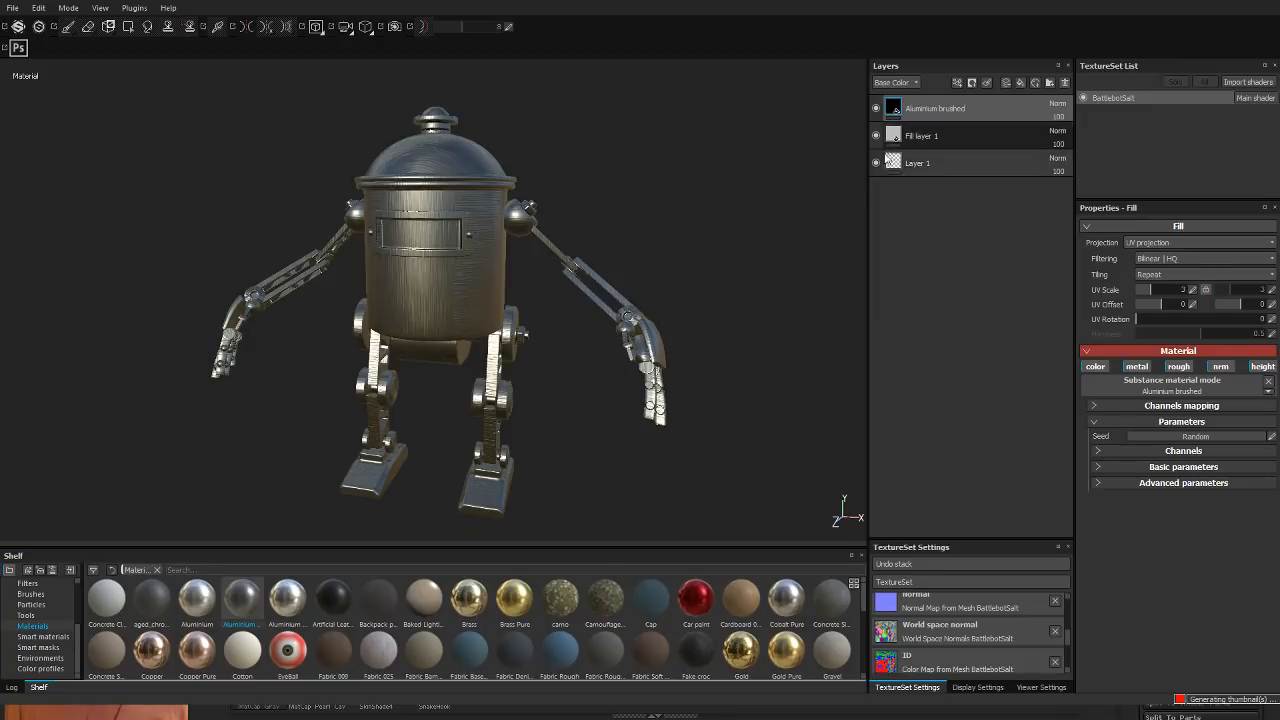
{"action": "left_click", "coordinate": [876, 108]}
Step: Try the Metal 006 material on Fill layer 1
{"action": "left_click", "coordinate": [925, 138]}
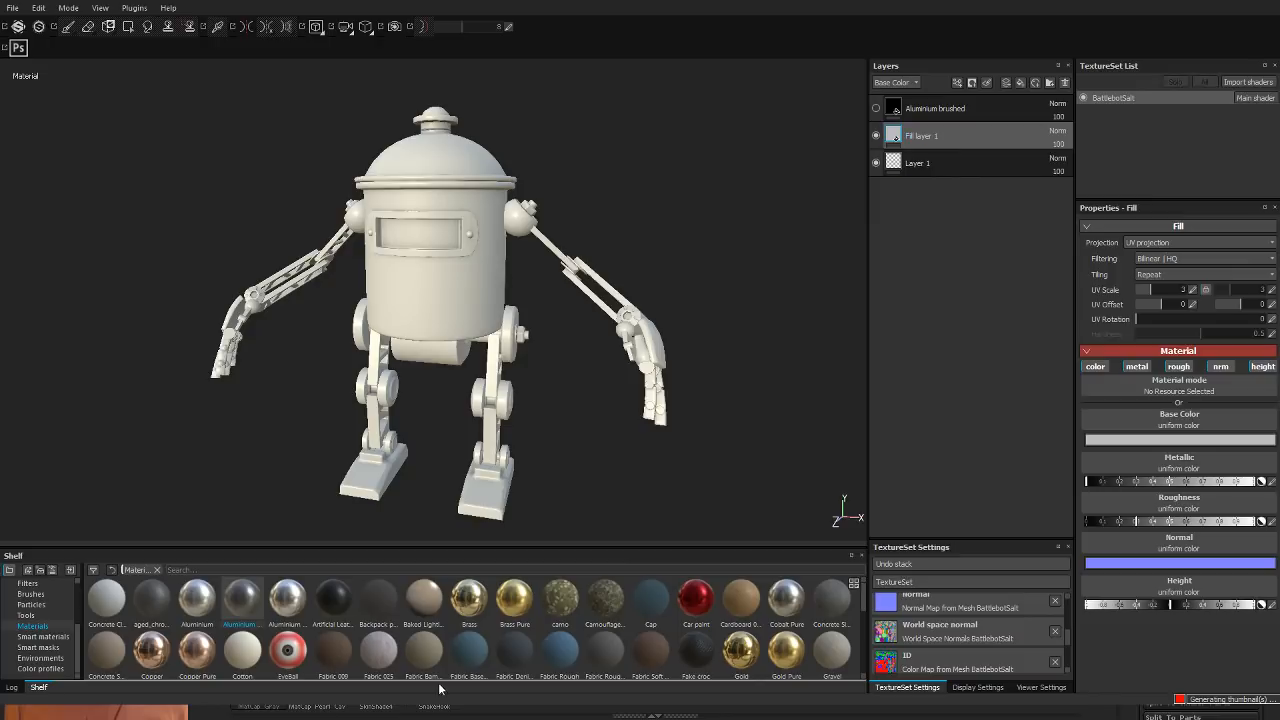
{"action": "scroll", "coordinate": [590, 624], "scroll_direction": "down", "scroll_amount": 3}
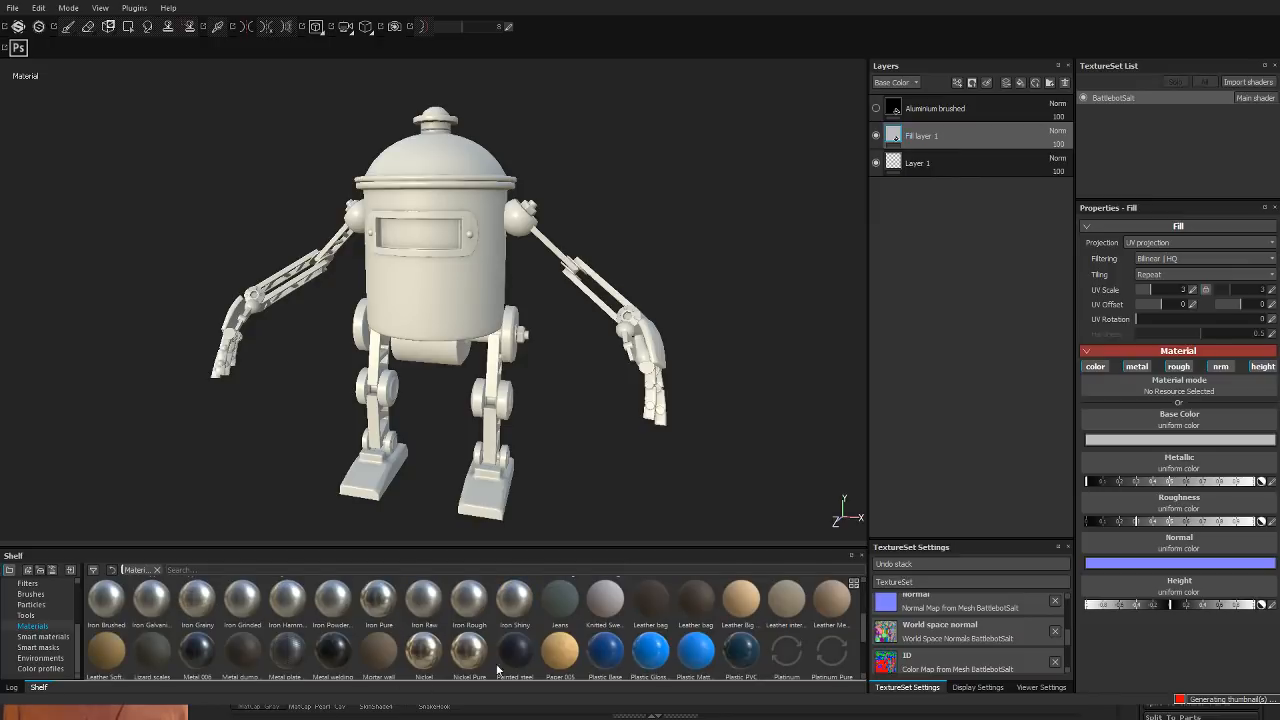
{"action": "left_click", "coordinate": [198, 656]}
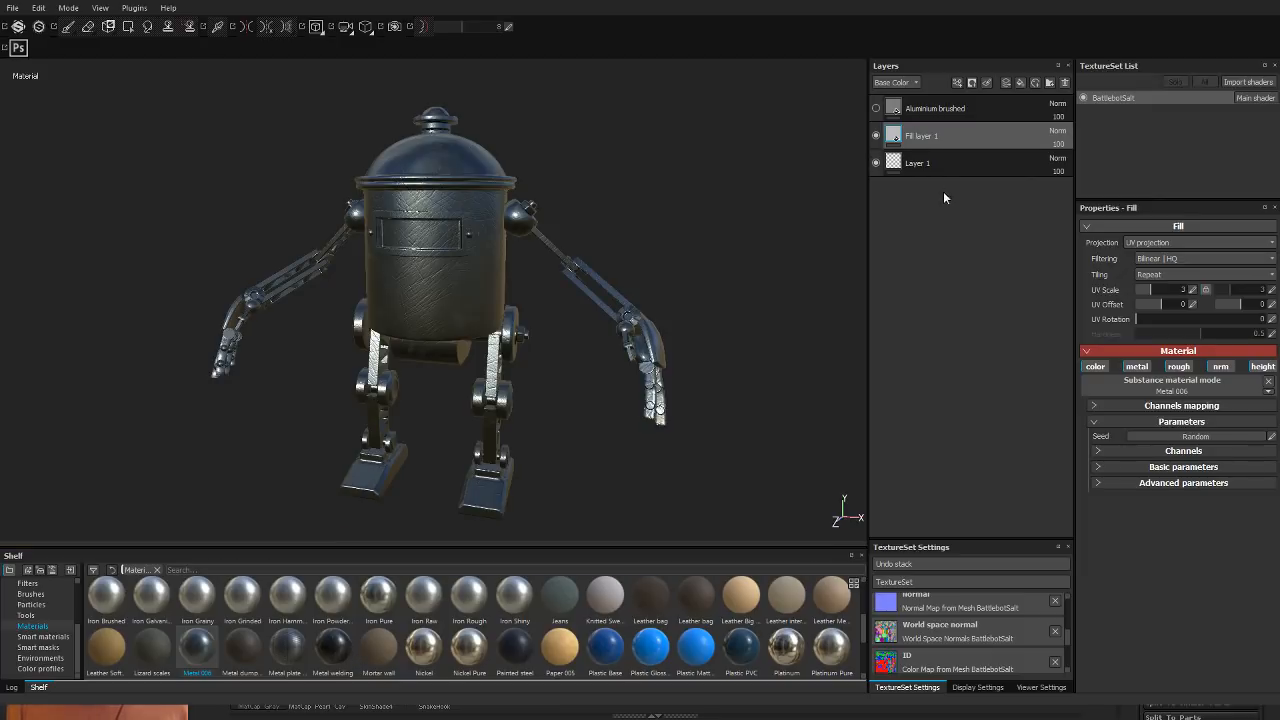
{"action": "mouse_move", "coordinate": [656, 260]}
{"action": "left_mouse_down", "text": "alt"}
{"action": "mouse_move", "coordinate": [363, 300]}
{"action": "mouse_move", "coordinate": [671, 363]}
{"action": "mouse_move", "coordinate": [652, 236]}
{"action": "mouse_move", "coordinate": [636, 293]}
{"action": "mouse_move", "coordinate": [634, 254]}
{"action": "left_mouse_up", "text": "alt"}
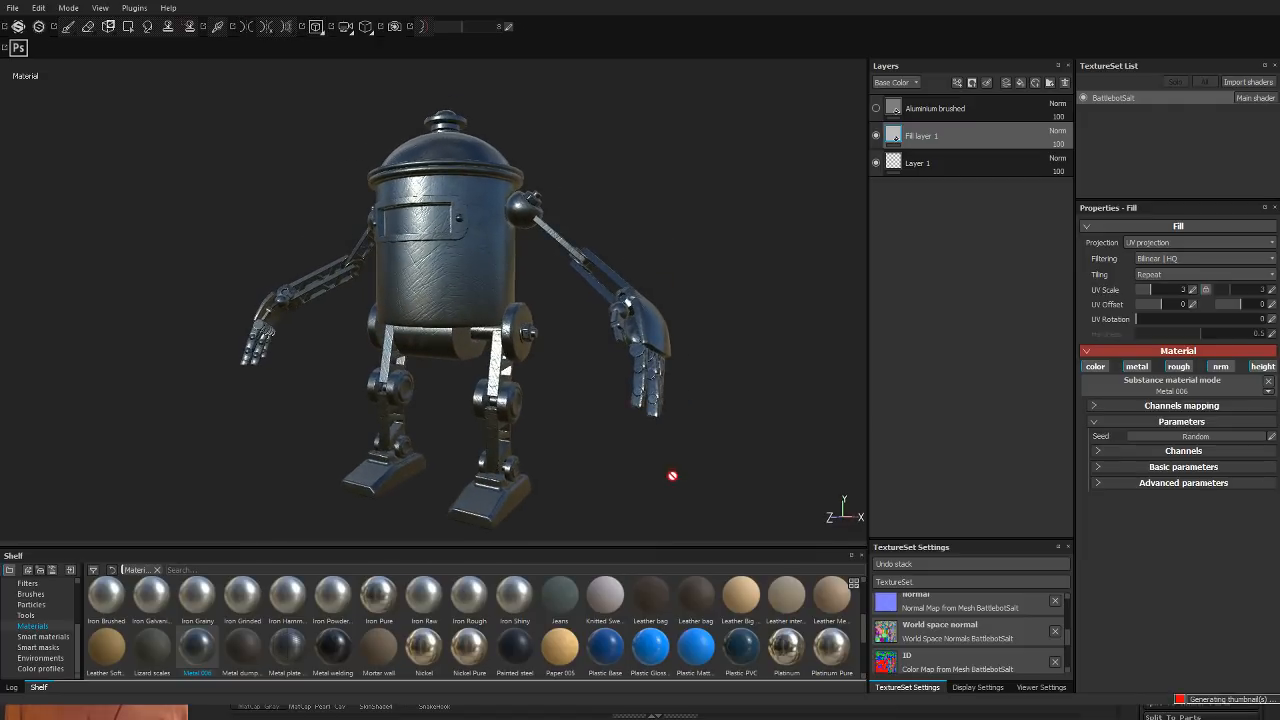
Step: Replace Fill layer 1's material with Steel and inspect the robot's body up close
{"action": "scroll", "coordinate": [565, 655], "scroll_direction": "down", "scroll_amount": 3}
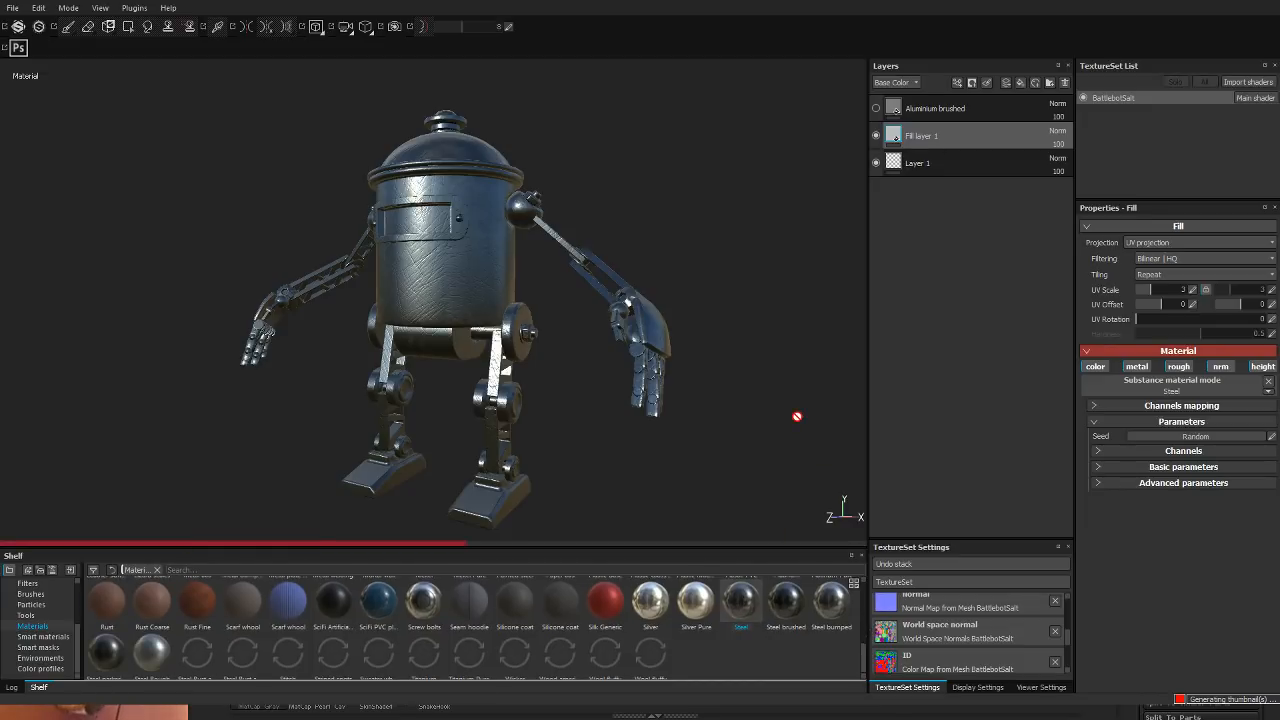
{"action": "left_click_drag", "start_coordinate": [743, 420], "coordinate": [845, 293], "text": "alt"}
{"action": "scroll", "coordinate": [524, 202], "scroll_direction": "up", "scroll_amount": 5}
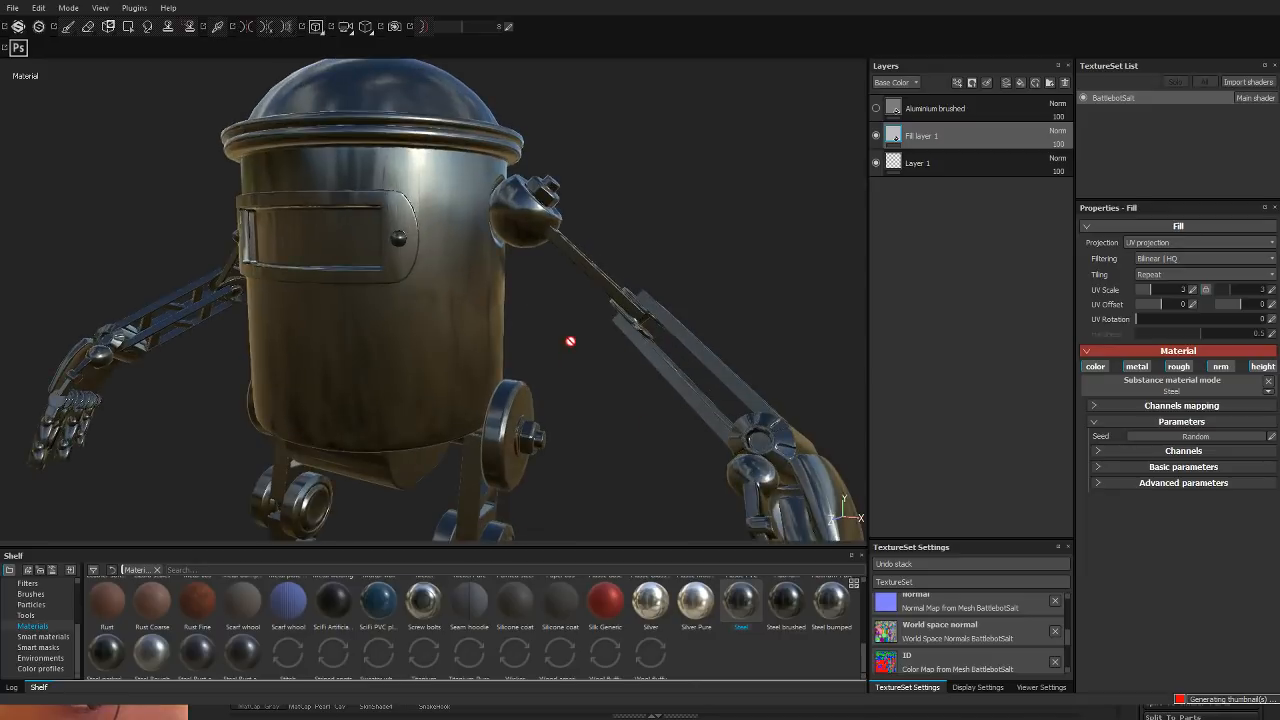
{"action": "middle_click_drag", "start_coordinate": [570, 341], "coordinate": [632, 297], "text": "alt"}
{"action": "mouse_move", "coordinate": [647, 335]}
{"action": "right_mouse_down", "text": "shift"}
{"action": "mouse_move", "coordinate": [580, 331]}
{"action": "mouse_move", "coordinate": [646, 334]}
{"action": "right_mouse_up", "text": "shift"}
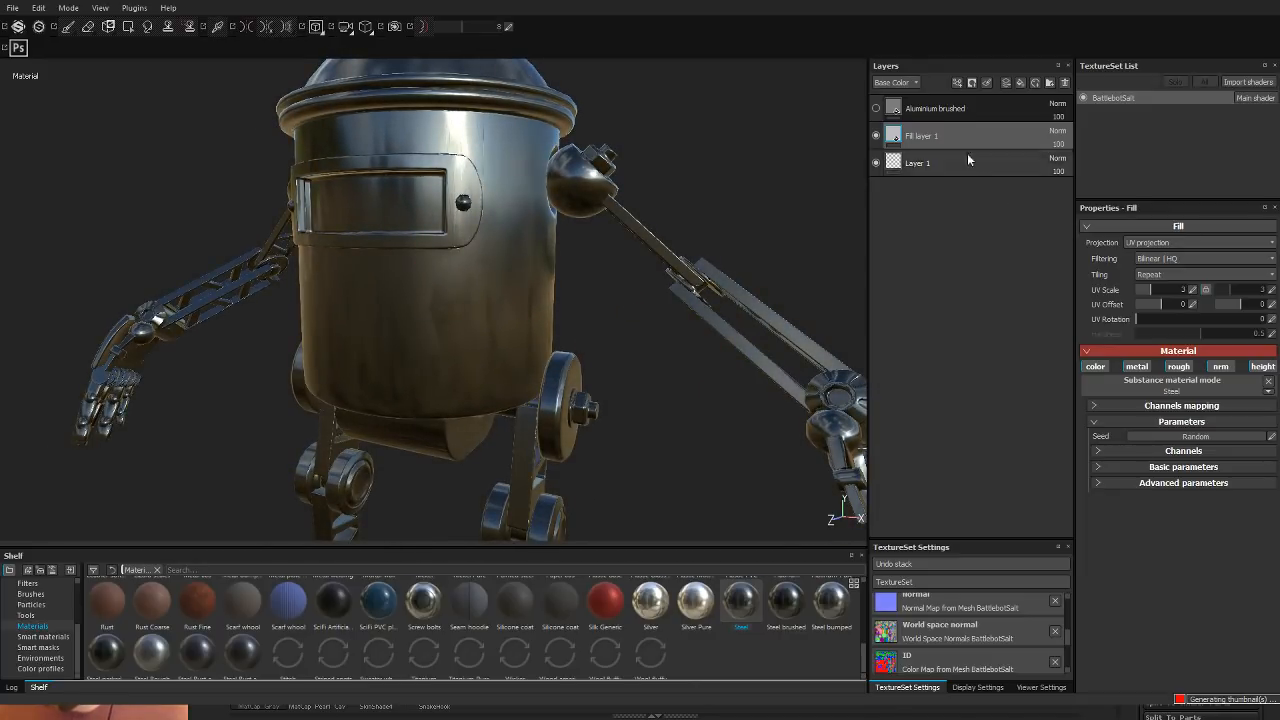
Step: Set the projection of Fill layer 1 to Tri-planar projection and check the surface on the whole robot
{"action": "left_click", "coordinate": [1141, 263]}
{"action": "right_click_drag", "start_coordinate": [592, 270], "coordinate": [560, 200], "text": "shift"}
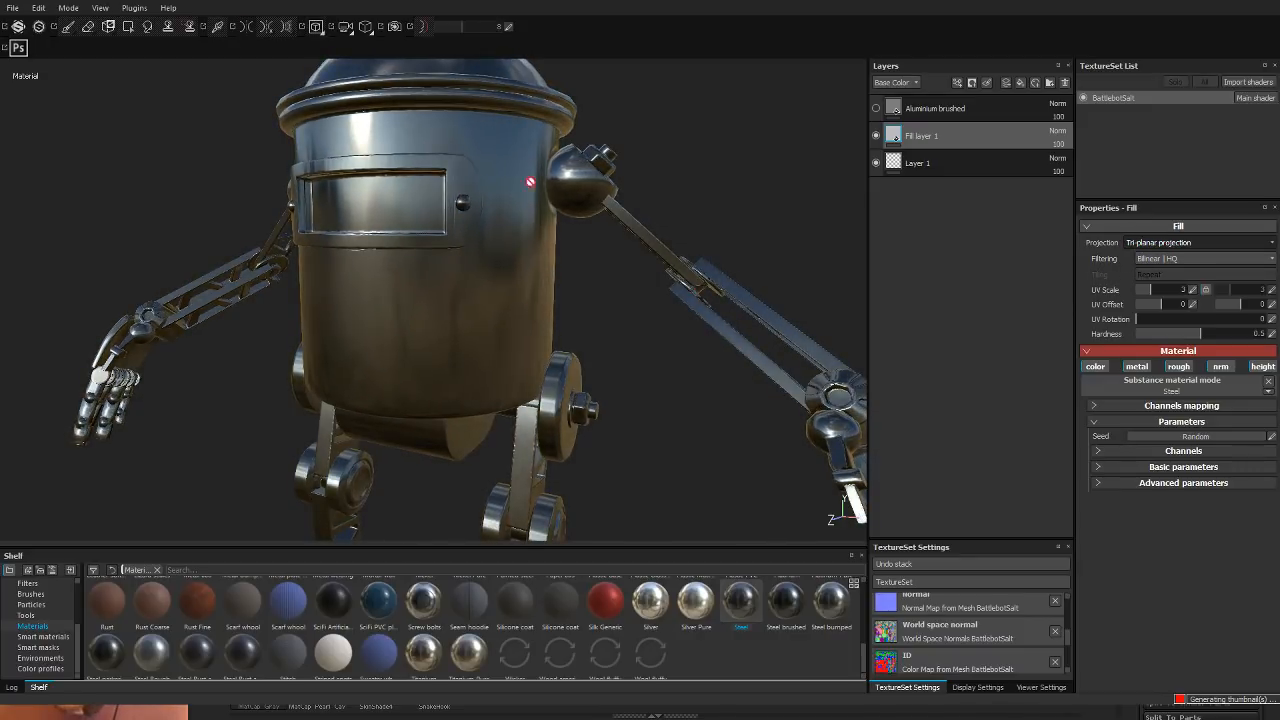
{"action": "right_click_drag", "start_coordinate": [656, 246], "coordinate": [205, 38], "text": "alt"}
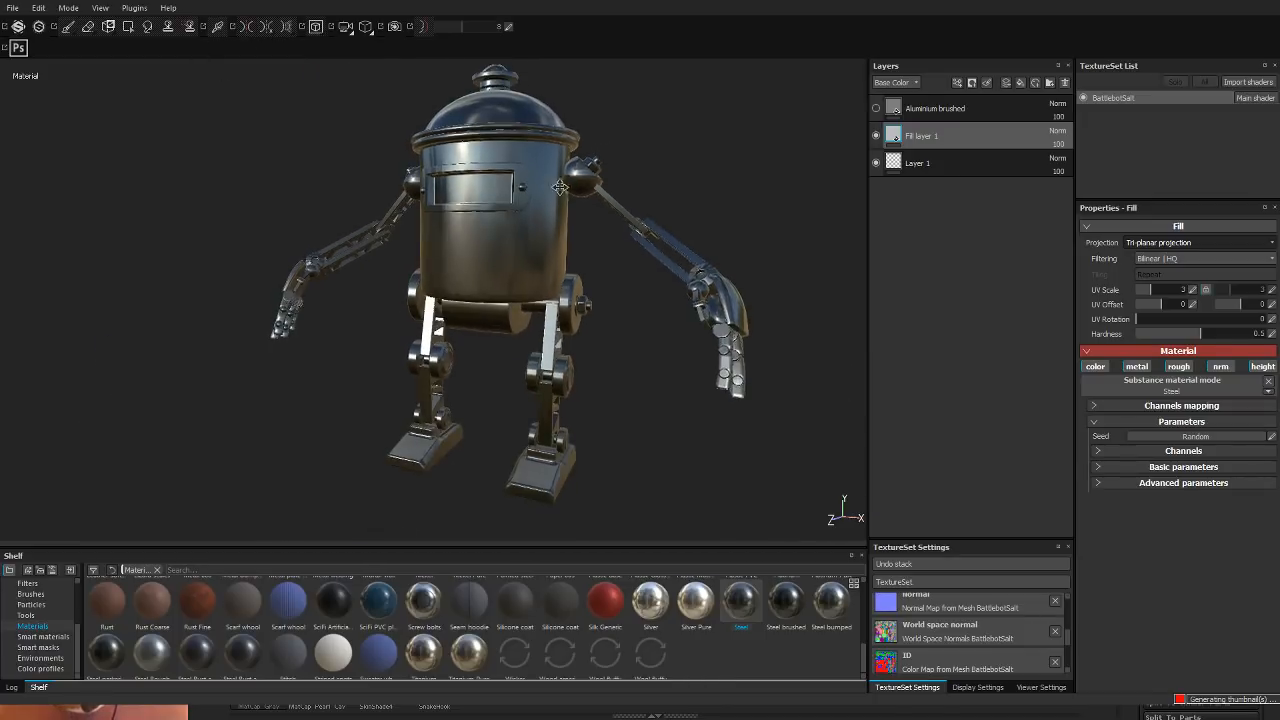
{"action": "left_click_drag", "start_coordinate": [500, 135], "coordinate": [667, 242], "text": "alt"}
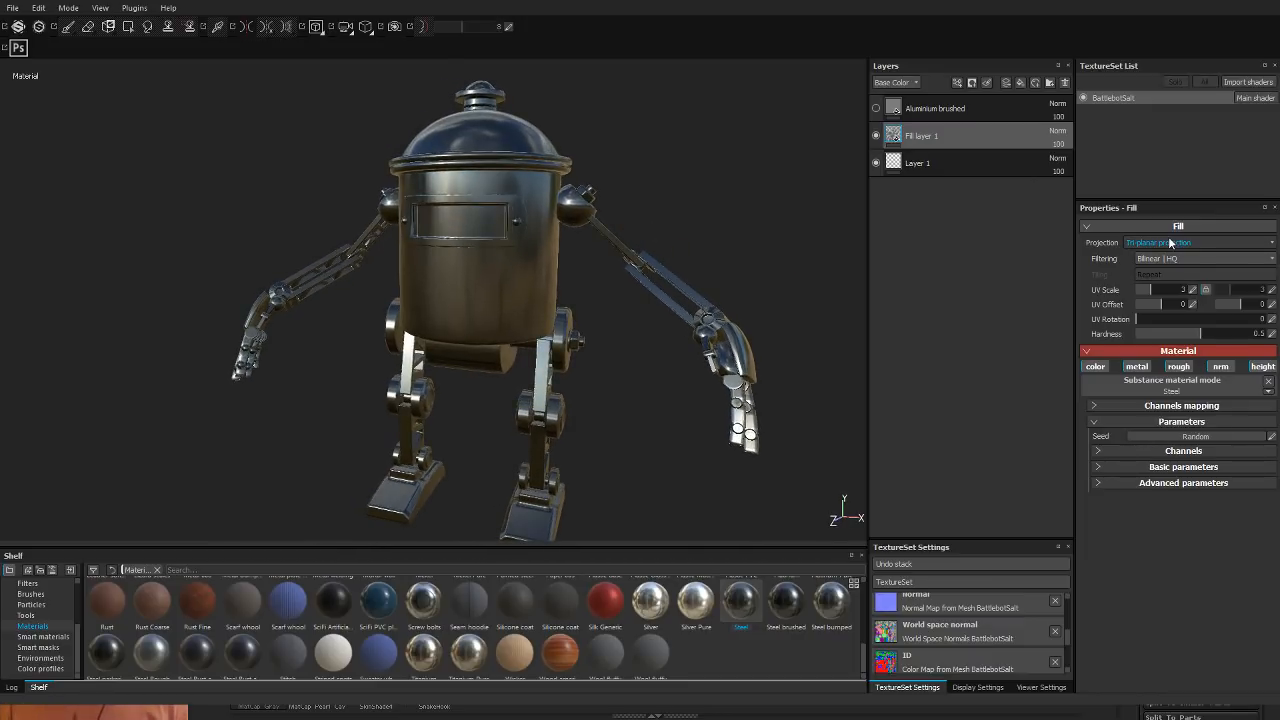
{"action": "left_click", "coordinate": [1104, 482]}
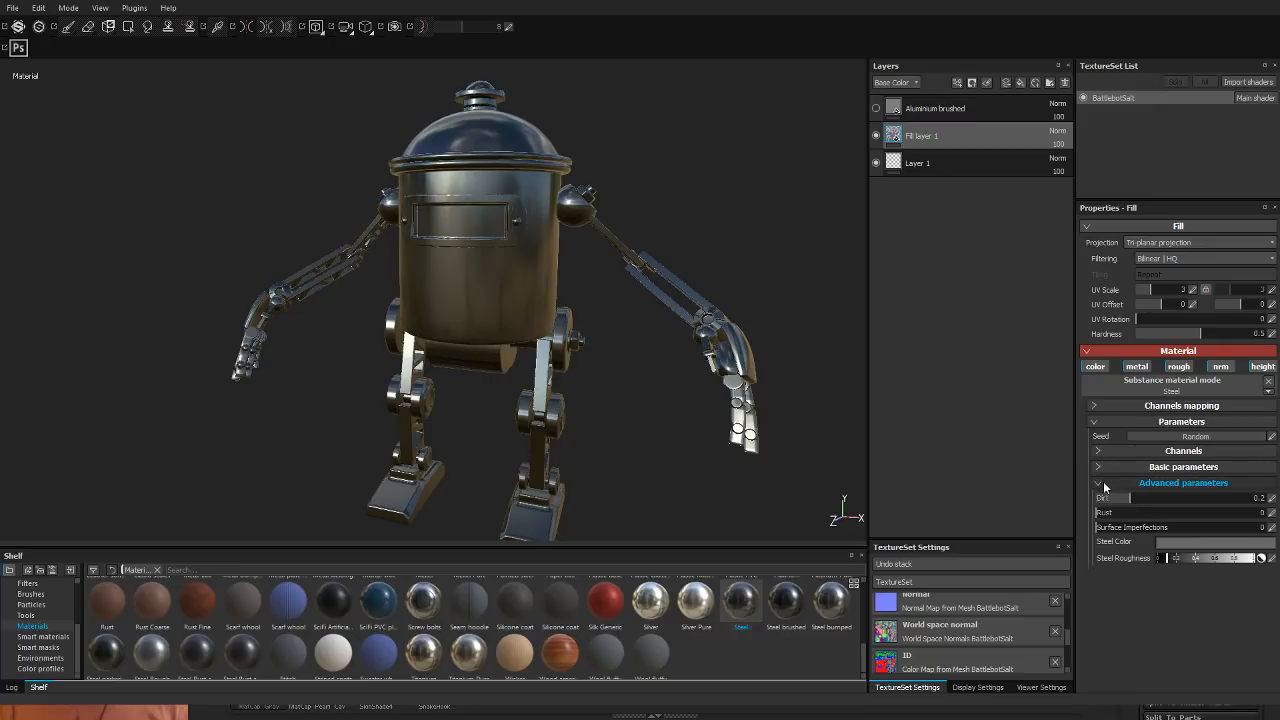
{"action": "left_click", "coordinate": [1102, 481]}
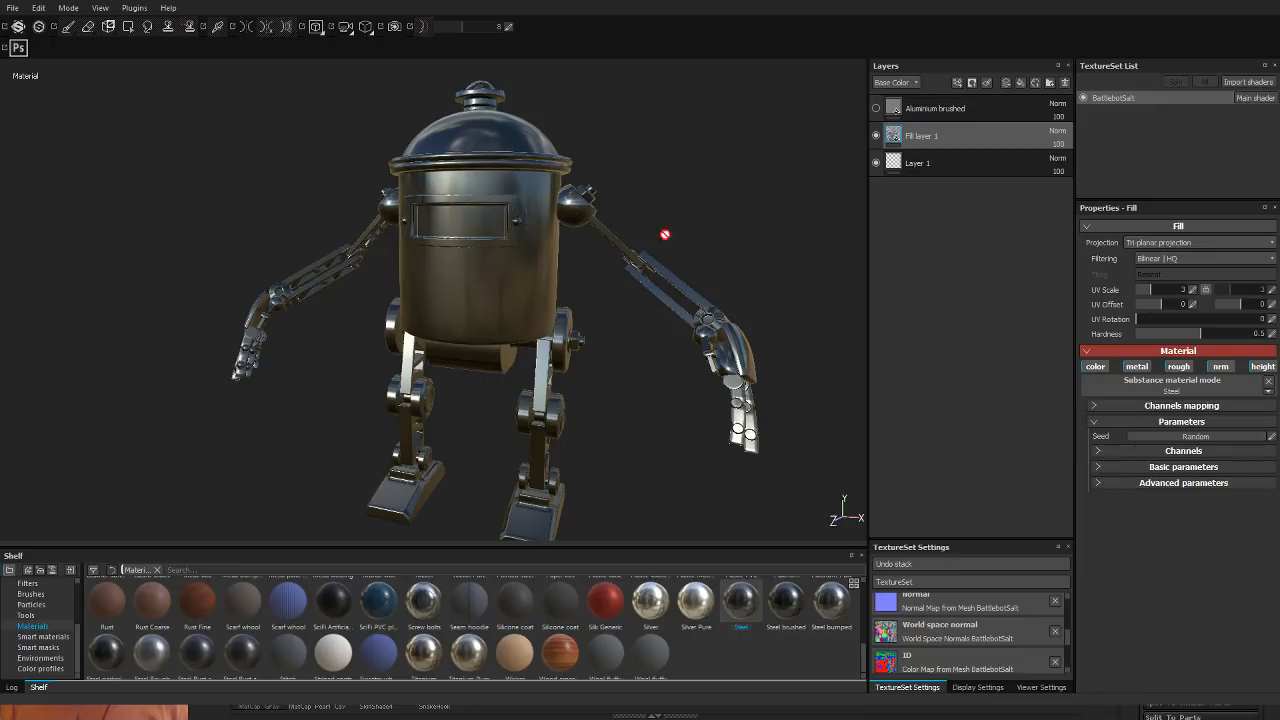
{"action": "left_click_drag", "start_coordinate": [666, 237], "coordinate": [765, 254], "text": "alt"}
{"action": "right_click_drag", "start_coordinate": [765, 254], "coordinate": [778, 231], "text": "shift"}
{"action": "mouse_move", "coordinate": [778, 231]}
{"action": "left_mouse_down", "text": "alt"}
{"action": "mouse_move", "coordinate": [652, 236]}
{"action": "mouse_move", "coordinate": [798, 231]}
{"action": "left_mouse_up", "text": "alt"}
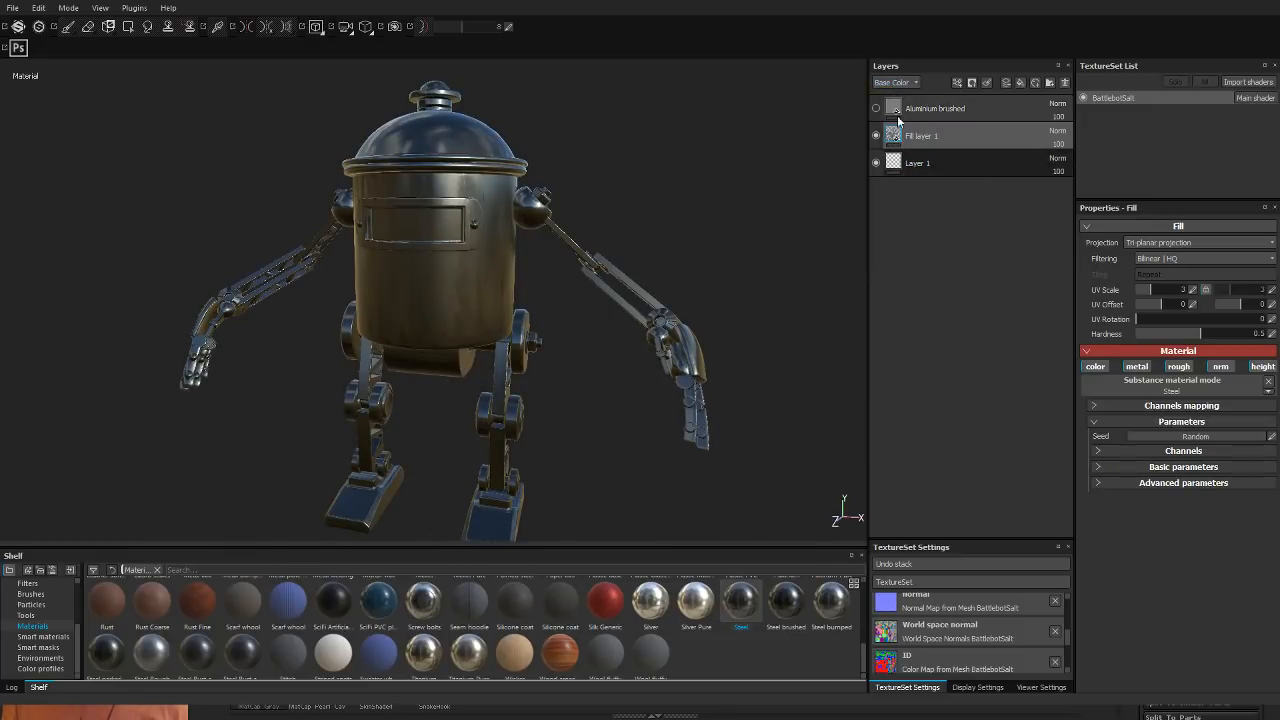
Step: Raise the Steel Roughness of Fill layer 1 to about 0.3 and check the reflections on the body
{"action": "left_click", "coordinate": [1099, 482]}
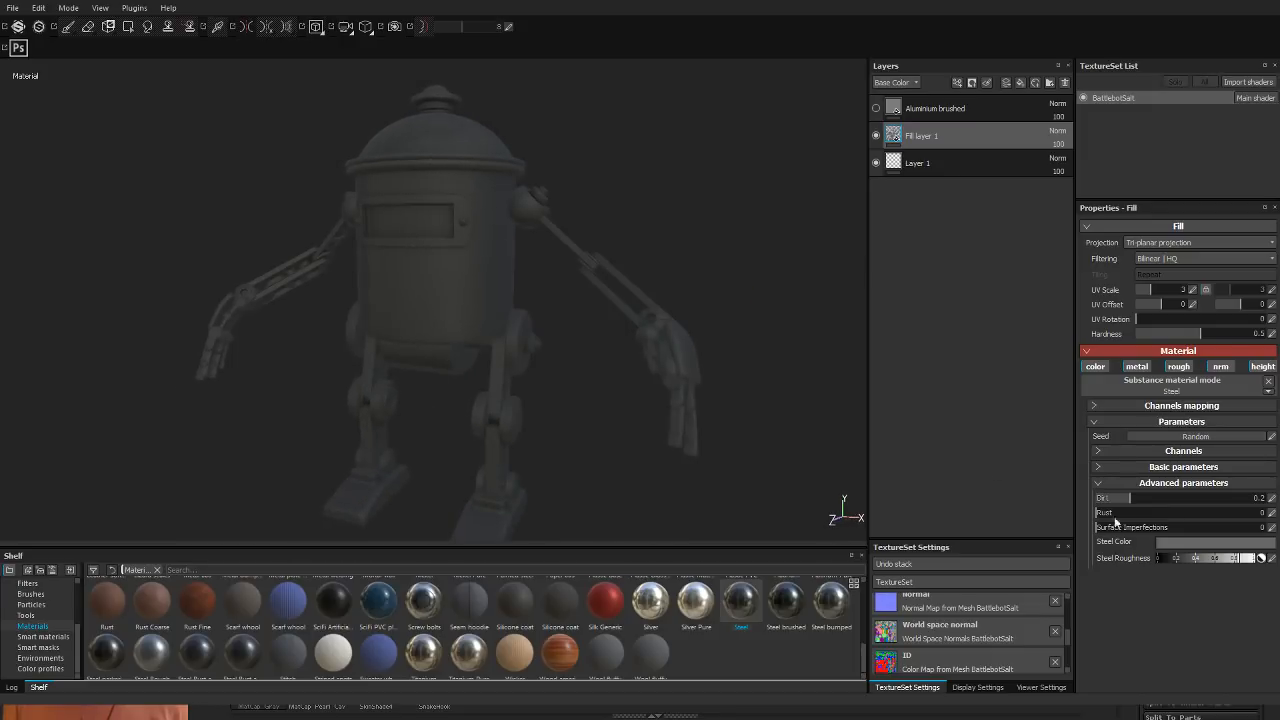
{"action": "left_click", "coordinate": [1157, 558]}
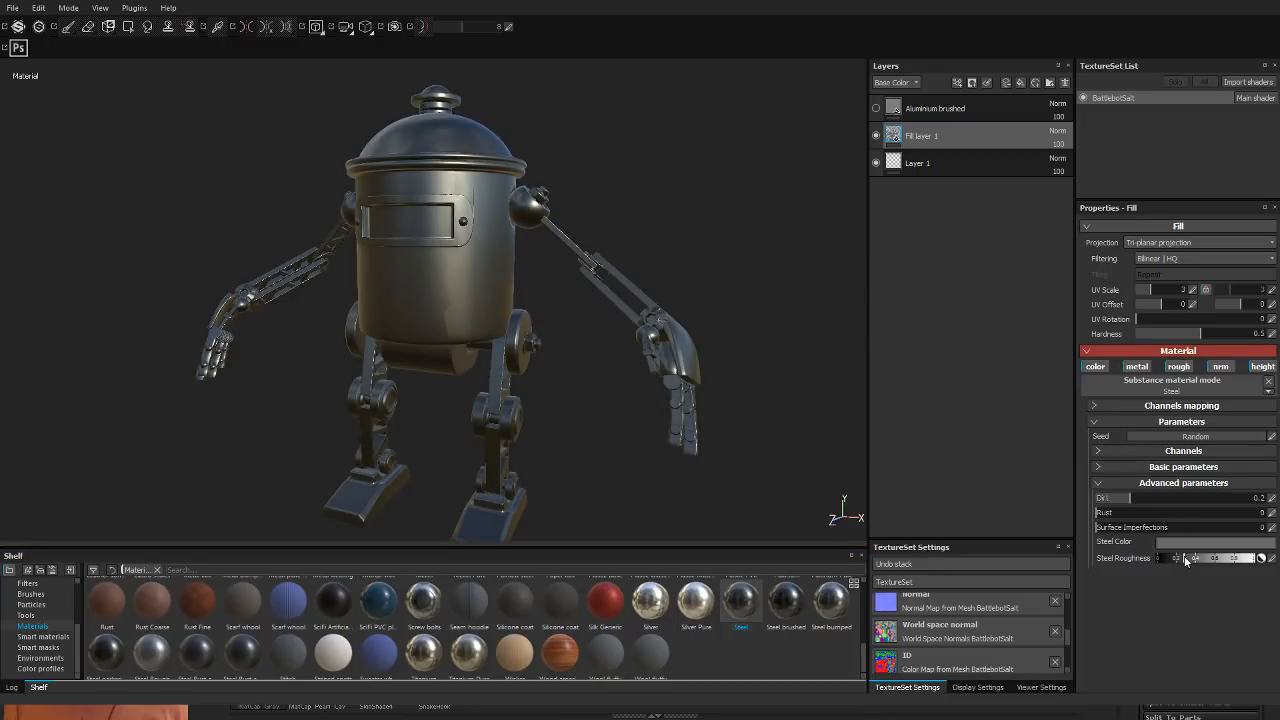
{"action": "mouse_move", "coordinate": [442, 246]}
{"action": "left_mouse_down", "text": "alt"}
{"action": "mouse_move", "coordinate": [320, 250]}
{"action": "mouse_move", "coordinate": [723, 240]}
{"action": "mouse_move", "coordinate": [660, 242]}
{"action": "mouse_move", "coordinate": [654, 220]}
{"action": "left_mouse_up", "text": "alt"}
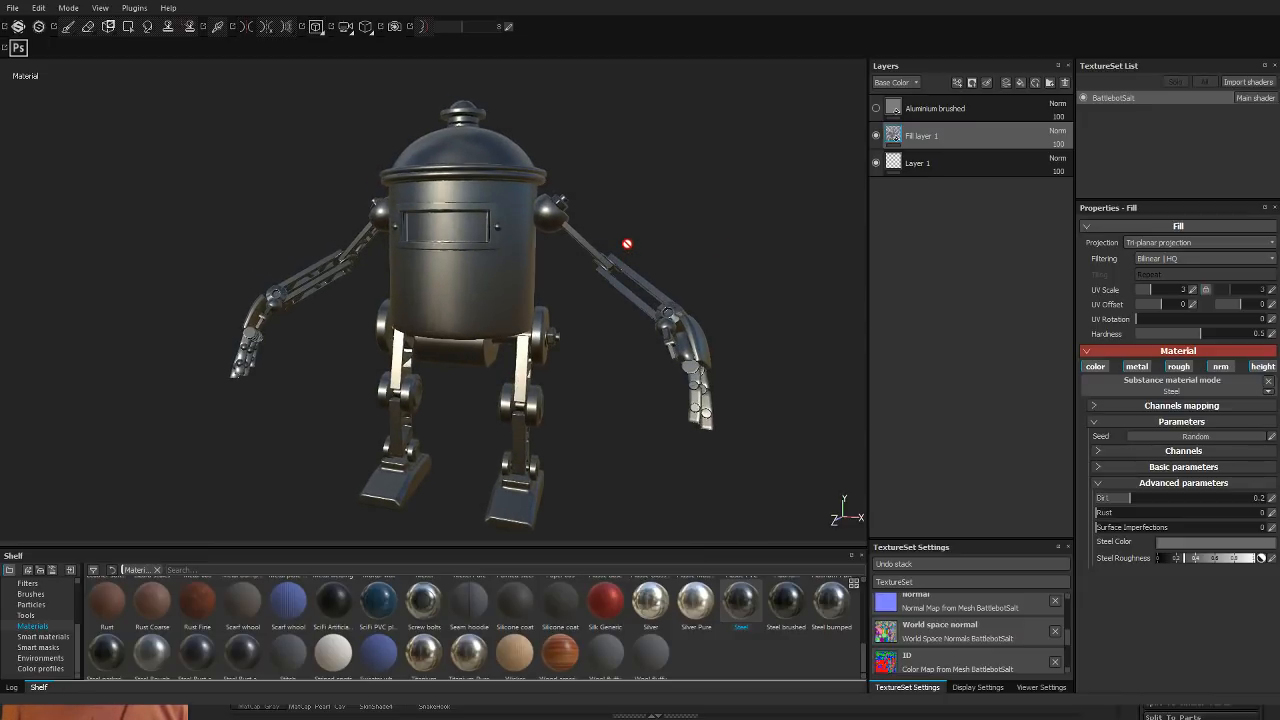
{"action": "scroll", "coordinate": [571, 249], "scroll_direction": "up", "scroll_amount": 6}
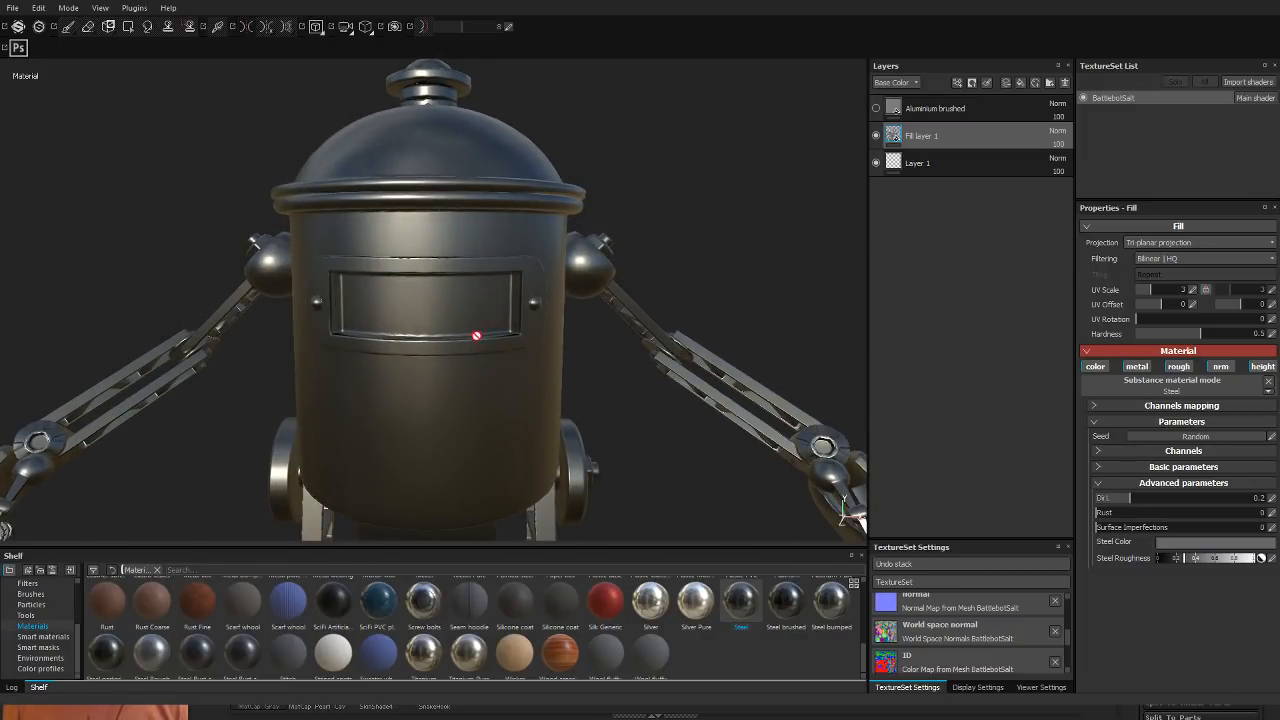
{"action": "right_click_drag", "start_coordinate": [476, 336], "coordinate": [171, 243], "text": "alt"}
{"action": "left_click_drag", "start_coordinate": [384, 289], "coordinate": [345, 290], "text": "alt"}
{"action": "right_click_drag", "start_coordinate": [345, 290], "coordinate": [508, 366], "text": "alt"}
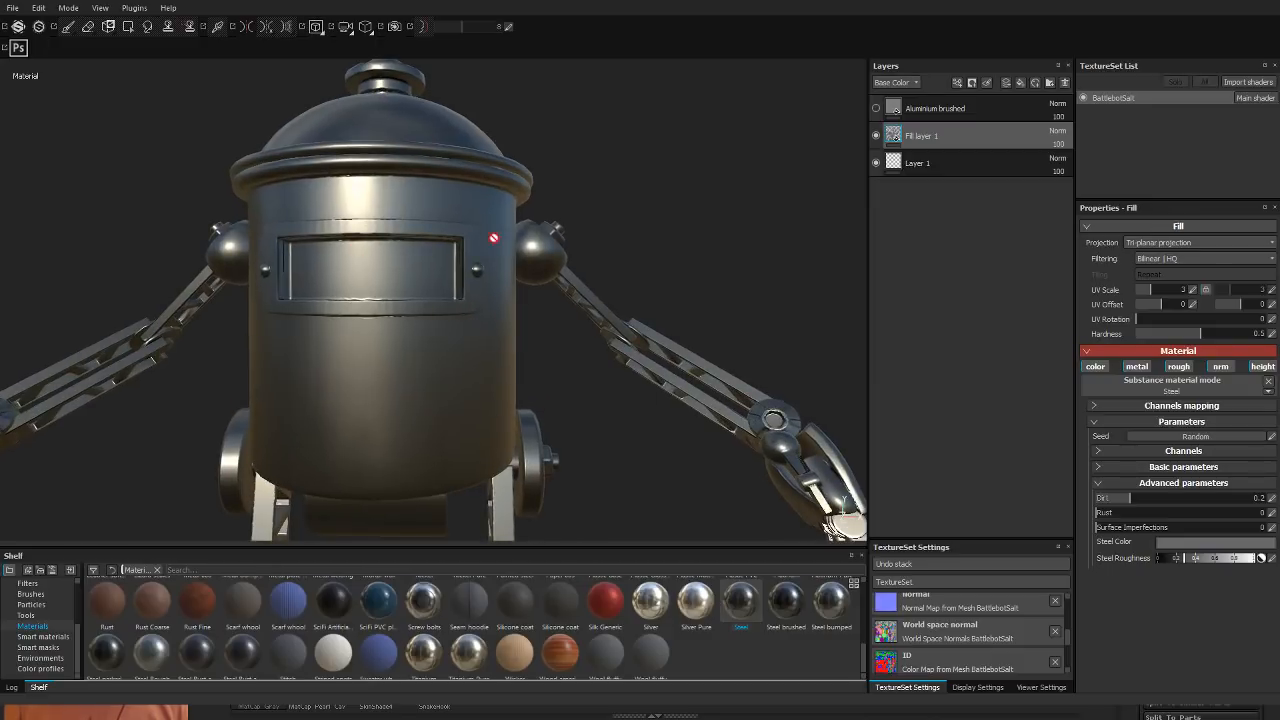
{"action": "left_click_drag", "start_coordinate": [493, 238], "coordinate": [573, 279], "text": "alt"}
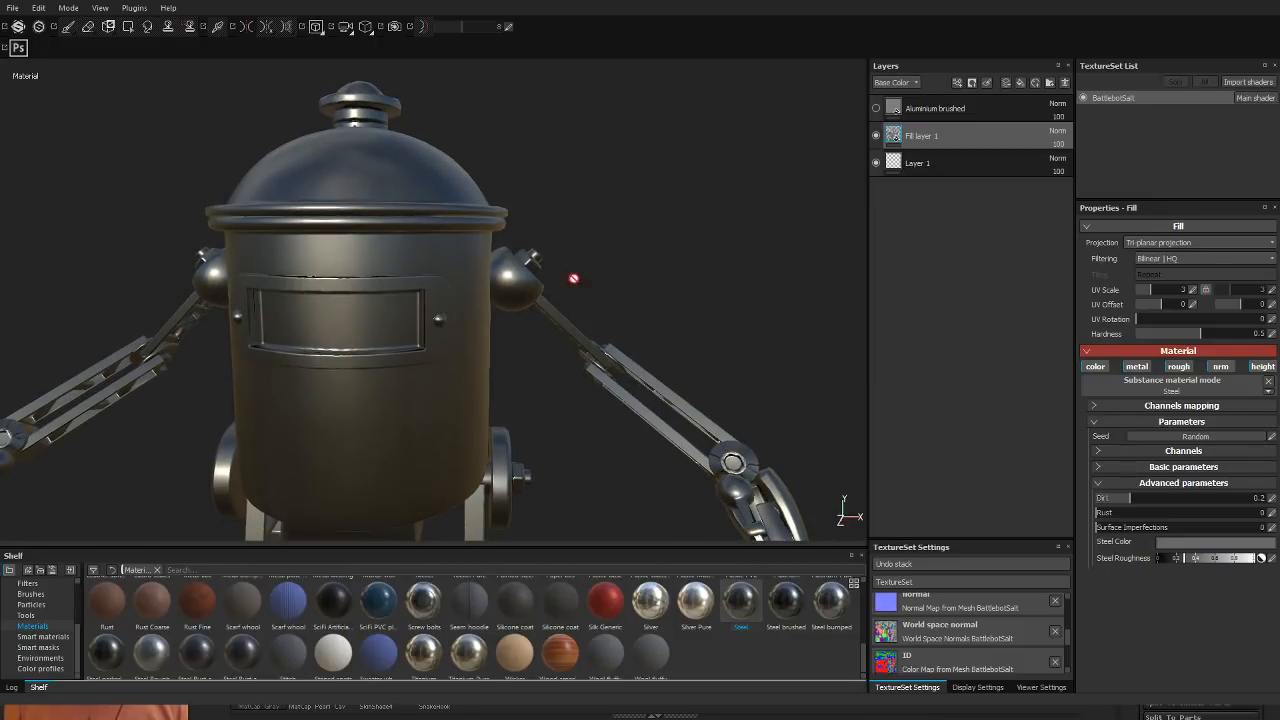
Step: Preview the Aluminium brushed layer over the steel, delete it and add a new fill layer on top
{"action": "left_click", "coordinate": [947, 110]}
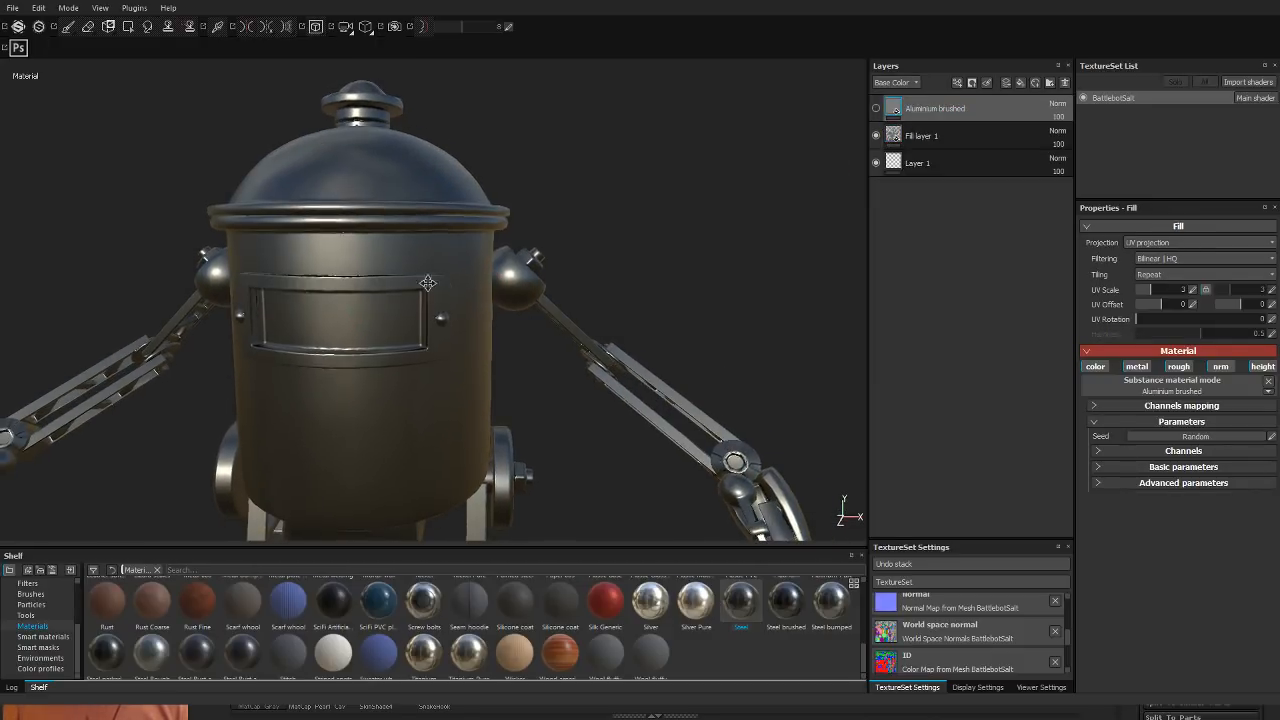
{"action": "mouse_move", "coordinate": [429, 282]}
{"action": "left_mouse_down", "text": "alt"}
{"action": "mouse_move", "coordinate": [443, 297]}
{"action": "mouse_move", "coordinate": [474, 281]}
{"action": "left_mouse_up", "text": "alt"}
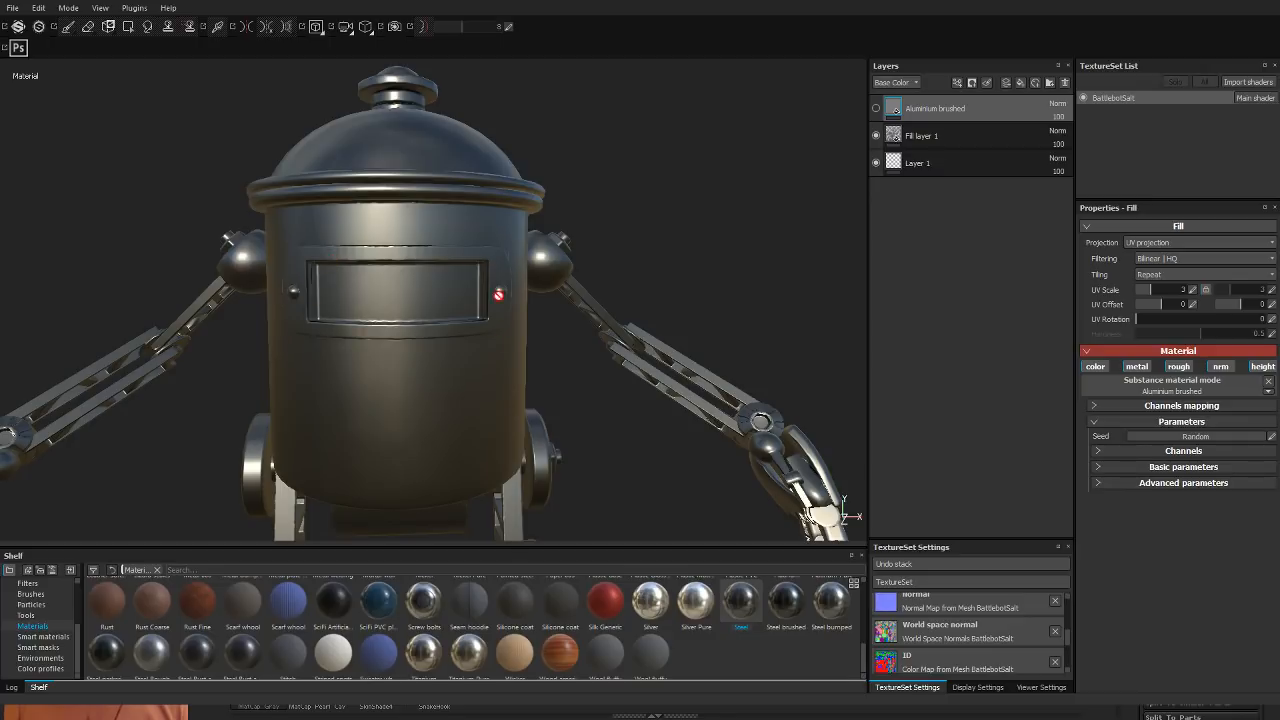
{"action": "left_click", "coordinate": [877, 108]}
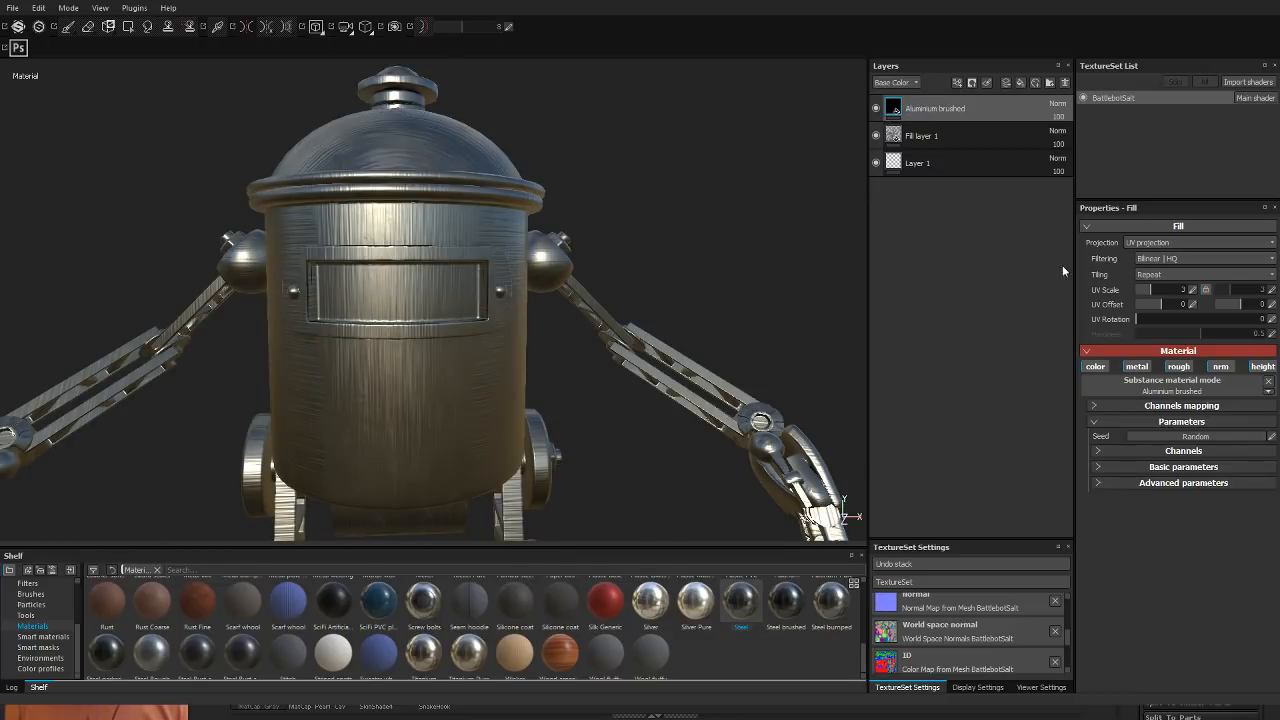
{"action": "double_click", "coordinate": [1021, 113]}
{"action": "left_click", "coordinate": [1065, 85]}
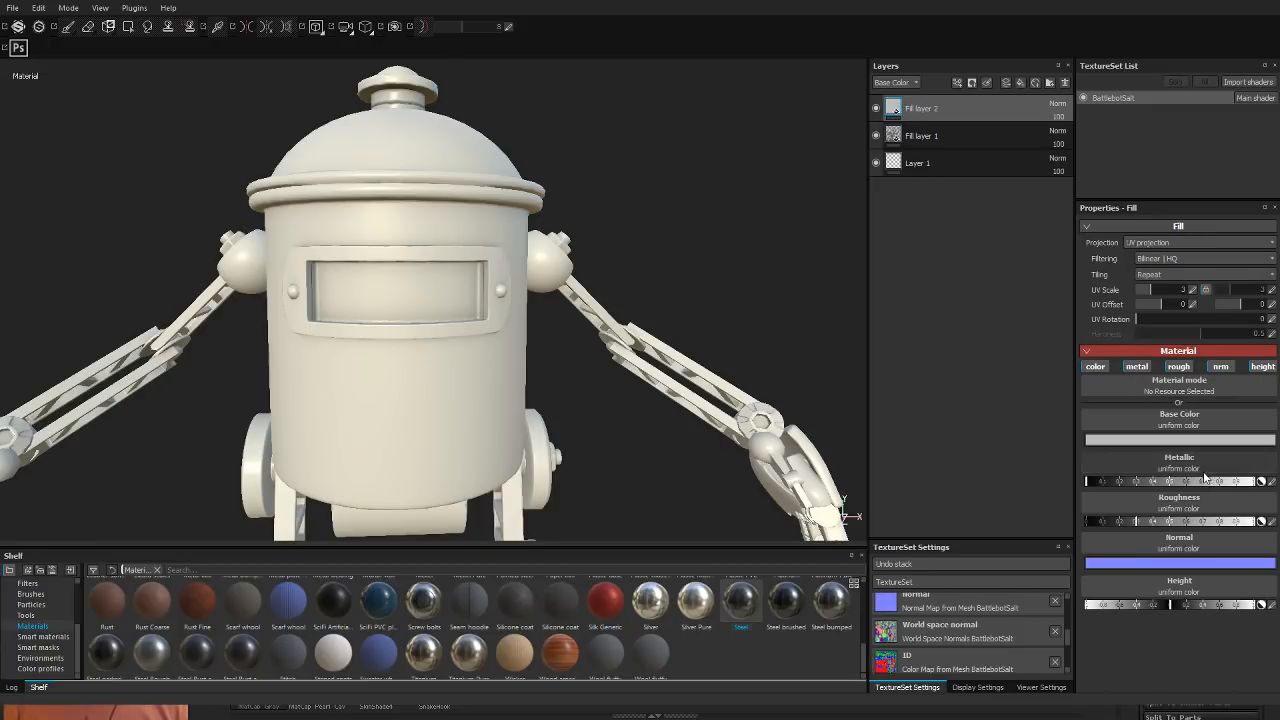
Step: Set Fill layer 2's base color to black and raise its roughness to the maximum
{"action": "left_click_drag", "start_coordinate": [1058, 538], "coordinate": [1014, 546]}
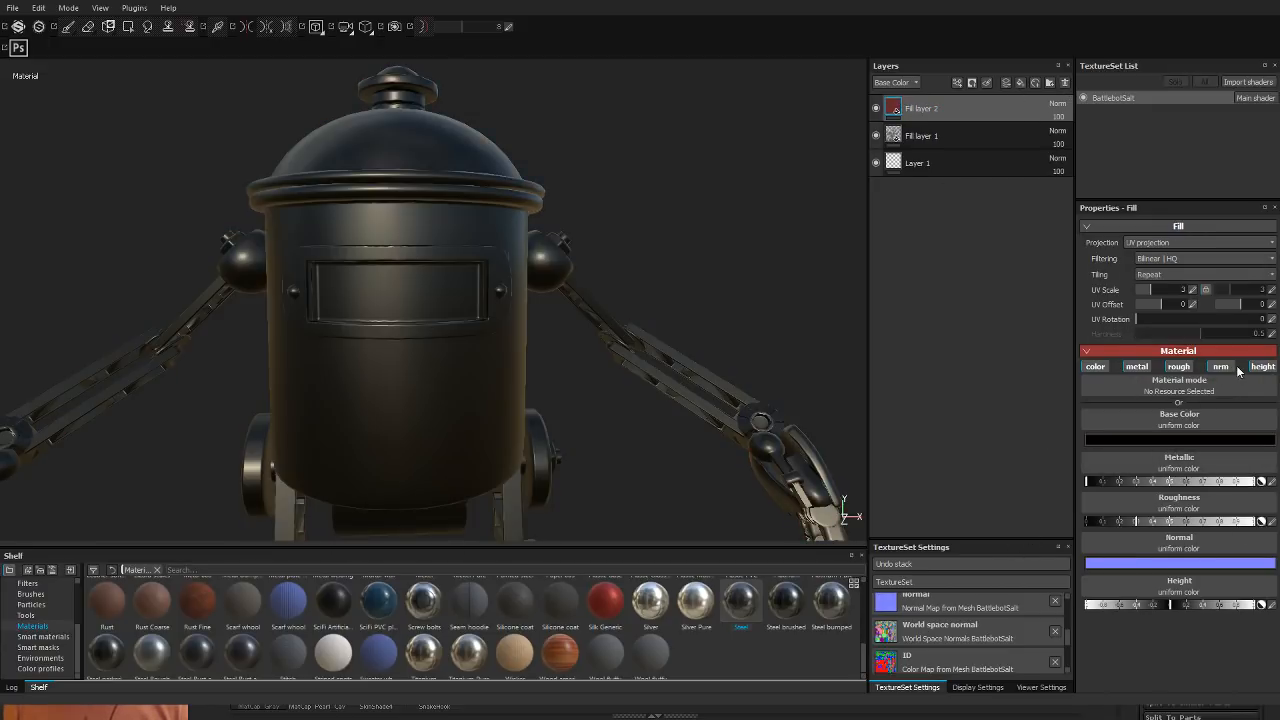
{"action": "left_click_drag", "start_coordinate": [1212, 522], "coordinate": [1254, 523]}
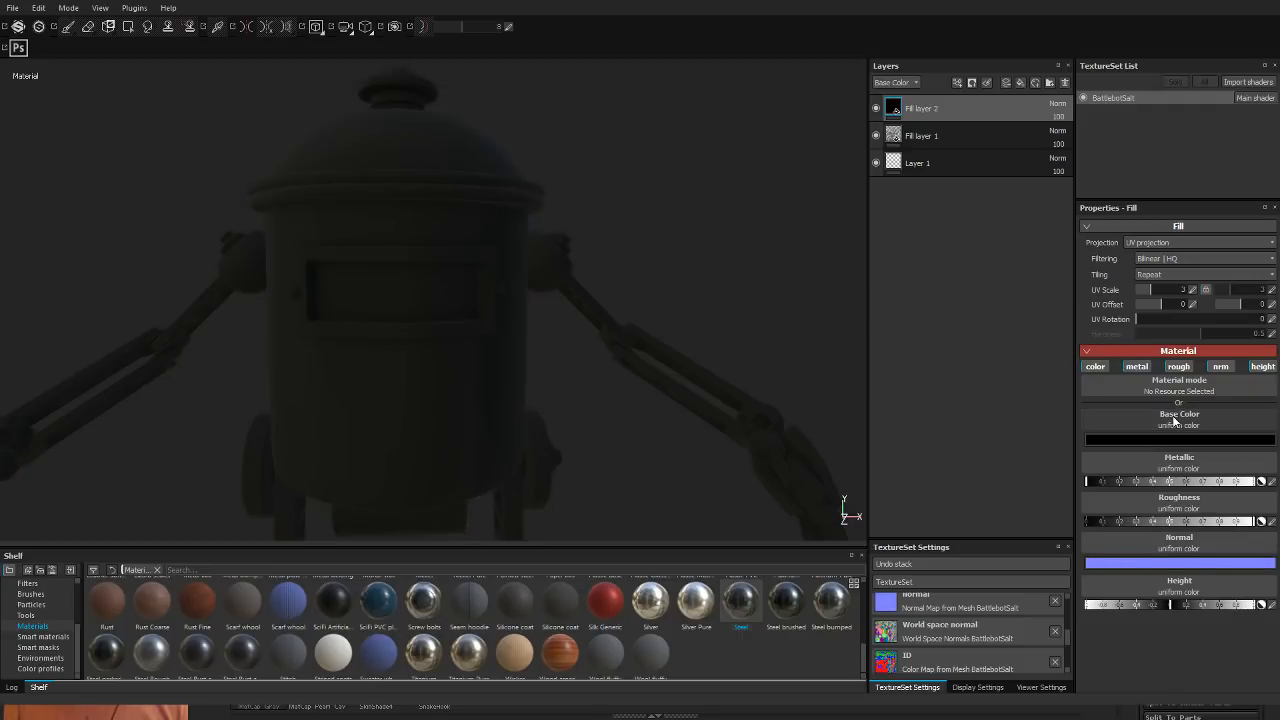
{"action": "left_click_drag", "start_coordinate": [797, 297], "coordinate": [732, 292], "text": "alt"}
{"action": "right_click_drag", "start_coordinate": [746, 289], "coordinate": [862, 289], "text": "shift"}
{"action": "left_click_drag", "start_coordinate": [758, 294], "coordinate": [784, 302], "text": "alt"}
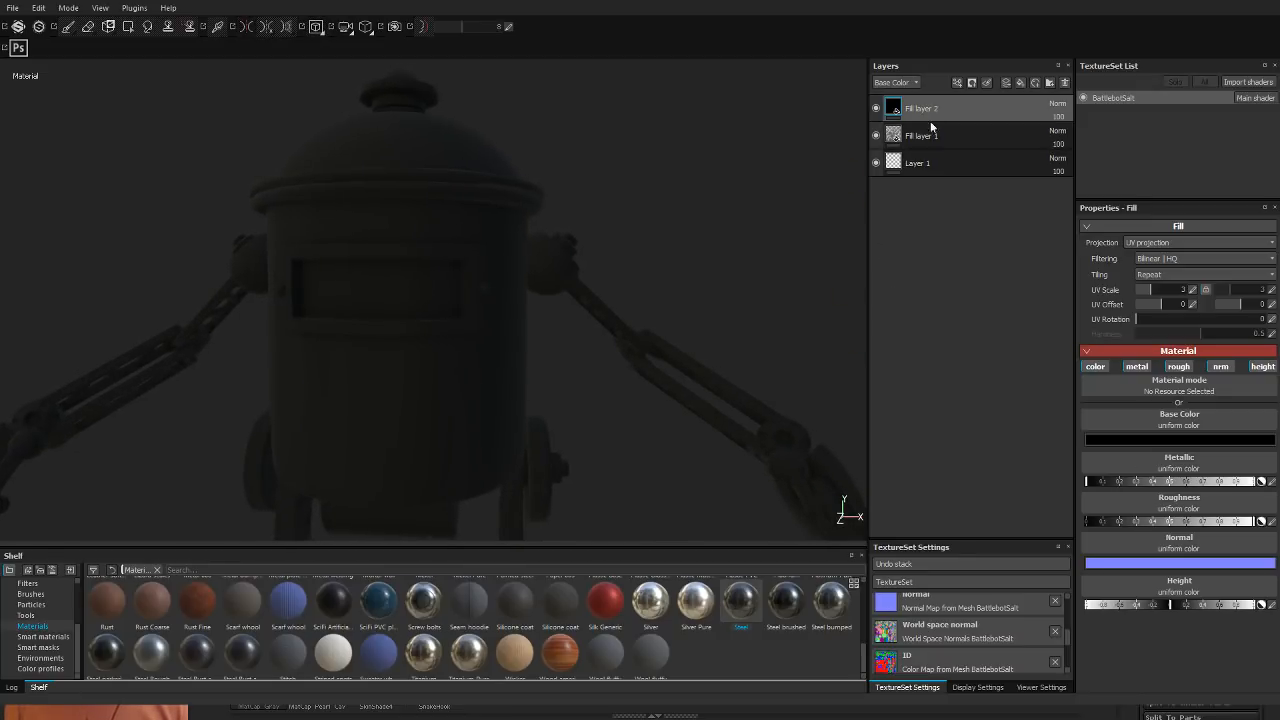
Step: Add a black mask to Fill layer 2 and reveal the black material inside the visor opening with Polygon Fill
{"action": "left_click", "coordinate": [976, 135]}
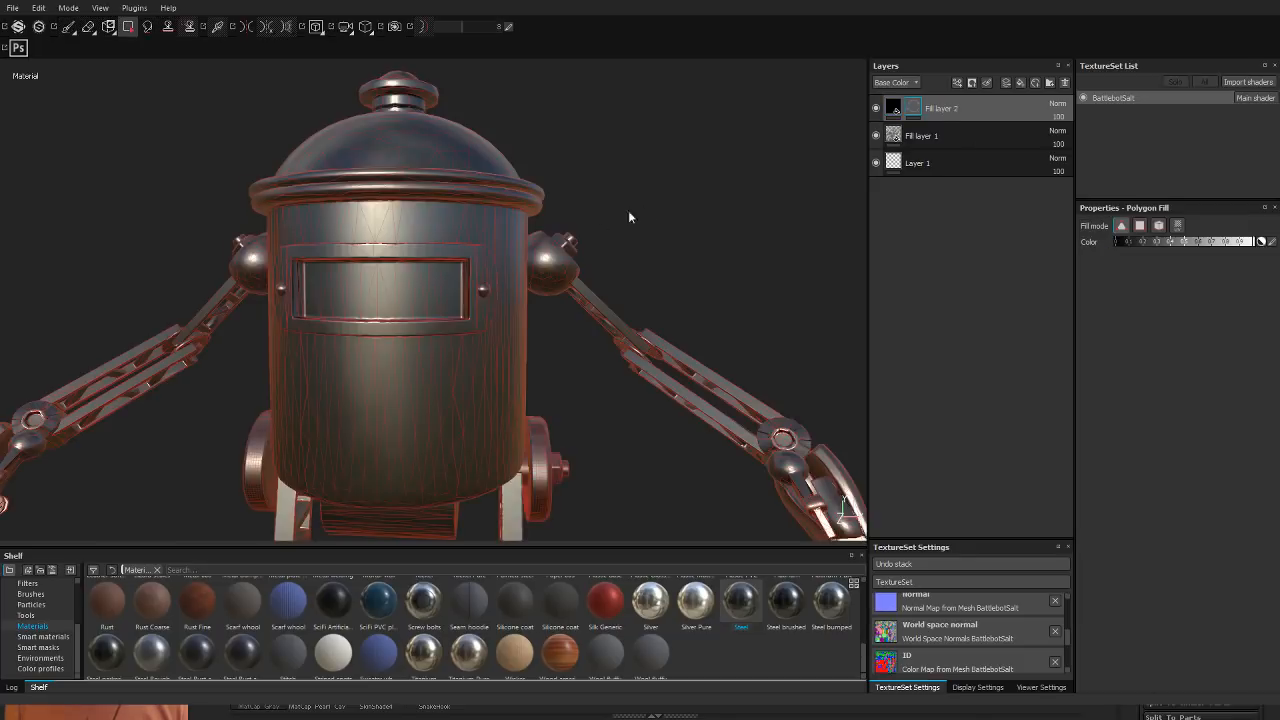
{"action": "middle_click_drag", "start_coordinate": [628, 210], "coordinate": [693, 192], "text": "alt"}
{"action": "right_click_drag", "start_coordinate": [693, 192], "coordinate": [741, 218], "text": "alt"}
{"action": "middle_click_drag", "start_coordinate": [735, 190], "coordinate": [716, 196], "text": "alt"}
{"action": "right_click_drag", "start_coordinate": [716, 196], "coordinate": [771, 206], "text": "alt"}
{"action": "mouse_move", "coordinate": [771, 206]}
{"action": "left_mouse_down", "text": "alt"}
{"action": "mouse_move", "coordinate": [720, 174]}
{"action": "mouse_move", "coordinate": [797, 191]}
{"action": "mouse_move", "coordinate": [766, 215]}
{"action": "left_mouse_up", "text": "alt"}
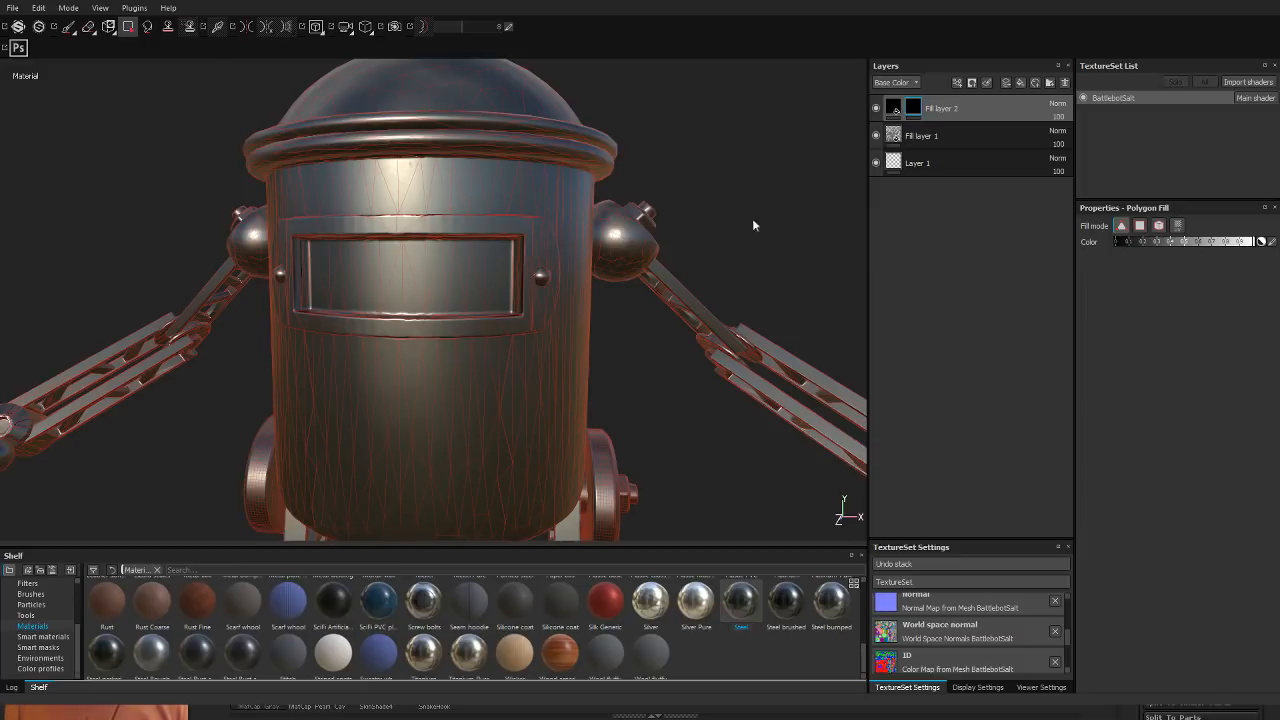
{"action": "left_click_drag", "start_coordinate": [450, 243], "coordinate": [513, 252], "text": "alt"}
{"action": "scroll", "coordinate": [513, 252], "scroll_direction": "up", "scroll_amount": 1}
{"action": "left_click_drag", "start_coordinate": [342, 285], "coordinate": [564, 286]}
{"action": "left_click_drag", "start_coordinate": [740, 208], "coordinate": [810, 196], "text": "alt"}
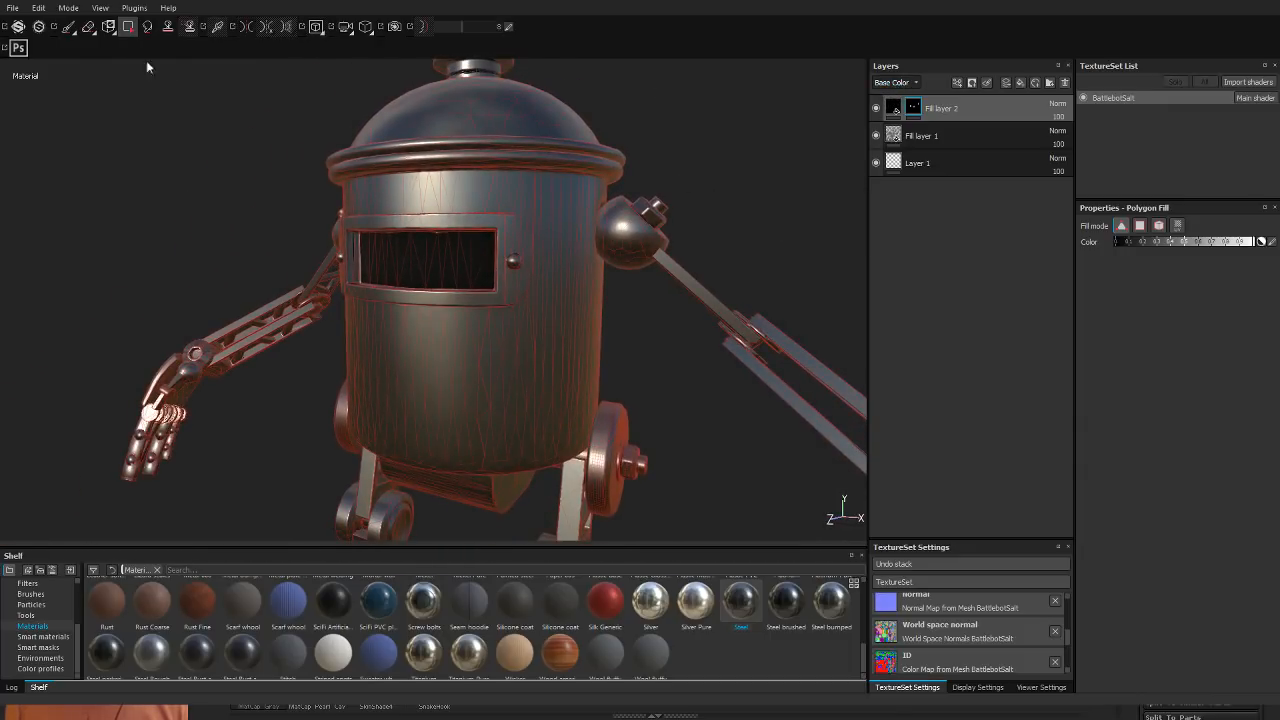
Step: Switch to the Paint tool with a smaller brush and inspect the blackened visor from several angles
{"action": "left_click", "coordinate": [68, 26]}
{"action": "left_click_drag", "start_coordinate": [780, 209], "coordinate": [802, 160], "text": "alt"}
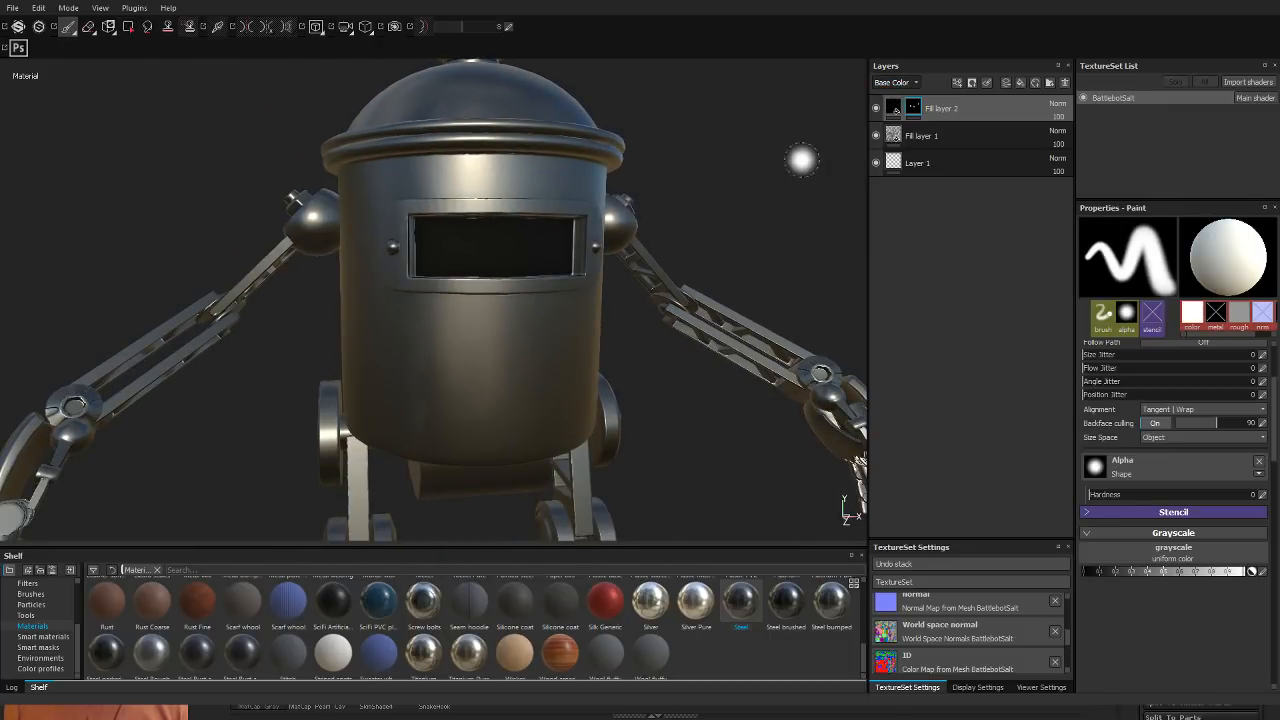
{"action": "right_click_drag", "start_coordinate": [802, 160], "coordinate": [768, 160], "text": "ctrl"}
{"action": "left_click_drag", "start_coordinate": [780, 160], "coordinate": [710, 166], "text": "alt"}
{"action": "right_click_drag", "start_coordinate": [710, 166], "coordinate": [690, 148], "text": "alt"}
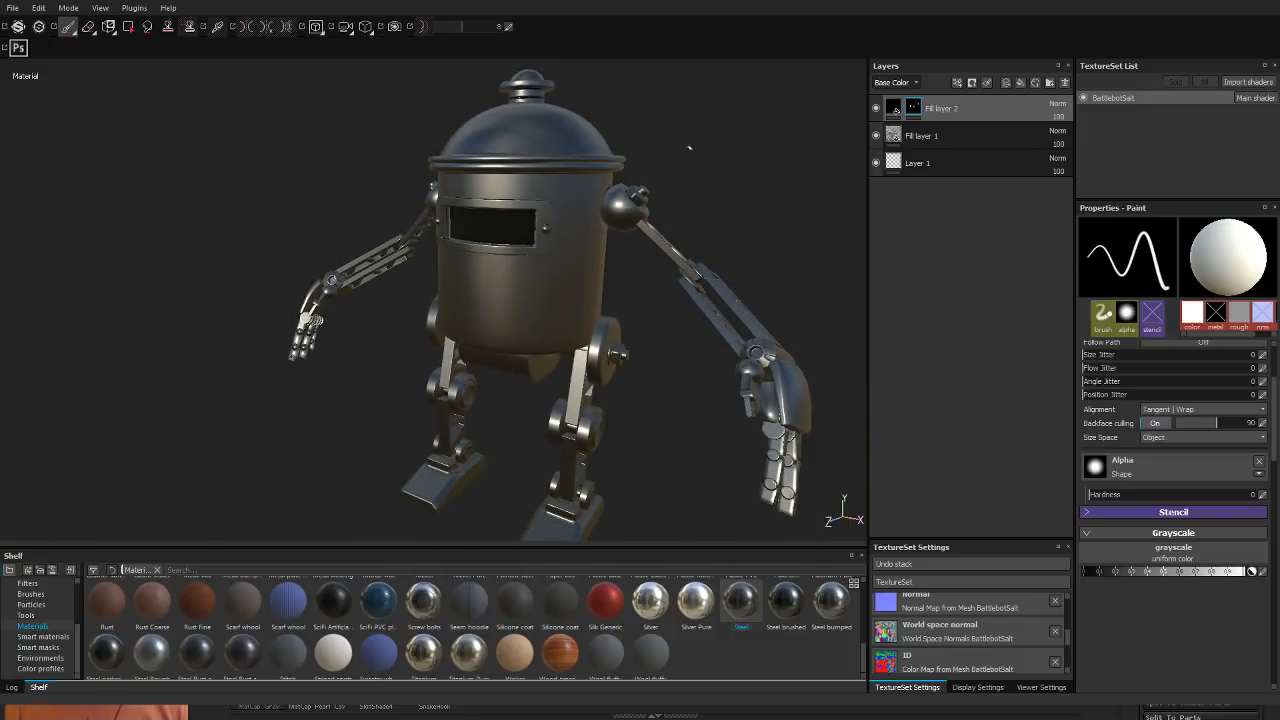
{"action": "mouse_move", "coordinate": [774, 166]}
{"action": "left_mouse_down", "text": "alt"}
{"action": "mouse_move", "coordinate": [689, 137]}
{"action": "mouse_move", "coordinate": [666, 174]}
{"action": "mouse_move", "coordinate": [764, 231]}
{"action": "left_mouse_up", "text": "alt"}
{"action": "left_click_drag", "start_coordinate": [758, 187], "coordinate": [435, 267], "text": "alt"}
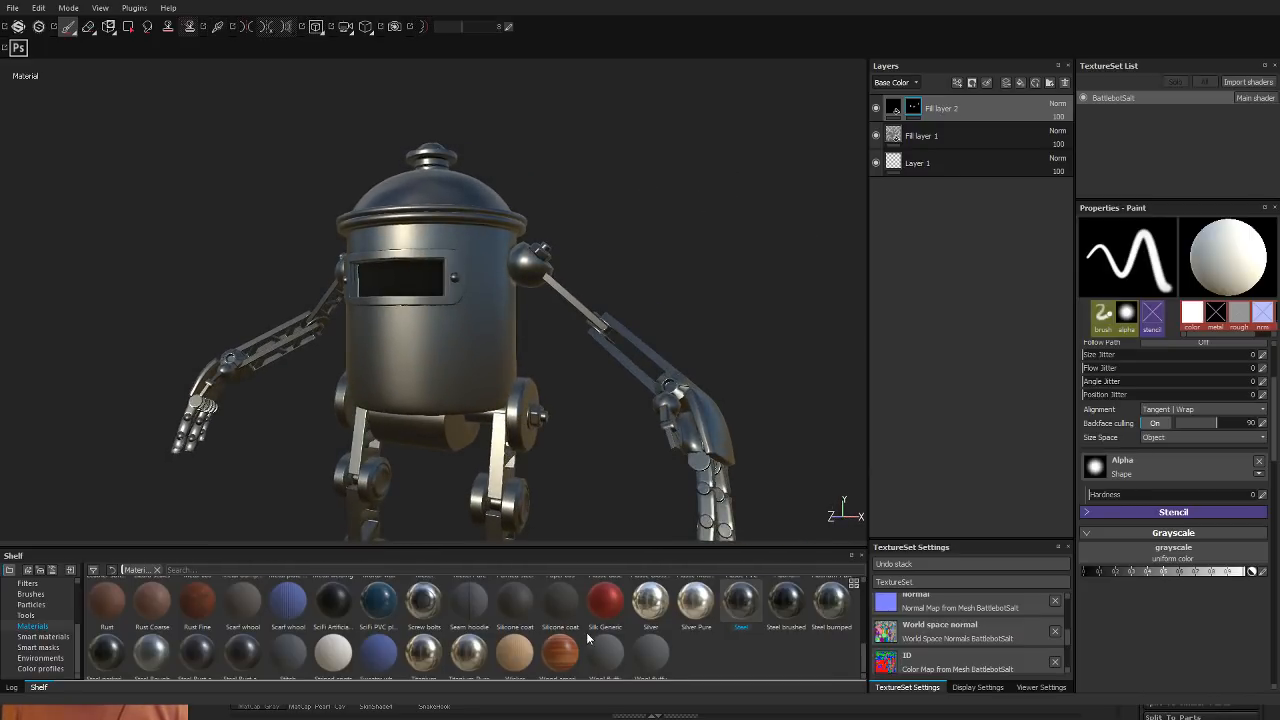
Step: Search the shelf's materials for "pain"
{"action": "left_click", "coordinate": [200, 570]}
{"action": "type", "text": "p"}
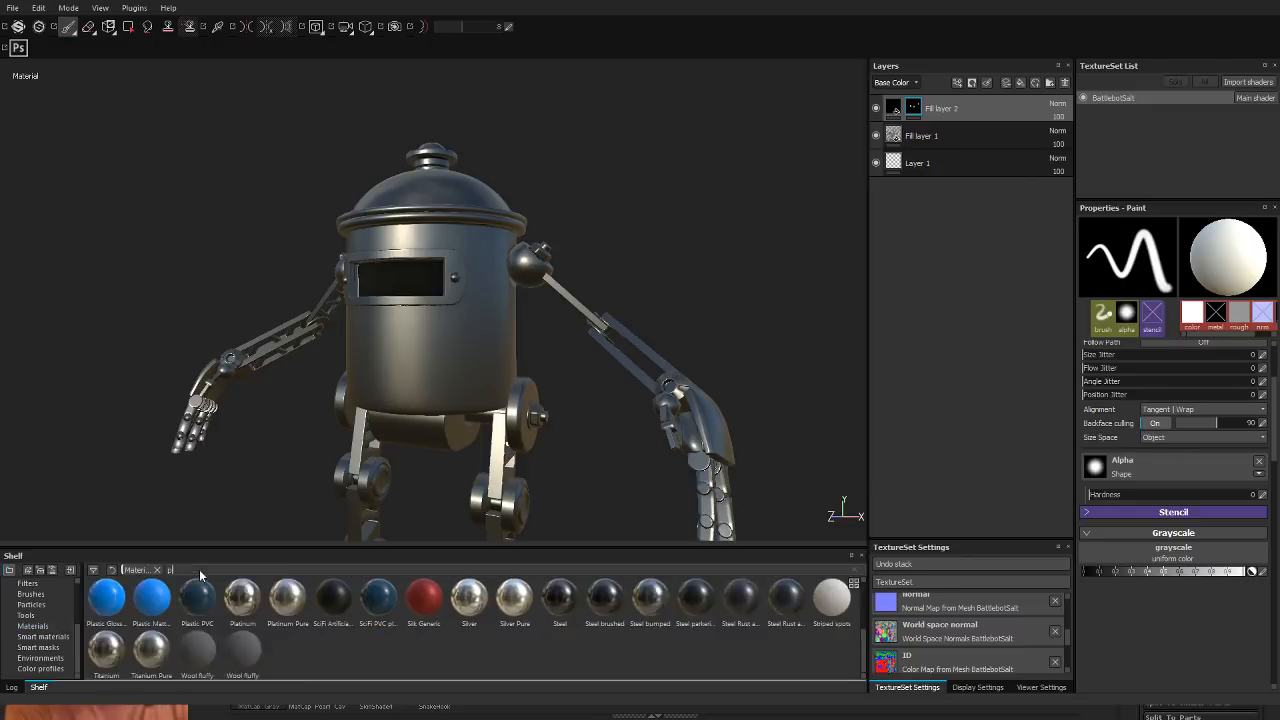
{"action": "type", "text": "ain"}
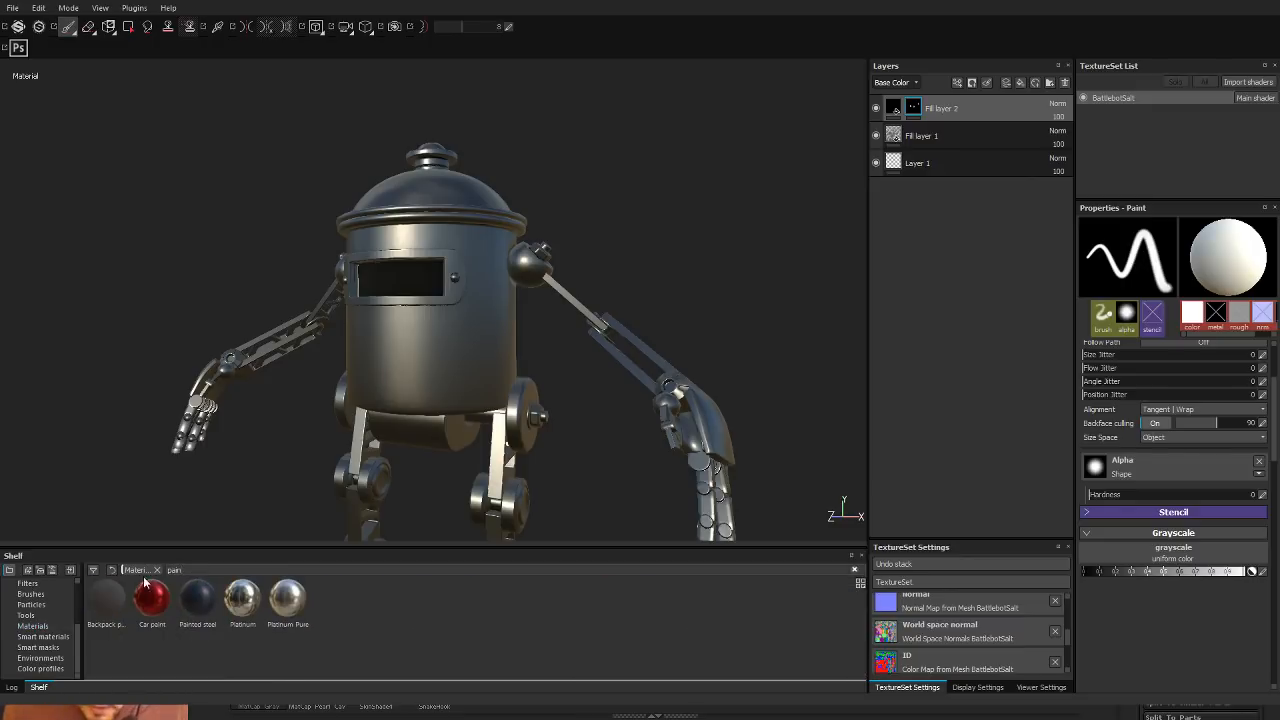
Step: Browse the smart materials and add Weapon Metal to the layer stack above Fill layer 2
{"action": "left_click", "coordinate": [52, 637]}
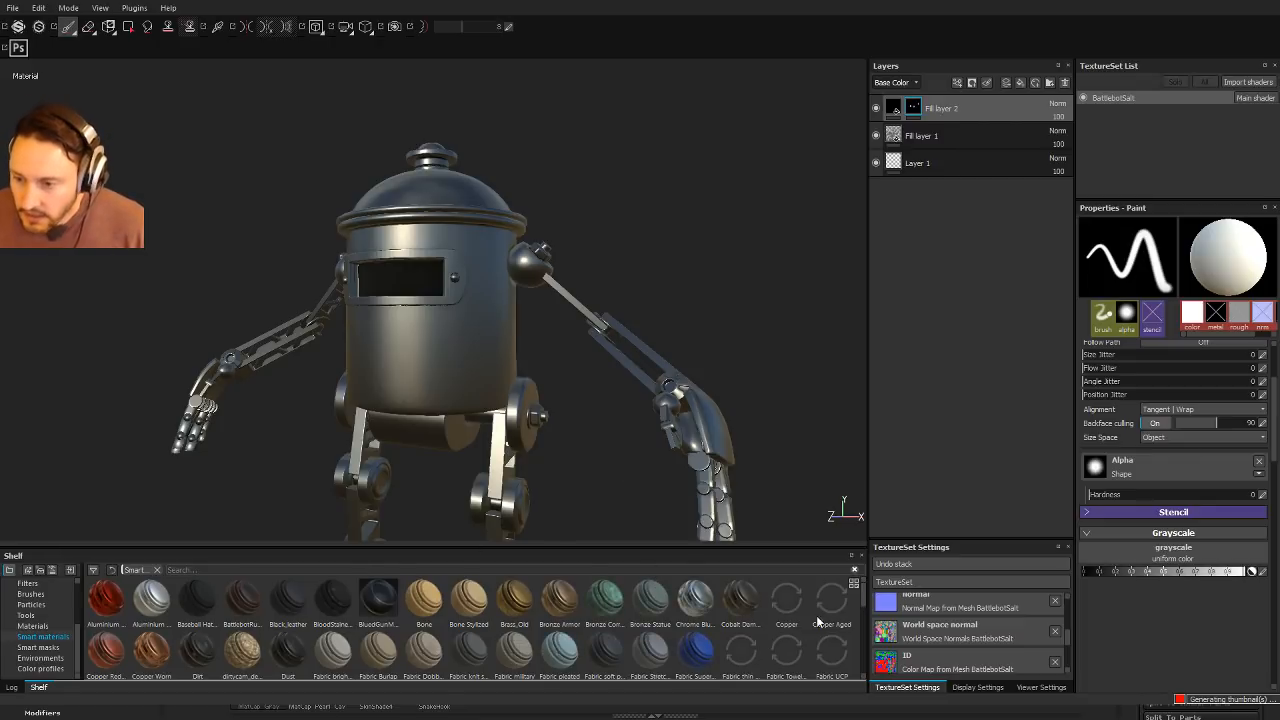
{"action": "scroll", "coordinate": [866, 619], "scroll_direction": "down", "scroll_amount": 2}
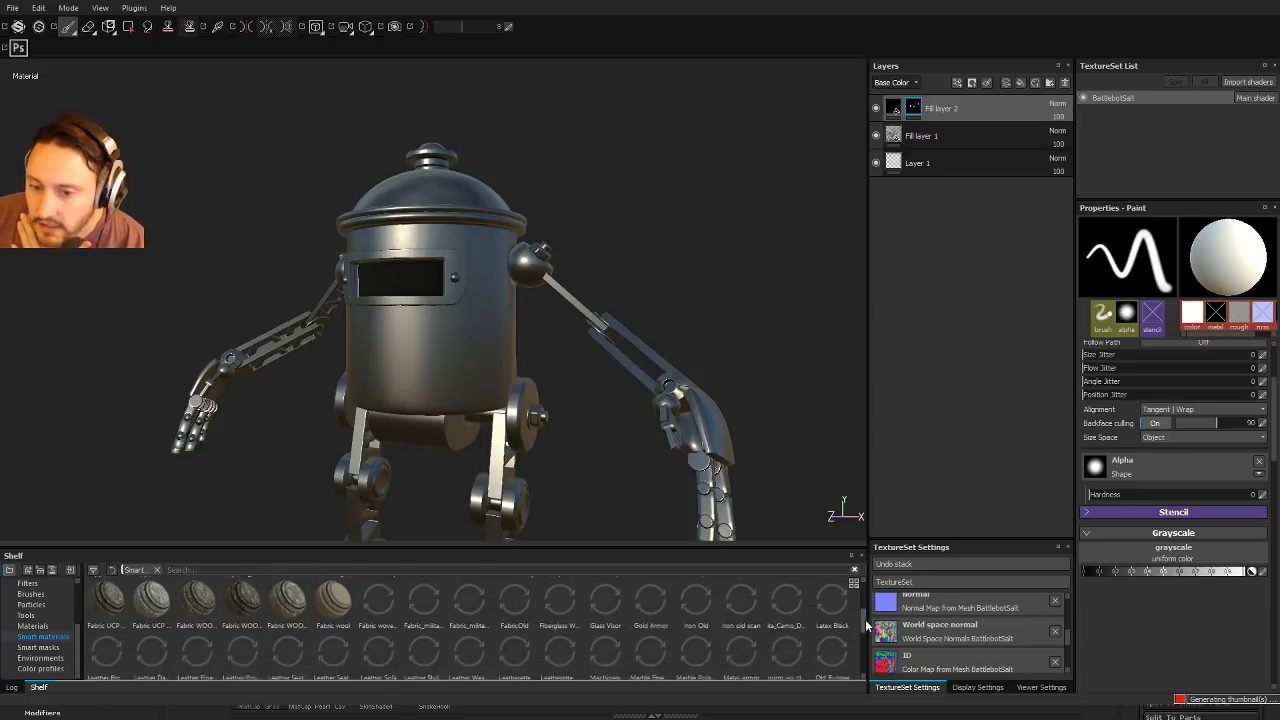
{"action": "left_click_drag", "start_coordinate": [865, 619], "coordinate": [864, 647]}
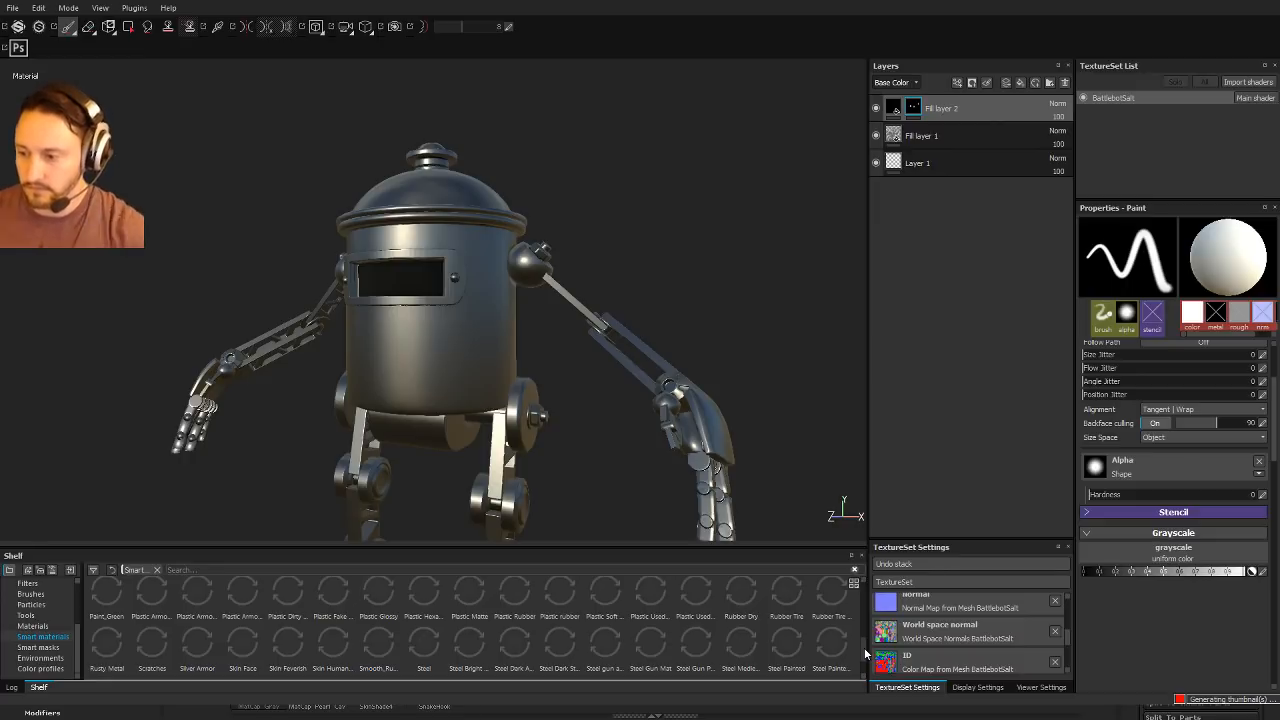
{"action": "scroll", "coordinate": [864, 647], "scroll_direction": "up", "scroll_amount": 3}
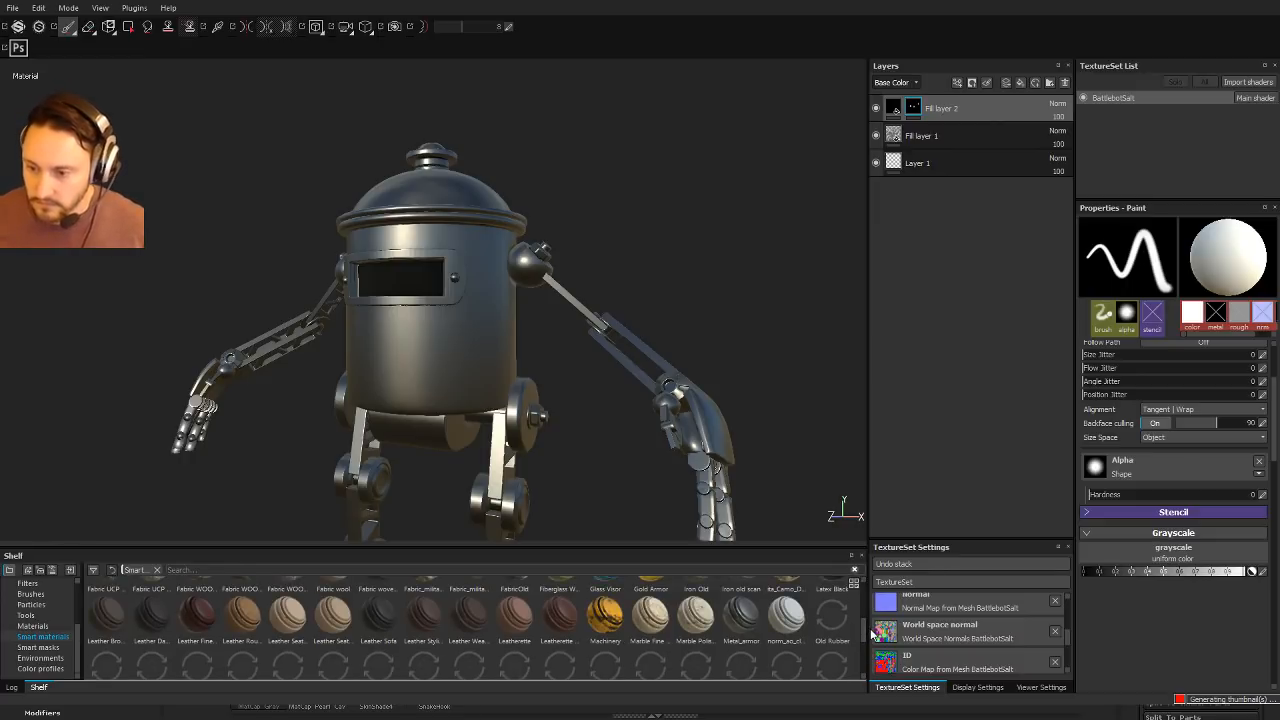
{"action": "scroll", "coordinate": [866, 640], "scroll_direction": "down", "scroll_amount": 3}
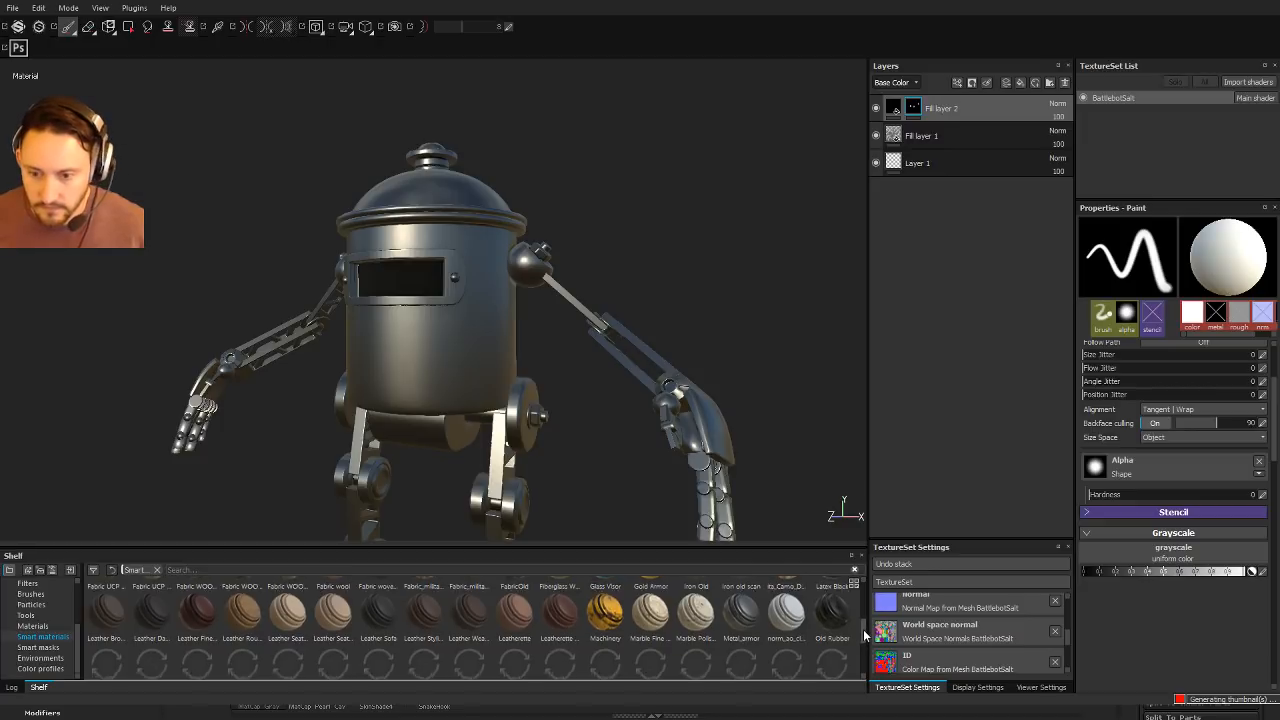
{"action": "scroll", "coordinate": [860, 656], "scroll_direction": "down", "scroll_amount": 1}
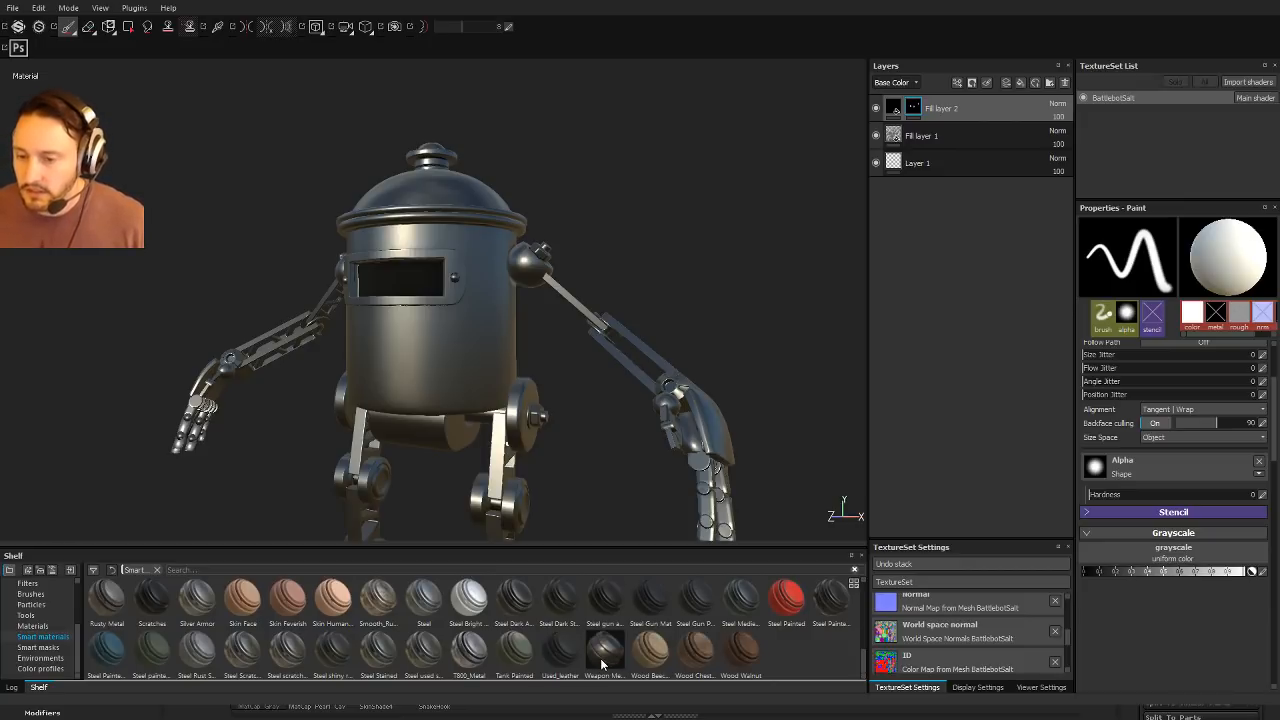
{"action": "left_click_drag", "start_coordinate": [600, 658], "coordinate": [941, 78]}
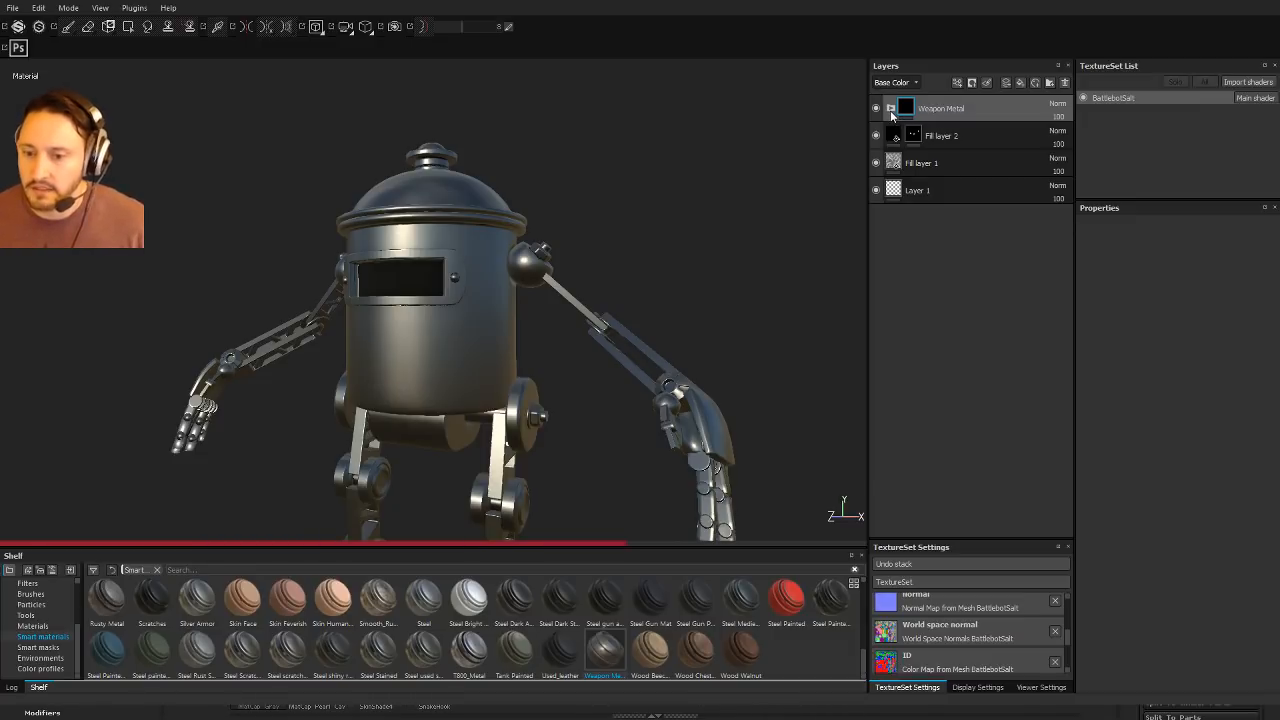
Step: Examine the Weapon Metal finish on the robot from several angles and under different lighting directions
{"action": "mouse_move", "coordinate": [641, 206]}
{"action": "left_mouse_down", "text": "alt"}
{"action": "mouse_move", "coordinate": [680, 214]}
{"action": "mouse_move", "coordinate": [263, 229]}
{"action": "mouse_move", "coordinate": [766, 223]}
{"action": "mouse_move", "coordinate": [703, 234]}
{"action": "mouse_move", "coordinate": [738, 268]}
{"action": "mouse_move", "coordinate": [674, 374]}
{"action": "mouse_move", "coordinate": [737, 211]}
{"action": "mouse_move", "coordinate": [723, 280]}
{"action": "mouse_move", "coordinate": [631, 215]}
{"action": "left_mouse_up", "text": "alt"}
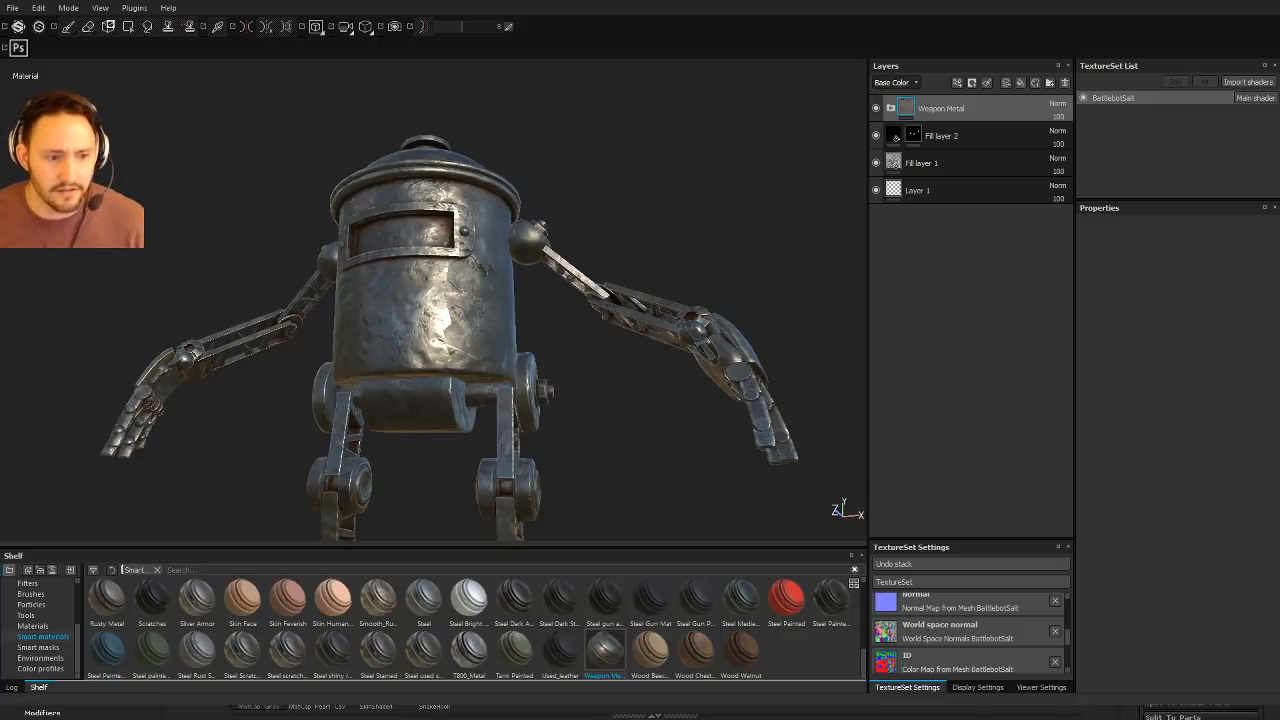
{"action": "left_click_drag", "start_coordinate": [507, 291], "coordinate": [564, 275], "text": "alt"}
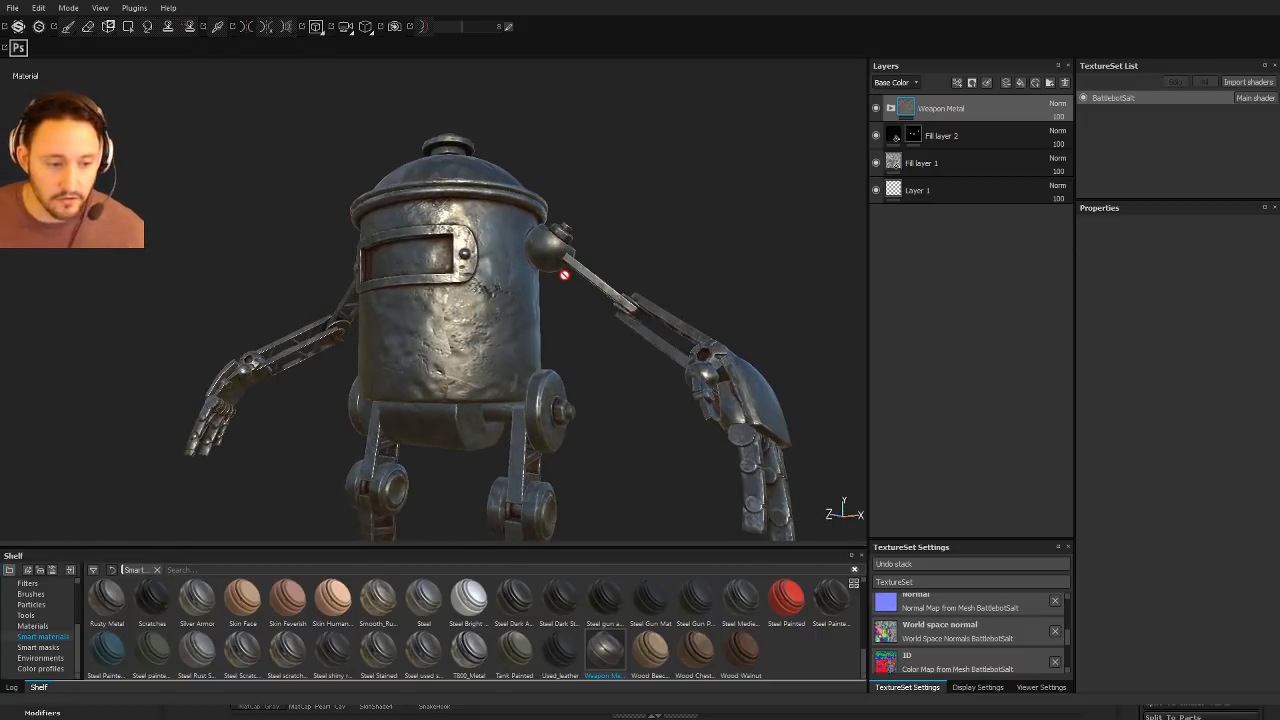
{"action": "middle_click_drag", "start_coordinate": [506, 190], "coordinate": [491, 220], "text": "alt"}
{"action": "right_click_drag", "start_coordinate": [491, 220], "coordinate": [565, 268], "text": "alt"}
{"action": "left_click_drag", "start_coordinate": [565, 268], "coordinate": [652, 310], "text": "alt"}
{"action": "right_click_drag", "start_coordinate": [652, 310], "coordinate": [726, 309], "text": "shift"}
{"action": "left_click_drag", "start_coordinate": [754, 314], "coordinate": [706, 306], "text": "alt"}
{"action": "right_click_drag", "start_coordinate": [706, 306], "coordinate": [594, 297], "text": "shift"}
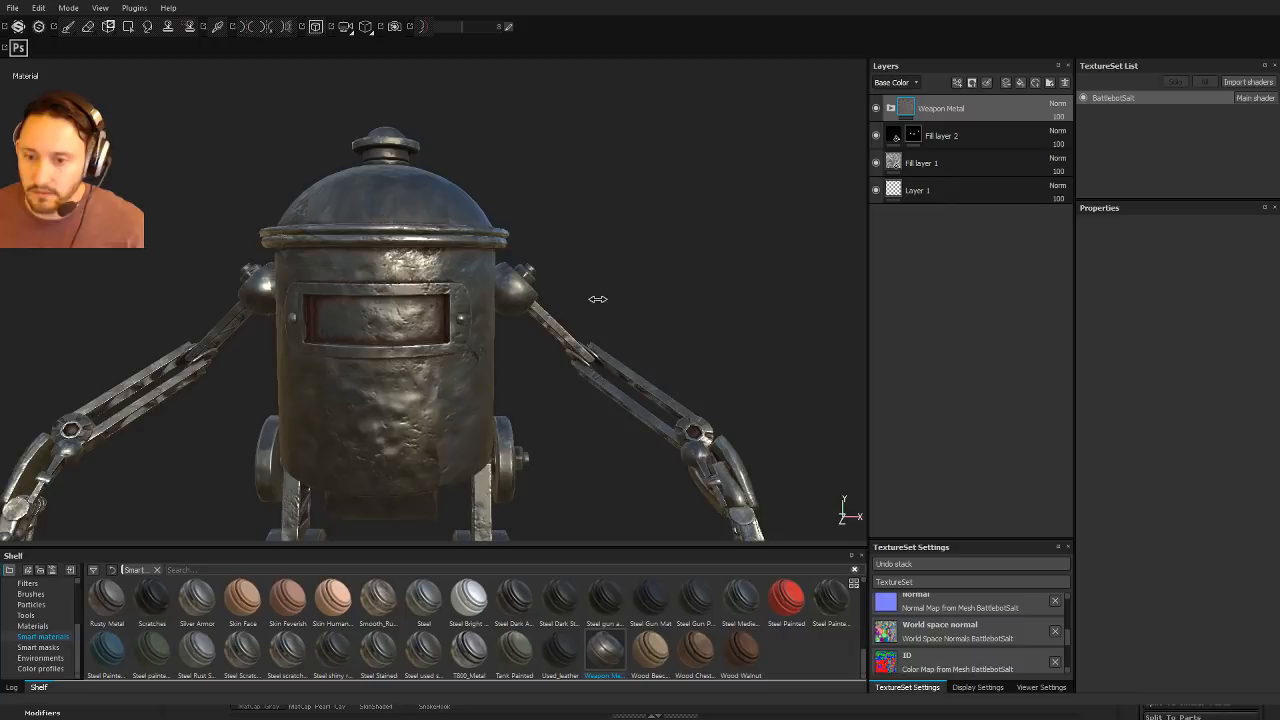
Step: Expand the Weapon Metal folder and toggle the visibility of BaseSteel, color noise and SurfaceDetail to compare their effects
{"action": "left_click", "coordinate": [889, 108]}
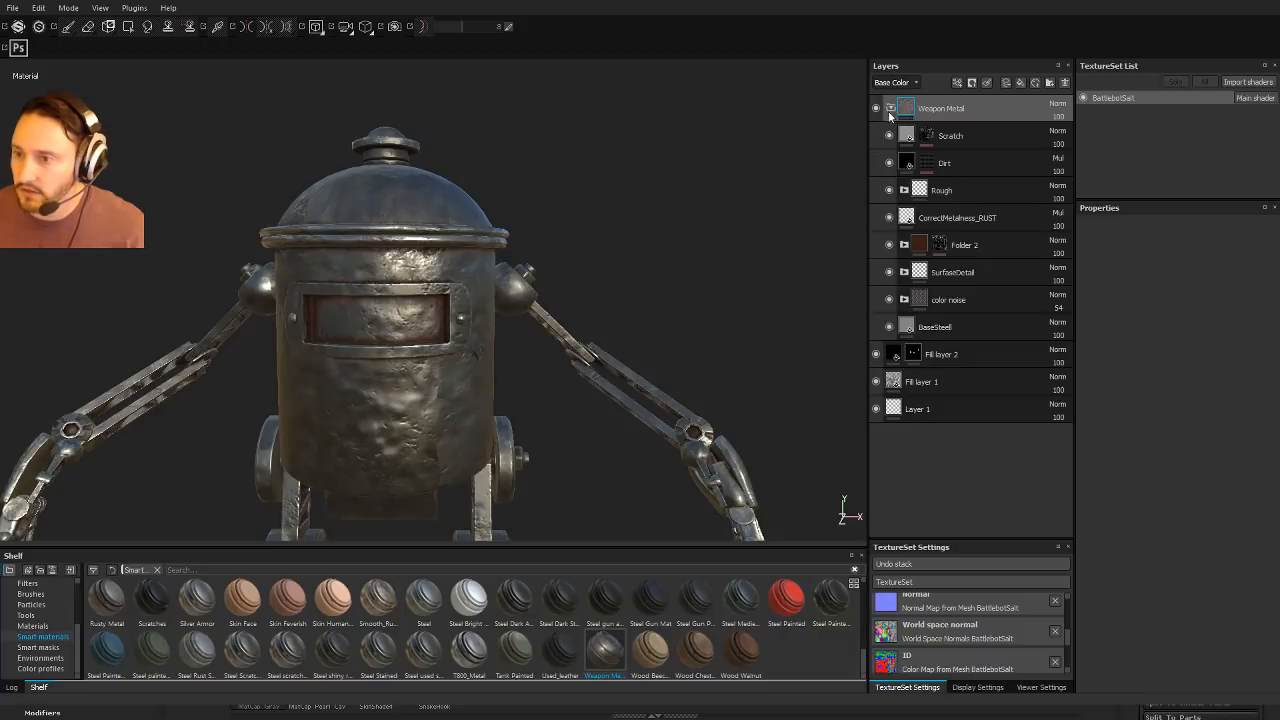
{"action": "left_click", "coordinate": [889, 327]}
{"action": "left_click", "coordinate": [889, 327]}
{"action": "left_click", "coordinate": [889, 299]}
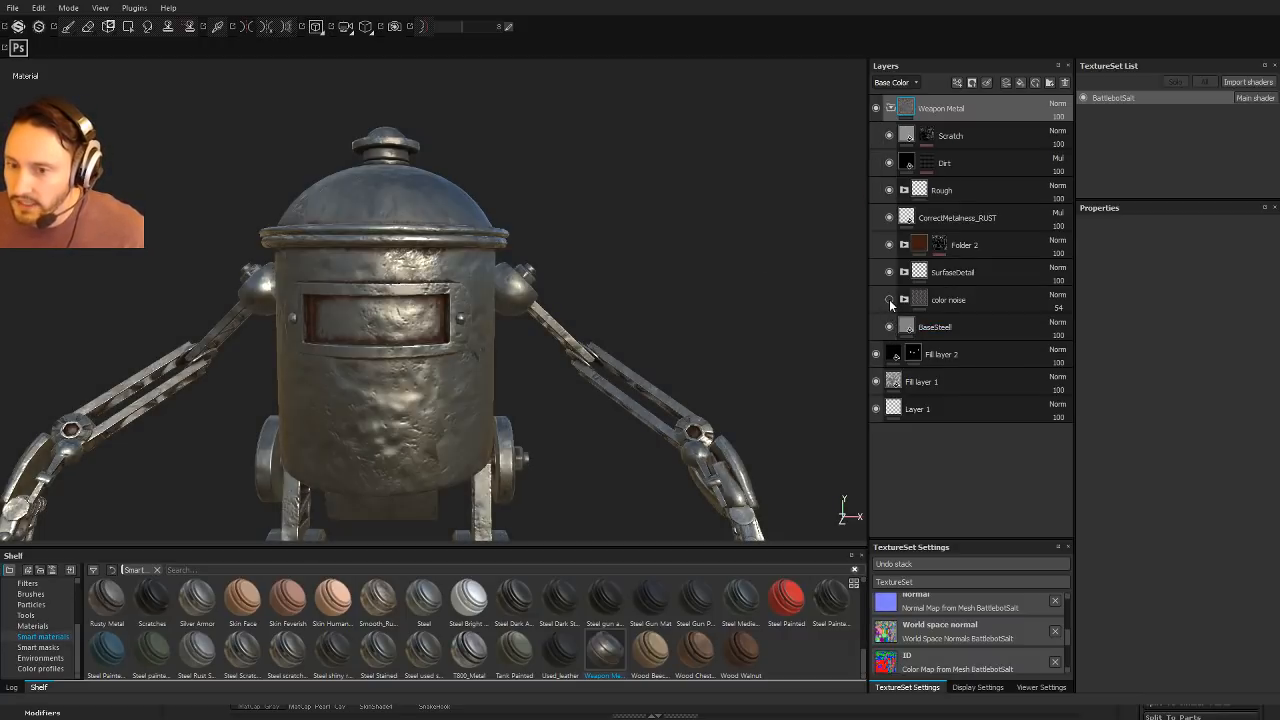
{"action": "left_click", "coordinate": [889, 299]}
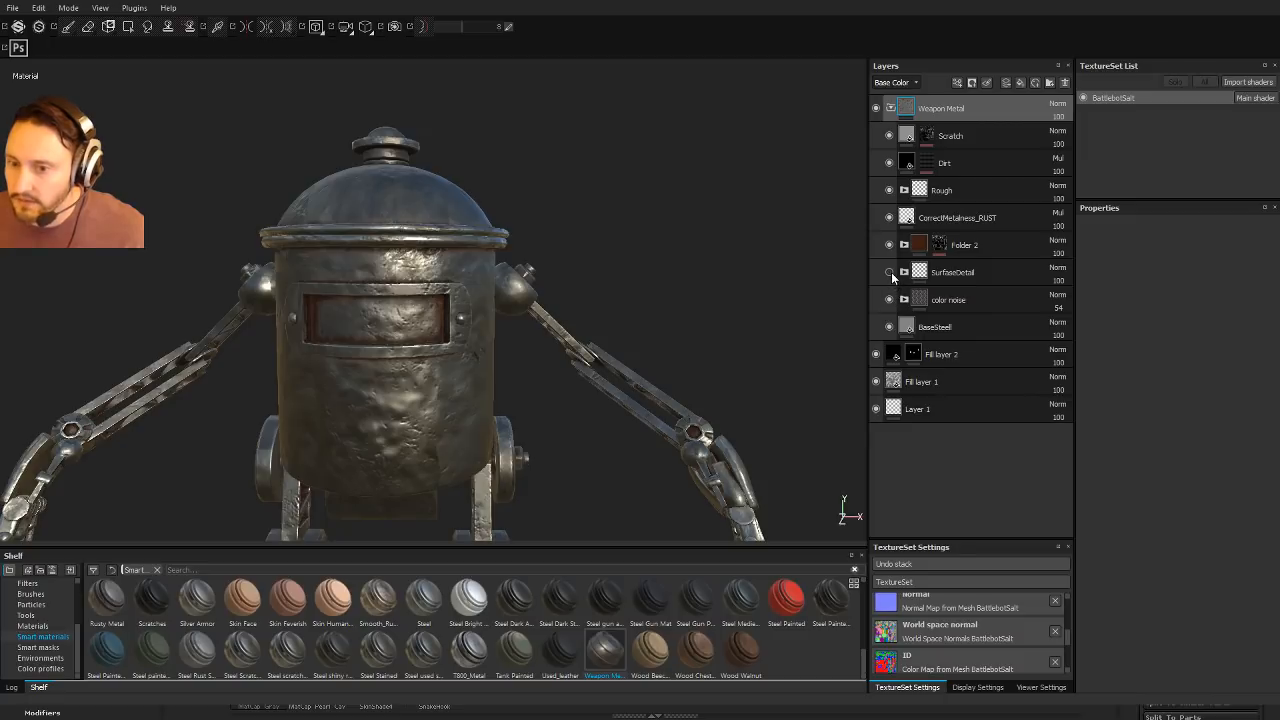
{"action": "left_click", "coordinate": [891, 273]}
{"action": "left_click", "coordinate": [891, 273]}
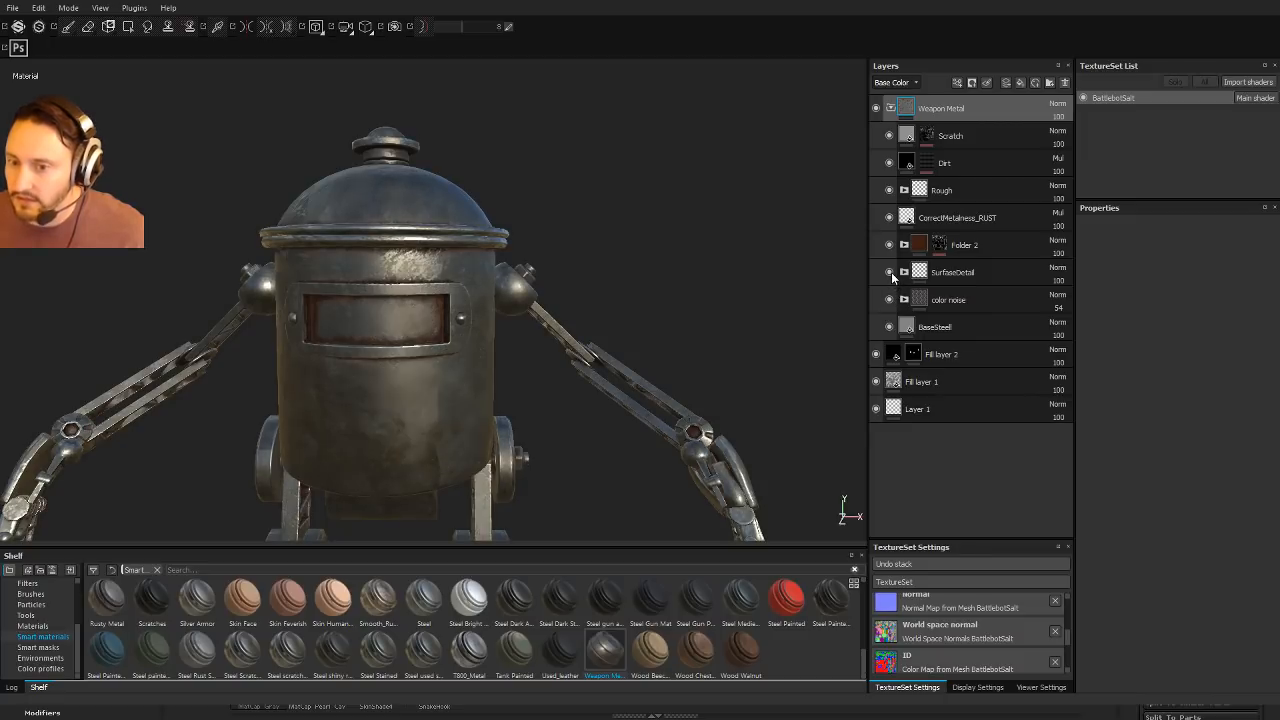
{"action": "left_click", "coordinate": [889, 272]}
Step: Expand the SurfaceDetail folder and set the UV scale of the SurfaceDamage 1(Scratch) fill to 0.84
{"action": "left_click", "coordinate": [904, 272]}
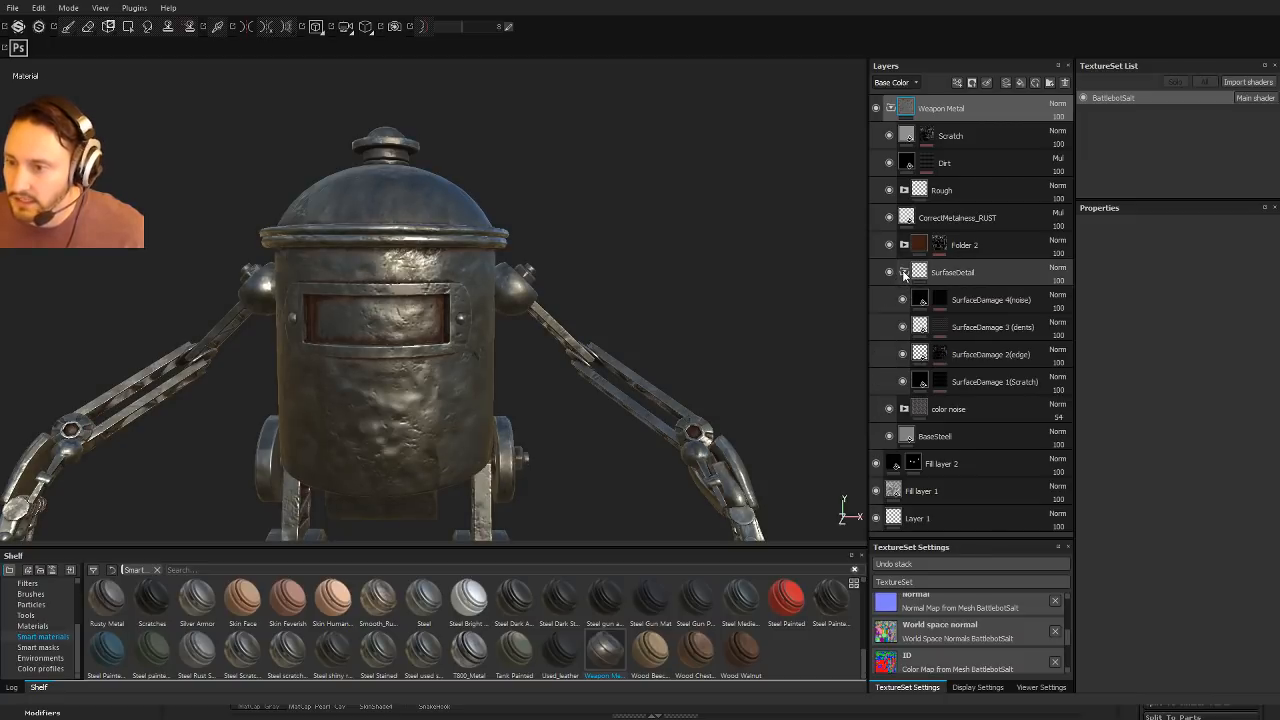
{"action": "left_click", "coordinate": [903, 382]}
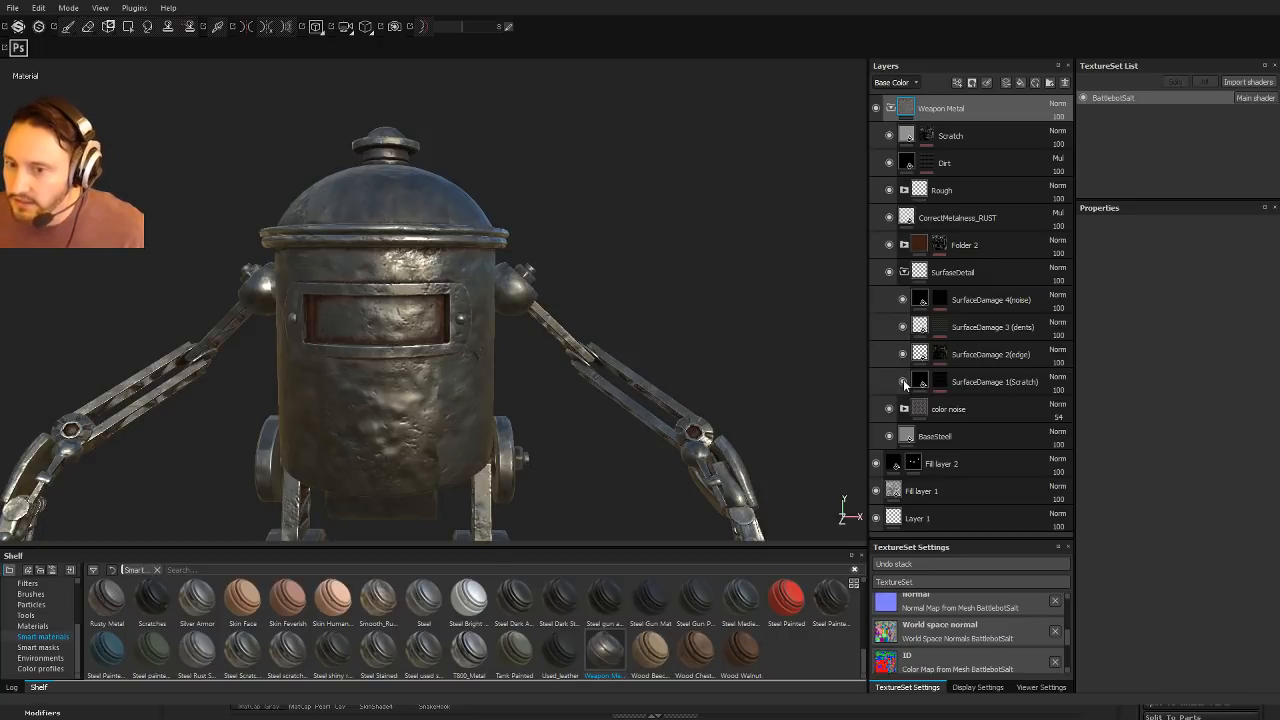
{"action": "left_click", "coordinate": [932, 380]}
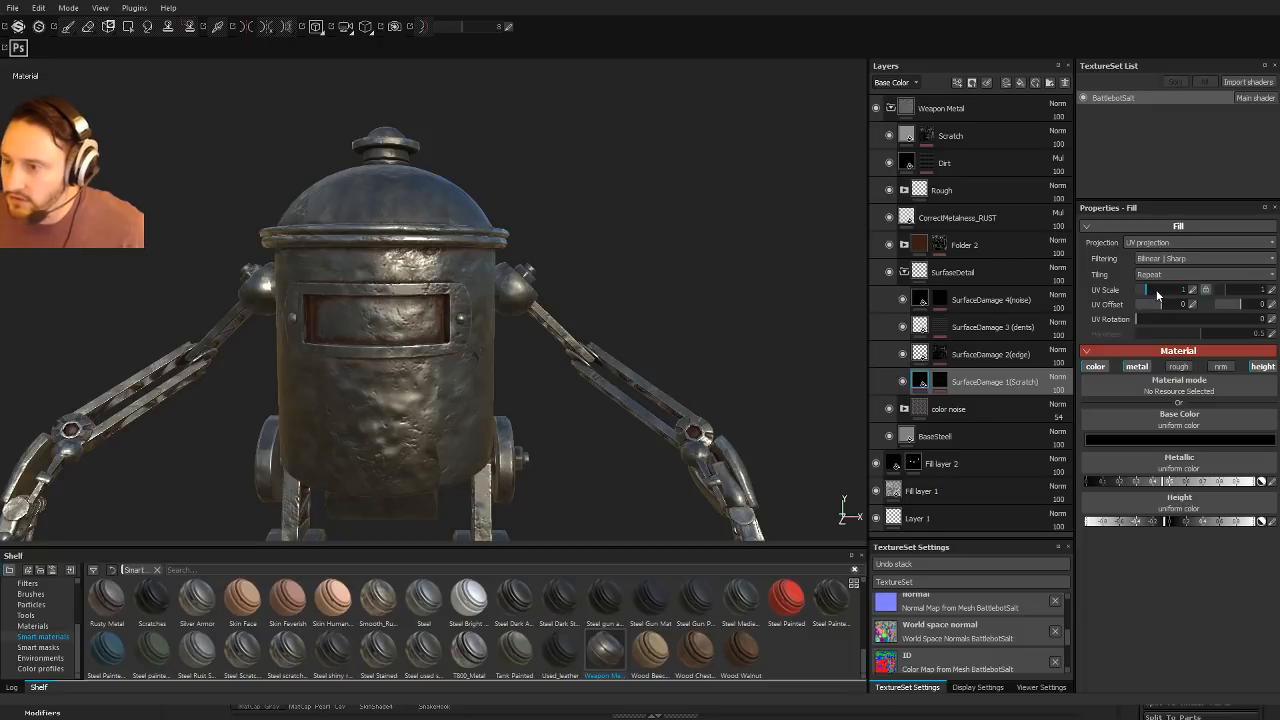
{"action": "left_click", "coordinate": [1157, 292]}
{"action": "left_click", "coordinate": [1166, 291]}
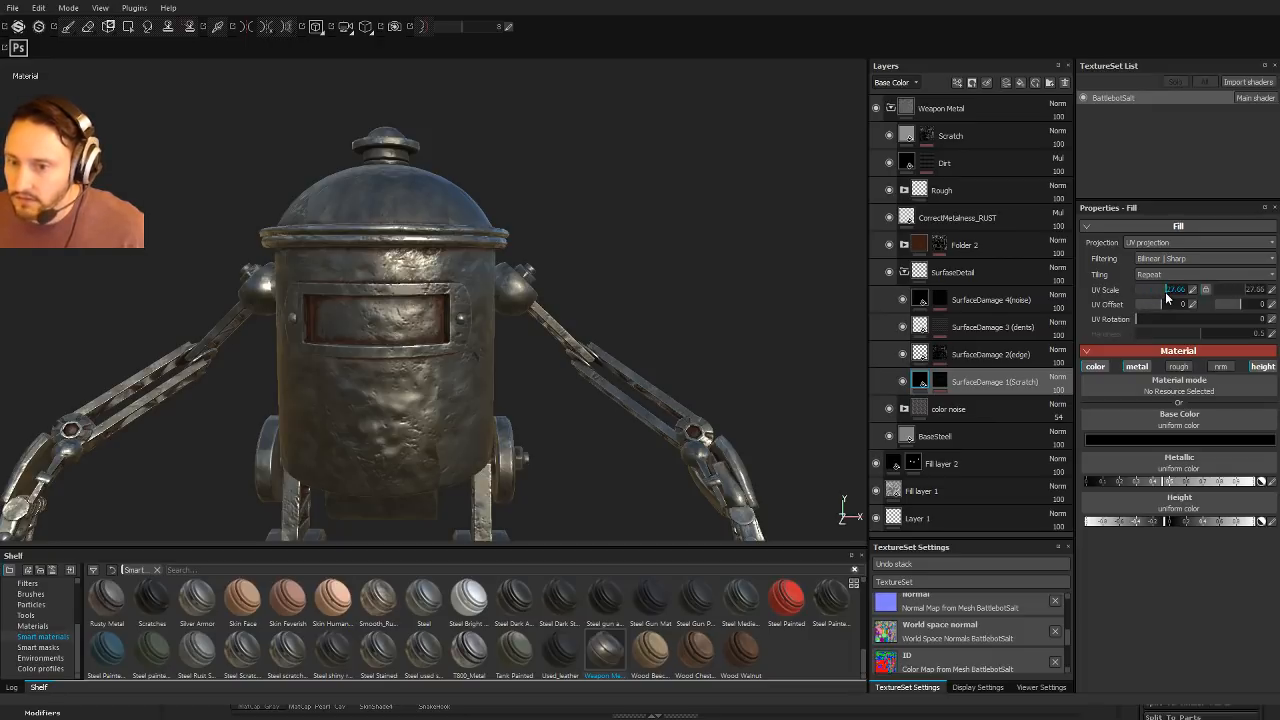
Step: Set the UV scale of the grunge map in the SurfaceDamage 1(Scratch) mask to 33.56
{"action": "left_click", "coordinate": [939, 381]}
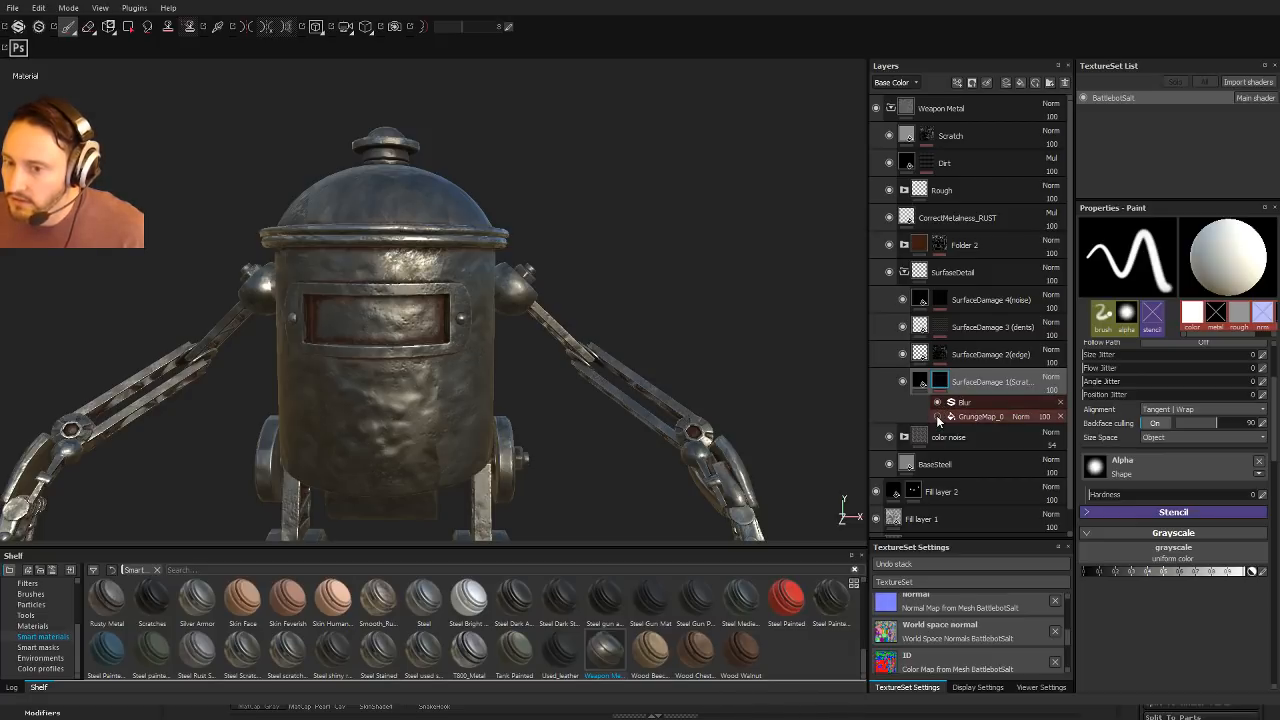
{"action": "left_click", "coordinate": [951, 418]}
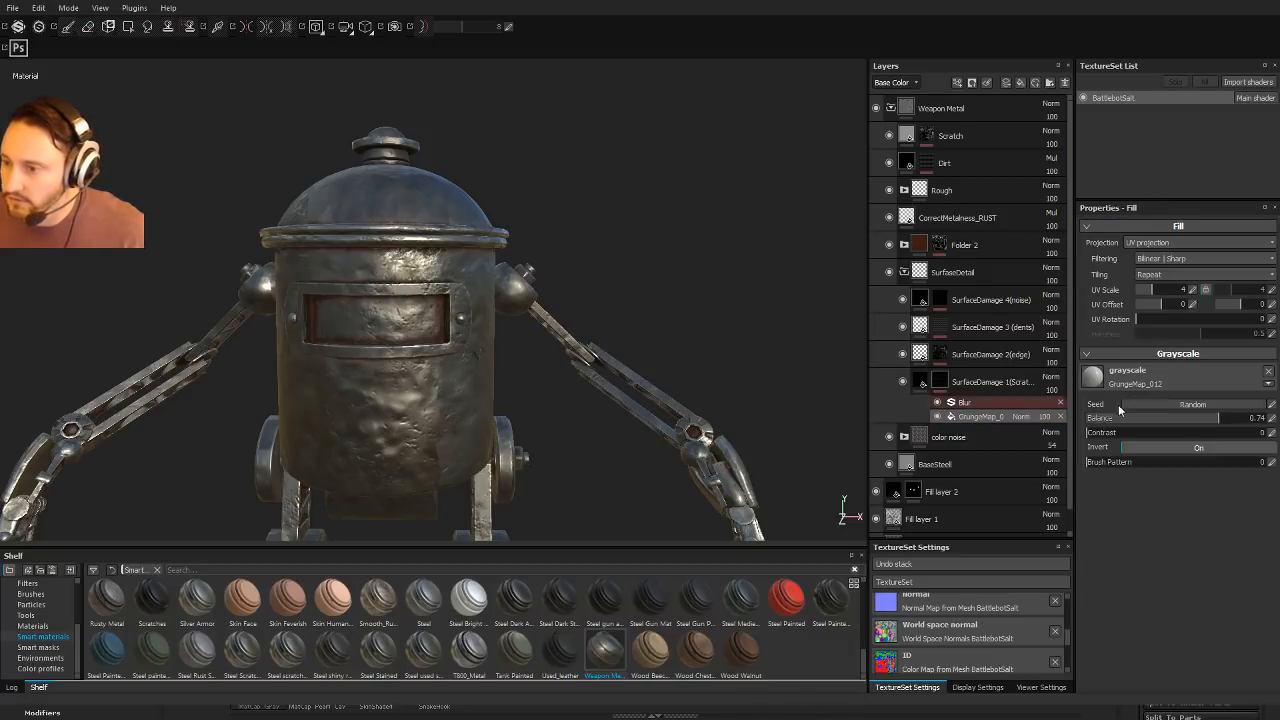
{"action": "left_click_drag", "start_coordinate": [1149, 292], "coordinate": [1165, 293]}
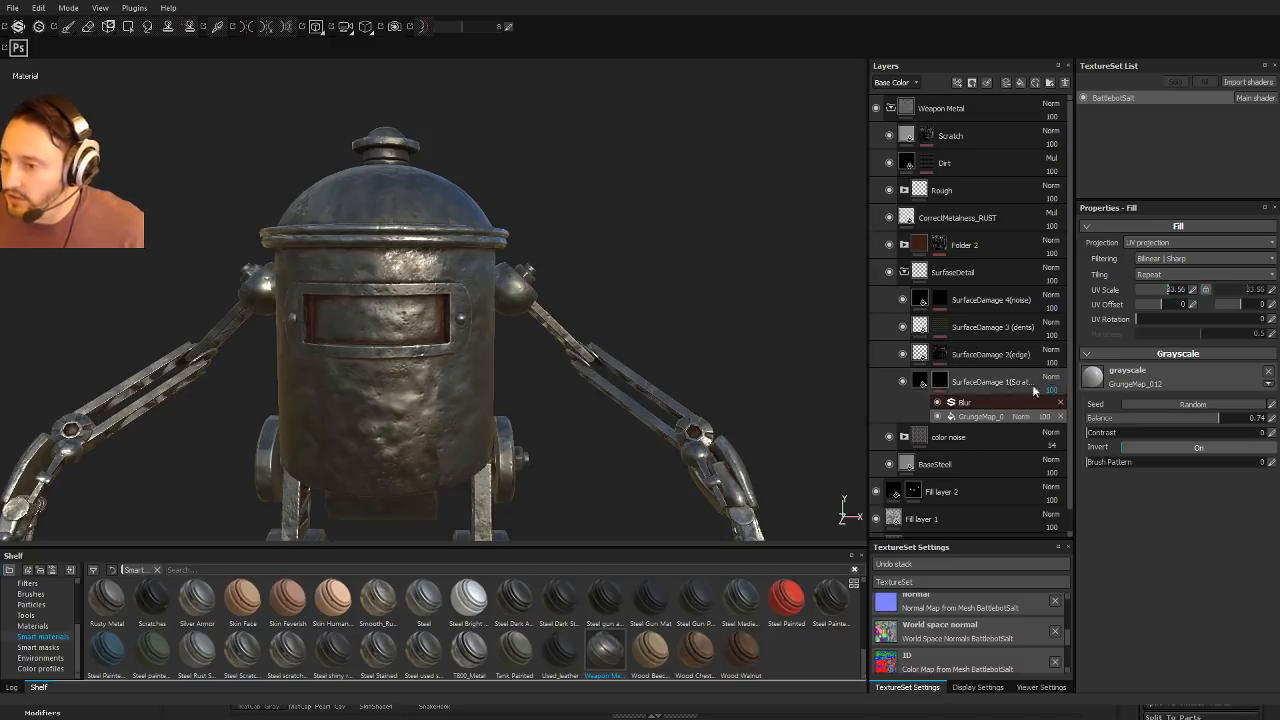
{"action": "left_click", "coordinate": [998, 403]}
{"action": "left_click", "coordinate": [1004, 385]}
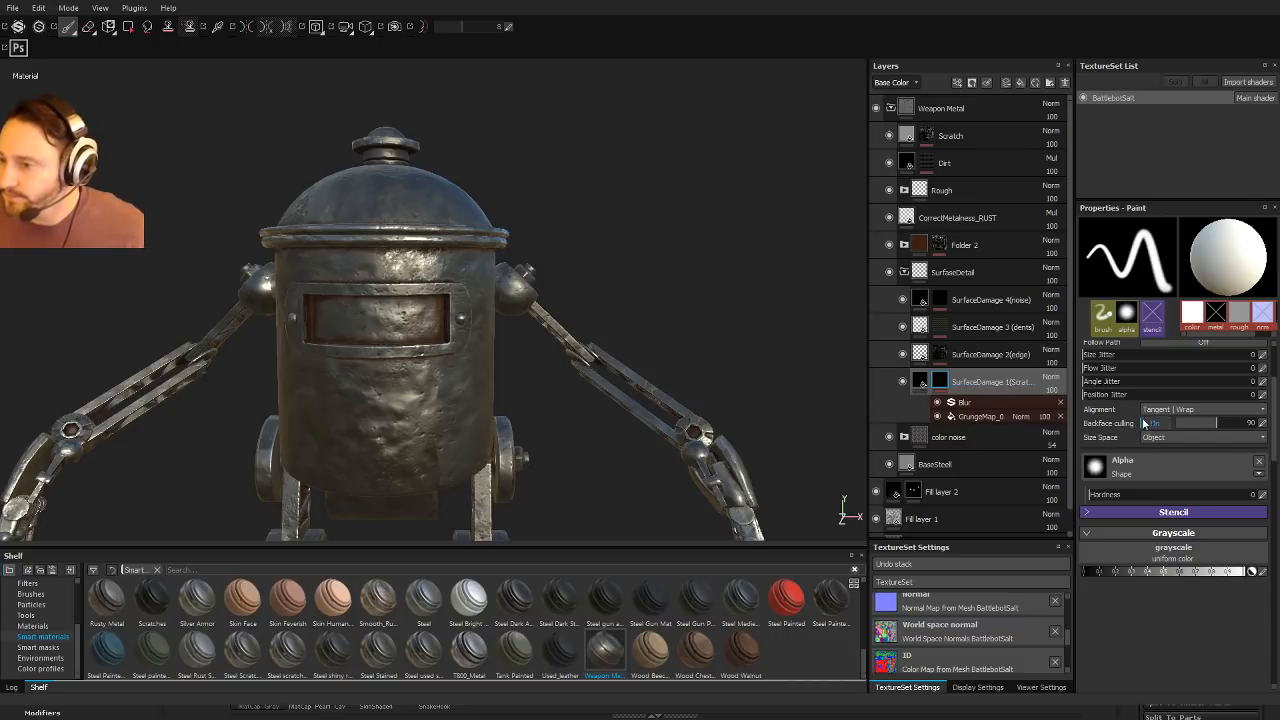
{"action": "scroll", "coordinate": [1085, 424], "scroll_direction": "down", "scroll_amount": 2}
{"action": "left_click", "coordinate": [975, 417]}
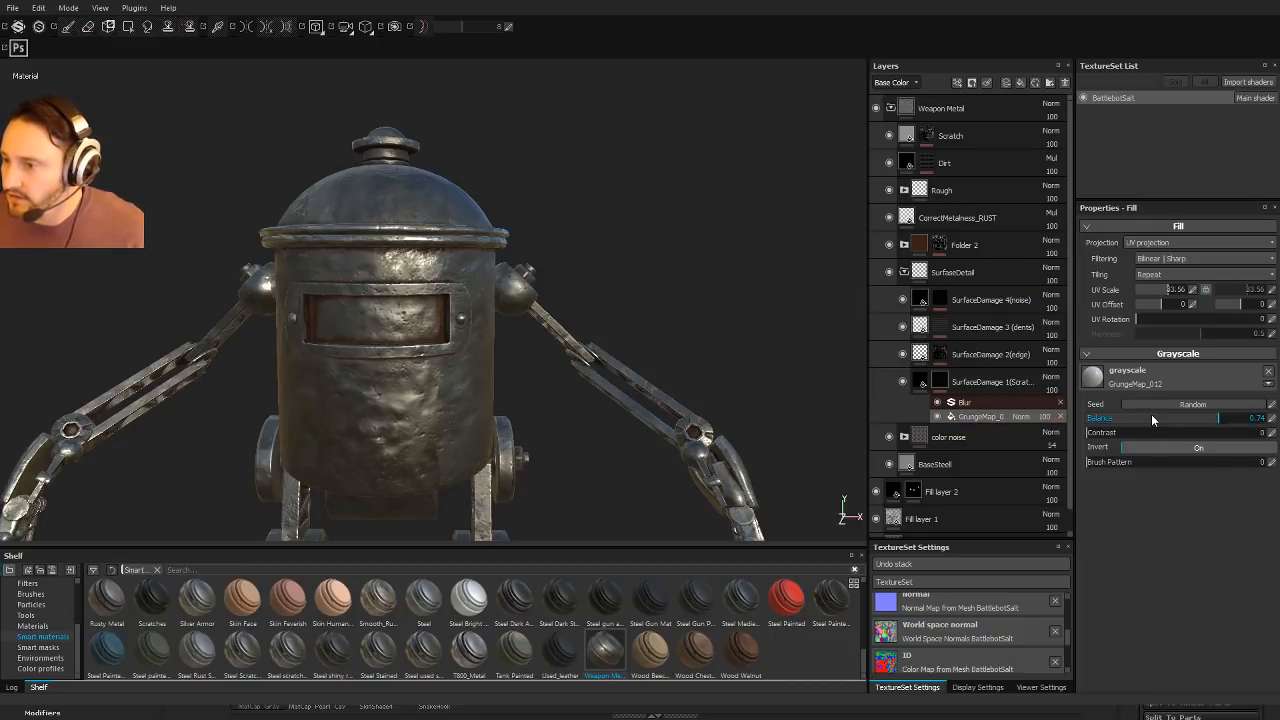
Step: Check the channels of the SurfaceDamage 1(Scratch) fill and set its height to about 0
{"action": "left_click", "coordinate": [940, 383]}
{"action": "left_click", "coordinate": [919, 382]}
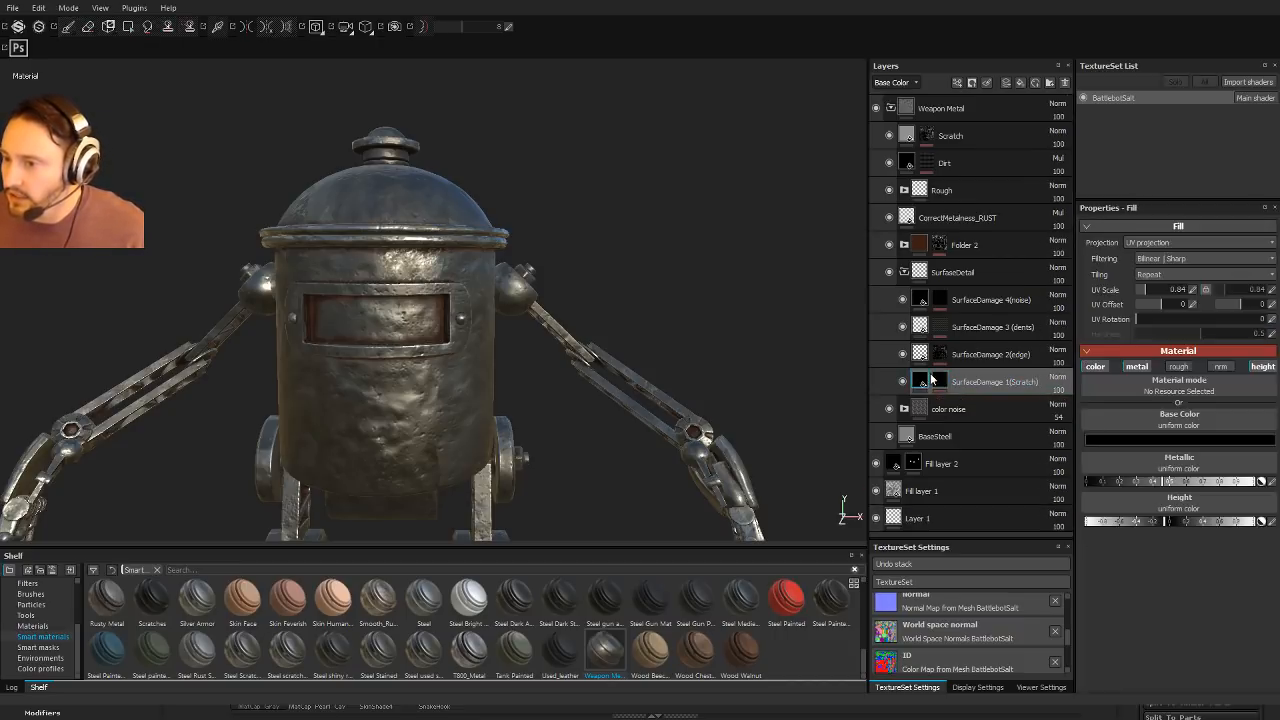
{"action": "left_click", "coordinate": [1097, 367]}
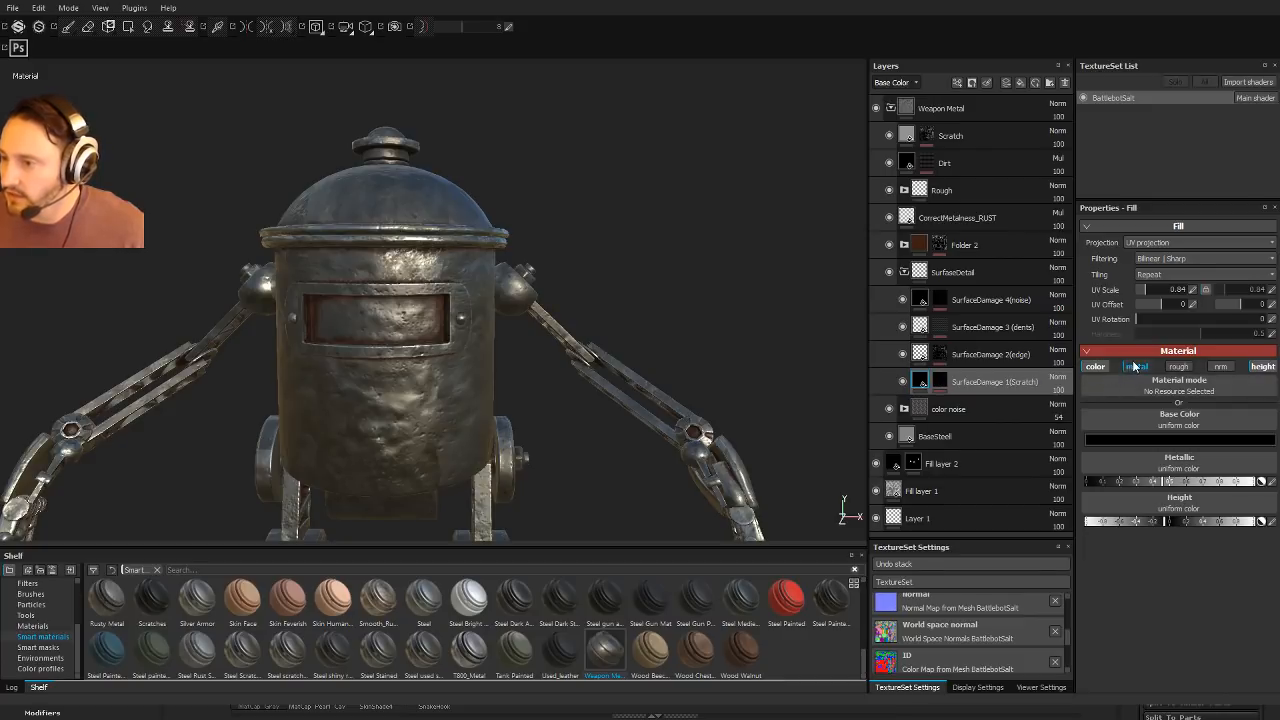
{"action": "left_click", "coordinate": [1265, 372]}
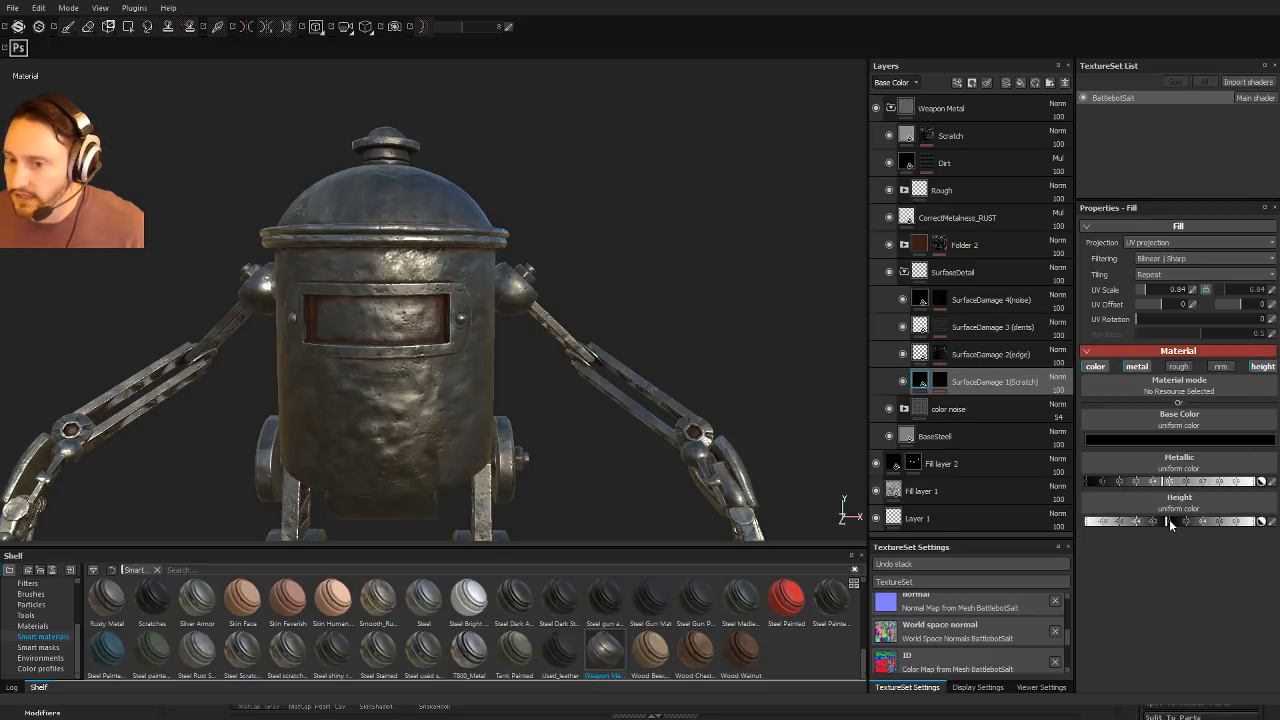
{"action": "mouse_move", "coordinate": [1169, 521]}
{"action": "left_mouse_down"}
{"action": "mouse_move", "coordinate": [1187, 521]}
{"action": "mouse_move", "coordinate": [1168, 521]}
{"action": "left_mouse_up"}
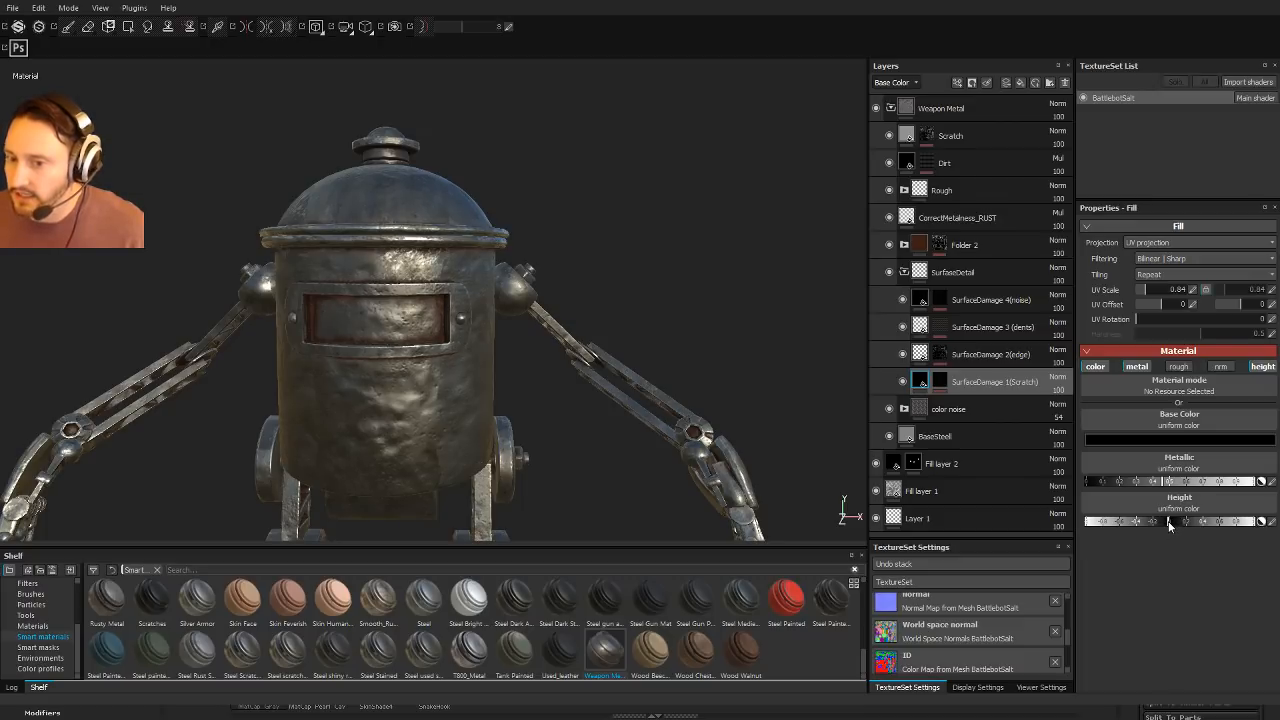
Step: Compare the edge and dents layers by toggling their visibility, and soften the SurfaceDamage 3 (dents) height to just below 0
{"action": "left_click", "coordinate": [903, 356]}
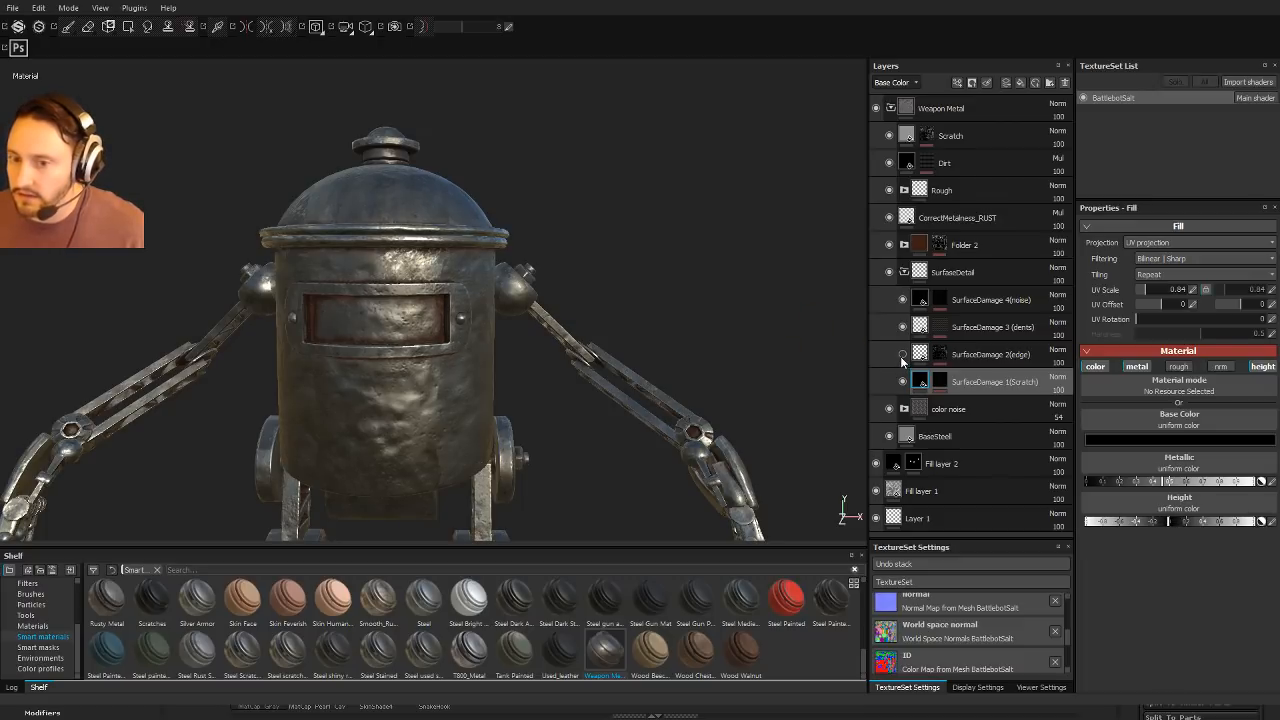
{"action": "left_click", "coordinate": [902, 329]}
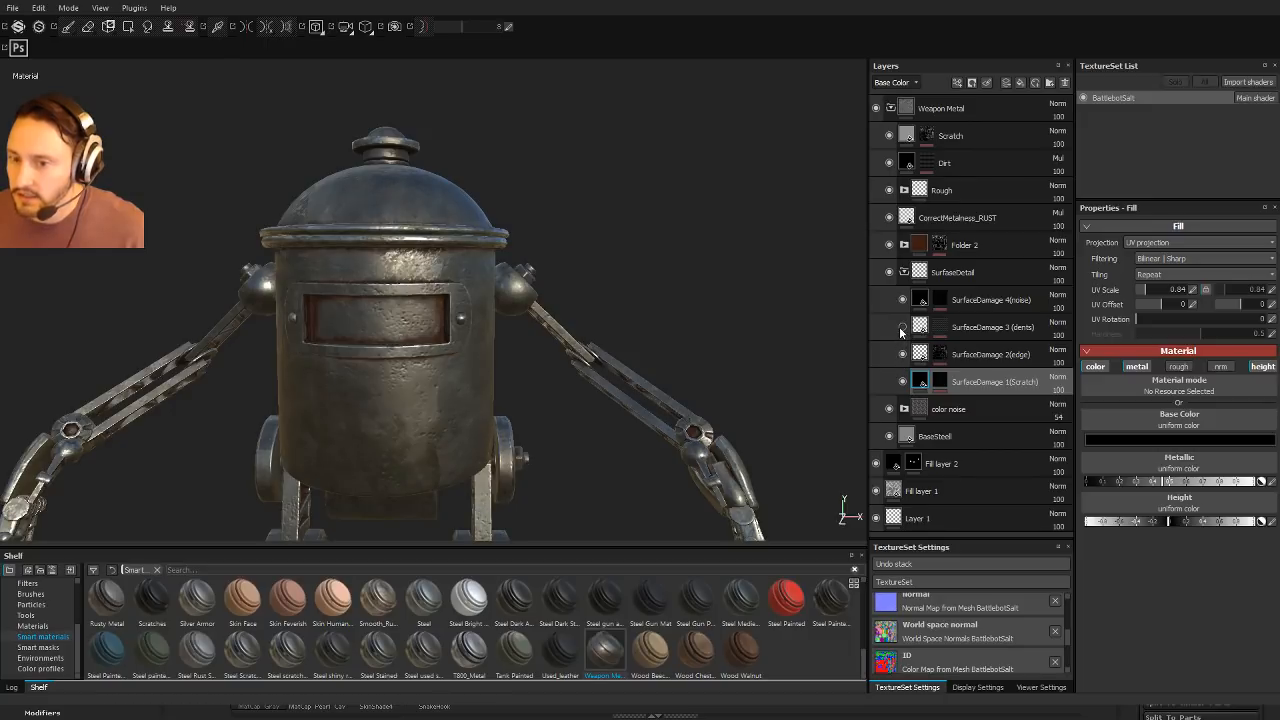
{"action": "left_click", "coordinate": [903, 328]}
{"action": "left_click", "coordinate": [918, 329]}
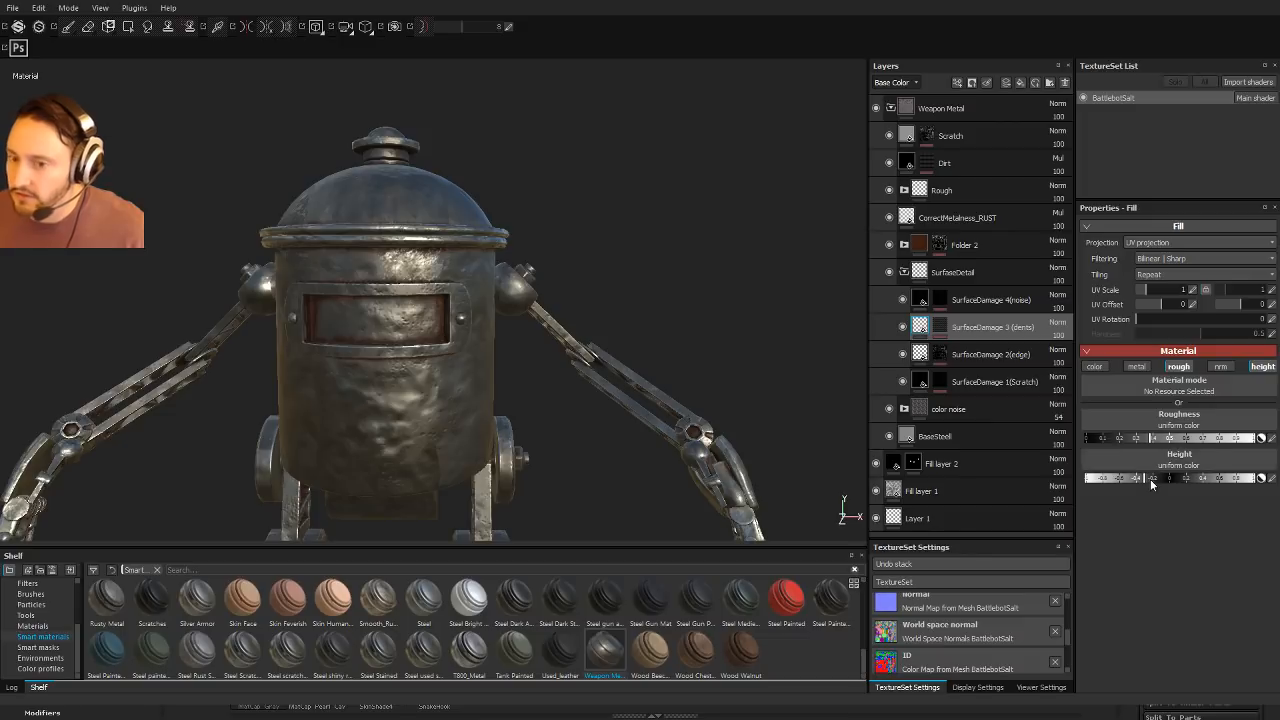
{"action": "left_click_drag", "start_coordinate": [1150, 479], "coordinate": [1166, 481]}
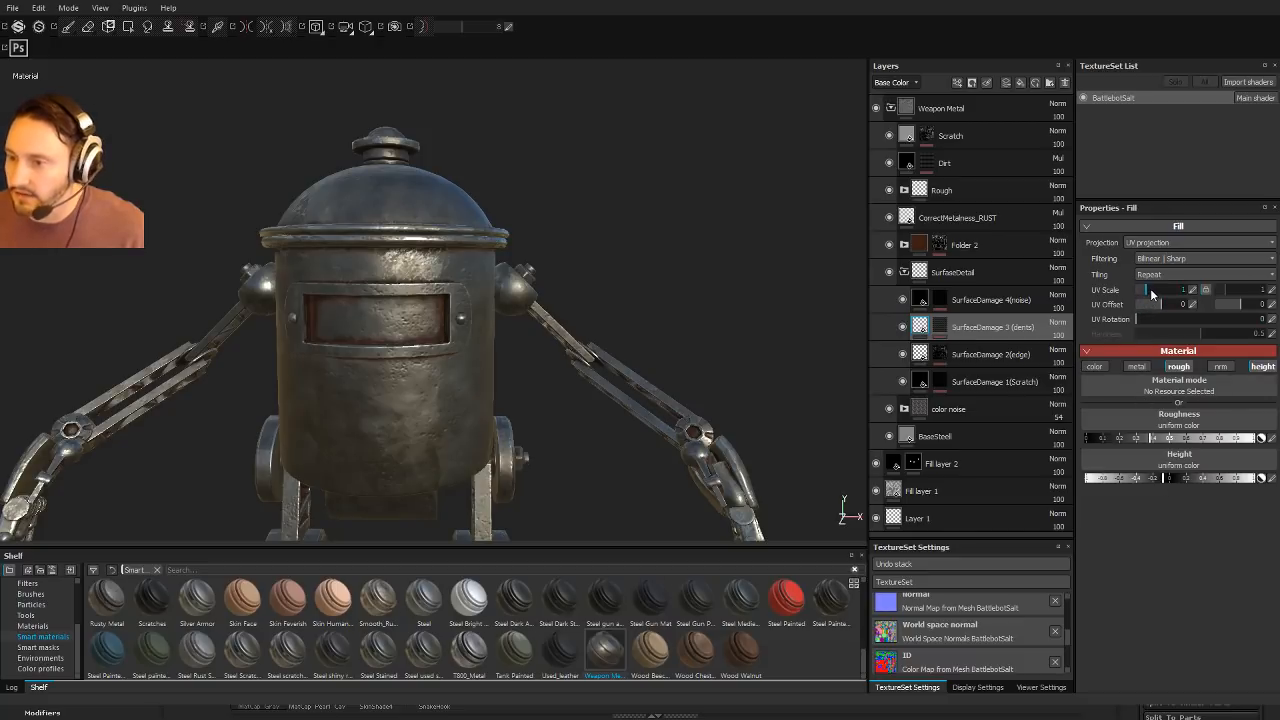
Step: Set the UV scale of the Clouds 2 fill in the SurfaceDamage 3 (dents) mask to 19.43
{"action": "left_click_drag", "start_coordinate": [1150, 288], "coordinate": [1145, 290]}
{"action": "left_click", "coordinate": [944, 332]}
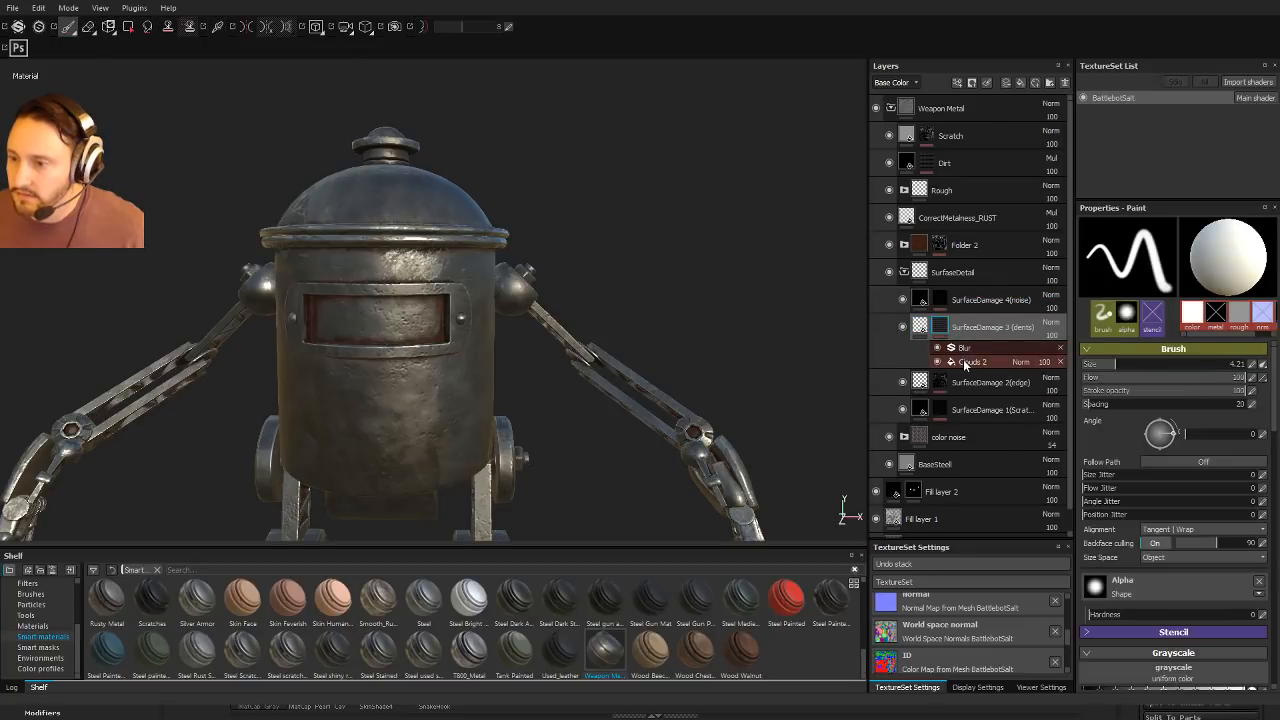
{"action": "left_click", "coordinate": [940, 362]}
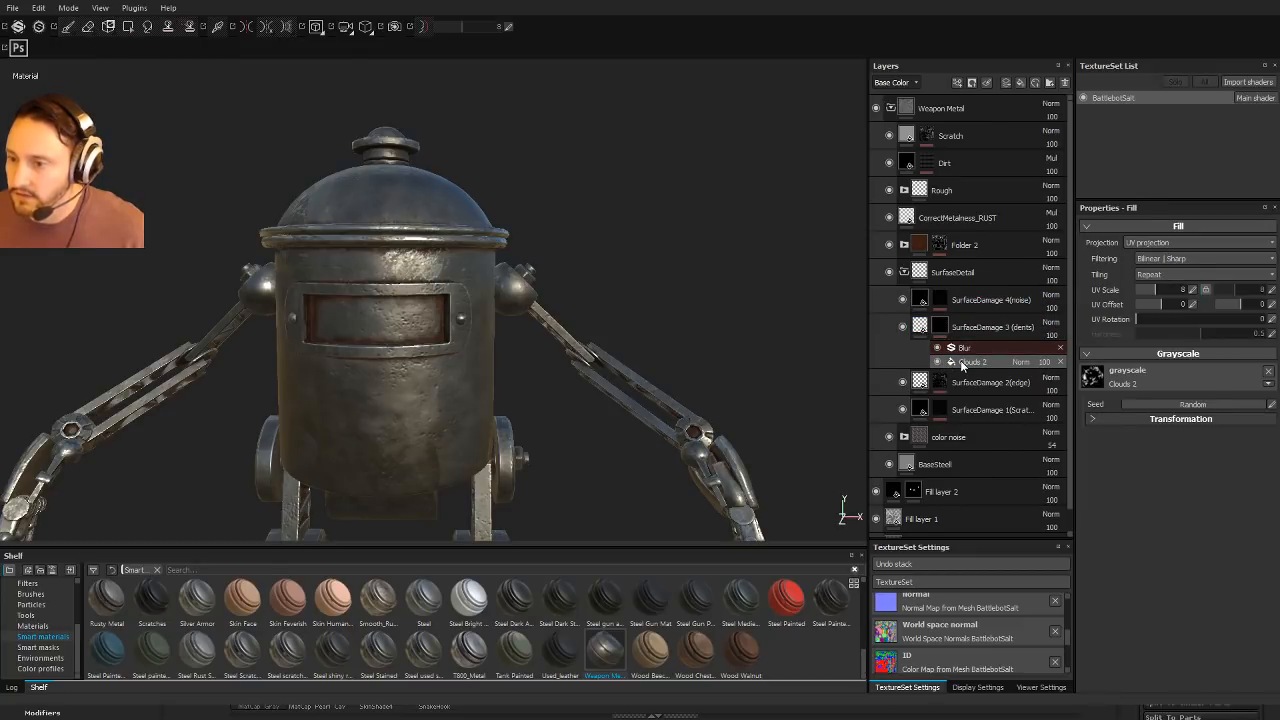
{"action": "left_click", "coordinate": [1158, 288]}
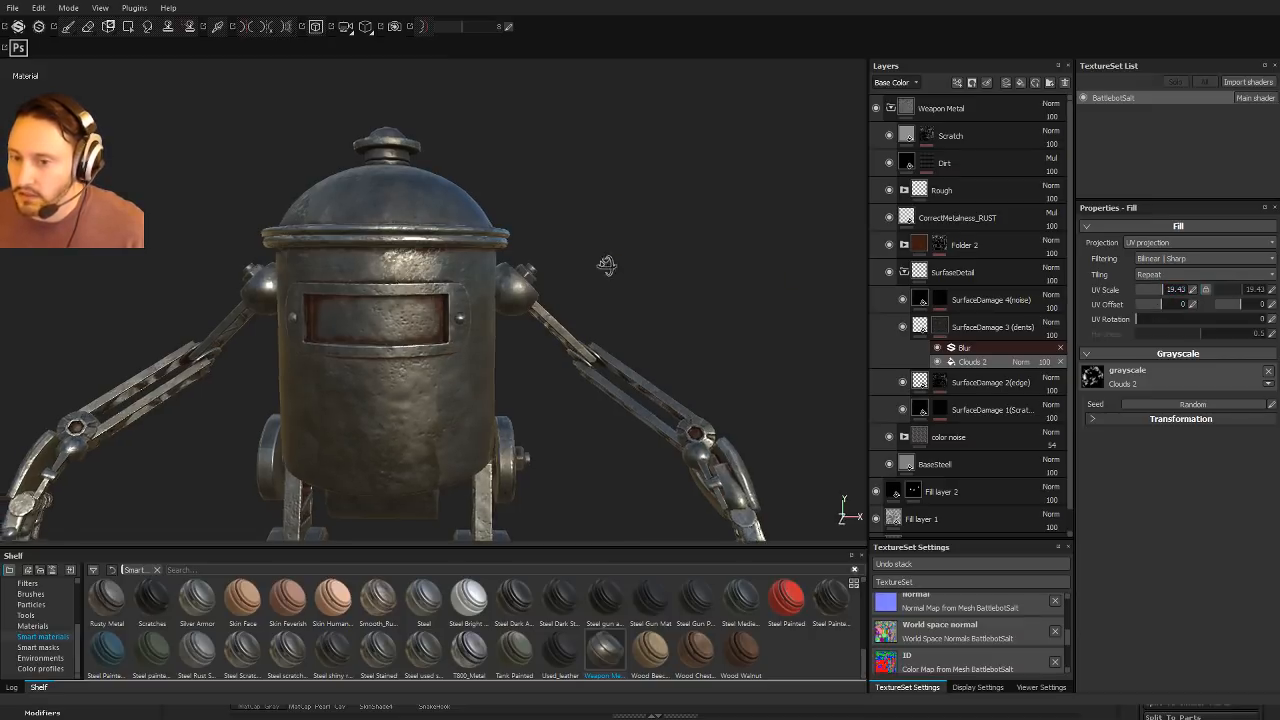
{"action": "left_click_drag", "start_coordinate": [600, 263], "coordinate": [723, 360], "text": "alt"}
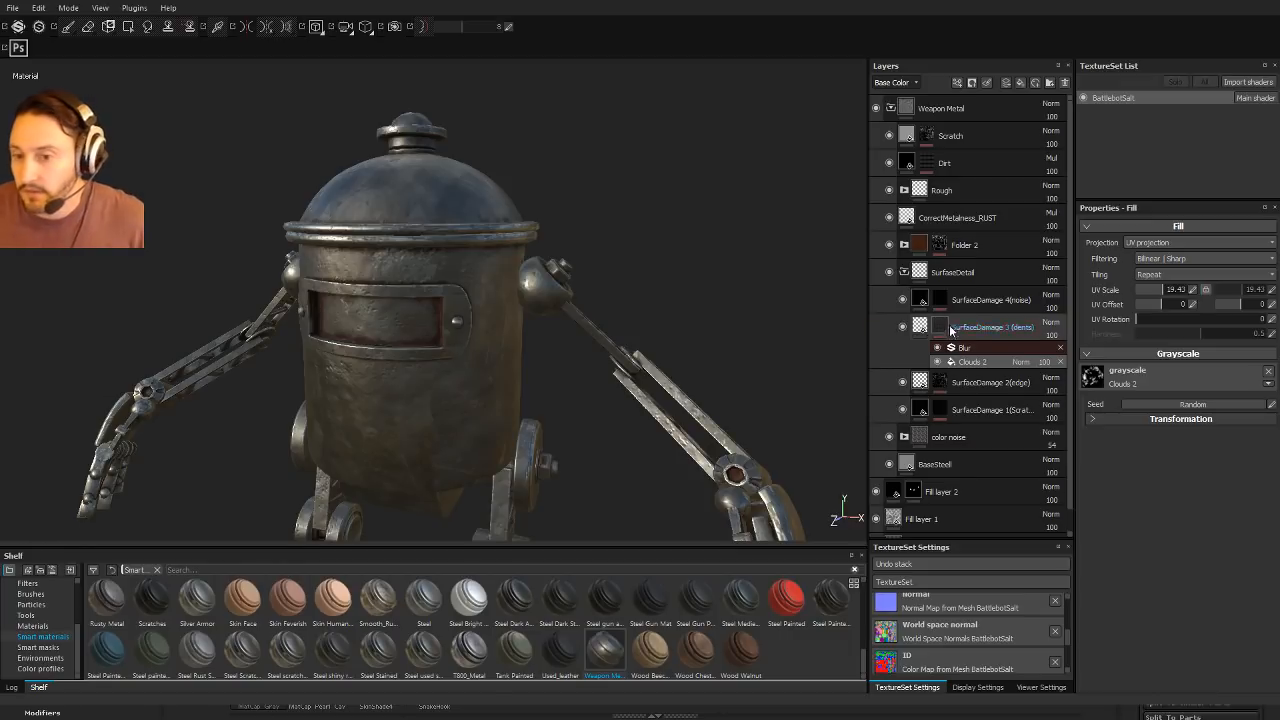
{"action": "left_click_drag", "start_coordinate": [605, 293], "coordinate": [586, 266], "text": "alt"}
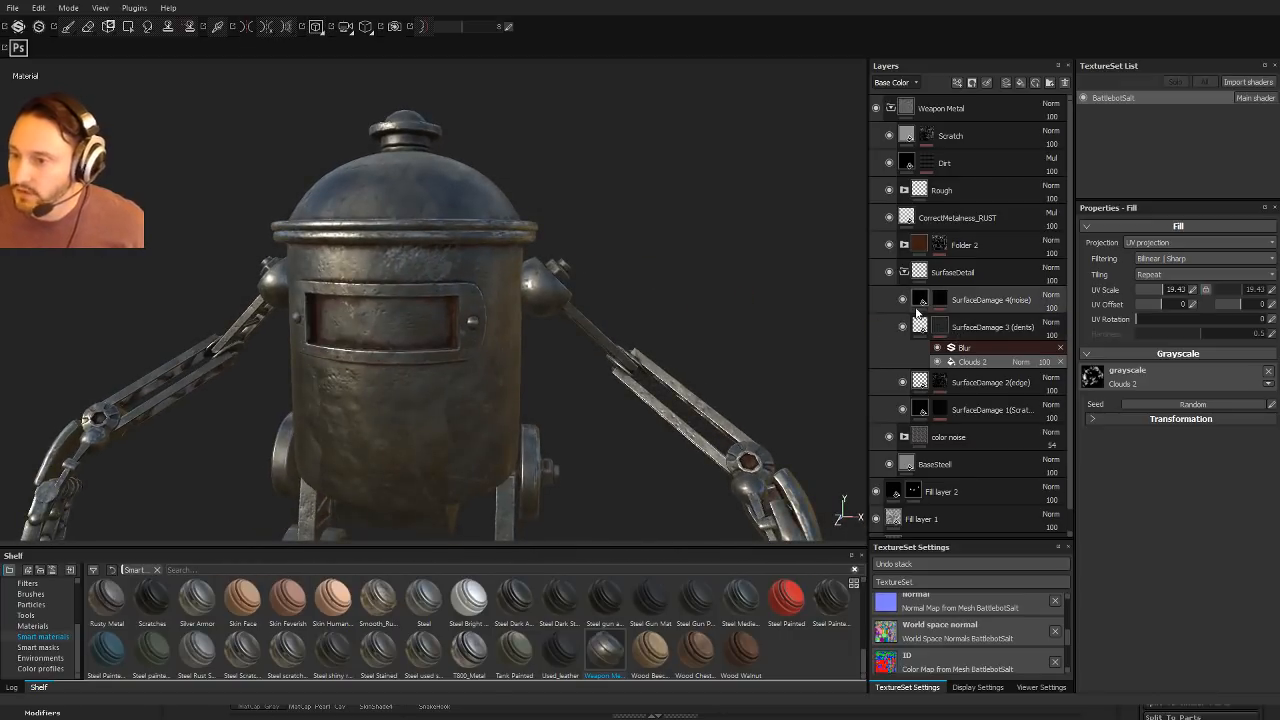
Step: Collapse the SurfaceDetail folder and check the effect of Folder 2 on the robot by toggling its visibility
{"action": "left_click", "coordinate": [904, 272]}
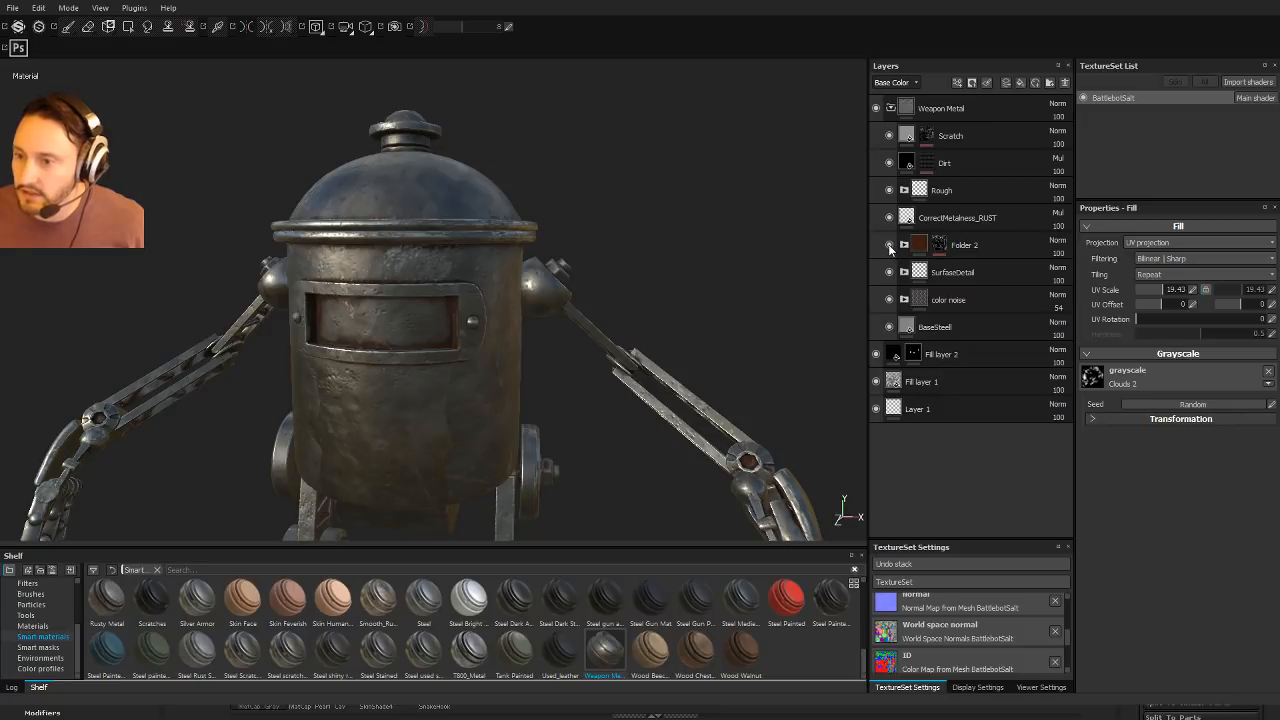
{"action": "left_click", "coordinate": [889, 245]}
{"action": "left_click", "coordinate": [889, 245]}
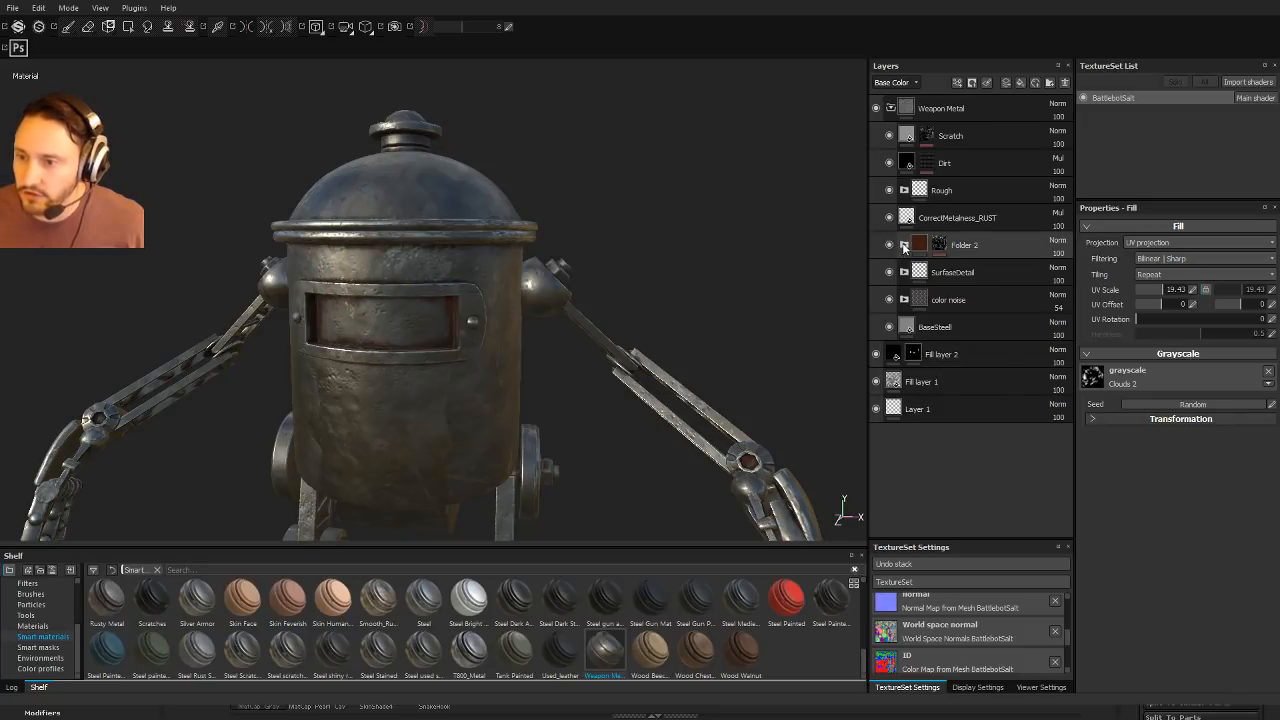
{"action": "left_click", "coordinate": [904, 245]}
{"action": "left_click", "coordinate": [904, 245]}
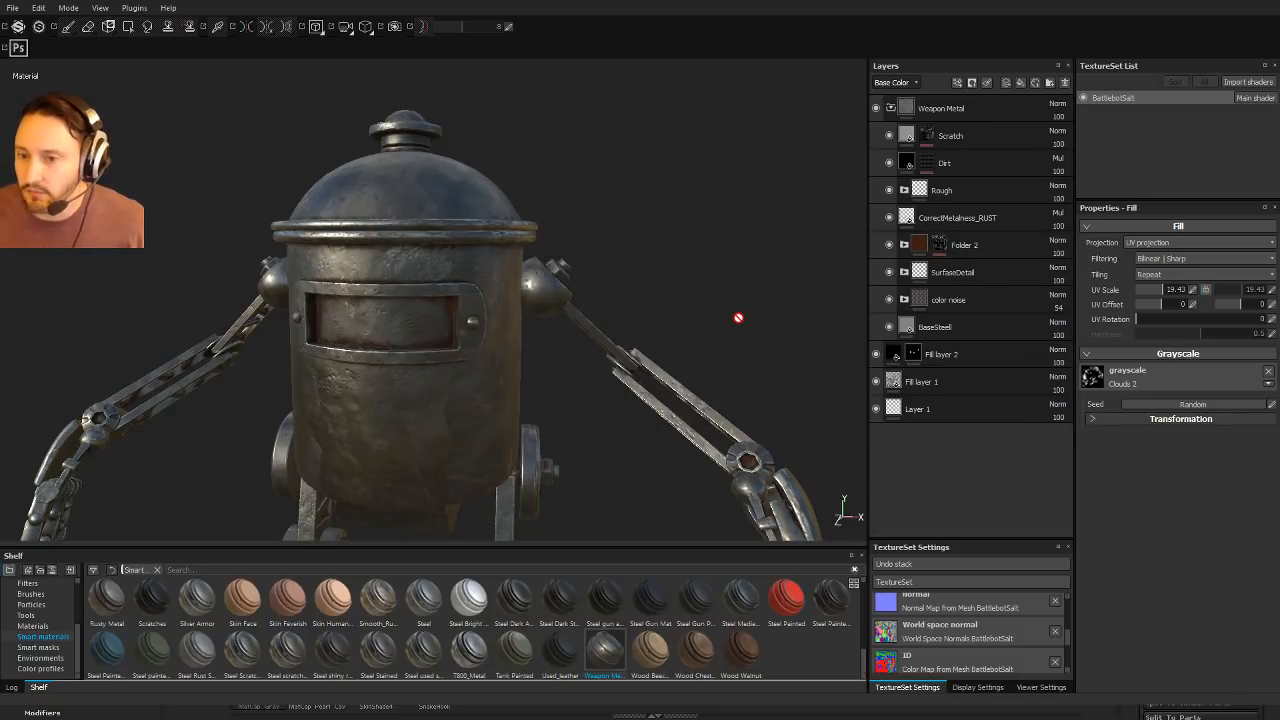
{"action": "scroll", "coordinate": [737, 317], "scroll_direction": "down", "scroll_amount": 3}
{"action": "left_click_drag", "start_coordinate": [737, 317], "coordinate": [714, 354], "text": "alt"}
Step: Move Folder 2 out of the Weapon Metal folder to the top of the layer stack and rename it Rust
{"action": "left_click", "coordinate": [966, 248]}
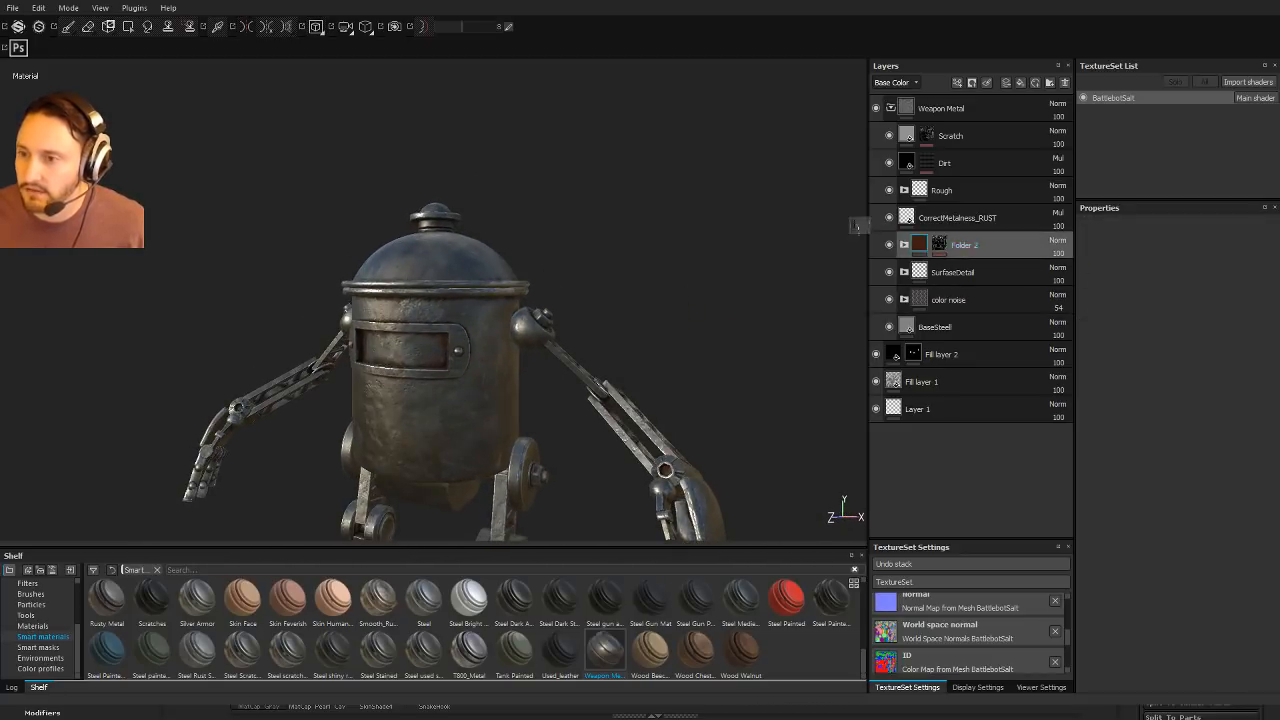
{"action": "left_click_drag", "start_coordinate": [858, 90], "coordinate": [933, 106]}
{"action": "double_click", "coordinate": [935, 108]}
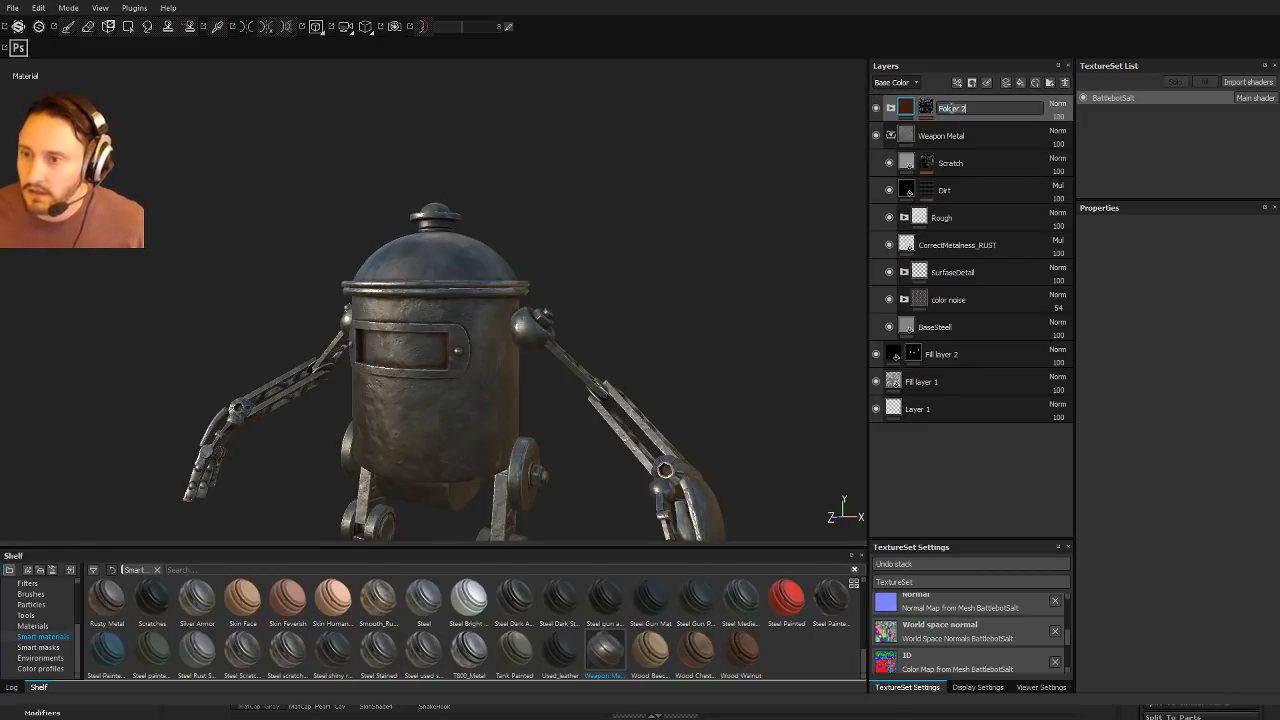
{"action": "type", "text": "Rust"}
{"action": "key", "text": "Return"}
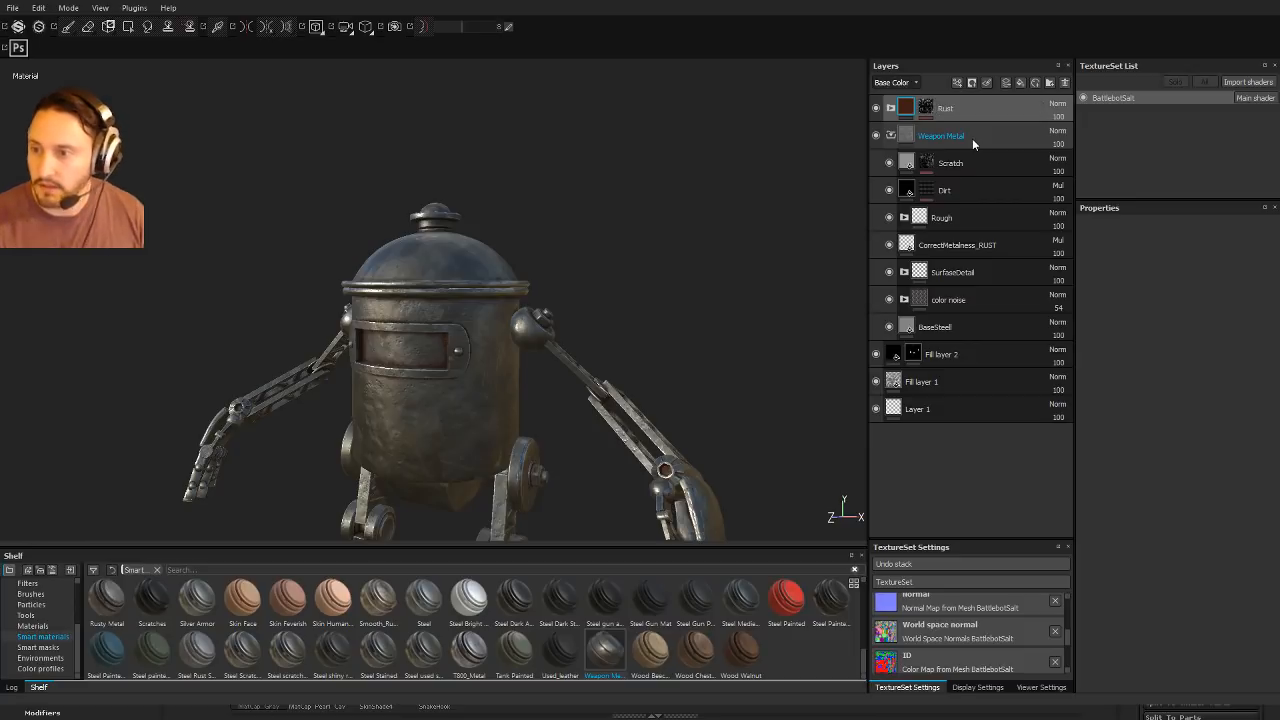
Step: Hide the Rust folder and compare the Rough and Dirt layers by toggling their visibility
{"action": "left_click", "coordinate": [876, 108]}
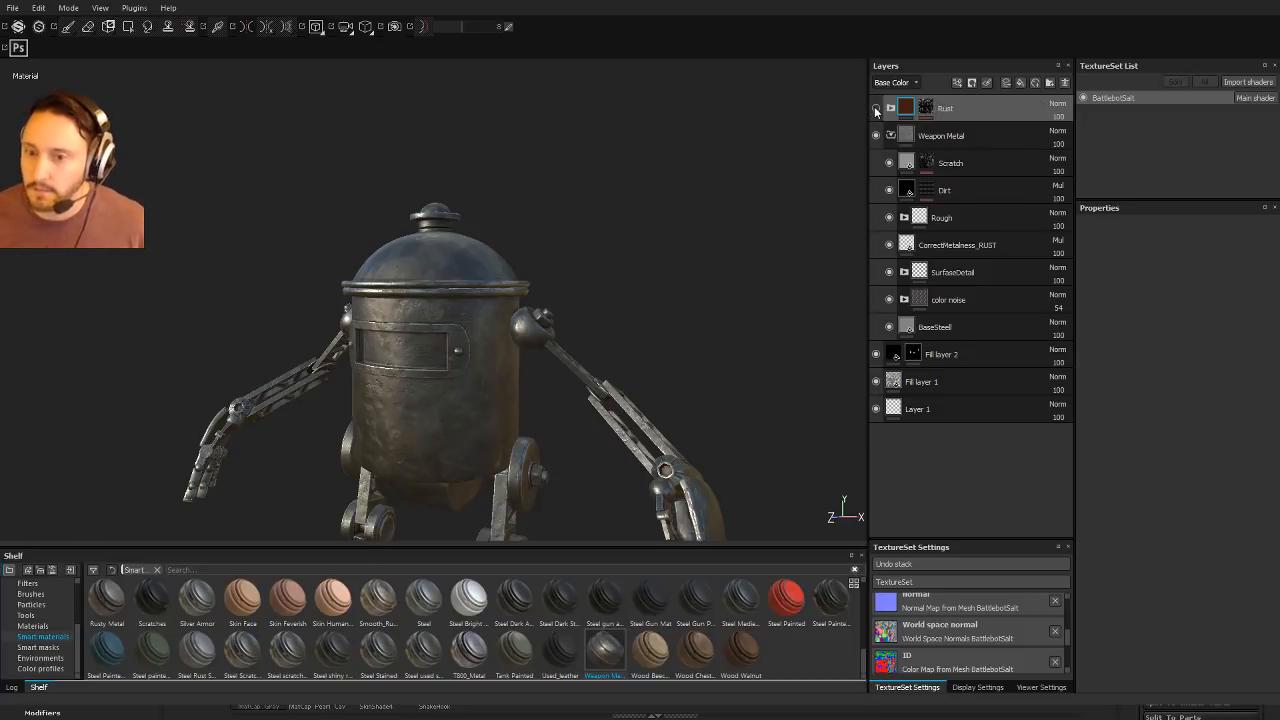
{"action": "left_click", "coordinate": [890, 218]}
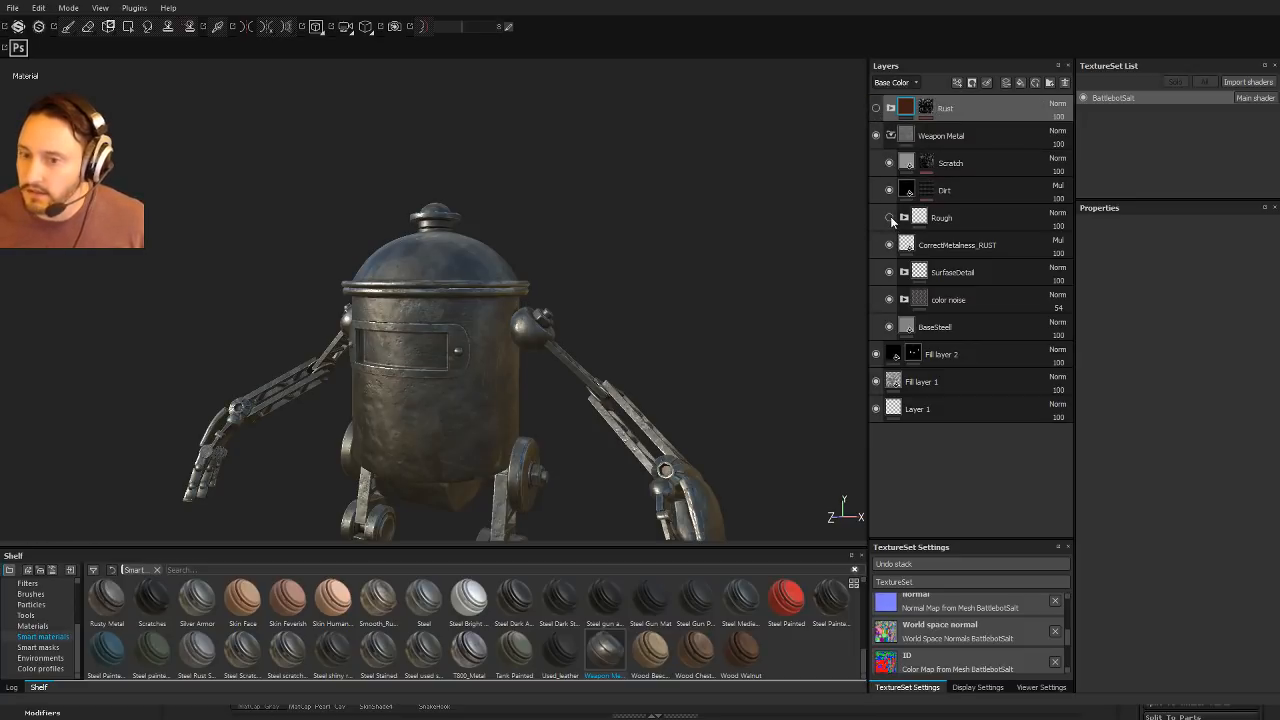
{"action": "left_click", "coordinate": [890, 218]}
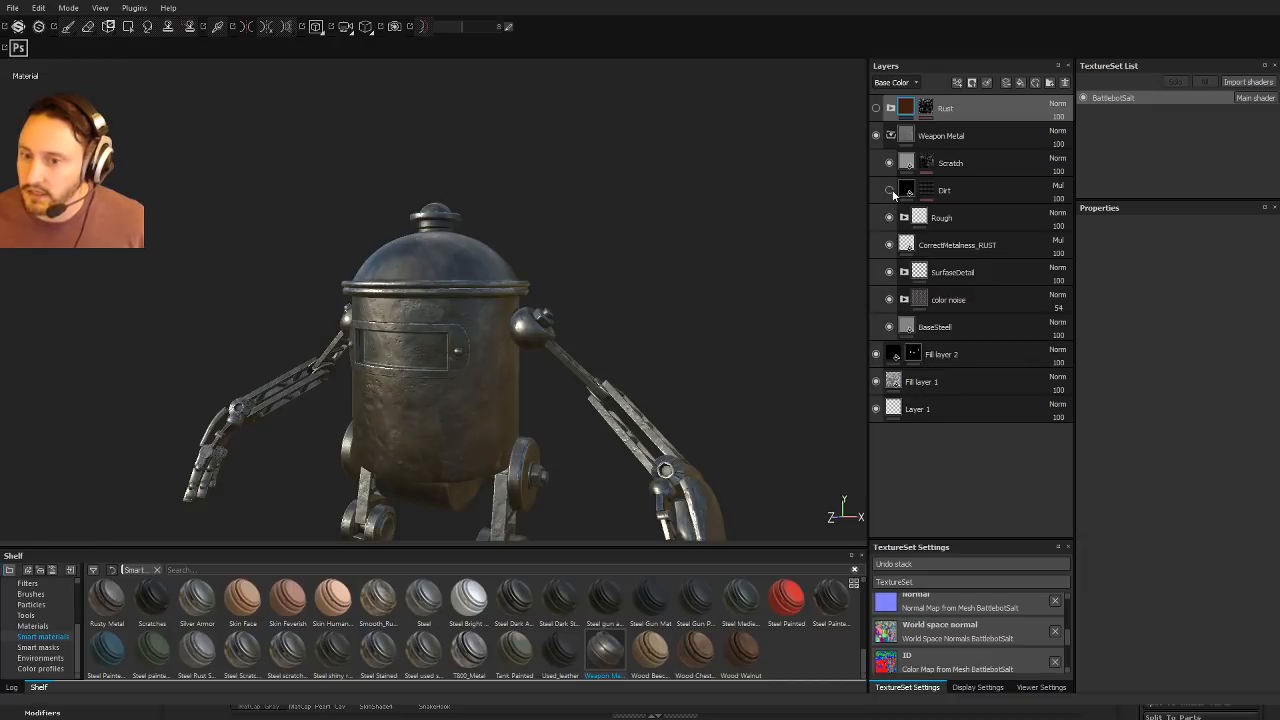
{"action": "left_click", "coordinate": [892, 191]}
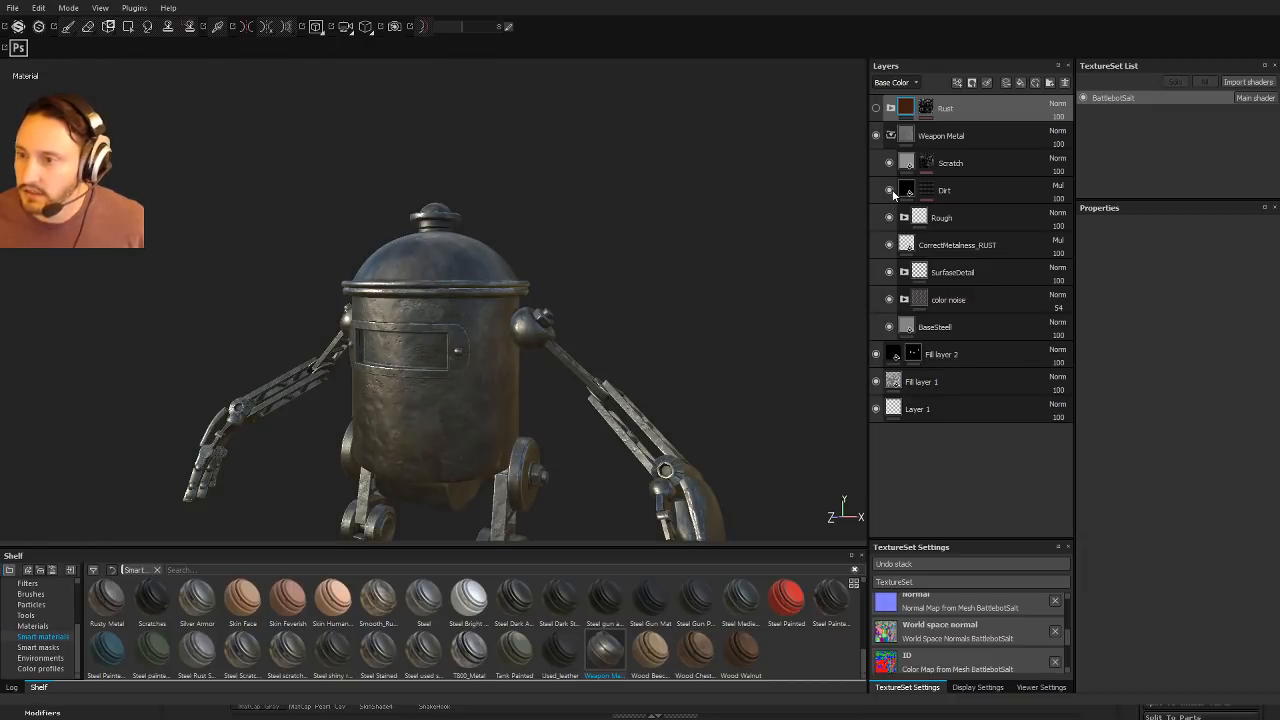
Step: Move Fill layer 2 directly above the collapsed Weapon Metal folder and rename it VisorFill
{"action": "left_click", "coordinate": [890, 138]}
{"action": "mouse_move", "coordinate": [623, 218]}
{"action": "left_mouse_down", "text": "alt"}
{"action": "mouse_move", "coordinate": [689, 209]}
{"action": "mouse_move", "coordinate": [654, 200]}
{"action": "mouse_move", "coordinate": [663, 212]}
{"action": "mouse_move", "coordinate": [846, 191]}
{"action": "left_mouse_up", "text": "alt"}
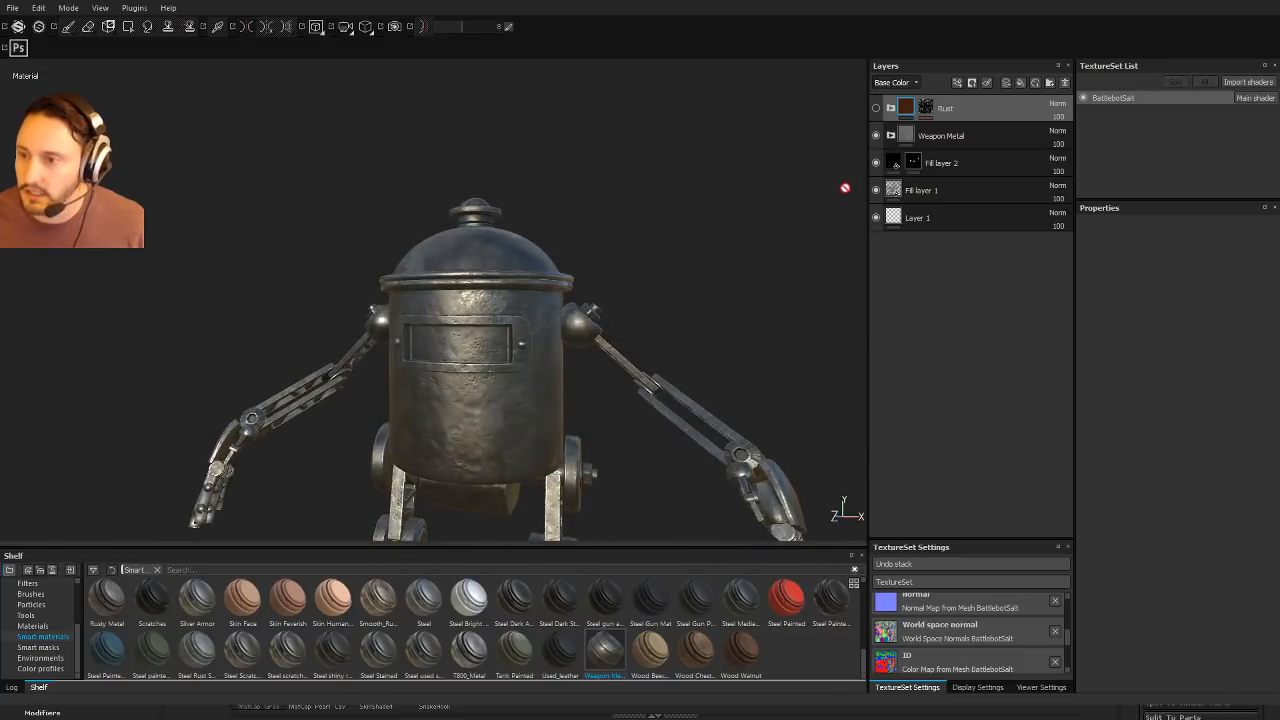
{"action": "left_click", "coordinate": [940, 165]}
{"action": "left_click_drag", "start_coordinate": [940, 168], "coordinate": [950, 128]}
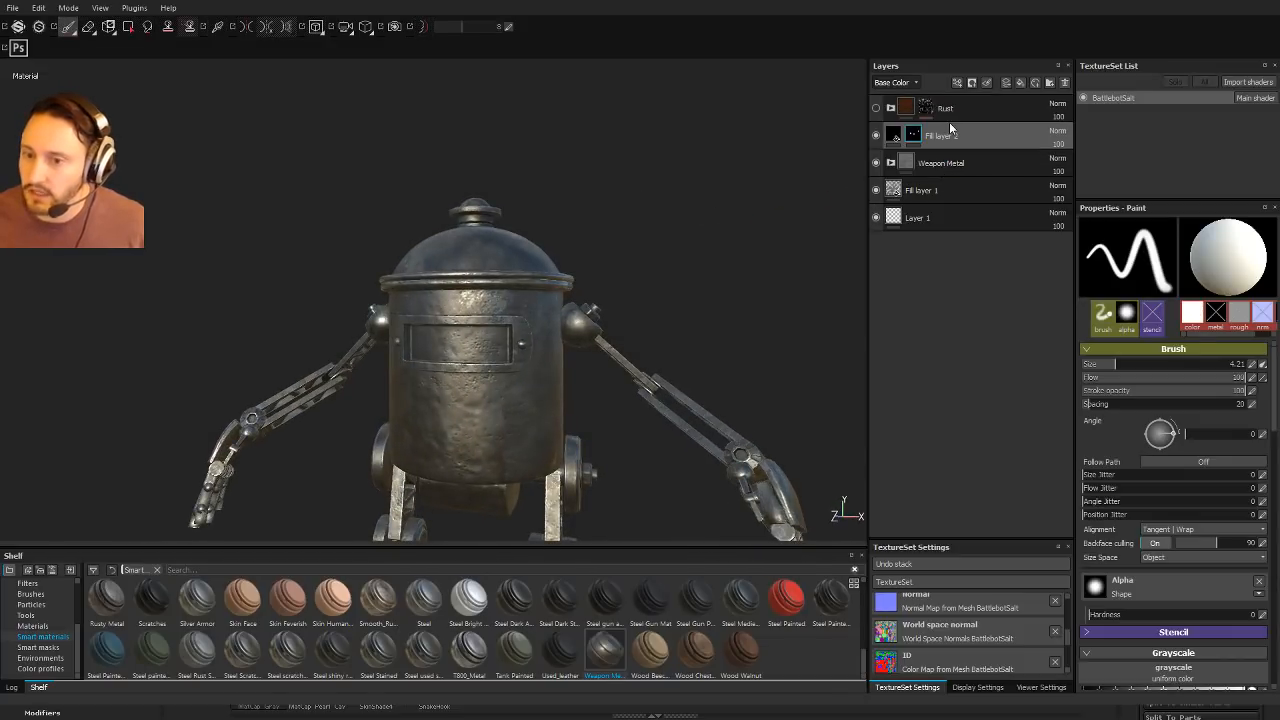
{"action": "double_click", "coordinate": [935, 137]}
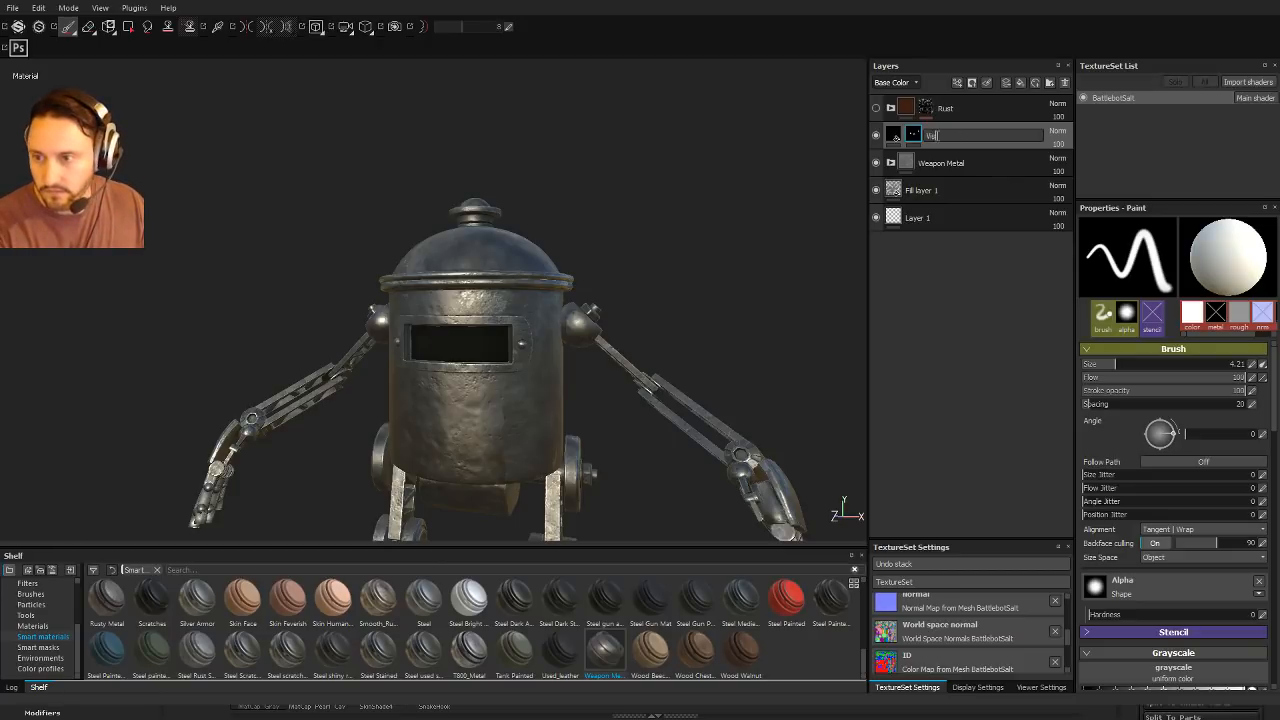
{"action": "type", "text": "VisorFill"}
{"action": "key", "text": "Return"}
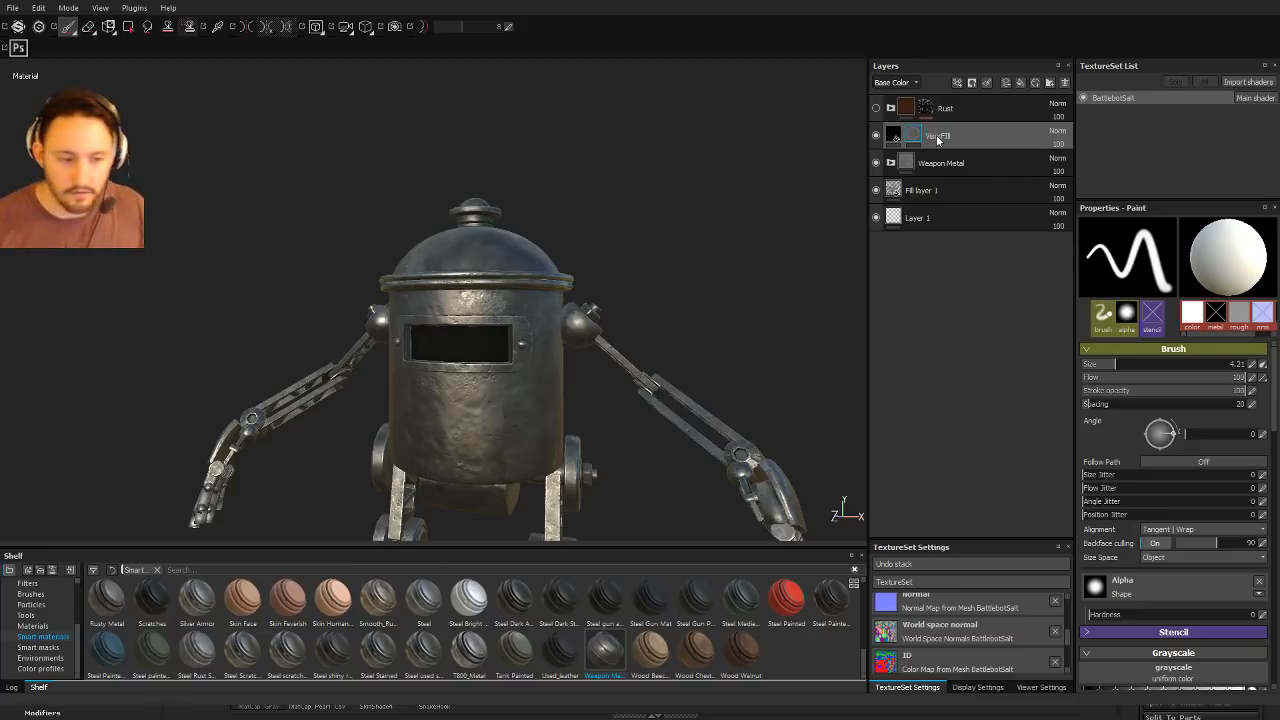
{"action": "double_click", "coordinate": [936, 135]}
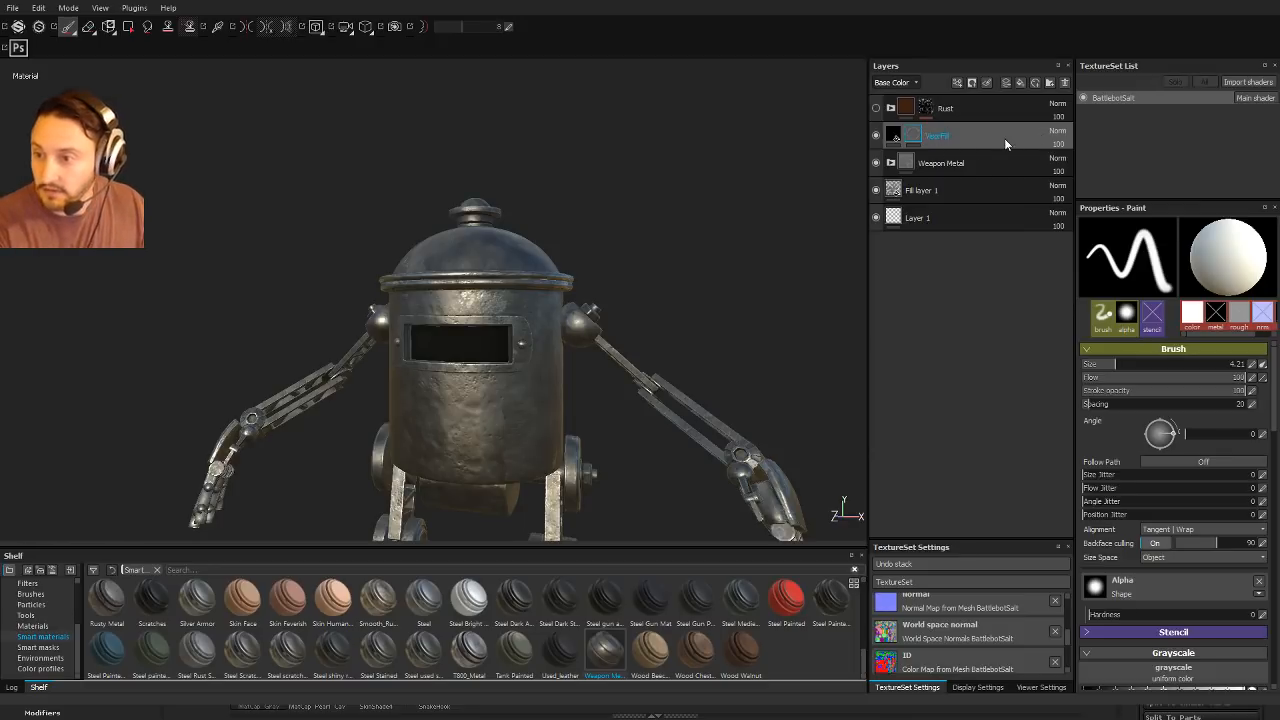
{"action": "key", "text": "Return"}
Step: Remove the stray black fill from the robot's back by masking it out of VisorFill with a black Polygon Fill
{"action": "left_click_drag", "start_coordinate": [708, 277], "coordinate": [453, 288], "text": "alt"}
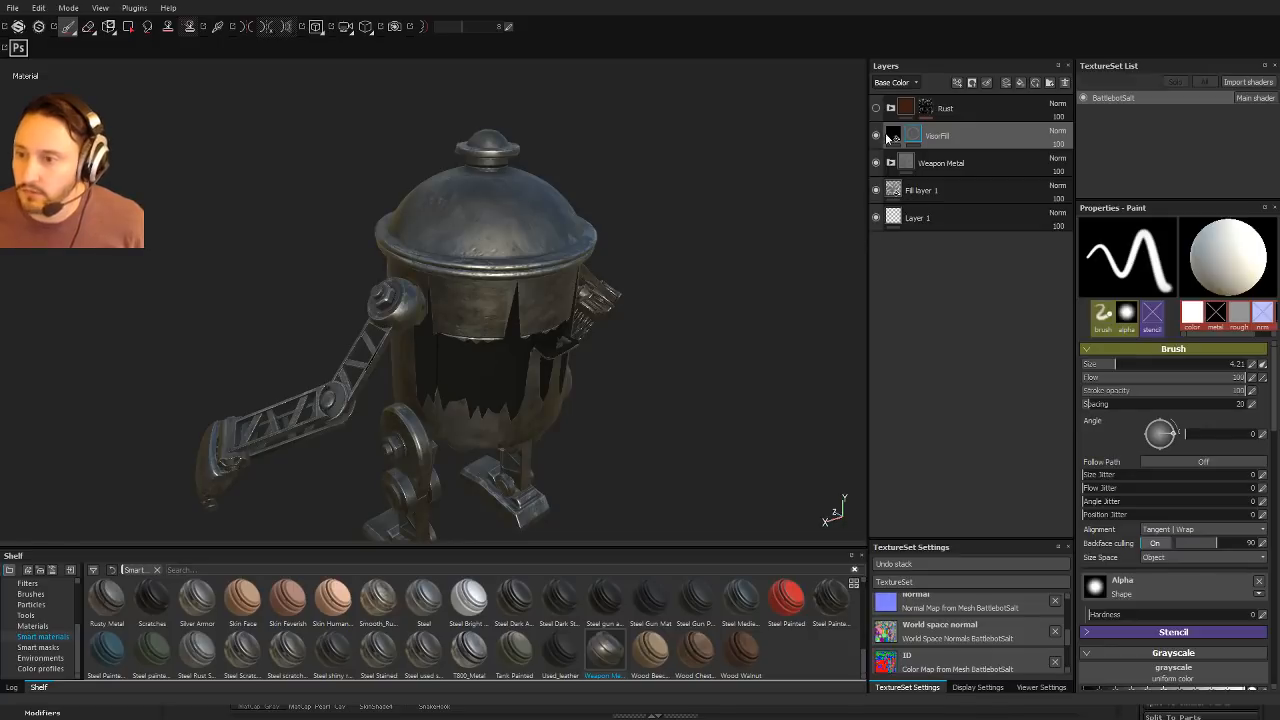
{"action": "left_click_drag", "start_coordinate": [678, 271], "coordinate": [640, 185], "text": "alt"}
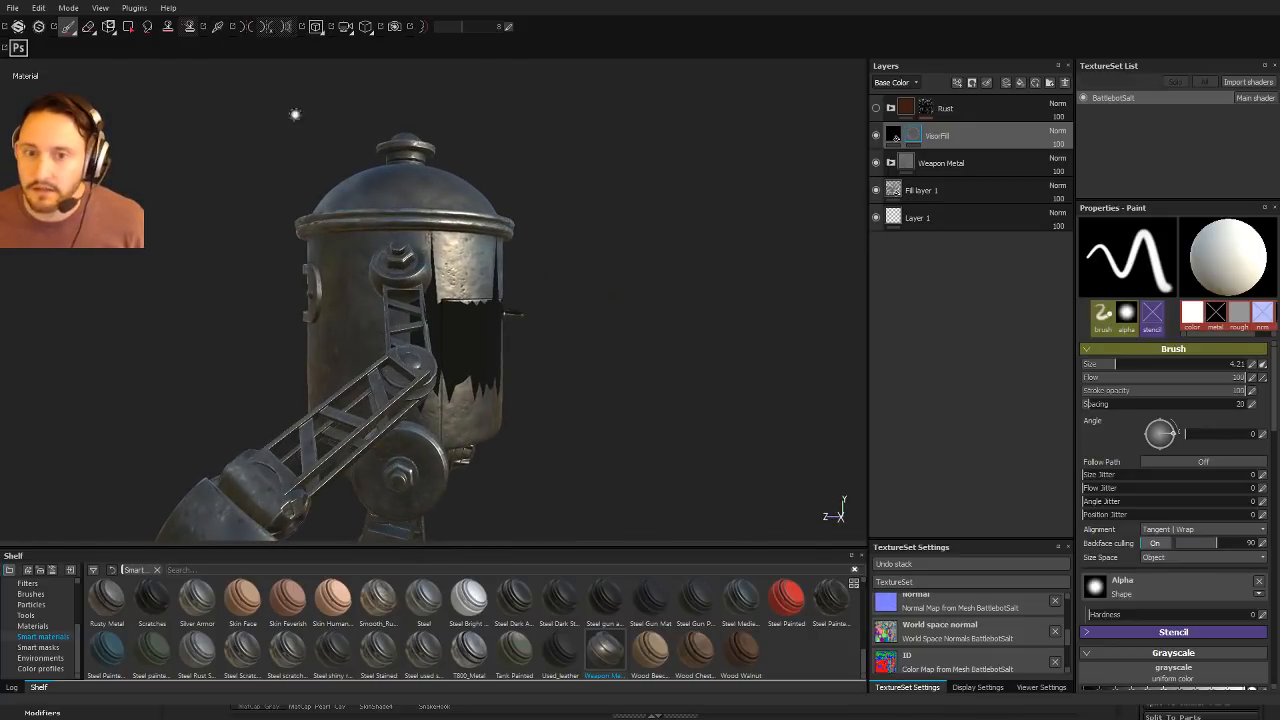
{"action": "left_click", "coordinate": [128, 26]}
{"action": "left_click_drag", "start_coordinate": [788, 378], "coordinate": [880, 362], "text": "alt"}
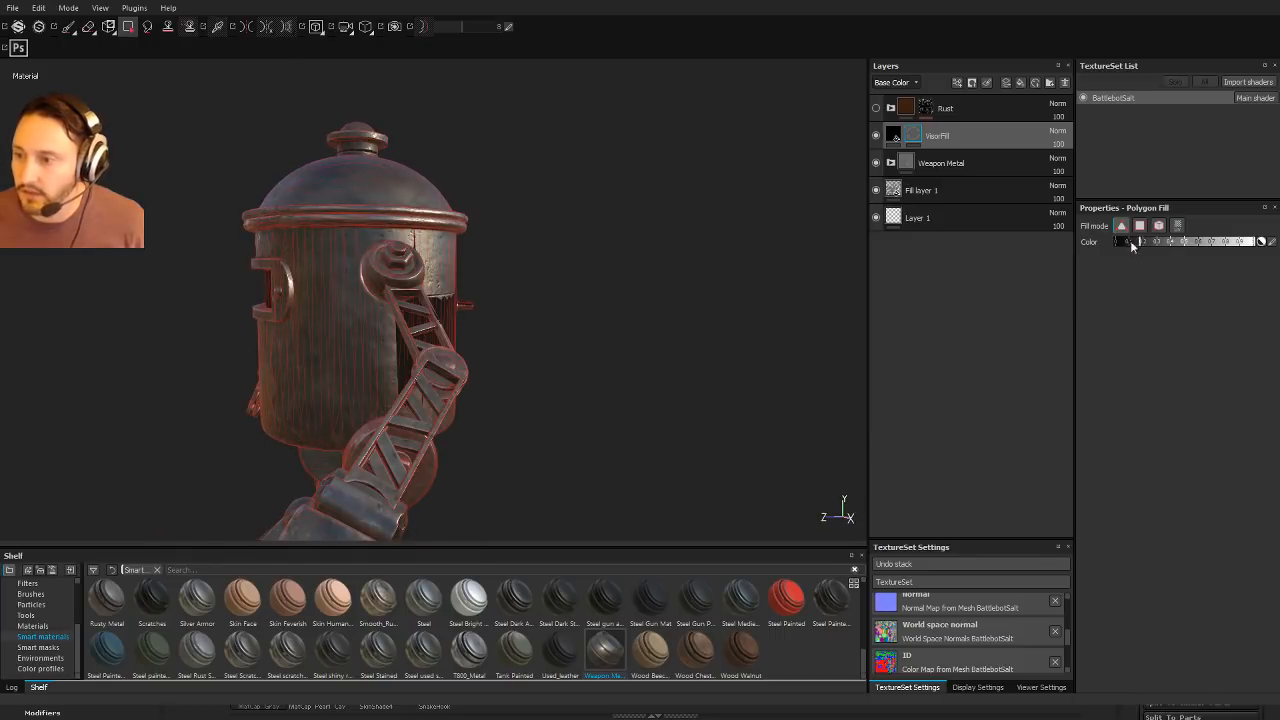
{"action": "left_click_drag", "start_coordinate": [484, 368], "coordinate": [514, 316], "text": "alt"}
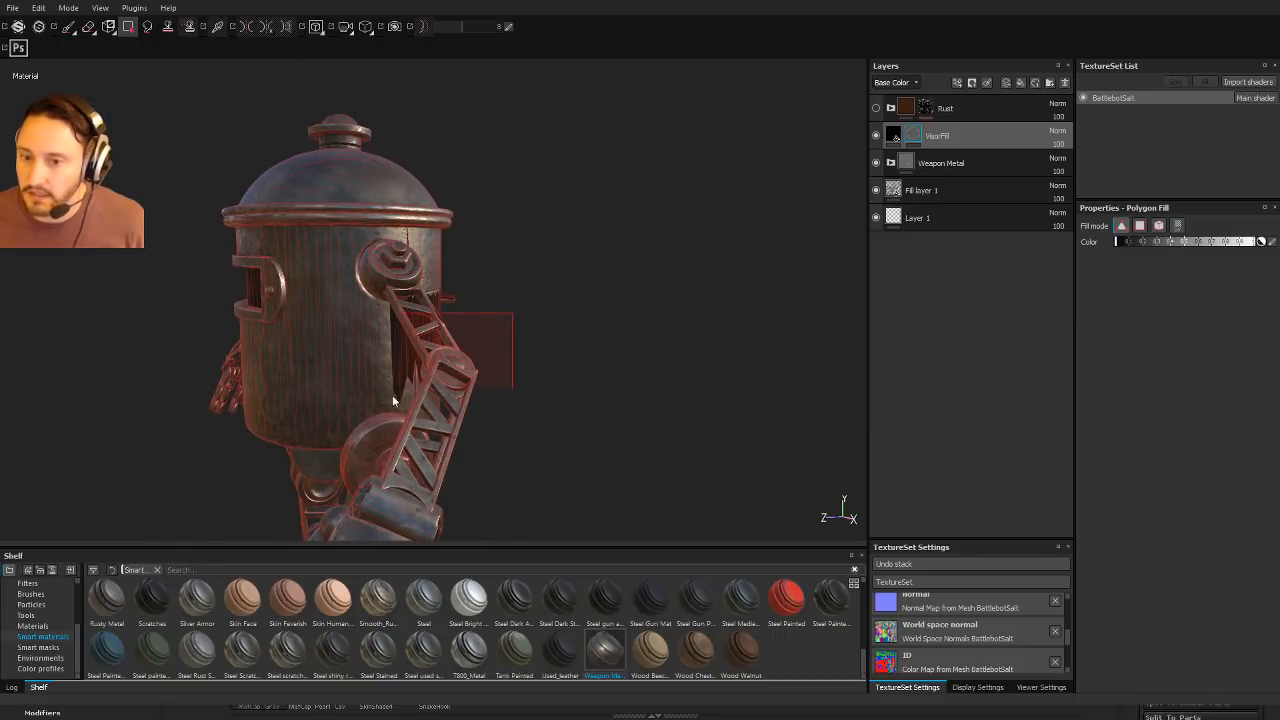
{"action": "left_click_drag", "start_coordinate": [654, 343], "coordinate": [593, 292], "text": "alt"}
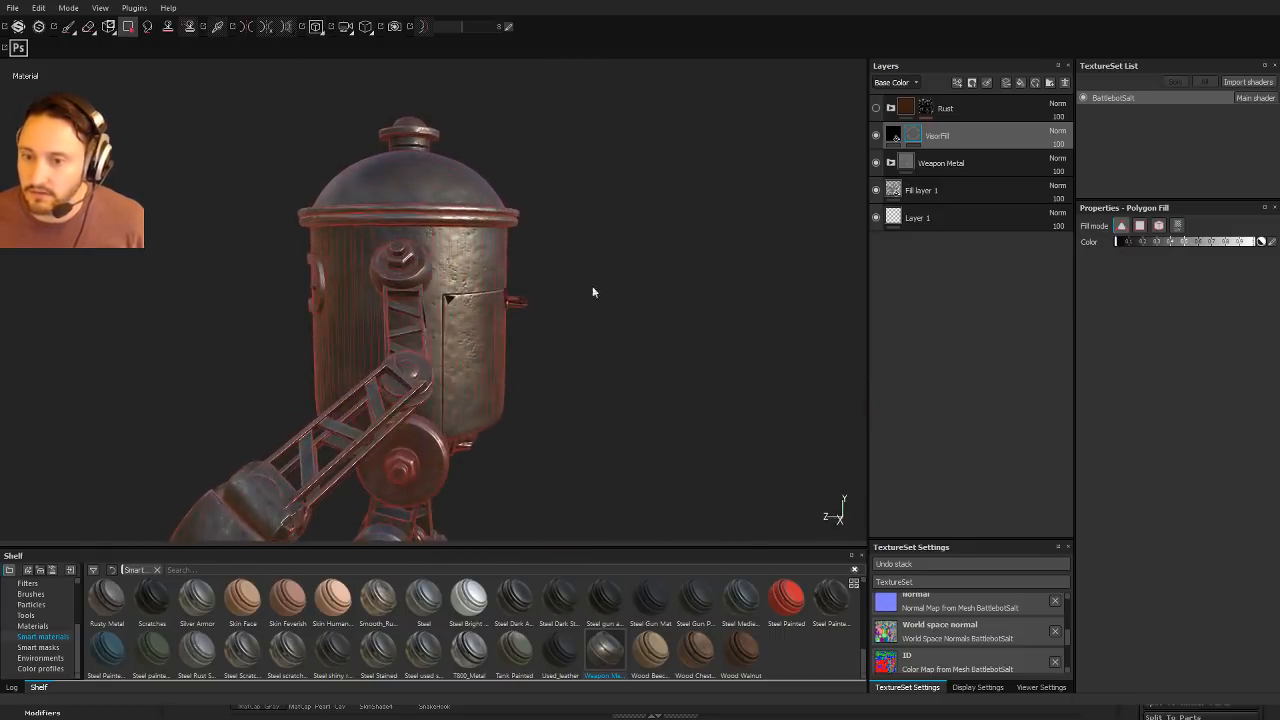
{"action": "mouse_move", "coordinate": [615, 227]}
{"action": "left_mouse_down"}
{"action": "mouse_move", "coordinate": [412, 390]}
{"action": "mouse_move", "coordinate": [331, 386]}
{"action": "mouse_move", "coordinate": [216, 281]}
{"action": "mouse_move", "coordinate": [295, 270]}
{"action": "mouse_move", "coordinate": [606, 354]}
{"action": "mouse_move", "coordinate": [618, 300]}
{"action": "mouse_move", "coordinate": [580, 143]}
{"action": "mouse_move", "coordinate": [680, 217]}
{"action": "mouse_move", "coordinate": [769, 217]}
{"action": "left_mouse_up"}
{"action": "key", "text": "1"}
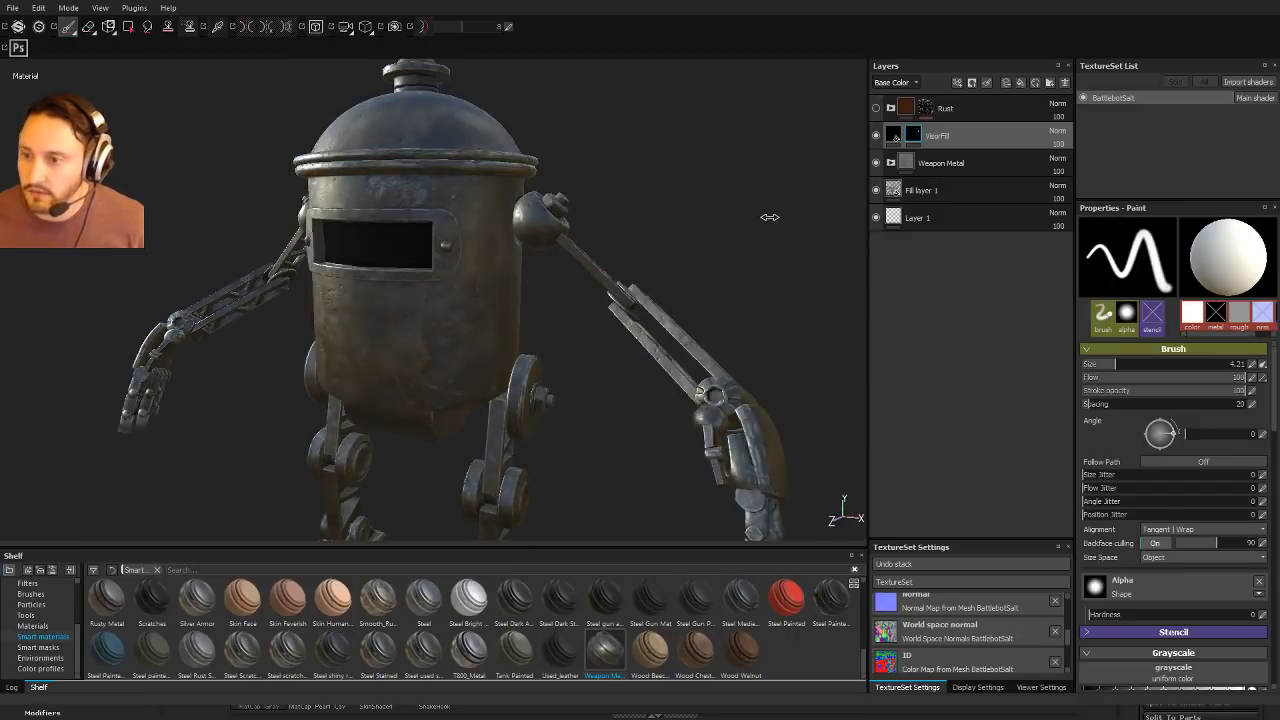
Step: Compare the robot with and without the Weapon Metal material by toggling the folder's visibility
{"action": "left_click", "coordinate": [877, 162]}
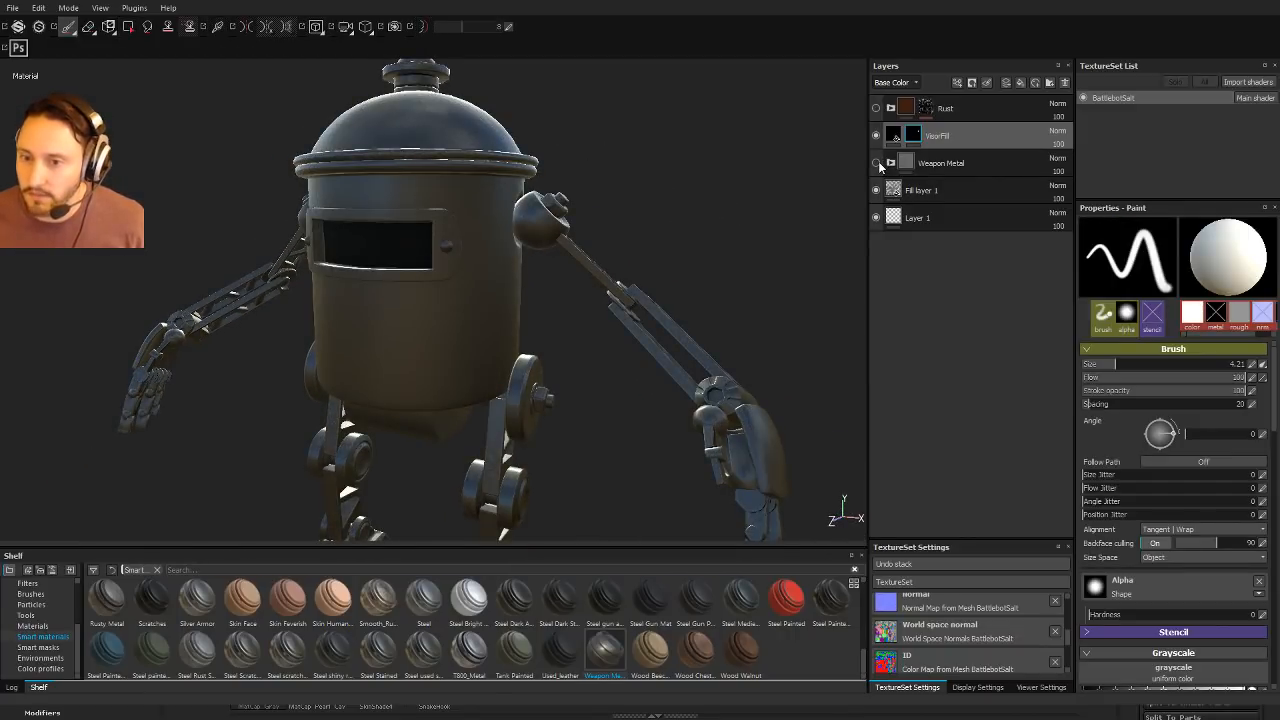
{"action": "right_click_drag", "start_coordinate": [655, 214], "coordinate": [681, 238], "text": "alt"}
{"action": "middle_click_drag", "start_coordinate": [681, 238], "coordinate": [691, 286], "text": "alt"}
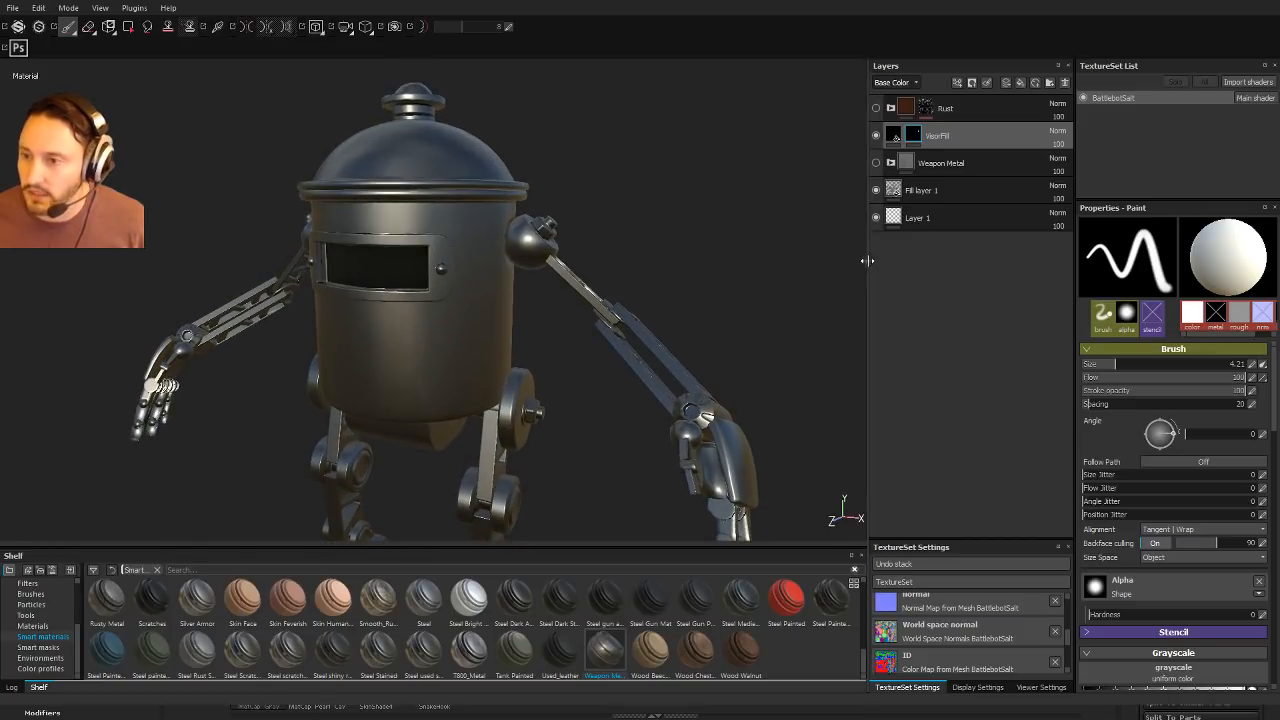
{"action": "left_click", "coordinate": [878, 164]}
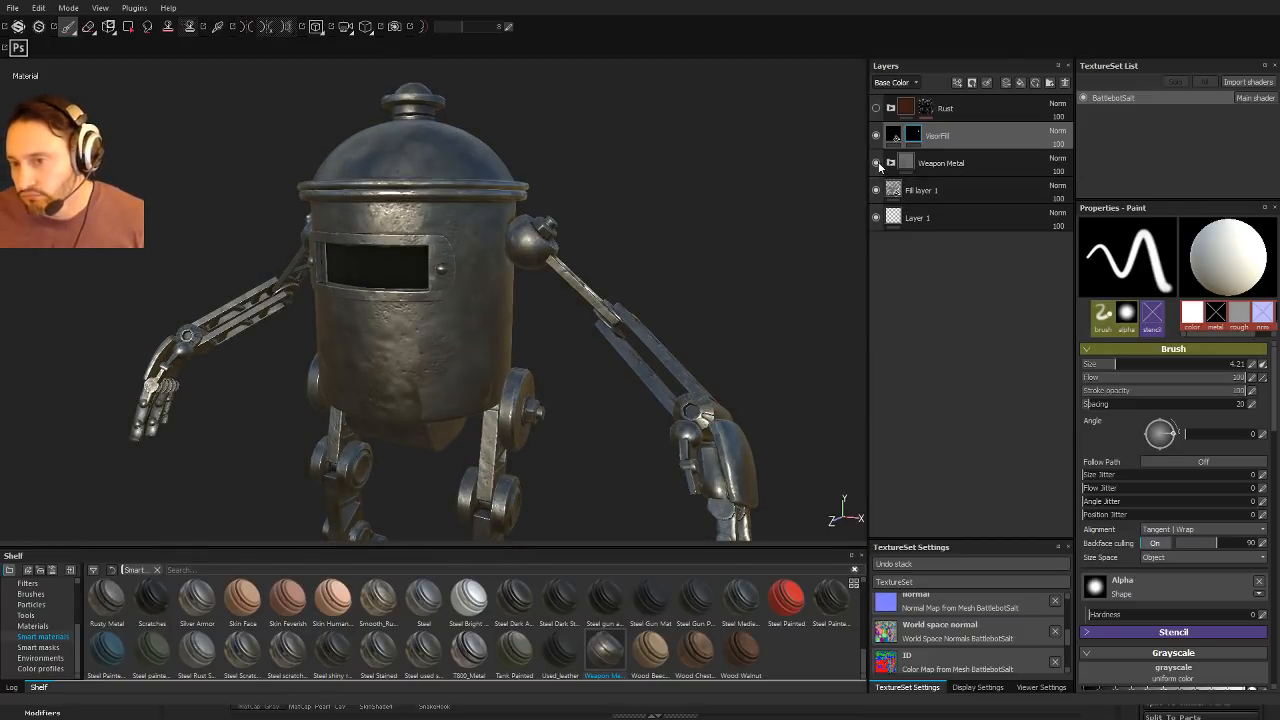
Step: Add a Color selection mask to the Weapon Metal folder and pick the blue ID color from the robot's arm
{"action": "left_click", "coordinate": [946, 166]}
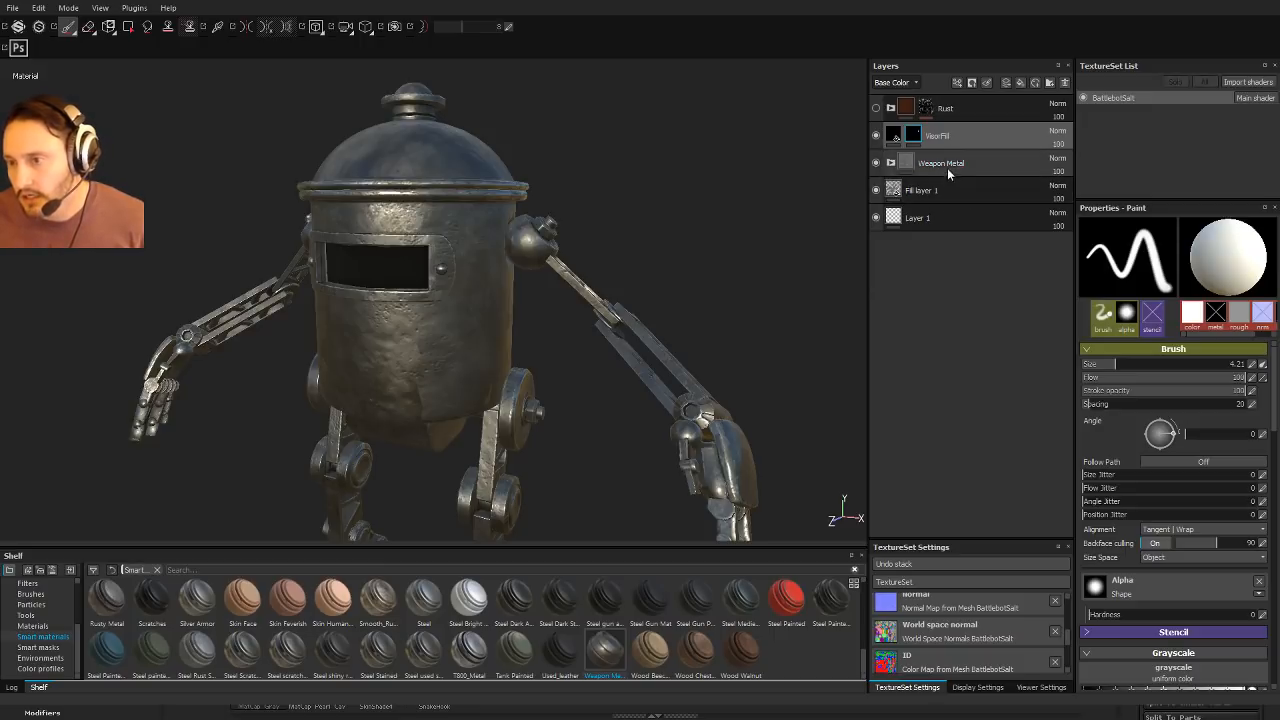
{"action": "left_click", "coordinate": [891, 163]}
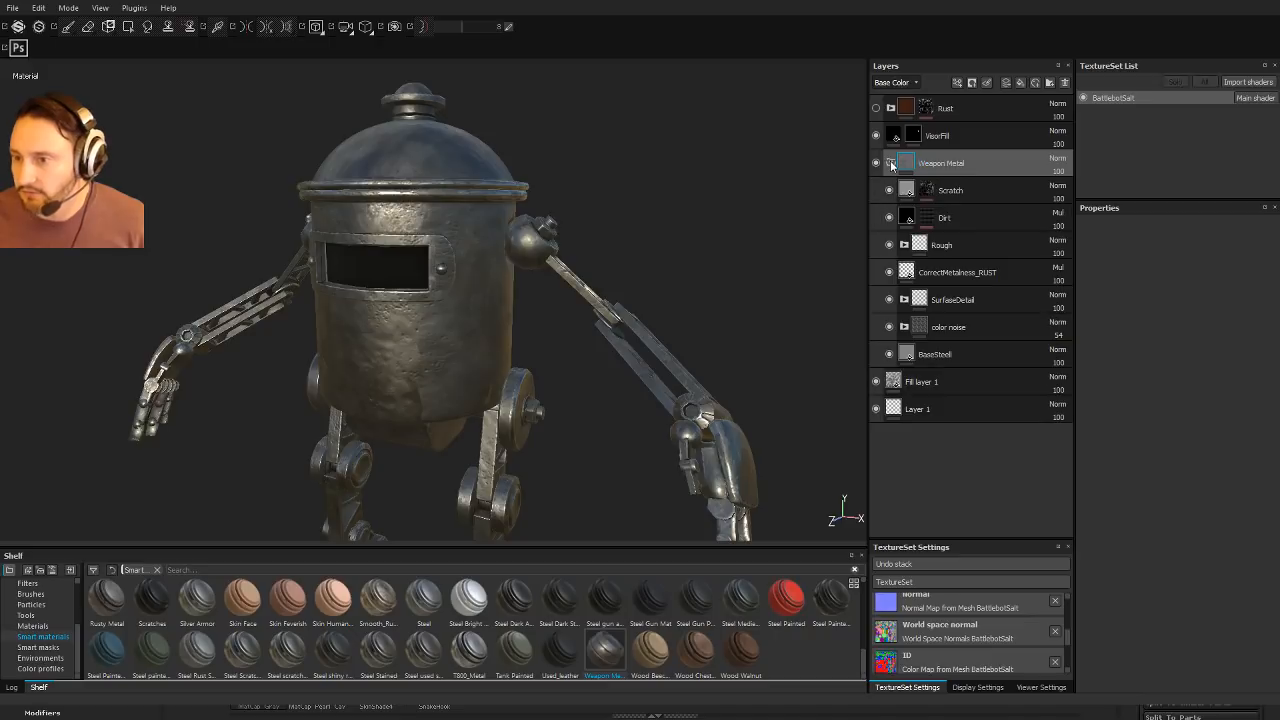
{"action": "left_click", "coordinate": [891, 163]}
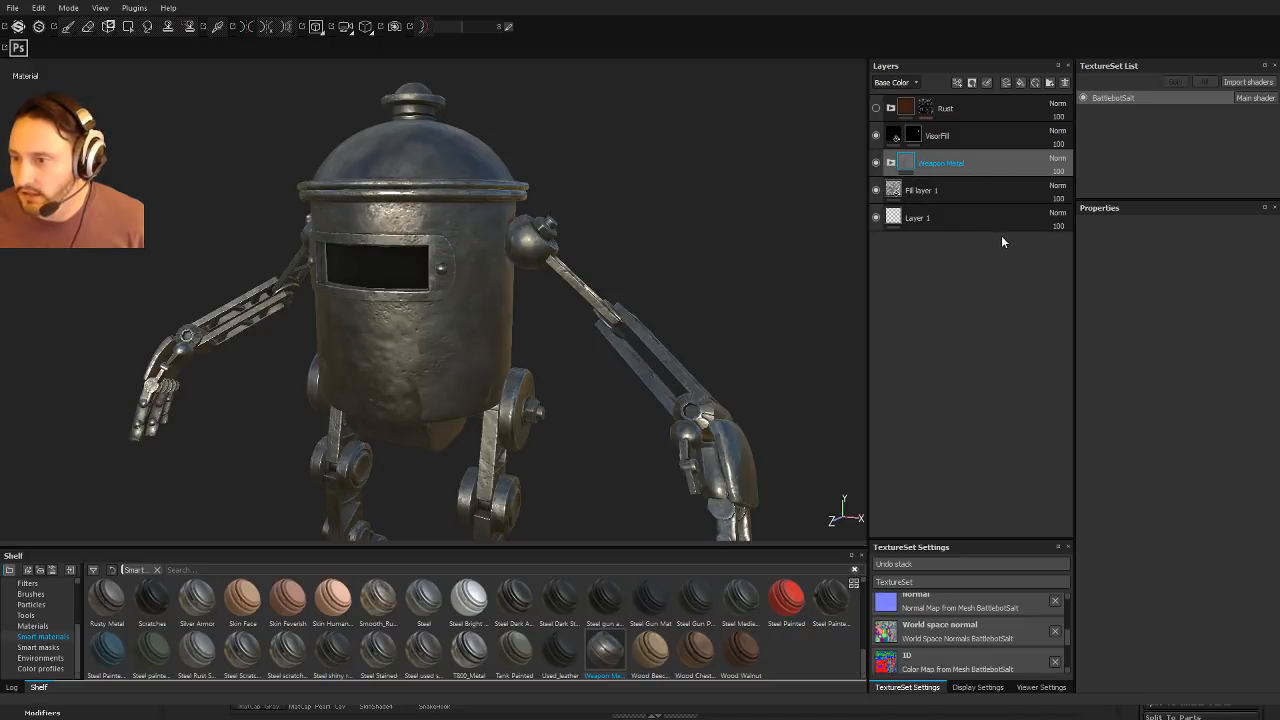
{"action": "left_click", "coordinate": [1006, 209]}
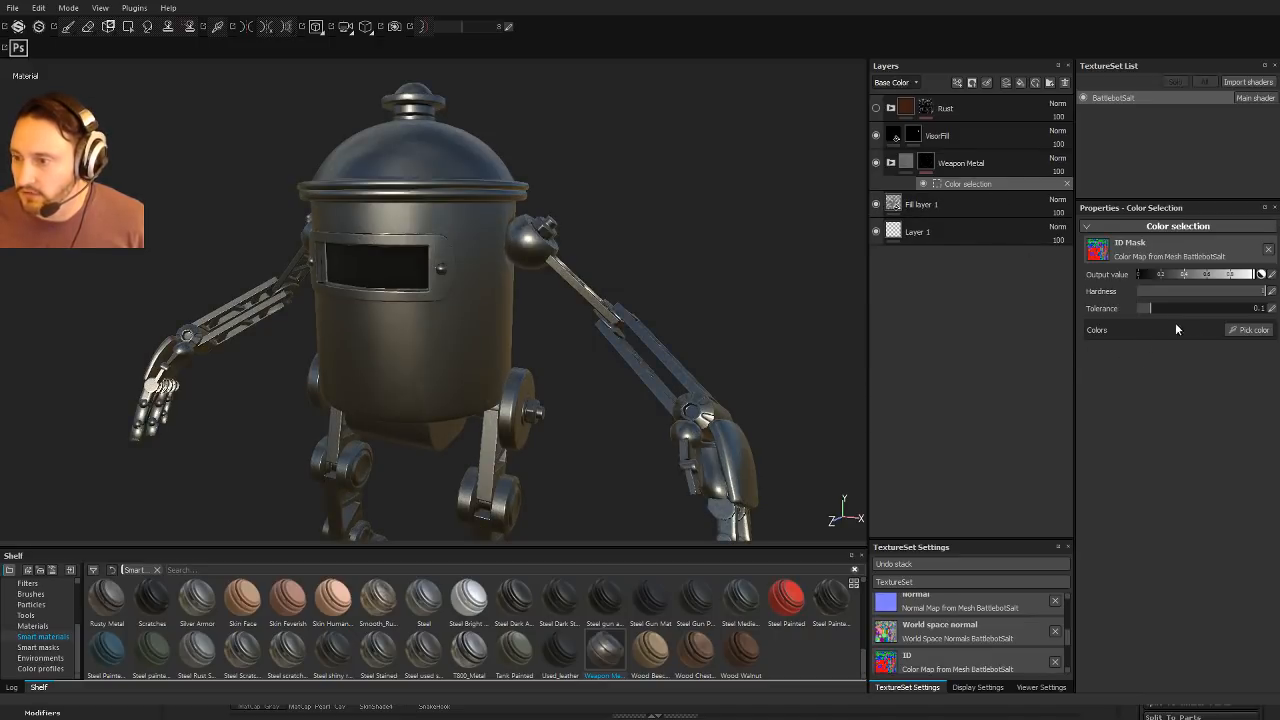
{"action": "left_click", "coordinate": [1252, 330]}
{"action": "left_click_drag", "start_coordinate": [517, 300], "coordinate": [580, 315], "text": "alt"}
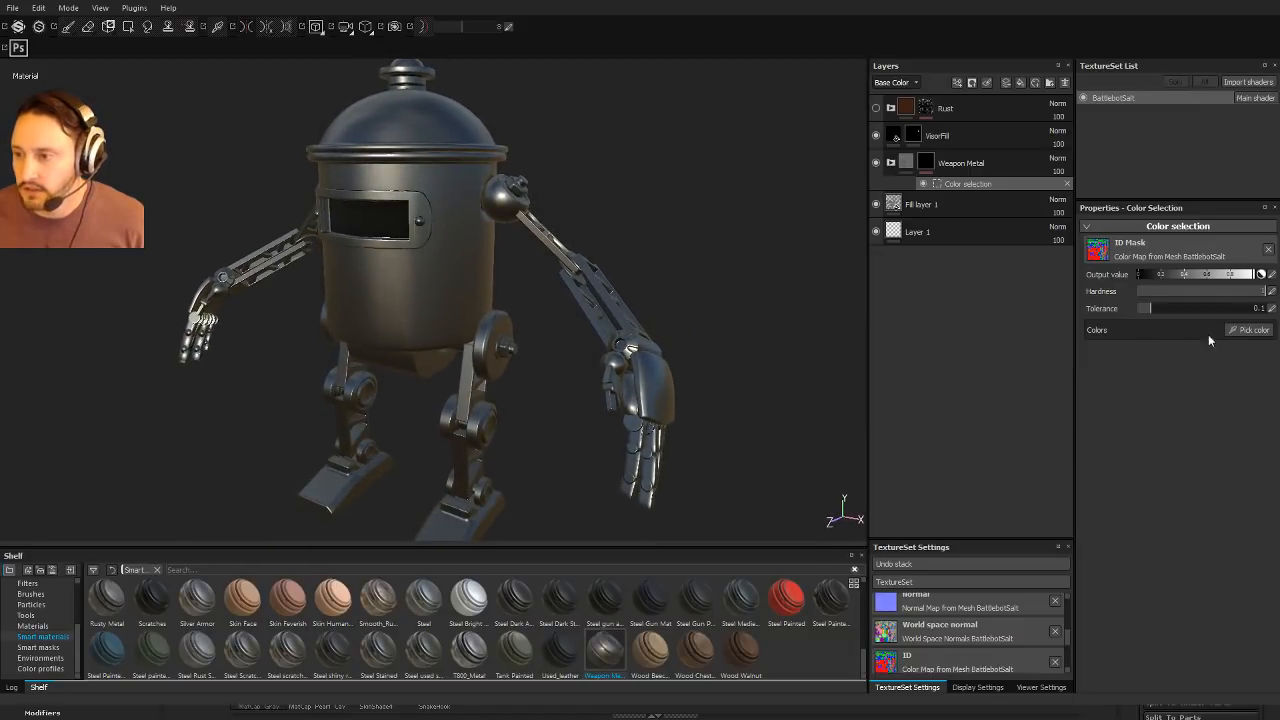
{"action": "left_click", "coordinate": [1250, 330]}
{"action": "left_click", "coordinate": [614, 291]}
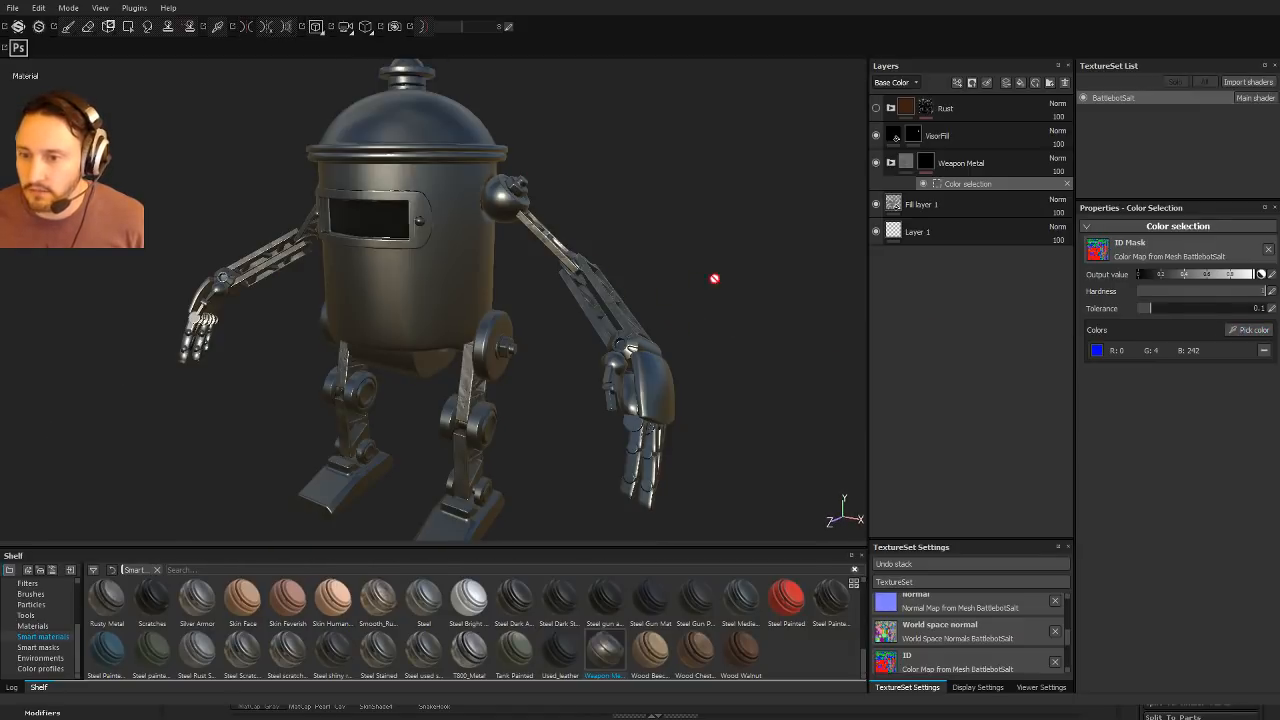
Step: Add the purple ID color of the robot's lower body block to the Weapon Metal folder's color selection
{"action": "left_click_drag", "start_coordinate": [714, 280], "coordinate": [778, 184], "text": "alt"}
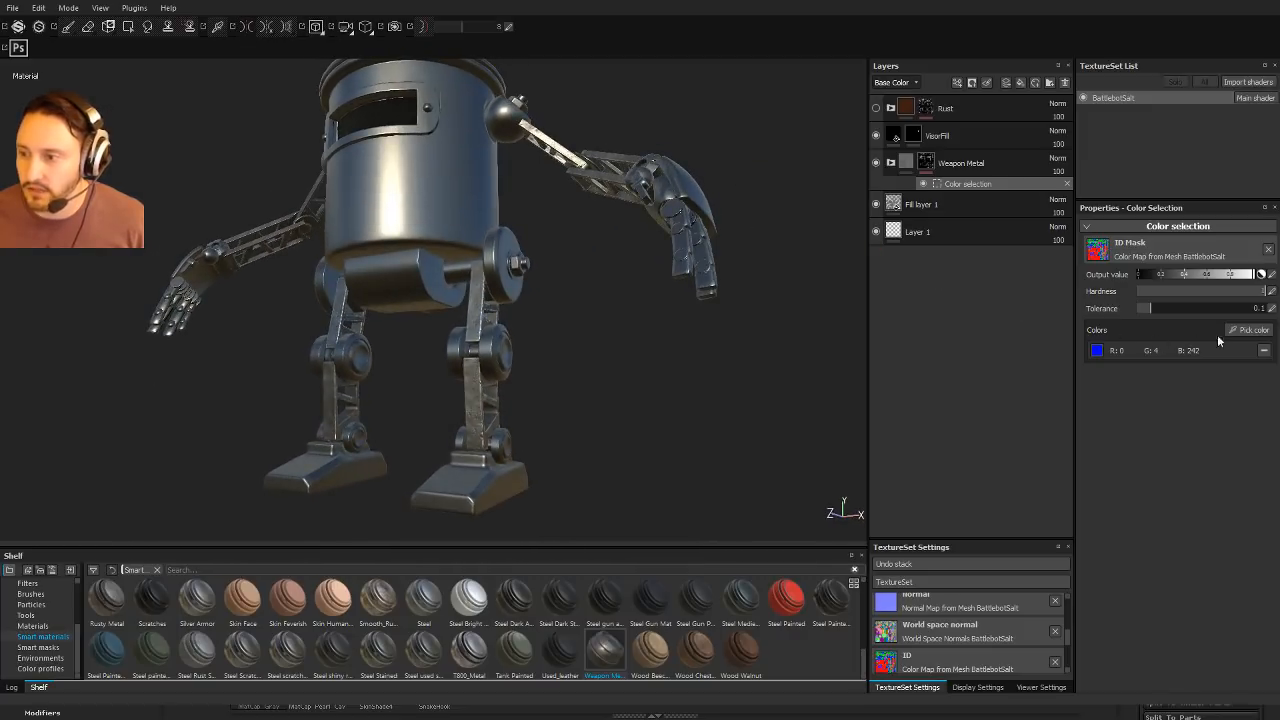
{"action": "left_click", "coordinate": [1248, 330]}
{"action": "left_click", "coordinate": [420, 276]}
{"action": "mouse_move", "coordinate": [680, 334]}
{"action": "left_mouse_down", "text": "alt"}
{"action": "mouse_move", "coordinate": [777, 343]}
{"action": "mouse_move", "coordinate": [414, 366]}
{"action": "mouse_move", "coordinate": [470, 350]}
{"action": "mouse_move", "coordinate": [551, 354]}
{"action": "mouse_move", "coordinate": [643, 206]}
{"action": "mouse_move", "coordinate": [420, 232]}
{"action": "mouse_move", "coordinate": [674, 266]}
{"action": "mouse_move", "coordinate": [626, 283]}
{"action": "mouse_move", "coordinate": [551, 283]}
{"action": "mouse_move", "coordinate": [573, 238]}
{"action": "mouse_move", "coordinate": [429, 274]}
{"action": "mouse_move", "coordinate": [662, 318]}
{"action": "left_mouse_up", "text": "alt"}
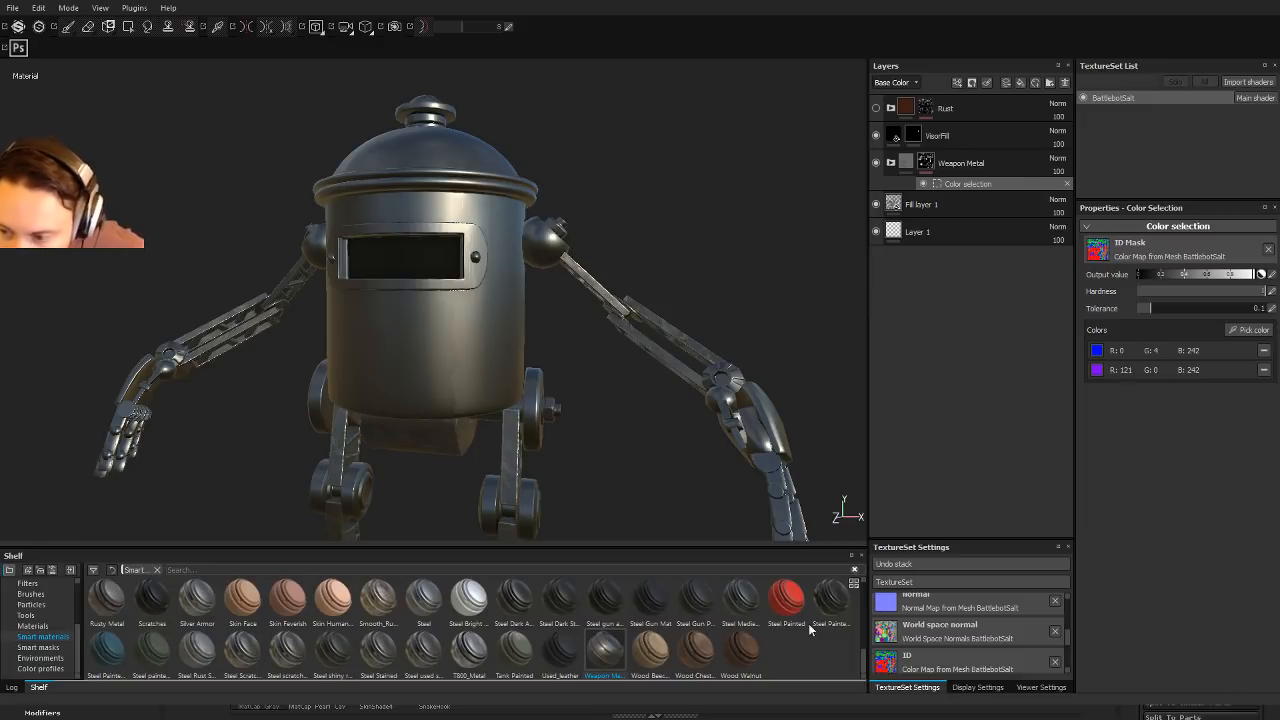
Step: Add the red Steel Painted smart material at the top of the layer stack, above the Rust folder
{"action": "left_click_drag", "start_coordinate": [863, 656], "coordinate": [863, 654]}
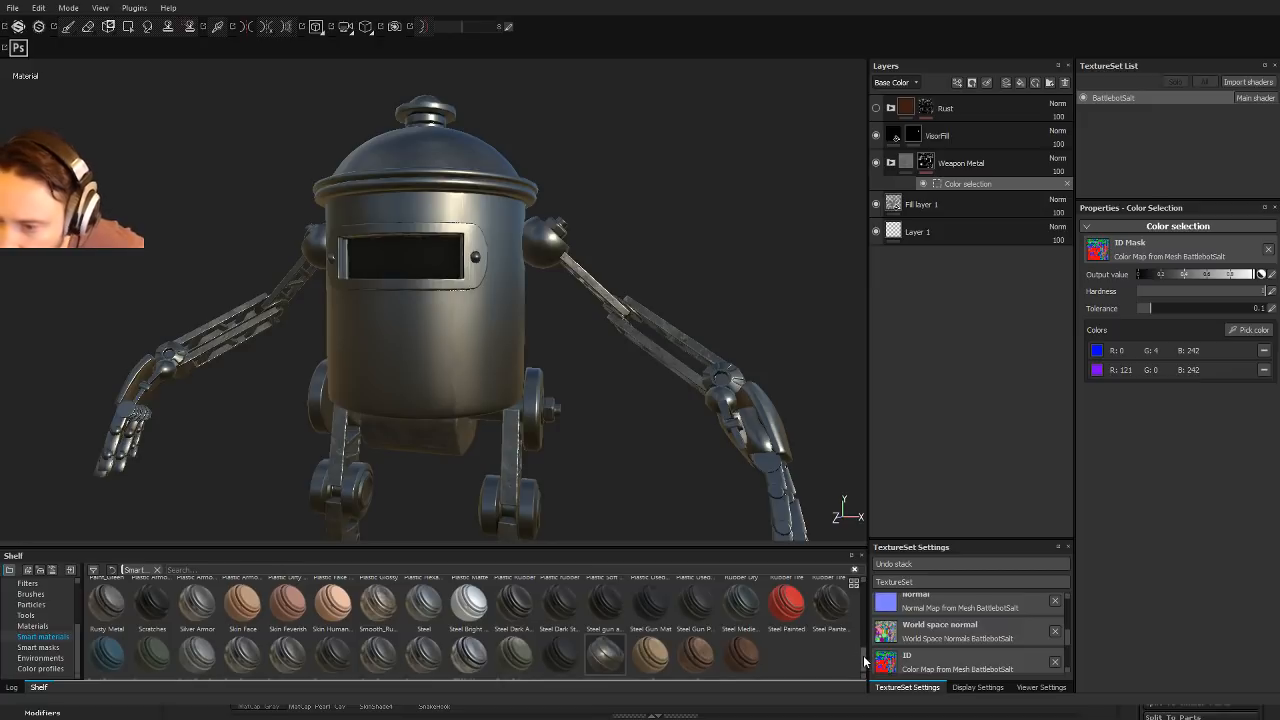
{"action": "mouse_move", "coordinate": [863, 655]}
{"action": "left_mouse_down"}
{"action": "mouse_move", "coordinate": [866, 607]}
{"action": "mouse_move", "coordinate": [866, 652]}
{"action": "left_mouse_up"}
{"action": "mouse_move", "coordinate": [786, 636]}
{"action": "left_mouse_down"}
{"action": "mouse_move", "coordinate": [926, 82]}
{"action": "mouse_move", "coordinate": [928, 95]}
{"action": "left_mouse_up"}
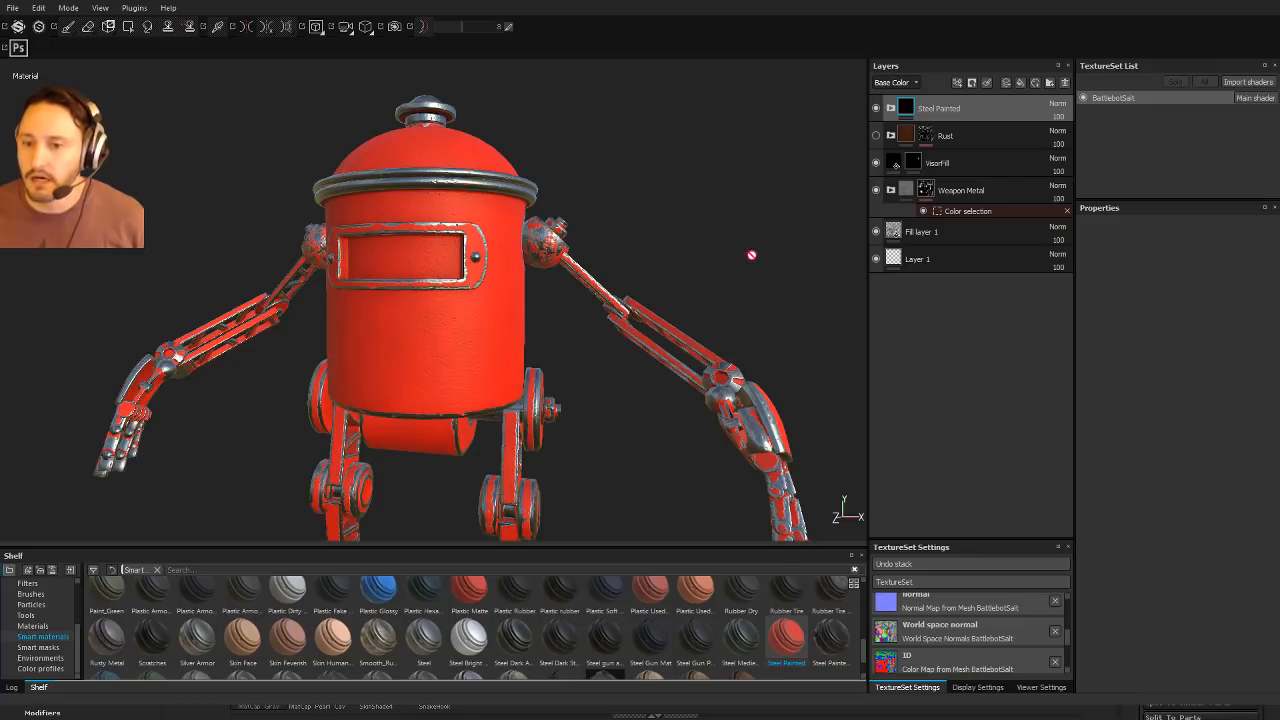
Step: Mask the Steel Painted folder with a color selection using the red ID color picked from the robot's body
{"action": "right_click", "coordinate": [998, 121]}
{"action": "left_click", "coordinate": [1001, 155]}
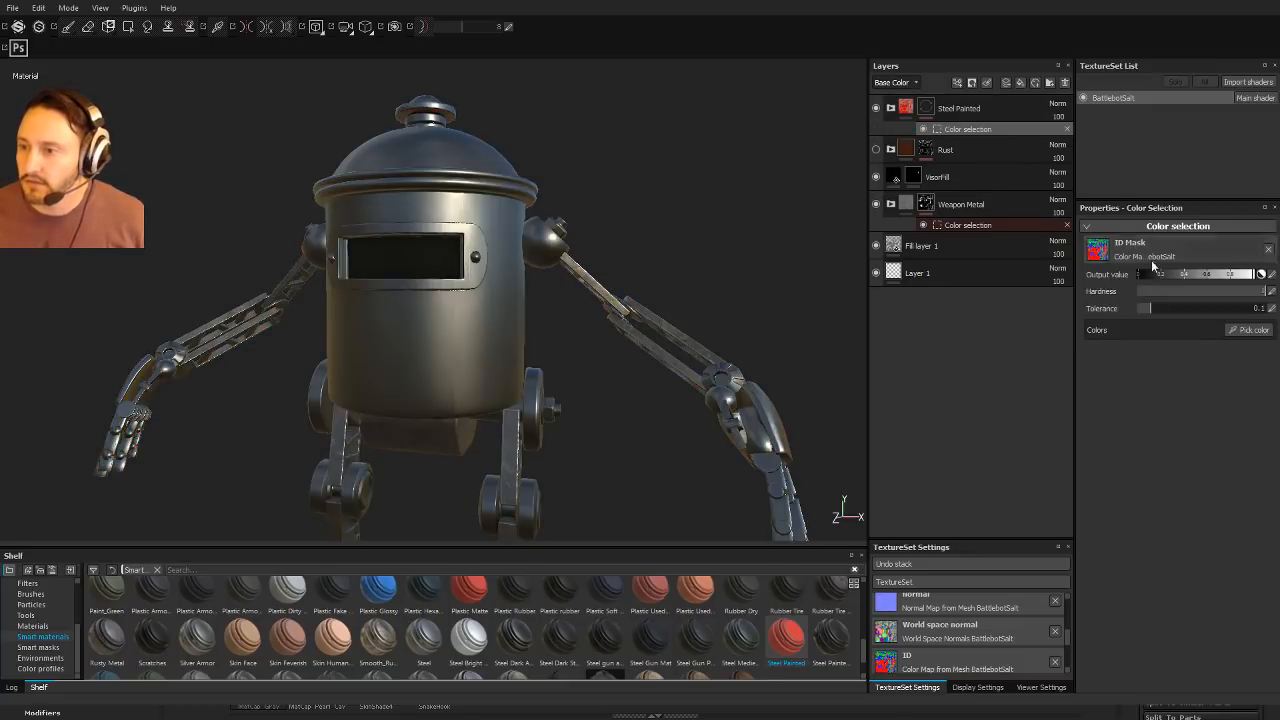
{"action": "left_click", "coordinate": [1247, 330]}
{"action": "left_click", "coordinate": [476, 204]}
{"action": "right_click_drag", "start_coordinate": [682, 180], "coordinate": [789, 257], "text": "alt"}
{"action": "left_click_drag", "start_coordinate": [789, 257], "coordinate": [765, 238], "text": "alt"}
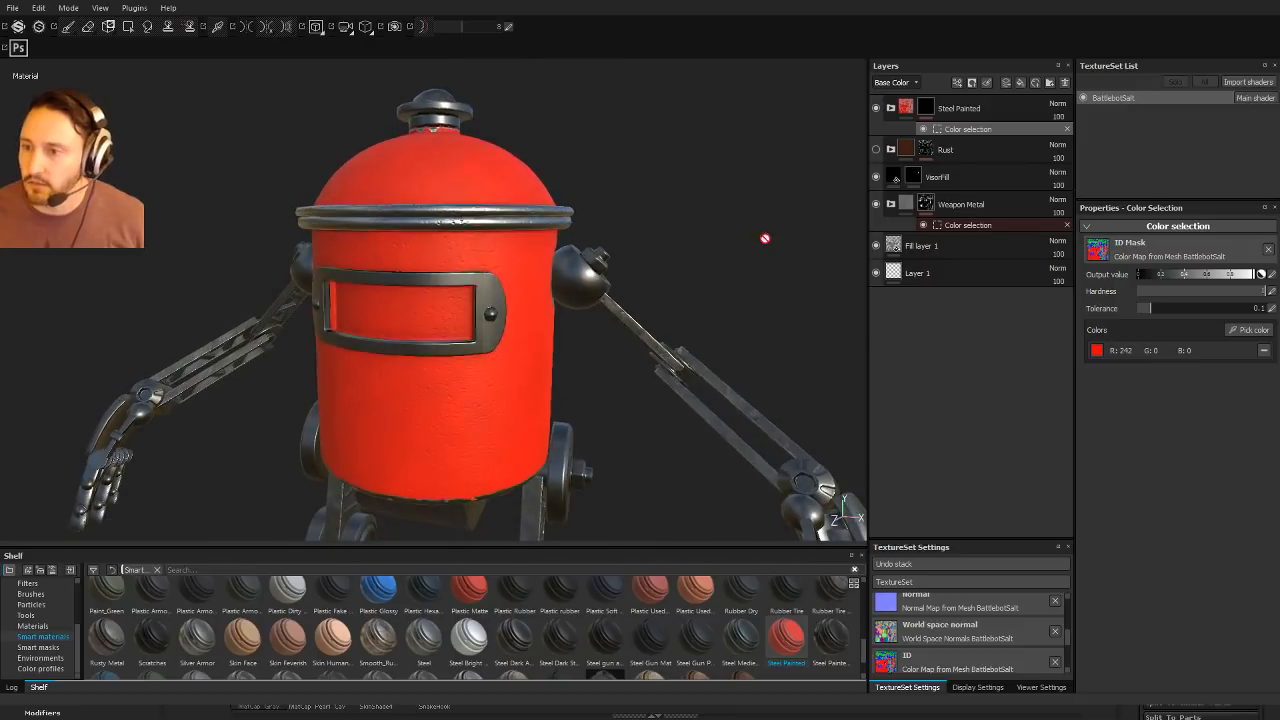
Step: Expand the Steel Painted folder and examine what its Paint layer and the MG Mask Editor on its mask contribute by toggling their visibility
{"action": "left_click", "coordinate": [891, 108]}
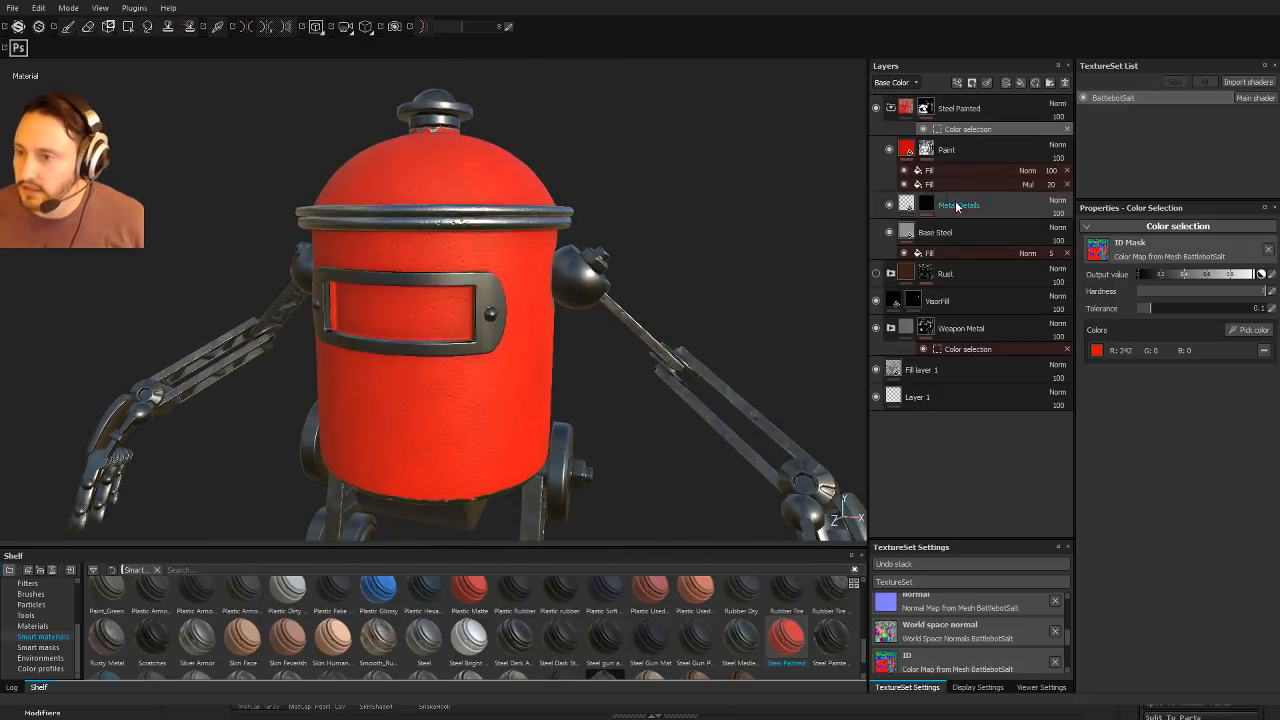
{"action": "left_click", "coordinate": [950, 155]}
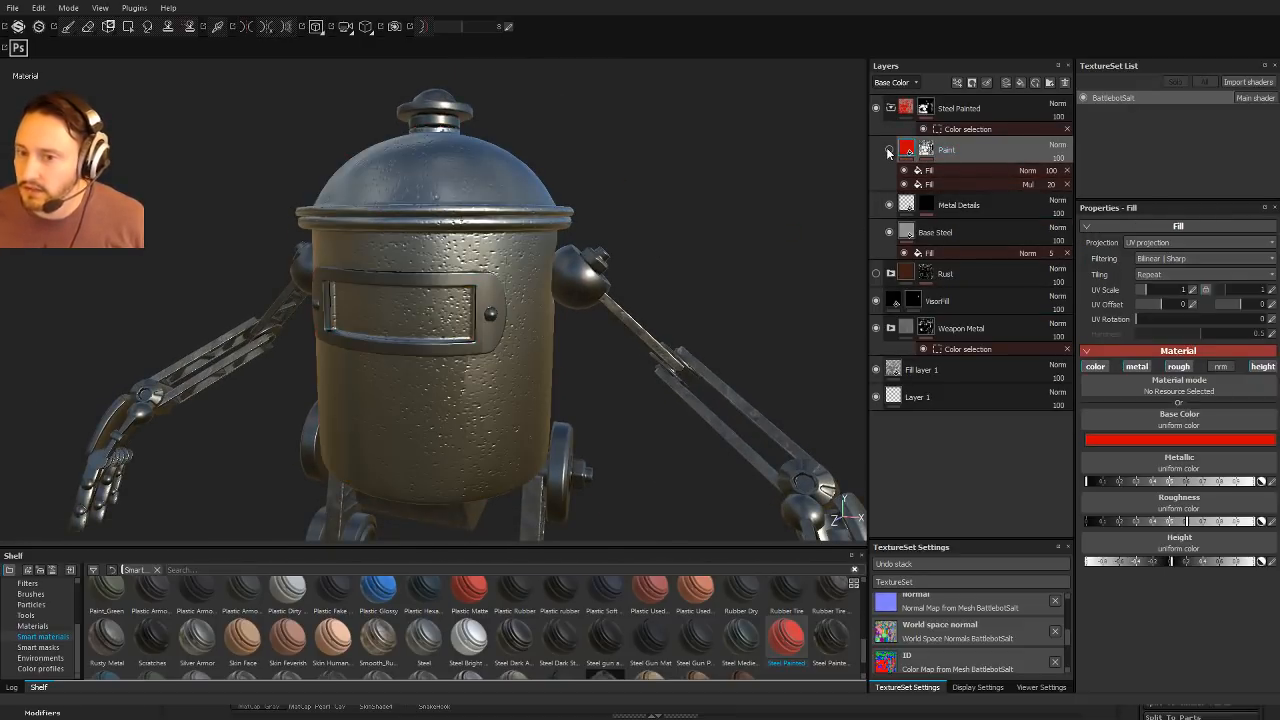
{"action": "left_click", "coordinate": [954, 129]}
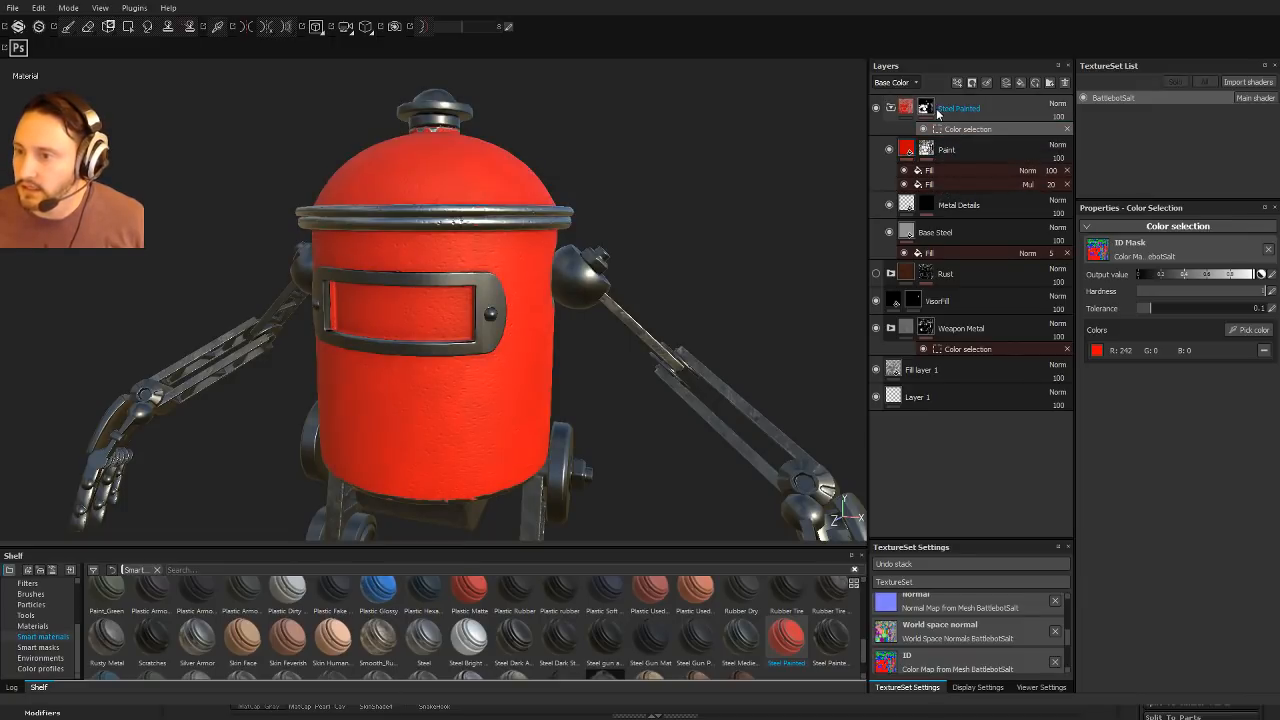
{"action": "left_click", "coordinate": [928, 114]}
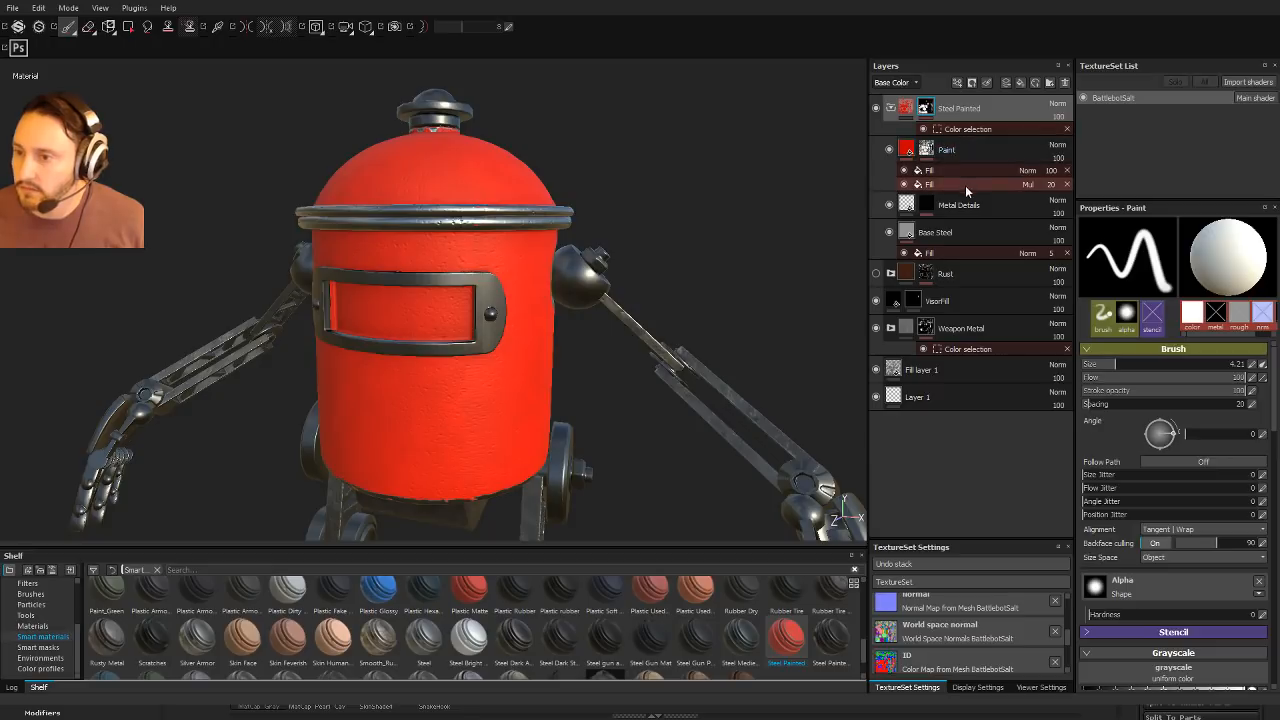
{"action": "left_click", "coordinate": [935, 167]}
{"action": "left_click", "coordinate": [934, 158]}
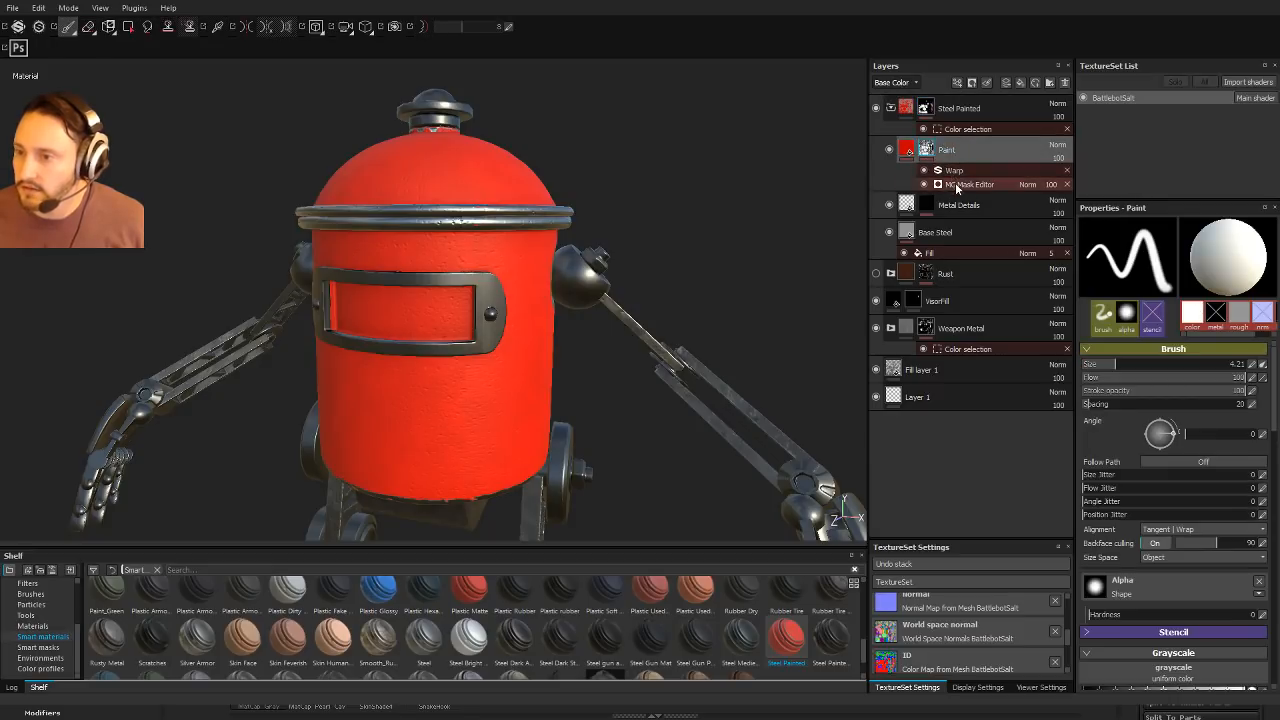
{"action": "left_click", "coordinate": [925, 184]}
{"action": "left_click", "coordinate": [924, 183]}
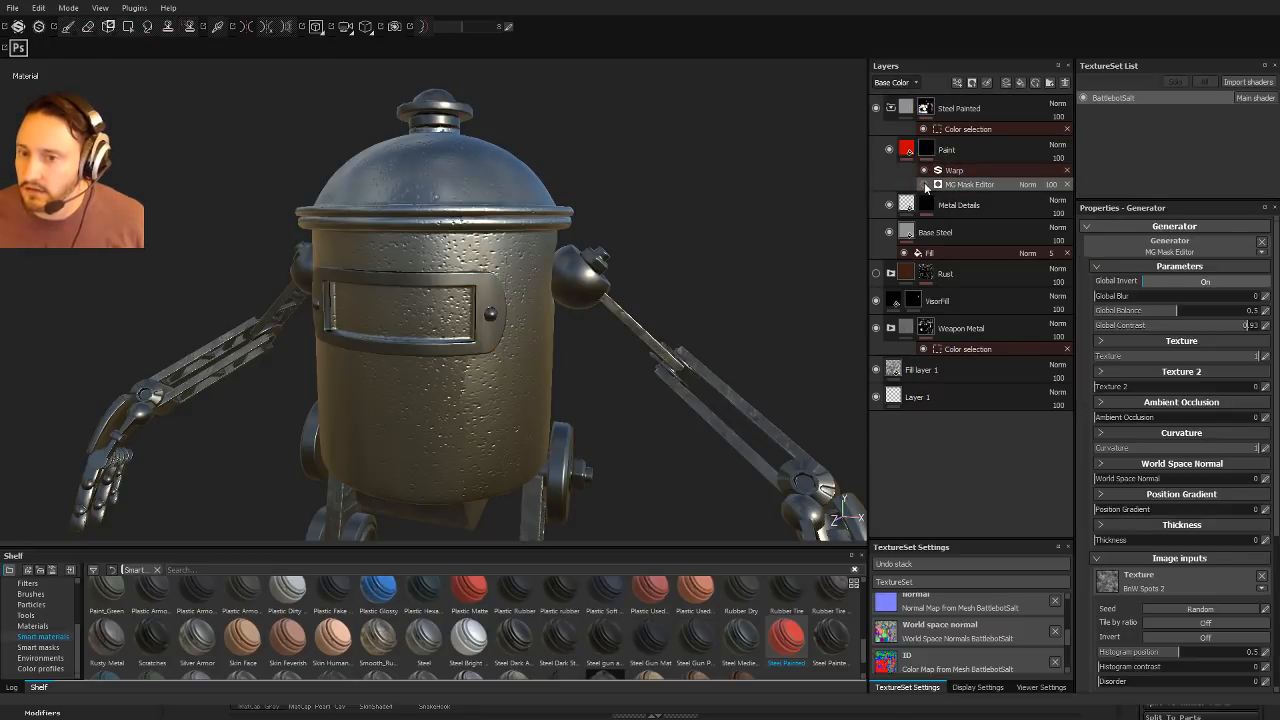
{"action": "left_click", "coordinate": [924, 183]}
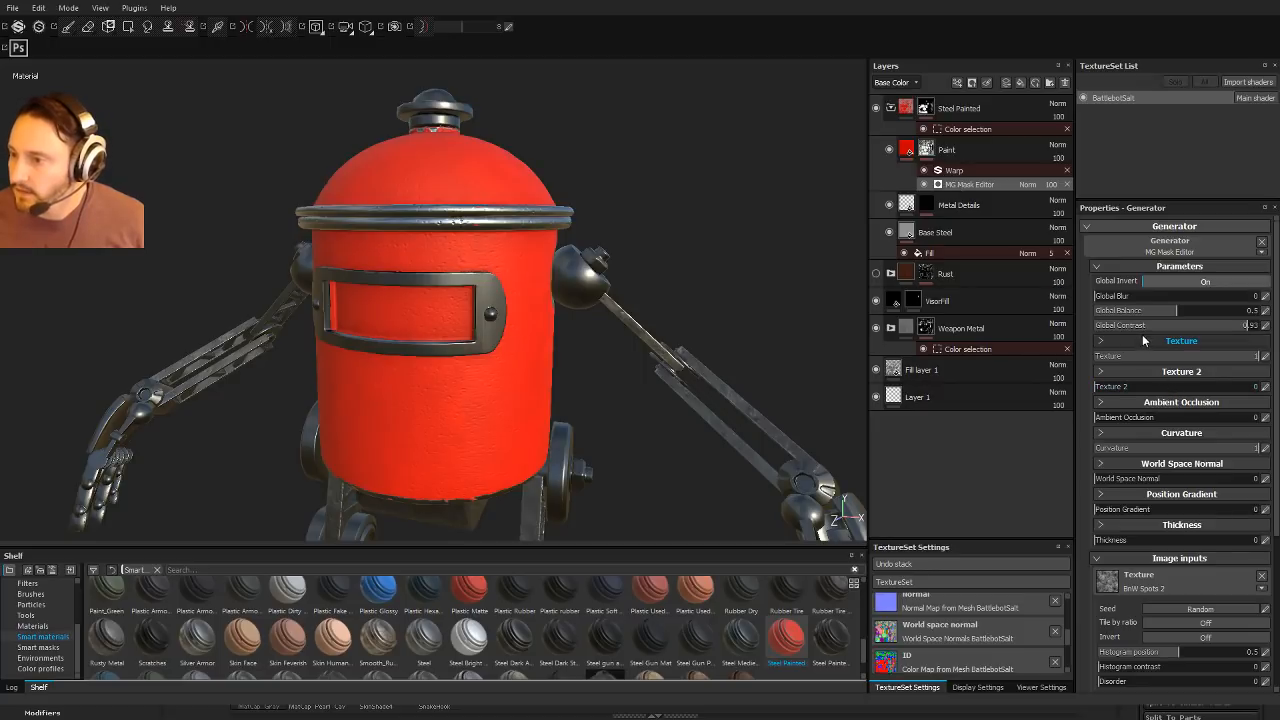
Step: Try lowering the Global Balance of the Paint mask's MG Mask Editor to 0.02
{"action": "left_click", "coordinate": [1115, 315]}
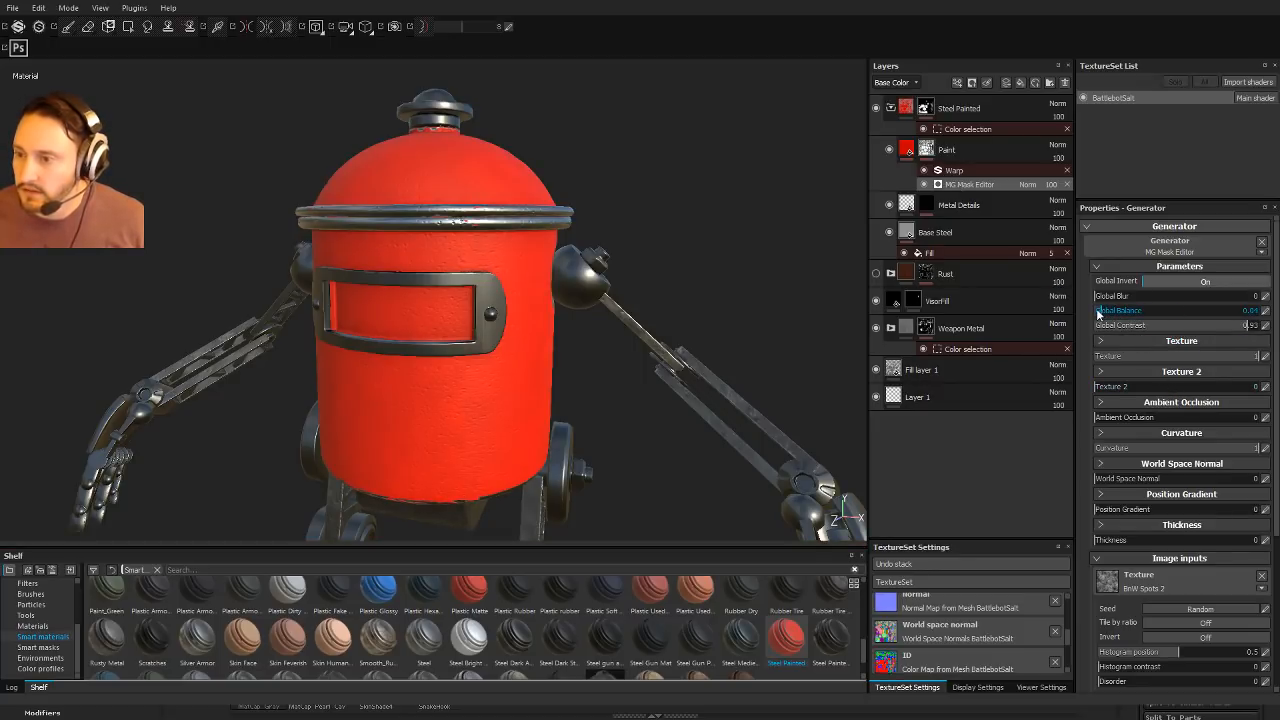
{"action": "scroll", "coordinate": [1136, 367], "scroll_direction": "down", "scroll_amount": 2}
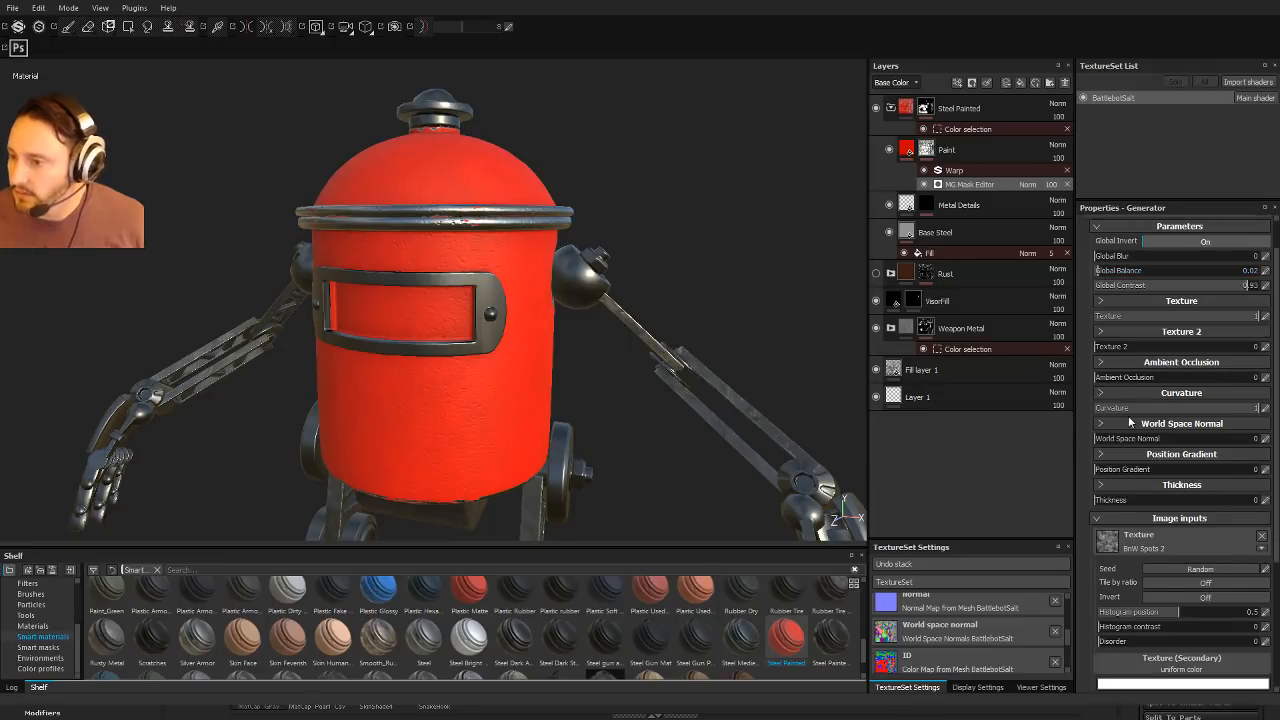
{"action": "left_click_drag", "start_coordinate": [797, 279], "coordinate": [800, 273], "text": "alt"}
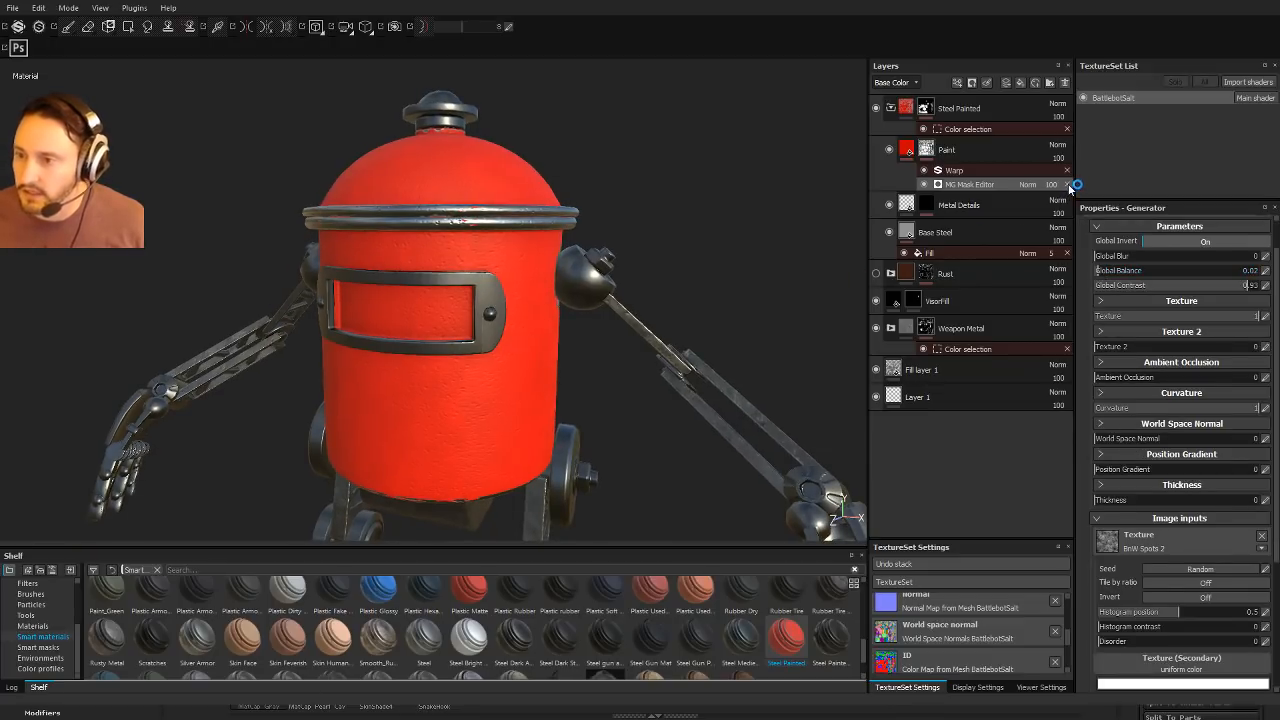
Step: Remove the MG Mask Editor generator and the Warp filter from the Paint layer's mask
{"action": "left_click", "coordinate": [1067, 184]}
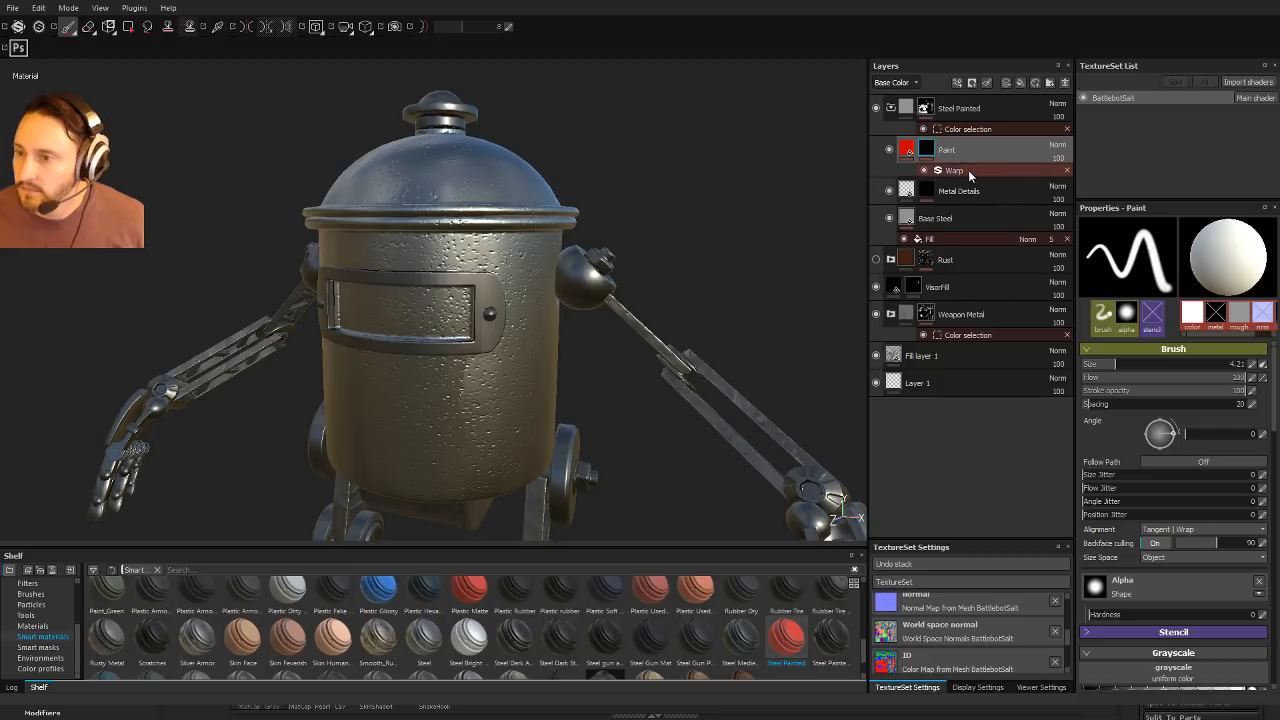
{"action": "left_click", "coordinate": [960, 171]}
{"action": "left_click", "coordinate": [1067, 170]}
Step: Turn the Paint layer's mask fully white so the red paint covers the whole body
{"action": "left_click", "coordinate": [928, 150]}
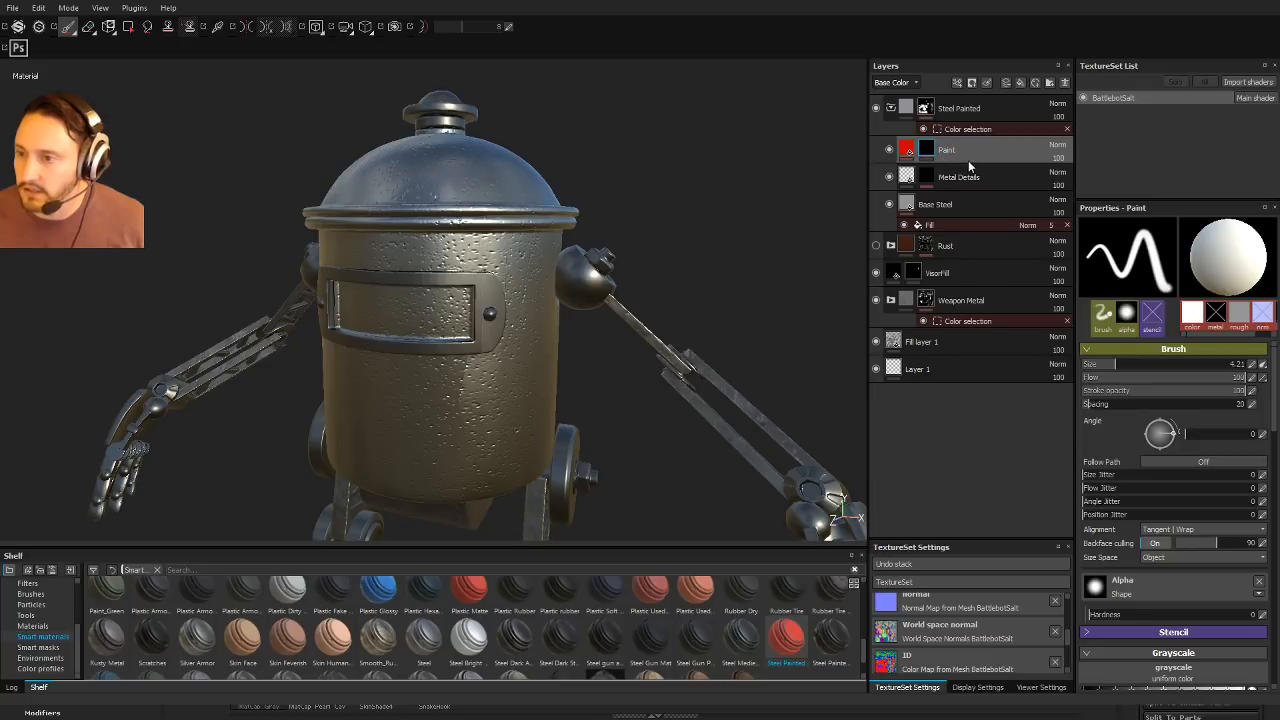
{"action": "mouse_move", "coordinate": [726, 240]}
{"action": "left_mouse_down", "text": "alt"}
{"action": "mouse_move", "coordinate": [397, 254]}
{"action": "mouse_move", "coordinate": [771, 211]}
{"action": "mouse_move", "coordinate": [587, 209]}
{"action": "left_mouse_up", "text": "alt"}
{"action": "right_click_drag", "start_coordinate": [587, 209], "coordinate": [715, 280], "text": "alt"}
{"action": "left_click_drag", "start_coordinate": [715, 280], "coordinate": [708, 397], "text": "alt"}
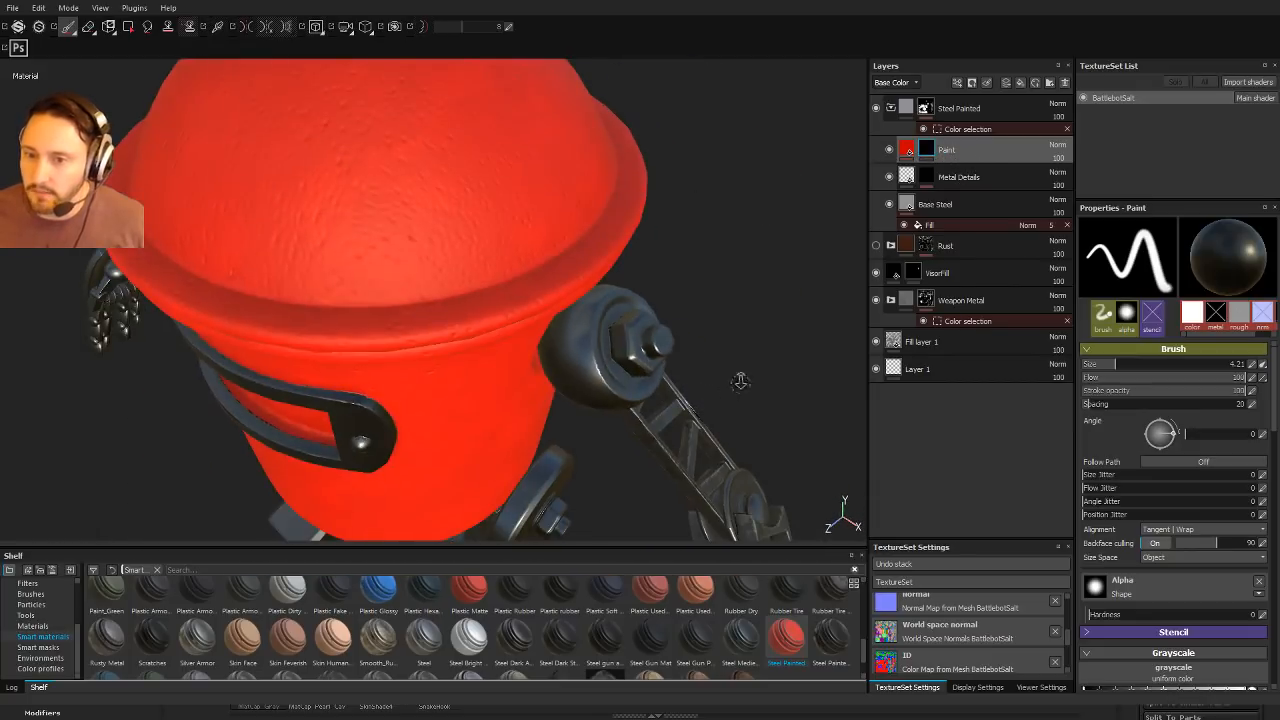
{"action": "right_click_drag", "start_coordinate": [741, 382], "coordinate": [199, 146], "text": "alt"}
{"action": "left_click_drag", "start_coordinate": [480, 262], "coordinate": [562, 146], "text": "alt"}
{"action": "right_click_drag", "start_coordinate": [562, 180], "coordinate": [660, 173], "text": "shift"}
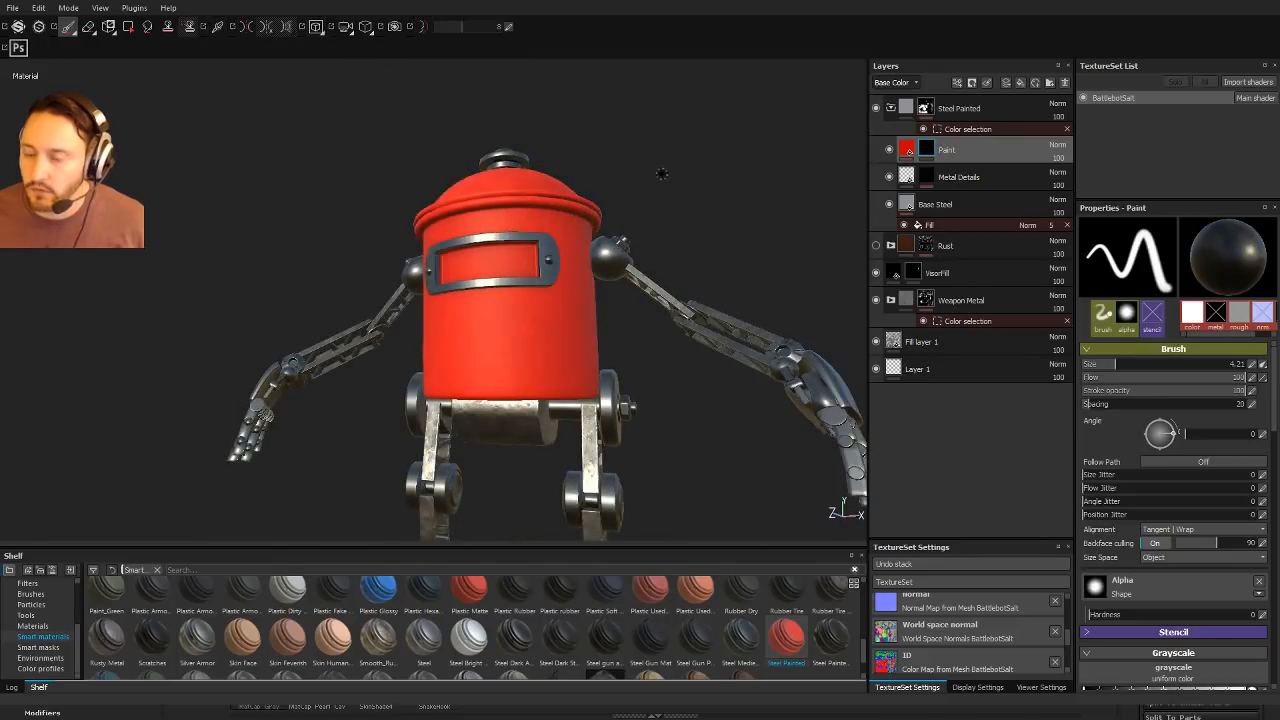
{"action": "left_click_drag", "start_coordinate": [660, 173], "coordinate": [690, 226], "text": "alt"}
{"action": "left_click_drag", "start_coordinate": [636, 156], "coordinate": [665, 235], "text": "alt"}
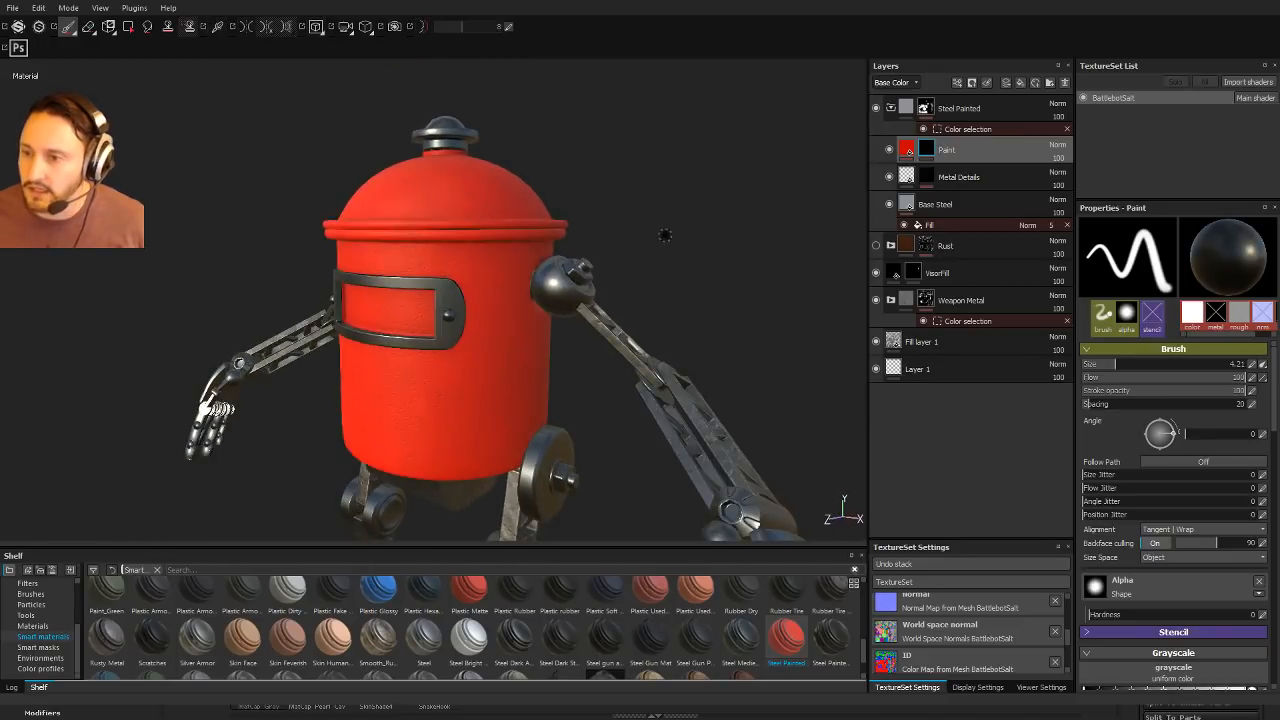
Step: Add an MG Metal Edge Wear generator to the Paint layer's mask, with Invert on and Wear Level at 0.15
{"action": "left_click", "coordinate": [930, 149]}
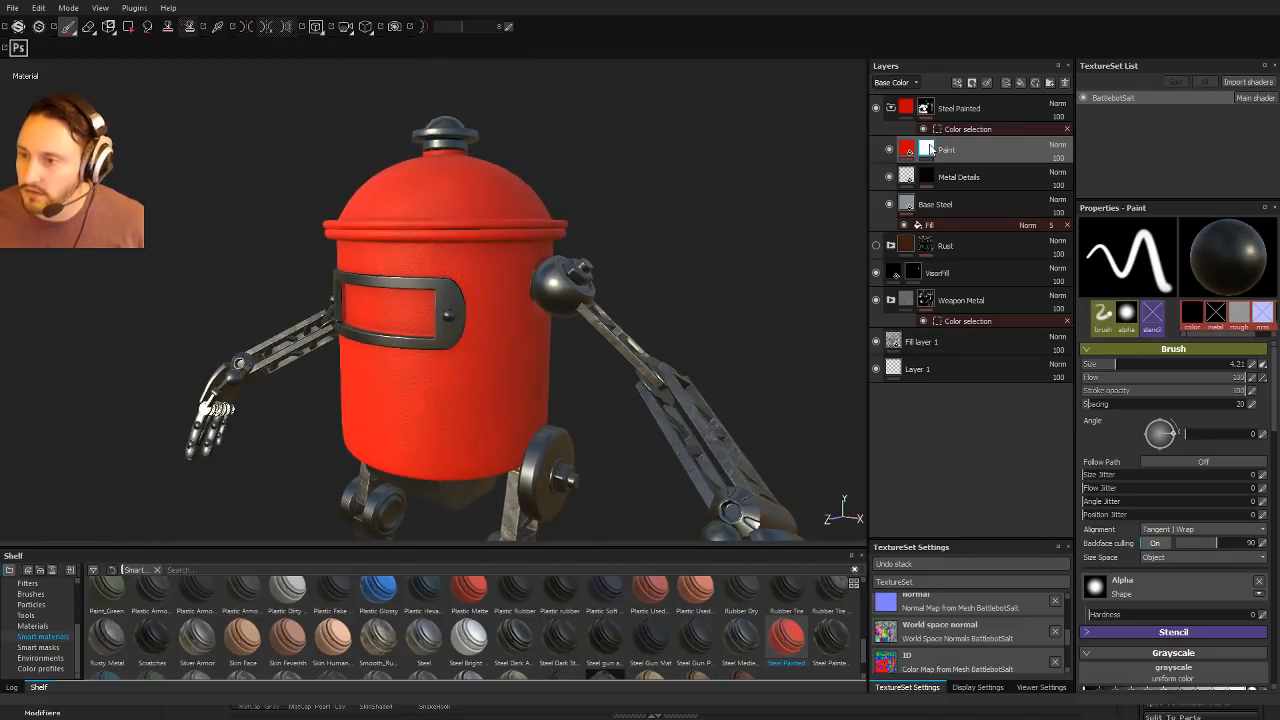
{"action": "left_click", "coordinate": [984, 459]}
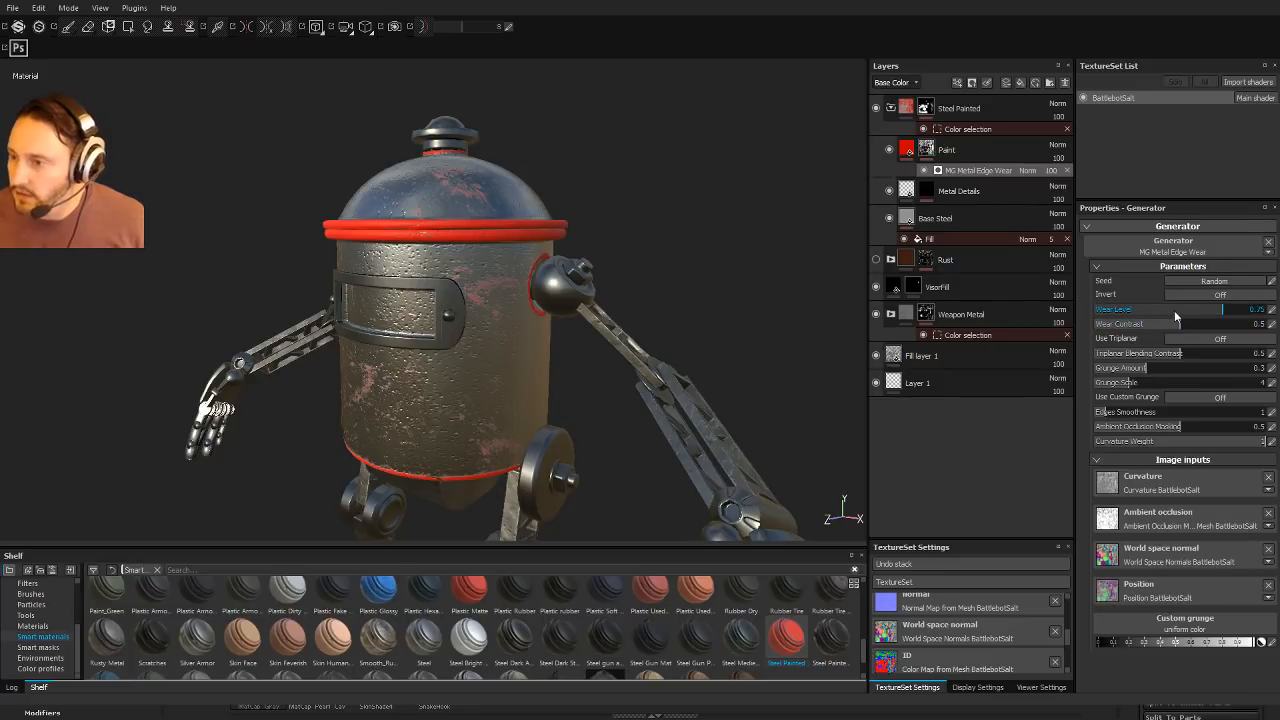
{"action": "left_click", "coordinate": [1185, 295]}
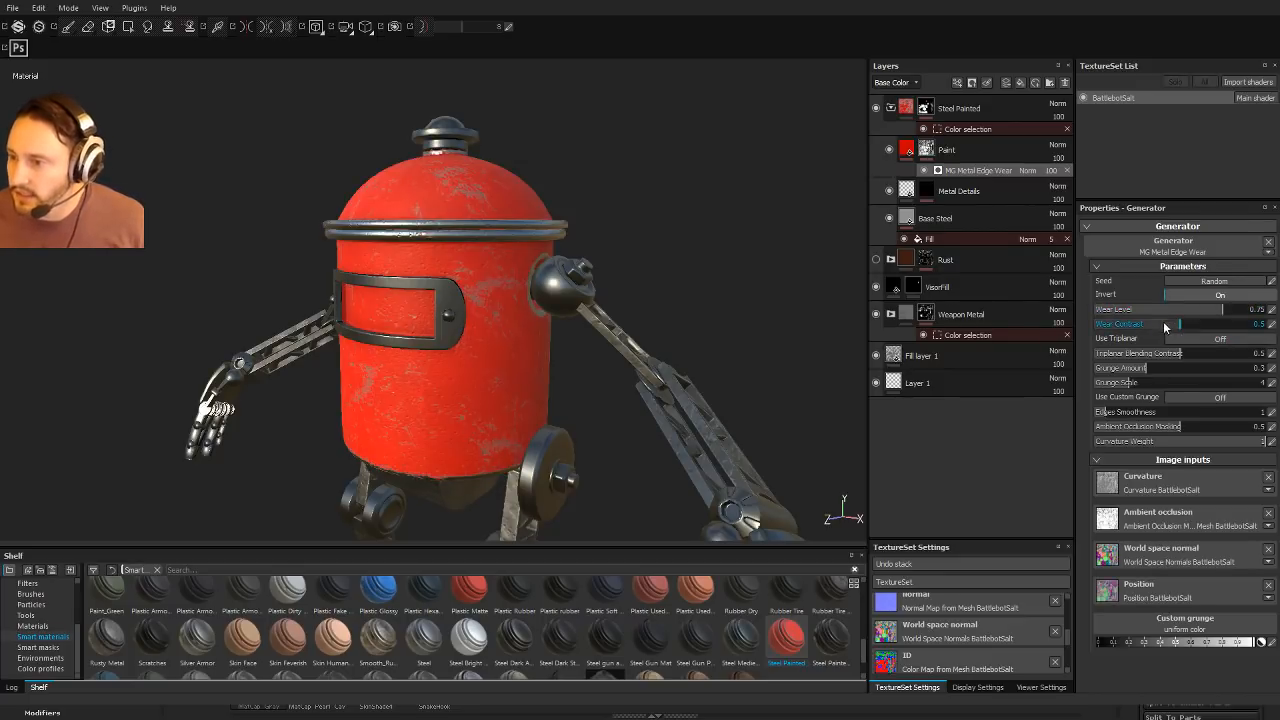
{"action": "left_click_drag", "start_coordinate": [1182, 310], "coordinate": [1113, 314]}
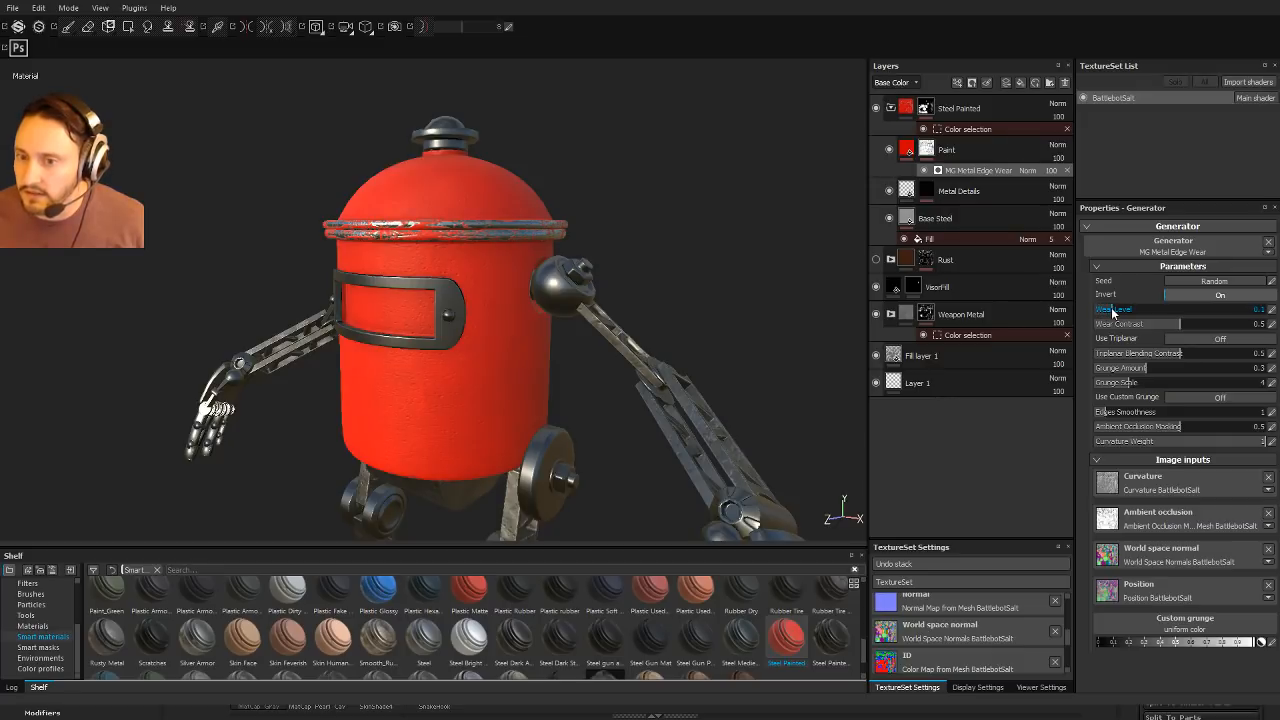
{"action": "left_click_drag", "start_coordinate": [730, 195], "coordinate": [682, 194], "text": "alt"}
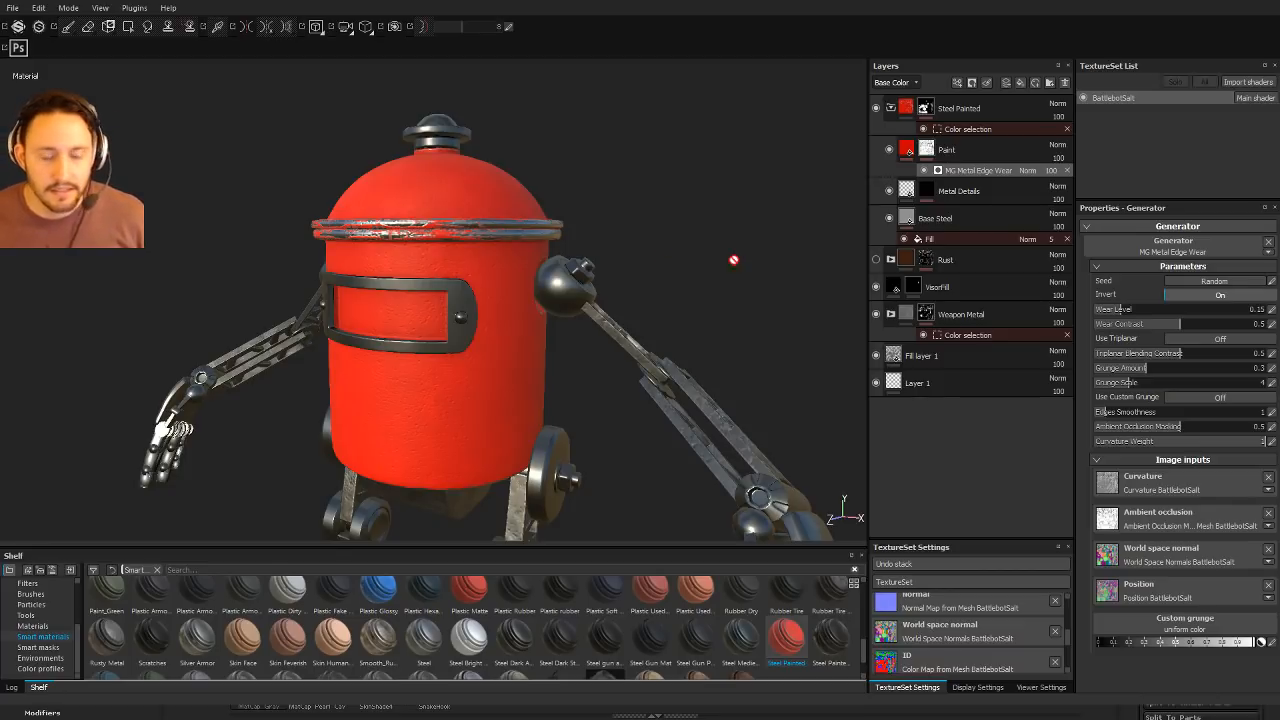
{"action": "left_click_drag", "start_coordinate": [733, 260], "coordinate": [674, 237], "text": "alt"}
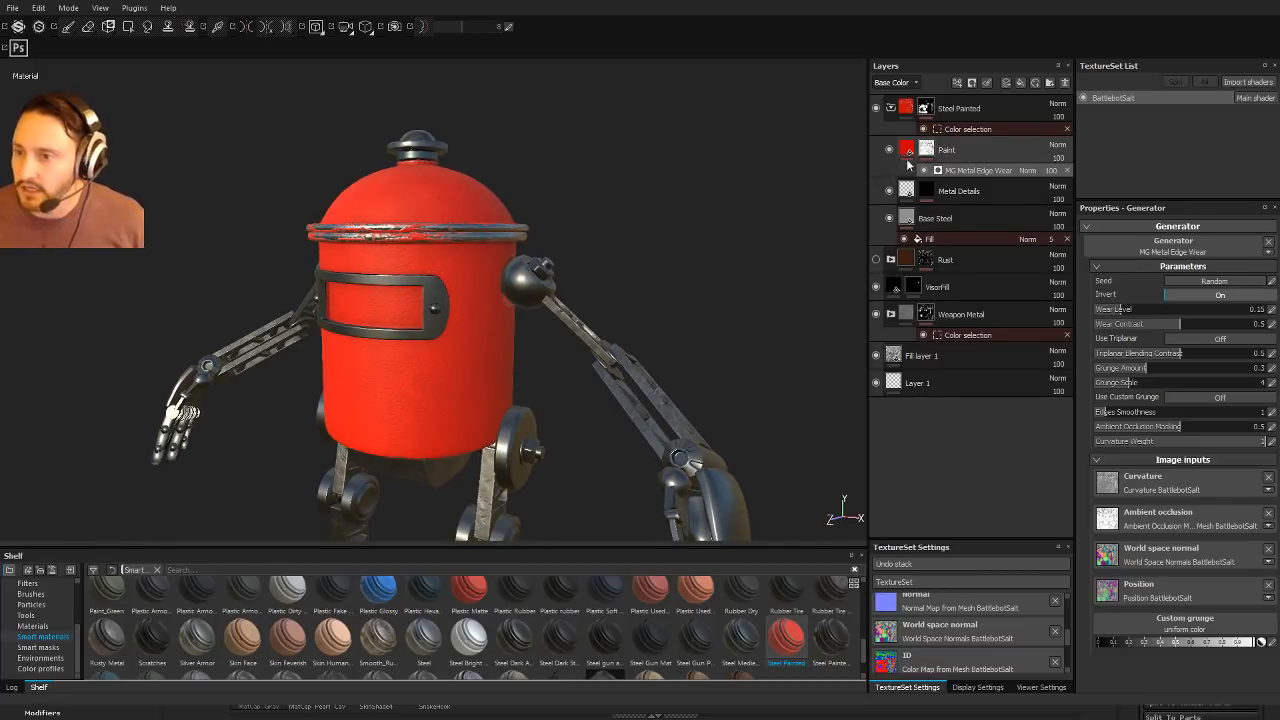
Step: Change the Paint layer's base color to a darker, muted orange-red
{"action": "left_click", "coordinate": [907, 155]}
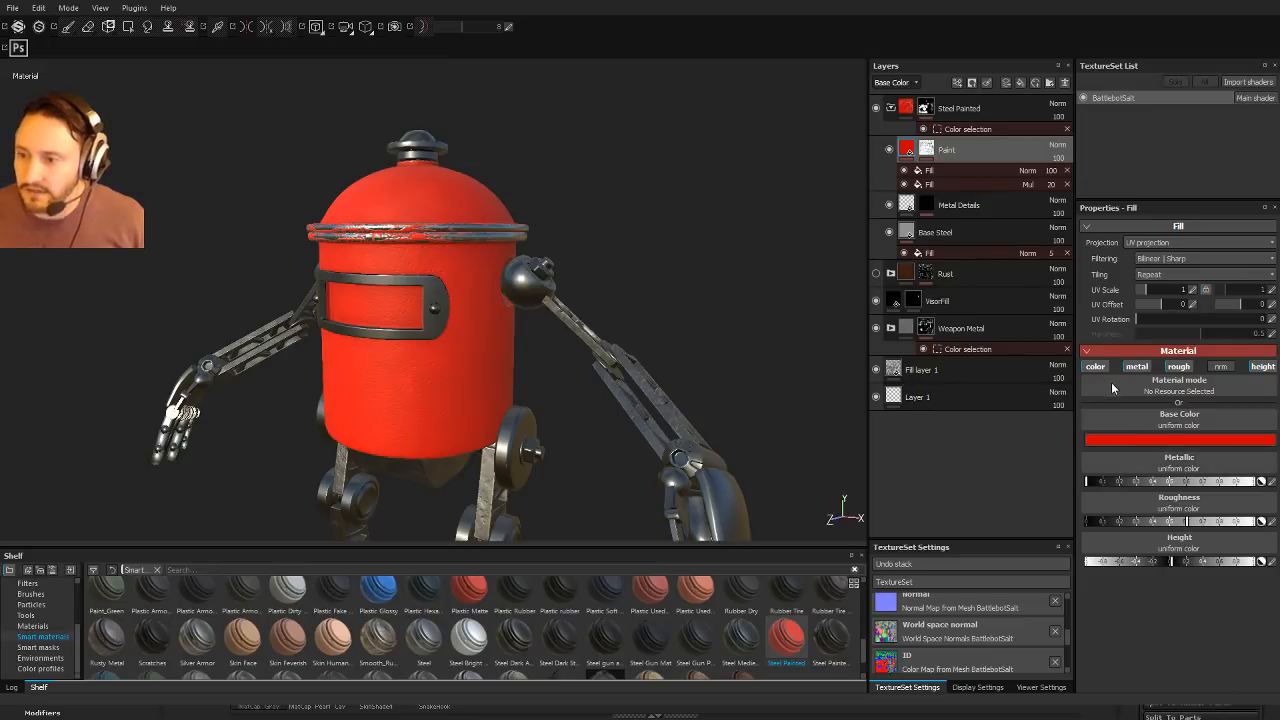
{"action": "left_click_drag", "start_coordinate": [1000, 374], "coordinate": [1020, 400]}
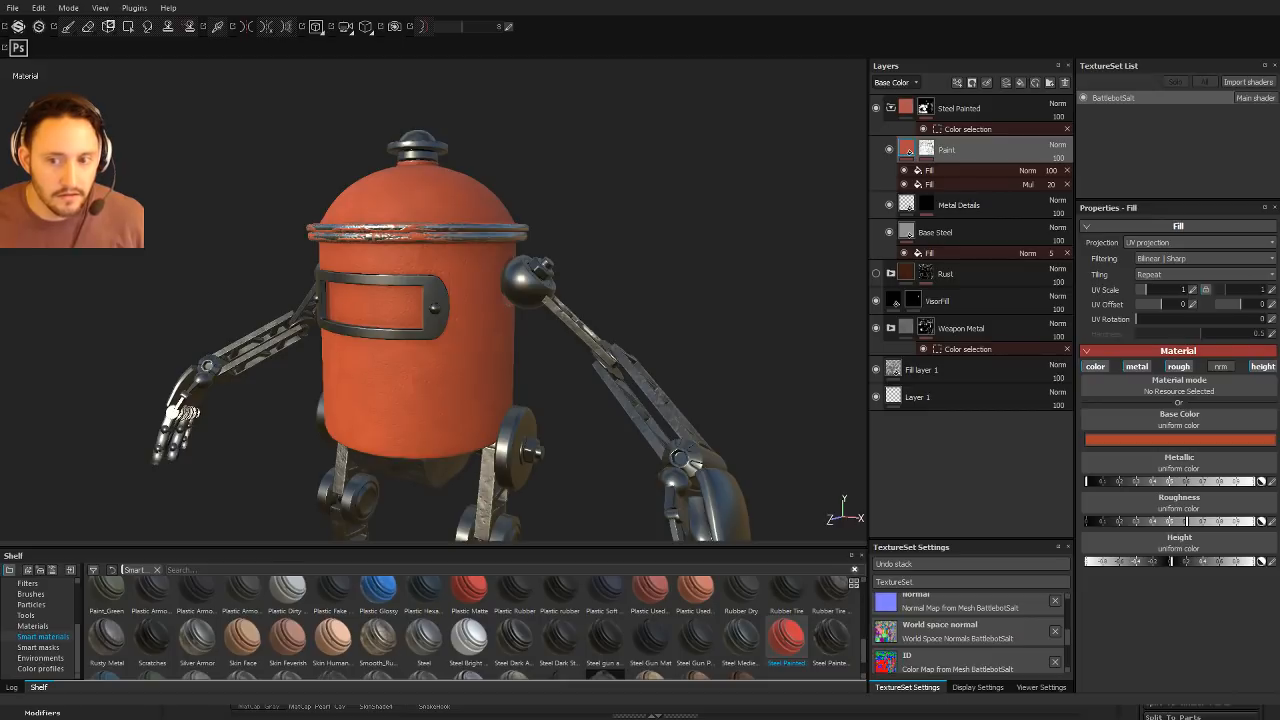
{"action": "left_click_drag", "start_coordinate": [1120, 438], "coordinate": [1122, 439]}
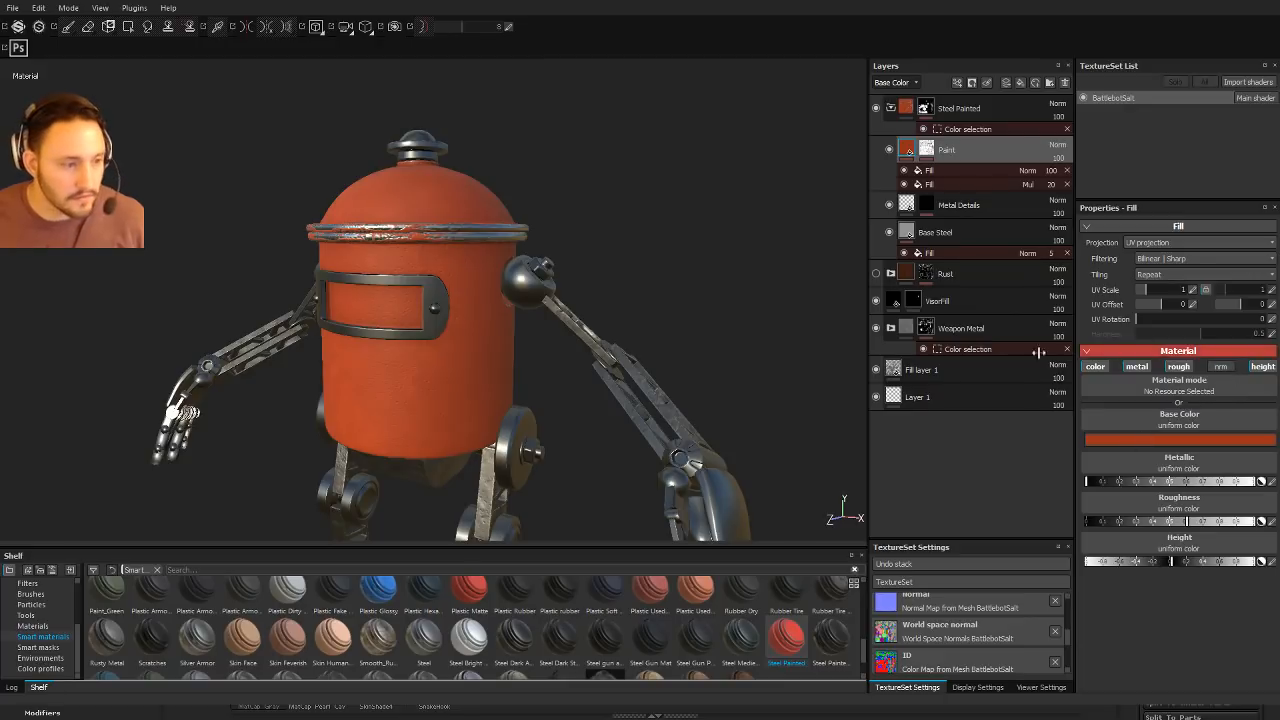
{"action": "left_click_drag", "start_coordinate": [542, 301], "coordinate": [620, 286], "text": "alt"}
{"action": "left_click_drag", "start_coordinate": [658, 318], "coordinate": [592, 296], "text": "alt"}
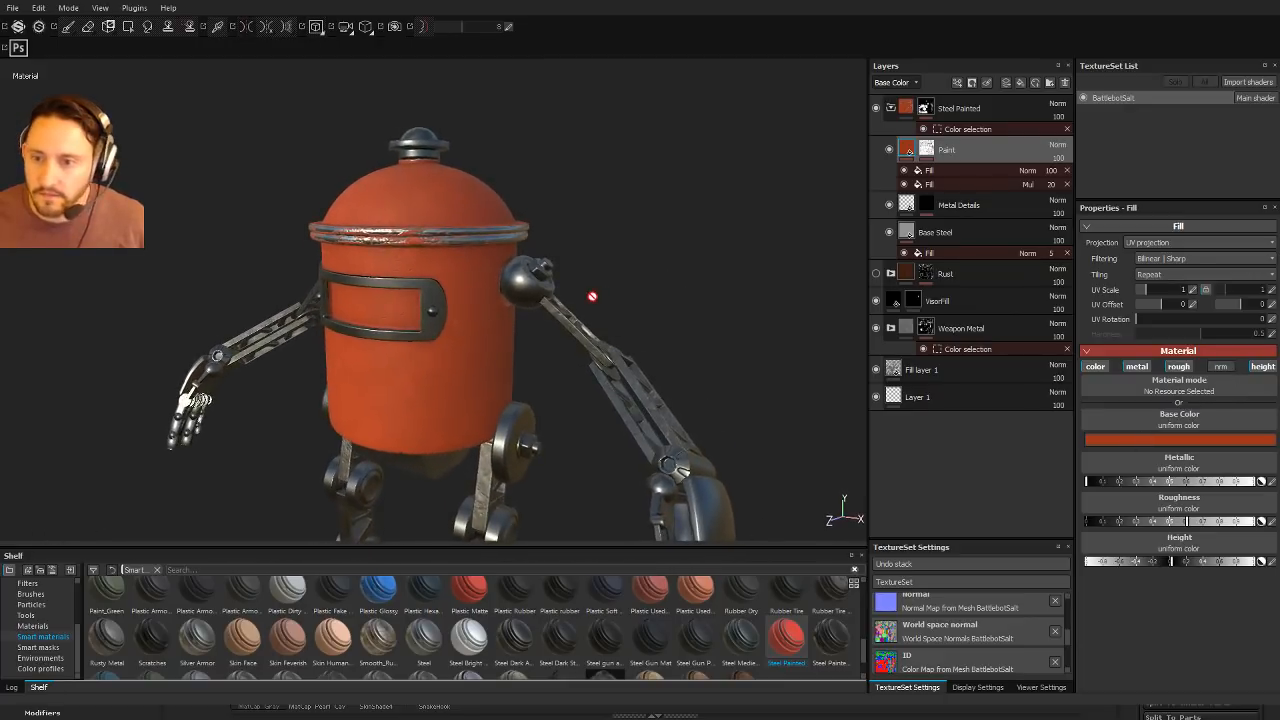
Step: Select the MG Metal Edge Wear generator on the Paint layer's mask for editing
{"action": "left_click", "coordinate": [927, 149]}
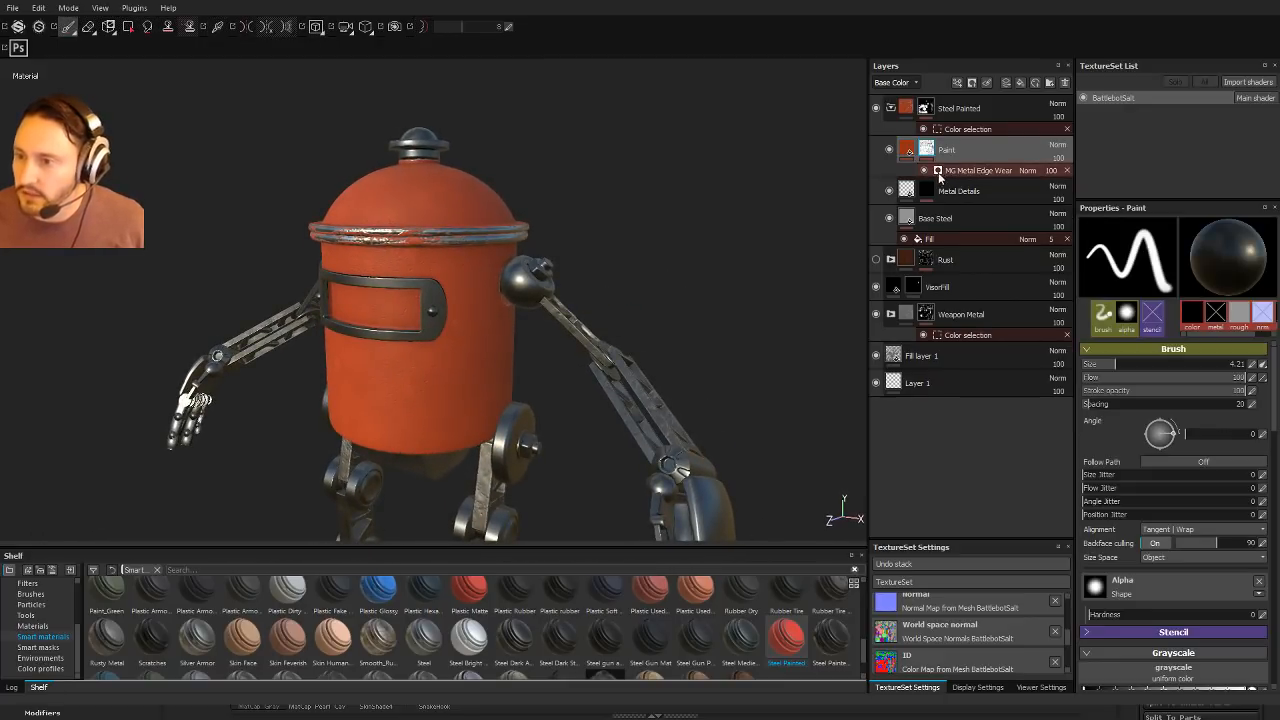
{"action": "left_click", "coordinate": [957, 168]}
Step: Look through the viewer, display and texture set settings, including the texture size and channels
{"action": "left_click", "coordinate": [1041, 687]}
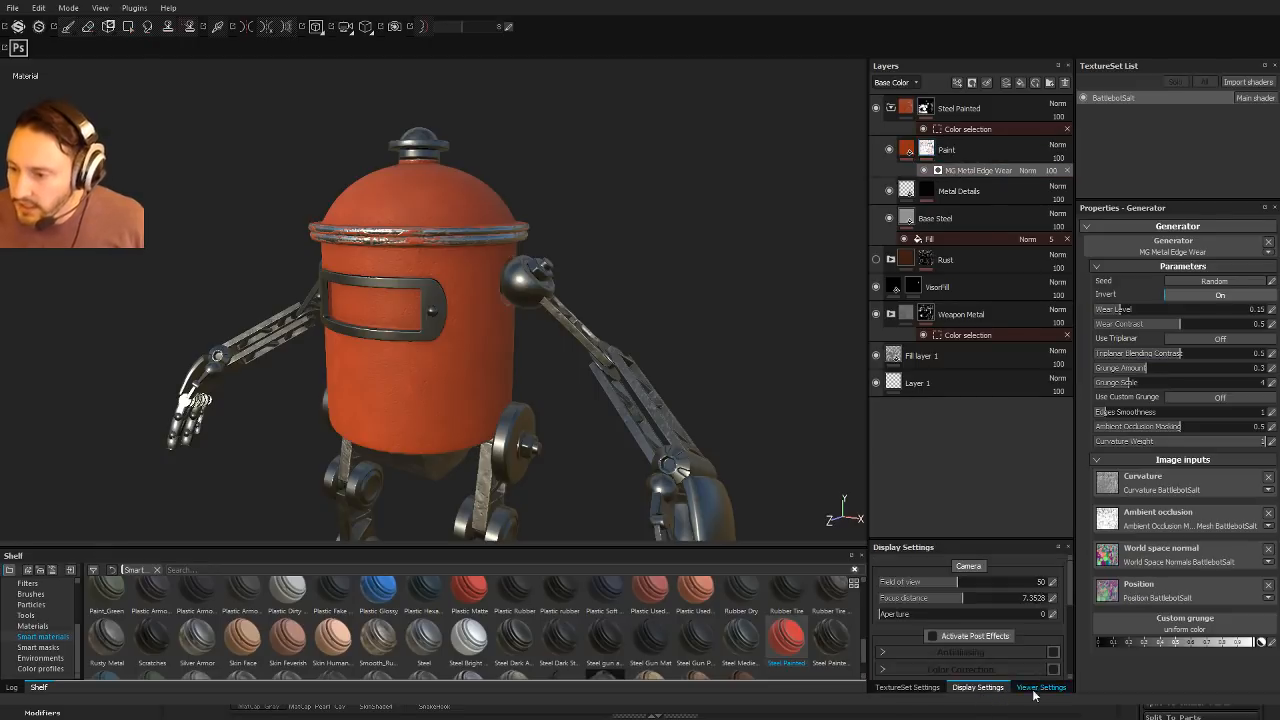
{"action": "scroll", "coordinate": [1023, 652], "scroll_direction": "down", "scroll_amount": 4}
{"action": "scroll", "coordinate": [1023, 652], "scroll_direction": "up", "scroll_amount": 4}
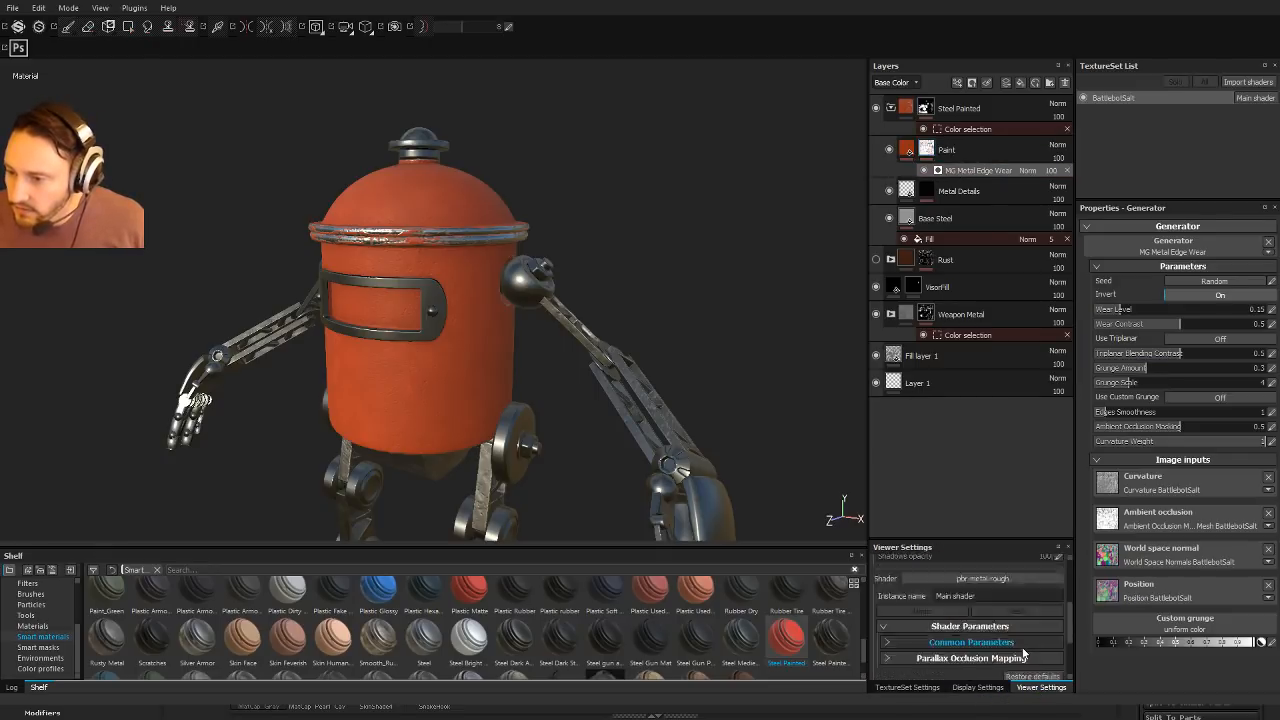
{"action": "left_click", "coordinate": [977, 687]}
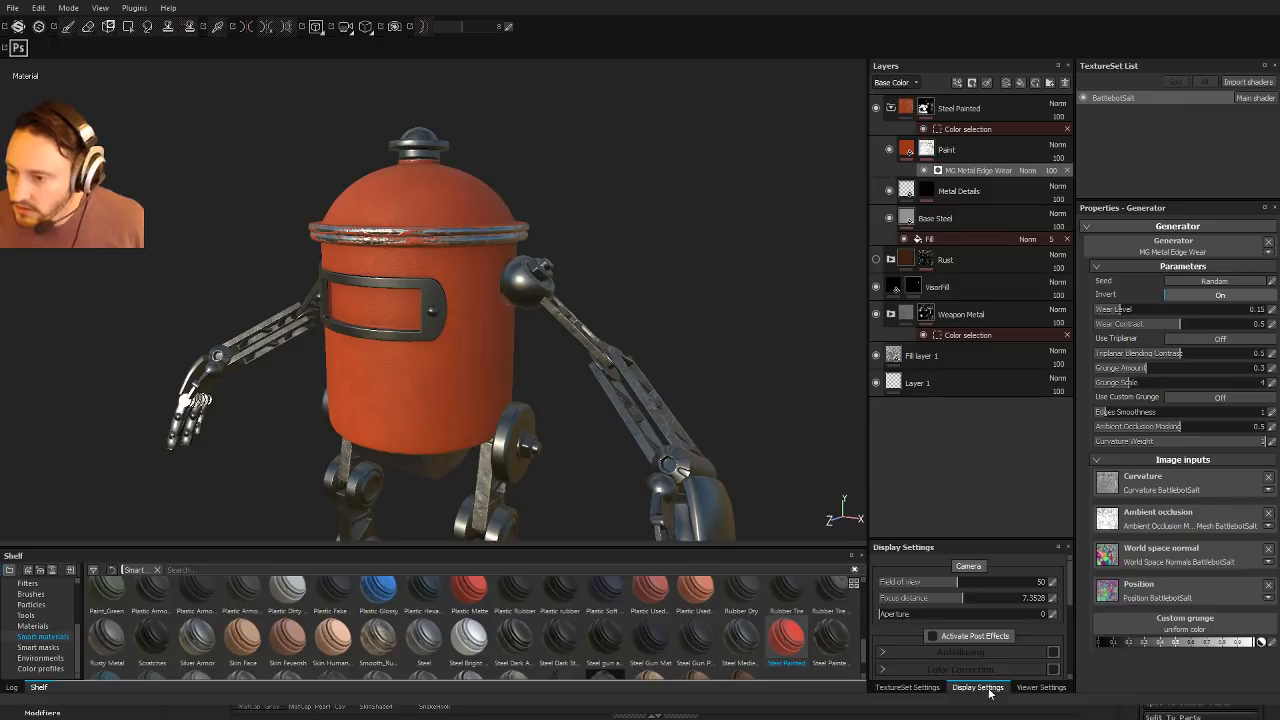
{"action": "left_click", "coordinate": [908, 687]}
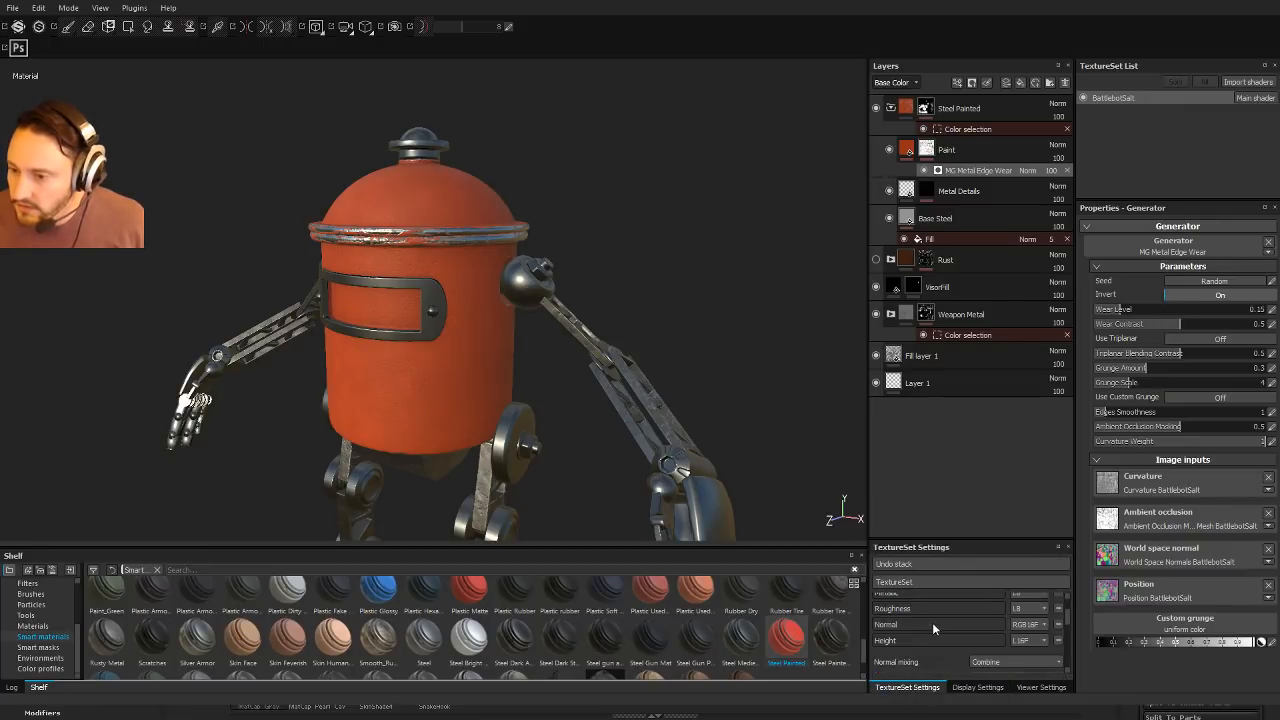
{"action": "scroll", "coordinate": [933, 623], "scroll_direction": "up", "scroll_amount": 2}
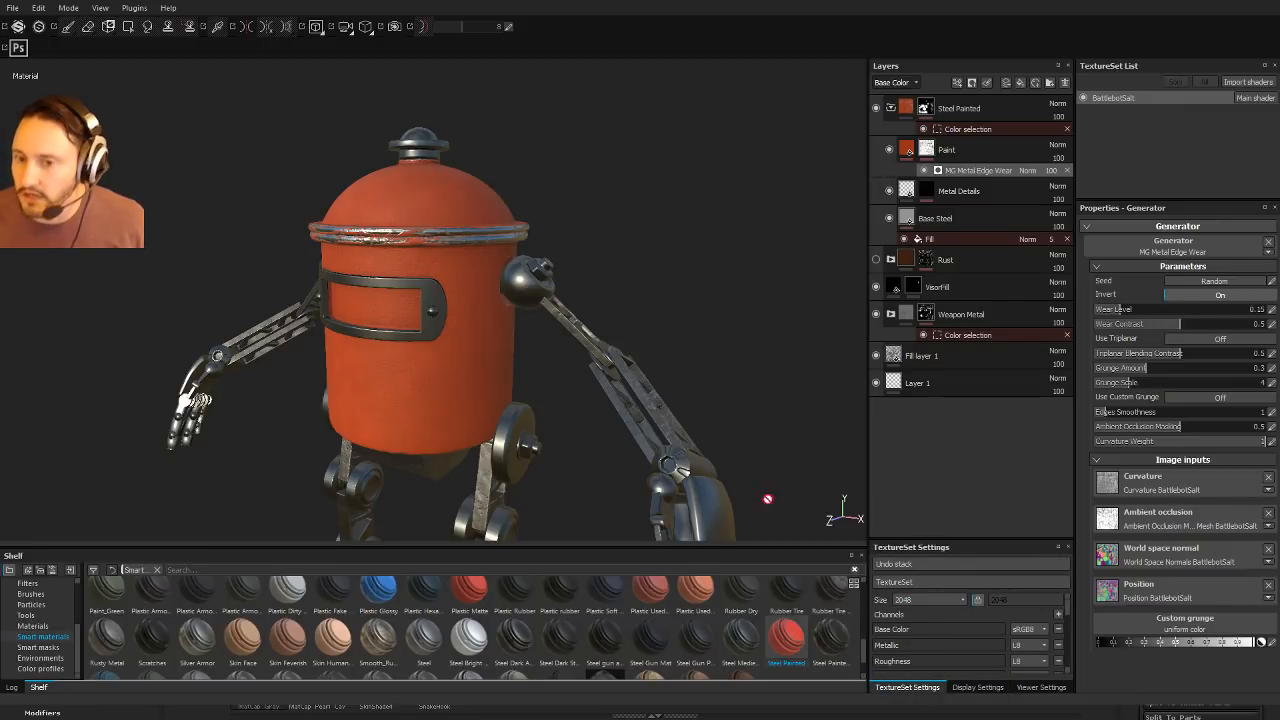
Step: Raise the Wear Level of the Paint mask's MG Metal Edge Wear generator until steel scratches break through the body's red paint
{"action": "left_click_drag", "start_coordinate": [766, 500], "coordinate": [640, 324], "text": "alt"}
{"action": "mouse_move", "coordinate": [640, 324]}
{"action": "right_mouse_down", "text": "shift"}
{"action": "mouse_move", "coordinate": [724, 323]}
{"action": "mouse_move", "coordinate": [635, 324]}
{"action": "right_mouse_up", "text": "shift"}
{"action": "left_click_drag", "start_coordinate": [697, 305], "coordinate": [643, 309], "text": "alt"}
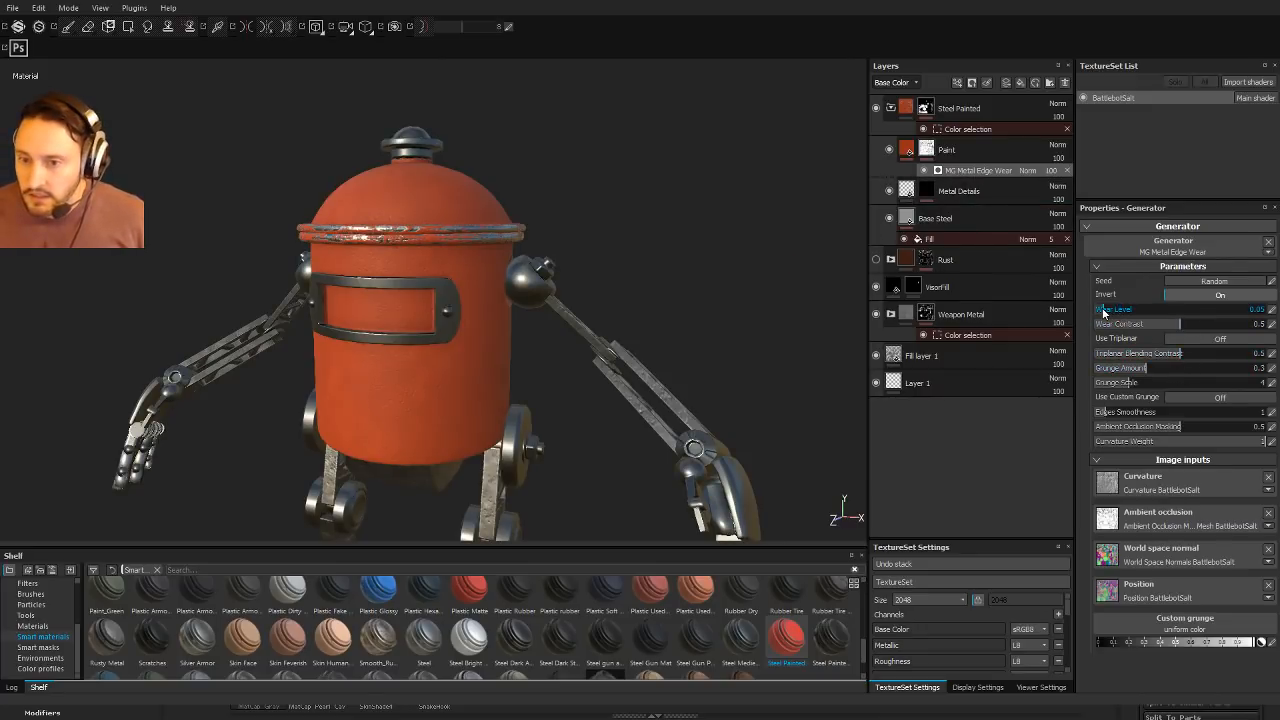
{"action": "mouse_move", "coordinate": [1099, 306]}
{"action": "left_mouse_down"}
{"action": "mouse_move", "coordinate": [1255, 313]}
{"action": "mouse_move", "coordinate": [1229, 313]}
{"action": "left_mouse_up"}
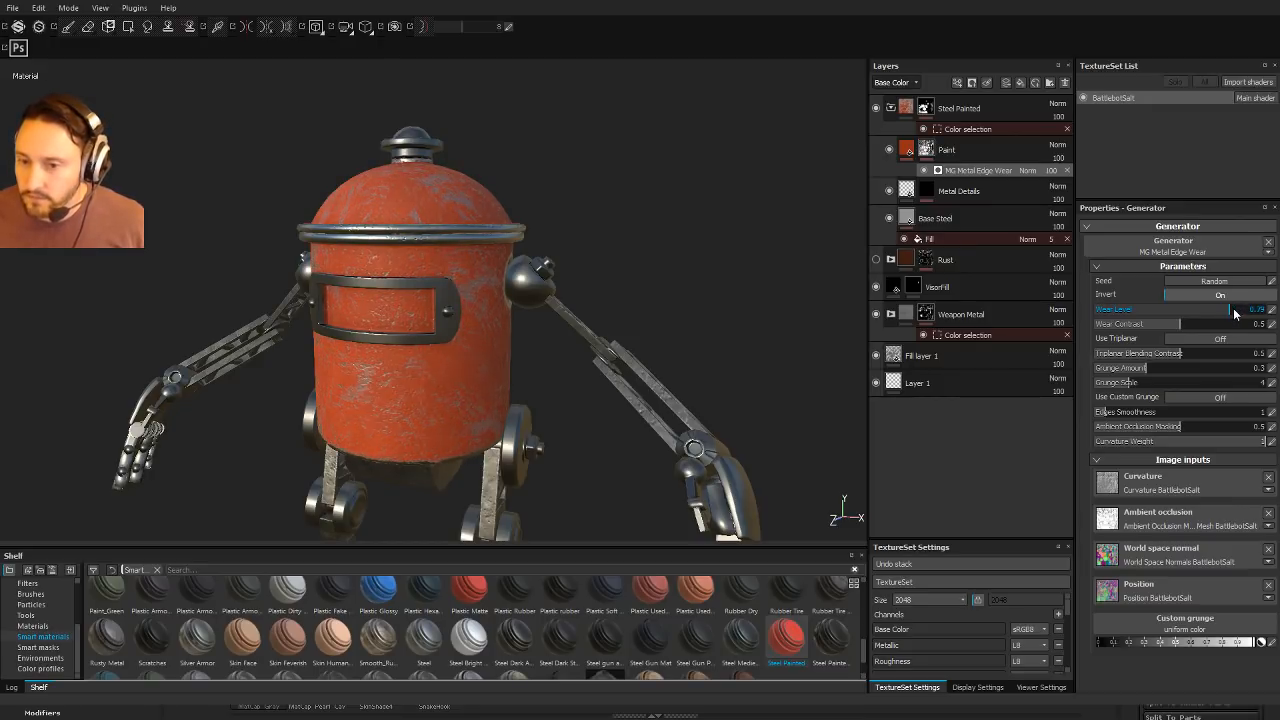
{"action": "left_click_drag", "start_coordinate": [740, 320], "coordinate": [701, 313], "text": "alt"}
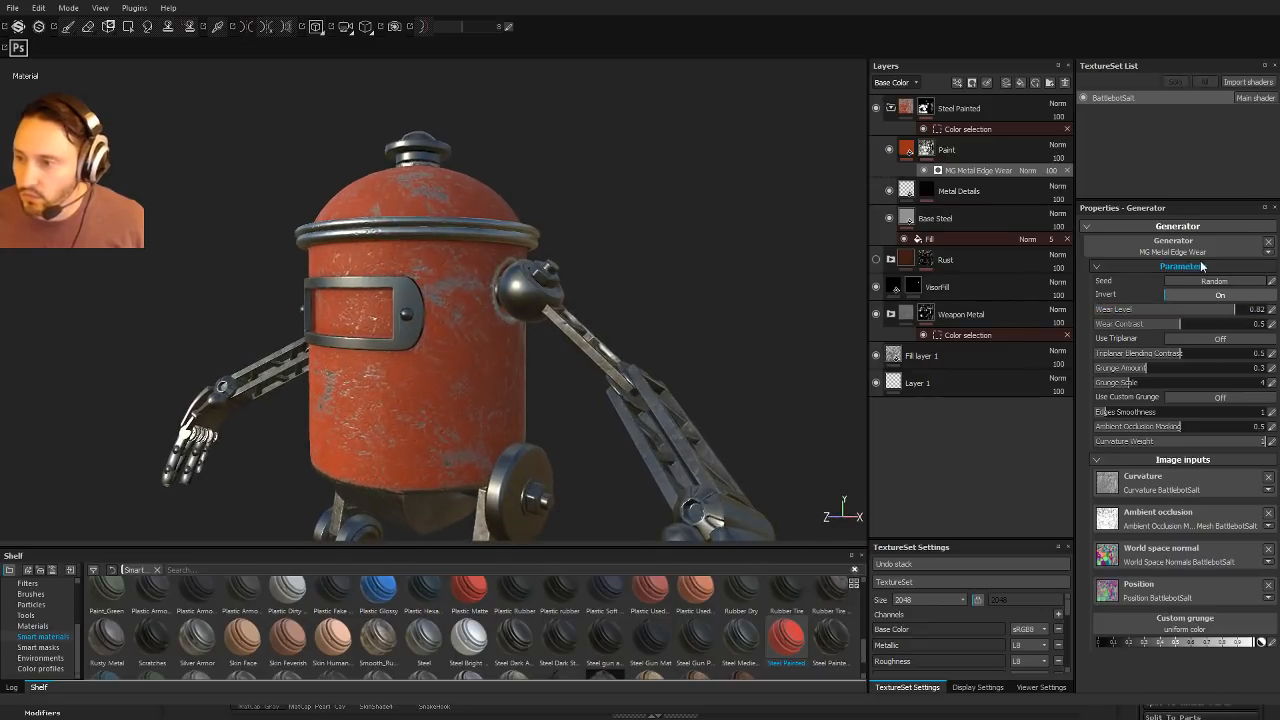
{"action": "left_click", "coordinate": [1218, 313]}
{"action": "mouse_move", "coordinate": [744, 260]}
{"action": "left_mouse_down", "text": "alt"}
{"action": "mouse_move", "coordinate": [826, 286]}
{"action": "mouse_move", "coordinate": [763, 272]}
{"action": "left_mouse_up", "text": "alt"}
Step: Fine-tune the Paint layer's height near the middle of its range for a subtle relief between paint and bare steel
{"action": "left_click", "coordinate": [913, 157]}
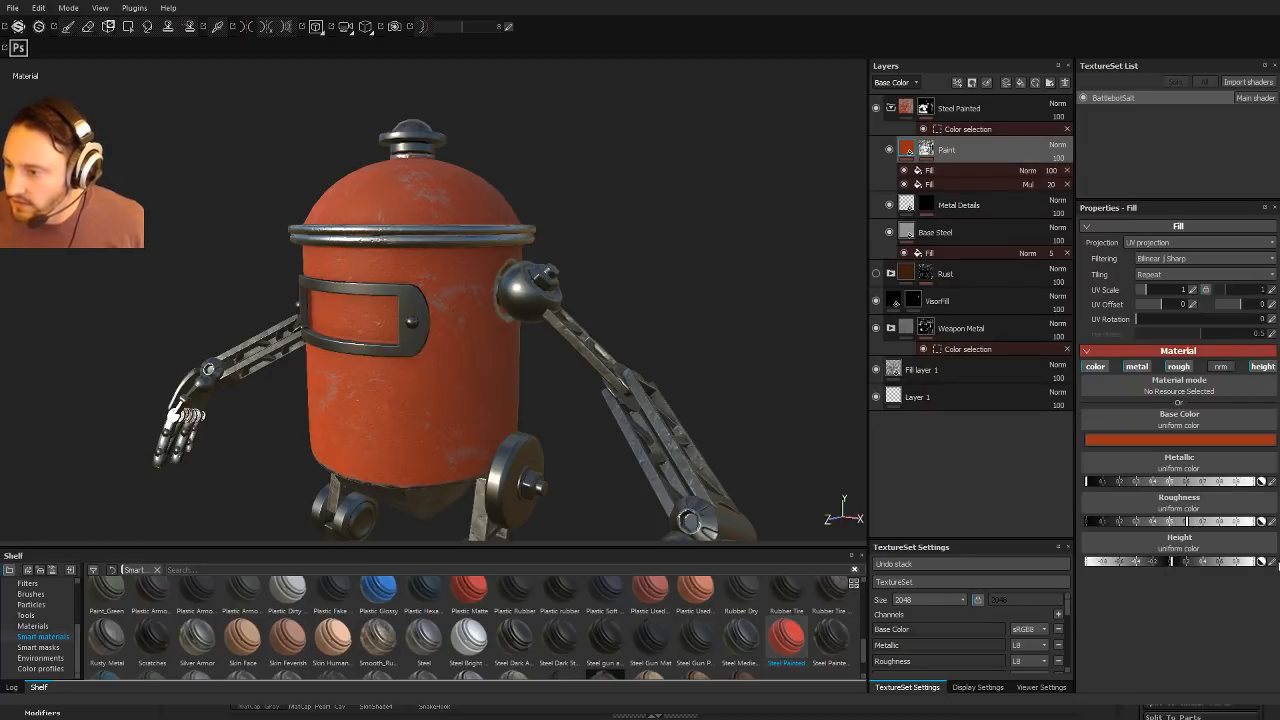
{"action": "left_click", "coordinate": [1272, 564]}
{"action": "left_click", "coordinate": [1272, 564]}
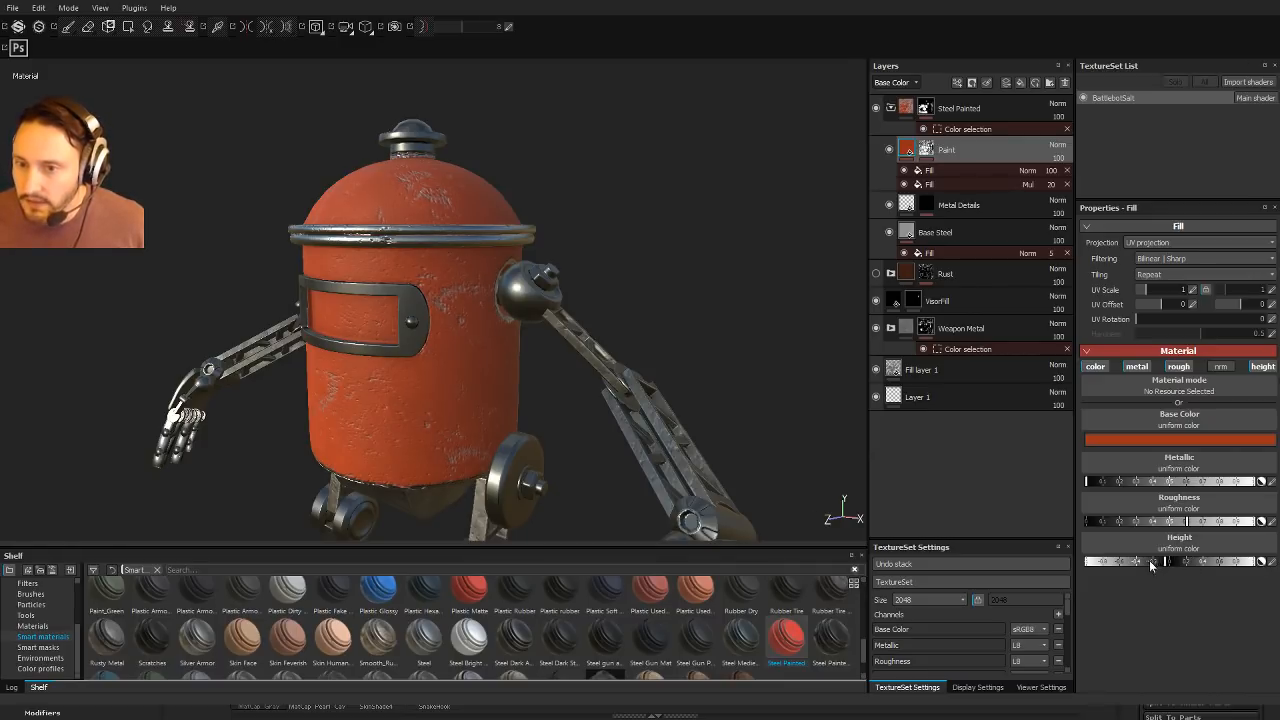
{"action": "mouse_move", "coordinate": [1149, 560]}
{"action": "left_mouse_down"}
{"action": "mouse_move", "coordinate": [1130, 560]}
{"action": "mouse_move", "coordinate": [1171, 567]}
{"action": "left_mouse_up"}
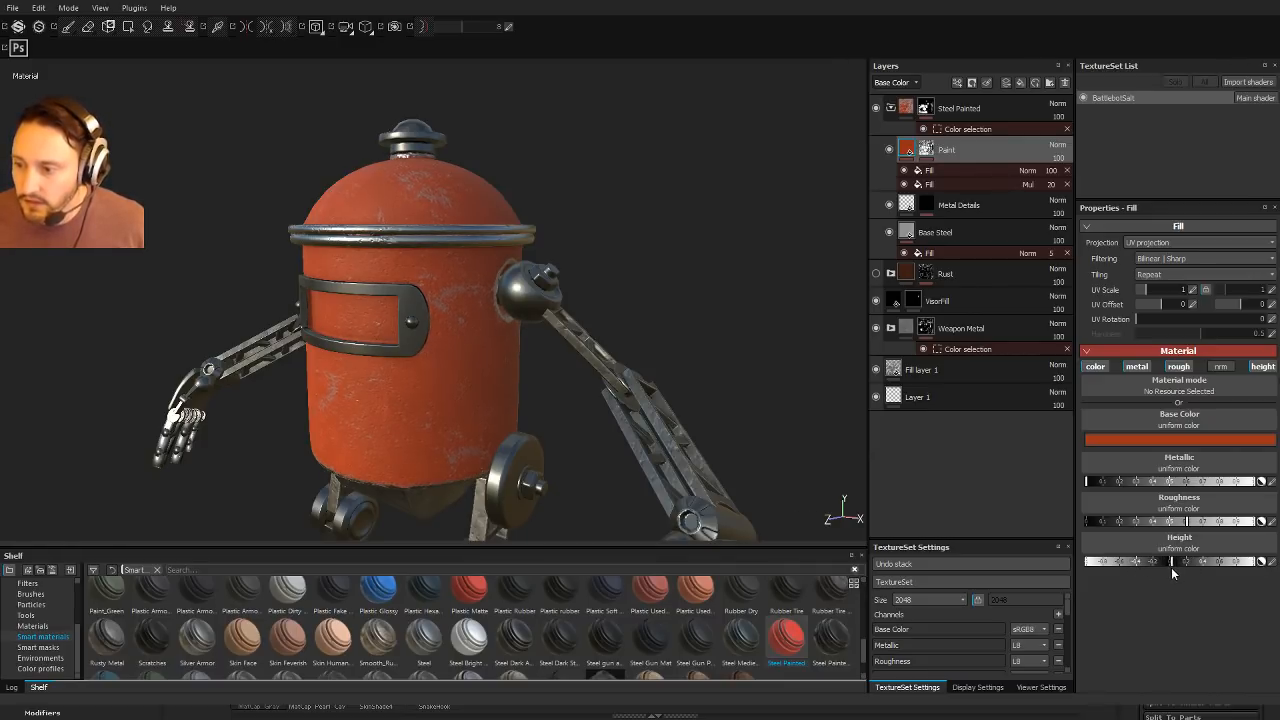
{"action": "left_click_drag", "start_coordinate": [650, 318], "coordinate": [745, 343], "text": "alt"}
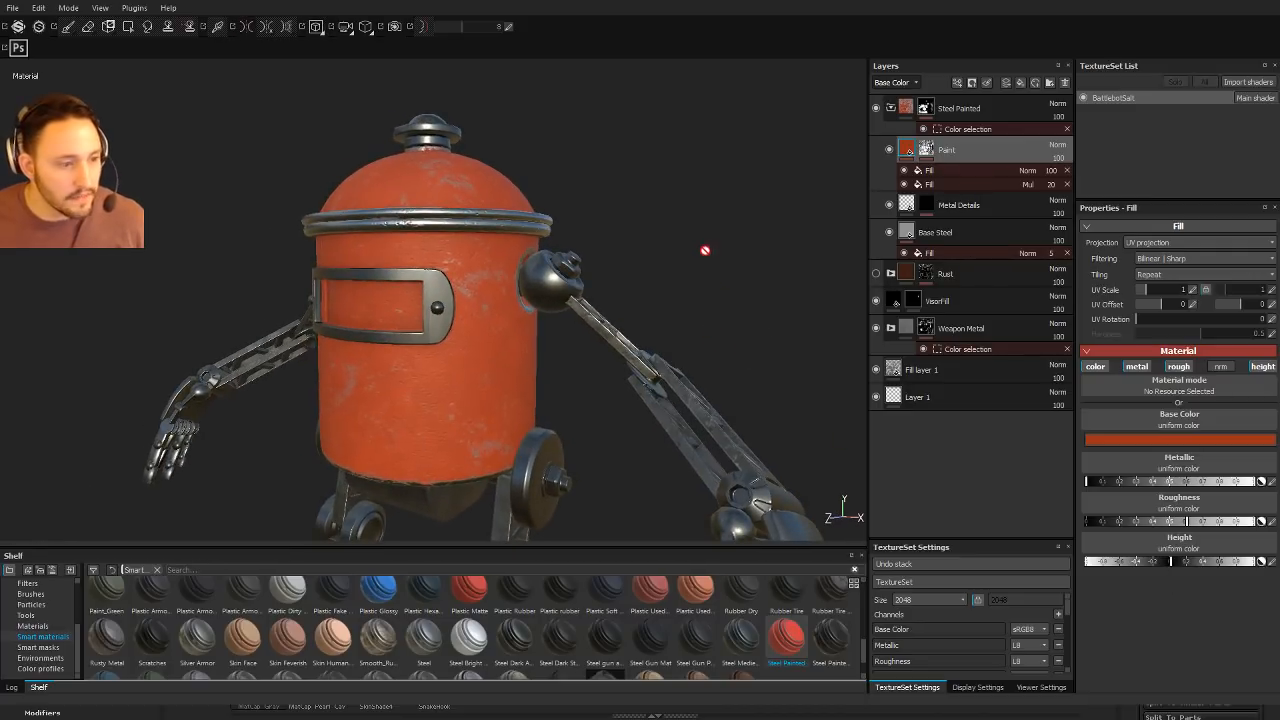
{"action": "mouse_move", "coordinate": [705, 250]}
{"action": "left_mouse_down", "text": "alt"}
{"action": "mouse_move", "coordinate": [706, 291]}
{"action": "mouse_move", "coordinate": [697, 270]}
{"action": "mouse_move", "coordinate": [738, 242]}
{"action": "left_mouse_up", "text": "alt"}
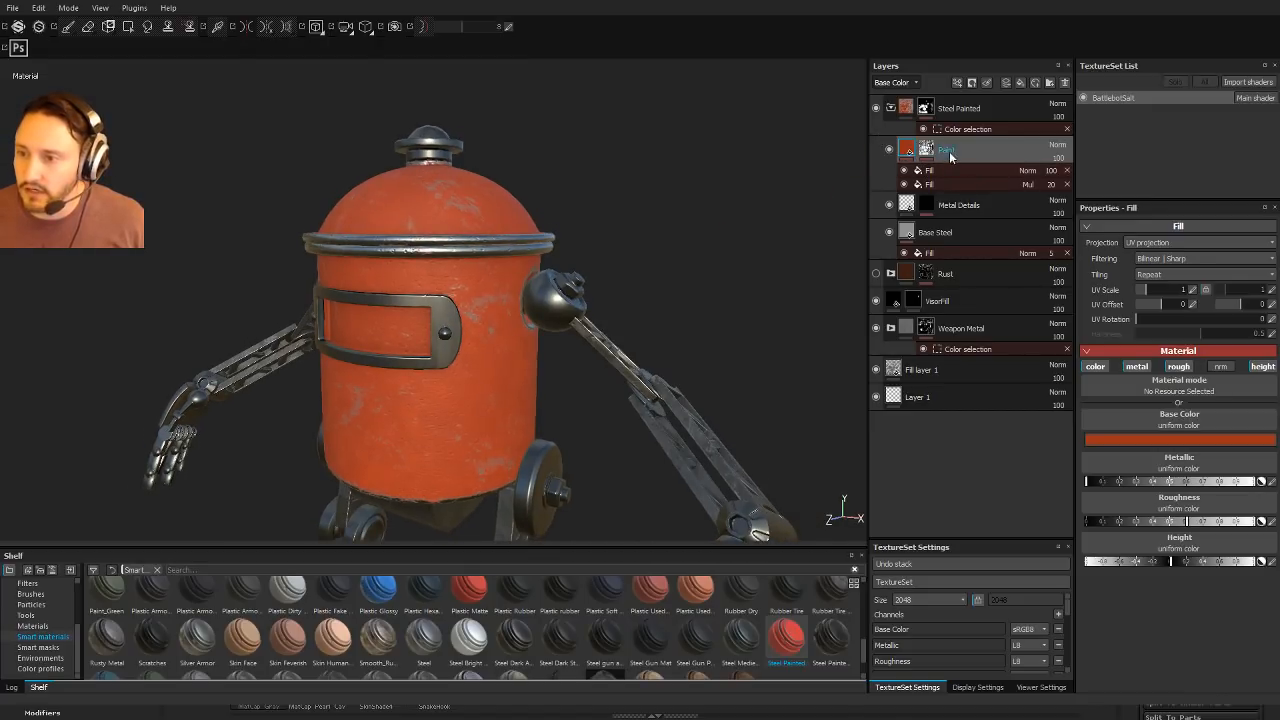
Step: Move the Rust folder above Steel Painted and make it visible, and place the VisorFill layer at the top of the stack
{"action": "left_click_drag", "start_coordinate": [945, 273], "coordinate": [947, 100]}
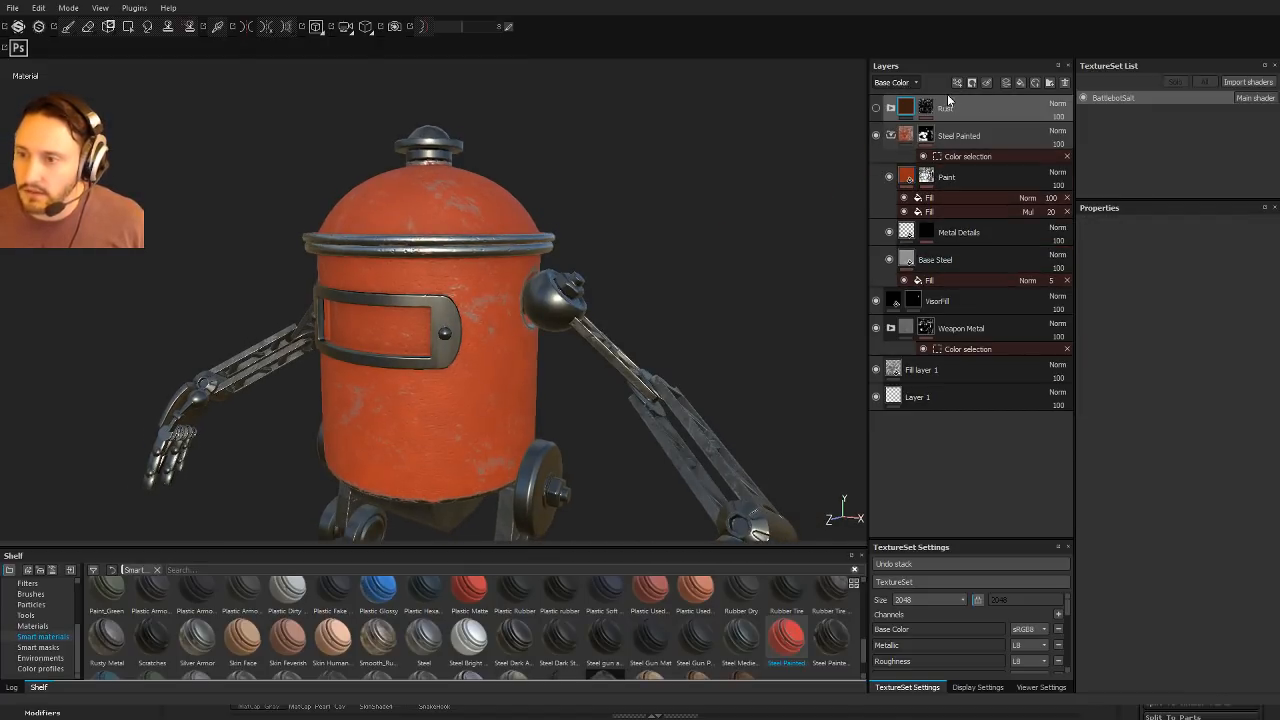
{"action": "mouse_move", "coordinate": [686, 203]}
{"action": "left_mouse_down", "text": "alt"}
{"action": "mouse_move", "coordinate": [486, 126]}
{"action": "mouse_move", "coordinate": [651, 137]}
{"action": "mouse_move", "coordinate": [620, 141]}
{"action": "mouse_move", "coordinate": [723, 194]}
{"action": "mouse_move", "coordinate": [706, 191]}
{"action": "mouse_move", "coordinate": [717, 206]}
{"action": "mouse_move", "coordinate": [850, 232]}
{"action": "left_mouse_up", "text": "alt"}
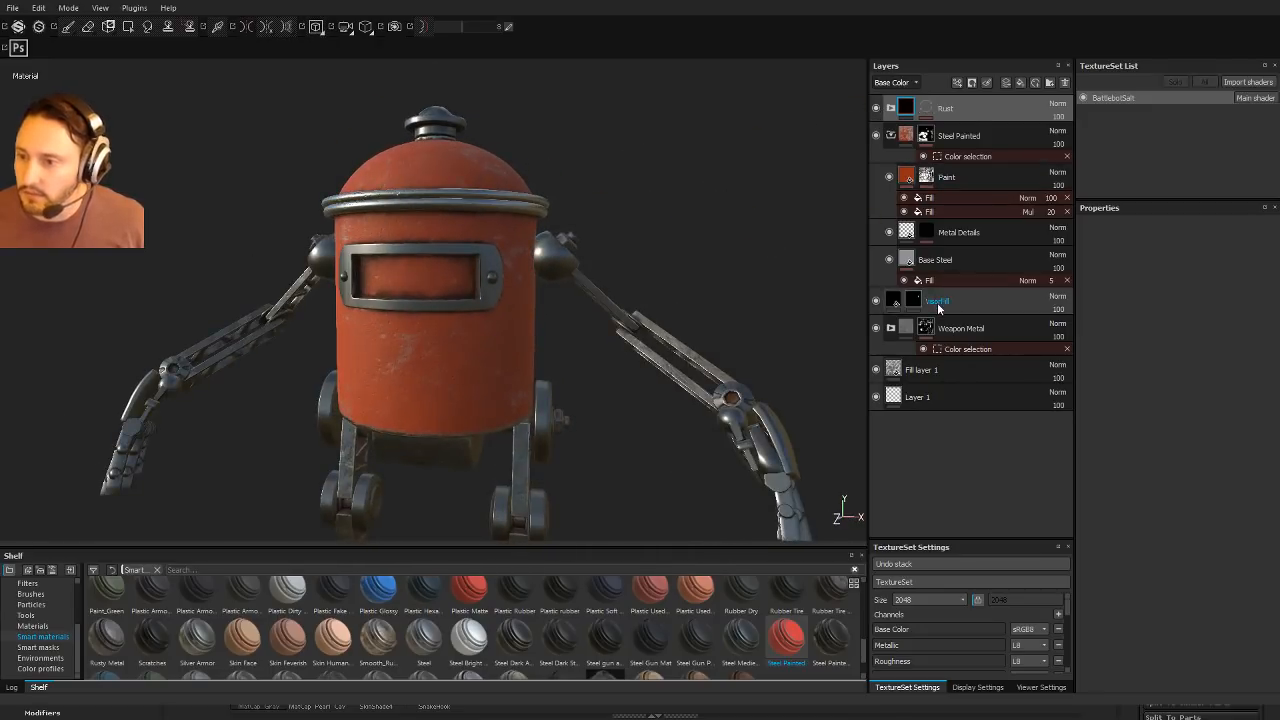
{"action": "left_click", "coordinate": [937, 300]}
{"action": "left_click_drag", "start_coordinate": [884, 88], "coordinate": [884, 95]}
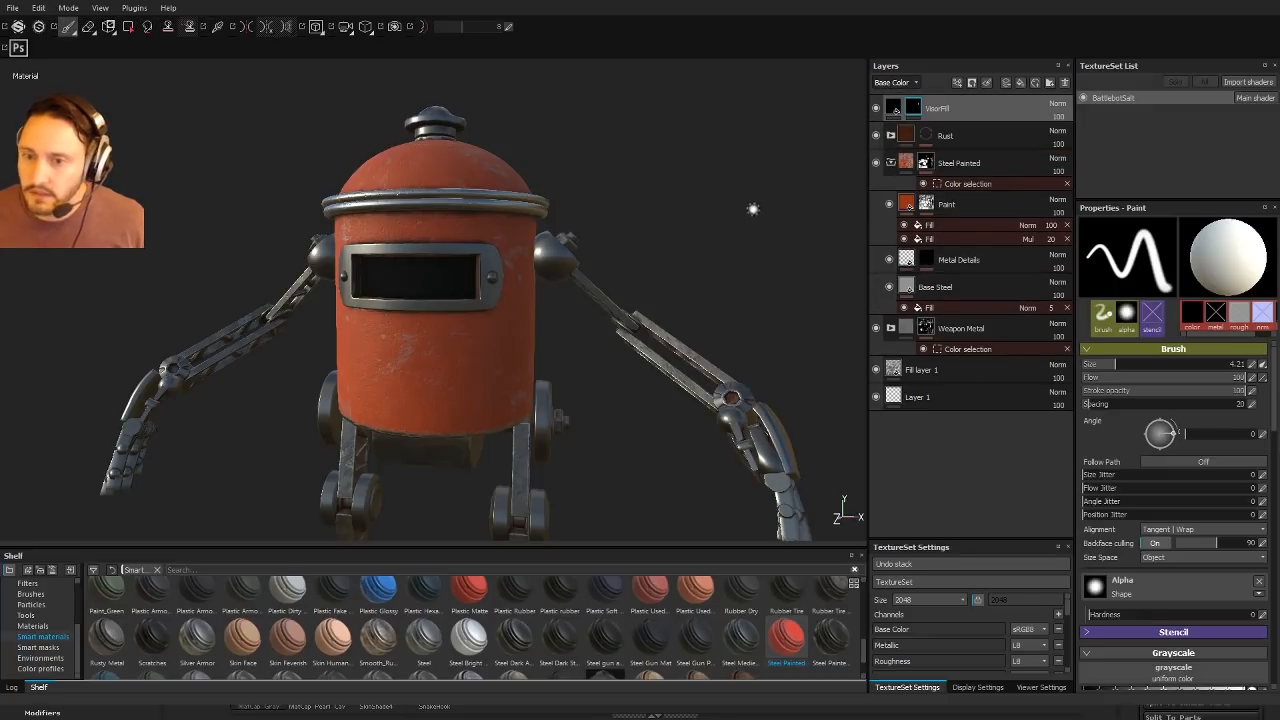
{"action": "mouse_move", "coordinate": [751, 206]}
{"action": "left_mouse_down", "text": "alt"}
{"action": "mouse_move", "coordinate": [694, 203]}
{"action": "mouse_move", "coordinate": [820, 210]}
{"action": "left_mouse_up", "text": "alt"}
Step: Lower the Paint layer's roughness to about 0.4 for a shinier body
{"action": "left_click", "coordinate": [946, 204]}
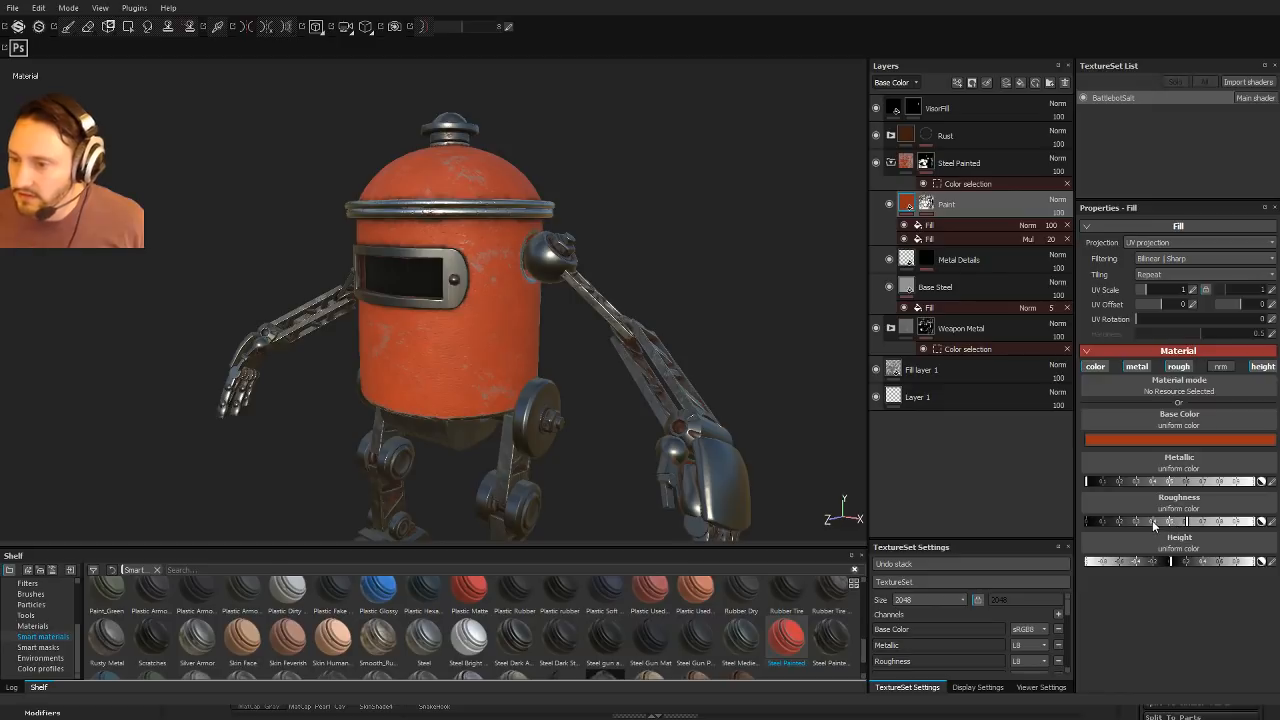
{"action": "left_click", "coordinate": [1152, 520]}
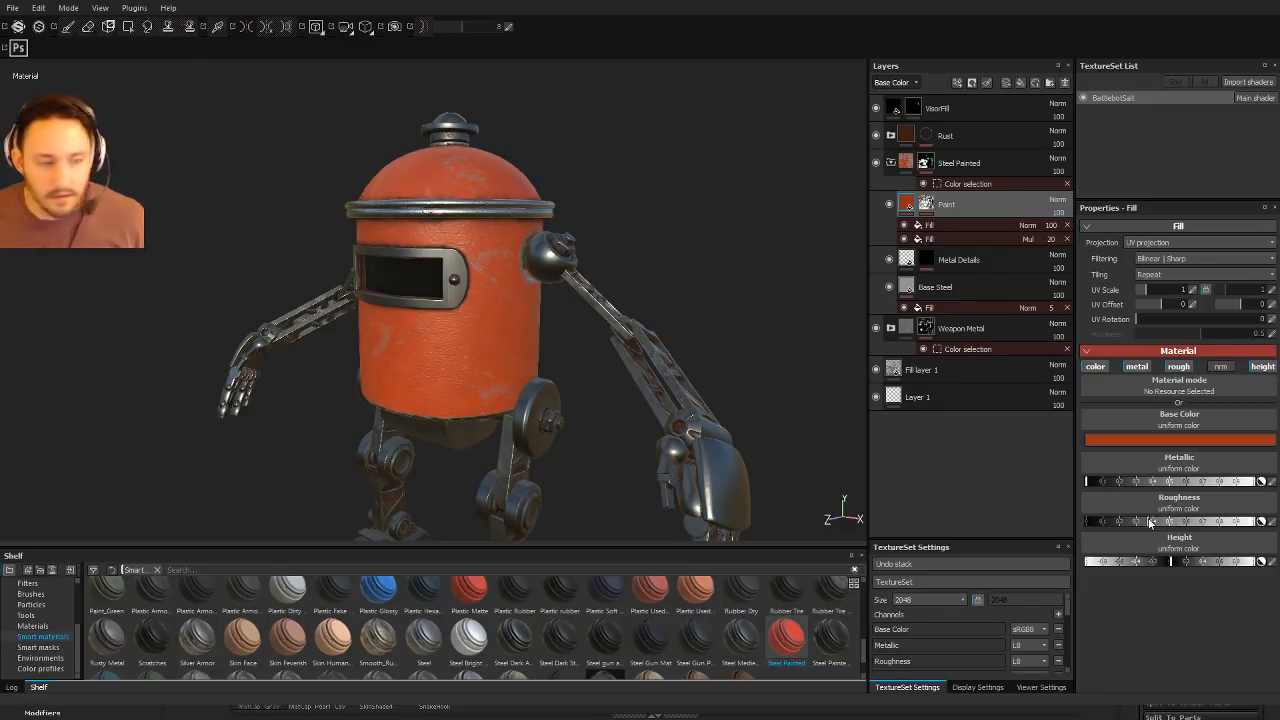
{"action": "left_click_drag", "start_coordinate": [735, 335], "coordinate": [735, 309], "text": "alt"}
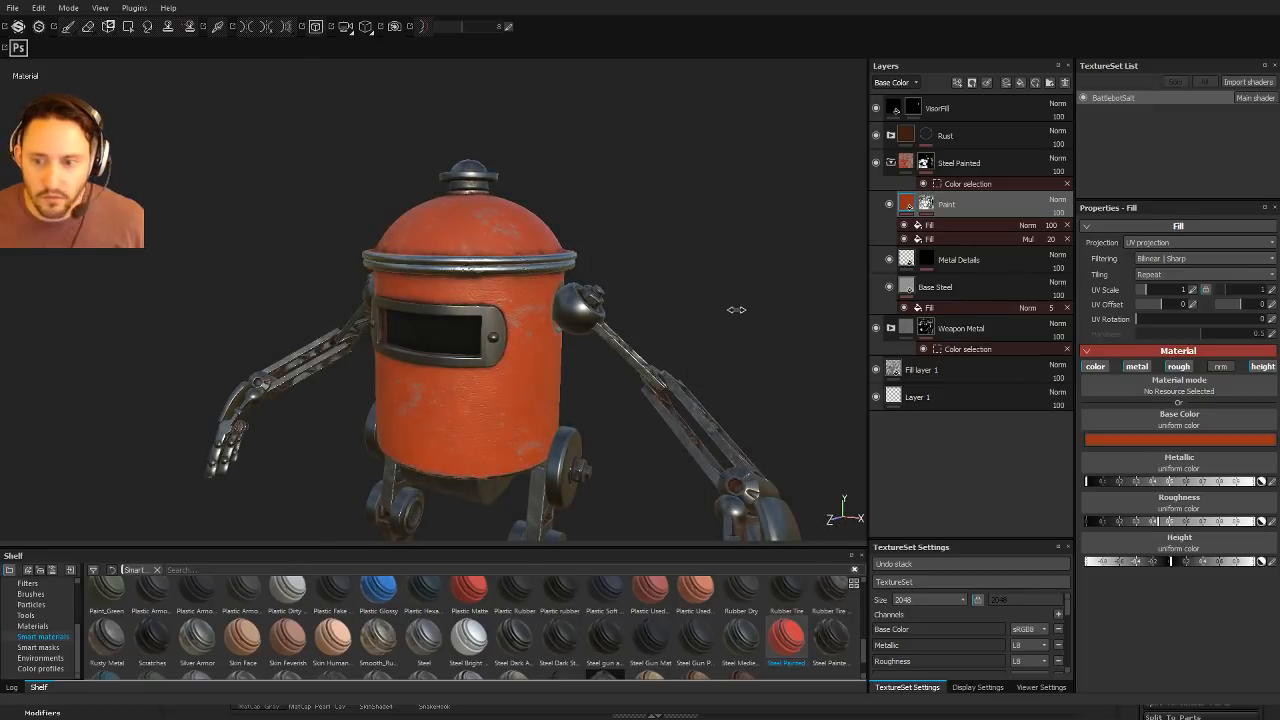
Step: Inspect the two Fill effects on the Paint layer and what they contribute to the paint
{"action": "left_click", "coordinate": [931, 239]}
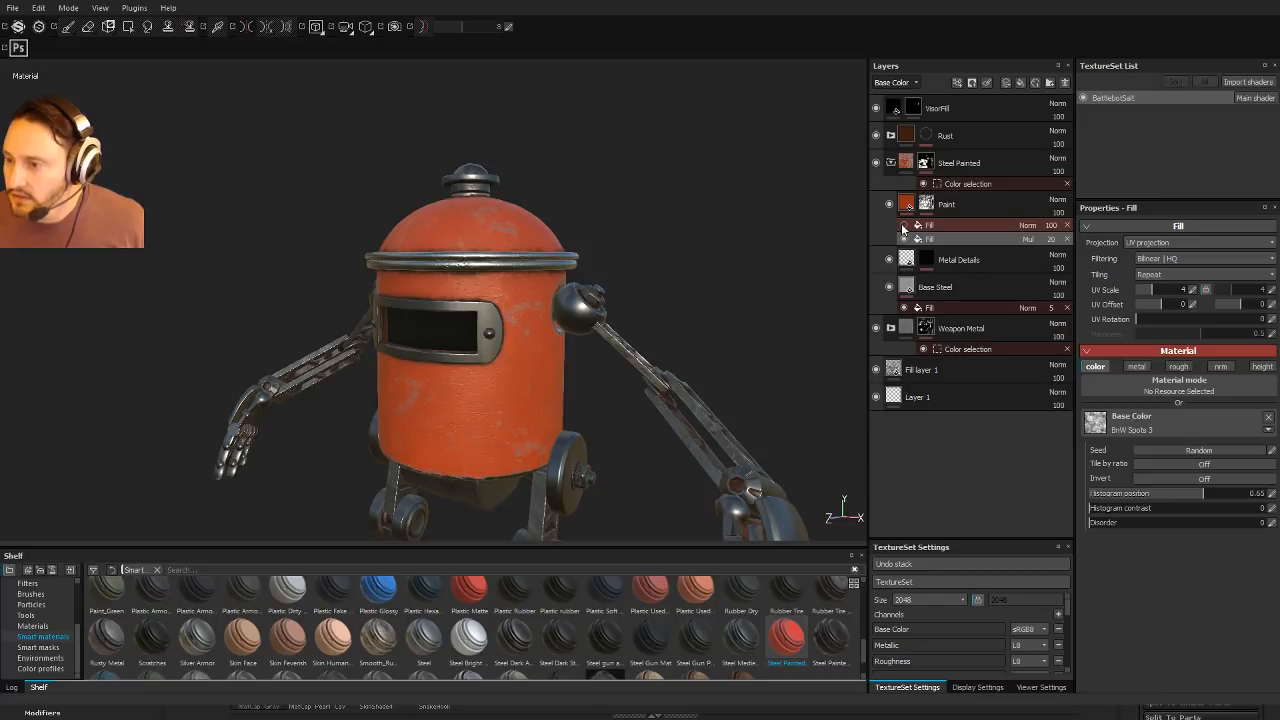
{"action": "left_click", "coordinate": [943, 226]}
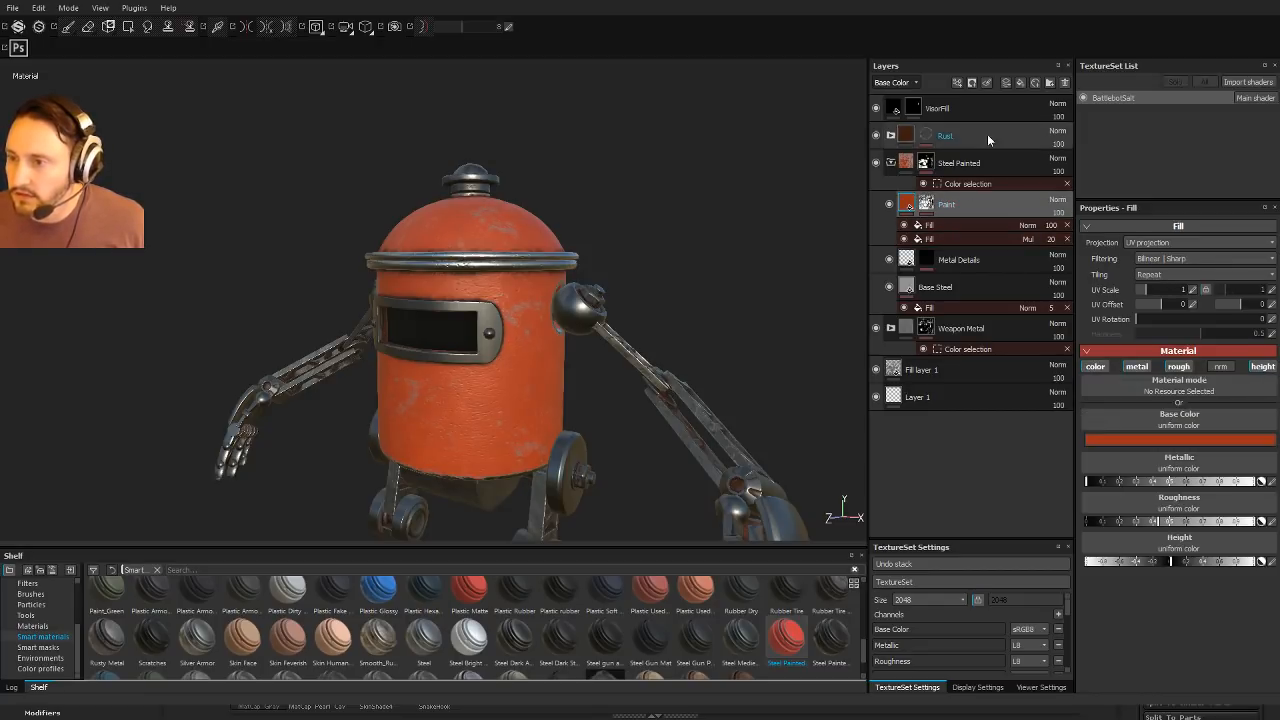
Step: Add a fill layer above Paint inside the Steel Painted folder and name it SplotchyRed
{"action": "left_click", "coordinate": [1020, 83]}
{"action": "double_click", "coordinate": [937, 205]}
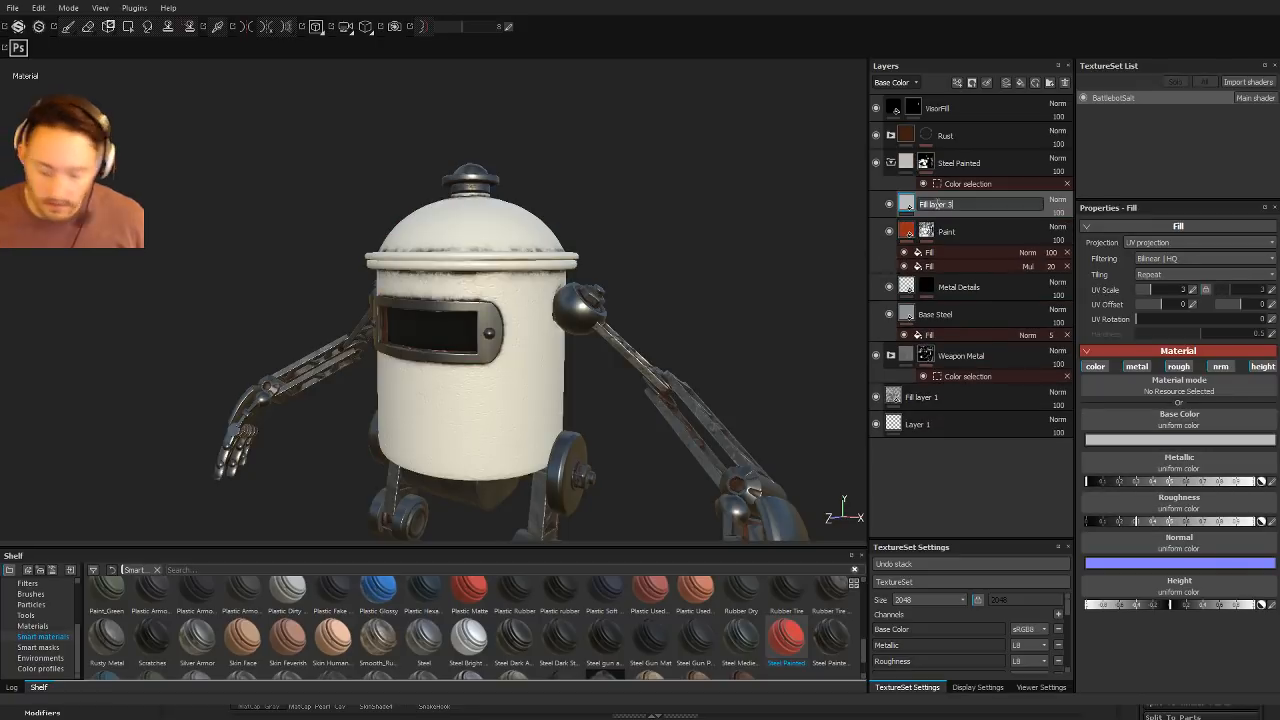
{"action": "type", "text": "Splo"}
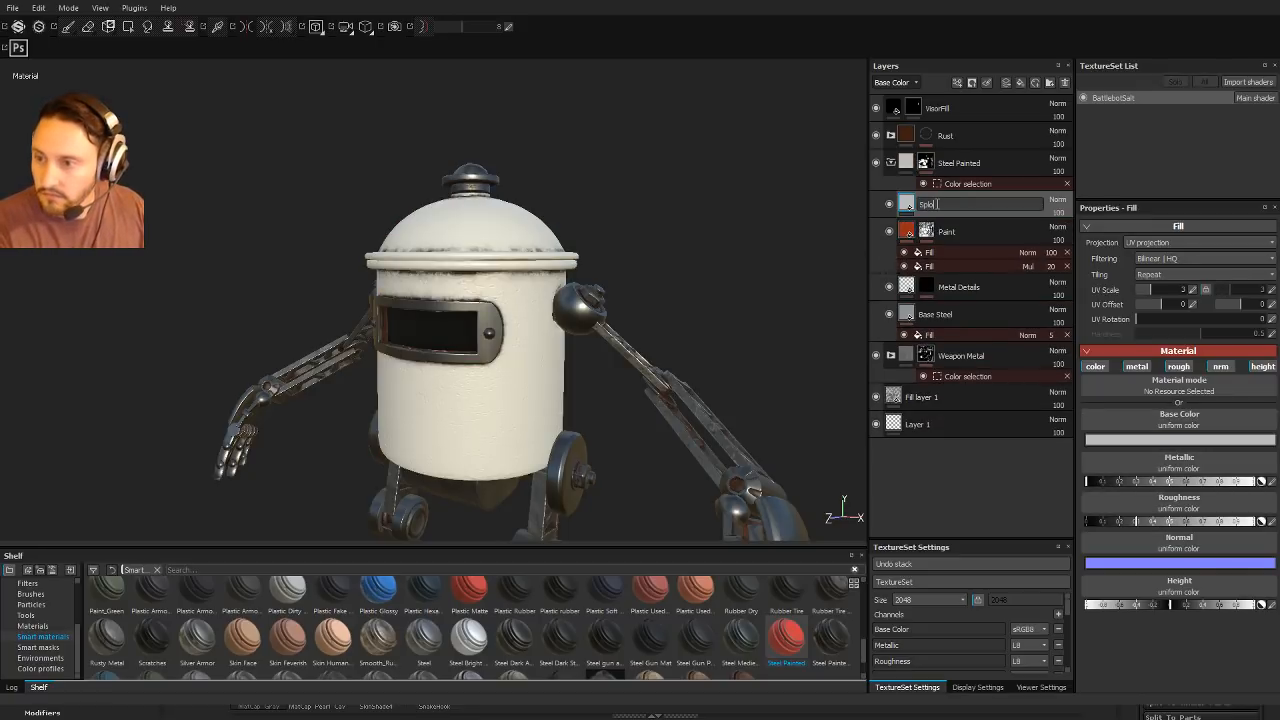
{"action": "type", "text": "tchyRed"}
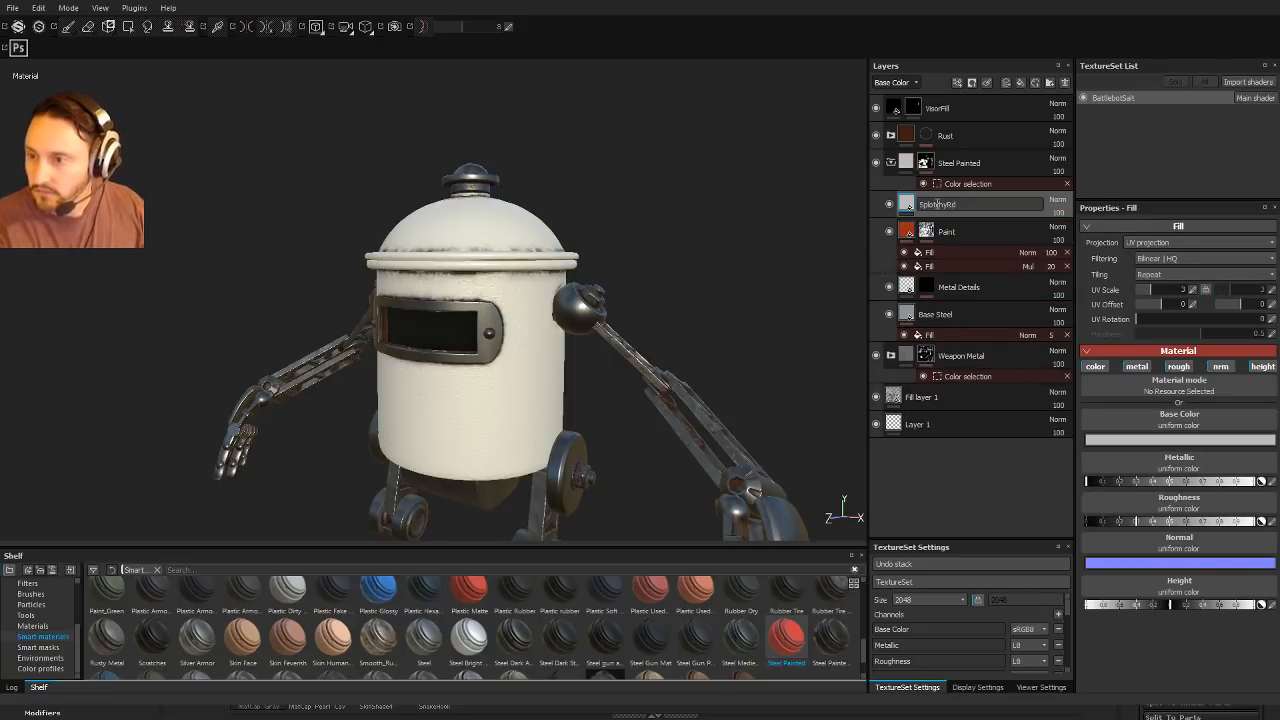
{"action": "key", "text": "BackSpace"}
{"action": "type", "text": "ed"}
{"action": "key", "text": "Return"}
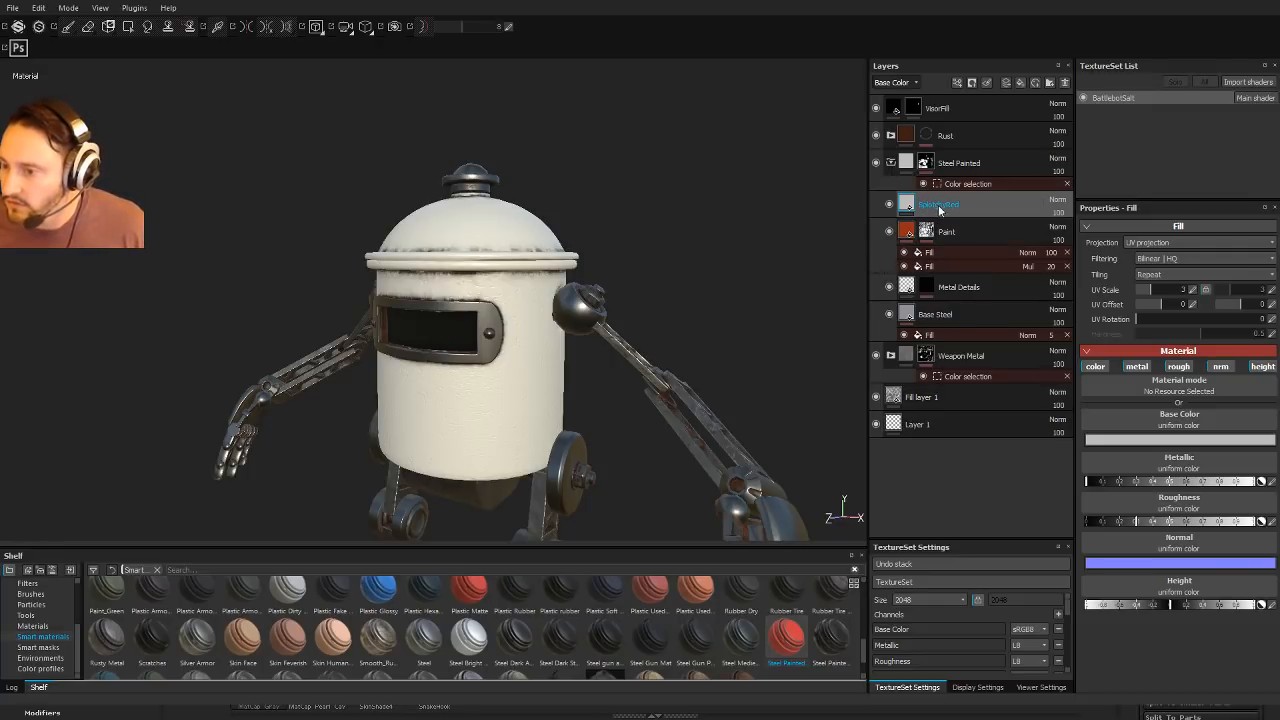
Step: Add a Fill effect to the SplotchyRed layer and use the BnW Spots 2 procedural as its base color
{"action": "left_click", "coordinate": [993, 535]}
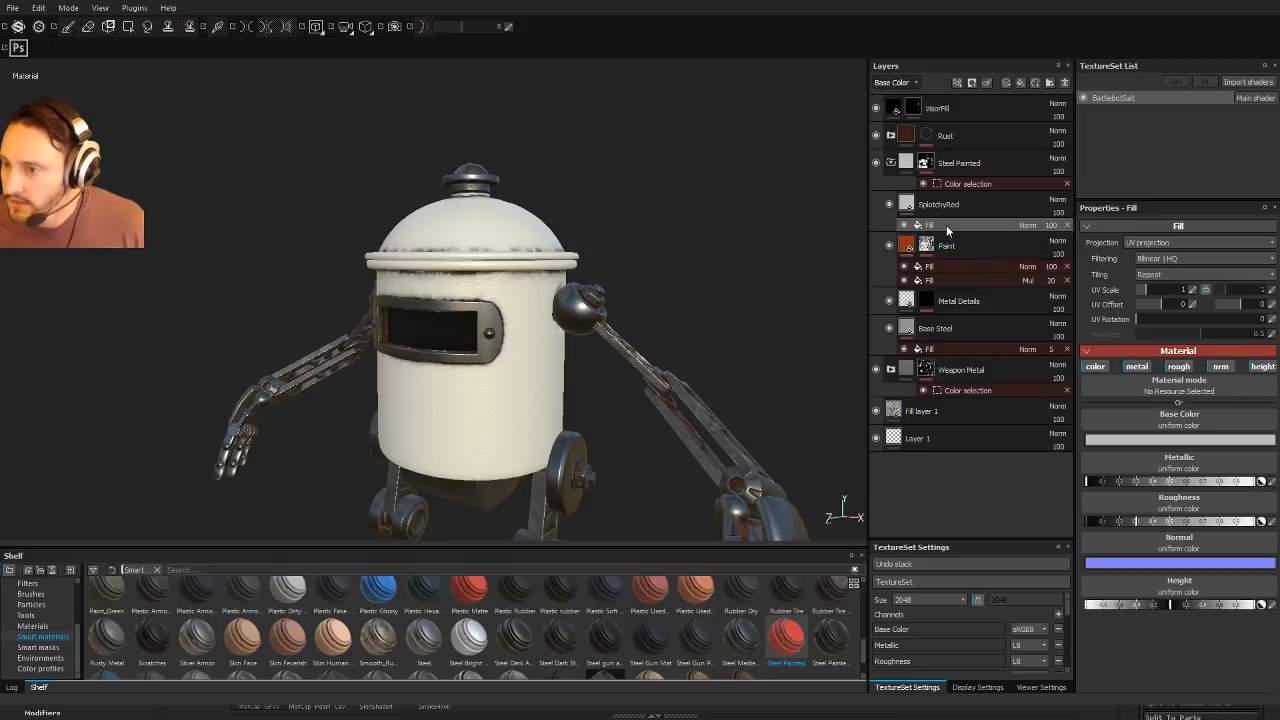
{"action": "scroll", "coordinate": [52, 615], "scroll_direction": "up", "scroll_amount": 3}
{"action": "left_click", "coordinate": [44, 626]}
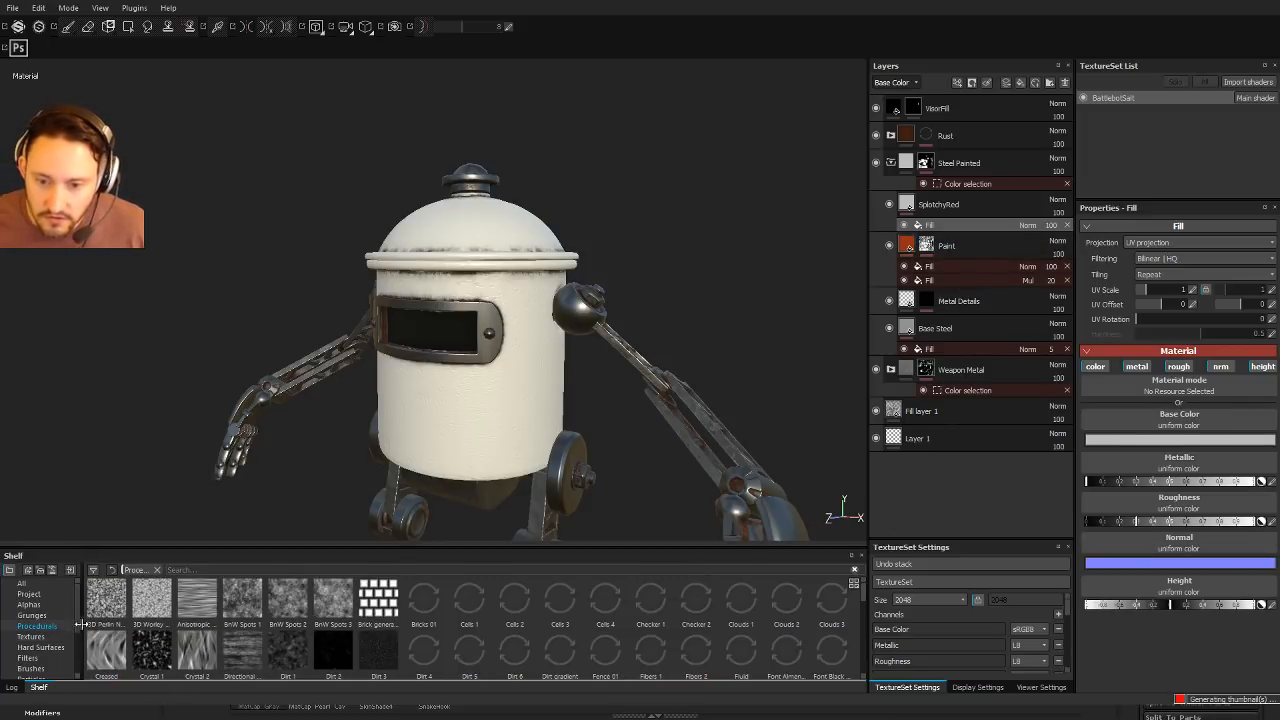
{"action": "left_click_drag", "start_coordinate": [290, 600], "coordinate": [1170, 412]}
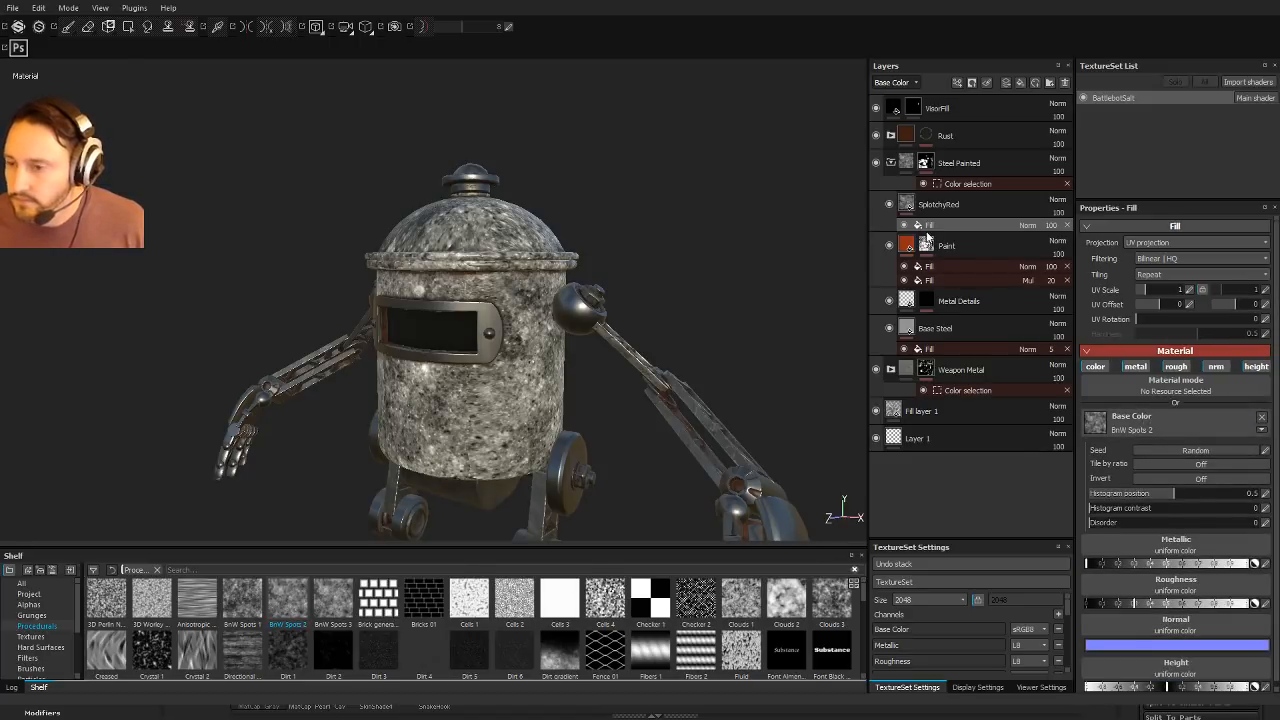
Step: Set the SplotchyRed Fill effect's UV scale to 1.54 and its projection to tri-planar
{"action": "left_click_drag", "start_coordinate": [1143, 290], "coordinate": [1148, 292]}
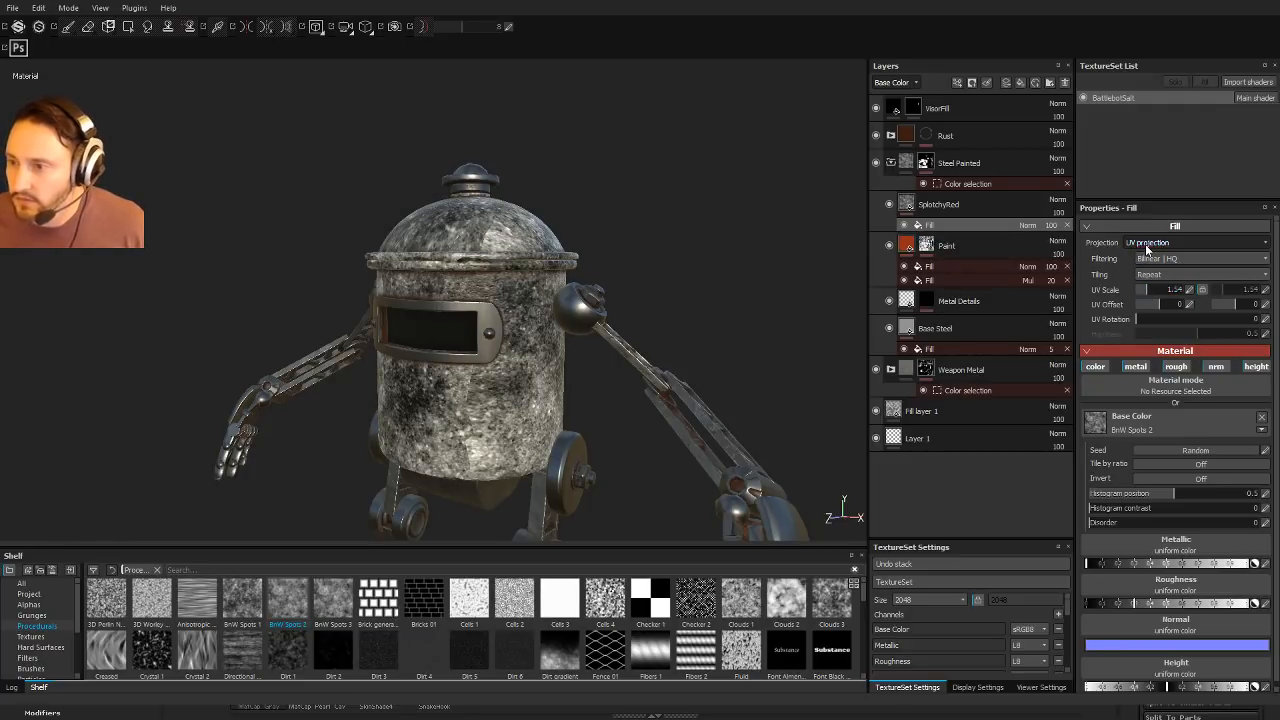
{"action": "left_click", "coordinate": [1148, 265]}
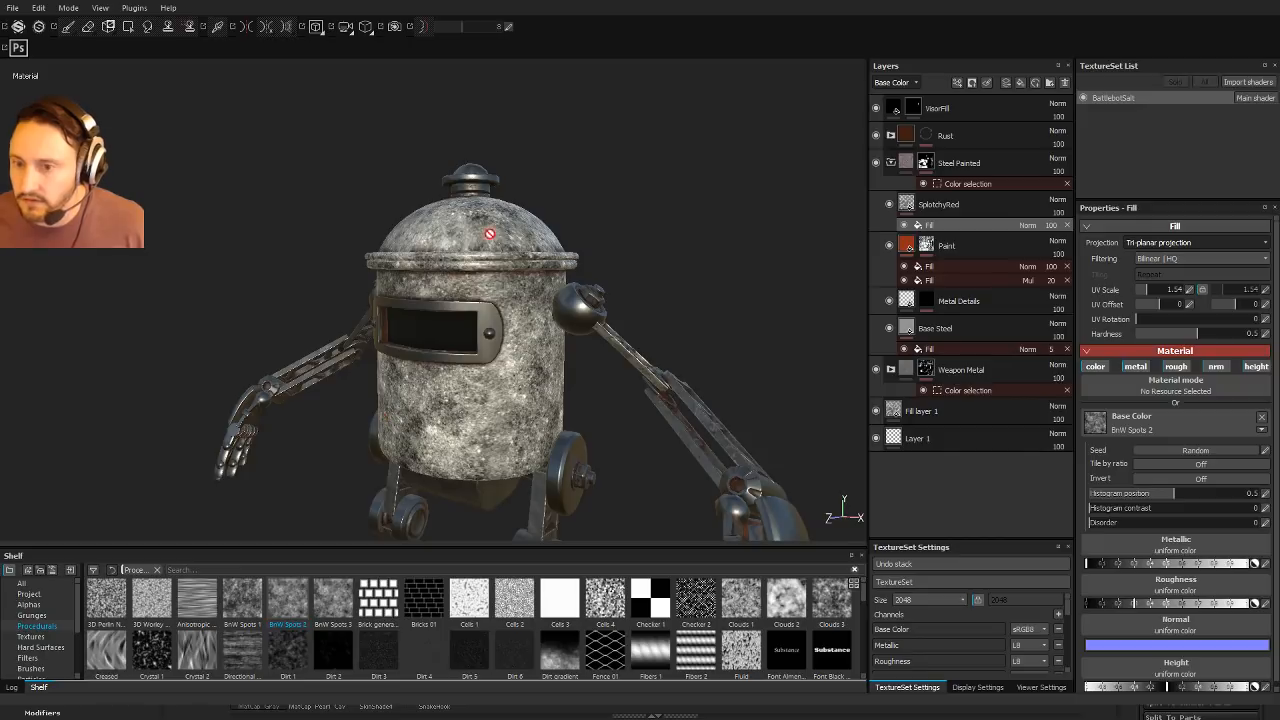
Step: Switch the SplotchyRed Fill effect back to UV projection and check the spots for seams and stretching on the body
{"action": "left_click", "coordinate": [1146, 250]}
{"action": "left_click", "coordinate": [1151, 249]}
{"action": "left_click_drag", "start_coordinate": [594, 334], "coordinate": [572, 390], "text": "alt"}
{"action": "left_click_drag", "start_coordinate": [494, 290], "coordinate": [503, 197], "text": "alt"}
{"action": "middle_click_drag", "start_coordinate": [591, 448], "coordinate": [590, 251], "text": "alt"}
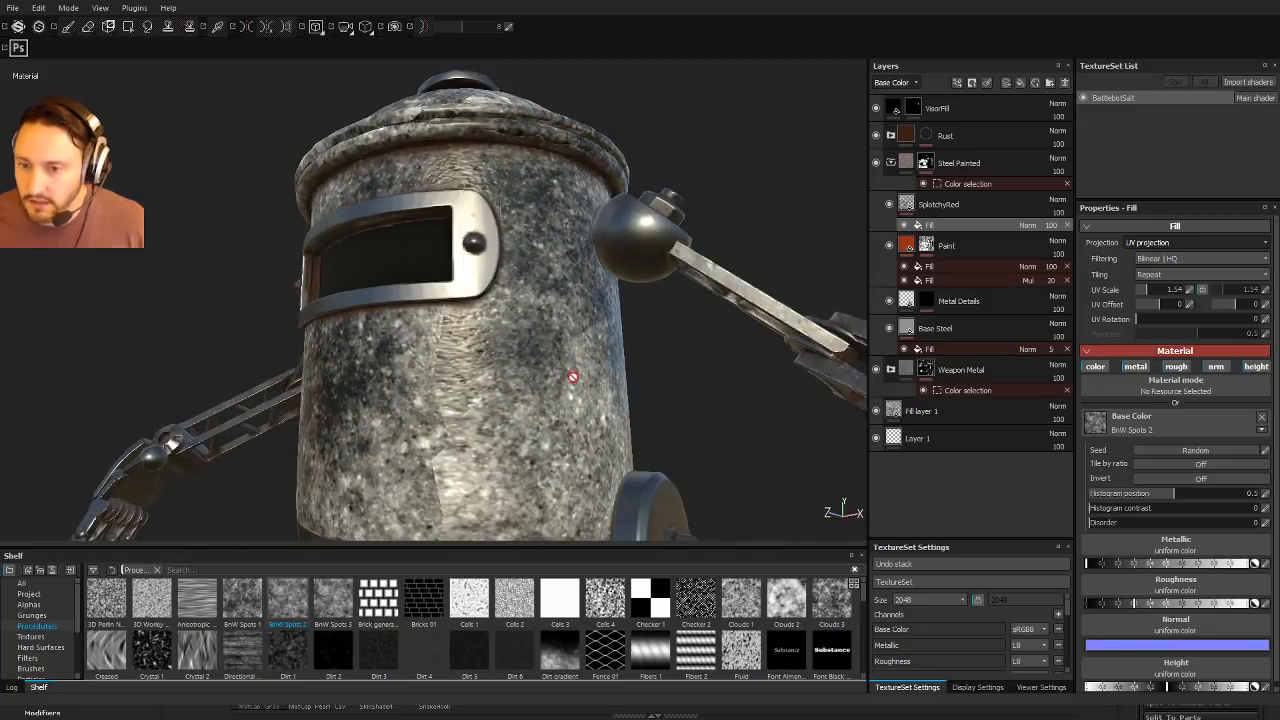
{"action": "right_click_drag", "start_coordinate": [672, 387], "coordinate": [593, 329], "text": "alt"}
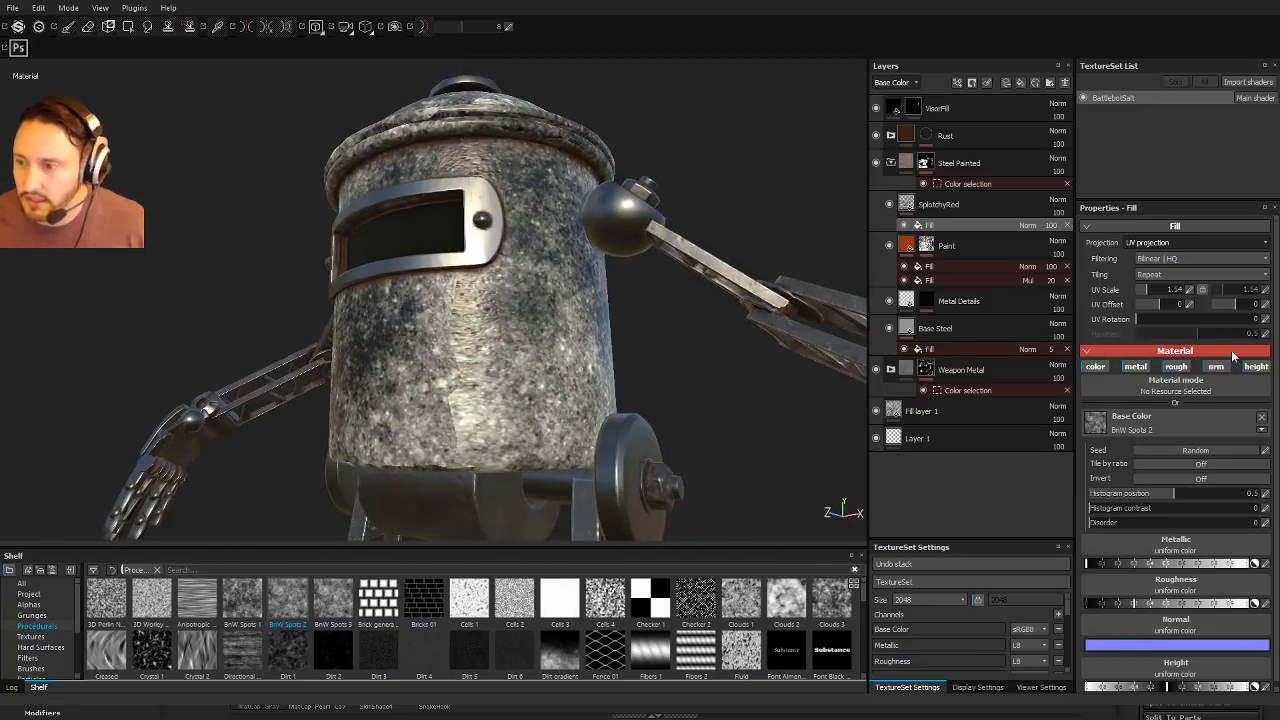
Step: Set the SplotchyRed Fill effect to tri-planar projection again and check the spots around the body
{"action": "left_click", "coordinate": [1146, 267]}
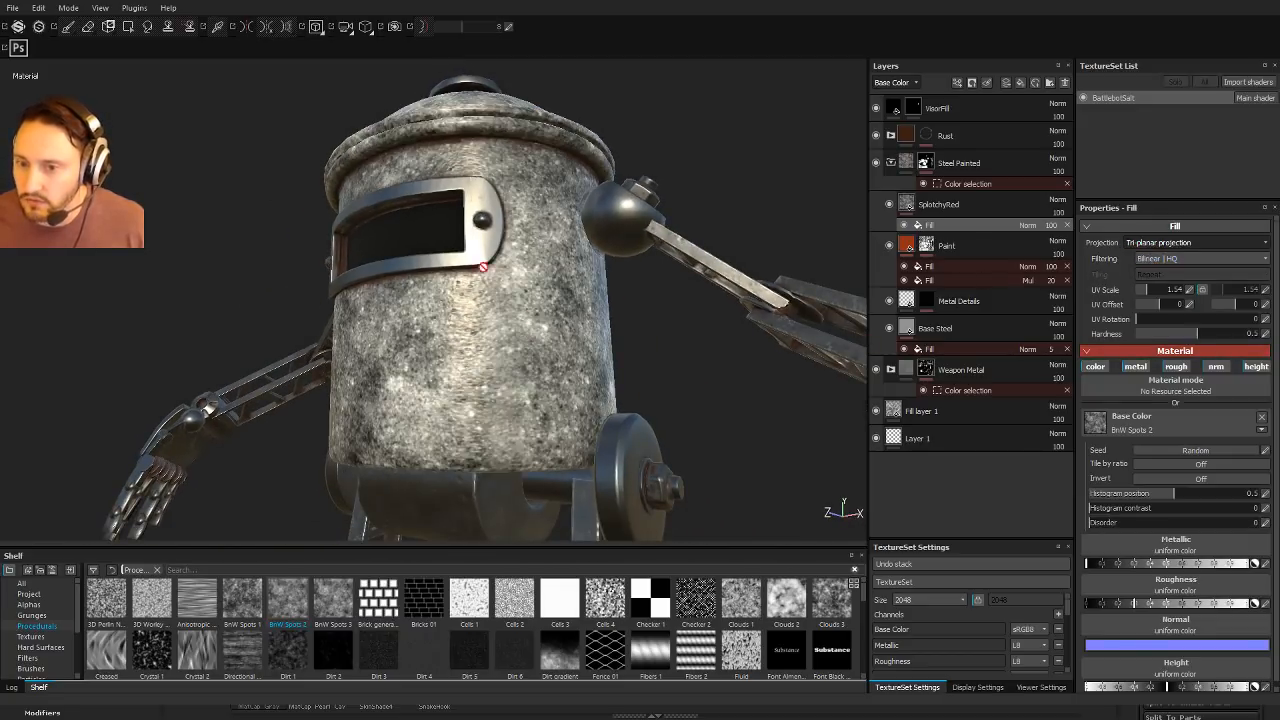
{"action": "right_click_drag", "start_coordinate": [645, 370], "coordinate": [552, 315], "text": "alt"}
{"action": "left_click_drag", "start_coordinate": [552, 315], "coordinate": [424, 271], "text": "alt"}
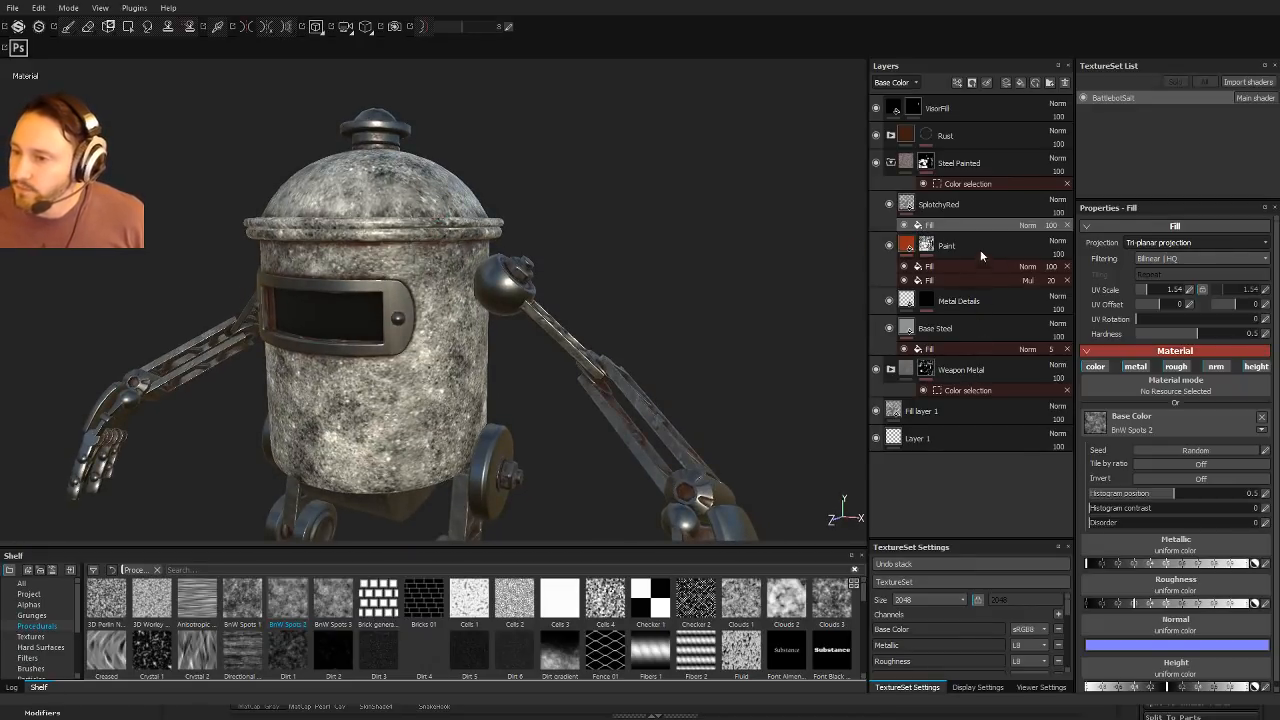
Step: Add a Gradient filter to the SplotchyRed layer above its Fill effect
{"action": "left_click", "coordinate": [942, 213]}
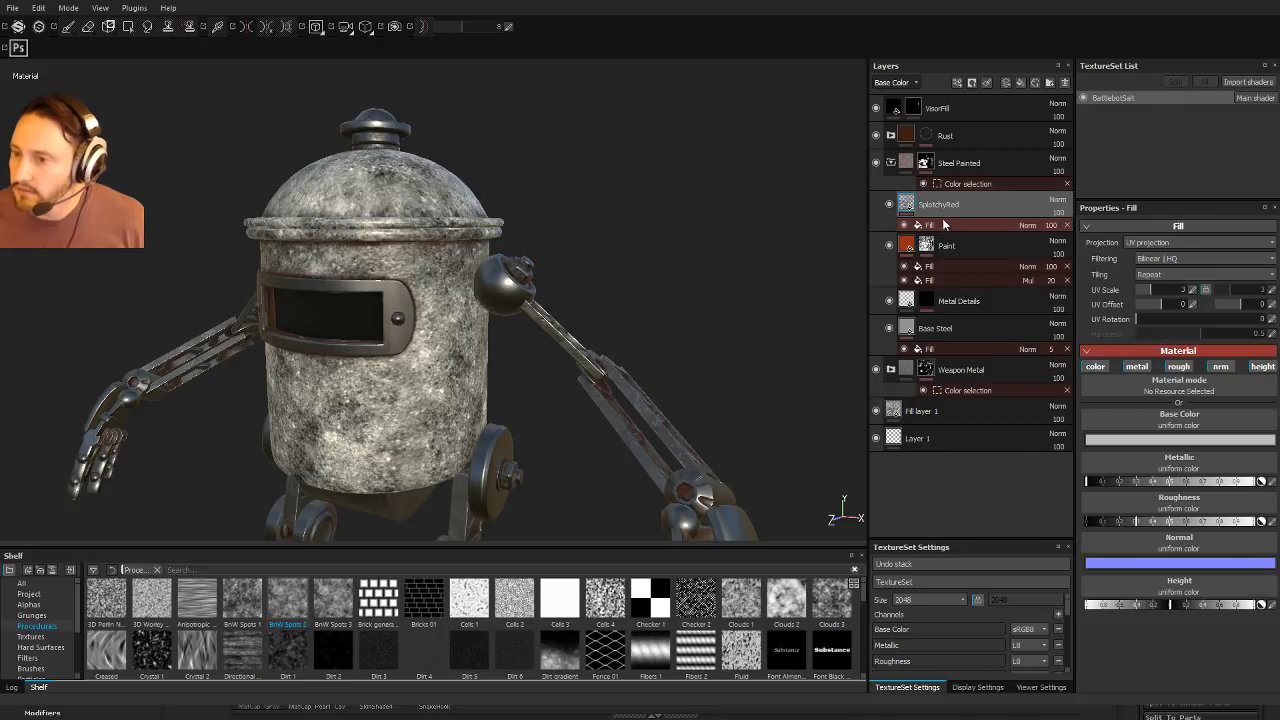
{"action": "left_click", "coordinate": [942, 223]}
{"action": "left_click", "coordinate": [934, 207]}
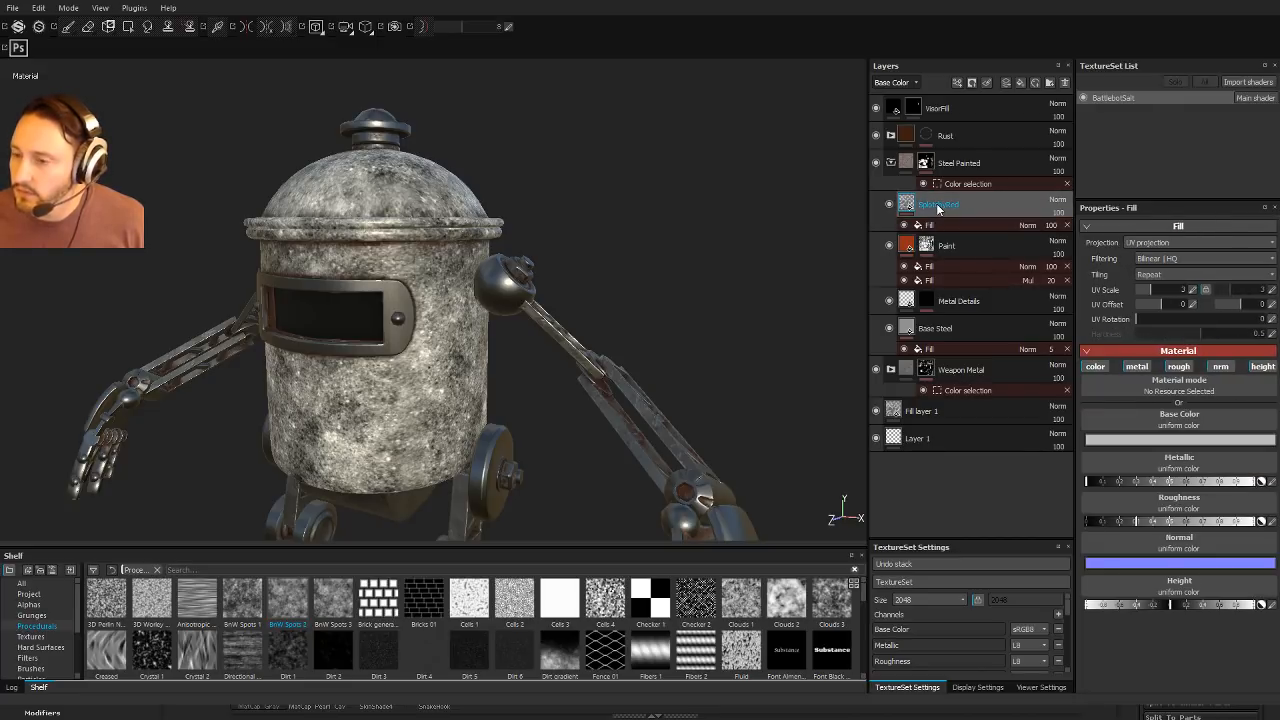
{"action": "left_click", "coordinate": [996, 557]}
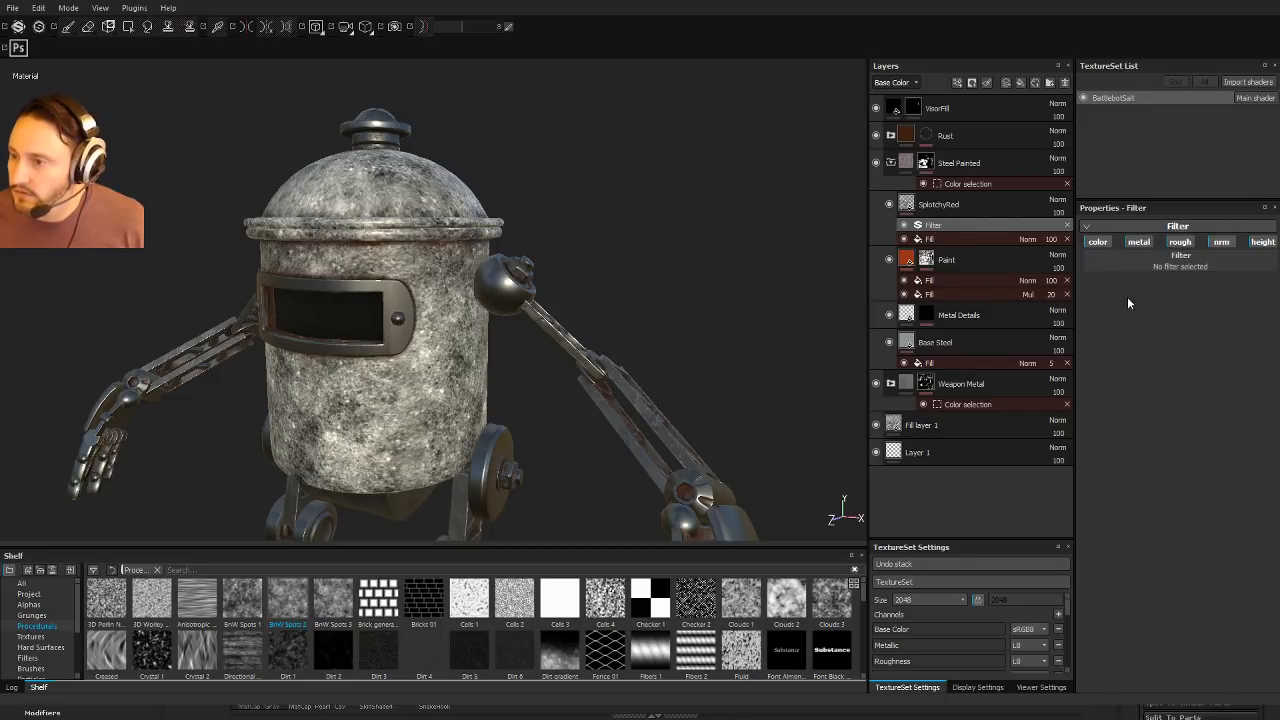
{"action": "left_click", "coordinate": [1147, 337]}
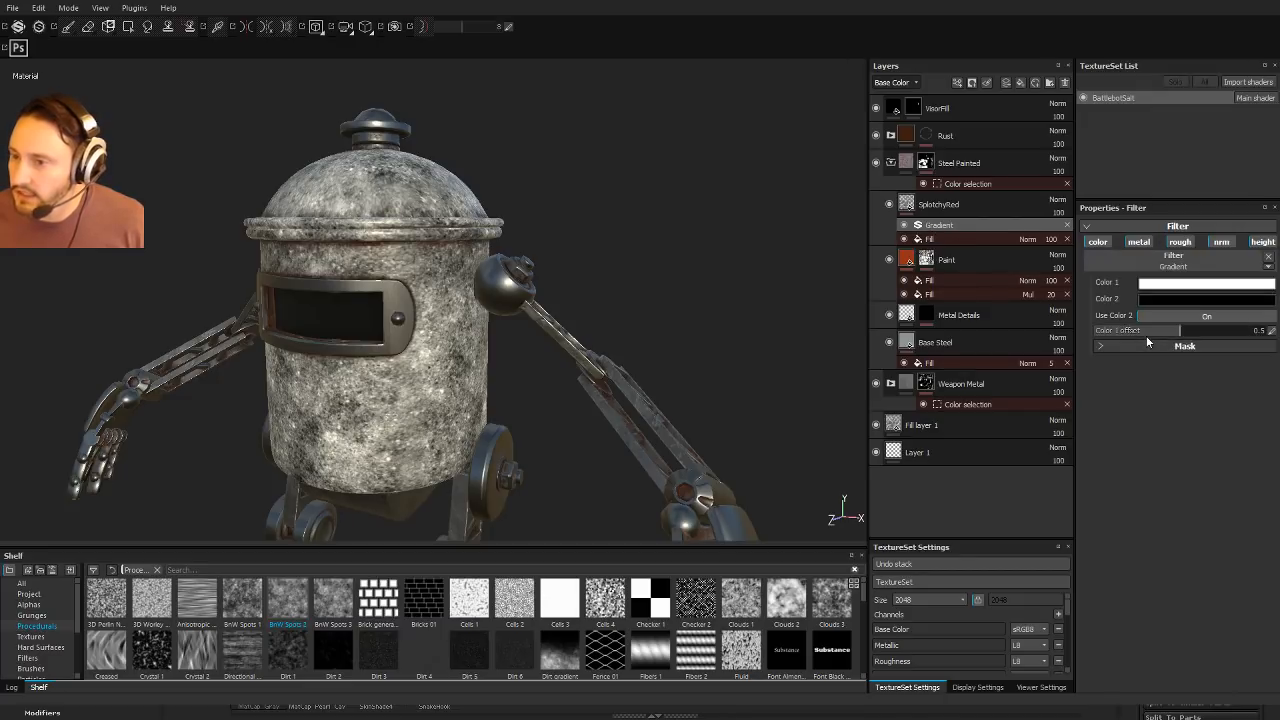
Step: Limit both the SplotchyRed Fill effect and its Gradient filter to the color channel
{"action": "left_click", "coordinate": [936, 240]}
{"action": "left_click", "coordinate": [949, 223]}
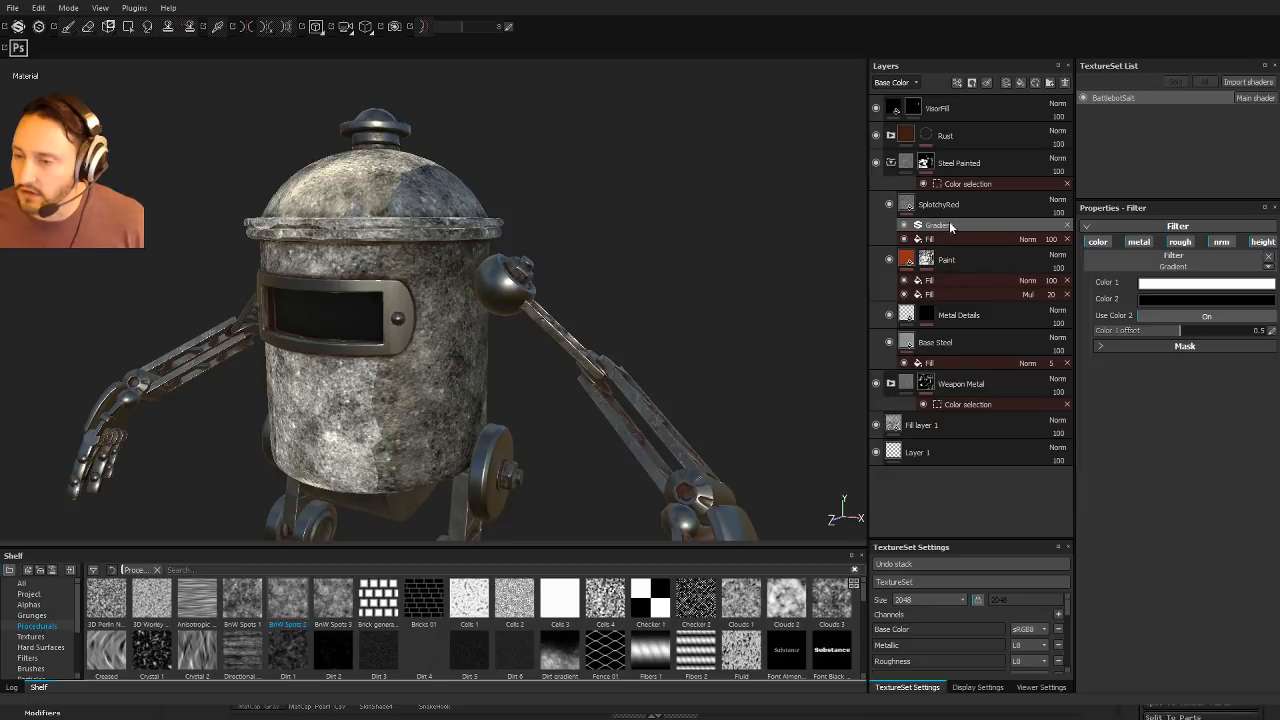
{"action": "left_click", "coordinate": [950, 241]}
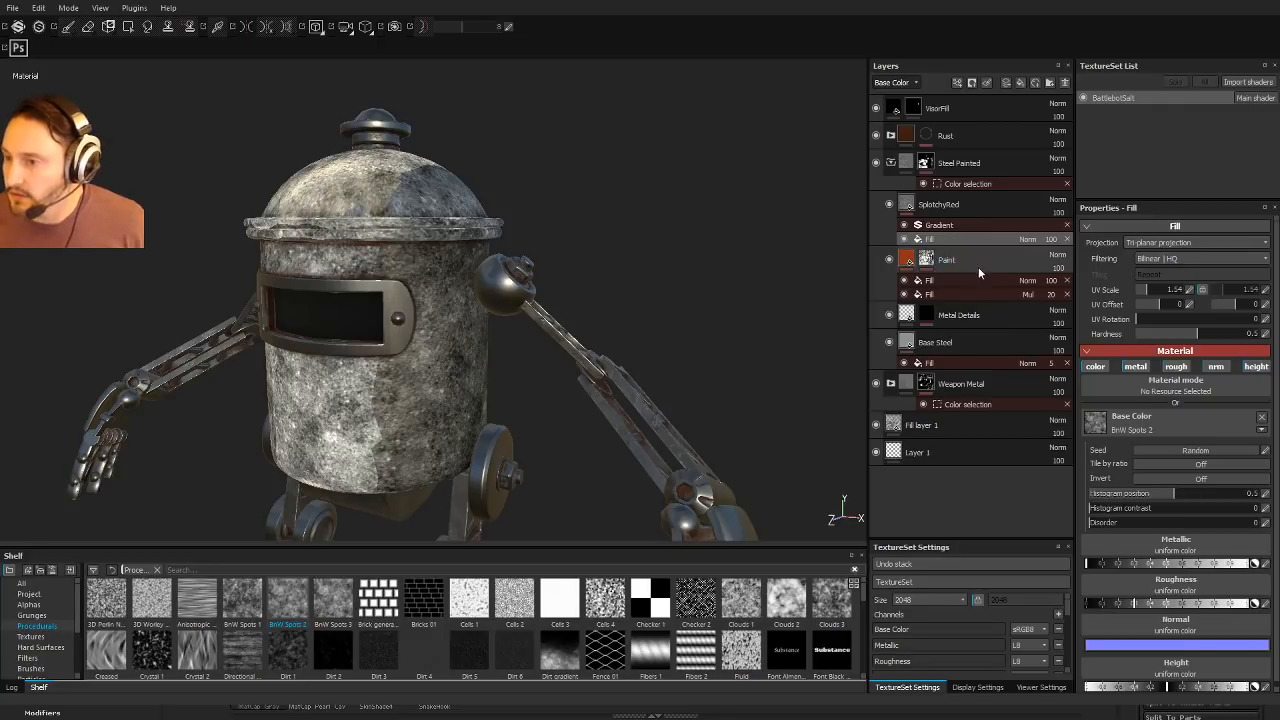
{"action": "left_click", "coordinate": [1138, 367]}
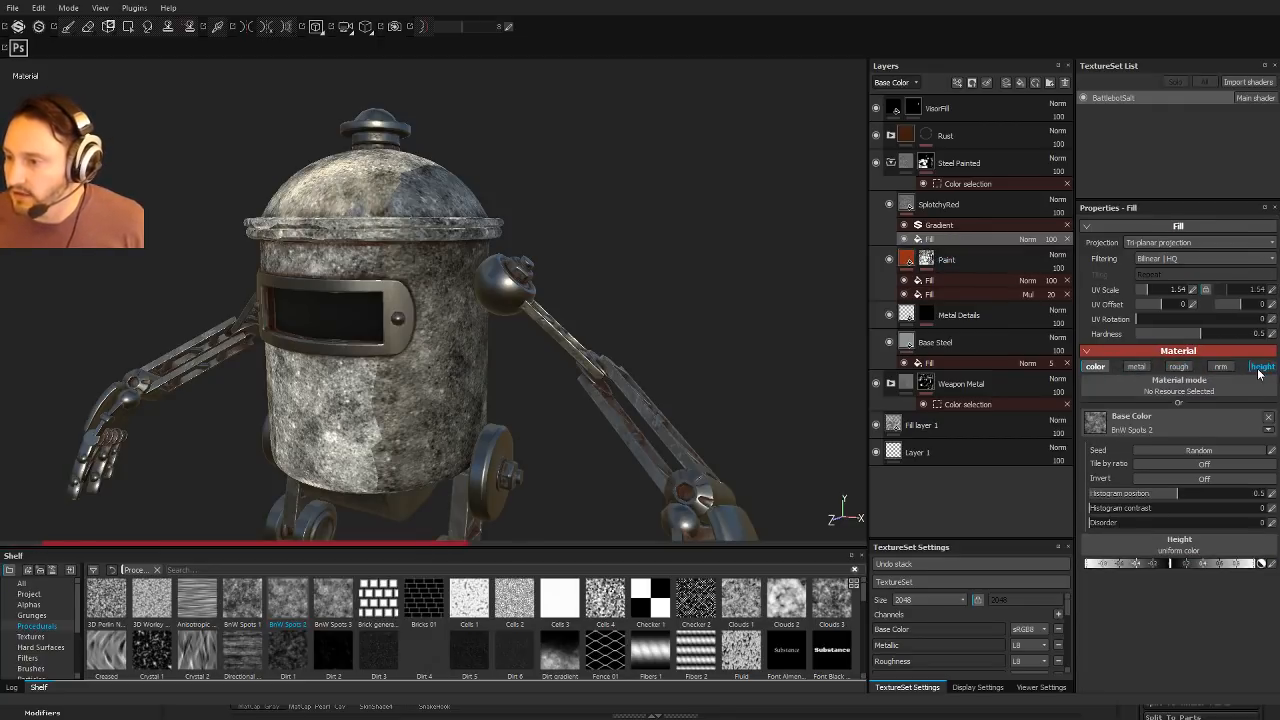
{"action": "left_click", "coordinate": [950, 226]}
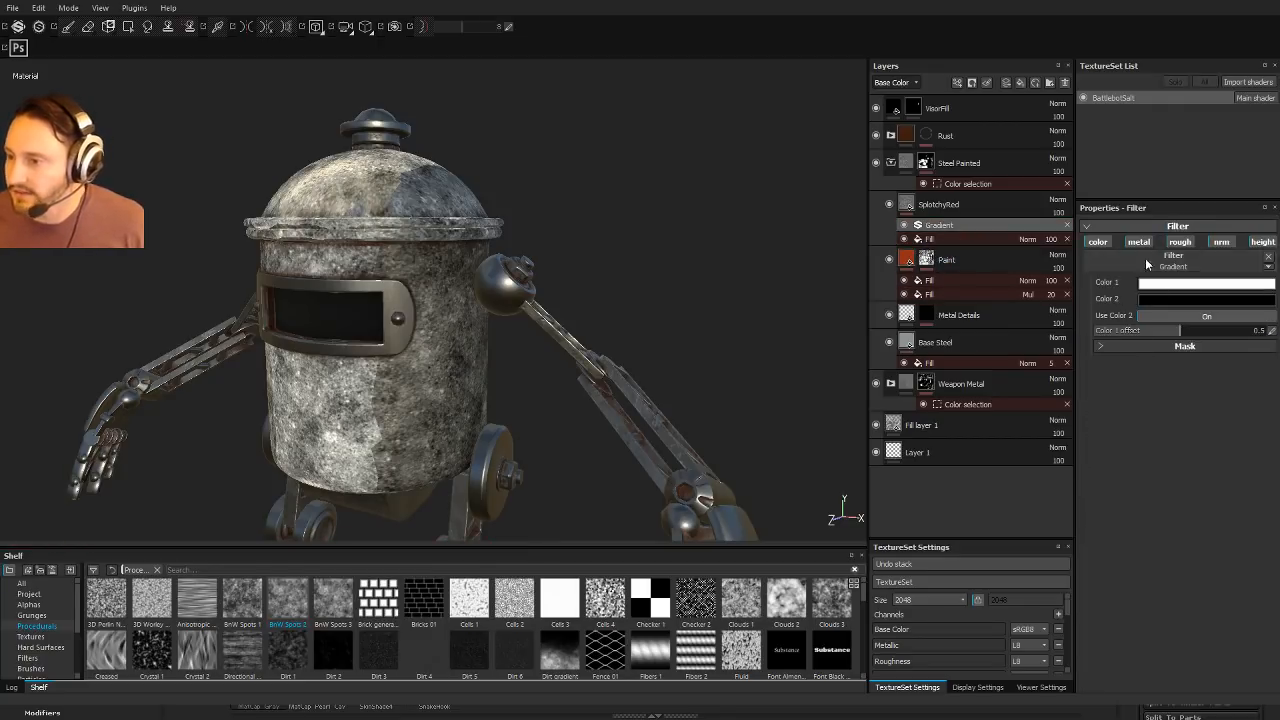
{"action": "left_click", "coordinate": [1221, 242]}
{"action": "left_click", "coordinate": [1262, 242]}
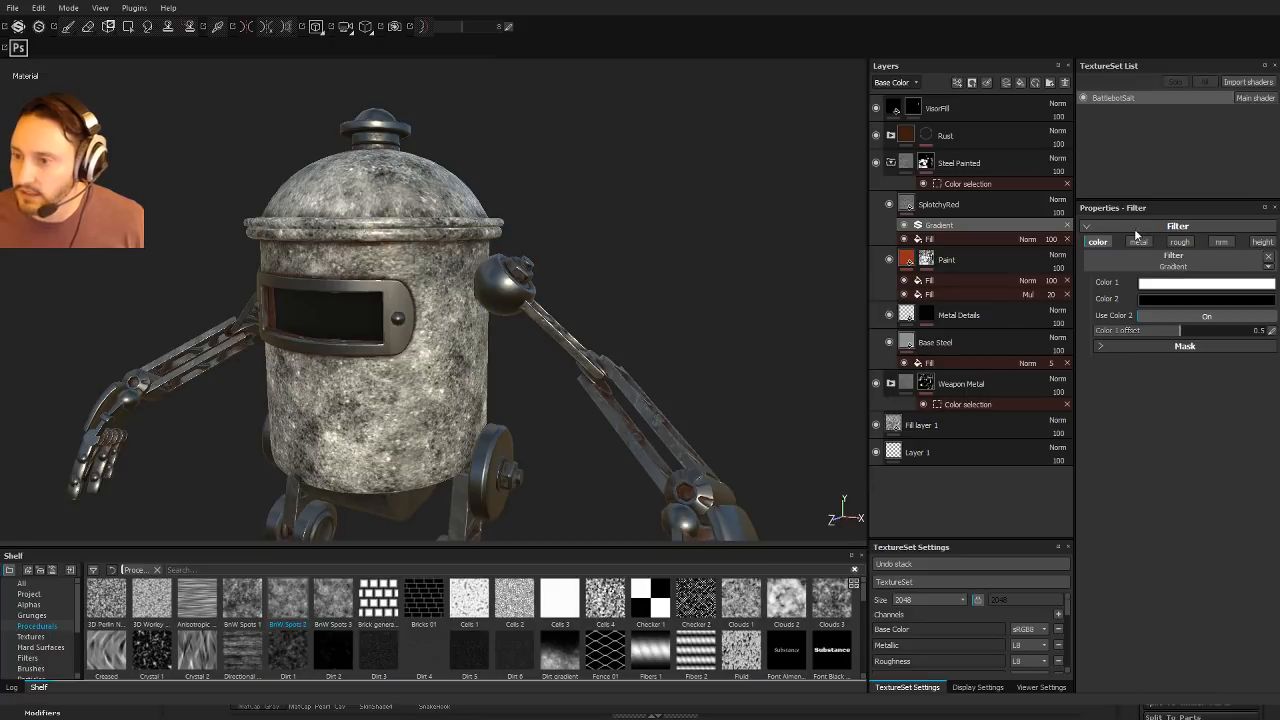
Step: Set the Gradient filter's Color 1 to a dark brick red and Color 2 to a slightly brighter orange-red, using colors sampled from the paint
{"action": "mouse_move", "coordinate": [1152, 284]}
{"action": "left_mouse_down"}
{"action": "mouse_move", "coordinate": [952, 250]}
{"action": "mouse_move", "coordinate": [906, 258]}
{"action": "left_mouse_up"}
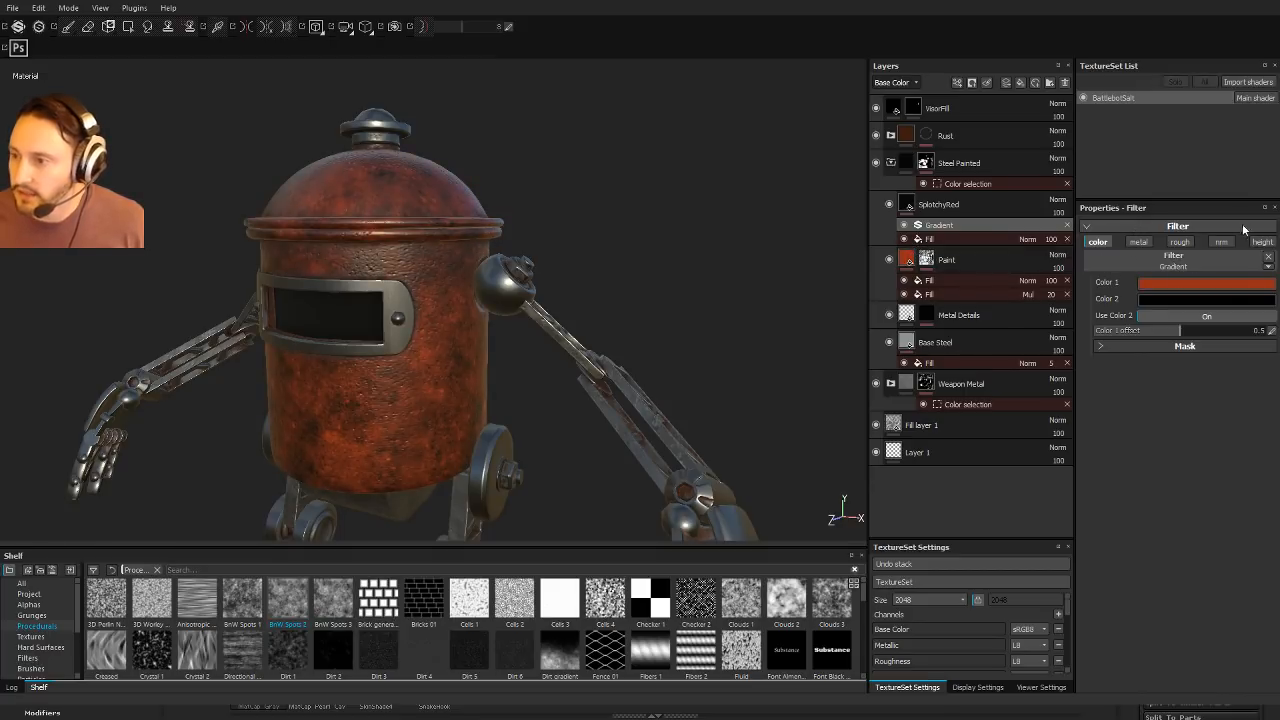
{"action": "left_click_drag", "start_coordinate": [1150, 299], "coordinate": [434, 346]}
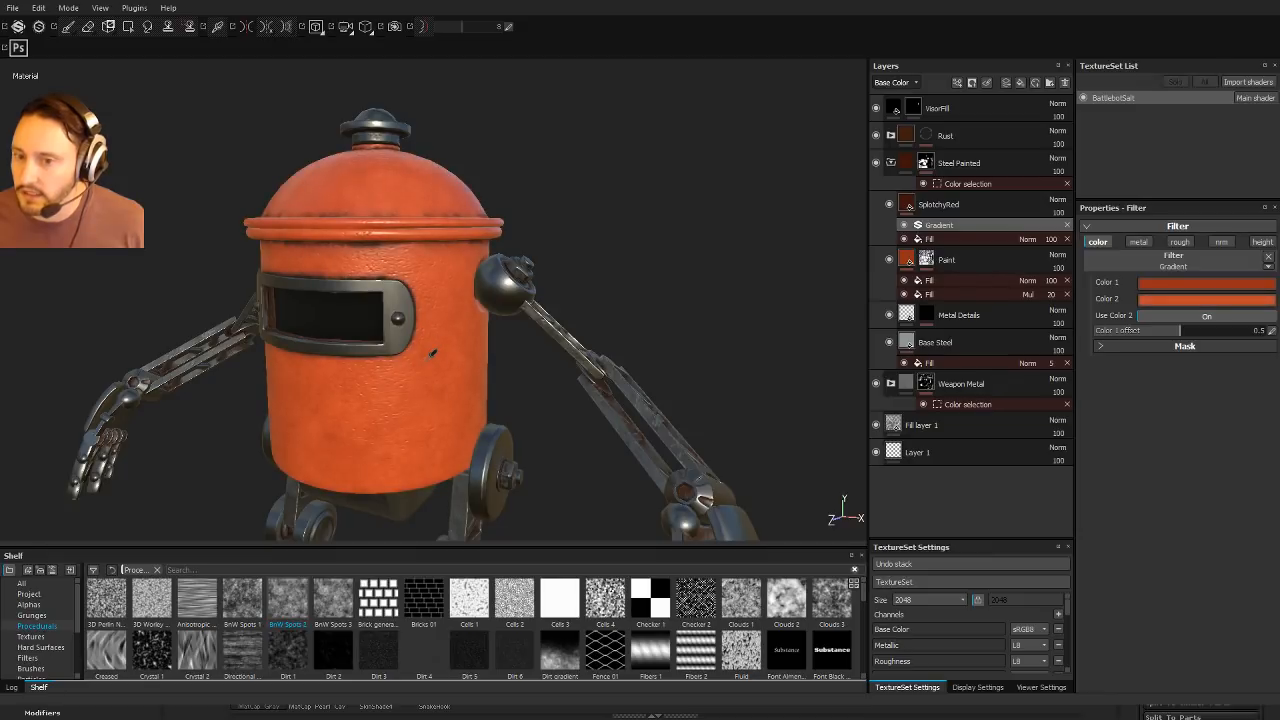
{"action": "mouse_move", "coordinate": [1151, 292]}
{"action": "left_mouse_down"}
{"action": "mouse_move", "coordinate": [1152, 273]}
{"action": "mouse_move", "coordinate": [1152, 289]}
{"action": "left_mouse_up"}
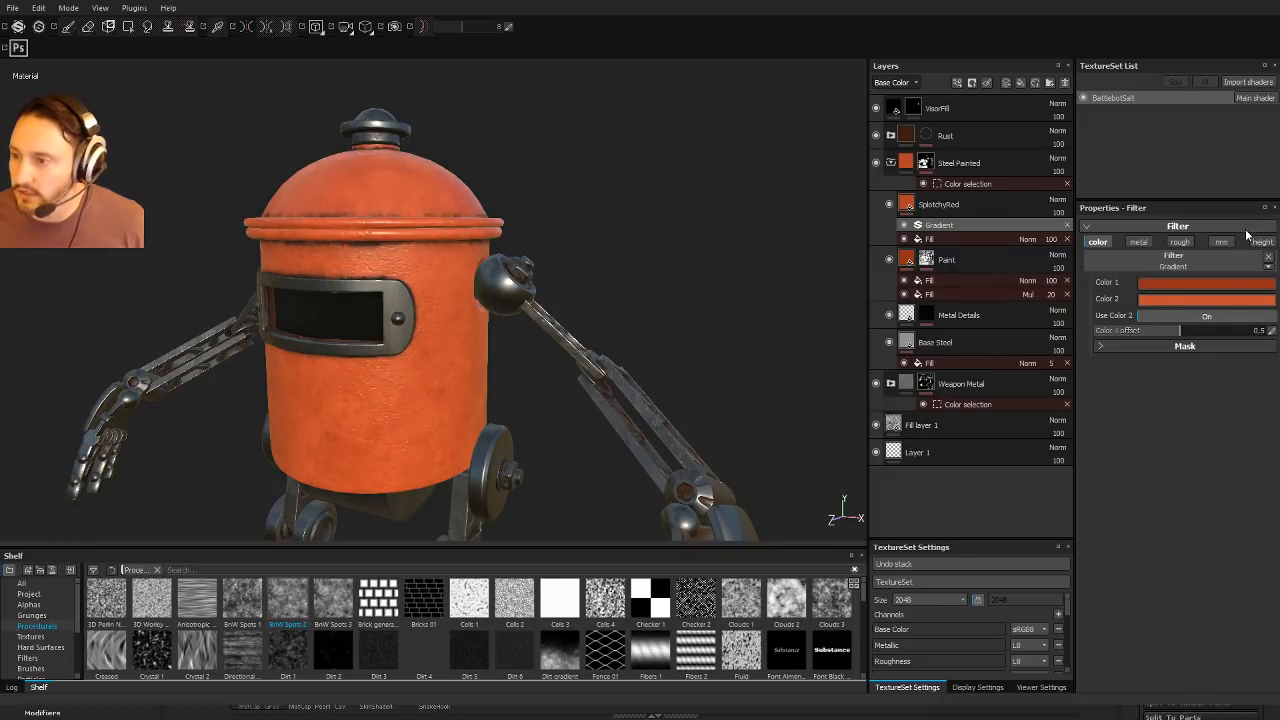
{"action": "left_click_drag", "start_coordinate": [1161, 294], "coordinate": [1161, 299]}
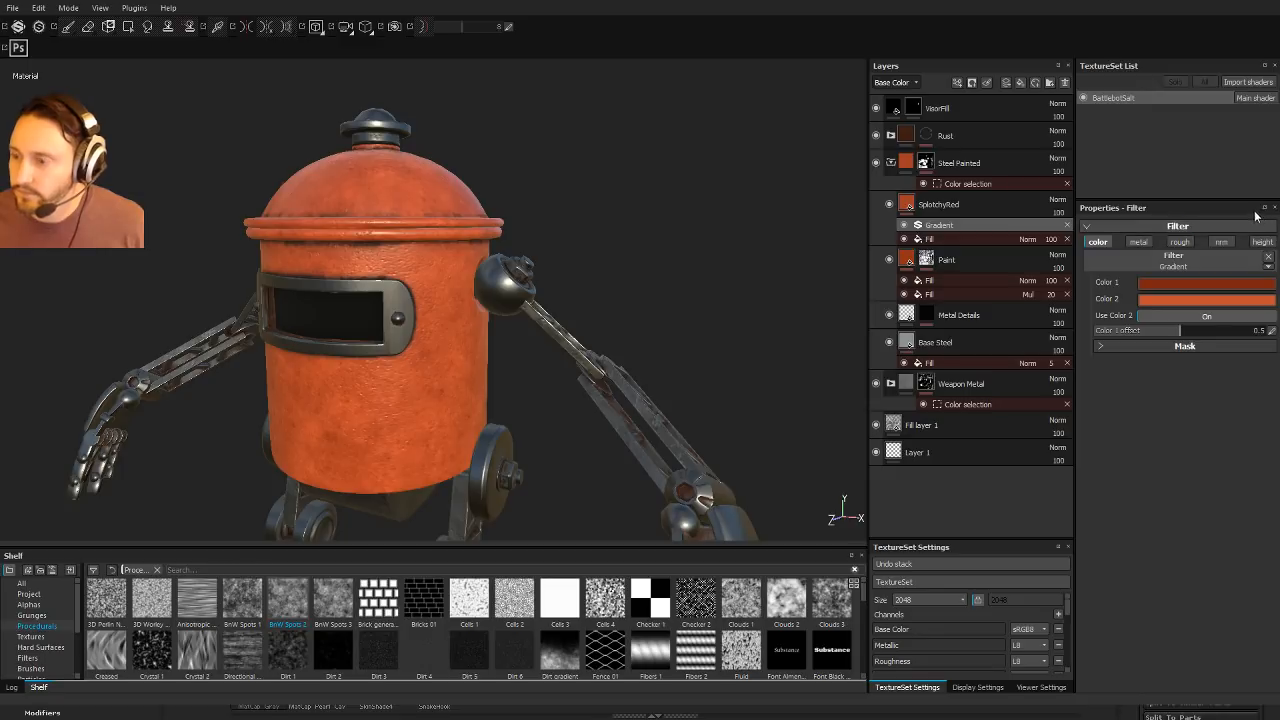
{"action": "mouse_move", "coordinate": [1157, 320]}
{"action": "left_mouse_down"}
{"action": "mouse_move", "coordinate": [1152, 345]}
{"action": "mouse_move", "coordinate": [1149, 290]}
{"action": "mouse_move", "coordinate": [1166, 292]}
{"action": "mouse_move", "coordinate": [1134, 298]}
{"action": "mouse_move", "coordinate": [1154, 313]}
{"action": "left_mouse_up"}
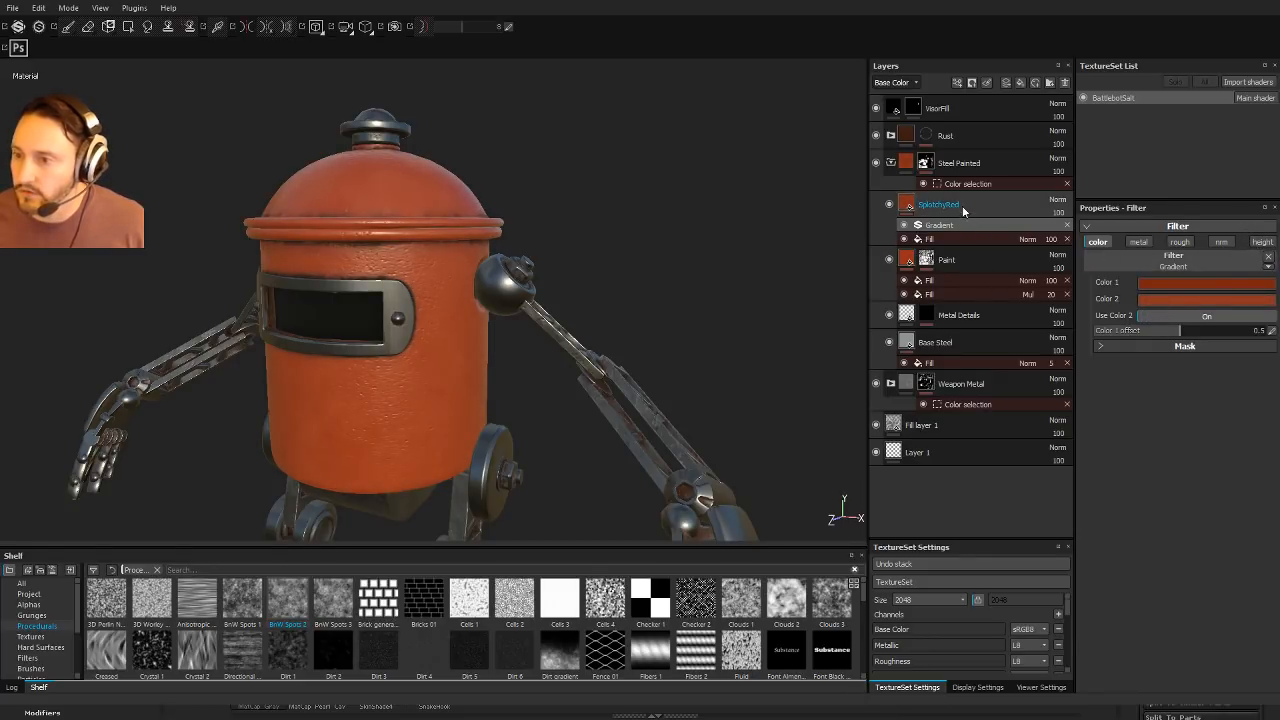
Step: Toggle the SplotchyRed layer's visibility to compare the body color and try blend modes such as Screen and Overlay on it
{"action": "left_click", "coordinate": [1048, 208]}
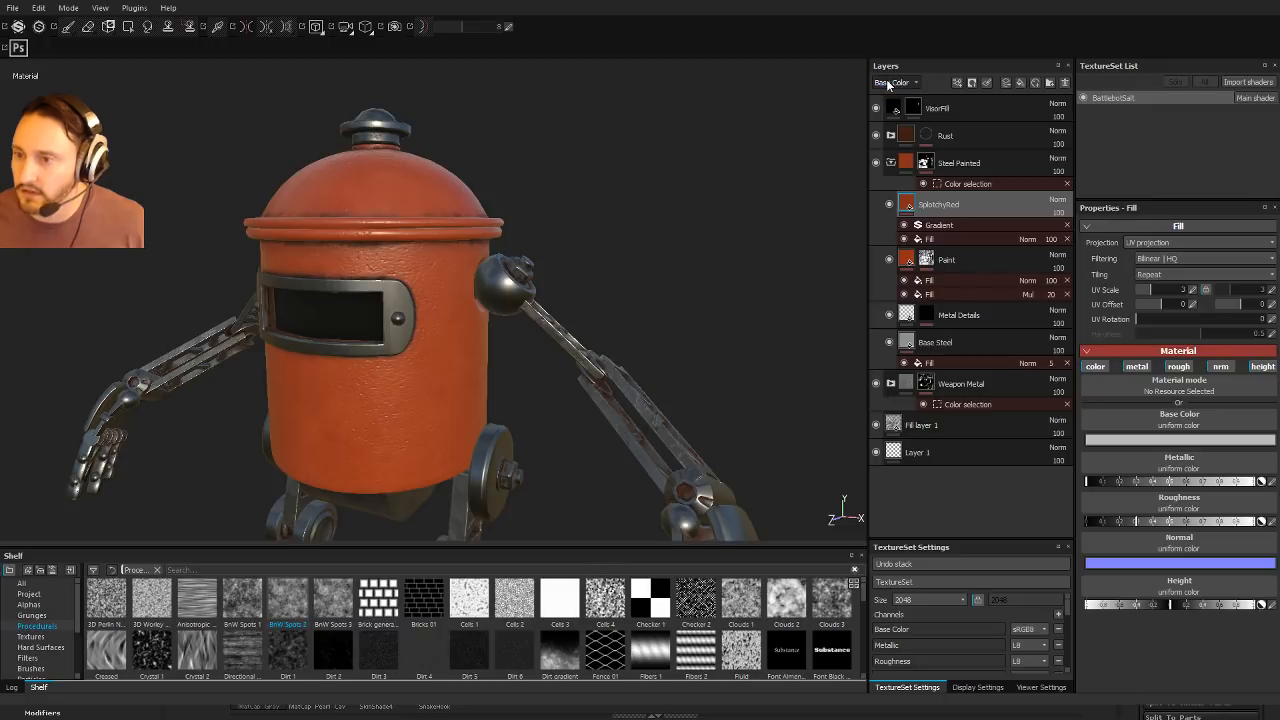
{"action": "left_click", "coordinate": [888, 206]}
{"action": "left_click", "coordinate": [888, 206]}
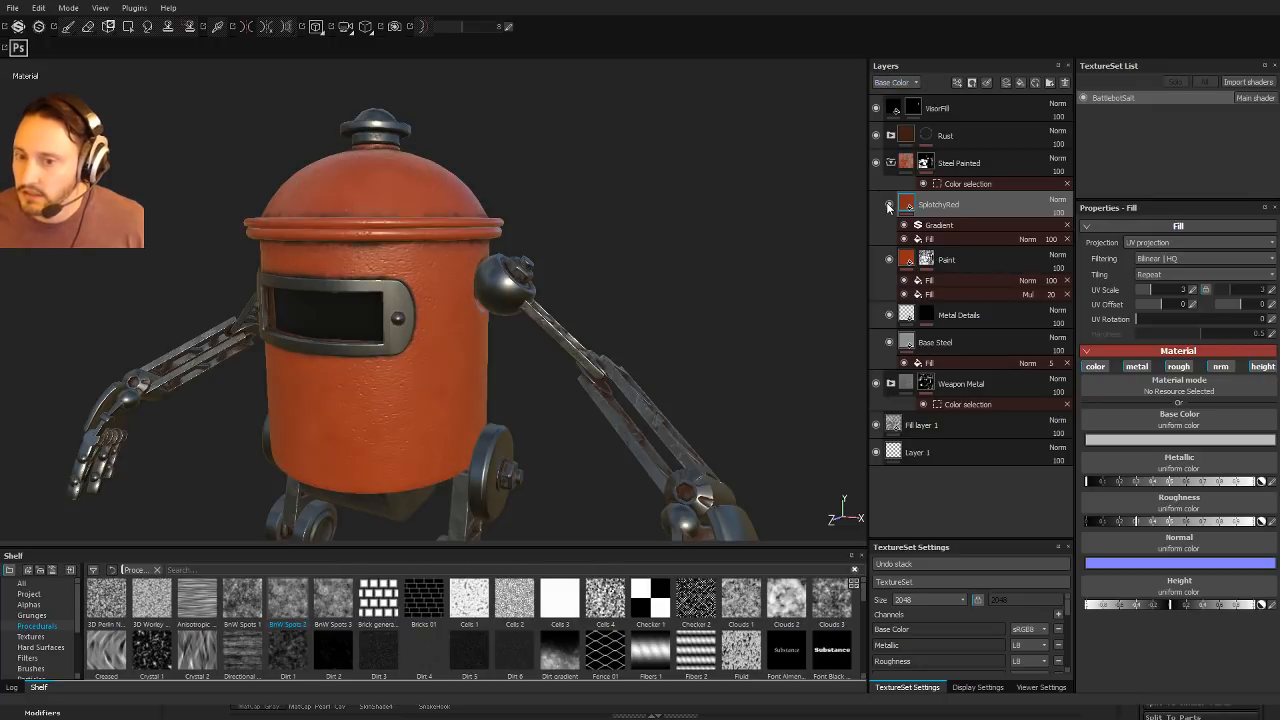
{"action": "left_click", "coordinate": [1062, 205]}
{"action": "left_click", "coordinate": [1070, 267]}
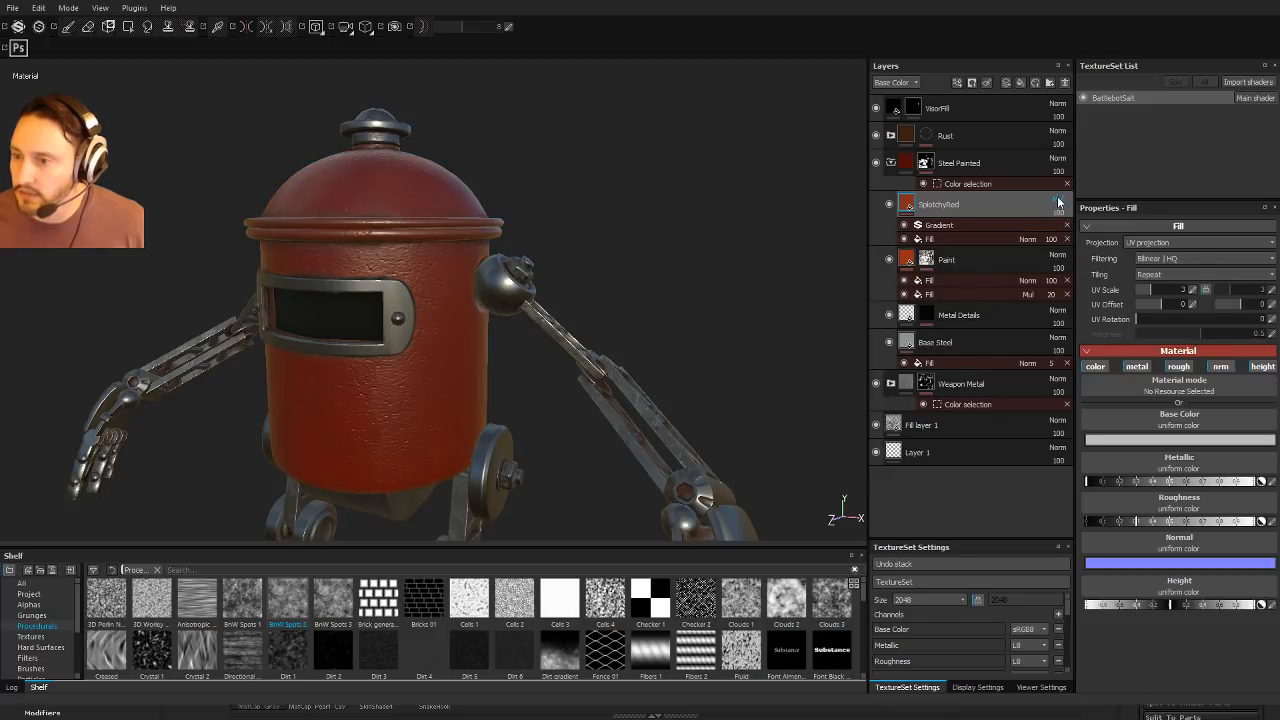
{"action": "left_click", "coordinate": [1072, 407]}
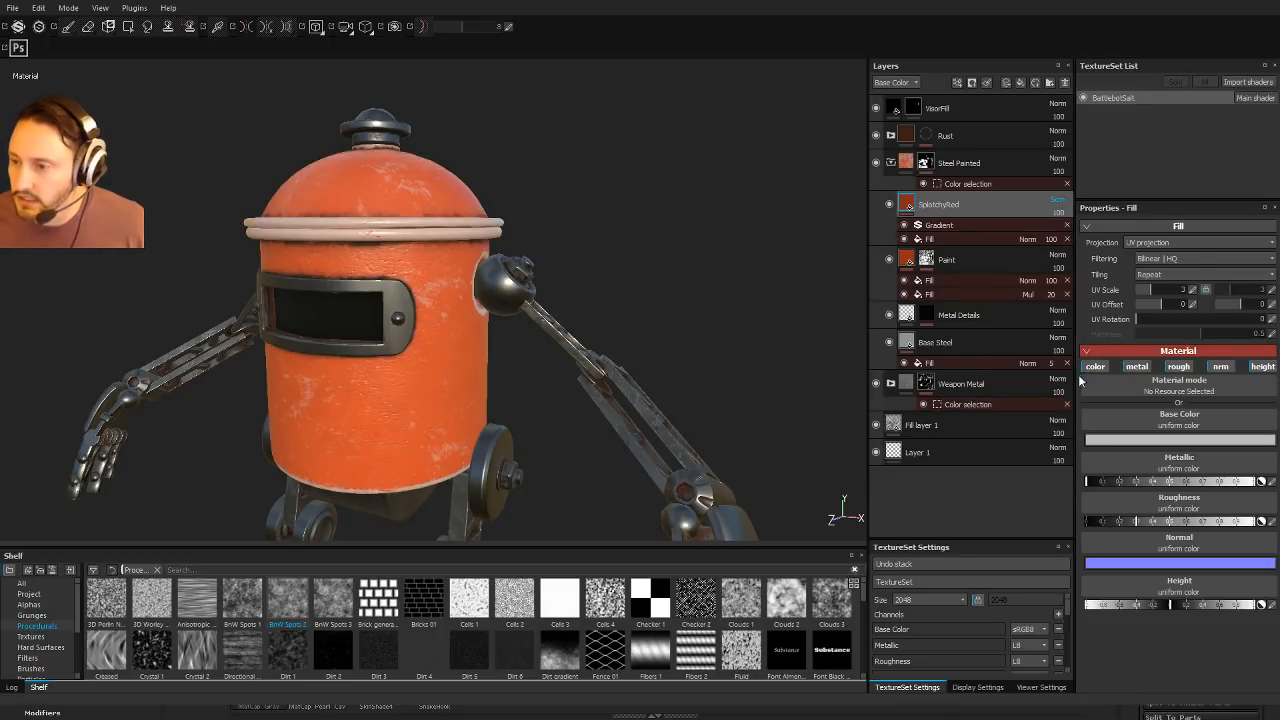
{"action": "left_click", "coordinate": [1078, 395]}
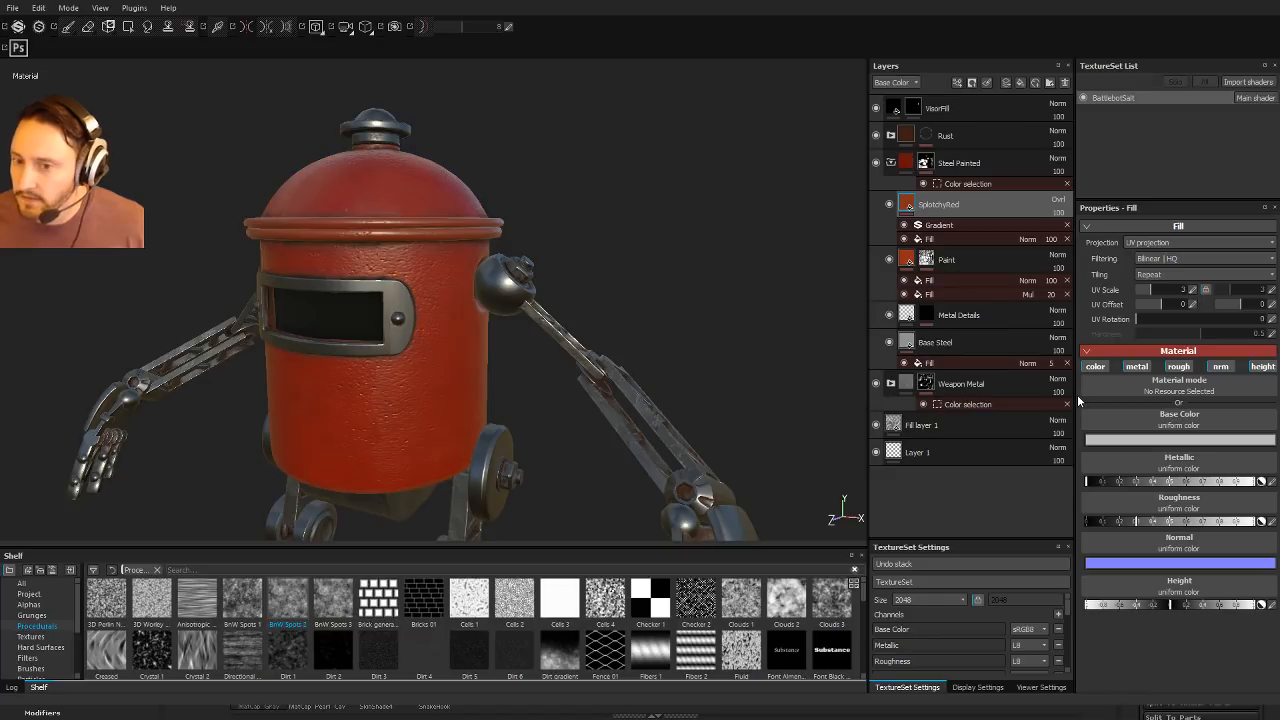
Step: Return the SplotchyRed layer to Normal blending and set its opacity to 41
{"action": "left_click", "coordinate": [1059, 204]}
{"action": "left_click", "coordinate": [1063, 214]}
{"action": "left_click", "coordinate": [1064, 213]}
{"action": "mouse_move", "coordinate": [1085, 225]}
{"action": "left_mouse_down"}
{"action": "mouse_move", "coordinate": [1050, 226]}
{"action": "mouse_move", "coordinate": [1064, 228]}
{"action": "left_mouse_up"}
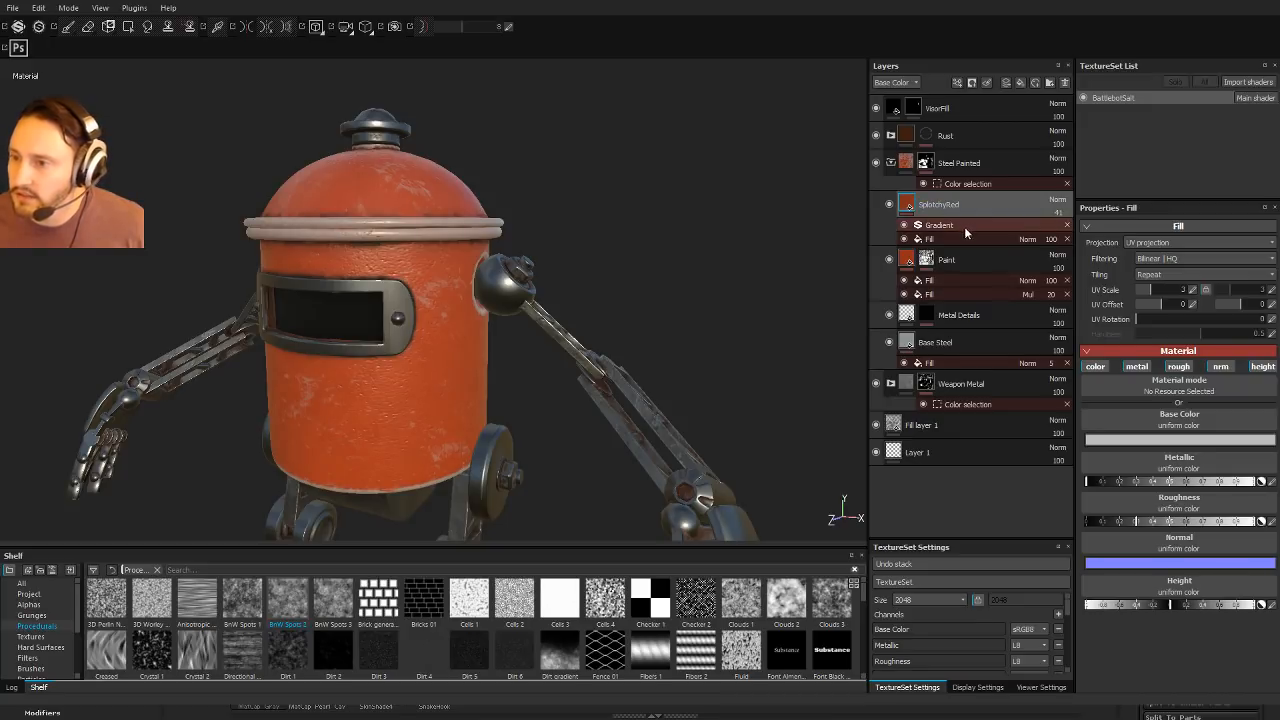
Step: Try the SplotchyRed layer below Base Steel in the Steel Painted folder and directly beneath the Paint layer
{"action": "double_click", "coordinate": [932, 205]}
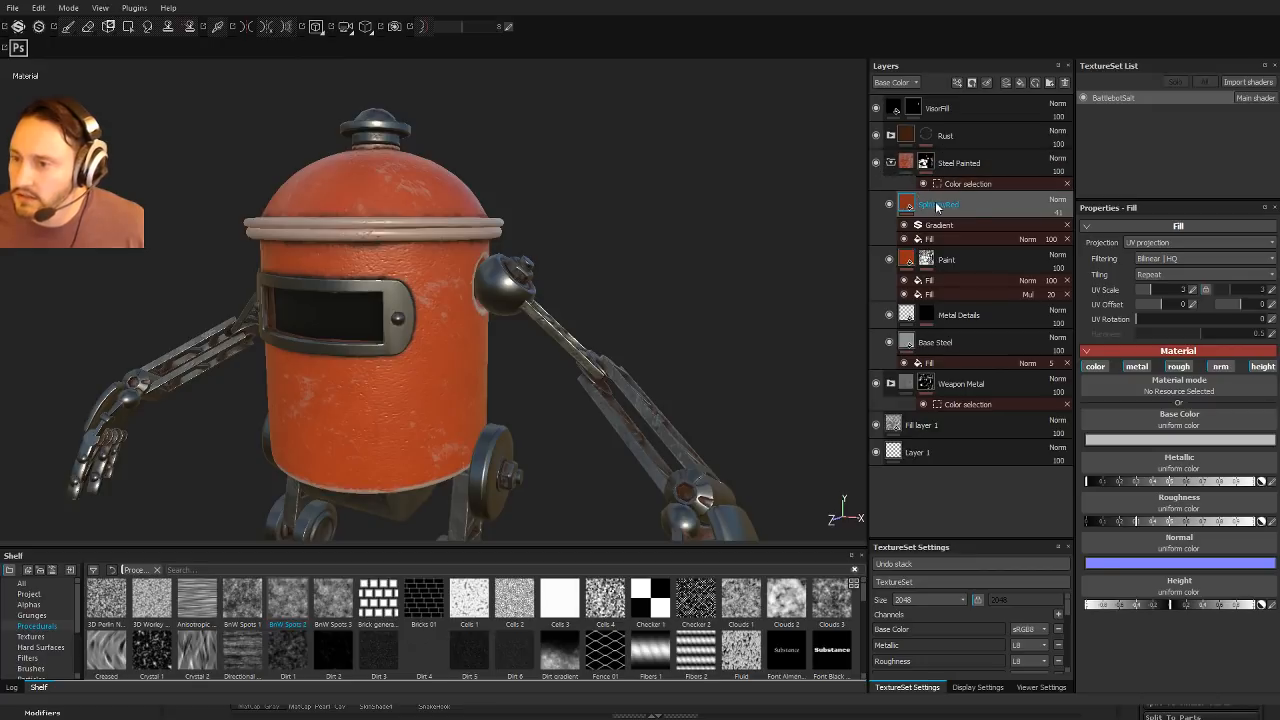
{"action": "key", "text": "Return"}
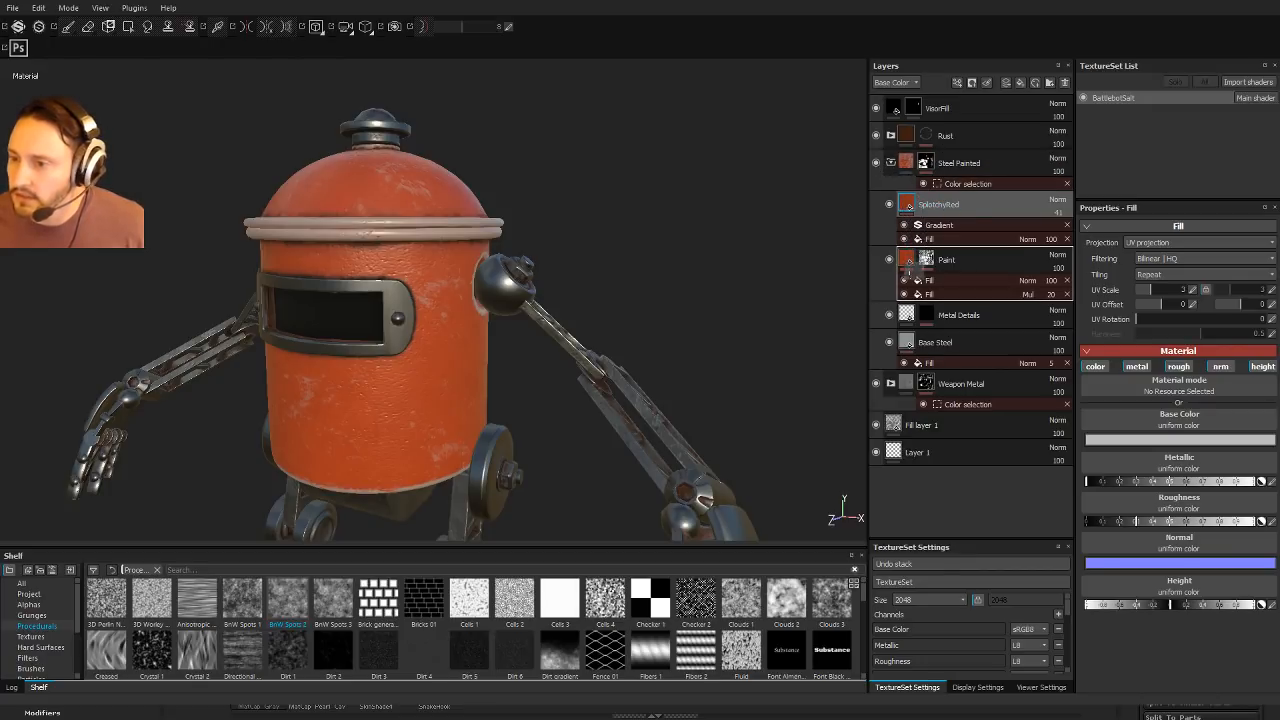
{"action": "left_click_drag", "start_coordinate": [906, 205], "coordinate": [924, 165]}
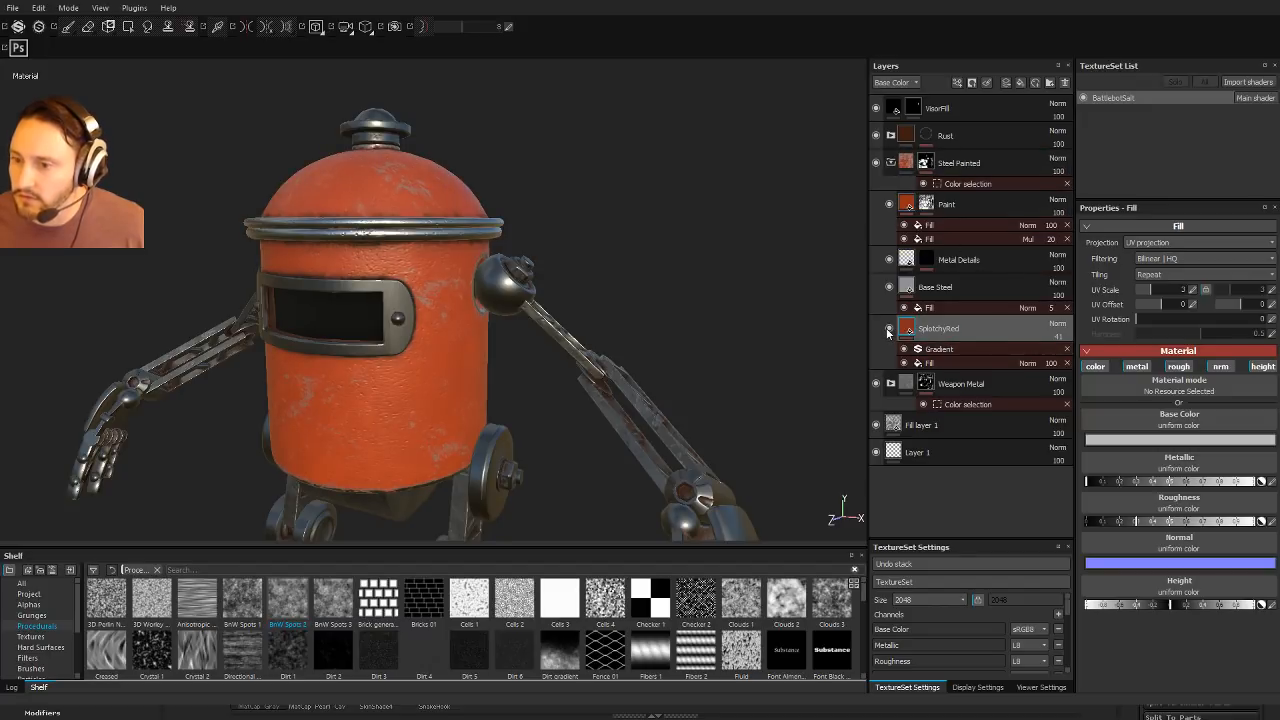
{"action": "mouse_move", "coordinate": [940, 337]}
{"action": "left_mouse_down"}
{"action": "mouse_move", "coordinate": [906, 315]}
{"action": "mouse_move", "coordinate": [928, 186]}
{"action": "mouse_move", "coordinate": [918, 236]}
{"action": "mouse_move", "coordinate": [967, 252]}
{"action": "left_mouse_up"}
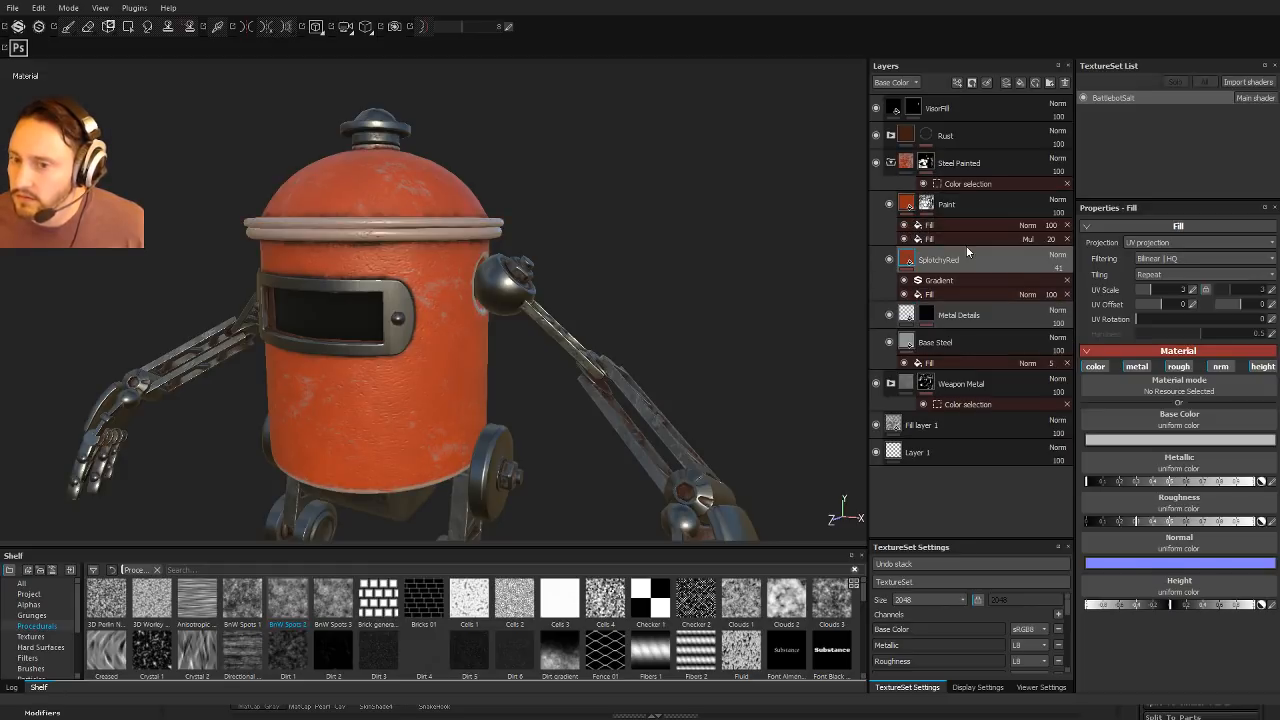
{"action": "left_click", "coordinate": [890, 260]}
Step: Limit the SplotchyRed layer to the color channel and toggle its visibility to compare the body with and without it
{"action": "left_click", "coordinate": [1134, 366]}
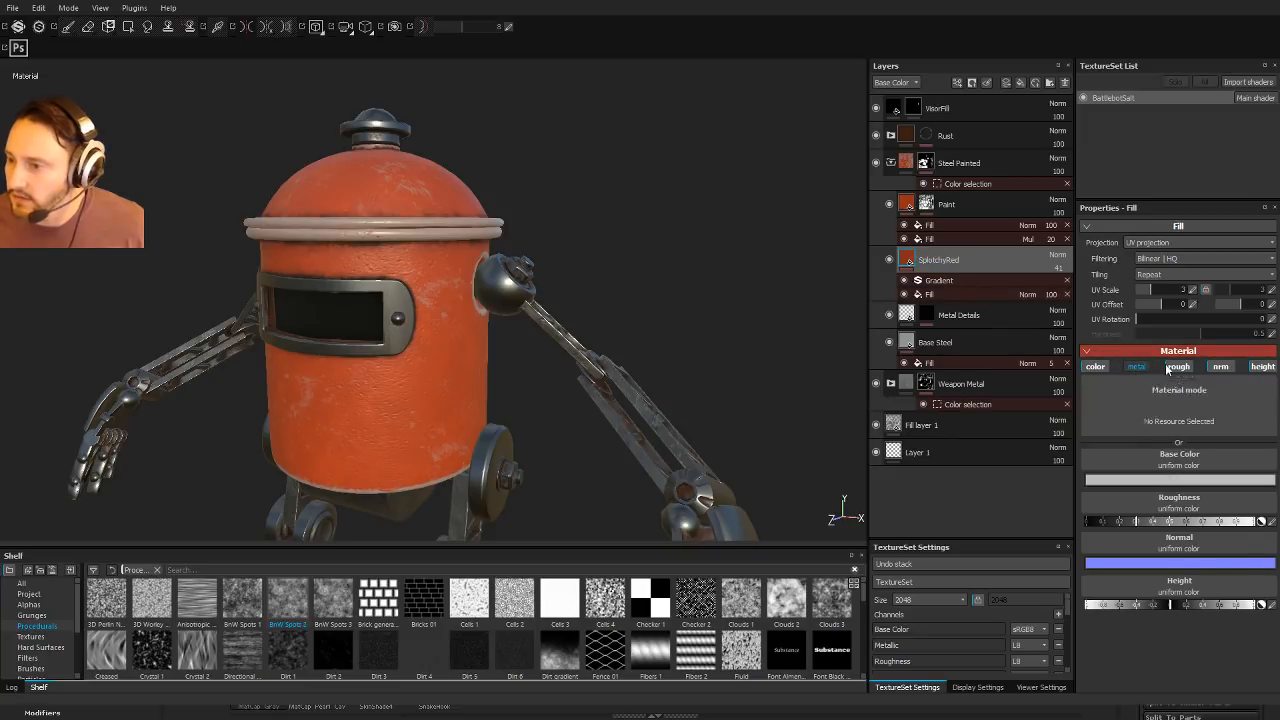
{"action": "left_click", "coordinate": [1178, 366]}
{"action": "left_click", "coordinate": [1221, 367]}
{"action": "left_click", "coordinate": [1260, 367]}
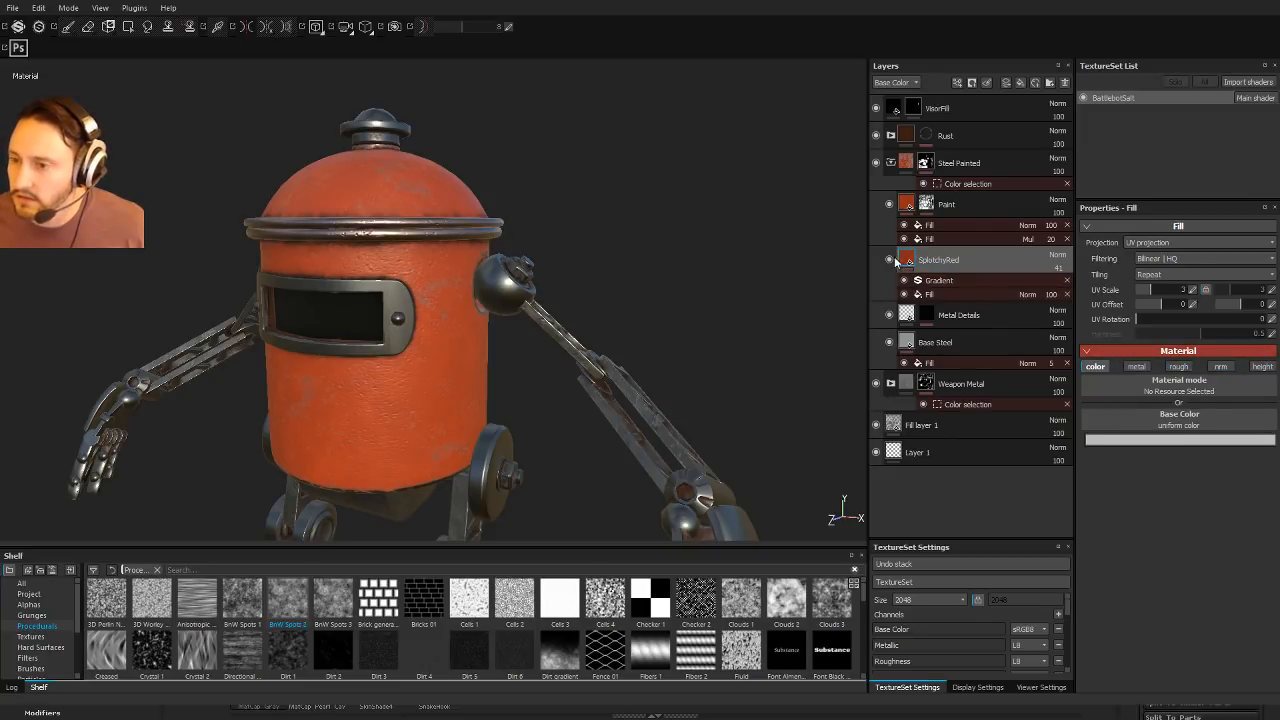
{"action": "left_click", "coordinate": [890, 260]}
{"action": "left_click", "coordinate": [890, 260]}
{"action": "left_click", "coordinate": [890, 260]}
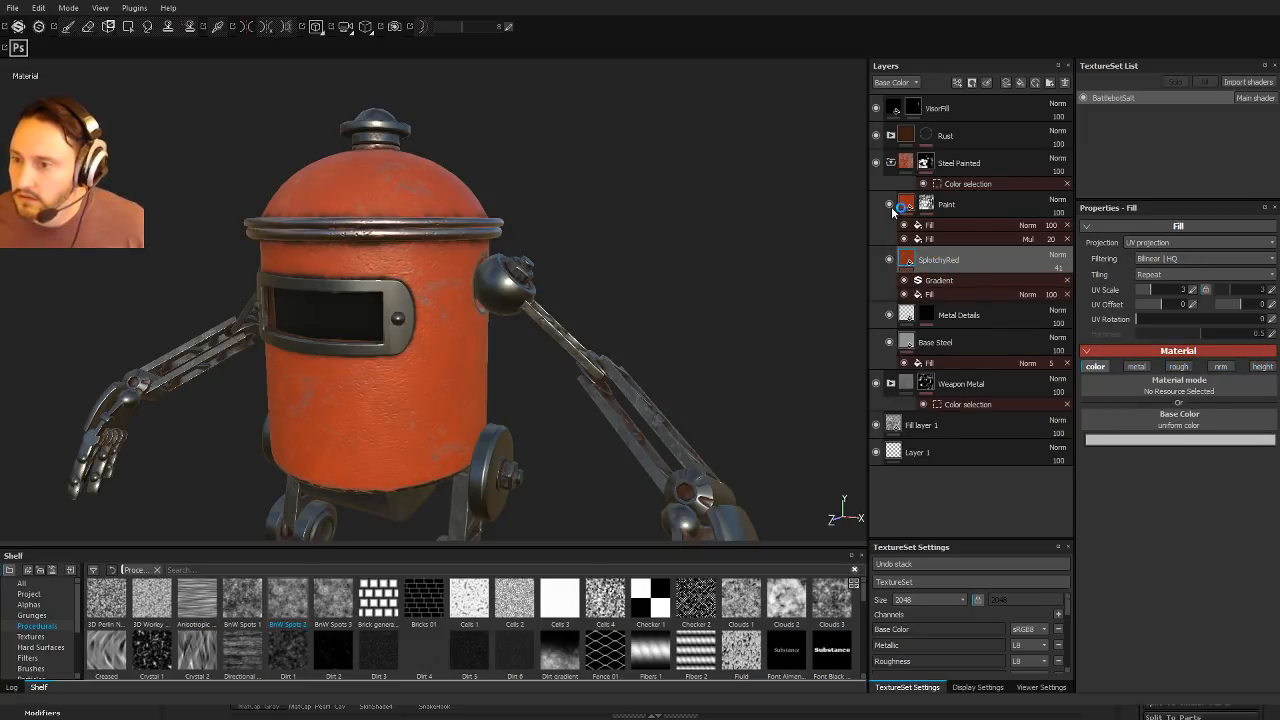
{"action": "left_click", "coordinate": [890, 260]}
Step: Inspect the Paint layer's mask generator and move the SplotchyRed layer back above Paint in the Steel Painted folder
{"action": "left_click", "coordinate": [942, 205]}
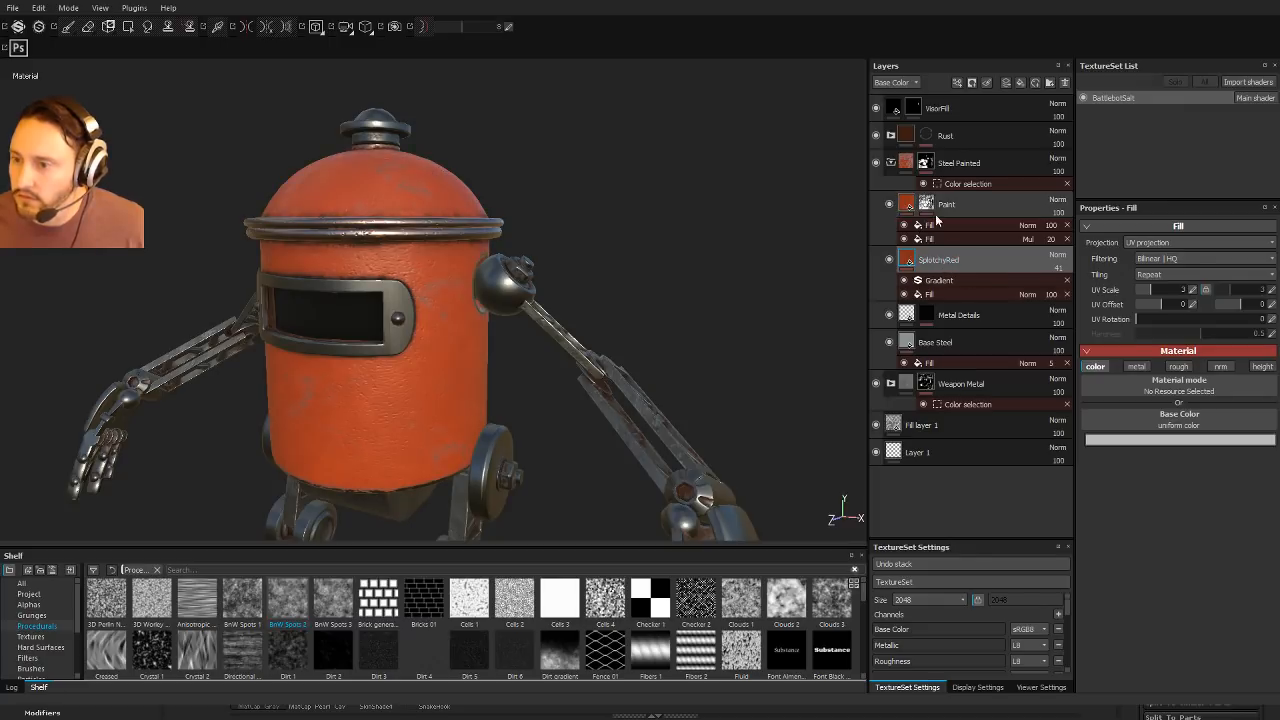
{"action": "left_click", "coordinate": [969, 227]}
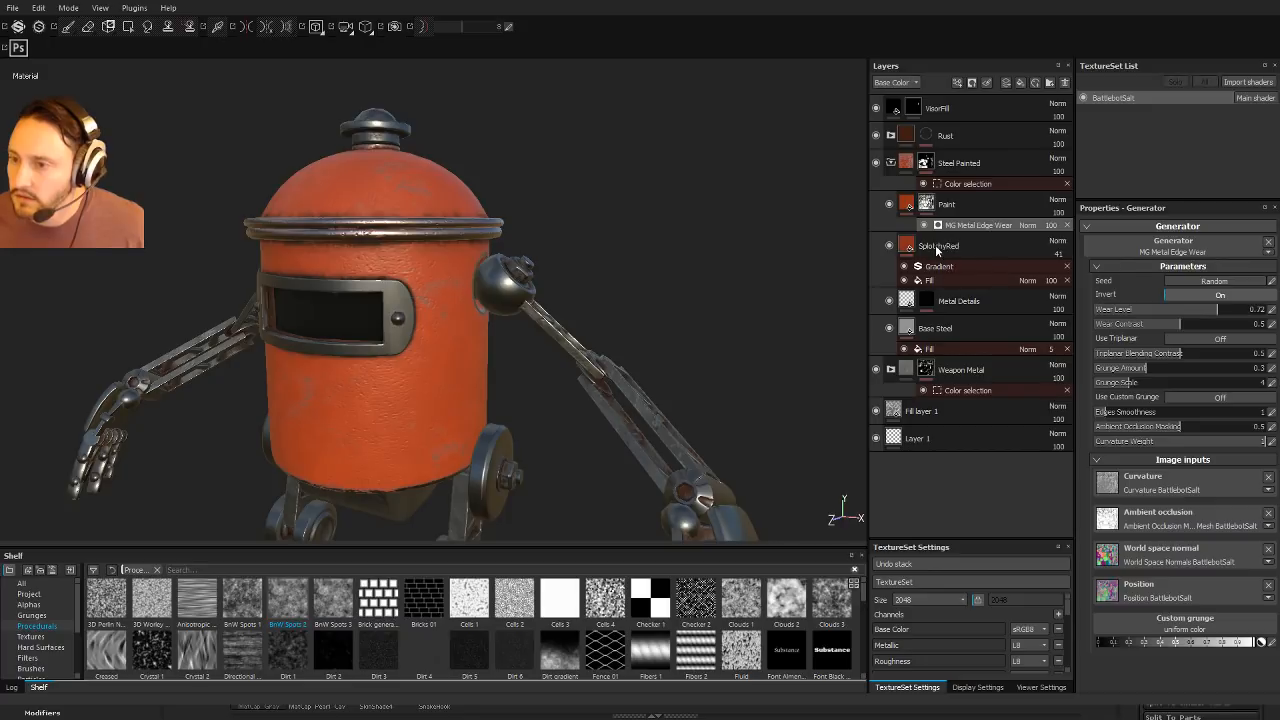
{"action": "double_click", "coordinate": [937, 249]}
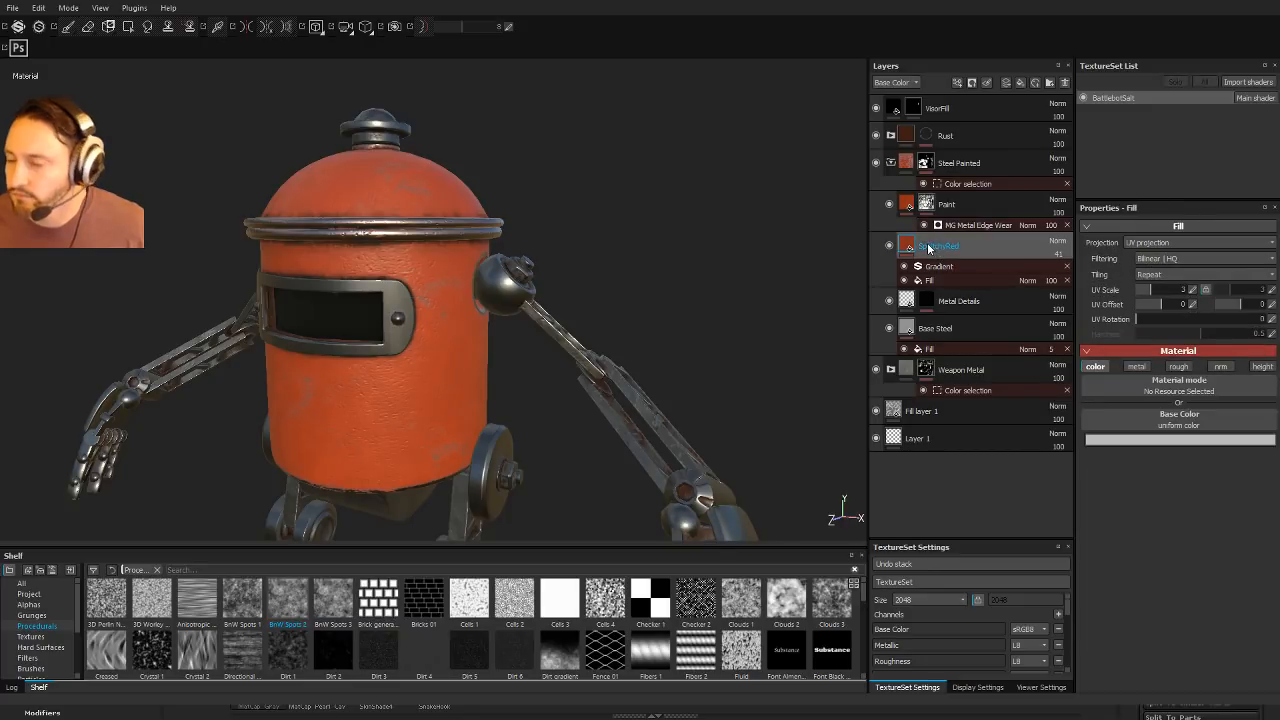
{"action": "left_click_drag", "start_coordinate": [930, 247], "coordinate": [954, 191]}
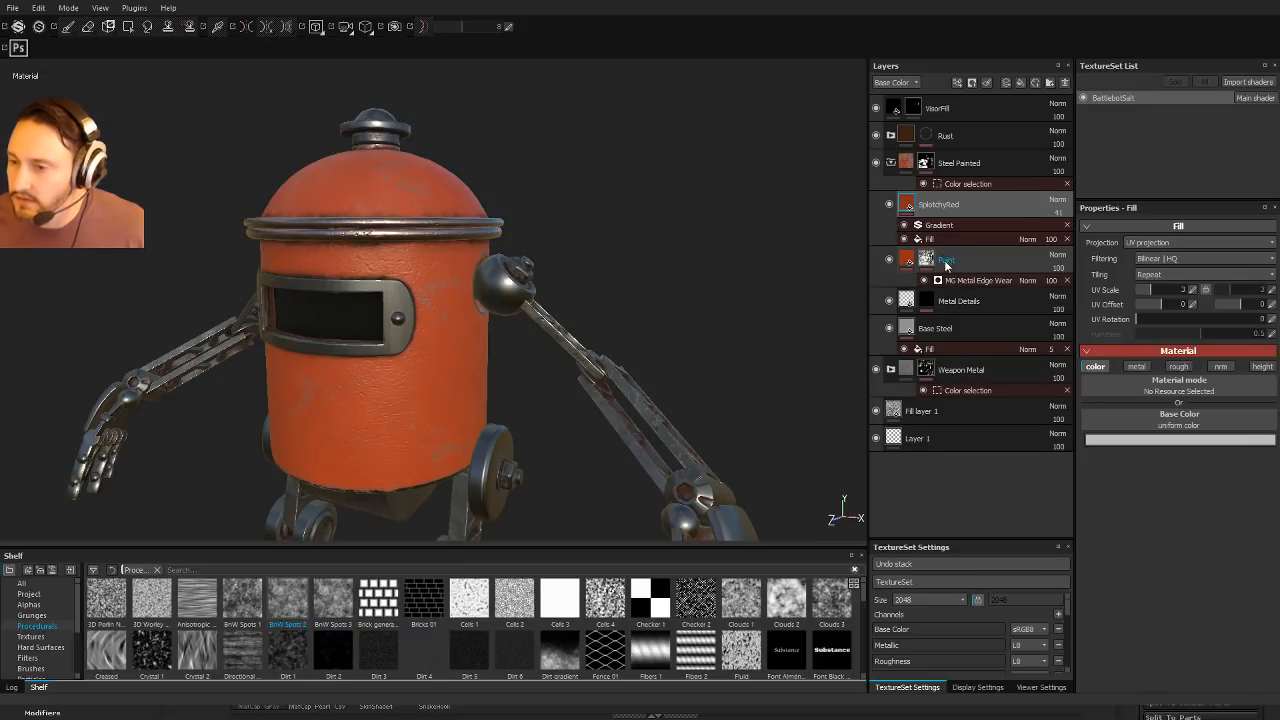
Step: Remove the MG Metal Edge Wear generator and the mask from the Paint layer, and select it together with SplotchyRed
{"action": "double_click", "coordinate": [963, 204]}
{"action": "left_click", "coordinate": [958, 262]}
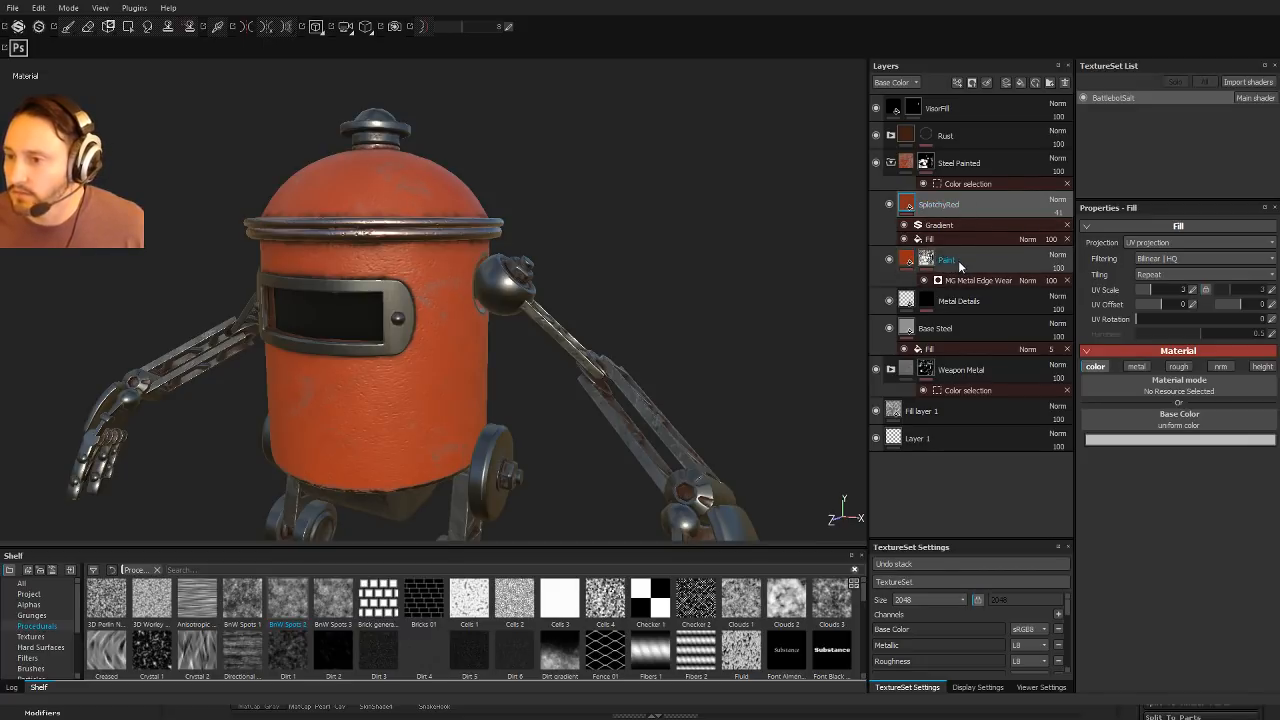
{"action": "left_click", "coordinate": [974, 280]}
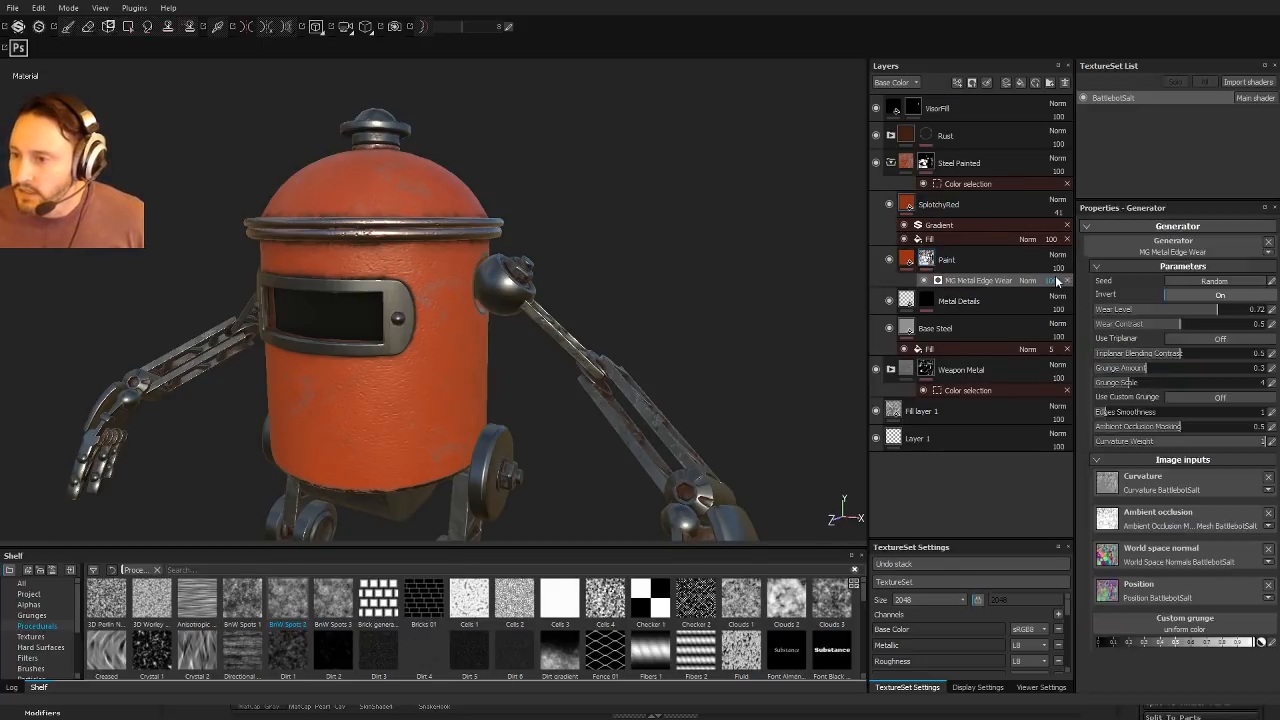
{"action": "left_click", "coordinate": [1067, 280]}
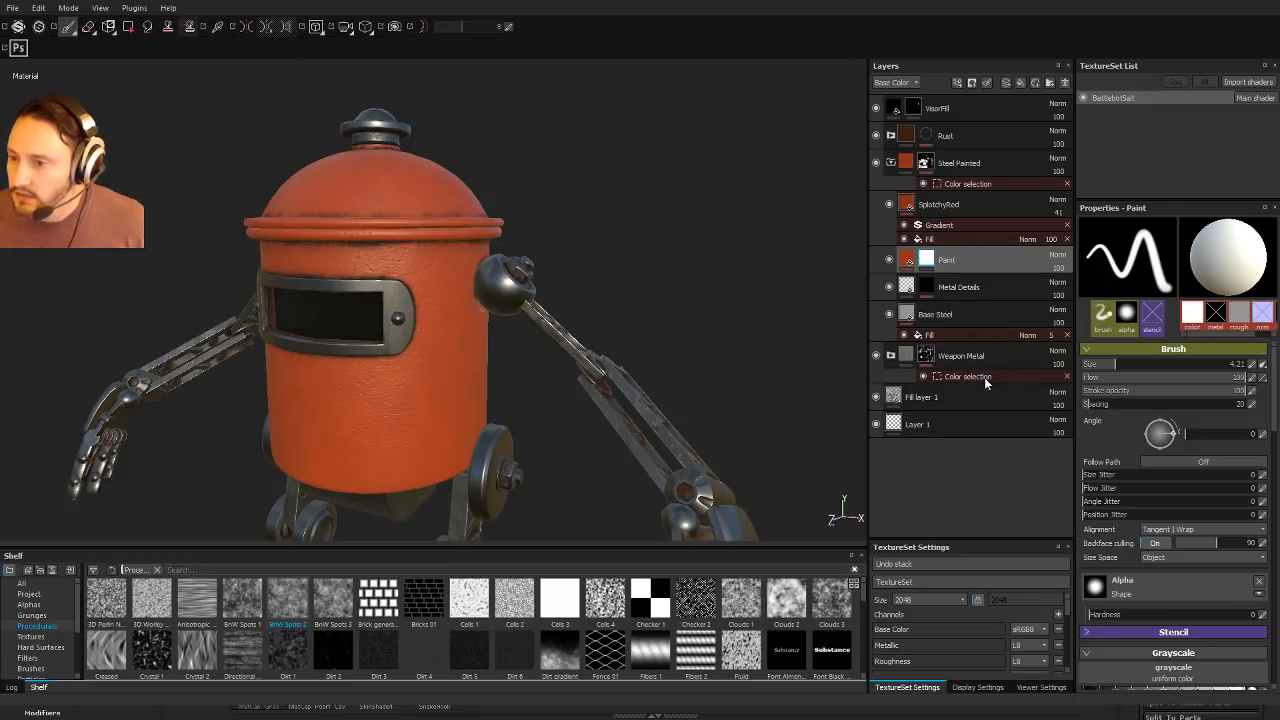
{"action": "left_click", "coordinate": [984, 377]}
{"action": "left_click", "coordinate": [946, 210], "text": "ctrl"}
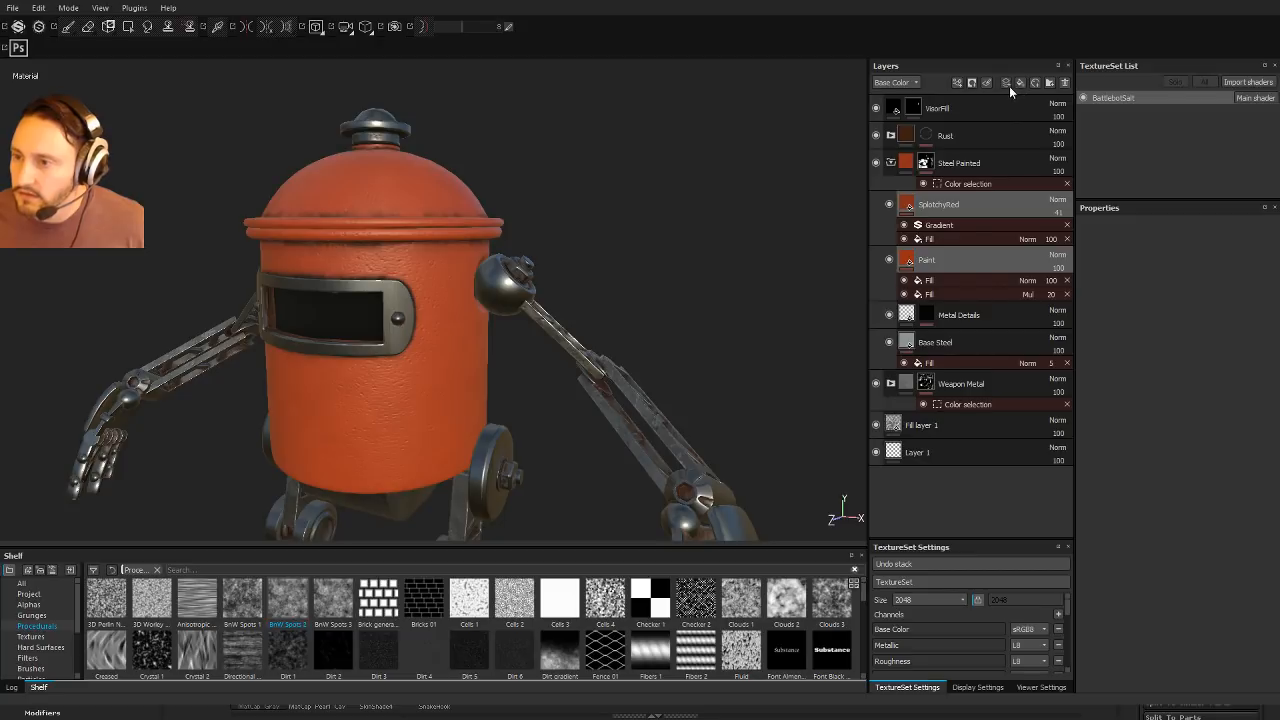
Step: Group the SplotchyRed and Paint layers in a new folder named PaintAll inside Steel Painted
{"action": "left_click", "coordinate": [1049, 84]}
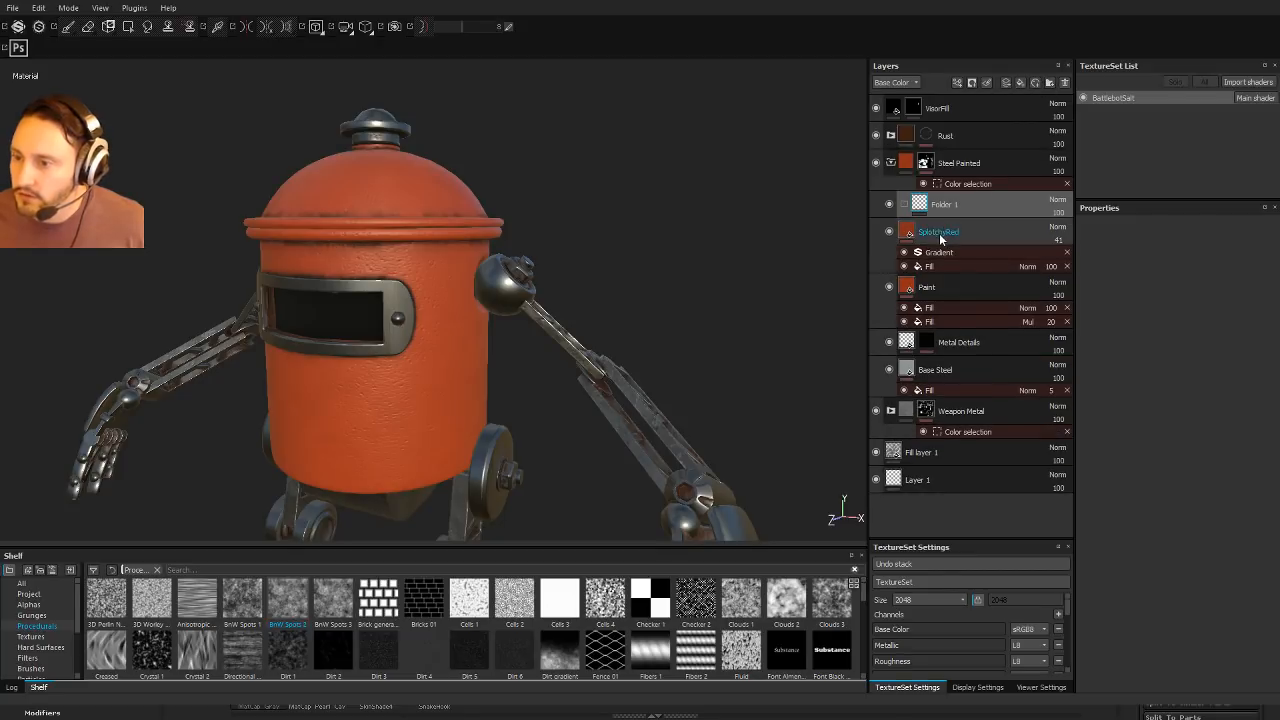
{"action": "left_click_drag", "start_coordinate": [946, 234], "coordinate": [946, 204]}
{"action": "double_click", "coordinate": [947, 204]}
{"action": "type", "text": "PaintAll"}
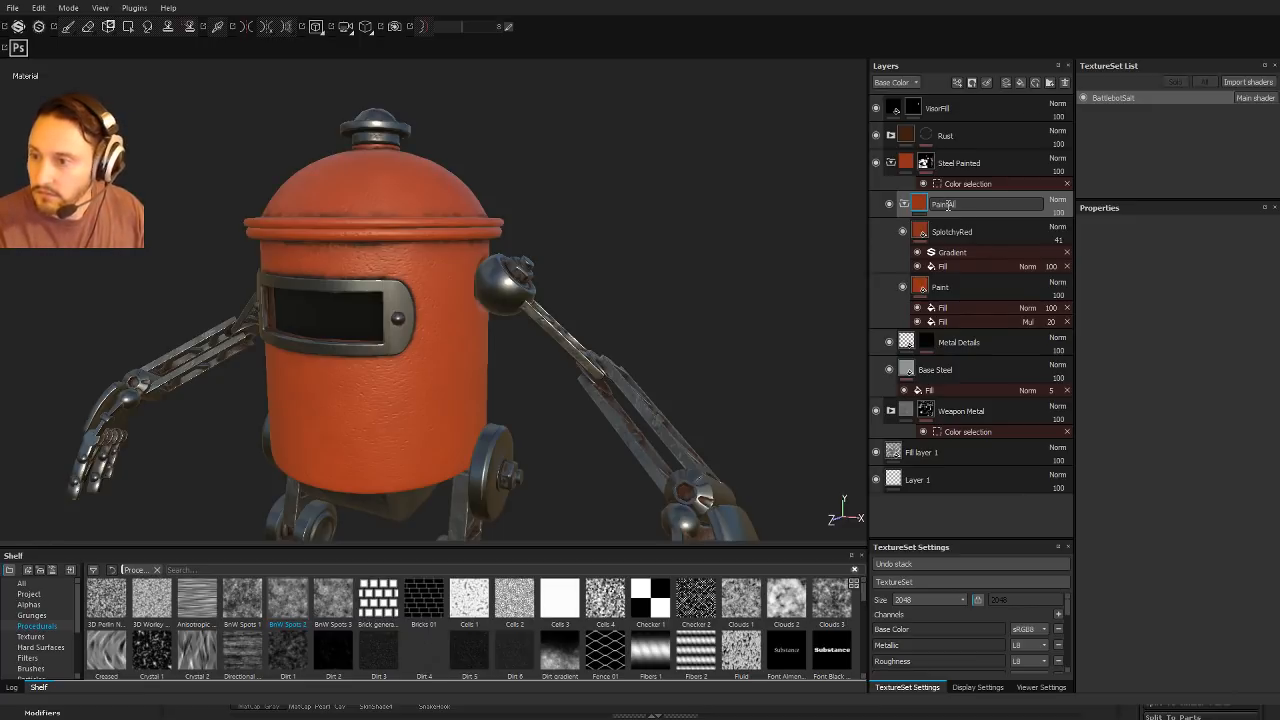
{"action": "key", "text": "Return"}
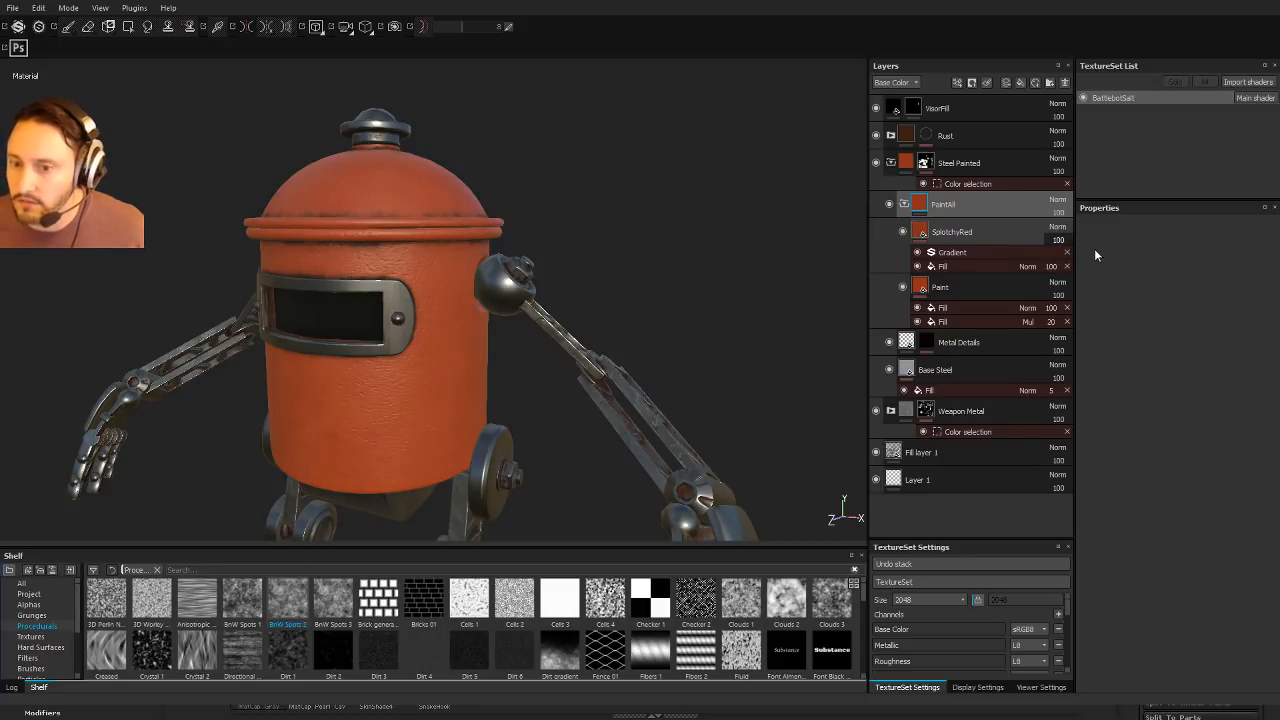
Step: Add a black mask with an inverted MG Metal Edge Wear generator to the PaintAll folder and set its wear level to about 0.74
{"action": "left_click", "coordinate": [1005, 226]}
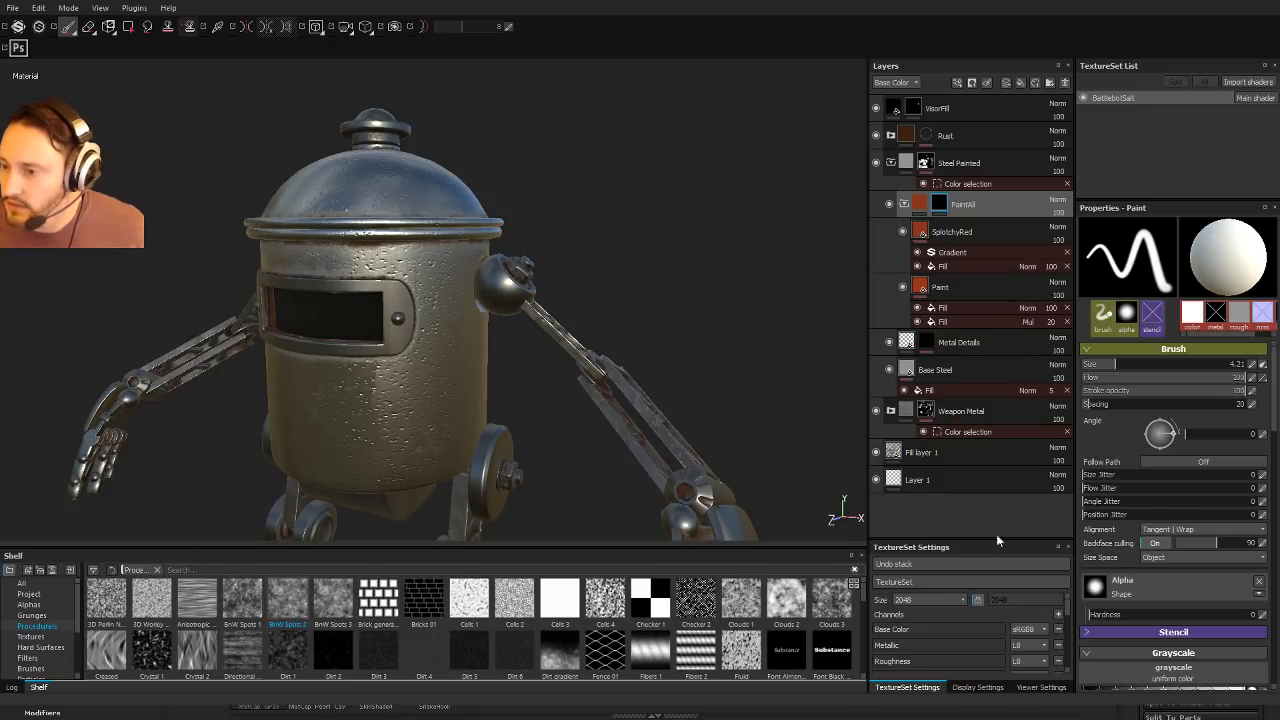
{"action": "left_click", "coordinate": [1073, 467]}
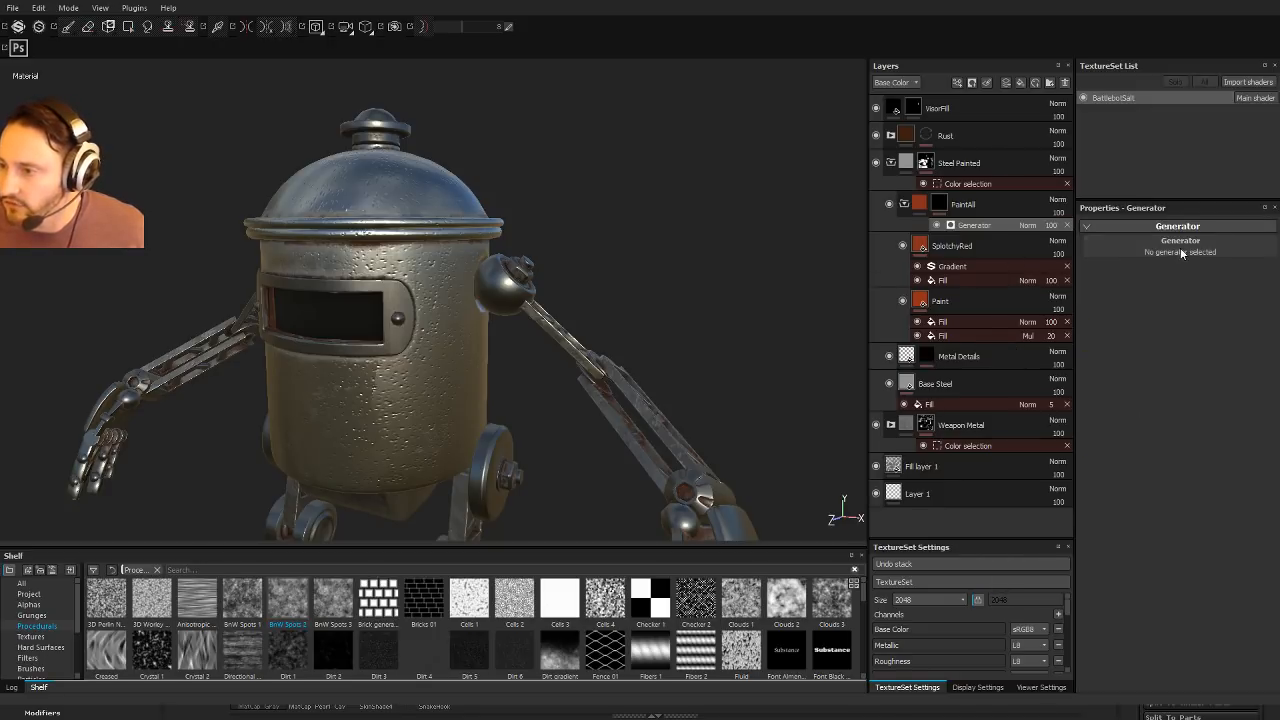
{"action": "left_click", "coordinate": [1251, 331]}
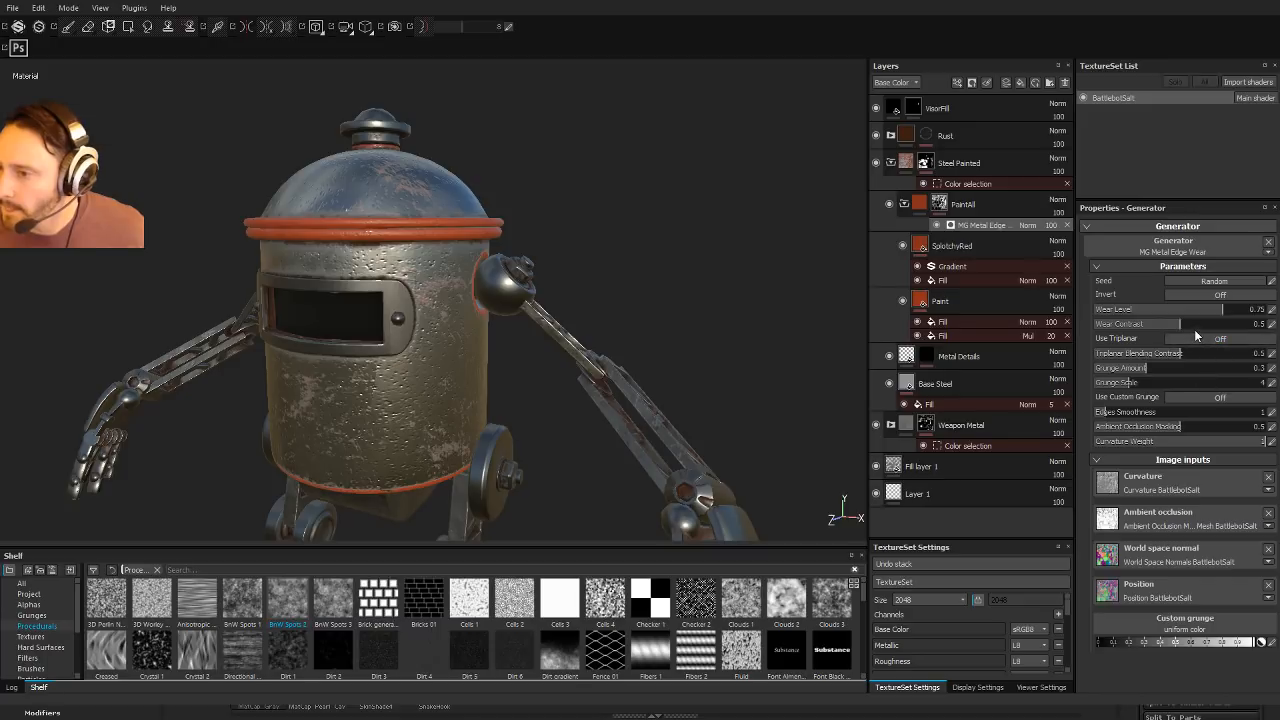
{"action": "left_click", "coordinate": [1190, 295]}
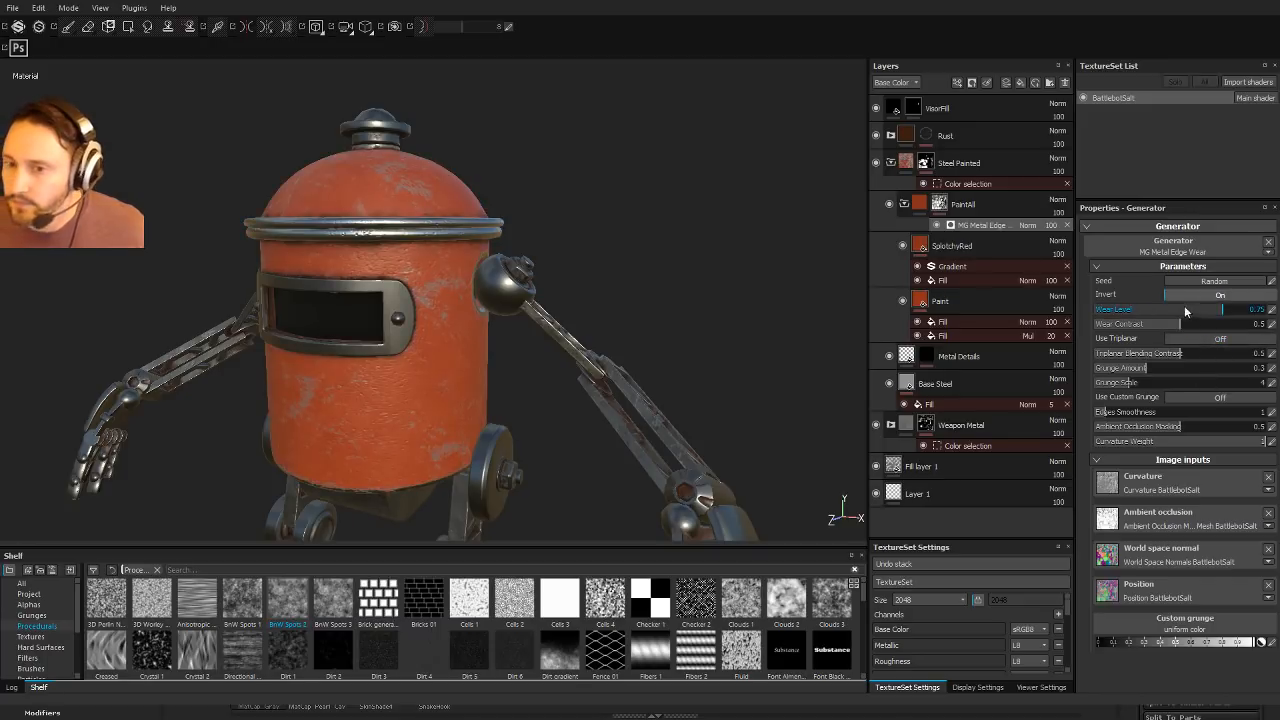
{"action": "left_click_drag", "start_coordinate": [1172, 308], "coordinate": [1218, 312]}
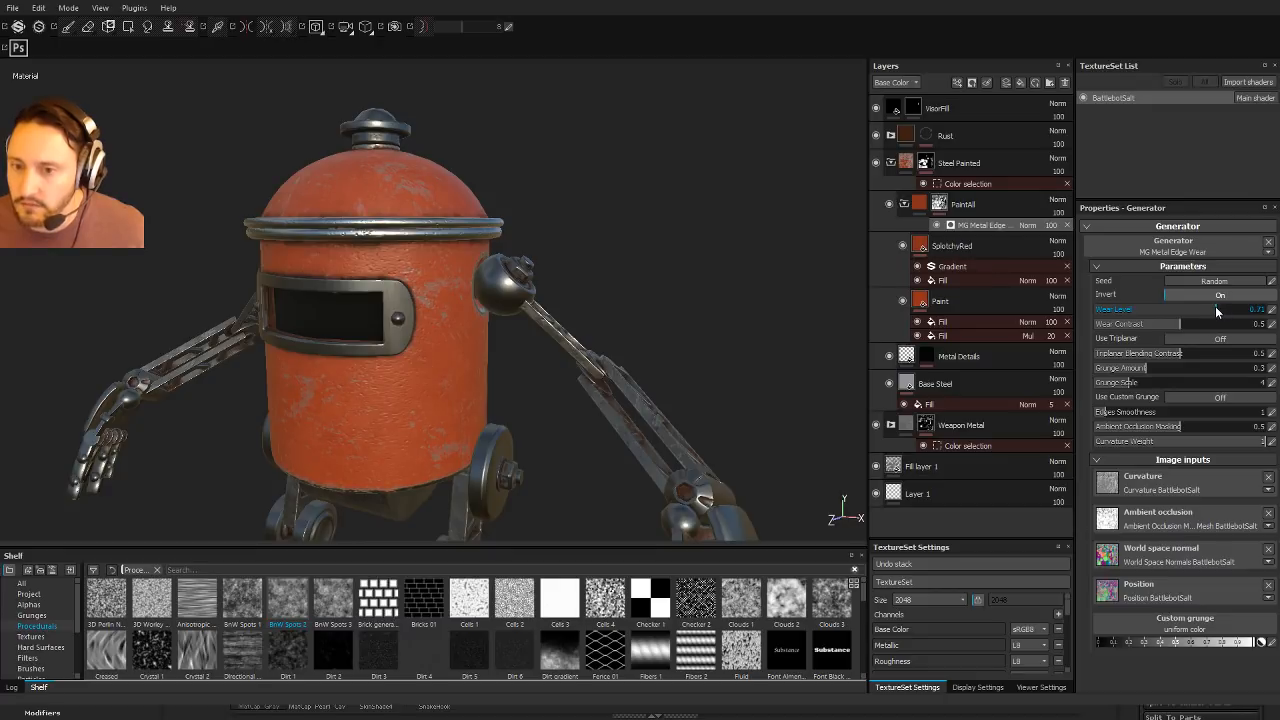
Step: Examine the worn paint on the robot's body and lid from several angles and distances
{"action": "right_click_drag", "start_coordinate": [715, 309], "coordinate": [400, 205], "text": "alt"}
{"action": "left_click_drag", "start_coordinate": [400, 205], "coordinate": [528, 281], "text": "alt"}
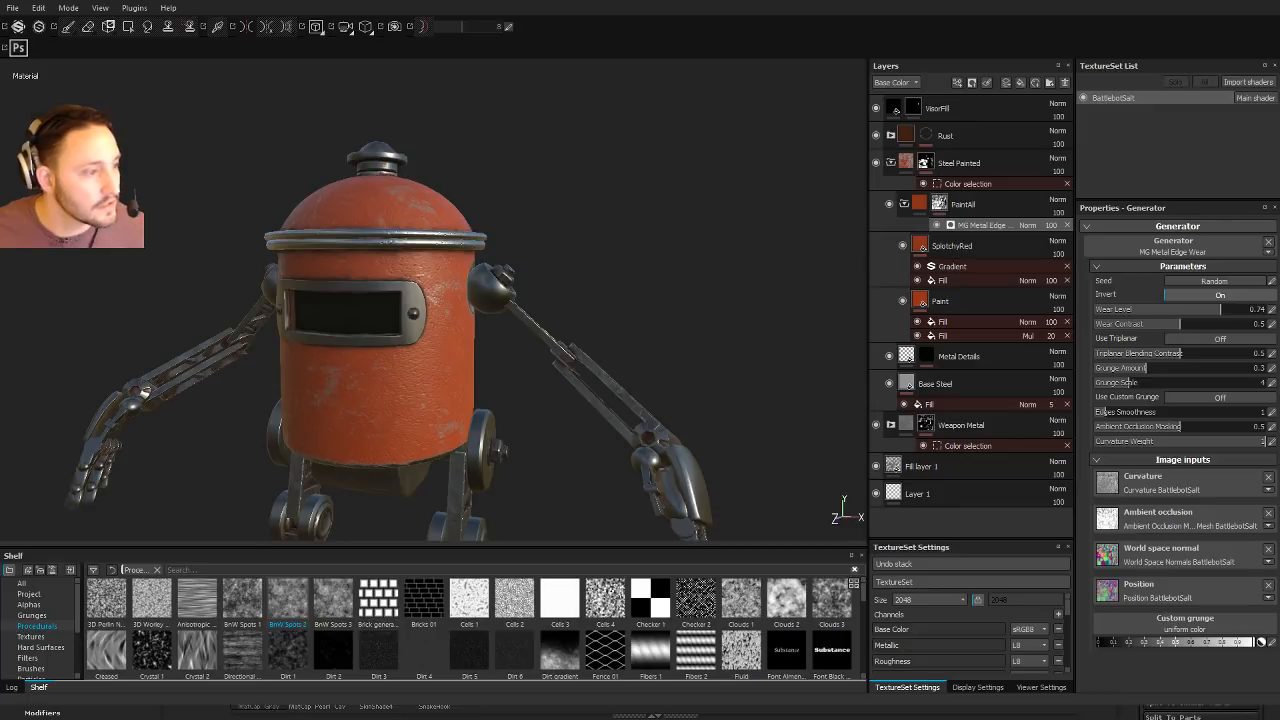
{"action": "left_click_drag", "start_coordinate": [454, 220], "coordinate": [440, 220], "text": "alt"}
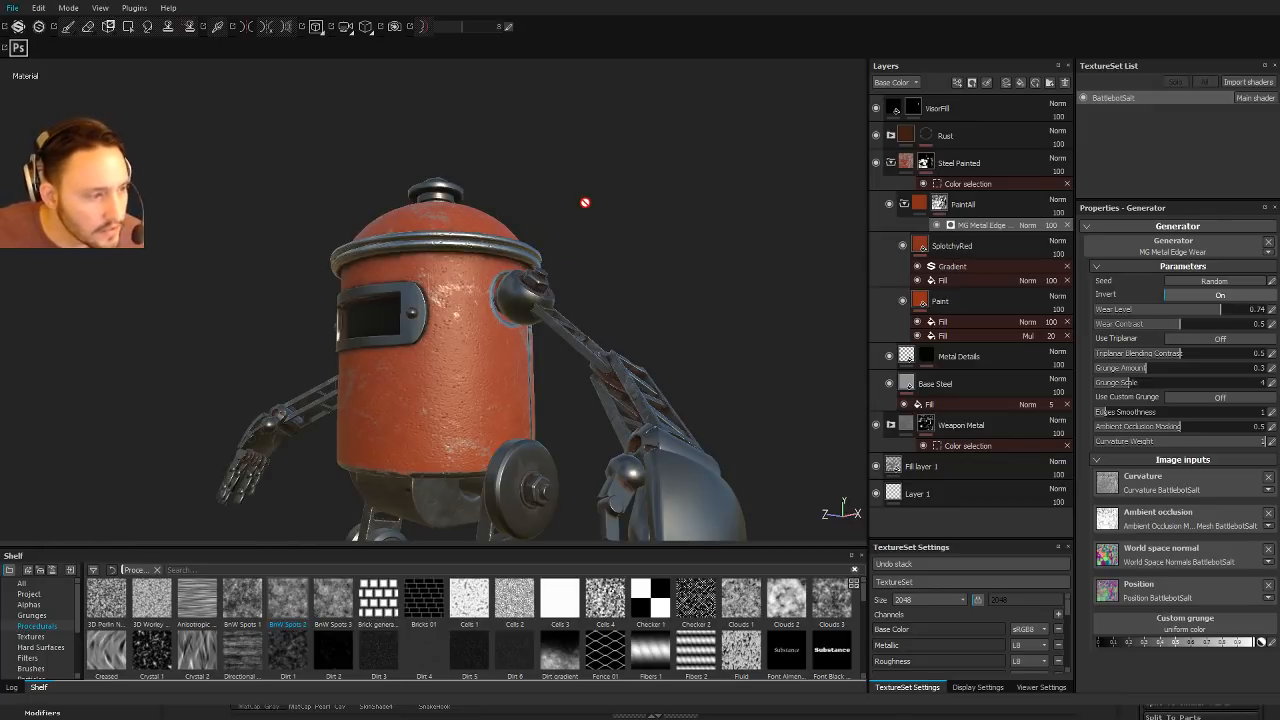
{"action": "left_click_drag", "start_coordinate": [586, 206], "coordinate": [701, 232], "text": "alt"}
{"action": "right_click_drag", "start_coordinate": [701, 232], "coordinate": [646, 240], "text": "alt"}
{"action": "middle_click_drag", "start_coordinate": [646, 240], "coordinate": [677, 271], "text": "alt"}
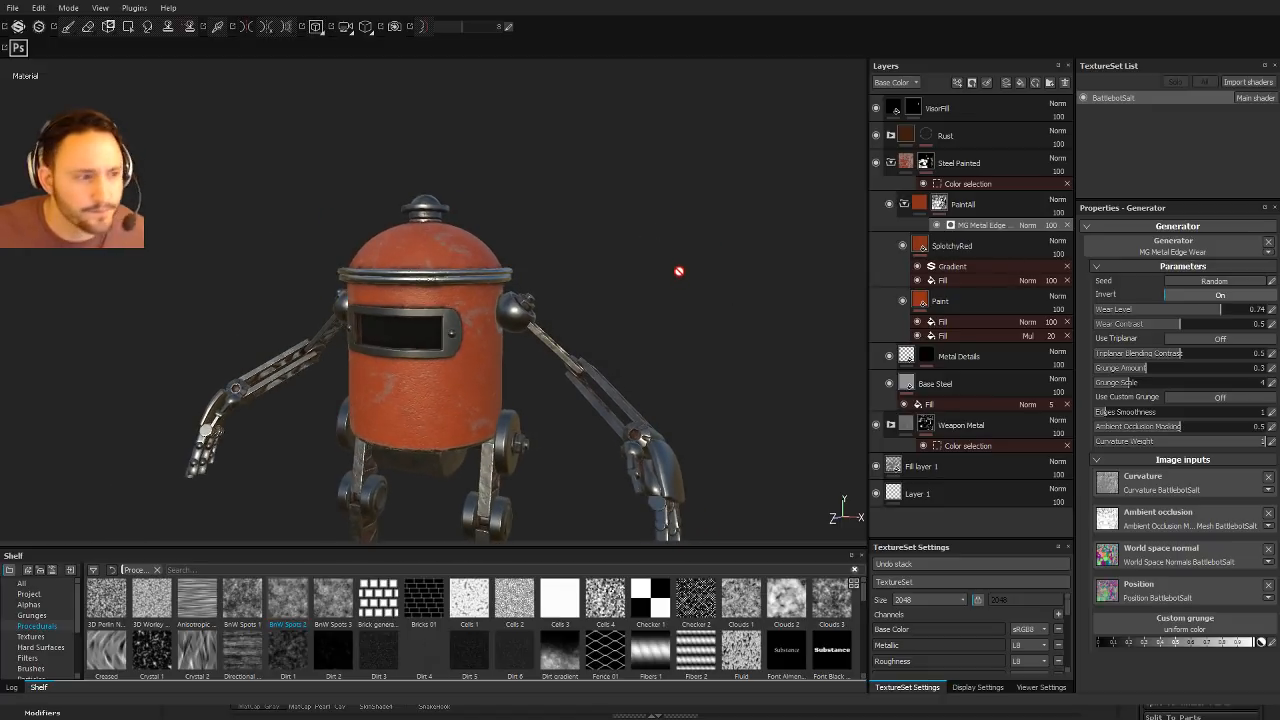
{"action": "middle_click_drag", "start_coordinate": [626, 215], "coordinate": [629, 223], "text": "alt"}
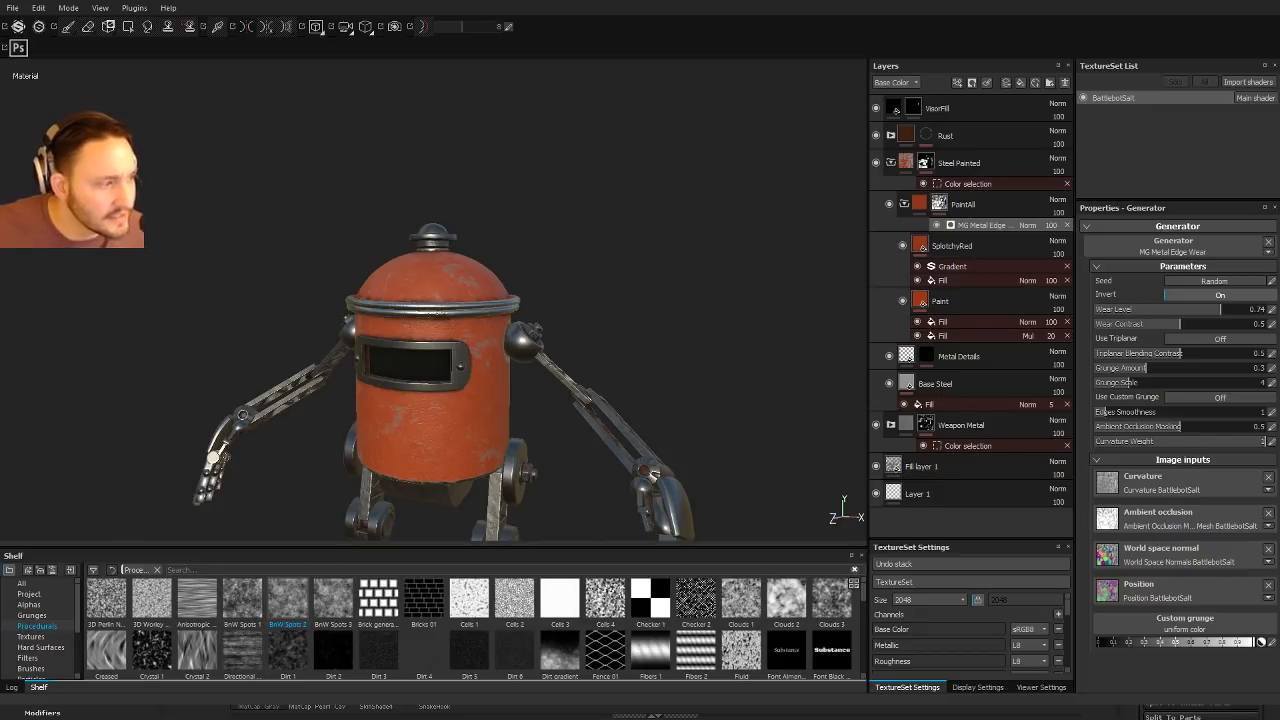
Step: Hide SplotchyRed, set the Paint layer's base color to a dark brownish red, and show SplotchyRed again
{"action": "left_click", "coordinate": [897, 249]}
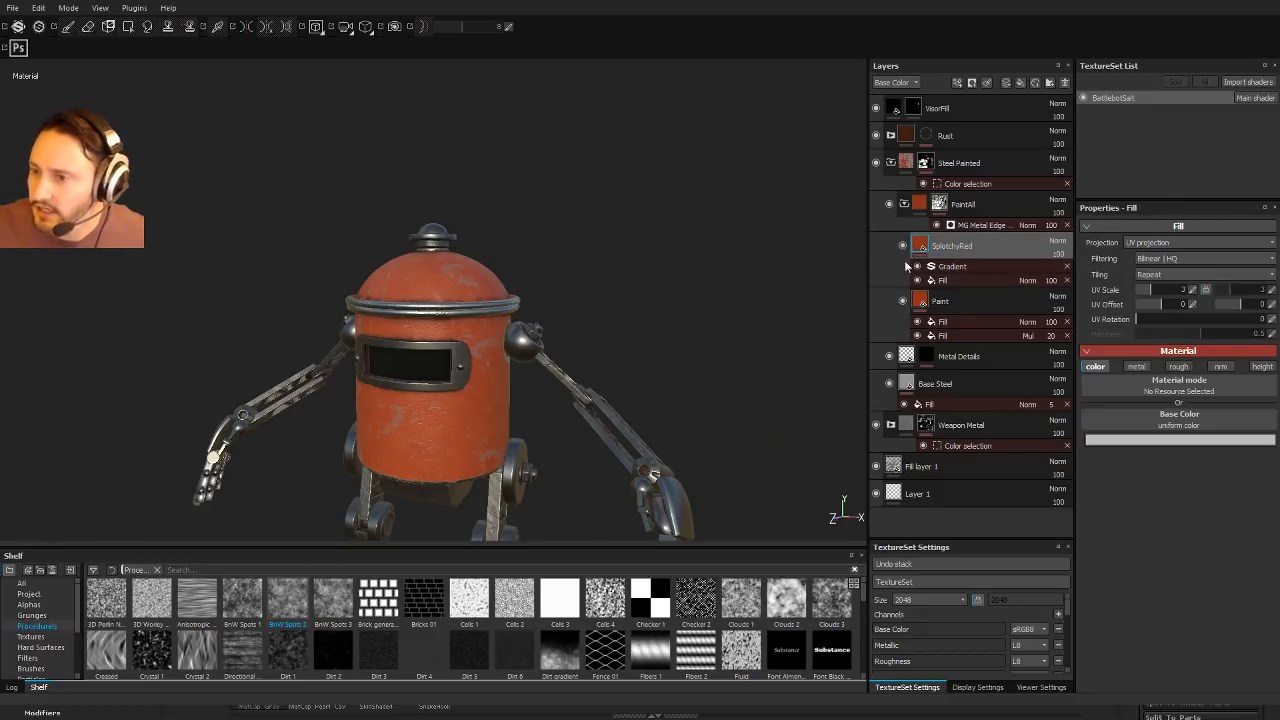
{"action": "left_click", "coordinate": [938, 301]}
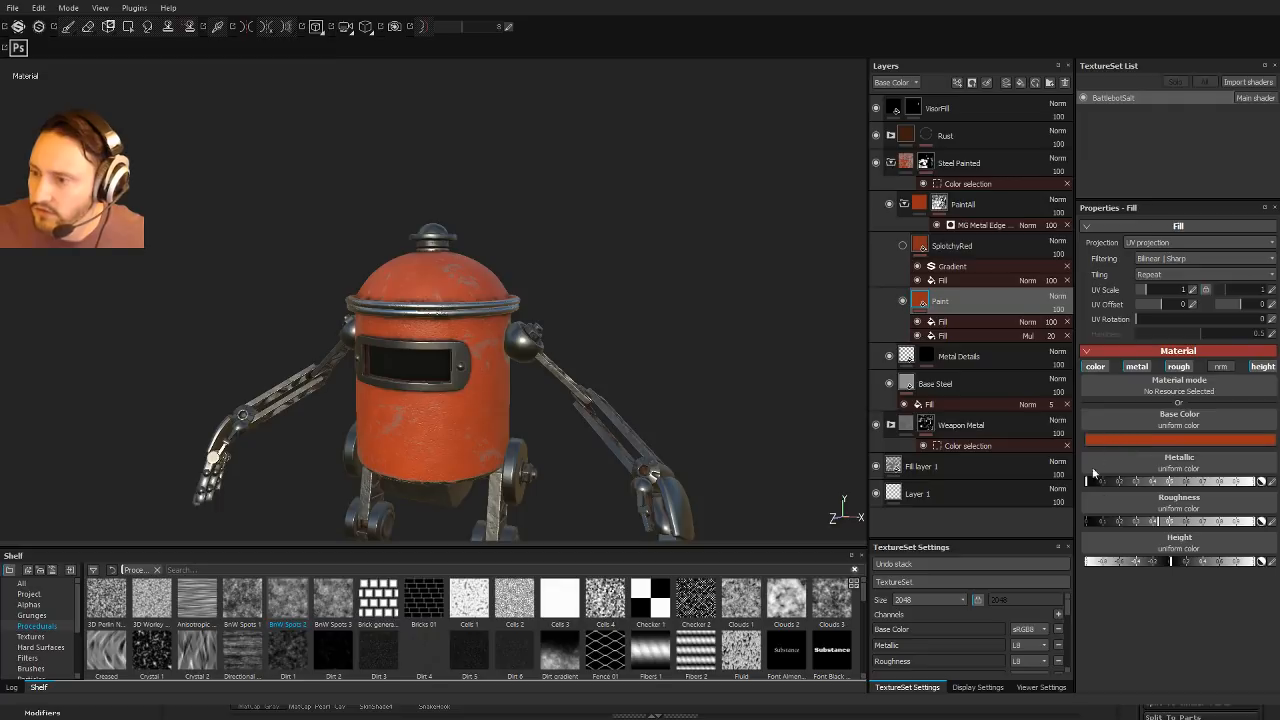
{"action": "mouse_move", "coordinate": [1100, 492]}
{"action": "left_mouse_down"}
{"action": "mouse_move", "coordinate": [1129, 461]}
{"action": "mouse_move", "coordinate": [1068, 475]}
{"action": "mouse_move", "coordinate": [1042, 453]}
{"action": "mouse_move", "coordinate": [1028, 493]}
{"action": "mouse_move", "coordinate": [1077, 490]}
{"action": "mouse_move", "coordinate": [1089, 453]}
{"action": "mouse_move", "coordinate": [1104, 475]}
{"action": "left_mouse_up"}
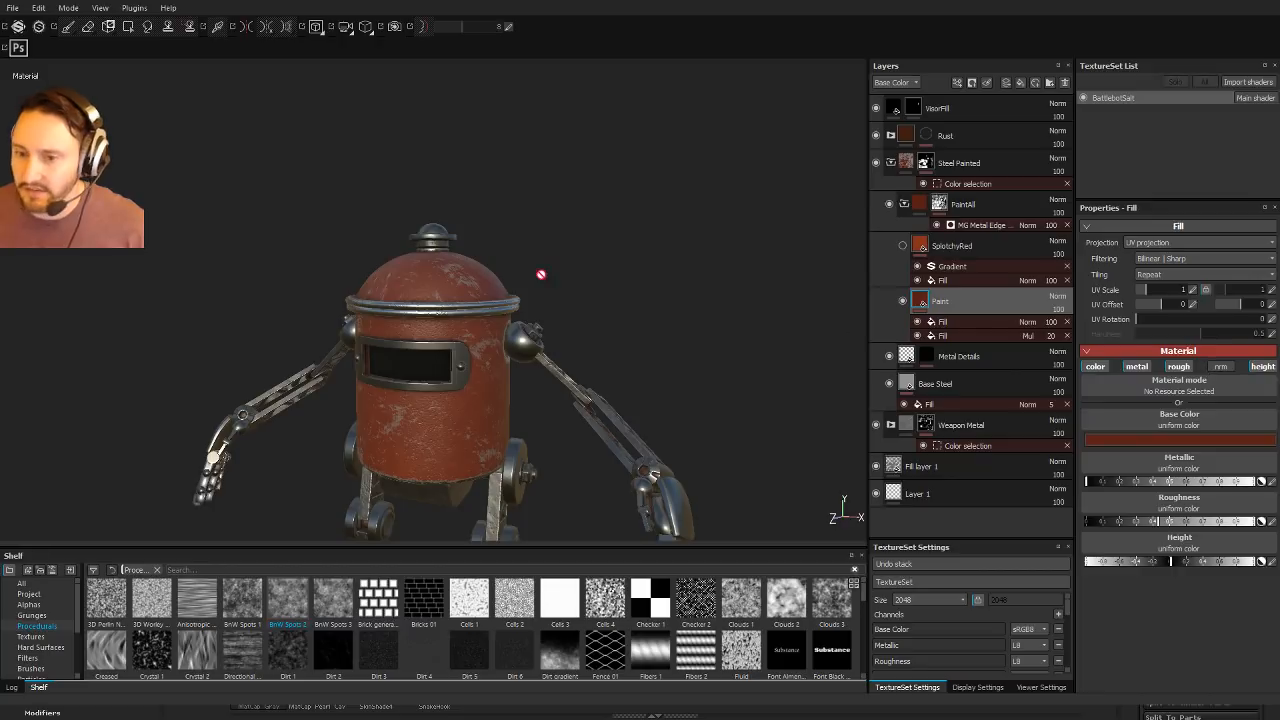
{"action": "left_click_drag", "start_coordinate": [519, 268], "coordinate": [577, 314], "text": "alt"}
{"action": "left_click_drag", "start_coordinate": [720, 268], "coordinate": [829, 290], "text": "alt"}
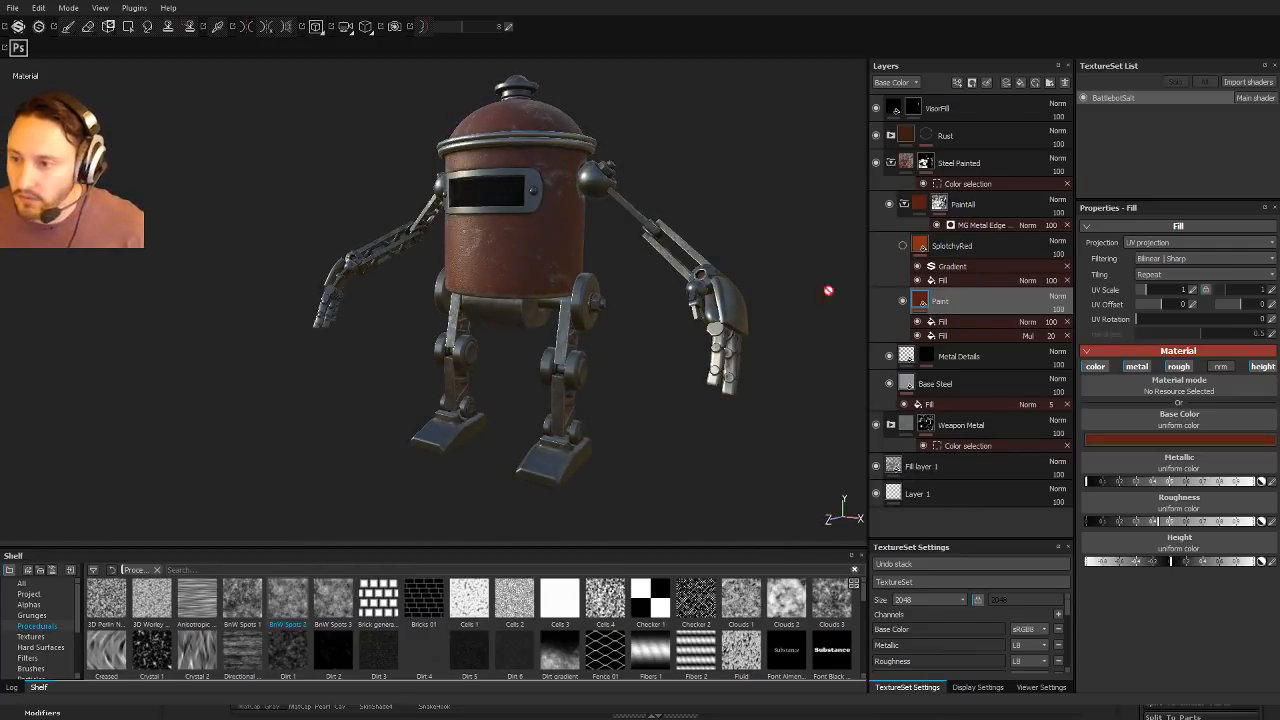
{"action": "left_click", "coordinate": [903, 246]}
Step: Pick the red body and the gray feet and hand plates as ID colors in the Steel Painted mask's color selection
{"action": "left_click", "coordinate": [958, 164]}
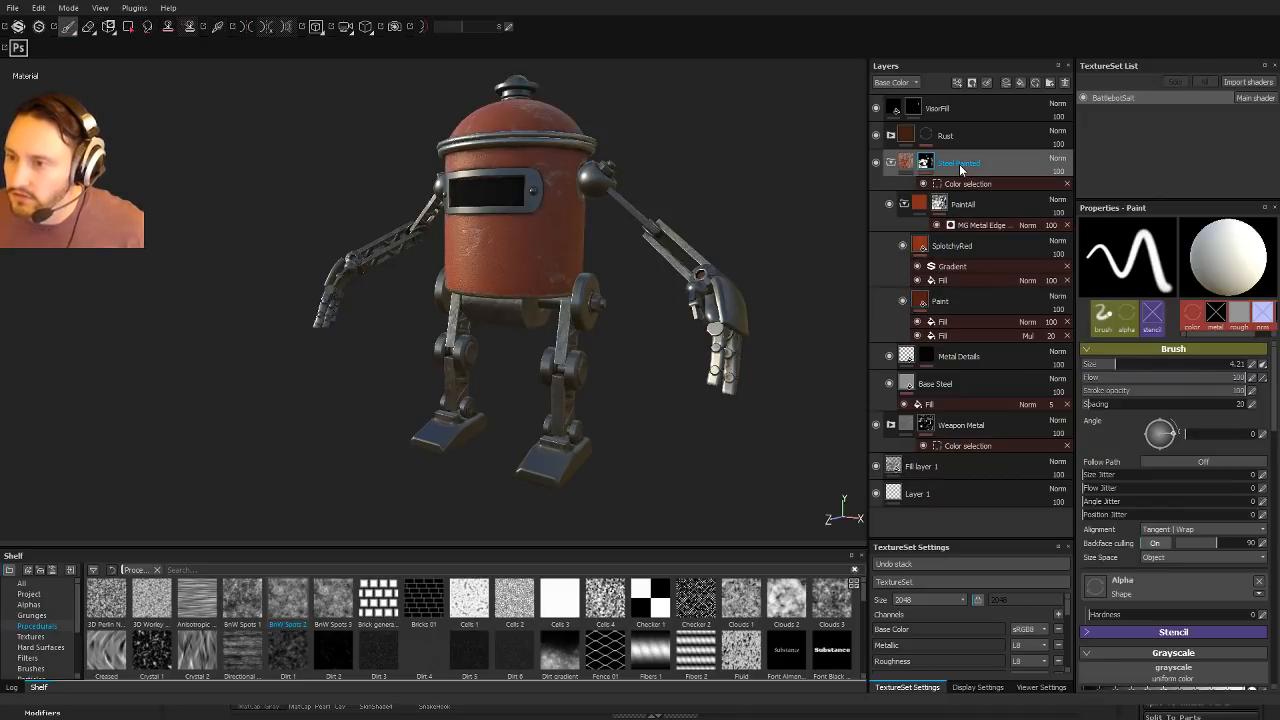
{"action": "left_click", "coordinate": [983, 186]}
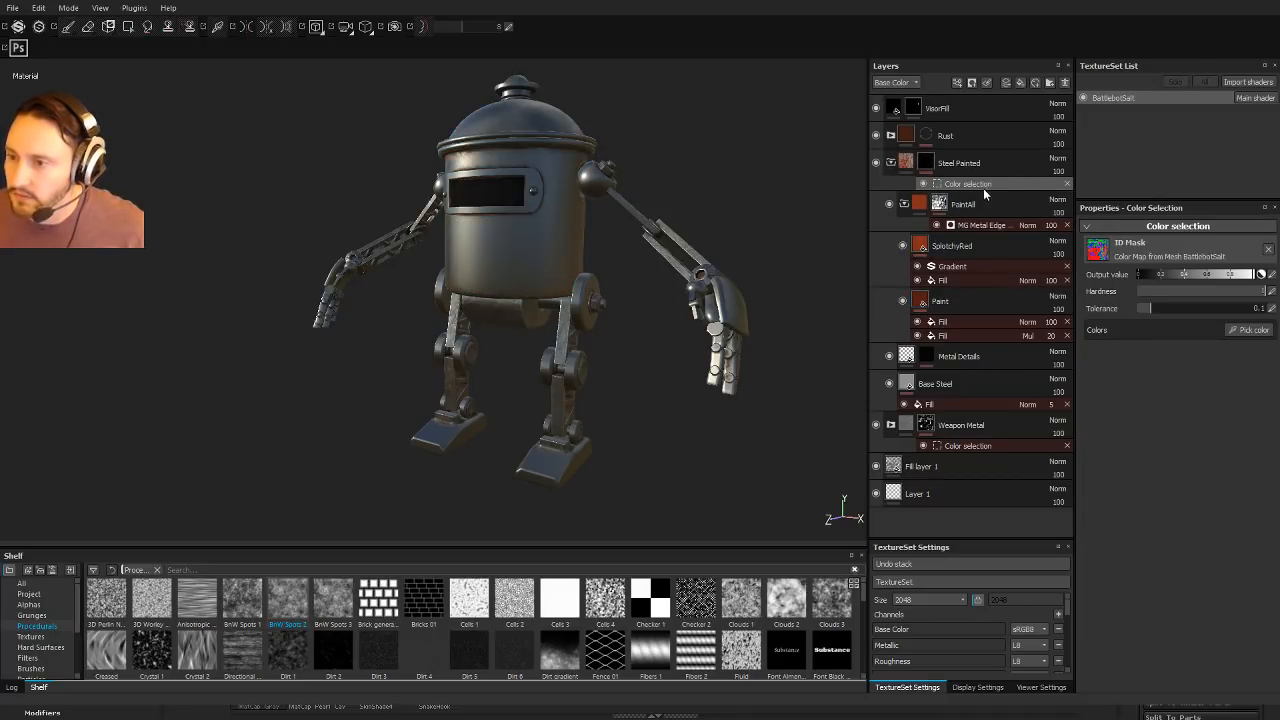
{"action": "left_click", "coordinate": [1248, 330]}
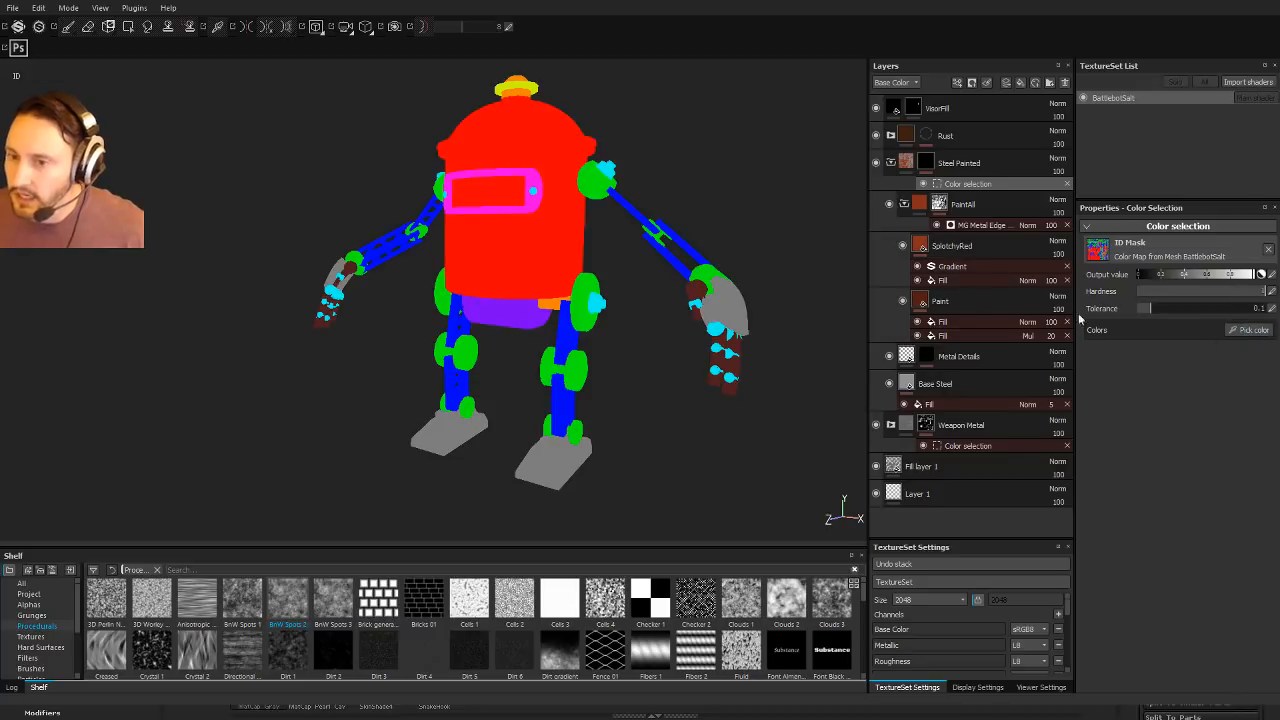
{"action": "left_click", "coordinate": [553, 234]}
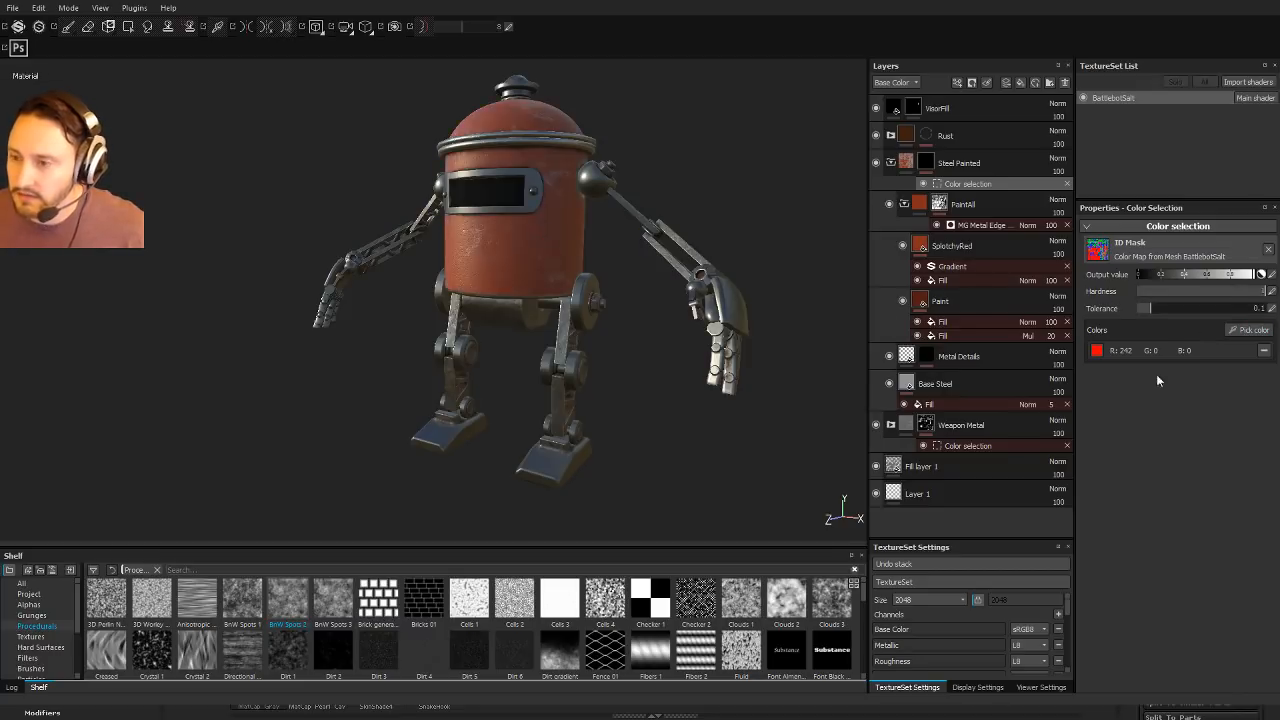
{"action": "left_click", "coordinate": [1249, 330]}
{"action": "left_click", "coordinate": [540, 470]}
Step: Examine how the paint looks on the body, feet and hand plates from different angles
{"action": "left_click_drag", "start_coordinate": [786, 354], "coordinate": [721, 251], "text": "alt"}
{"action": "left_click_drag", "start_coordinate": [738, 268], "coordinate": [764, 292], "text": "ctrl+alt"}
{"action": "left_click_drag", "start_coordinate": [660, 224], "coordinate": [720, 315], "text": "alt"}
{"action": "right_click_drag", "start_coordinate": [700, 254], "coordinate": [770, 340], "text": "alt"}
{"action": "right_click_drag", "start_coordinate": [724, 293], "coordinate": [694, 257], "text": "alt"}
{"action": "left_click_drag", "start_coordinate": [694, 257], "coordinate": [698, 228], "text": "ctrl+alt"}
{"action": "left_click_drag", "start_coordinate": [698, 228], "coordinate": [700, 234], "text": "alt"}
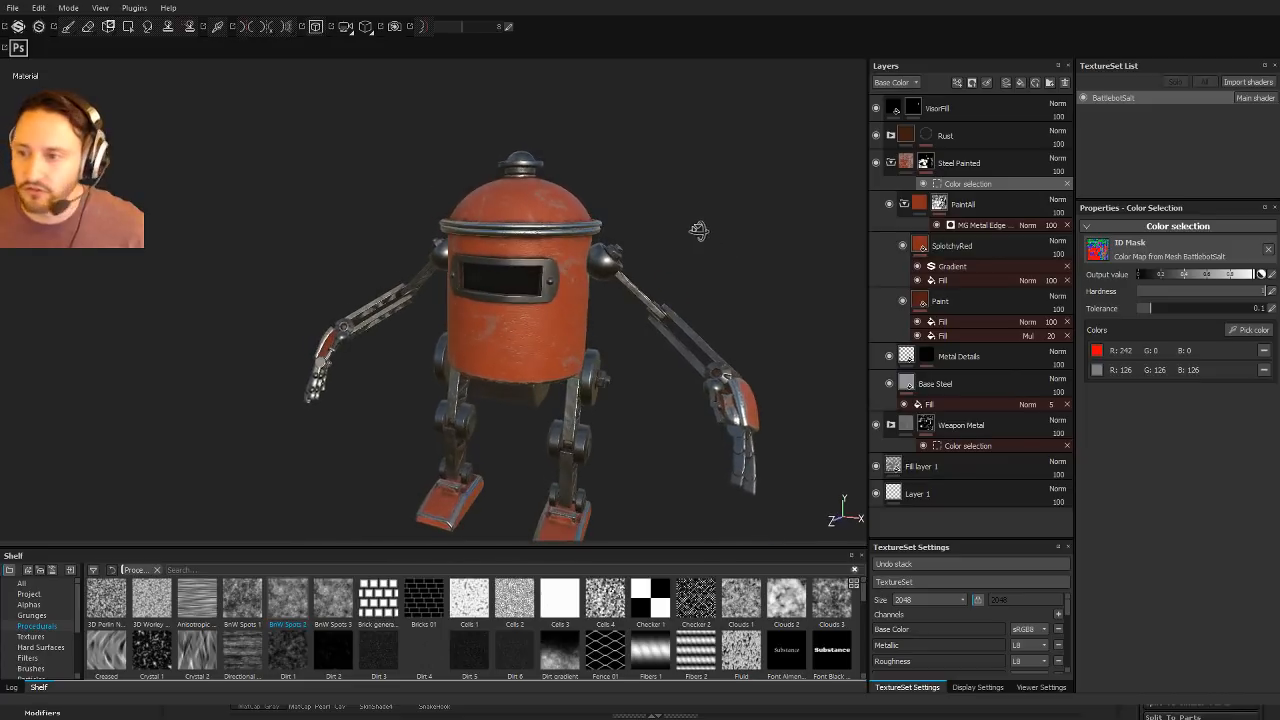
Step: Add a fill layer above VisorFill and name it Dirt
{"action": "left_click", "coordinate": [966, 109]}
{"action": "left_click", "coordinate": [1020, 83]}
{"action": "double_click", "coordinate": [921, 110]}
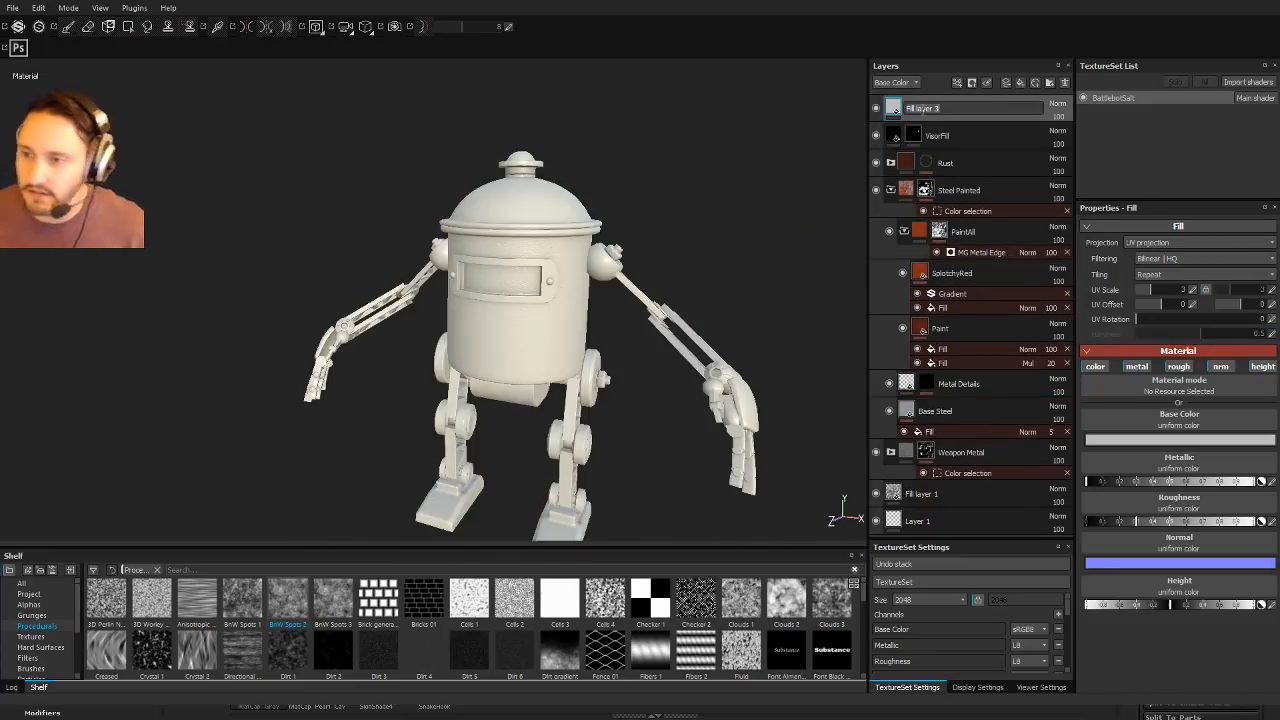
{"action": "key", "text": "BackSpace"}
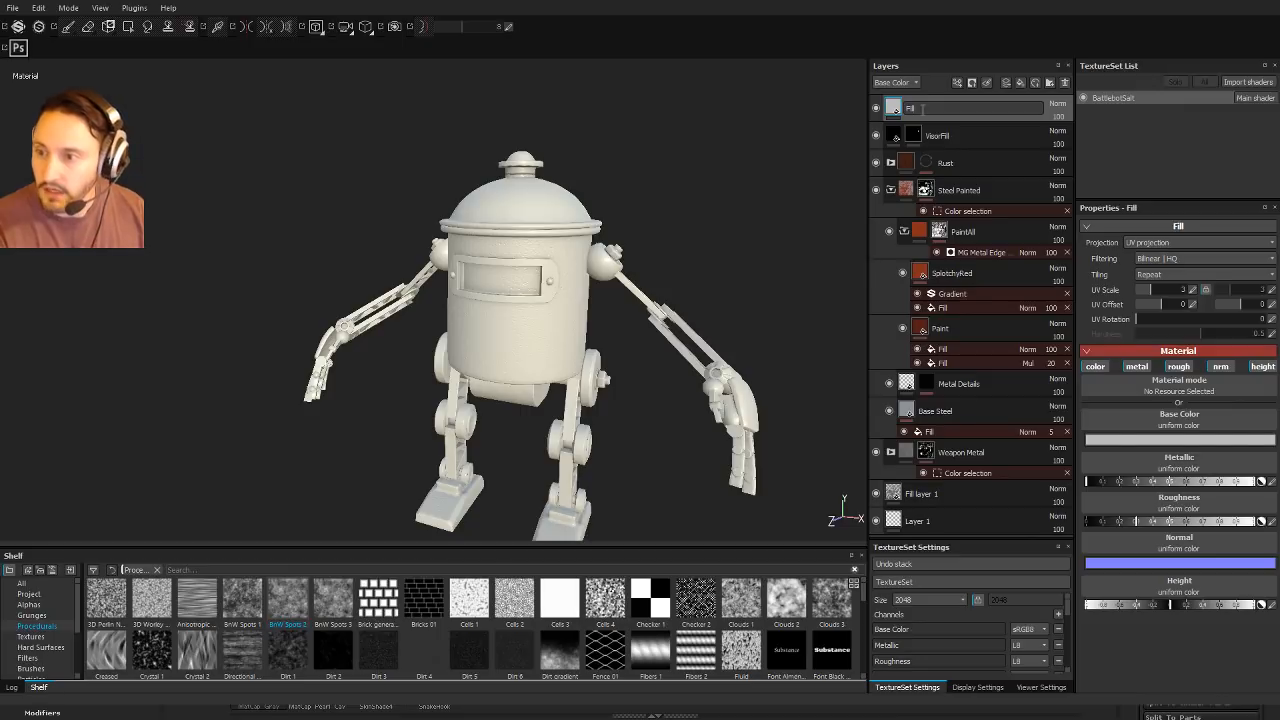
{"action": "type", "text": "Dirt"}
{"action": "key", "text": "Return"}
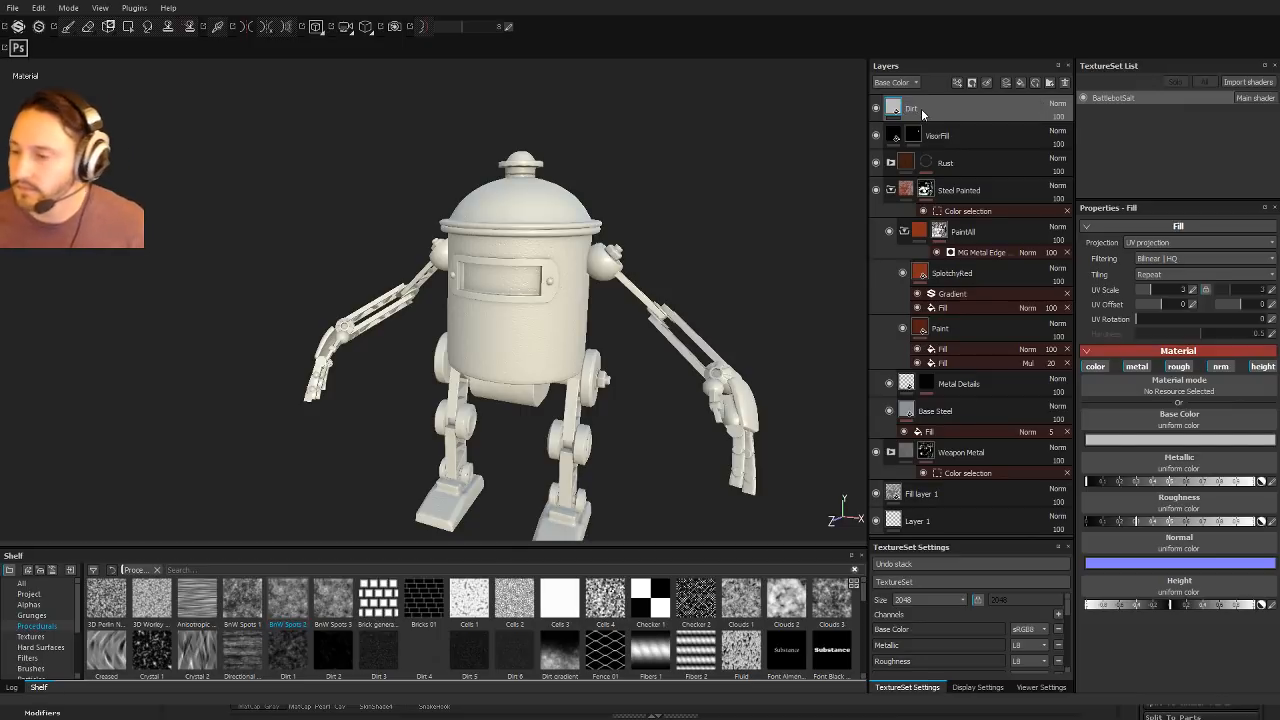
Step: Try the Replace blending mode for the Dirt layer's height channel and check the body's surface relief
{"action": "scroll", "coordinate": [614, 168], "scroll_direction": "up", "scroll_amount": 5}
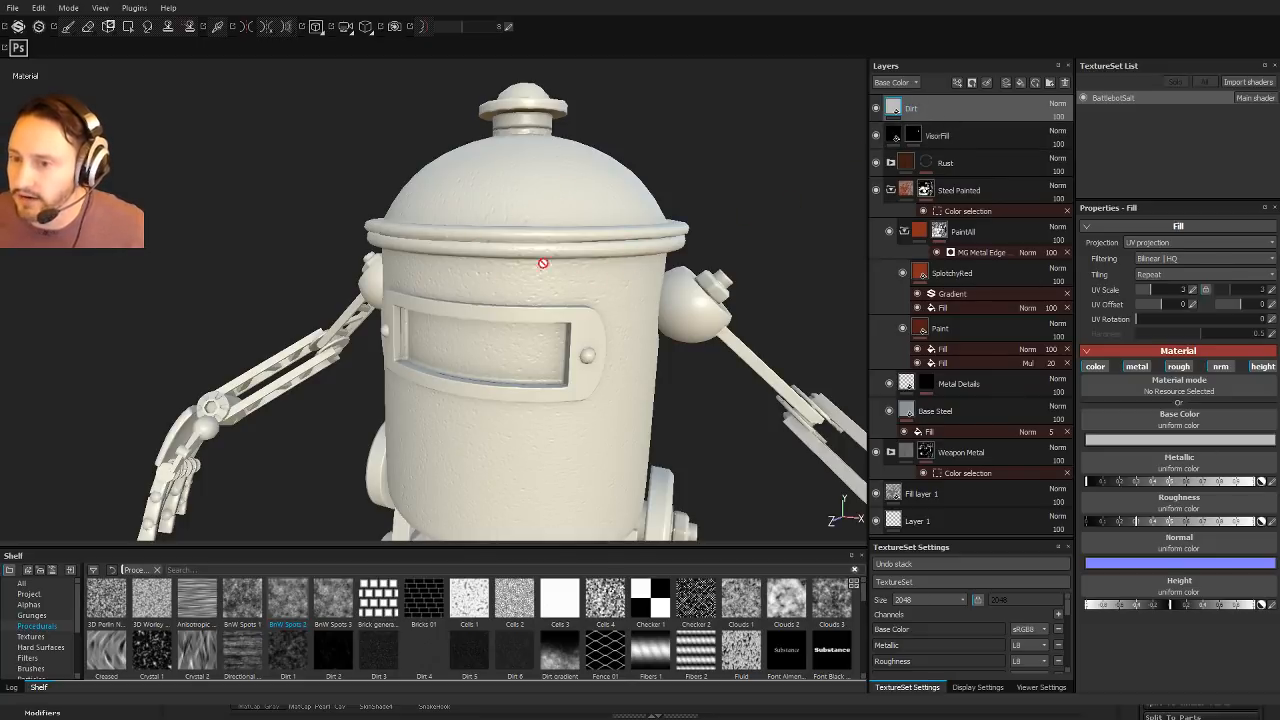
{"action": "mouse_move", "coordinate": [531, 263]}
{"action": "left_mouse_down", "text": "alt"}
{"action": "mouse_move", "coordinate": [475, 180]}
{"action": "mouse_move", "coordinate": [532, 242]}
{"action": "mouse_move", "coordinate": [500, 220]}
{"action": "left_mouse_up", "text": "alt"}
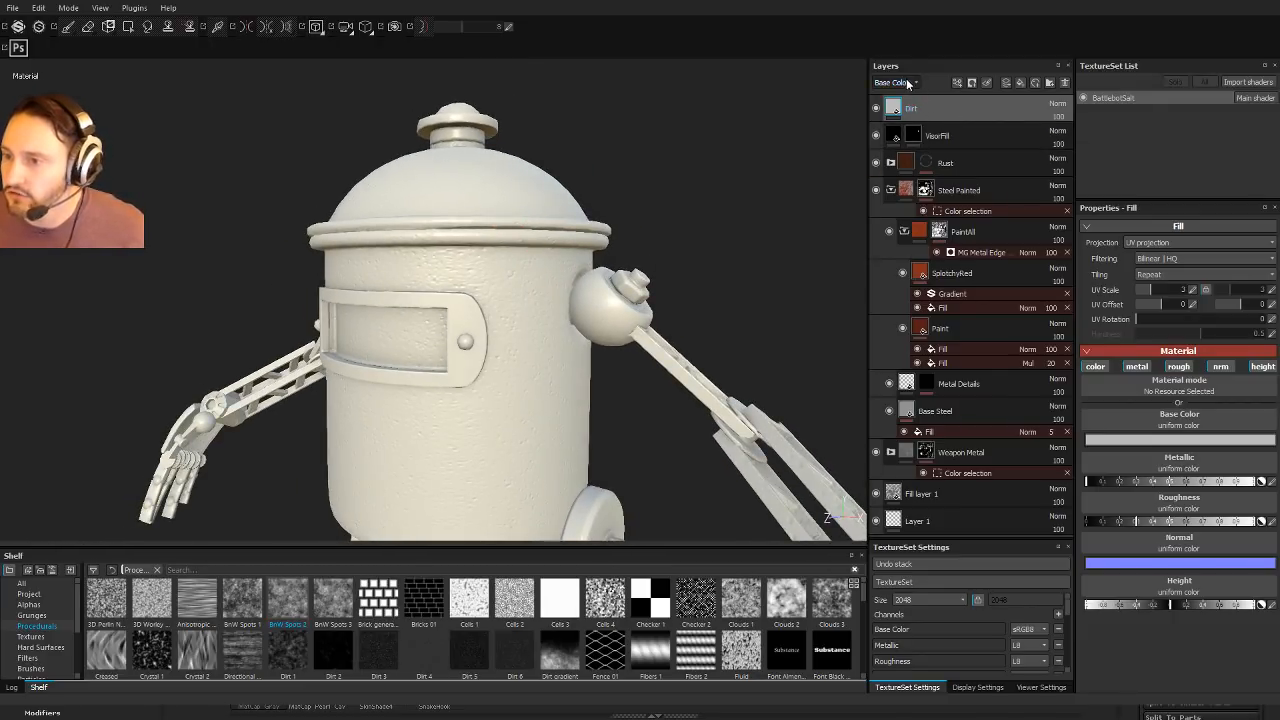
{"action": "left_click", "coordinate": [898, 128]}
{"action": "left_click", "coordinate": [1058, 106]}
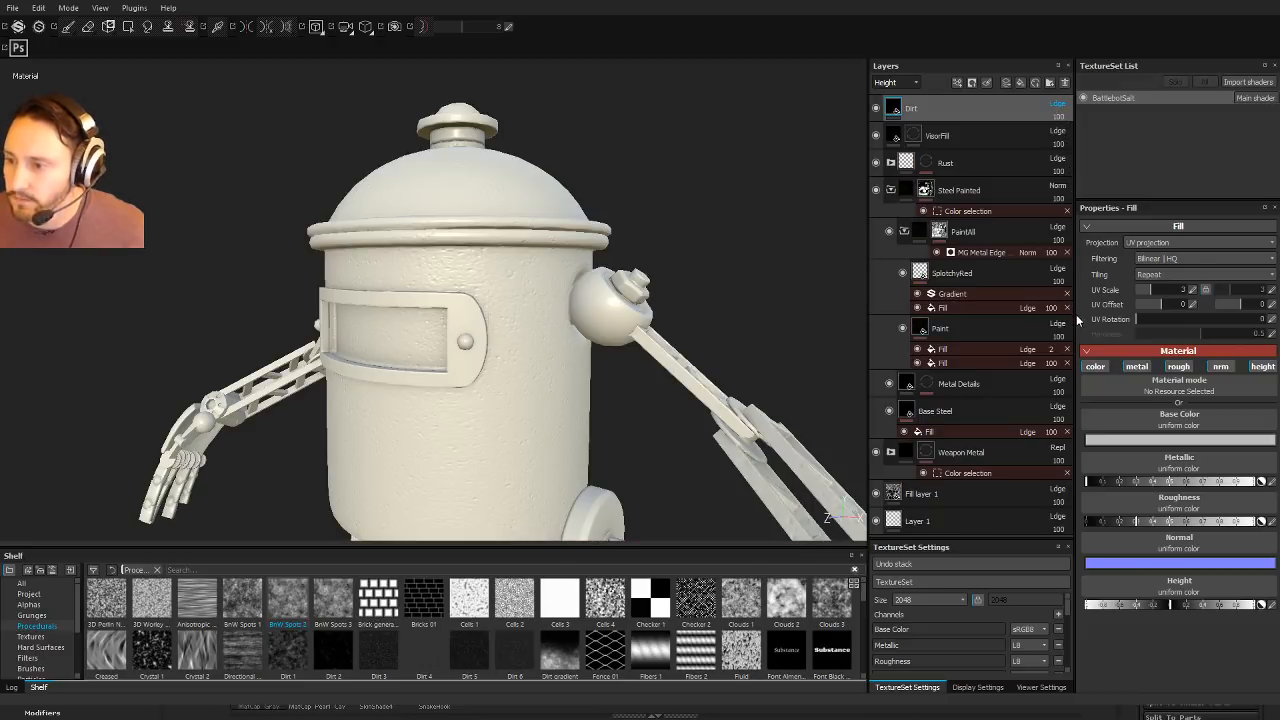
{"action": "left_click", "coordinate": [1077, 148]}
{"action": "right_click_drag", "start_coordinate": [597, 202], "coordinate": [76, 24], "text": "alt"}
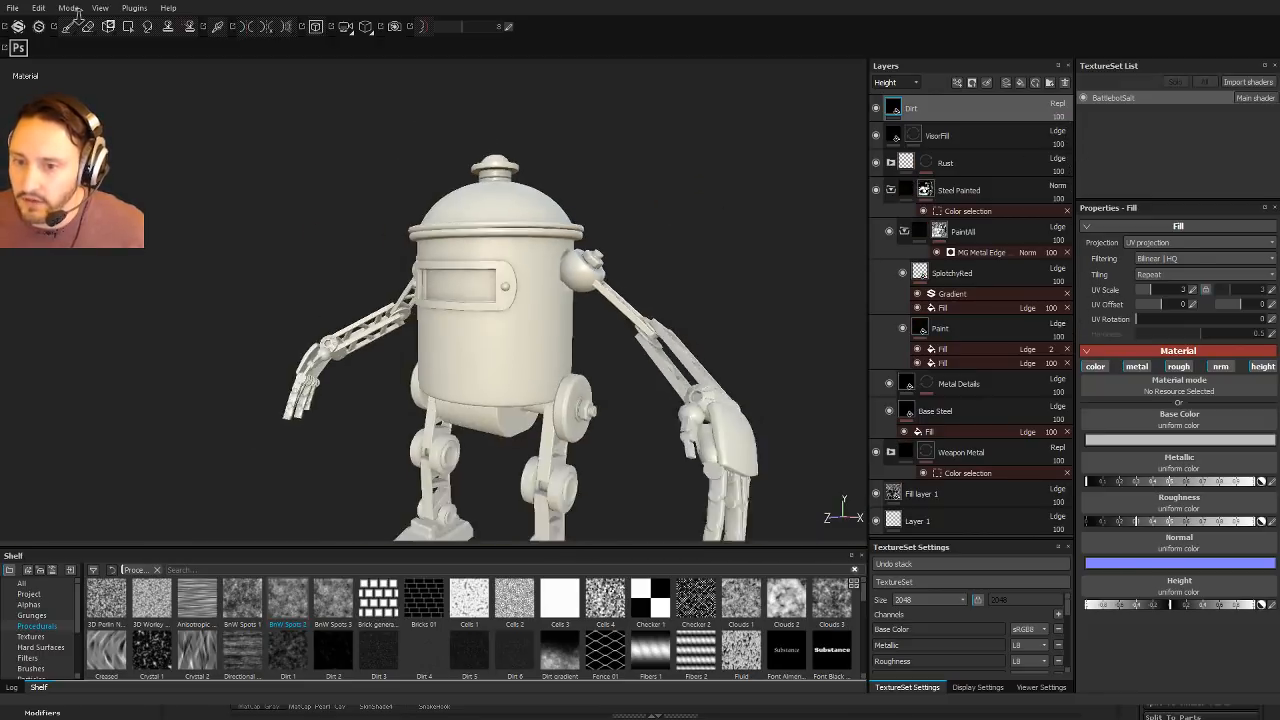
{"action": "left_click_drag", "start_coordinate": [290, 105], "coordinate": [315, 116], "text": "alt"}
{"action": "right_click_drag", "start_coordinate": [315, 116], "coordinate": [568, 334], "text": "alt"}
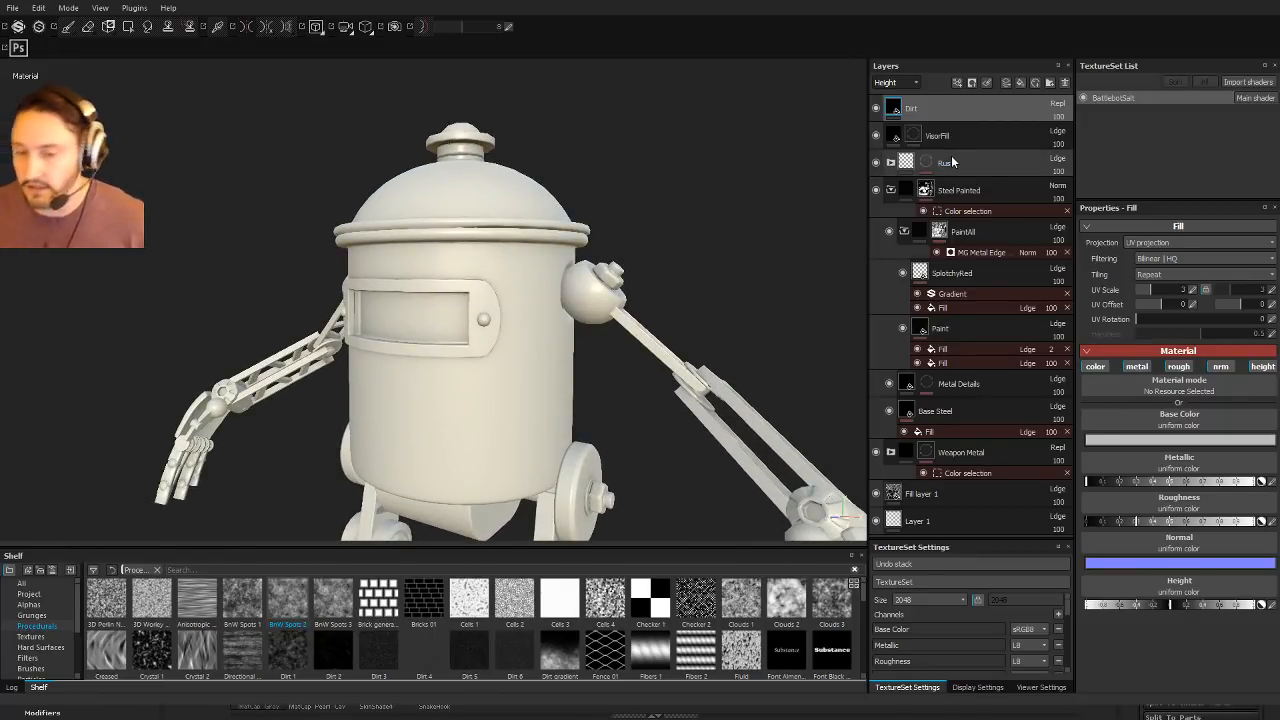
Step: Try Normal blending for the Dirt layer's height channel, check the surface, and delete the layer
{"action": "left_click", "coordinate": [1059, 105]}
{"action": "left_click", "coordinate": [1067, 118]}
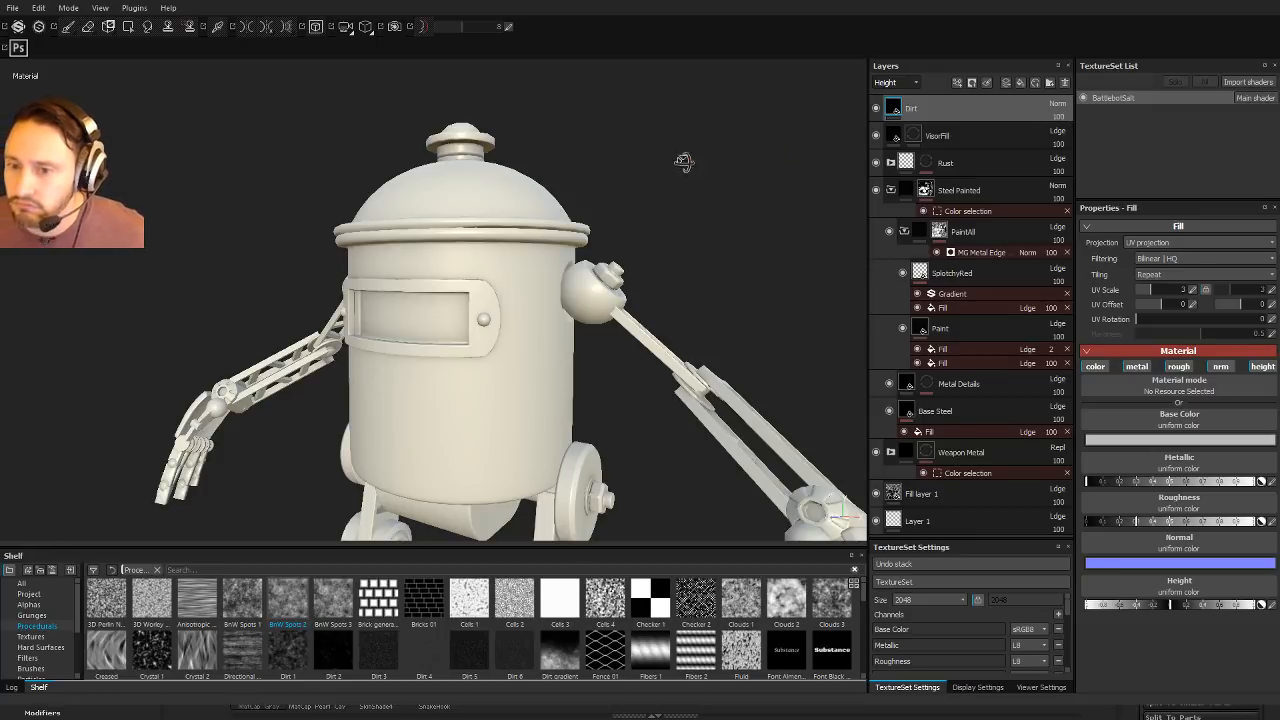
{"action": "left_click_drag", "start_coordinate": [684, 162], "coordinate": [692, 194], "text": "alt"}
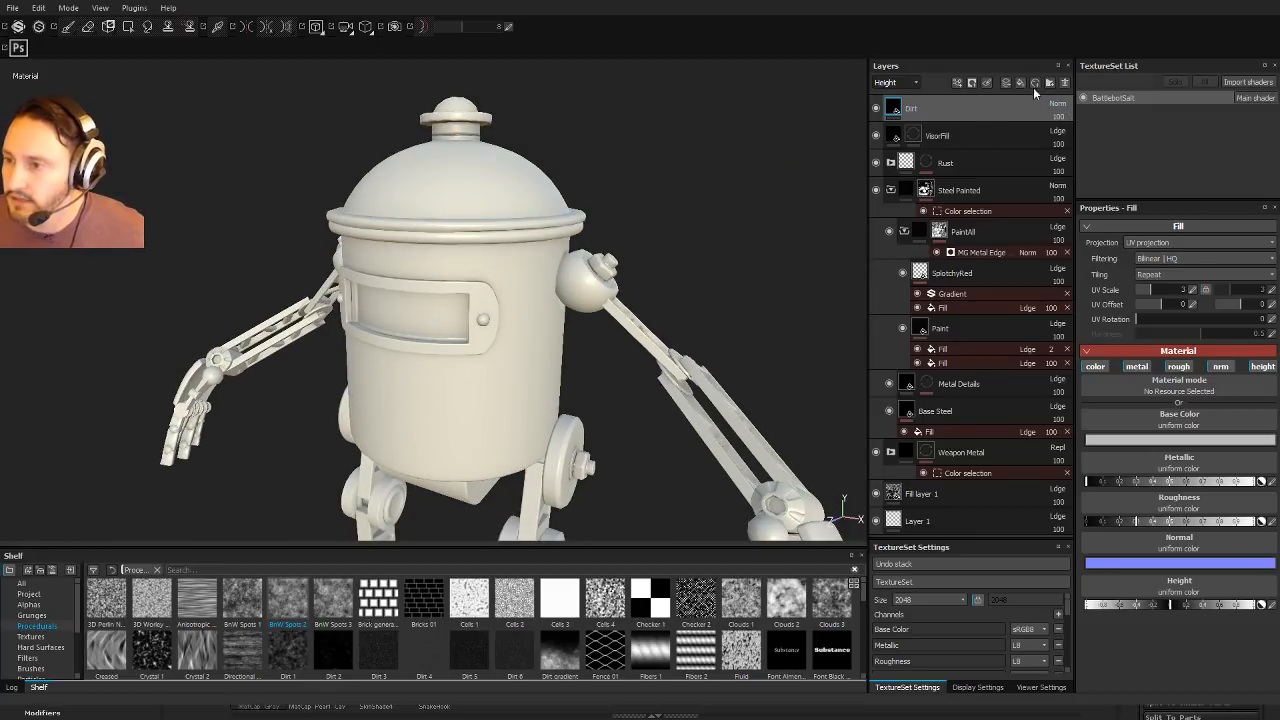
{"action": "left_click", "coordinate": [1064, 82]}
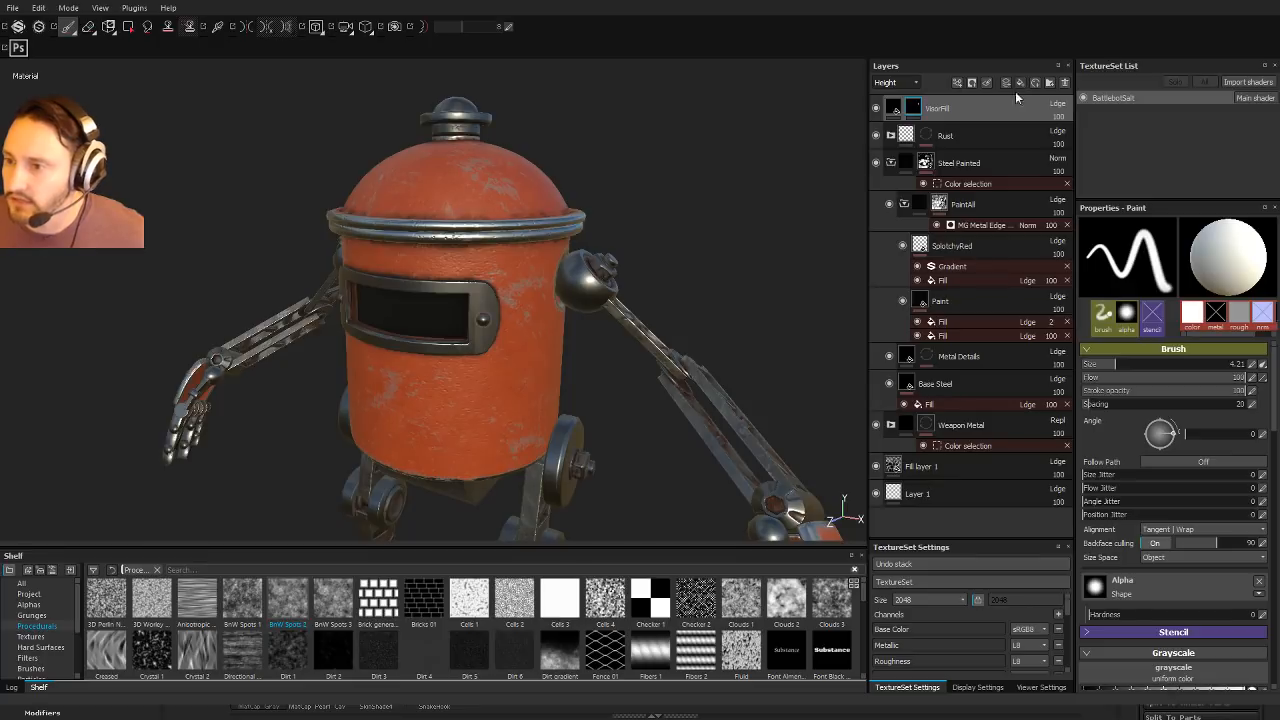
Step: Add a new fill layer above VisorFill, show the Base Color channel in the layer stack, and set the fill's base color to very dark brown
{"action": "left_click", "coordinate": [1020, 83]}
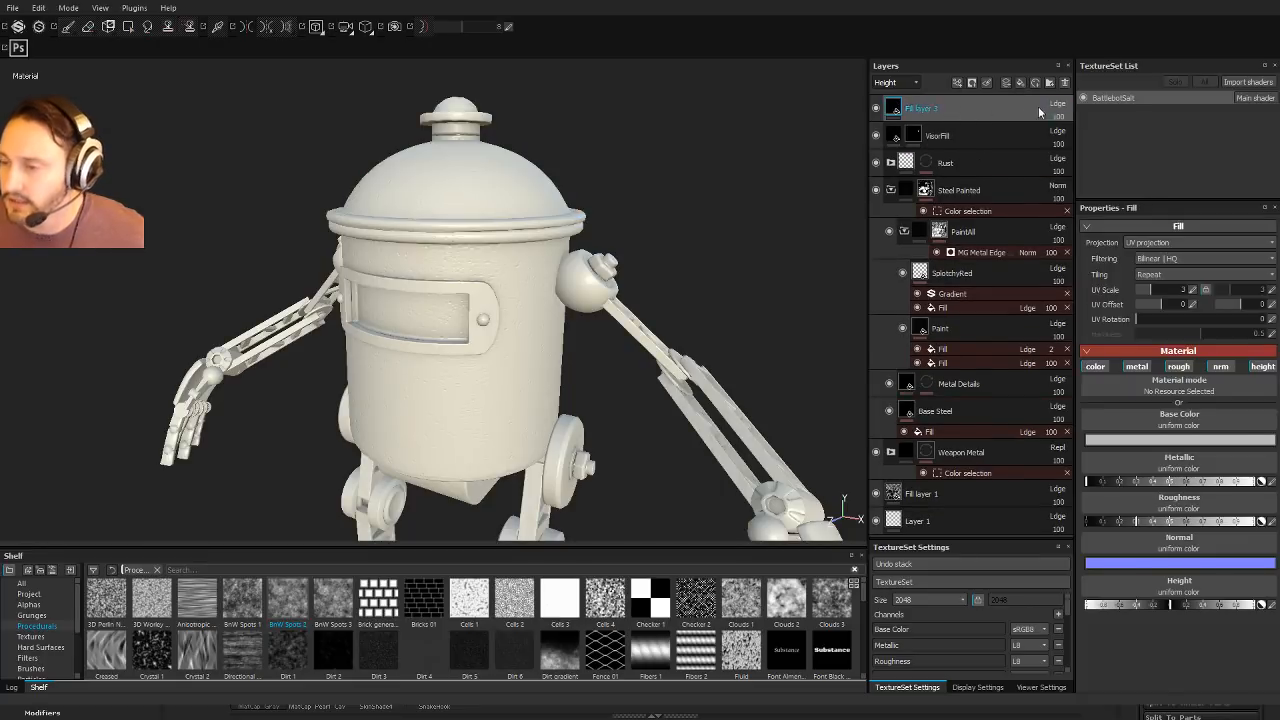
{"action": "left_click", "coordinate": [900, 84]}
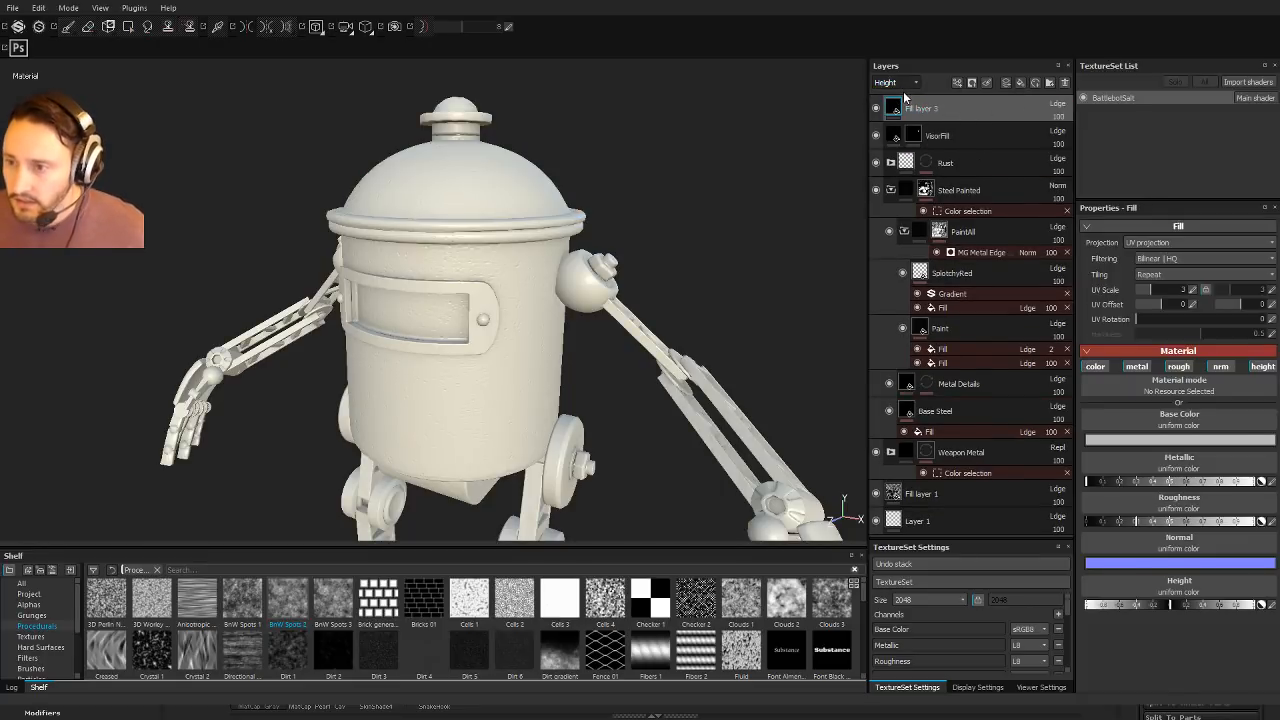
{"action": "left_click", "coordinate": [905, 95]}
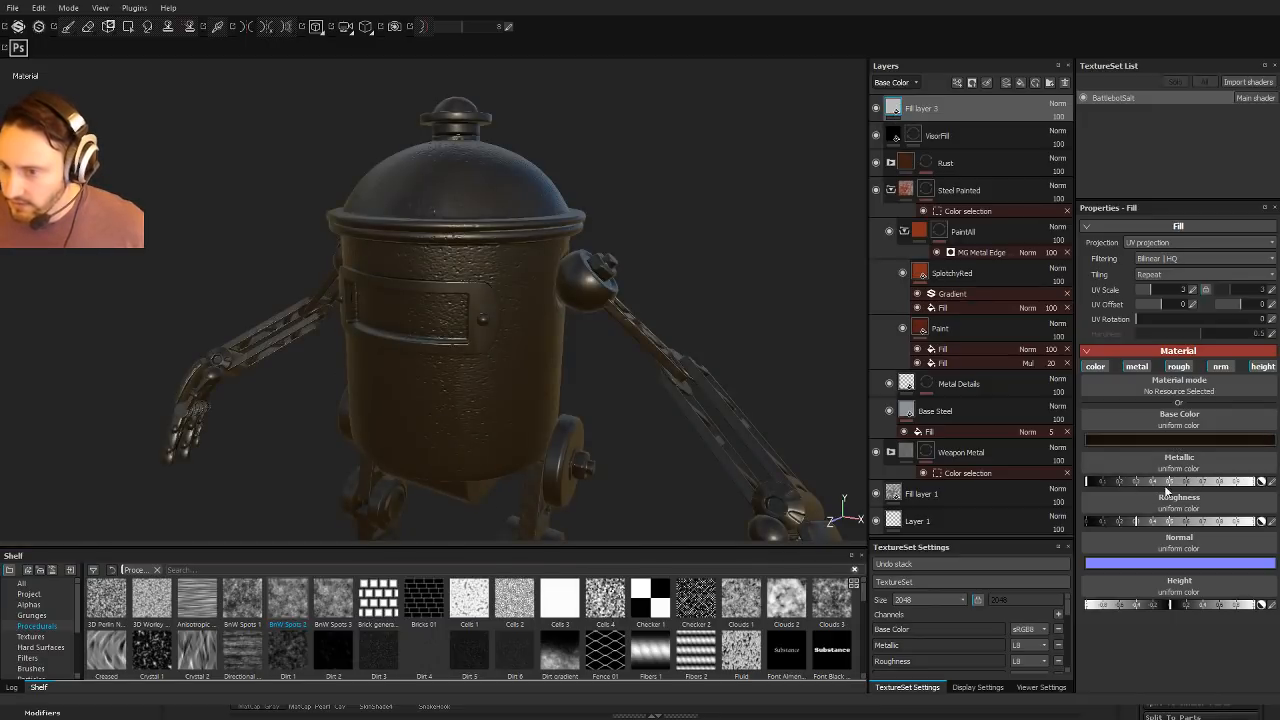
Step: Change Fill layer 3's base color to a slightly lighter dark brown
{"action": "left_click", "coordinate": [1121, 477]}
{"action": "left_click", "coordinate": [1112, 487]}
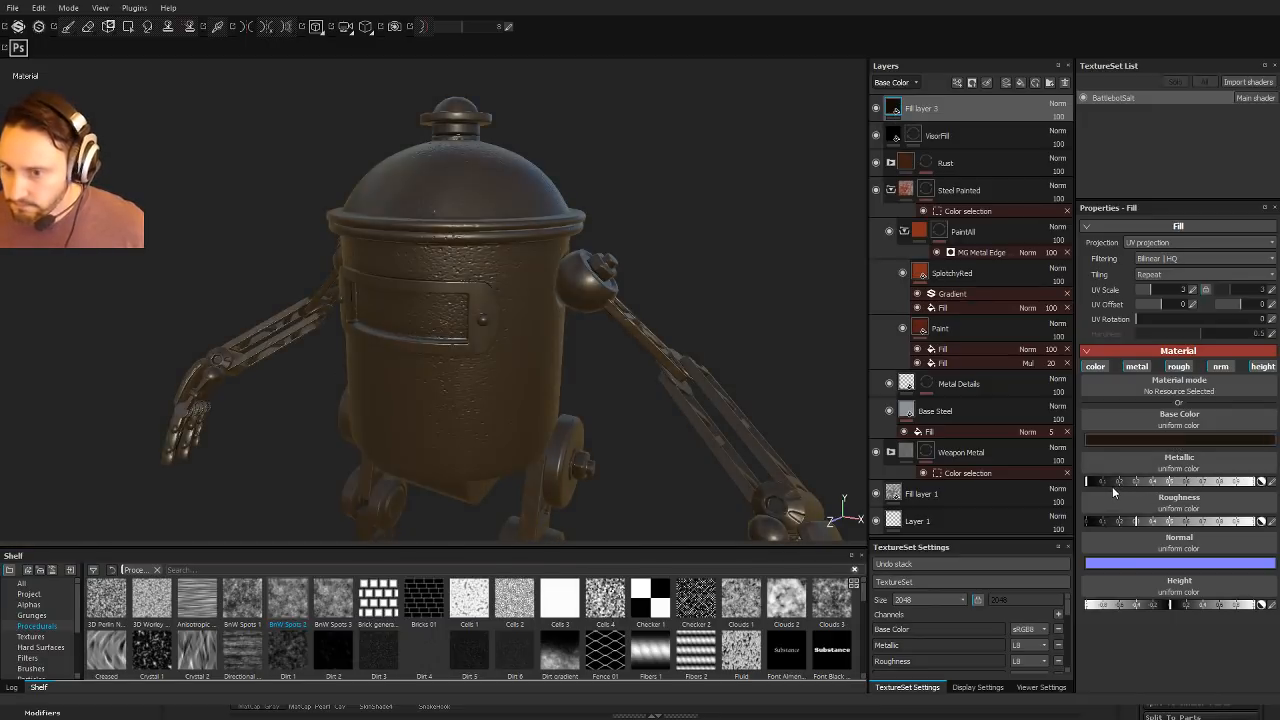
Step: Add a fill effect to Fill layer 3 with BnW Spots 3 as its base color and Tri-planar projection
{"action": "left_click", "coordinate": [946, 432]}
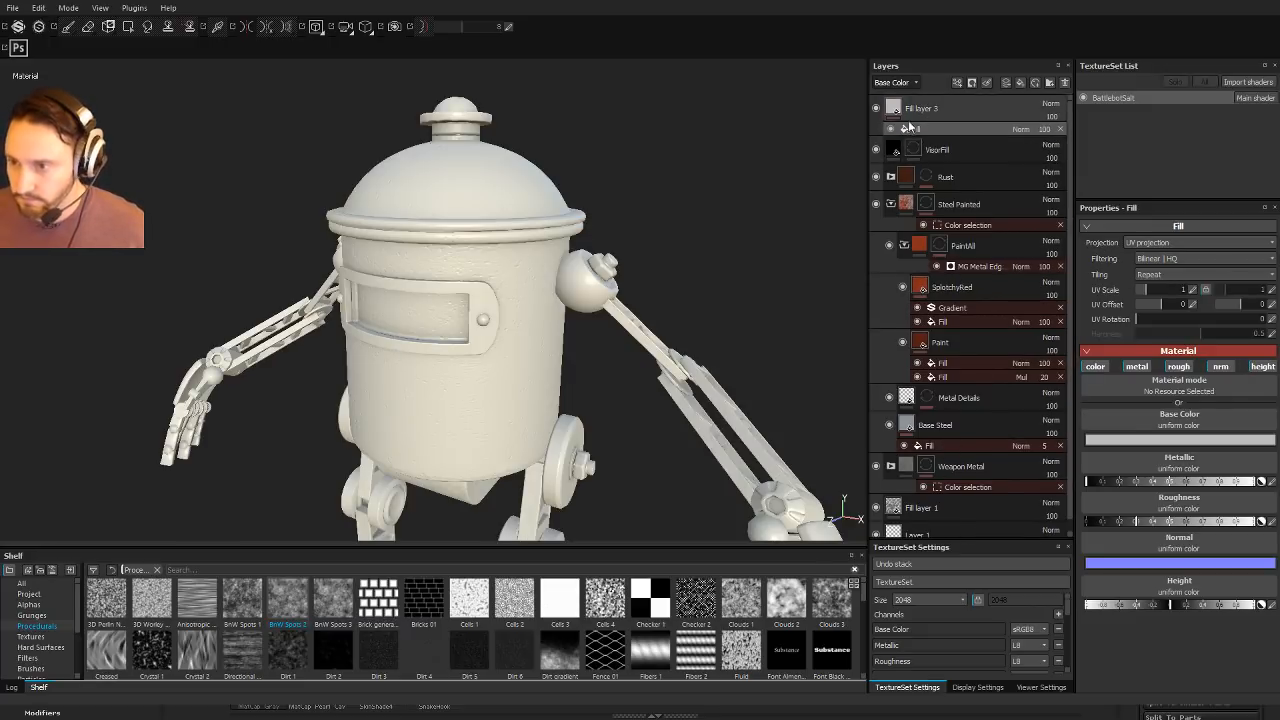
{"action": "left_click", "coordinate": [912, 127]}
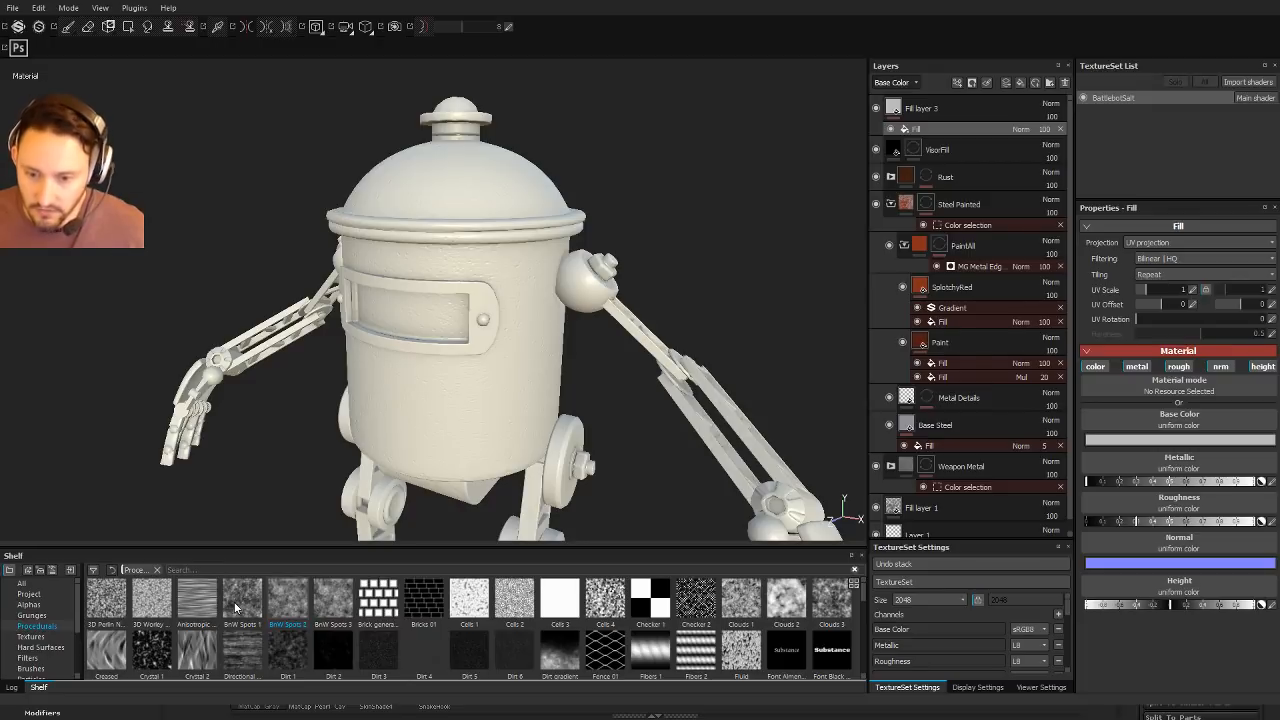
{"action": "left_click_drag", "start_coordinate": [320, 605], "coordinate": [1172, 424]}
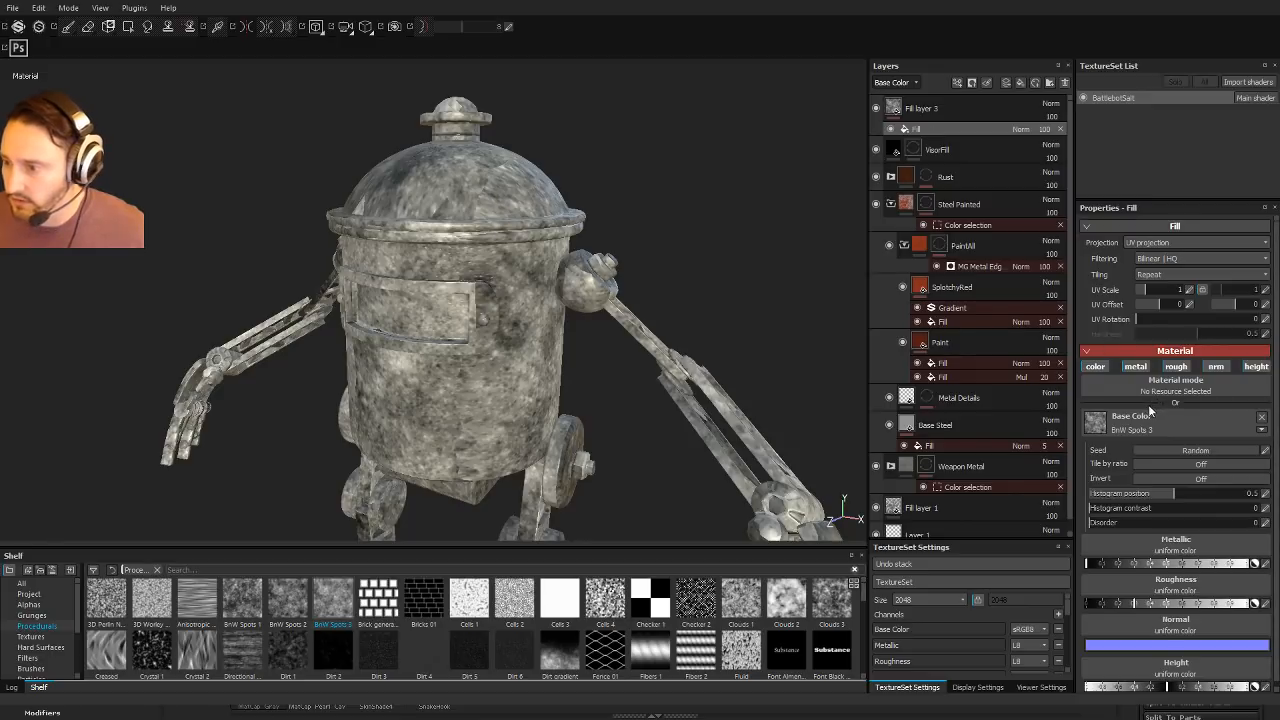
{"action": "left_click", "coordinate": [1142, 243]}
{"action": "left_click", "coordinate": [1150, 258]}
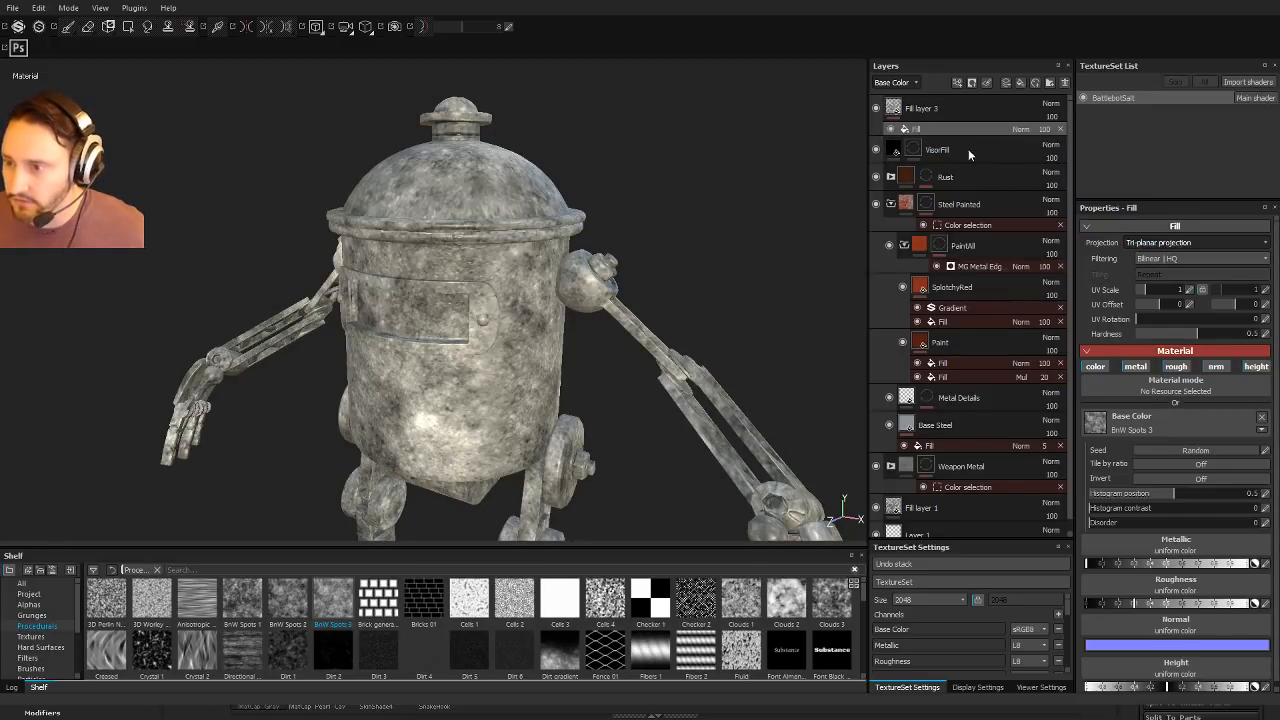
Step: Add a Gradient filter above Fill layer 3's fill effect and set Color 1 to brown
{"action": "left_click", "coordinate": [962, 186]}
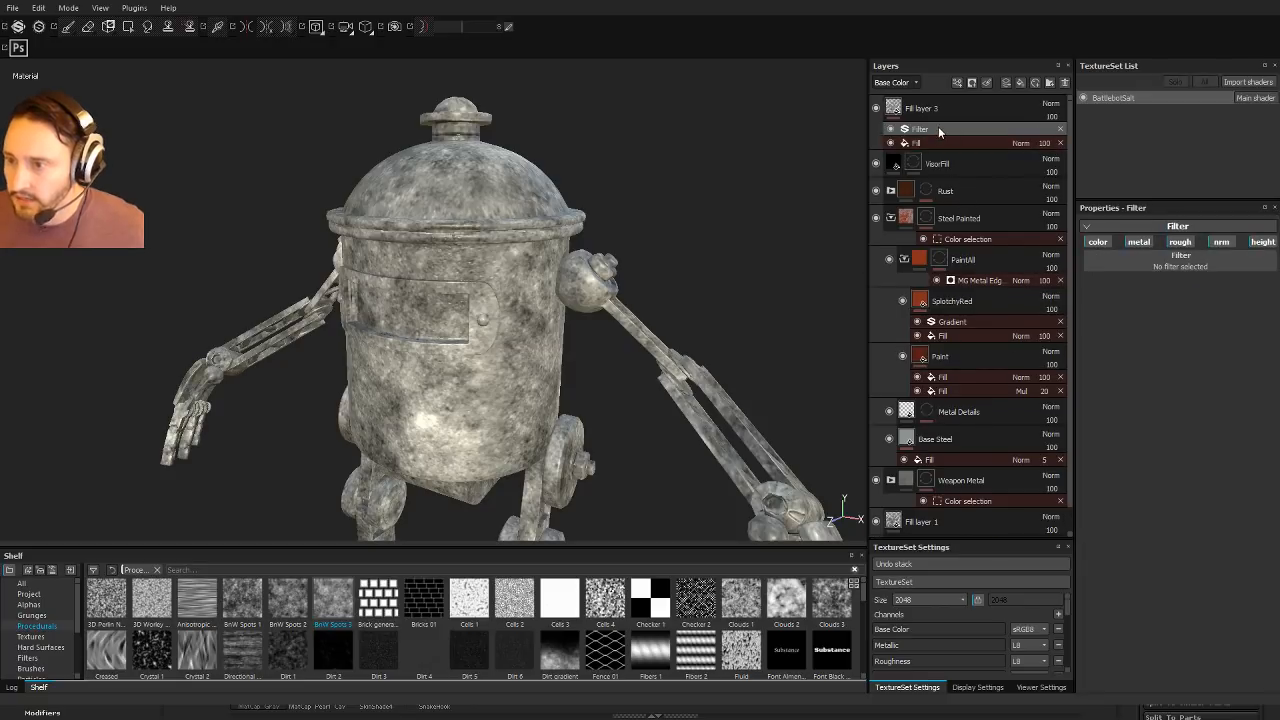
{"action": "left_click", "coordinate": [1165, 272]}
{"action": "left_click", "coordinate": [1144, 343]}
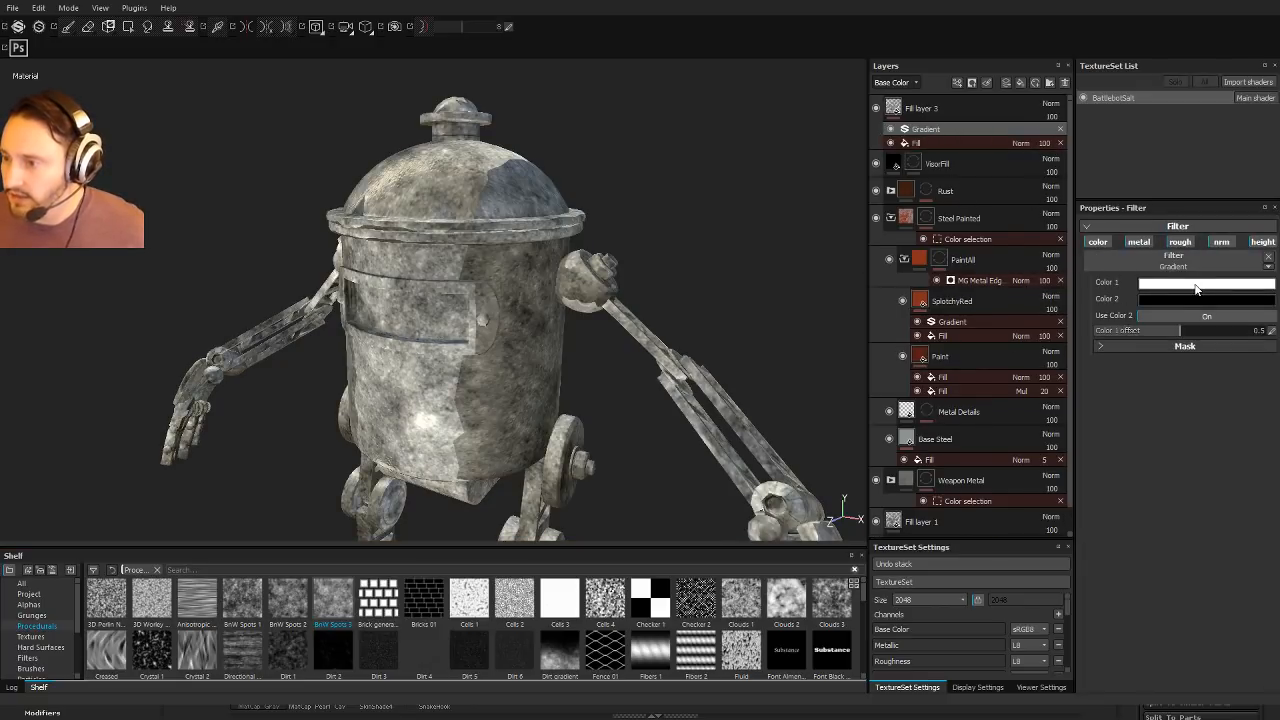
{"action": "left_click", "coordinate": [1172, 287]}
{"action": "left_click", "coordinate": [1114, 322]}
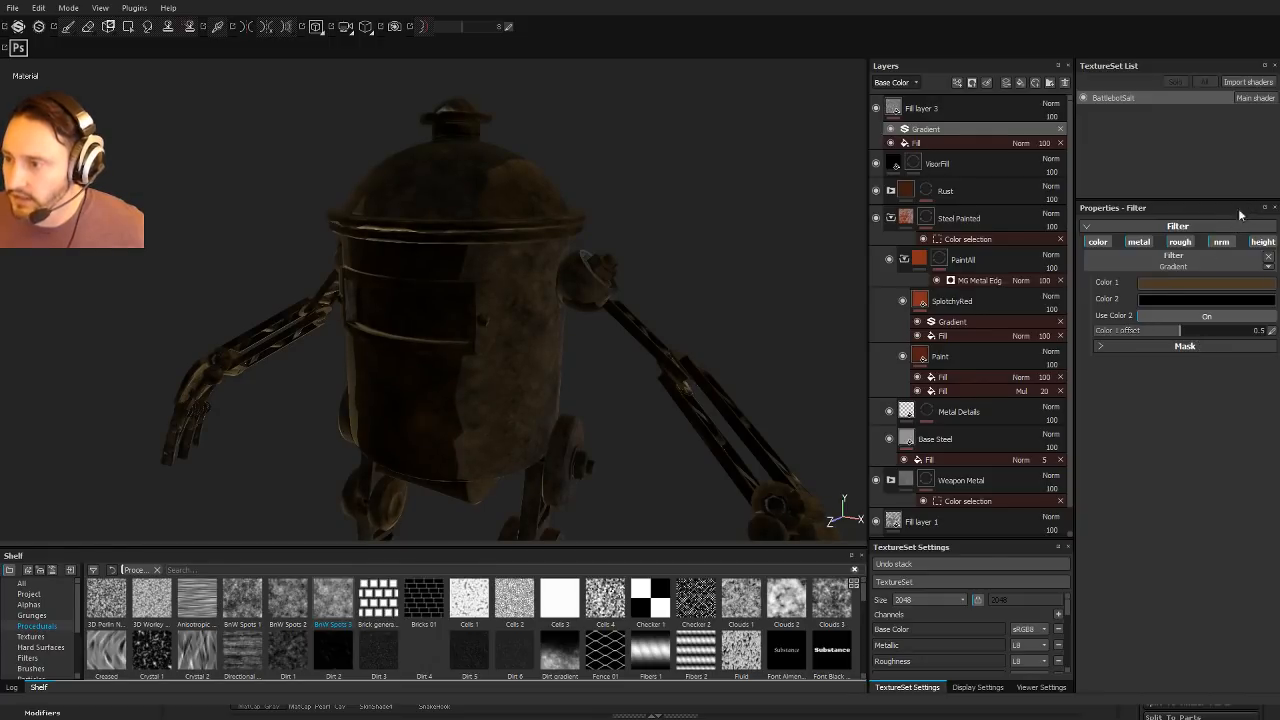
Step: Restrict the Gradient filter to the color channel and set Color 2 to a slightly darker brown
{"action": "left_click", "coordinate": [1138, 242]}
{"action": "left_click", "coordinate": [1180, 242]}
{"action": "left_click", "coordinate": [1222, 242]}
{"action": "left_click", "coordinate": [1262, 242]}
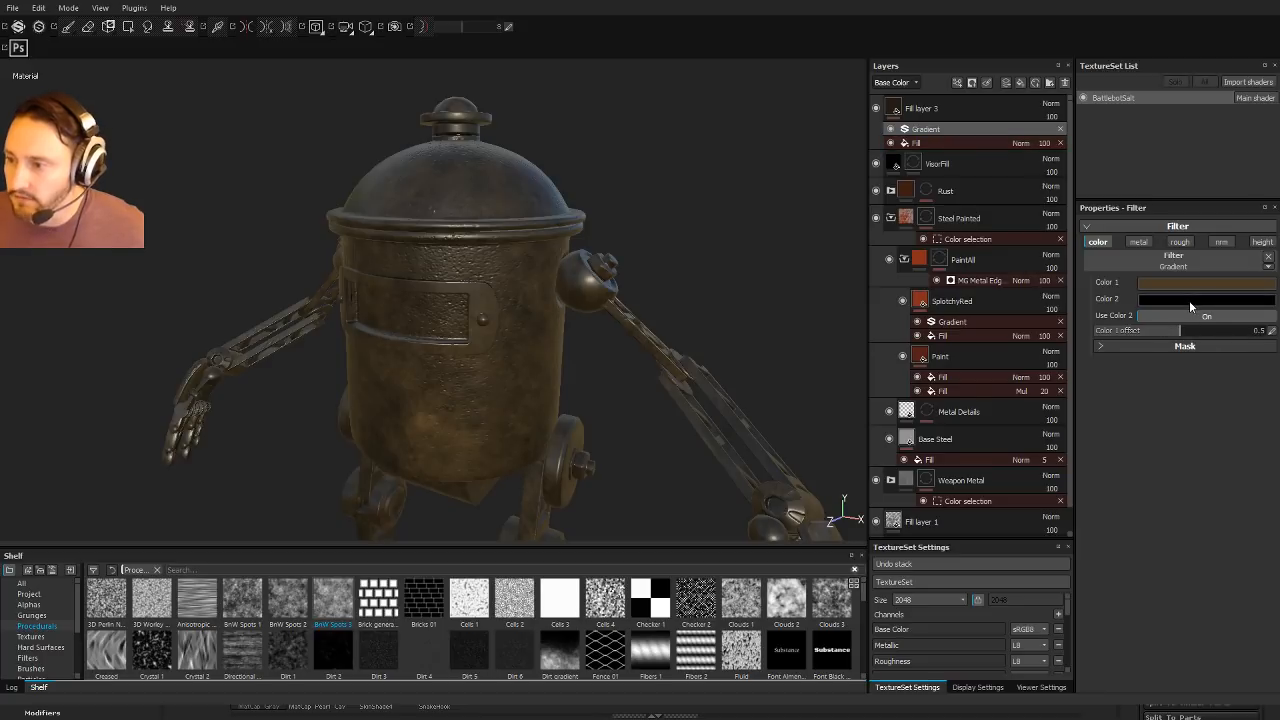
{"action": "left_click_drag", "start_coordinate": [1207, 300], "coordinate": [1209, 285]}
{"action": "left_click", "coordinate": [1049, 376]}
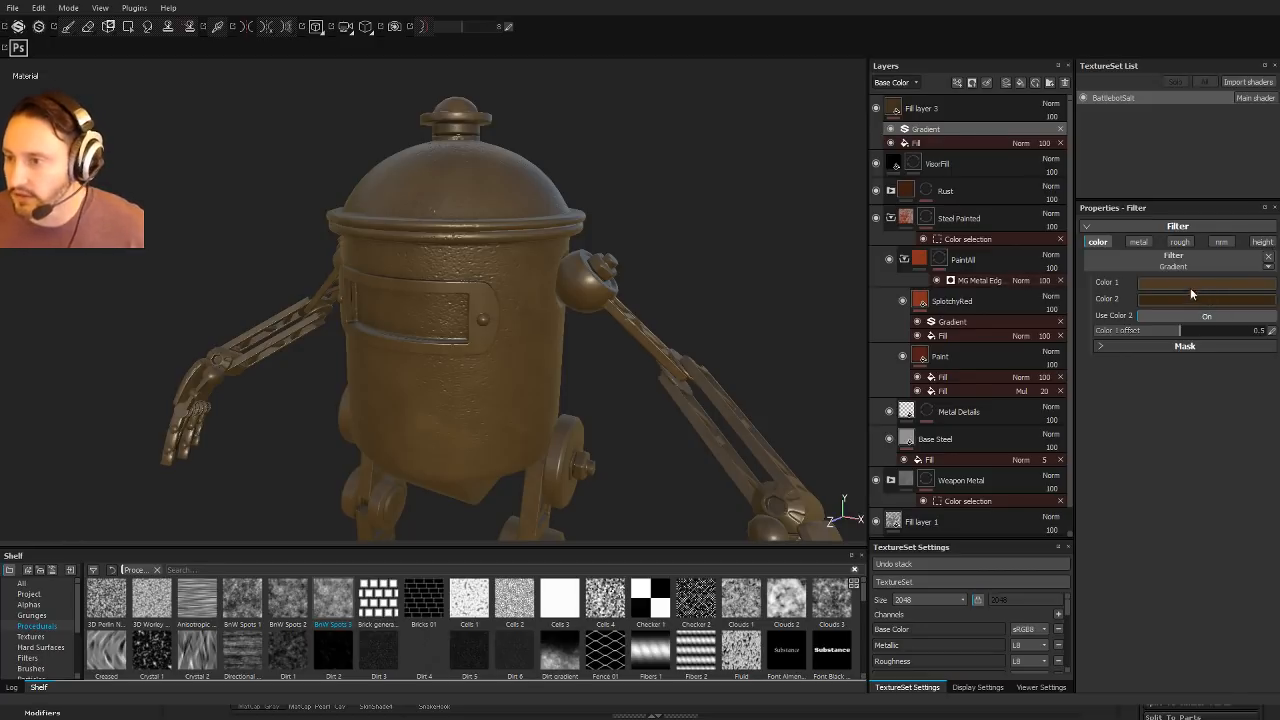
Step: Add an HSL Perceptive filter above the Gradient filter, affecting only the color channel
{"action": "left_click", "coordinate": [999, 196]}
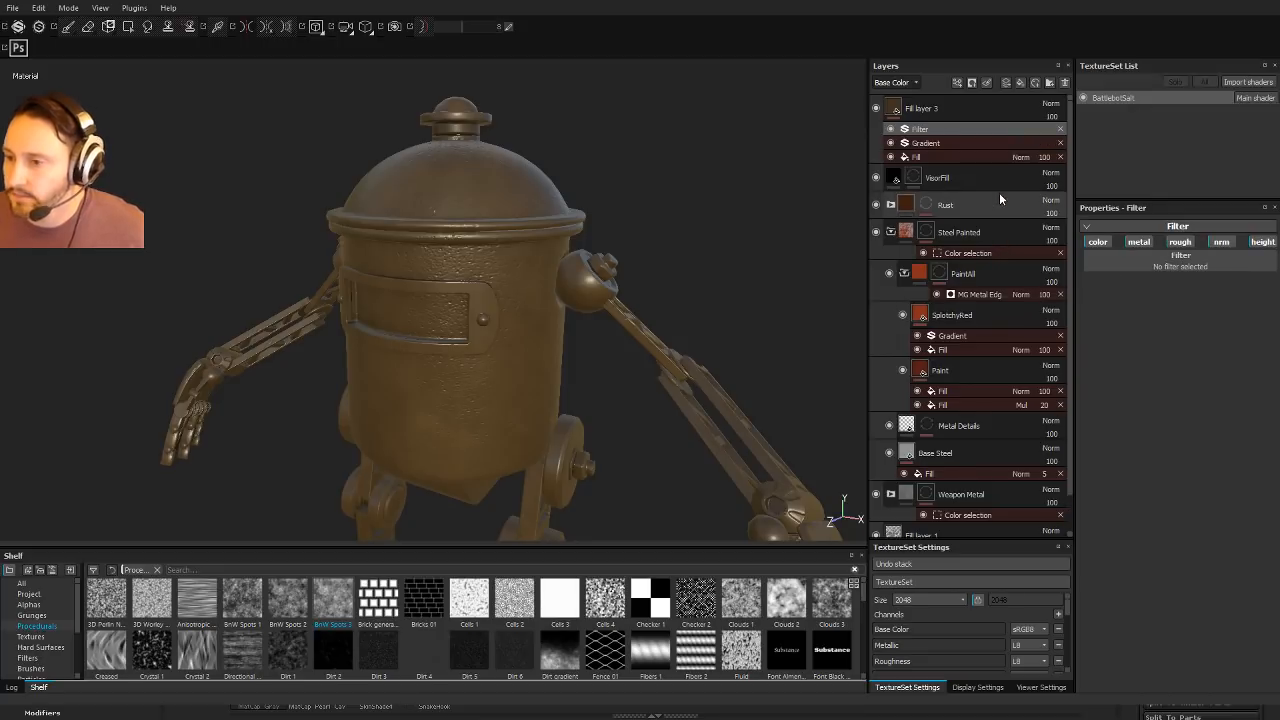
{"action": "left_click", "coordinate": [1222, 243]}
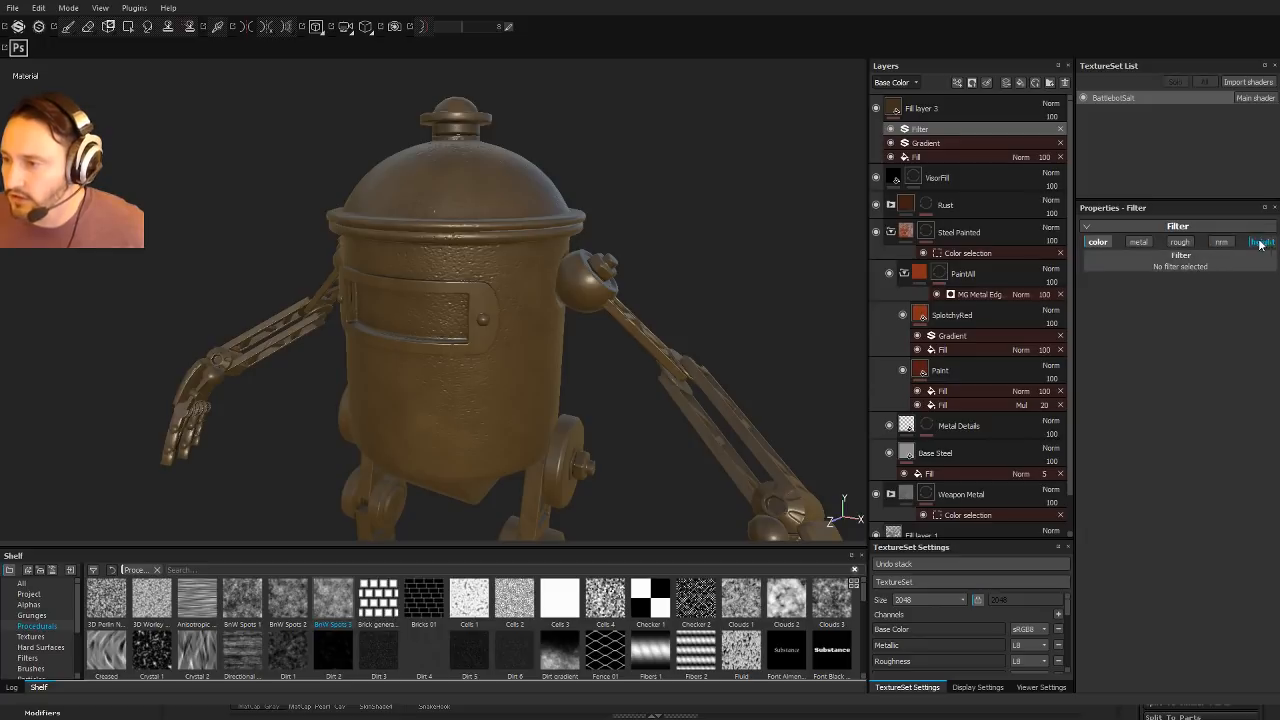
{"action": "left_click", "coordinate": [1261, 244]}
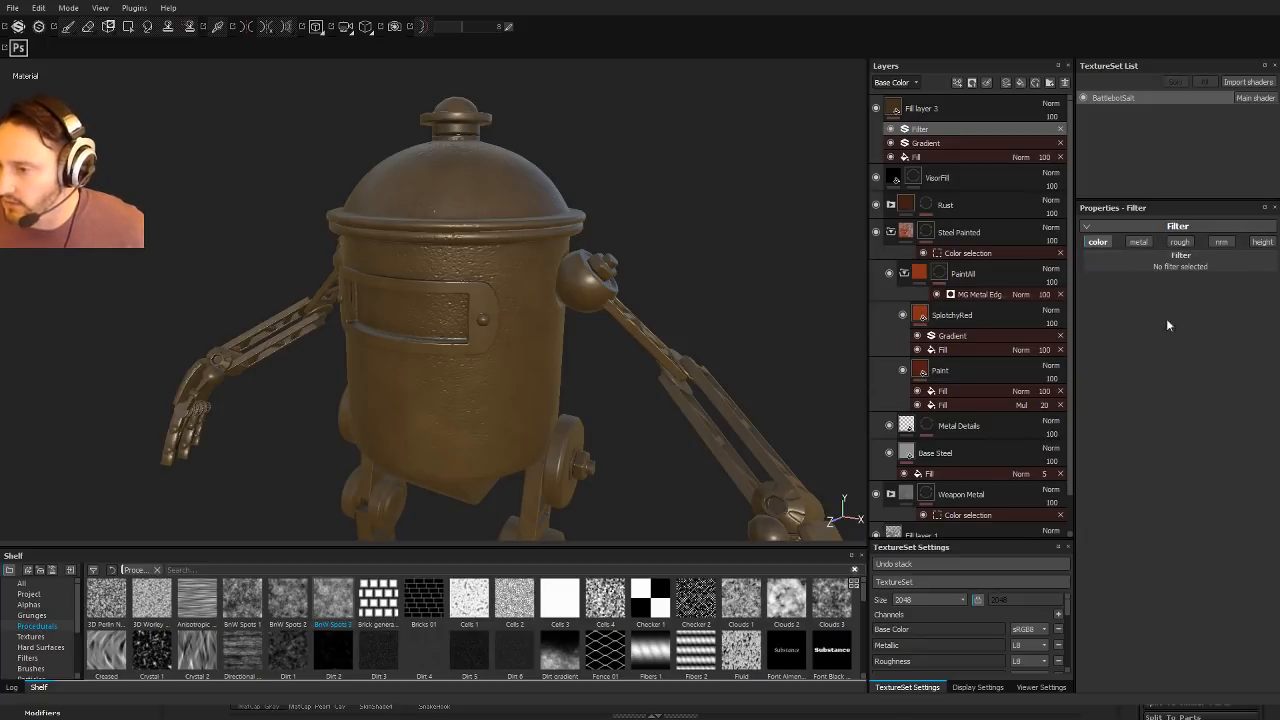
{"action": "left_click", "coordinate": [1114, 381]}
{"action": "left_click", "coordinate": [1147, 246]}
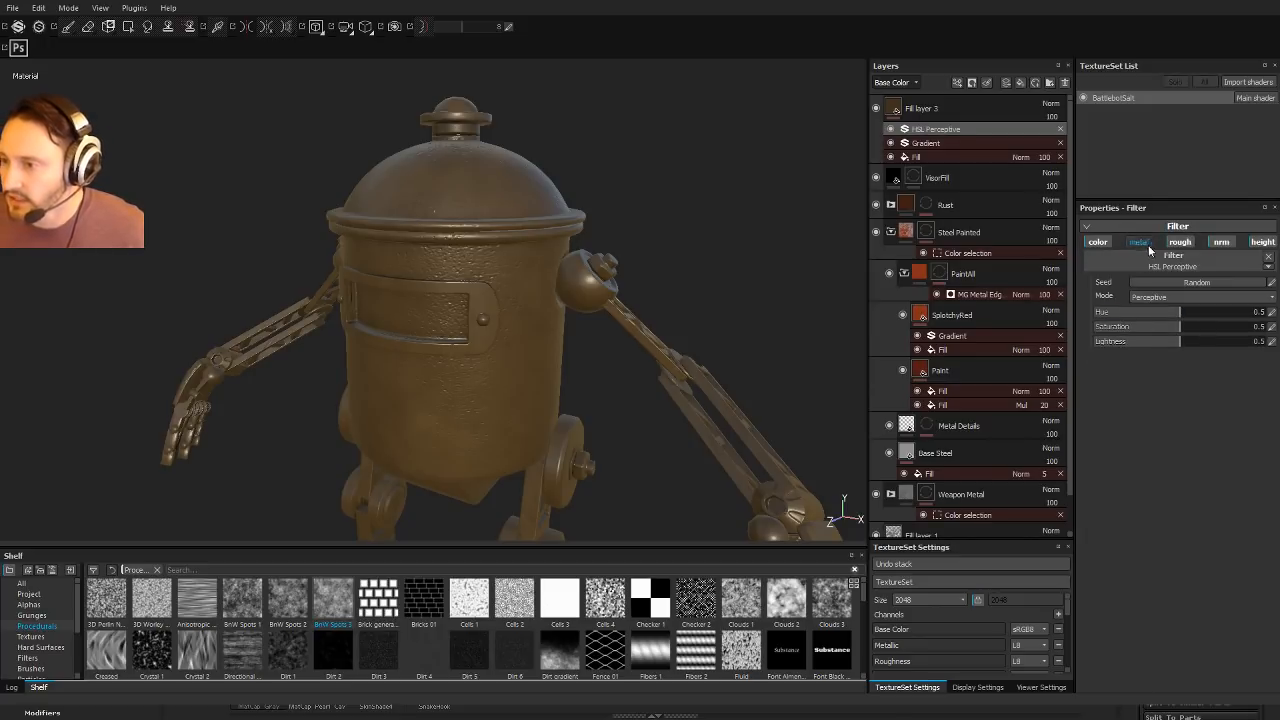
{"action": "left_click", "coordinate": [1186, 246]}
{"action": "left_click", "coordinate": [1228, 247]}
{"action": "left_click", "coordinate": [1261, 242]}
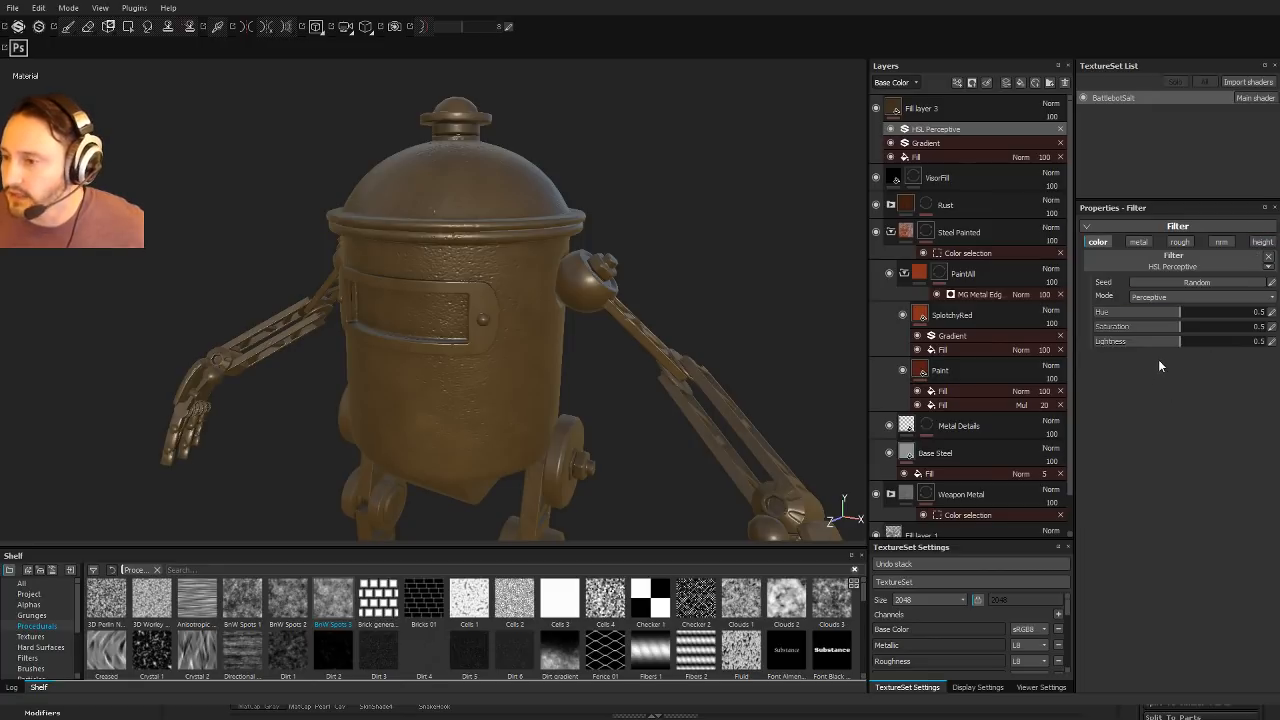
Step: Set the HSL Perceptive filter's saturation to 0.39 and lightness to 0.46
{"action": "left_click", "coordinate": [1150, 311]}
{"action": "left_click_drag", "start_coordinate": [1173, 310], "coordinate": [1168, 340]}
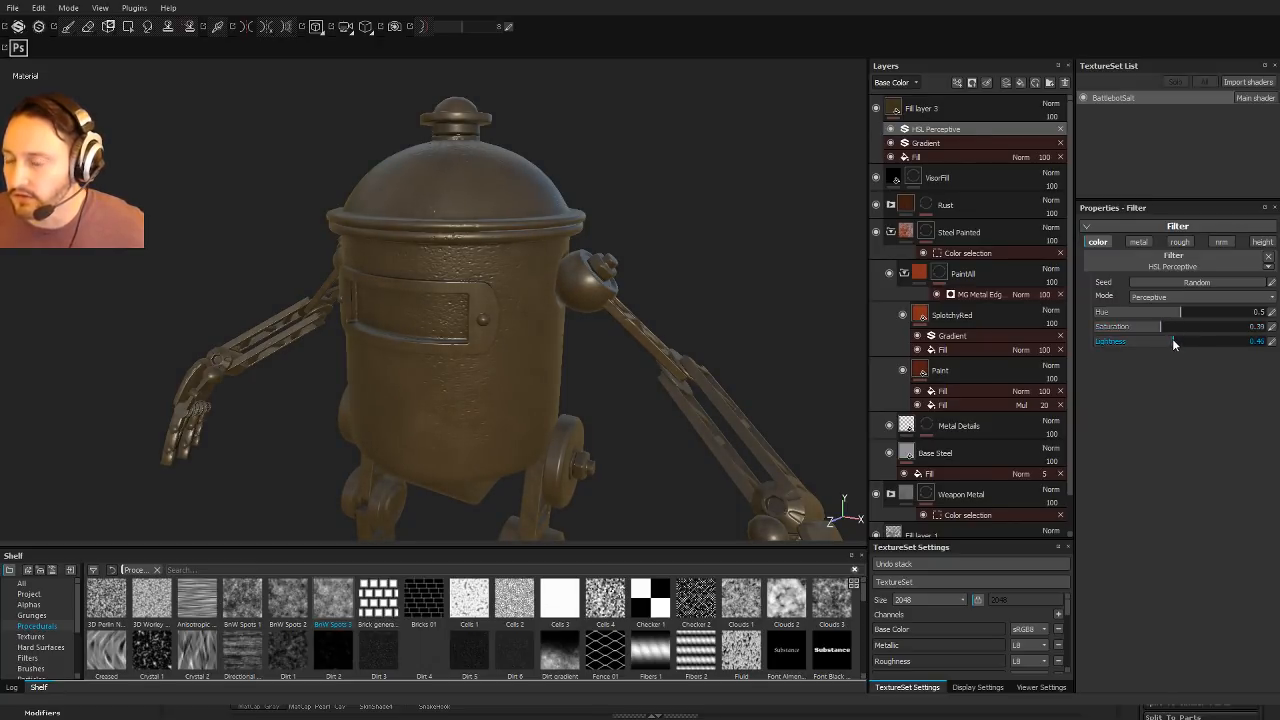
{"action": "left_click", "coordinate": [925, 156]}
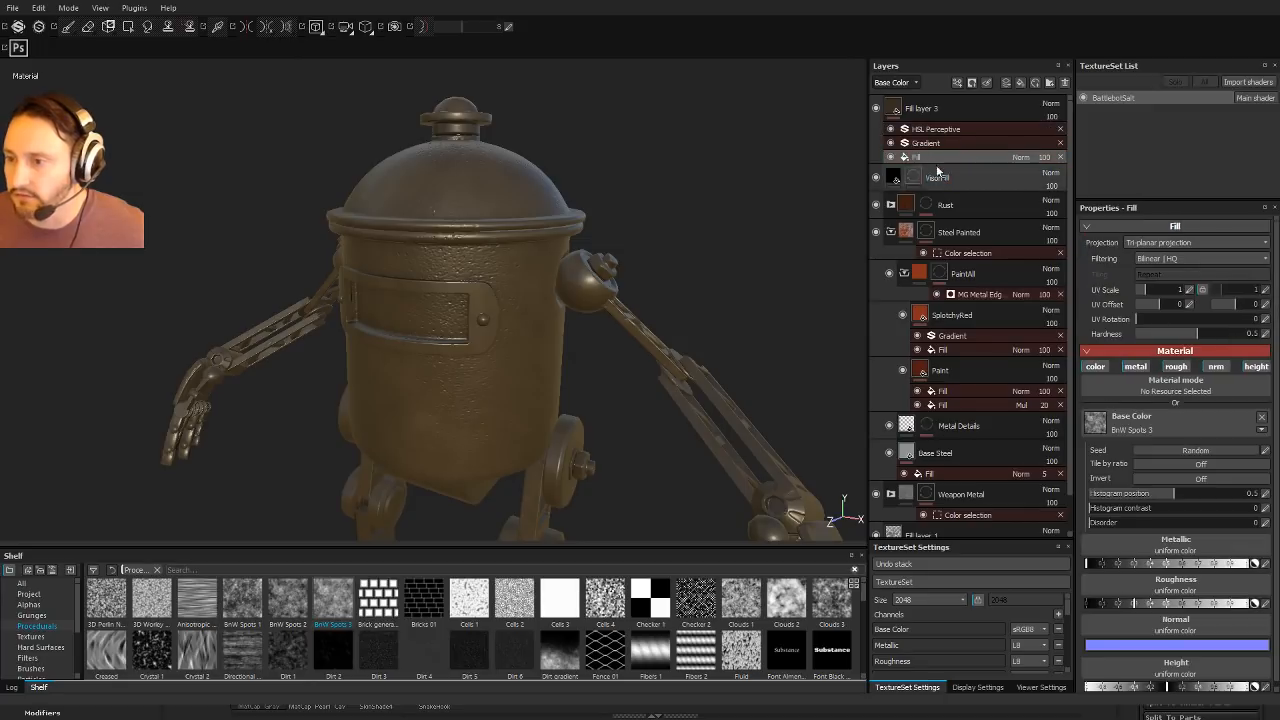
{"action": "left_click", "coordinate": [943, 144]}
{"action": "left_click", "coordinate": [947, 129]}
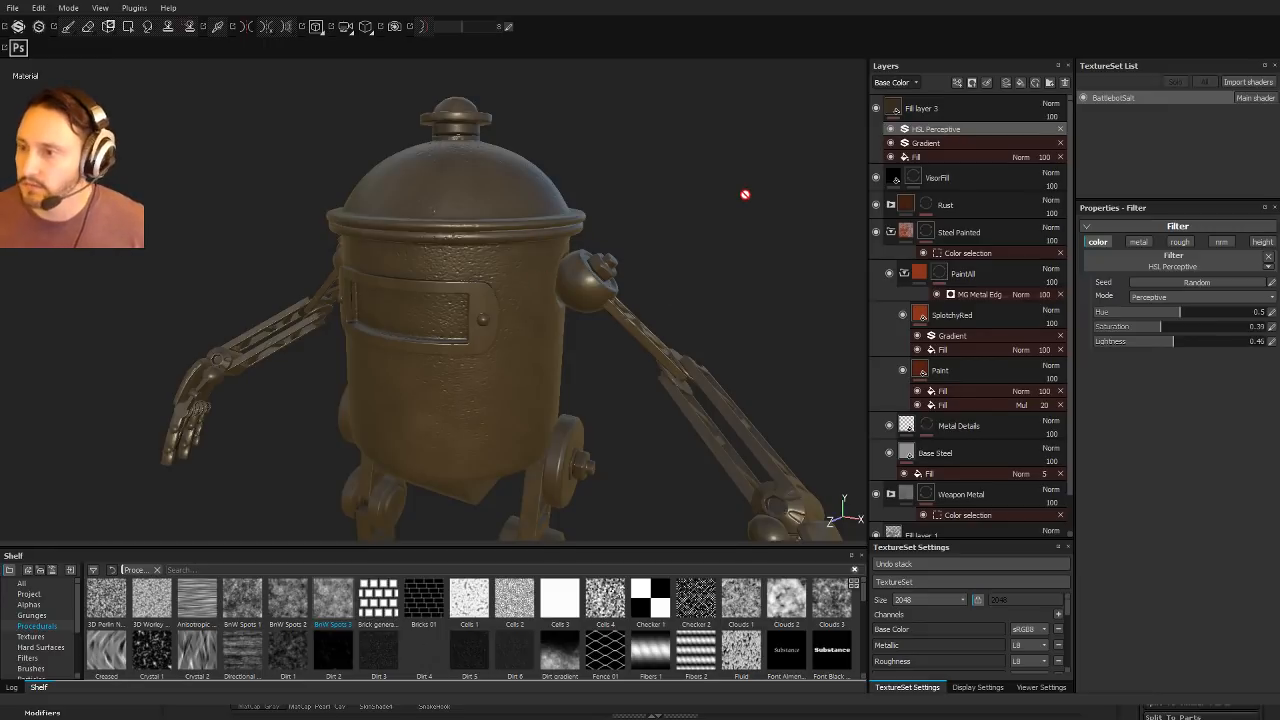
Step: Rename Fill layer 3 as Dirt
{"action": "left_click", "coordinate": [945, 111]}
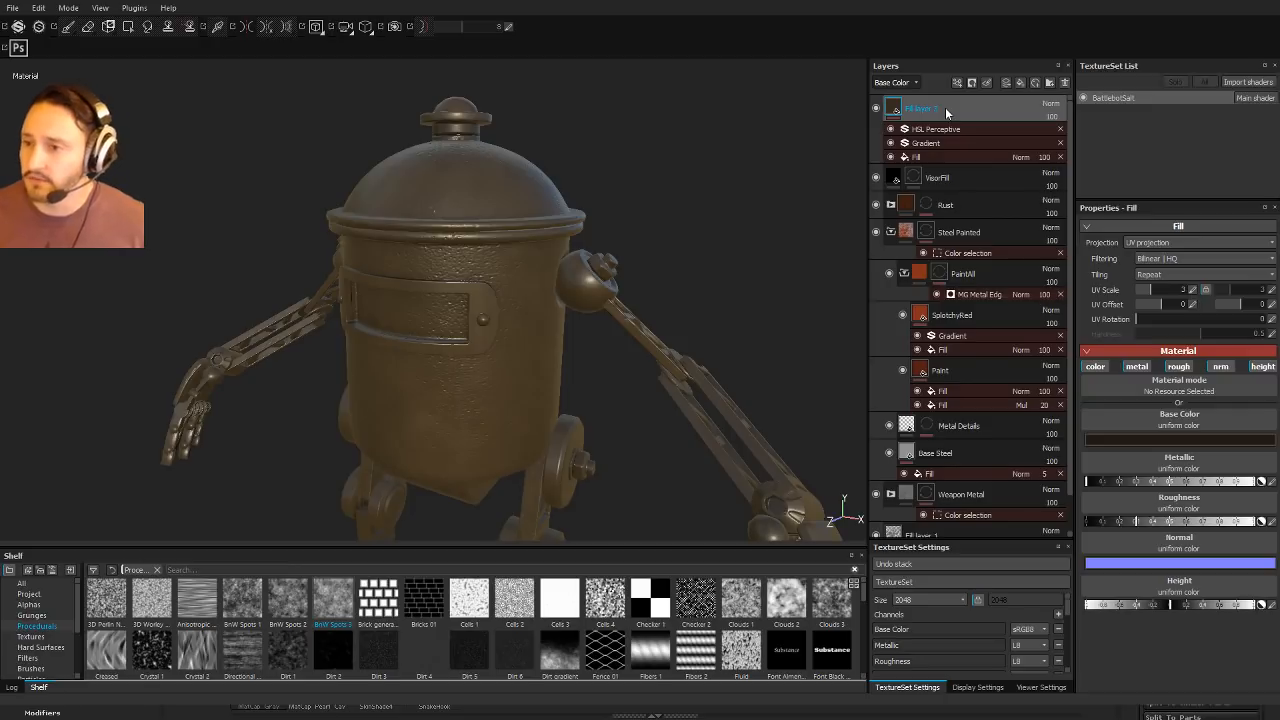
{"action": "type", "text": "Dirt"}
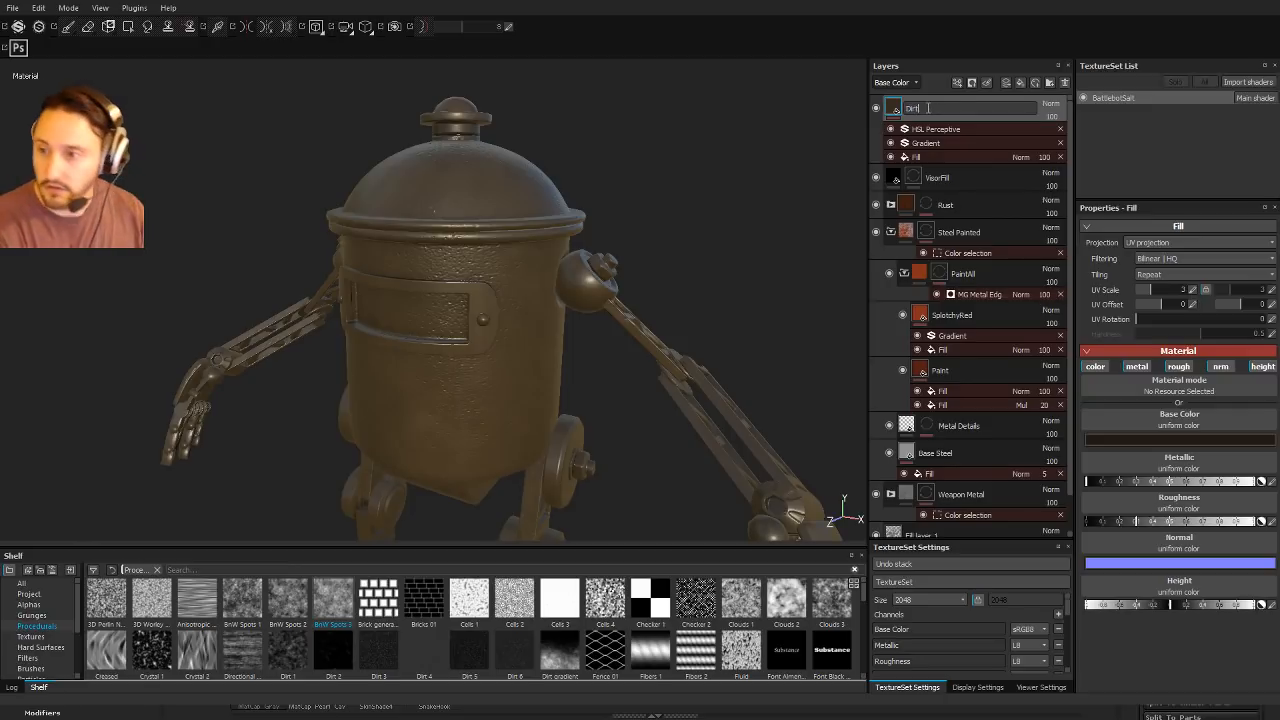
{"action": "key", "text": "Return"}
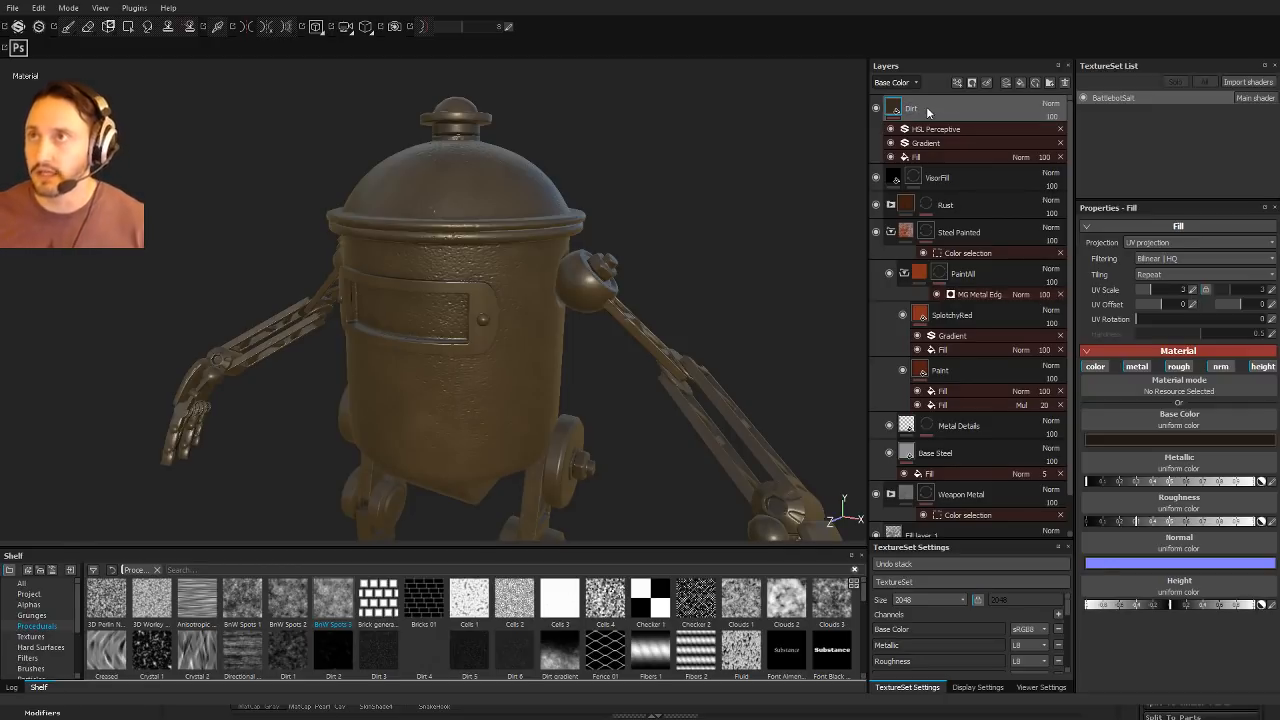
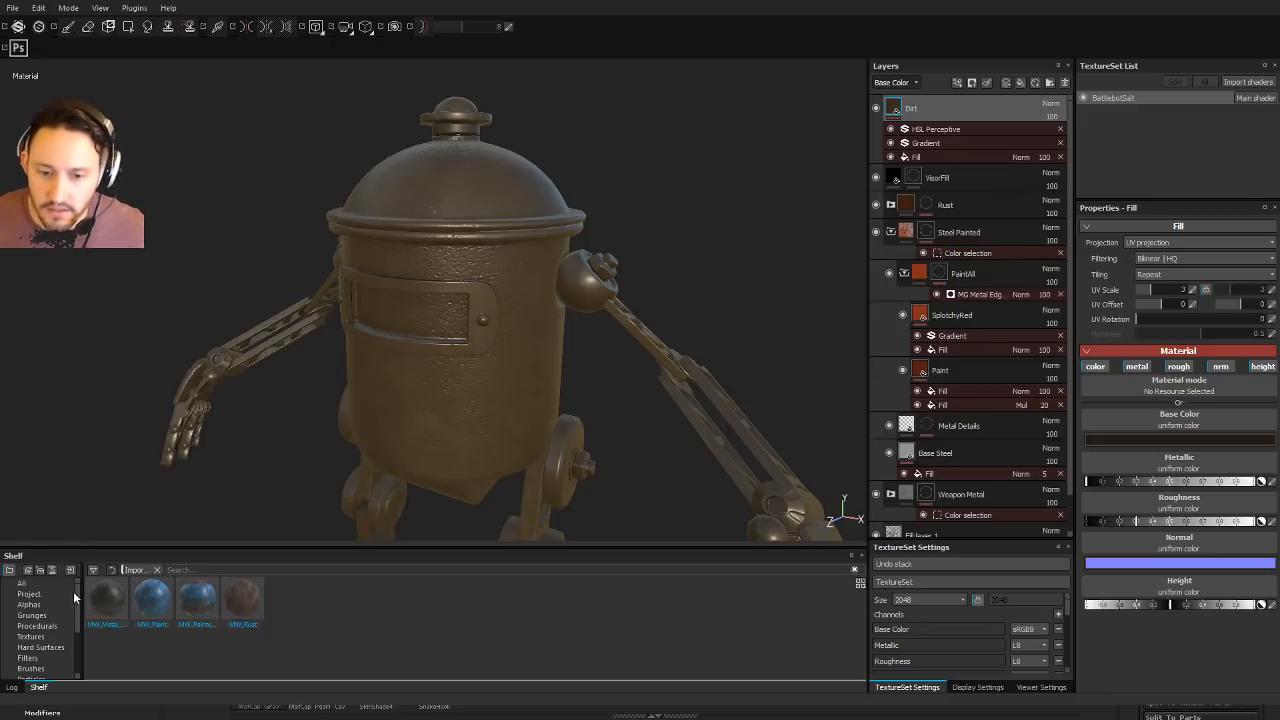
Step: Search the shelf's materials for "mw"
{"action": "scroll", "coordinate": [74, 594], "scroll_direction": "down", "scroll_amount": 3}
{"action": "left_click", "coordinate": [38, 637]}
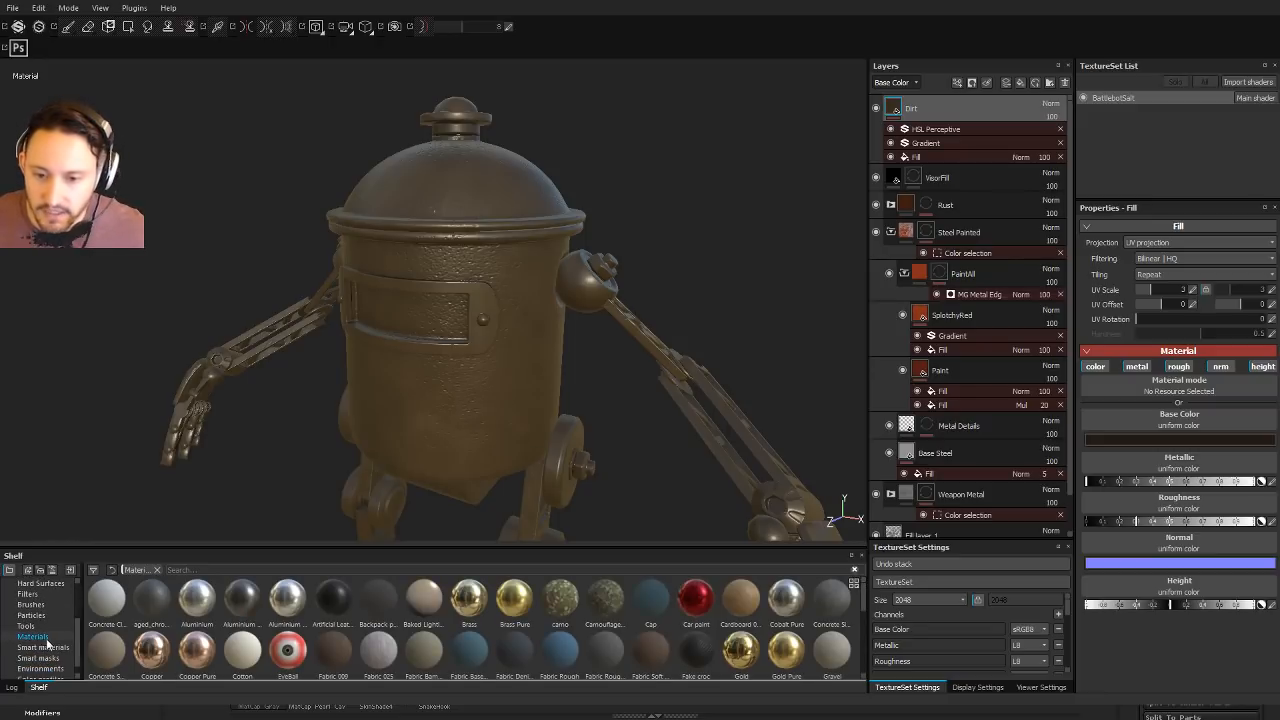
{"action": "left_click", "coordinate": [240, 569]}
{"action": "type", "text": "mw"}
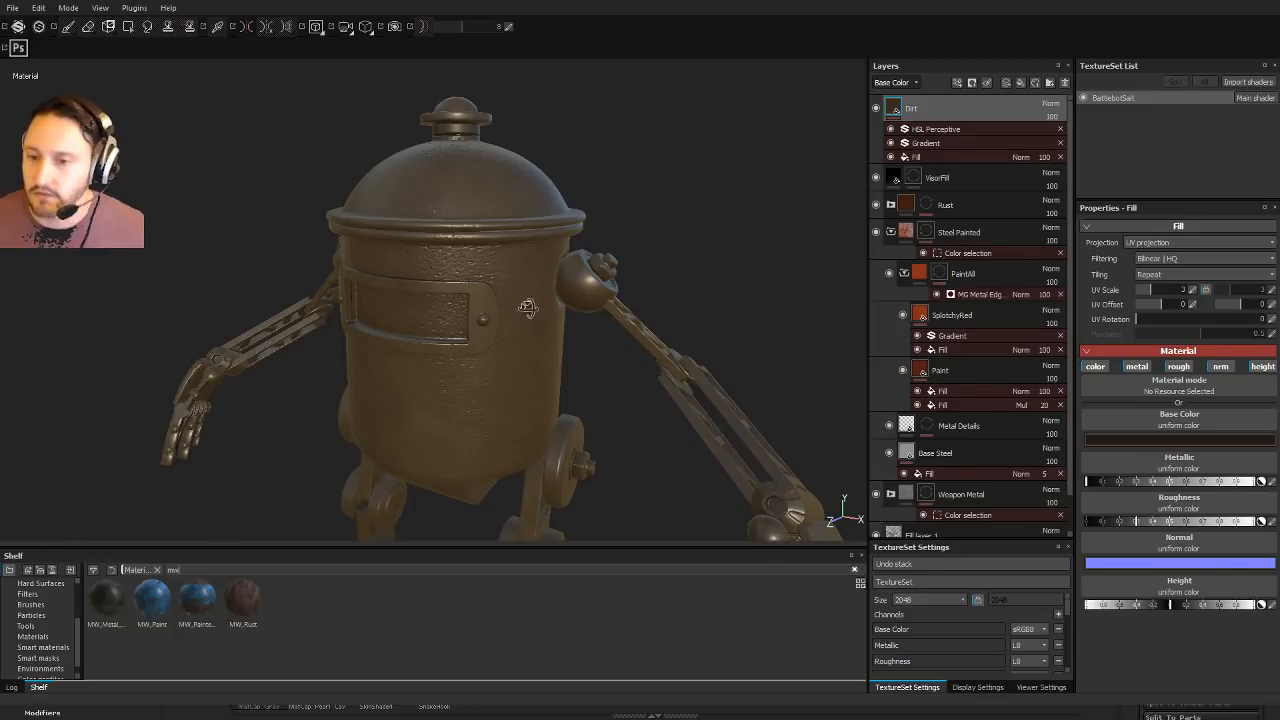
Step: Try a roughness of about 0.5 on the Dirt layer
{"action": "left_click_drag", "start_coordinate": [528, 308], "coordinate": [425, 271], "text": "alt"}
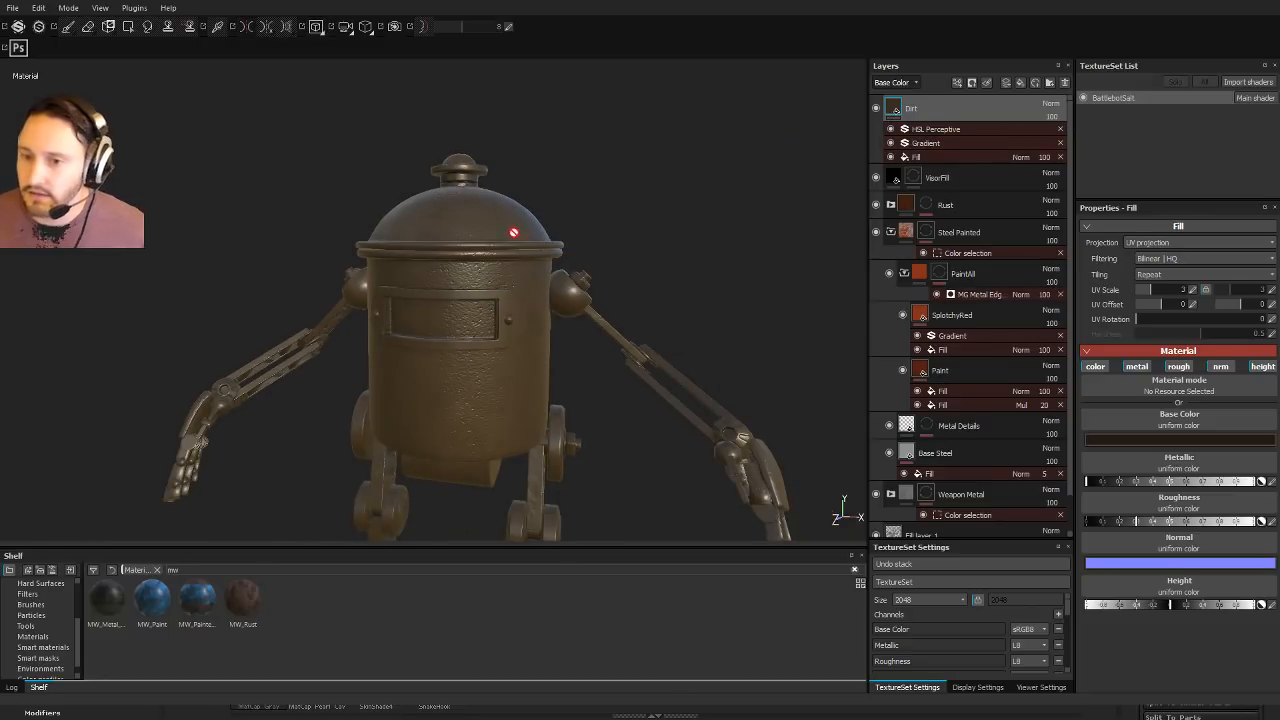
{"action": "left_click_drag", "start_coordinate": [513, 232], "coordinate": [520, 300], "text": "alt"}
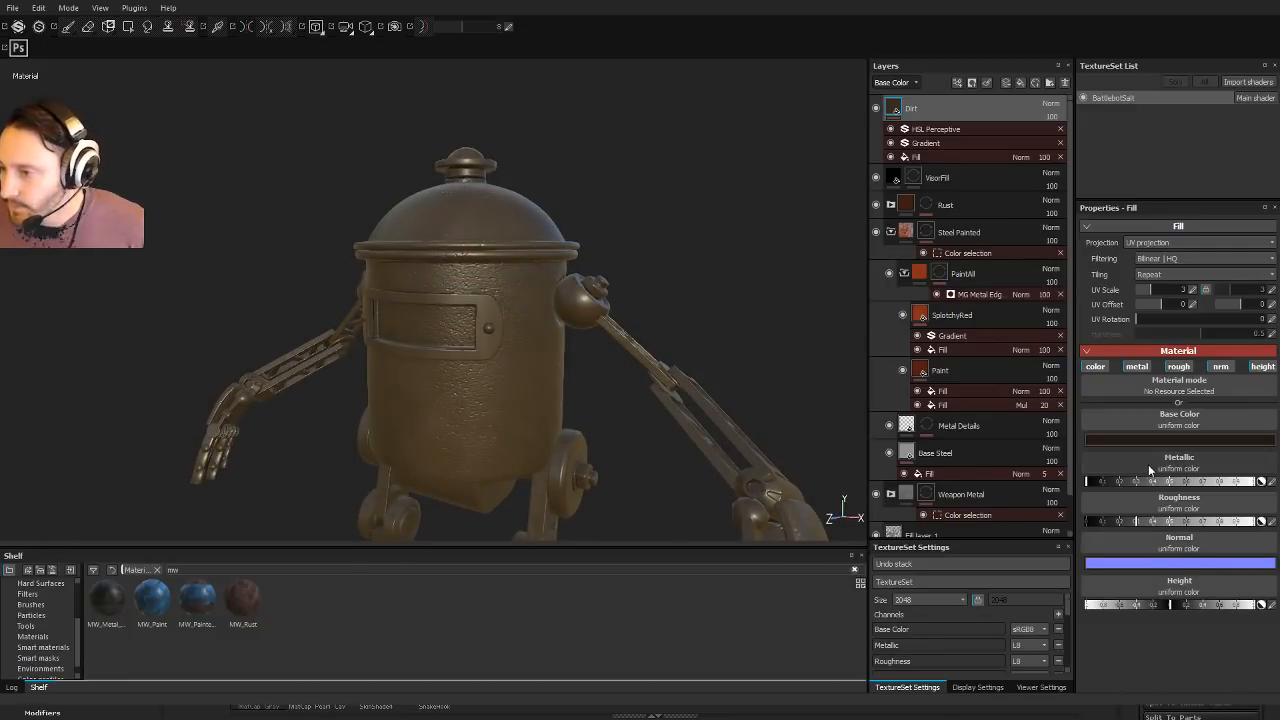
{"action": "left_click", "coordinate": [1092, 521]}
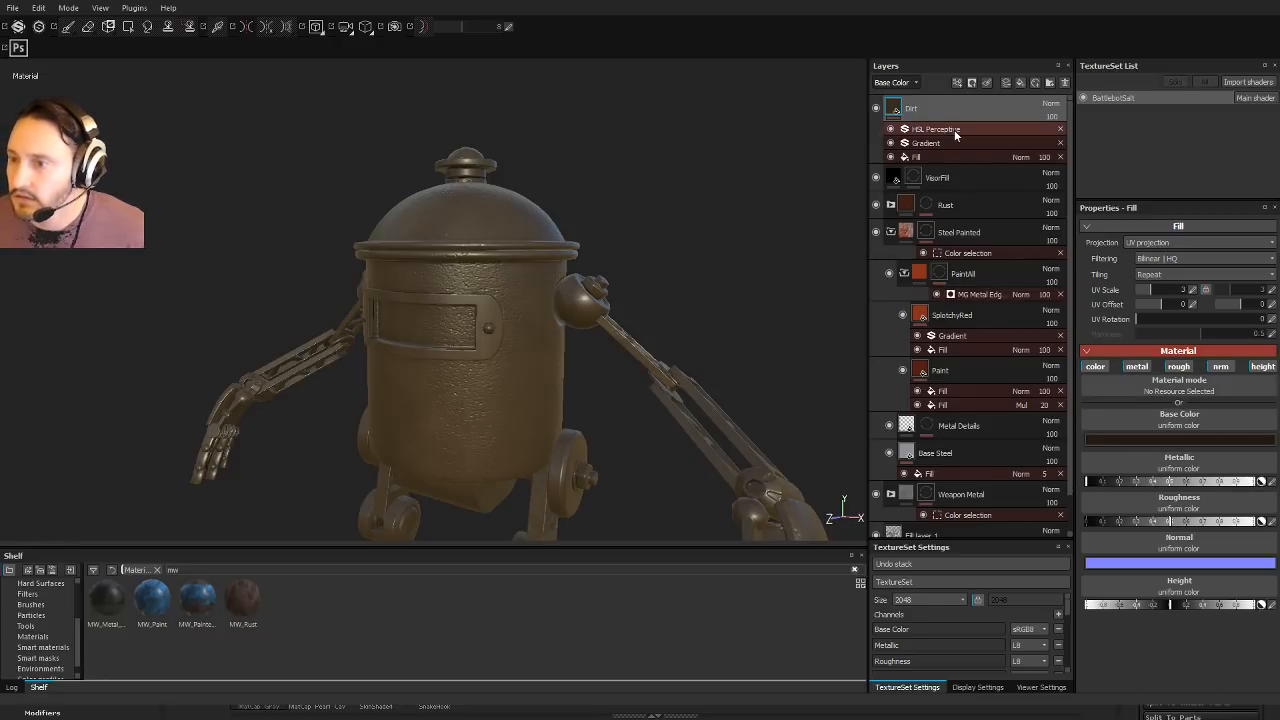
Step: Turn off the metal, rough, normal and height channels of the Dirt layer's fill effect, leaving only color
{"action": "left_click", "coordinate": [910, 156]}
{"action": "left_click", "coordinate": [928, 143]}
{"action": "left_click", "coordinate": [935, 157]}
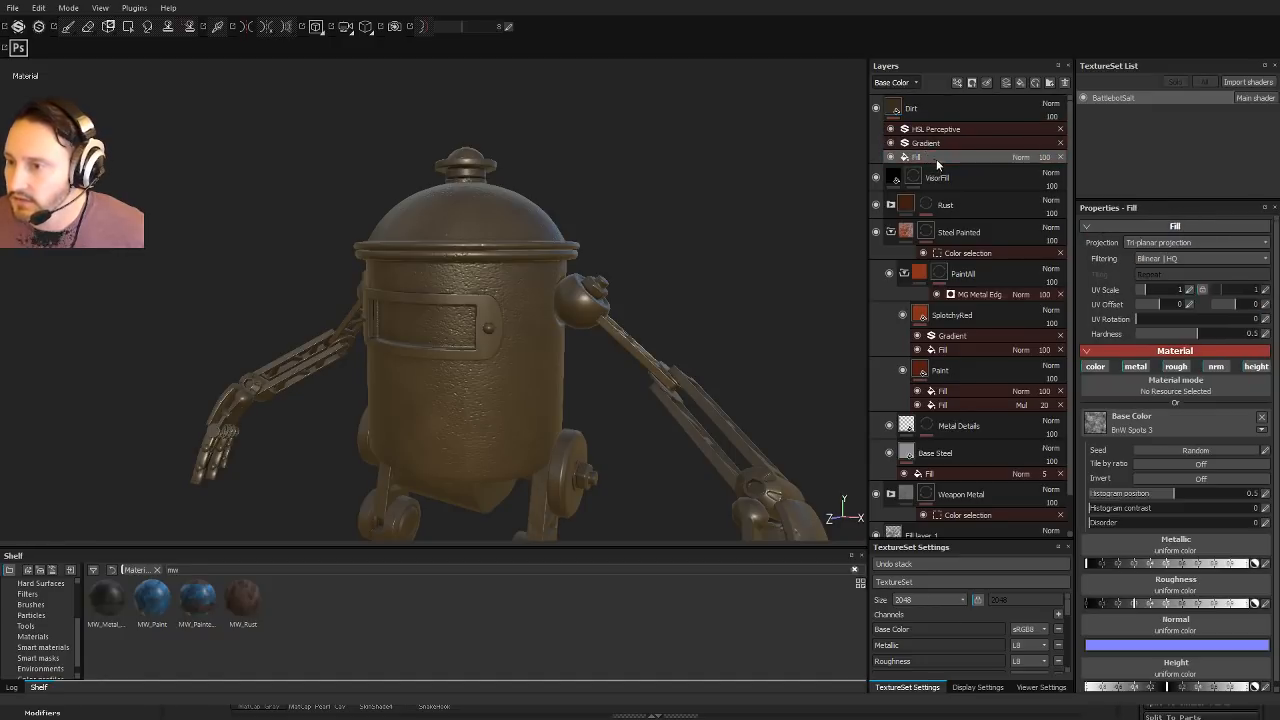
{"action": "left_click", "coordinate": [1146, 367]}
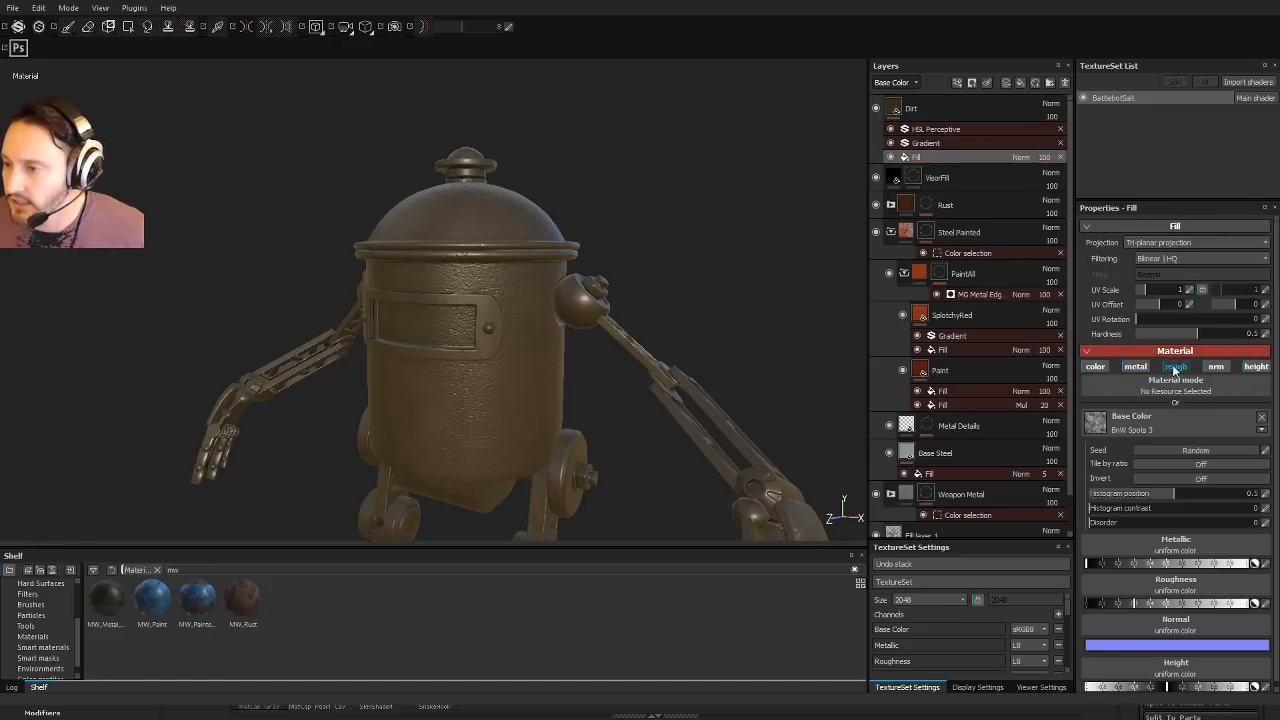
{"action": "left_click", "coordinate": [1174, 368]}
{"action": "left_click", "coordinate": [1218, 367]}
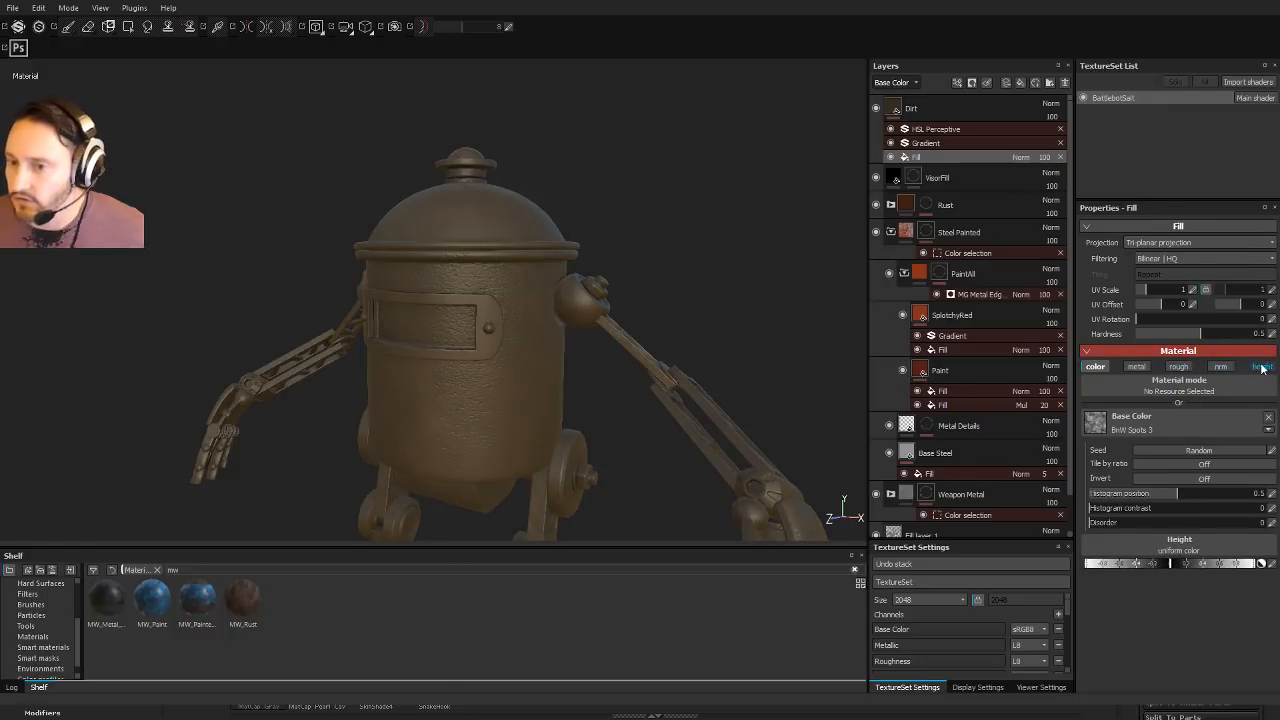
{"action": "left_click", "coordinate": [1262, 368]}
Step: Raise the Dirt layer's roughness to the maximum, and try a high metallic value before setting metallic to 0
{"action": "left_click", "coordinate": [895, 110]}
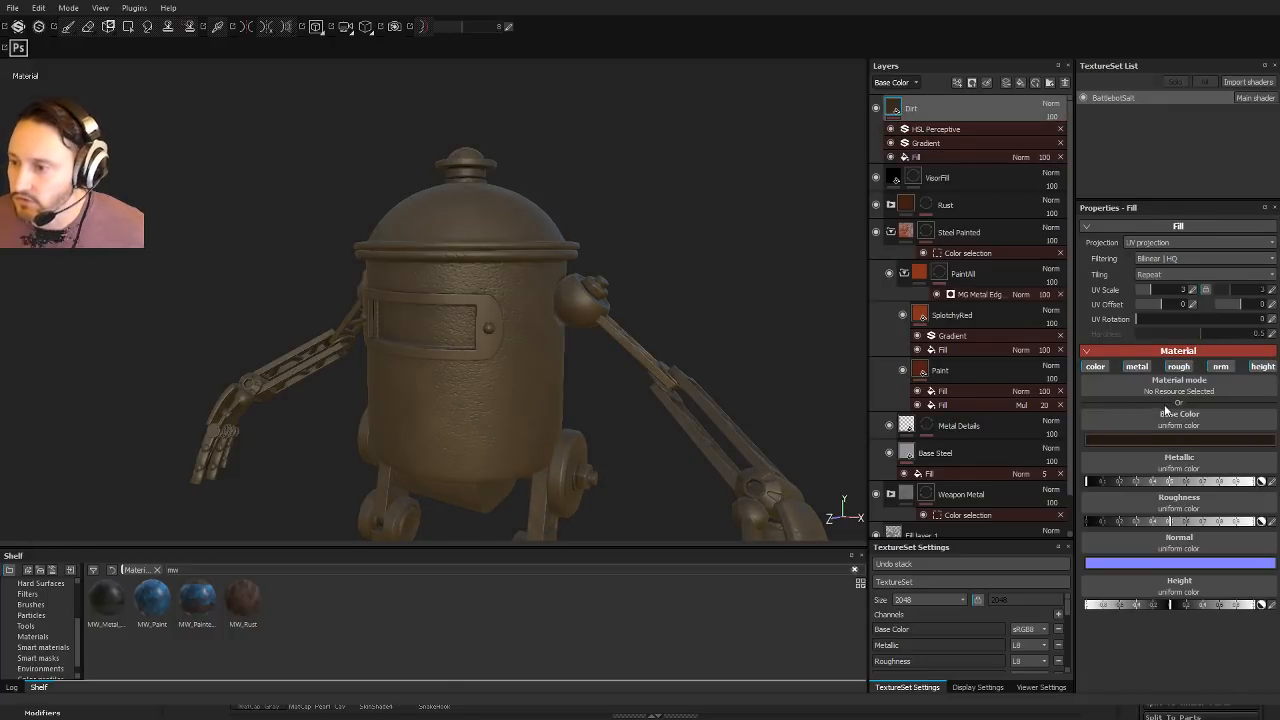
{"action": "mouse_move", "coordinate": [1160, 523]}
{"action": "left_mouse_down"}
{"action": "mouse_move", "coordinate": [1089, 523]}
{"action": "mouse_move", "coordinate": [1168, 528]}
{"action": "left_mouse_up"}
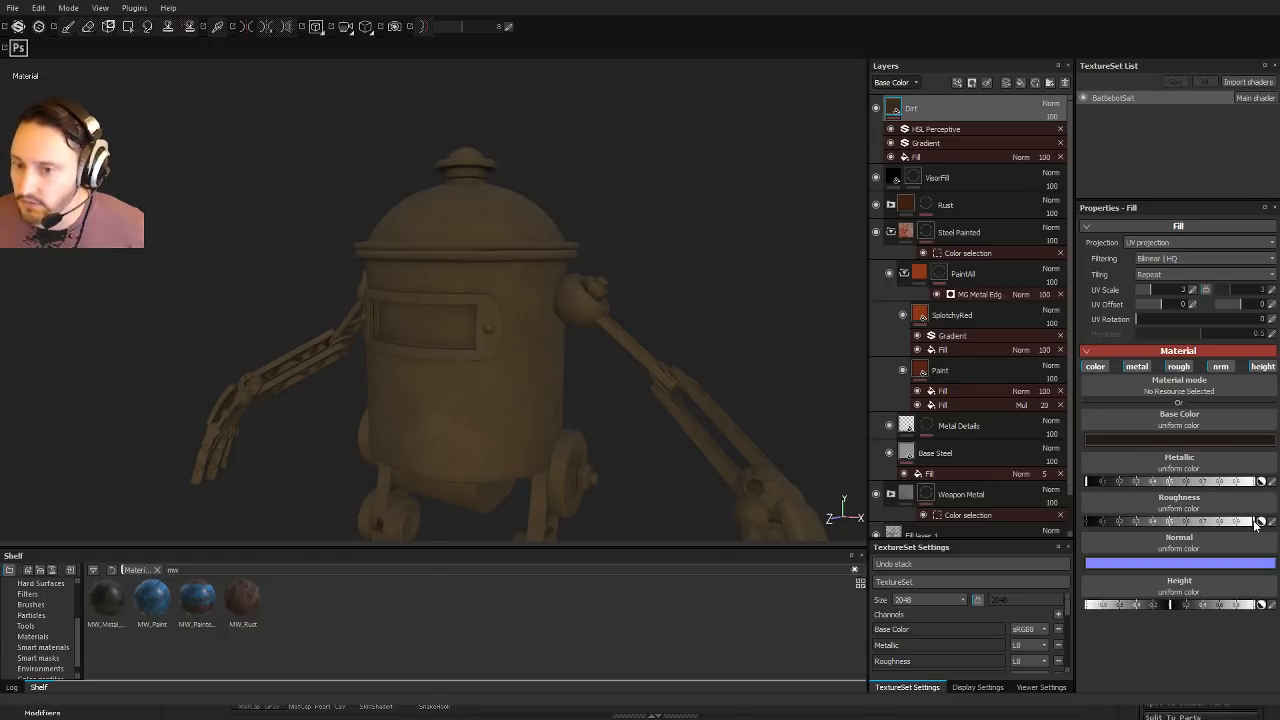
{"action": "left_click_drag", "start_coordinate": [550, 237], "coordinate": [651, 226], "text": "alt"}
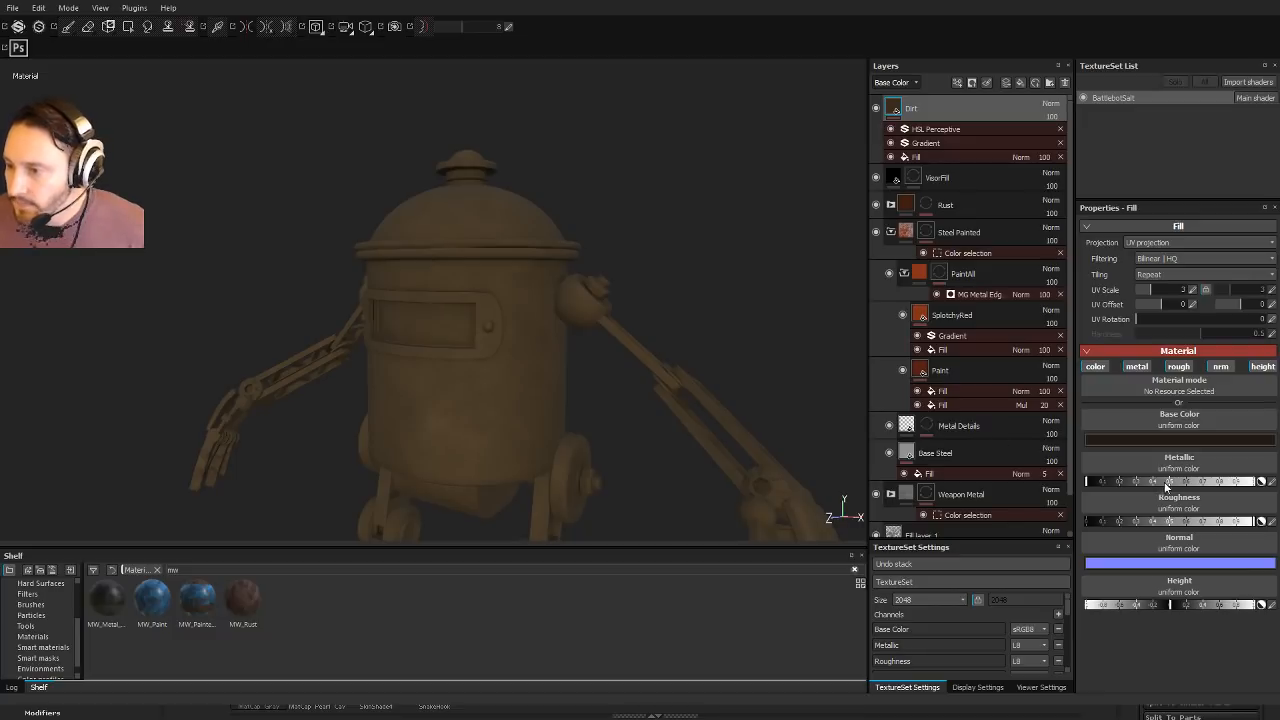
{"action": "left_click", "coordinate": [1240, 482]}
{"action": "left_click_drag", "start_coordinate": [1240, 482], "coordinate": [1088, 482]}
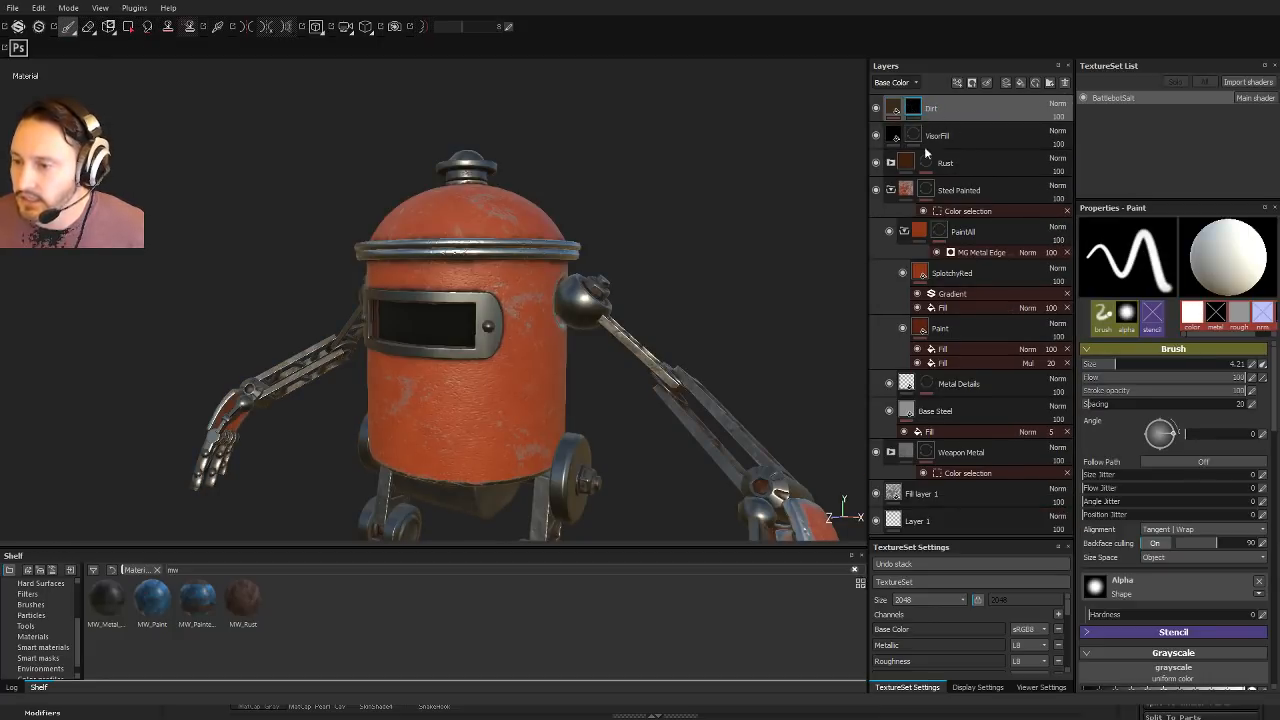
Step: Add an MG Dirt generator to the Dirt layer's black mask
{"action": "left_click", "coordinate": [958, 403]}
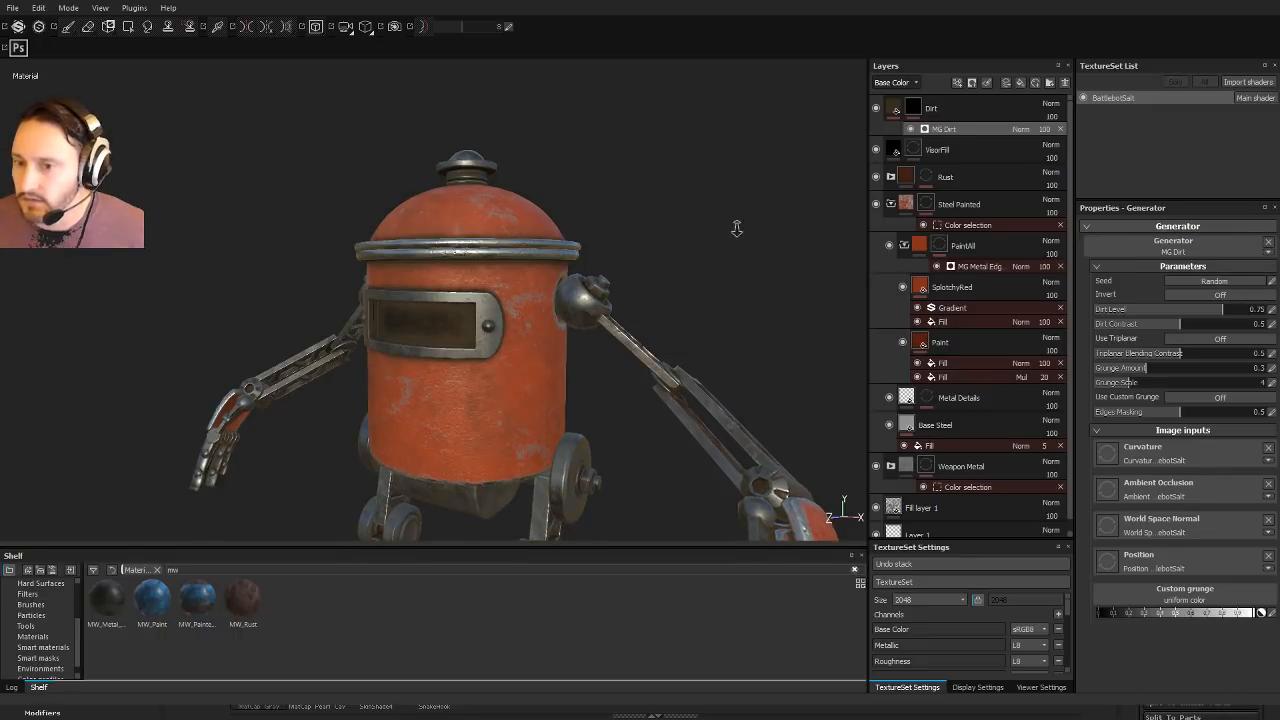
Step: Examine the MG Dirt effect around the robot, including the Dirt layer's mask displayed on its own
{"action": "right_click_drag", "start_coordinate": [737, 229], "coordinate": [708, 177], "text": "alt"}
{"action": "left_click_drag", "start_coordinate": [708, 177], "coordinate": [772, 225], "text": "alt"}
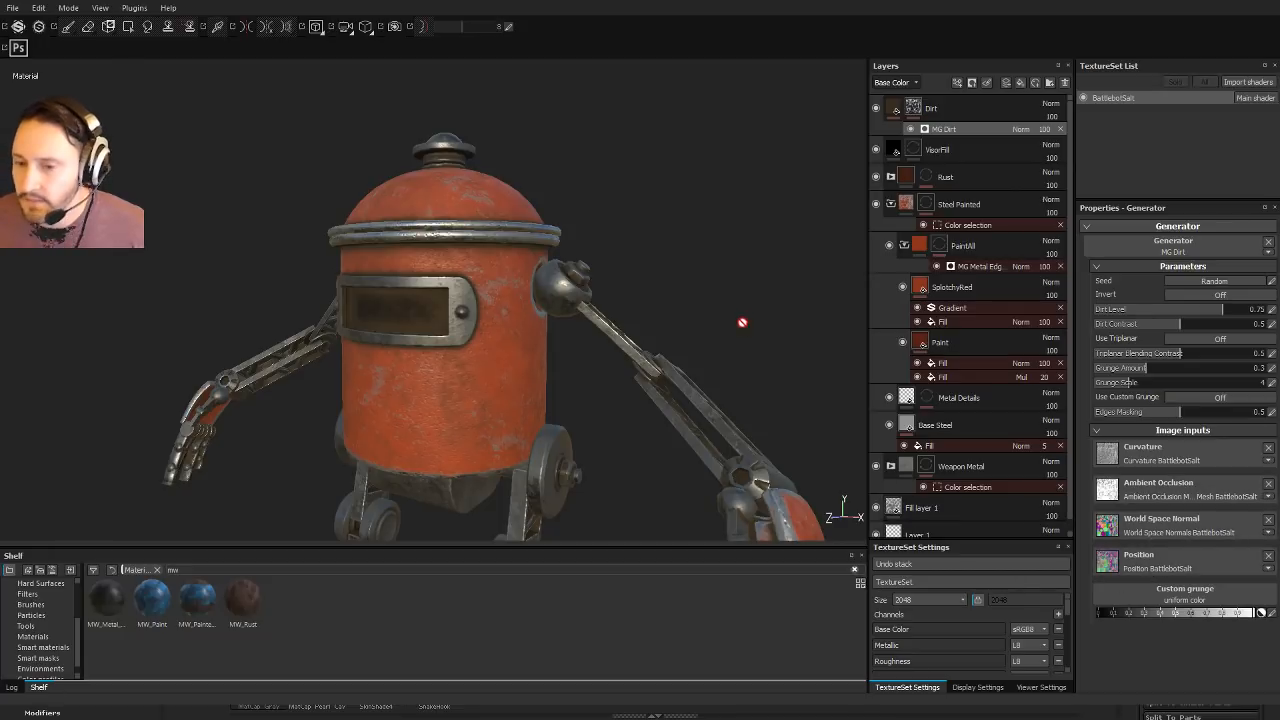
{"action": "left_click_drag", "start_coordinate": [742, 322], "coordinate": [571, 243], "text": "alt"}
{"action": "right_click_drag", "start_coordinate": [571, 243], "coordinate": [749, 465], "text": "alt"}
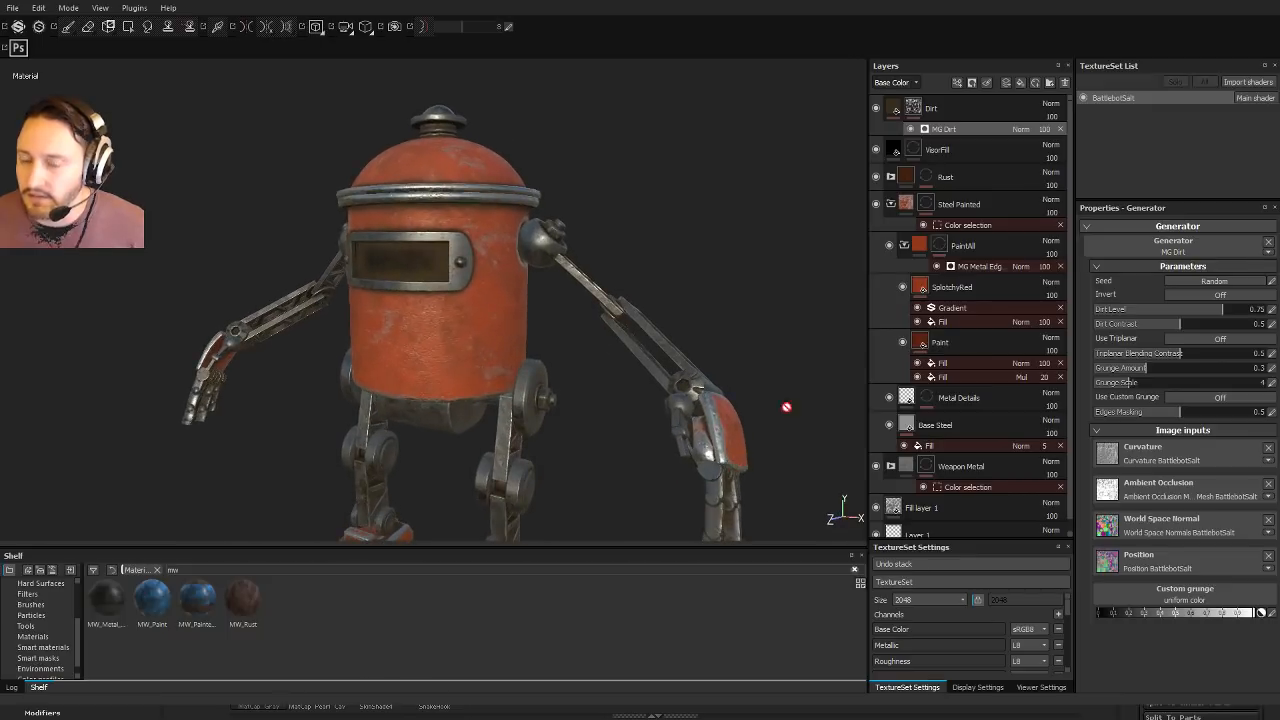
{"action": "right_click_drag", "start_coordinate": [598, 296], "coordinate": [657, 267], "text": "alt"}
{"action": "left_click_drag", "start_coordinate": [657, 267], "coordinate": [701, 250], "text": "alt"}
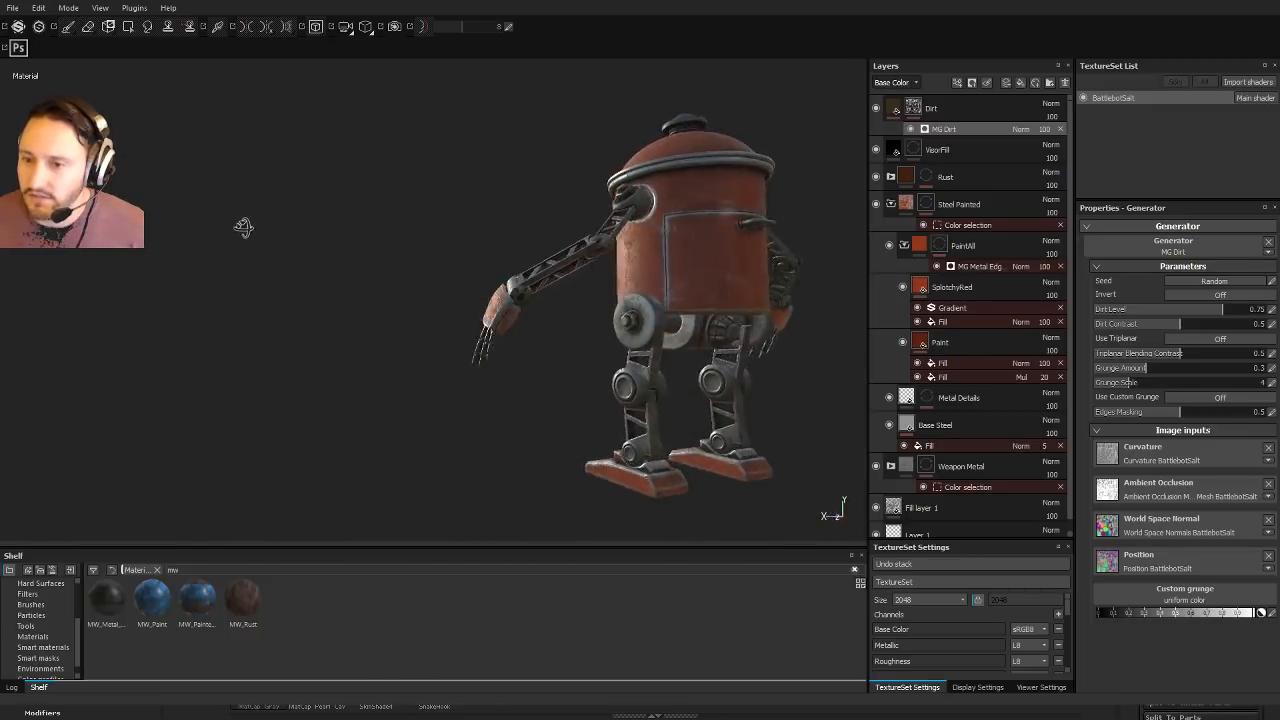
{"action": "left_click", "coordinate": [913, 108], "text": "alt"}
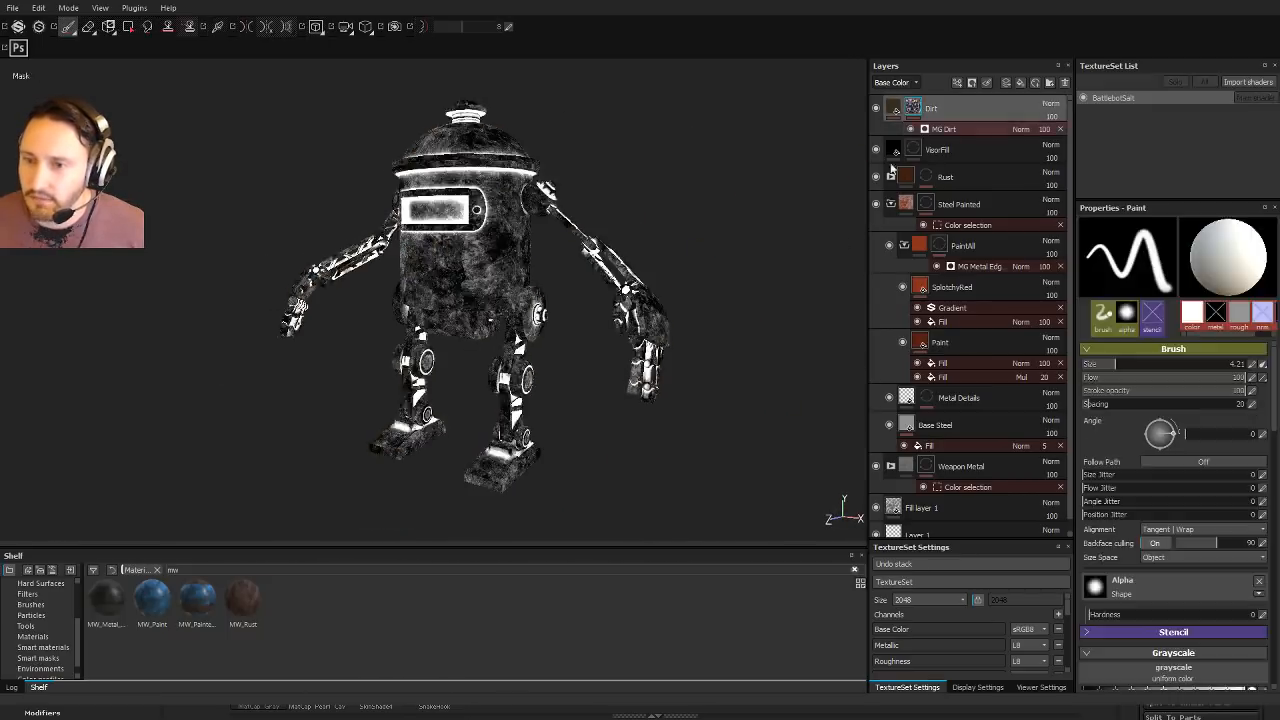
{"action": "left_click_drag", "start_coordinate": [697, 300], "coordinate": [735, 288], "text": "alt"}
{"action": "right_click_drag", "start_coordinate": [735, 288], "coordinate": [709, 388], "text": "alt"}
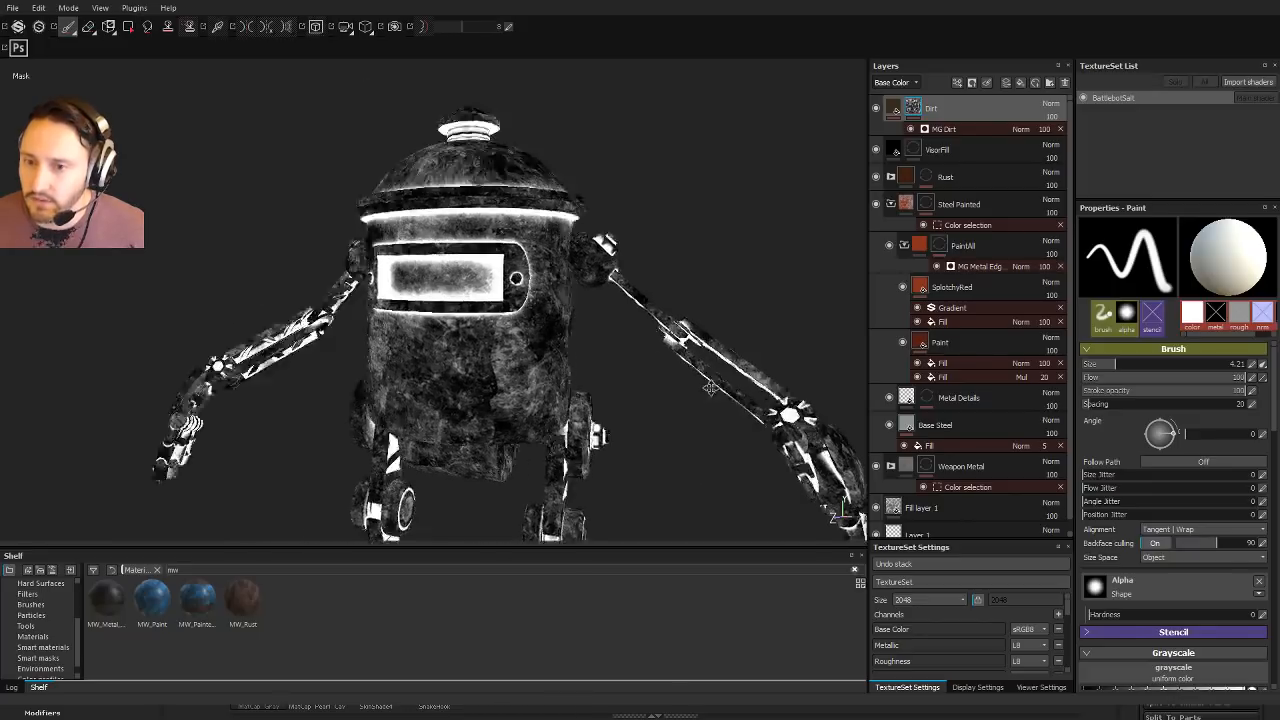
{"action": "left_click_drag", "start_coordinate": [710, 388], "coordinate": [595, 315], "text": "alt"}
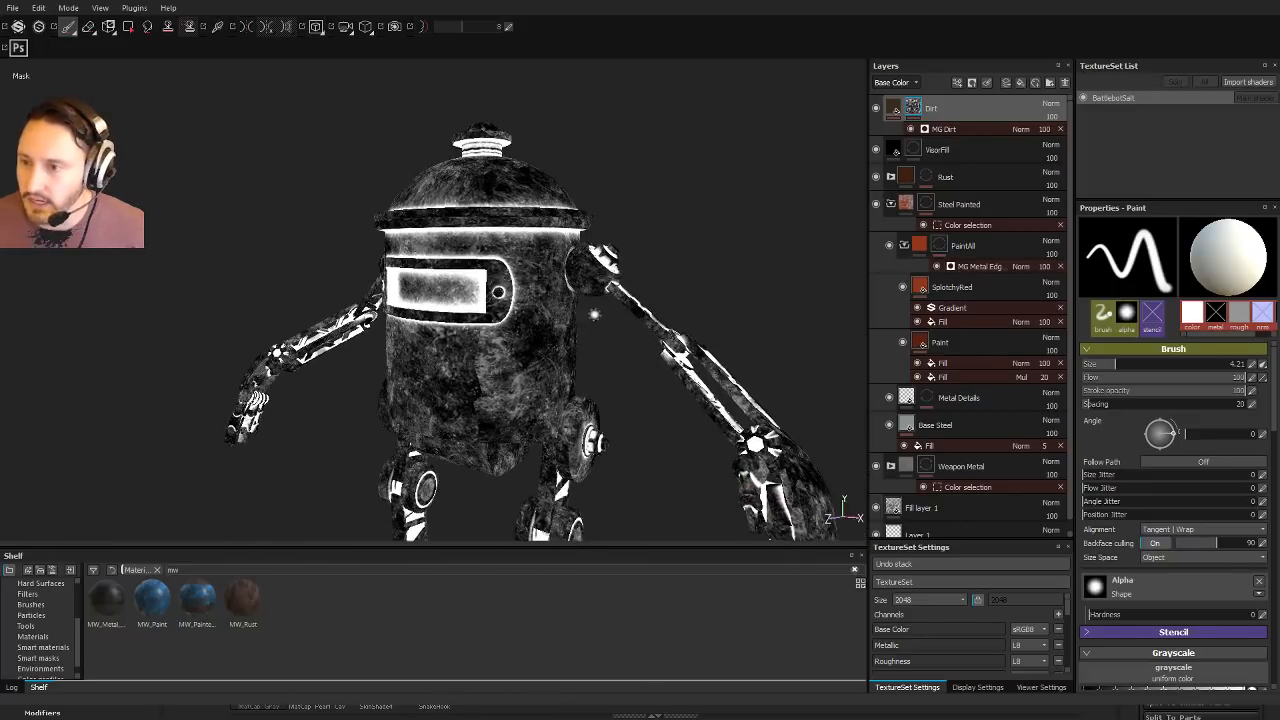
Step: Delete the MG Dirt generator from the Dirt layer's mask
{"action": "left_click", "coordinate": [975, 133]}
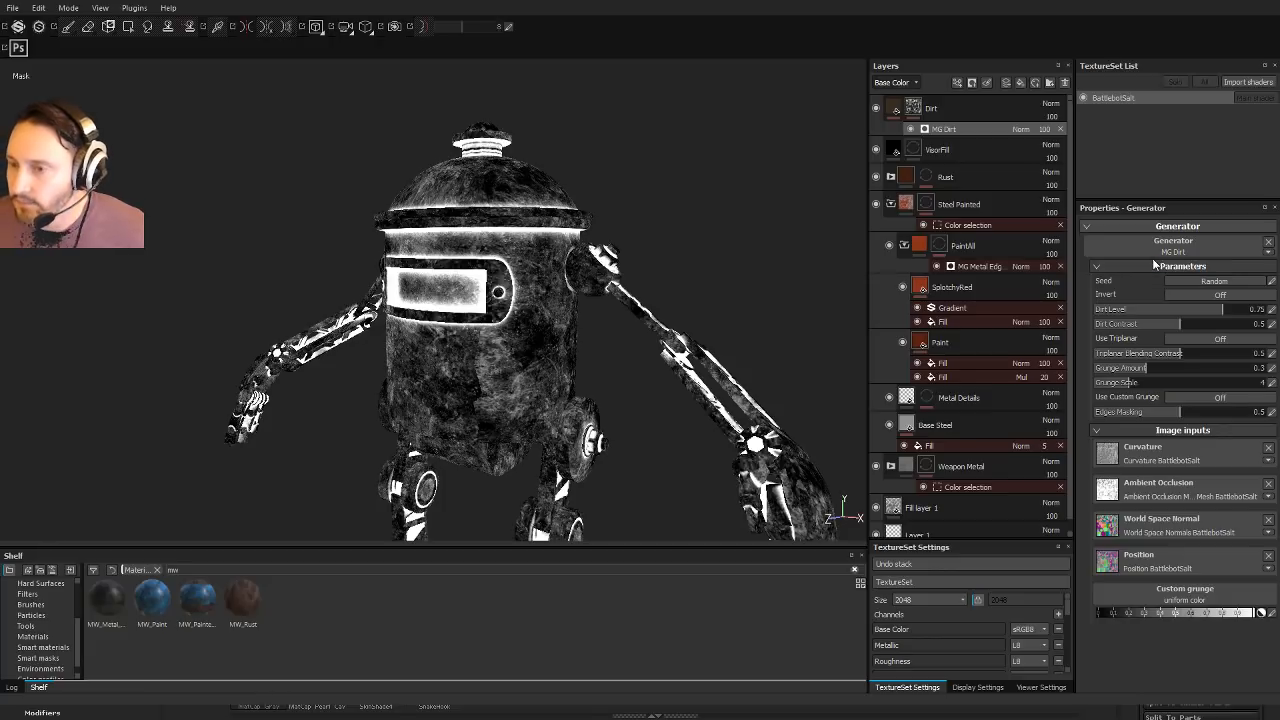
{"action": "left_click", "coordinate": [1060, 129]}
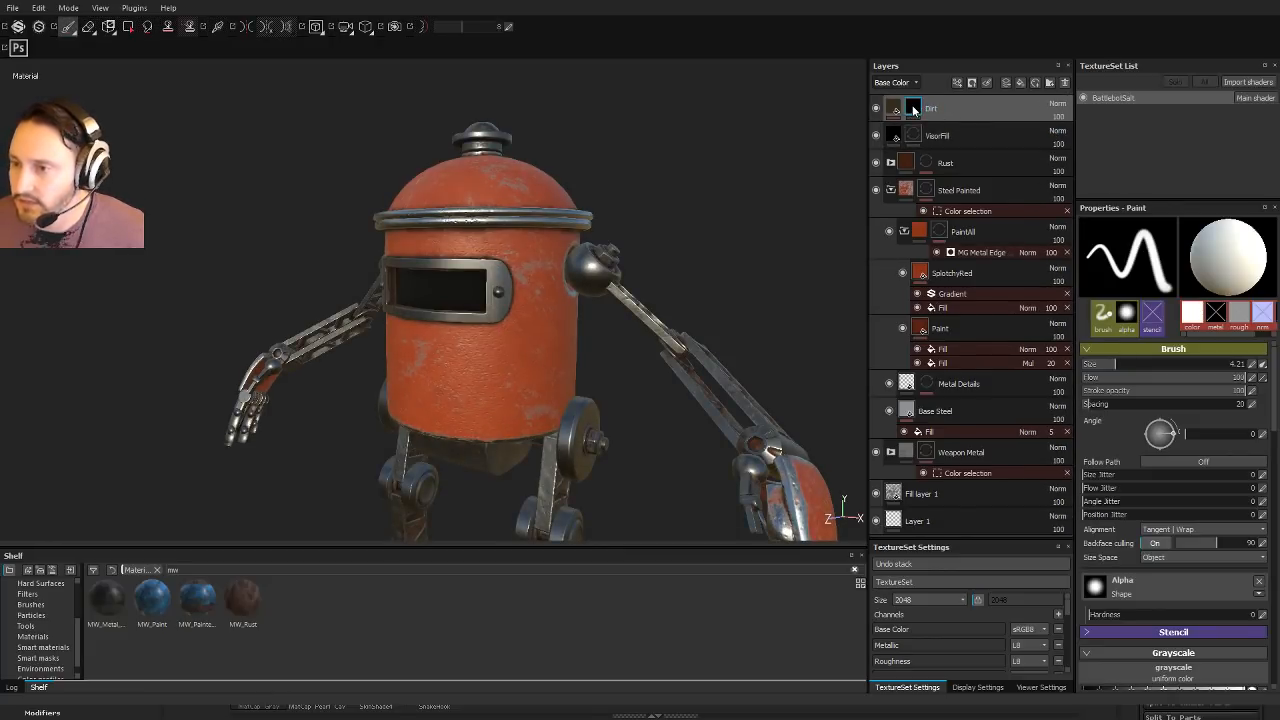
Step: Try the Ground Dirt smart mask on the Dirt layer and check it on the robot
{"action": "scroll", "coordinate": [35, 652], "scroll_direction": "down", "scroll_amount": 1}
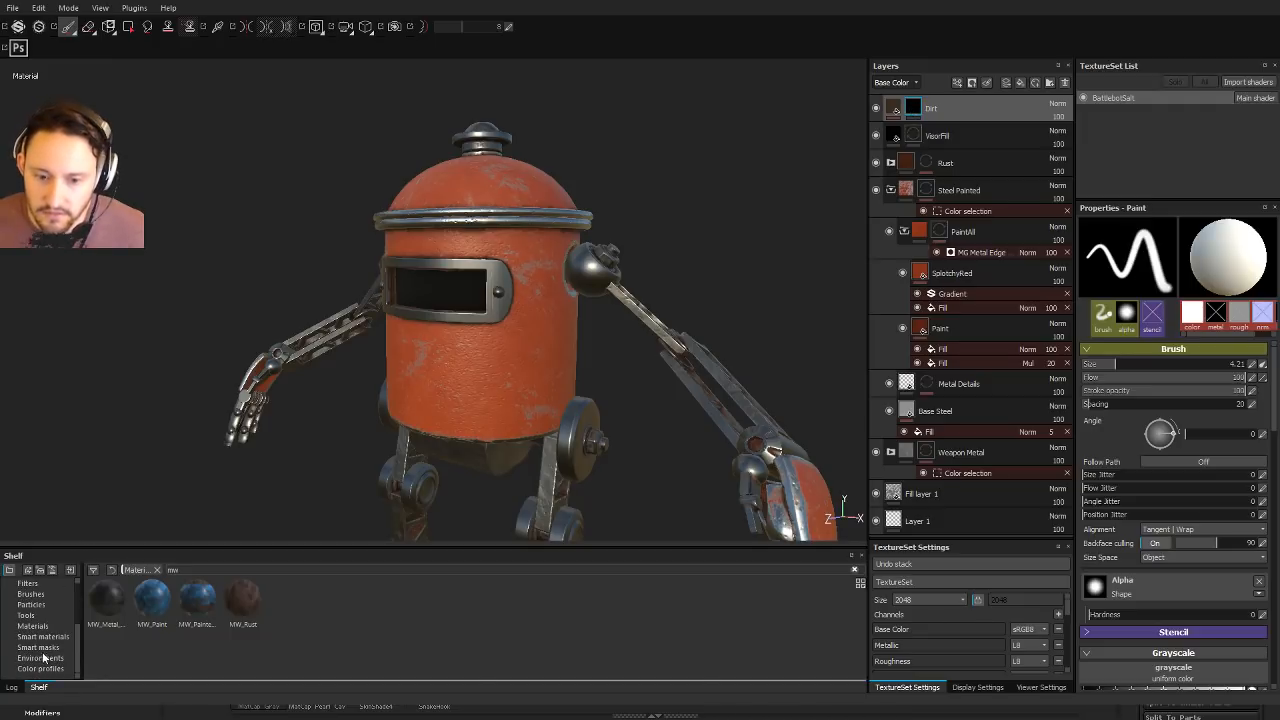
{"action": "left_click", "coordinate": [40, 648]}
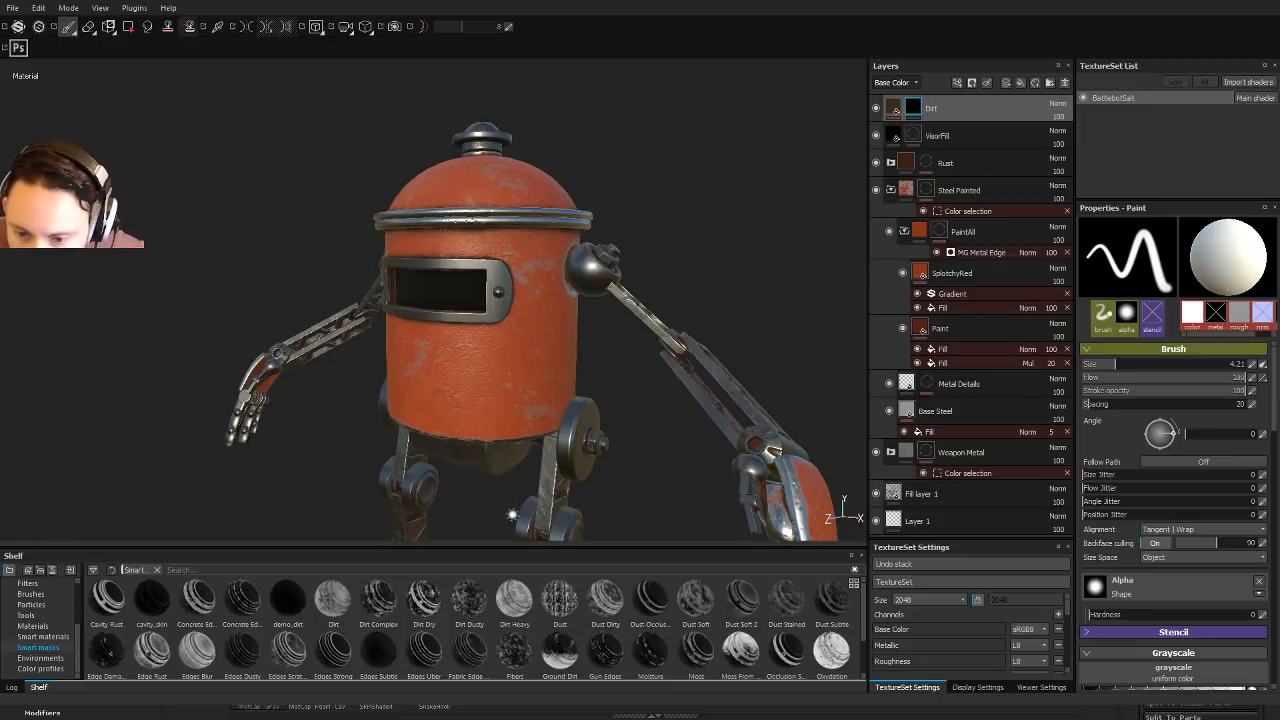
{"action": "left_click_drag", "start_coordinate": [866, 600], "coordinate": [865, 640]}
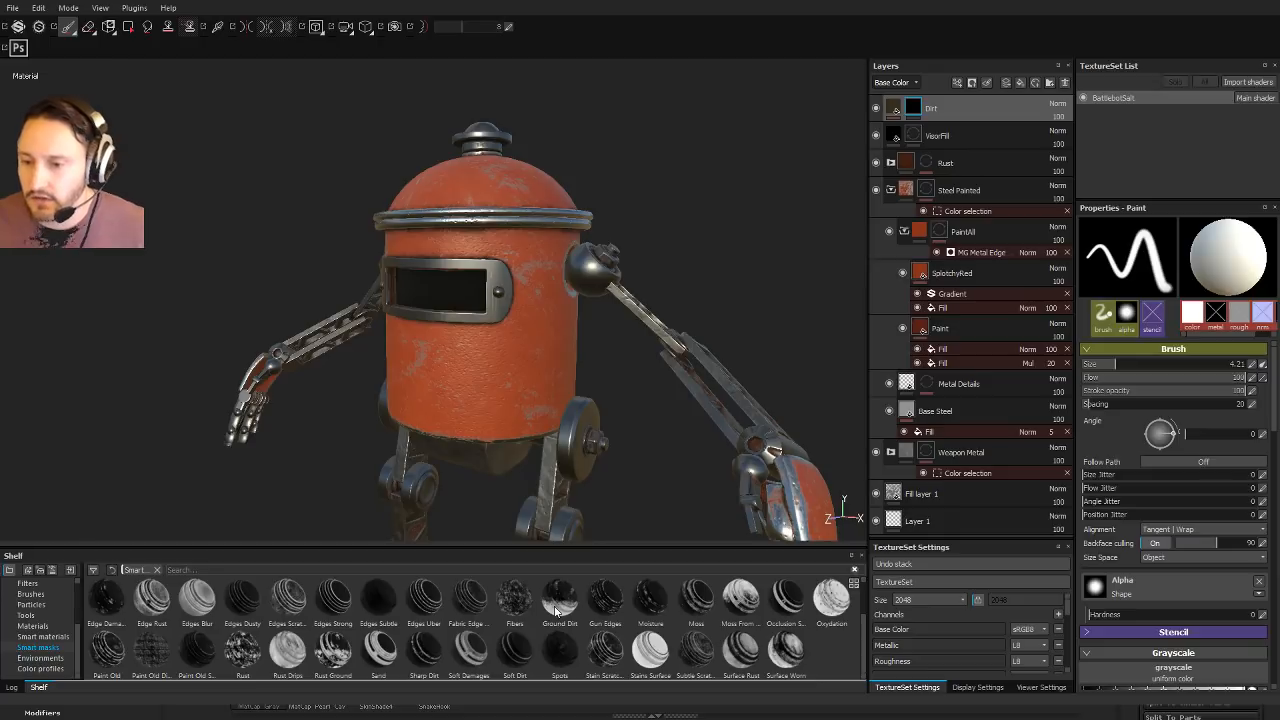
{"action": "left_click_drag", "start_coordinate": [556, 611], "coordinate": [913, 108]}
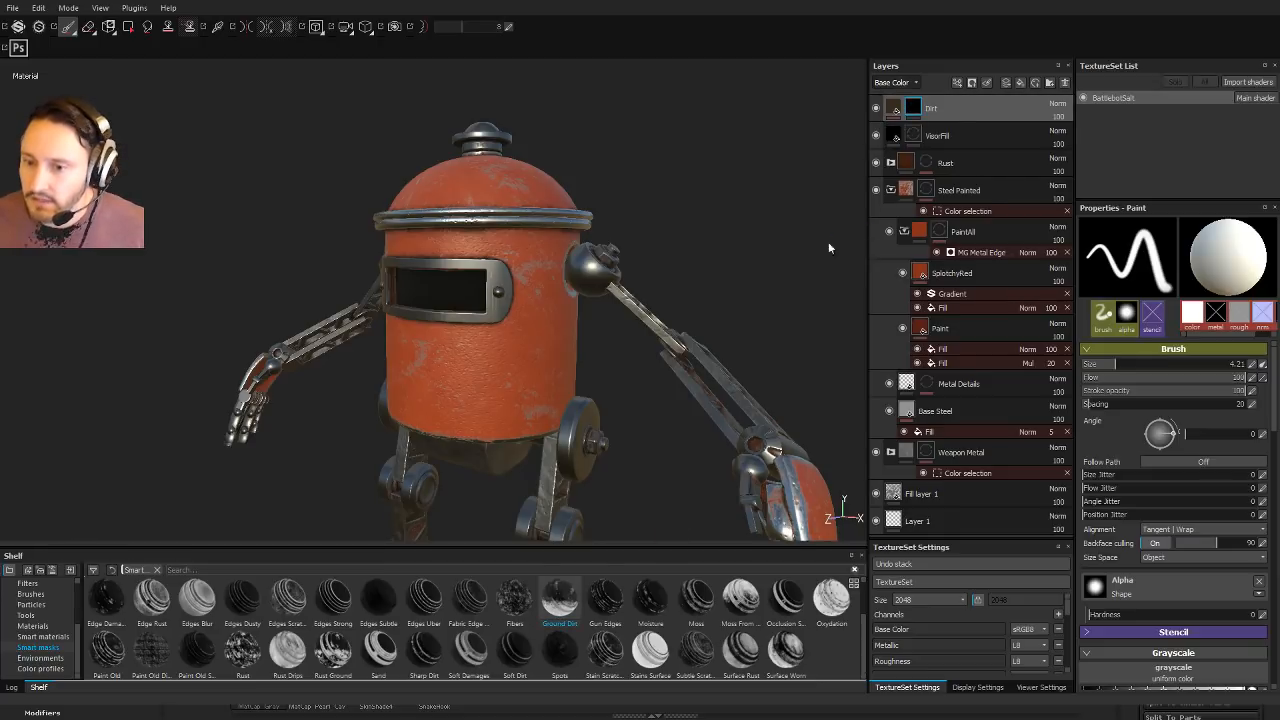
{"action": "right_click_drag", "start_coordinate": [786, 323], "coordinate": [540, 220], "text": "alt"}
{"action": "middle_click_drag", "start_coordinate": [540, 220], "coordinate": [585, 125], "text": "alt"}
{"action": "left_click_drag", "start_coordinate": [585, 225], "coordinate": [569, 203], "text": "alt"}
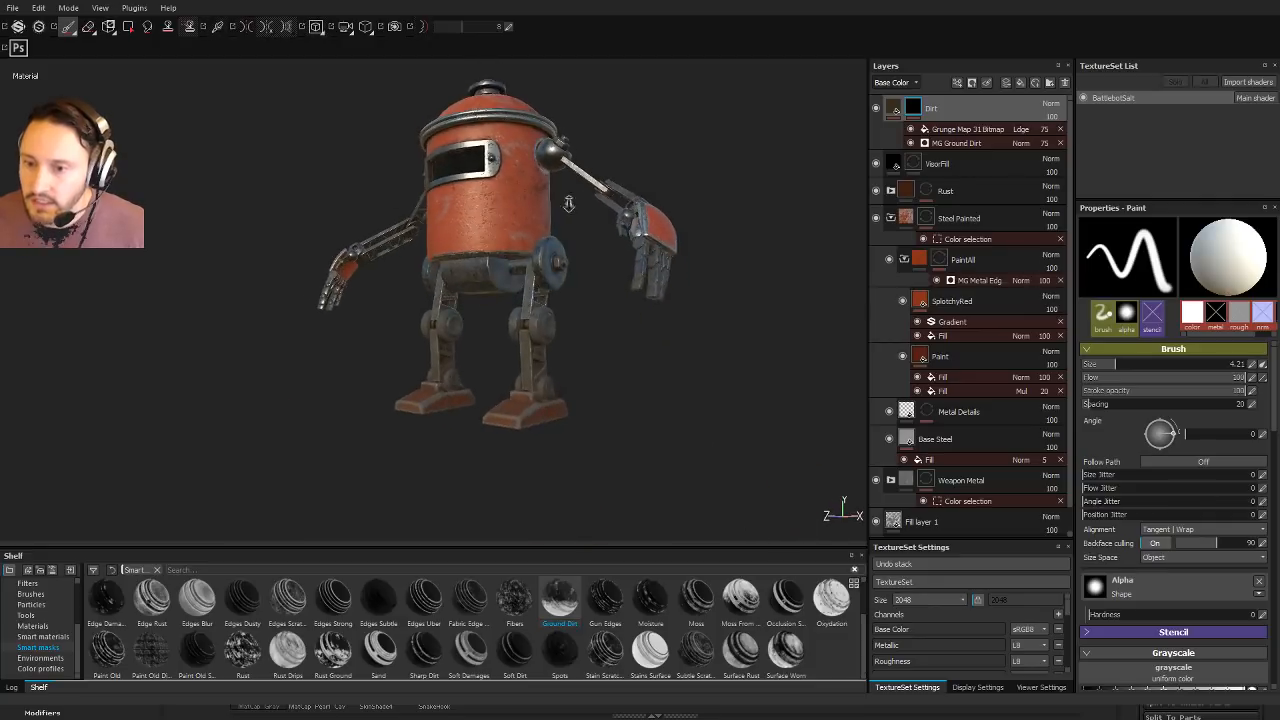
{"action": "right_click_drag", "start_coordinate": [569, 203], "coordinate": [620, 318], "text": "alt"}
{"action": "mouse_move", "coordinate": [620, 318]}
{"action": "right_mouse_down", "text": "shift"}
{"action": "mouse_move", "coordinate": [643, 321]}
{"action": "mouse_move", "coordinate": [620, 331]}
{"action": "right_mouse_up", "text": "shift"}
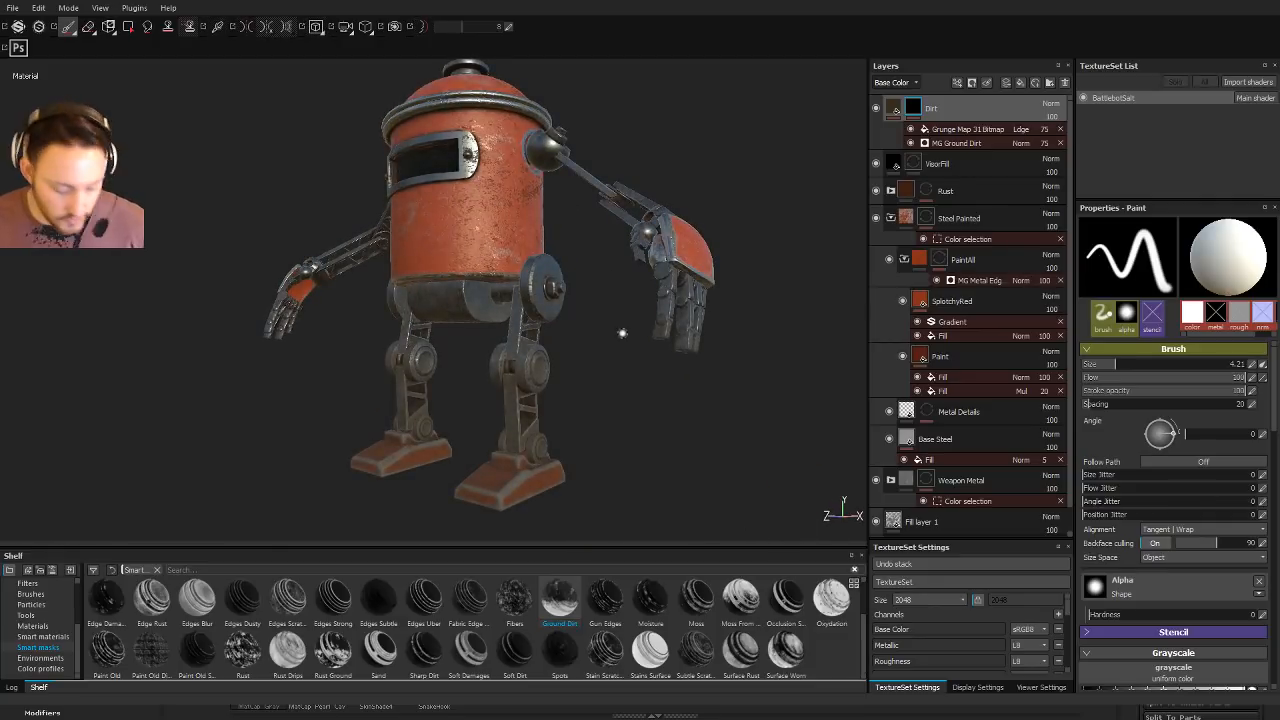
Step: Display the roughness channel alone and examine the ground dirt coverage on the robot's legs, body and arms
{"action": "key", "text": "c"}
{"action": "key", "text": "c"}
{"action": "key", "text": "c"}
{"action": "key", "text": "c"}
{"action": "key", "text": "c"}
{"action": "key", "text": "c"}
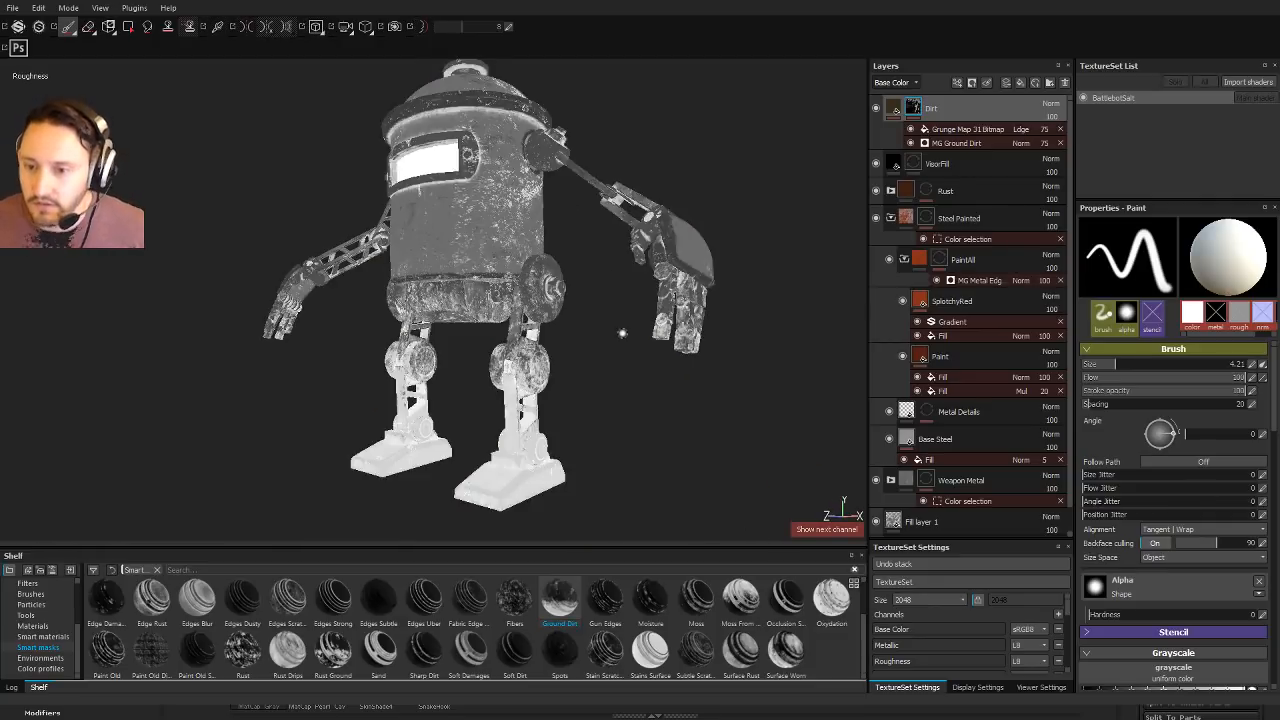
{"action": "key", "text": "c"}
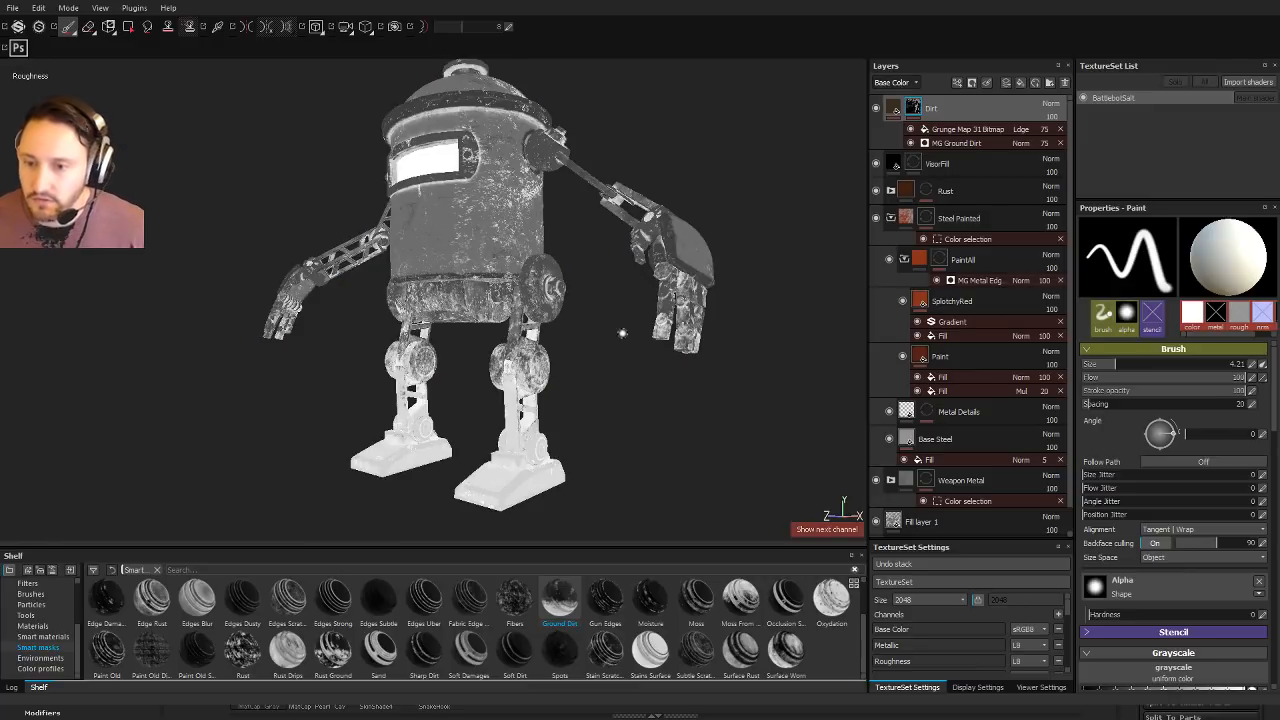
{"action": "left_click_drag", "start_coordinate": [611, 331], "coordinate": [644, 364], "text": "alt"}
{"action": "left_click_drag", "start_coordinate": [496, 410], "coordinate": [568, 380], "text": "alt"}
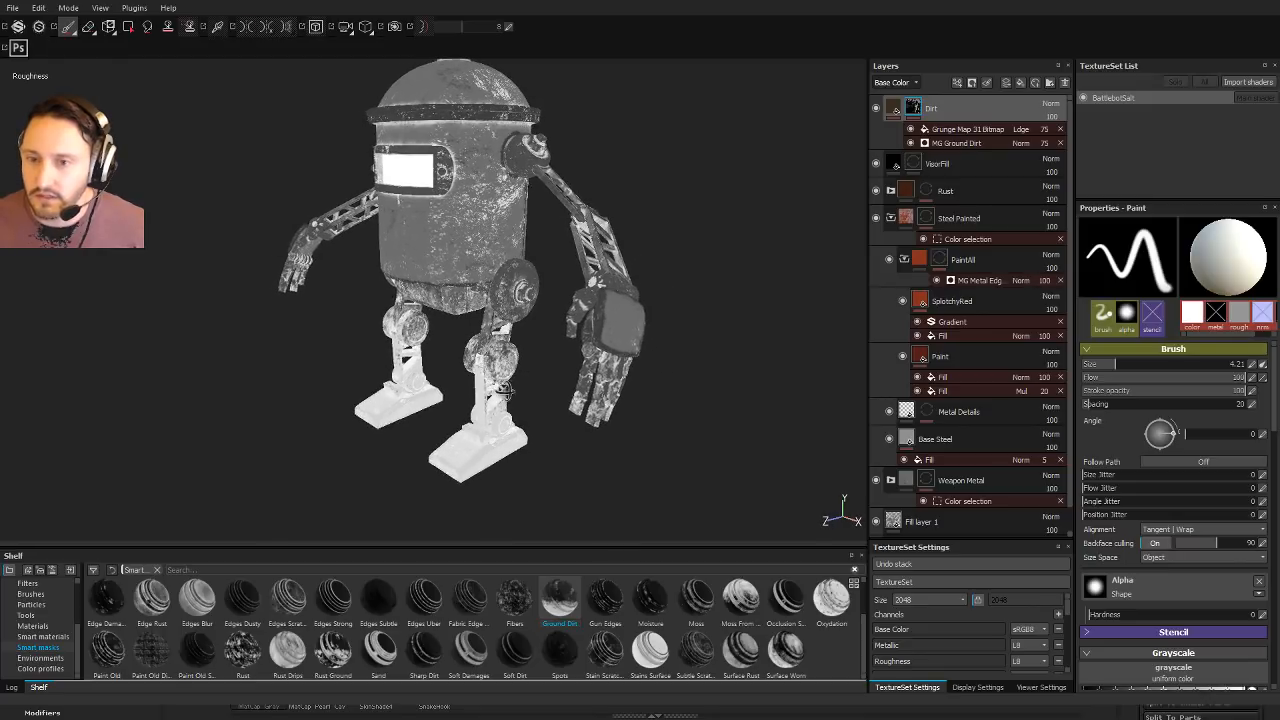
{"action": "left_click_drag", "start_coordinate": [402, 150], "coordinate": [686, 192], "text": "alt"}
{"action": "left_click_drag", "start_coordinate": [552, 152], "coordinate": [782, 156], "text": "alt"}
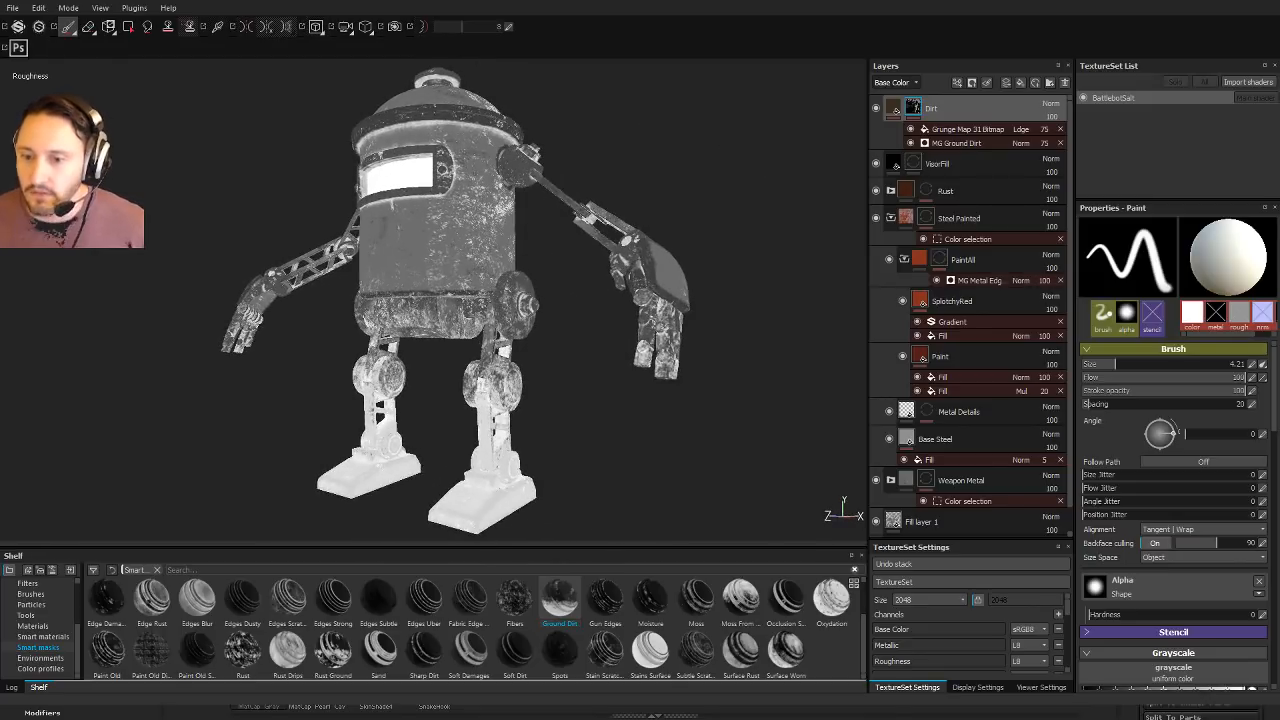
{"action": "middle_click_drag", "start_coordinate": [612, 428], "coordinate": [616, 408], "text": "alt"}
{"action": "left_click_drag", "start_coordinate": [616, 408], "coordinate": [636, 422], "text": "alt"}
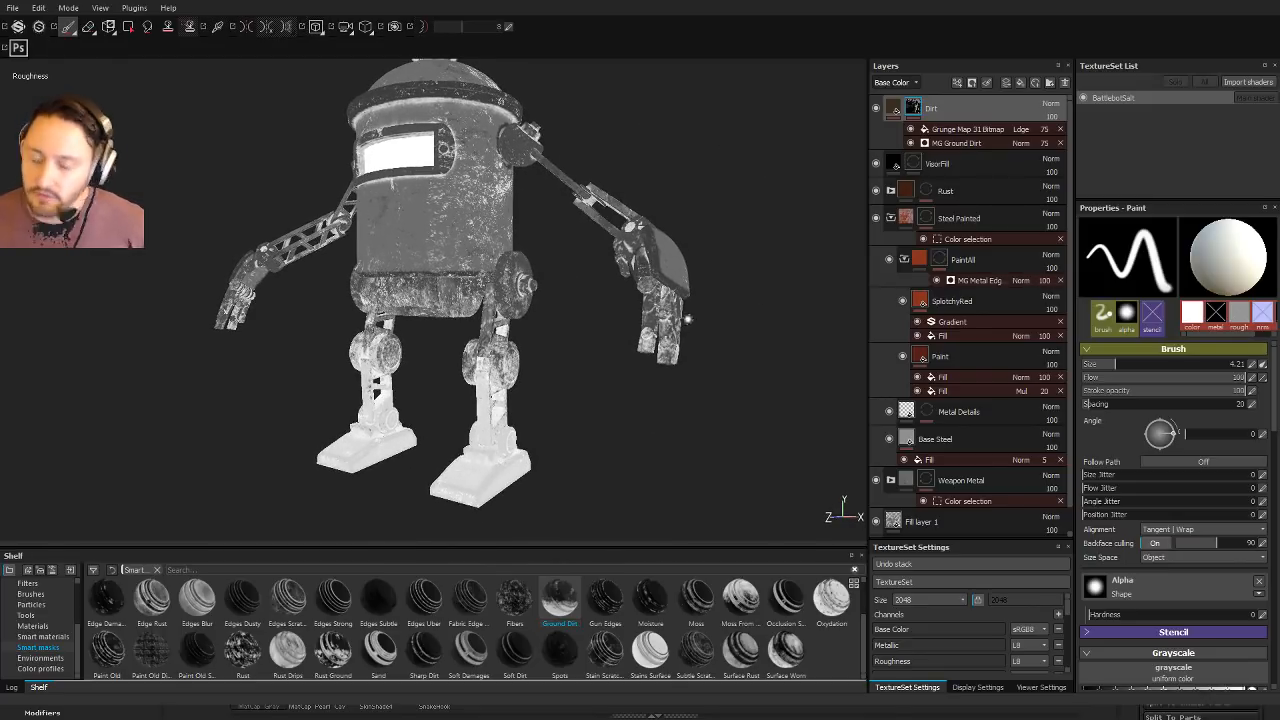
Step: Display only the Dirt layer's mask and examine its distribution over the whole robot
{"action": "key", "text": "m"}
{"action": "left_click", "coordinate": [917, 111], "text": "alt"}
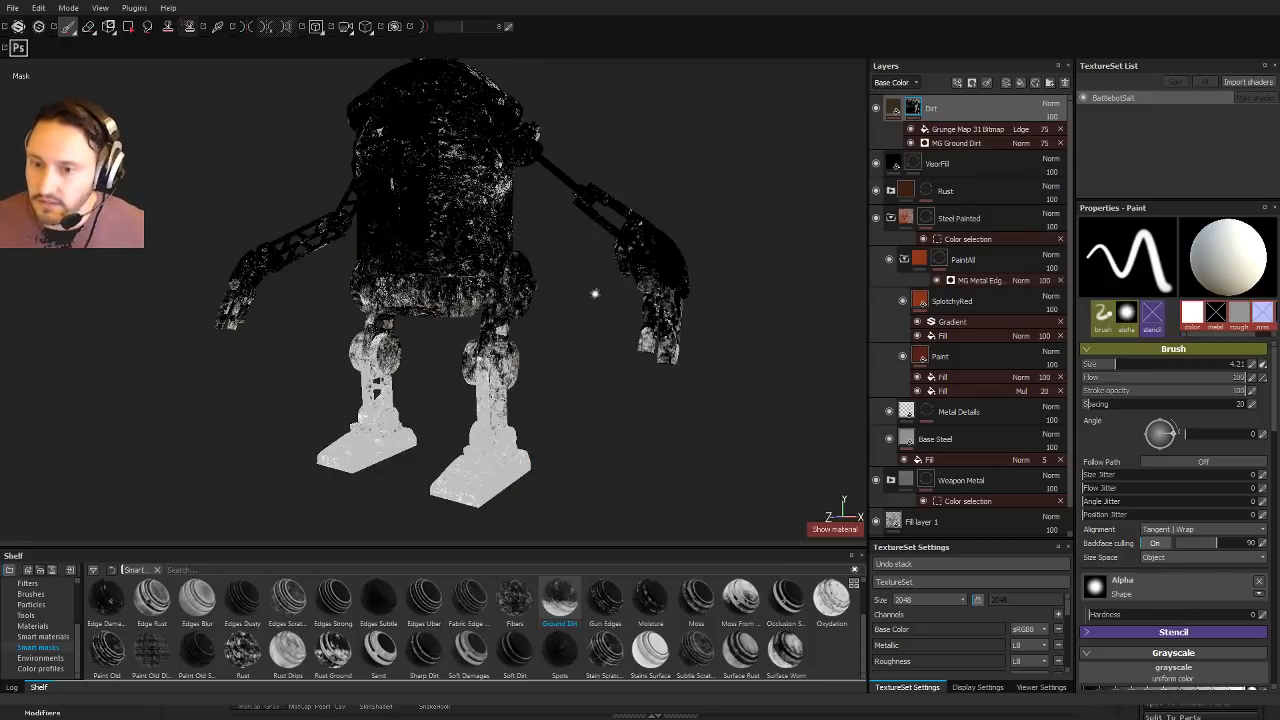
{"action": "left_click_drag", "start_coordinate": [526, 352], "coordinate": [498, 300], "text": "alt"}
{"action": "middle_click_drag", "start_coordinate": [498, 300], "coordinate": [513, 337], "text": "alt"}
{"action": "mouse_move", "coordinate": [511, 337]}
{"action": "left_mouse_down", "text": "alt"}
{"action": "mouse_move", "coordinate": [853, 354]}
{"action": "mouse_move", "coordinate": [610, 340]}
{"action": "mouse_move", "coordinate": [519, 507]}
{"action": "left_mouse_up", "text": "alt"}
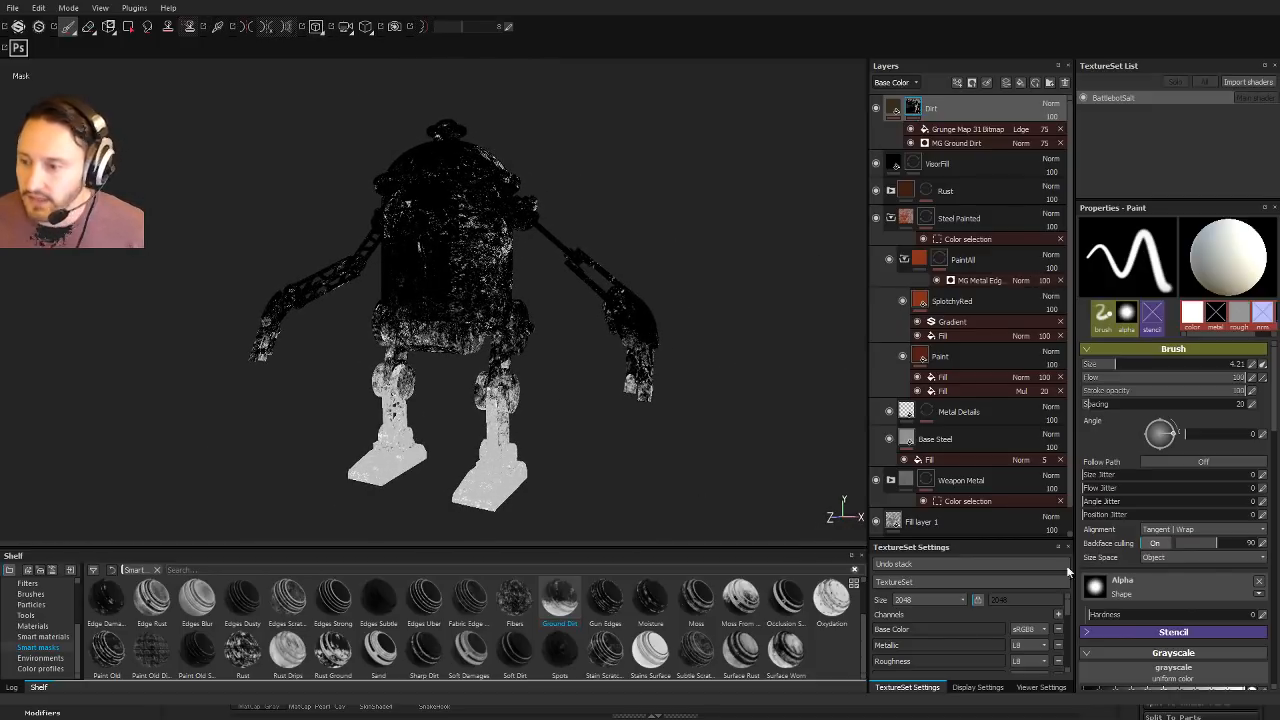
{"action": "scroll", "coordinate": [1186, 607], "scroll_direction": "down", "scroll_amount": 5}
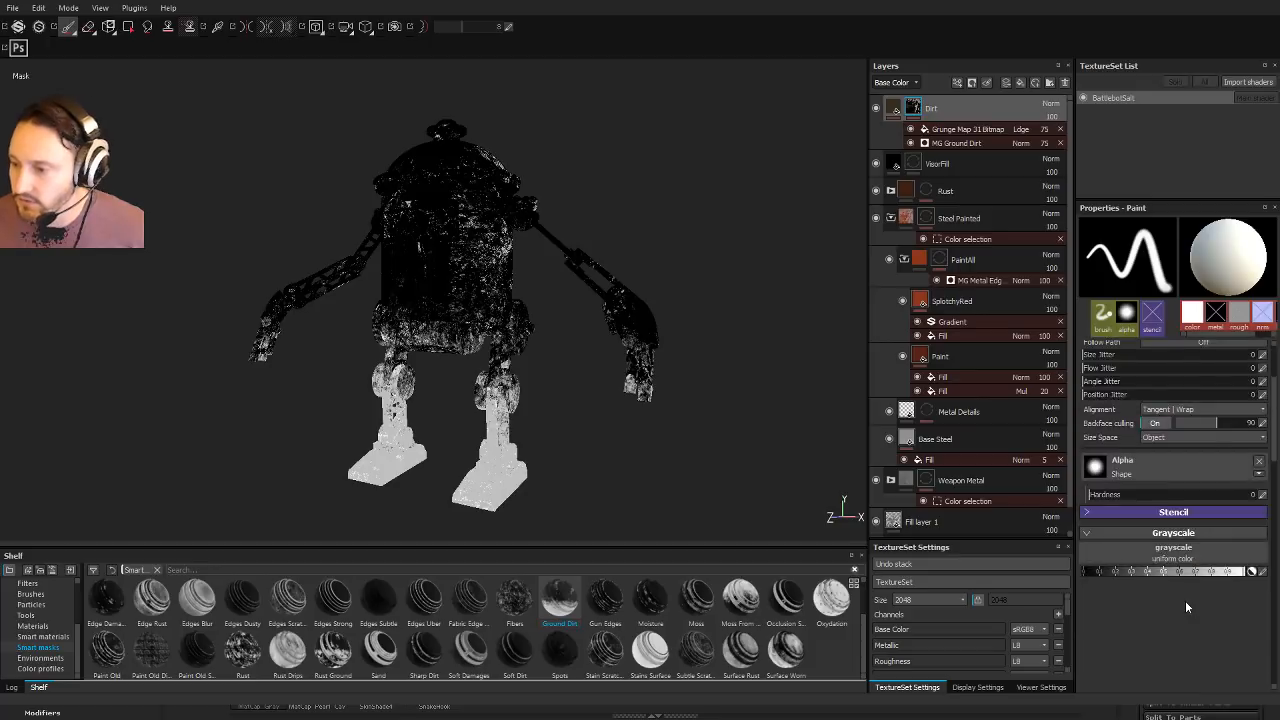
Step: Inspect the Ground Dirt mask's effects, hide the Grunge Map 31 Bitmap fill, and check the robot in material view
{"action": "left_click", "coordinate": [957, 142]}
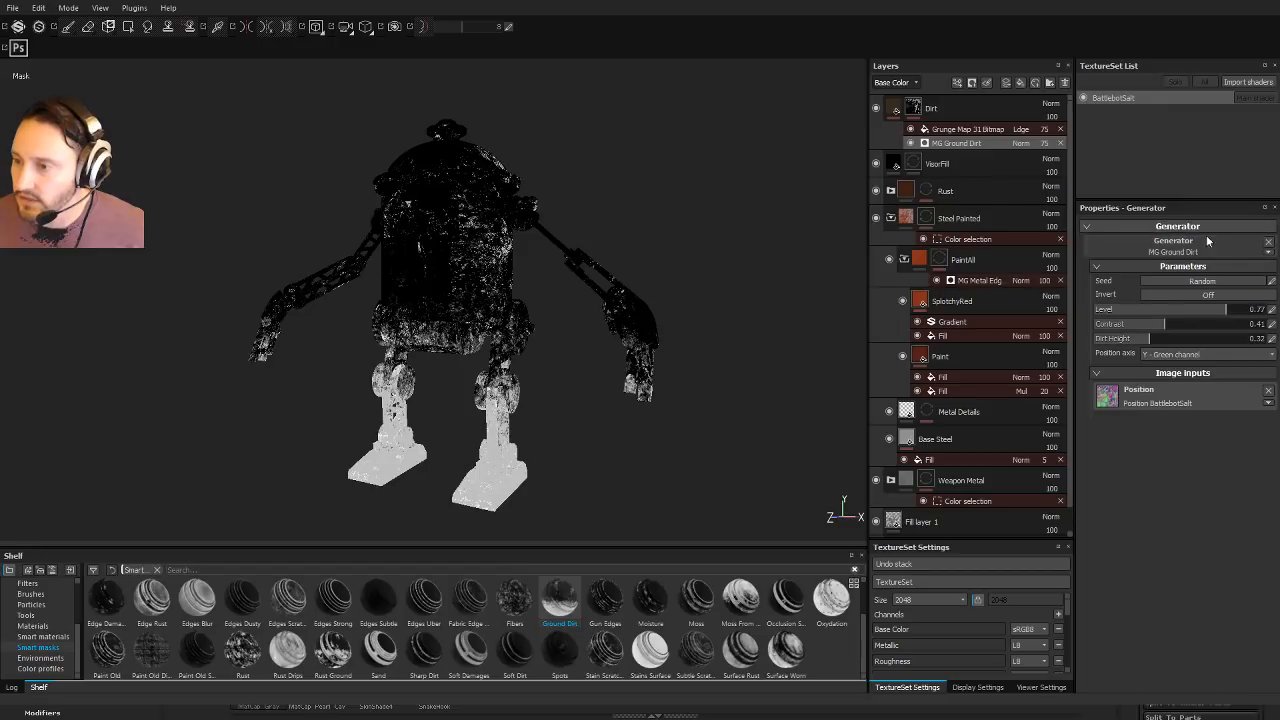
{"action": "left_click", "coordinate": [982, 129]}
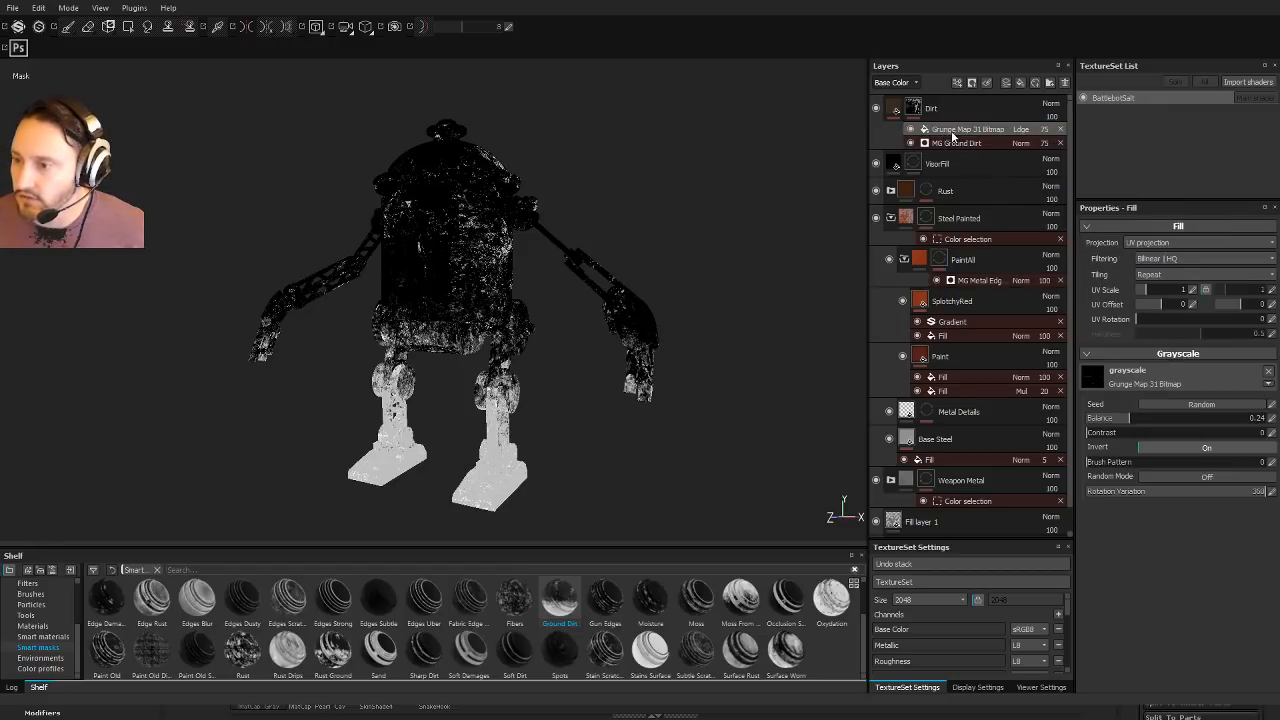
{"action": "left_click", "coordinate": [911, 128]}
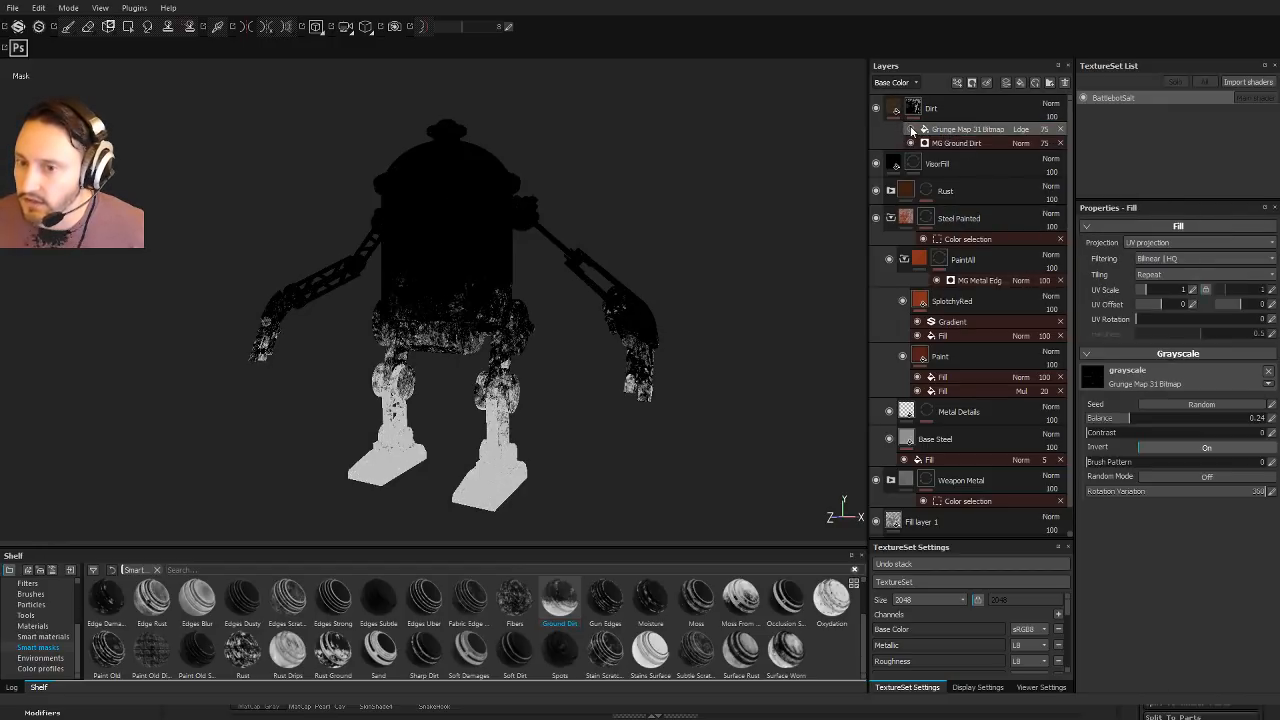
{"action": "left_click", "coordinate": [911, 128]}
{"action": "left_click", "coordinate": [911, 129]}
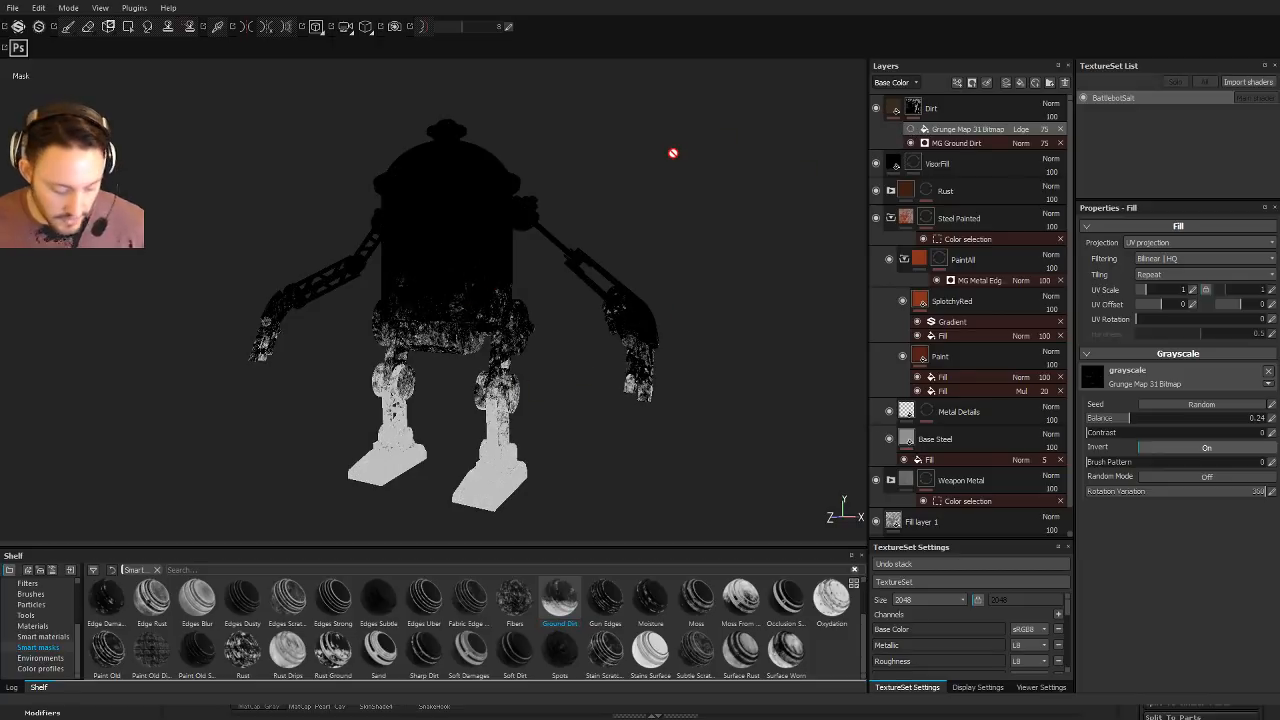
{"action": "key", "text": "m"}
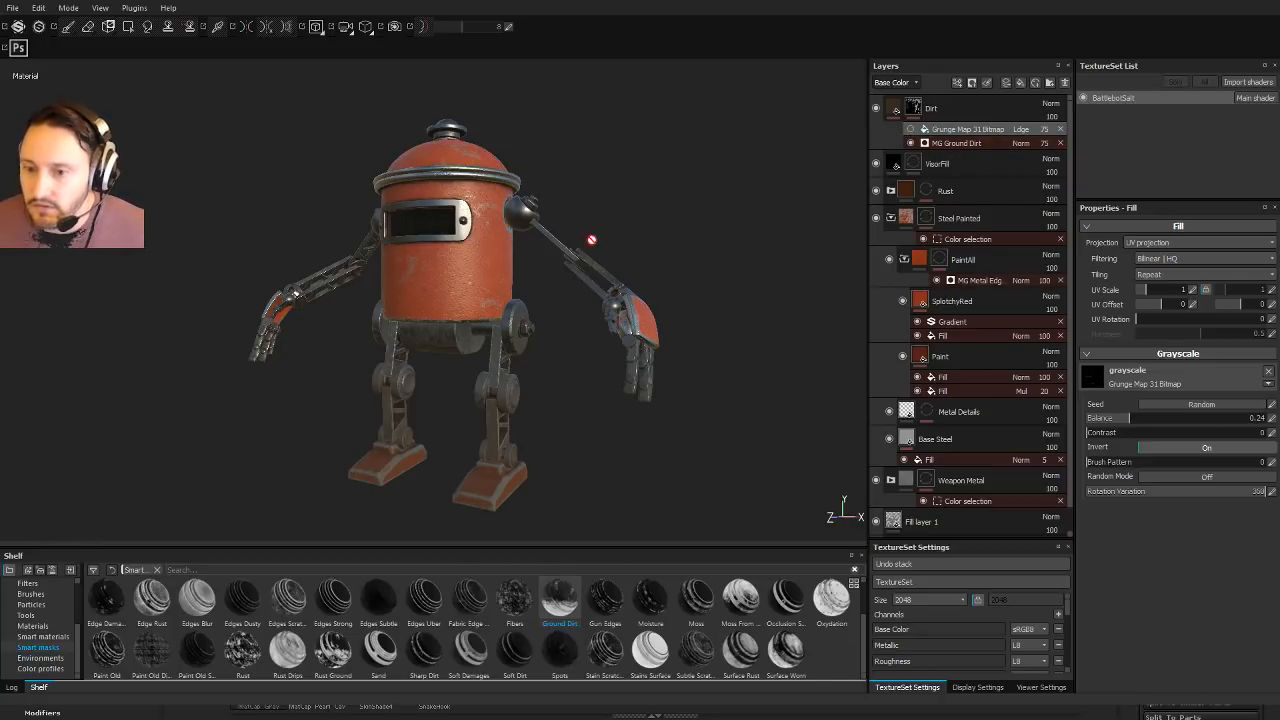
{"action": "left_click_drag", "start_coordinate": [591, 240], "coordinate": [796, 257], "text": "alt"}
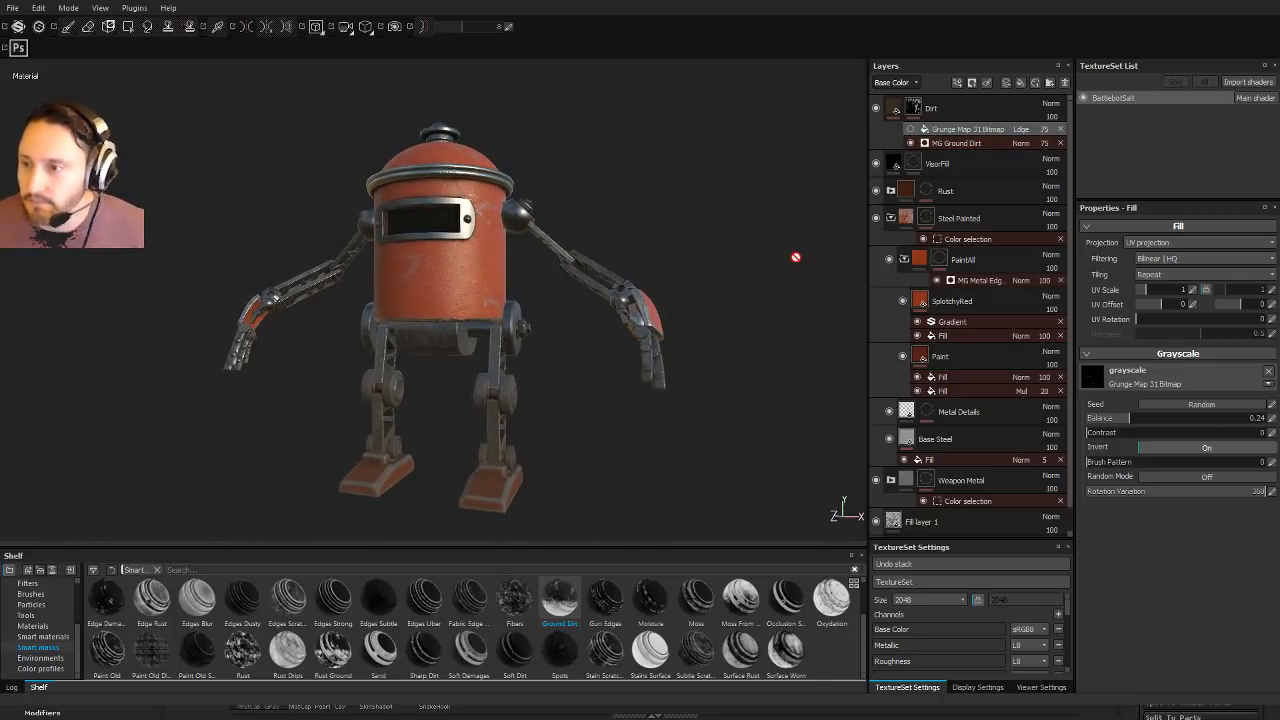
Step: Remove the Grunge Map 31 Bitmap fill and the MG Ground Dirt generator from the Dirt layer's mask
{"action": "left_click", "coordinate": [1060, 129]}
{"action": "left_click", "coordinate": [1060, 129]}
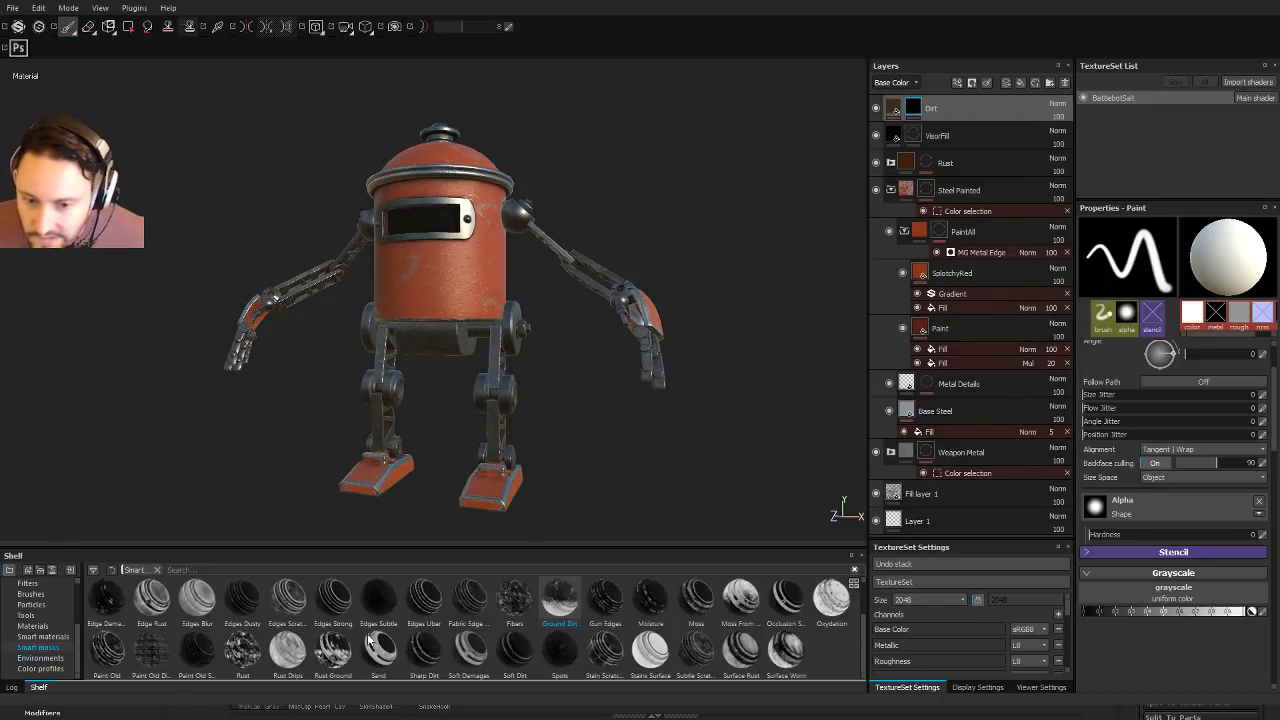
Step: Replace the MG Metal Edge Wear generator on the PaintAll group's mask with the Paint Old smart mask
{"action": "left_click", "coordinate": [976, 231]}
{"action": "left_click", "coordinate": [976, 253]}
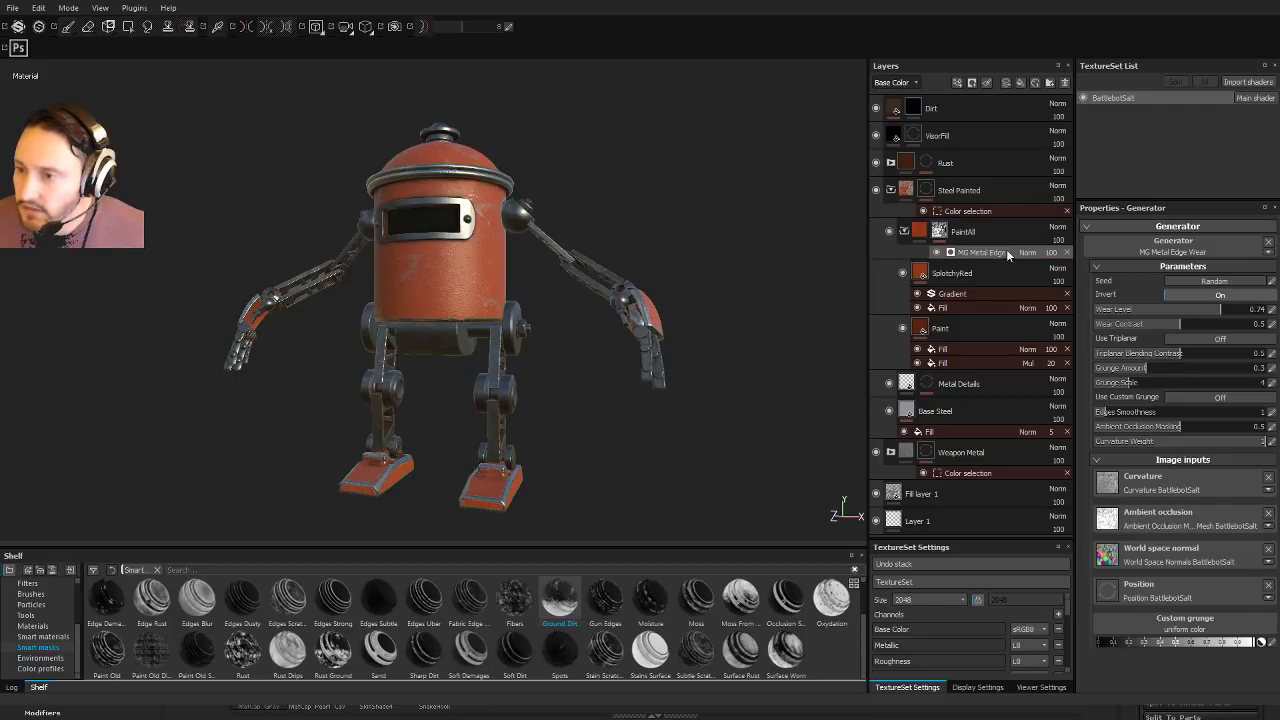
{"action": "left_click", "coordinate": [1066, 253]}
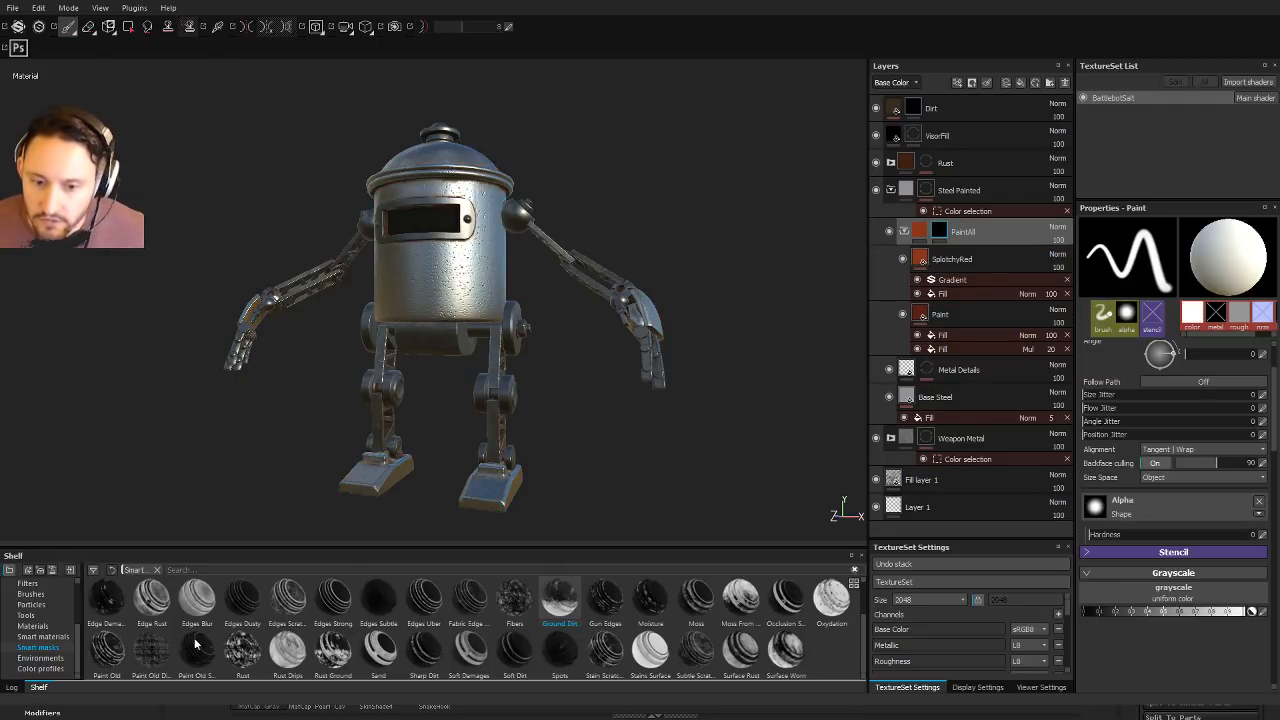
{"action": "mouse_move", "coordinate": [112, 654]}
{"action": "left_mouse_down"}
{"action": "mouse_move", "coordinate": [960, 255]}
{"action": "mouse_move", "coordinate": [930, 220]}
{"action": "mouse_move", "coordinate": [944, 230]}
{"action": "left_mouse_up"}
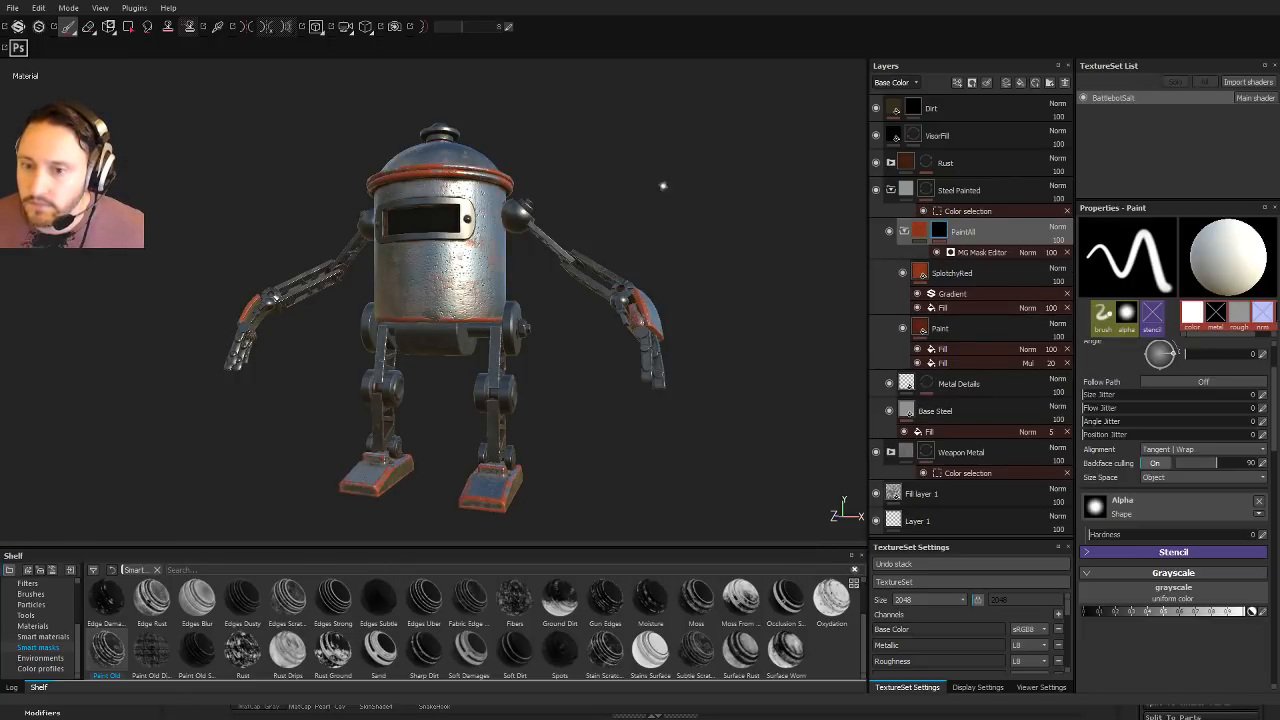
Step: Turn on Global Invert in the PaintAll mask's MG Mask Editor and check the paint in the base color channel
{"action": "left_click_drag", "start_coordinate": [663, 186], "coordinate": [832, 226], "text": "alt"}
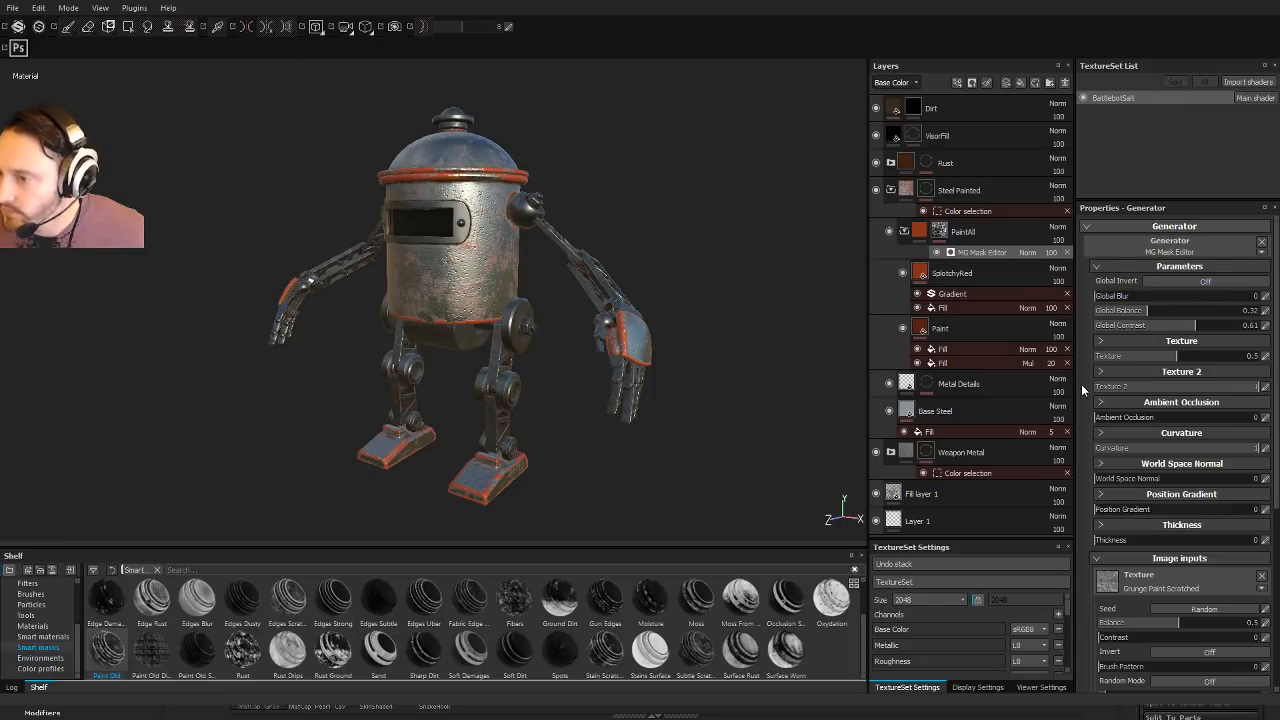
{"action": "scroll", "coordinate": [1179, 300], "scroll_direction": "down", "scroll_amount": 5}
{"action": "scroll", "coordinate": [1083, 388], "scroll_direction": "up", "scroll_amount": 4}
{"action": "scroll", "coordinate": [1083, 388], "scroll_direction": "up", "scroll_amount": 1}
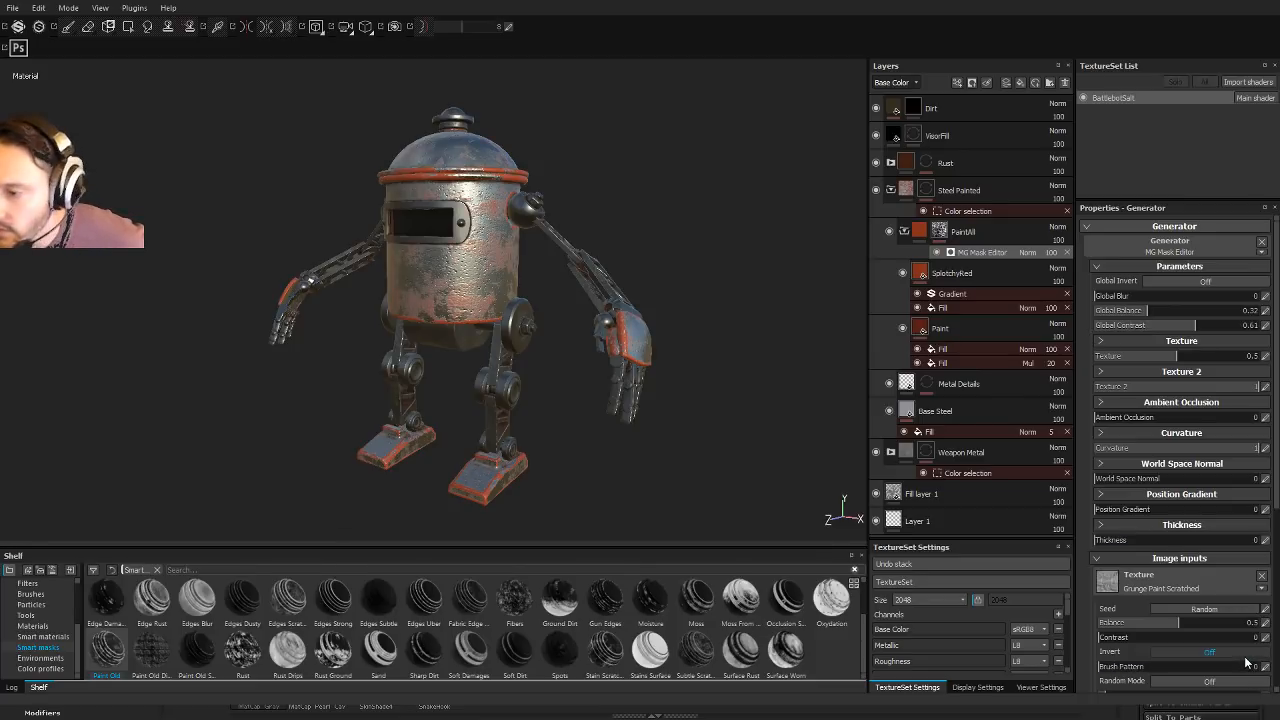
{"action": "left_click", "coordinate": [1170, 280]}
{"action": "left_click_drag", "start_coordinate": [410, 205], "coordinate": [257, 200], "text": "alt"}
{"action": "key", "text": "c"}
{"action": "left_click_drag", "start_coordinate": [380, 211], "coordinate": [538, 229], "text": "alt"}
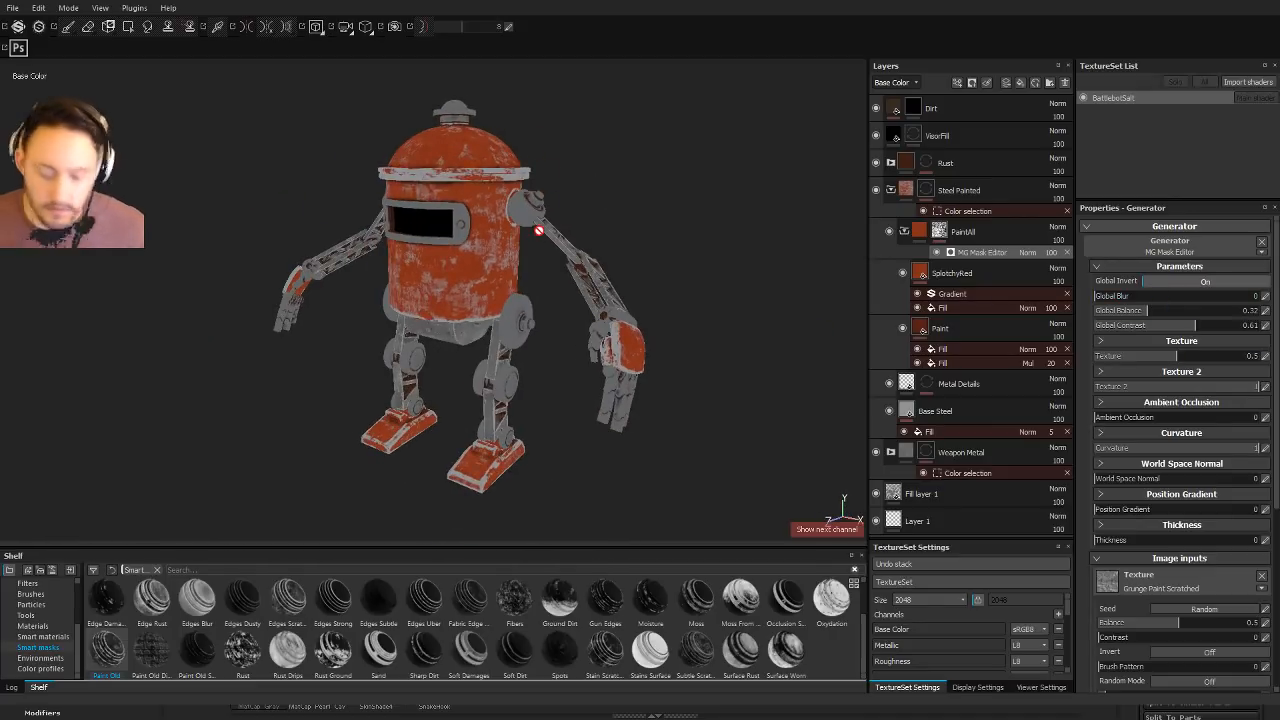
Step: Check the worn orange-red paint in material view, collapse the PaintAll group and hide it to reveal the bare steel
{"action": "key", "text": "m"}
{"action": "left_click_drag", "start_coordinate": [462, 262], "coordinate": [534, 280], "text": "alt"}
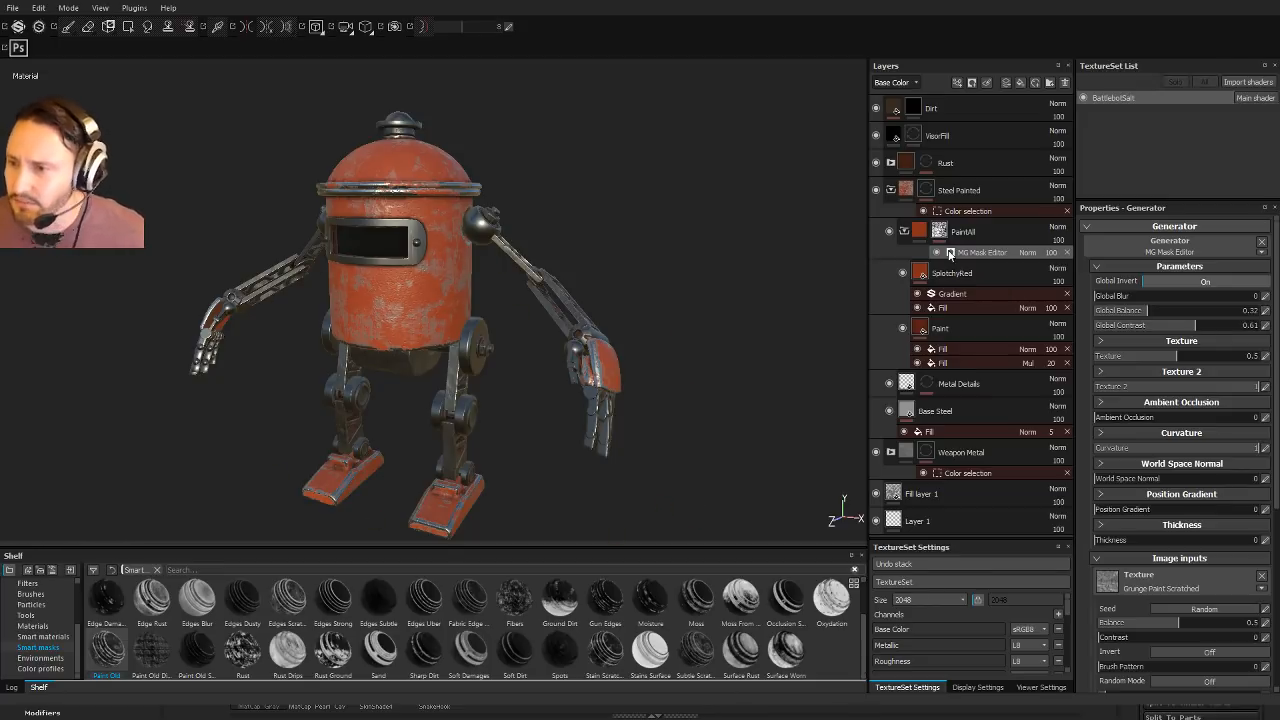
{"action": "left_click", "coordinate": [903, 231]}
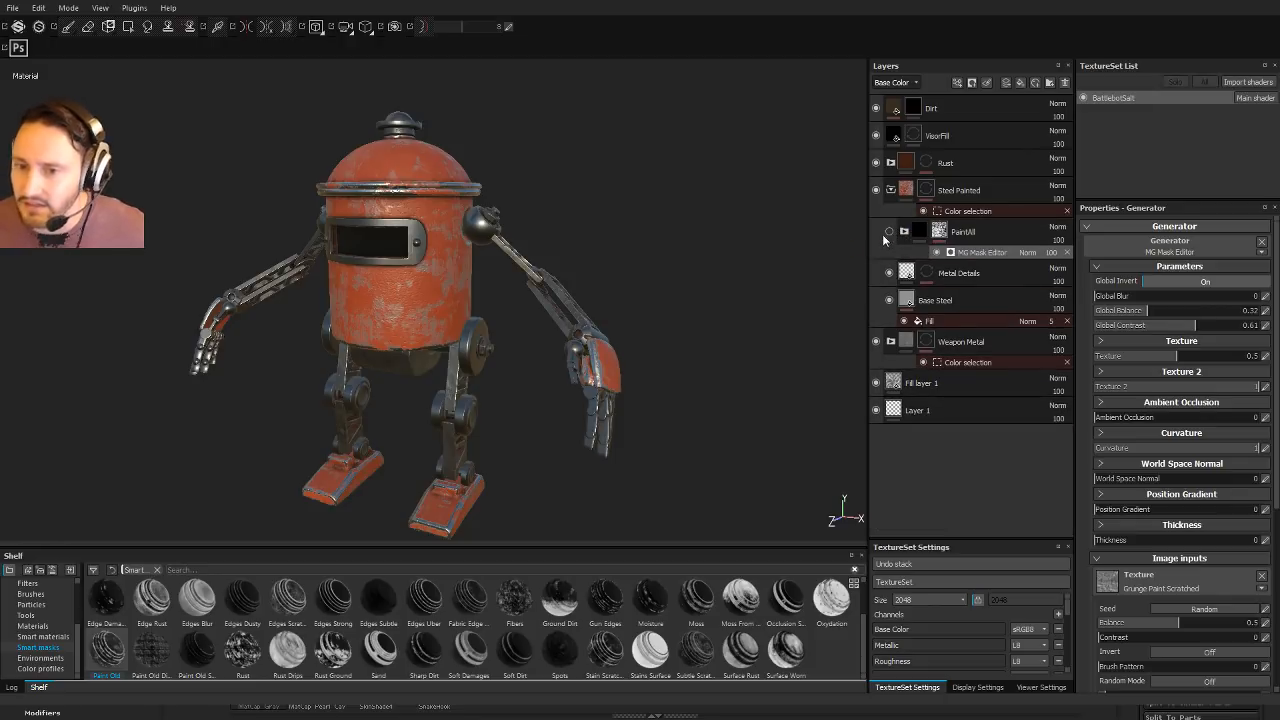
Step: Search the shelf's materials for "mw"
{"action": "left_click", "coordinate": [52, 627]}
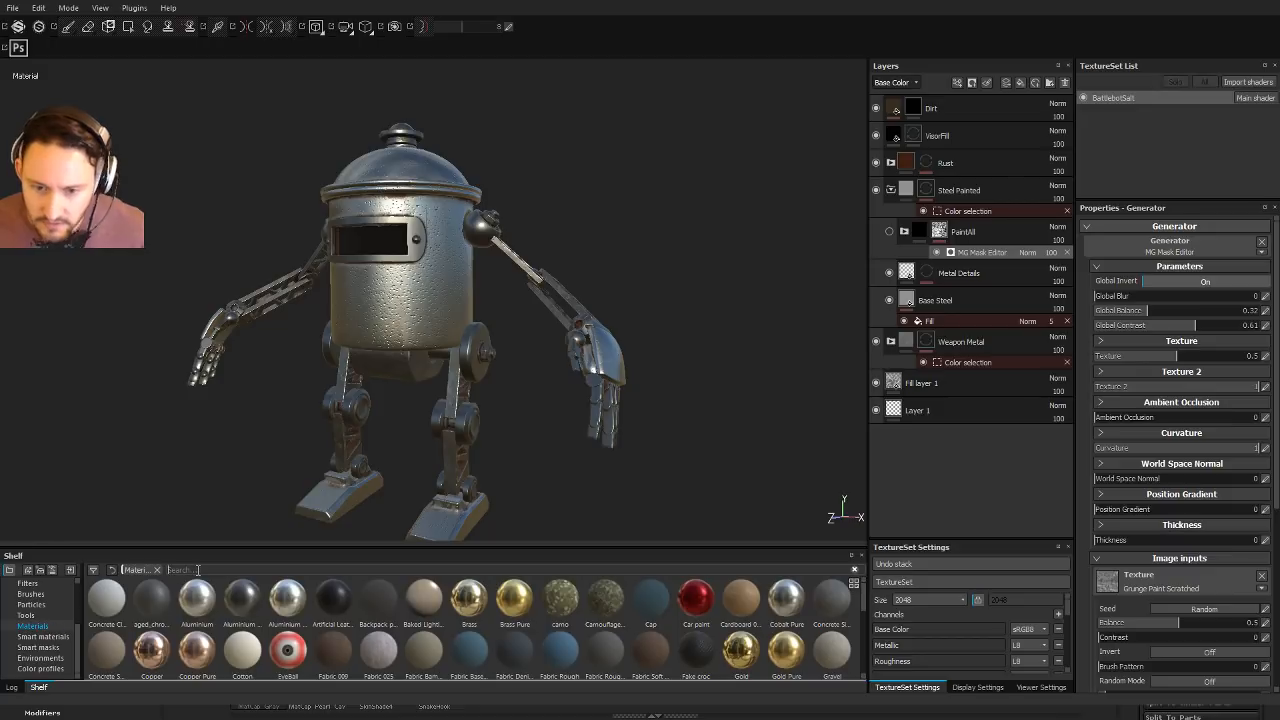
{"action": "type", "text": "mw"}
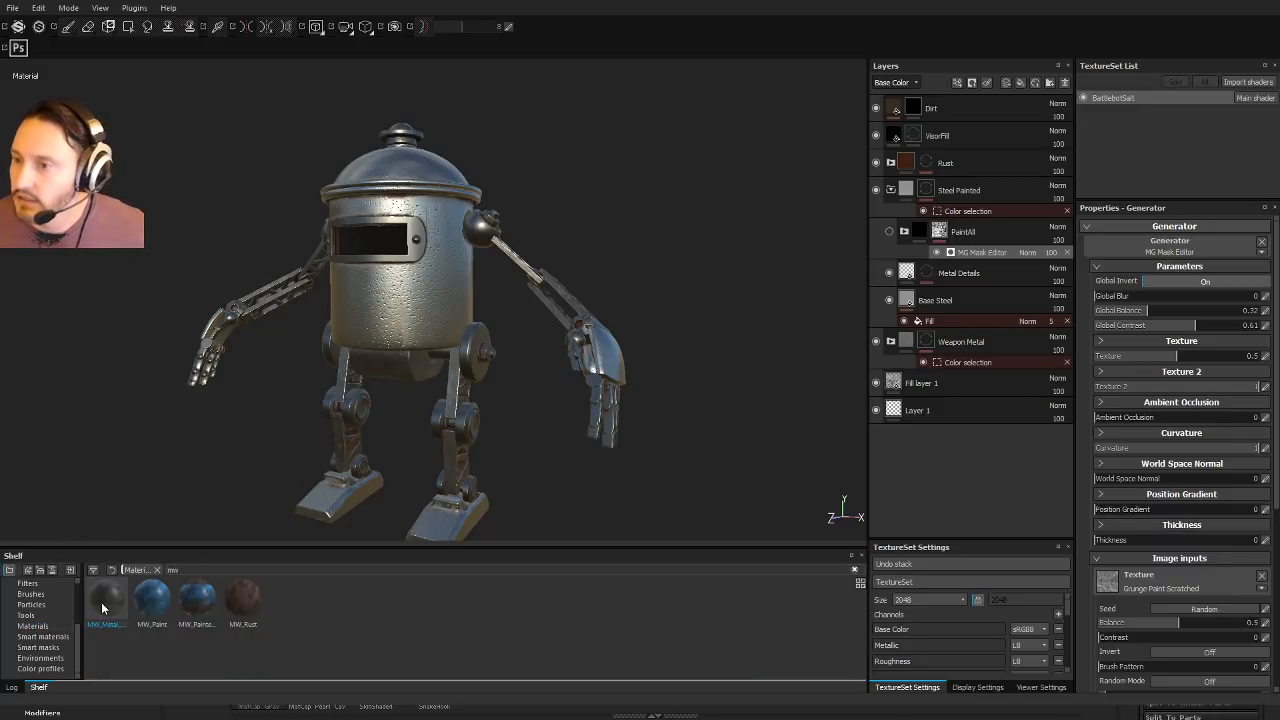
{"action": "mouse_move", "coordinate": [688, 424]}
{"action": "left_mouse_down", "text": "alt"}
{"action": "mouse_move", "coordinate": [674, 403]}
{"action": "mouse_move", "coordinate": [640, 408]}
{"action": "left_mouse_up", "text": "alt"}
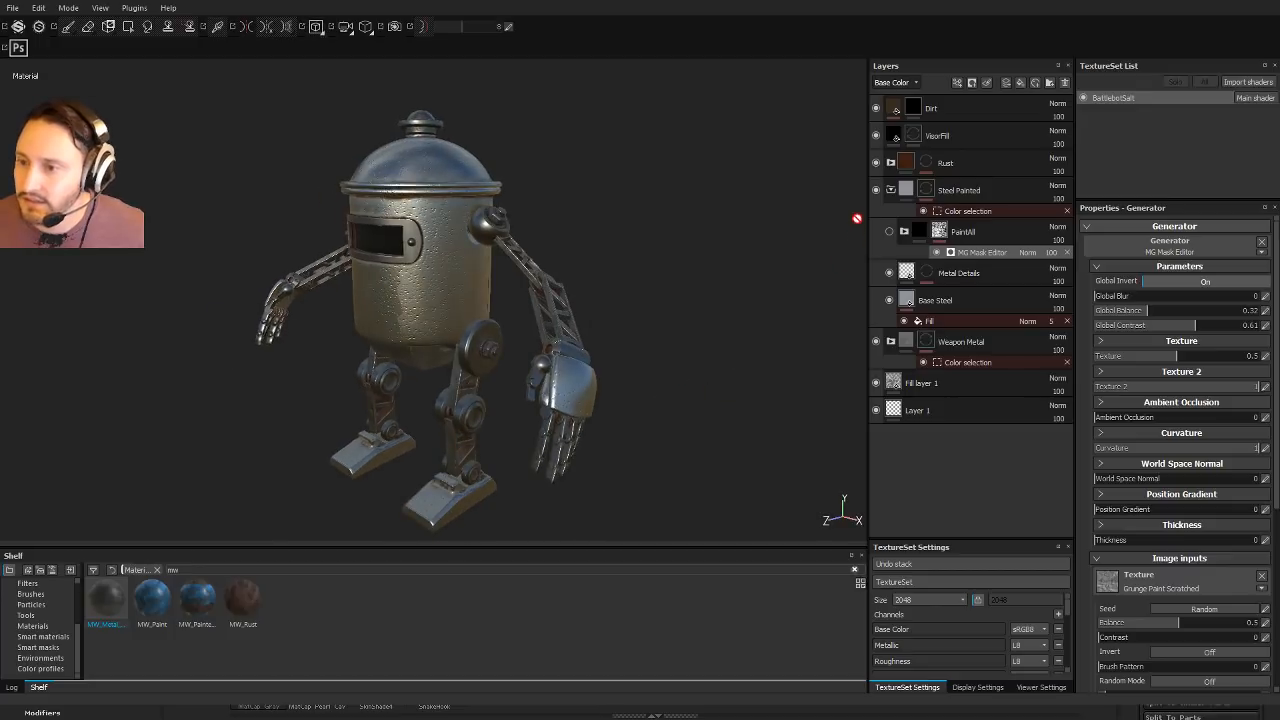
Step: Collapse and hide the Steel Painted group, and delete it from the layer stack
{"action": "left_click", "coordinate": [891, 190]}
{"action": "left_click", "coordinate": [877, 190]}
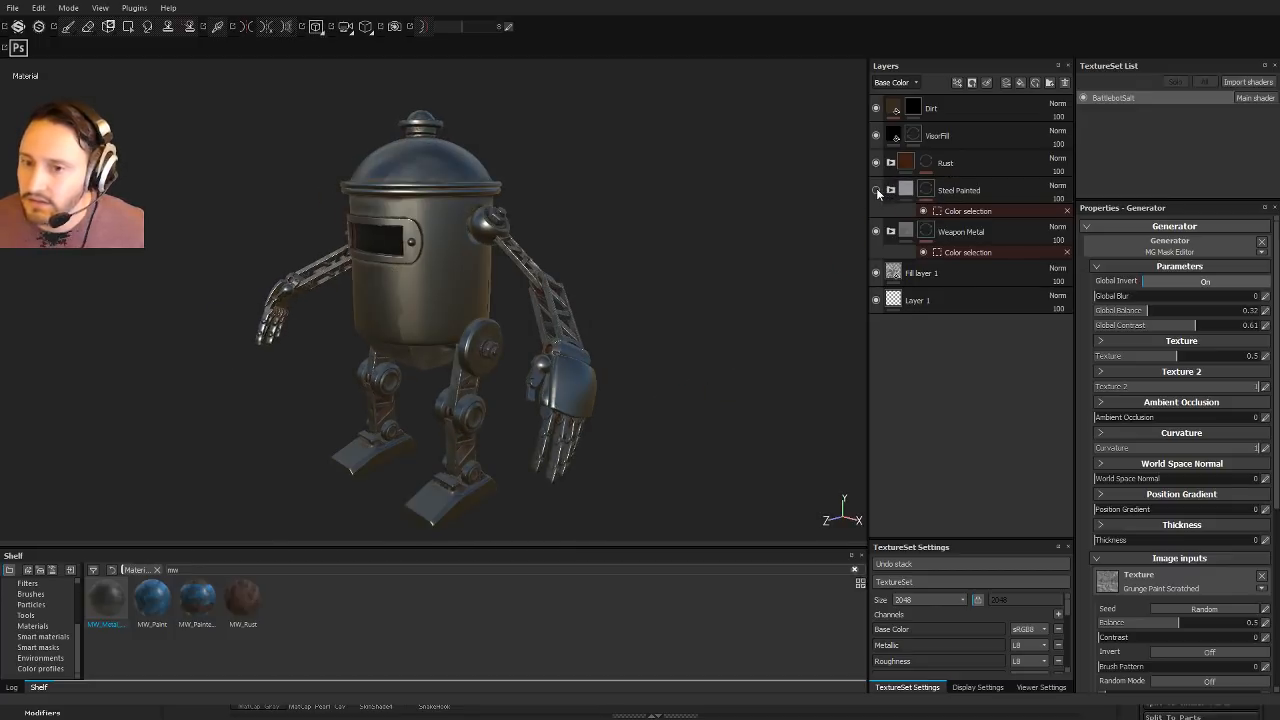
{"action": "left_click", "coordinate": [967, 193]}
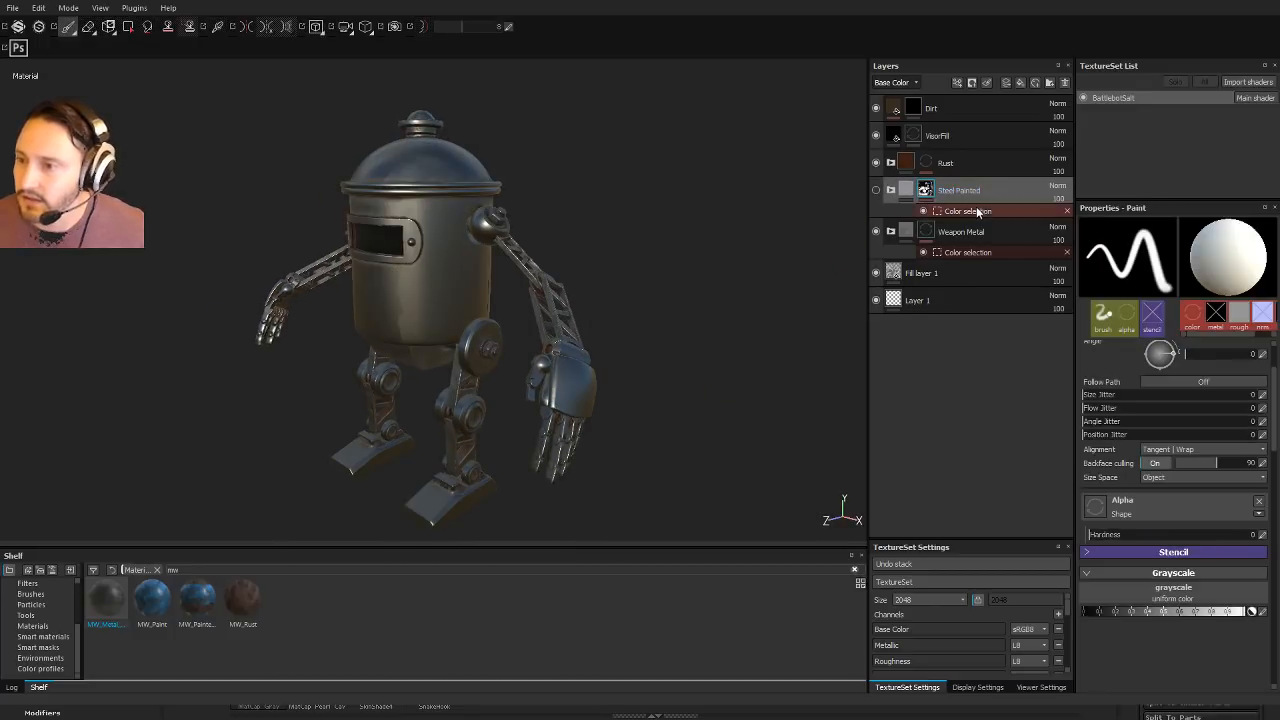
{"action": "left_click", "coordinate": [1066, 83]}
Step: Add the MW_Metal_Base material as a fill layer below the Weapon Metal group and set it to Tri-planar projection
{"action": "left_click_drag", "start_coordinate": [678, 245], "coordinate": [718, 232], "text": "alt"}
{"action": "left_click_drag", "start_coordinate": [107, 607], "coordinate": [940, 210]}
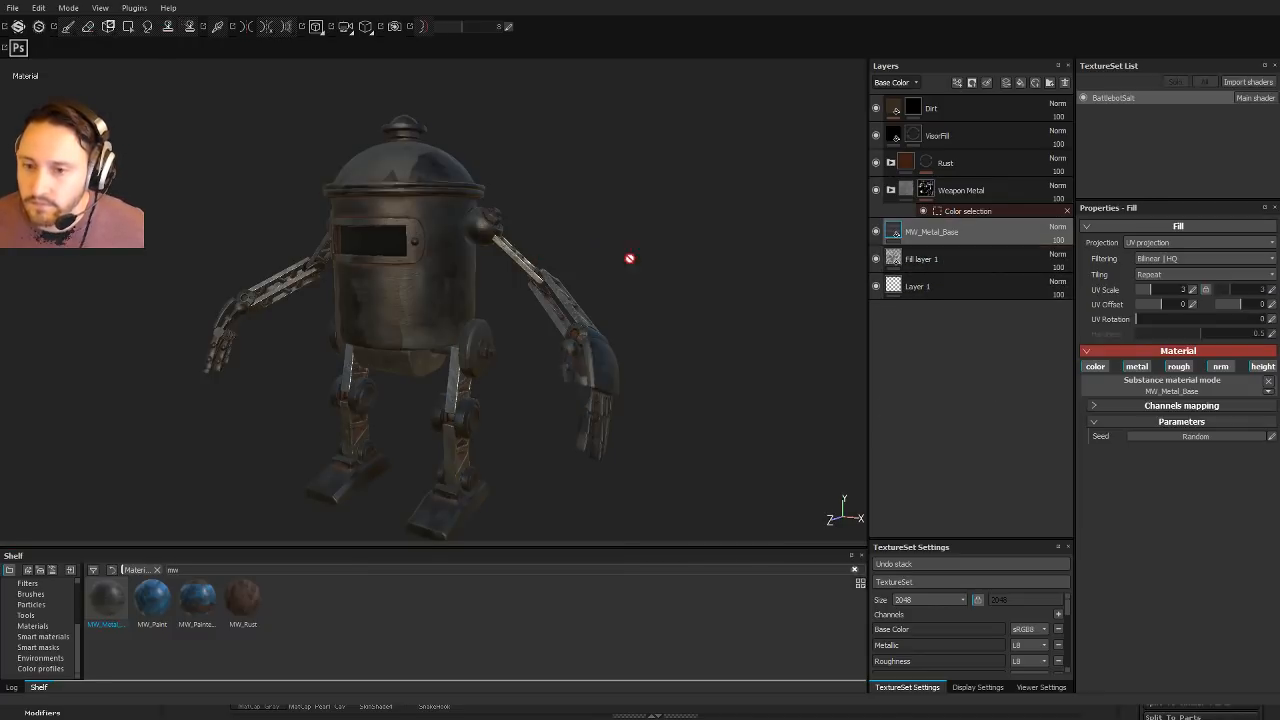
{"action": "left_click_drag", "start_coordinate": [629, 258], "coordinate": [601, 256], "text": "alt"}
{"action": "left_click", "coordinate": [1184, 243]}
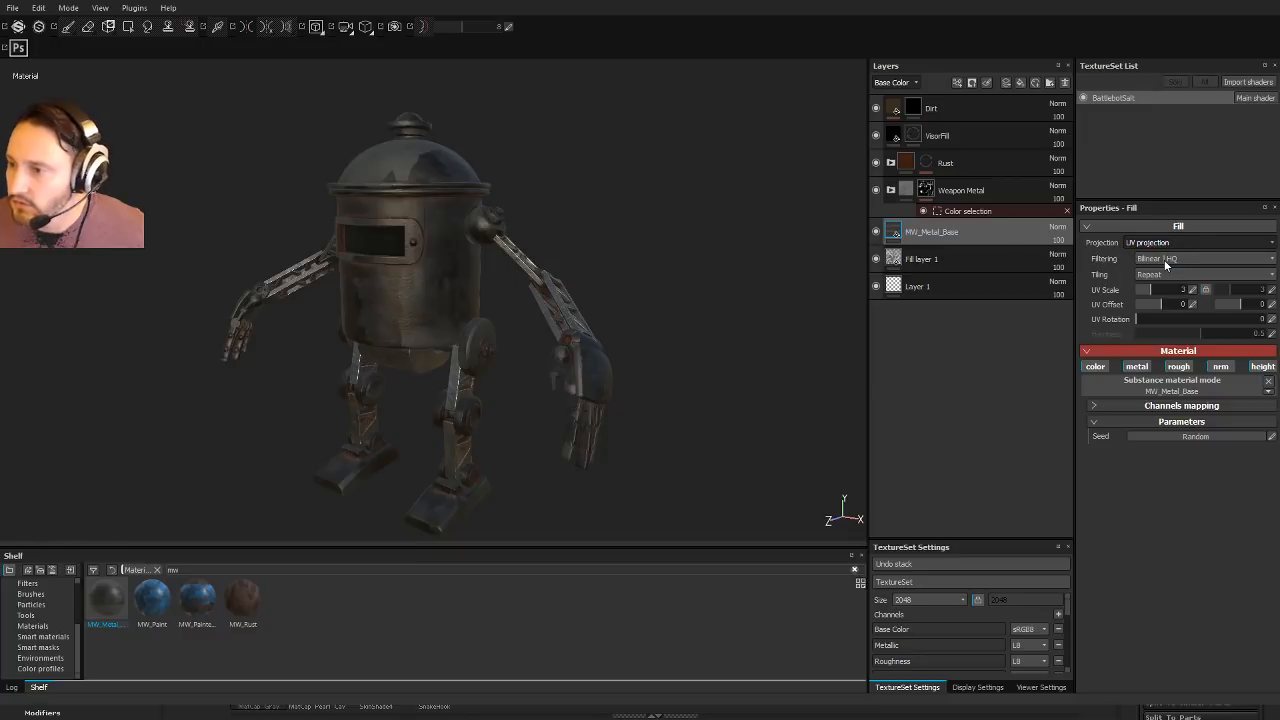
{"action": "left_click", "coordinate": [1167, 266]}
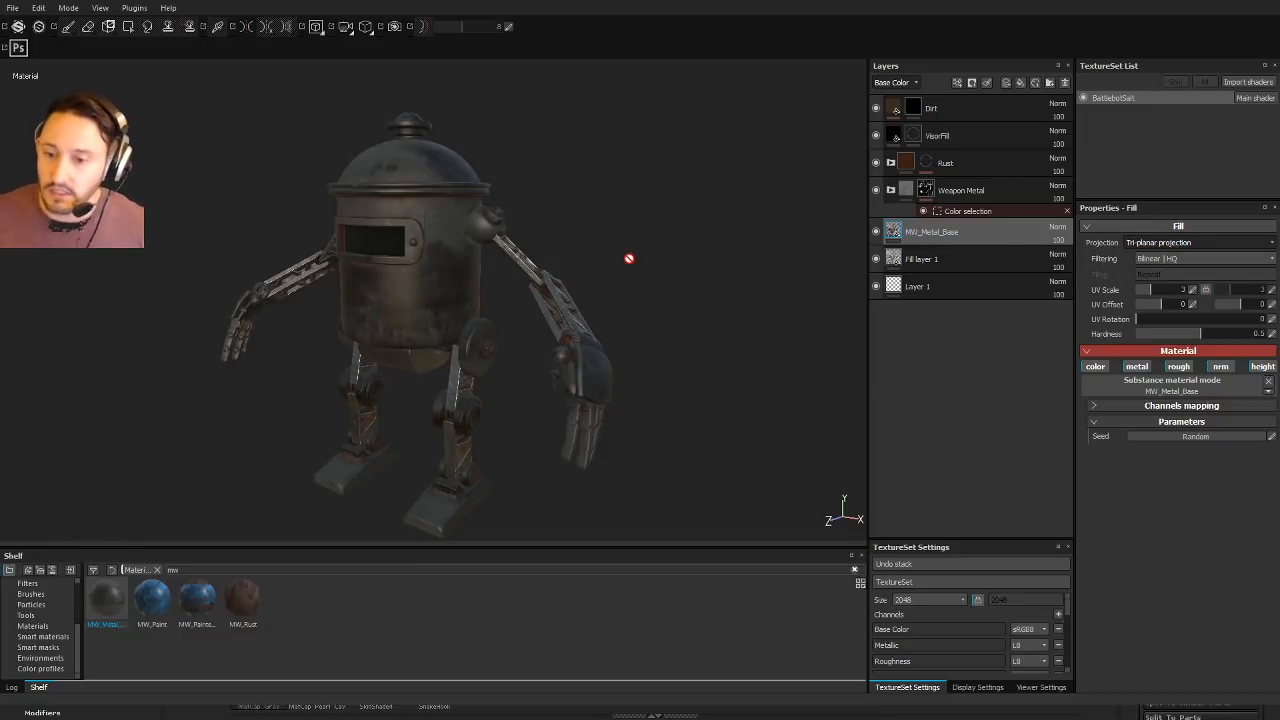
Step: Examine the metal base on the robot's body and arms, comparing it with the Dirt layer hidden and shown
{"action": "left_click_drag", "start_coordinate": [391, 294], "coordinate": [428, 306], "text": "alt"}
{"action": "scroll", "coordinate": [526, 286], "scroll_direction": "up", "scroll_amount": 3}
{"action": "scroll", "coordinate": [526, 286], "scroll_direction": "down", "scroll_amount": 1}
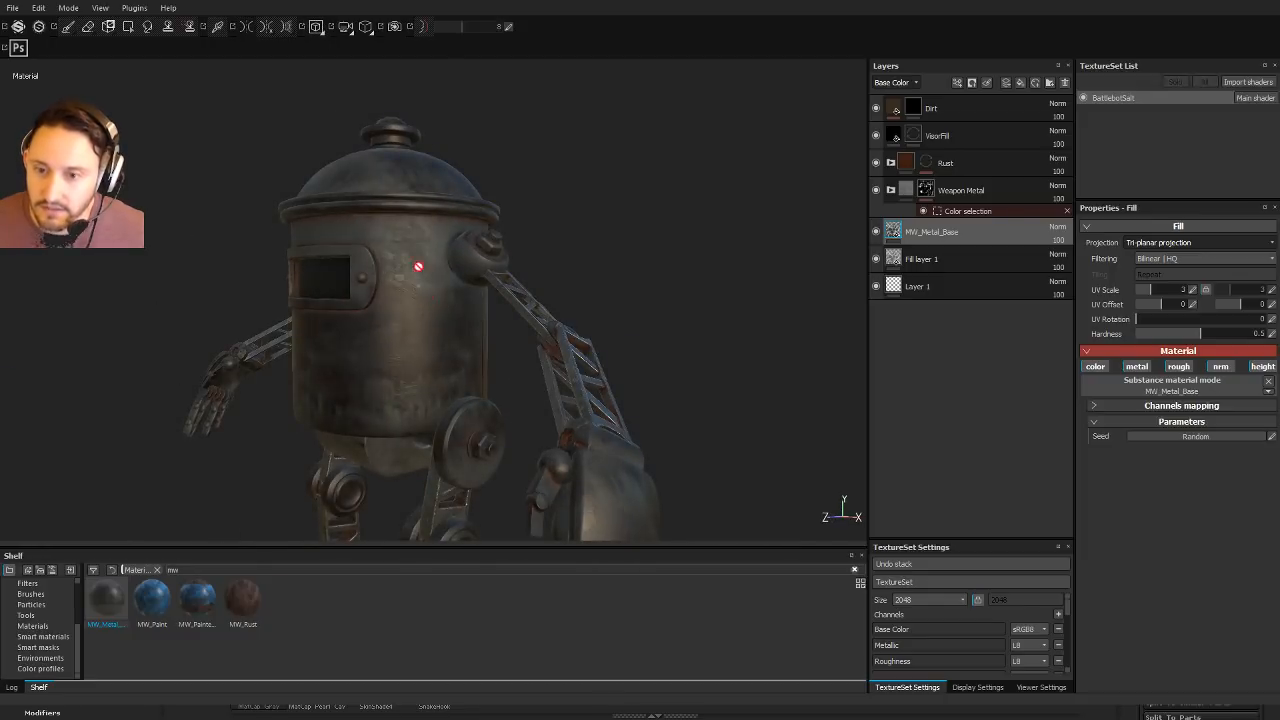
{"action": "left_click_drag", "start_coordinate": [338, 352], "coordinate": [754, 281], "text": "alt"}
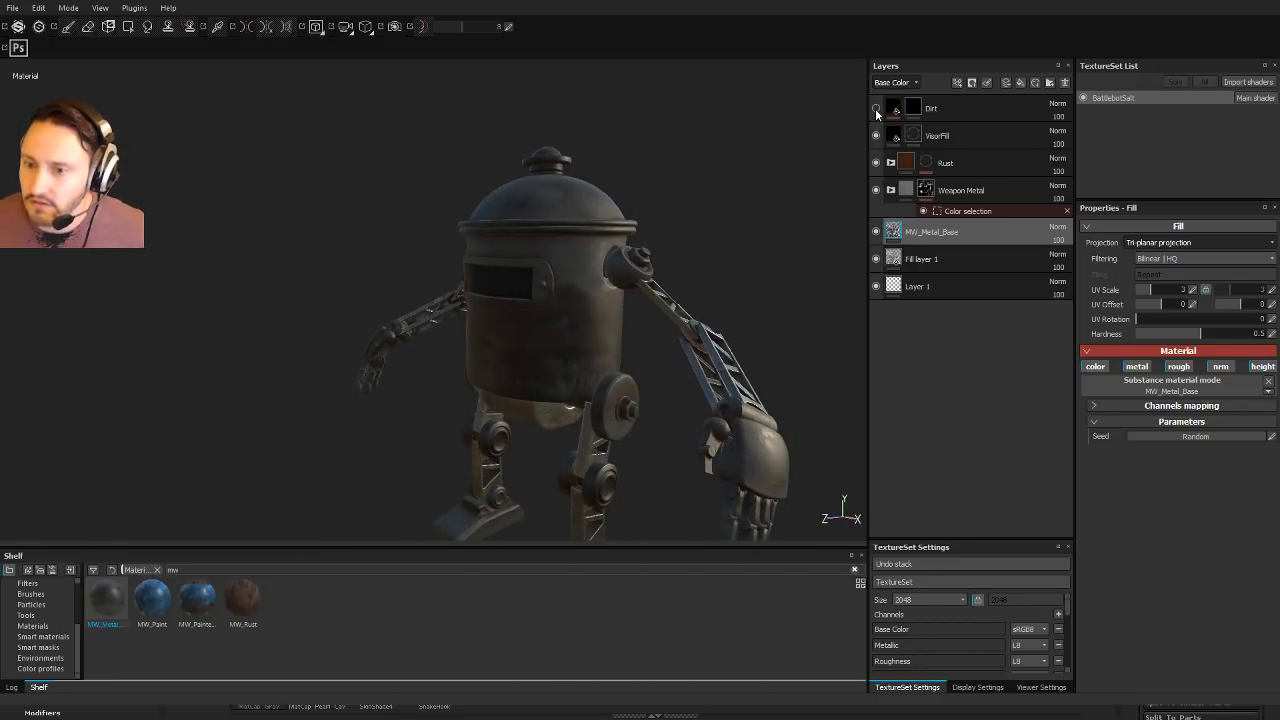
{"action": "left_click_drag", "start_coordinate": [746, 171], "coordinate": [774, 143], "text": "alt"}
{"action": "left_click", "coordinate": [915, 109]}
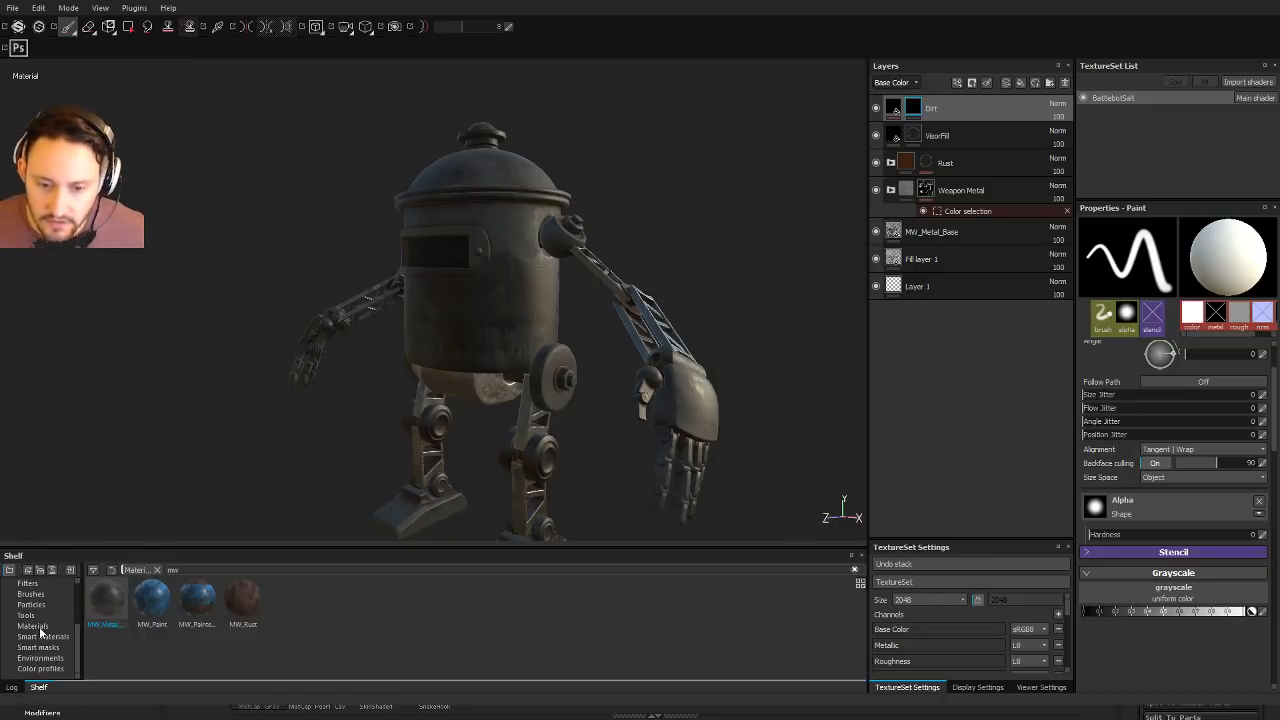
Step: Add the MW_Paint material as a fill layer above MW_Metal_Base, rotate the lighting, and set the layer to Tri-planar projection
{"action": "scroll", "coordinate": [40, 632], "scroll_direction": "up", "scroll_amount": 3}
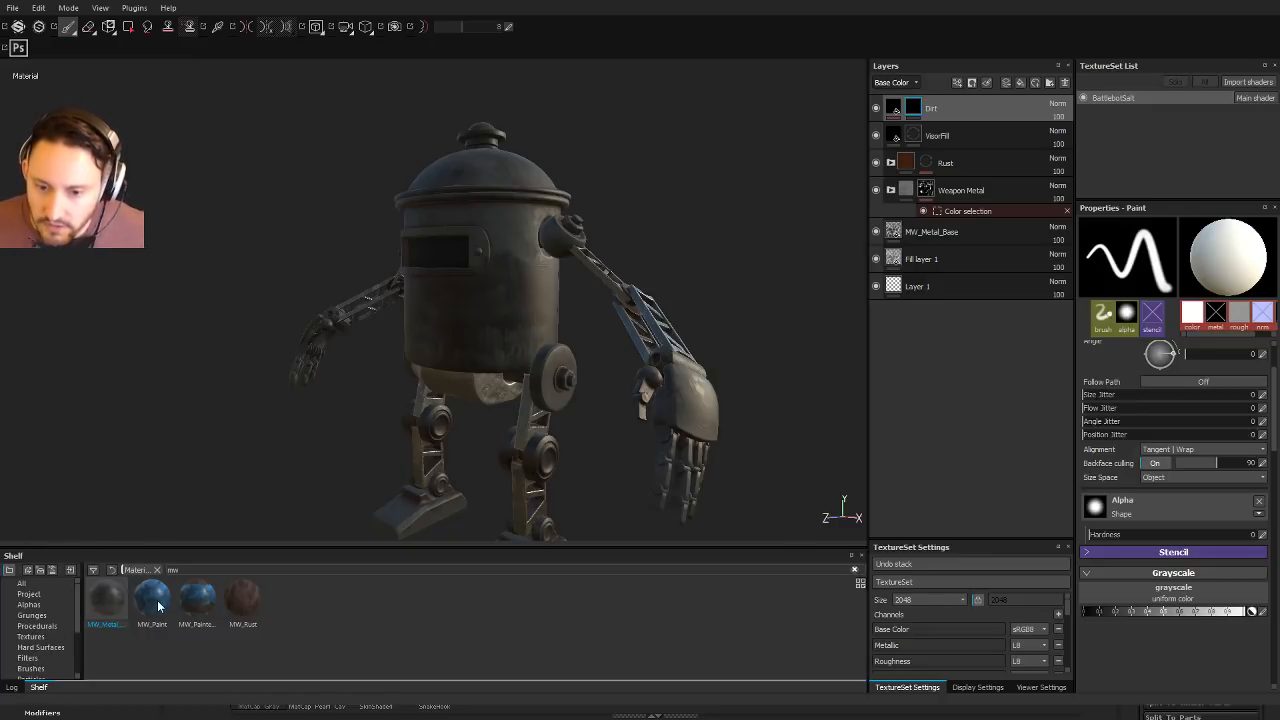
{"action": "mouse_move", "coordinate": [156, 604]}
{"action": "left_mouse_down"}
{"action": "mouse_move", "coordinate": [1025, 290]}
{"action": "mouse_move", "coordinate": [983, 195]}
{"action": "mouse_move", "coordinate": [973, 213]}
{"action": "left_mouse_up"}
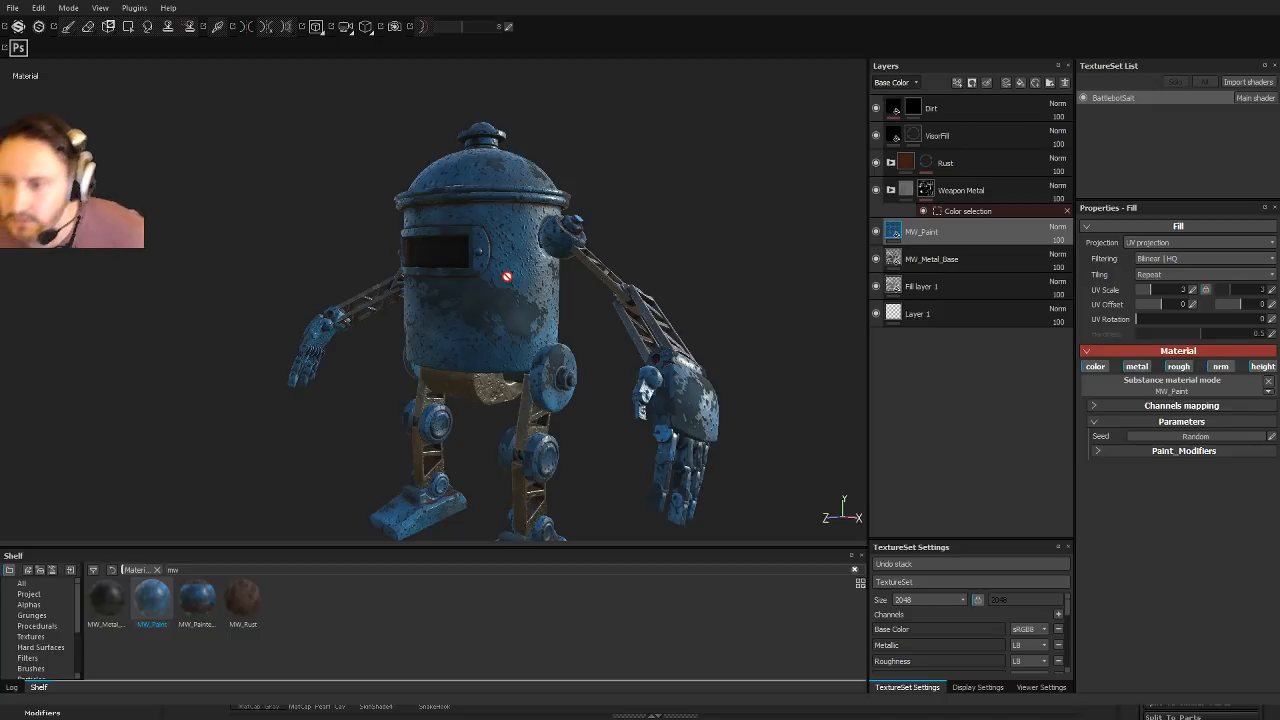
{"action": "left_click_drag", "start_coordinate": [507, 277], "coordinate": [663, 291], "text": "alt"}
{"action": "right_click_drag", "start_coordinate": [663, 291], "coordinate": [677, 471], "text": "alt"}
{"action": "left_click_drag", "start_coordinate": [677, 471], "coordinate": [490, 410], "text": "alt"}
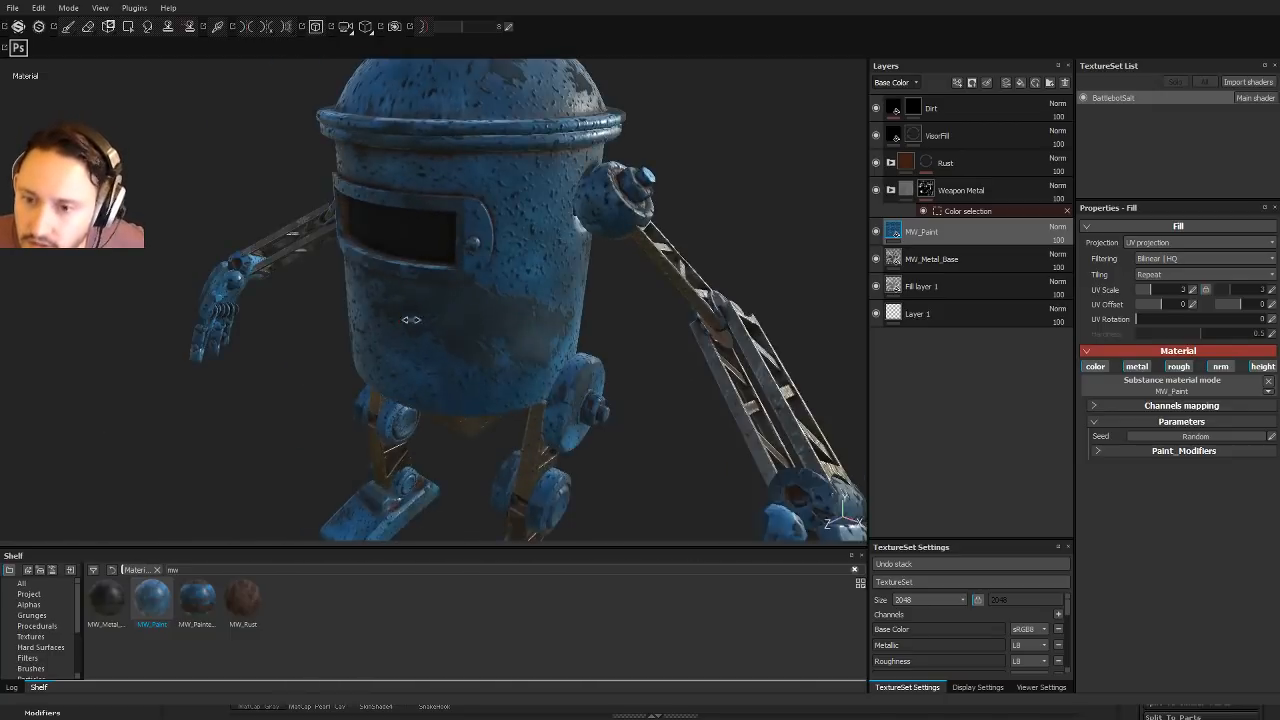
{"action": "right_click_drag", "start_coordinate": [411, 320], "coordinate": [530, 322], "text": "shift"}
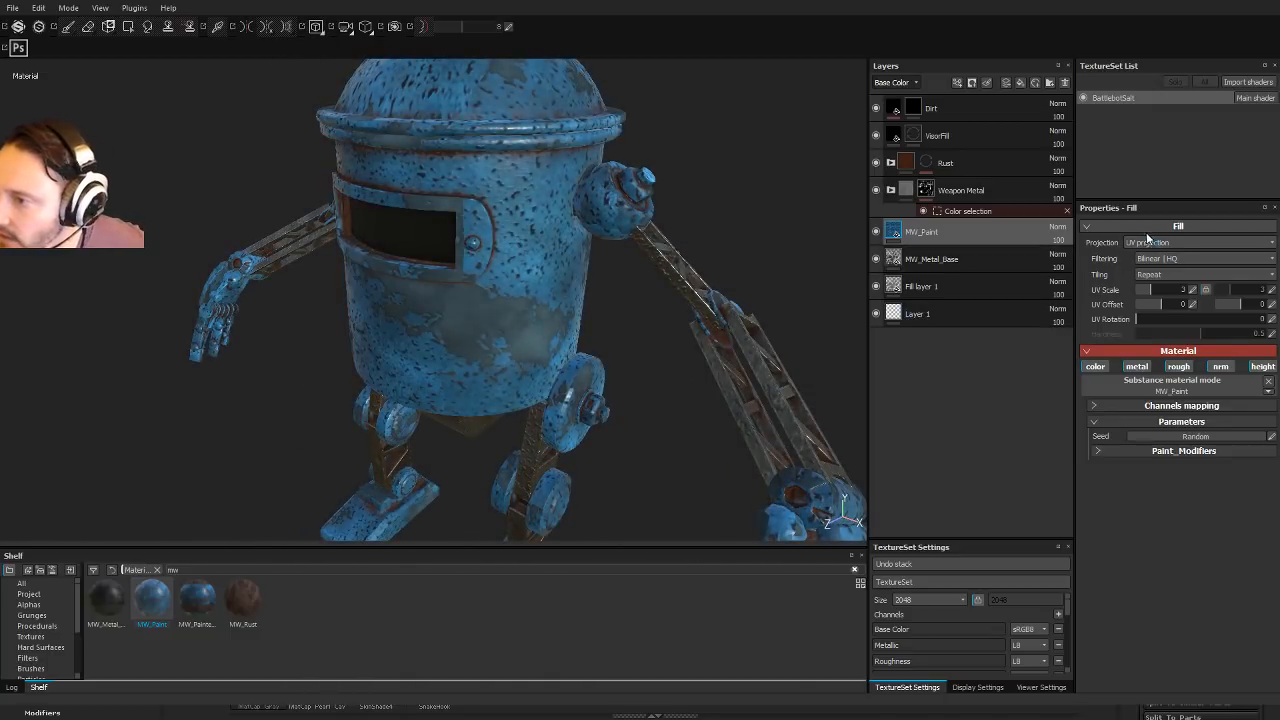
{"action": "left_click", "coordinate": [1148, 261]}
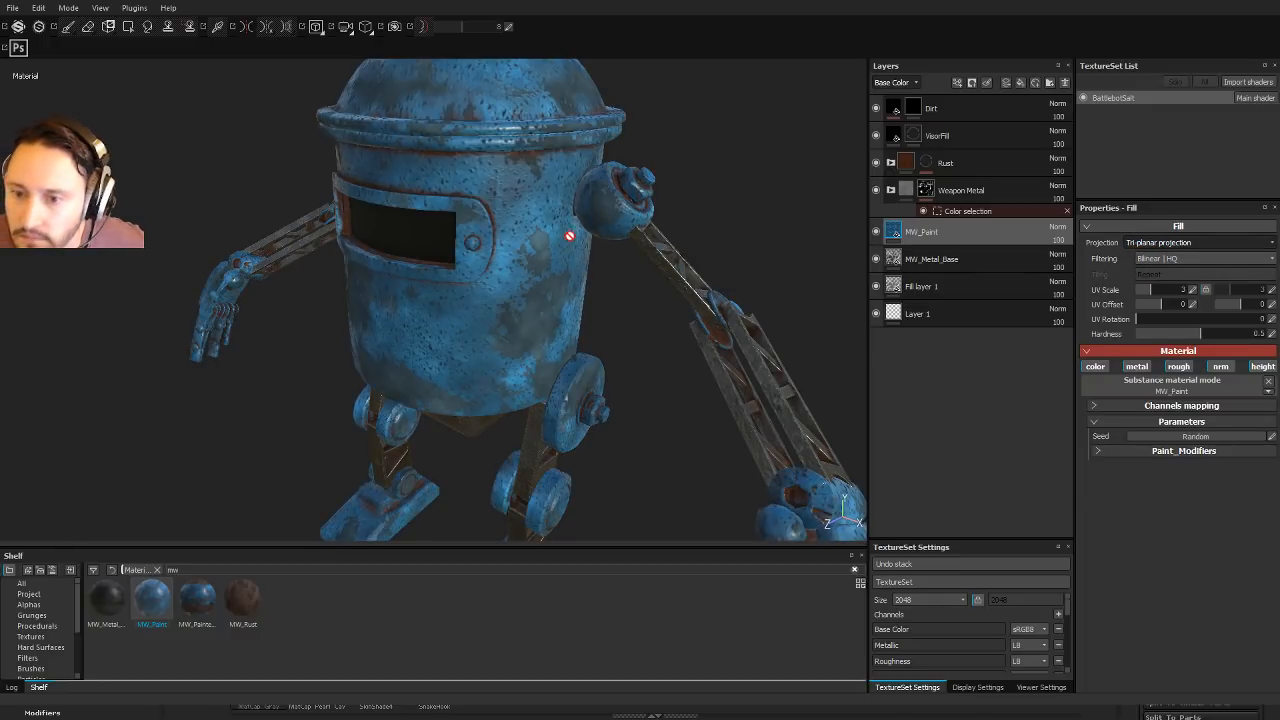
{"action": "mouse_move", "coordinate": [571, 236]}
{"action": "left_mouse_down", "text": "alt"}
{"action": "mouse_move", "coordinate": [694, 229]}
{"action": "mouse_move", "coordinate": [541, 203]}
{"action": "mouse_move", "coordinate": [520, 211]}
{"action": "mouse_move", "coordinate": [591, 237]}
{"action": "mouse_move", "coordinate": [443, 217]}
{"action": "mouse_move", "coordinate": [634, 249]}
{"action": "mouse_move", "coordinate": [623, 223]}
{"action": "mouse_move", "coordinate": [449, 194]}
{"action": "mouse_move", "coordinate": [177, 223]}
{"action": "mouse_move", "coordinate": [366, 240]}
{"action": "mouse_move", "coordinate": [140, 294]}
{"action": "mouse_move", "coordinate": [330, 270]}
{"action": "mouse_move", "coordinate": [533, 287]}
{"action": "mouse_move", "coordinate": [437, 280]}
{"action": "mouse_move", "coordinate": [503, 315]}
{"action": "mouse_move", "coordinate": [517, 366]}
{"action": "mouse_move", "coordinate": [440, 383]}
{"action": "mouse_move", "coordinate": [448, 370]}
{"action": "mouse_move", "coordinate": [498, 378]}
{"action": "left_mouse_up", "text": "alt"}
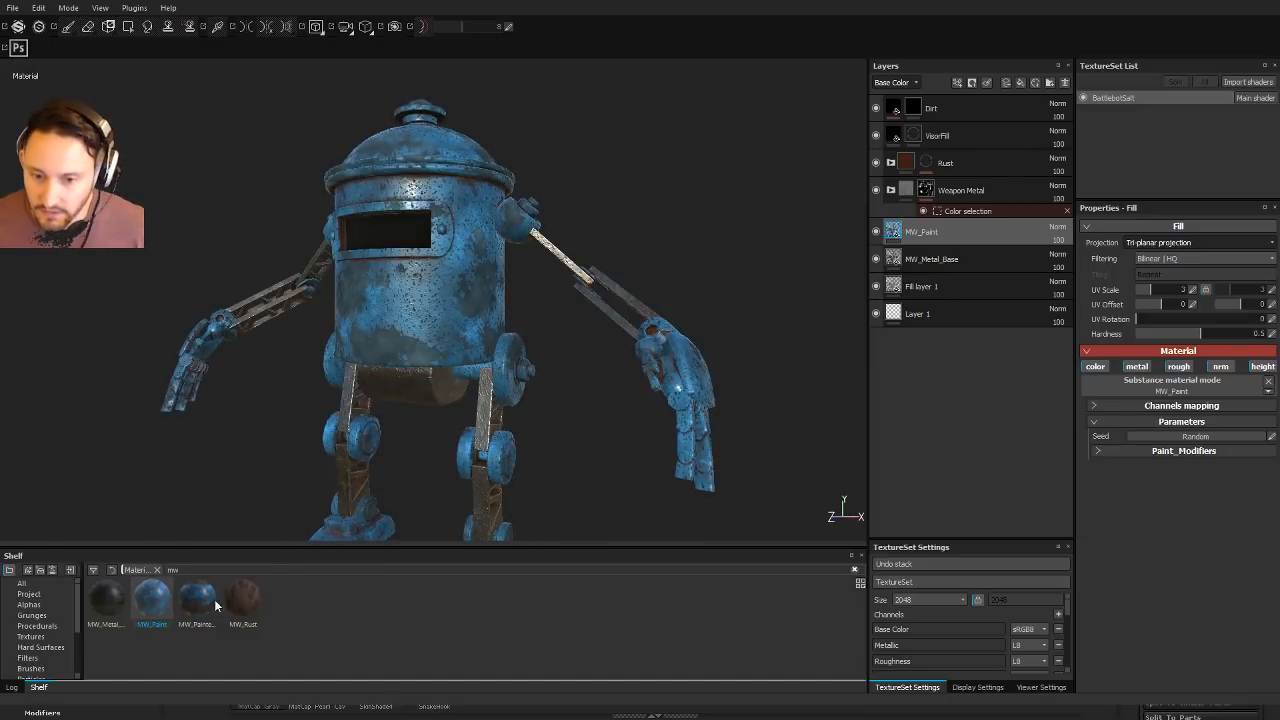
Step: Add the MW_Painted_Rusty_Steel material as a fill layer below the Weapon Metal group and set it to Tri-planar projection
{"action": "left_click_drag", "start_coordinate": [197, 610], "coordinate": [970, 226]}
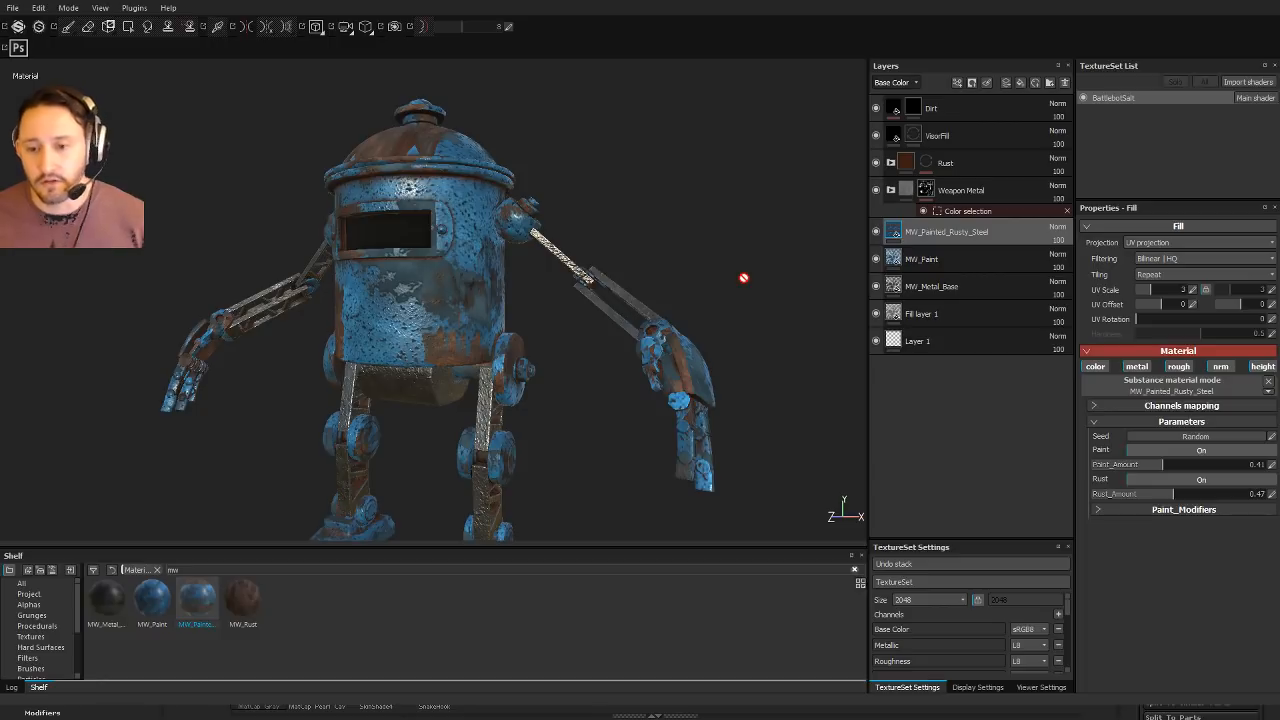
{"action": "left_click_drag", "start_coordinate": [706, 240], "coordinate": [740, 285], "text": "alt"}
{"action": "left_click", "coordinate": [1134, 245]}
{"action": "left_click", "coordinate": [1141, 259]}
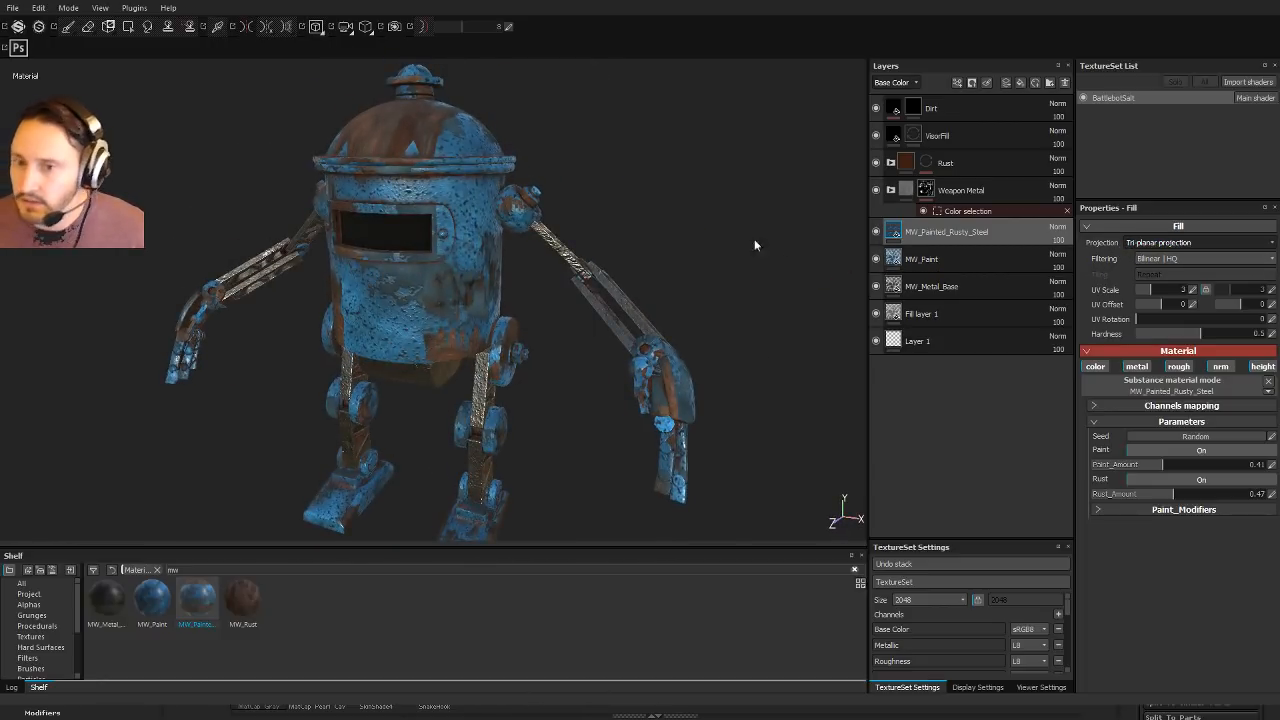
{"action": "mouse_move", "coordinate": [766, 217]}
{"action": "left_mouse_down", "text": "alt"}
{"action": "mouse_move", "coordinate": [374, 194]}
{"action": "mouse_move", "coordinate": [729, 177]}
{"action": "mouse_move", "coordinate": [634, 186]}
{"action": "mouse_move", "coordinate": [689, 129]}
{"action": "left_mouse_up", "text": "alt"}
{"action": "mouse_move", "coordinate": [689, 129]}
{"action": "right_mouse_down", "text": "alt"}
{"action": "mouse_move", "coordinate": [583, 266]}
{"action": "mouse_move", "coordinate": [661, 311]}
{"action": "mouse_move", "coordinate": [488, 174]}
{"action": "right_mouse_up", "text": "alt"}
{"action": "middle_click_drag", "start_coordinate": [488, 174], "coordinate": [583, 260], "text": "alt"}
{"action": "left_click_drag", "start_coordinate": [583, 260], "coordinate": [657, 240], "text": "alt"}
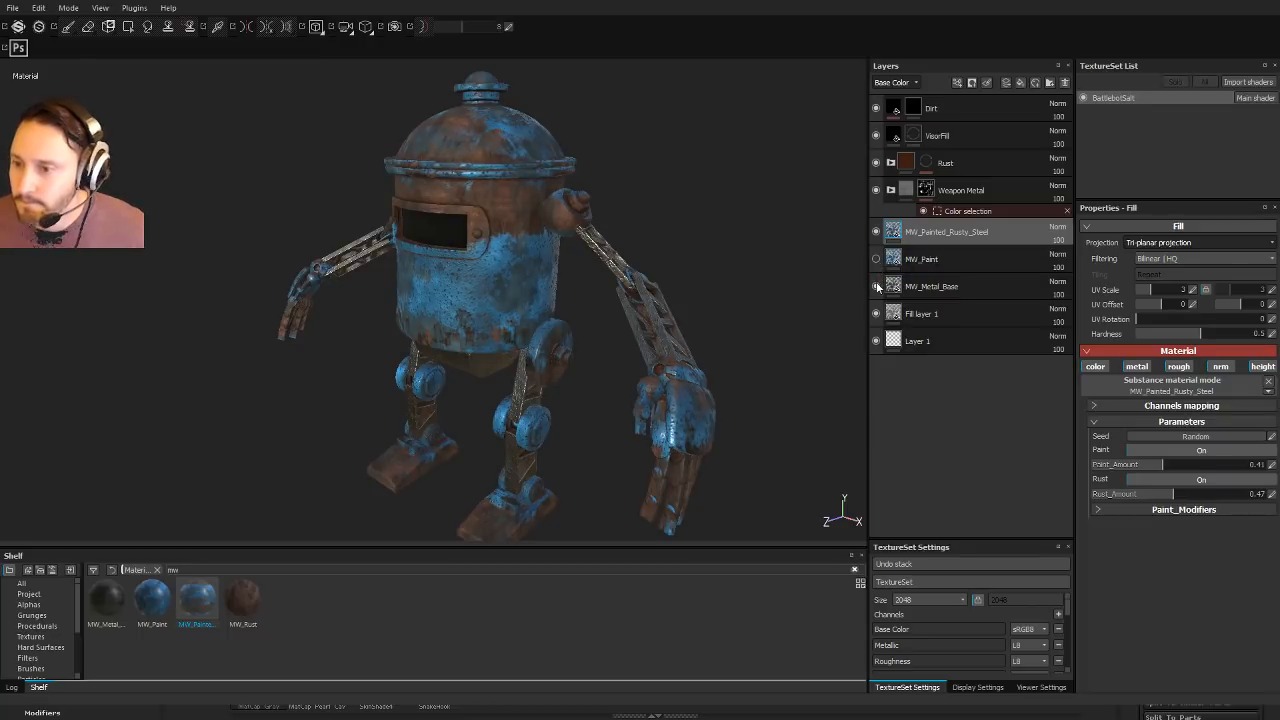
Step: Compare the MW_Painted_Rusty_Steel, MW_Paint and MW_Metal_Base layers on the robot by toggling the visibility of the upper two
{"action": "left_click", "coordinate": [876, 232]}
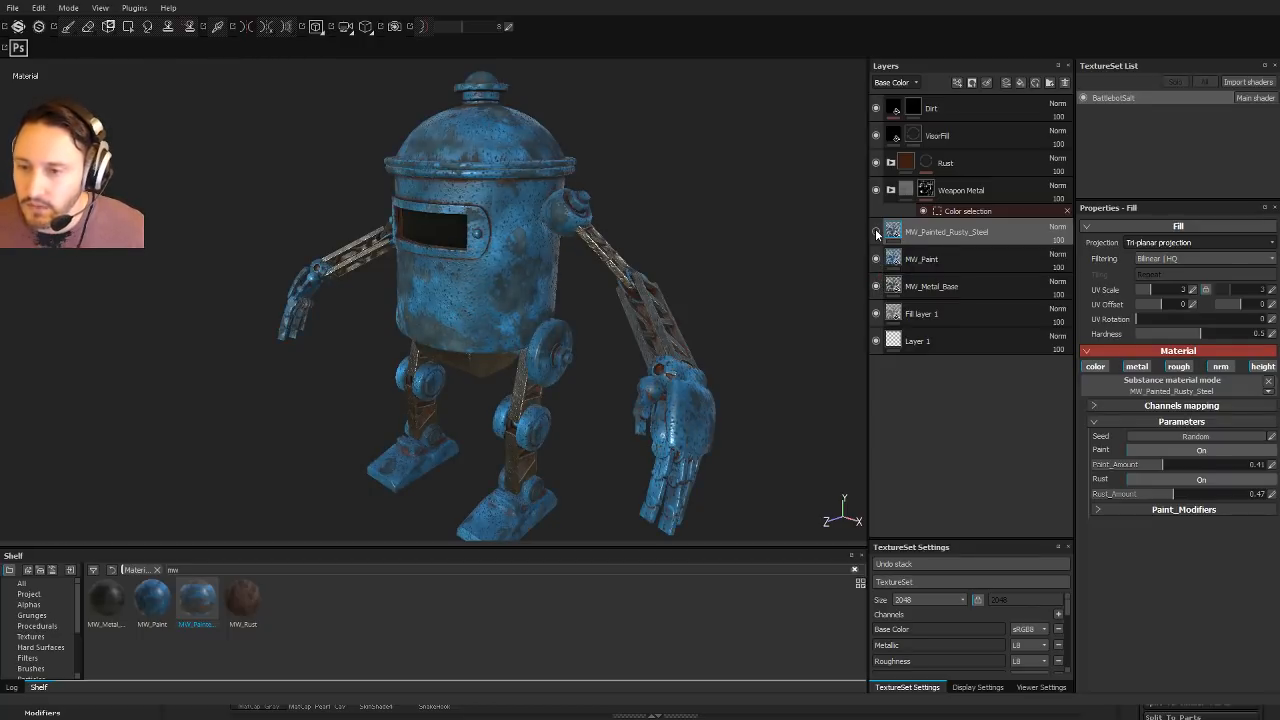
{"action": "left_click", "coordinate": [876, 232]}
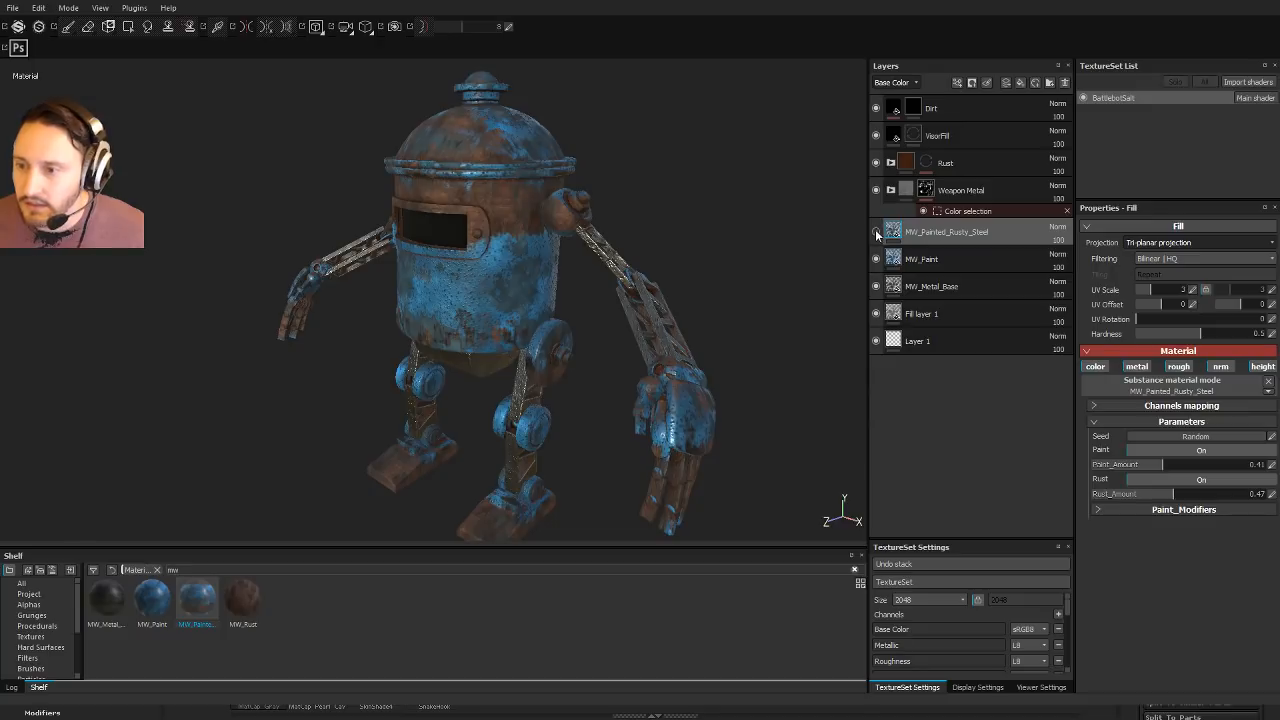
{"action": "left_click", "coordinate": [876, 232]}
{"action": "left_click", "coordinate": [877, 259]}
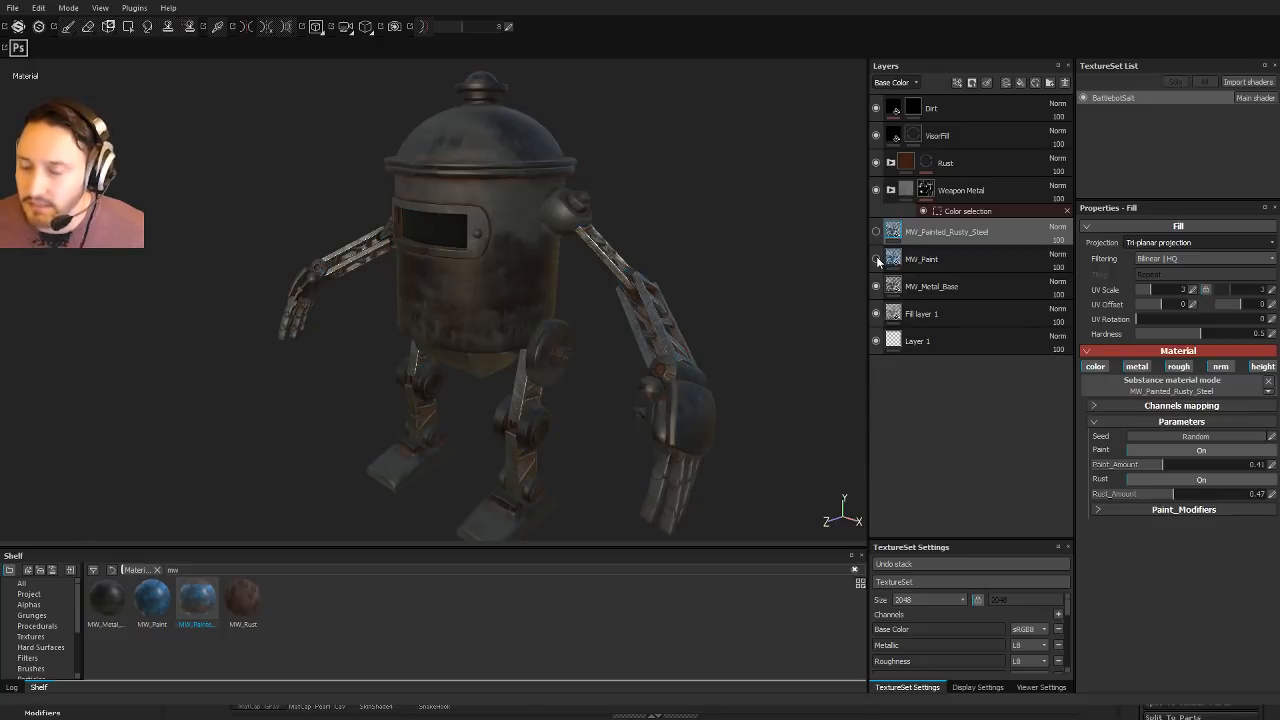
{"action": "left_click", "coordinate": [877, 259]}
Step: Delete the MW_Paint layer and show the MW_Painted_Rusty_Steel layer again
{"action": "left_click", "coordinate": [918, 260]}
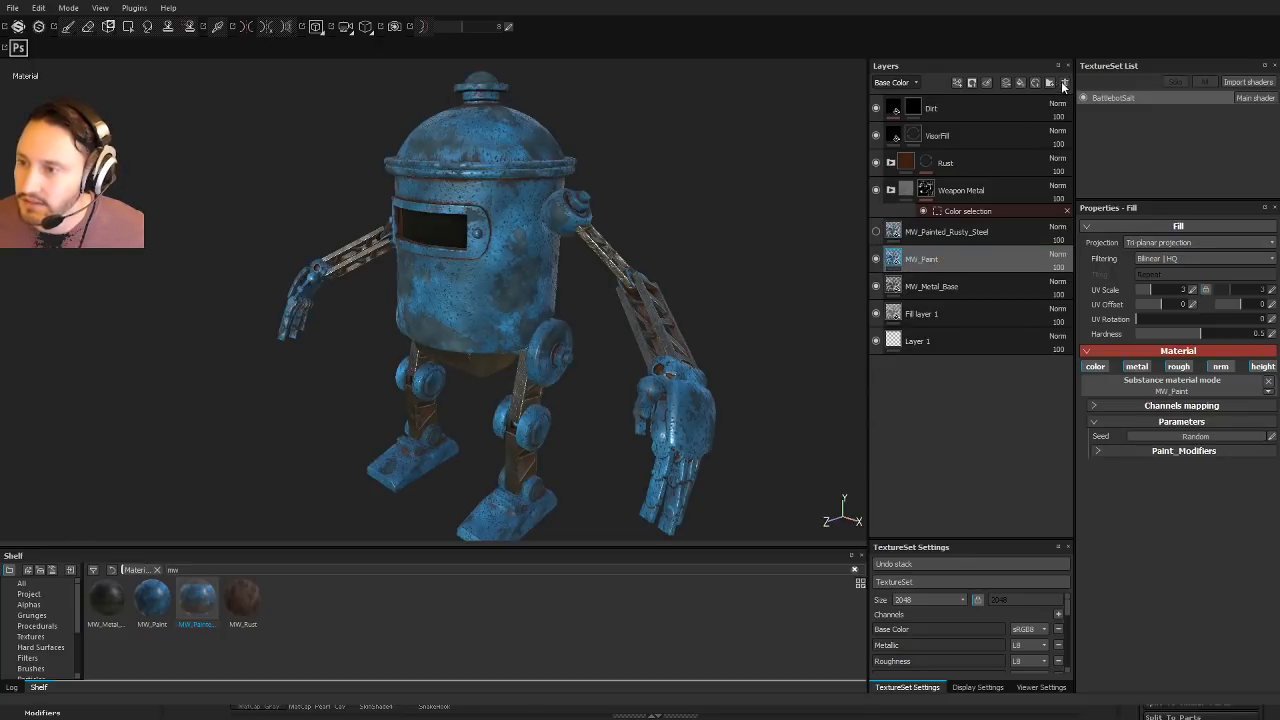
{"action": "key", "text": "Delete"}
{"action": "left_click", "coordinate": [876, 232]}
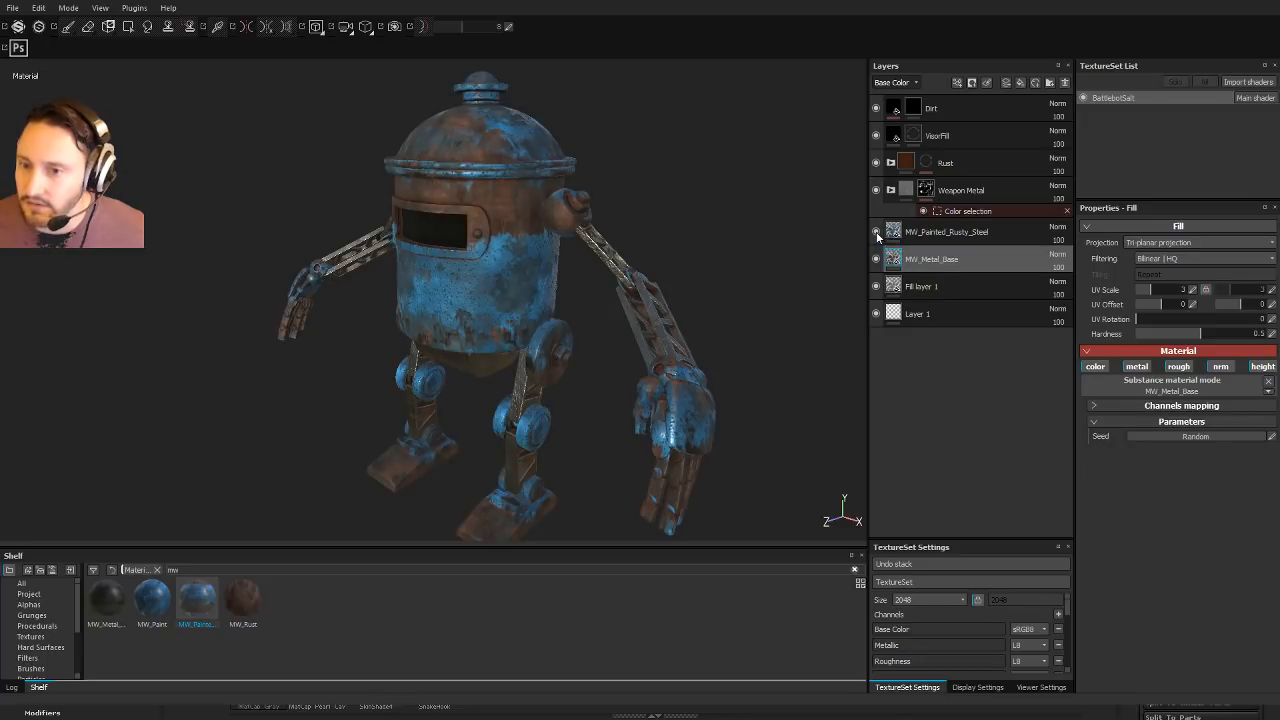
Step: Set the MW_Painted_Rusty_Steel layer's paint saturation to 0.43, lightness to 0.49, paint amount to 0.57 and rust amount to 0.55
{"action": "left_click_drag", "start_coordinate": [790, 190], "coordinate": [528, 176], "text": "alt"}
{"action": "key", "text": "f"}
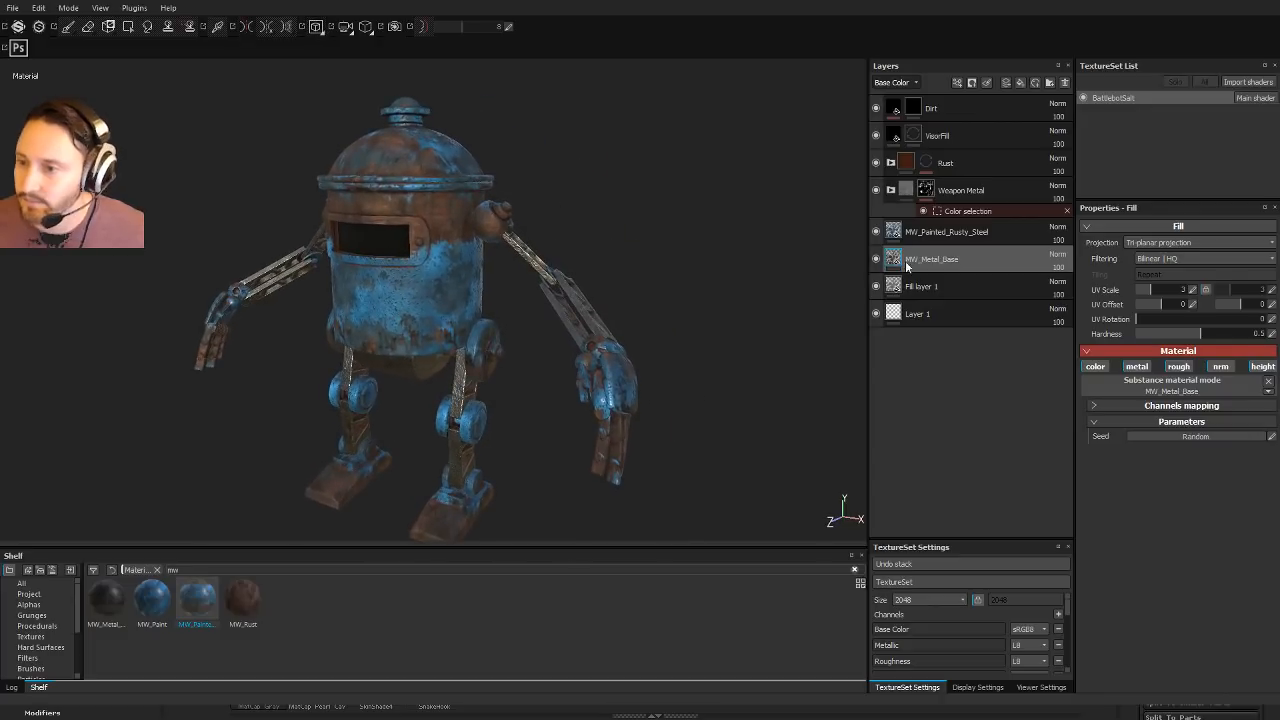
{"action": "left_click", "coordinate": [897, 233]}
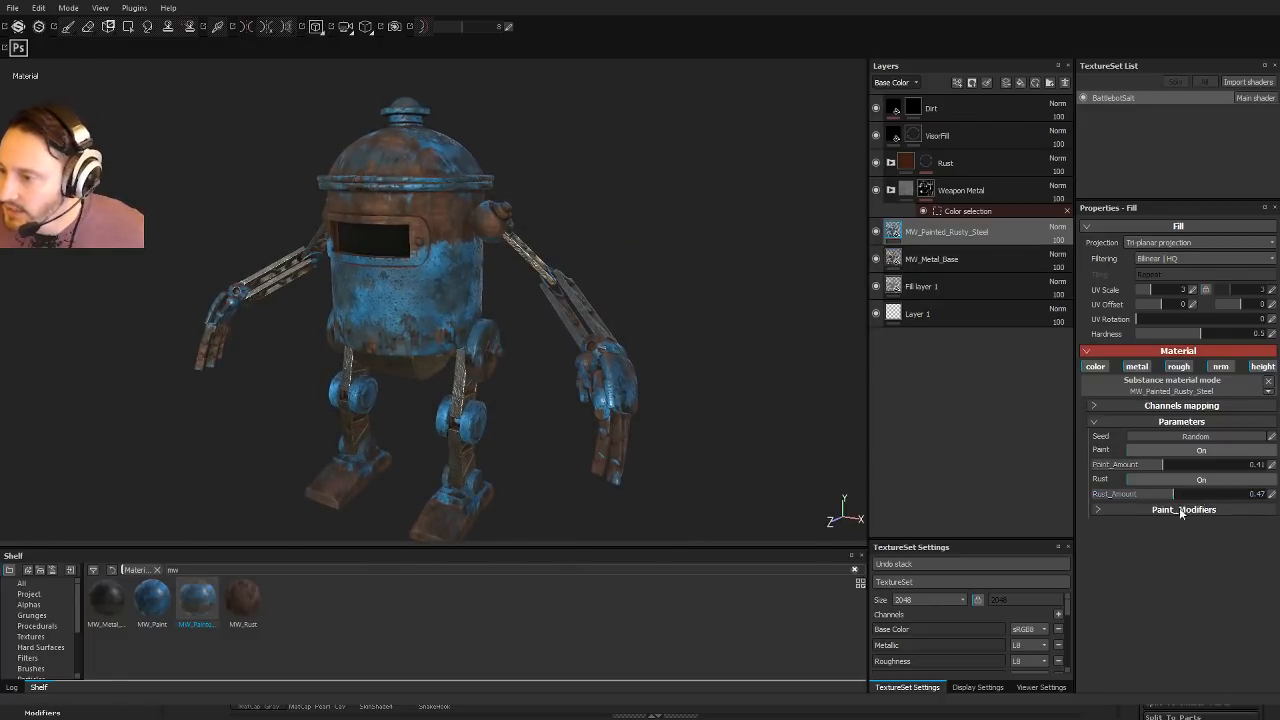
{"action": "left_click", "coordinate": [1098, 509]}
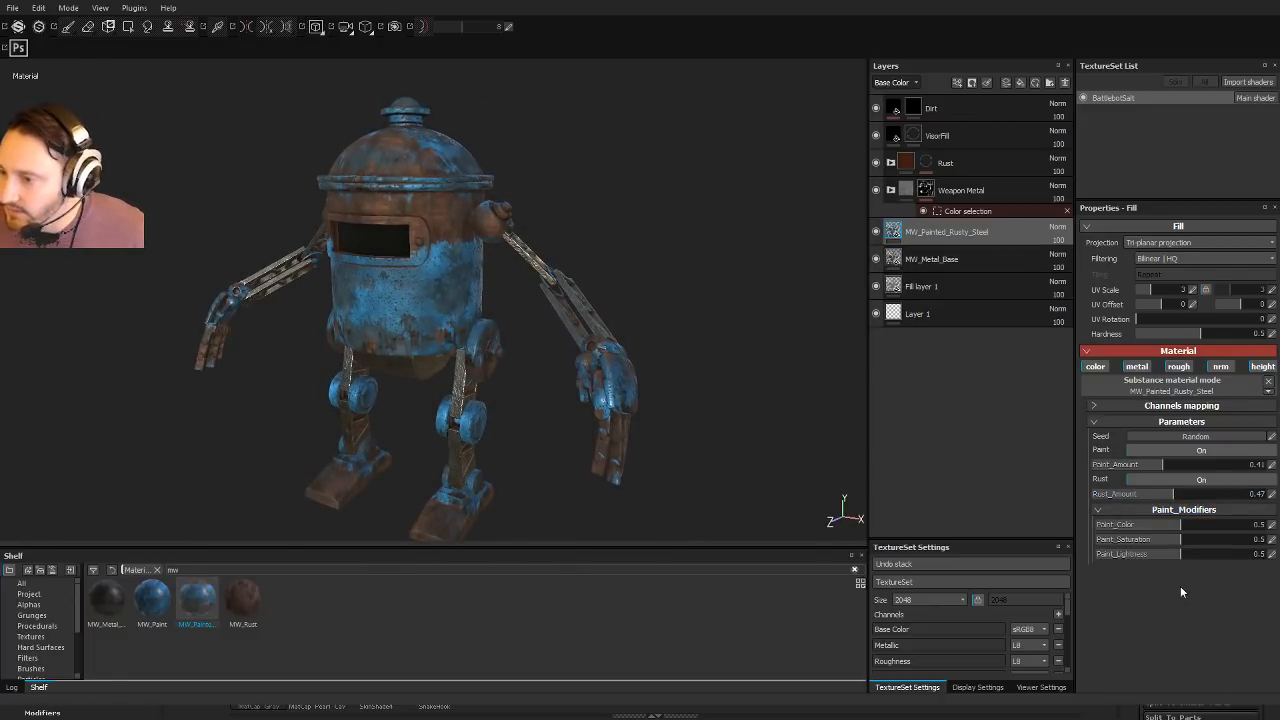
{"action": "left_click", "coordinate": [1193, 527]}
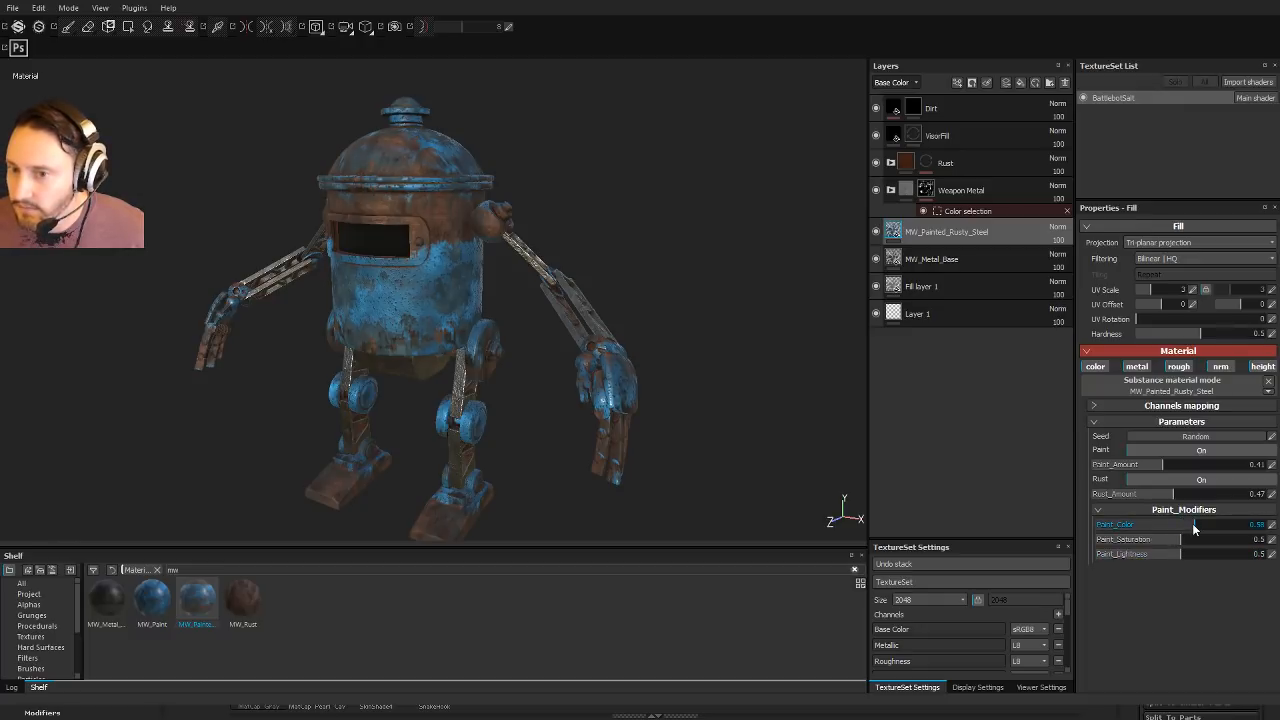
{"action": "mouse_move", "coordinate": [1192, 523]}
{"action": "left_mouse_down"}
{"action": "mouse_move", "coordinate": [1221, 523]}
{"action": "mouse_move", "coordinate": [1181, 529]}
{"action": "left_mouse_up"}
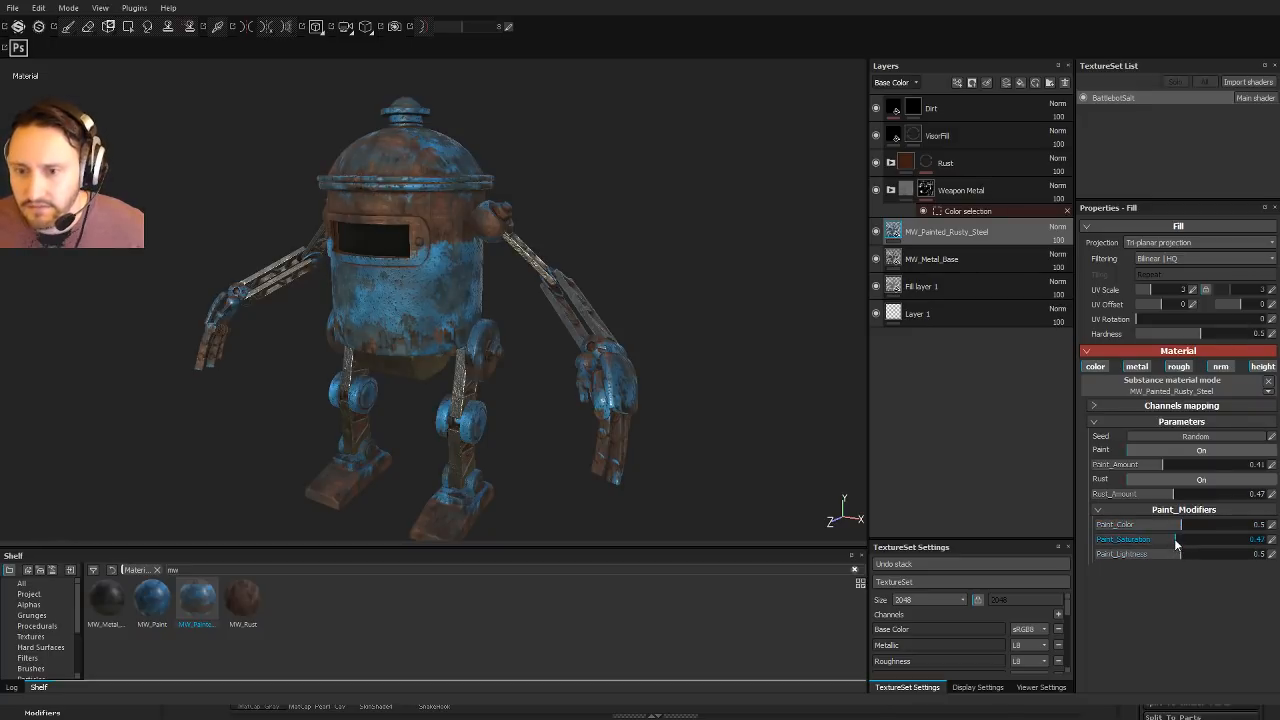
{"action": "left_click", "coordinate": [1161, 541]}
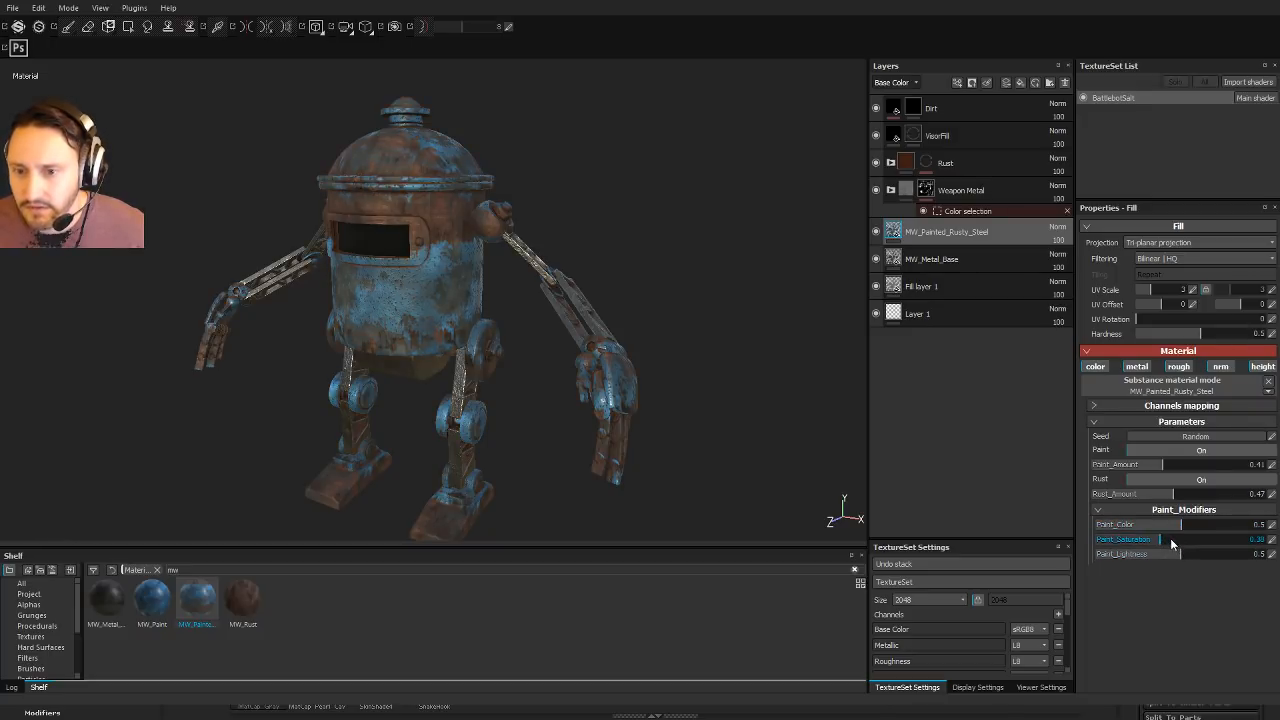
{"action": "left_click", "coordinate": [1172, 541]}
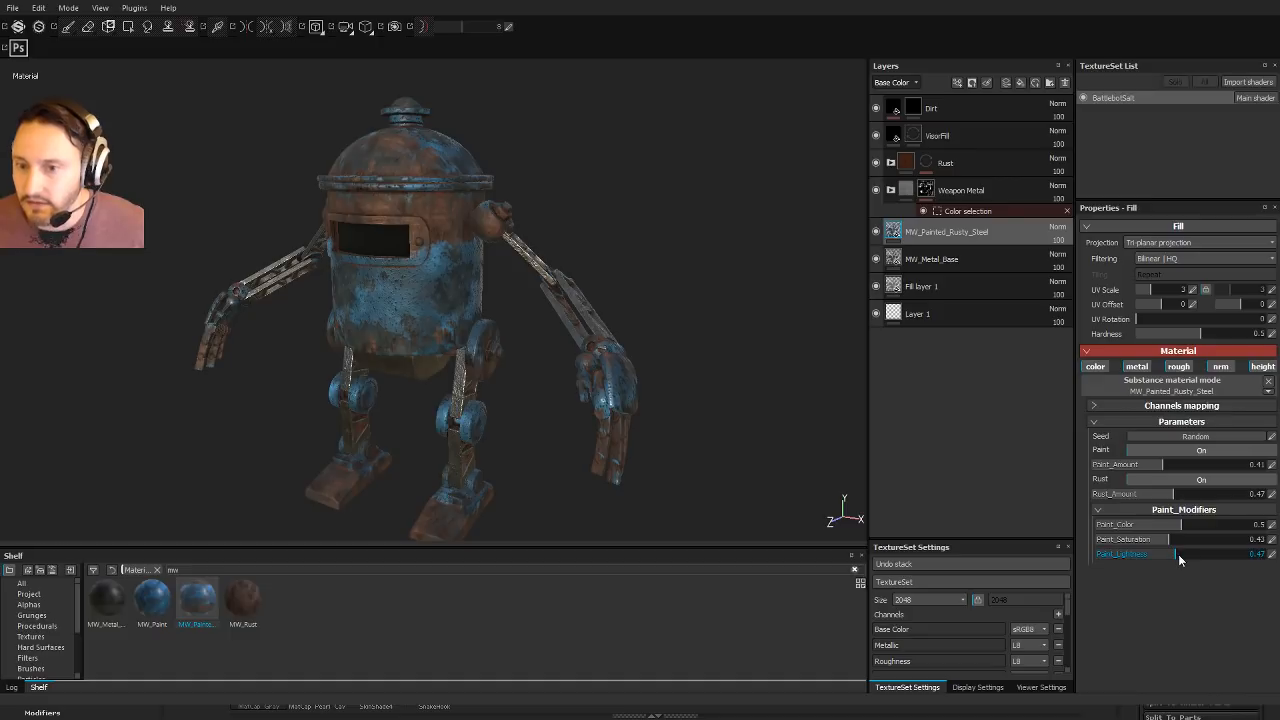
{"action": "left_click", "coordinate": [1178, 555]}
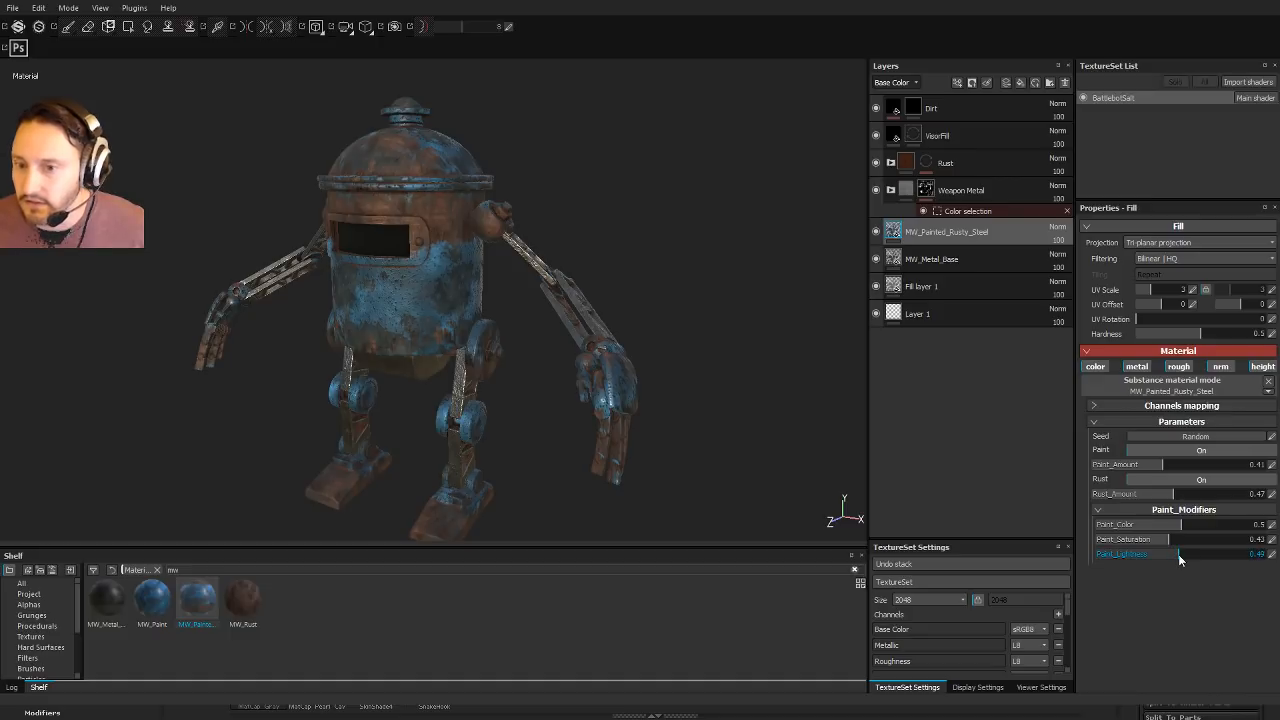
{"action": "left_click", "coordinate": [1191, 465]}
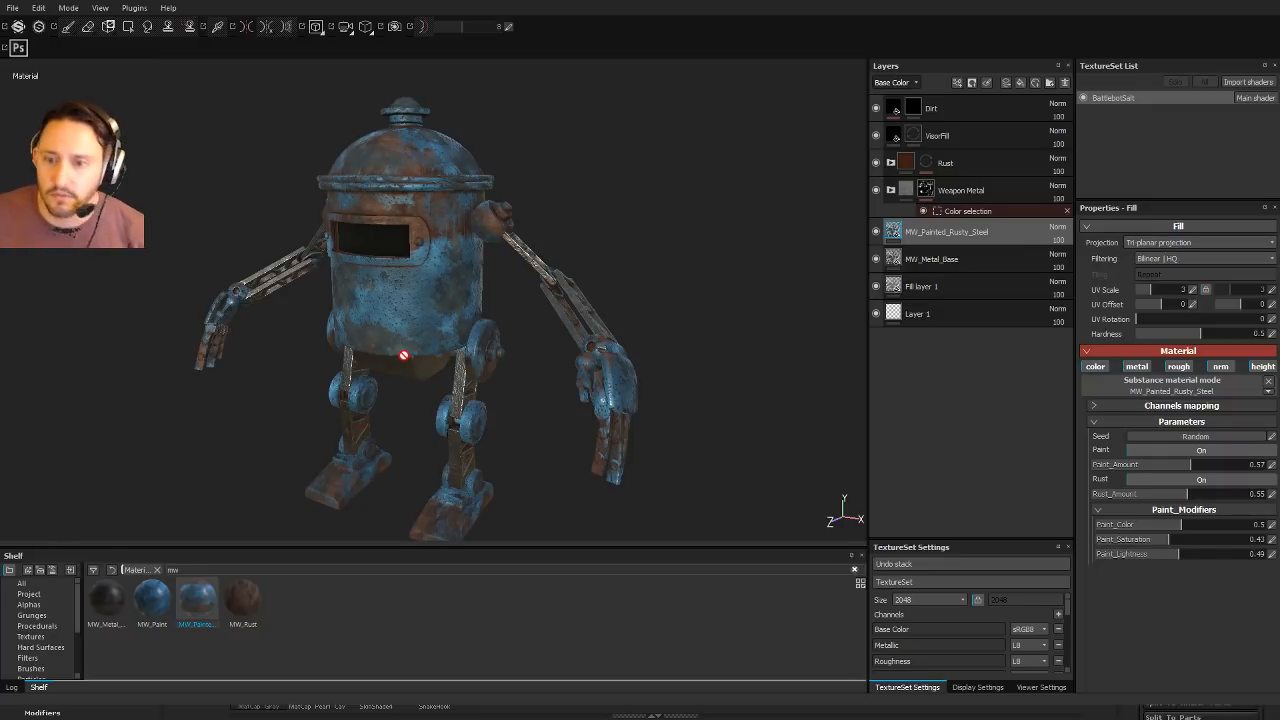
Step: Examine the painted robot from several angles and under different environment lighting directions
{"action": "left_click_drag", "start_coordinate": [445, 323], "coordinate": [360, 323], "text": "alt"}
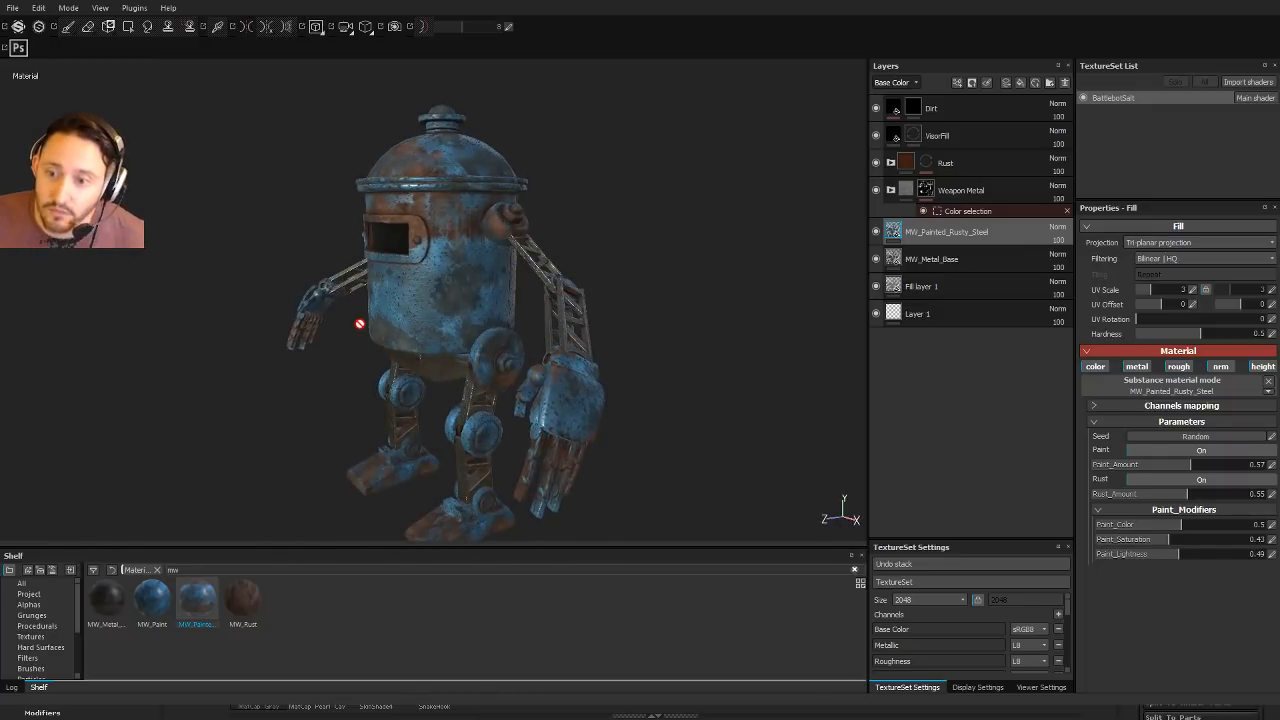
{"action": "left_click_drag", "start_coordinate": [400, 281], "coordinate": [470, 278], "text": "alt"}
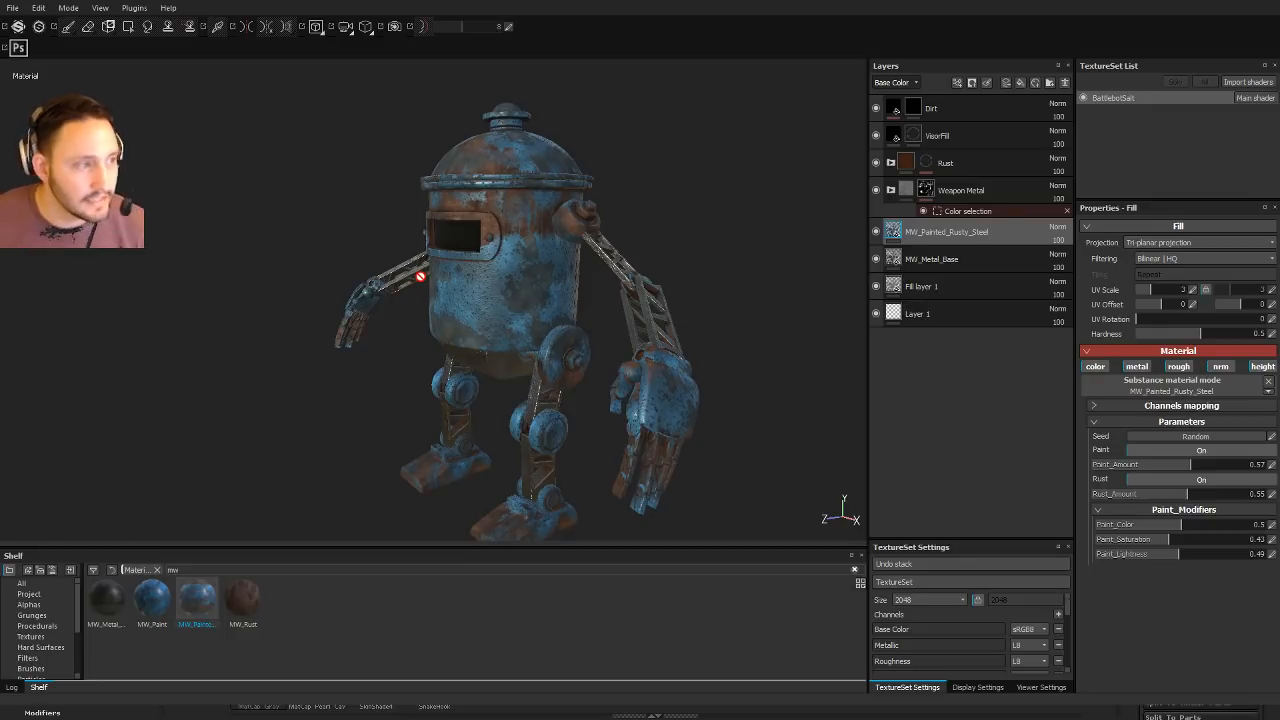
{"action": "left_click_drag", "start_coordinate": [452, 246], "coordinate": [506, 259], "text": "alt"}
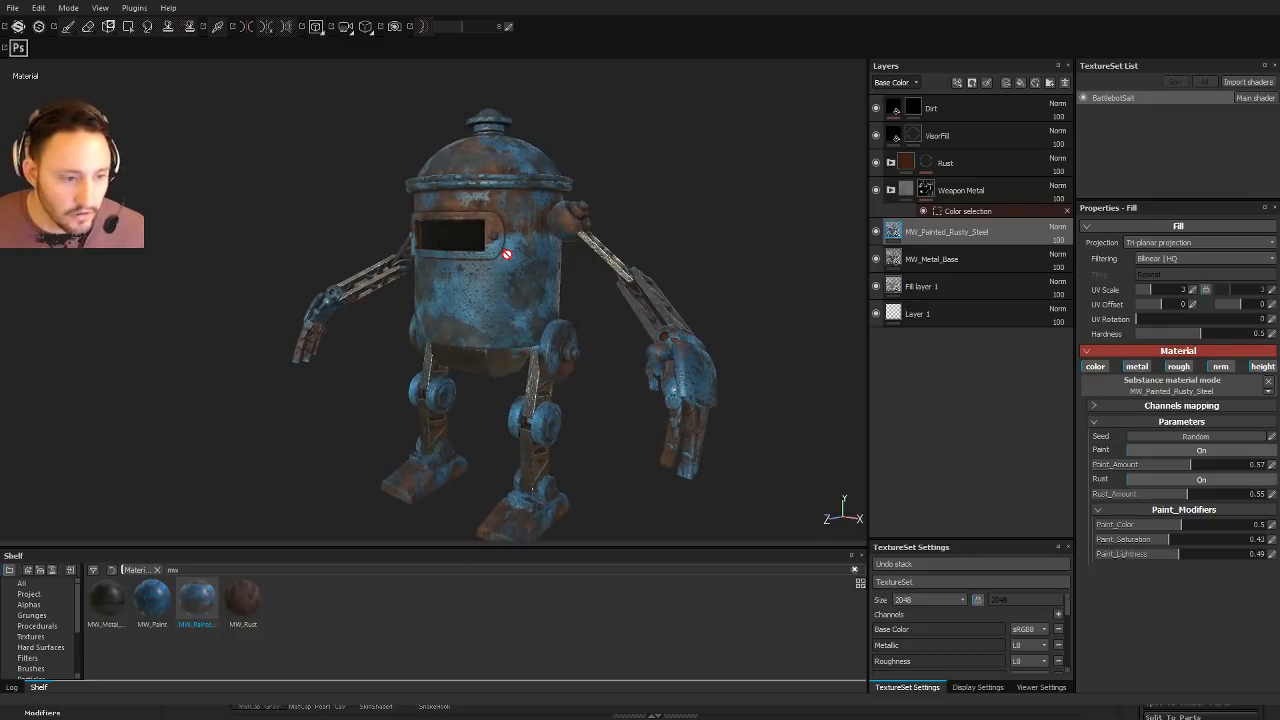
{"action": "middle_click_drag", "start_coordinate": [513, 248], "coordinate": [397, 271], "text": "alt"}
{"action": "left_click_drag", "start_coordinate": [397, 271], "coordinate": [478, 247], "text": "alt"}
{"action": "right_click_drag", "start_coordinate": [478, 247], "coordinate": [446, 251], "text": "shift"}
{"action": "middle_click_drag", "start_coordinate": [446, 251], "coordinate": [511, 251], "text": "alt"}
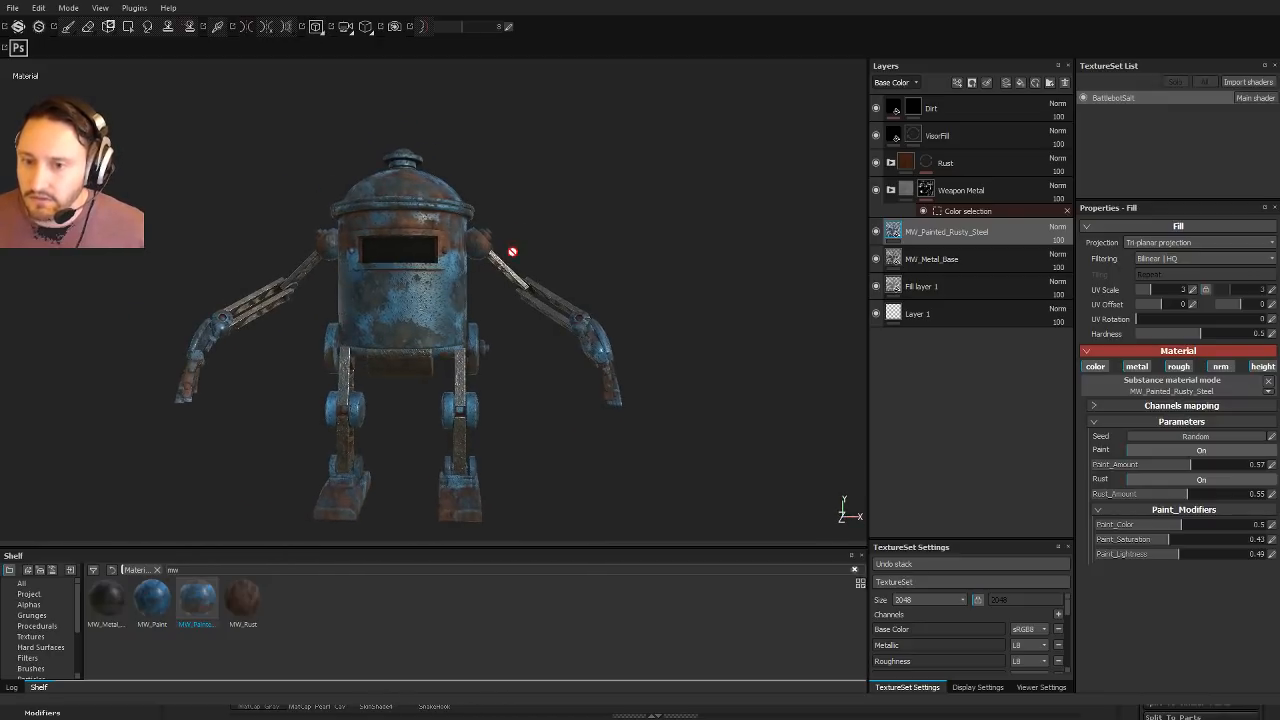
{"action": "left_click_drag", "start_coordinate": [511, 251], "coordinate": [8, 290], "text": "alt"}
{"action": "middle_click_drag", "start_coordinate": [238, 304], "coordinate": [334, 311], "text": "alt"}
{"action": "right_click_drag", "start_coordinate": [334, 311], "coordinate": [260, 302], "text": "shift"}
{"action": "left_click_drag", "start_coordinate": [260, 302], "coordinate": [546, 276], "text": "alt"}
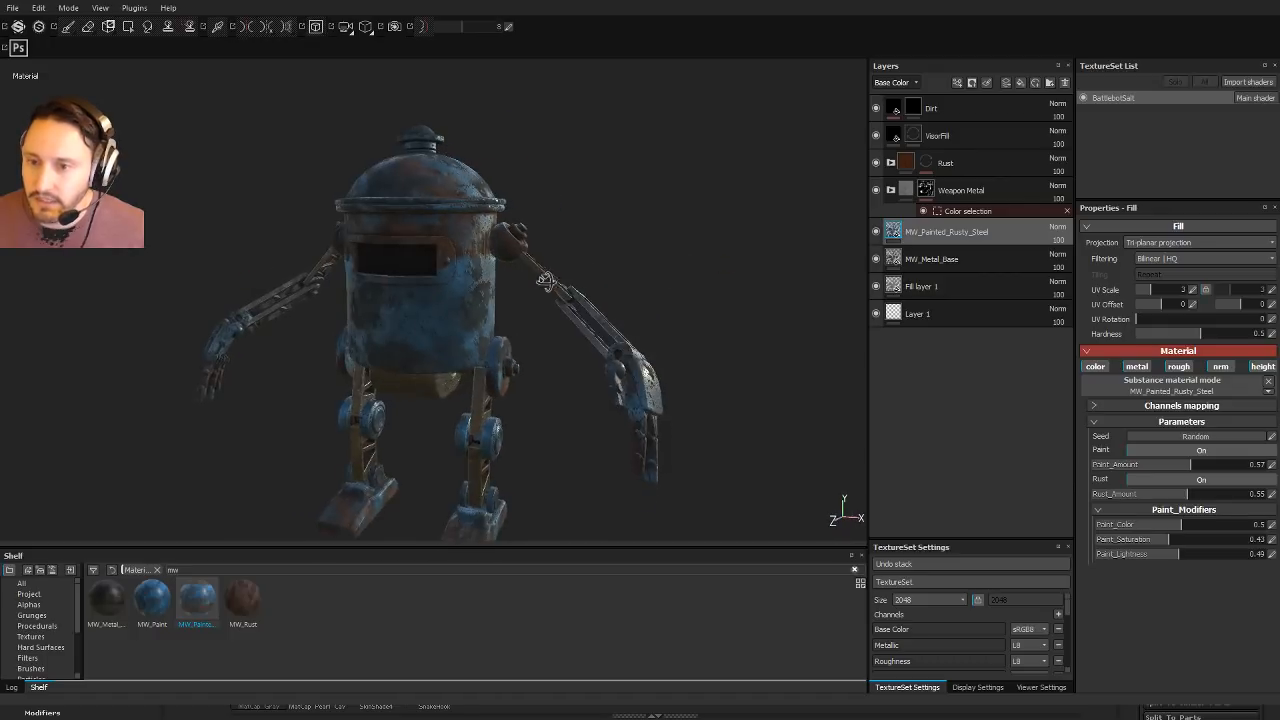
{"action": "right_click_drag", "start_coordinate": [546, 276], "coordinate": [649, 290], "text": "shift"}
{"action": "middle_click_drag", "start_coordinate": [649, 290], "coordinate": [586, 291], "text": "alt"}
{"action": "right_click_drag", "start_coordinate": [586, 291], "coordinate": [625, 290], "text": "alt"}
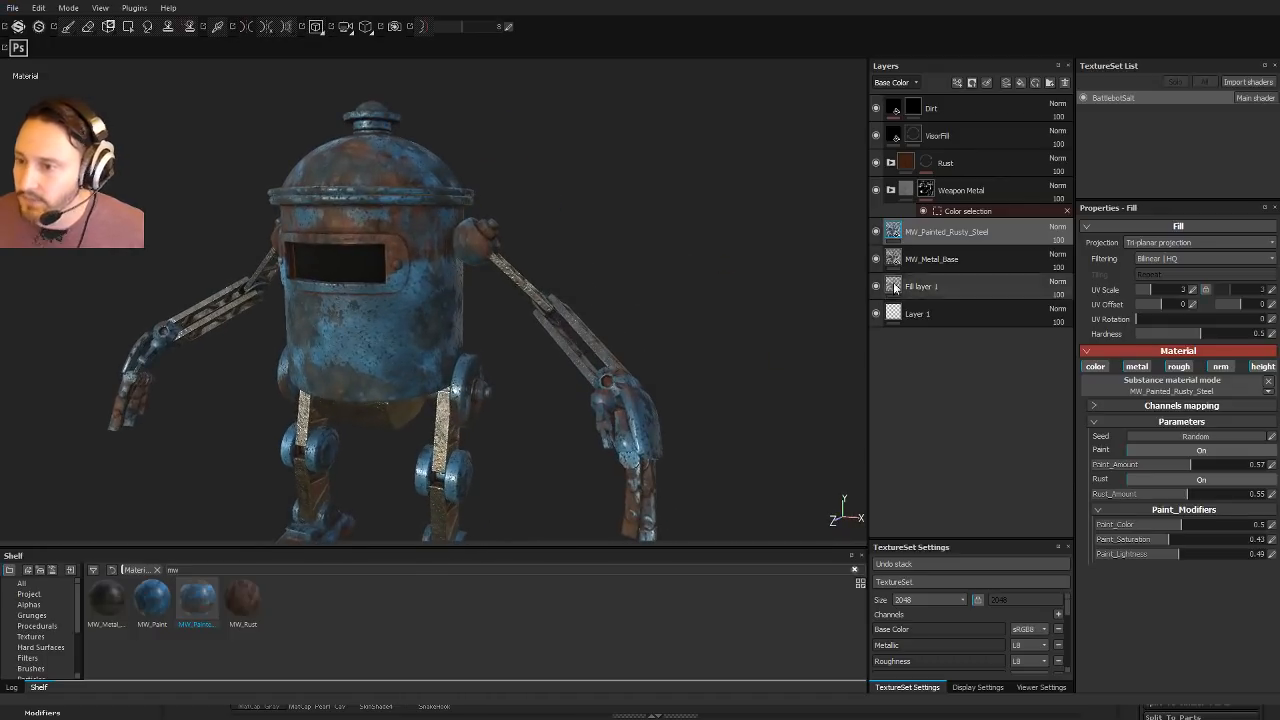
Step: Delete the MW_Metal_Base layer and compare the robot with the painted steel and Fill layer 1 hidden and shown
{"action": "left_click", "coordinate": [896, 261]}
{"action": "left_click", "coordinate": [1065, 84]}
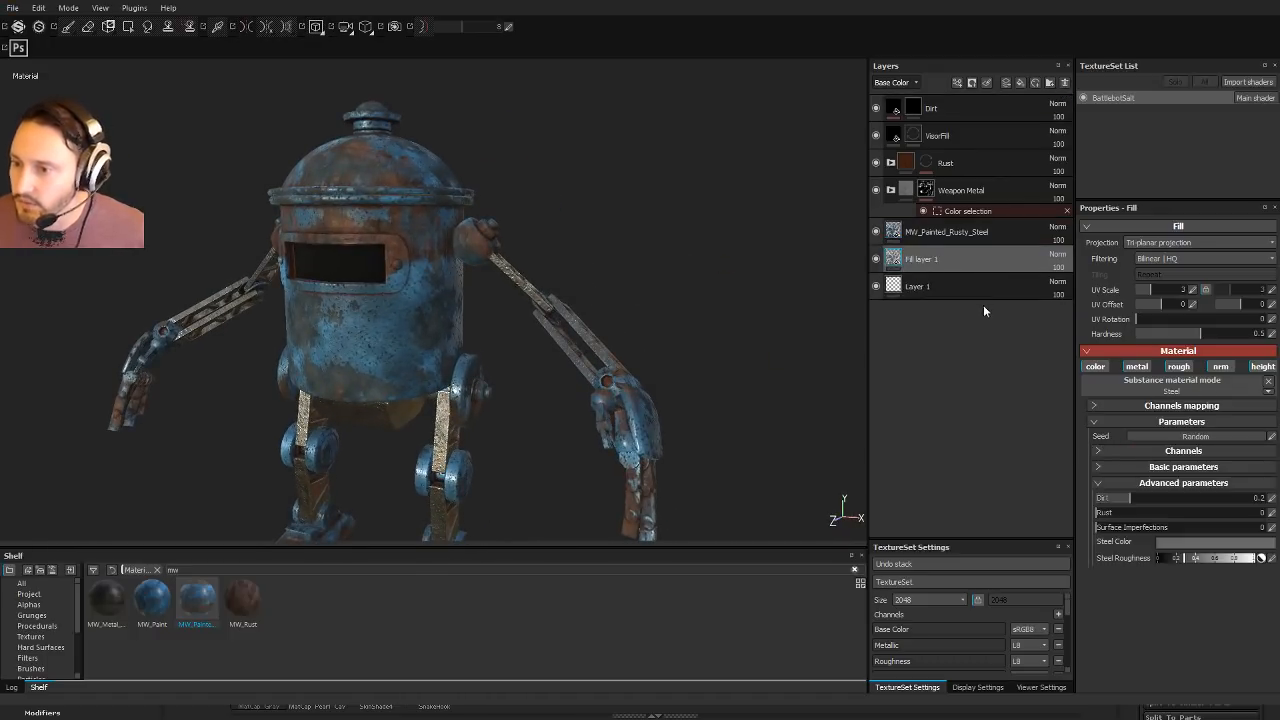
{"action": "left_click", "coordinate": [876, 232]}
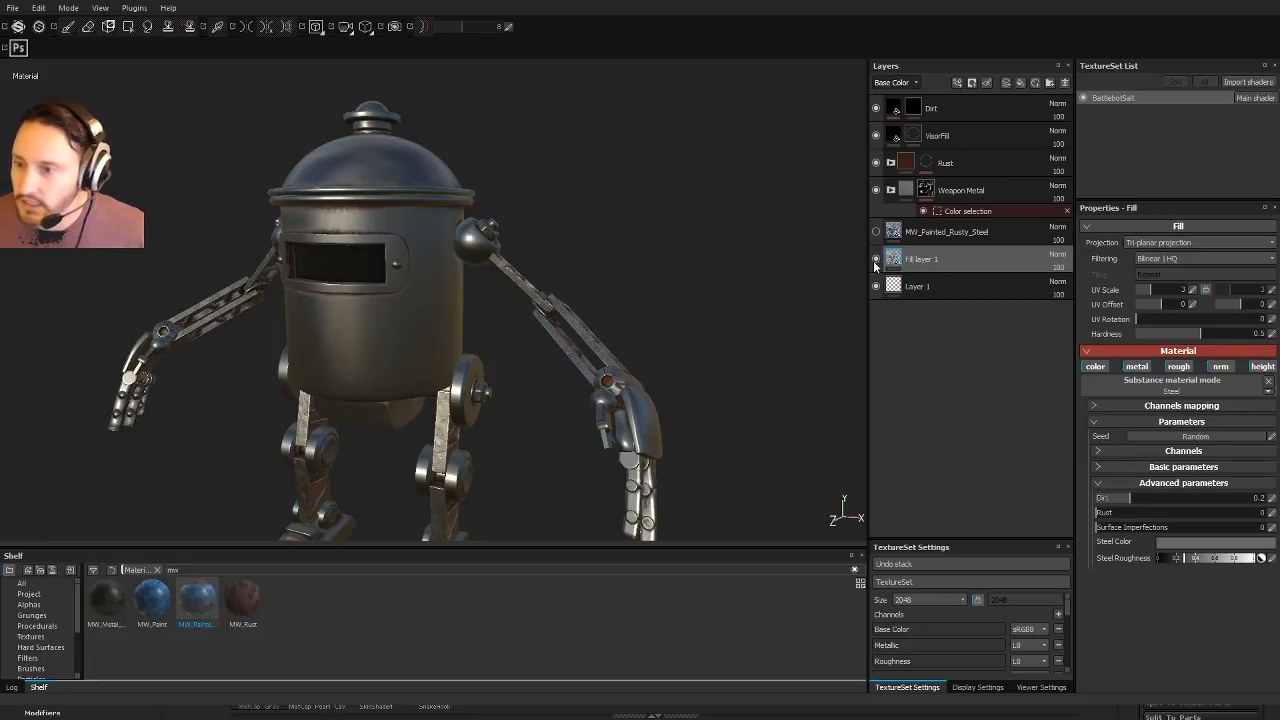
{"action": "left_click", "coordinate": [876, 259]}
{"action": "left_click", "coordinate": [876, 260]}
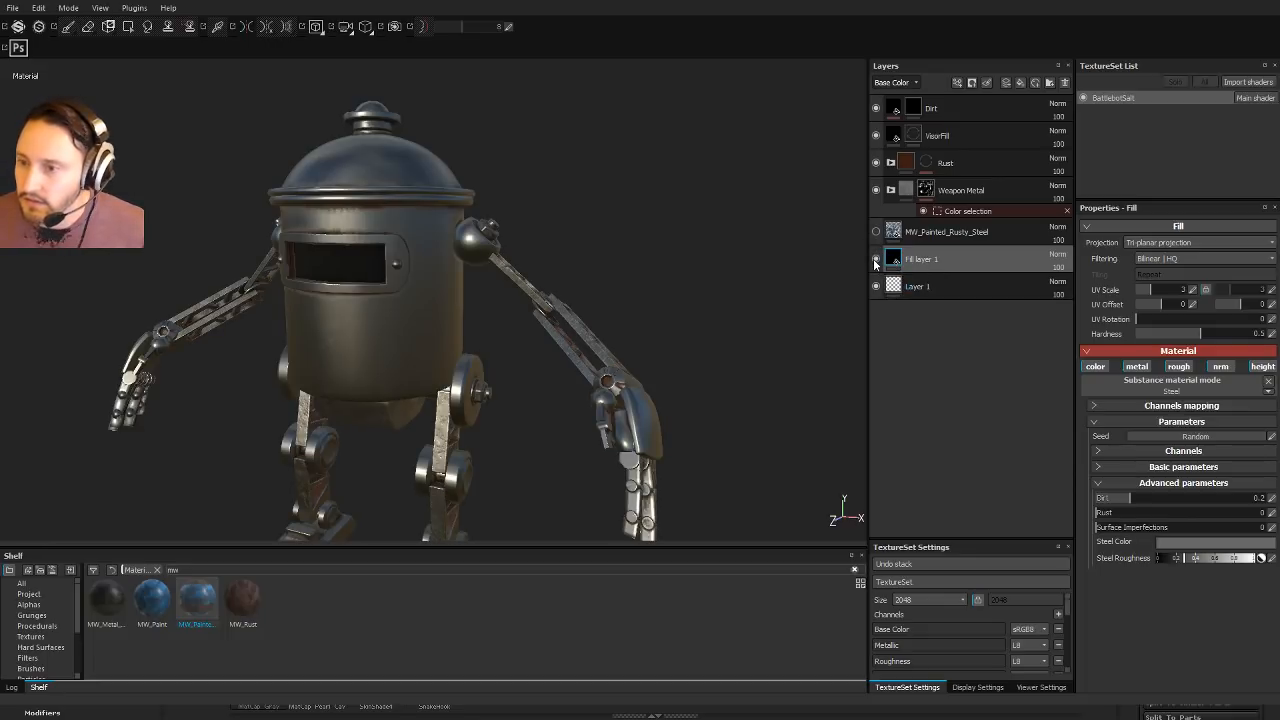
{"action": "left_click", "coordinate": [877, 233]}
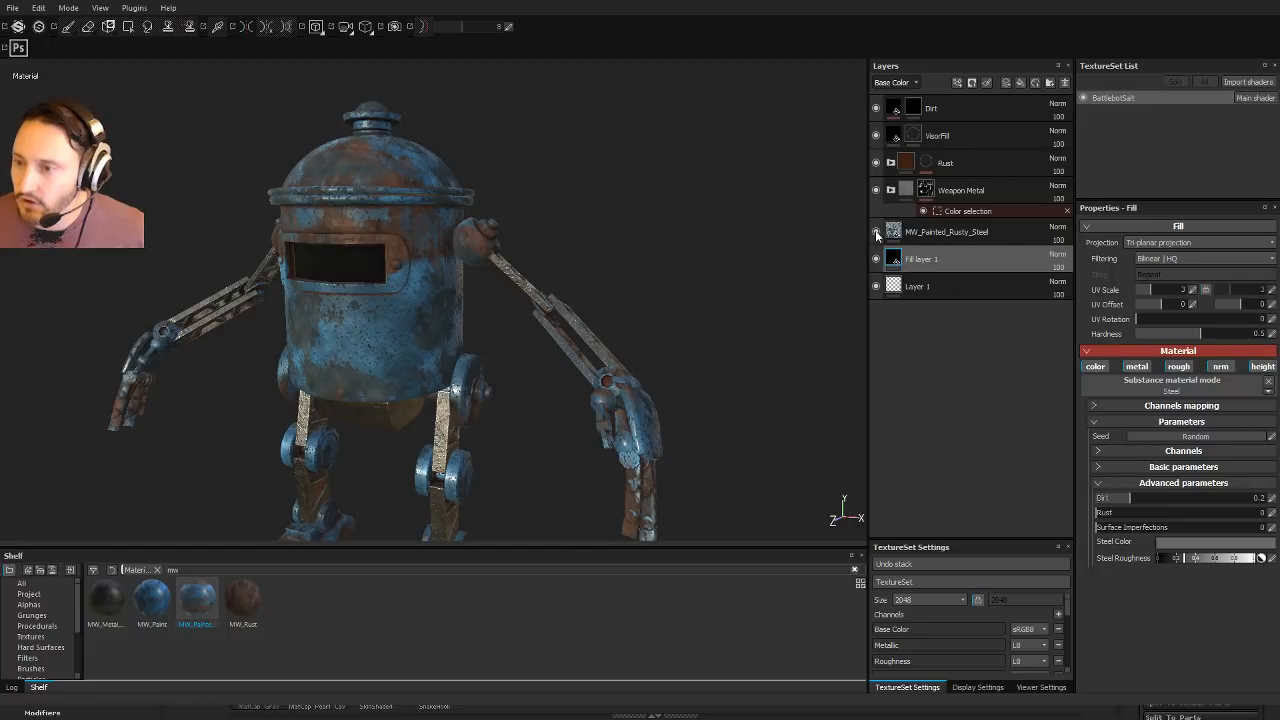
Step: Set the Weapon Metal folder's blending mode to Replace in the Height channel
{"action": "left_click", "coordinate": [876, 191]}
{"action": "left_click", "coordinate": [876, 191]}
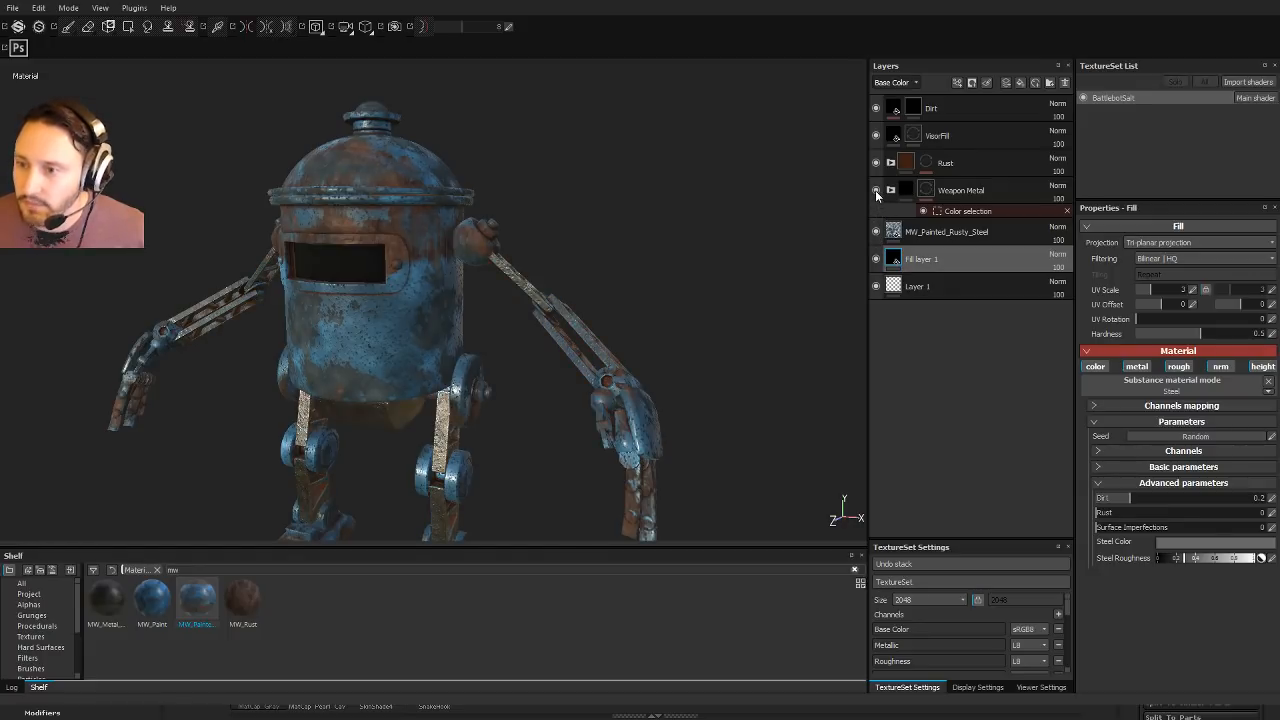
{"action": "left_click", "coordinate": [944, 189]}
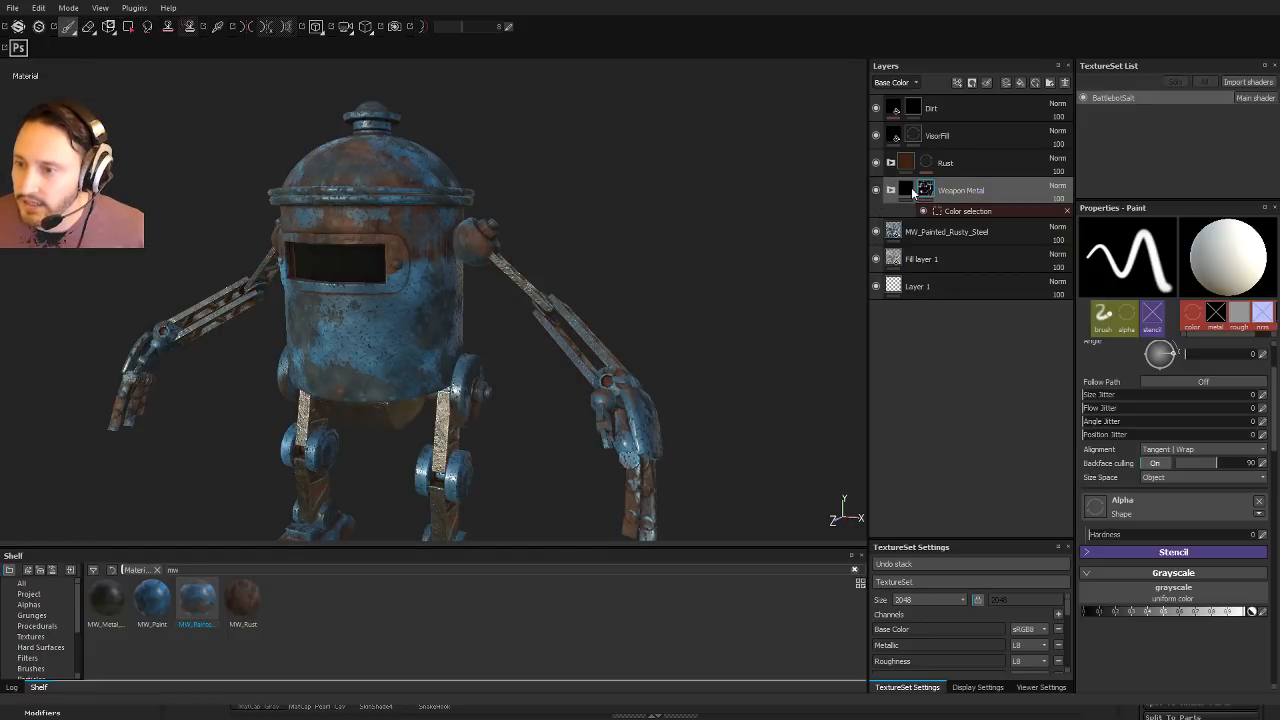
{"action": "left_click", "coordinate": [902, 86]}
{"action": "left_click", "coordinate": [894, 129]}
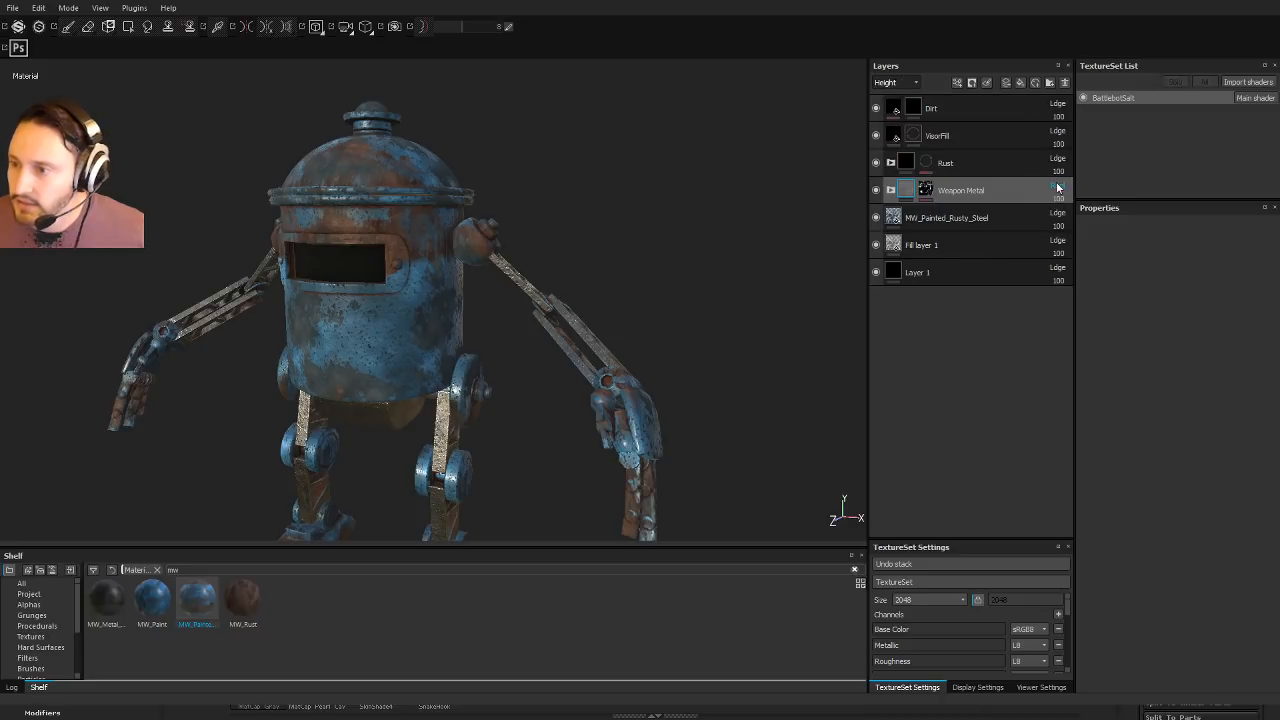
{"action": "left_click_drag", "start_coordinate": [760, 209], "coordinate": [765, 320], "text": "alt"}
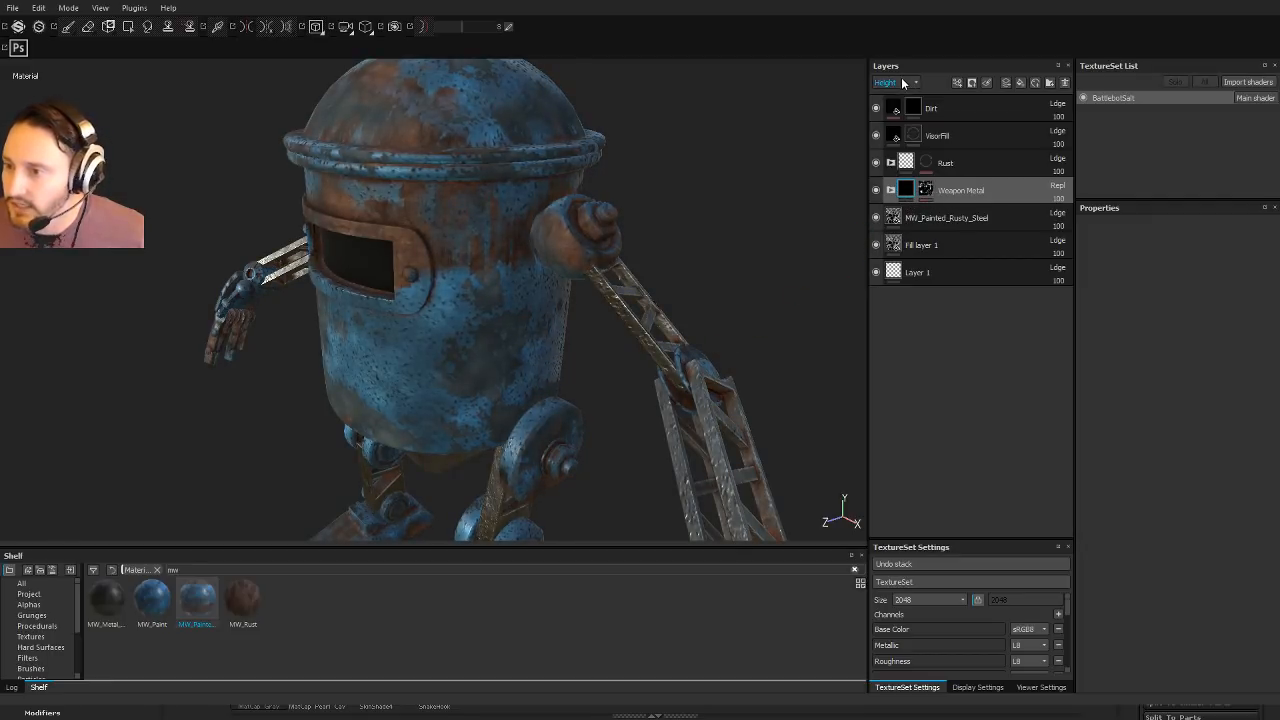
{"action": "left_click_drag", "start_coordinate": [1062, 203], "coordinate": [1020, 214]}
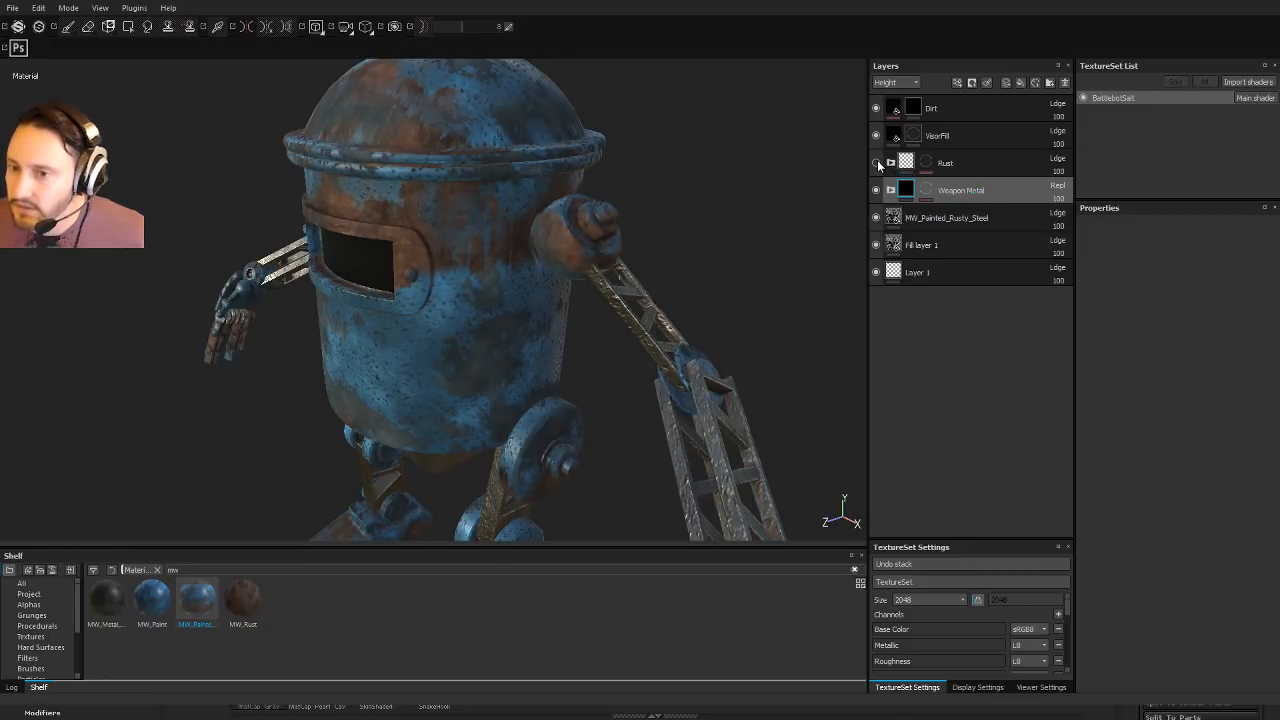
Step: Lower the VisorFill layer's opacity in the Base Color channel to 56
{"action": "left_click", "coordinate": [927, 141]}
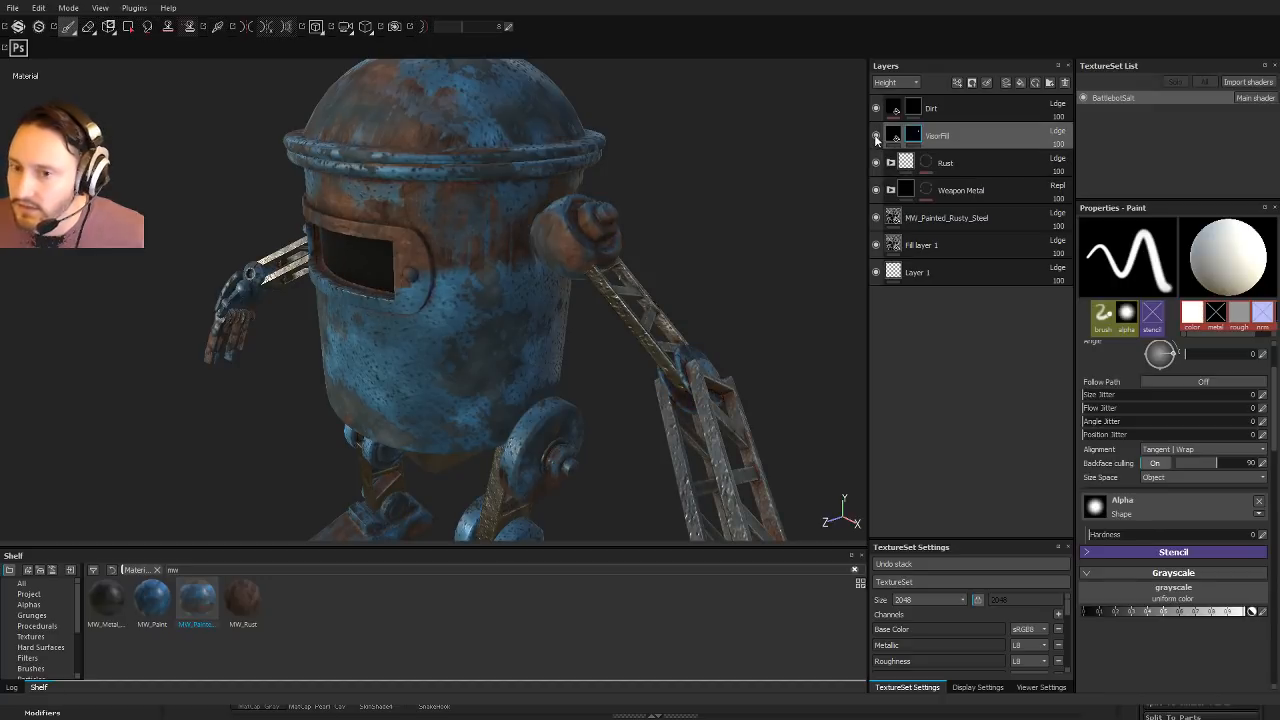
{"action": "right_click_drag", "start_coordinate": [612, 204], "coordinate": [480, 140], "text": "alt"}
{"action": "left_click_drag", "start_coordinate": [480, 140], "coordinate": [542, 128], "text": "alt"}
{"action": "left_click", "coordinate": [899, 137]}
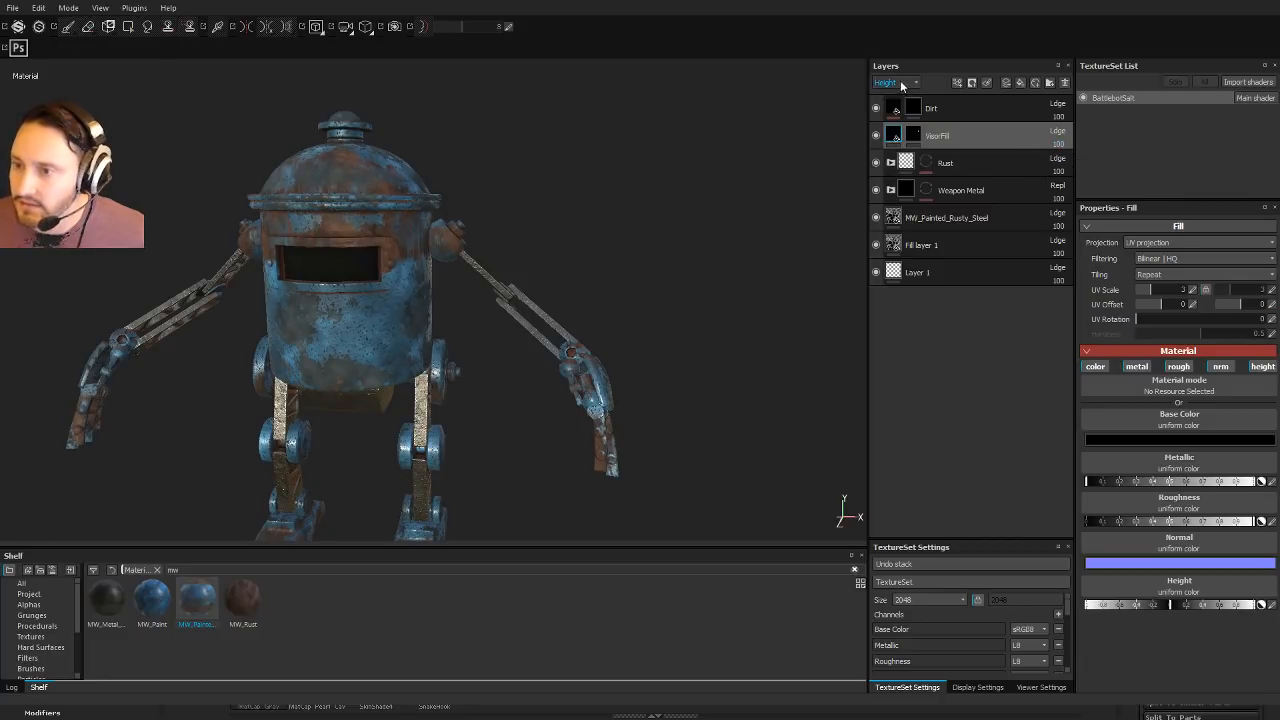
{"action": "left_click", "coordinate": [903, 84]}
{"action": "left_click", "coordinate": [904, 97]}
{"action": "left_click", "coordinate": [1065, 146]}
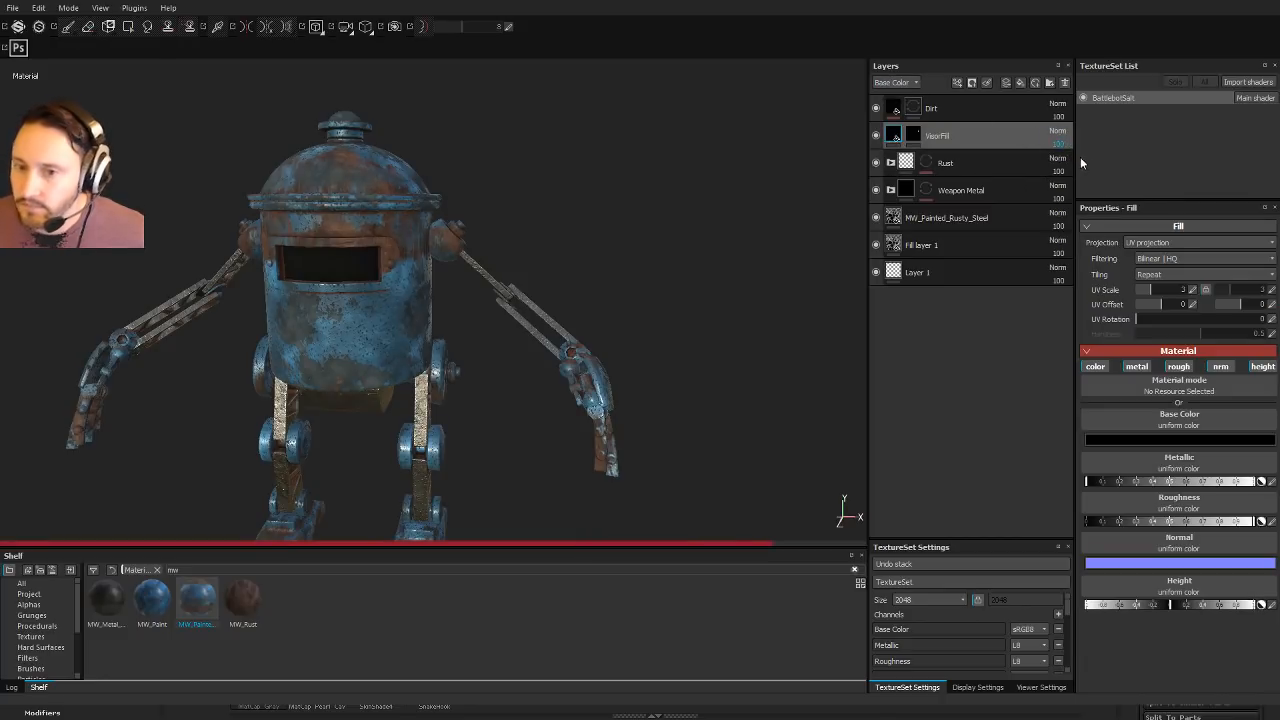
{"action": "mouse_move", "coordinate": [1080, 158]}
{"action": "left_mouse_down"}
{"action": "mouse_move", "coordinate": [1047, 154]}
{"action": "mouse_move", "coordinate": [1069, 158]}
{"action": "left_mouse_up"}
{"action": "right_click_drag", "start_coordinate": [567, 189], "coordinate": [561, 193], "text": "alt"}
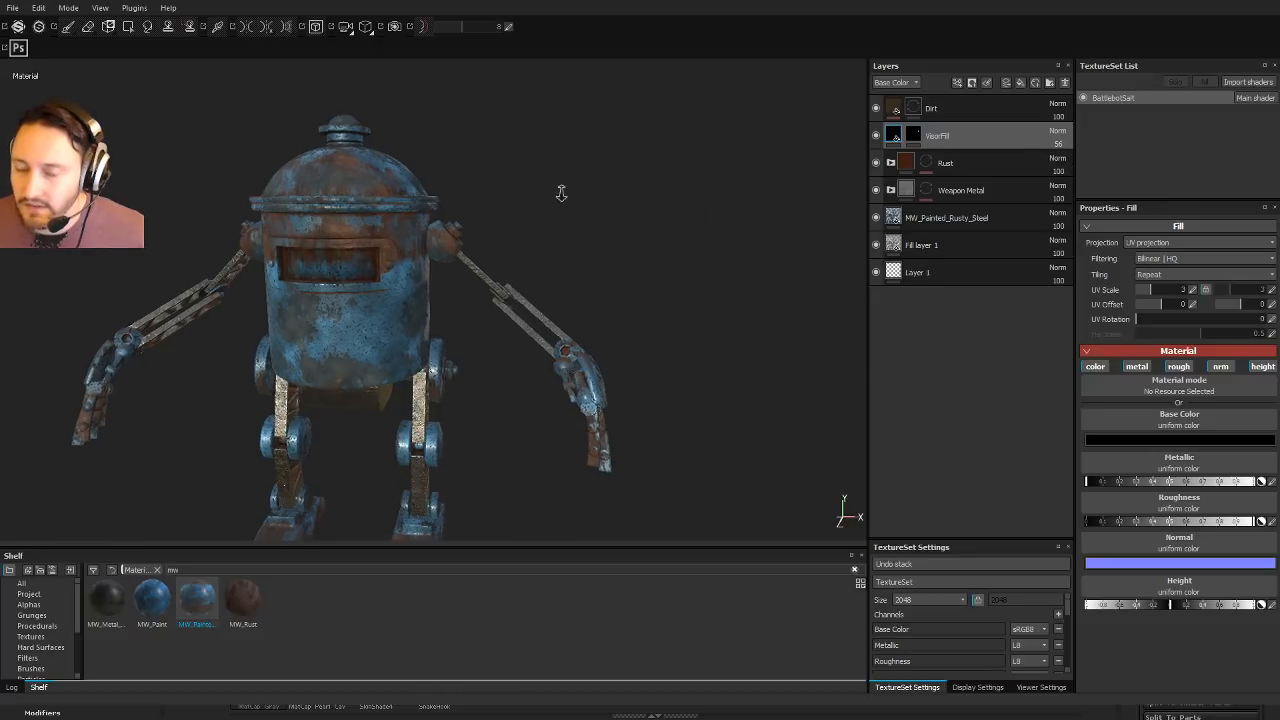
{"action": "left_click_drag", "start_coordinate": [561, 193], "coordinate": [738, 221], "text": "alt"}
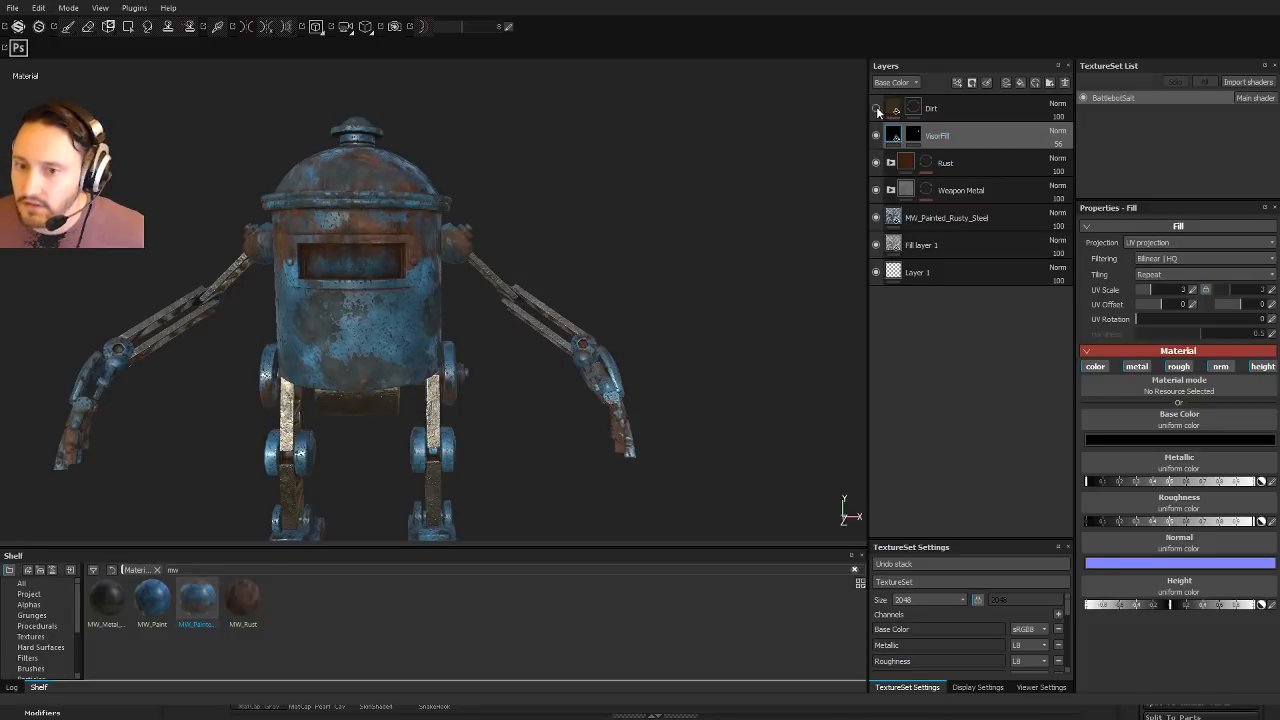
Step: Select the Dirt layer's mask and examine the robot in the single-channel and full material views
{"action": "left_click", "coordinate": [915, 108]}
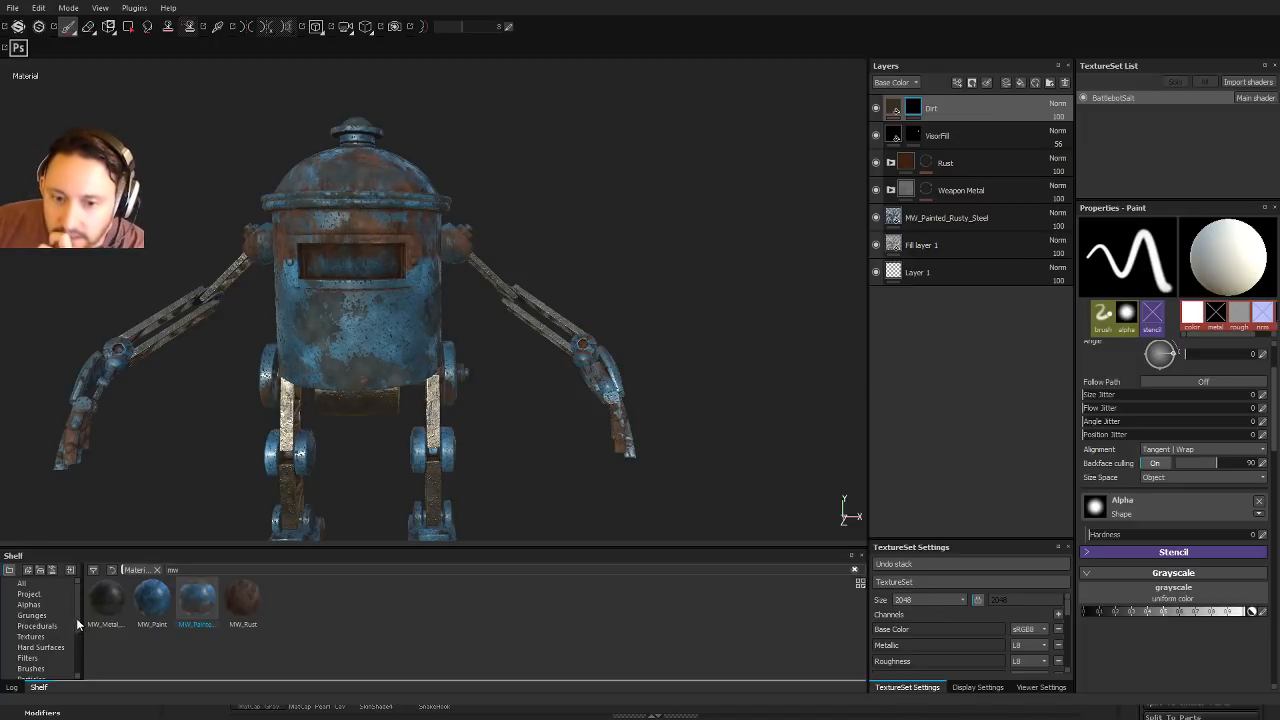
{"action": "left_click_drag", "start_coordinate": [78, 618], "coordinate": [78, 626]}
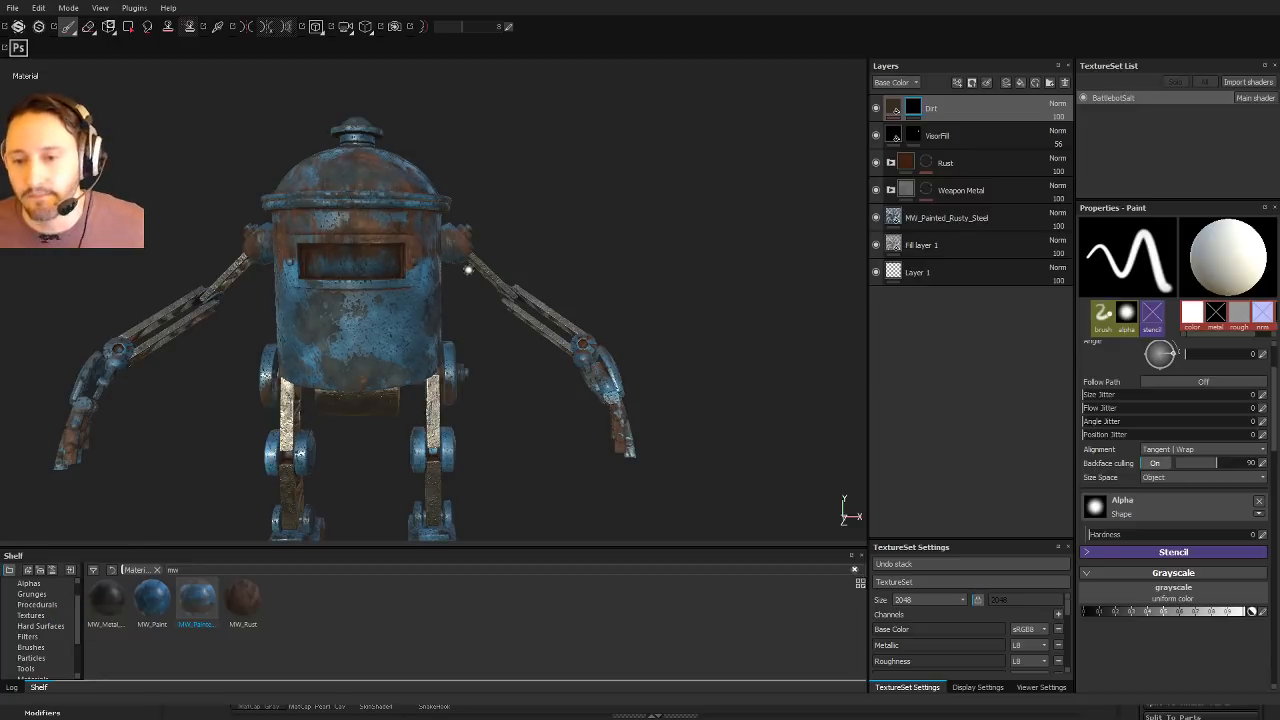
{"action": "left_click_drag", "start_coordinate": [620, 246], "coordinate": [591, 279], "text": "alt"}
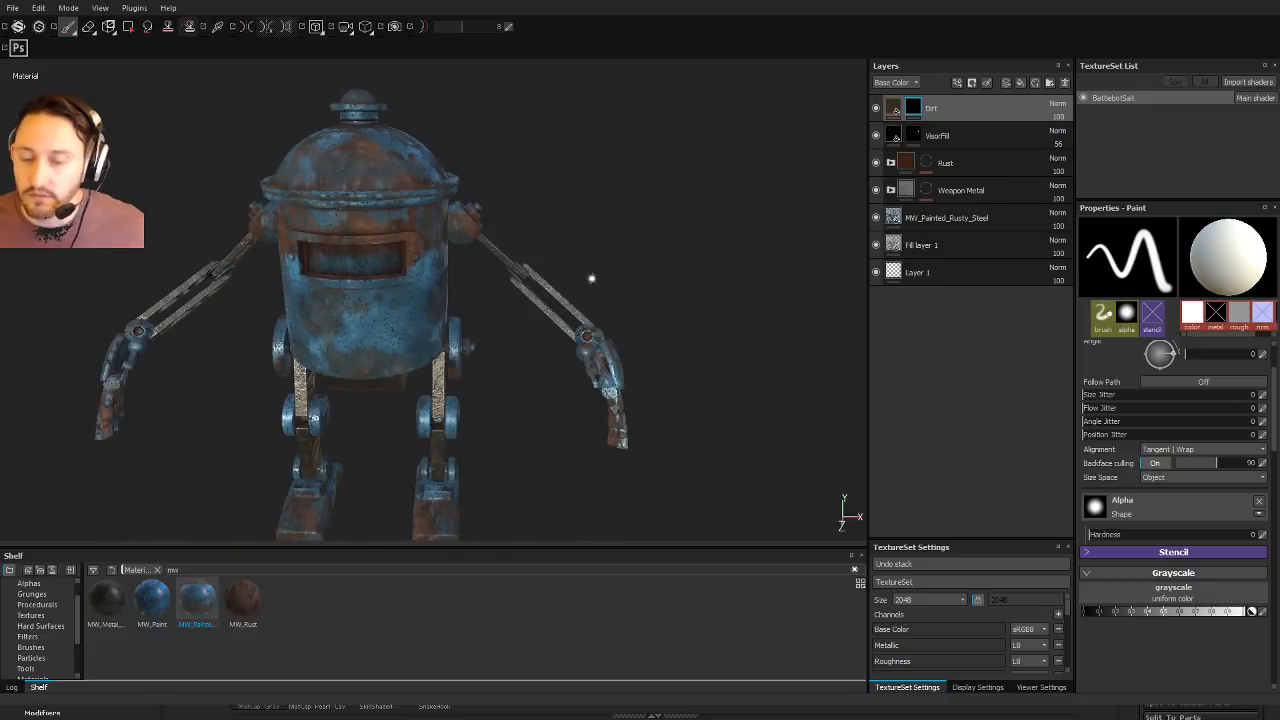
{"action": "key", "text": "c"}
{"action": "left_click_drag", "start_coordinate": [594, 234], "coordinate": [618, 249], "text": "alt"}
{"action": "key", "text": "m"}
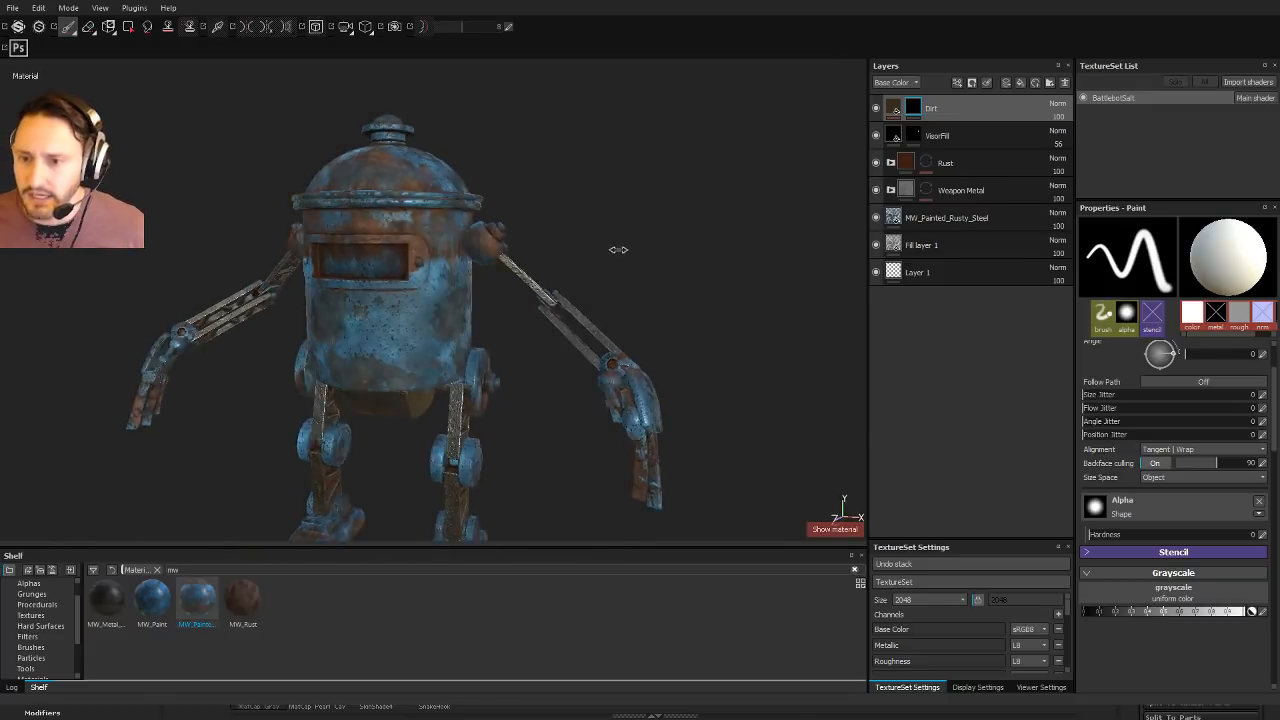
{"action": "right_click_drag", "start_coordinate": [618, 249], "coordinate": [593, 258], "text": "shift"}
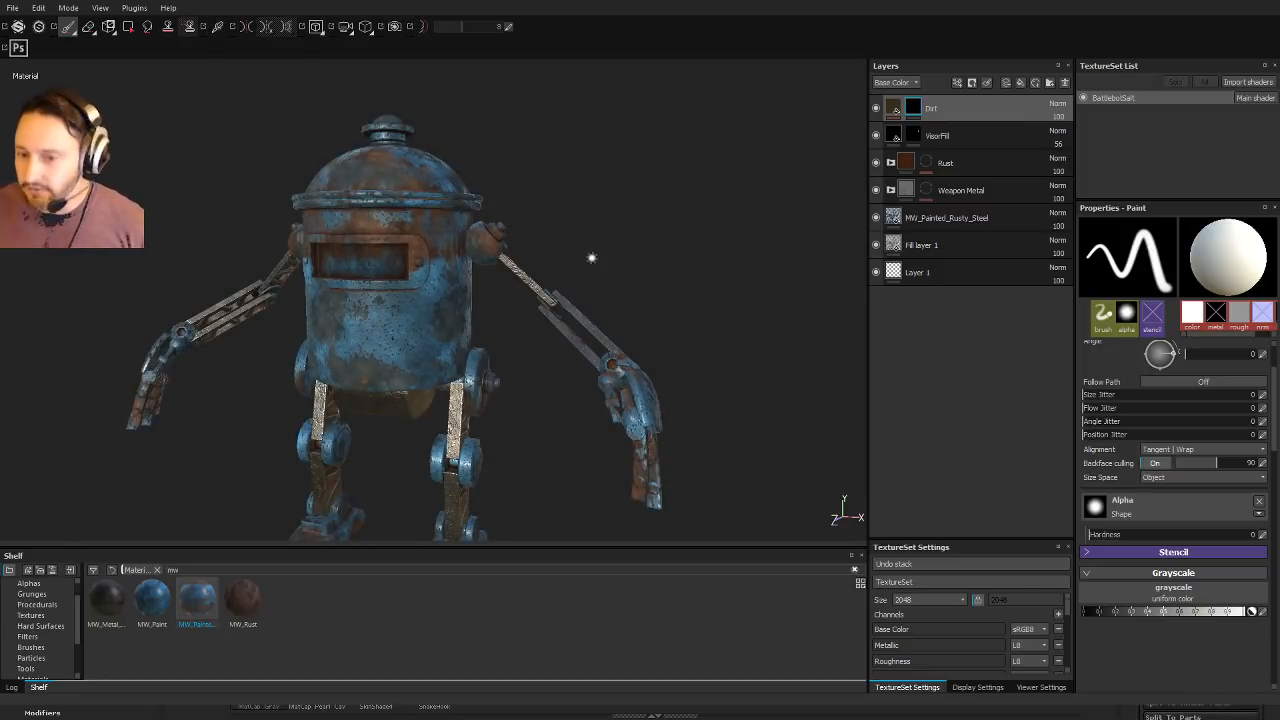
Step: Inspect the robot under rotated lighting and hide the MW_Painted_Rusty_Steel layer
{"action": "right_click_drag", "start_coordinate": [520, 325], "coordinate": [295, 334], "text": "alt"}
{"action": "left_click_drag", "start_coordinate": [295, 334], "coordinate": [426, 295], "text": "alt"}
{"action": "right_click_drag", "start_coordinate": [426, 295], "coordinate": [668, 297], "text": "shift"}
{"action": "left_click_drag", "start_coordinate": [668, 297], "coordinate": [596, 210], "text": "alt"}
{"action": "left_click", "coordinate": [877, 217]}
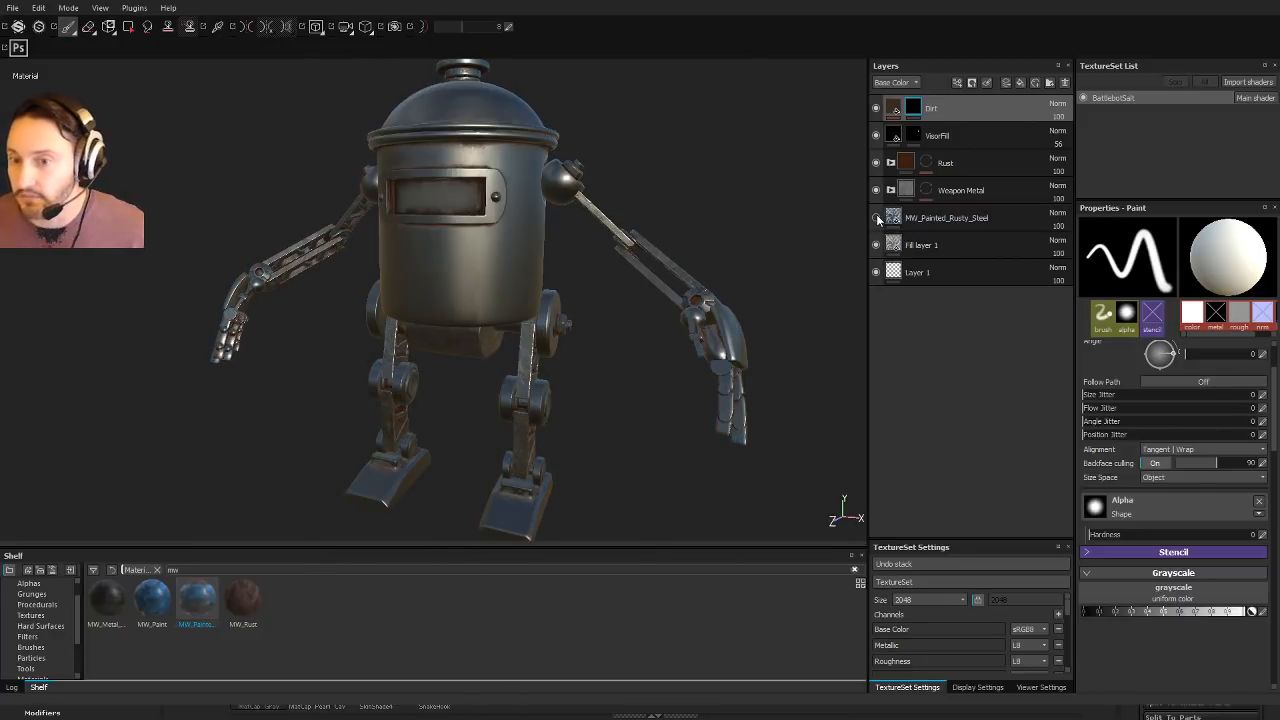
Step: Show the MW_Painted_Rusty_Steel layer again and compare its fill properties with those of Fill layer 1
{"action": "left_click", "coordinate": [877, 217]}
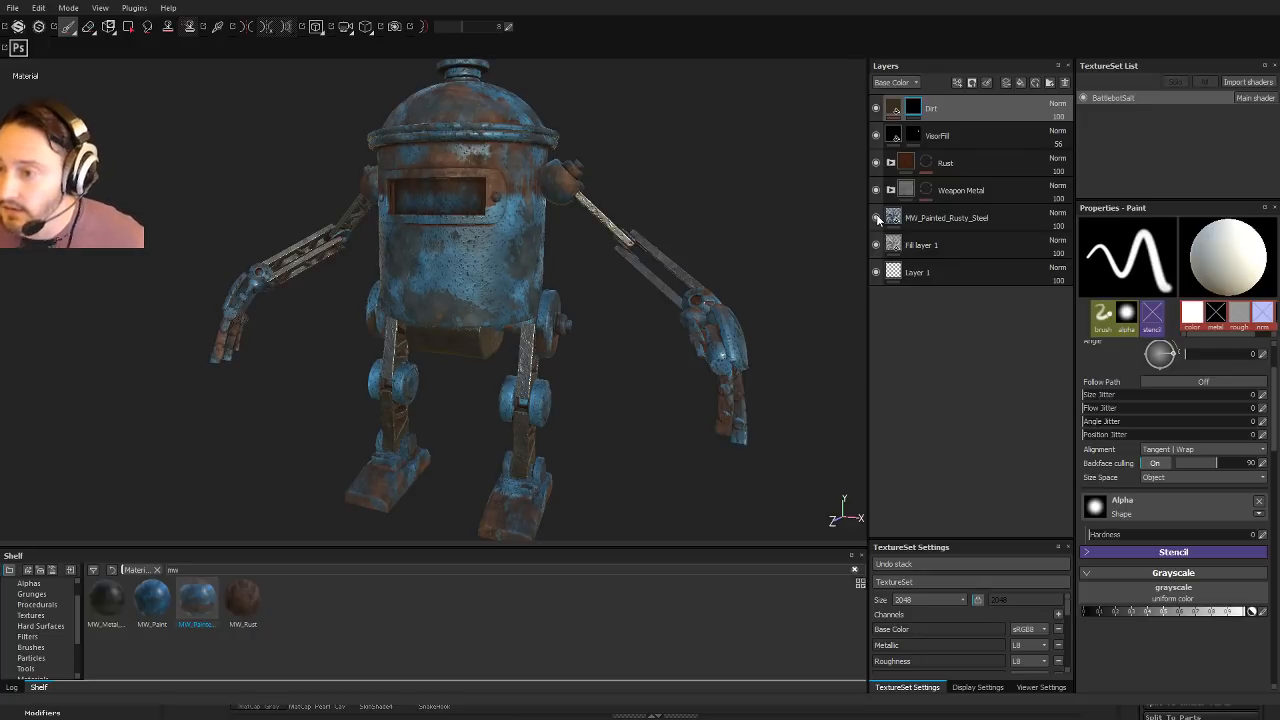
{"action": "left_click", "coordinate": [935, 221]}
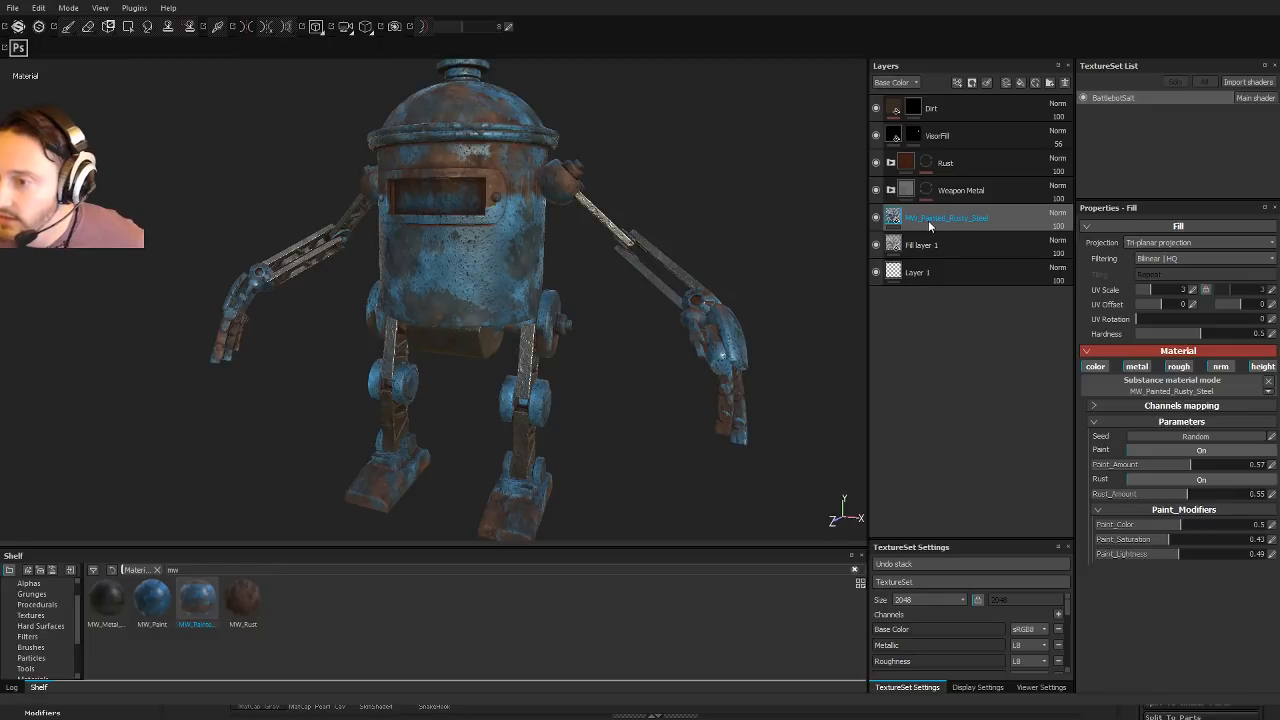
{"action": "left_click", "coordinate": [916, 242]}
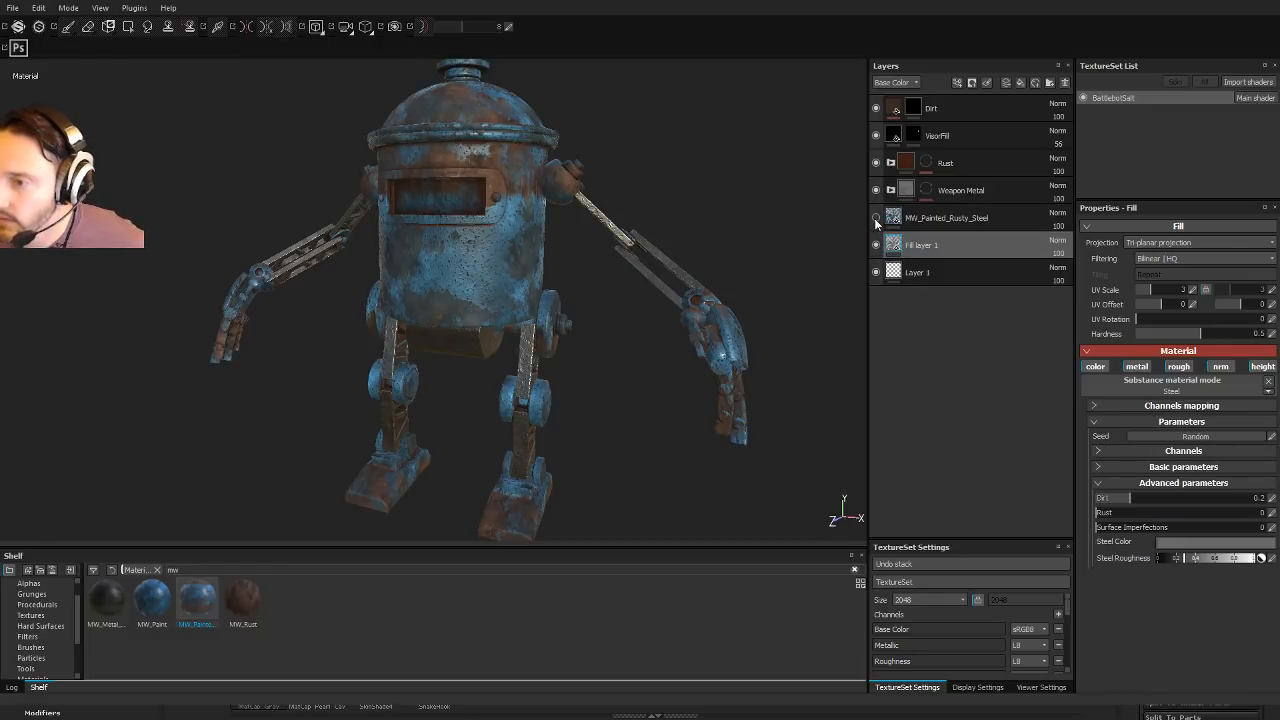
{"action": "left_click", "coordinate": [876, 218]}
{"action": "left_click", "coordinate": [876, 218]}
{"action": "left_click", "coordinate": [919, 224]}
Step: Delete the empty Layer 1 at the base of the layer stack
{"action": "left_click", "coordinate": [925, 271]}
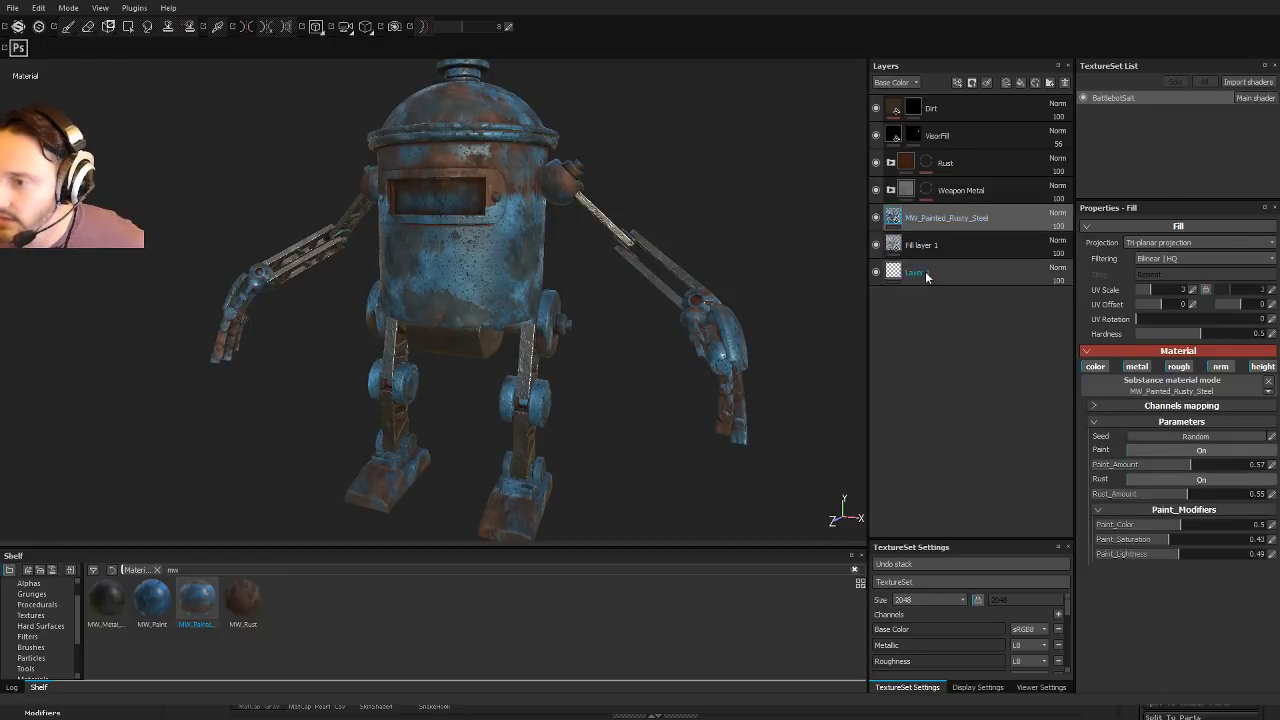
{"action": "key", "text": "4"}
{"action": "key", "text": "Delete"}
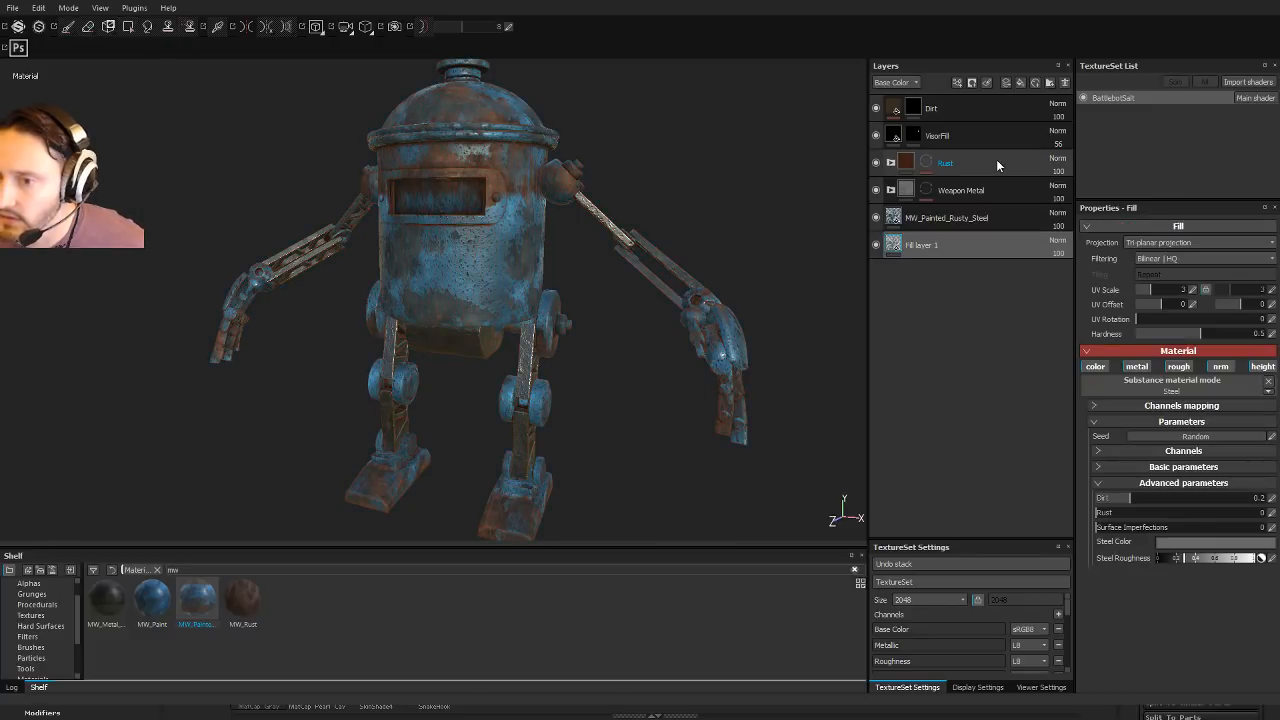
Step: Move the MW_Painted_Rusty_Steel layer above the Weapon Metal folder and toggle its visibility to compare the result
{"action": "left_click", "coordinate": [939, 220]}
{"action": "left_click_drag", "start_coordinate": [945, 192], "coordinate": [951, 176]}
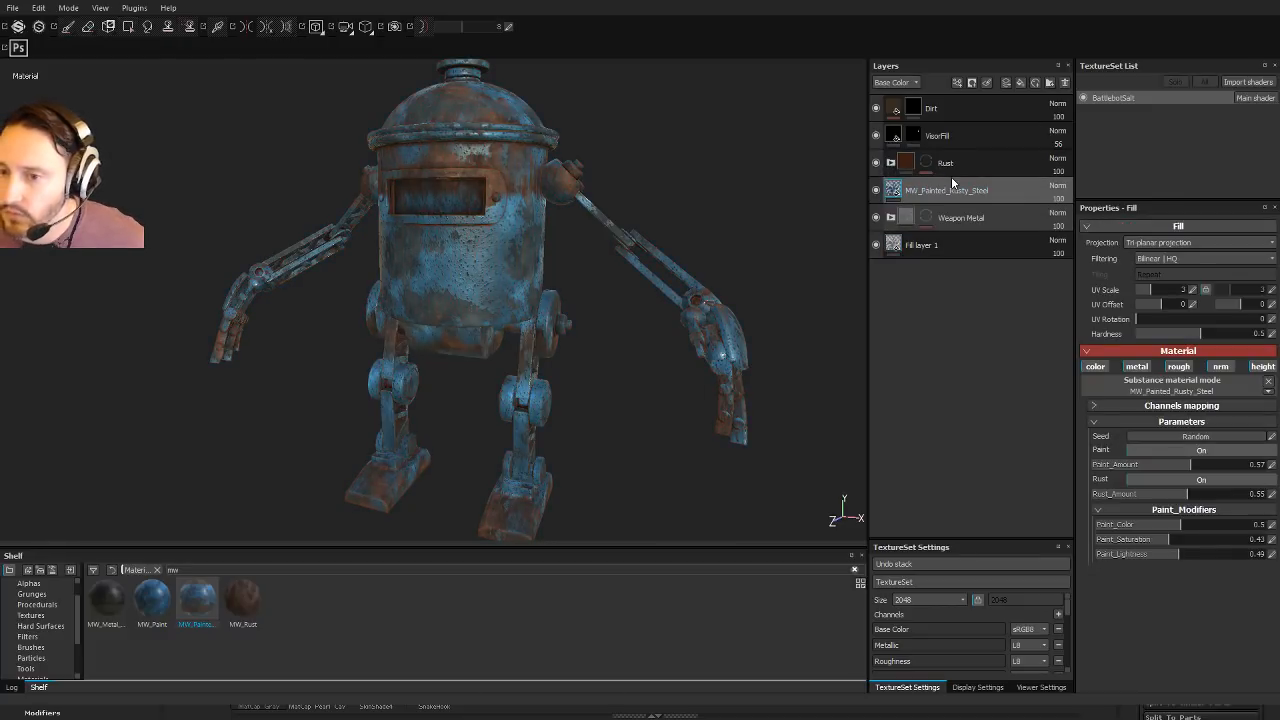
{"action": "left_click", "coordinate": [877, 191]}
{"action": "left_click", "coordinate": [877, 191]}
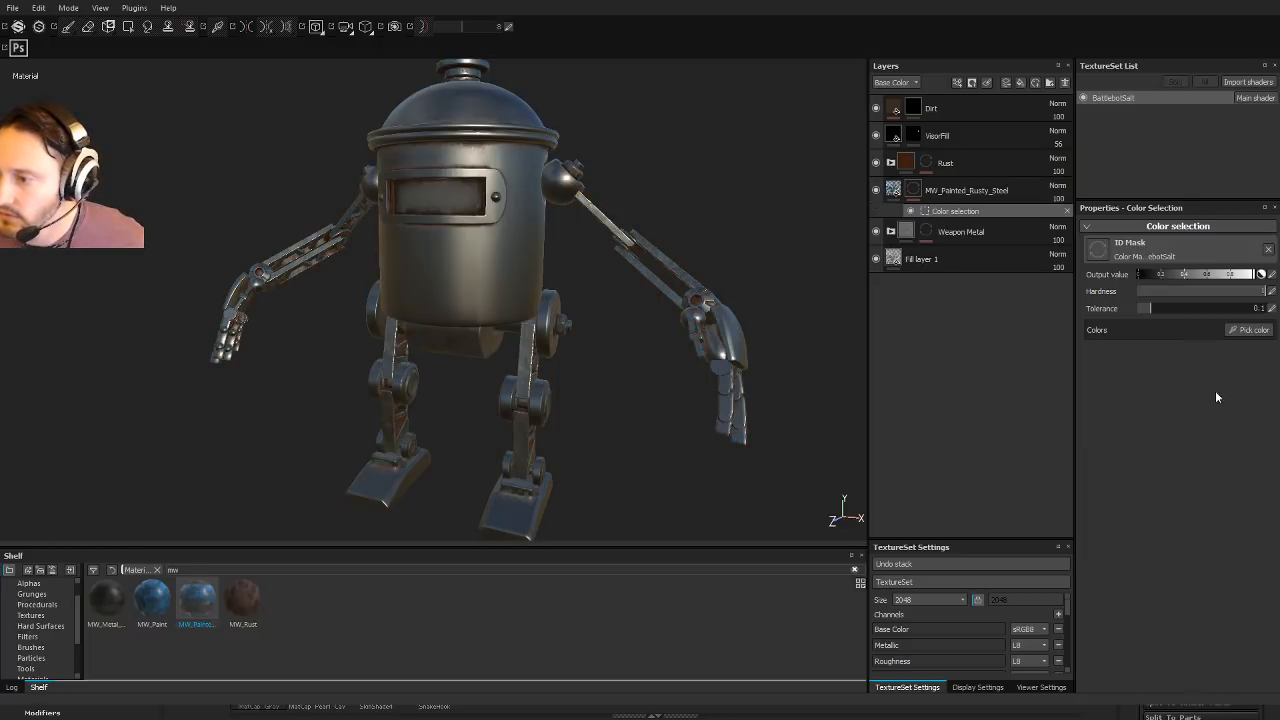
Step: Mask MW_Painted_Rusty_Steel by color selection, picking the red ID color of the body and the gray of the hands and feet
{"action": "left_click", "coordinate": [1249, 330]}
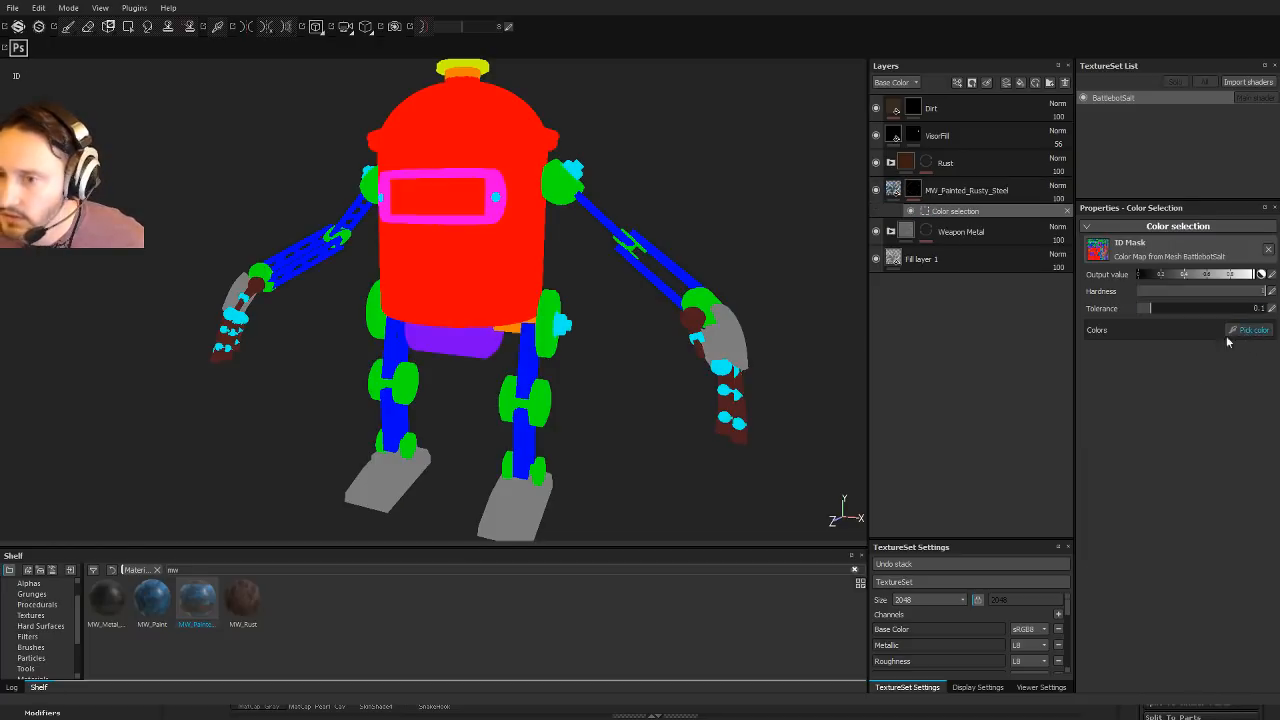
{"action": "left_click", "coordinate": [505, 267]}
{"action": "left_click_drag", "start_coordinate": [505, 267], "coordinate": [843, 309], "text": "alt"}
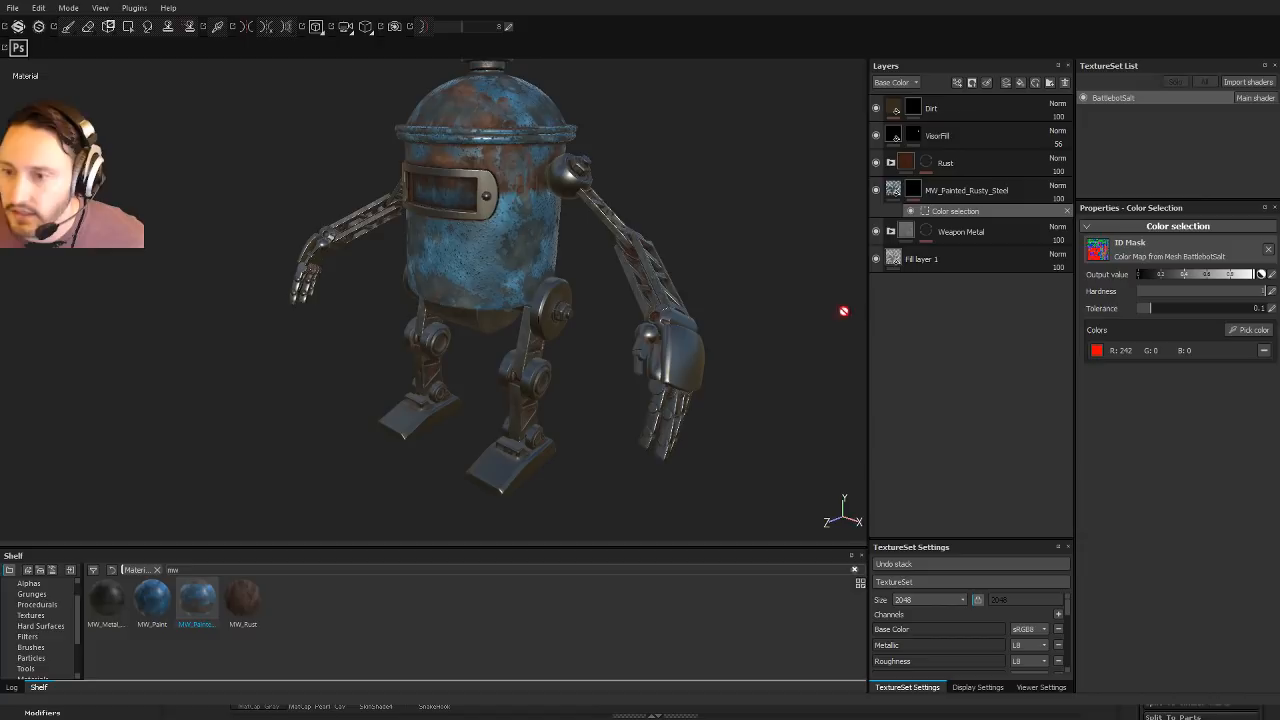
{"action": "left_click", "coordinate": [1249, 330]}
{"action": "left_click", "coordinate": [682, 335]}
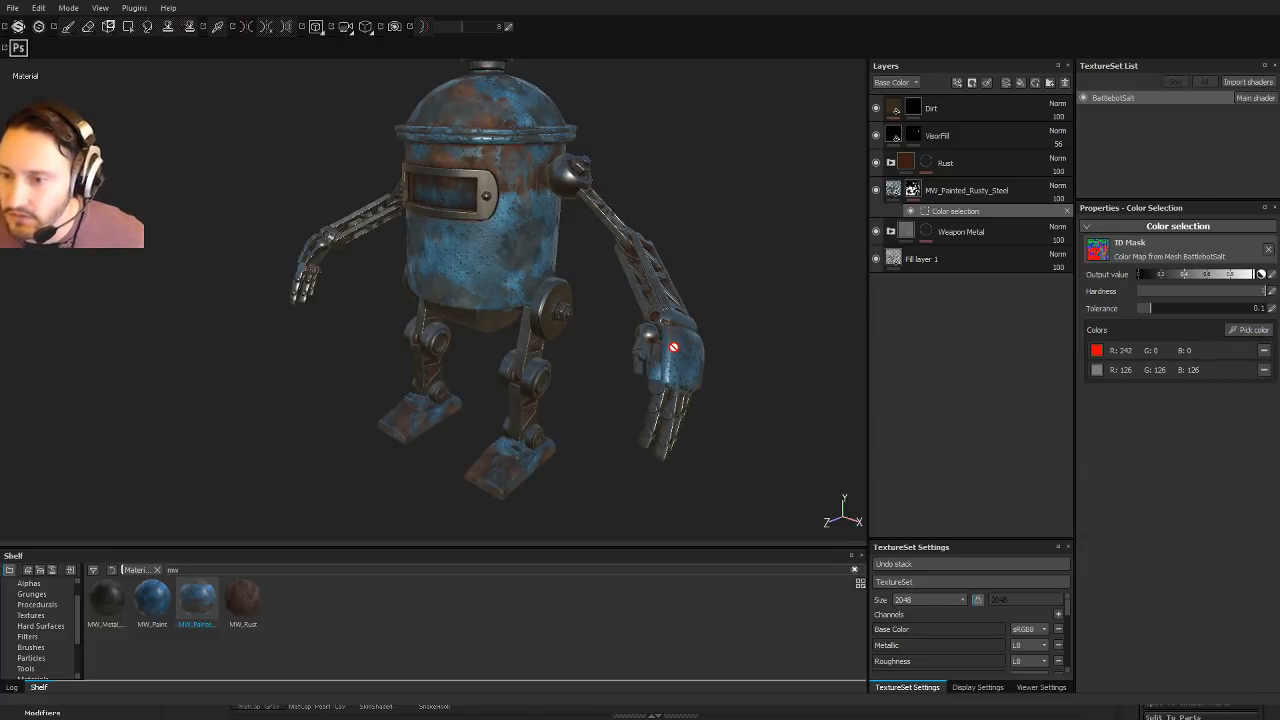
Step: Add the purple ID color of the part beneath the body to the MW_Painted_Rusty_Steel color selection
{"action": "left_click_drag", "start_coordinate": [673, 347], "coordinate": [592, 240], "text": "alt"}
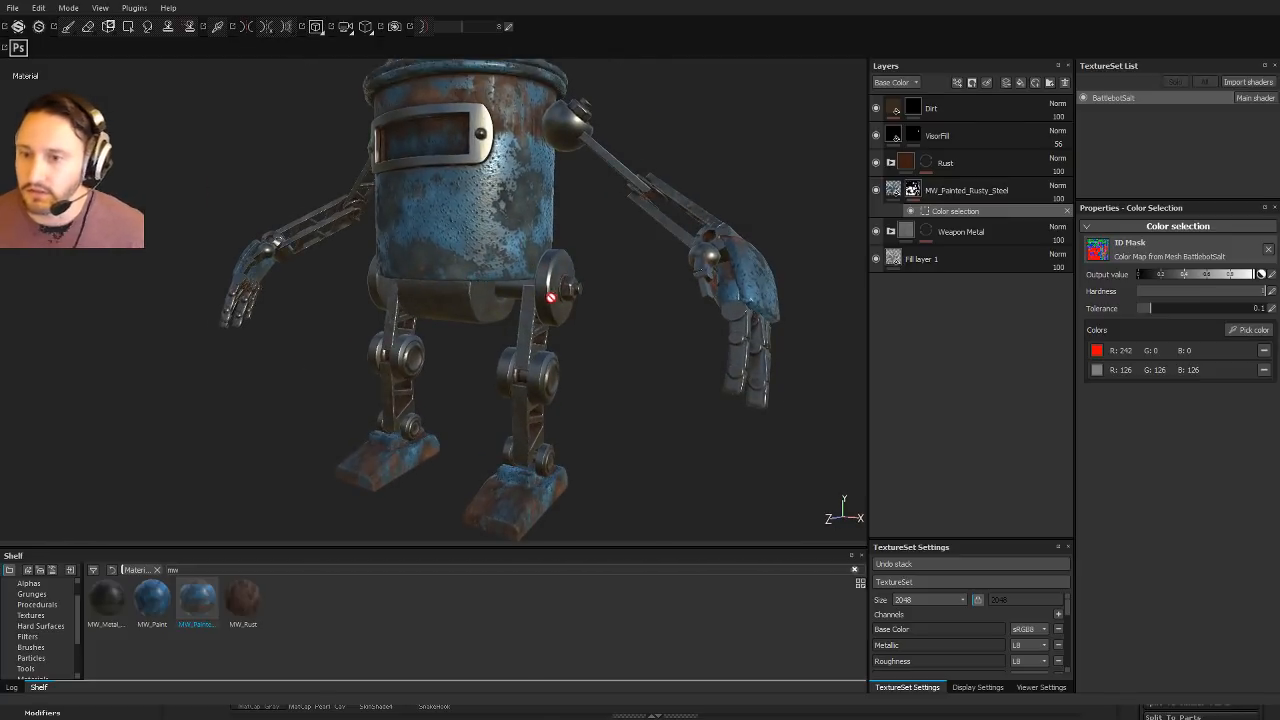
{"action": "left_click_drag", "start_coordinate": [550, 298], "coordinate": [557, 314], "text": "alt"}
{"action": "right_click_drag", "start_coordinate": [557, 314], "coordinate": [490, 318], "text": "shift"}
{"action": "left_click", "coordinate": [1248, 330]}
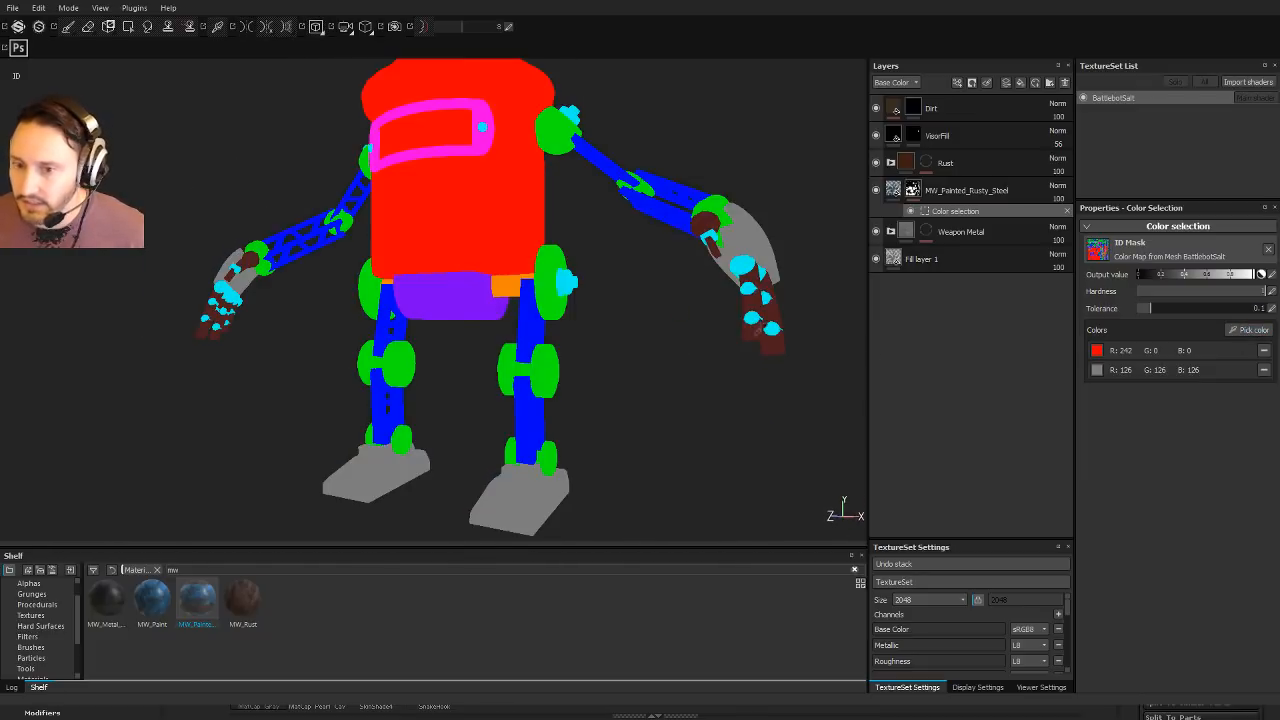
{"action": "left_click", "coordinate": [478, 291]}
Step: Examine the masked paint on the robot's body, hands and feet from all sides and under different lighting distances
{"action": "left_click_drag", "start_coordinate": [718, 286], "coordinate": [460, 270], "text": "alt"}
{"action": "left_click_drag", "start_coordinate": [549, 203], "coordinate": [230, 290], "text": "alt"}
{"action": "left_click_drag", "start_coordinate": [534, 288], "coordinate": [345, 280], "text": "alt"}
{"action": "right_click_drag", "start_coordinate": [345, 280], "coordinate": [255, 190], "text": "alt"}
{"action": "left_click_drag", "start_coordinate": [255, 190], "coordinate": [366, 194], "text": "alt"}
{"action": "right_click_drag", "start_coordinate": [366, 194], "coordinate": [149, 173], "text": "alt"}
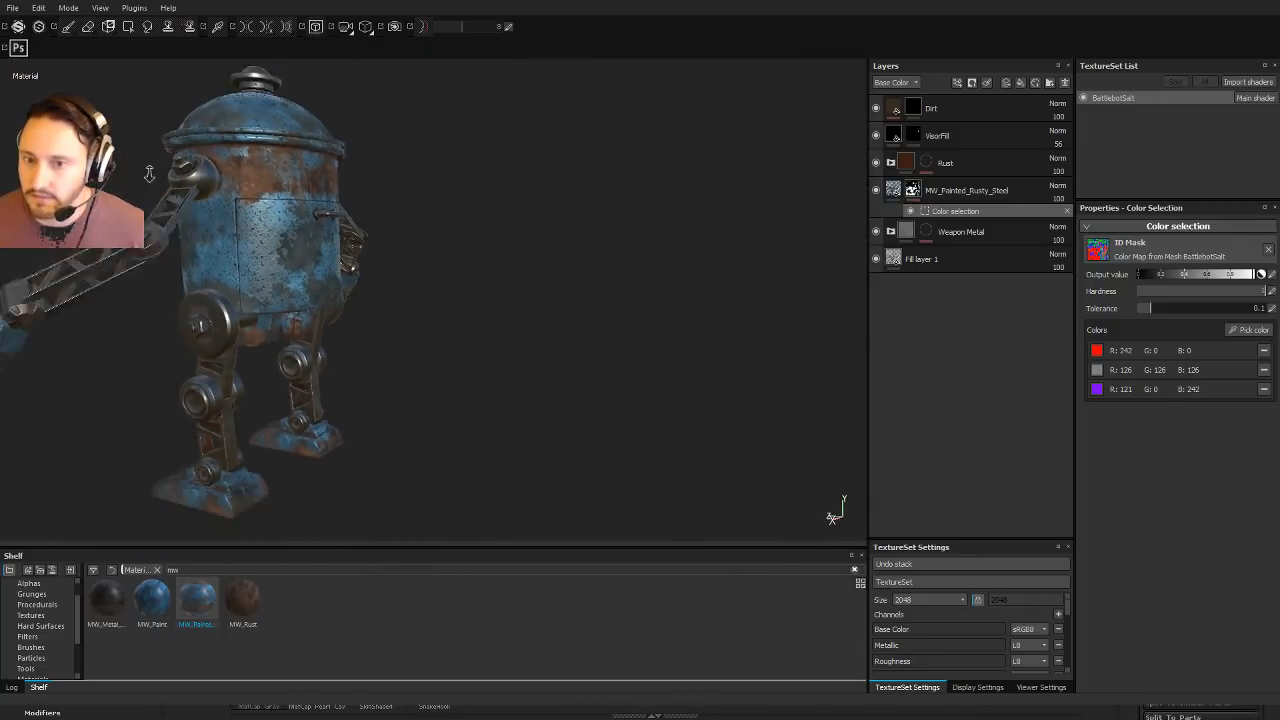
{"action": "left_click_drag", "start_coordinate": [149, 173], "coordinate": [560, 209], "text": "alt"}
{"action": "right_click_drag", "start_coordinate": [560, 209], "coordinate": [455, 184], "text": "alt"}
{"action": "left_click_drag", "start_coordinate": [455, 184], "coordinate": [370, 175], "text": "alt"}
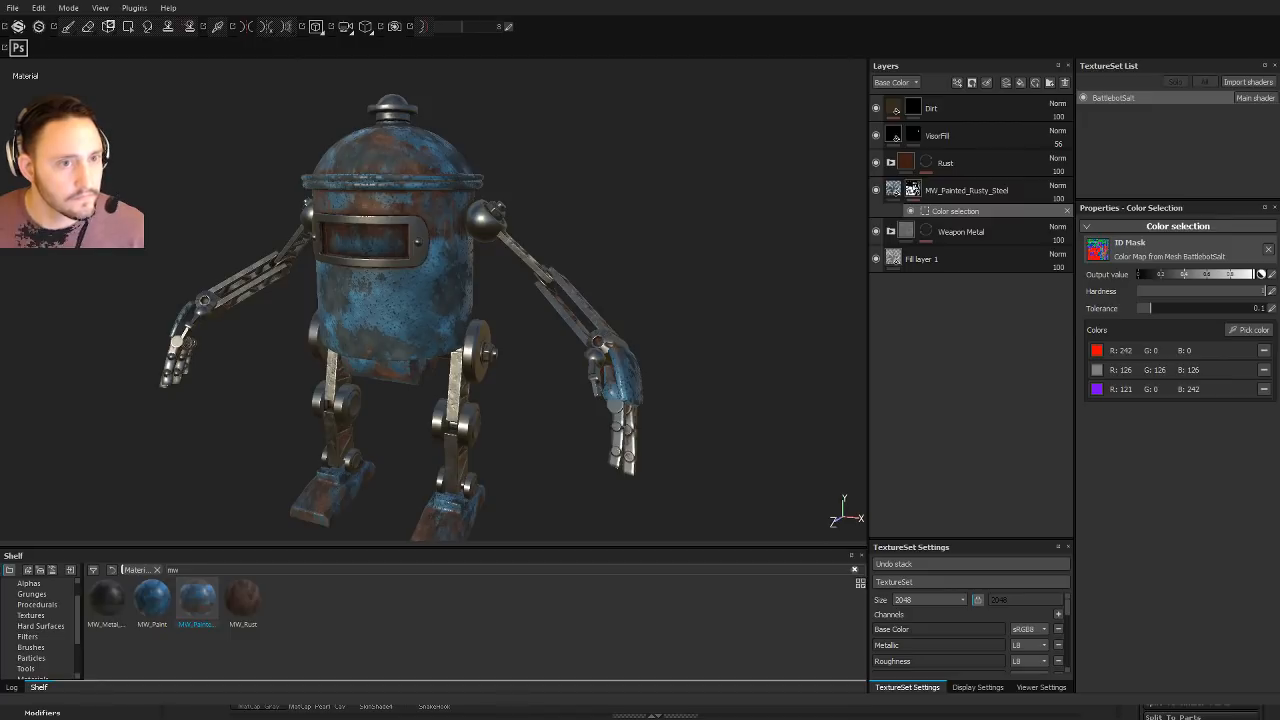
Step: Apply the Dirt Dry smart mask to the Dirt layer
{"action": "left_click", "coordinate": [917, 105]}
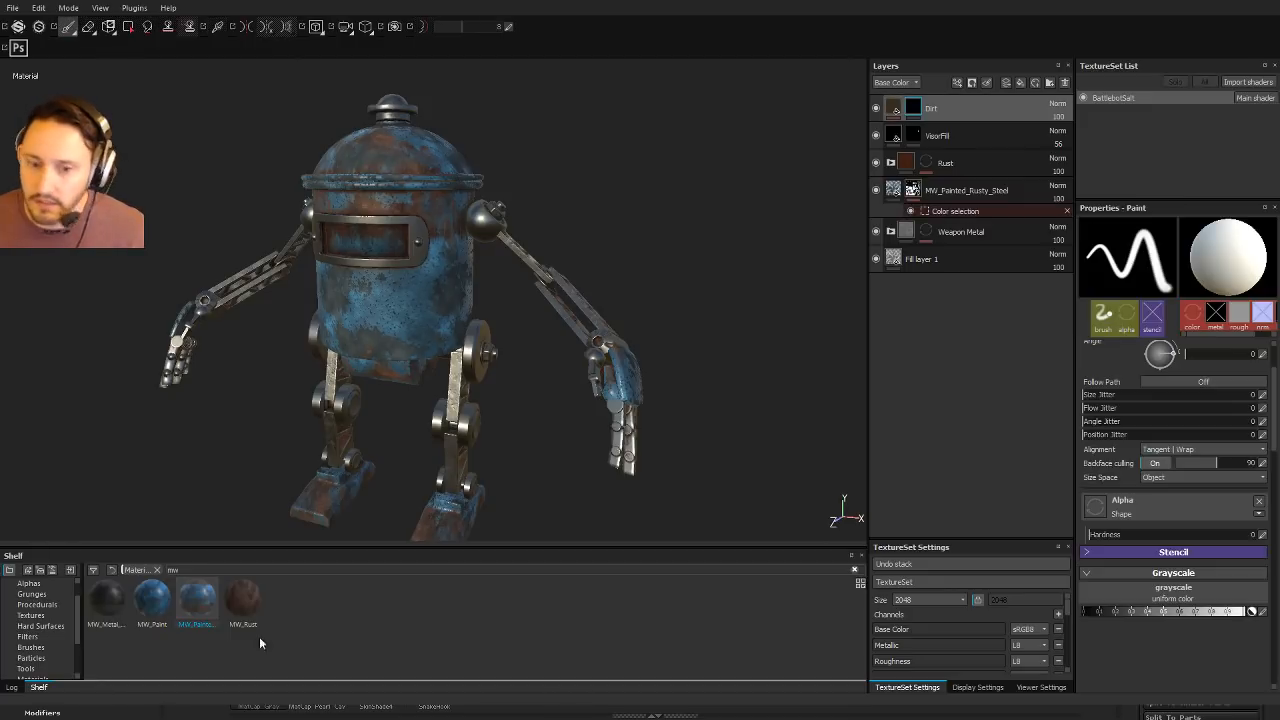
{"action": "left_click", "coordinate": [44, 605]}
{"action": "scroll", "coordinate": [45, 607], "scroll_direction": "down", "scroll_amount": 1}
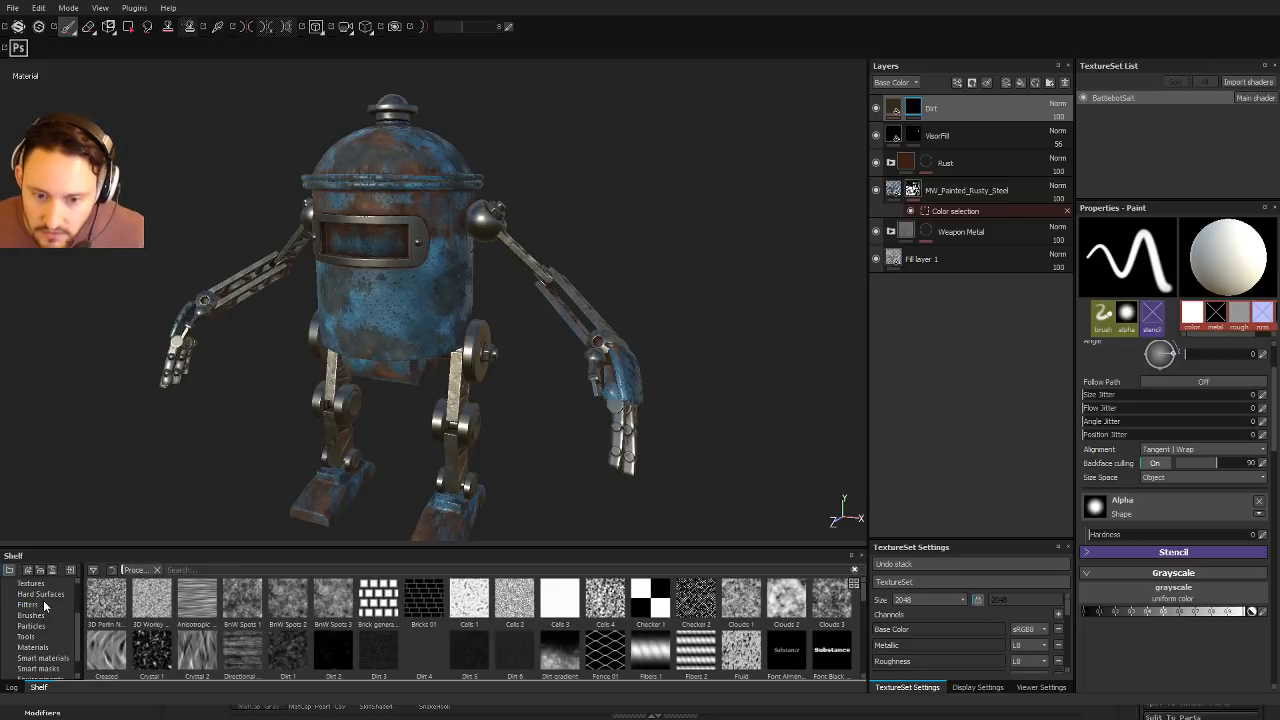
{"action": "left_click", "coordinate": [44, 660]}
{"action": "left_click", "coordinate": [42, 669]}
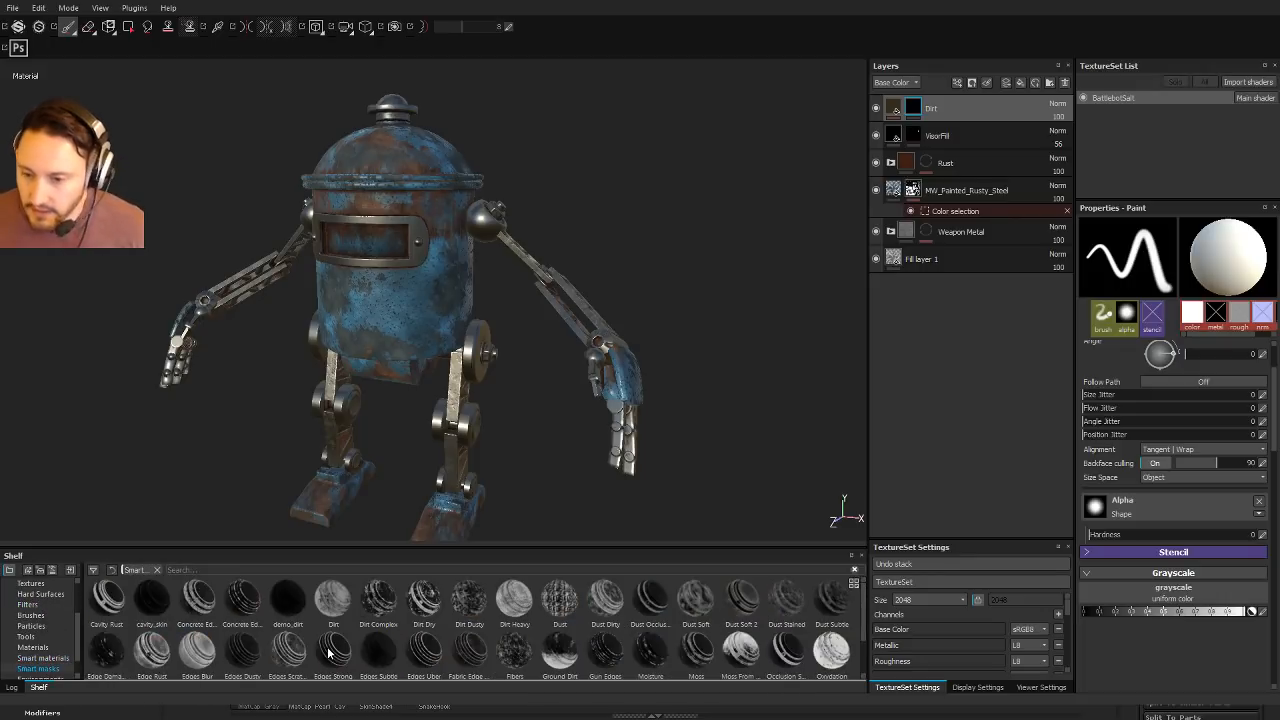
{"action": "left_click", "coordinate": [912, 107]}
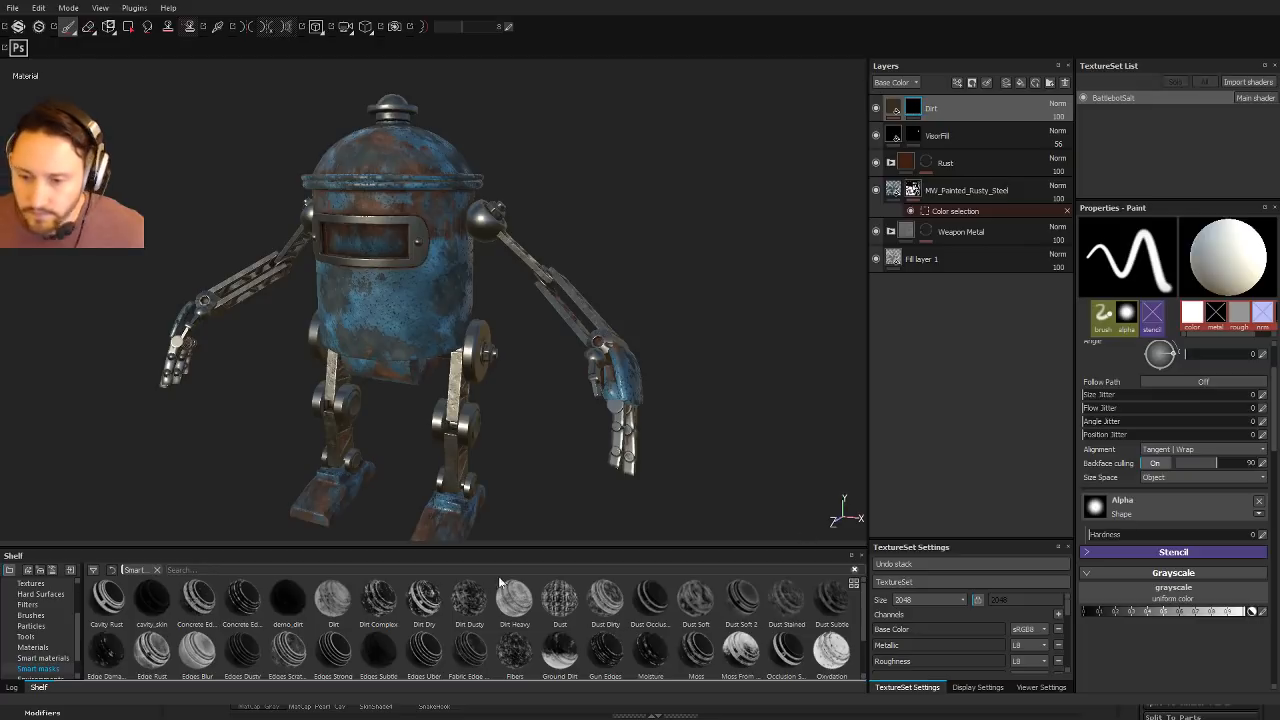
{"action": "left_click", "coordinate": [197, 598]}
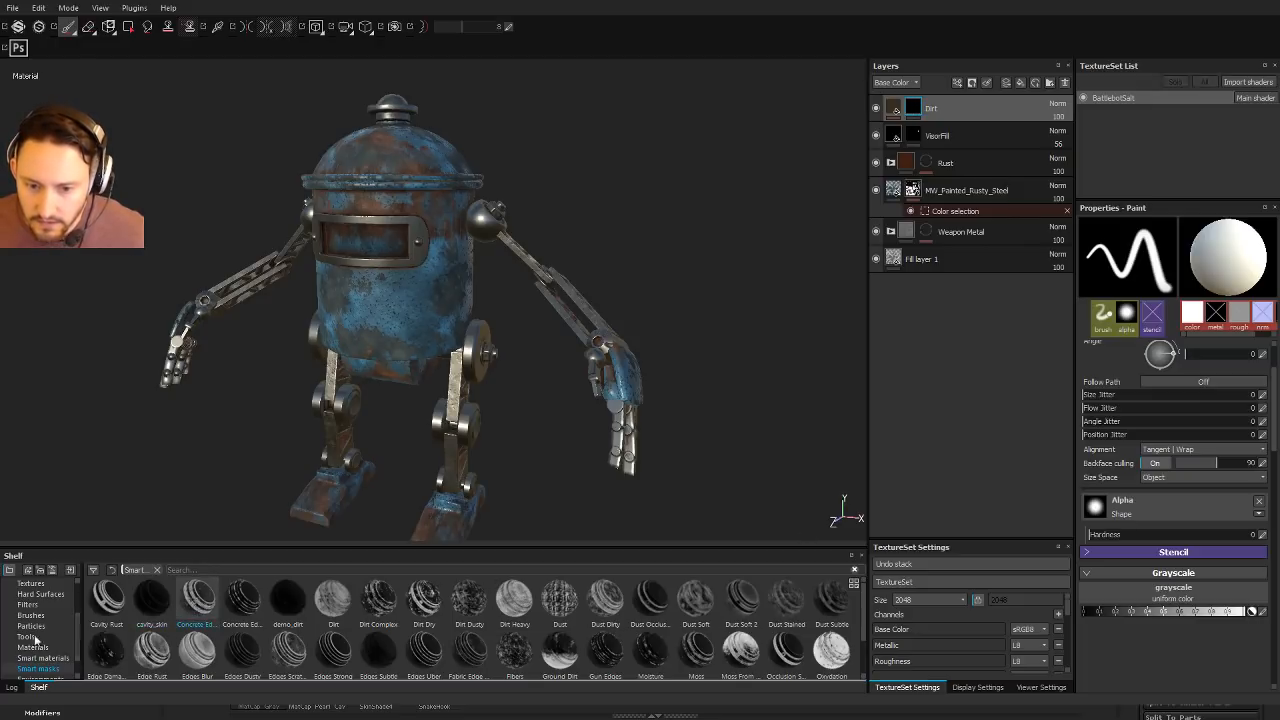
{"action": "scroll", "coordinate": [37, 669], "scroll_direction": "down", "scroll_amount": 1}
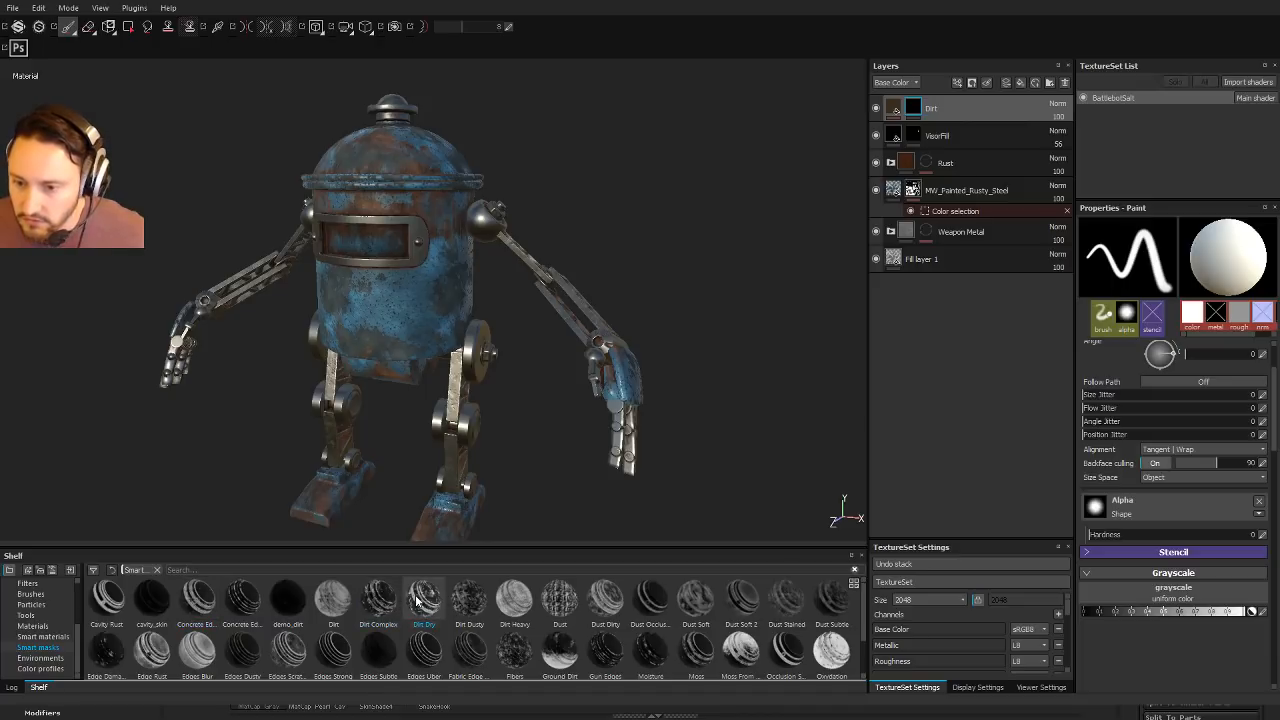
{"action": "left_click_drag", "start_coordinate": [418, 599], "coordinate": [975, 105]}
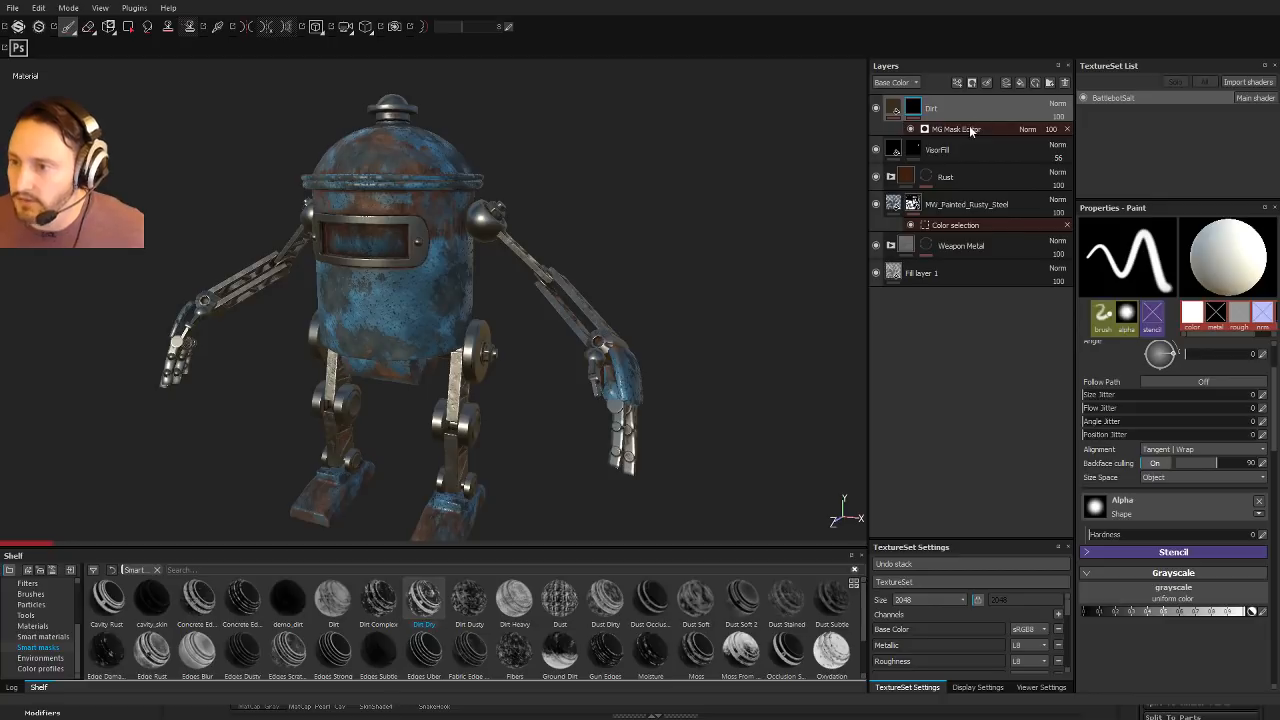
Step: Set the Global Balance of the Dirt mask's MG Mask Editor generator to 0.66
{"action": "left_click", "coordinate": [969, 129]}
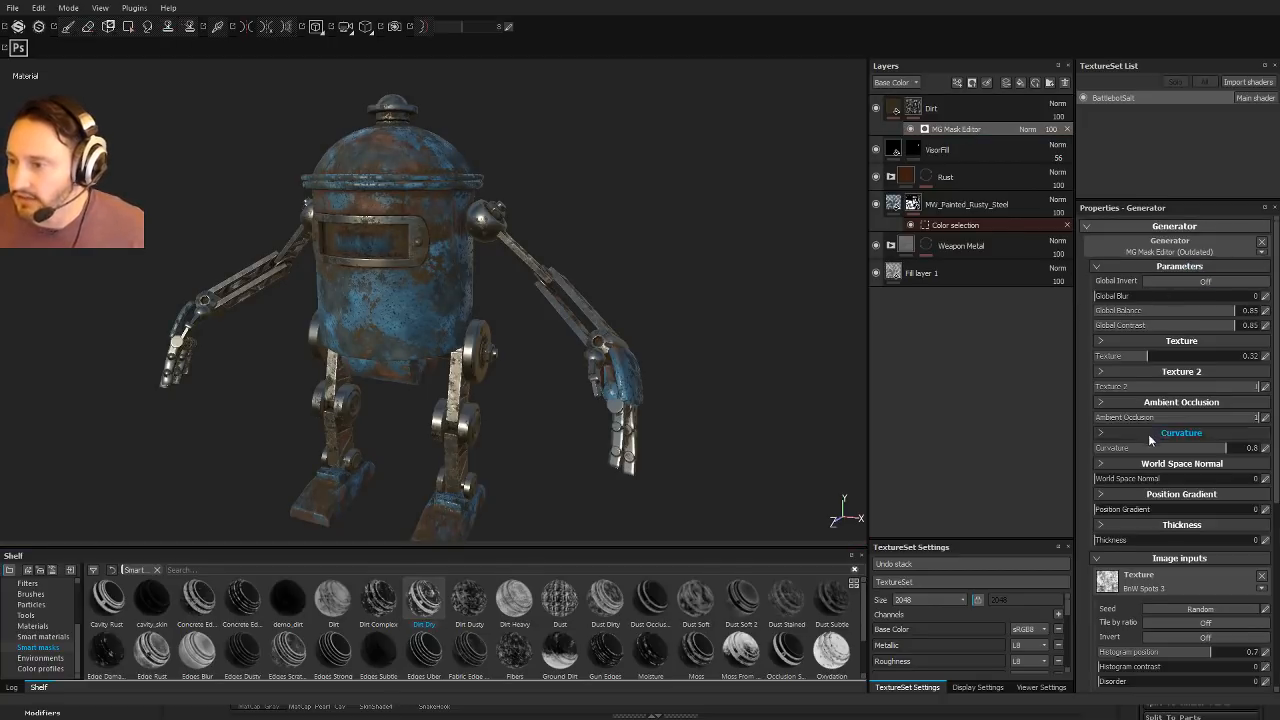
{"action": "scroll", "coordinate": [1150, 440], "scroll_direction": "down", "scroll_amount": 5}
{"action": "left_click_drag", "start_coordinate": [648, 246], "coordinate": [760, 200], "text": "alt"}
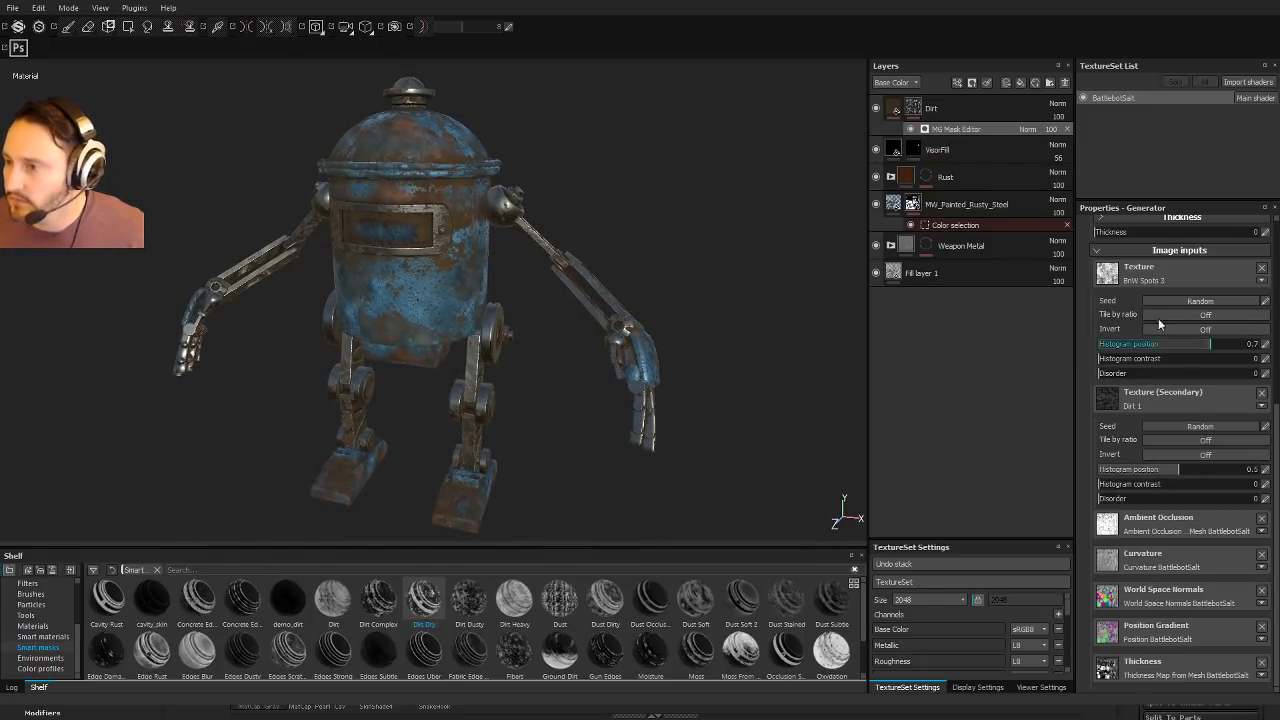
{"action": "scroll", "coordinate": [1160, 274], "scroll_direction": "up", "scroll_amount": 5}
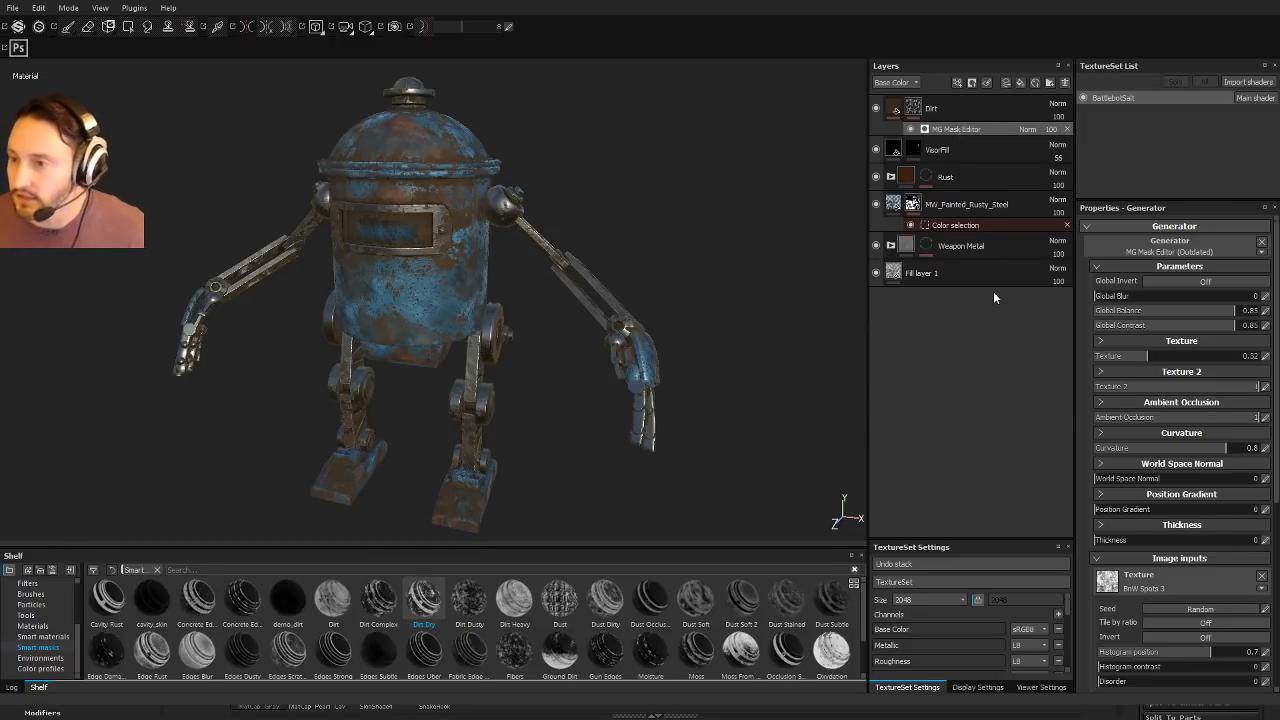
{"action": "left_click_drag", "start_coordinate": [607, 273], "coordinate": [545, 255], "text": "alt"}
{"action": "right_click_drag", "start_coordinate": [545, 255], "coordinate": [486, 262], "text": "shift"}
{"action": "left_click_drag", "start_coordinate": [486, 262], "coordinate": [507, 267], "text": "alt"}
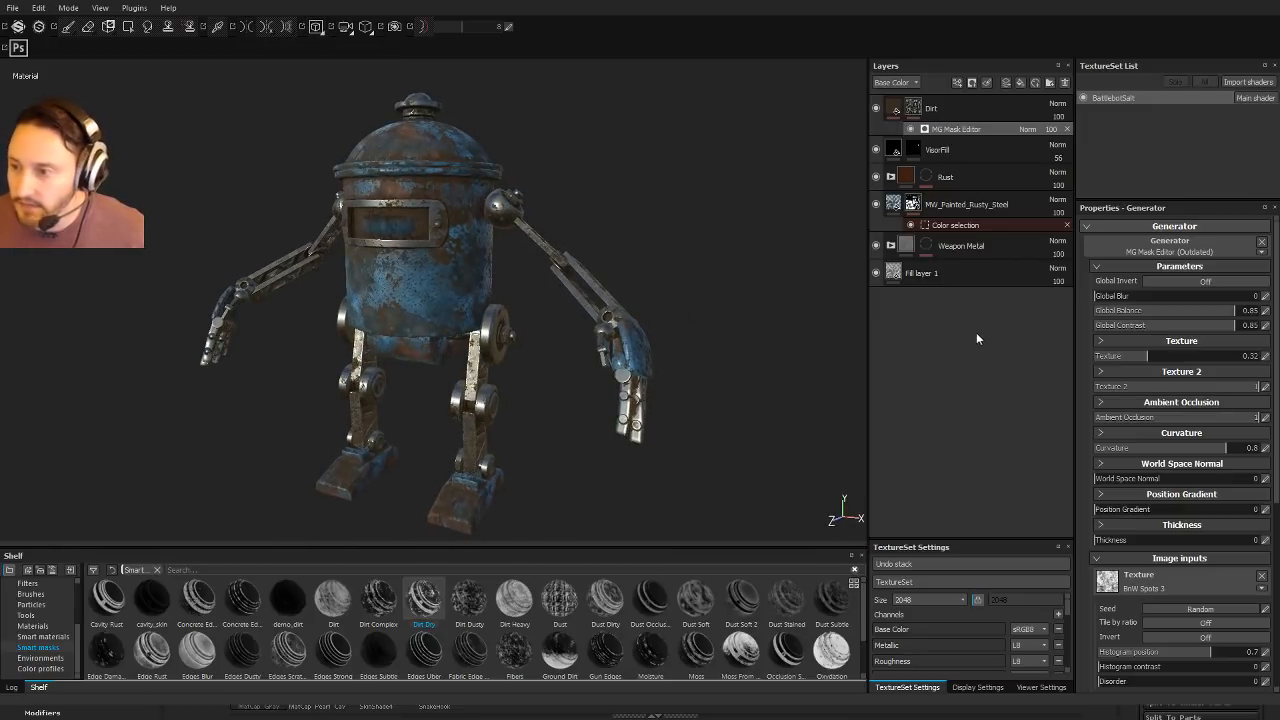
{"action": "left_click", "coordinate": [1129, 316]}
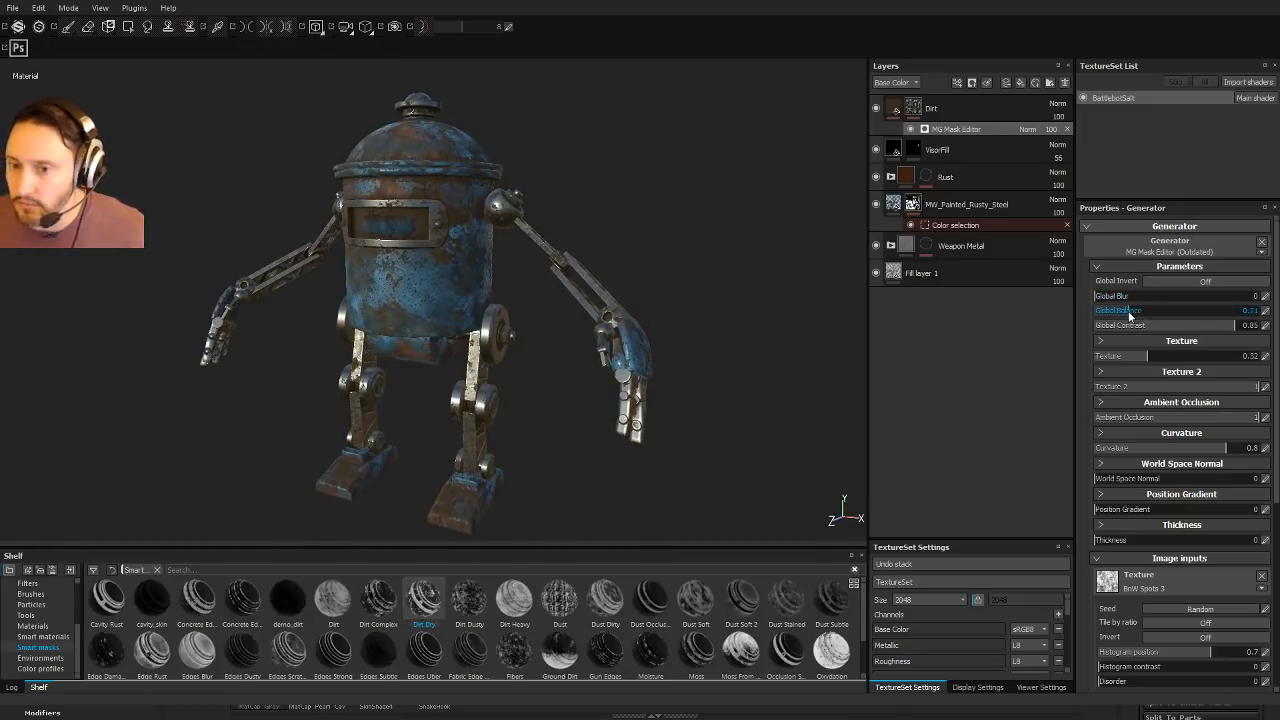
{"action": "left_click", "coordinate": [1148, 316]}
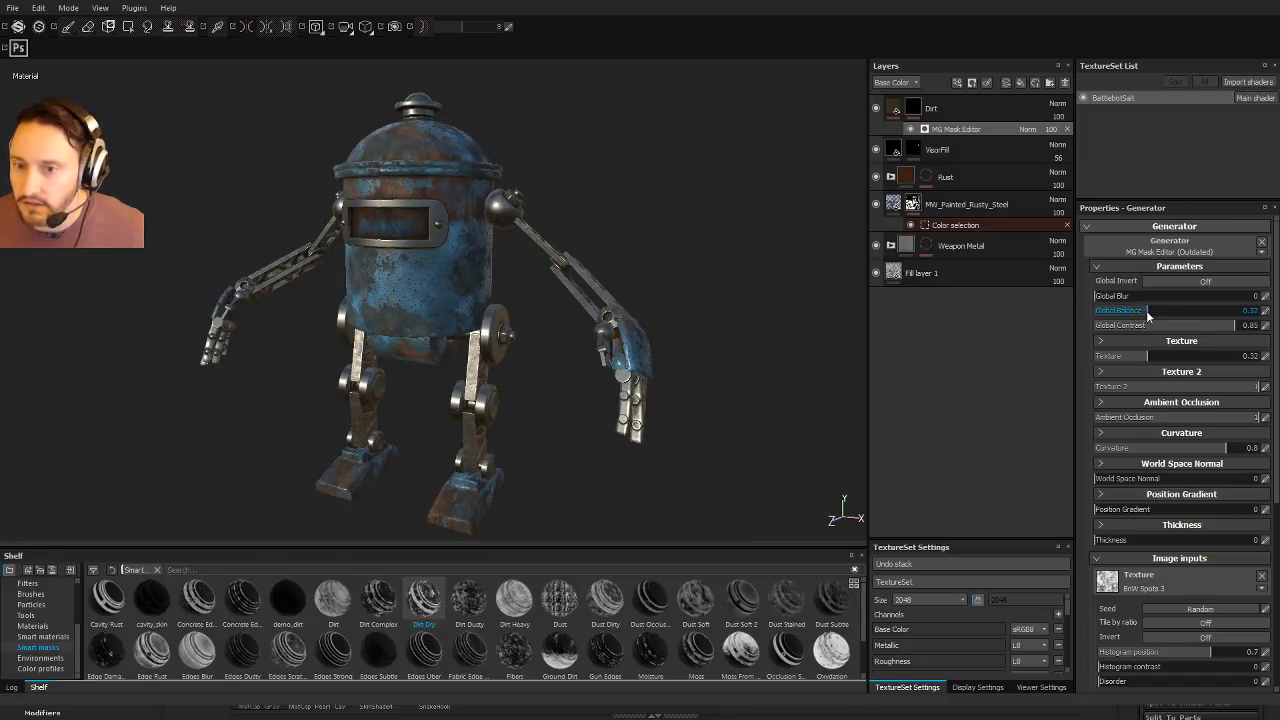
{"action": "left_click", "coordinate": [1174, 316]}
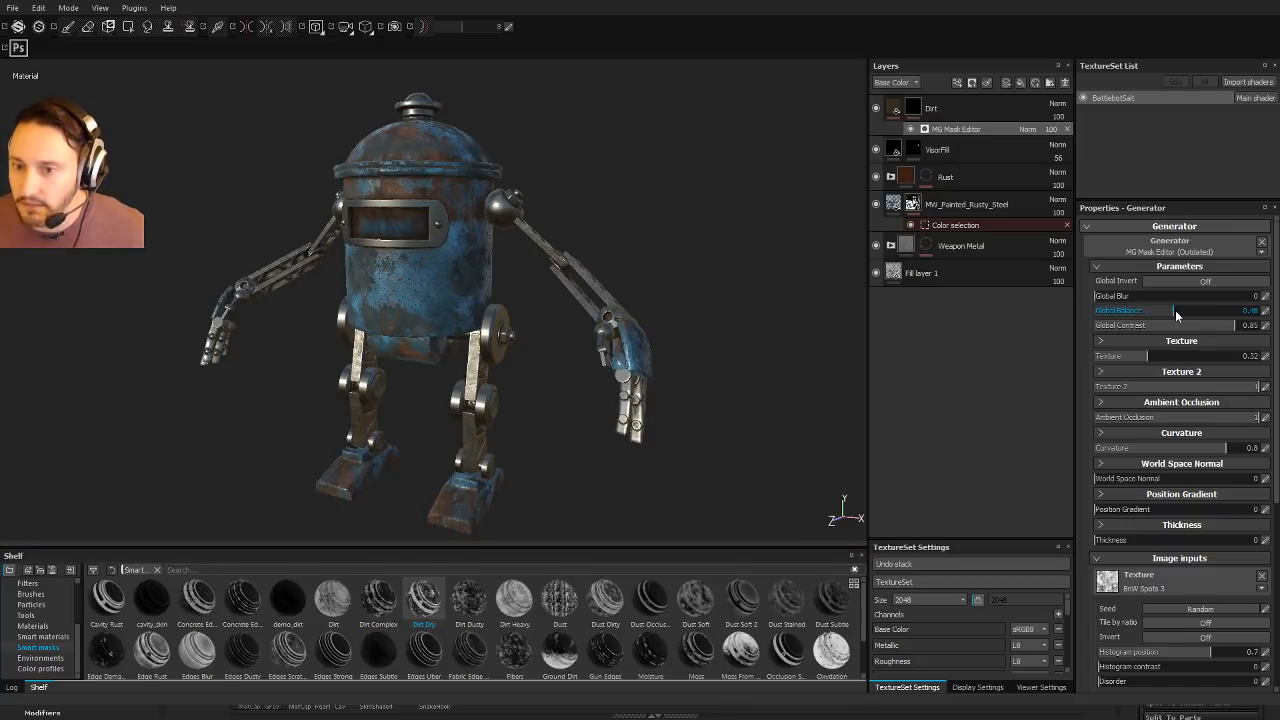
{"action": "left_click", "coordinate": [1191, 316]}
{"action": "left_click", "coordinate": [1209, 316]}
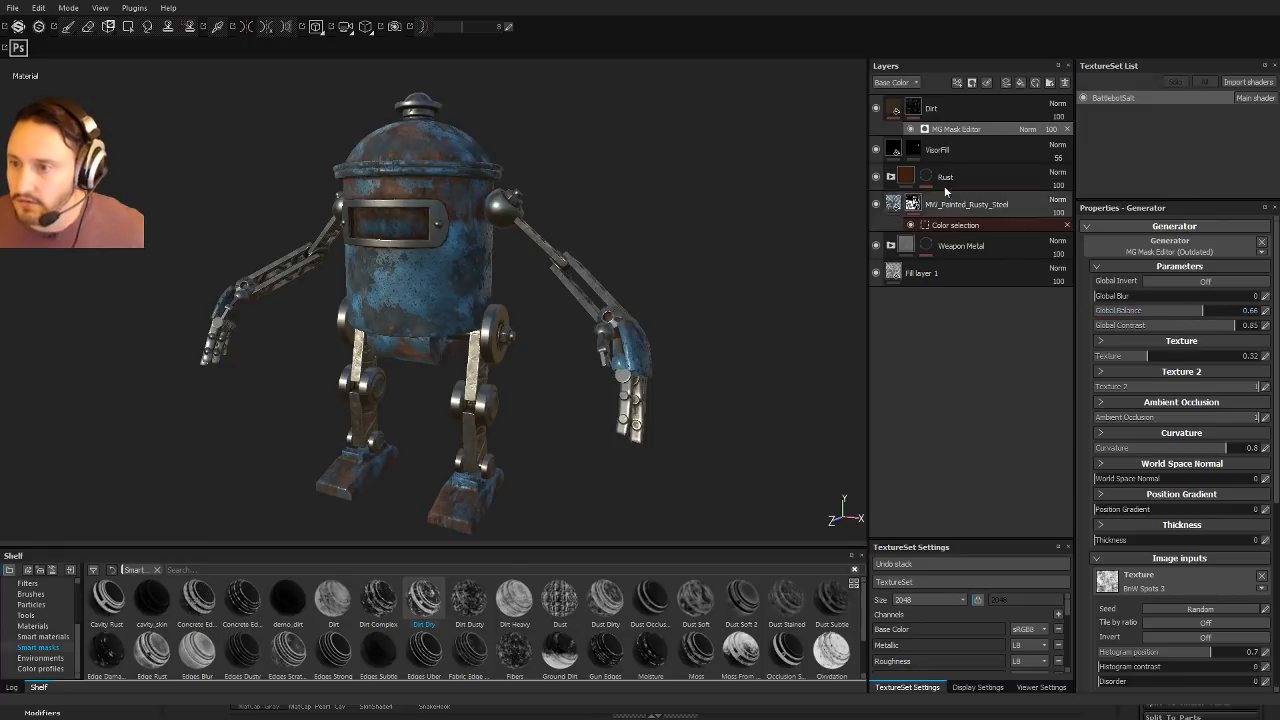
Step: Set the Dirt layer's HSL Perceptive filter to a saturation of 0.32 and a lightness of 0.51
{"action": "left_click", "coordinate": [894, 108]}
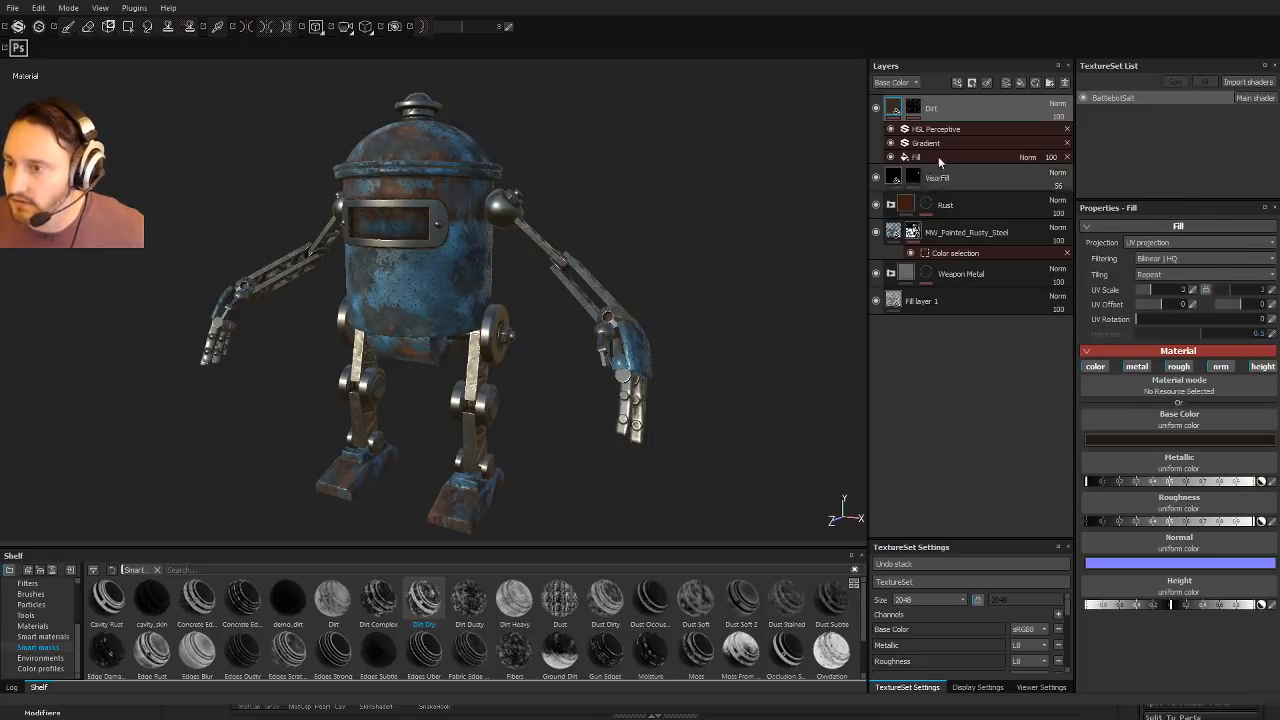
{"action": "left_click", "coordinate": [922, 131]}
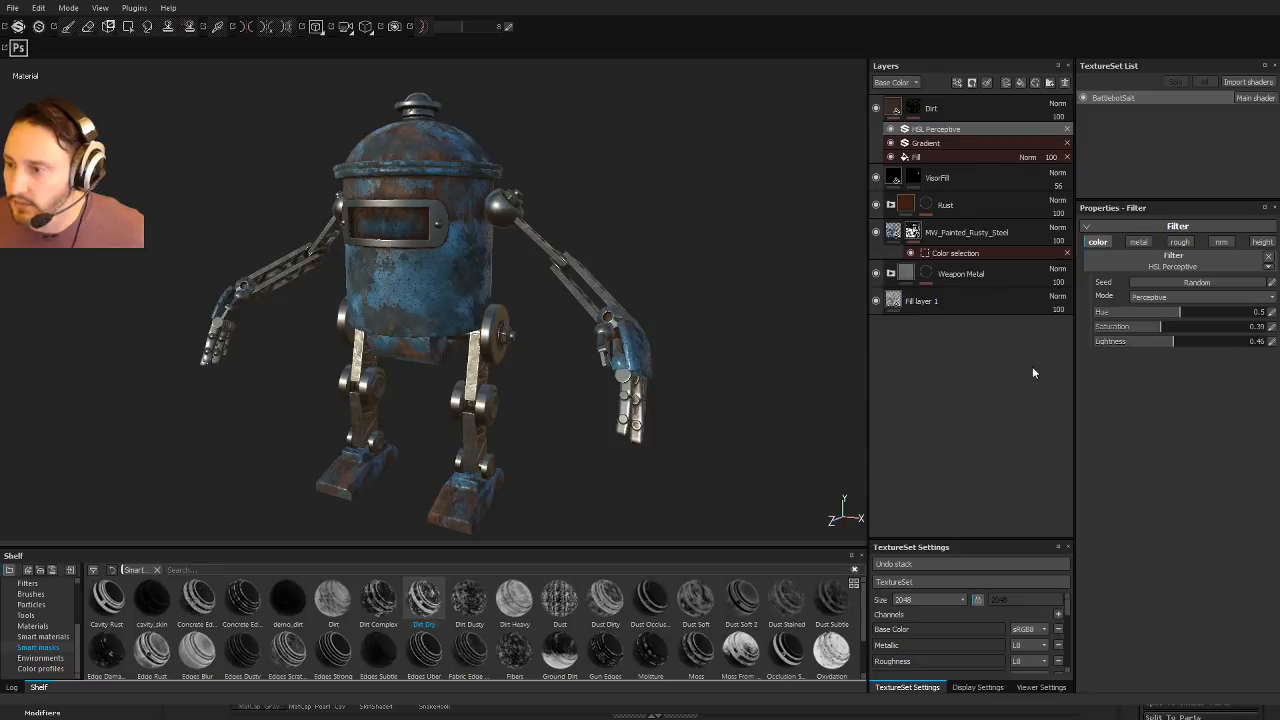
{"action": "left_click", "coordinate": [1186, 343]}
{"action": "left_click_drag", "start_coordinate": [681, 297], "coordinate": [654, 297], "text": "alt"}
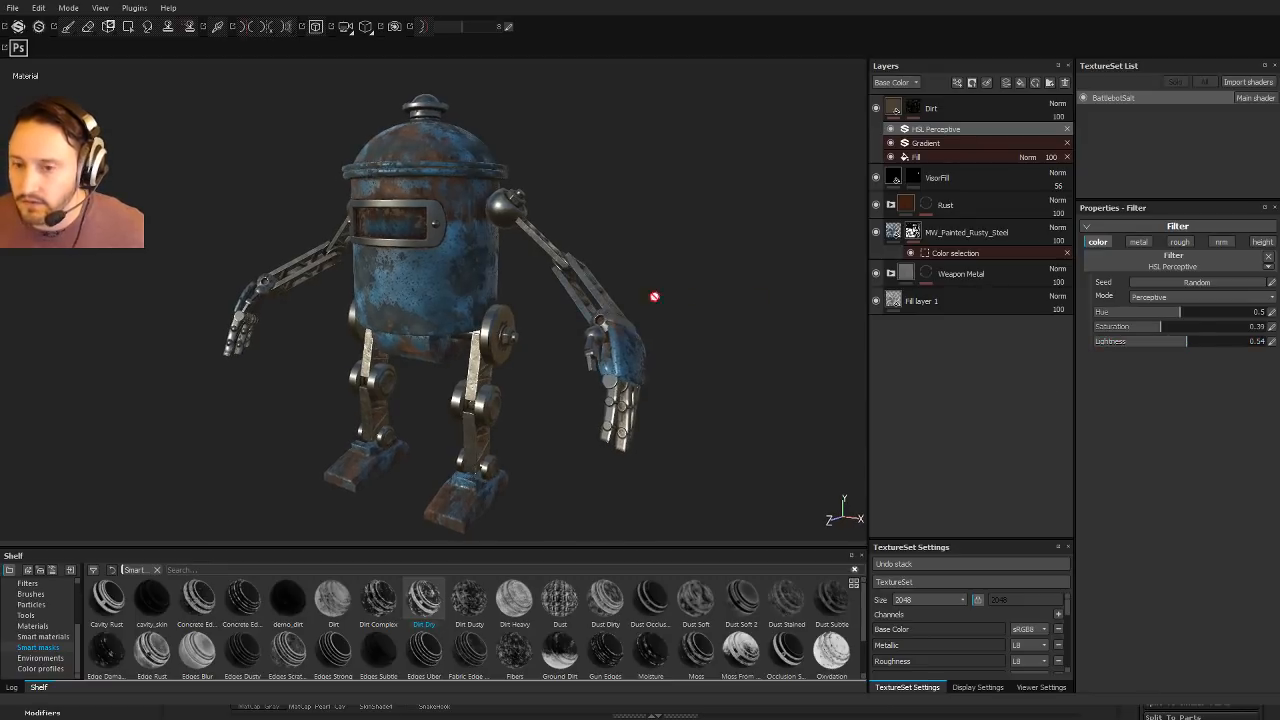
{"action": "left_click", "coordinate": [1150, 328]}
{"action": "left_click_drag", "start_coordinate": [850, 262], "coordinate": [660, 375], "text": "alt"}
{"action": "right_click_drag", "start_coordinate": [660, 375], "coordinate": [668, 377], "text": "shift"}
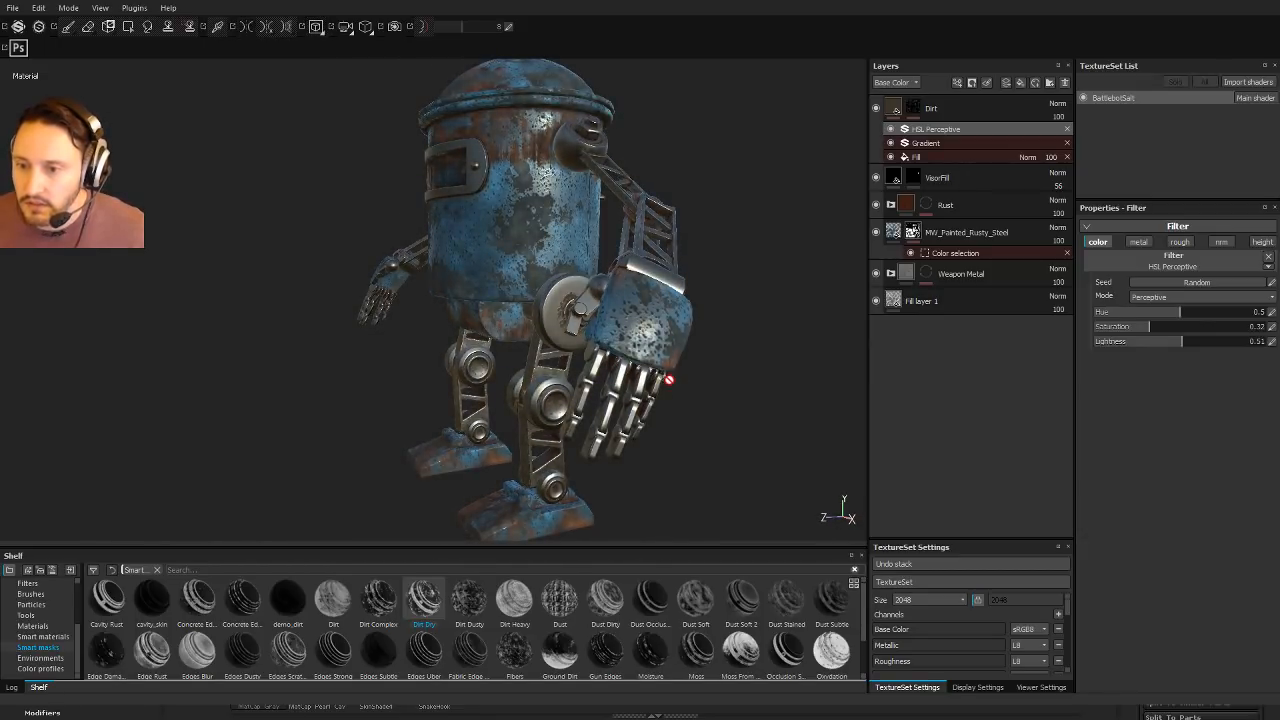
{"action": "left_click_drag", "start_coordinate": [668, 377], "coordinate": [754, 384], "text": "alt"}
Step: Open the Height value of the Dirt layer's fill for editing and inspect the surface around the hand
{"action": "left_click", "coordinate": [894, 108]}
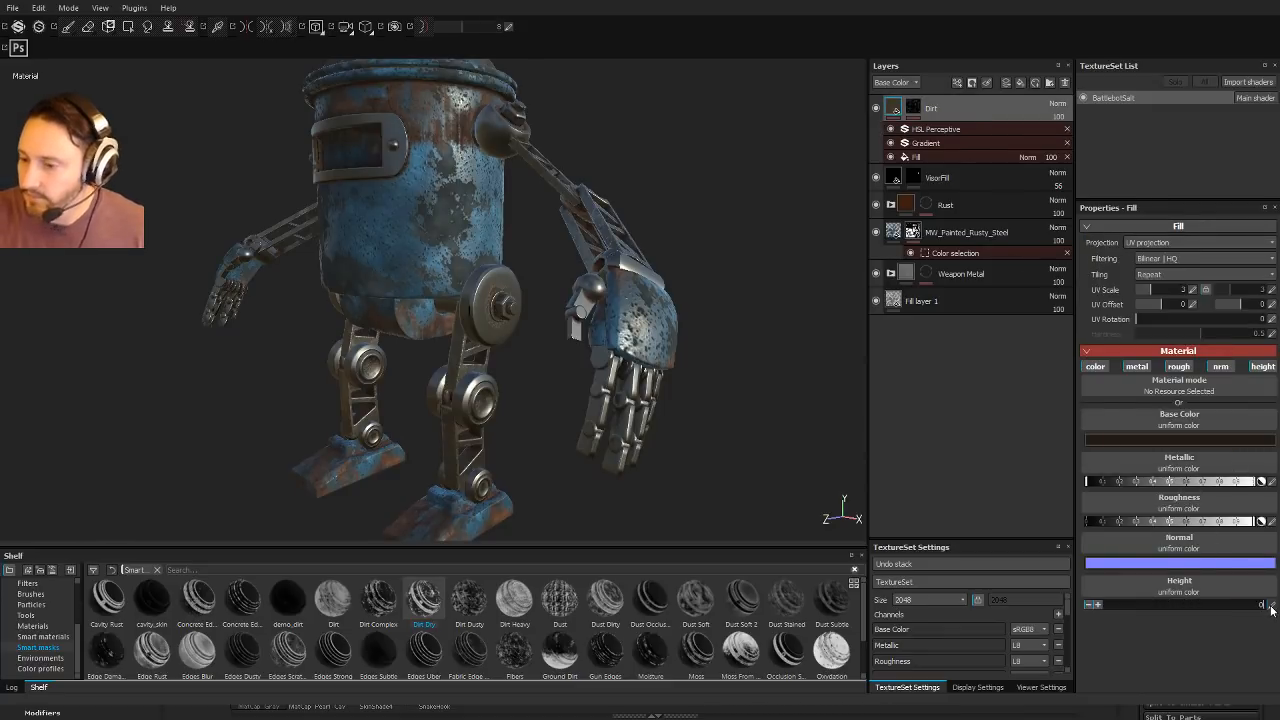
{"action": "left_click_drag", "start_coordinate": [523, 501], "coordinate": [714, 251], "text": "alt"}
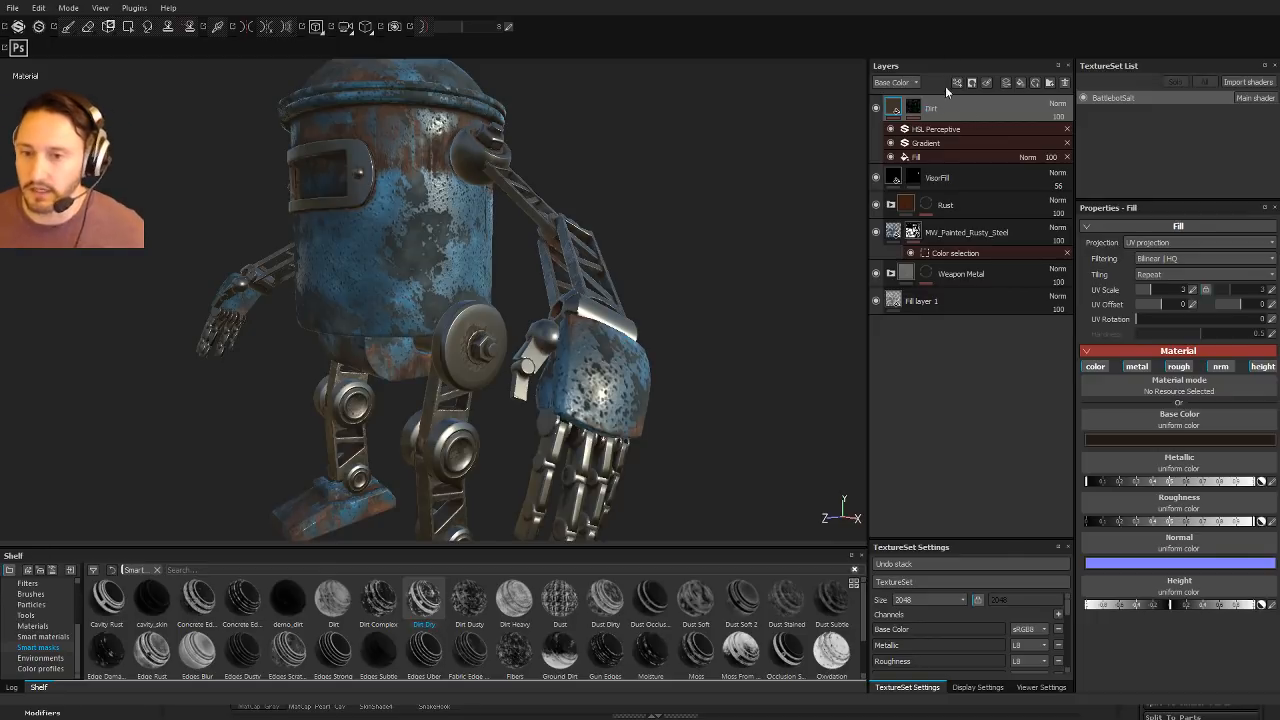
Step: Add a fill layer above the Dirt layer and rename it Oil
{"action": "left_click_drag", "start_coordinate": [817, 103], "coordinate": [794, 160], "text": "alt"}
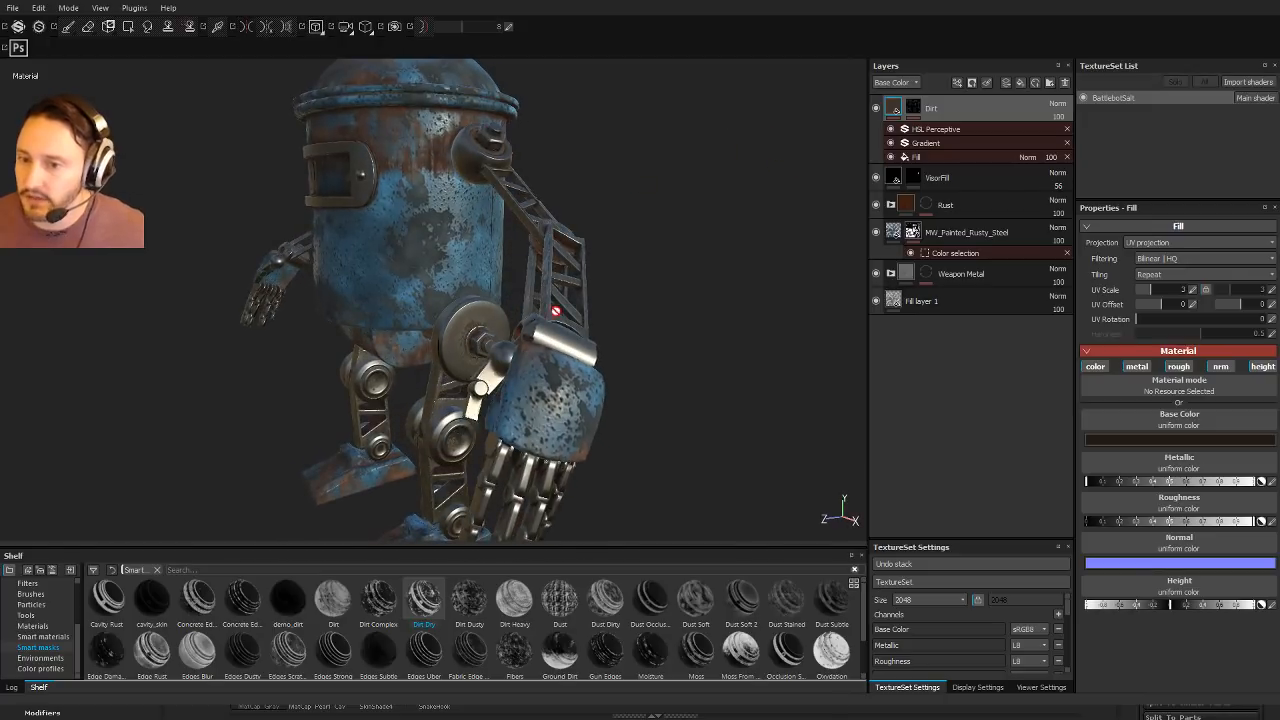
{"action": "left_click", "coordinate": [1020, 83]}
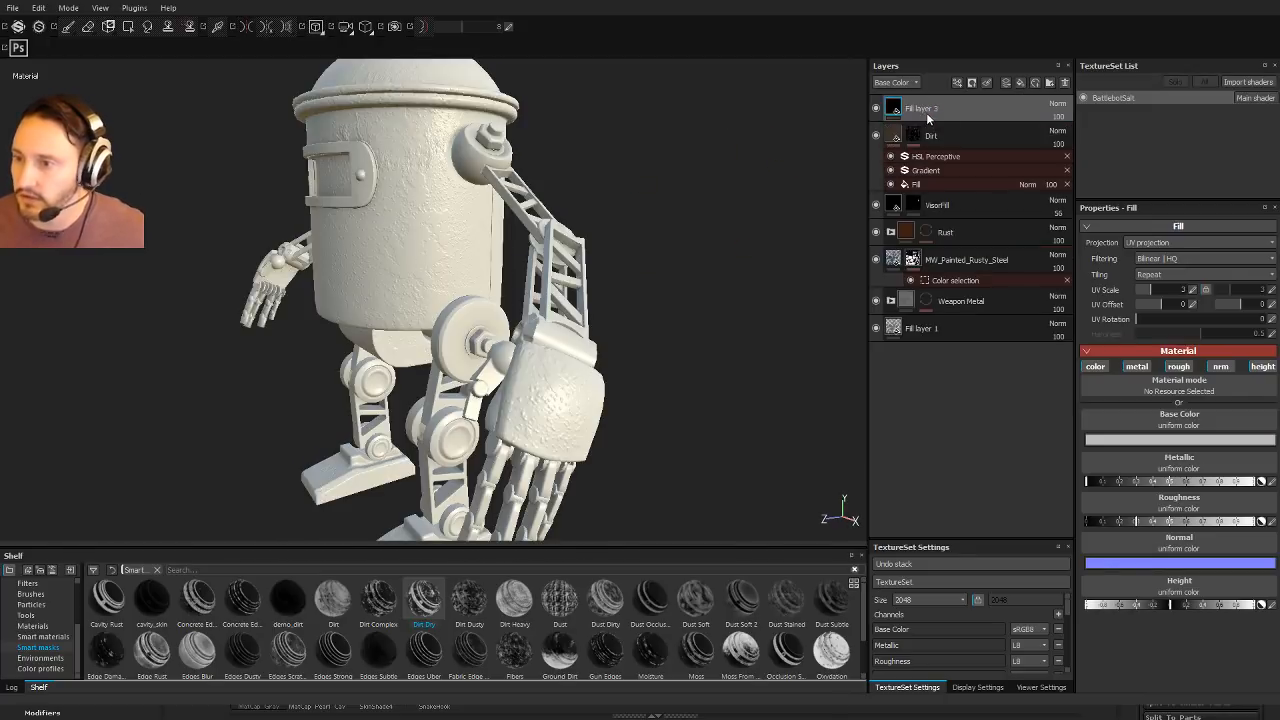
{"action": "type", "text": "Cl"}
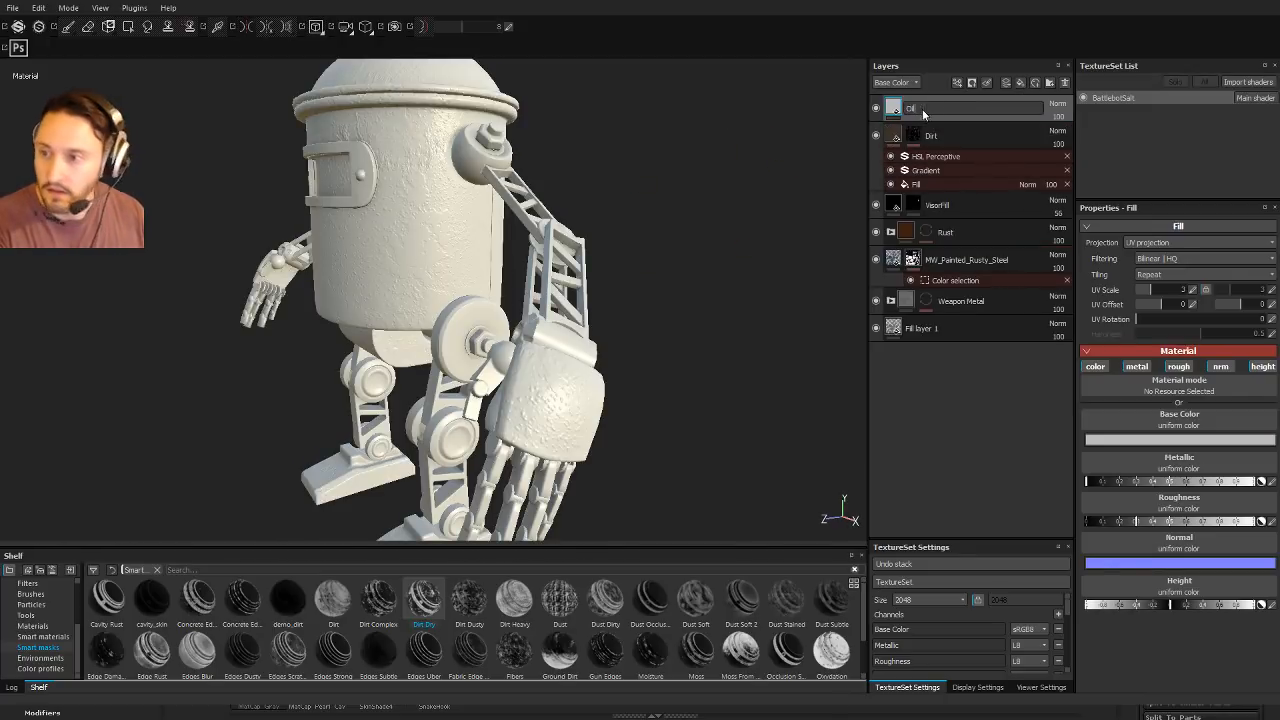
{"action": "key", "text": "Return"}
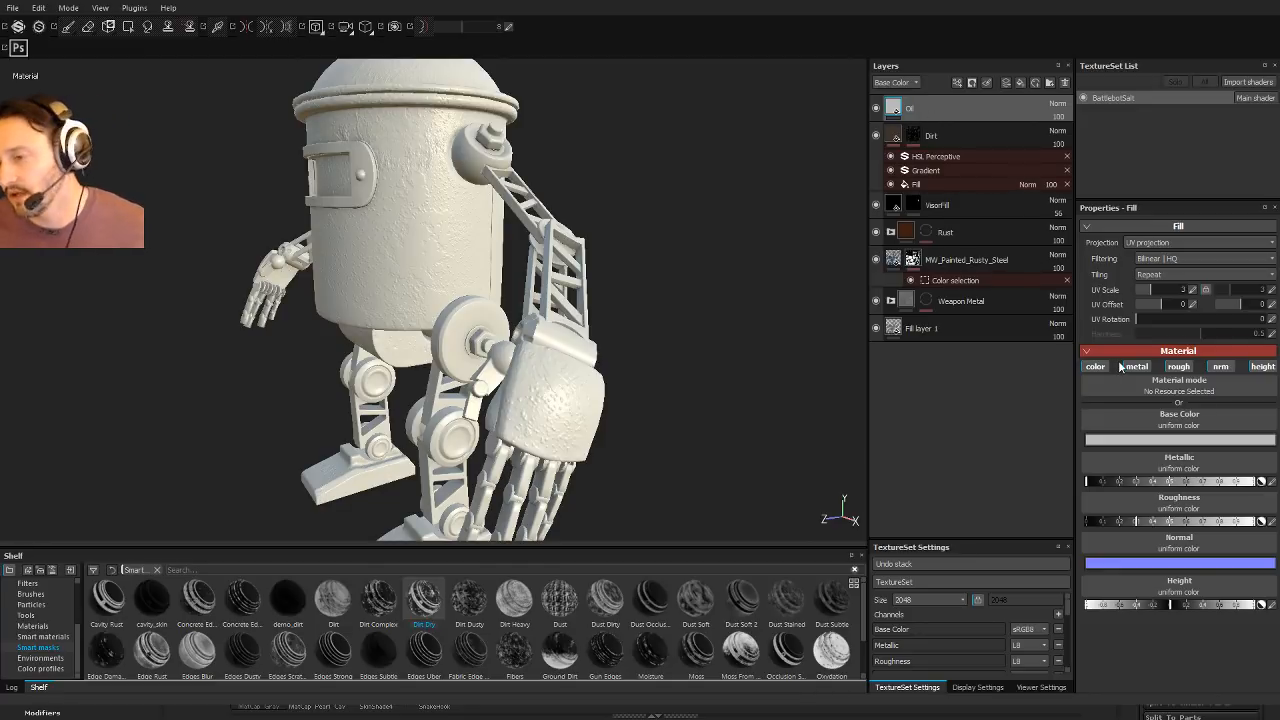
Step: Limit the Oil layer to the color and roughness channels and lower its roughness to the minimum
{"action": "left_click", "coordinate": [1096, 367]}
{"action": "left_click", "coordinate": [1096, 367]}
{"action": "left_click", "coordinate": [1137, 366]}
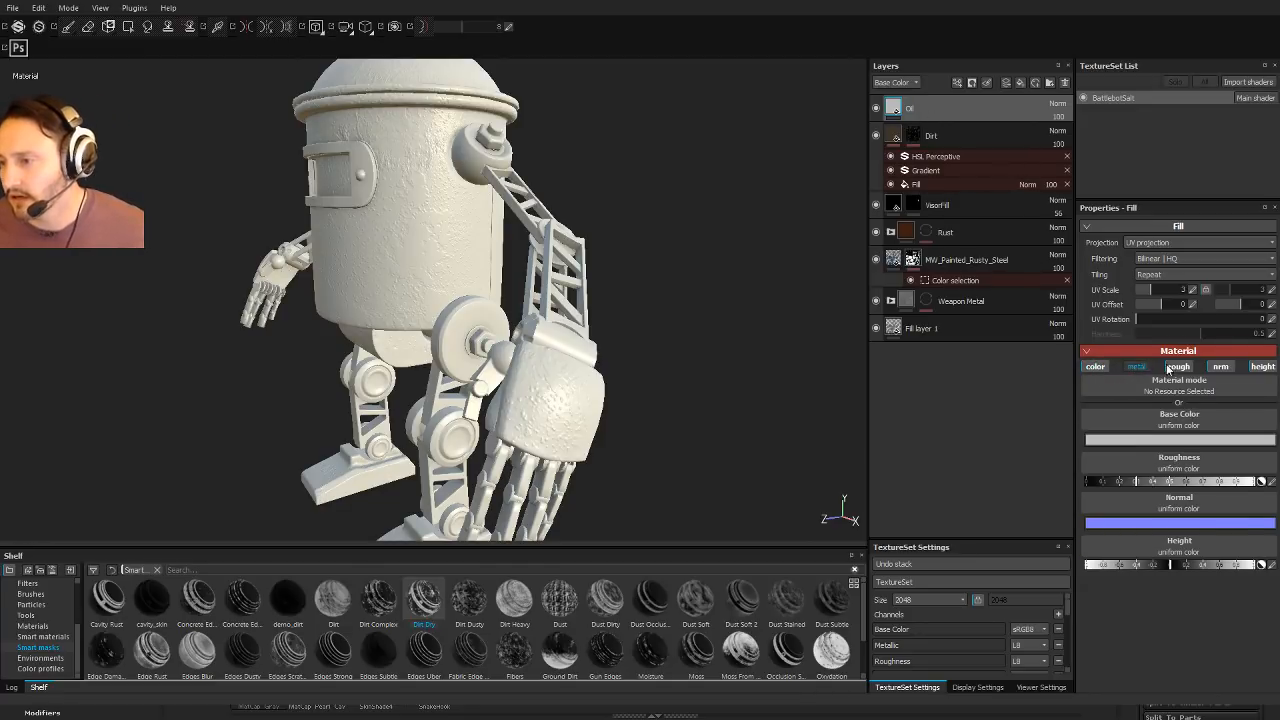
{"action": "left_click", "coordinate": [1220, 366]}
{"action": "left_click", "coordinate": [1262, 366]}
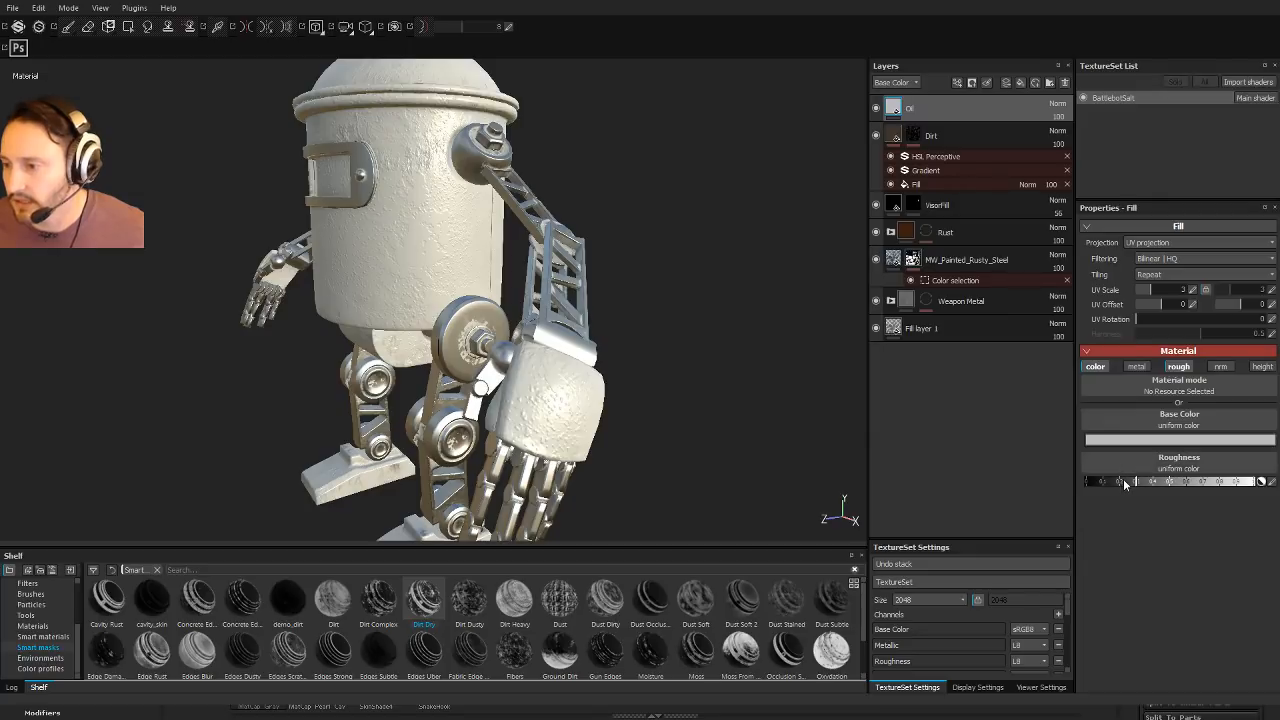
{"action": "left_click_drag", "start_coordinate": [1096, 485], "coordinate": [1084, 484]}
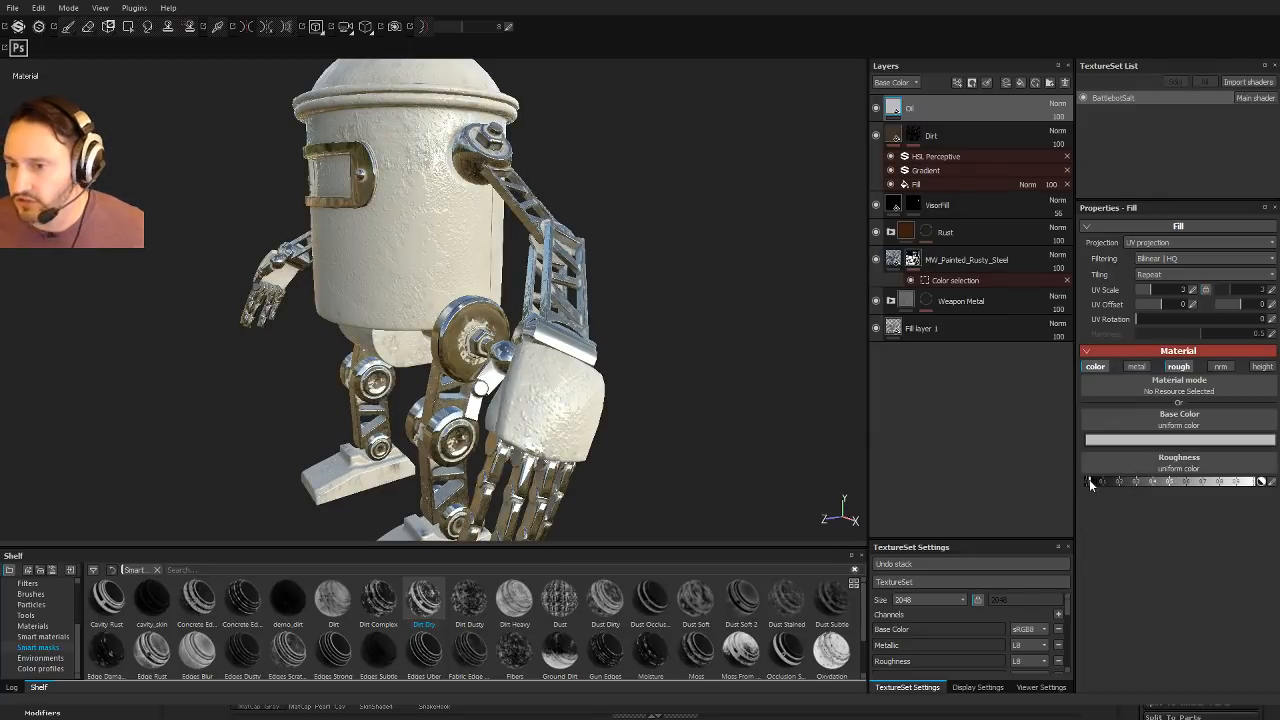
Step: Compare the robot with and without the Oil layer, then set its base color to near-black and its opacity to 30
{"action": "left_click", "coordinate": [876, 108]}
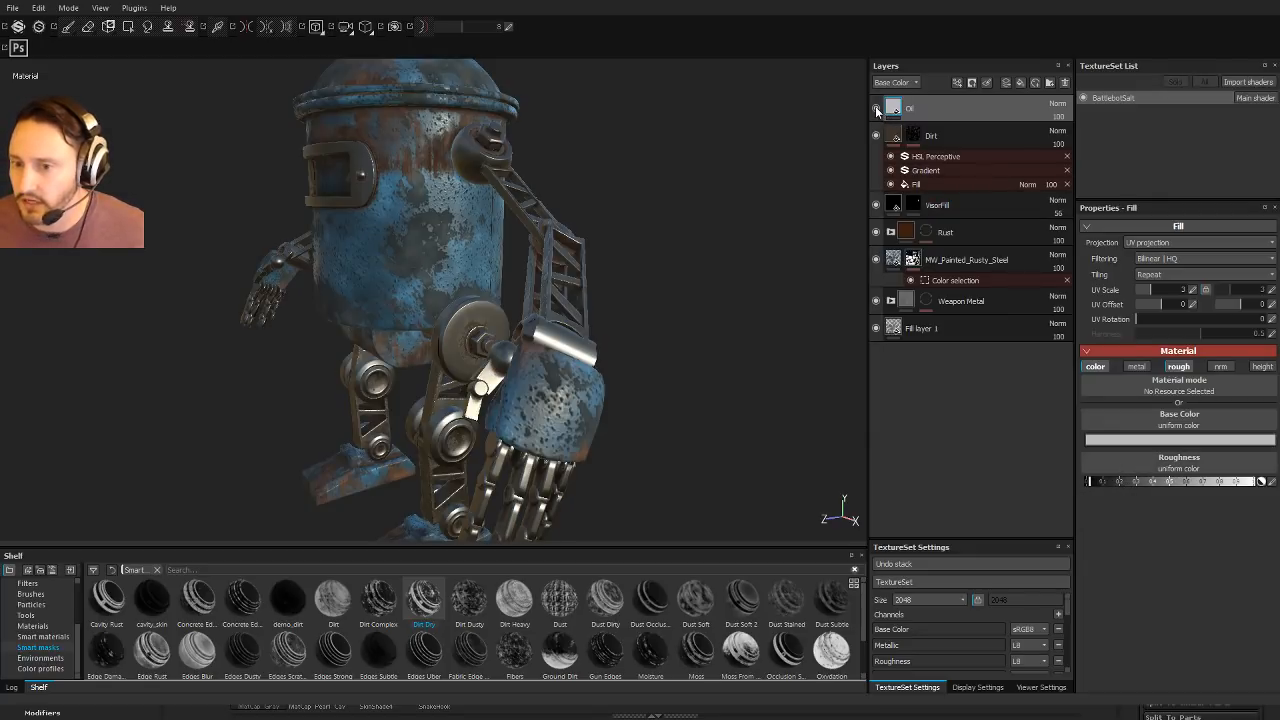
{"action": "left_click", "coordinate": [876, 108]}
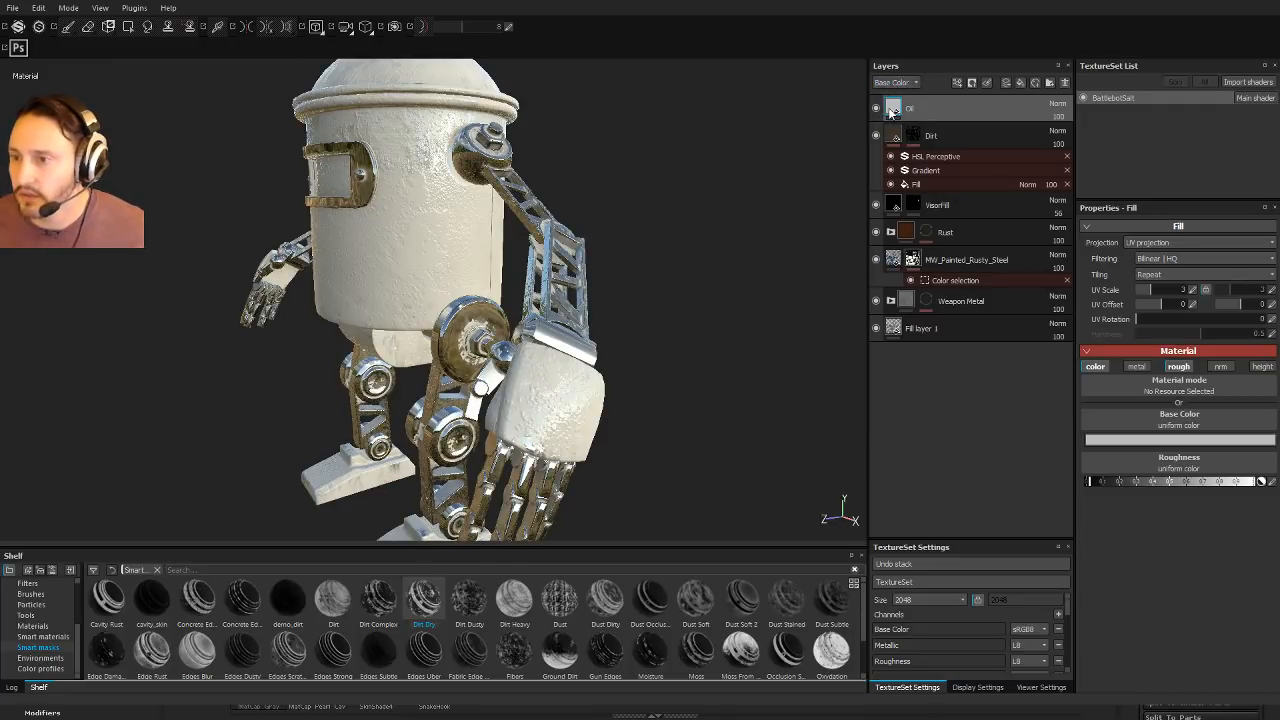
{"action": "left_click", "coordinate": [1028, 501]}
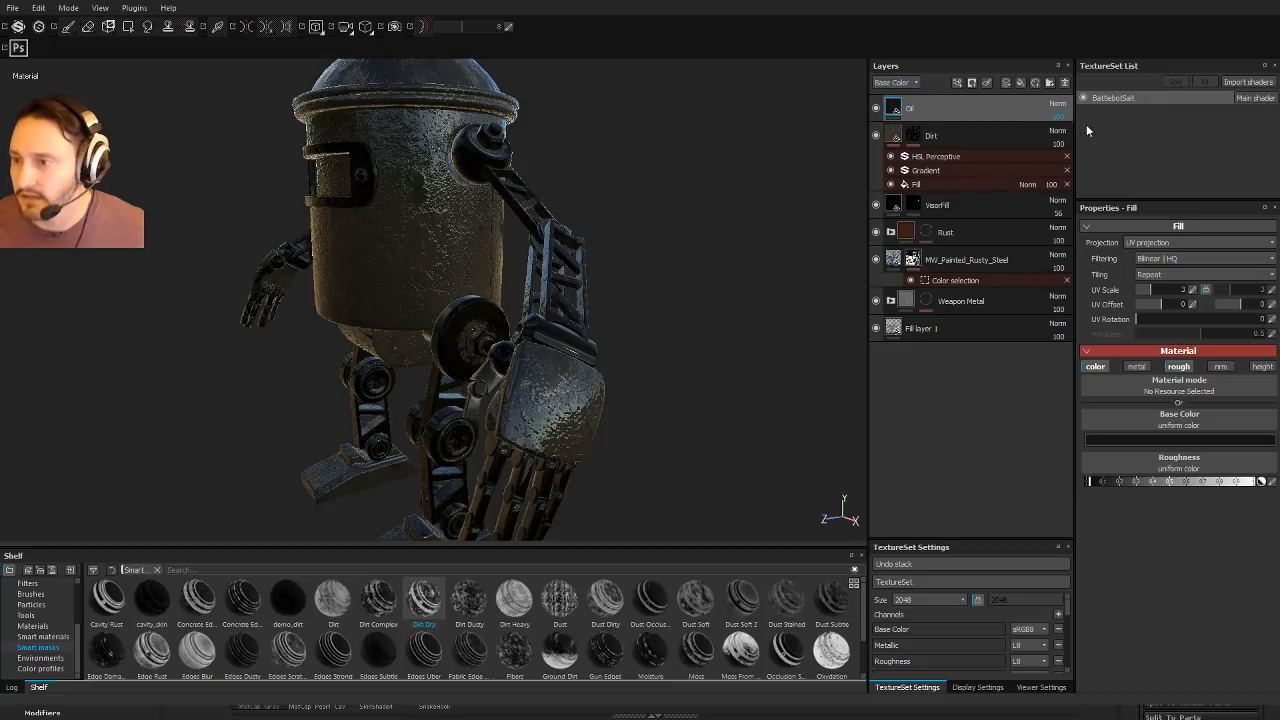
{"action": "mouse_move", "coordinate": [1086, 124]}
{"action": "left_mouse_down"}
{"action": "mouse_move", "coordinate": [1040, 127]}
{"action": "mouse_move", "coordinate": [1058, 134]}
{"action": "left_mouse_up"}
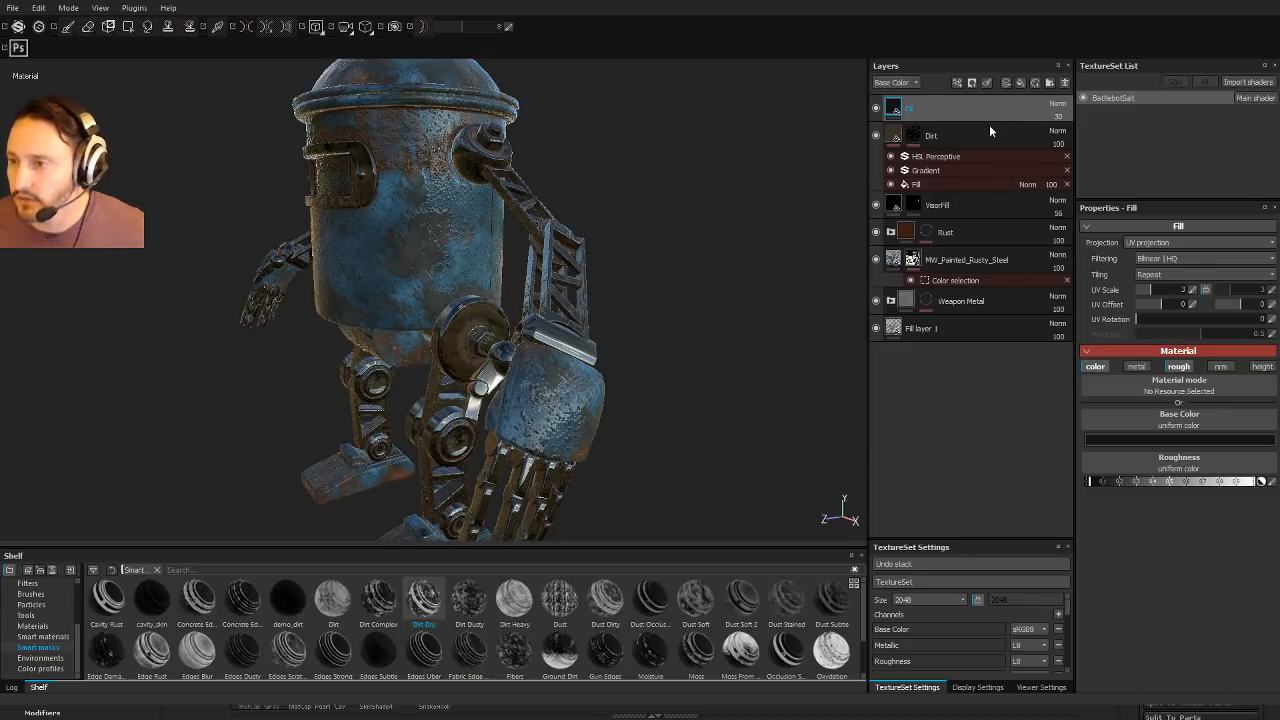
Step: Add a black mask to the Oil layer and choose the Dirt 2 brush for painting it
{"action": "left_click", "coordinate": [989, 125]}
{"action": "middle_click_drag", "start_coordinate": [674, 209], "coordinate": [690, 170], "text": "alt"}
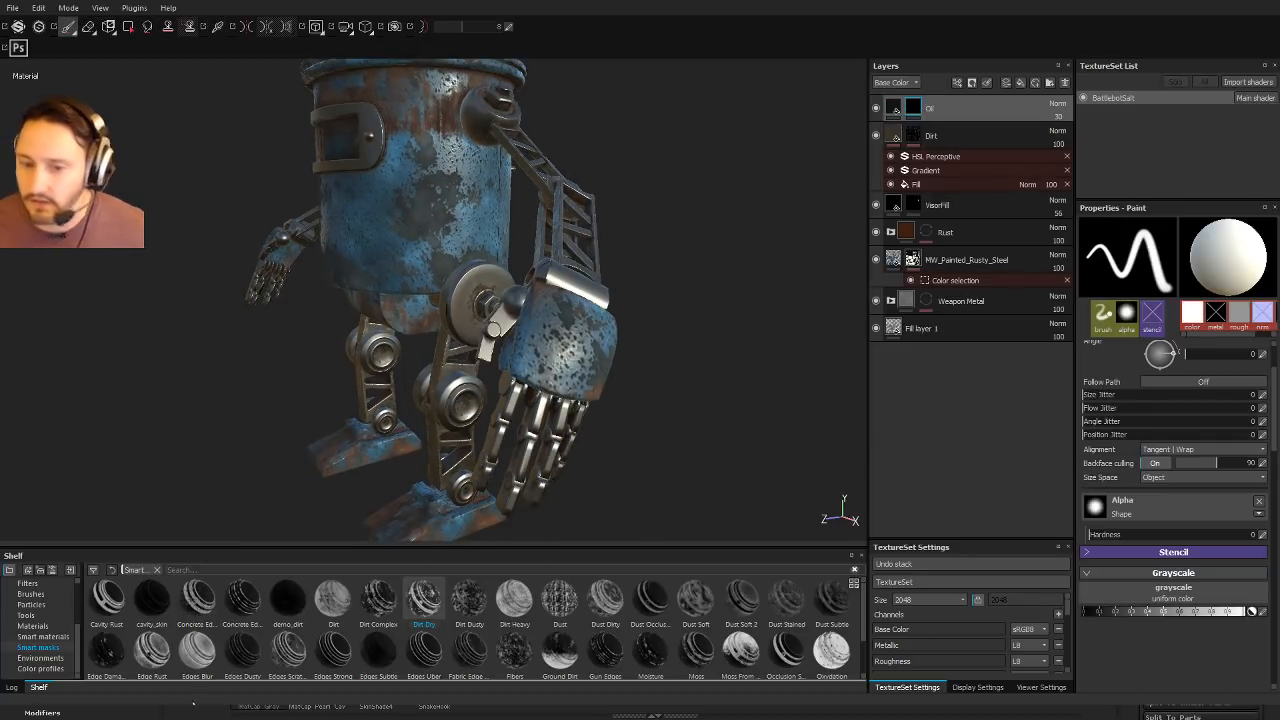
{"action": "left_click", "coordinate": [36, 595]}
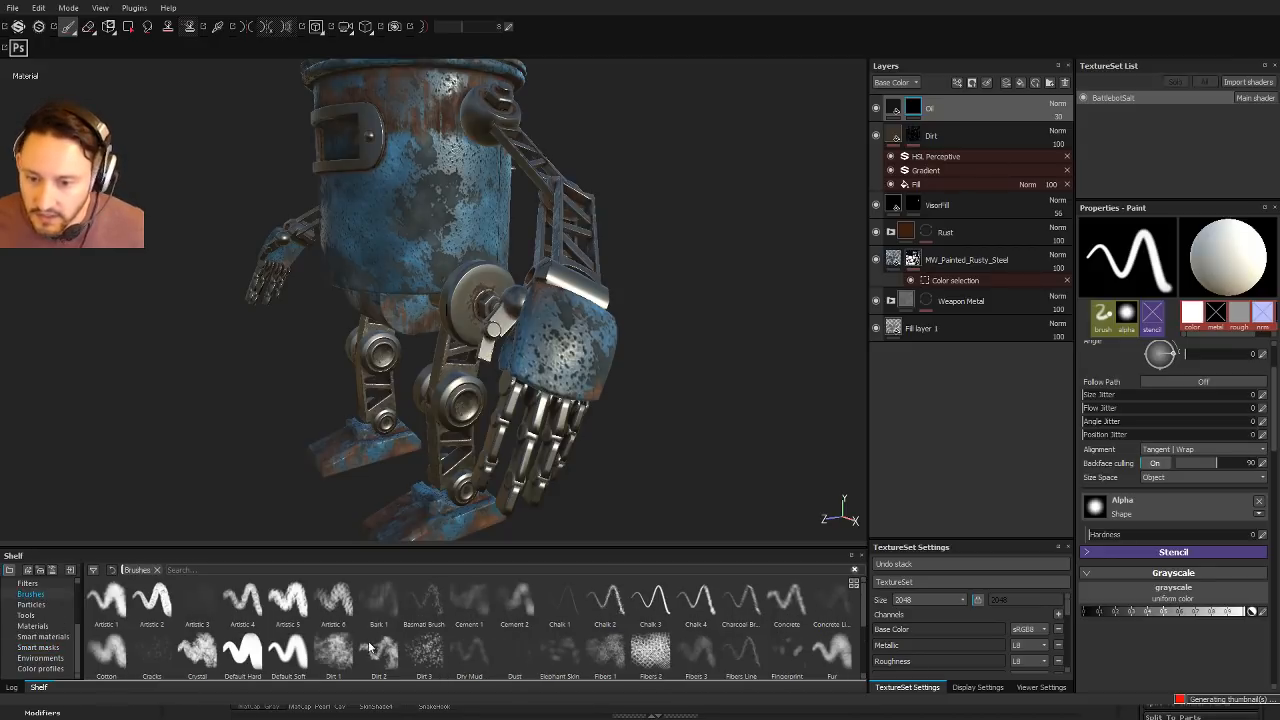
{"action": "left_click", "coordinate": [381, 655]}
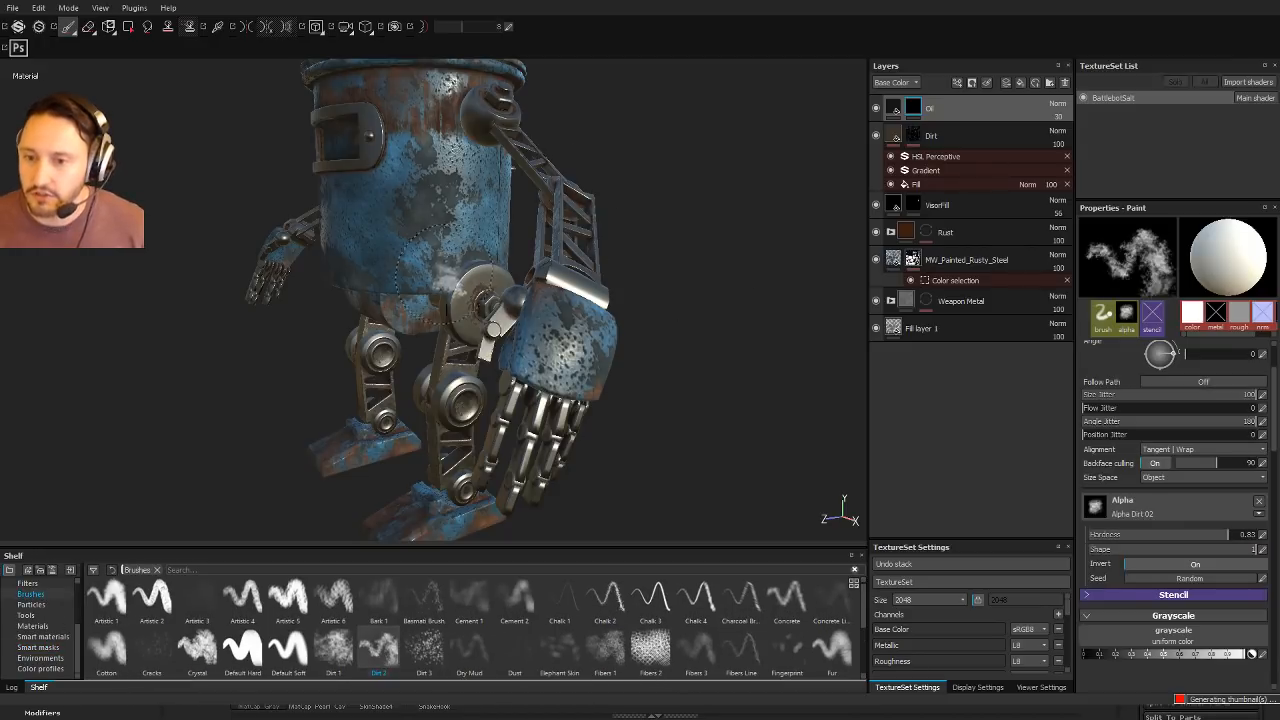
Step: Turn on mirror symmetry for painting across the robot's two halves
{"action": "scroll", "coordinate": [450, 300], "scroll_direction": "up", "scroll_amount": 5}
{"action": "scroll", "coordinate": [464, 304], "scroll_direction": "down", "scroll_amount": 5}
{"action": "left_click_drag", "start_coordinate": [464, 304], "coordinate": [251, 100], "text": "alt"}
{"action": "left_click", "coordinate": [247, 26]}
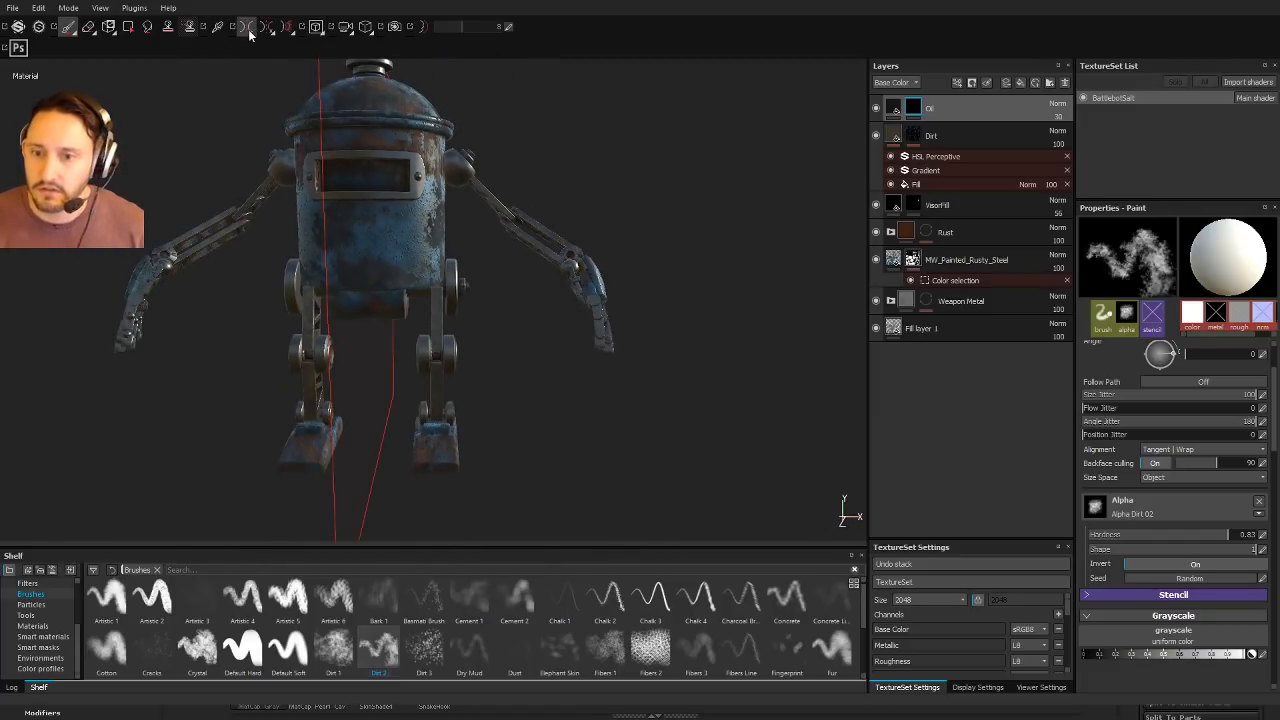
{"action": "left_click_drag", "start_coordinate": [480, 226], "coordinate": [430, 230], "text": "alt"}
{"action": "scroll", "coordinate": [634, 374], "scroll_direction": "up", "scroll_amount": 5}
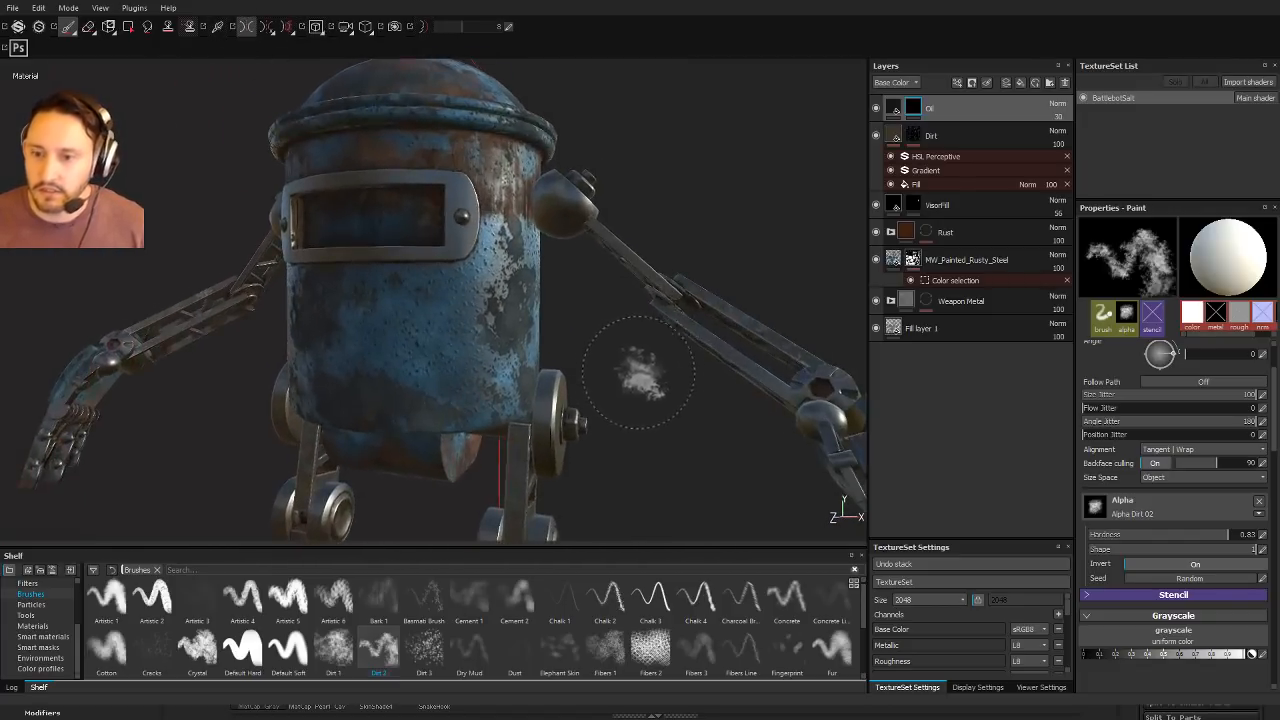
Step: Paint oil grime around the bolt on the hip disc in the Oil layer's mask
{"action": "mouse_move", "coordinate": [634, 374]}
{"action": "left_mouse_down", "text": "alt"}
{"action": "mouse_move", "coordinate": [497, 320]}
{"action": "mouse_move", "coordinate": [410, 326]}
{"action": "mouse_move", "coordinate": [378, 243]}
{"action": "mouse_move", "coordinate": [384, 290]}
{"action": "mouse_move", "coordinate": [386, 262]}
{"action": "left_mouse_up", "text": "alt"}
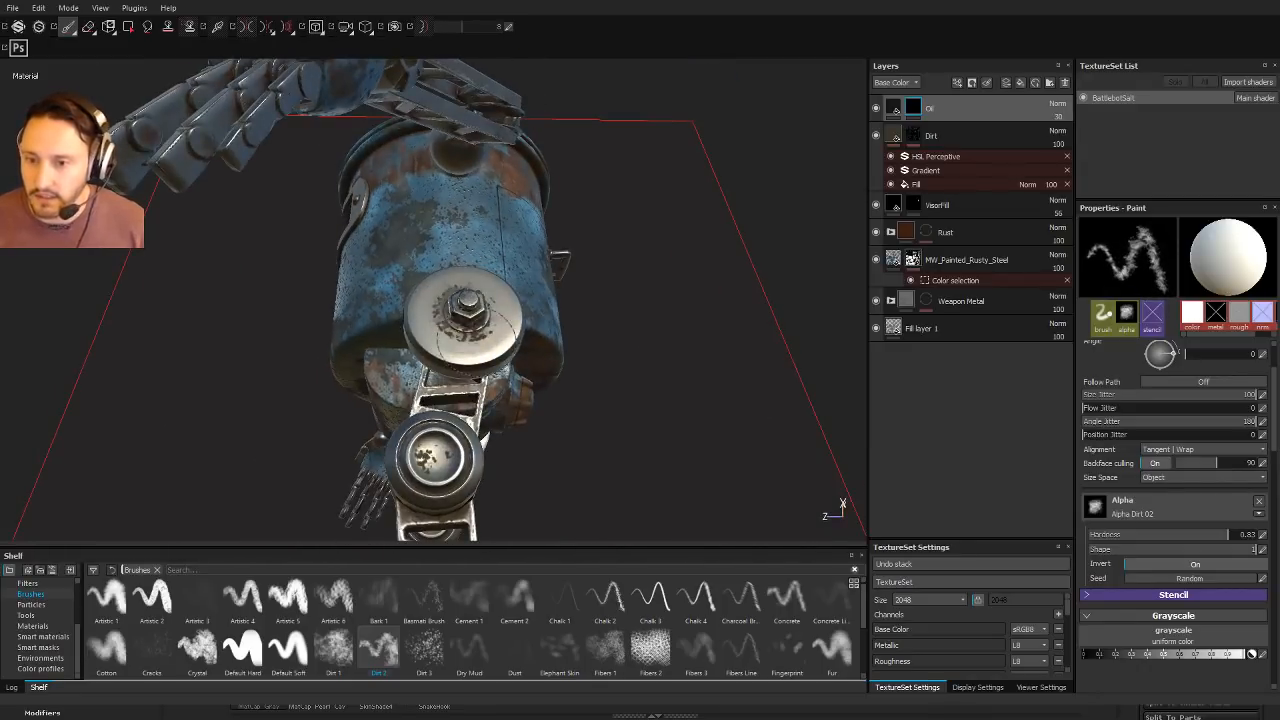
{"action": "left_click_drag", "start_coordinate": [477, 290], "coordinate": [458, 350], "text": "alt"}
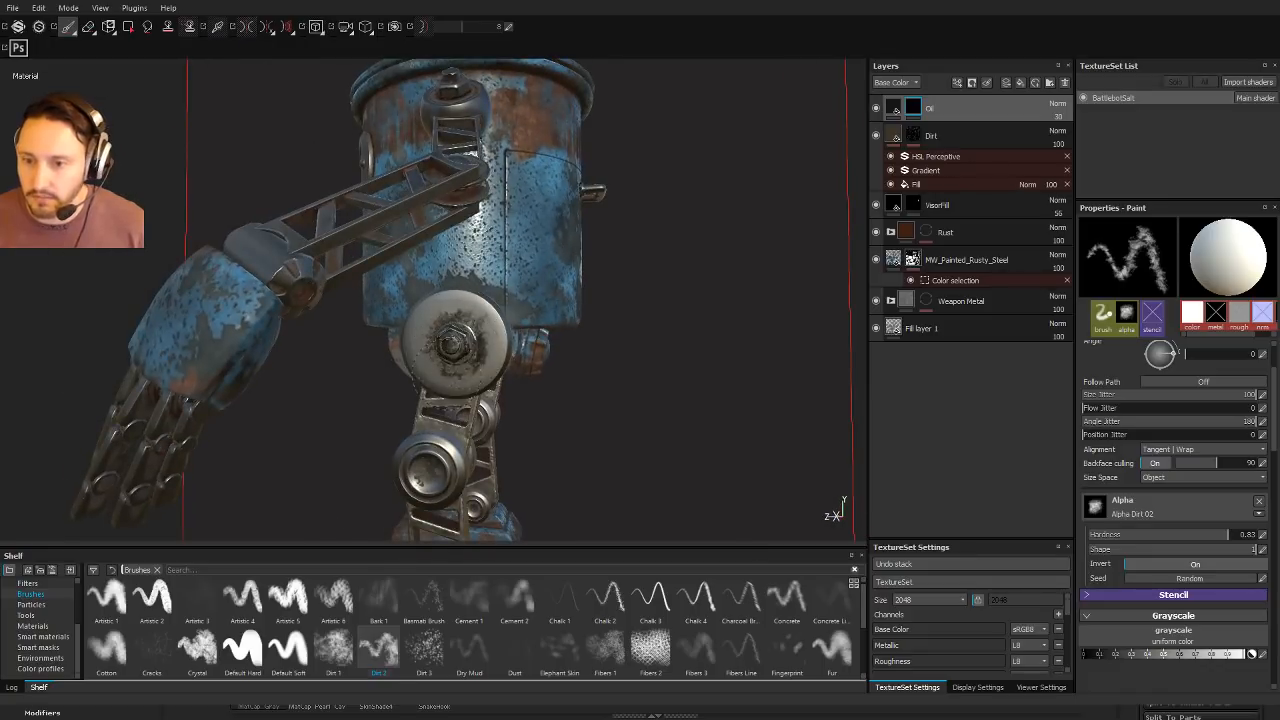
{"action": "middle_click_drag", "start_coordinate": [458, 350], "coordinate": [474, 180], "text": "alt"}
{"action": "left_click_drag", "start_coordinate": [474, 180], "coordinate": [540, 240], "text": "alt"}
{"action": "middle_click_drag", "start_coordinate": [540, 240], "coordinate": [511, 340], "text": "alt"}
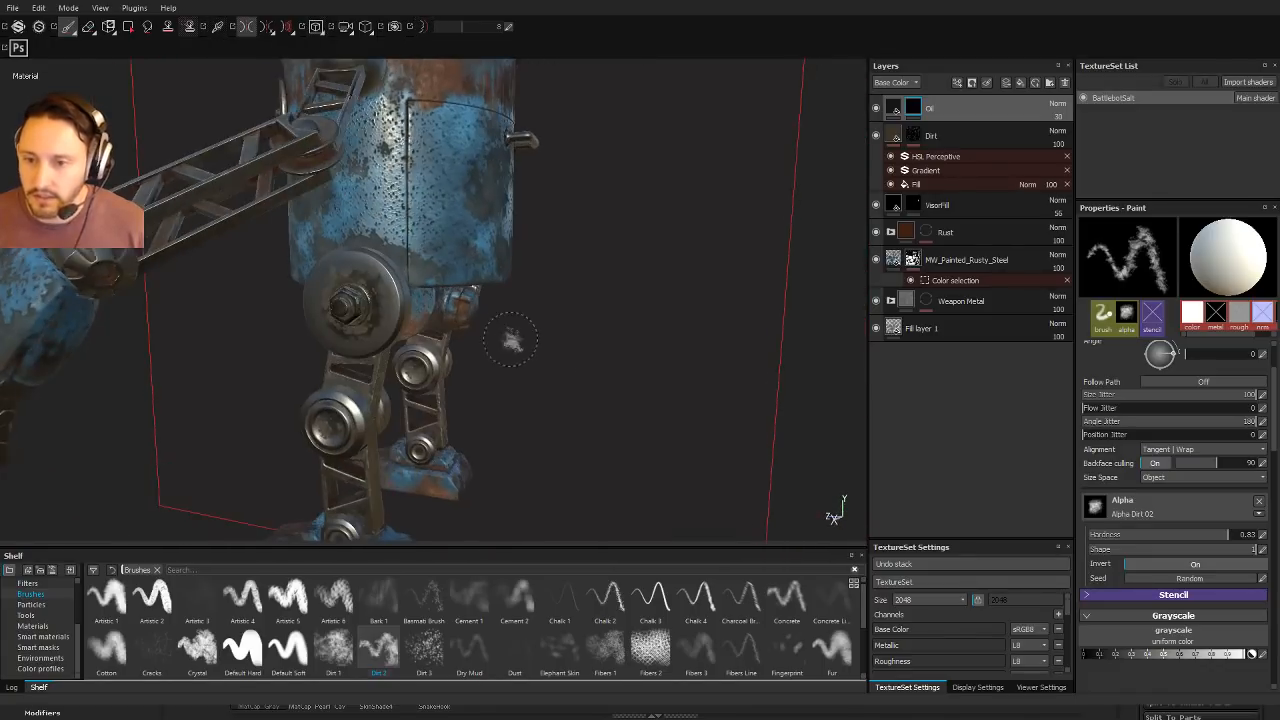
Step: Switch to the Dirt 1 brush with a hardness of 0.47 and dab oil into the knee joint
{"action": "left_click", "coordinate": [334, 650]}
{"action": "mouse_move", "coordinate": [316, 320]}
{"action": "left_mouse_down", "text": "alt"}
{"action": "mouse_move", "coordinate": [381, 260]}
{"action": "mouse_move", "coordinate": [410, 300]}
{"action": "mouse_move", "coordinate": [482, 348]}
{"action": "left_mouse_up", "text": "alt"}
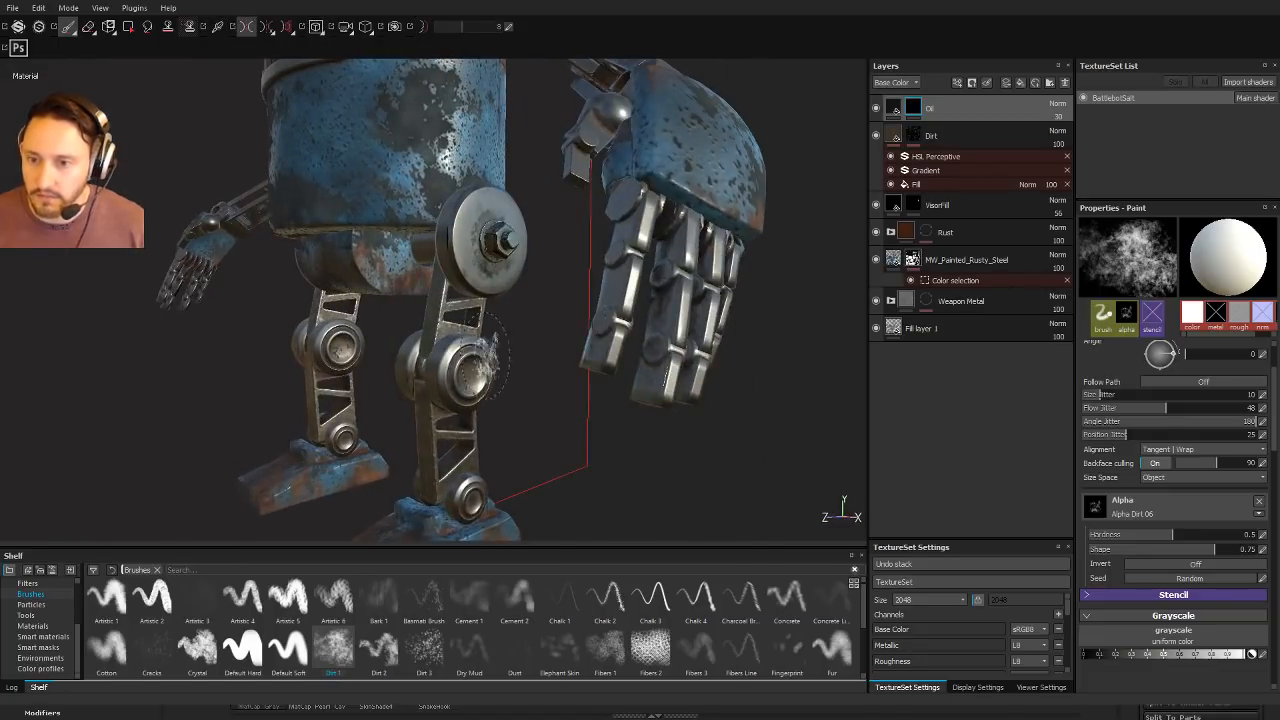
{"action": "right_click_drag", "start_coordinate": [469, 356], "coordinate": [450, 358], "text": "ctrl"}
{"action": "left_click_drag", "start_coordinate": [482, 361], "coordinate": [467, 355], "text": "alt"}
{"action": "left_click", "coordinate": [466, 356]}
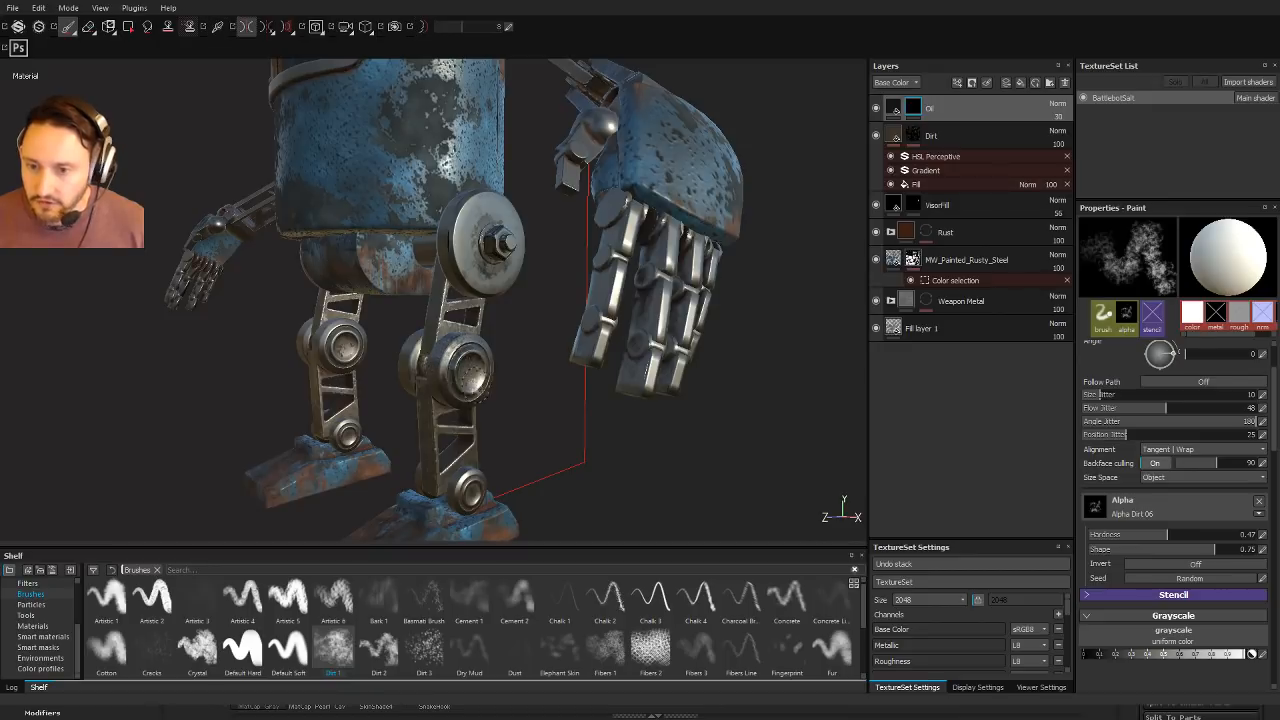
Step: Paint oil around the inner and outer sides of the knee joints in the Oil mask
{"action": "left_click_drag", "start_coordinate": [478, 387], "coordinate": [400, 370], "text": "alt"}
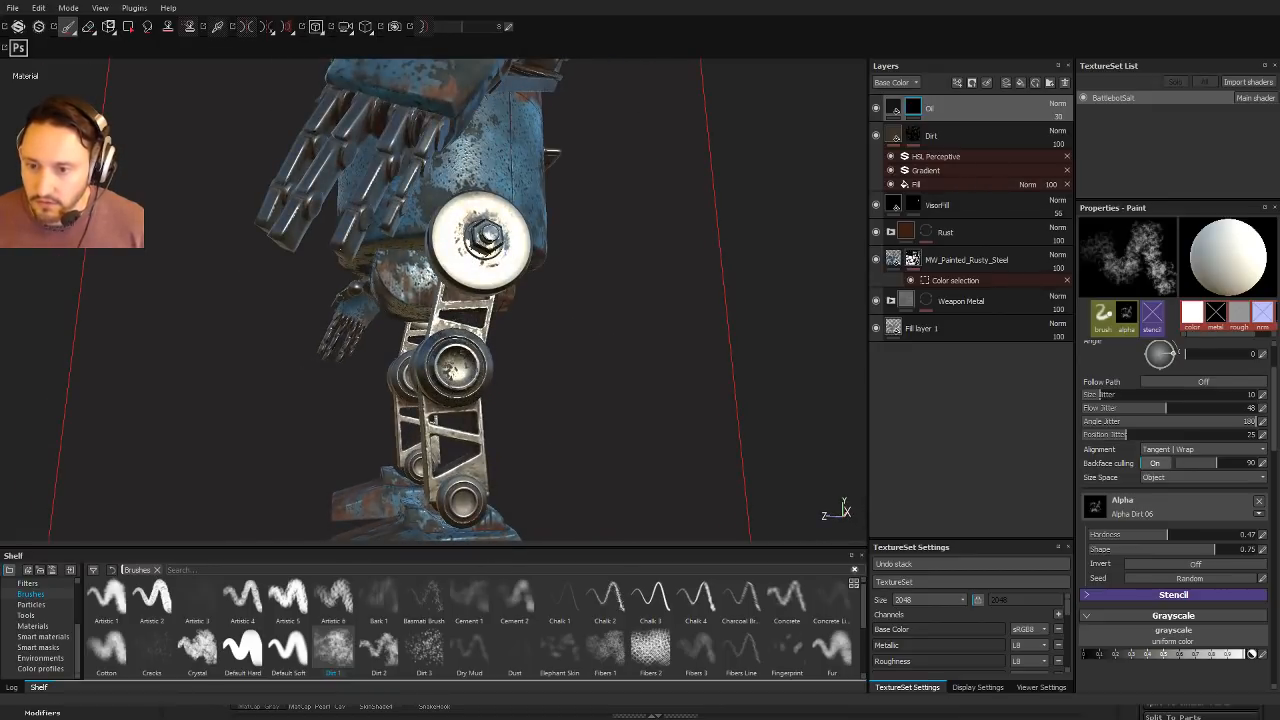
{"action": "left_click_drag", "start_coordinate": [500, 374], "coordinate": [612, 388], "text": "alt"}
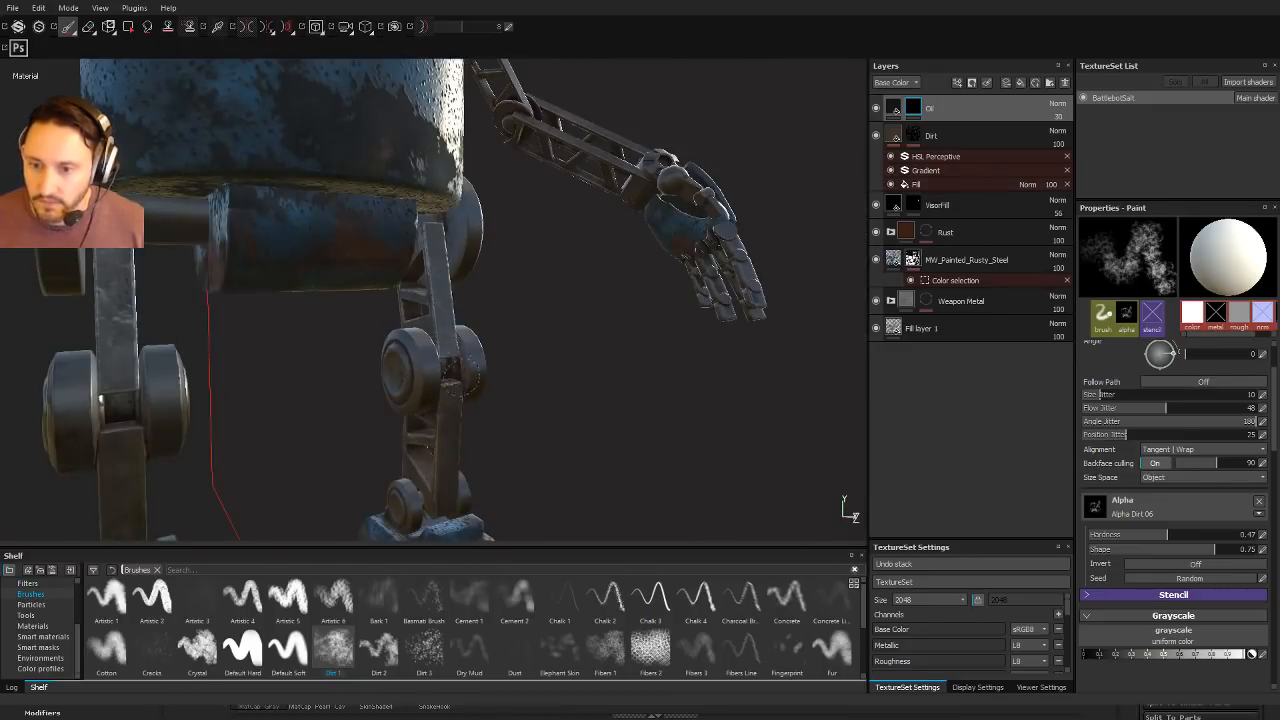
{"action": "left_click_drag", "start_coordinate": [478, 382], "coordinate": [395, 385], "text": "alt"}
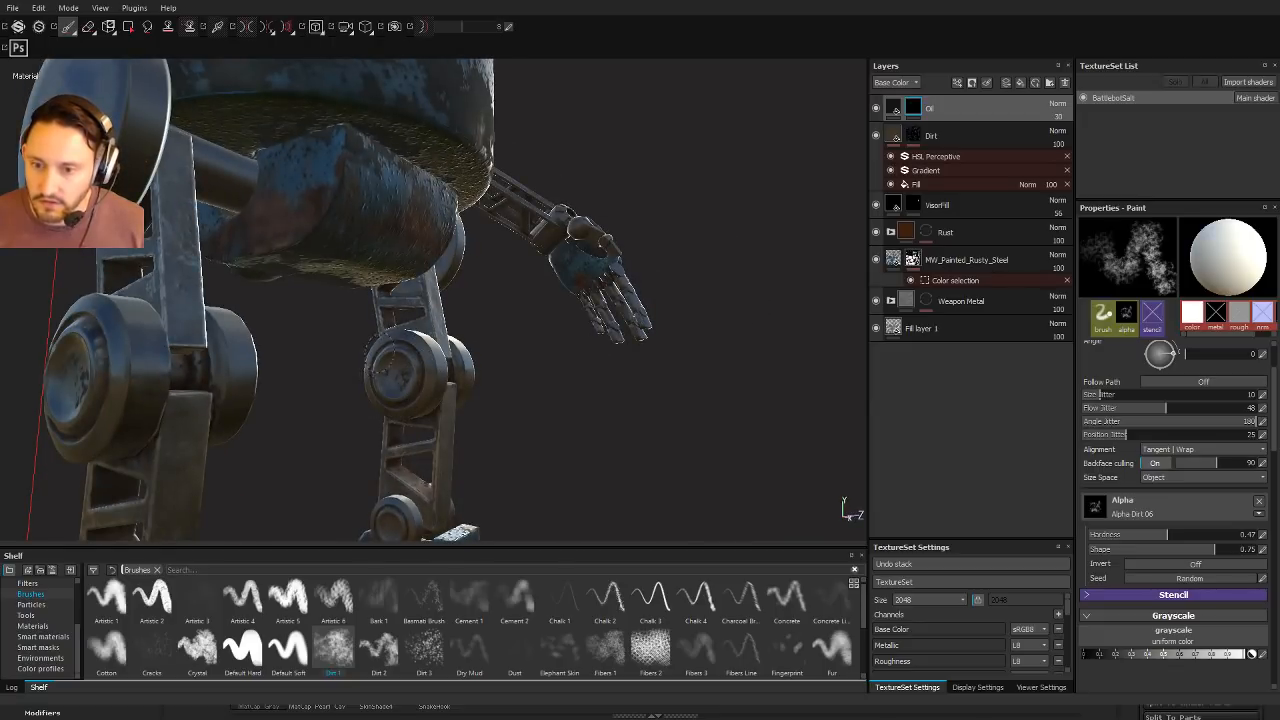
{"action": "middle_click_drag", "start_coordinate": [480, 340], "coordinate": [480, 192], "text": "alt"}
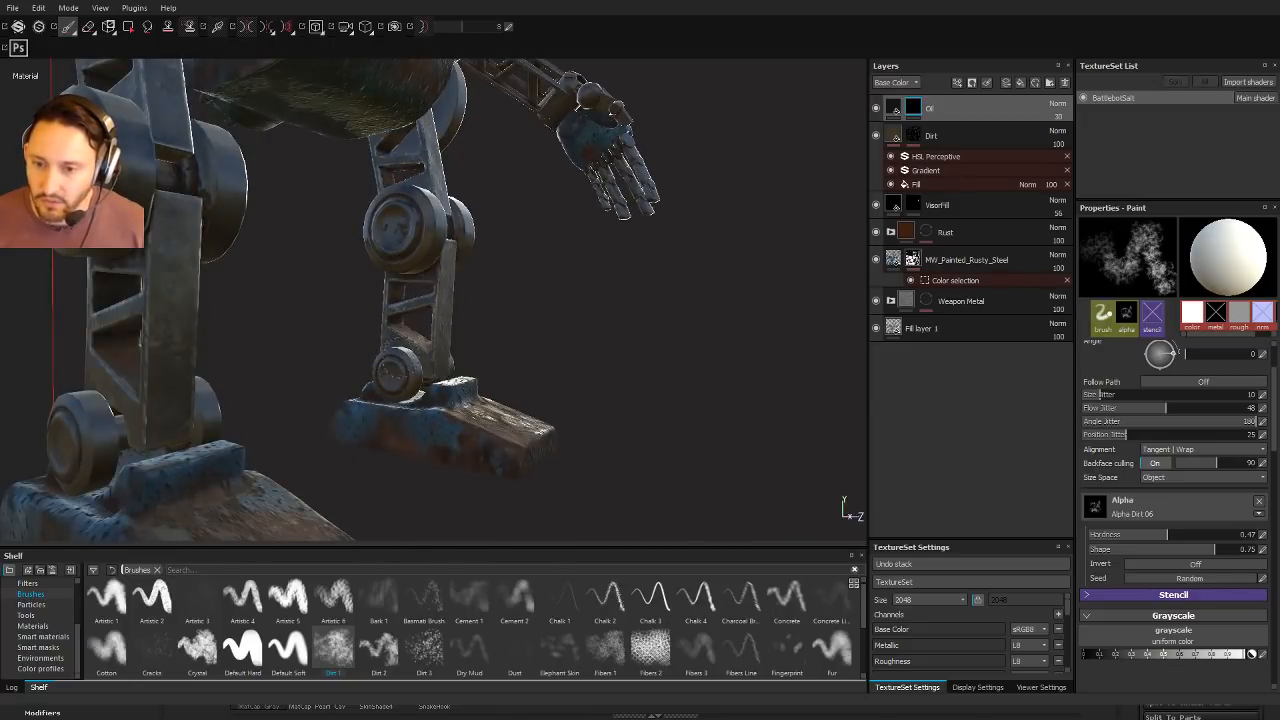
{"action": "left_click_drag", "start_coordinate": [546, 257], "coordinate": [492, 266], "text": "alt"}
Step: Continue painting oil around the lower leg joints in the Oil mask, adjusting the brush to fit
{"action": "left_click_drag", "start_coordinate": [413, 362], "coordinate": [235, 425], "text": "alt"}
{"action": "right_click_drag", "start_coordinate": [330, 400], "coordinate": [663, 482], "text": "alt"}
{"action": "left_click_drag", "start_coordinate": [663, 482], "coordinate": [560, 400], "text": "alt"}
{"action": "right_click_drag", "start_coordinate": [560, 400], "coordinate": [457, 277], "text": "shift"}
{"action": "mouse_move", "coordinate": [457, 277]}
{"action": "left_mouse_down", "text": "alt"}
{"action": "mouse_move", "coordinate": [428, 301]}
{"action": "mouse_move", "coordinate": [445, 290]}
{"action": "left_mouse_up", "text": "alt"}
{"action": "mouse_move", "coordinate": [325, 335]}
{"action": "left_mouse_down", "text": "alt"}
{"action": "mouse_move", "coordinate": [347, 346]}
{"action": "mouse_move", "coordinate": [460, 320]}
{"action": "mouse_move", "coordinate": [420, 295]}
{"action": "mouse_move", "coordinate": [360, 300]}
{"action": "mouse_move", "coordinate": [434, 334]}
{"action": "left_mouse_up", "text": "alt"}
{"action": "right_click_drag", "start_coordinate": [434, 334], "coordinate": [405, 320], "text": "alt"}
{"action": "left_click_drag", "start_coordinate": [440, 300], "coordinate": [406, 335], "text": "alt"}
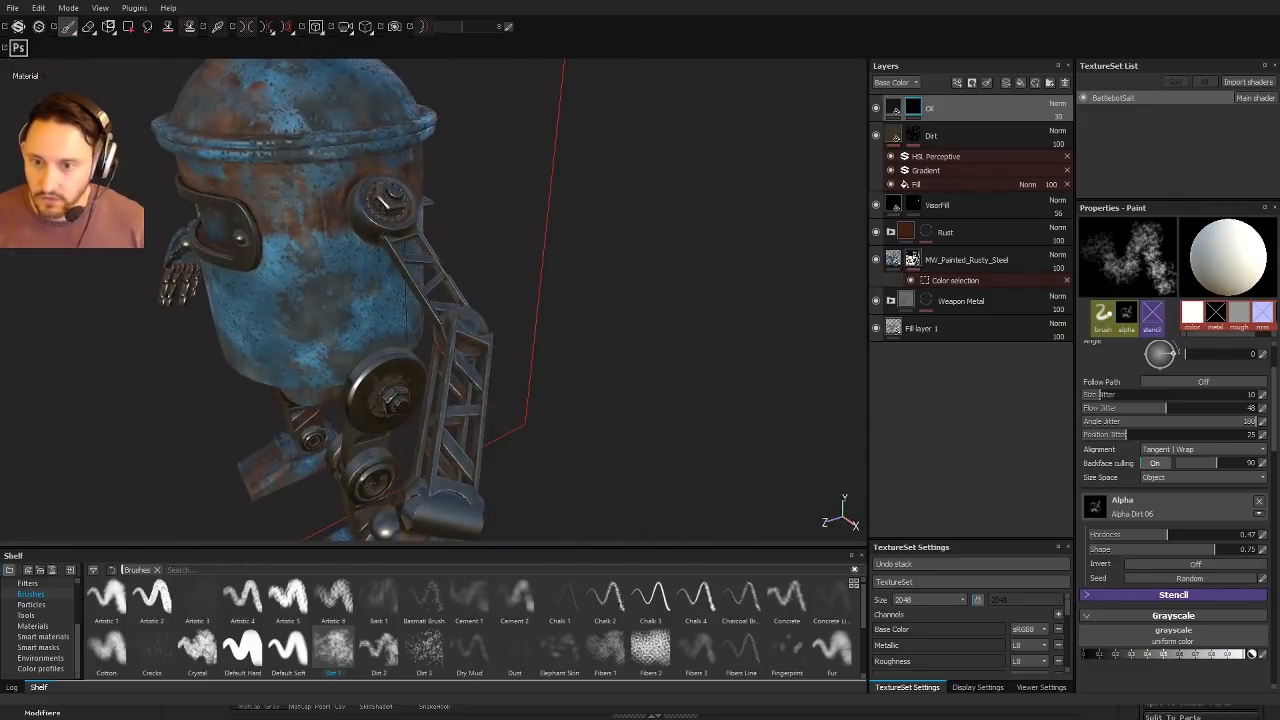
Step: Paint oil around the shoulder bolt and the ball of the shoulder joint in the Oil mask
{"action": "middle_click_drag", "start_coordinate": [409, 143], "coordinate": [409, 266], "text": "alt"}
{"action": "right_click_drag", "start_coordinate": [409, 266], "coordinate": [454, 272], "text": "alt"}
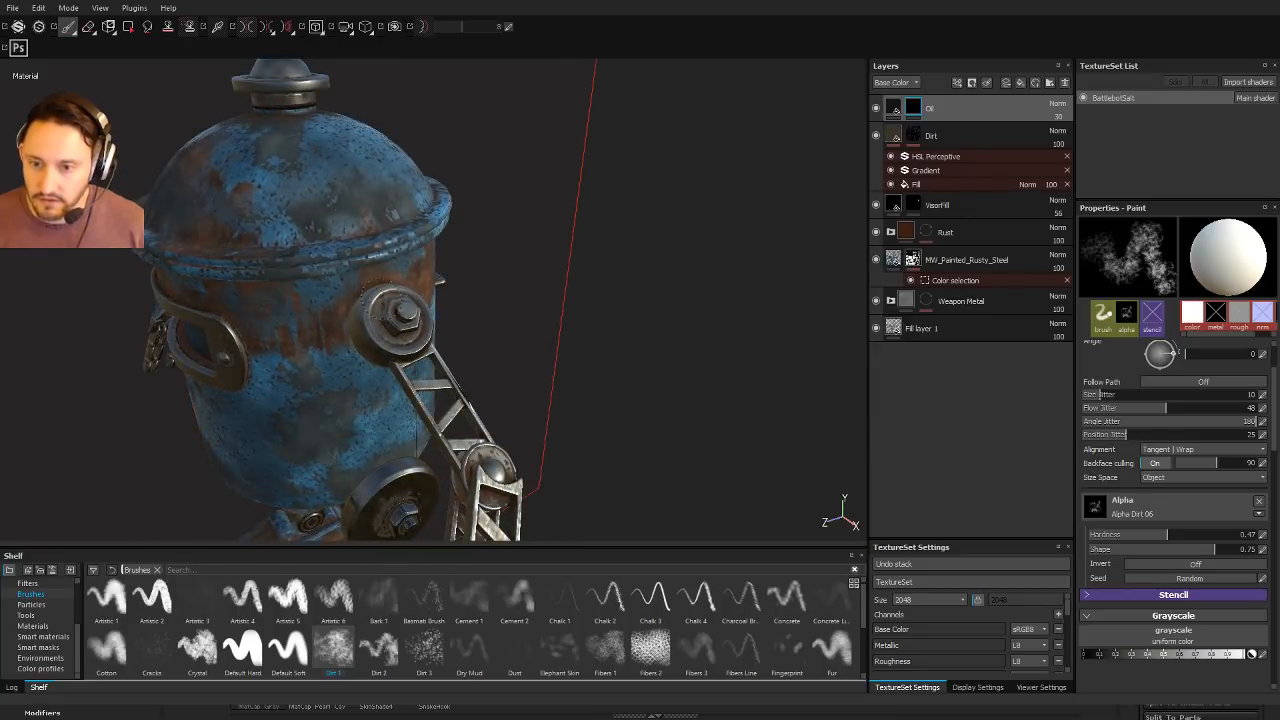
{"action": "left_click_drag", "start_coordinate": [380, 382], "coordinate": [688, 398], "text": "alt"}
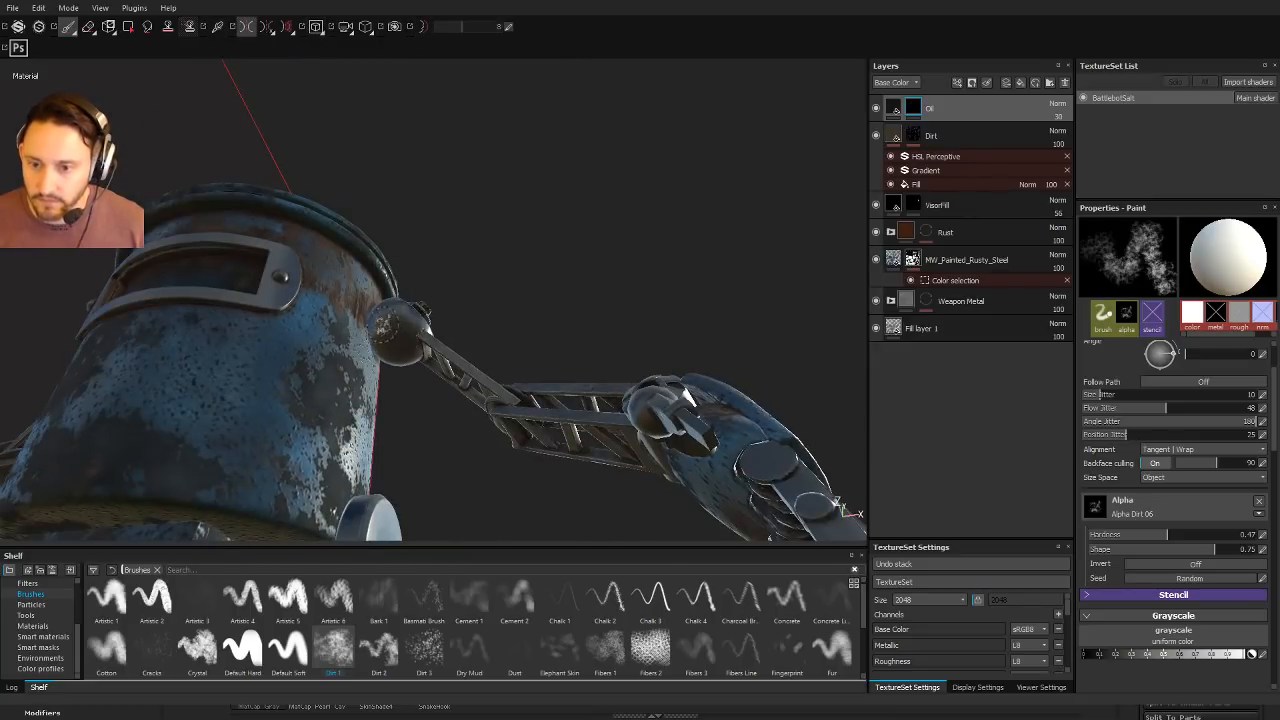
{"action": "left_click_drag", "start_coordinate": [400, 343], "coordinate": [514, 392], "text": "alt"}
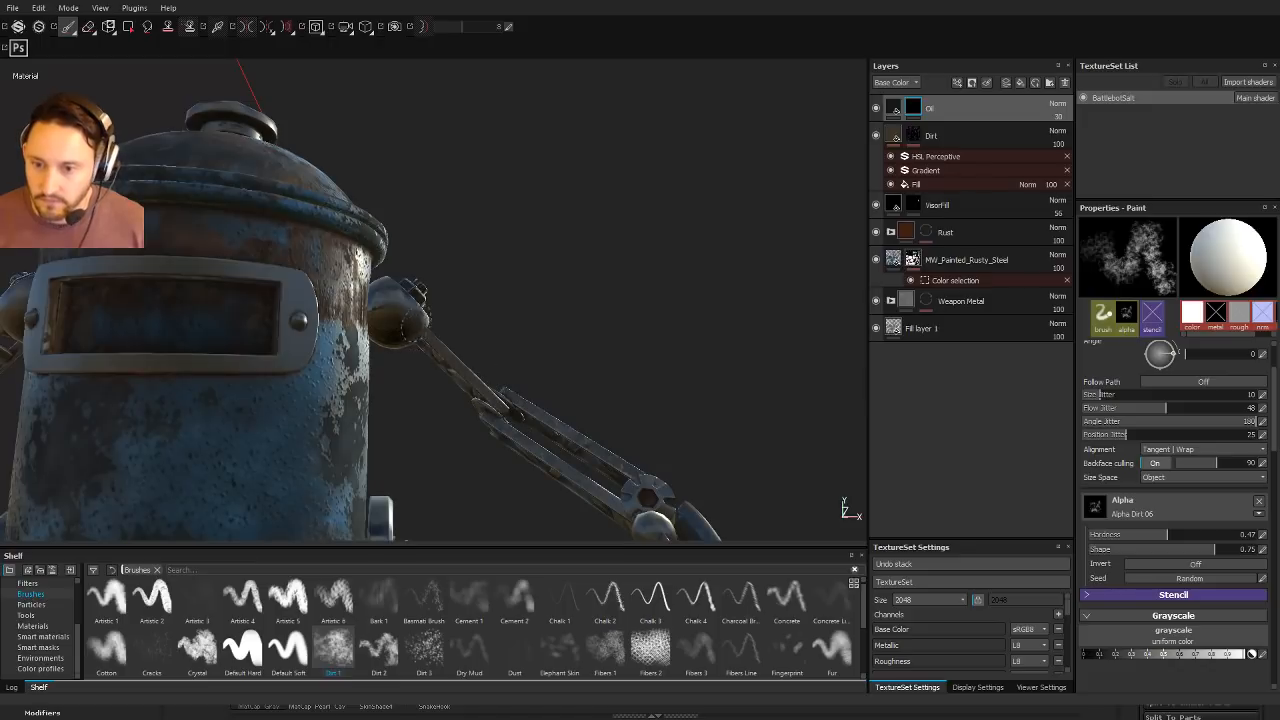
{"action": "left_click_drag", "start_coordinate": [410, 325], "coordinate": [284, 200], "text": "alt"}
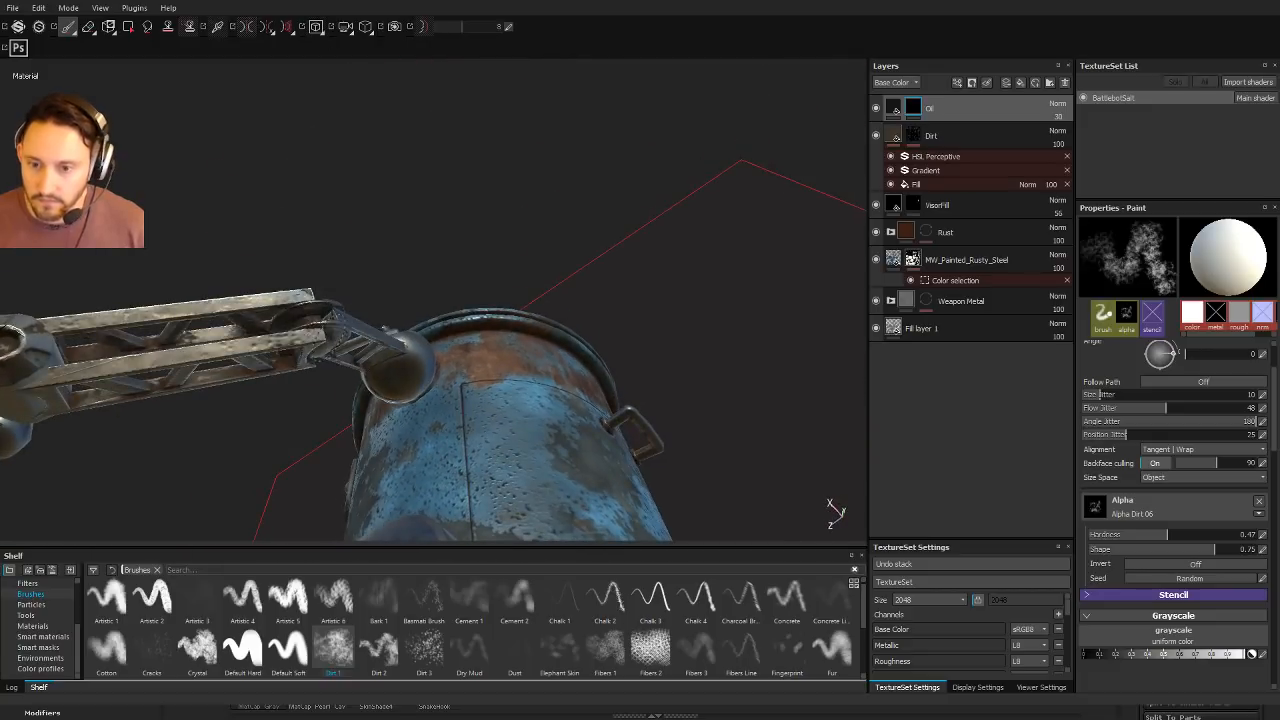
Step: Paint oil along the arm joints and around the base of the fingers in the Oil mask
{"action": "left_click_drag", "start_coordinate": [296, 308], "coordinate": [660, 278], "text": "alt"}
{"action": "left_click_drag", "start_coordinate": [565, 376], "coordinate": [540, 229], "text": "alt"}
{"action": "right_click_drag", "start_coordinate": [483, 250], "coordinate": [590, 221], "text": "shift"}
{"action": "mouse_move", "coordinate": [540, 238]}
{"action": "left_mouse_down", "text": "alt"}
{"action": "mouse_move", "coordinate": [502, 308]}
{"action": "mouse_move", "coordinate": [628, 391]}
{"action": "mouse_move", "coordinate": [474, 432]}
{"action": "left_mouse_up", "text": "alt"}
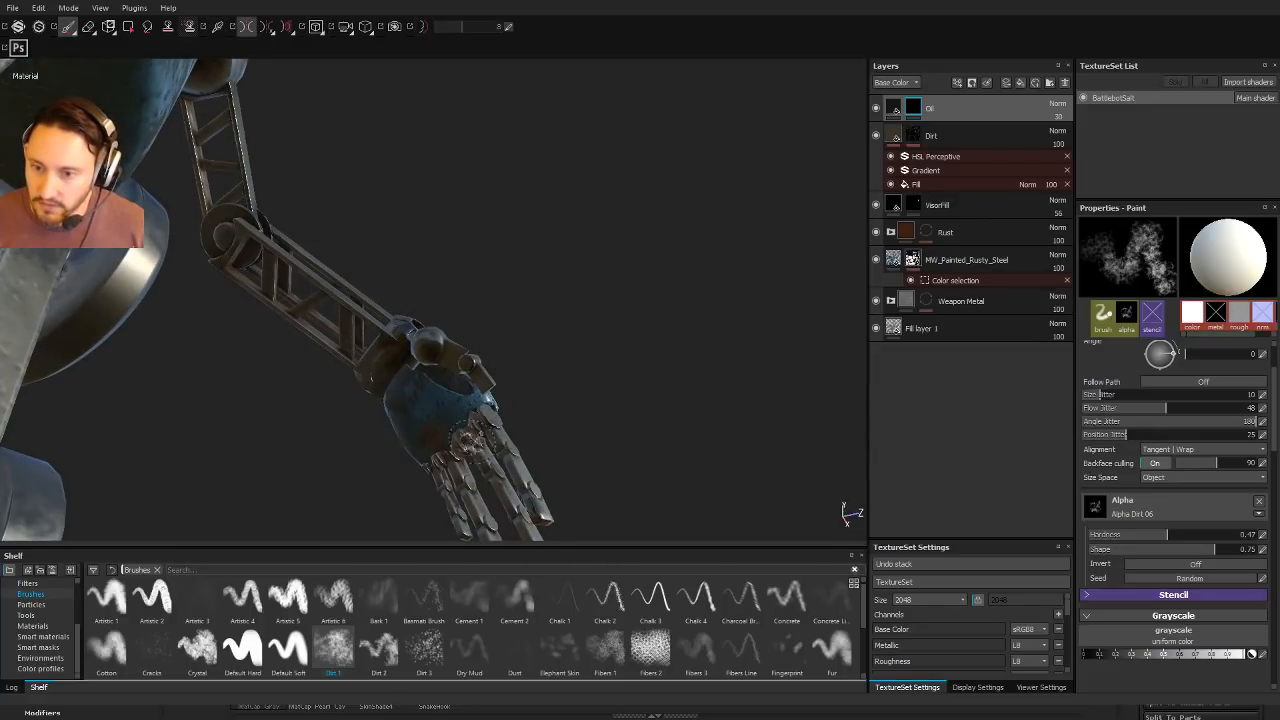
Step: Paint oil over the finger joints from several sides in the Oil mask
{"action": "left_click_drag", "start_coordinate": [436, 483], "coordinate": [495, 315], "text": "alt"}
{"action": "right_click_drag", "start_coordinate": [495, 315], "coordinate": [529, 292], "text": "shift"}
{"action": "left_click_drag", "start_coordinate": [529, 292], "coordinate": [369, 375], "text": "alt"}
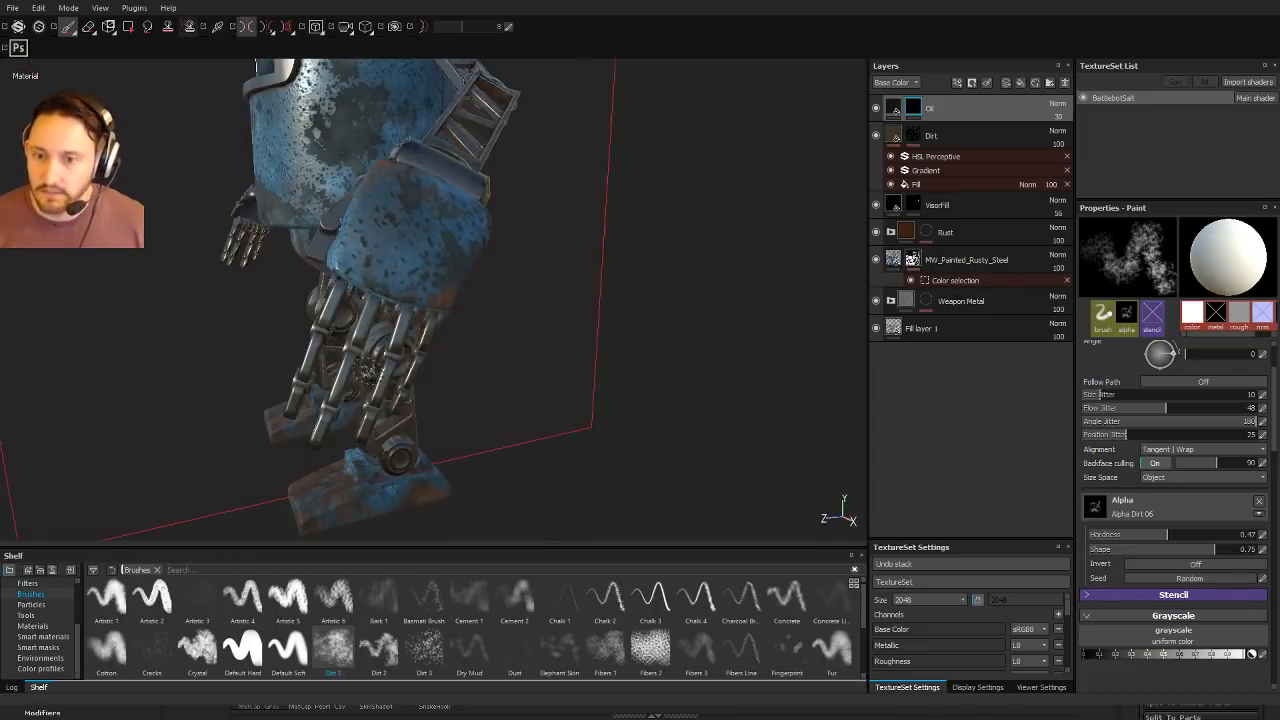
{"action": "right_click_drag", "start_coordinate": [369, 375], "coordinate": [451, 478], "text": "shift"}
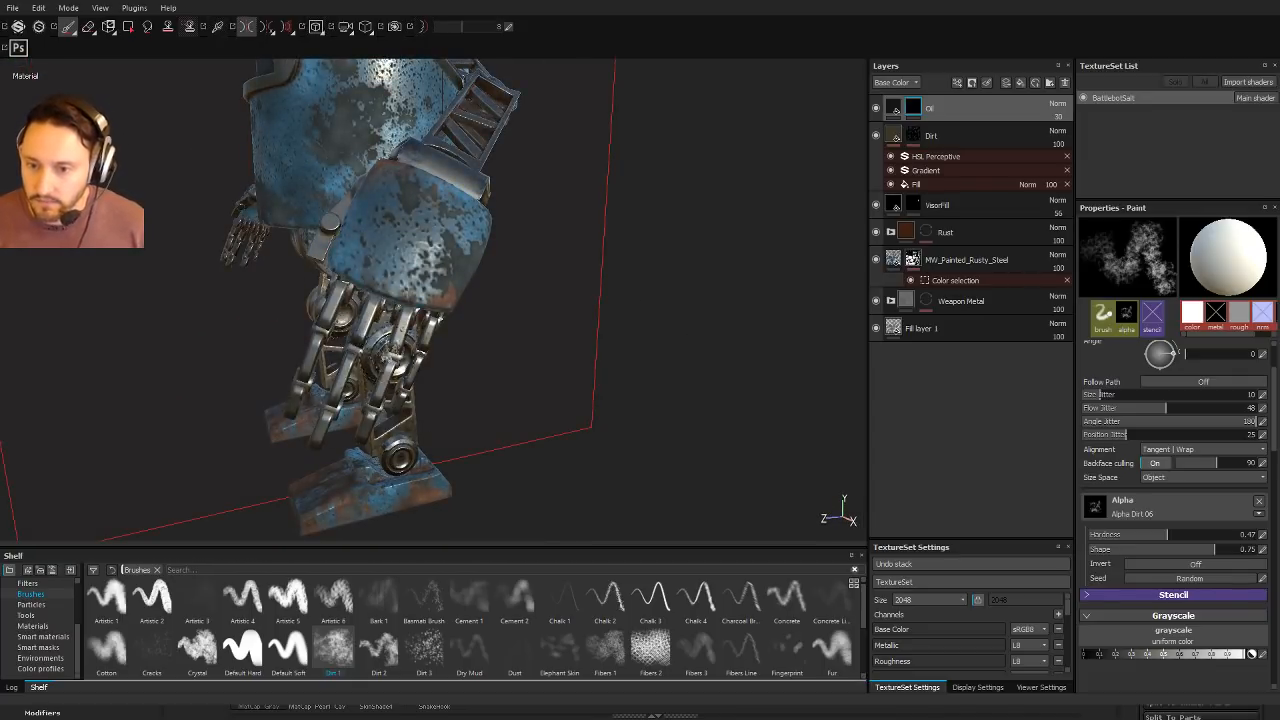
{"action": "left_click_drag", "start_coordinate": [497, 357], "coordinate": [425, 275], "text": "alt"}
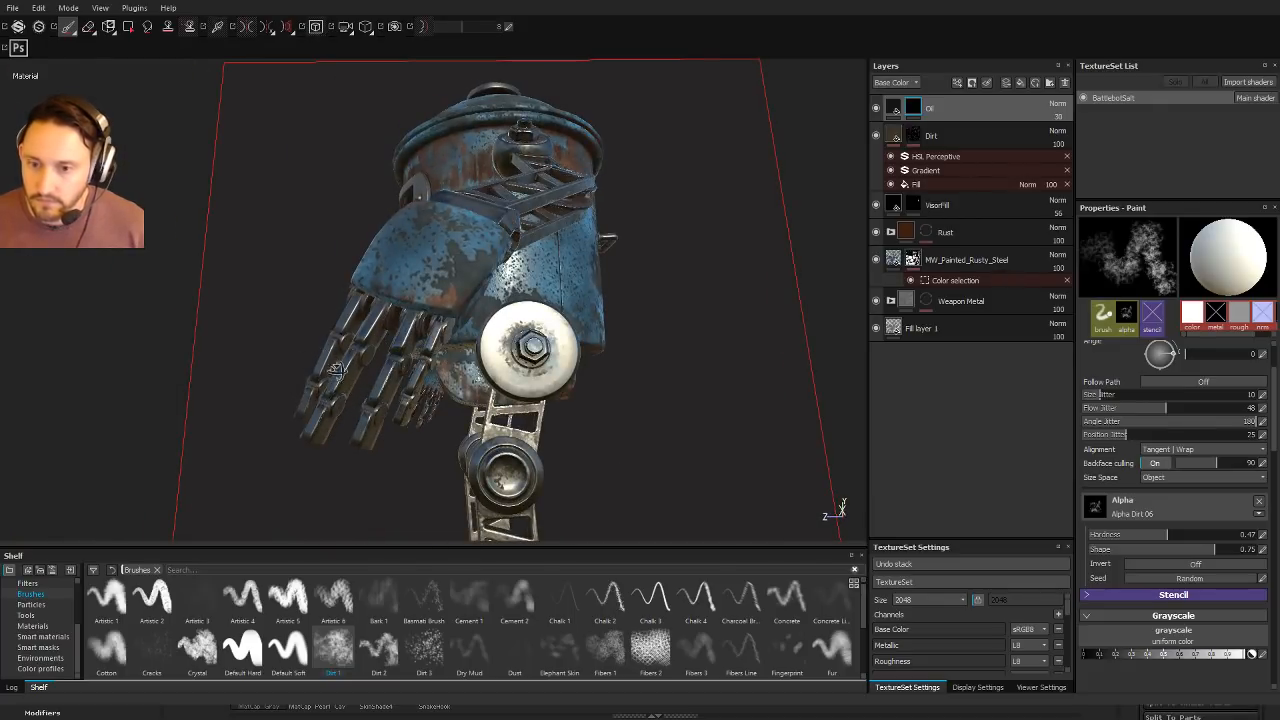
{"action": "left_click_drag", "start_coordinate": [337, 370], "coordinate": [358, 295], "text": "alt"}
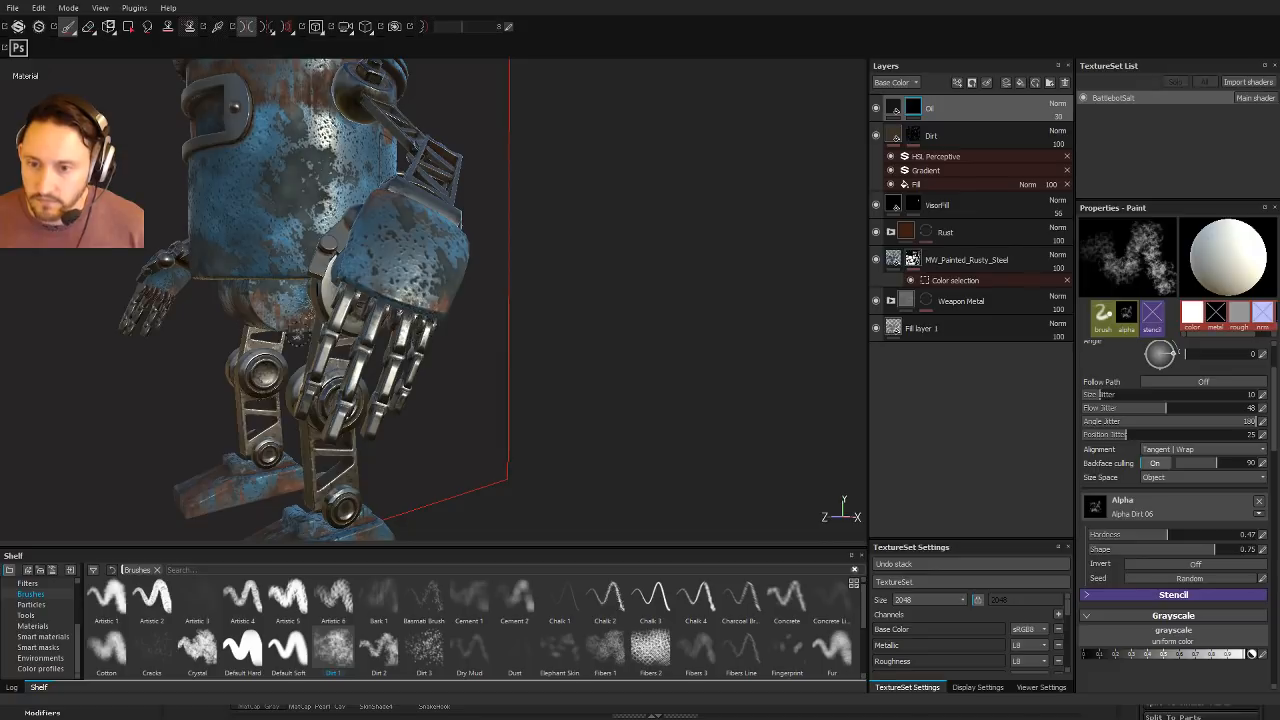
Step: Continue painting oil along the finger bases and joints from the palm side of the hand in the Oil mask
{"action": "left_click_drag", "start_coordinate": [415, 325], "coordinate": [499, 281], "text": "alt"}
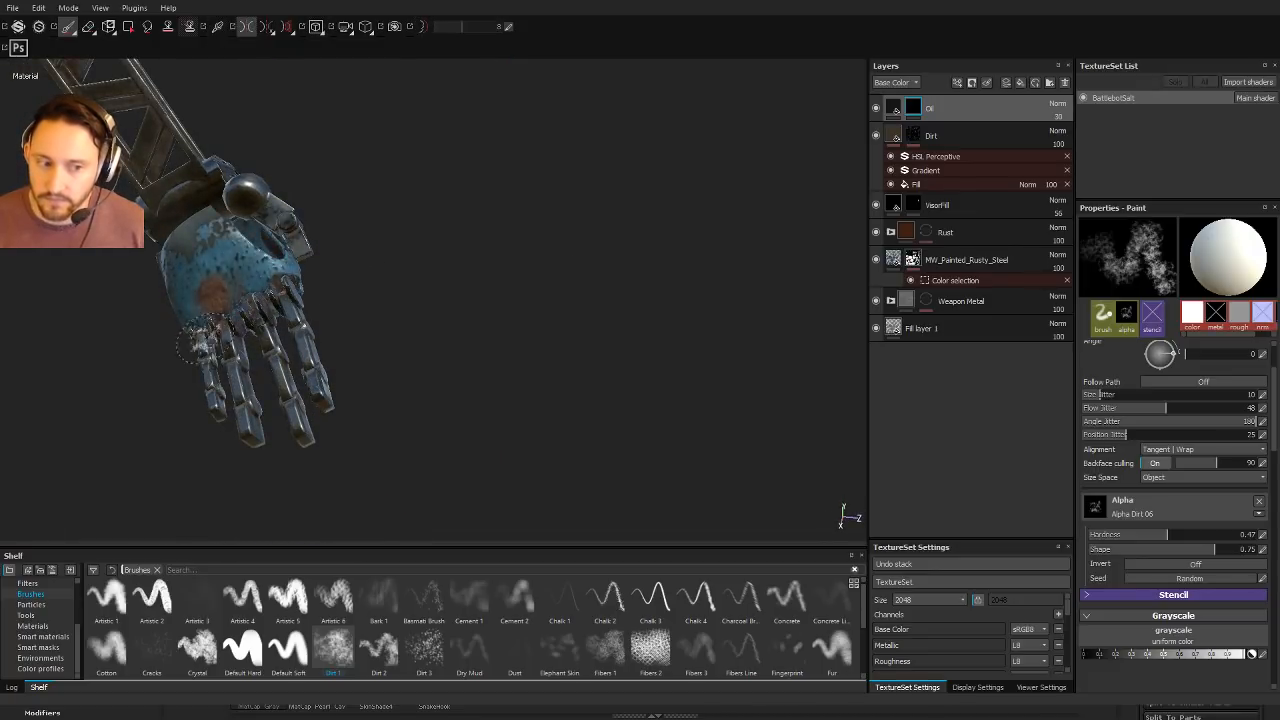
{"action": "left_click_drag", "start_coordinate": [203, 340], "coordinate": [412, 357], "text": "alt"}
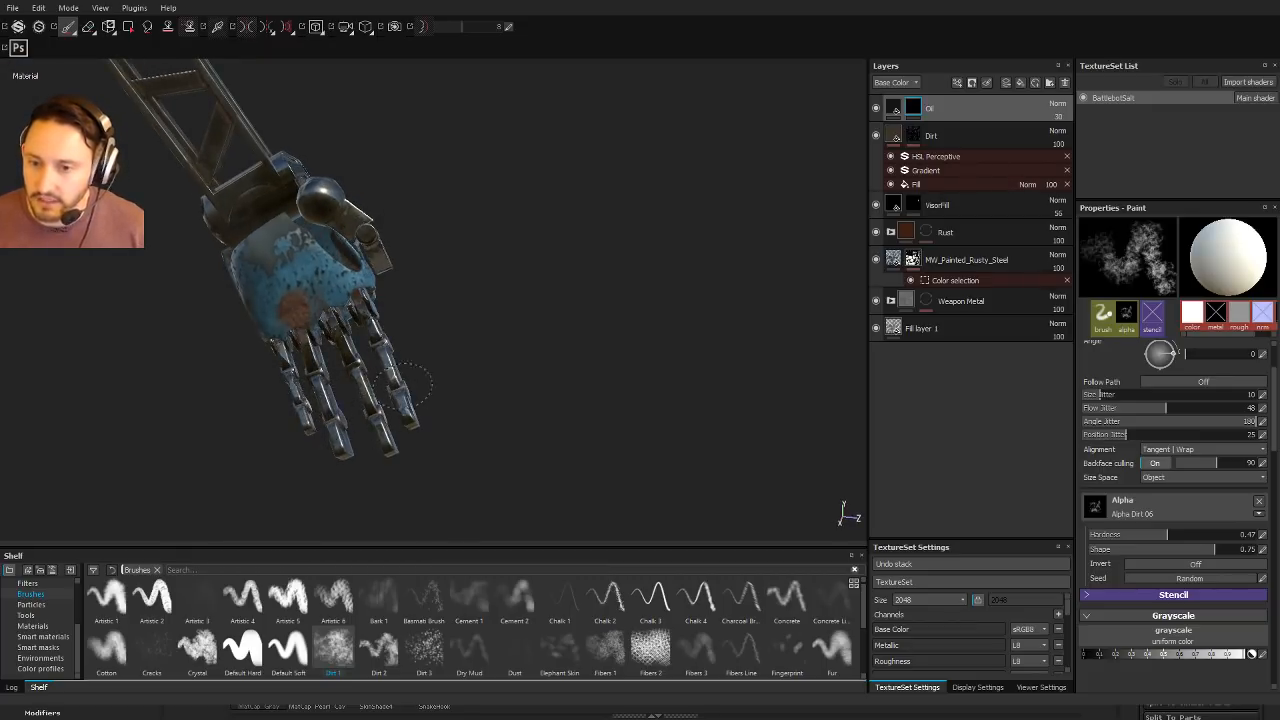
{"action": "left_click_drag", "start_coordinate": [588, 248], "coordinate": [65, 300], "text": "alt"}
Step: Examine the oiled shoulders, arms and torso from the front and side under rotated environment lighting
{"action": "middle_click_drag", "start_coordinate": [65, 300], "coordinate": [393, 279], "text": "alt"}
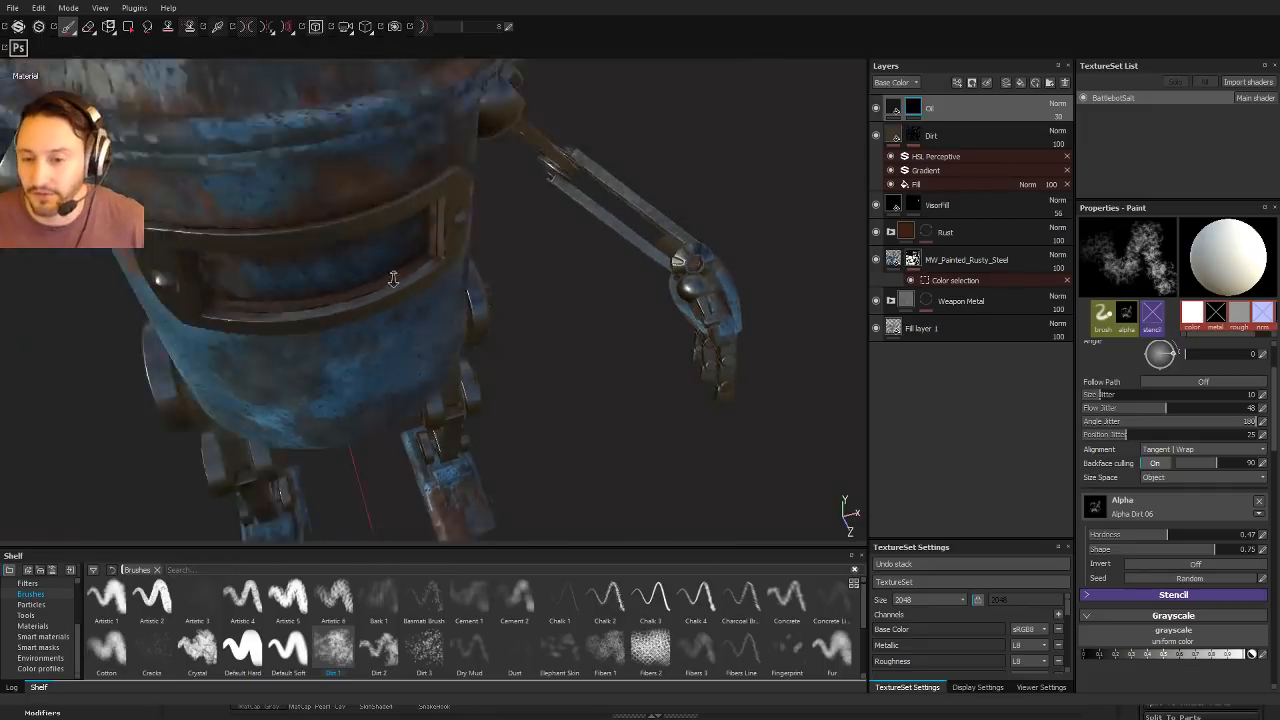
{"action": "right_click_drag", "start_coordinate": [393, 279], "coordinate": [380, 200], "text": "alt"}
{"action": "left_click_drag", "start_coordinate": [440, 255], "coordinate": [357, 214], "text": "alt"}
{"action": "right_click_drag", "start_coordinate": [357, 214], "coordinate": [234, 257], "text": "alt"}
{"action": "left_click_drag", "start_coordinate": [234, 257], "coordinate": [150, 270], "text": "alt"}
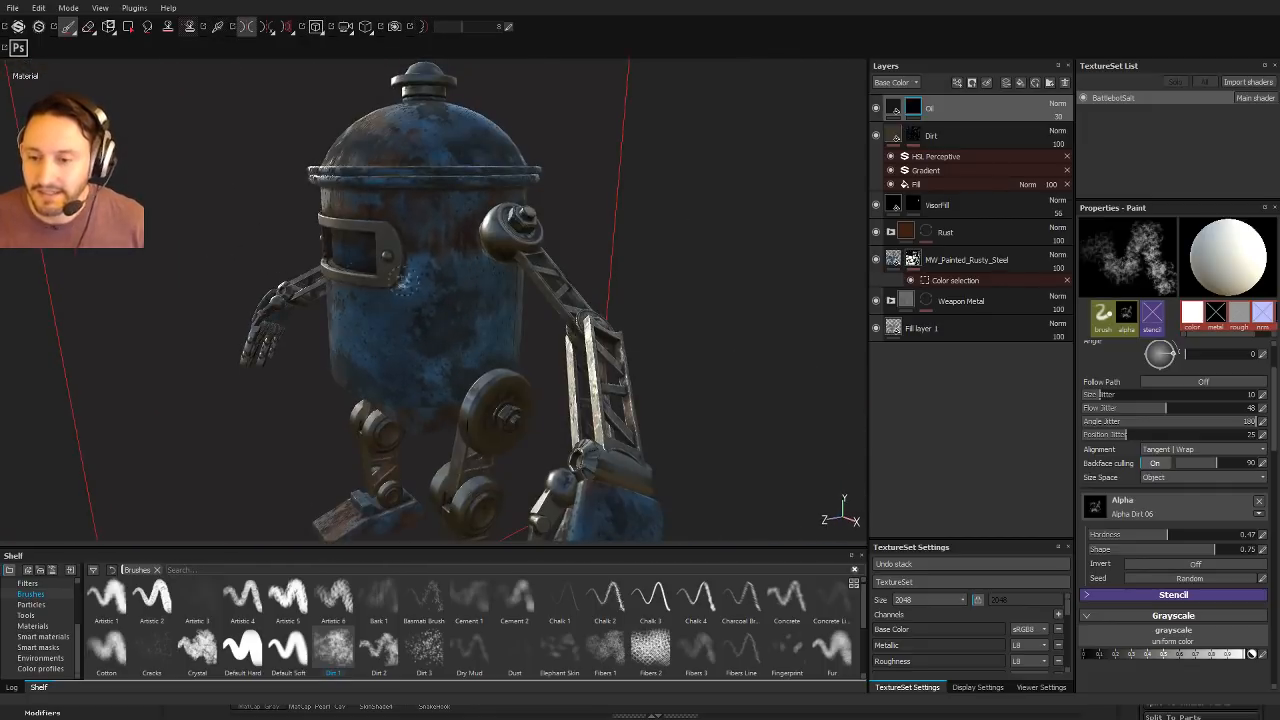
{"action": "right_click_drag", "start_coordinate": [405, 281], "coordinate": [680, 277], "text": "shift"}
{"action": "left_click_drag", "start_coordinate": [560, 190], "coordinate": [526, 221], "text": "alt"}
{"action": "middle_click_drag", "start_coordinate": [526, 221], "coordinate": [441, 457], "text": "alt"}
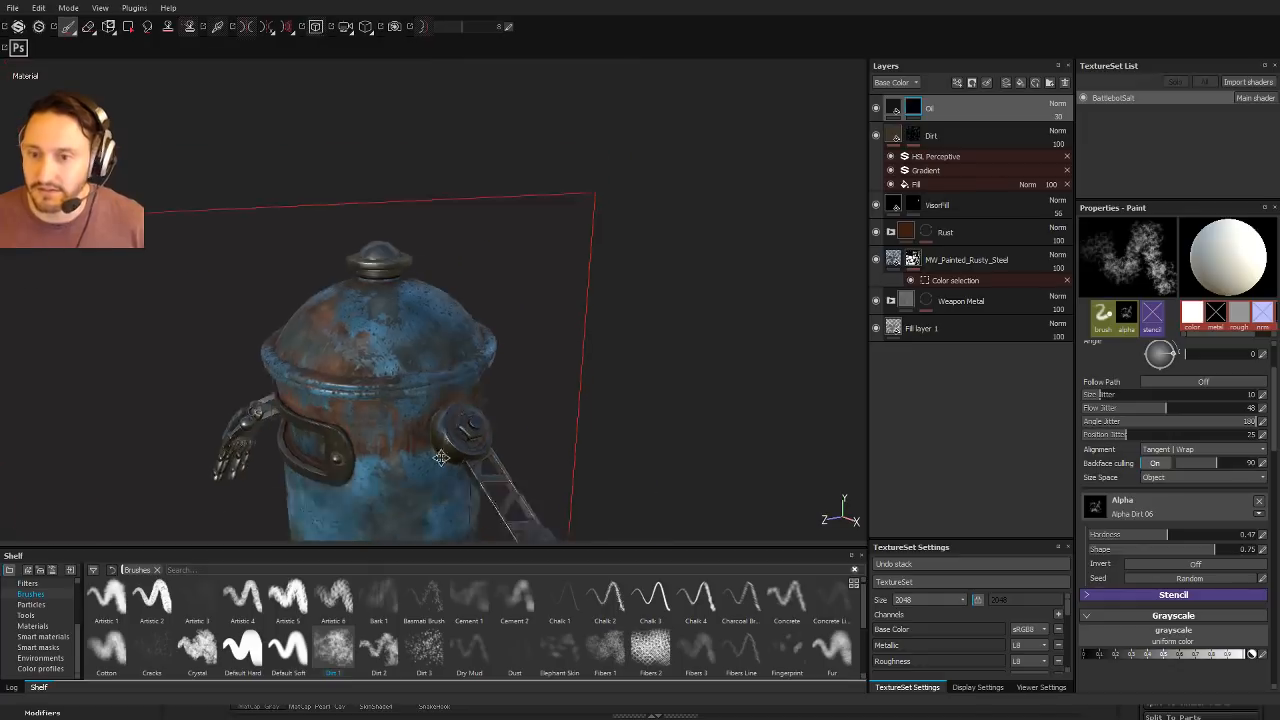
Step: Paint oil around the neck of the knob on top of the lid in the Oil mask, from several sides
{"action": "right_click_drag", "start_coordinate": [441, 457], "coordinate": [771, 460], "text": "alt"}
{"action": "middle_click_drag", "start_coordinate": [405, 275], "coordinate": [500, 343], "text": "alt"}
{"action": "right_click_drag", "start_coordinate": [500, 343], "coordinate": [603, 349], "text": "alt"}
{"action": "left_click_drag", "start_coordinate": [603, 349], "coordinate": [516, 328], "text": "alt"}
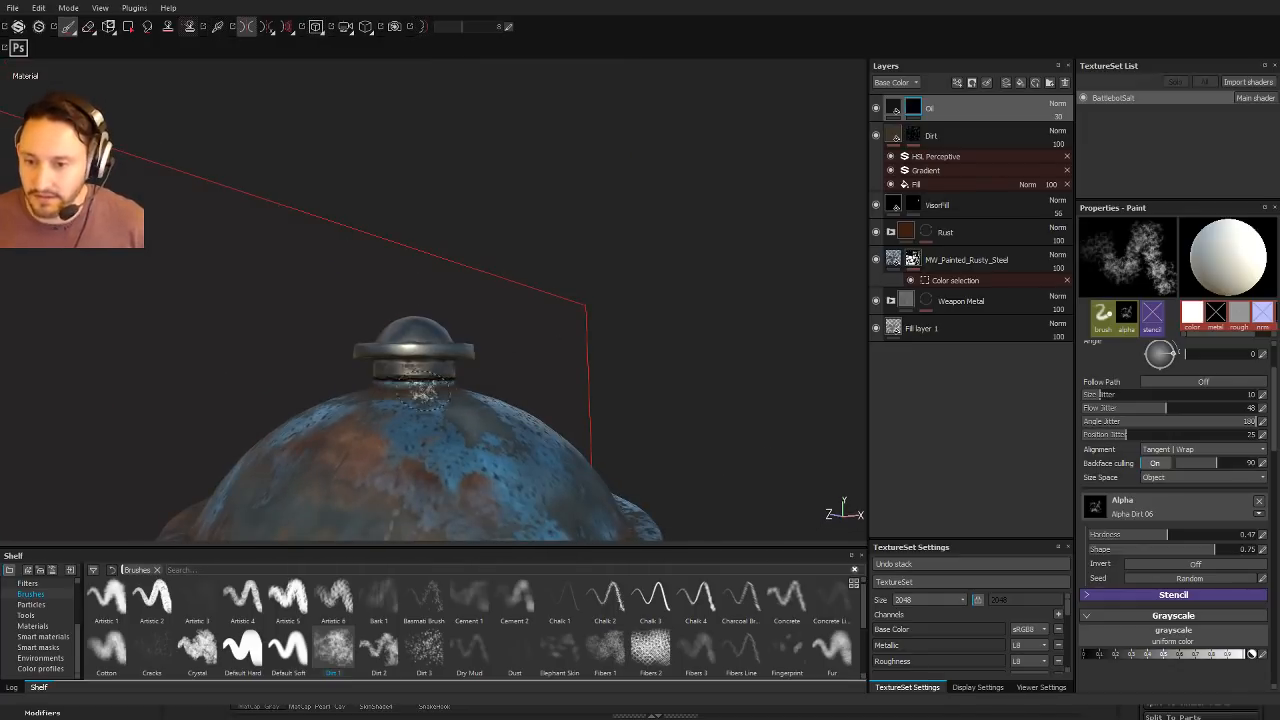
{"action": "left_click_drag", "start_coordinate": [410, 375], "coordinate": [184, 356], "text": "alt"}
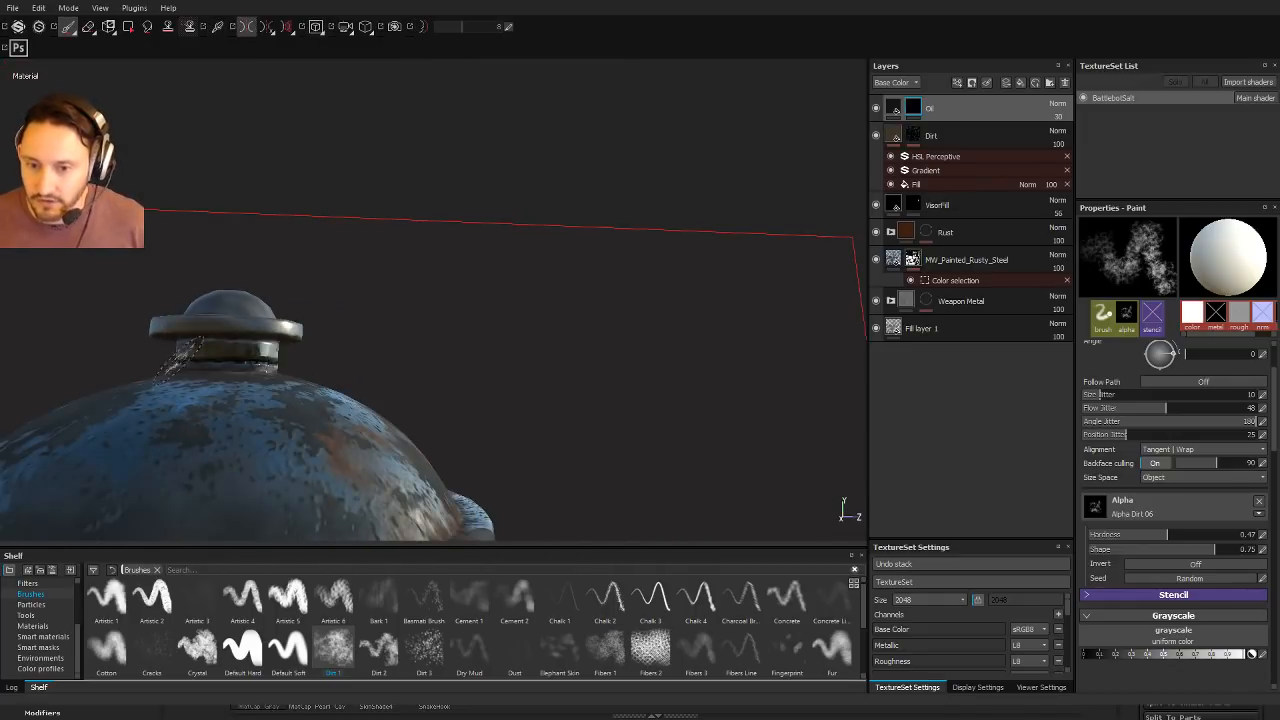
{"action": "left_click_drag", "start_coordinate": [545, 345], "coordinate": [234, 400], "text": "alt"}
{"action": "right_click_drag", "start_coordinate": [234, 398], "coordinate": [57, 329], "text": "alt"}
{"action": "right_click_drag", "start_coordinate": [340, 312], "coordinate": [200, 314], "text": "alt"}
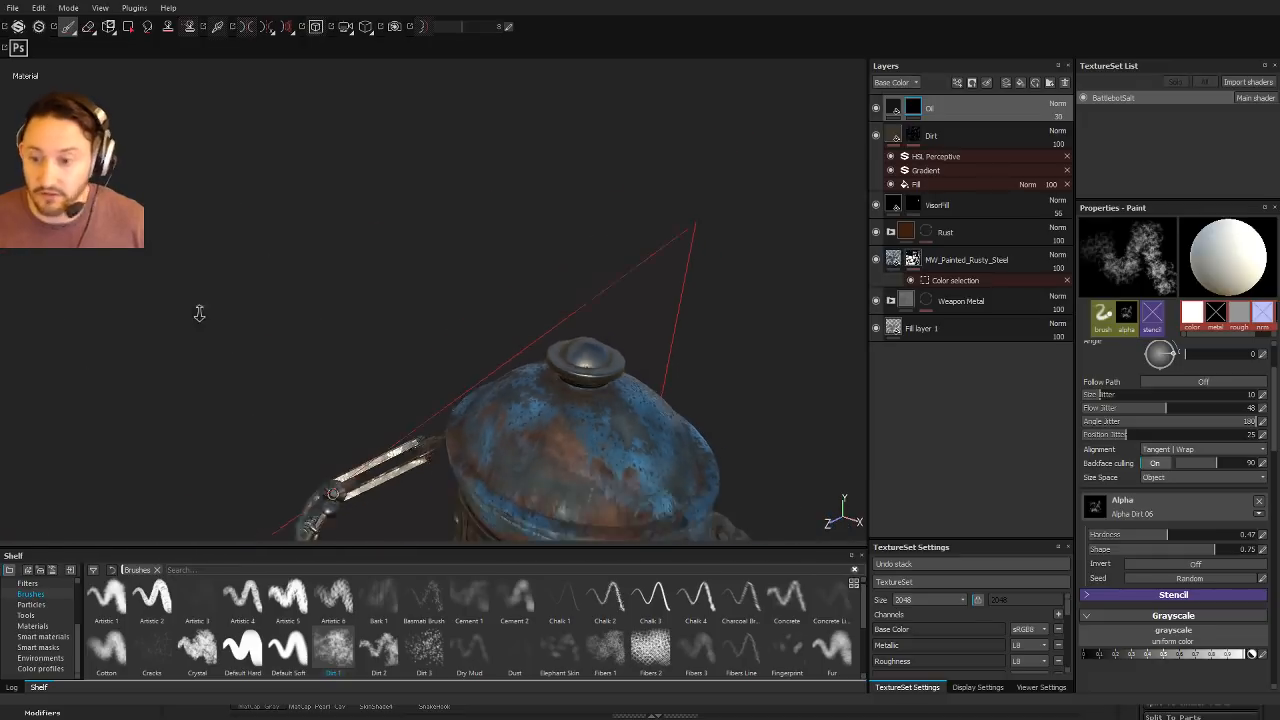
Step: Examine the lid, torso and back of the robot under different lighting for further places that need oil
{"action": "middle_click_drag", "start_coordinate": [605, 420], "coordinate": [400, 150], "text": "alt"}
{"action": "left_click_drag", "start_coordinate": [560, 390], "coordinate": [560, 335], "text": "alt"}
{"action": "right_click_drag", "start_coordinate": [560, 335], "coordinate": [531, 349], "text": "shift"}
{"action": "middle_click_drag", "start_coordinate": [545, 420], "coordinate": [528, 316], "text": "alt"}
{"action": "right_click_drag", "start_coordinate": [480, 350], "coordinate": [575, 385], "text": "alt"}
{"action": "left_click_drag", "start_coordinate": [620, 395], "coordinate": [82, 418], "text": "alt"}
{"action": "middle_click_drag", "start_coordinate": [373, 336], "coordinate": [215, 435], "text": "alt"}
{"action": "left_click_drag", "start_coordinate": [400, 400], "coordinate": [430, 340], "text": "alt"}
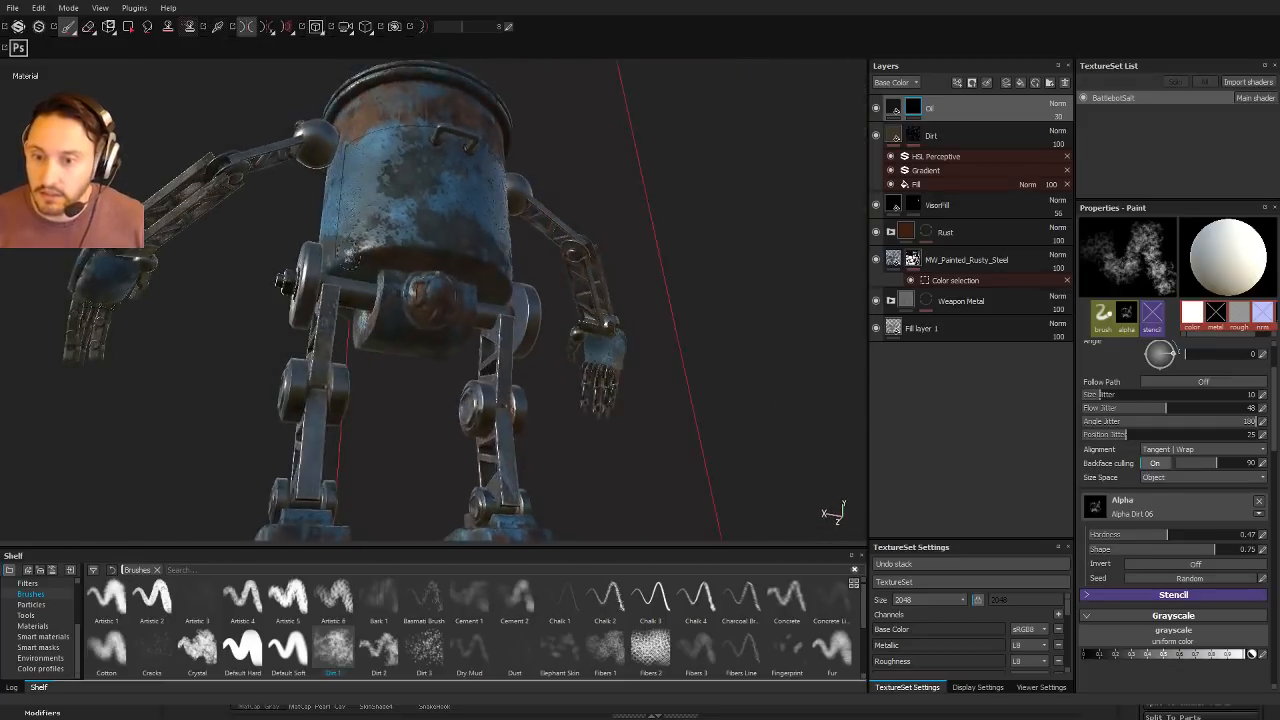
Step: Paint oil over the rusty round plug at the back of the hip block in the Oil mask
{"action": "right_click_drag", "start_coordinate": [400, 340], "coordinate": [575, 352], "text": "alt"}
{"action": "middle_click_drag", "start_coordinate": [590, 385], "coordinate": [400, 337], "text": "alt"}
{"action": "left_click_drag", "start_coordinate": [415, 360], "coordinate": [566, 337], "text": "alt"}
{"action": "right_click_drag", "start_coordinate": [566, 337], "coordinate": [530, 332], "text": "shift"}
{"action": "middle_click_drag", "start_coordinate": [510, 318], "coordinate": [524, 350], "text": "alt"}
{"action": "left_click_drag", "start_coordinate": [524, 350], "coordinate": [410, 350], "text": "alt"}
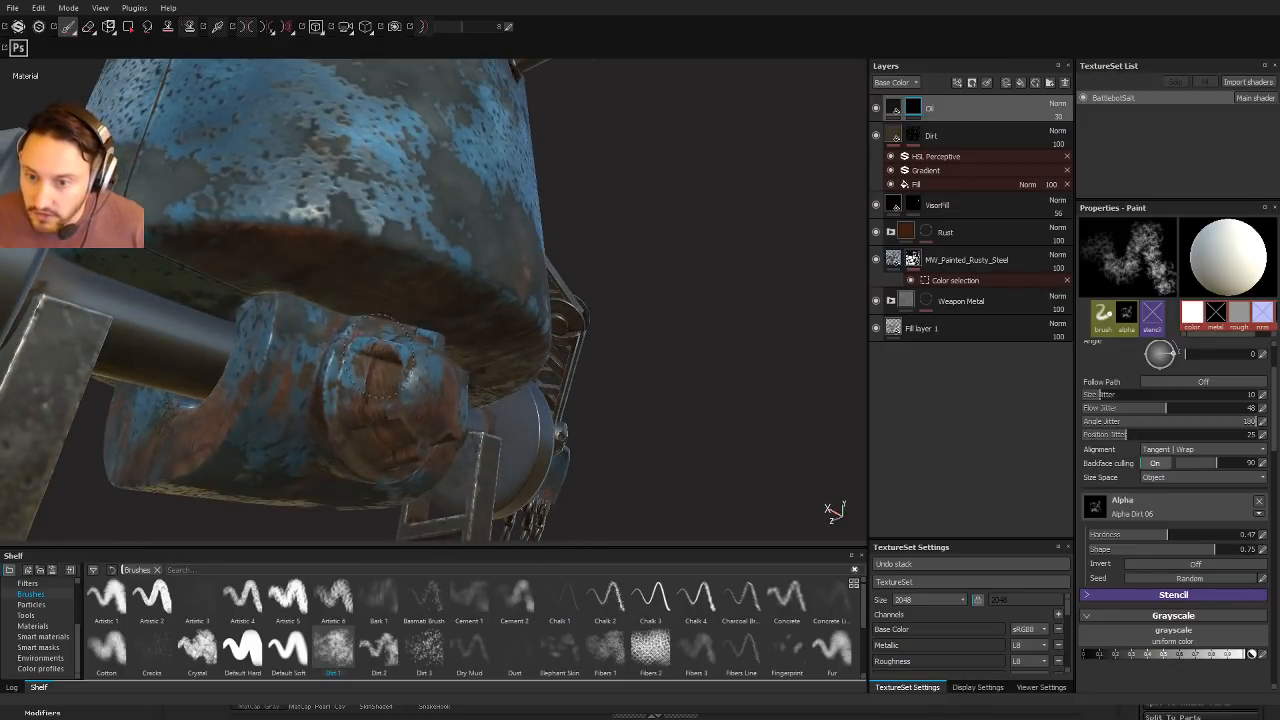
{"action": "left_click_drag", "start_coordinate": [397, 397], "coordinate": [360, 268], "text": "alt"}
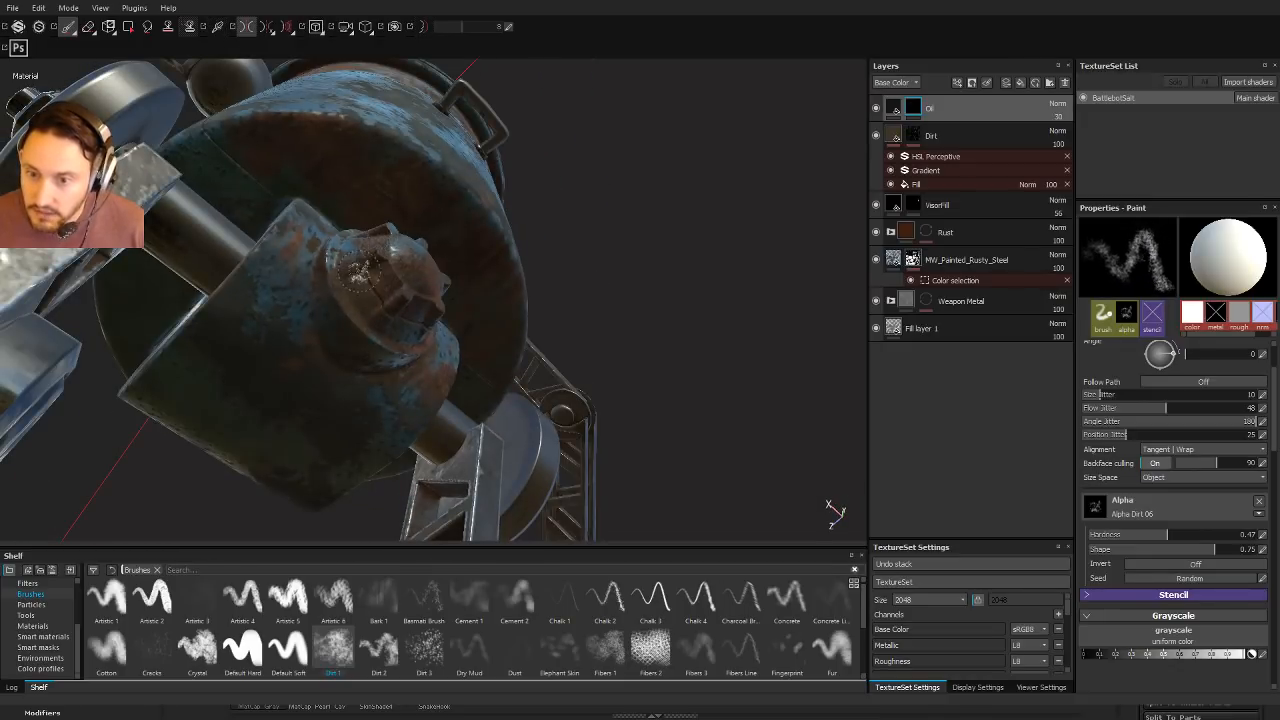
{"action": "left_click_drag", "start_coordinate": [398, 312], "coordinate": [458, 364], "text": "alt"}
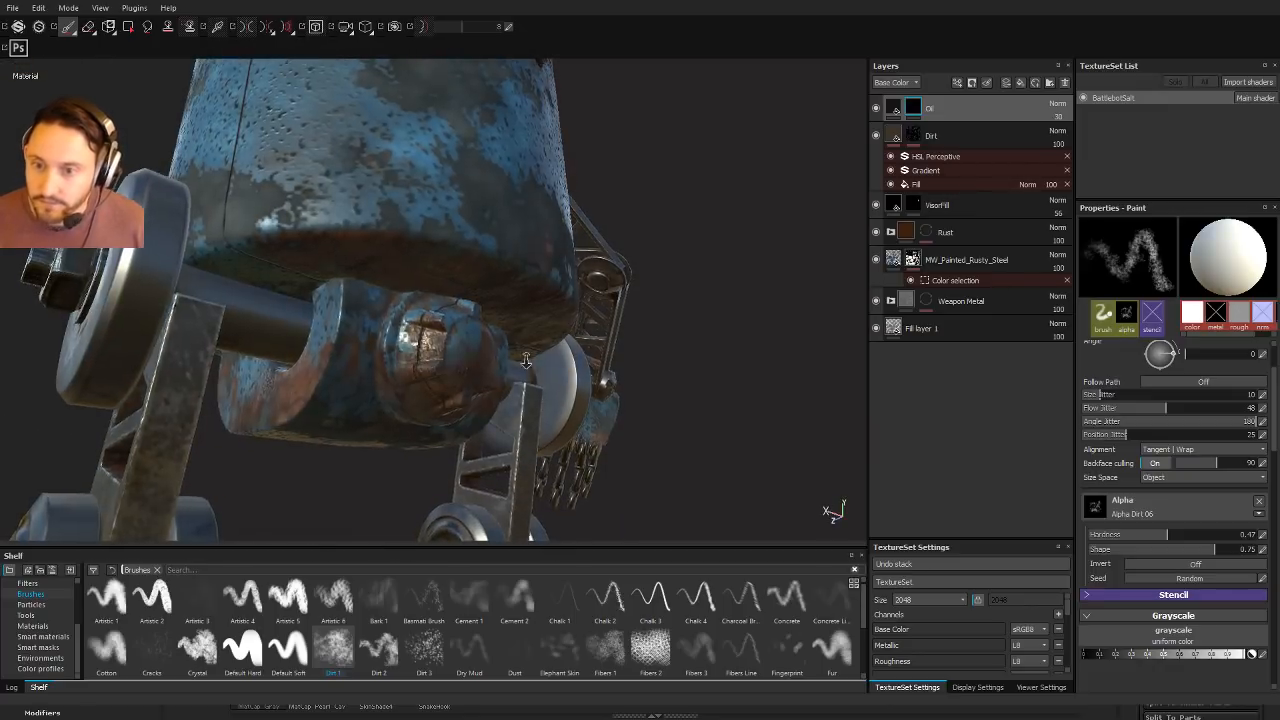
Step: Inspect the whole robot from back to front under rotated lighting to judge the oil, dirt and metal
{"action": "right_click_drag", "start_coordinate": [458, 364], "coordinate": [380, 348], "text": "alt"}
{"action": "middle_click_drag", "start_coordinate": [700, 410], "coordinate": [583, 532], "text": "alt"}
{"action": "right_click_drag", "start_coordinate": [583, 532], "coordinate": [626, 466], "text": "alt"}
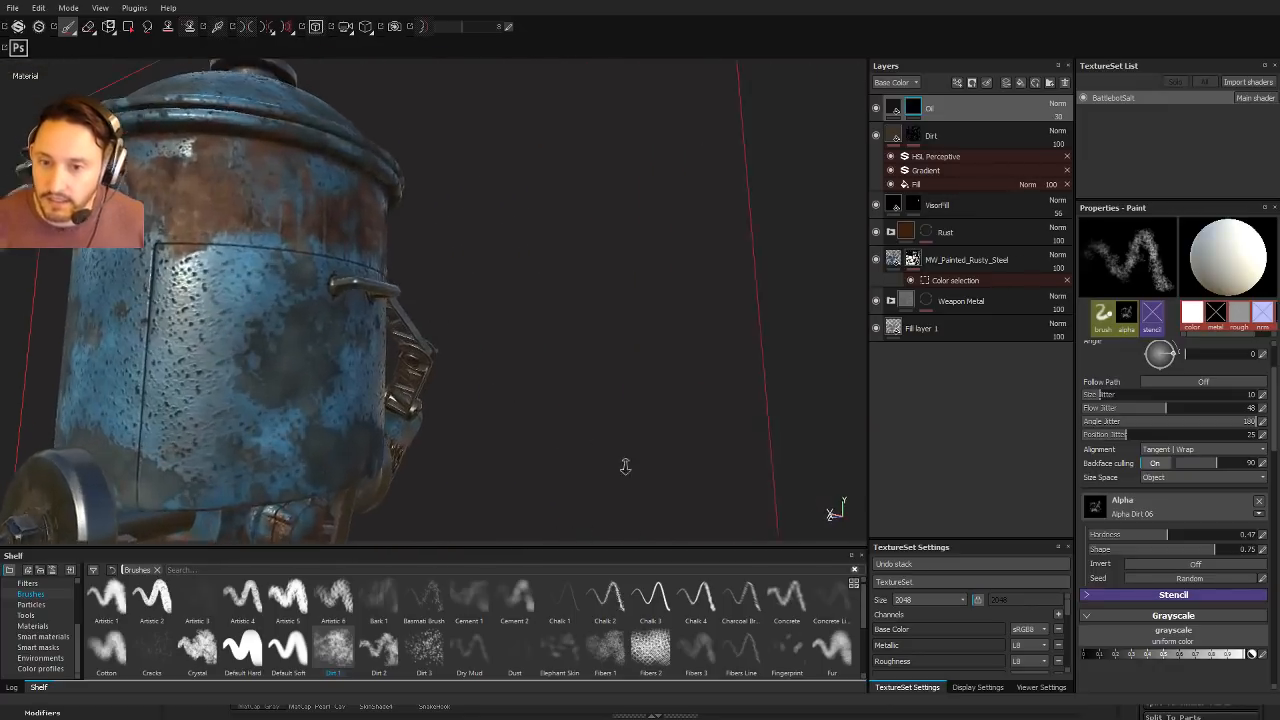
{"action": "left_click_drag", "start_coordinate": [600, 400], "coordinate": [560, 480], "text": "alt"}
{"action": "right_click_drag", "start_coordinate": [290, 350], "coordinate": [110, 334], "text": "alt"}
{"action": "left_click_drag", "start_coordinate": [420, 330], "coordinate": [790, 316], "text": "alt"}
{"action": "mouse_move", "coordinate": [400, 340]}
{"action": "middle_mouse_down", "text": "alt"}
{"action": "mouse_move", "coordinate": [364, 322]}
{"action": "mouse_move", "coordinate": [576, 318]}
{"action": "middle_mouse_up", "text": "alt"}
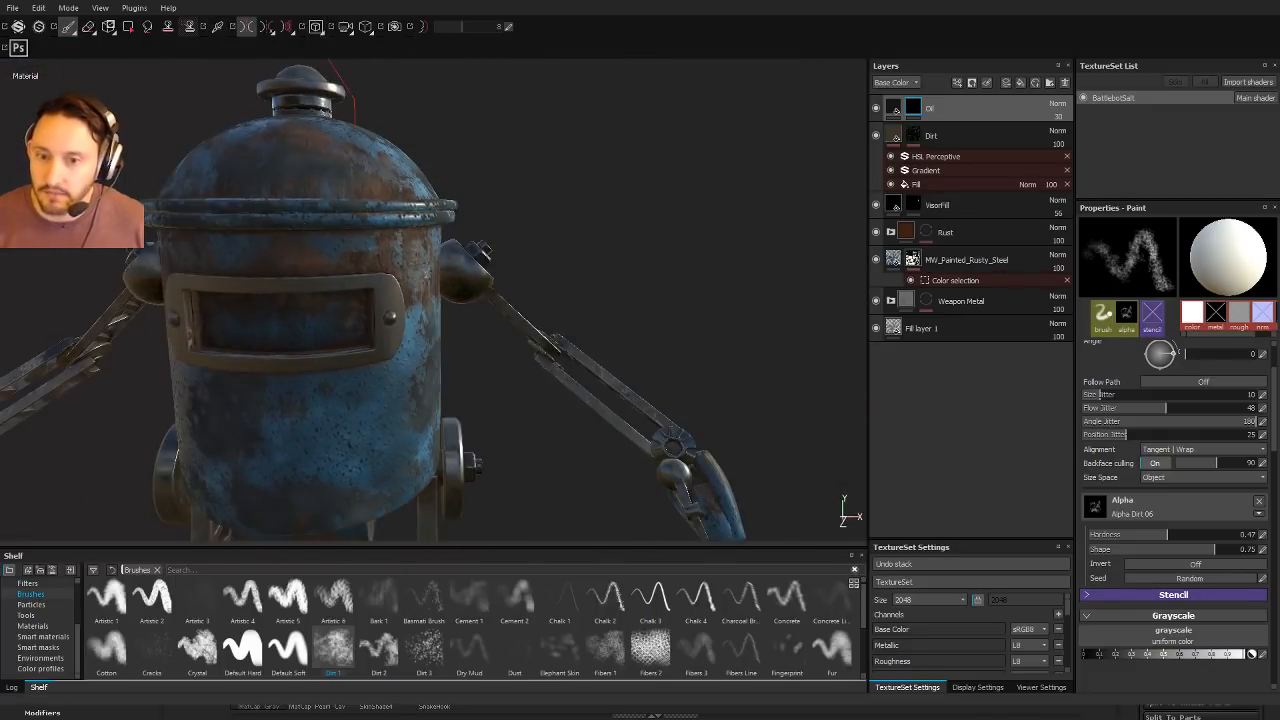
{"action": "right_click_drag", "start_coordinate": [576, 318], "coordinate": [540, 300], "text": "alt"}
{"action": "left_click_drag", "start_coordinate": [420, 310], "coordinate": [399, 304], "text": "alt"}
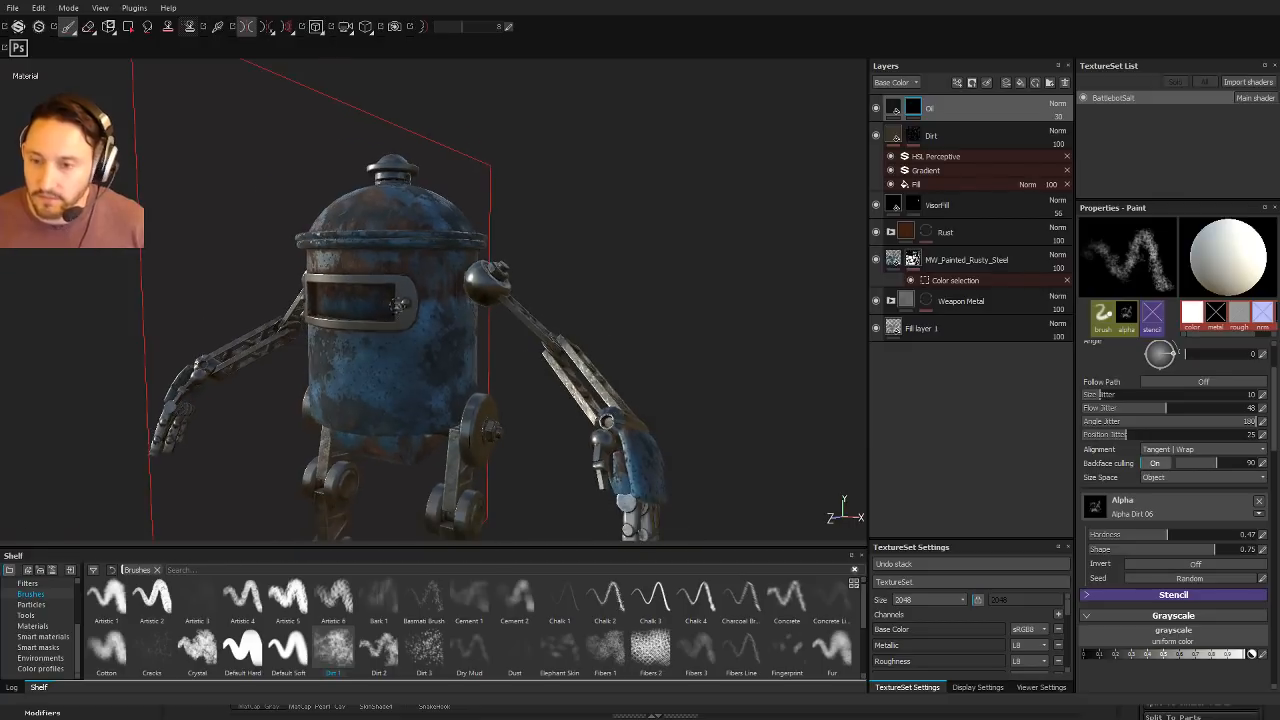
{"action": "middle_click_drag", "start_coordinate": [534, 334], "coordinate": [540, 230], "text": "alt"}
{"action": "right_click_drag", "start_coordinate": [540, 230], "coordinate": [510, 270], "text": "alt"}
{"action": "right_click_drag", "start_coordinate": [510, 270], "coordinate": [640, 380], "text": "shift"}
{"action": "right_click_drag", "start_coordinate": [640, 380], "coordinate": [724, 456], "text": "alt"}
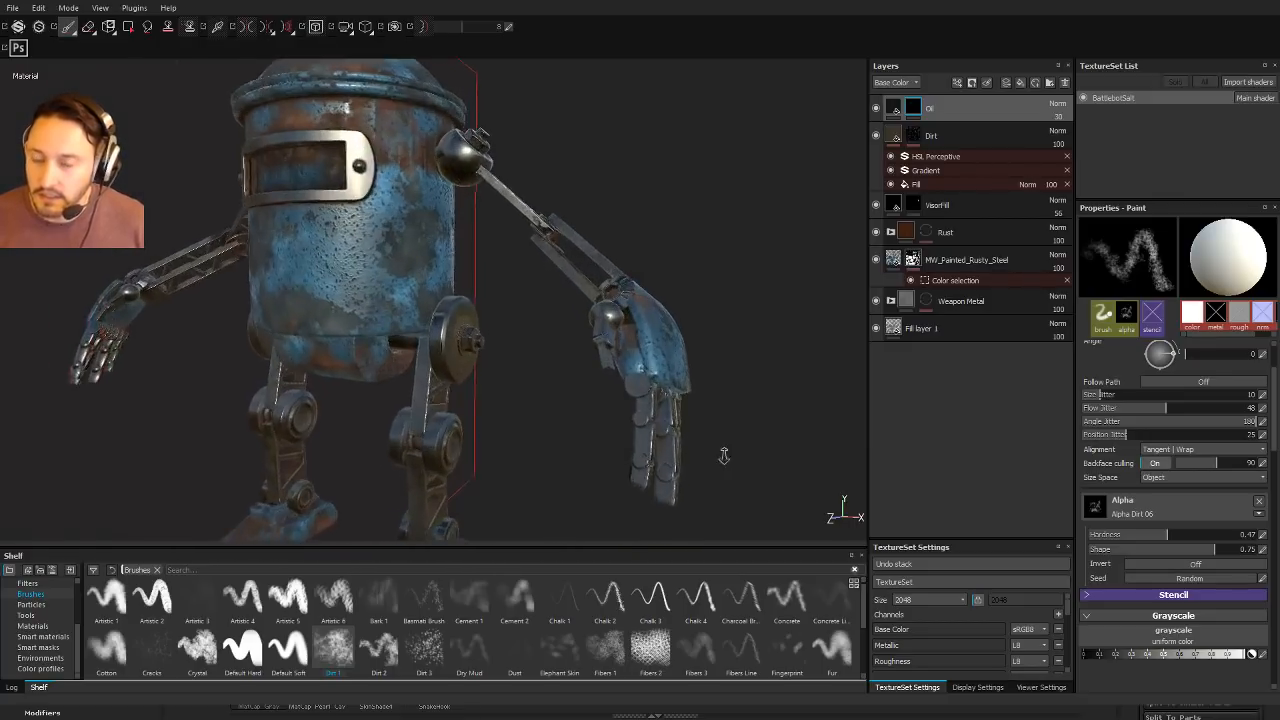
{"action": "middle_click_drag", "start_coordinate": [634, 236], "coordinate": [686, 340], "text": "alt"}
{"action": "right_click_drag", "start_coordinate": [686, 340], "coordinate": [740, 351], "text": "alt"}
{"action": "left_click_drag", "start_coordinate": [736, 321], "coordinate": [777, 329], "text": "alt"}
{"action": "right_click_drag", "start_coordinate": [777, 329], "coordinate": [746, 293], "text": "alt"}
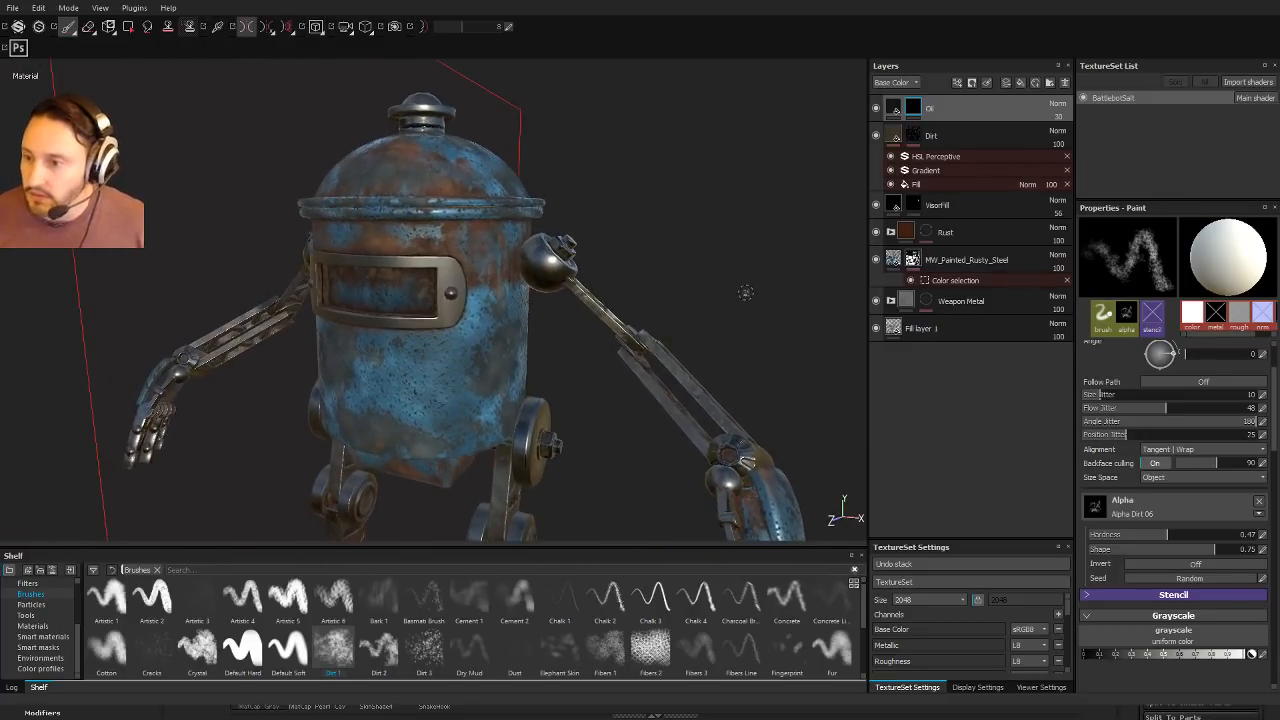
Step: Compare the robot with Fill layer 1 hidden and shown, and check the metal parts from several angles
{"action": "left_click", "coordinate": [876, 331]}
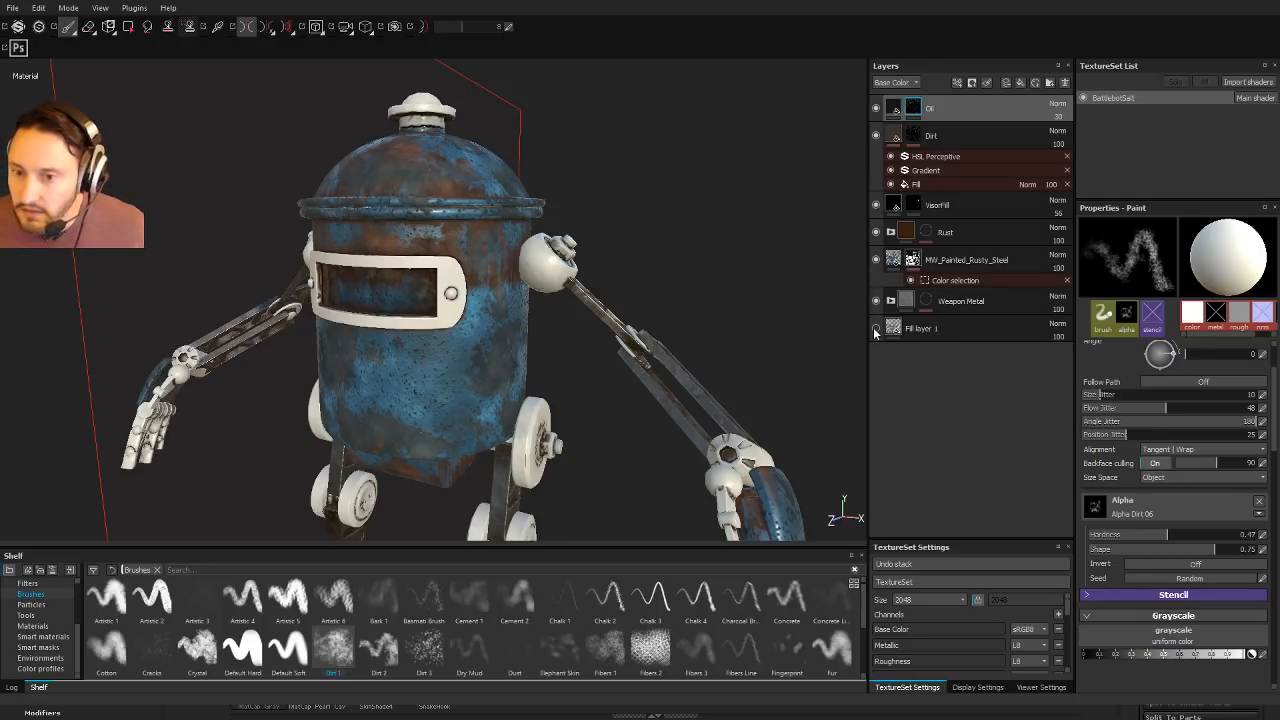
{"action": "left_click", "coordinate": [876, 331]}
{"action": "left_click", "coordinate": [876, 331]}
{"action": "left_click", "coordinate": [876, 331]}
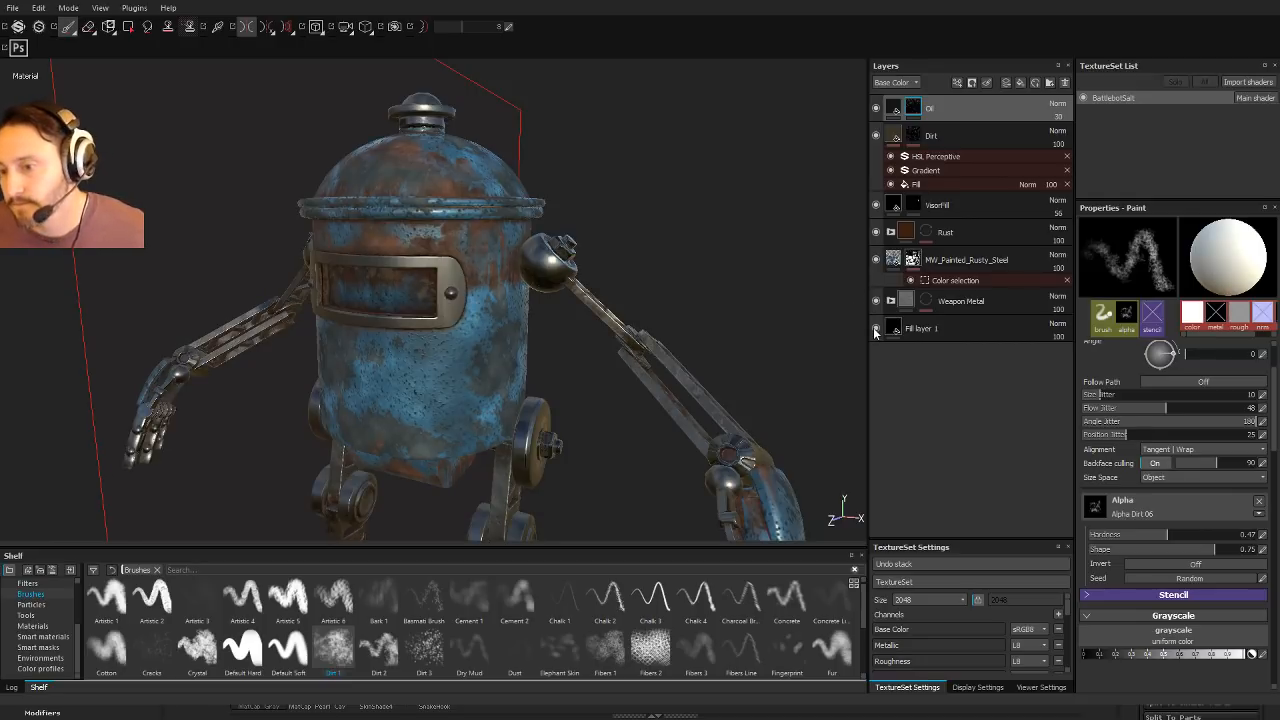
{"action": "left_click_drag", "start_coordinate": [720, 280], "coordinate": [690, 300], "text": "alt"}
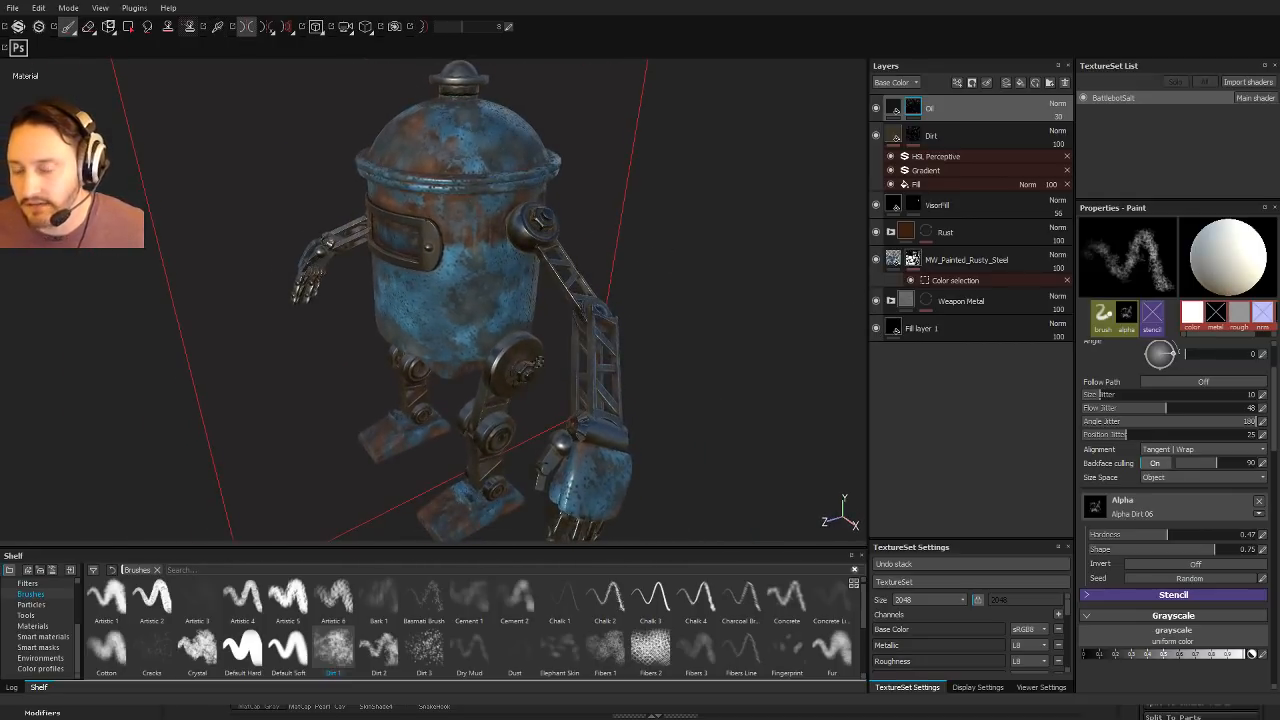
{"action": "mouse_move", "coordinate": [537, 364]}
{"action": "left_mouse_down", "text": "alt"}
{"action": "mouse_move", "coordinate": [611, 287]}
{"action": "mouse_move", "coordinate": [705, 326]}
{"action": "left_mouse_up", "text": "alt"}
Step: Rename Fill layer 1 as BaseMetal
{"action": "left_click", "coordinate": [915, 328]}
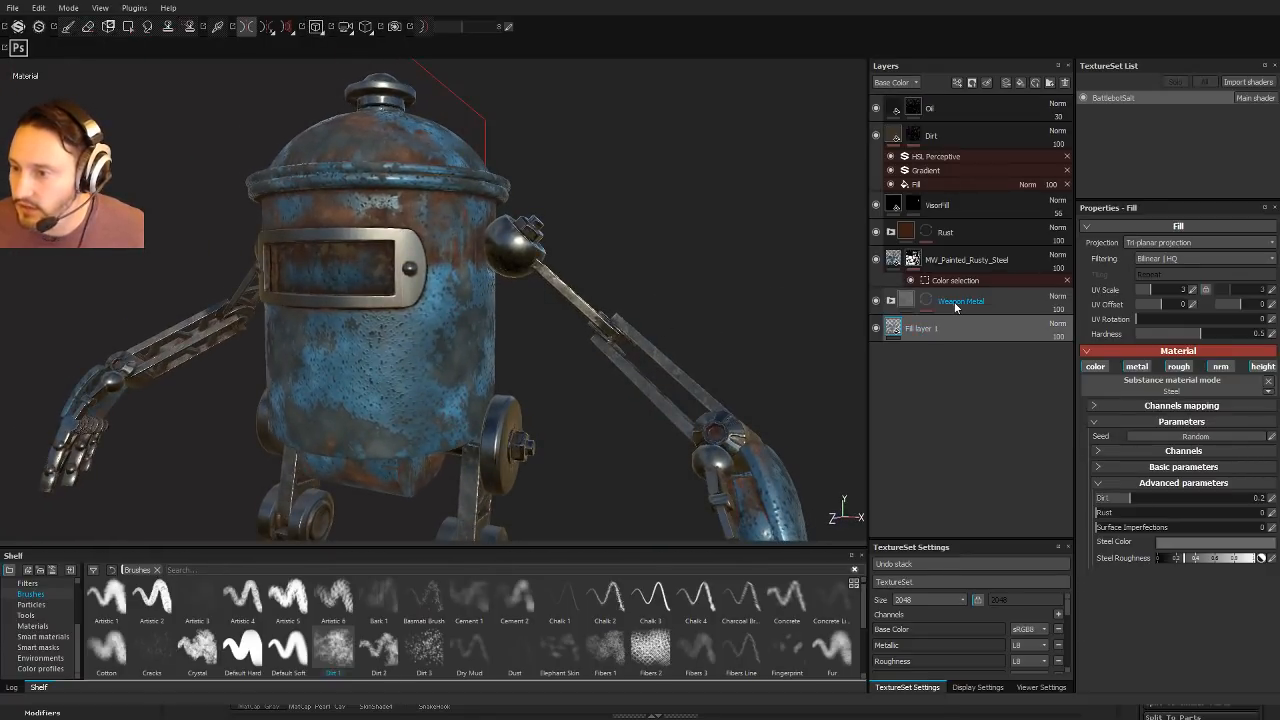
{"action": "double_click", "coordinate": [922, 329]}
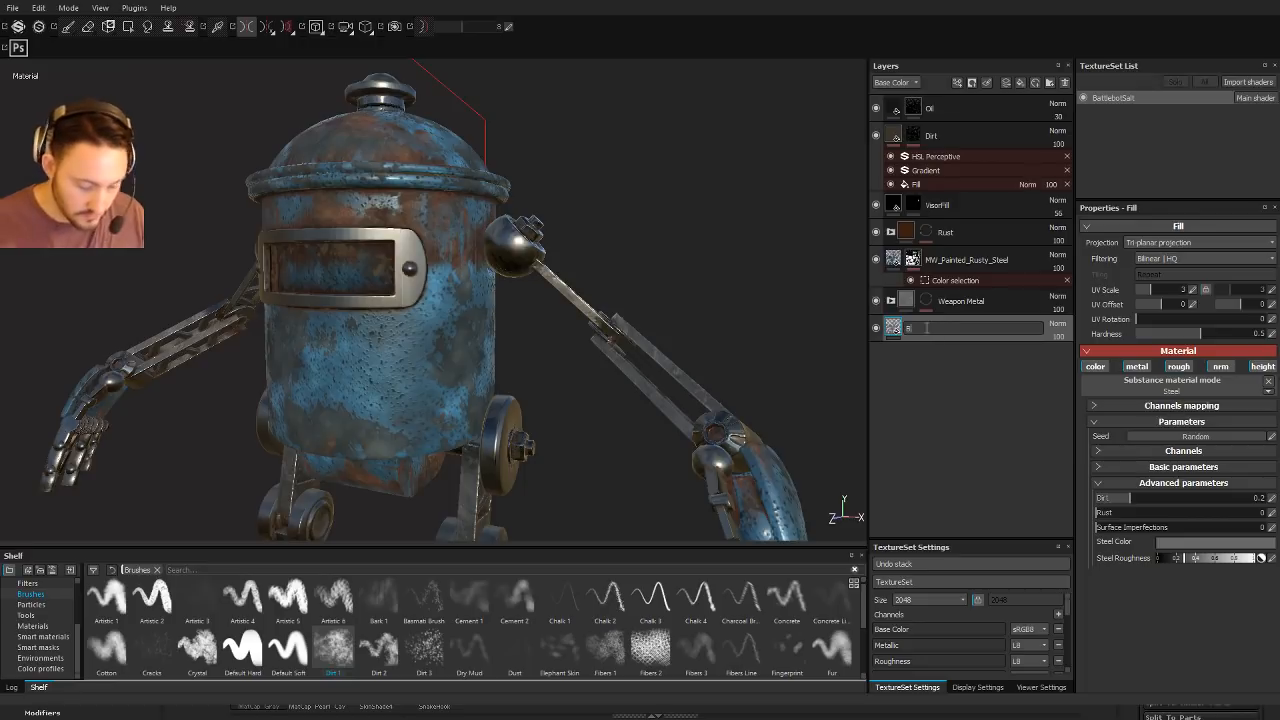
{"action": "type", "text": "BaseMetal"}
{"action": "key", "text": "Return"}
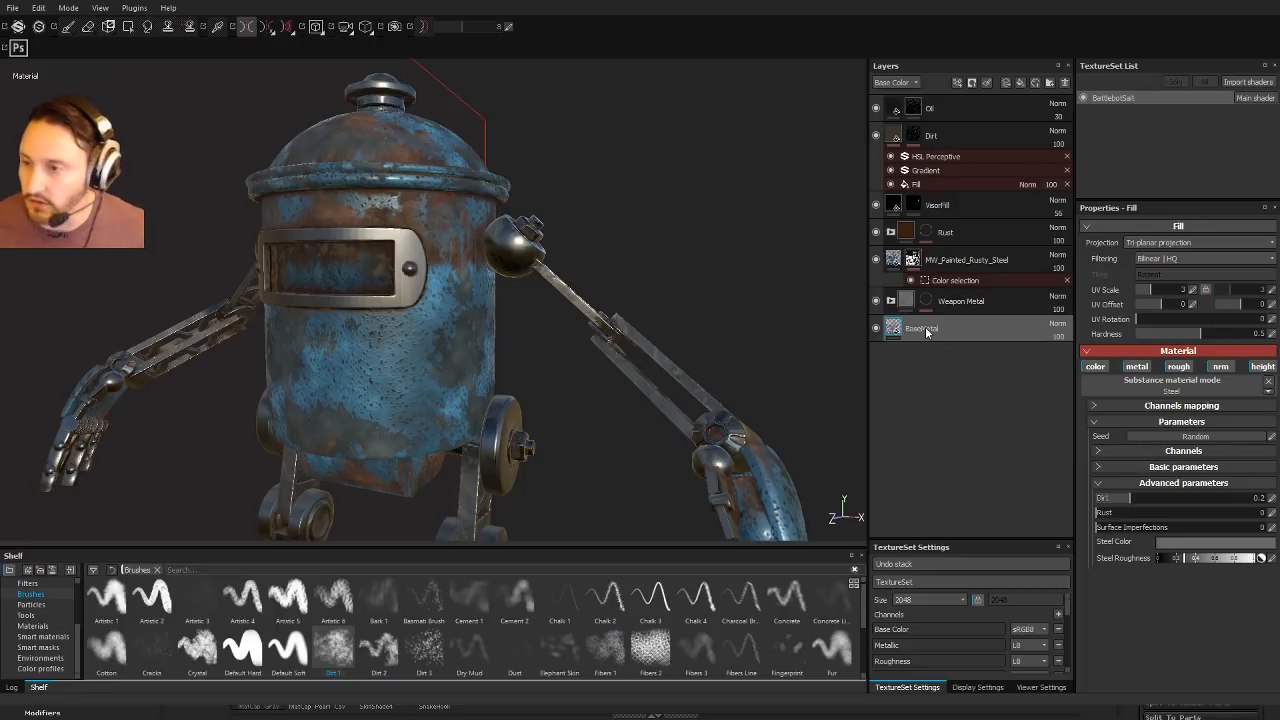
Step: Add a fill layer directly above BaseMetal and disable its color, metal and normal channels
{"action": "left_click", "coordinate": [1020, 82]}
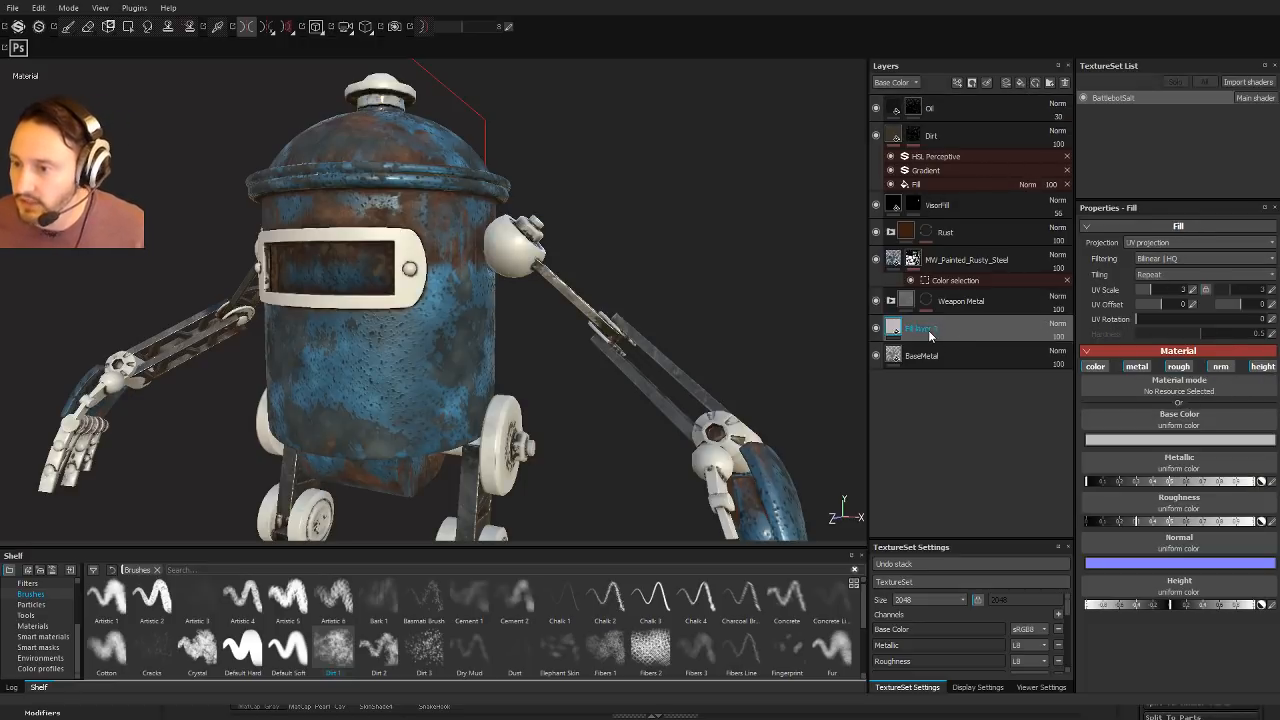
{"action": "double_click", "coordinate": [929, 331]}
{"action": "left_click", "coordinate": [1095, 366]}
{"action": "left_click", "coordinate": [1137, 366]}
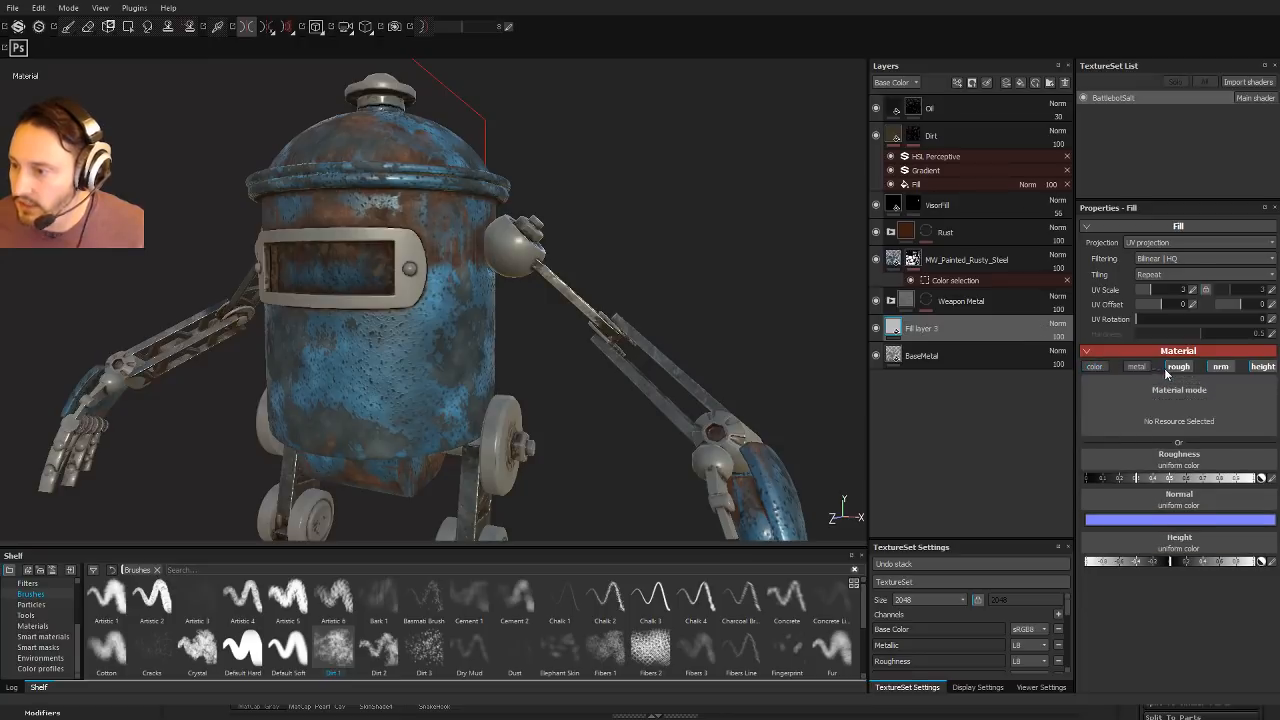
{"action": "left_click", "coordinate": [1220, 366]}
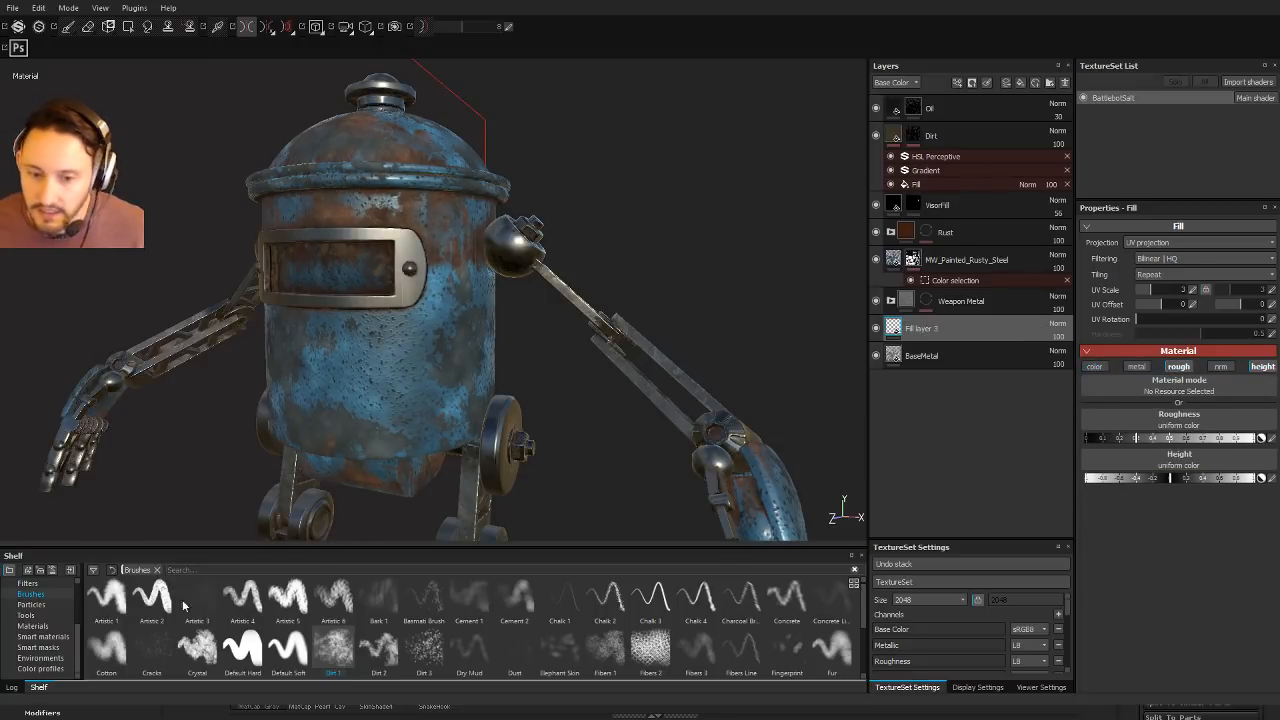
Step: Assign the Grunge Concrete Burnt texture to the new fill layer's Height channel
{"action": "scroll", "coordinate": [38, 621], "scroll_direction": "up", "scroll_amount": 3}
{"action": "left_click", "coordinate": [33, 615]}
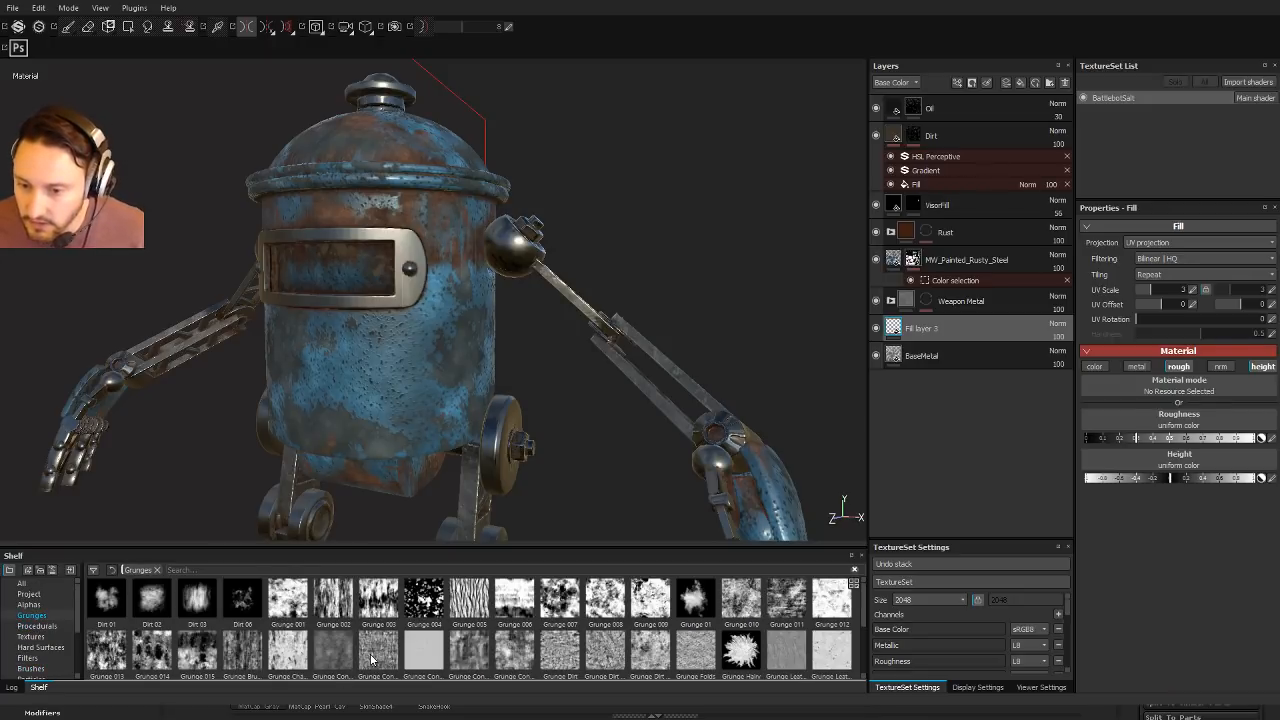
{"action": "left_click_drag", "start_coordinate": [1272, 497], "coordinate": [1178, 455]}
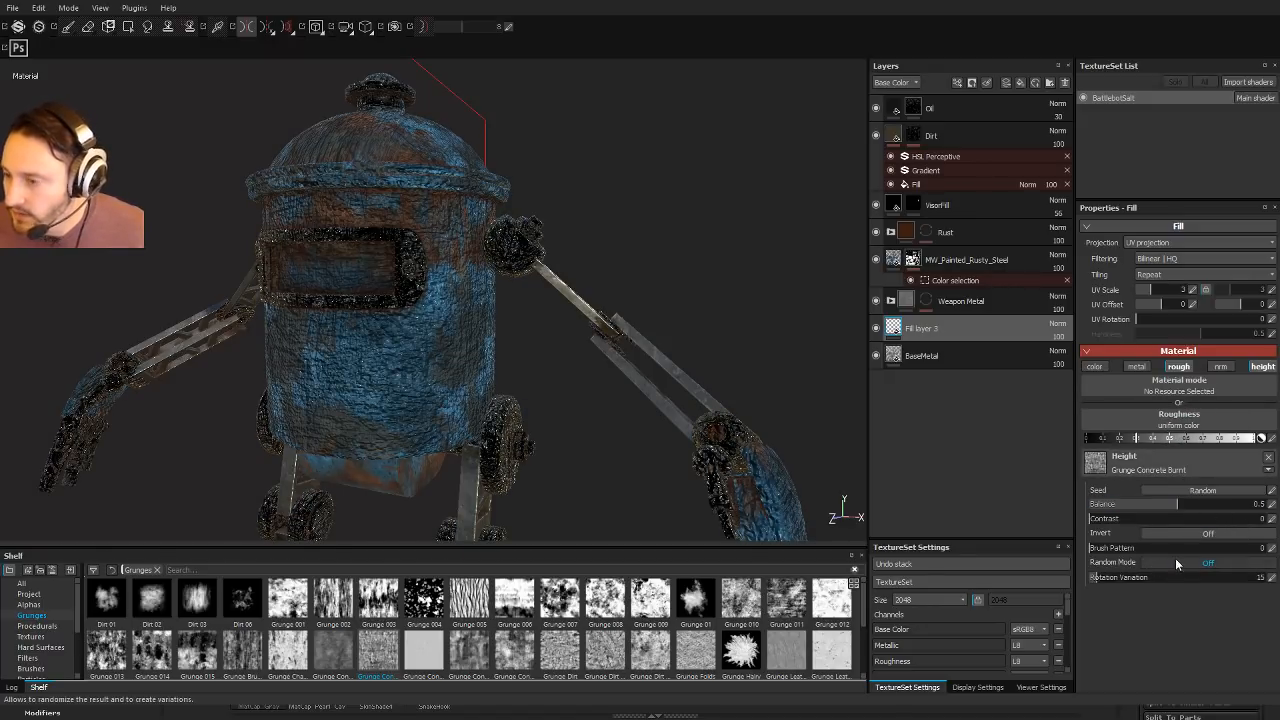
Step: Show the layer stack's Height channel and set the new fill layer's height opacity to 1
{"action": "left_click", "coordinate": [903, 133]}
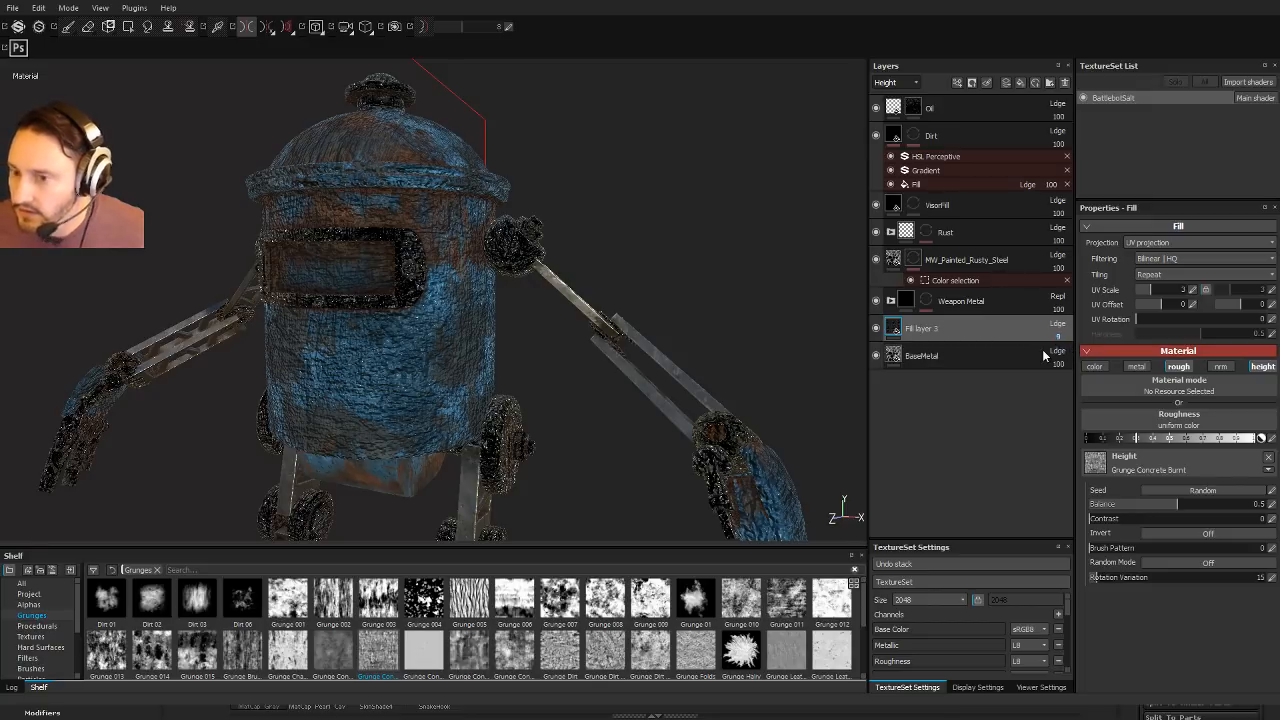
{"action": "scroll", "coordinate": [1042, 350], "scroll_direction": "down", "scroll_amount": 7}
{"action": "scroll", "coordinate": [1046, 350], "scroll_direction": "down", "scroll_amount": 2}
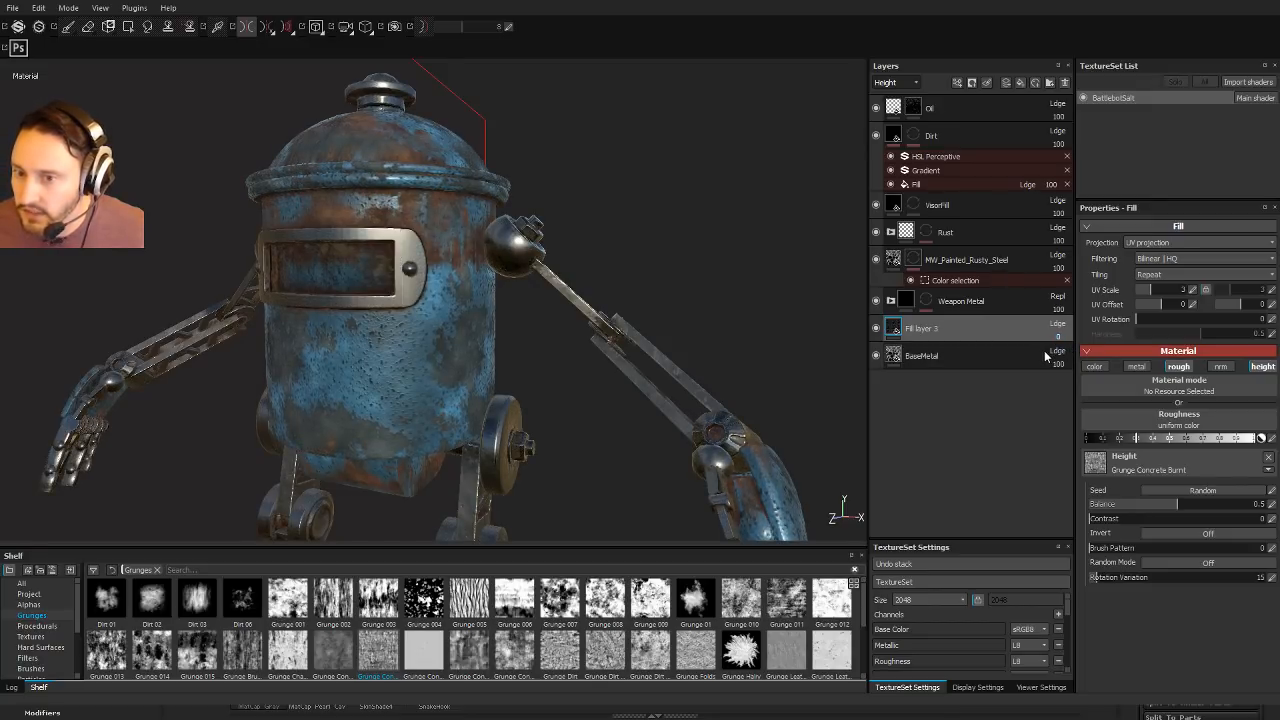
{"action": "scroll", "coordinate": [1046, 351], "scroll_direction": "up", "scroll_amount": 2}
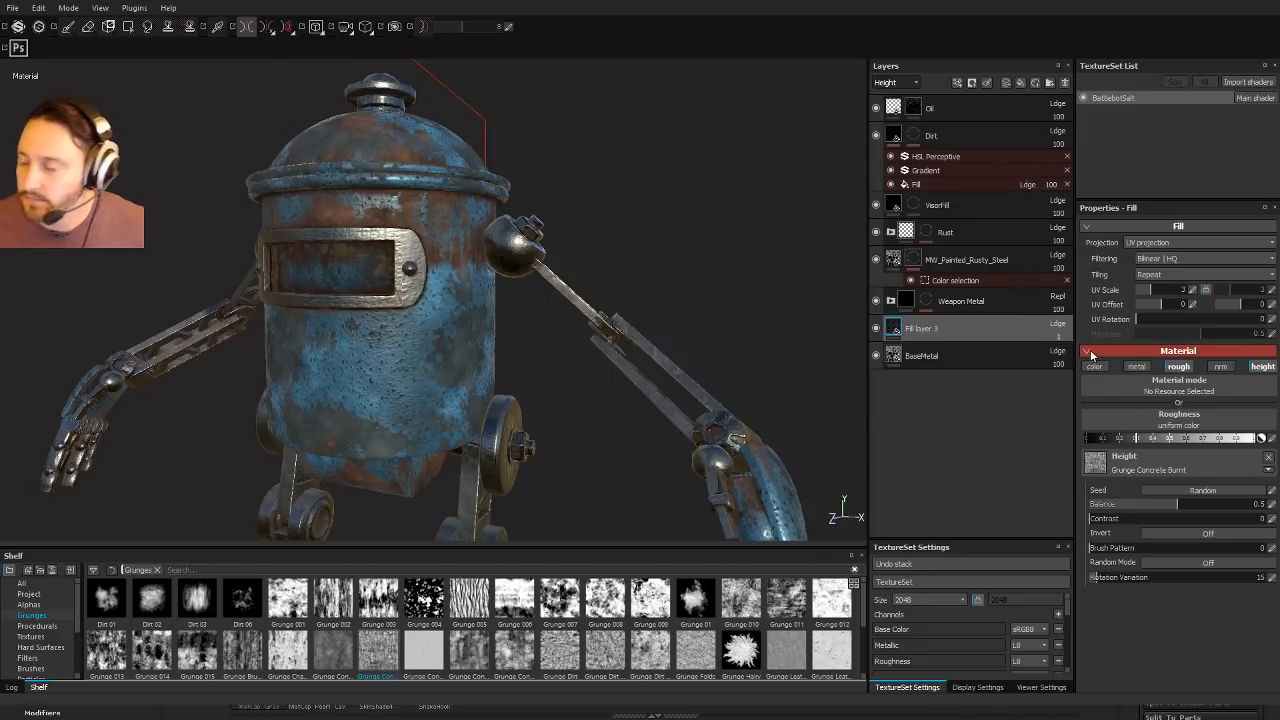
Step: Switch the grunge fill layer above BaseMetal to tri-planar projection and set its UV scale to 0.53
{"action": "left_click", "coordinate": [1169, 241]}
{"action": "left_click", "coordinate": [1164, 258]}
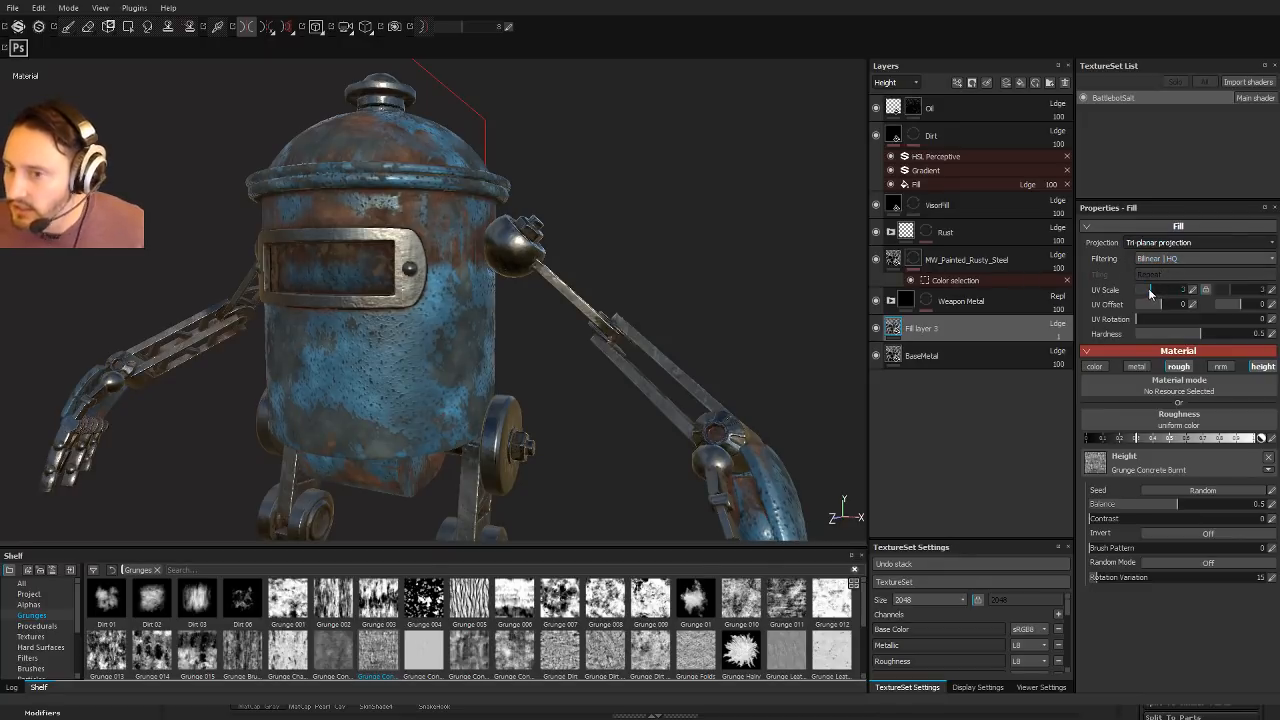
{"action": "left_click_drag", "start_coordinate": [1148, 288], "coordinate": [1143, 291]}
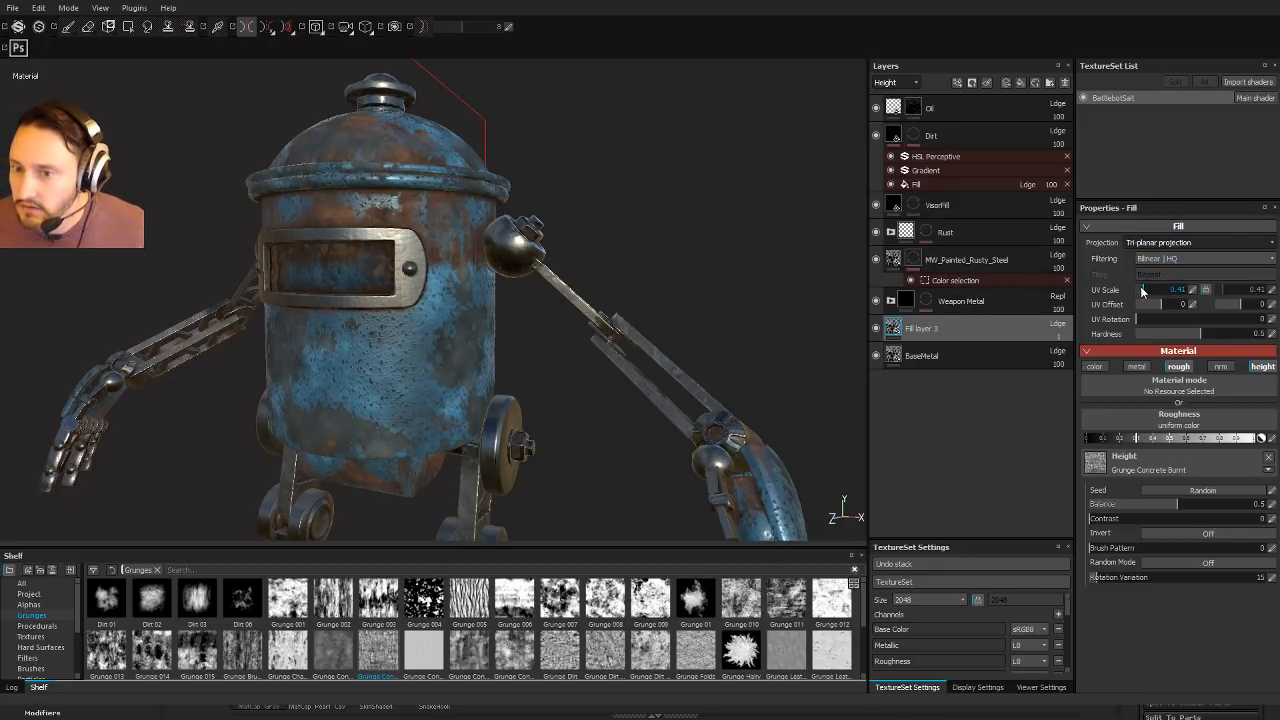
{"action": "left_click_drag", "start_coordinate": [1170, 294], "coordinate": [1185, 294]}
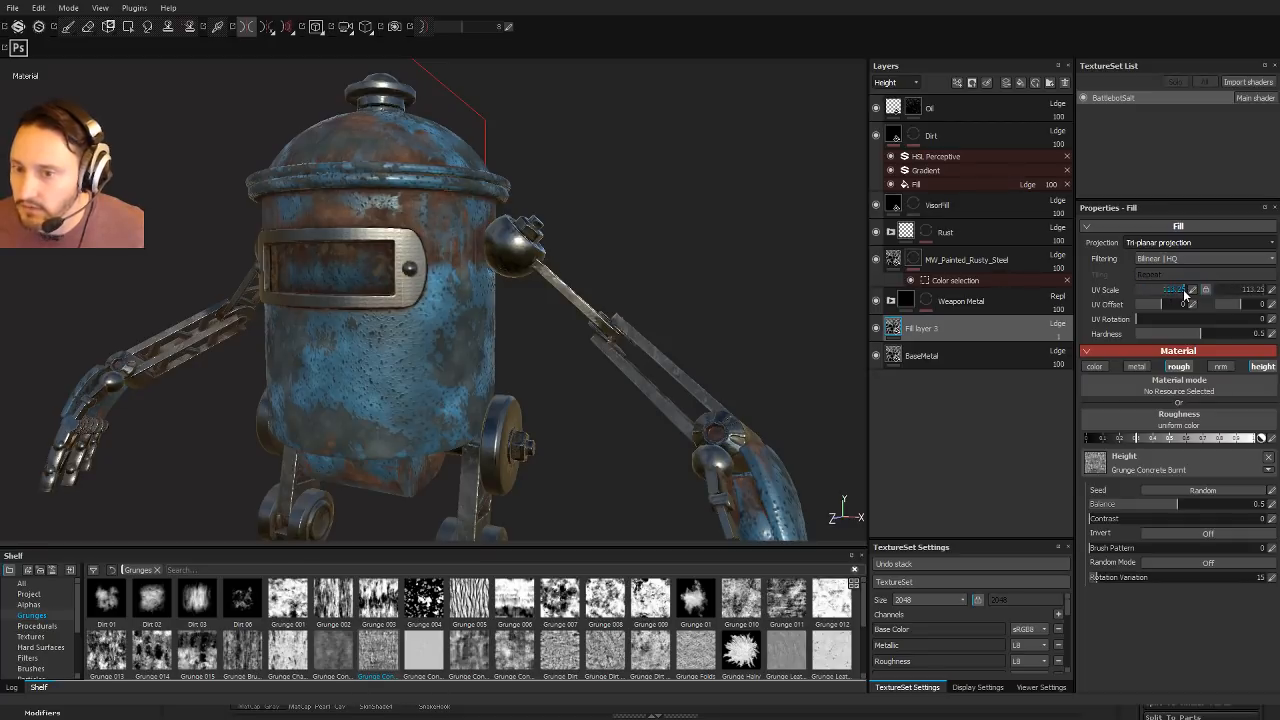
{"action": "left_click", "coordinate": [1140, 288]}
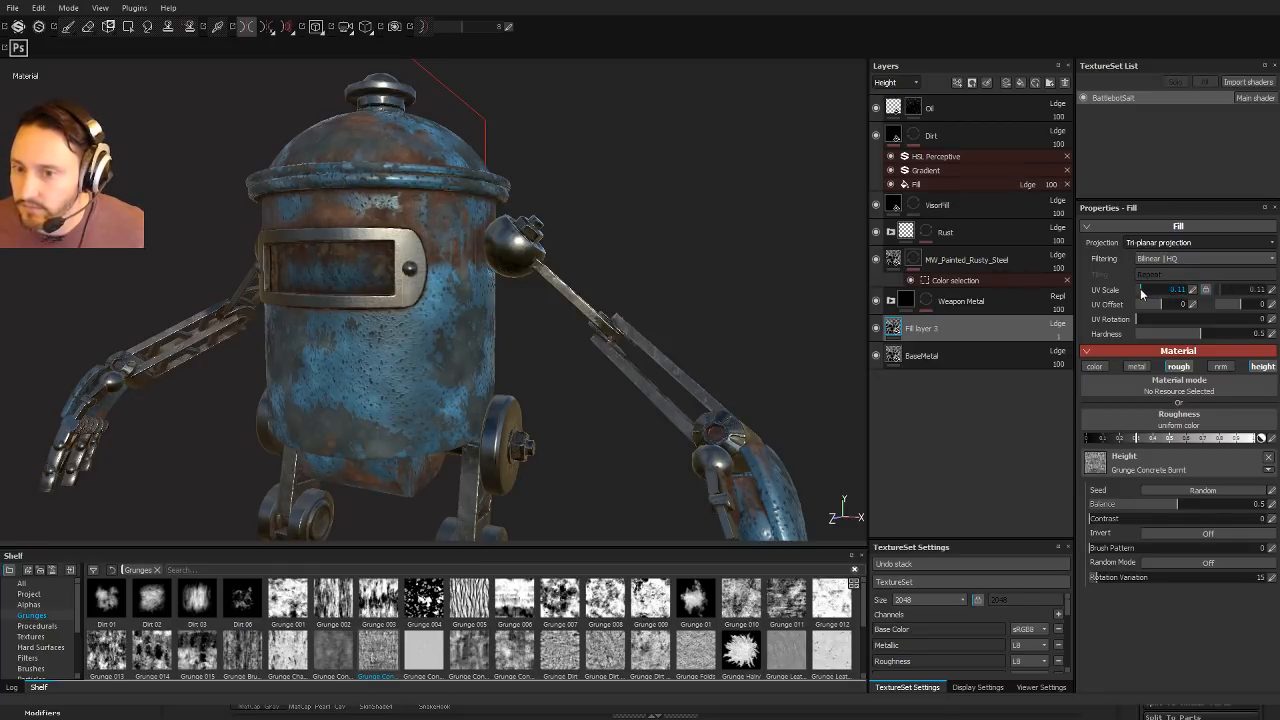
{"action": "left_click_drag", "start_coordinate": [1143, 288], "coordinate": [1141, 288]}
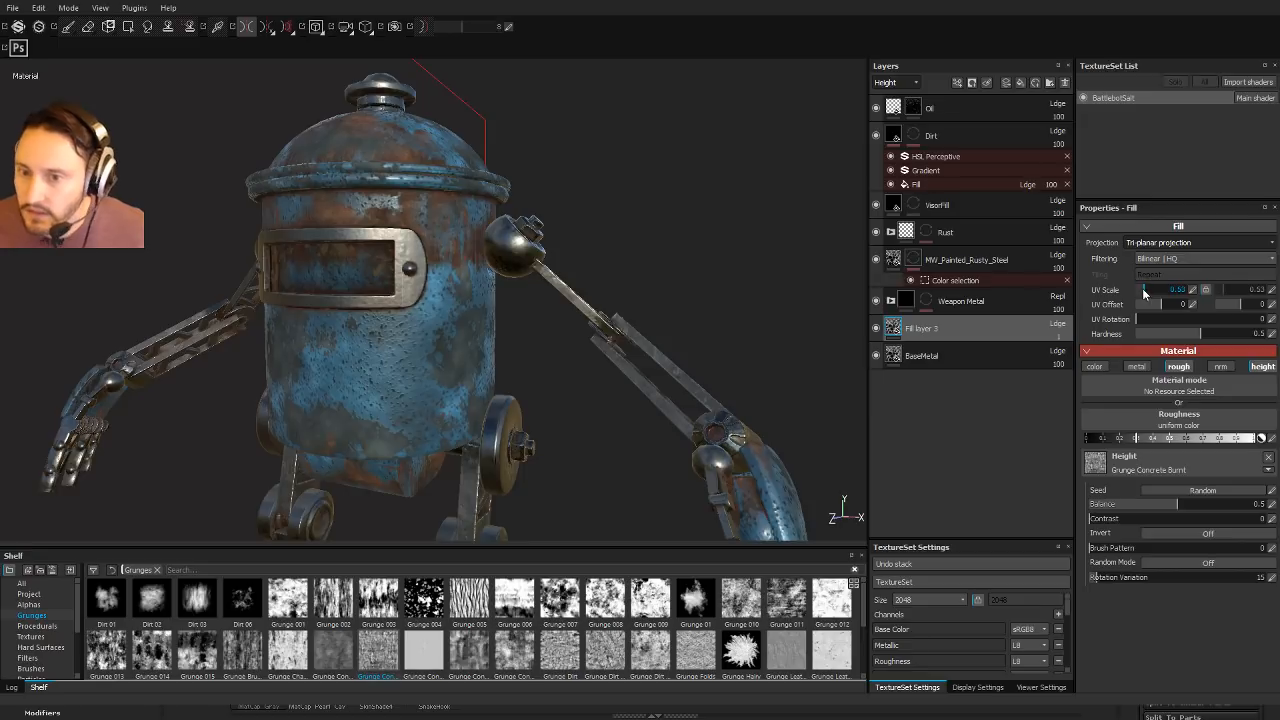
{"action": "left_click_drag", "start_coordinate": [740, 286], "coordinate": [711, 294], "text": "alt"}
{"action": "left_click_drag", "start_coordinate": [557, 281], "coordinate": [695, 341], "text": "alt"}
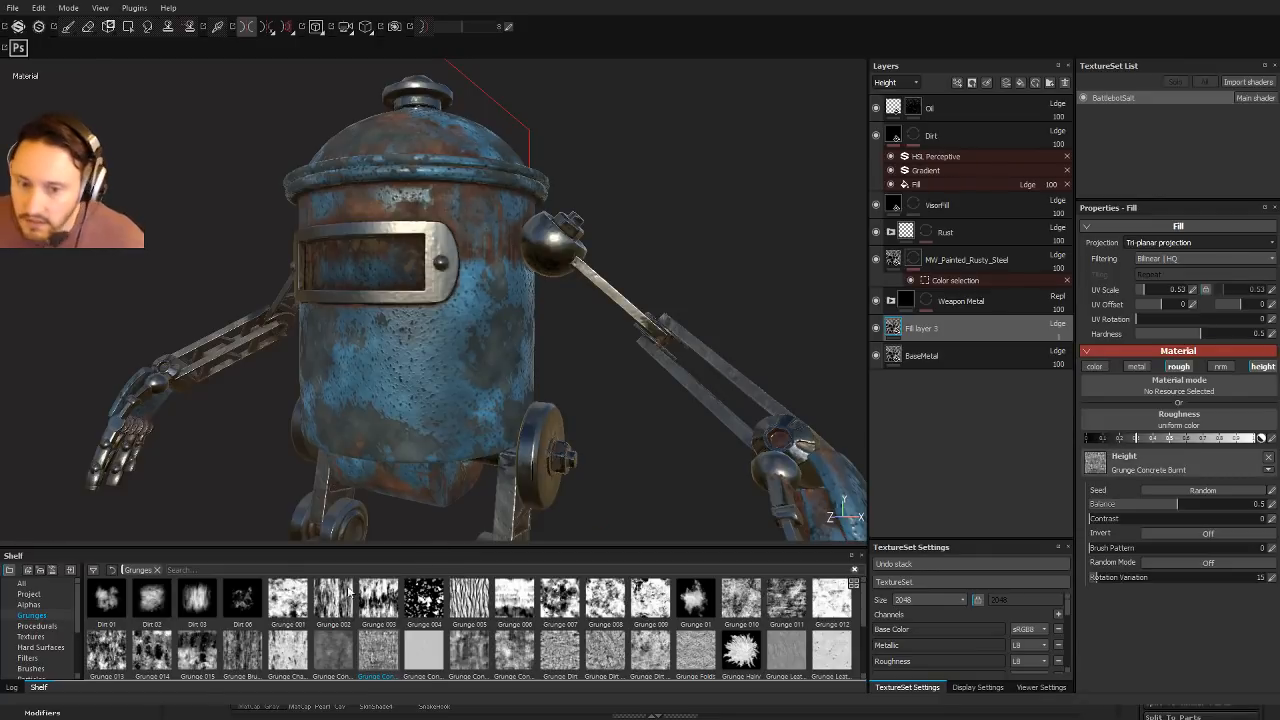
Step: Replace the fill layer's Height texture with Grunge 014
{"action": "left_click", "coordinate": [465, 598]}
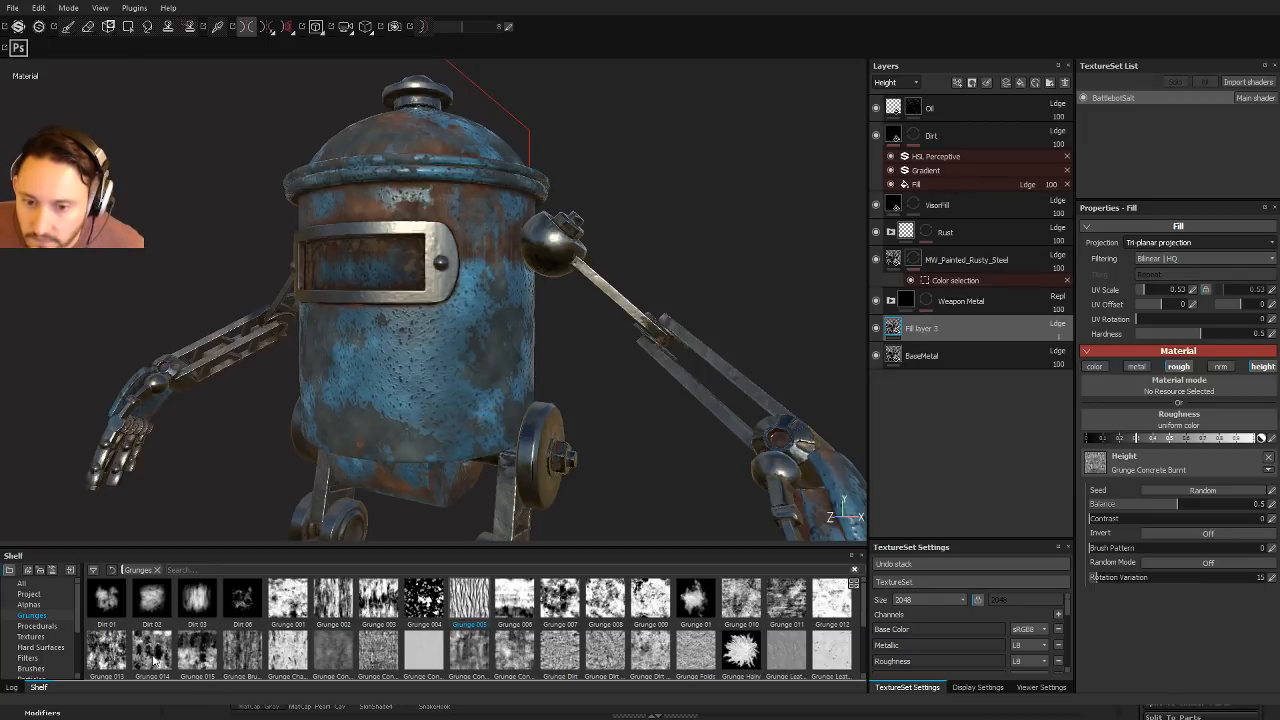
{"action": "left_click_drag", "start_coordinate": [152, 663], "coordinate": [1150, 472]}
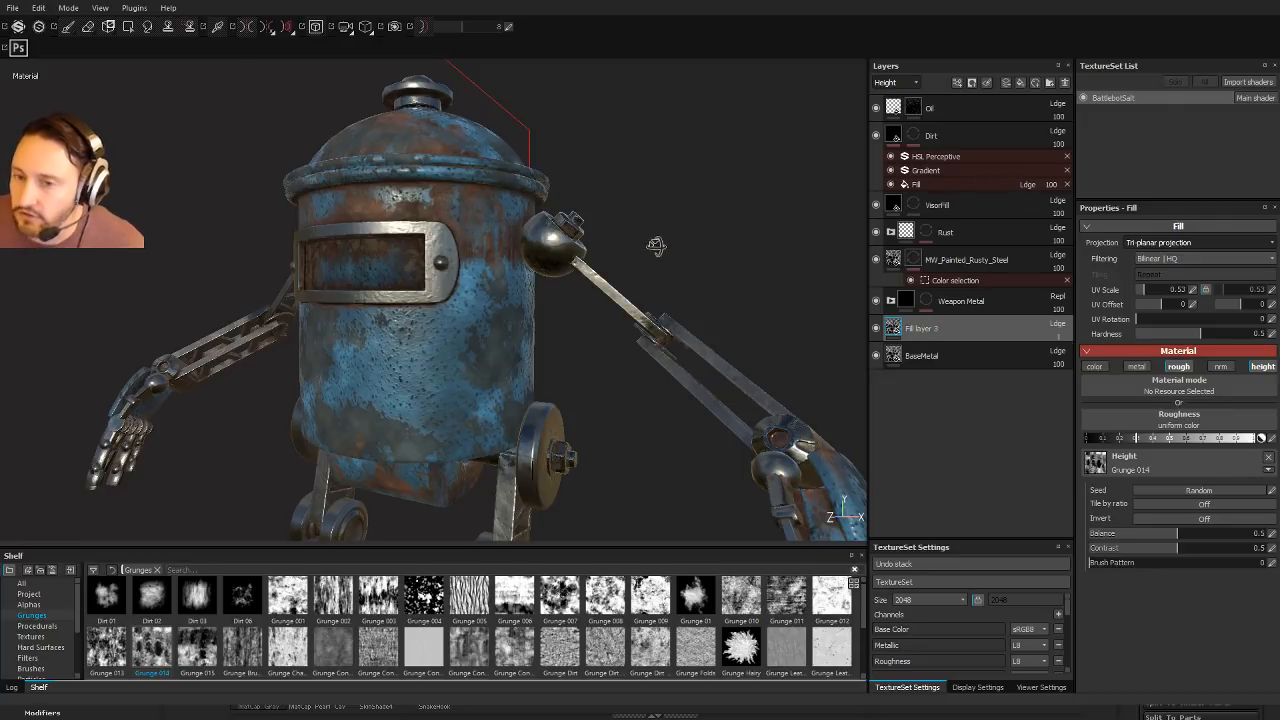
{"action": "left_click_drag", "start_coordinate": [654, 246], "coordinate": [609, 249], "text": "alt"}
{"action": "right_click_drag", "start_coordinate": [609, 249], "coordinate": [640, 259], "text": "shift"}
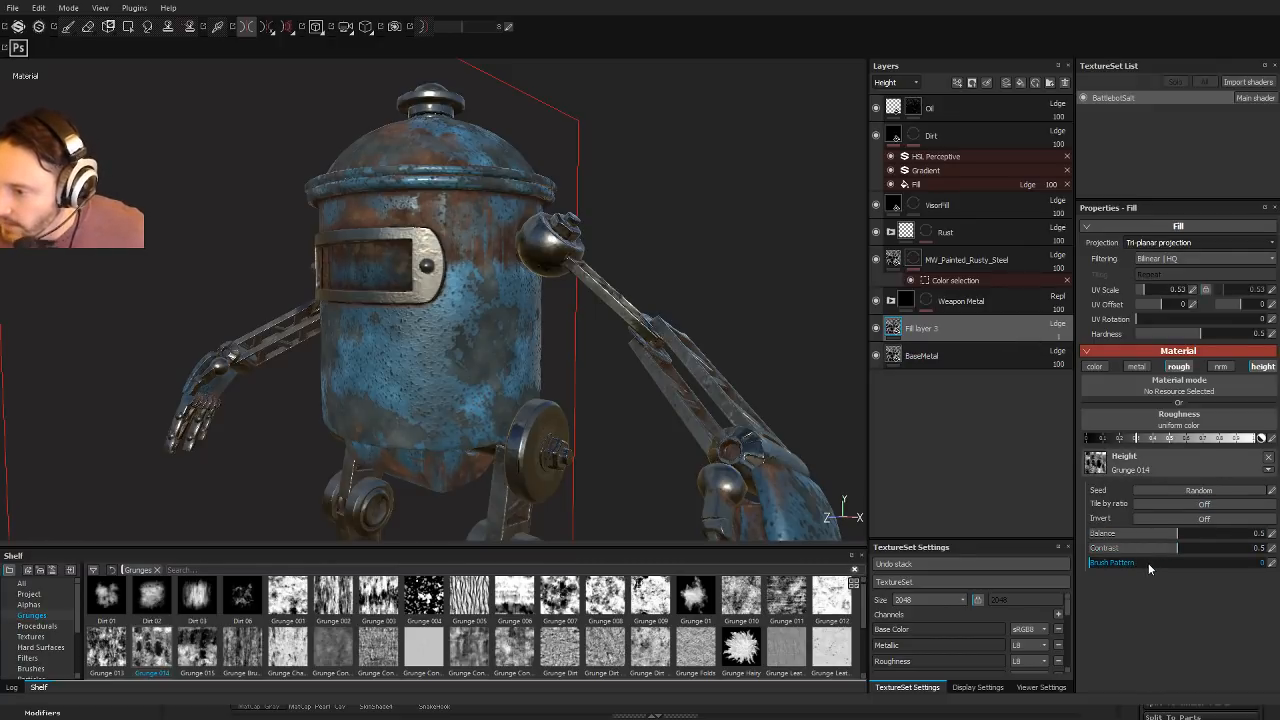
Step: Tune the Grunge 014 height texture to balance 0.5, contrast 0.41 and brush pattern 0
{"action": "left_click_drag", "start_coordinate": [1205, 564], "coordinate": [1212, 565]}
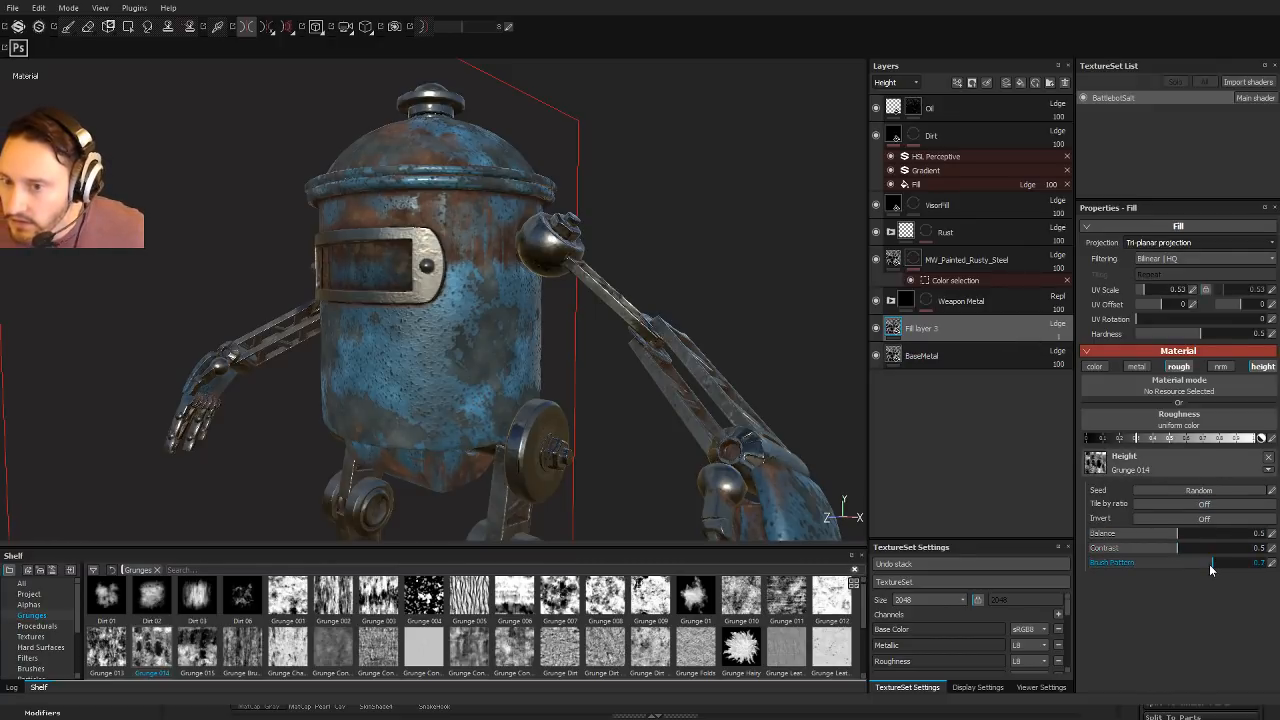
{"action": "left_click", "coordinate": [1095, 562]}
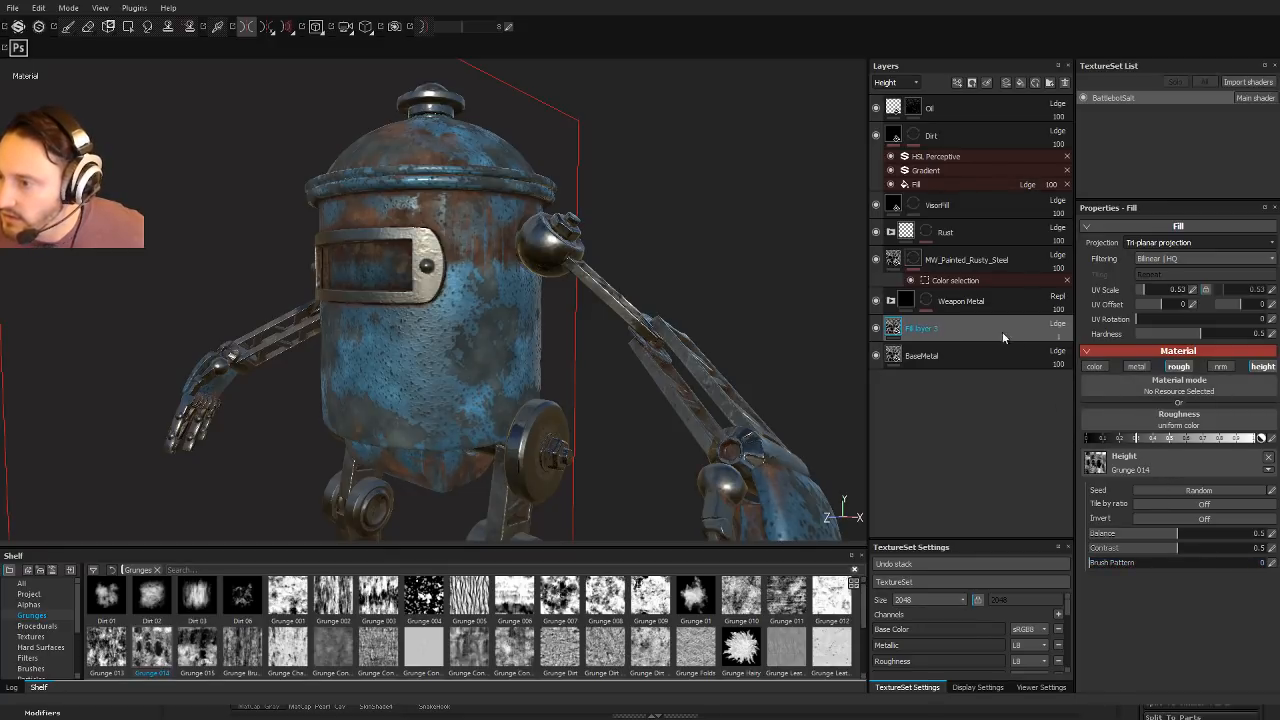
{"action": "left_click", "coordinate": [1190, 533]}
{"action": "left_click", "coordinate": [1191, 549]}
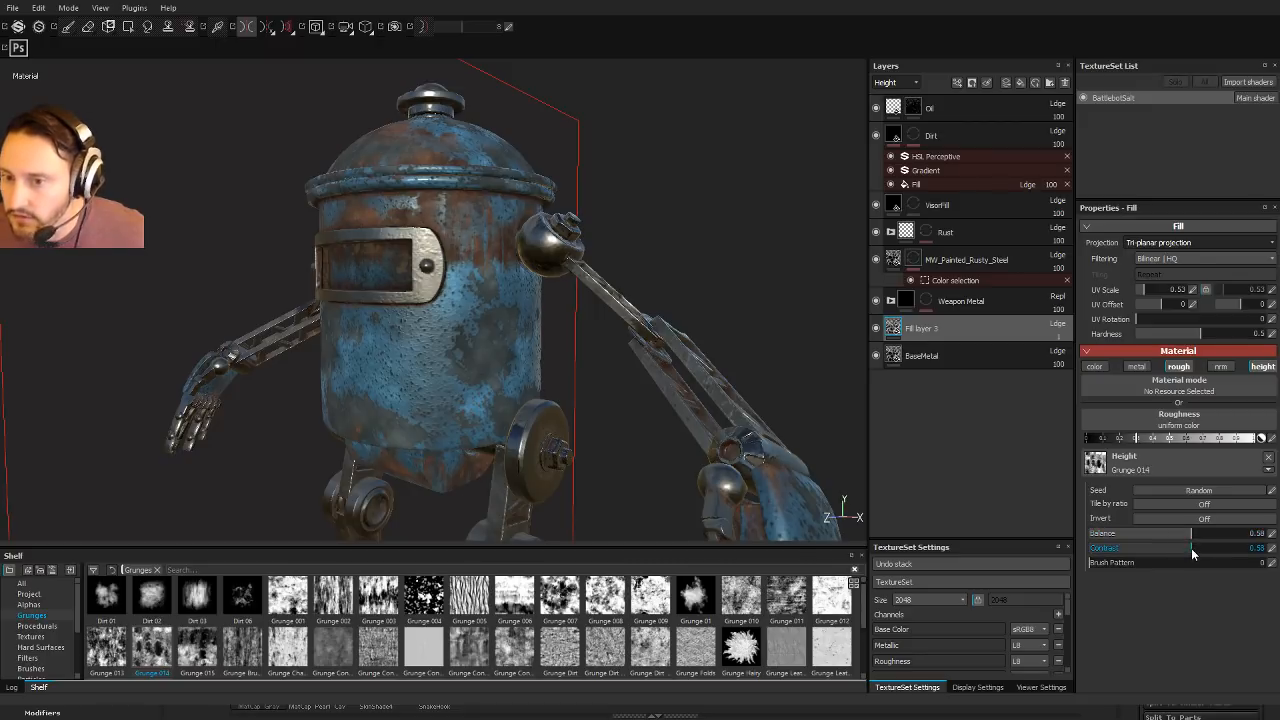
{"action": "left_click_drag", "start_coordinate": [1189, 550], "coordinate": [1161, 549]}
{"action": "left_click", "coordinate": [1177, 534]}
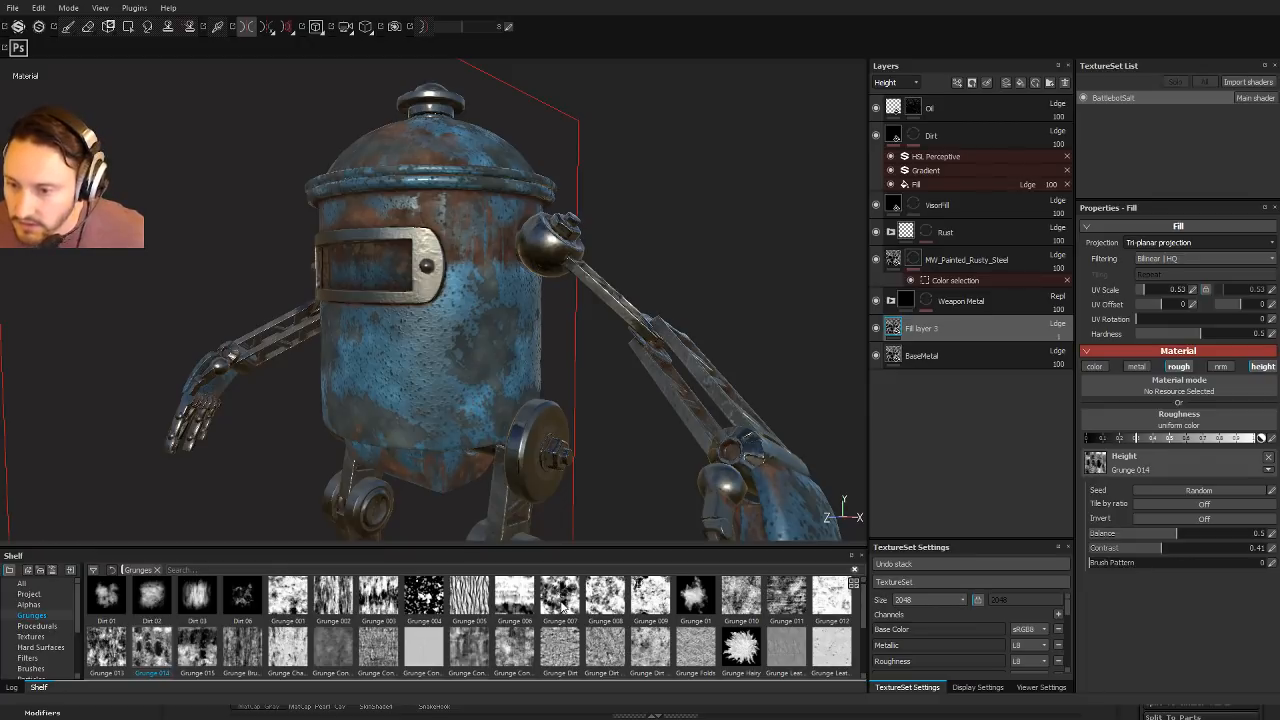
Step: Assign Grunge 007 to the fill layer's Roughness channel and lower its contrast to 0.11
{"action": "left_click_drag", "start_coordinate": [565, 602], "coordinate": [1192, 422]}
{"action": "left_click_drag", "start_coordinate": [530, 258], "coordinate": [576, 259], "text": "alt"}
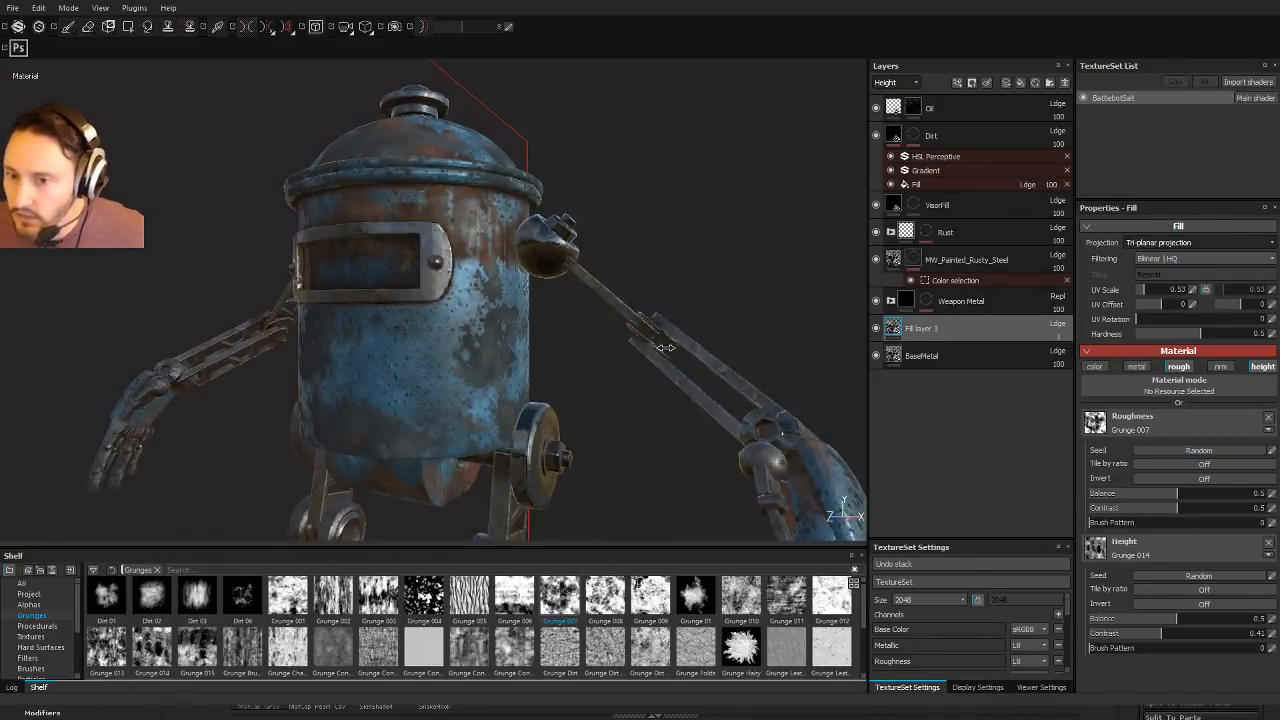
{"action": "left_click", "coordinate": [1104, 508]}
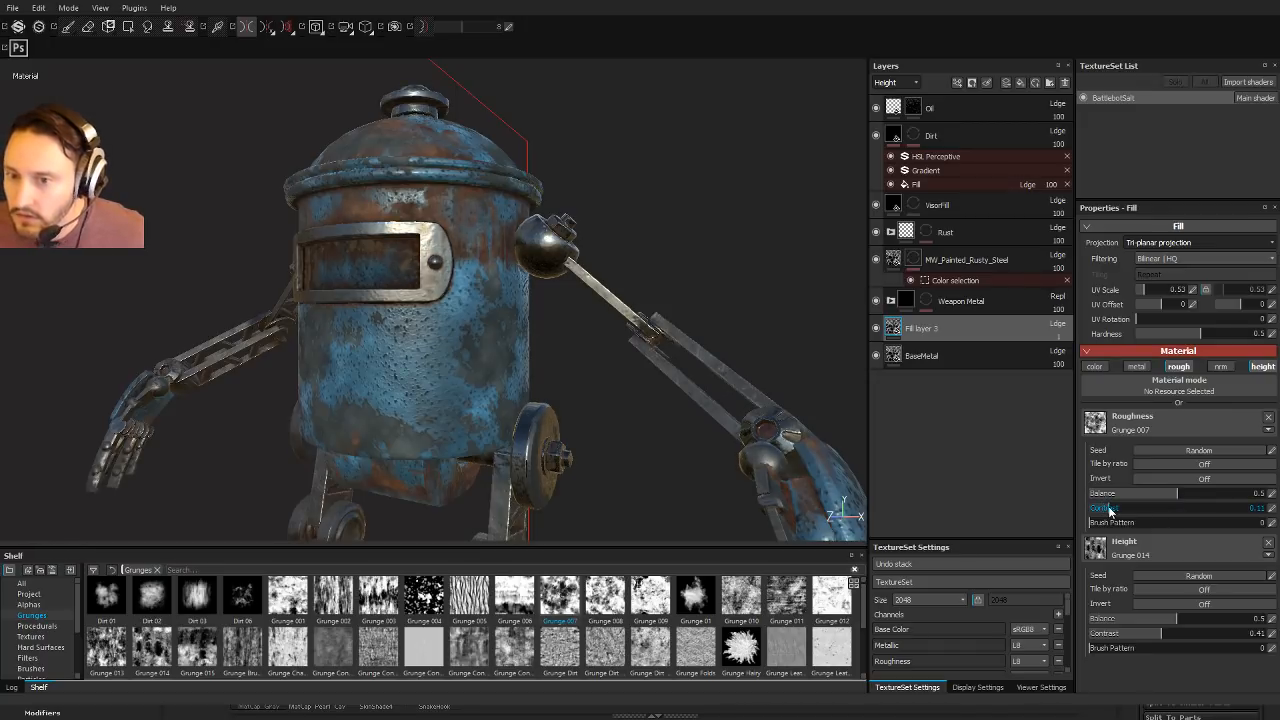
{"action": "left_click_drag", "start_coordinate": [793, 382], "coordinate": [845, 392], "text": "alt"}
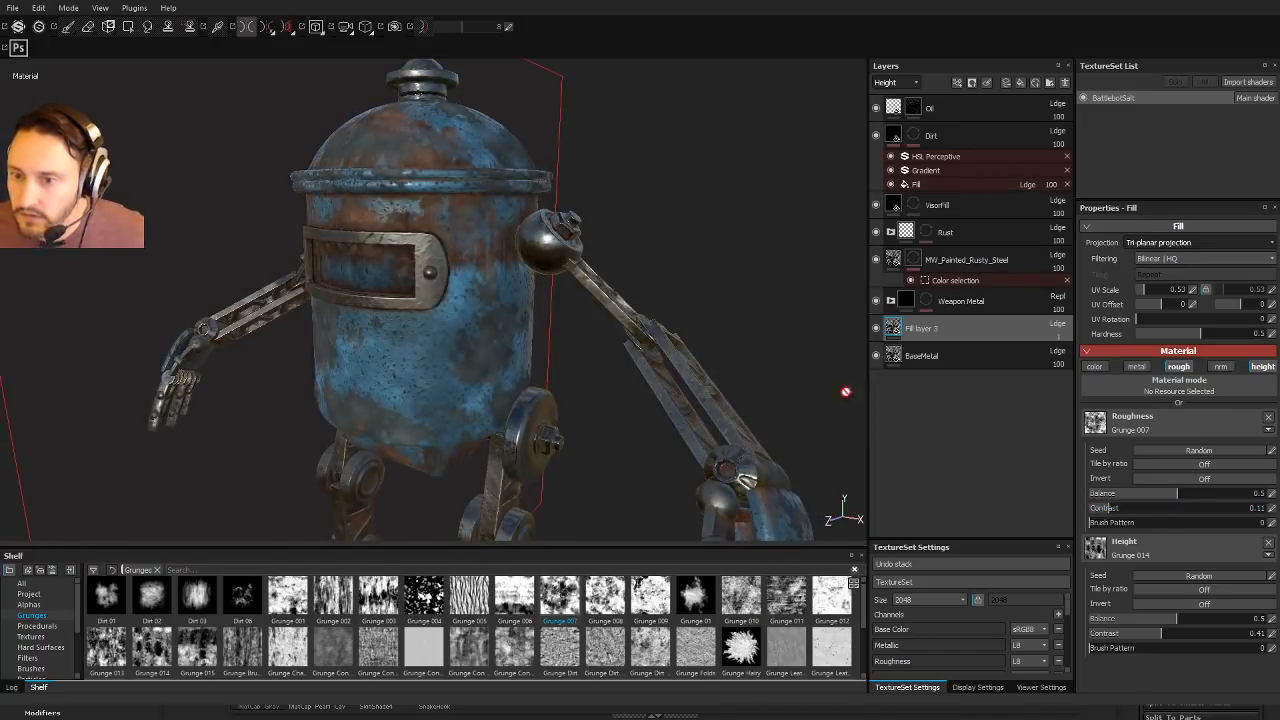
{"action": "scroll", "coordinate": [383, 314], "scroll_direction": "down", "scroll_amount": 3}
{"action": "left_click_drag", "start_coordinate": [383, 314], "coordinate": [410, 326], "text": "alt"}
{"action": "right_click_drag", "start_coordinate": [440, 328], "coordinate": [665, 352], "text": "shift"}
{"action": "left_click_drag", "start_coordinate": [720, 375], "coordinate": [668, 330], "text": "alt"}
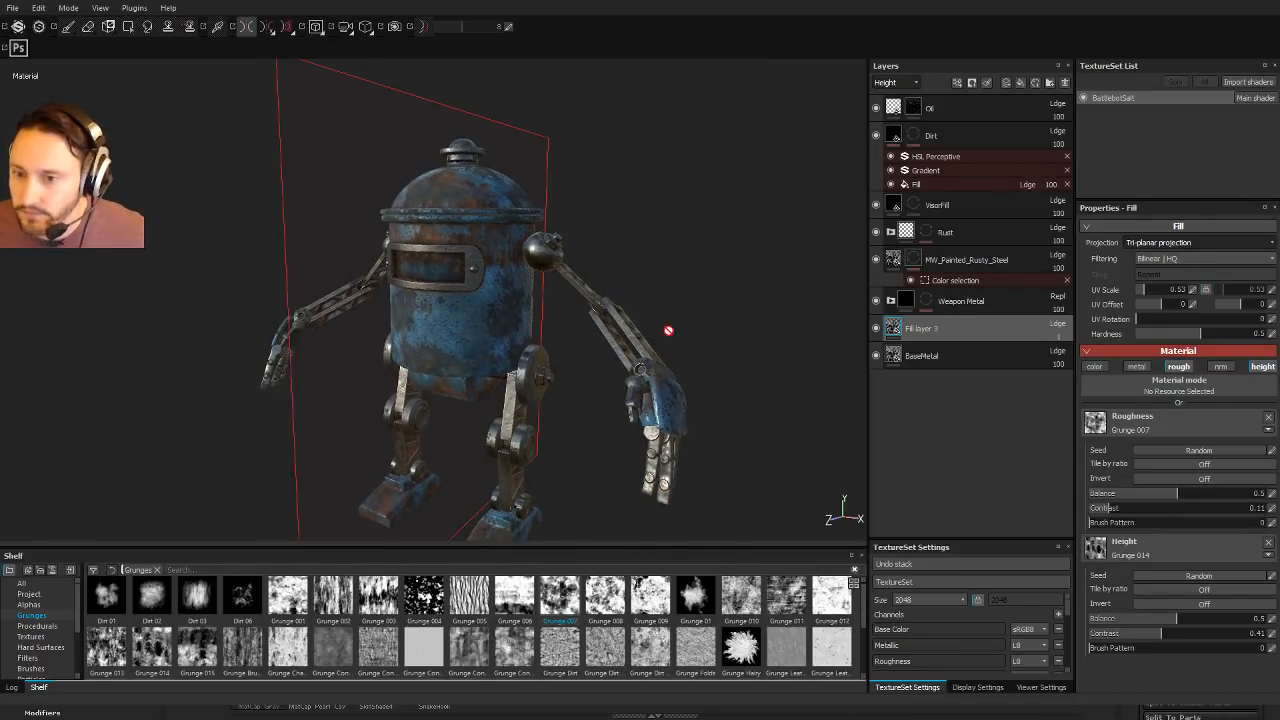
{"action": "scroll", "coordinate": [668, 330], "scroll_direction": "up", "scroll_amount": 4}
Step: Add a fill layer above the Oil layer and name it RoughnessBreakup
{"action": "left_click", "coordinate": [1008, 99]}
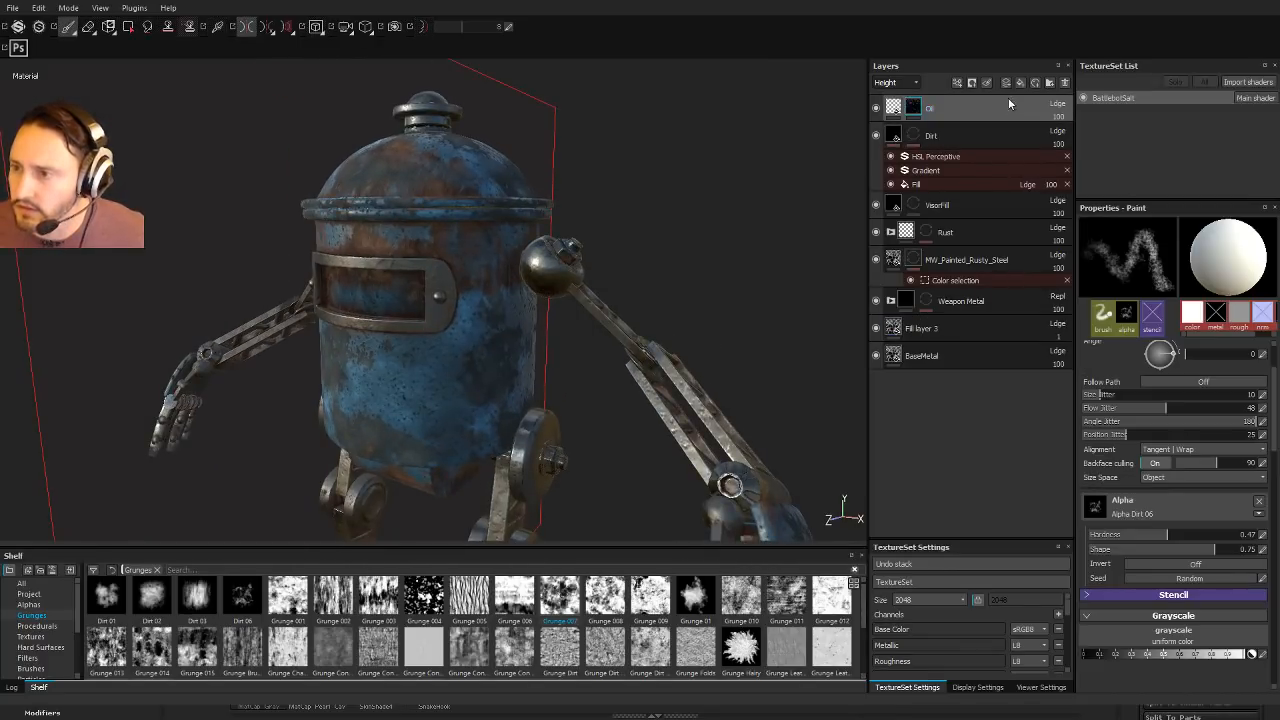
{"action": "double_click", "coordinate": [914, 109]}
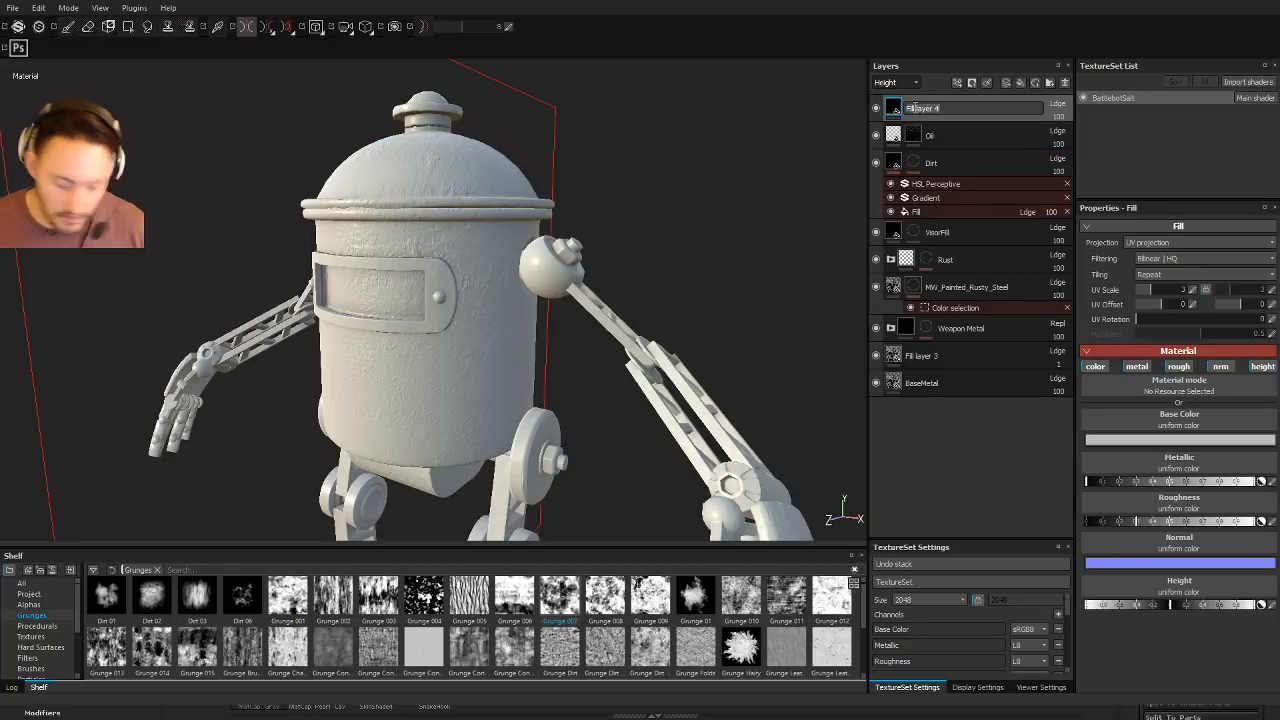
{"action": "type", "text": "B"}
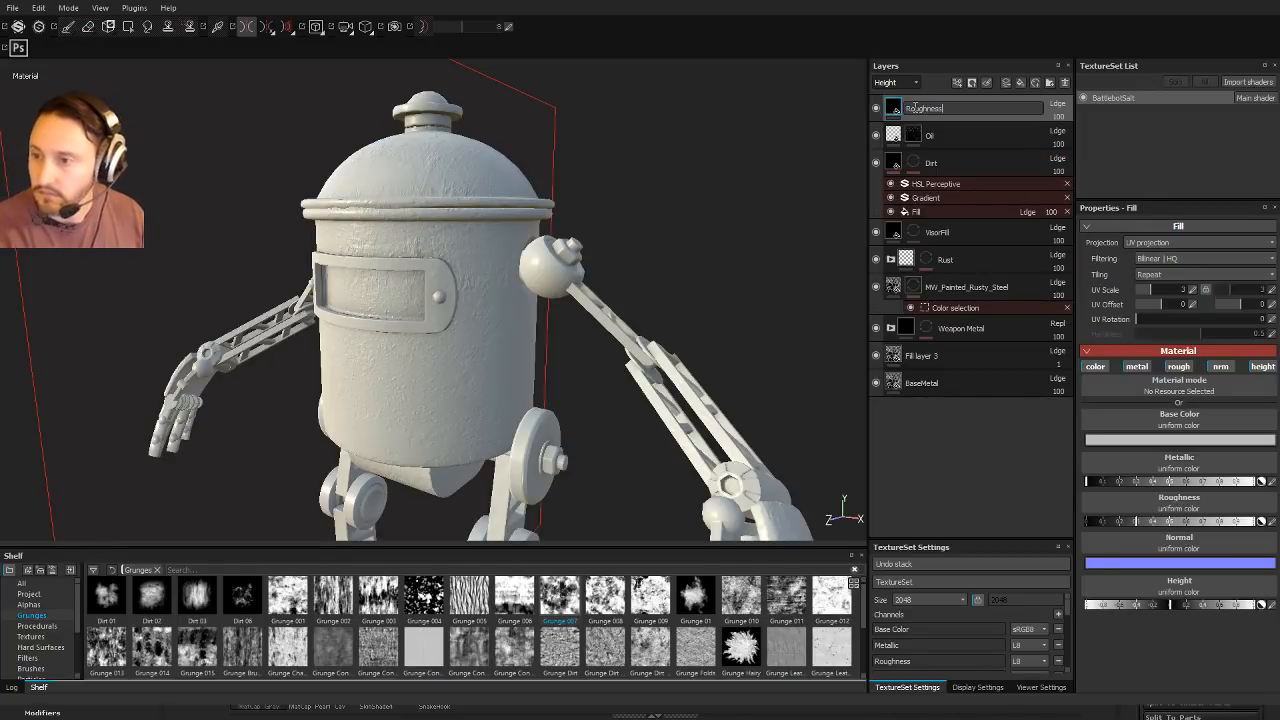
{"action": "type", "text": "oughnessBreakup"}
{"action": "key", "text": "Return"}
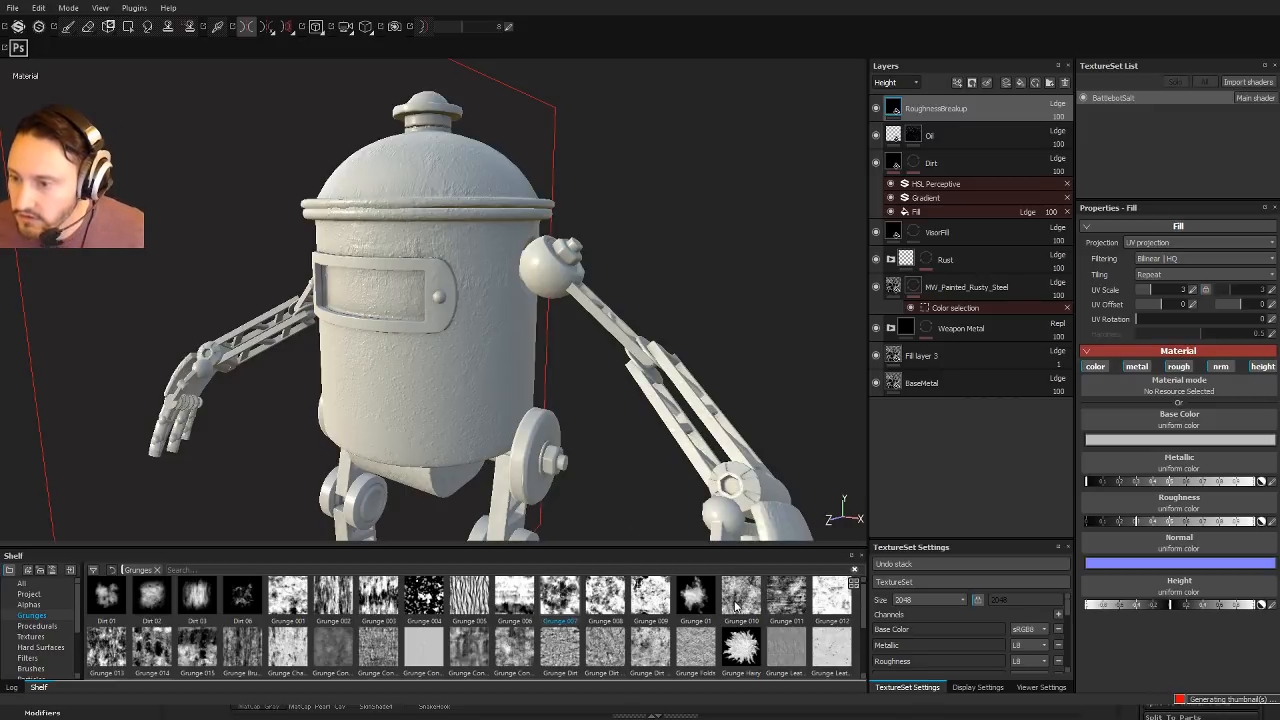
Step: Apply Grunge 011 to the RoughnessBreakup layer and leave only its roughness channel enabled
{"action": "left_click_drag", "start_coordinate": [787, 610], "coordinate": [1182, 515]}
{"action": "left_click", "coordinate": [1184, 367]}
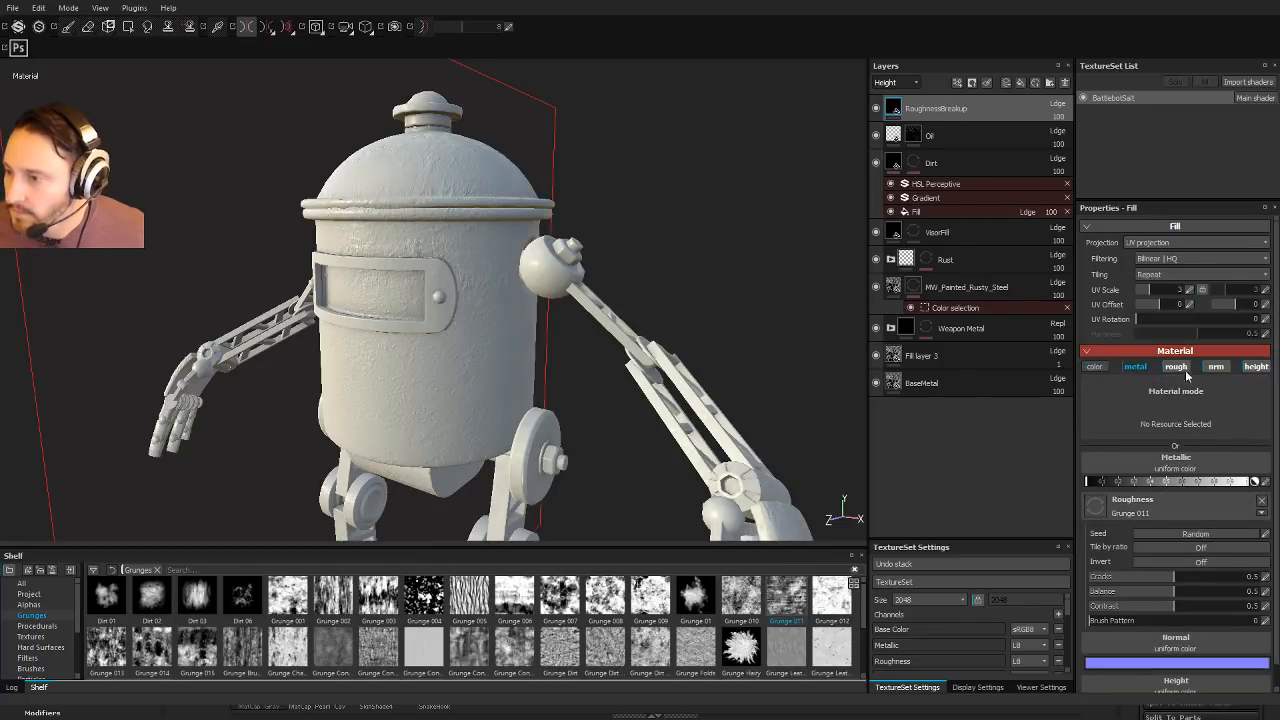
{"action": "mouse_move", "coordinate": [705, 312]}
{"action": "left_mouse_down", "text": "alt"}
{"action": "mouse_move", "coordinate": [740, 320]}
{"action": "mouse_move", "coordinate": [722, 312]}
{"action": "left_mouse_up", "text": "alt"}
{"action": "right_click_drag", "start_coordinate": [722, 312], "coordinate": [755, 319], "text": "shift"}
Step: Show the layer stack's Roughness channel and set RoughnessBreakup's roughness opacity to 30
{"action": "left_click", "coordinate": [895, 82]}
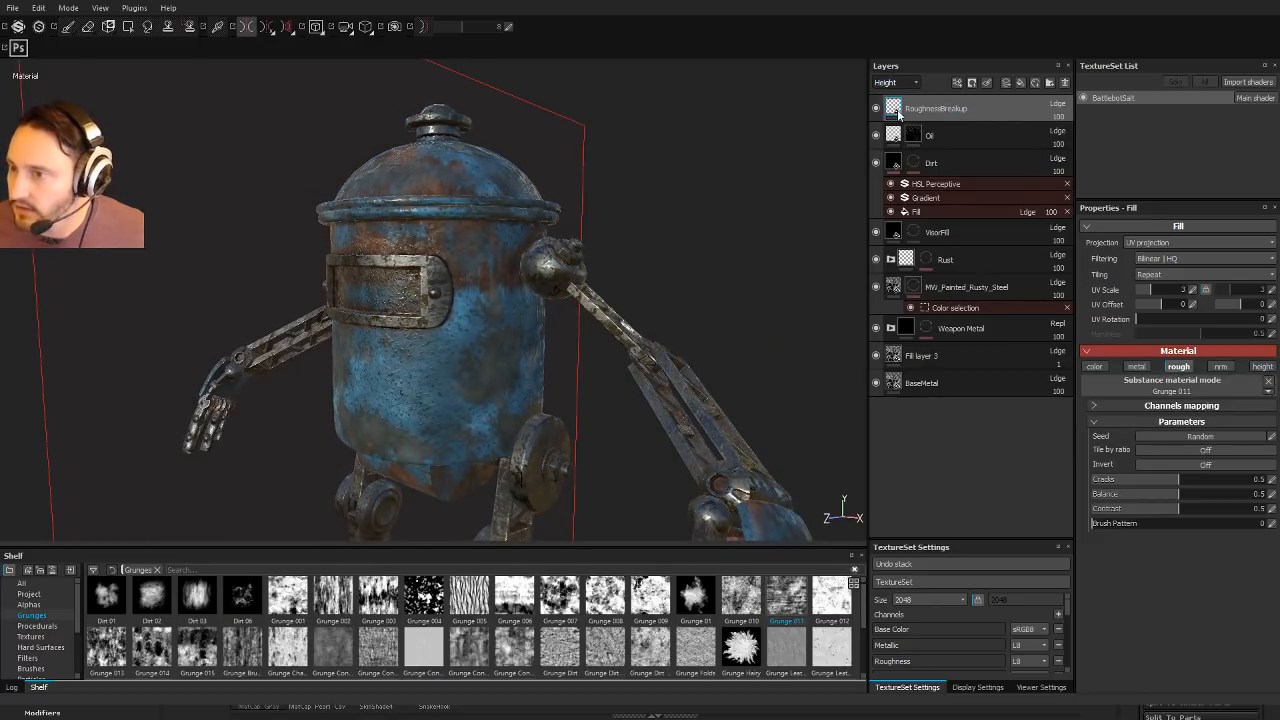
{"action": "left_click", "coordinate": [900, 110]}
{"action": "left_click_drag", "start_coordinate": [1076, 127], "coordinate": [1047, 128]}
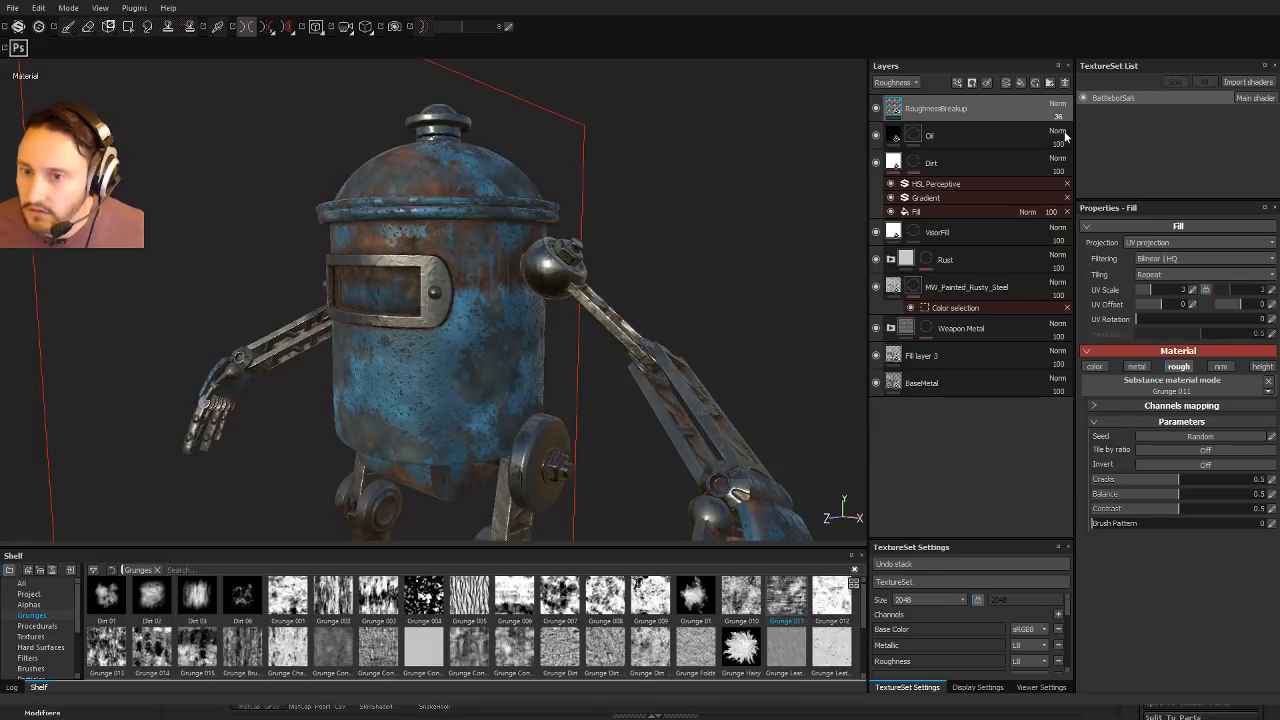
{"action": "left_click_drag", "start_coordinate": [1066, 136], "coordinate": [1060, 137]}
{"action": "mouse_move", "coordinate": [636, 180]}
{"action": "left_mouse_down", "text": "alt"}
{"action": "mouse_move", "coordinate": [785, 199]}
{"action": "mouse_move", "coordinate": [651, 183]}
{"action": "left_mouse_up", "text": "alt"}
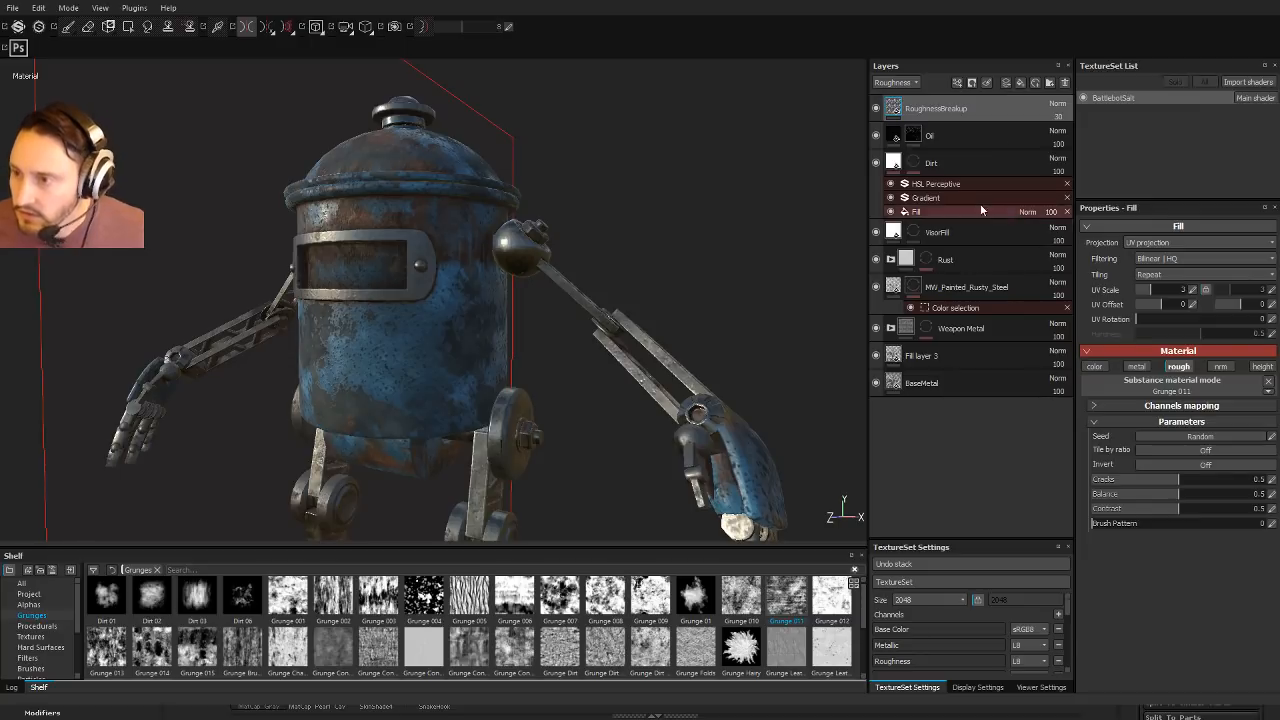
Step: Try a MatFinish Rough filter on a new fill layer above RoughnessBreakup and delete that layer
{"action": "left_click", "coordinate": [1020, 83]}
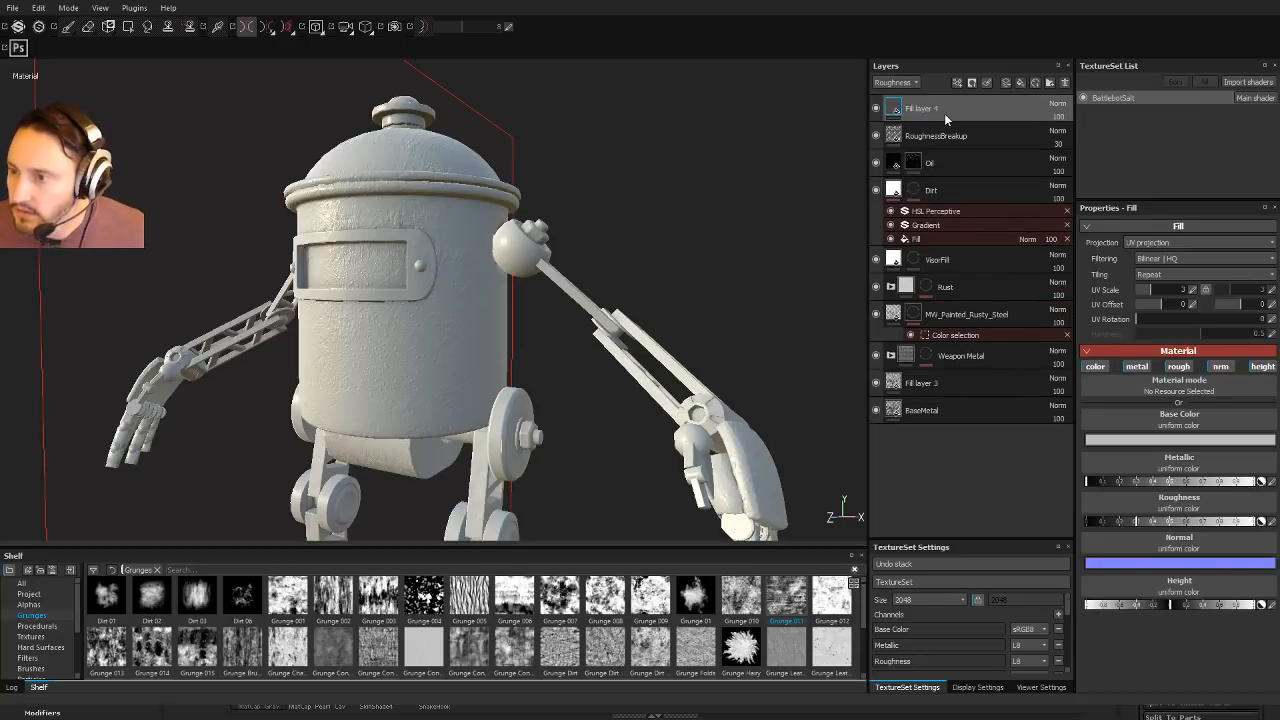
{"action": "left_click", "coordinate": [982, 167]}
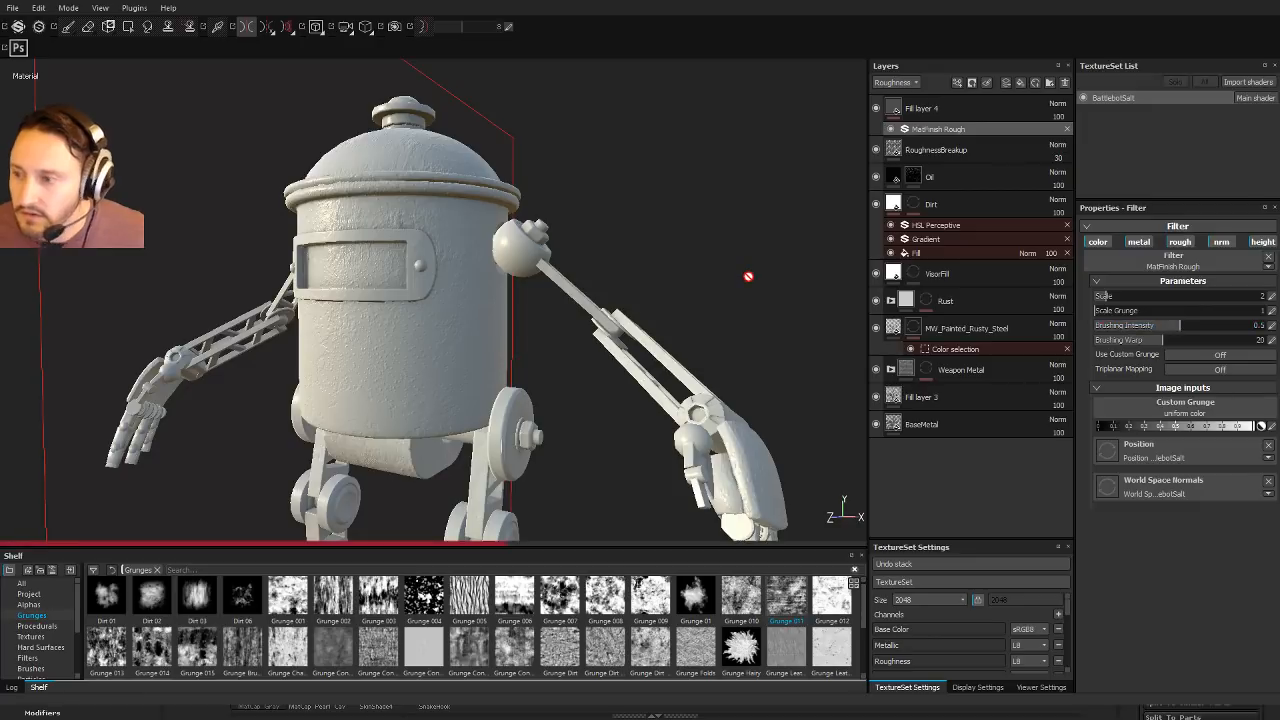
{"action": "left_click", "coordinate": [950, 108]}
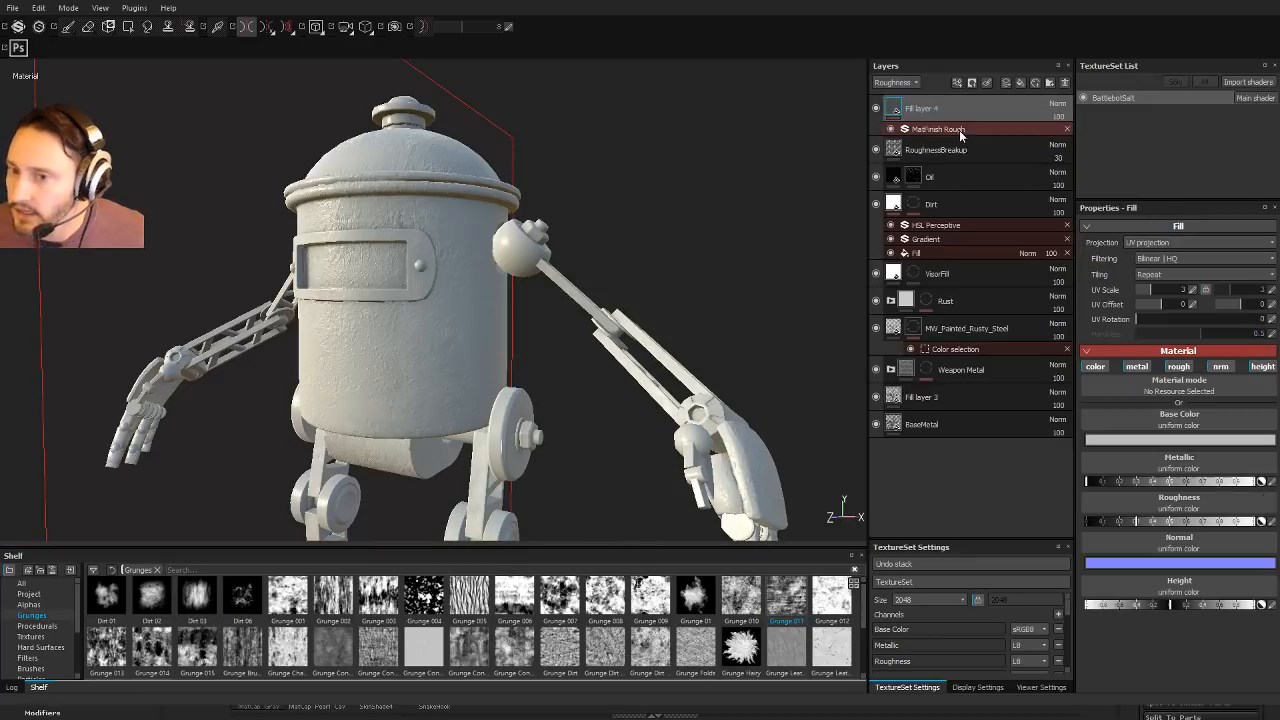
{"action": "left_click", "coordinate": [891, 129]}
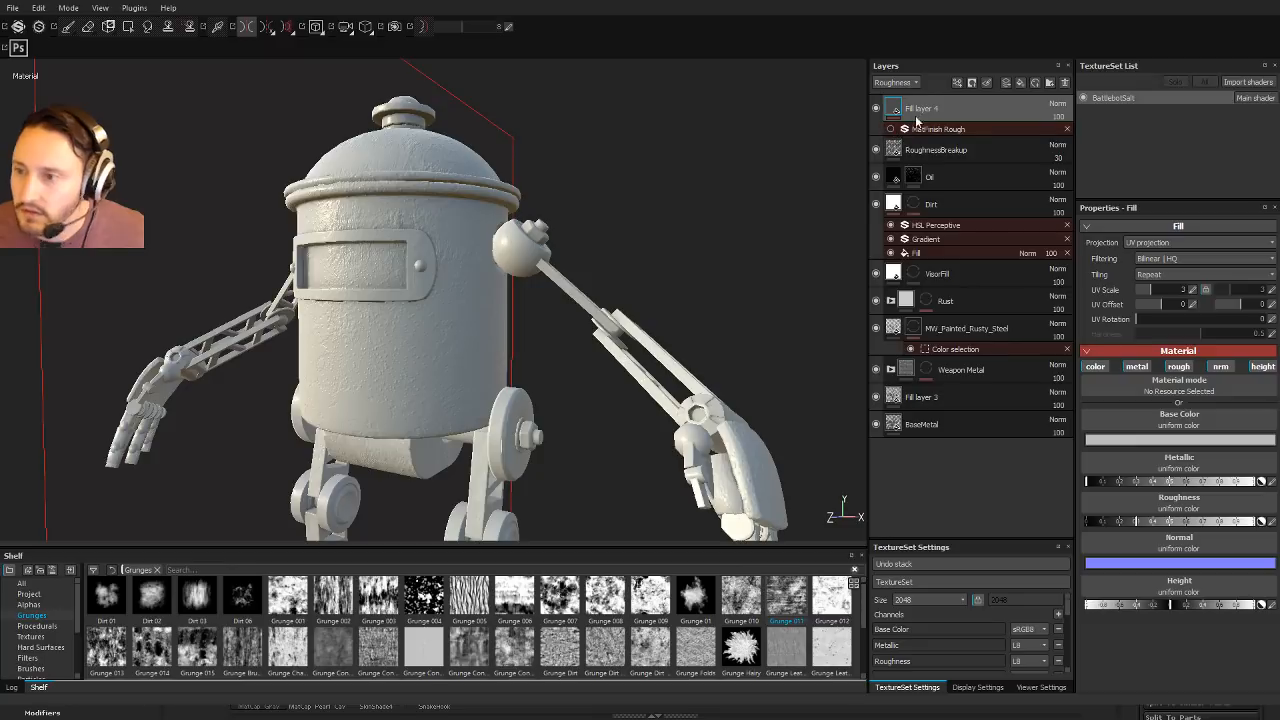
{"action": "left_click", "coordinate": [1066, 83]}
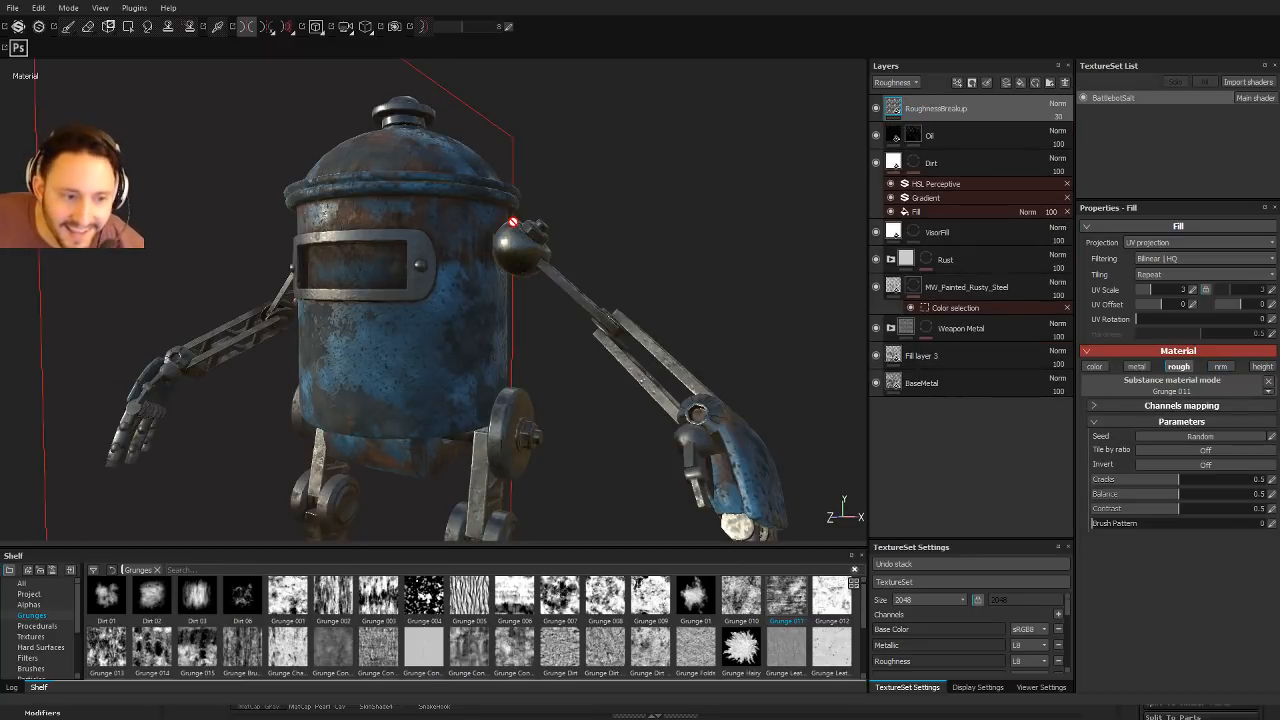
Step: Turn off the symmetry plane for the robot
{"action": "left_click_drag", "start_coordinate": [535, 234], "coordinate": [691, 203], "text": "alt"}
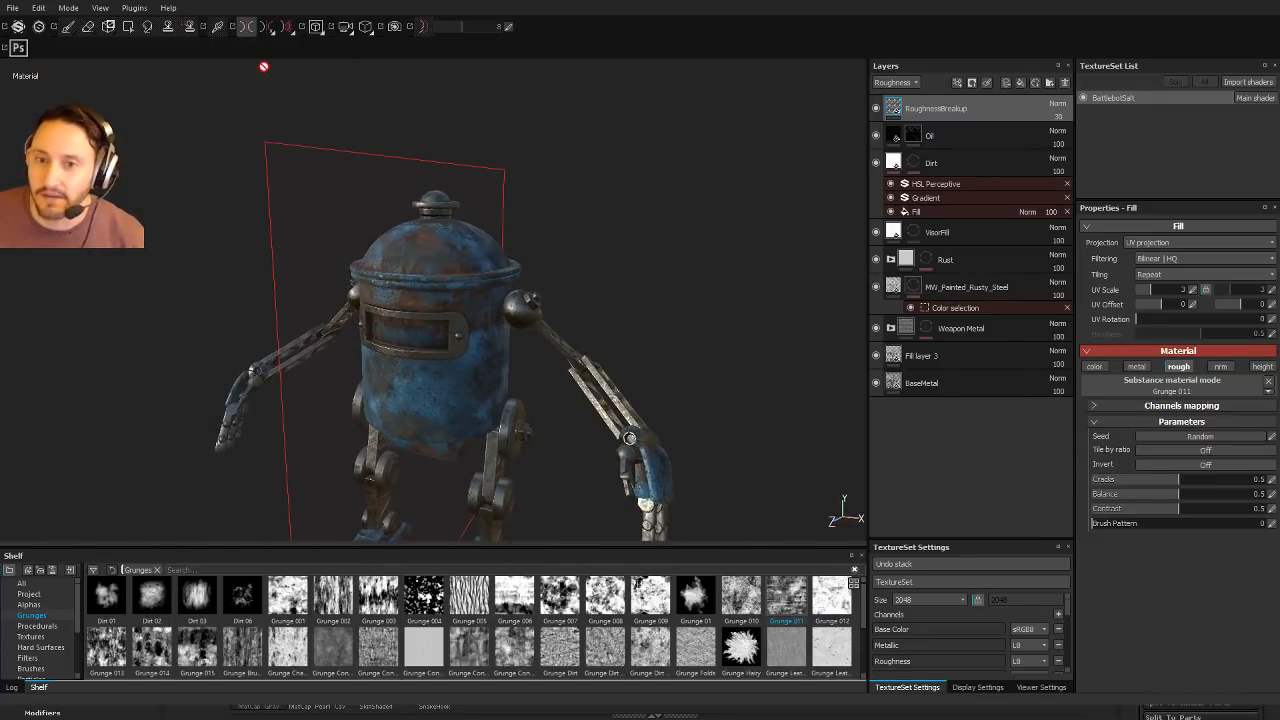
{"action": "left_click", "coordinate": [247, 26]}
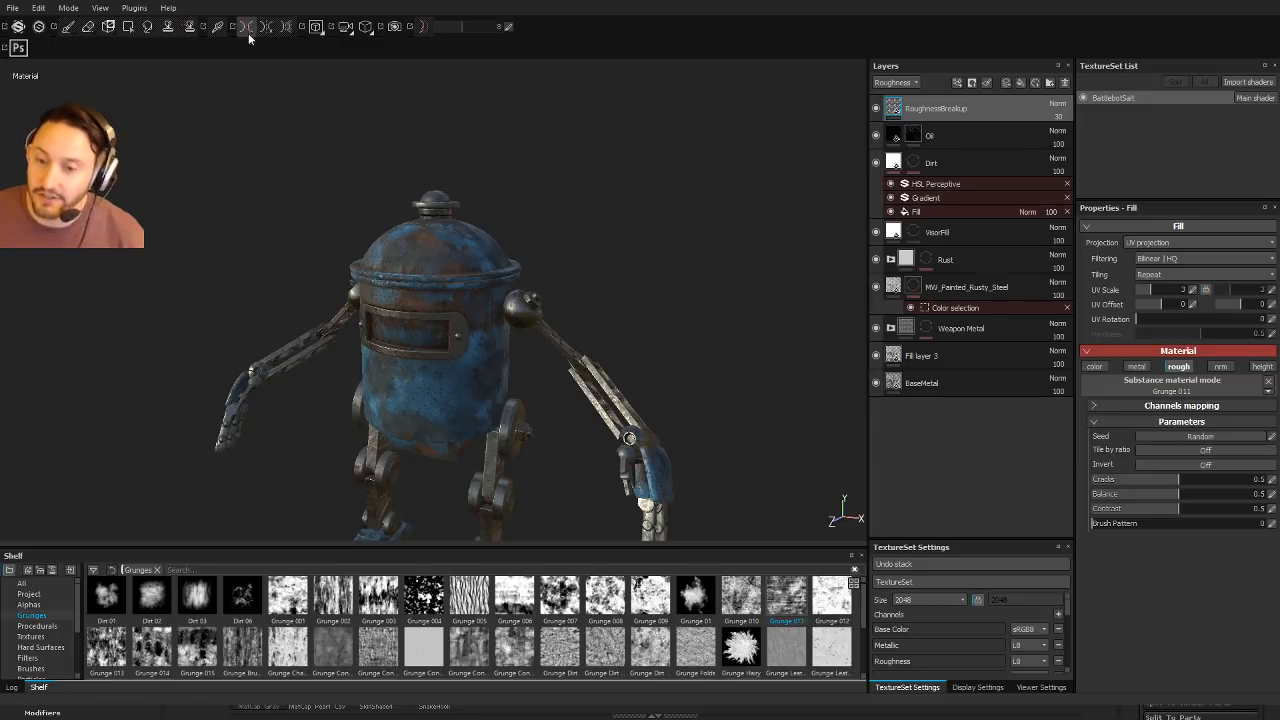
{"action": "left_click_drag", "start_coordinate": [400, 185], "coordinate": [425, 196], "text": "alt"}
{"action": "right_click_drag", "start_coordinate": [428, 200], "coordinate": [589, 201], "text": "shift"}
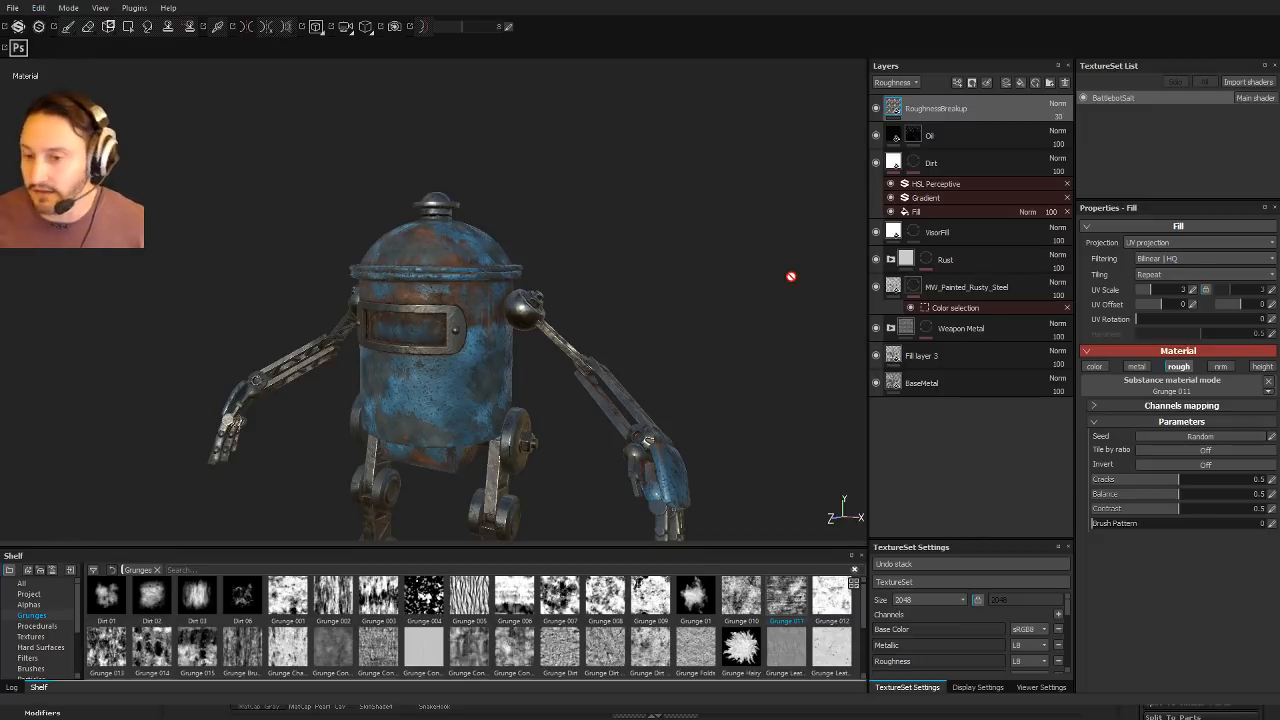
Step: Frame the whole robot from the front and show the imported font resources in the shelf
{"action": "left_click_drag", "start_coordinate": [586, 280], "coordinate": [611, 254], "text": "alt"}
{"action": "right_click_drag", "start_coordinate": [611, 254], "coordinate": [660, 294], "text": "alt"}
{"action": "right_click_drag", "start_coordinate": [660, 294], "coordinate": [610, 303], "text": "shift"}
{"action": "middle_click_drag", "start_coordinate": [610, 303], "coordinate": [605, 230], "text": "alt"}
{"action": "left_click_drag", "start_coordinate": [605, 230], "coordinate": [694, 223], "text": "alt"}
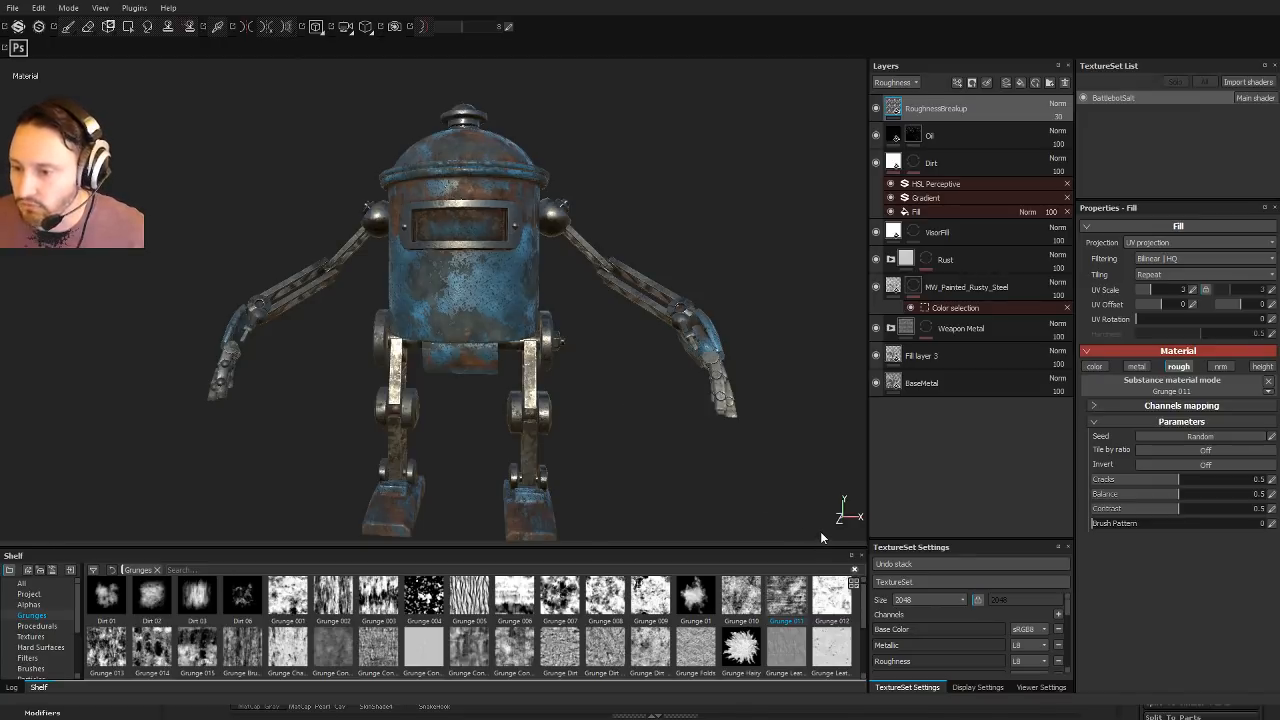
{"action": "left_click", "coordinate": [765, 530]}
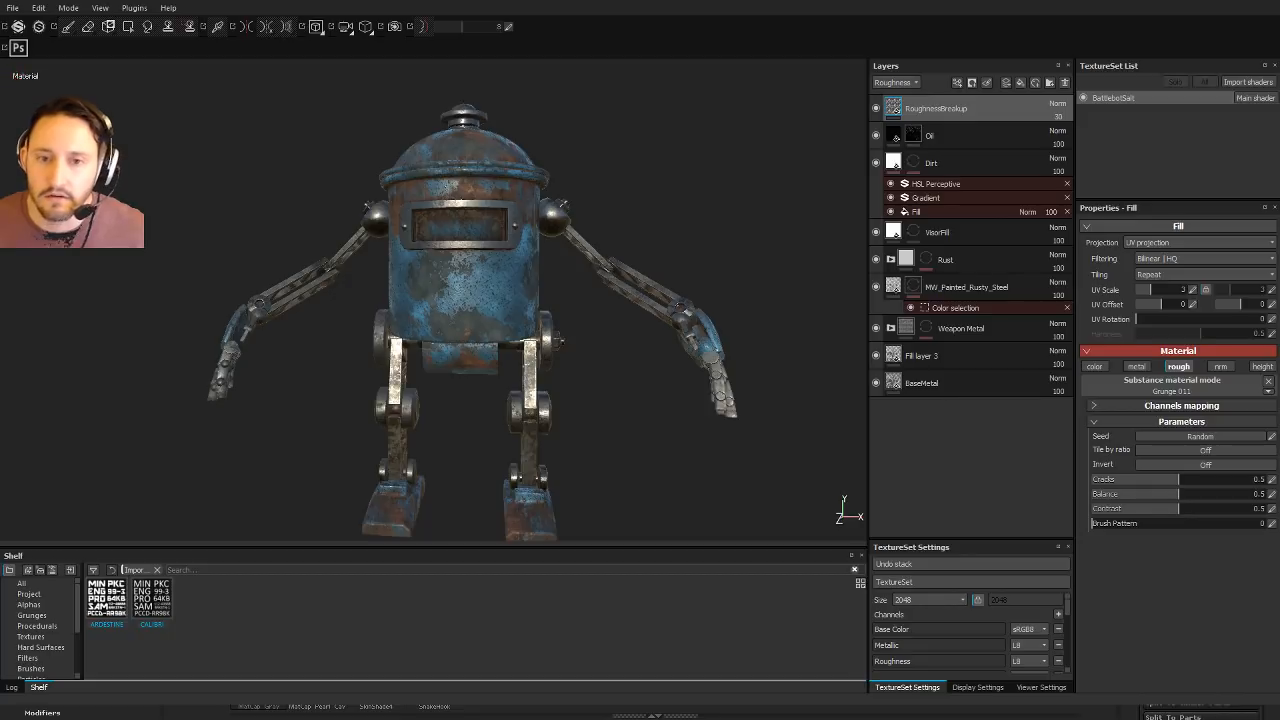
Step: Save the project and choose the Default Hard brush from the brush library
{"action": "key", "text": "ctrl+s"}
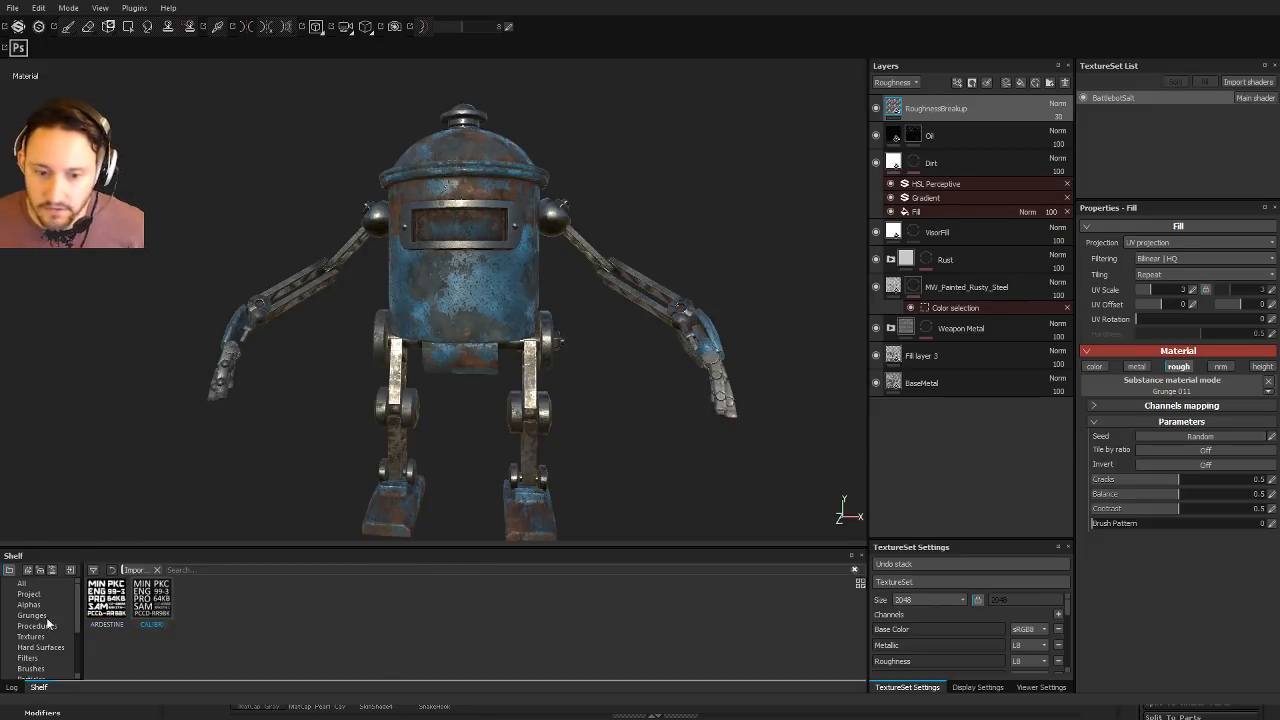
{"action": "left_click", "coordinate": [38, 668]}
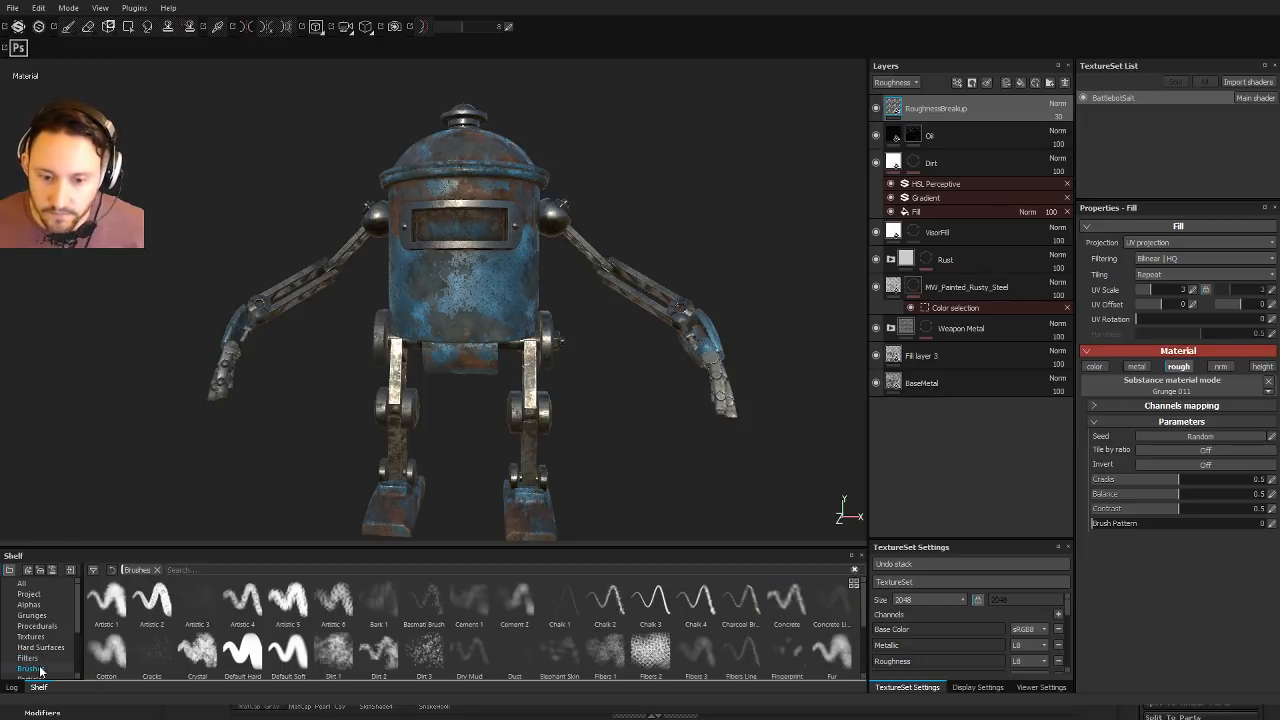
{"action": "left_click", "coordinate": [242, 658]}
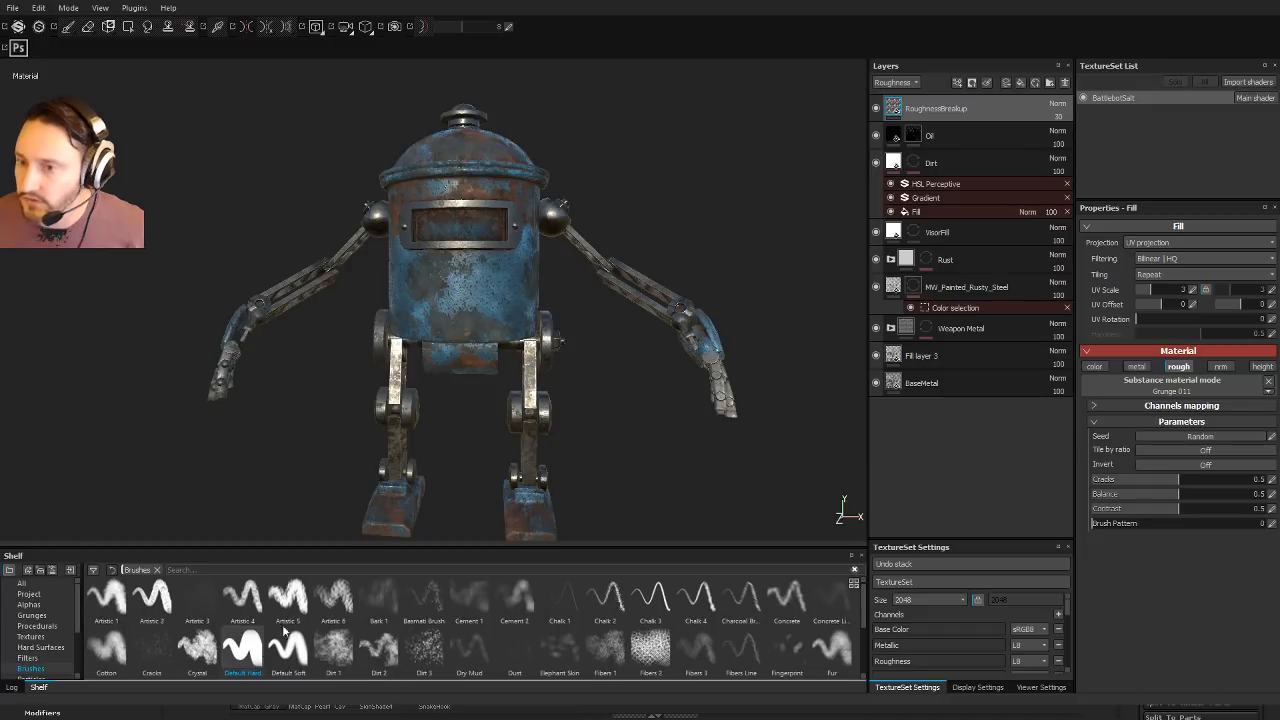
Step: Show the Base Color channel, add a fill layer named Decal above VisorFill and give it a black mask
{"action": "left_click", "coordinate": [970, 138]}
{"action": "left_click", "coordinate": [962, 163]}
{"action": "left_click", "coordinate": [953, 234]}
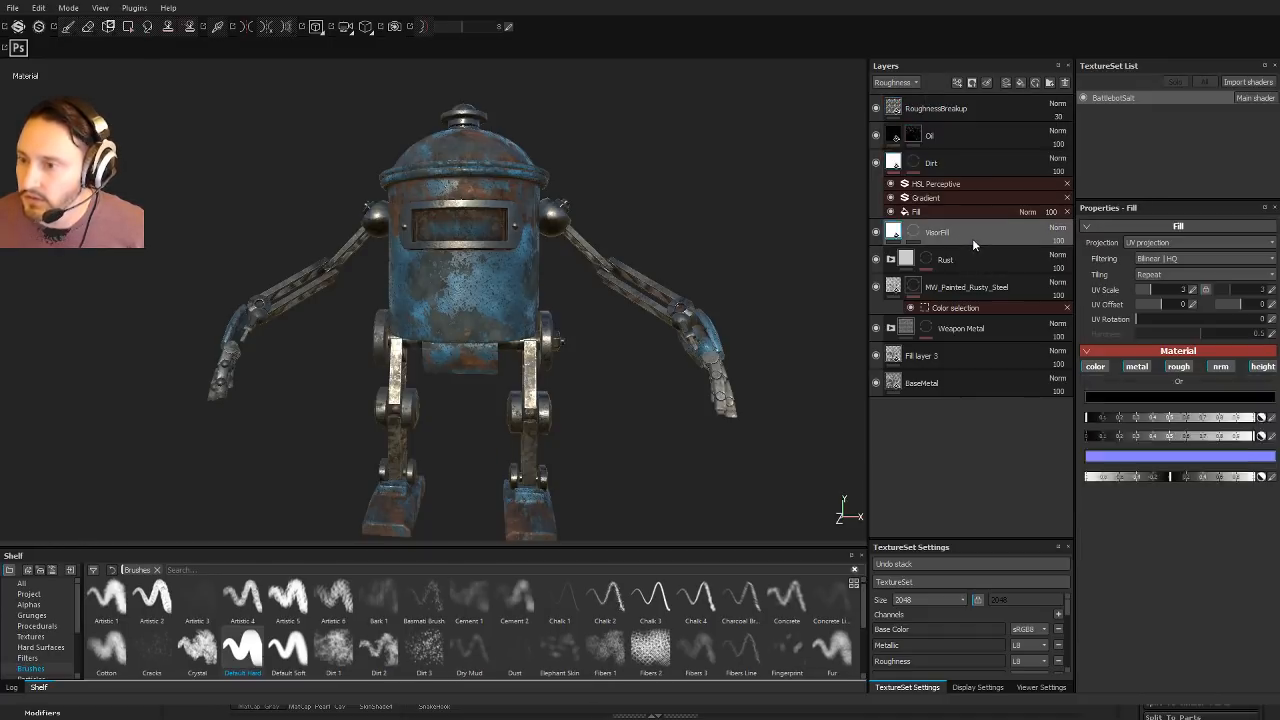
{"action": "left_click", "coordinate": [895, 95]}
{"action": "left_click", "coordinate": [1020, 83]}
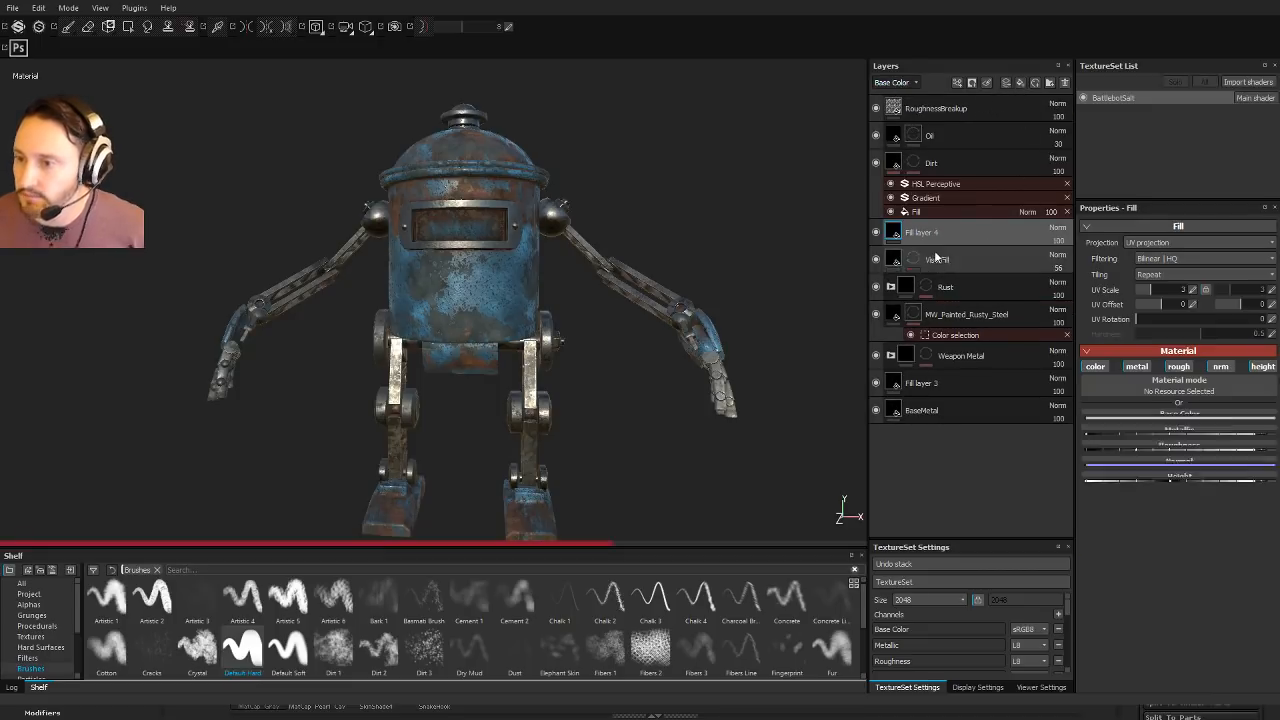
{"action": "type", "text": "De"}
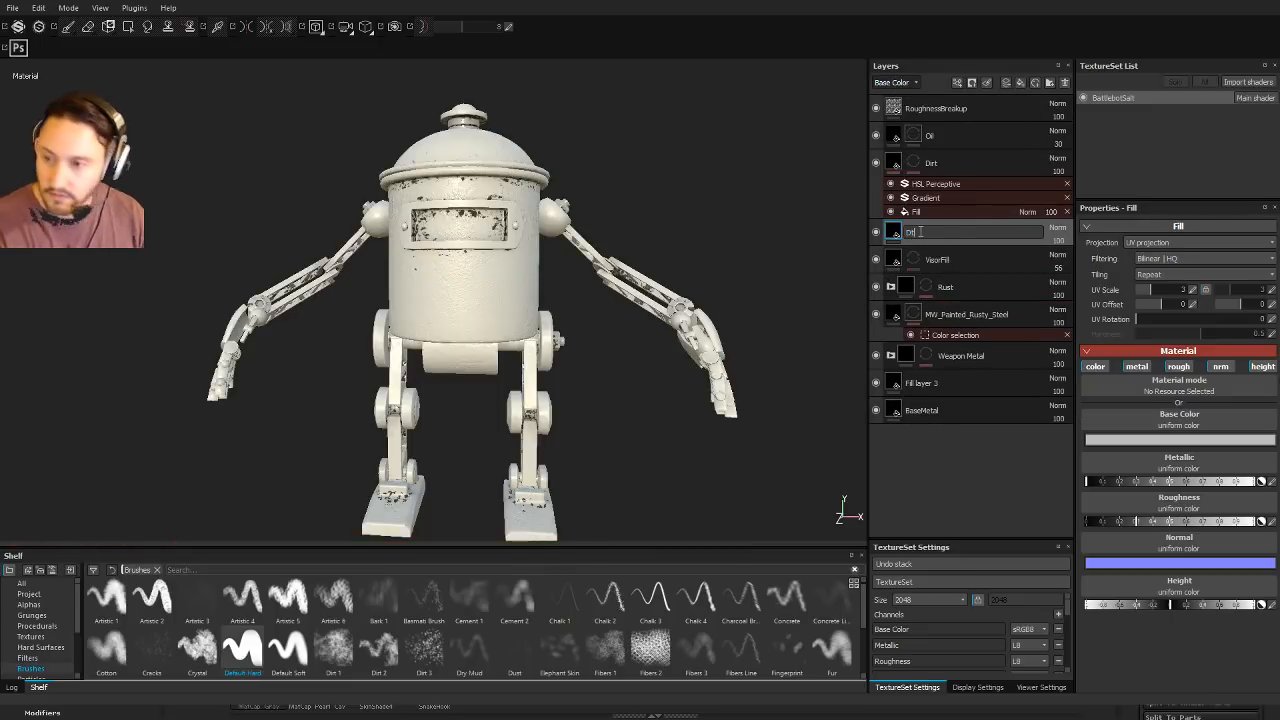
{"action": "type", "text": "cal"}
{"action": "key", "text": "Return"}
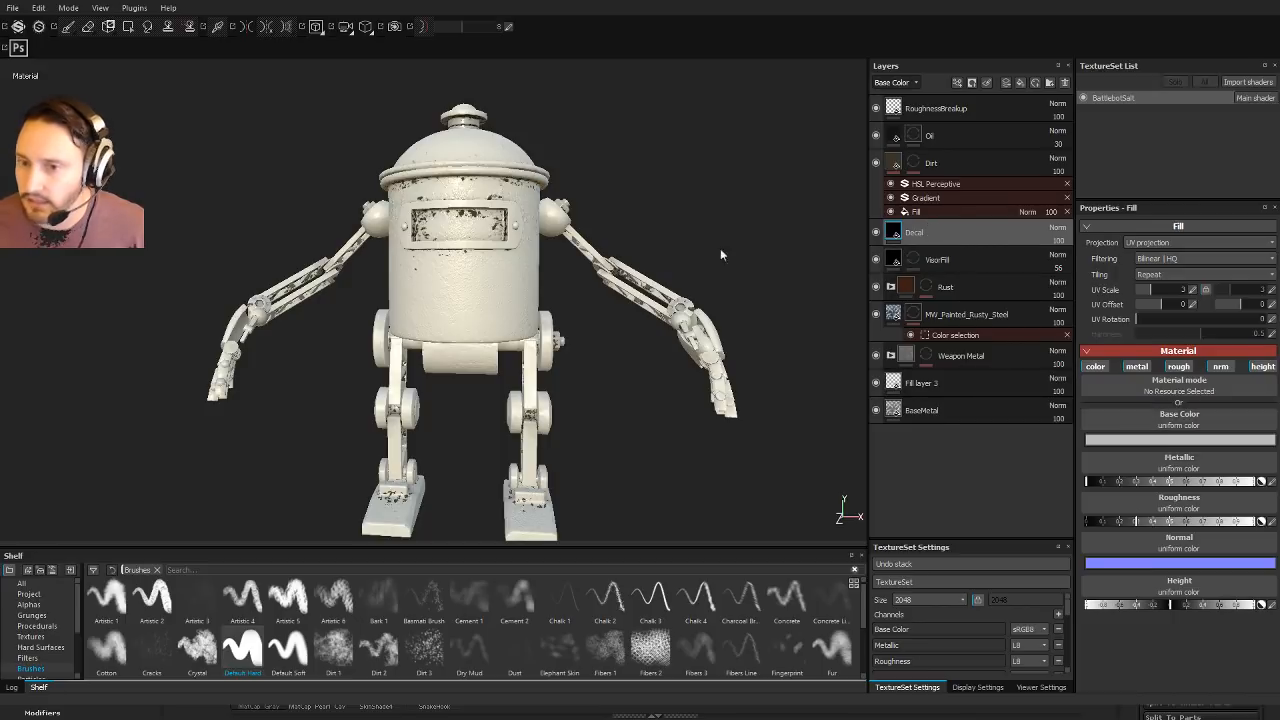
{"action": "left_click_drag", "start_coordinate": [610, 192], "coordinate": [624, 204], "text": "alt"}
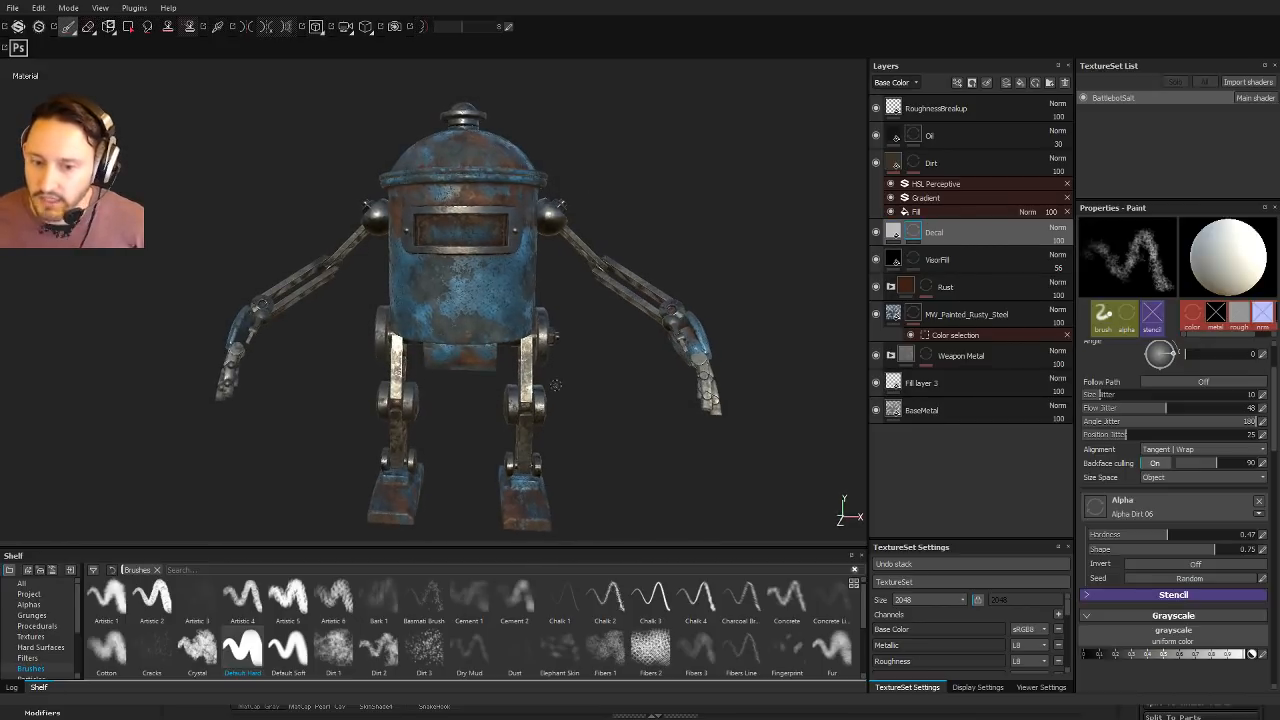
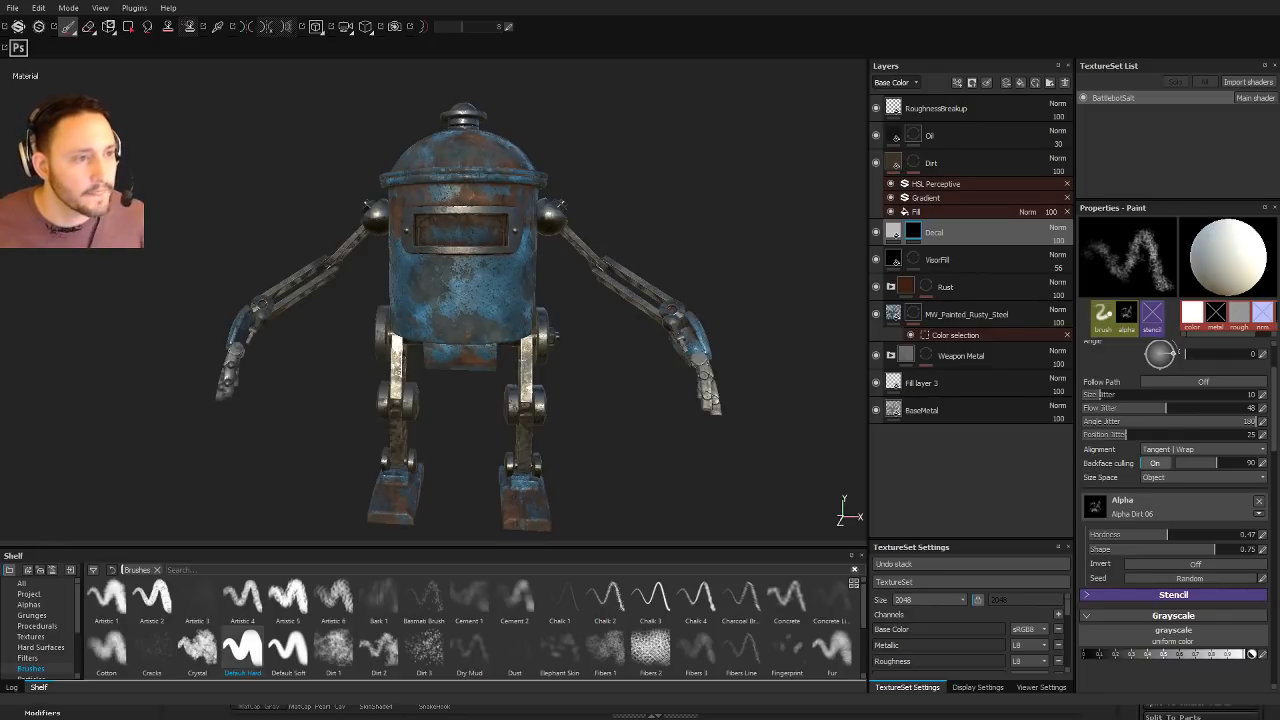
Step: Load the Default Hard brush for the Decal mask and bring up the warning sign alphas in the library
{"action": "left_click", "coordinate": [252, 655]}
{"action": "left_click", "coordinate": [44, 606]}
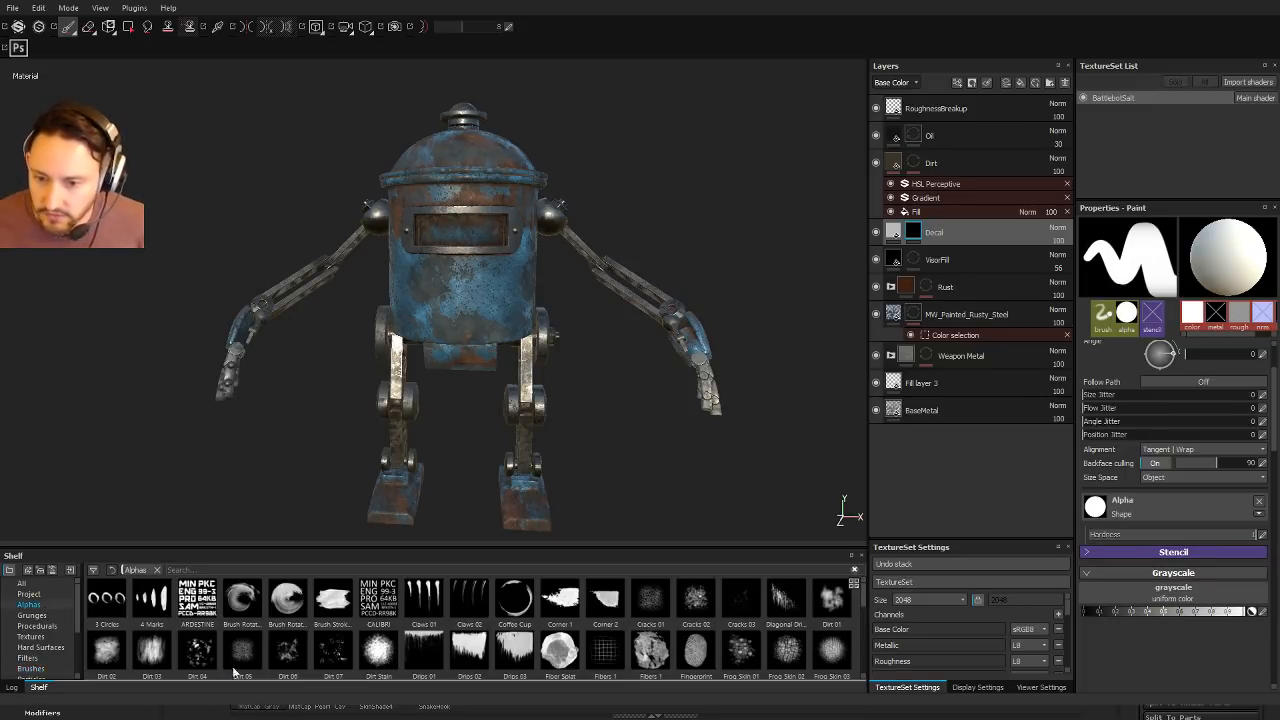
{"action": "scroll", "coordinate": [489, 638], "scroll_direction": "down", "scroll_amount": 5}
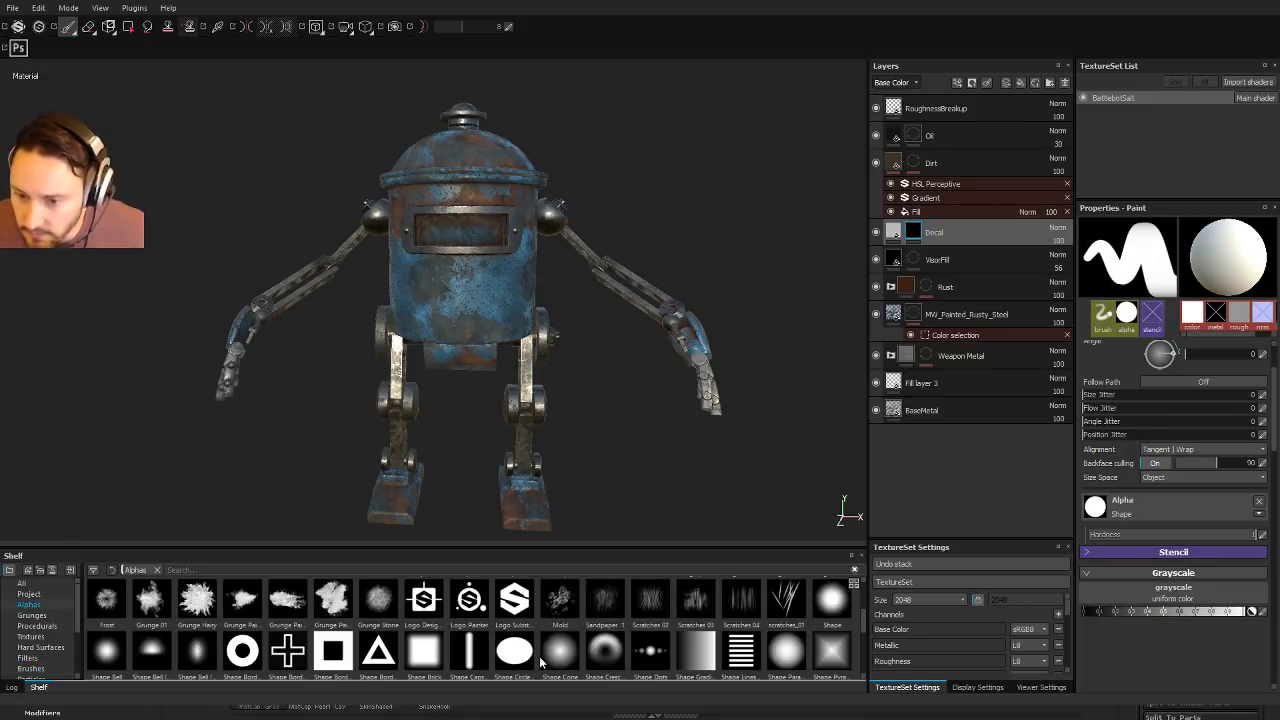
{"action": "scroll", "coordinate": [542, 656], "scroll_direction": "down", "scroll_amount": 2}
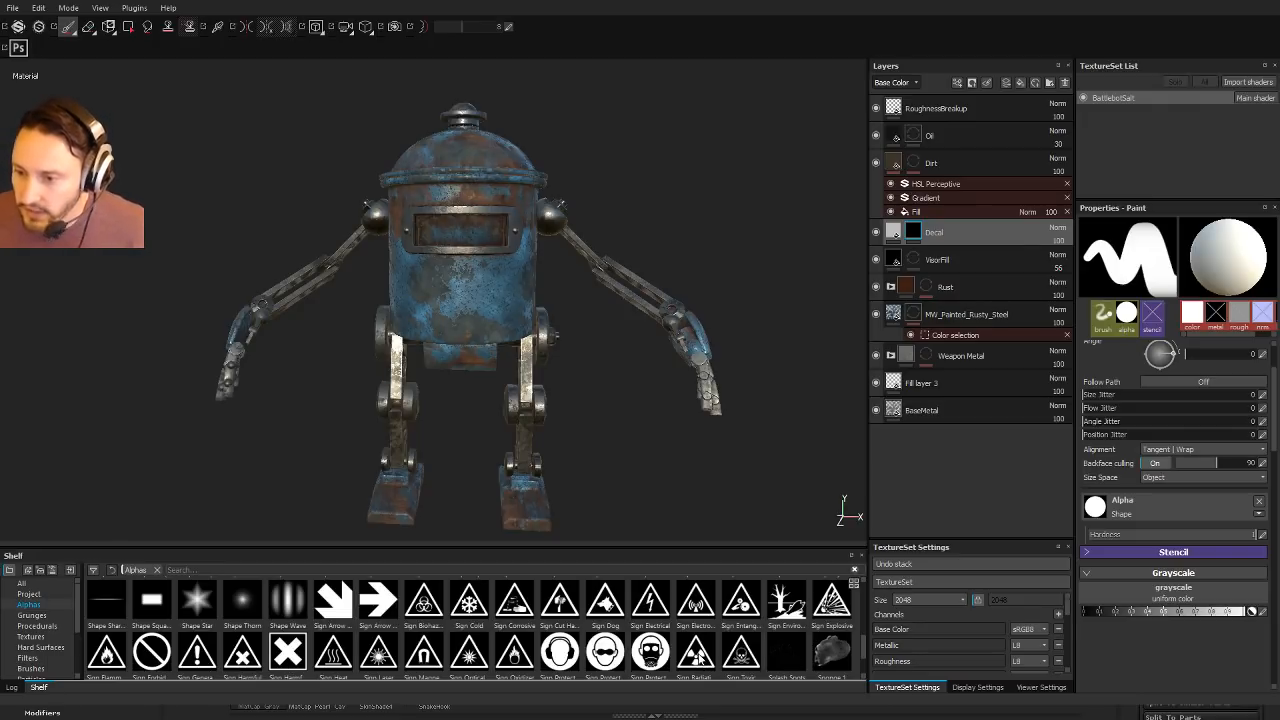
Step: Try Sign Radiation as the brush's grayscale image at a larger size on the front of the body and clear it
{"action": "left_click", "coordinate": [695, 655]}
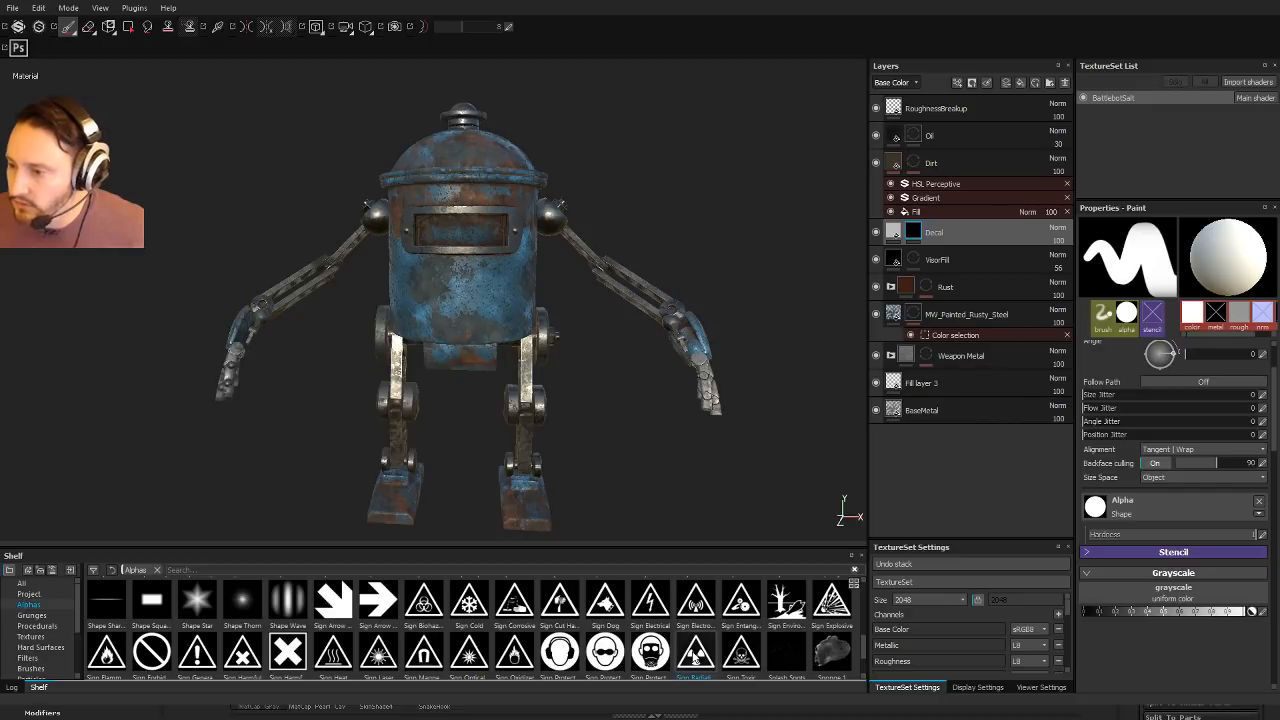
{"action": "left_click_drag", "start_coordinate": [695, 655], "coordinate": [1172, 596]}
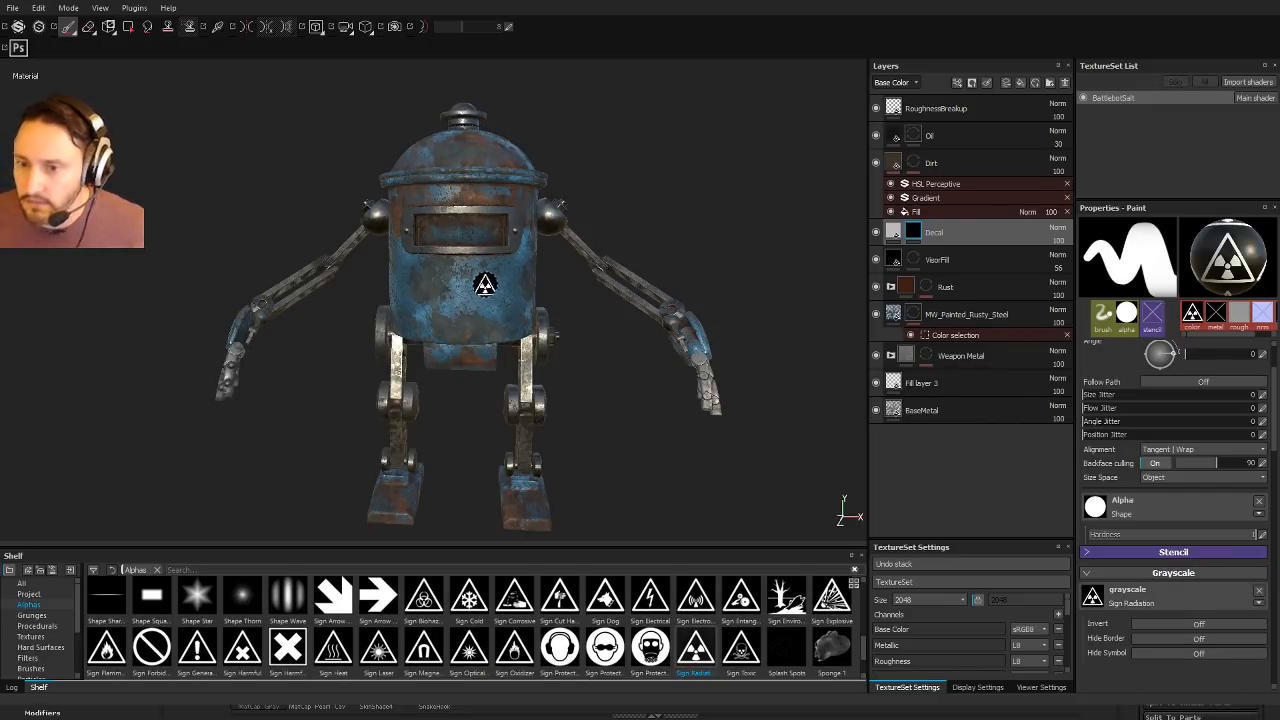
{"action": "right_click_drag", "start_coordinate": [464, 287], "coordinate": [508, 287], "text": "ctrl"}
{"action": "left_click", "coordinate": [462, 301]}
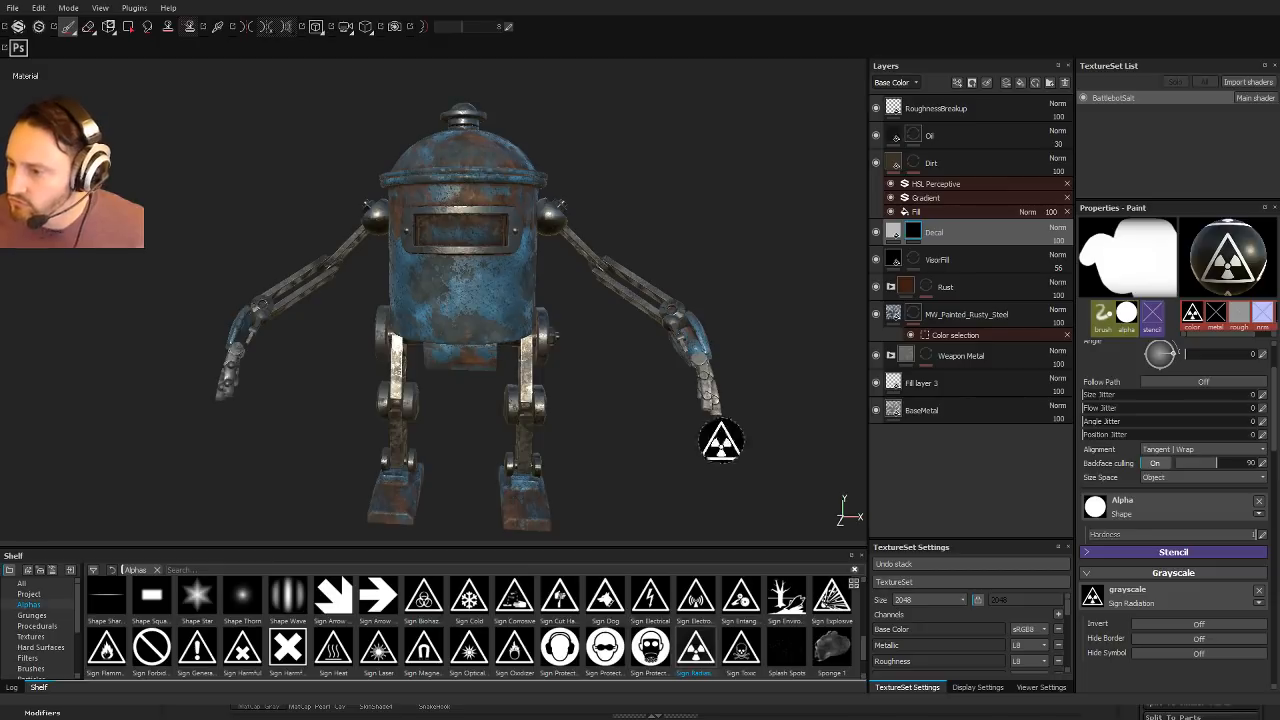
{"action": "left_click", "coordinate": [1259, 591]}
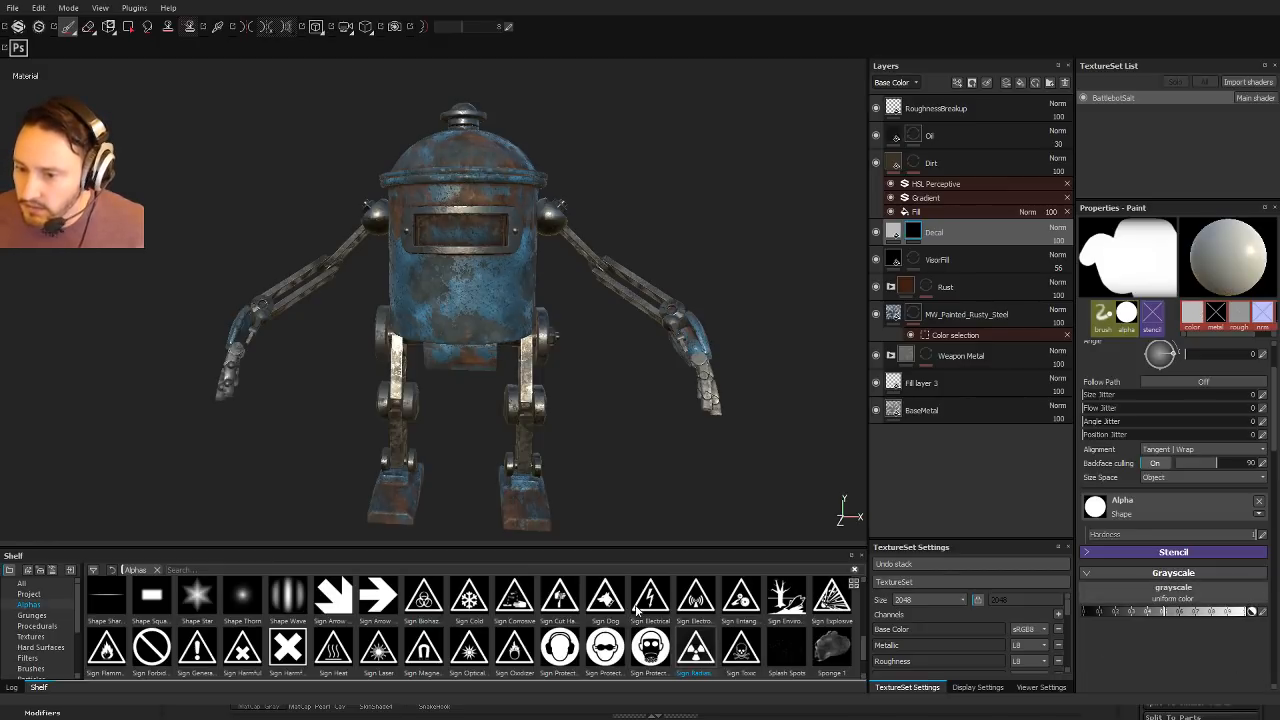
Step: Set Sign Radiation as the brush alpha and stamp it on the Decal mask below the visor on the robot's front
{"action": "mouse_move", "coordinate": [708, 657]}
{"action": "left_mouse_down"}
{"action": "mouse_move", "coordinate": [1134, 556]}
{"action": "mouse_move", "coordinate": [1130, 505]}
{"action": "left_mouse_up"}
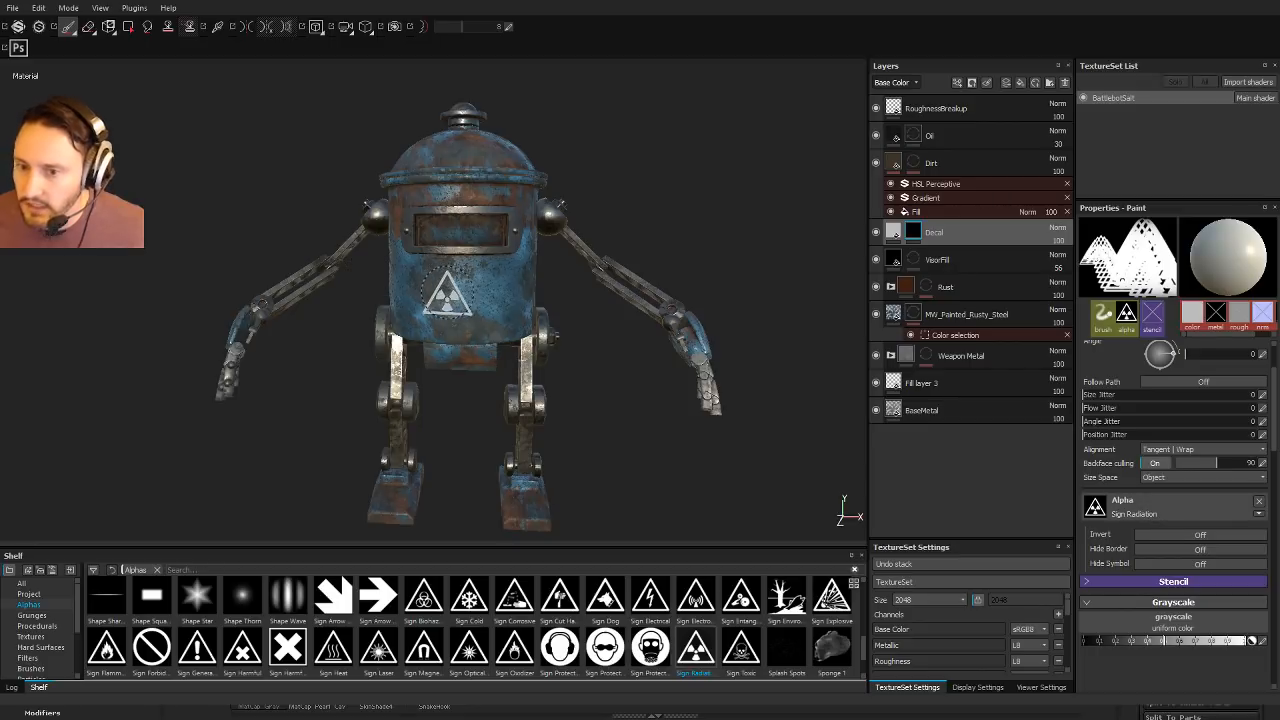
{"action": "mouse_move", "coordinate": [448, 293]}
{"action": "right_mouse_down", "text": "ctrl"}
{"action": "mouse_move", "coordinate": [472, 293]}
{"action": "mouse_move", "coordinate": [448, 298]}
{"action": "right_mouse_up", "text": "ctrl"}
{"action": "left_click", "coordinate": [910, 231]}
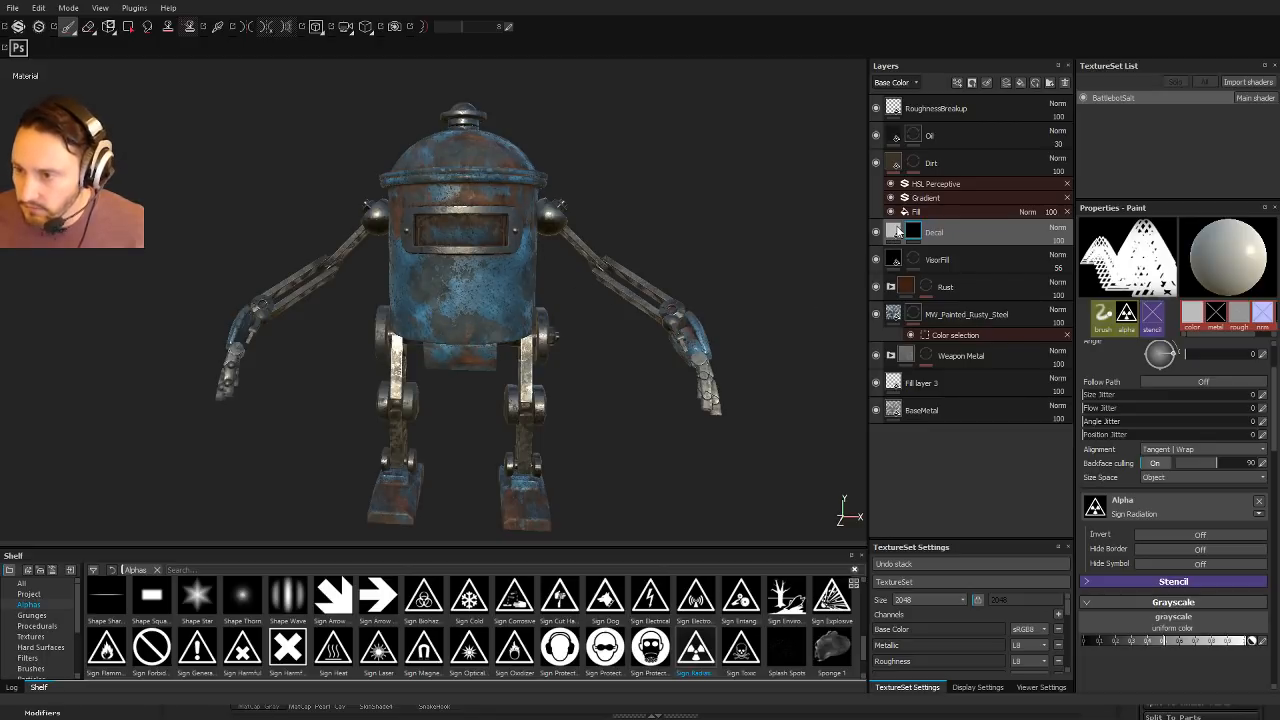
{"action": "left_click", "coordinate": [455, 298]}
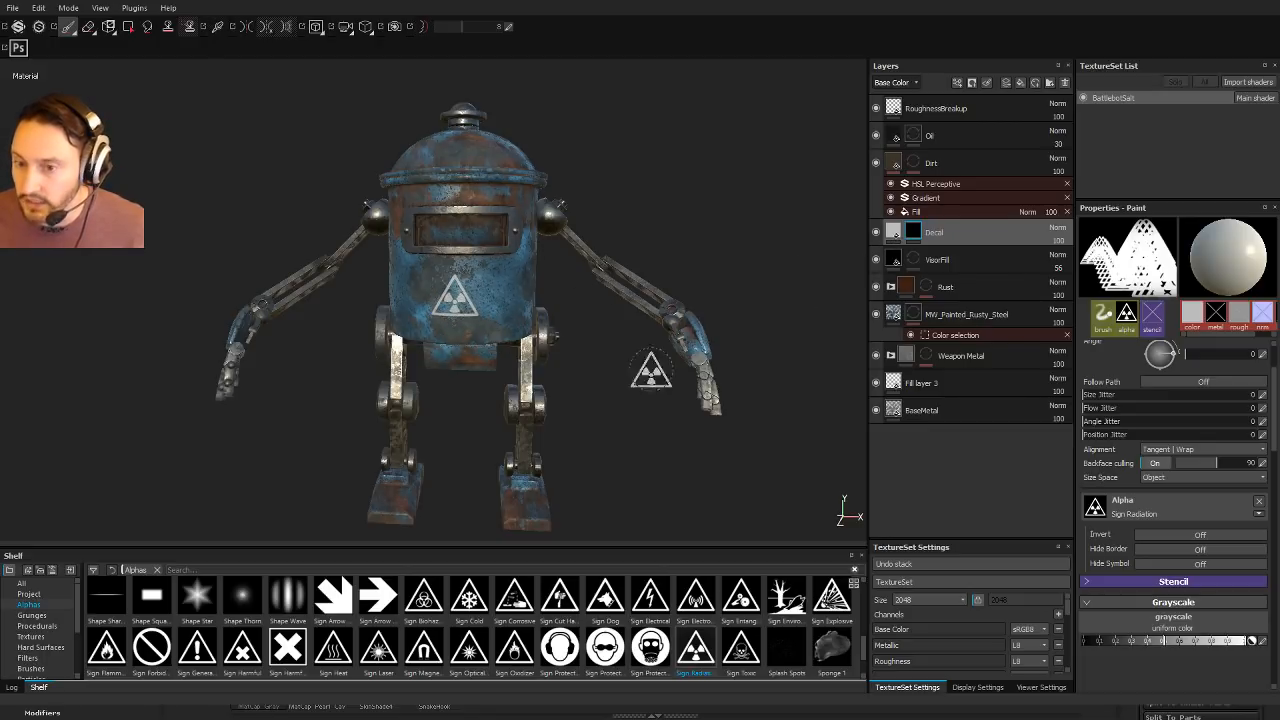
Step: Try a radiation sign stroke across the back of the robot's body and undo it
{"action": "left_click_drag", "start_coordinate": [755, 360], "coordinate": [634, 318], "text": "alt"}
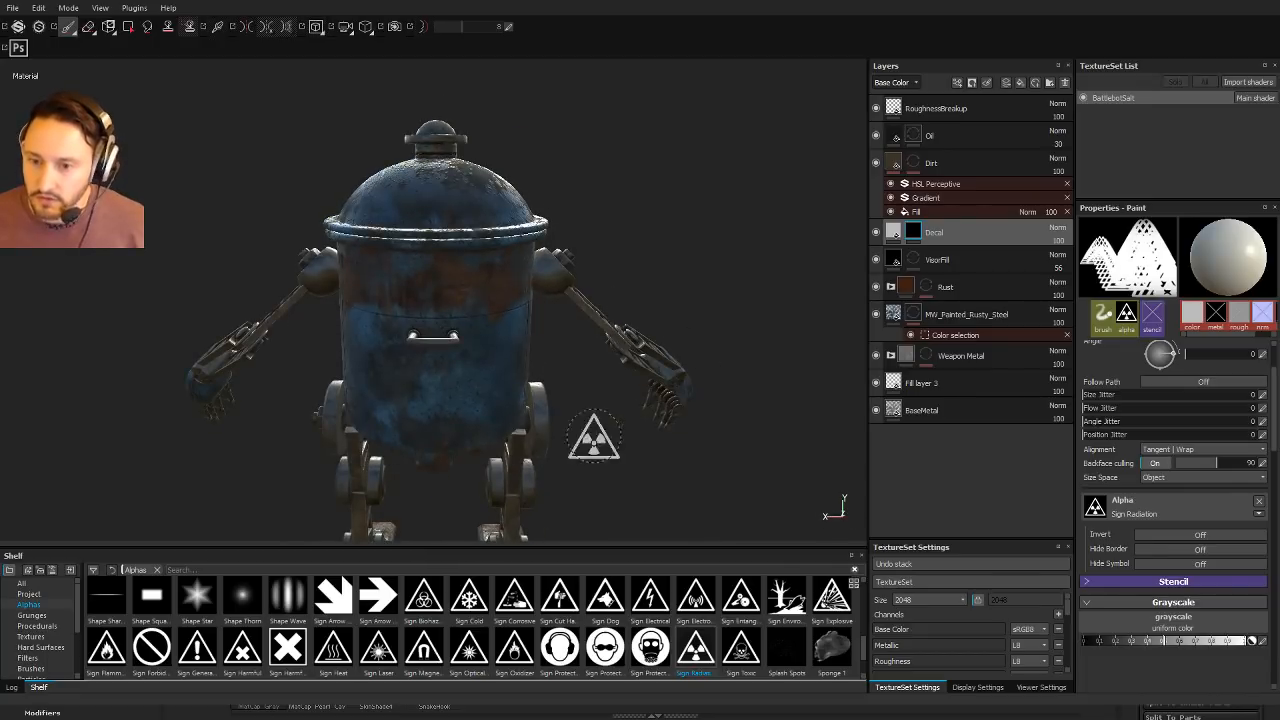
{"action": "left_click_drag", "start_coordinate": [385, 372], "coordinate": [500, 352]}
{"action": "key", "text": "ctrl+z"}
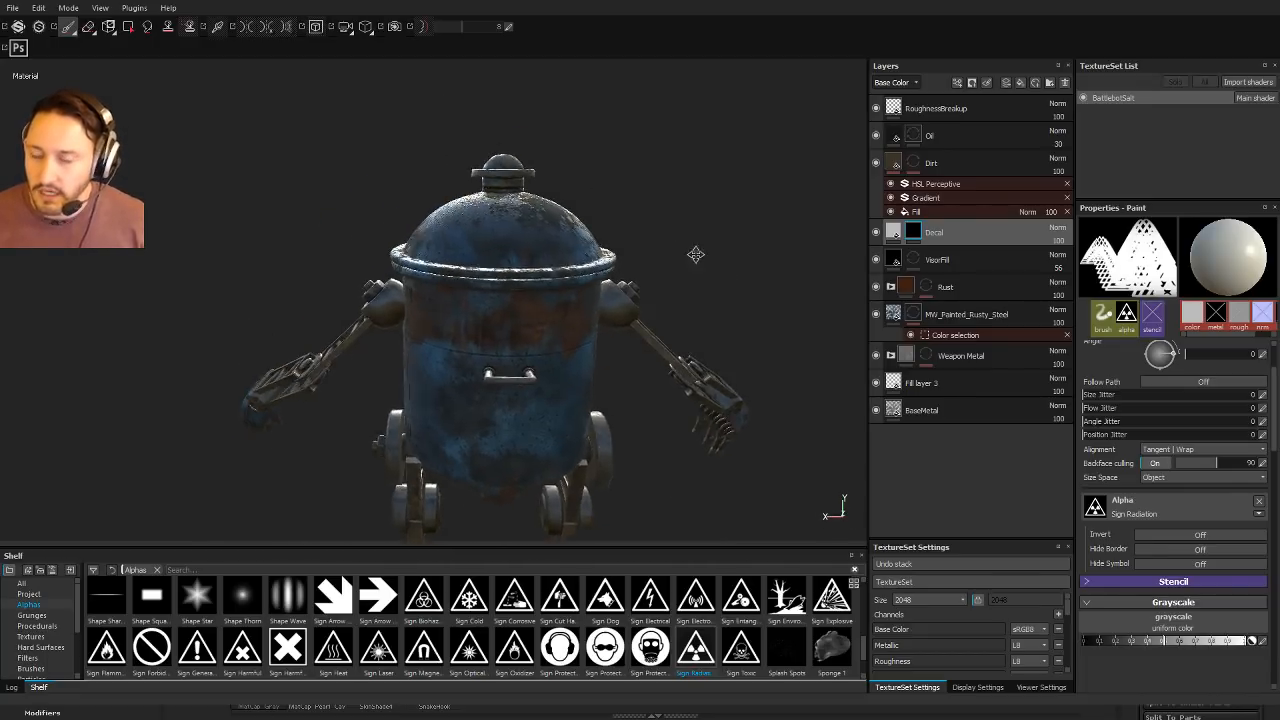
Step: Enlarge the brush to about 31.84 and stamp the radiation sign centred below the handle on the robot's back, undoing the trial stamps
{"action": "mouse_move", "coordinate": [694, 251]}
{"action": "left_mouse_down", "text": "alt"}
{"action": "mouse_move", "coordinate": [731, 286]}
{"action": "mouse_move", "coordinate": [789, 249]}
{"action": "mouse_move", "coordinate": [720, 240]}
{"action": "mouse_move", "coordinate": [560, 300]}
{"action": "mouse_move", "coordinate": [614, 386]}
{"action": "left_mouse_up", "text": "alt"}
{"action": "left_click_drag", "start_coordinate": [806, 378], "coordinate": [656, 372], "text": "alt"}
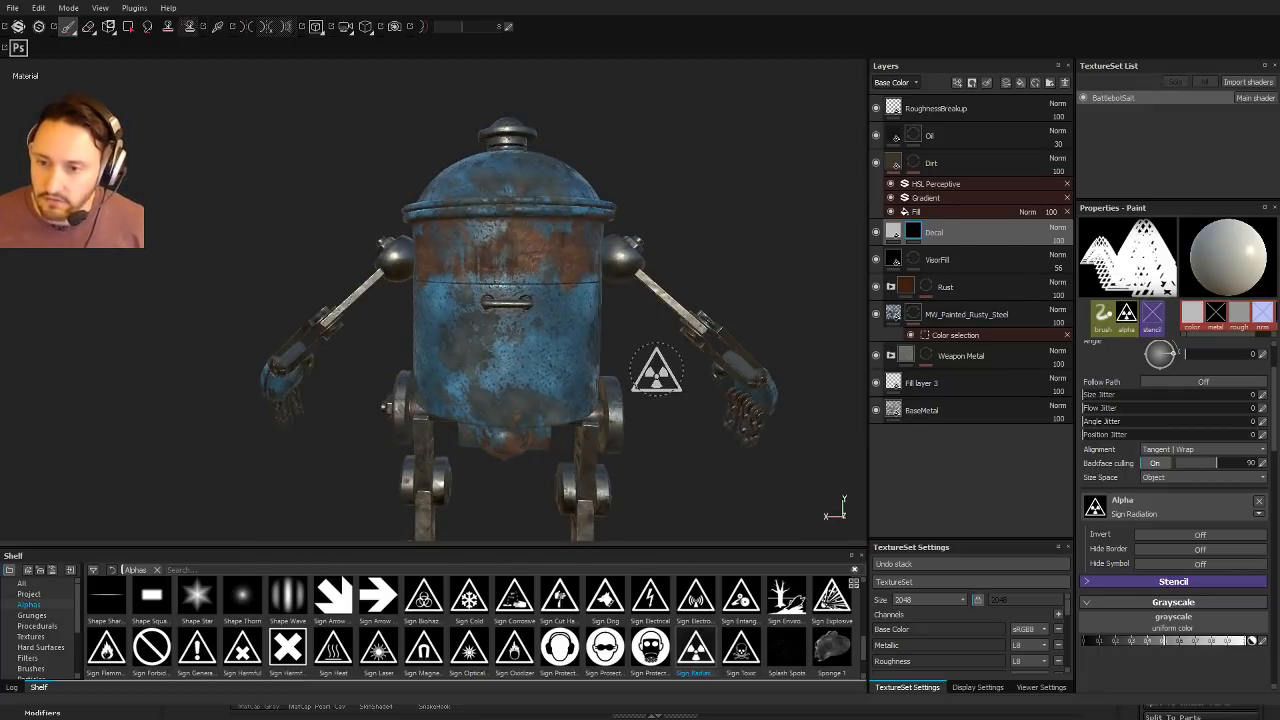
{"action": "mouse_move", "coordinate": [572, 354]}
{"action": "left_mouse_down", "text": "alt"}
{"action": "mouse_move", "coordinate": [703, 366]}
{"action": "mouse_move", "coordinate": [552, 357]}
{"action": "left_mouse_up", "text": "alt"}
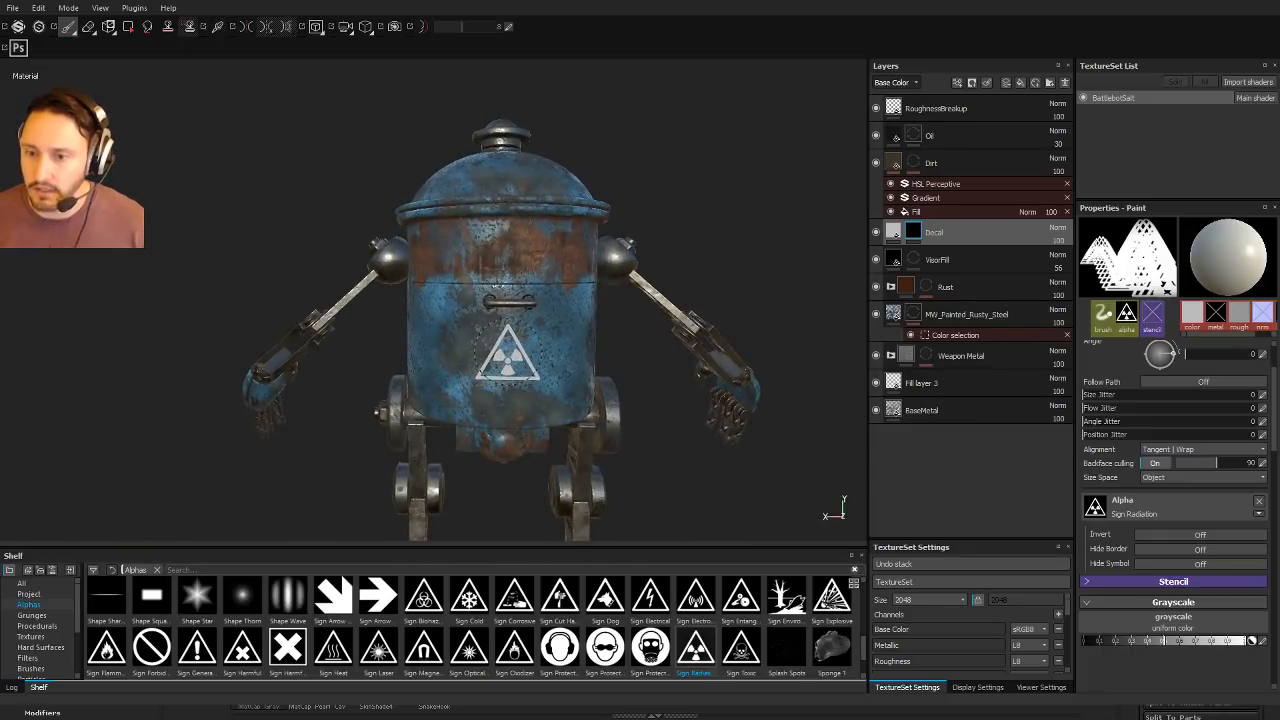
{"action": "right_click_drag", "start_coordinate": [516, 356], "coordinate": [558, 377], "text": "ctrl"}
{"action": "left_click_drag", "start_coordinate": [557, 378], "coordinate": [506, 363], "text": "alt"}
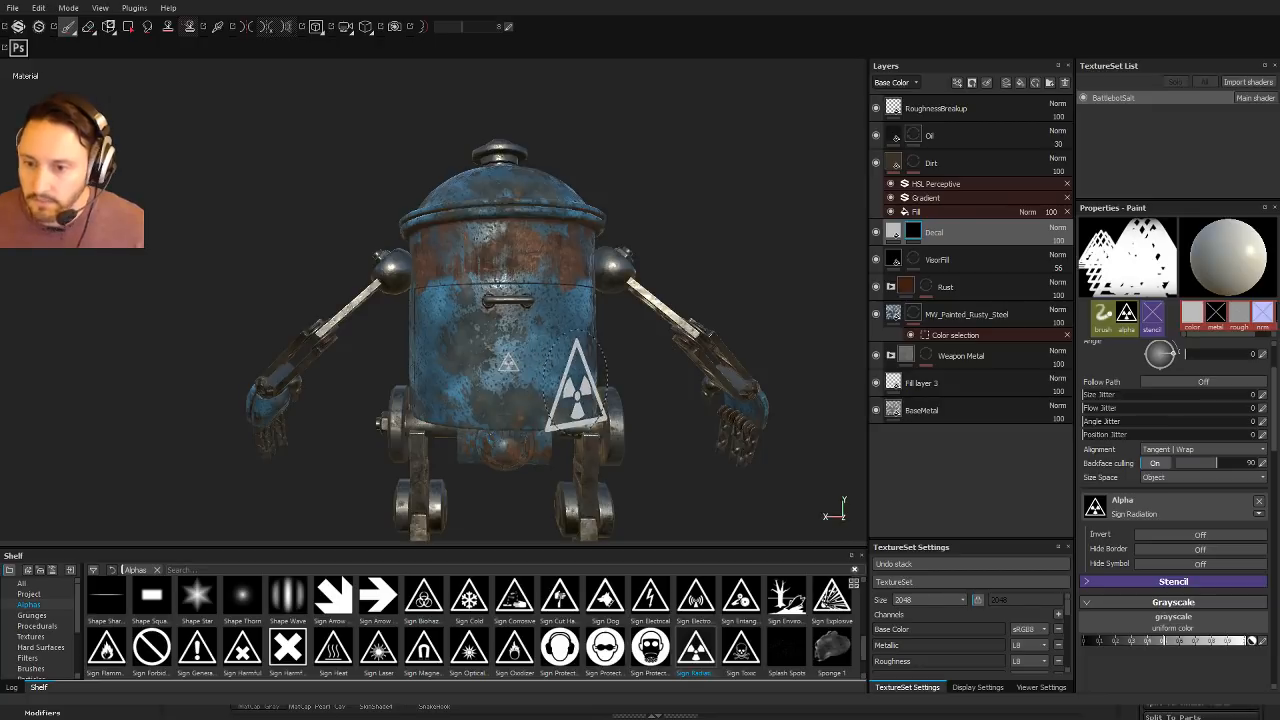
{"action": "left_click", "coordinate": [507, 368]}
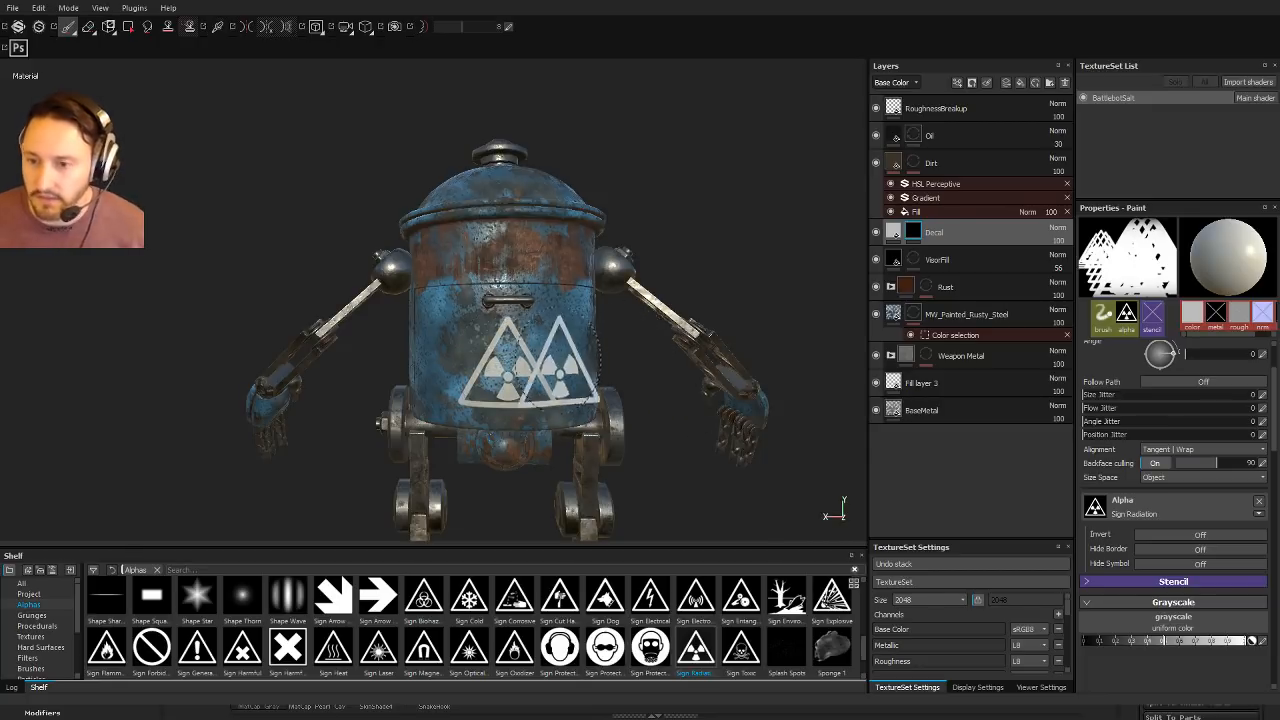
{"action": "scroll", "coordinate": [1194, 421], "scroll_direction": "up", "scroll_amount": 2}
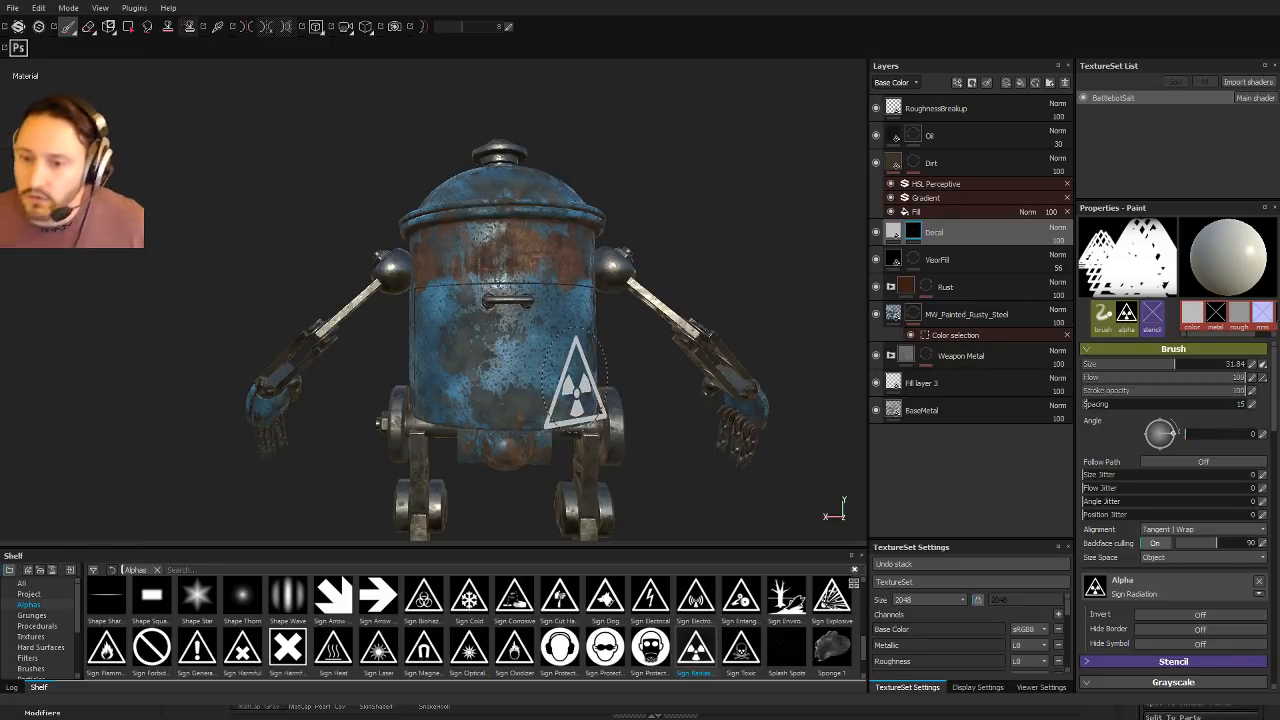
{"action": "mouse_move", "coordinate": [448, 345]}
{"action": "left_mouse_down"}
{"action": "mouse_move", "coordinate": [485, 362]}
{"action": "mouse_move", "coordinate": [545, 350]}
{"action": "mouse_move", "coordinate": [439, 342]}
{"action": "left_mouse_up"}
{"action": "key", "text": "ctrl+z"}
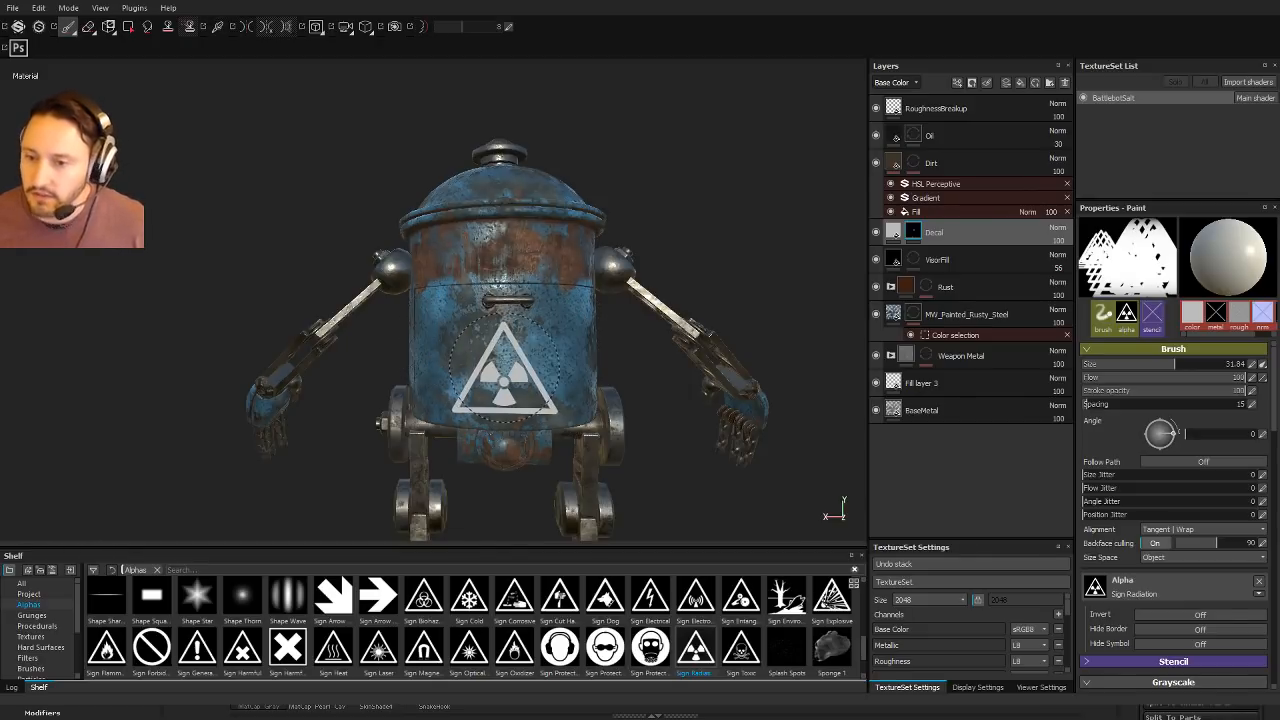
{"action": "left_click_drag", "start_coordinate": [508, 364], "coordinate": [520, 367], "text": "alt"}
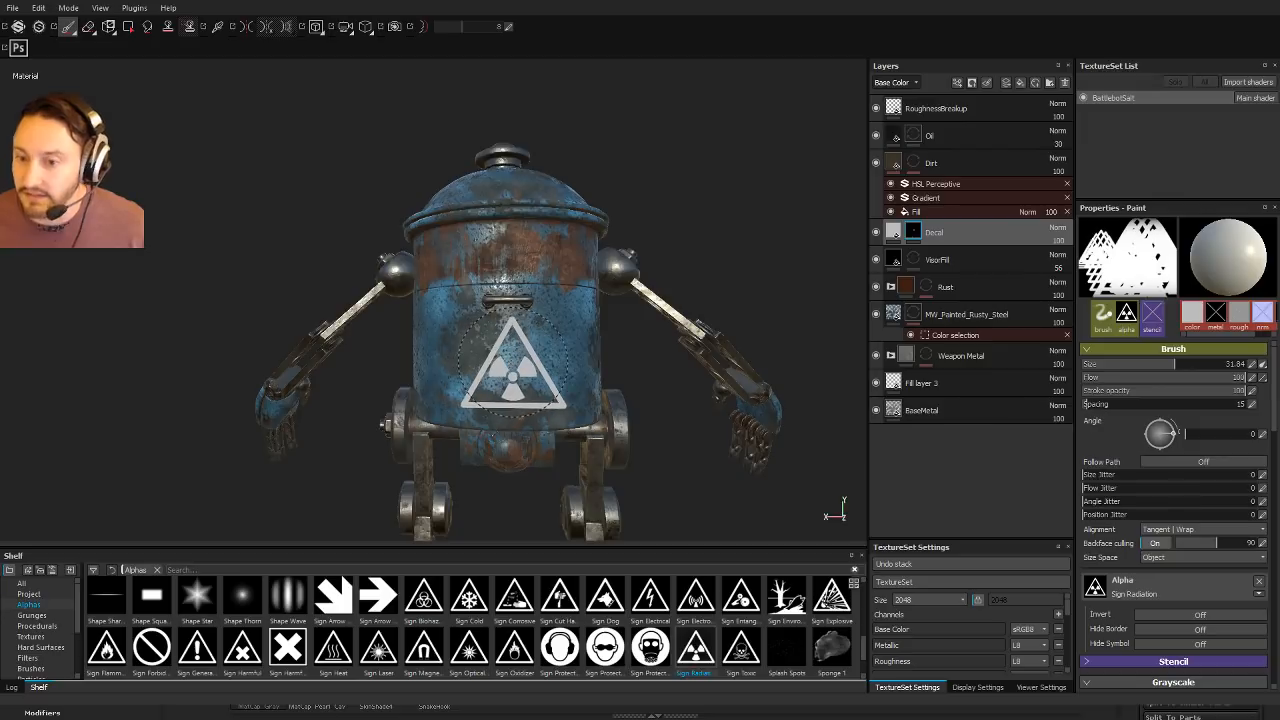
{"action": "left_click", "coordinate": [510, 358]}
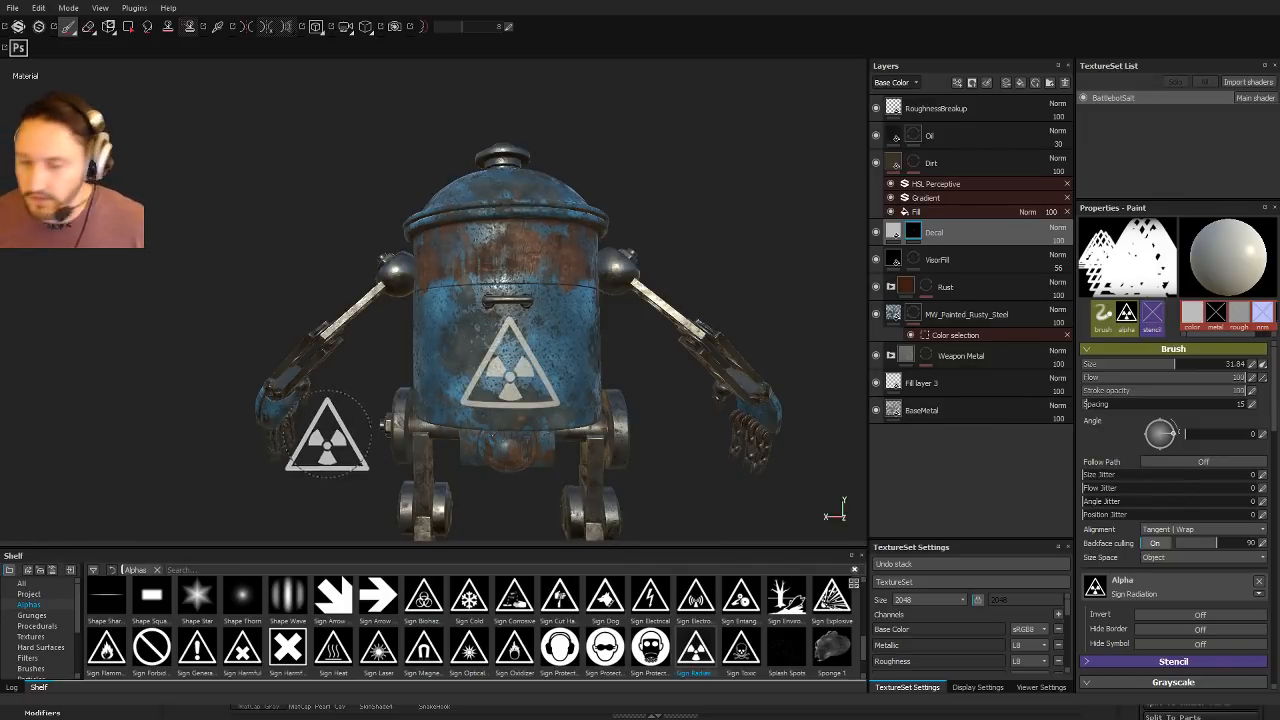
Step: Reduce the brush size to about 17.16 beside the radiation sign on the robot's back
{"action": "right_click_drag", "start_coordinate": [701, 400], "coordinate": [655, 405], "text": "alt"}
{"action": "mouse_move", "coordinate": [585, 375]}
{"action": "left_mouse_down", "text": "alt"}
{"action": "mouse_move", "coordinate": [674, 346]}
{"action": "mouse_move", "coordinate": [590, 348]}
{"action": "left_mouse_up", "text": "alt"}
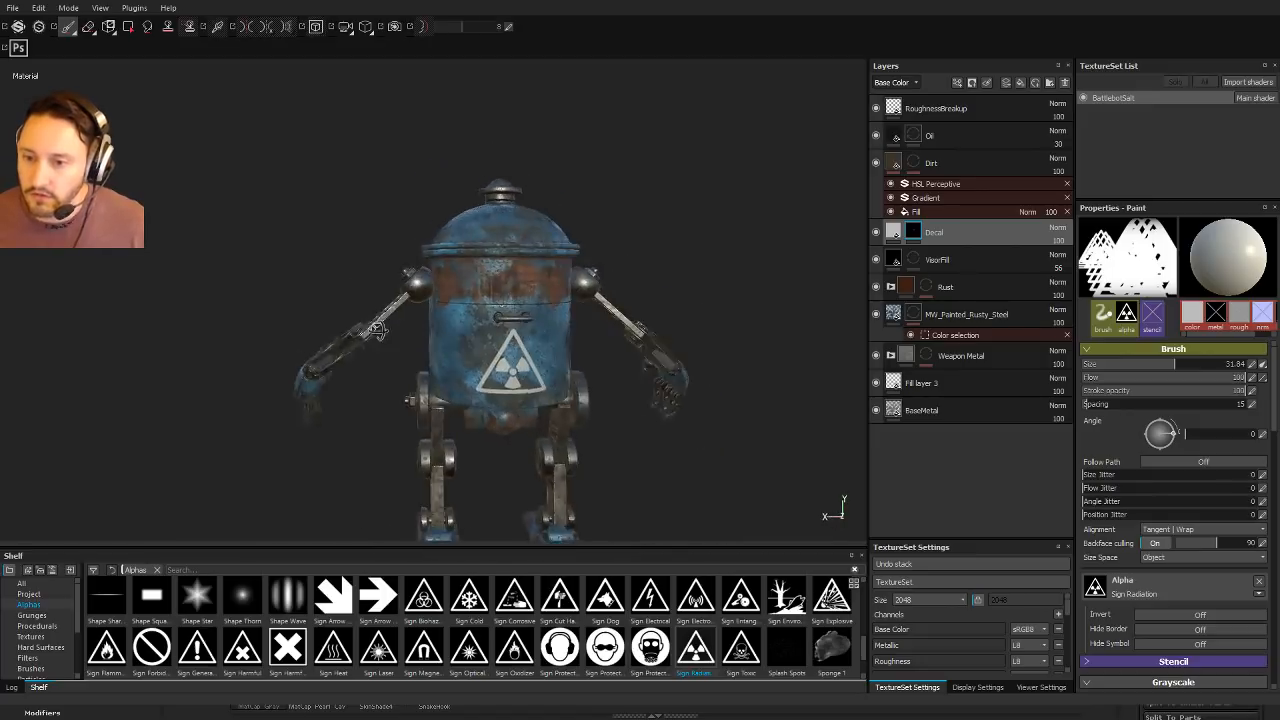
{"action": "right_click_drag", "start_coordinate": [575, 350], "coordinate": [610, 347], "text": "alt"}
{"action": "middle_click_drag", "start_coordinate": [610, 347], "coordinate": [571, 345], "text": "alt"}
{"action": "right_click_drag", "start_coordinate": [571, 345], "coordinate": [631, 400], "text": "alt"}
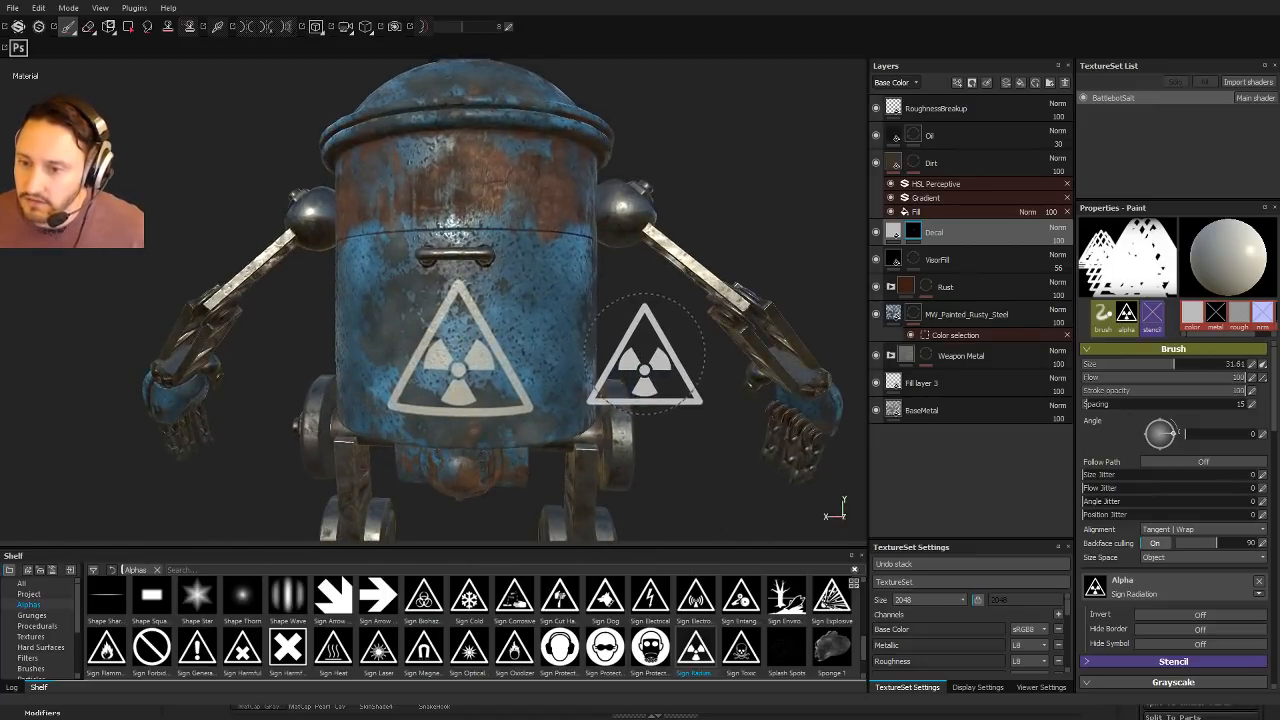
{"action": "right_click_drag", "start_coordinate": [645, 356], "coordinate": [554, 350], "text": "ctrl"}
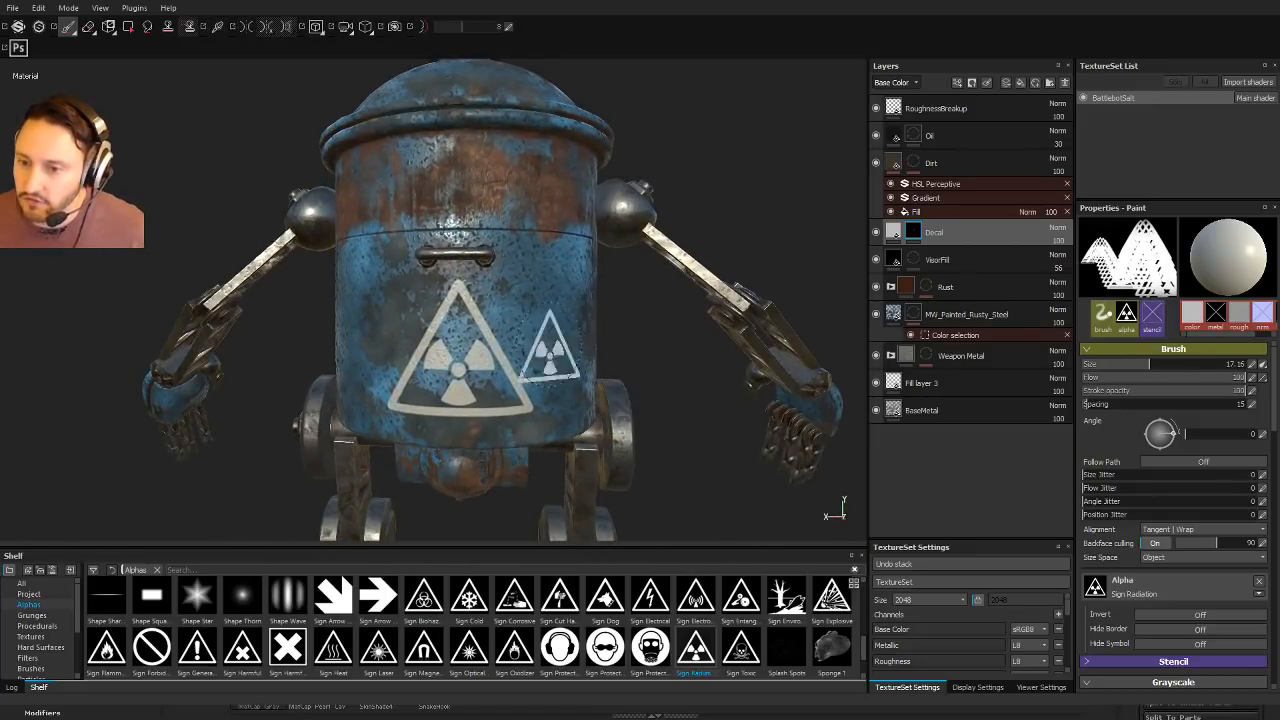
Step: Check the Decal layer's mask on its own, return to the material view and select the layer's fill content
{"action": "left_click", "coordinate": [913, 232], "text": "alt"}
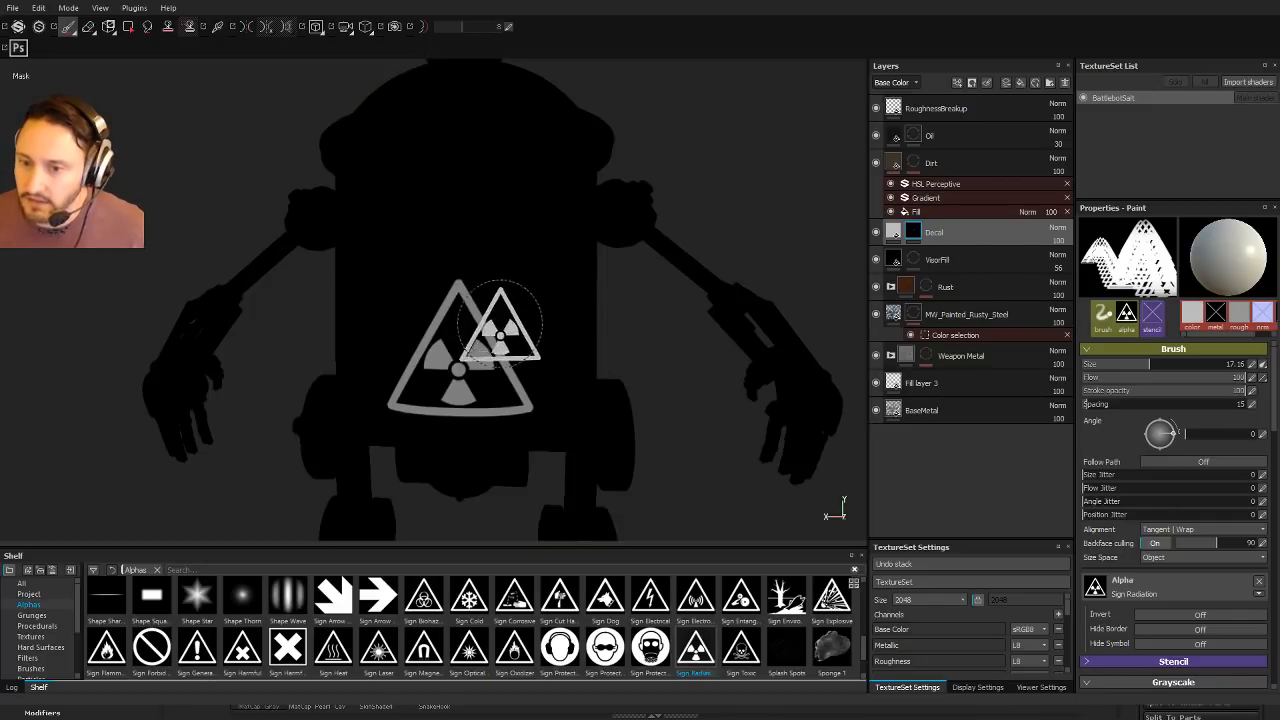
{"action": "key", "text": "m"}
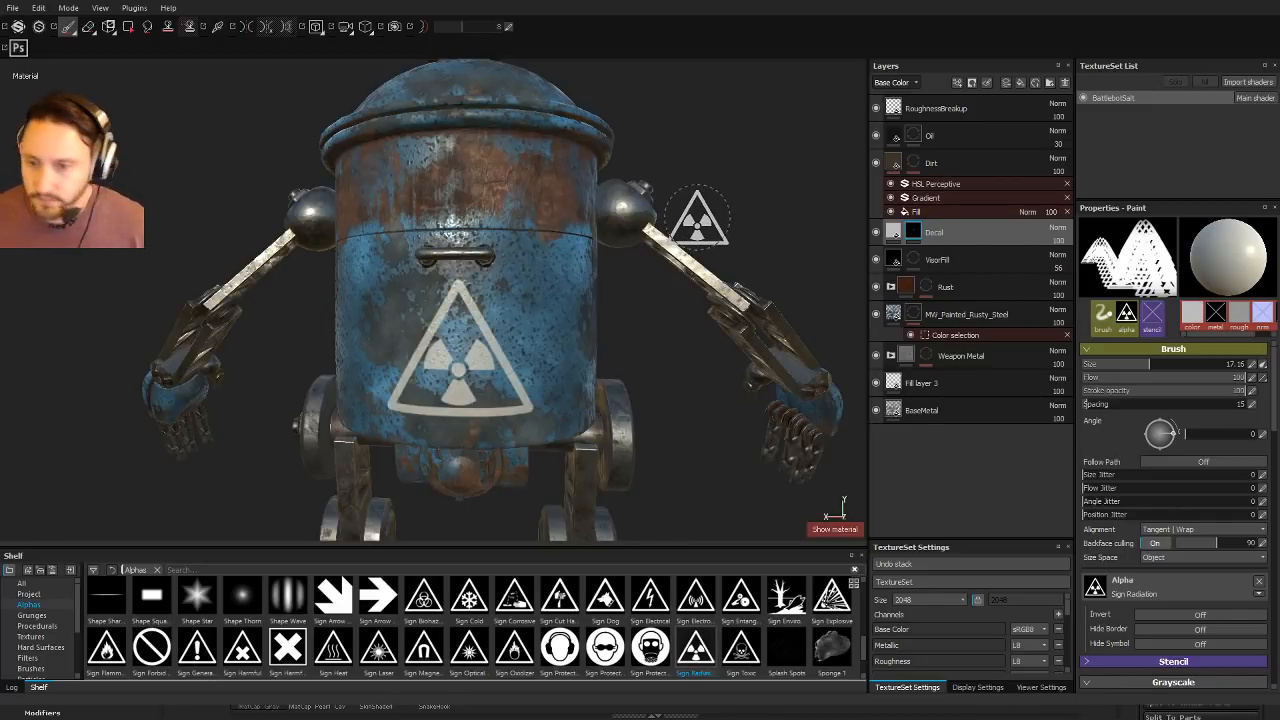
{"action": "left_click", "coordinate": [894, 234]}
{"action": "scroll", "coordinate": [729, 434], "scroll_direction": "up", "scroll_amount": 5}
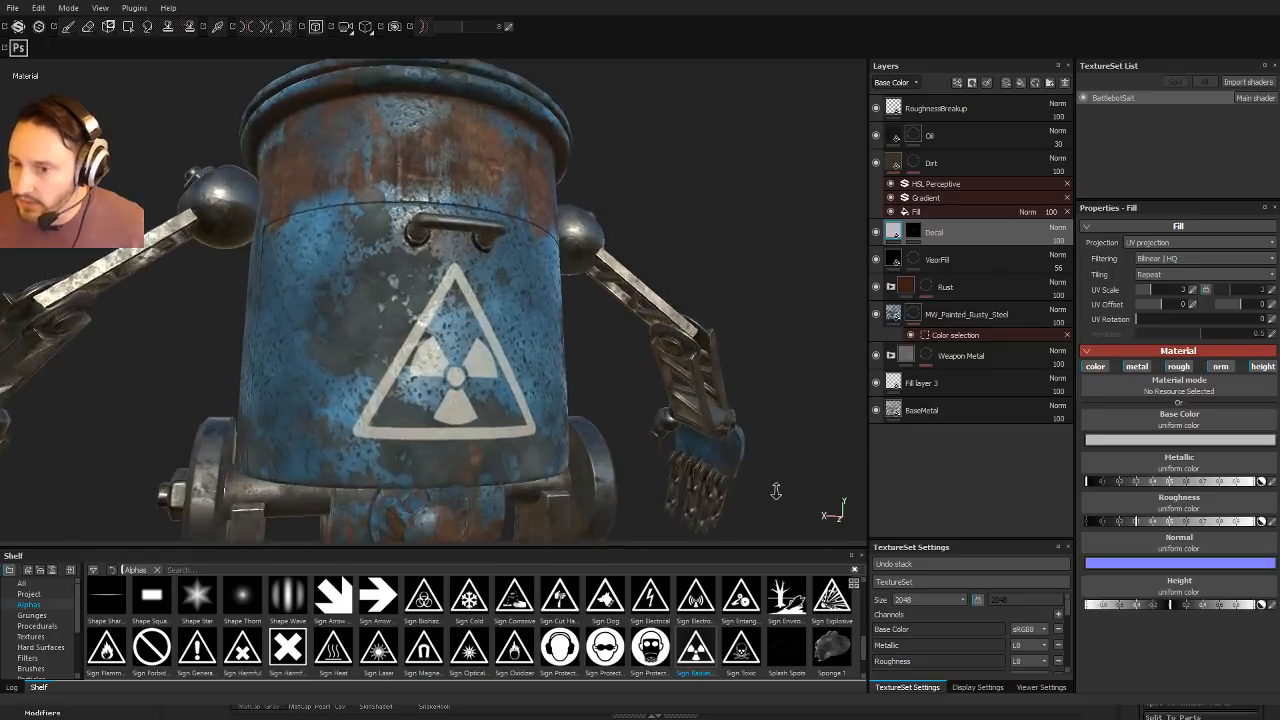
Step: Try raising the Decal fill's height to about 0.55, and reset it to 0
{"action": "left_click_drag", "start_coordinate": [1176, 605], "coordinate": [1218, 607]}
{"action": "left_click", "coordinate": [1271, 605]}
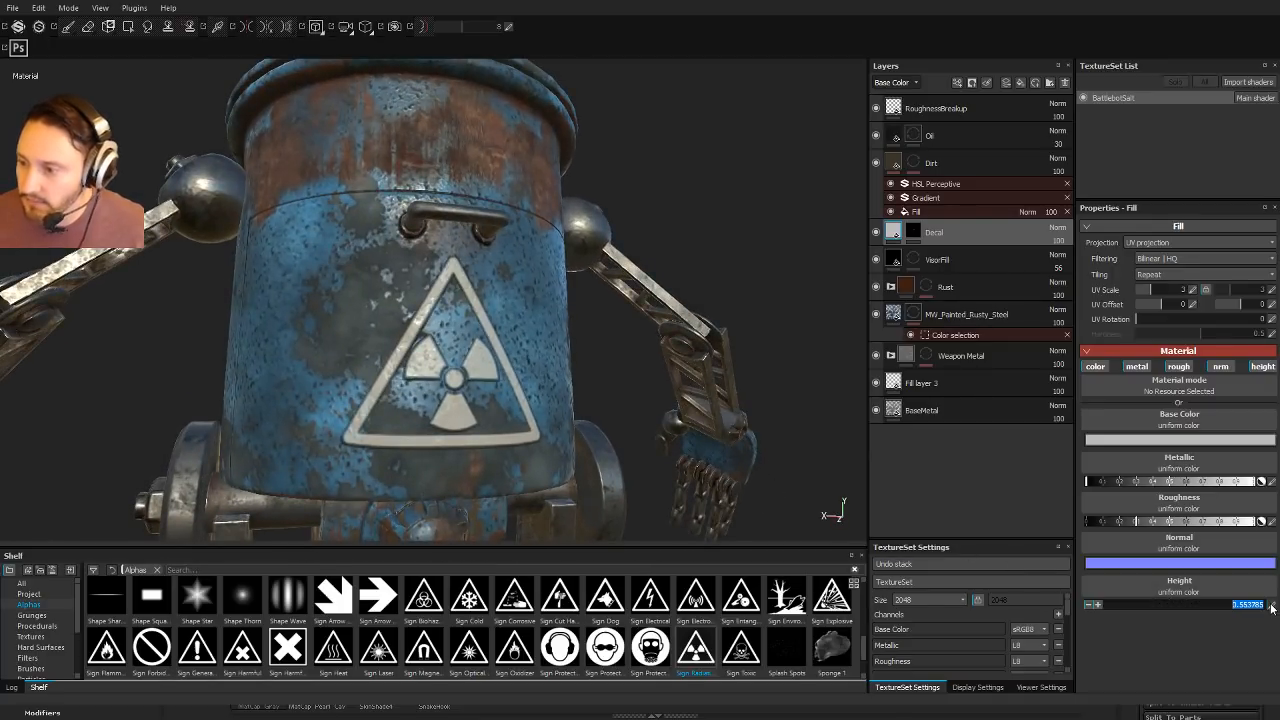
{"action": "type", "text": "0"}
{"action": "key", "text": "Return"}
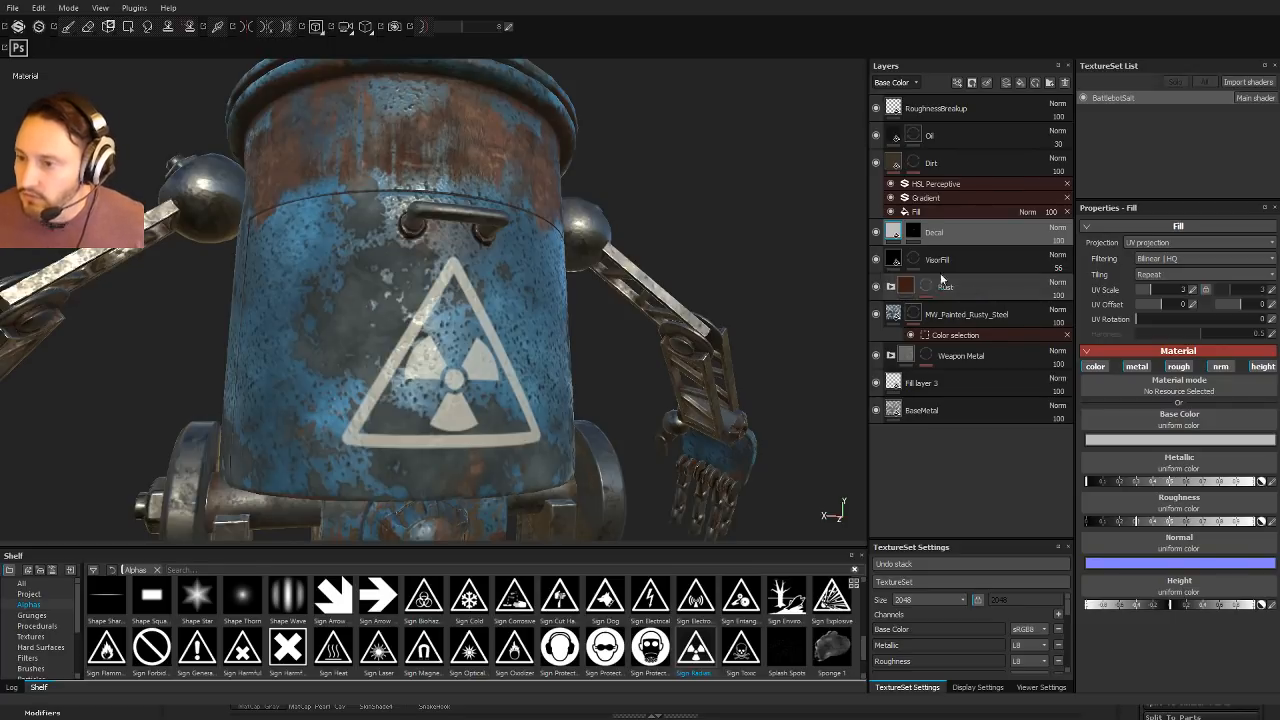
Step: Change the Decal fill's base colour to a dark orange-yellow and check the sign on the robot's back
{"action": "left_click", "coordinate": [893, 234]}
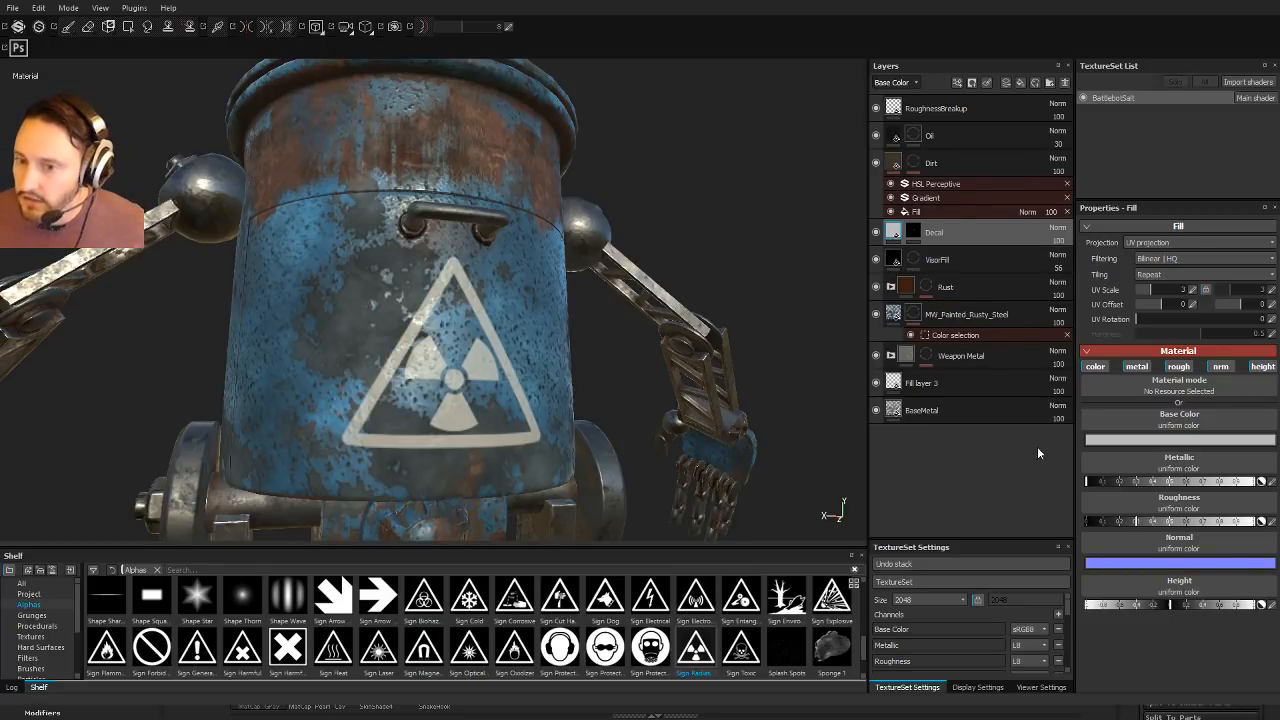
{"action": "left_click", "coordinate": [1131, 466]}
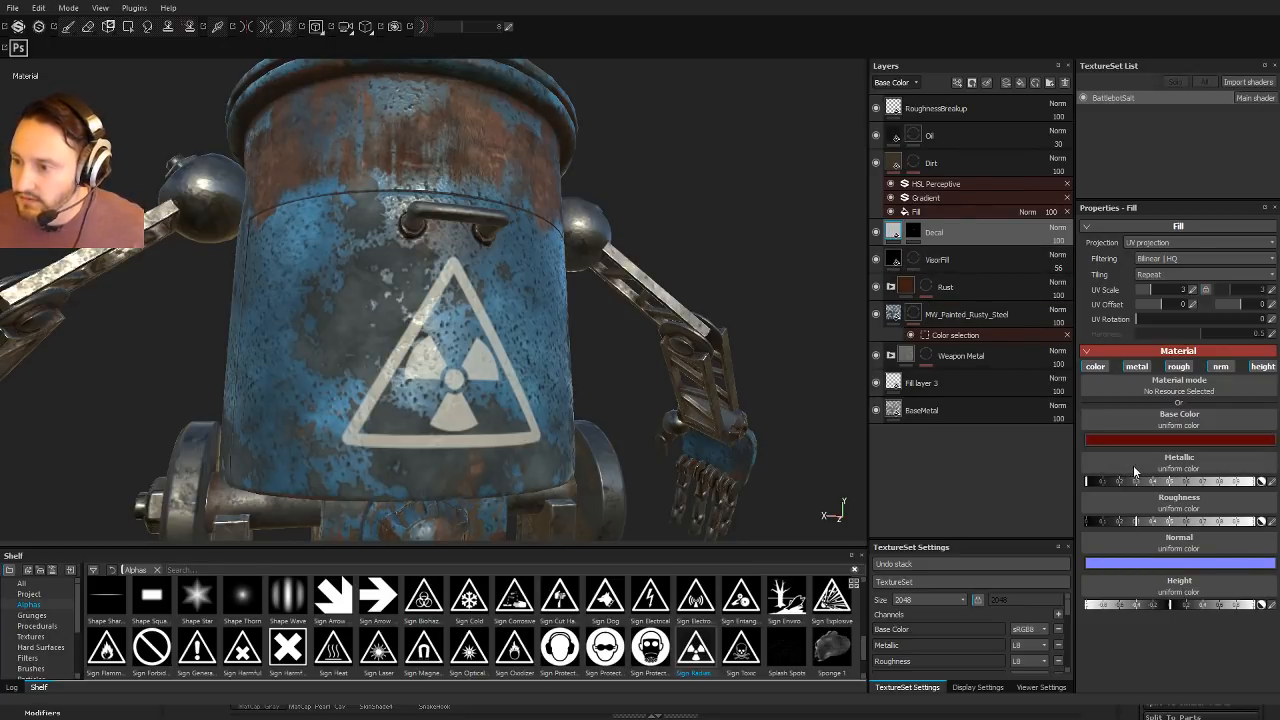
{"action": "left_click", "coordinate": [1150, 494]}
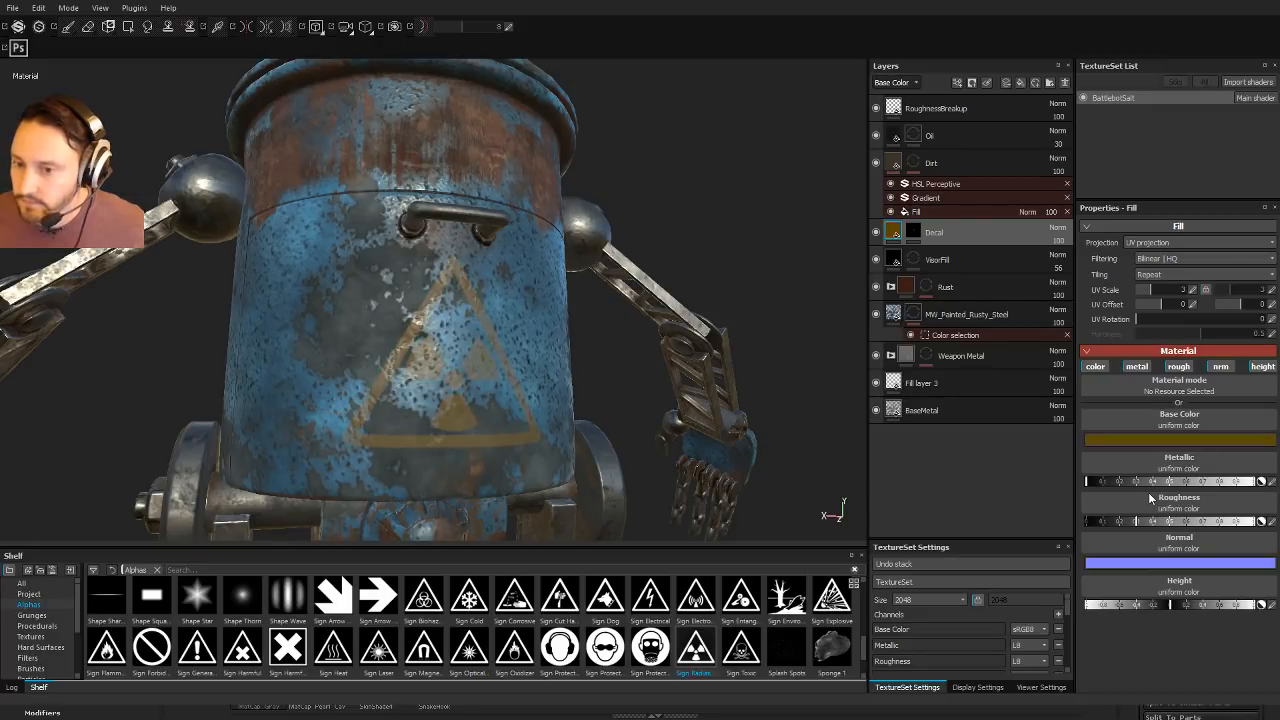
{"action": "left_click", "coordinate": [1129, 454]}
{"action": "left_click_drag", "start_coordinate": [745, 340], "coordinate": [693, 335], "text": "alt"}
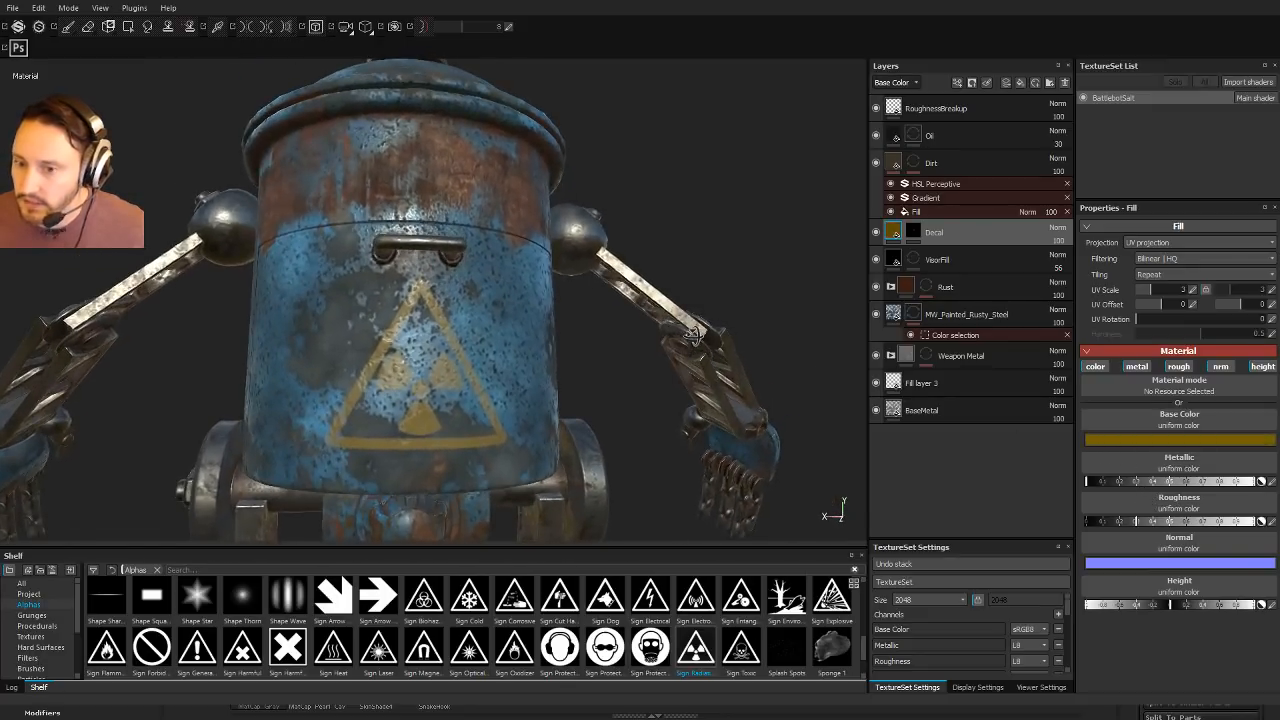
{"action": "left_click", "coordinate": [1148, 502]}
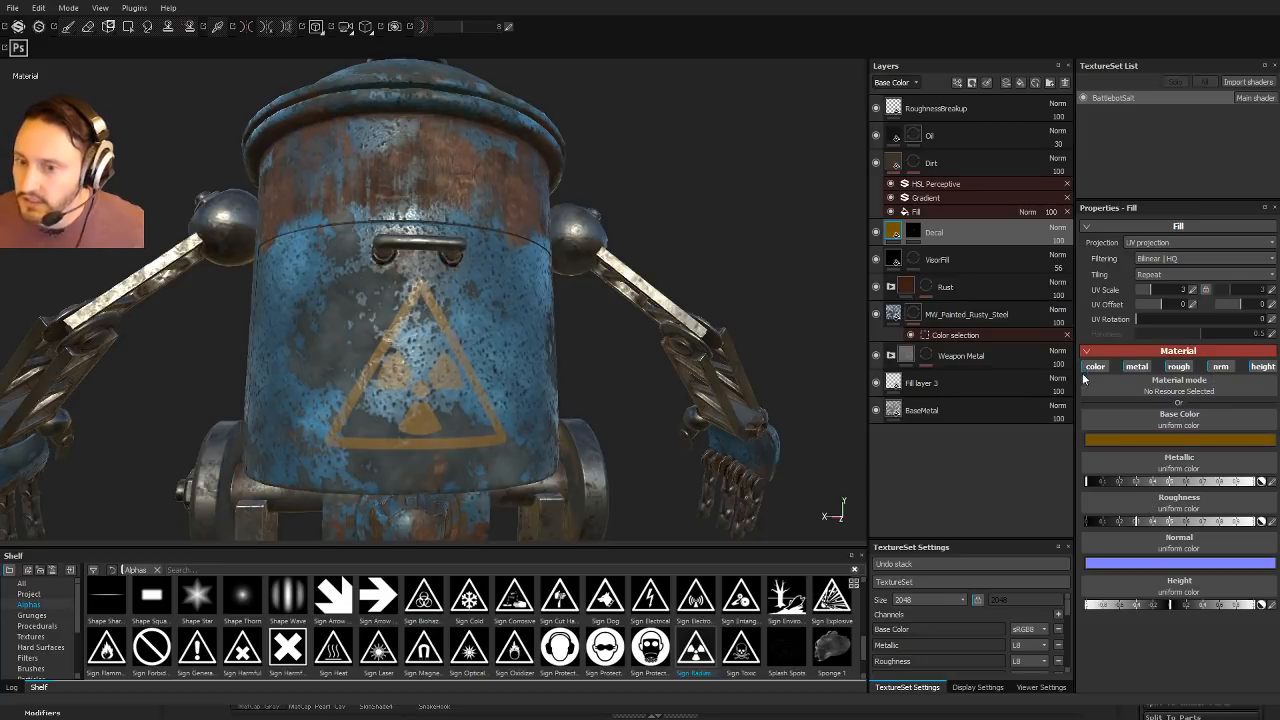
{"action": "mouse_move", "coordinate": [498, 272]}
{"action": "left_mouse_down", "text": "alt"}
{"action": "mouse_move", "coordinate": [330, 325]}
{"action": "mouse_move", "coordinate": [295, 255]}
{"action": "mouse_move", "coordinate": [620, 251]}
{"action": "mouse_move", "coordinate": [397, 263]}
{"action": "mouse_move", "coordinate": [594, 266]}
{"action": "mouse_move", "coordinate": [508, 260]}
{"action": "mouse_move", "coordinate": [555, 318]}
{"action": "mouse_move", "coordinate": [665, 338]}
{"action": "mouse_move", "coordinate": [700, 300]}
{"action": "mouse_move", "coordinate": [791, 291]}
{"action": "mouse_move", "coordinate": [230, 270]}
{"action": "mouse_move", "coordinate": [371, 277]}
{"action": "mouse_move", "coordinate": [420, 380]}
{"action": "mouse_move", "coordinate": [729, 229]}
{"action": "mouse_move", "coordinate": [740, 341]}
{"action": "mouse_move", "coordinate": [594, 283]}
{"action": "mouse_move", "coordinate": [793, 294]}
{"action": "left_mouse_up", "text": "alt"}
{"action": "scroll", "coordinate": [739, 332], "scroll_direction": "down", "scroll_amount": 3}
{"action": "scroll", "coordinate": [594, 283], "scroll_direction": "down", "scroll_amount": 2}
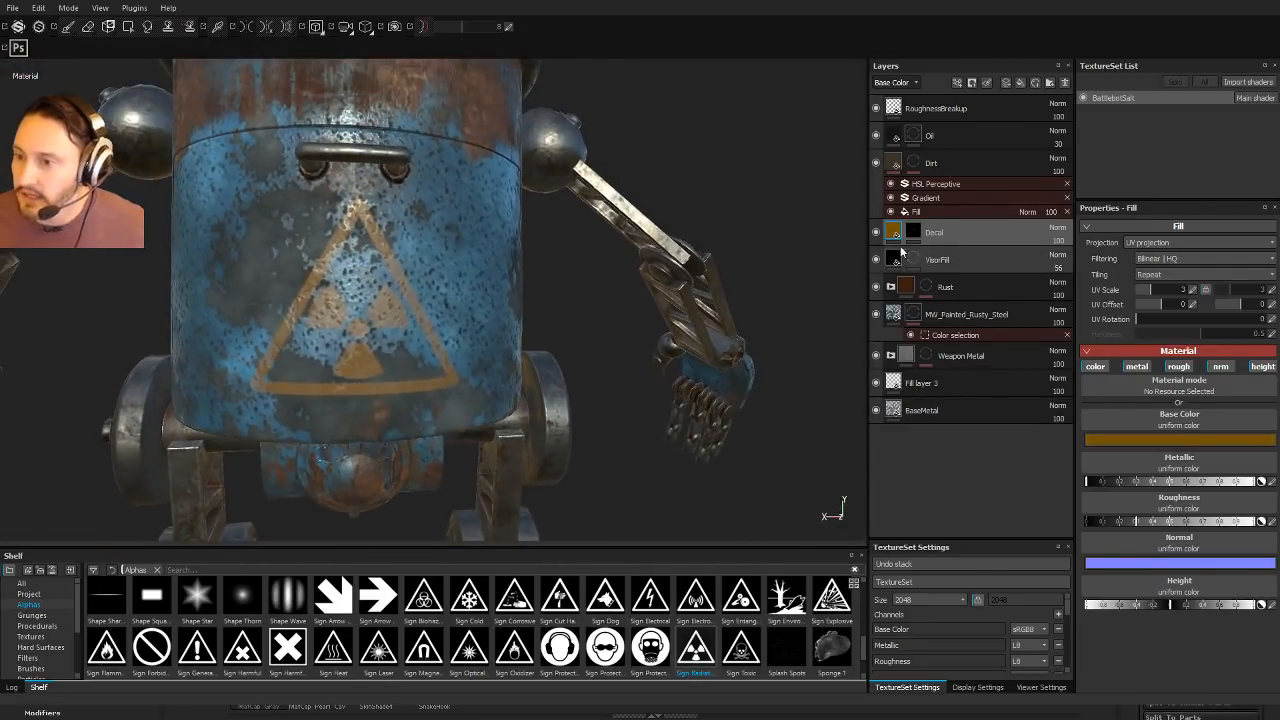
Step: Undo the radiation sign stamp in the Decal layer's mask and remove the empty generator added to it
{"action": "left_click", "coordinate": [915, 236]}
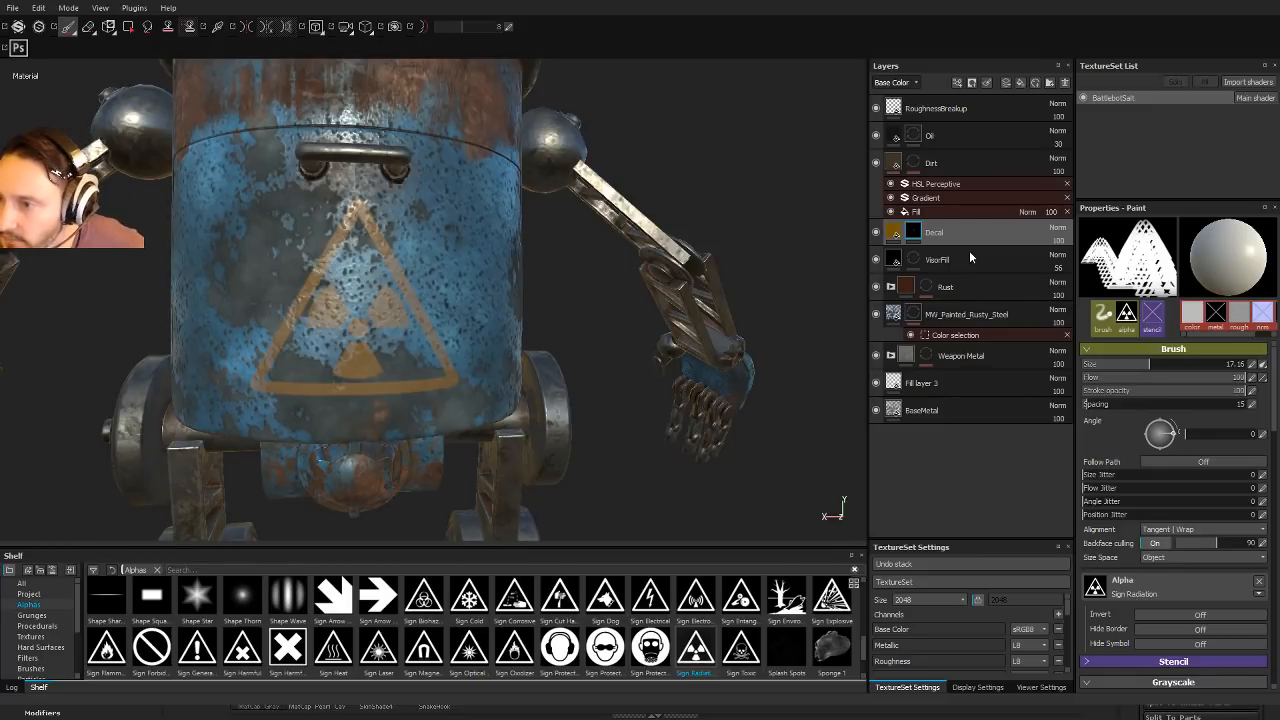
{"action": "key", "text": "ctrl+z"}
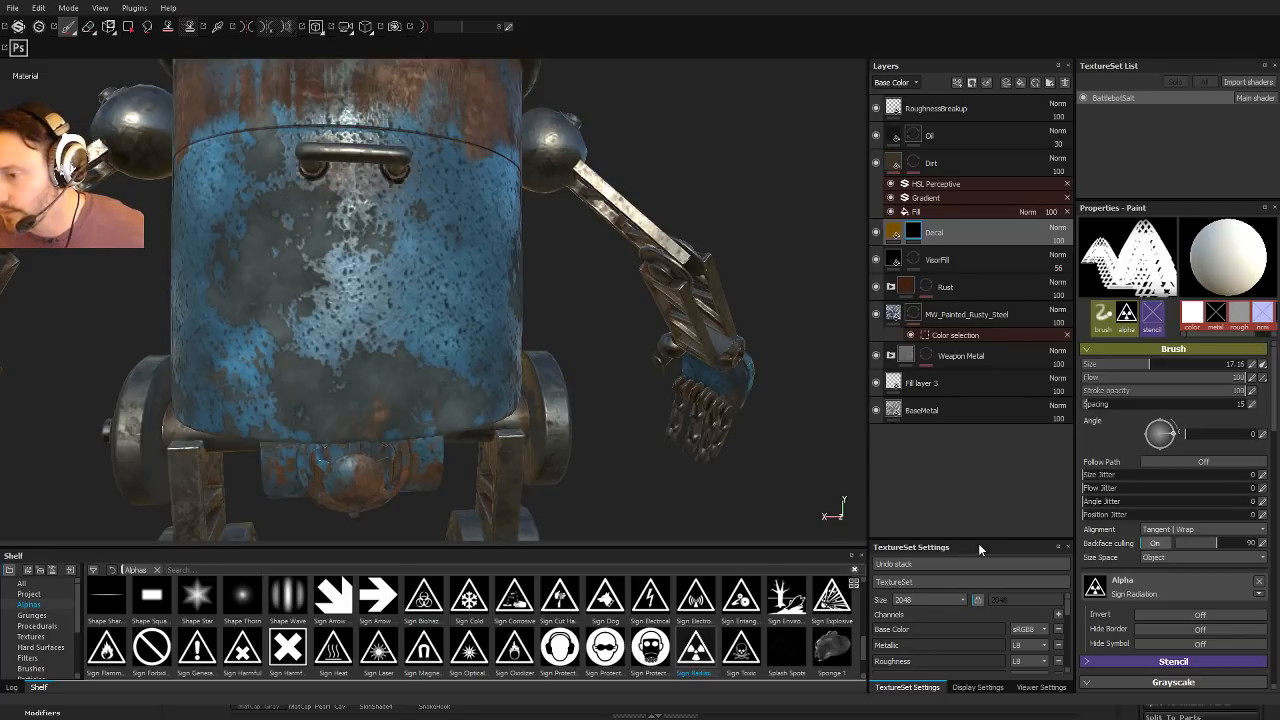
{"action": "key", "text": "ctrl+z"}
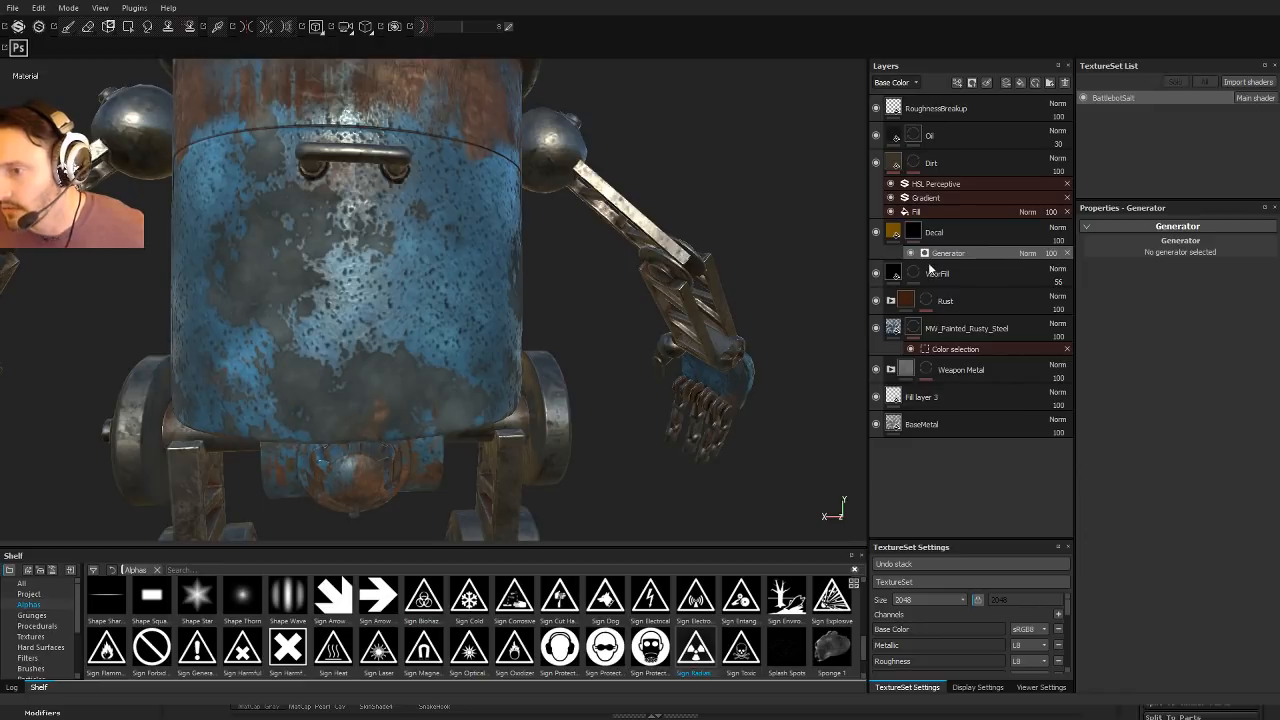
{"action": "left_click", "coordinate": [1066, 254]}
Step: Add a fill effect to the Decal layer's mask and assign the Grunge Concrete Burnt texture as its grayscale
{"action": "left_click", "coordinate": [912, 234]}
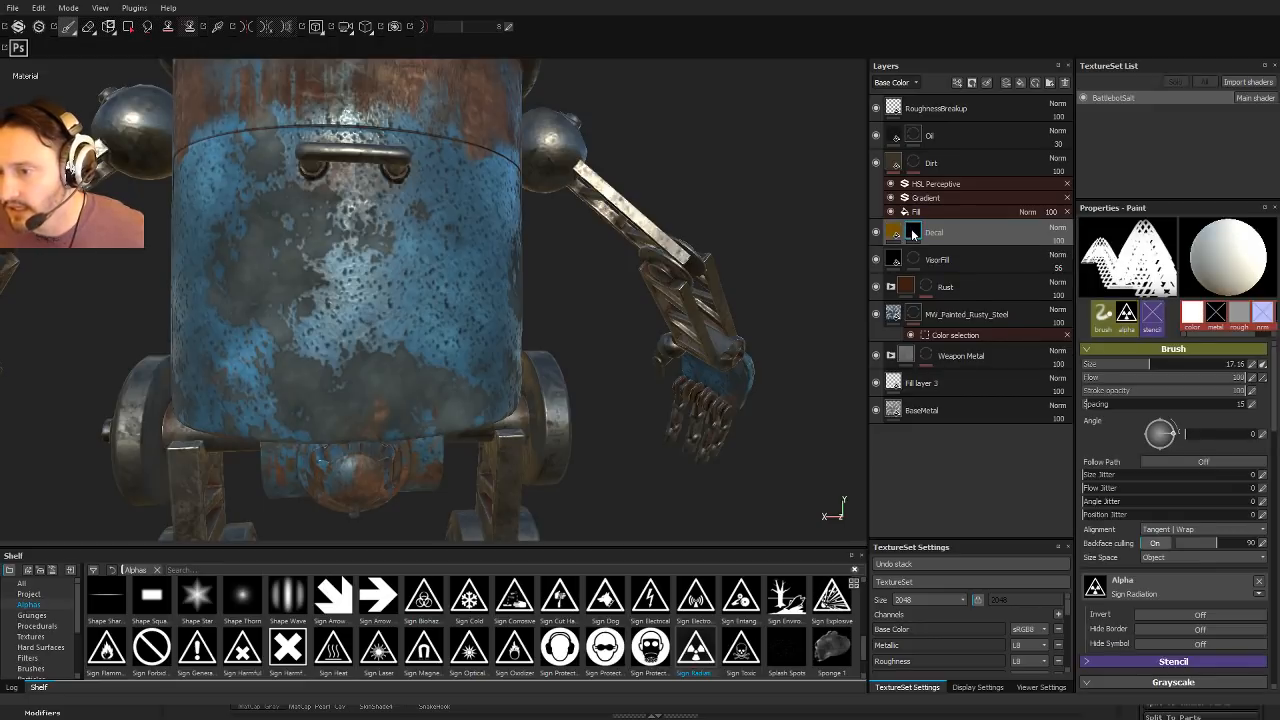
{"action": "left_click", "coordinate": [946, 477]}
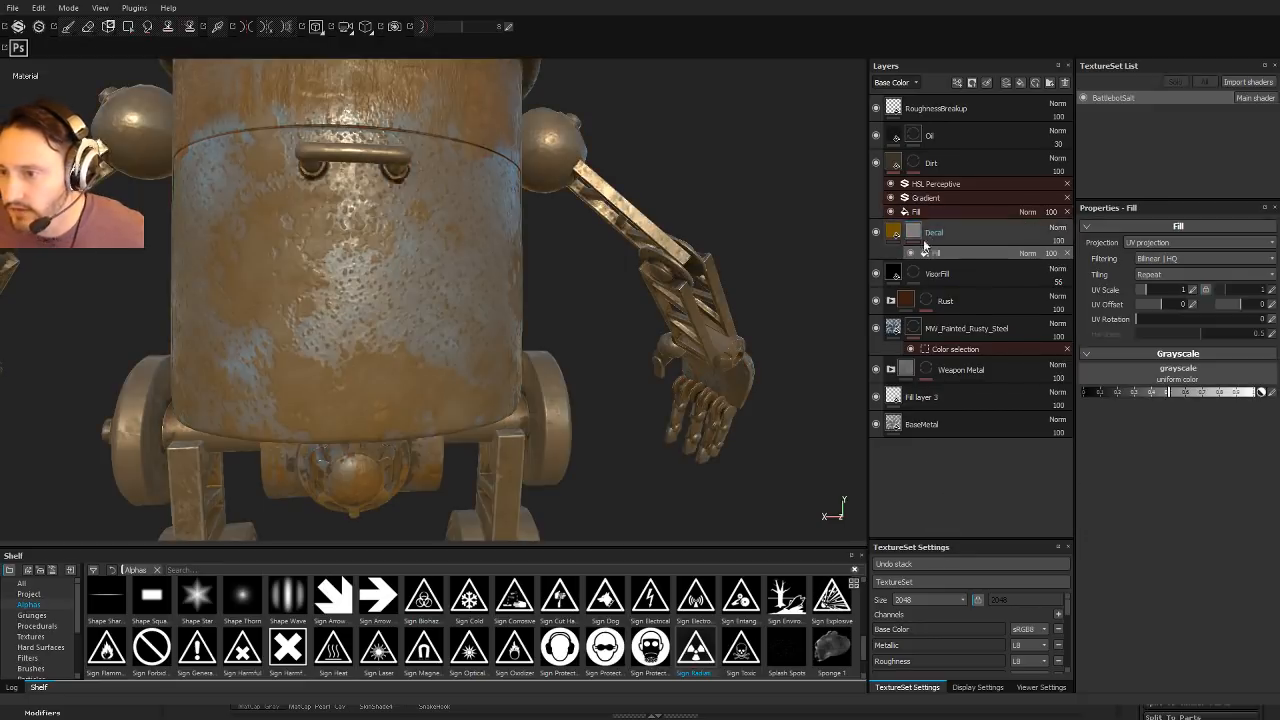
{"action": "left_click", "coordinate": [34, 615]}
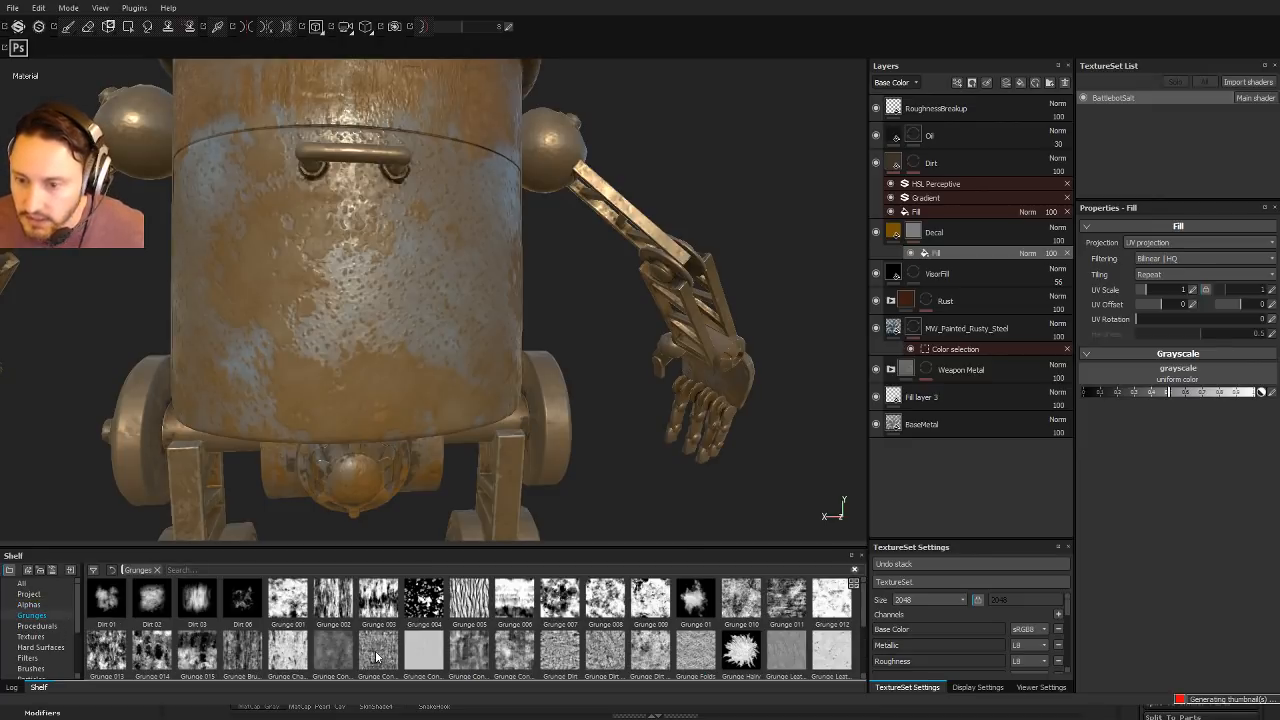
{"action": "left_click_drag", "start_coordinate": [377, 657], "coordinate": [1198, 377]}
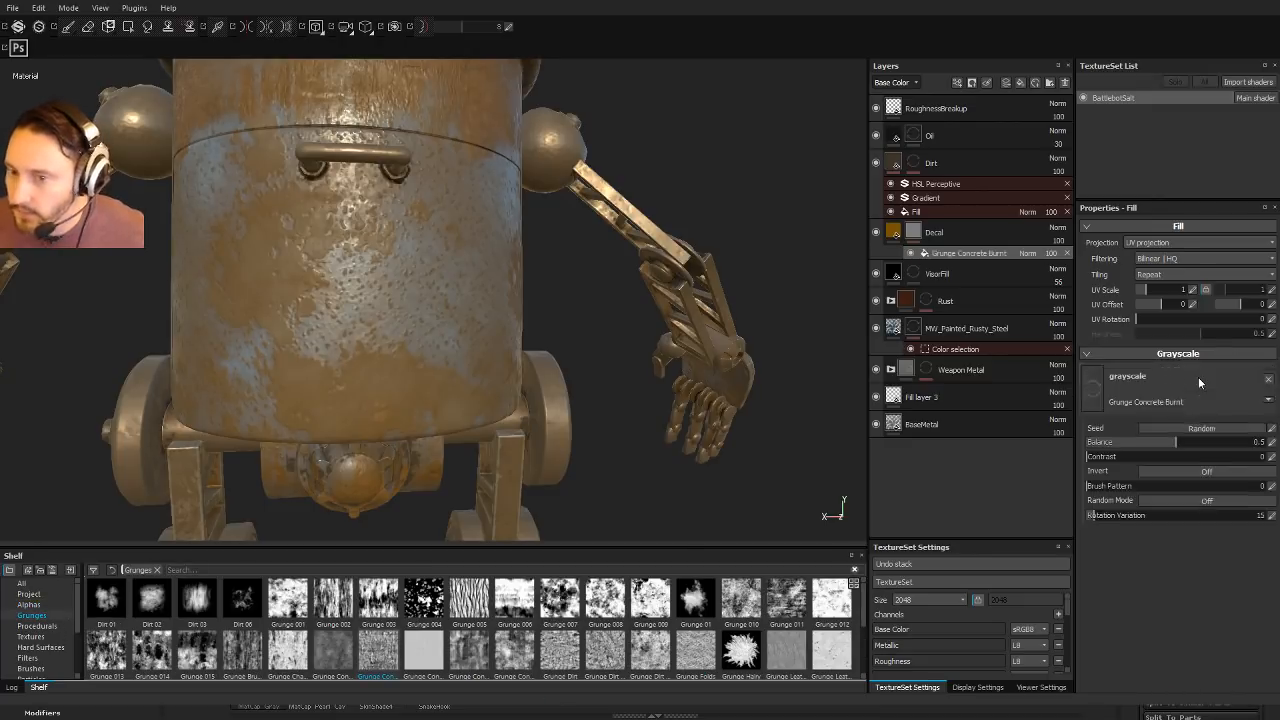
Step: Toggle the Decal layer's visibility to compare the robot with and without the grunge-masked colour
{"action": "right_click_drag", "start_coordinate": [702, 325], "coordinate": [733, 238], "text": "alt"}
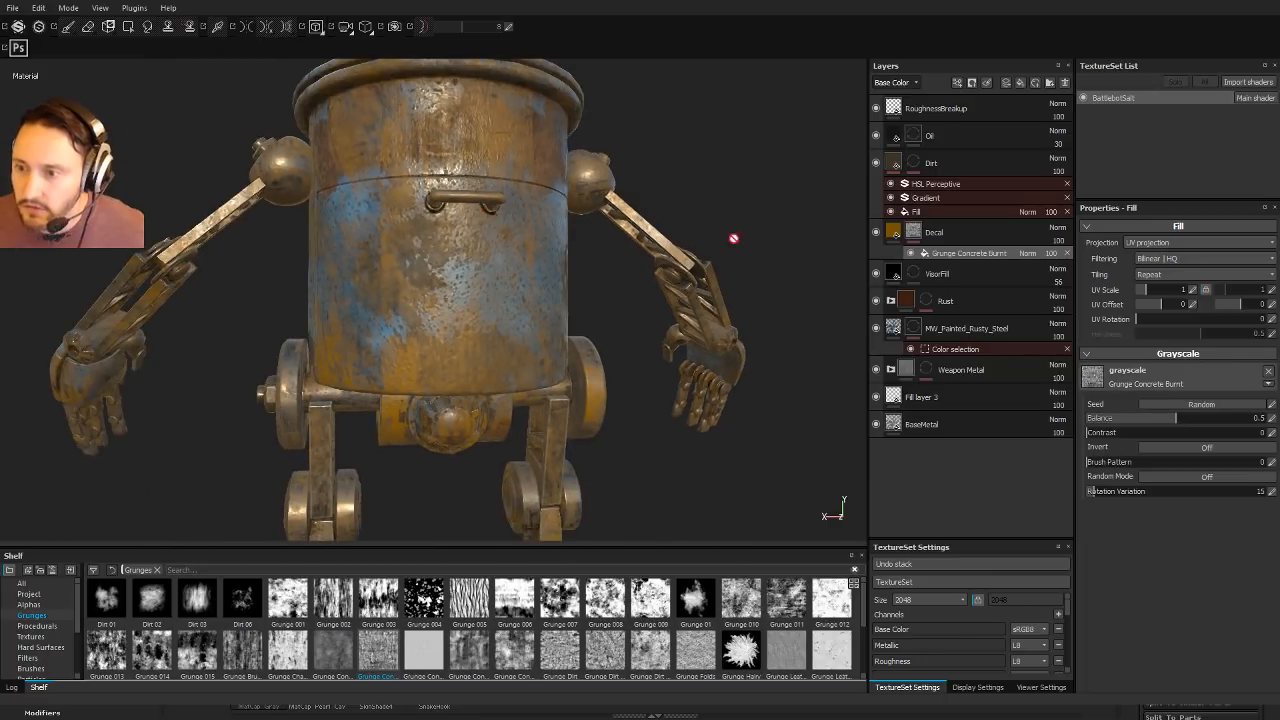
{"action": "left_click", "coordinate": [876, 232]}
{"action": "left_click", "coordinate": [876, 232]}
{"action": "left_click", "coordinate": [876, 232]}
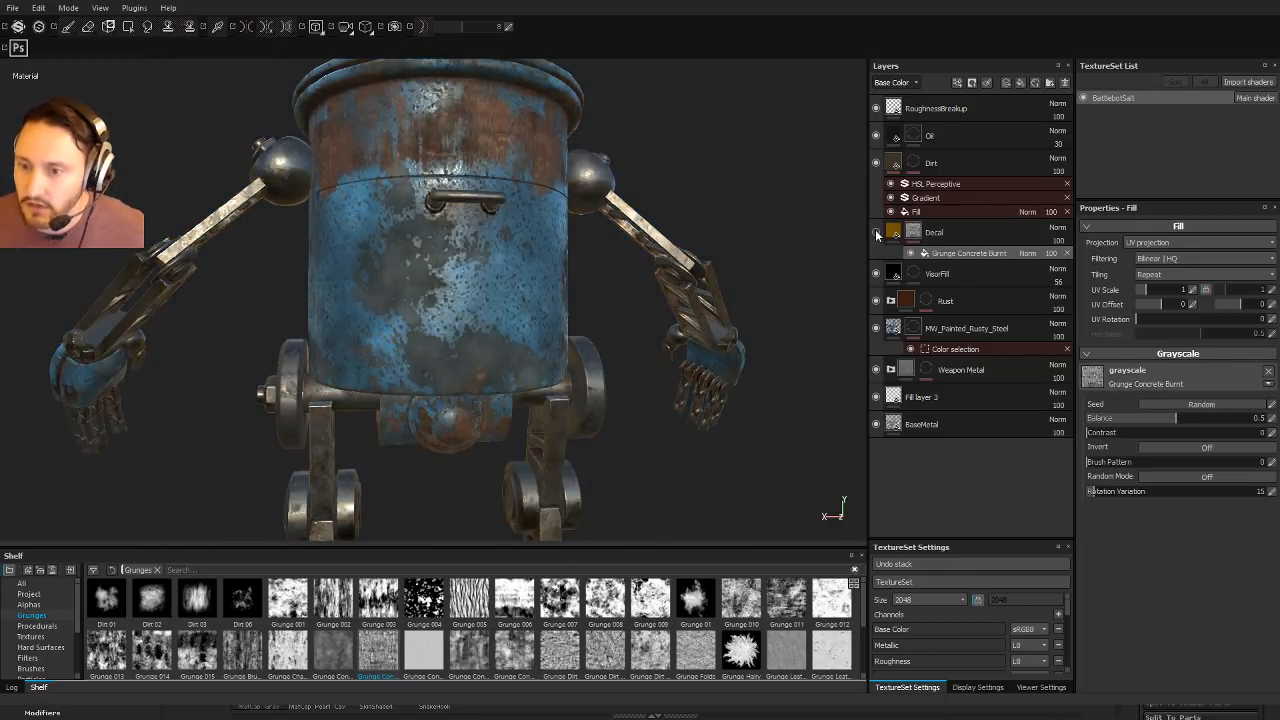
{"action": "left_click", "coordinate": [876, 232]}
Step: Add a paint effect to the Decal layer's mask and place it beneath the Grunge Concrete Burnt fill
{"action": "right_click_drag", "start_coordinate": [460, 263], "coordinate": [610, 325], "text": "alt"}
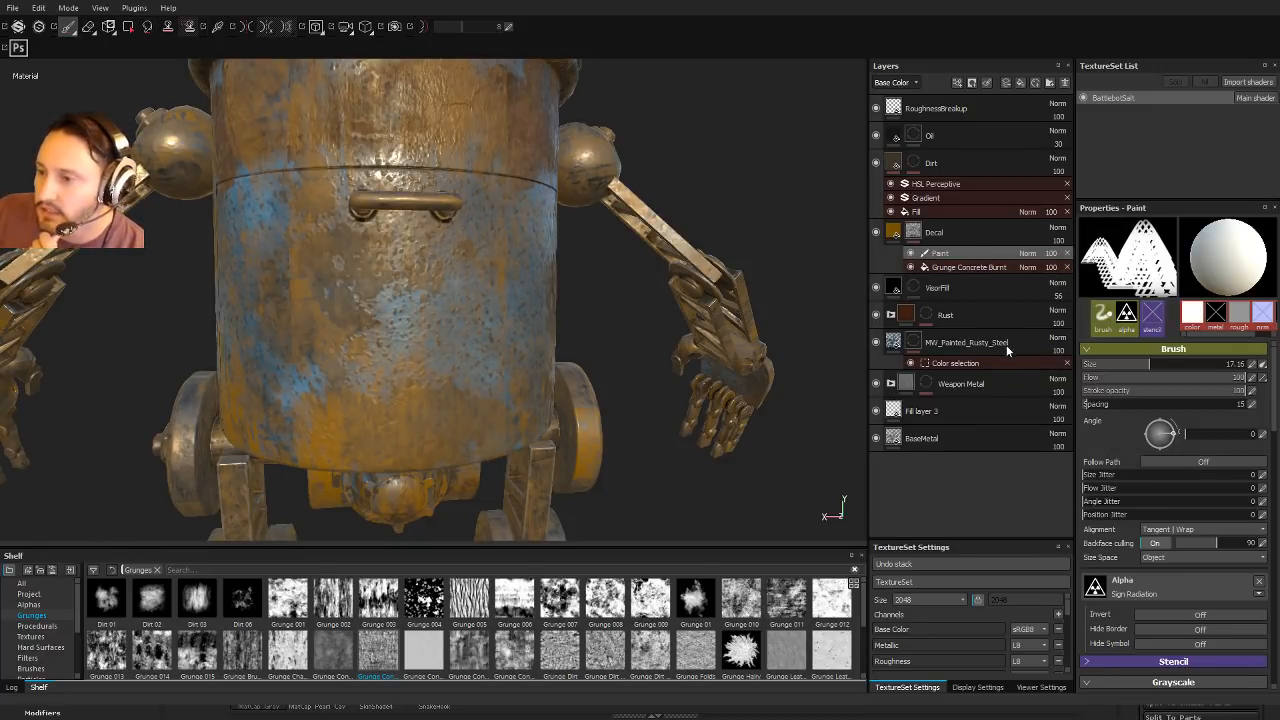
{"action": "mouse_move", "coordinate": [963, 267]}
{"action": "left_mouse_down"}
{"action": "mouse_move", "coordinate": [960, 253]}
{"action": "mouse_move", "coordinate": [976, 255]}
{"action": "left_mouse_up"}
{"action": "left_click", "coordinate": [962, 268]}
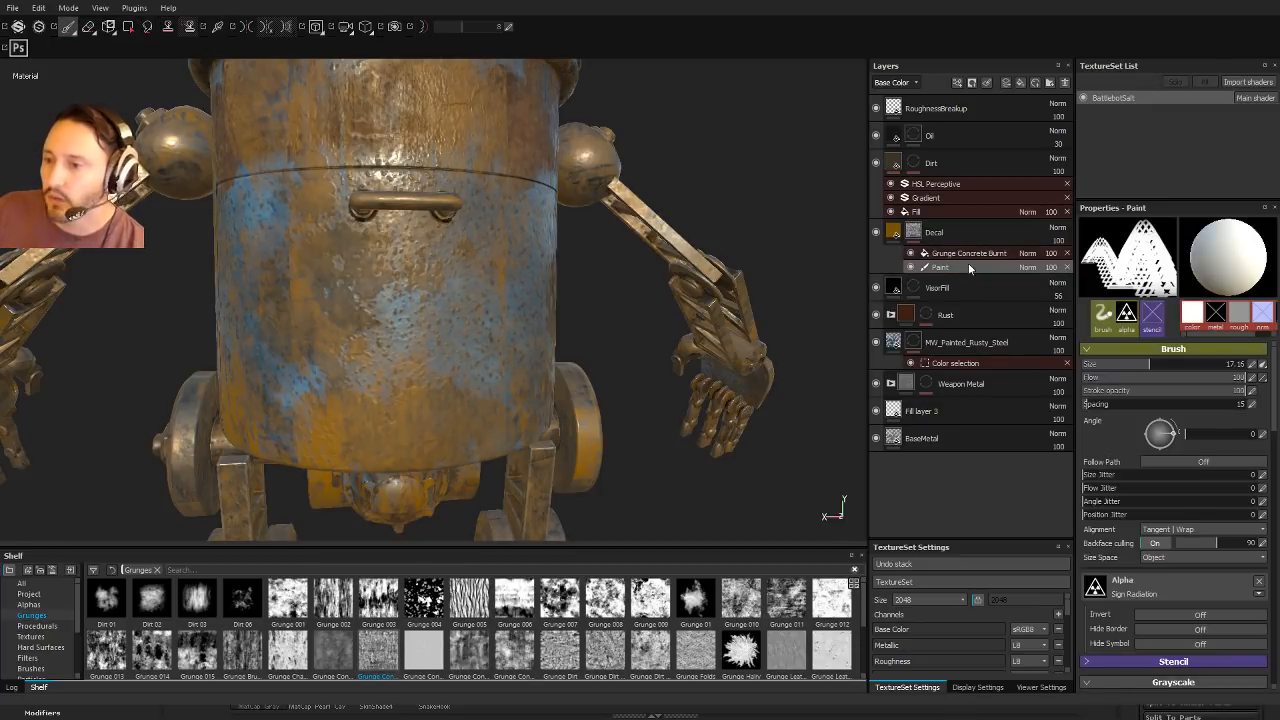
Step: Set the Grunge Concrete Burnt effect's blend mode to Multiply after trying Screen
{"action": "left_click", "coordinate": [977, 255]}
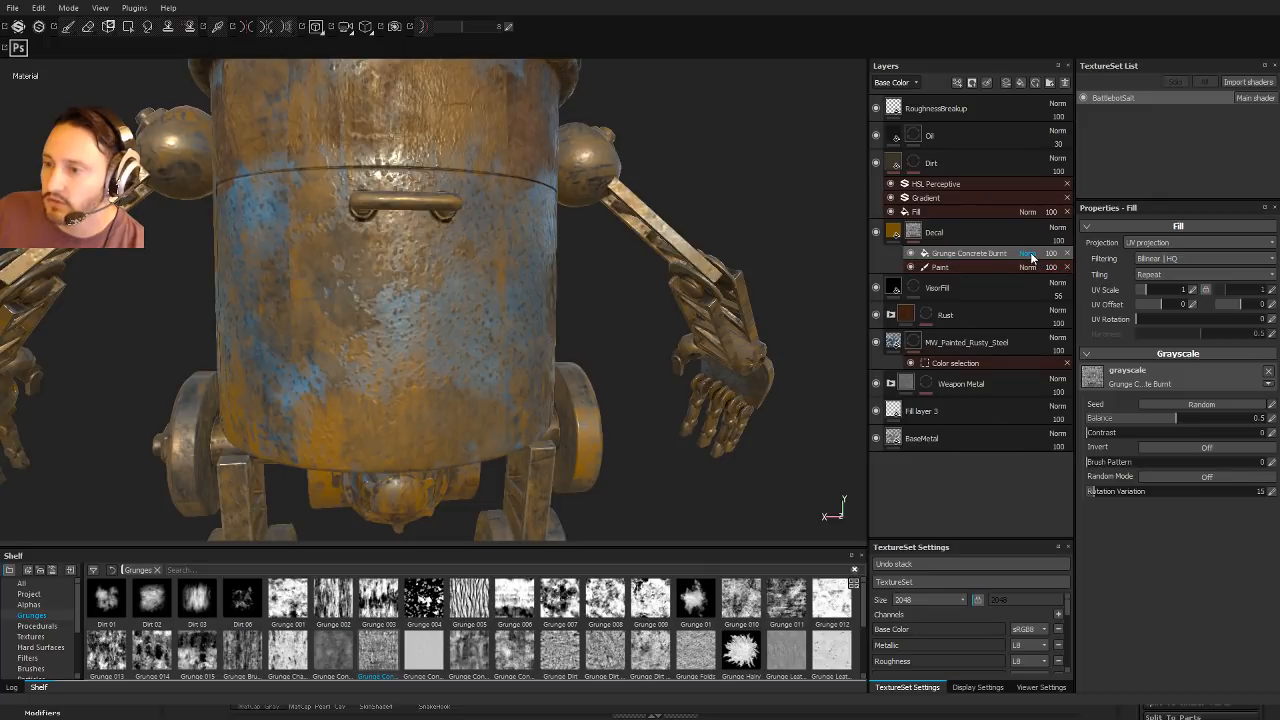
{"action": "left_click", "coordinate": [1050, 462]}
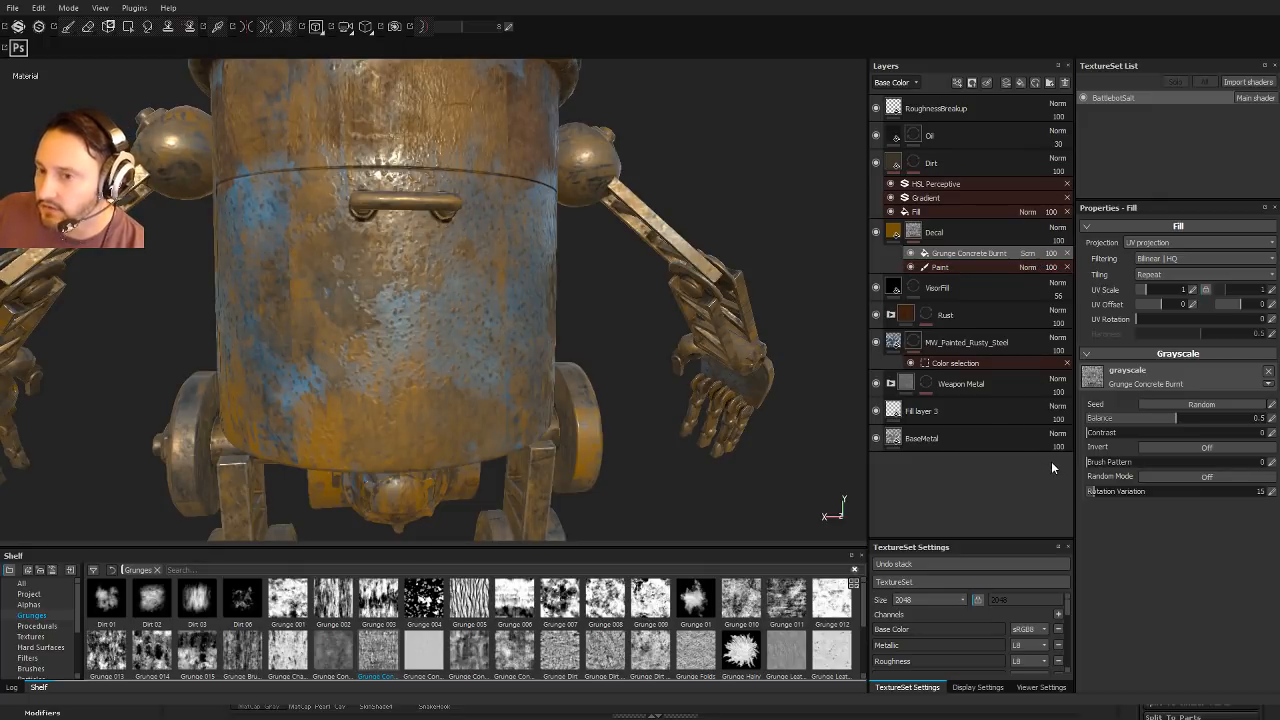
{"action": "left_click", "coordinate": [1029, 254]}
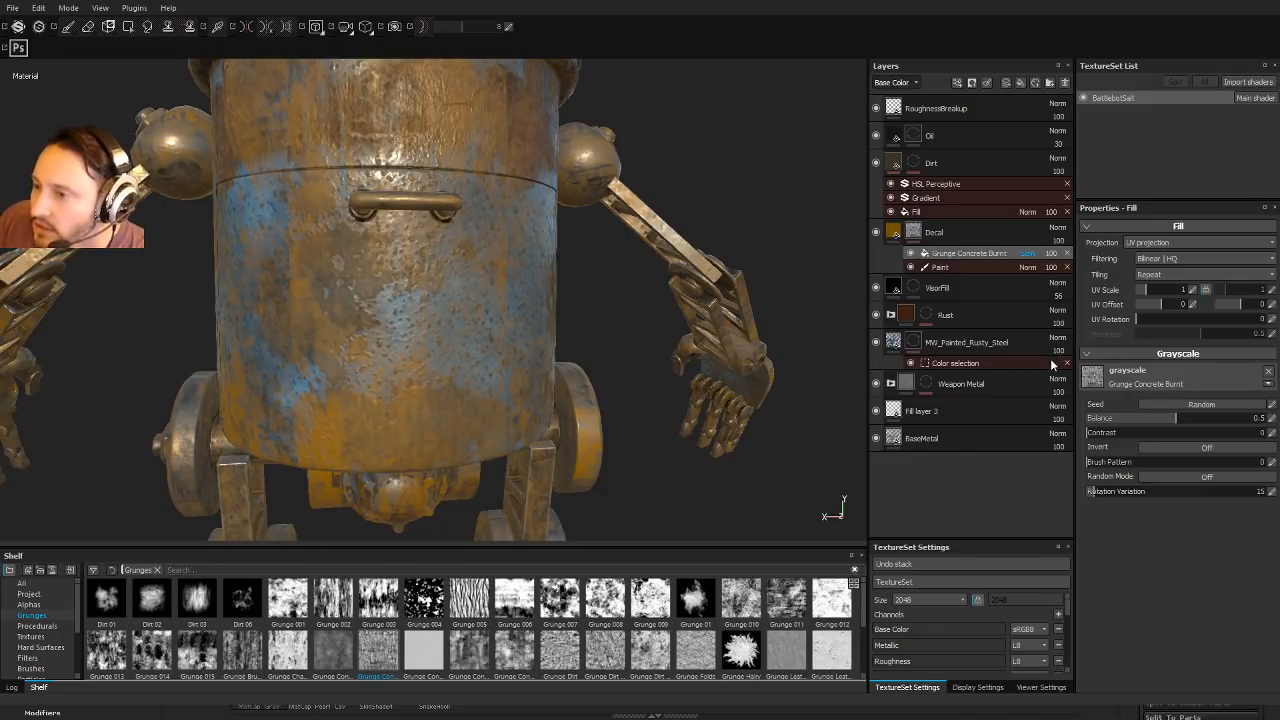
{"action": "left_click", "coordinate": [1050, 317]}
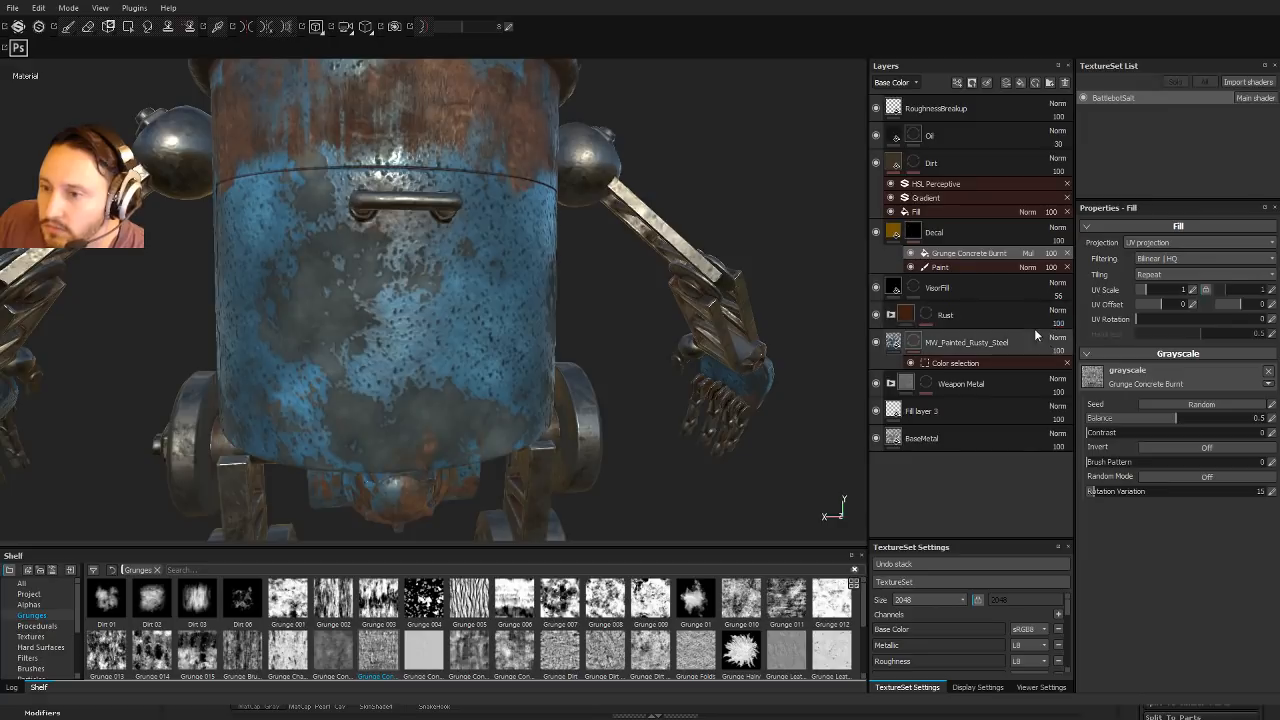
Step: Enlarge the brush to 32.54 on the mask's paint effect and stamp the radiation sign centred below the back handle
{"action": "left_click", "coordinate": [946, 267]}
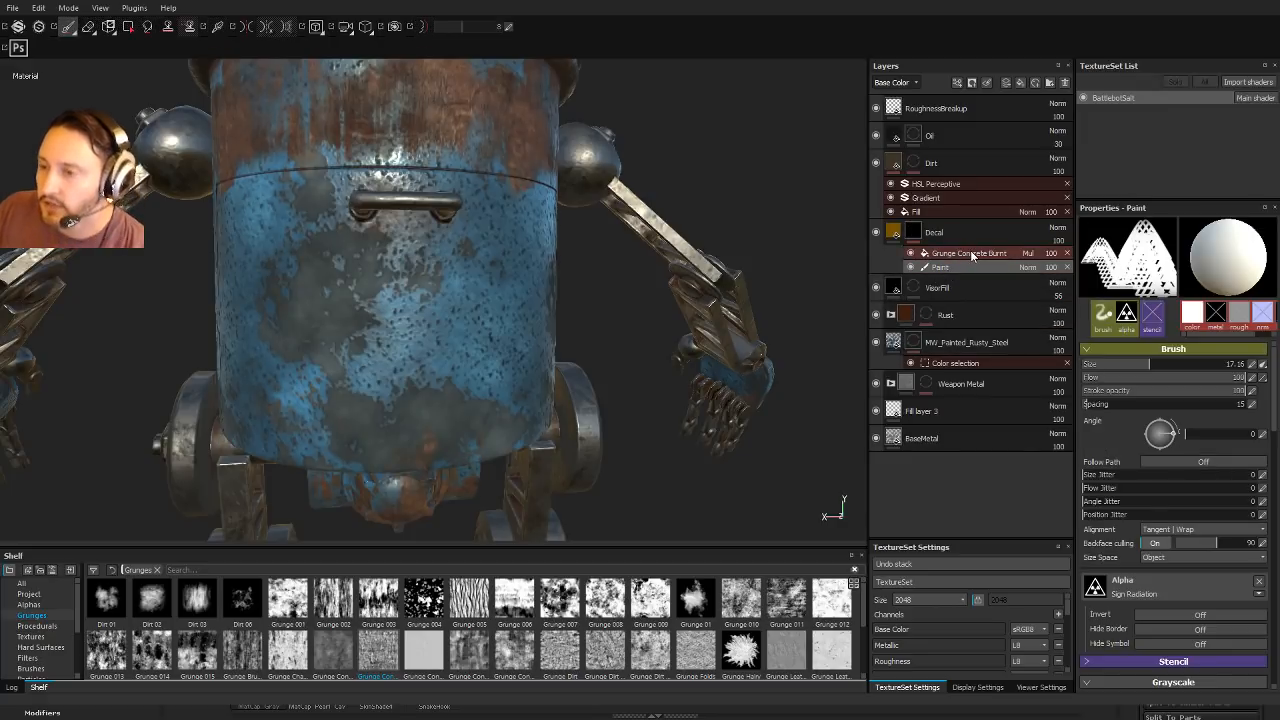
{"action": "mouse_move", "coordinate": [386, 270]}
{"action": "right_mouse_down", "text": "alt"}
{"action": "mouse_move", "coordinate": [425, 276]}
{"action": "mouse_move", "coordinate": [411, 317]}
{"action": "mouse_move", "coordinate": [326, 324]}
{"action": "mouse_move", "coordinate": [458, 332]}
{"action": "mouse_move", "coordinate": [408, 327]}
{"action": "right_mouse_up", "text": "alt"}
{"action": "left_click", "coordinate": [406, 328]}
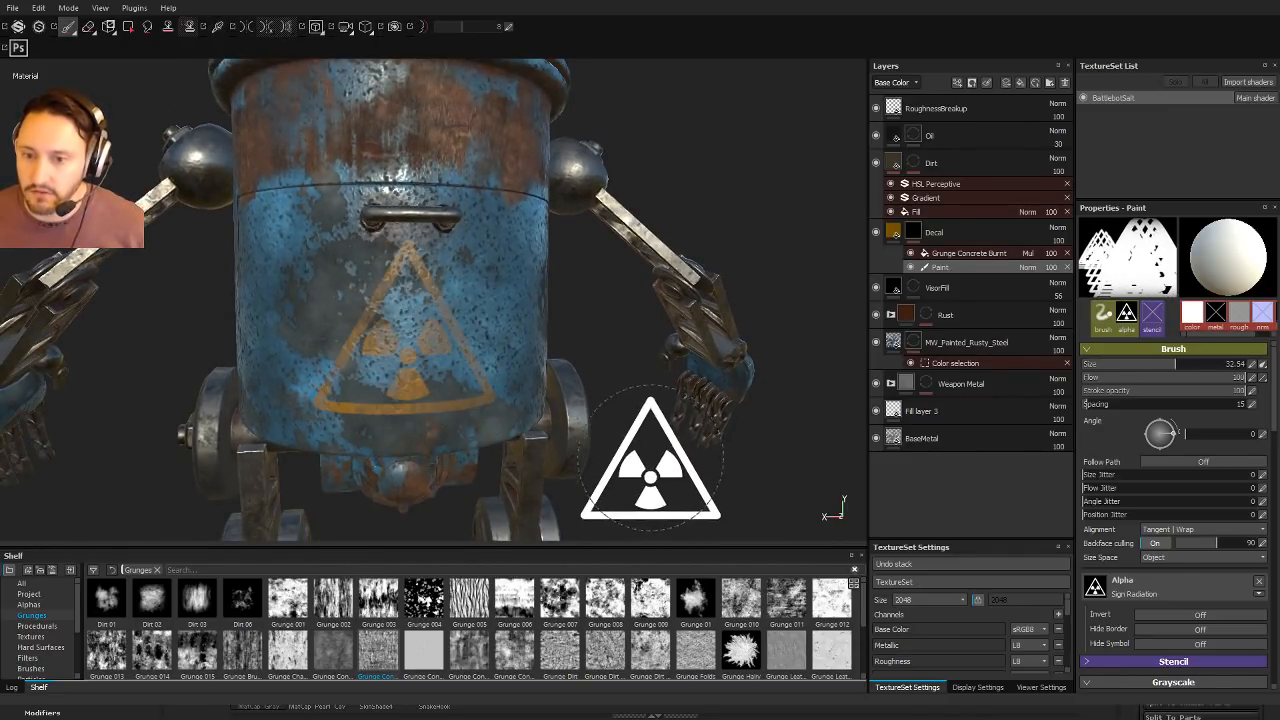
Step: Toggle the Grunge Concrete Burnt effect to compare the clean and worn radiation sign from several angles
{"action": "left_click_drag", "start_coordinate": [653, 438], "coordinate": [610, 382], "text": "alt"}
{"action": "left_click", "coordinate": [910, 254]}
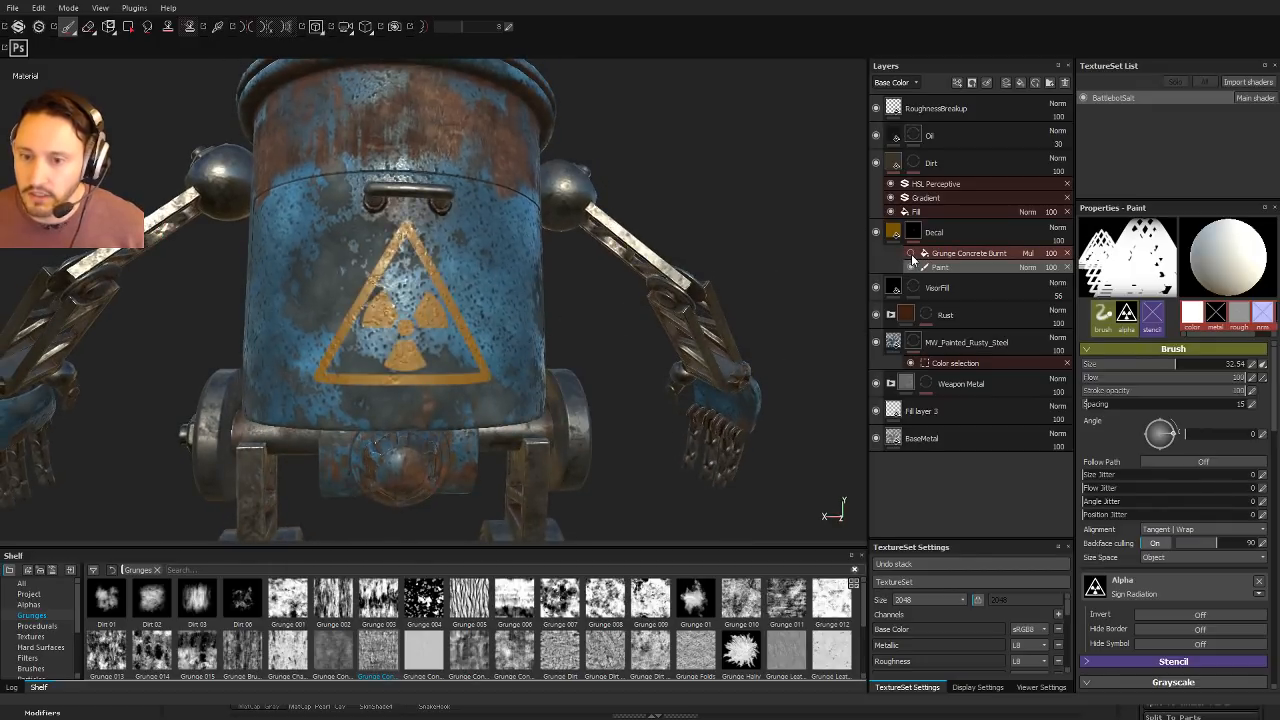
{"action": "left_click", "coordinate": [910, 254]}
{"action": "left_click", "coordinate": [910, 254]}
{"action": "left_click", "coordinate": [910, 254]}
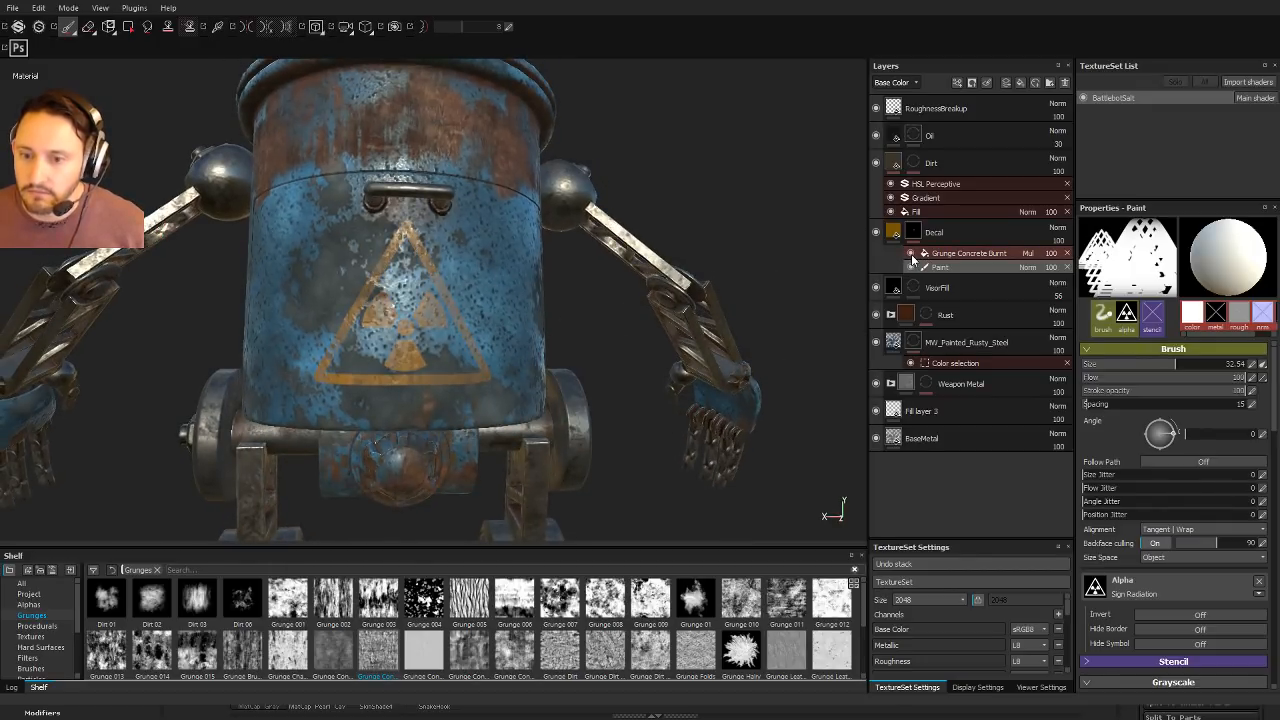
{"action": "mouse_move", "coordinate": [640, 270]}
{"action": "left_mouse_down", "text": "alt"}
{"action": "mouse_move", "coordinate": [526, 268]}
{"action": "mouse_move", "coordinate": [610, 285]}
{"action": "left_mouse_up", "text": "alt"}
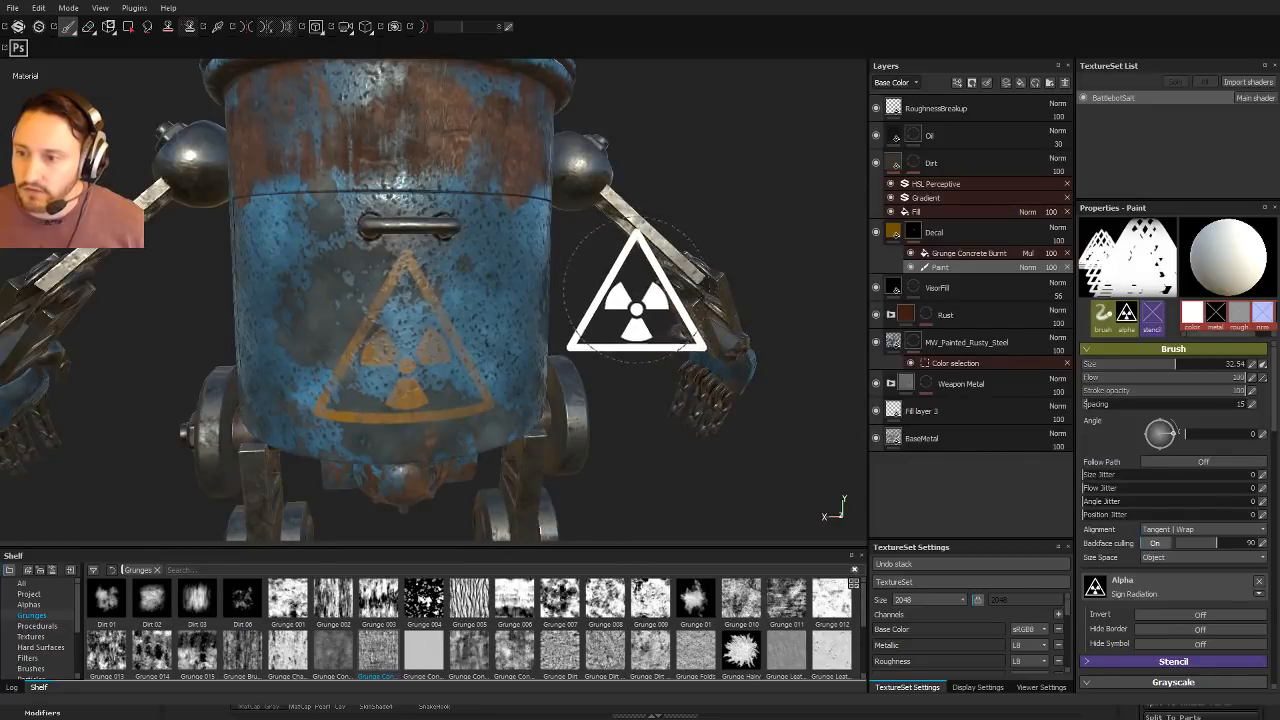
{"action": "left_click_drag", "start_coordinate": [747, 290], "coordinate": [790, 292], "text": "alt"}
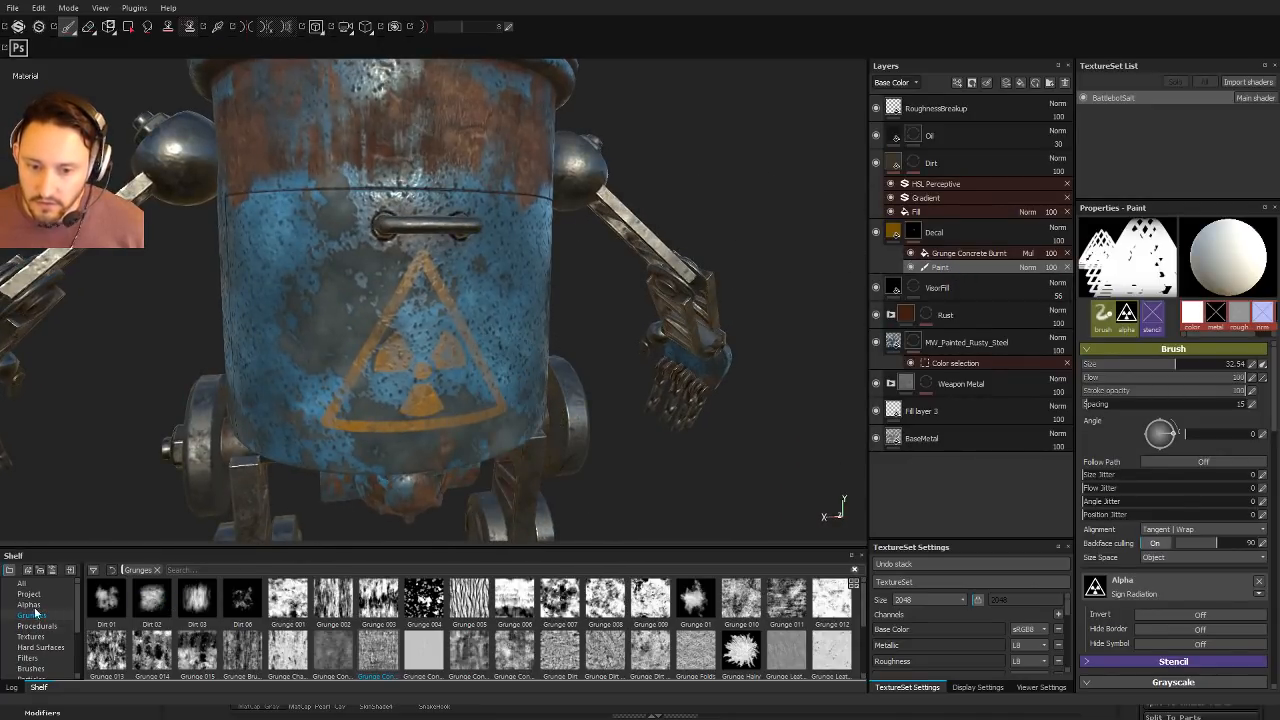
Step: Switch to the Dirt 2 brush and set its grayscale to black for wearing away parts of the radiation sign
{"action": "left_click", "coordinate": [34, 668]}
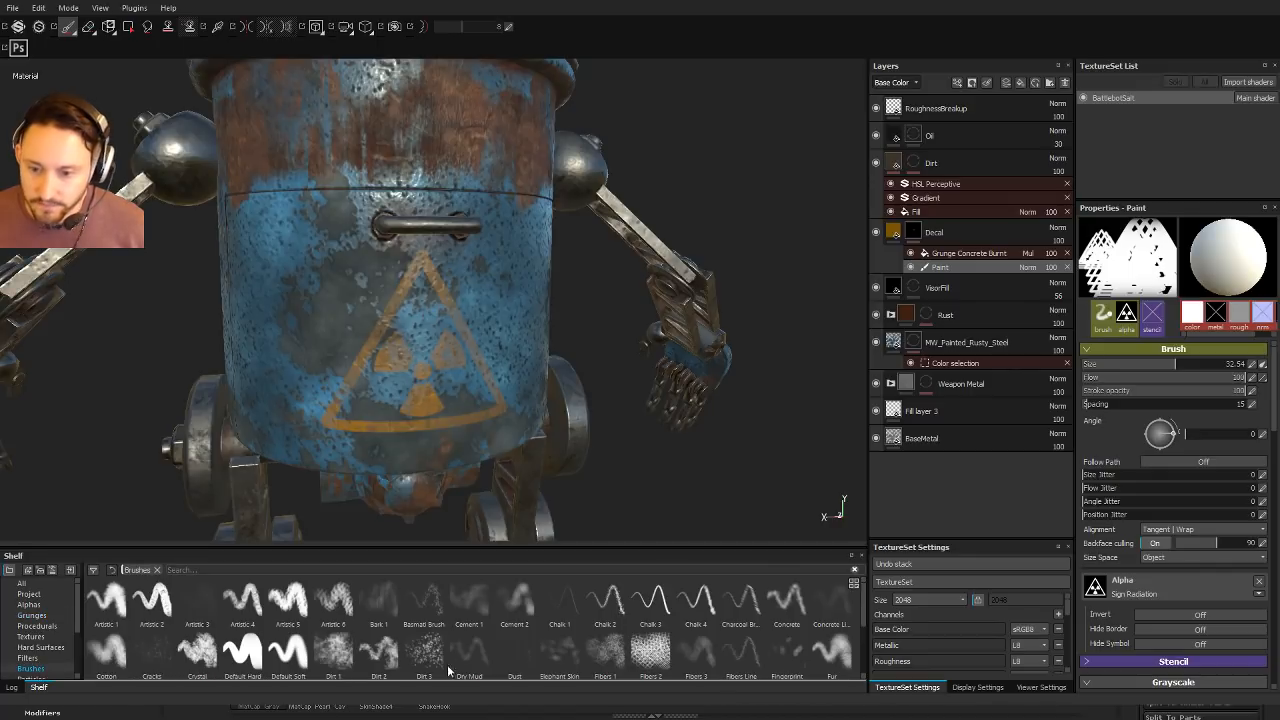
{"action": "left_click", "coordinate": [378, 652]}
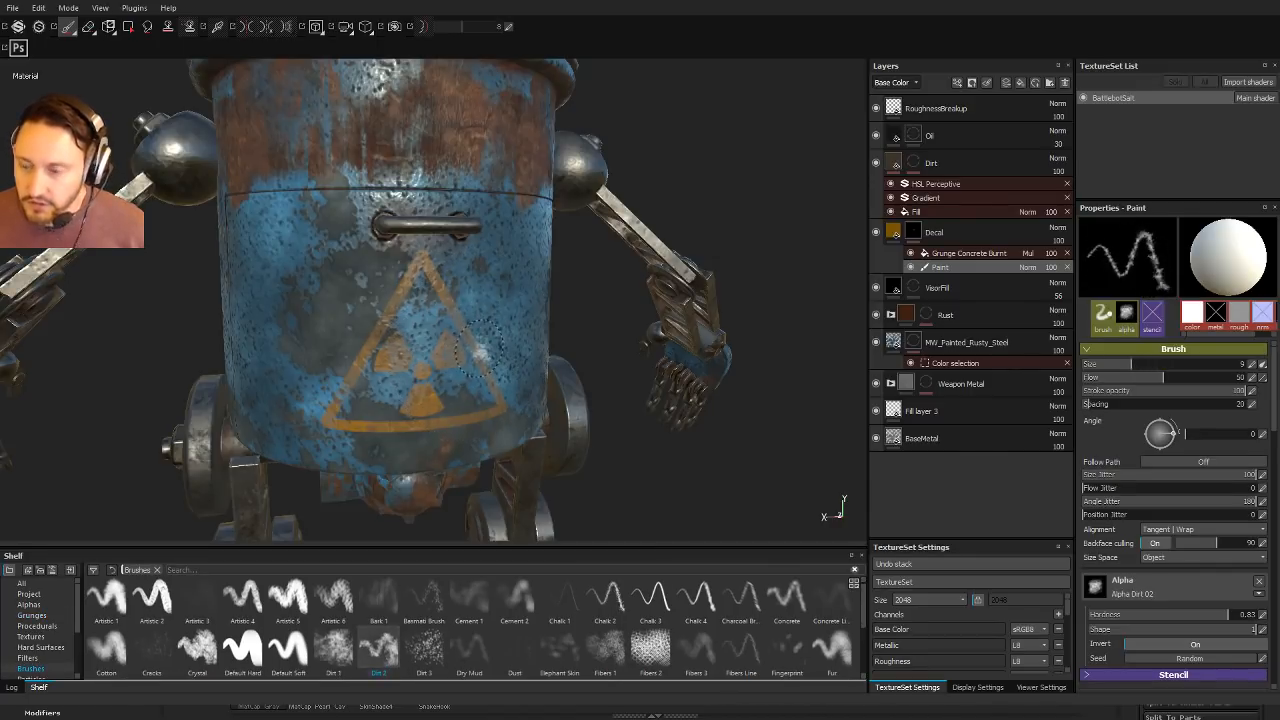
{"action": "scroll", "coordinate": [1175, 450], "scroll_direction": "down", "scroll_amount": 5}
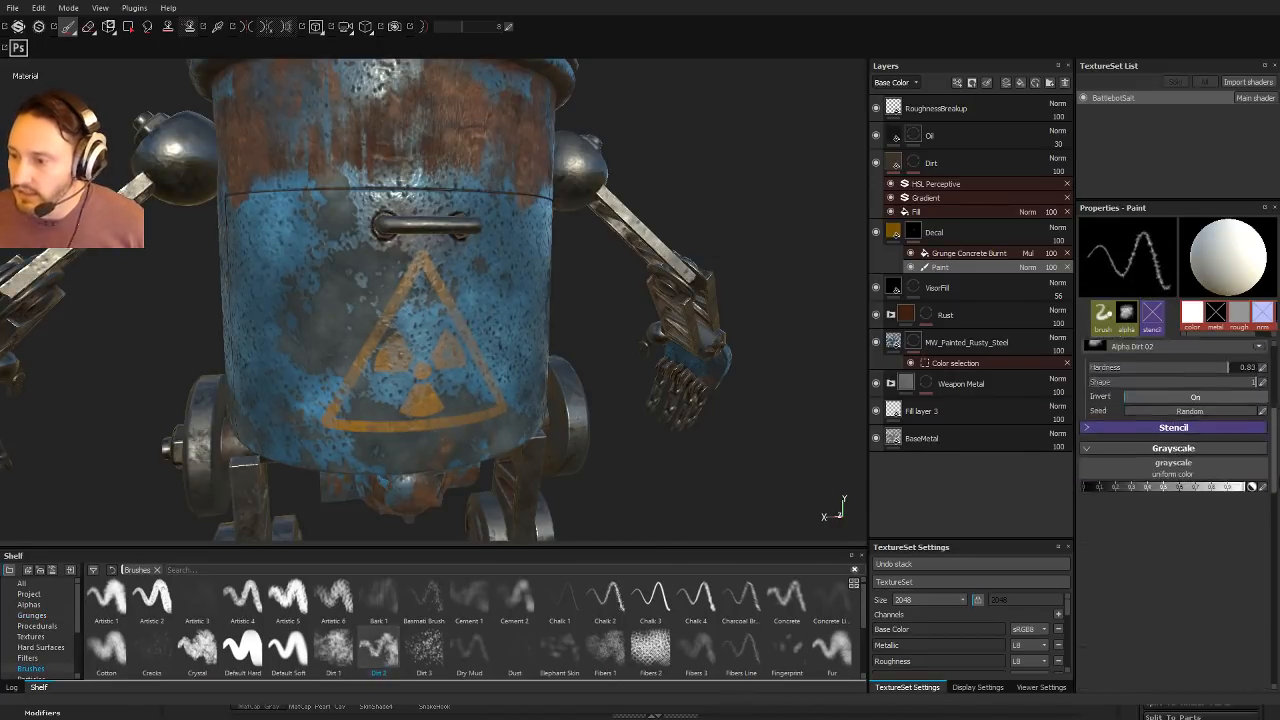
{"action": "scroll", "coordinate": [1215, 459], "scroll_direction": "down", "scroll_amount": 2}
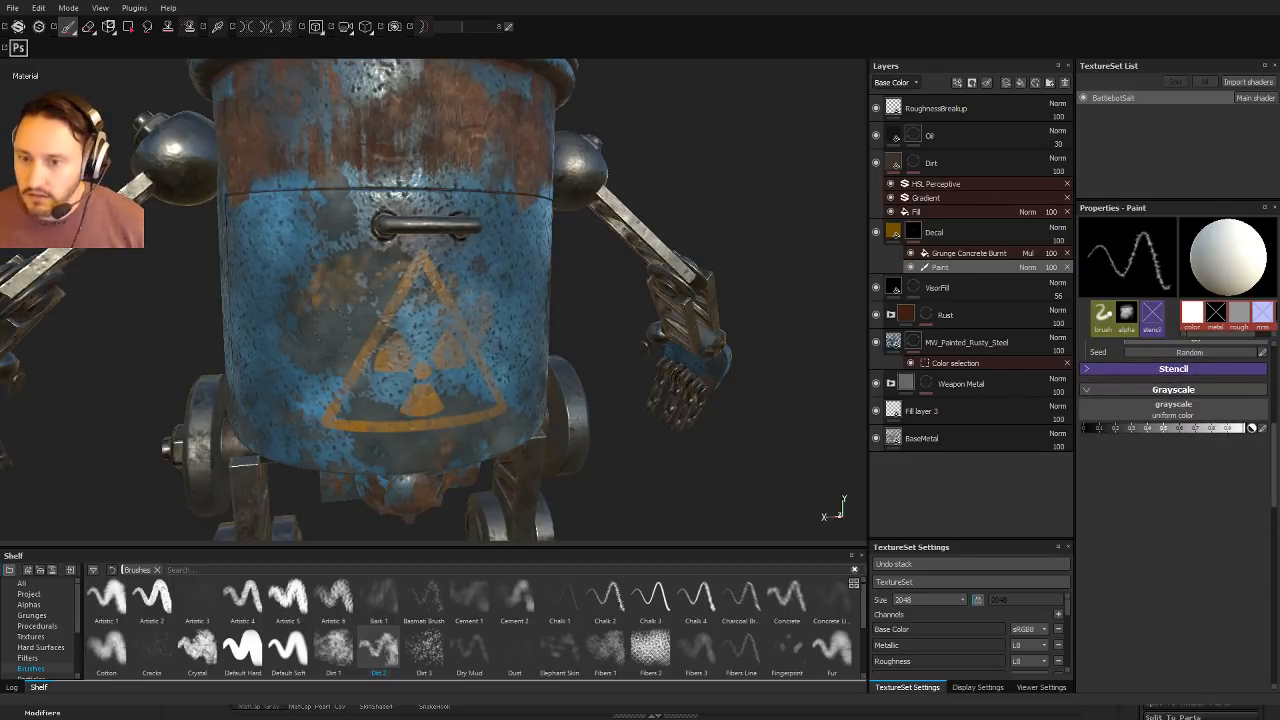
{"action": "left_click", "coordinate": [1085, 428]}
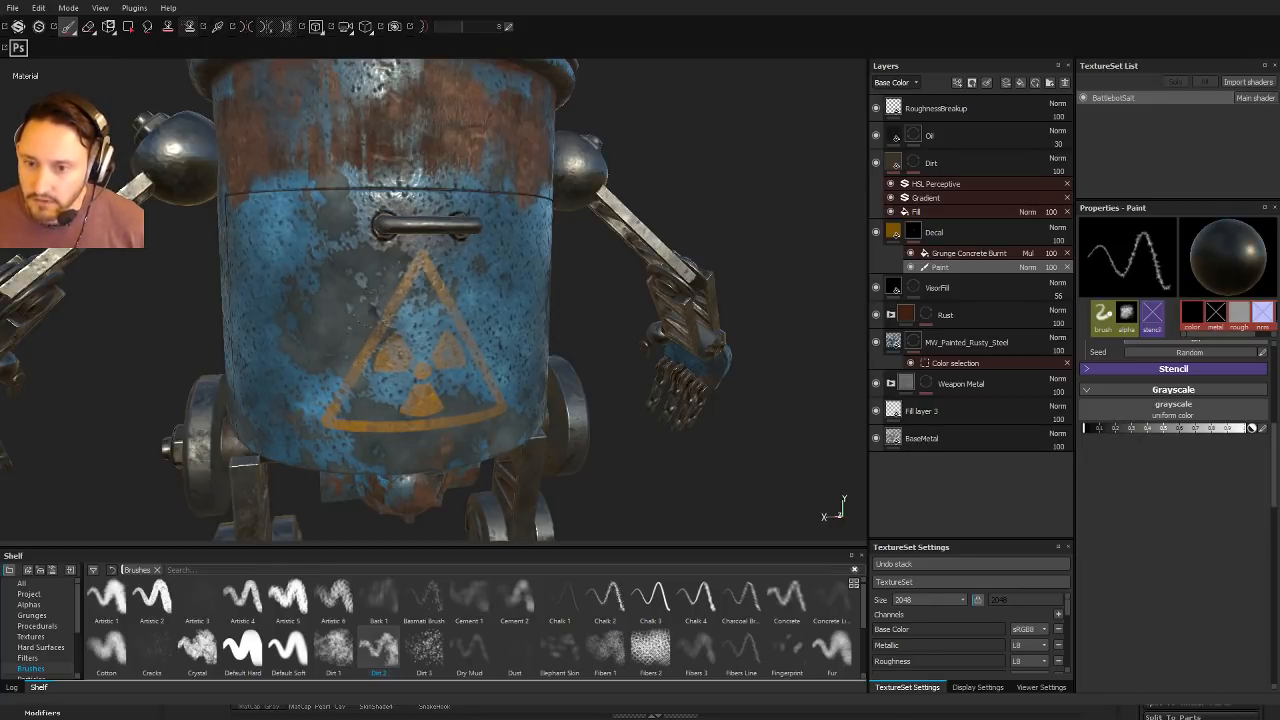
{"action": "scroll", "coordinate": [361, 309], "scroll_direction": "up", "scroll_amount": 3}
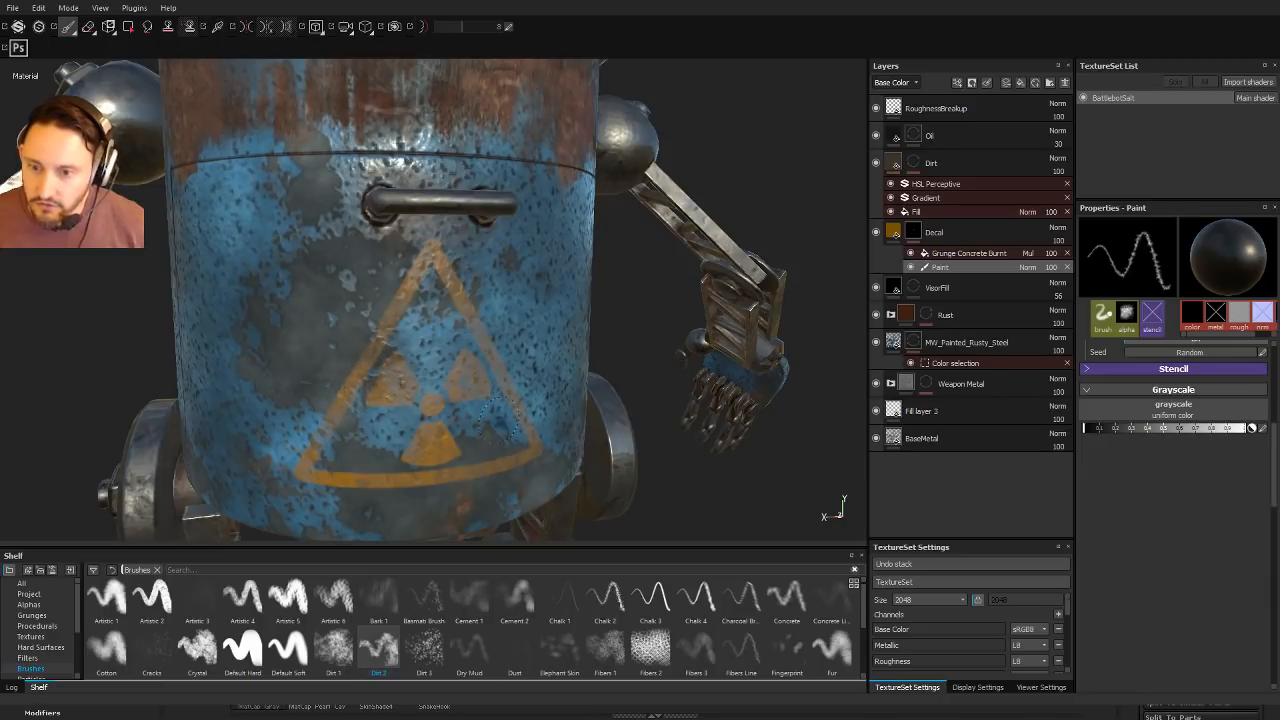
Step: Lighten the Decal layer's orange-yellow base color slightly and exclude roughness from its material channels
{"action": "left_click_drag", "start_coordinate": [375, 378], "coordinate": [425, 480], "text": "alt"}
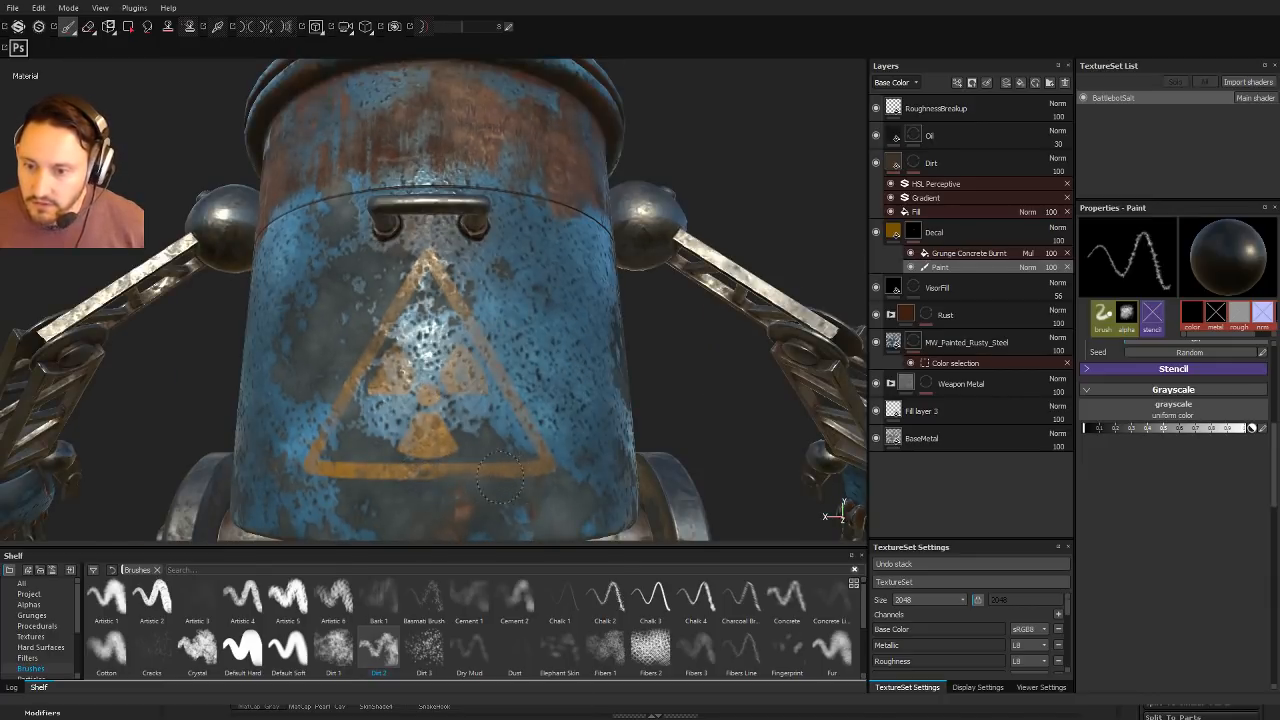
{"action": "left_click_drag", "start_coordinate": [508, 478], "coordinate": [483, 365], "text": "alt"}
{"action": "left_click_drag", "start_coordinate": [493, 318], "coordinate": [605, 312], "text": "alt"}
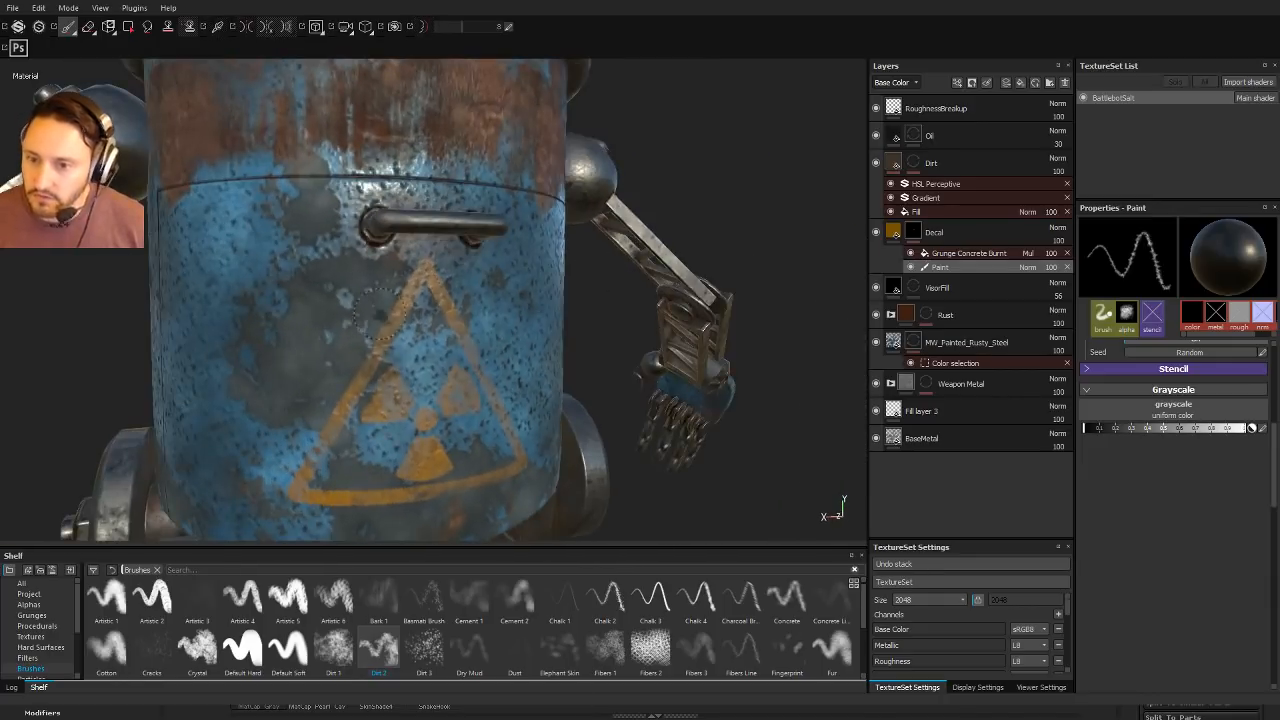
{"action": "scroll", "coordinate": [385, 315], "scroll_direction": "down", "scroll_amount": 3}
{"action": "middle_click_drag", "start_coordinate": [390, 300], "coordinate": [472, 285], "text": "alt"}
{"action": "left_click_drag", "start_coordinate": [472, 285], "coordinate": [392, 287], "text": "alt"}
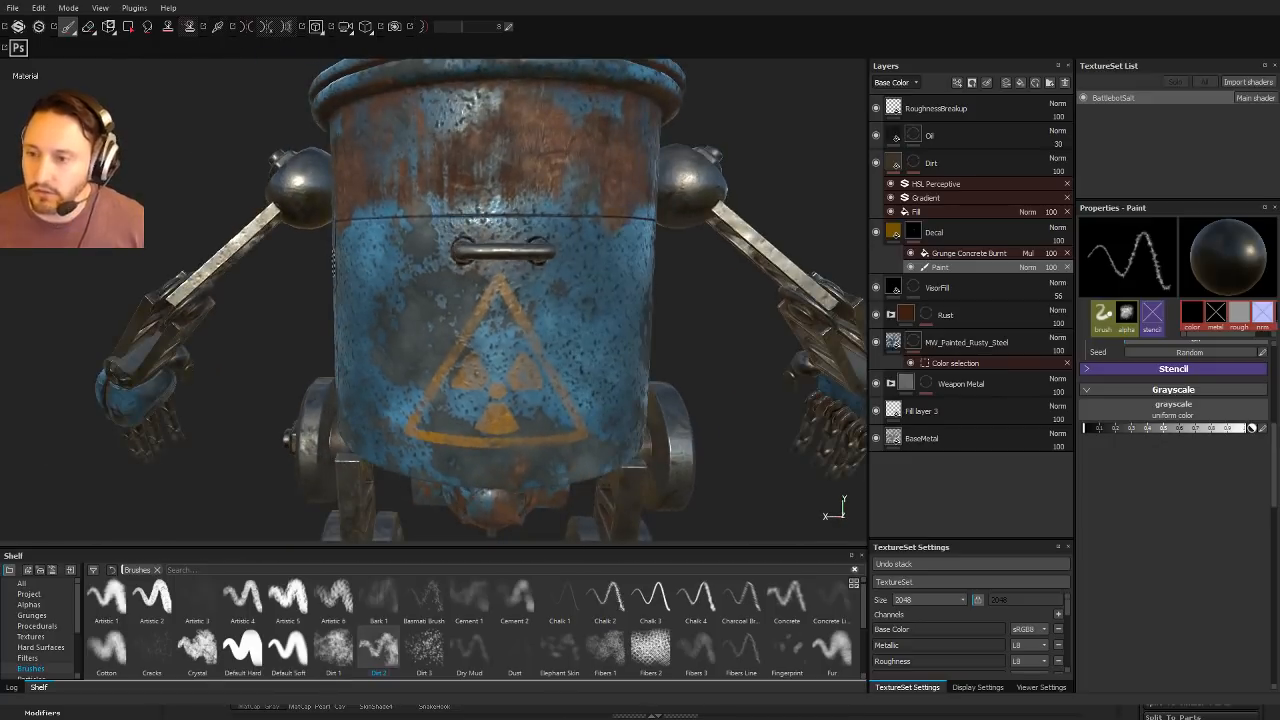
{"action": "left_click", "coordinate": [893, 232]}
{"action": "left_click_drag", "start_coordinate": [610, 325], "coordinate": [734, 319], "text": "alt"}
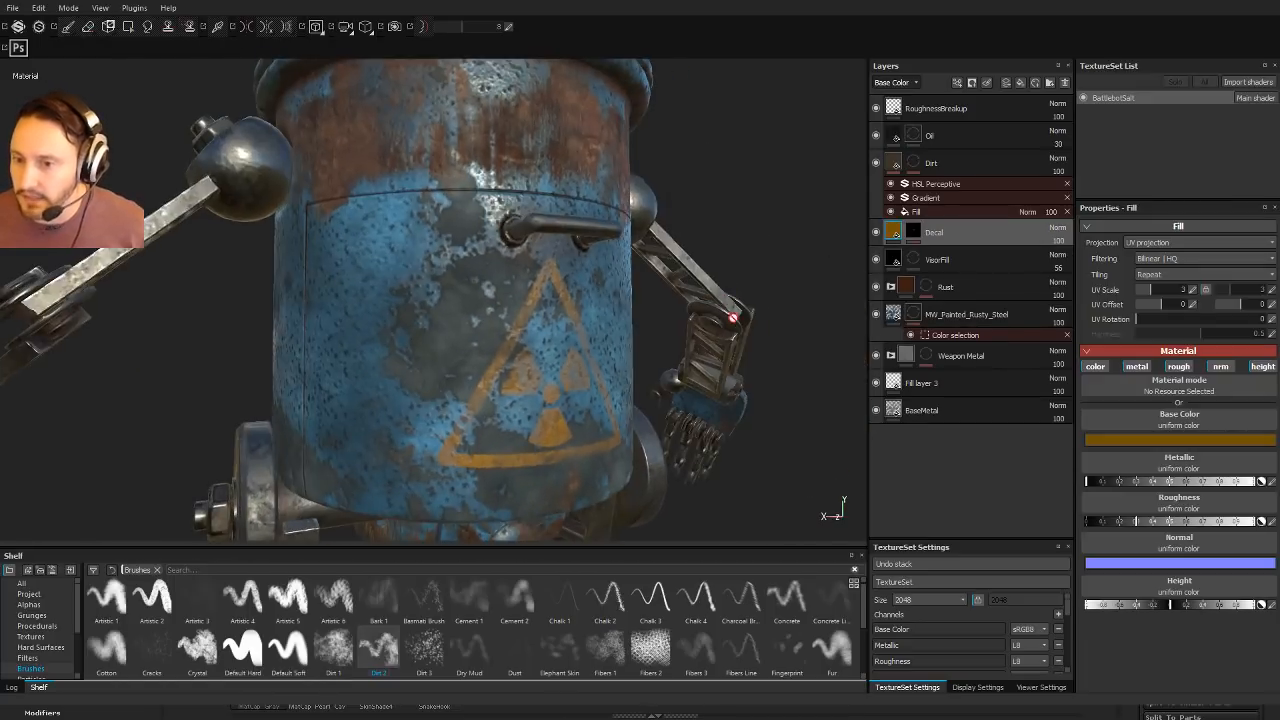
{"action": "left_click_drag", "start_coordinate": [638, 352], "coordinate": [545, 328], "text": "alt"}
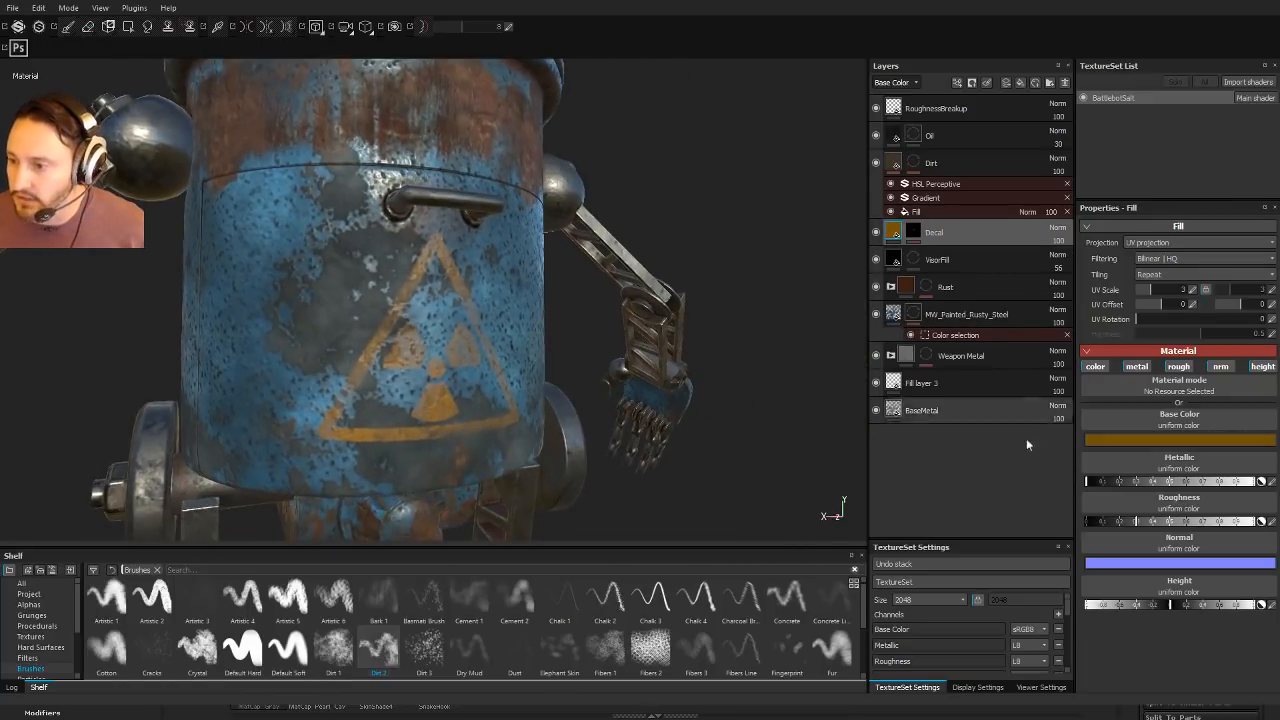
{"action": "left_click", "coordinate": [1149, 447]}
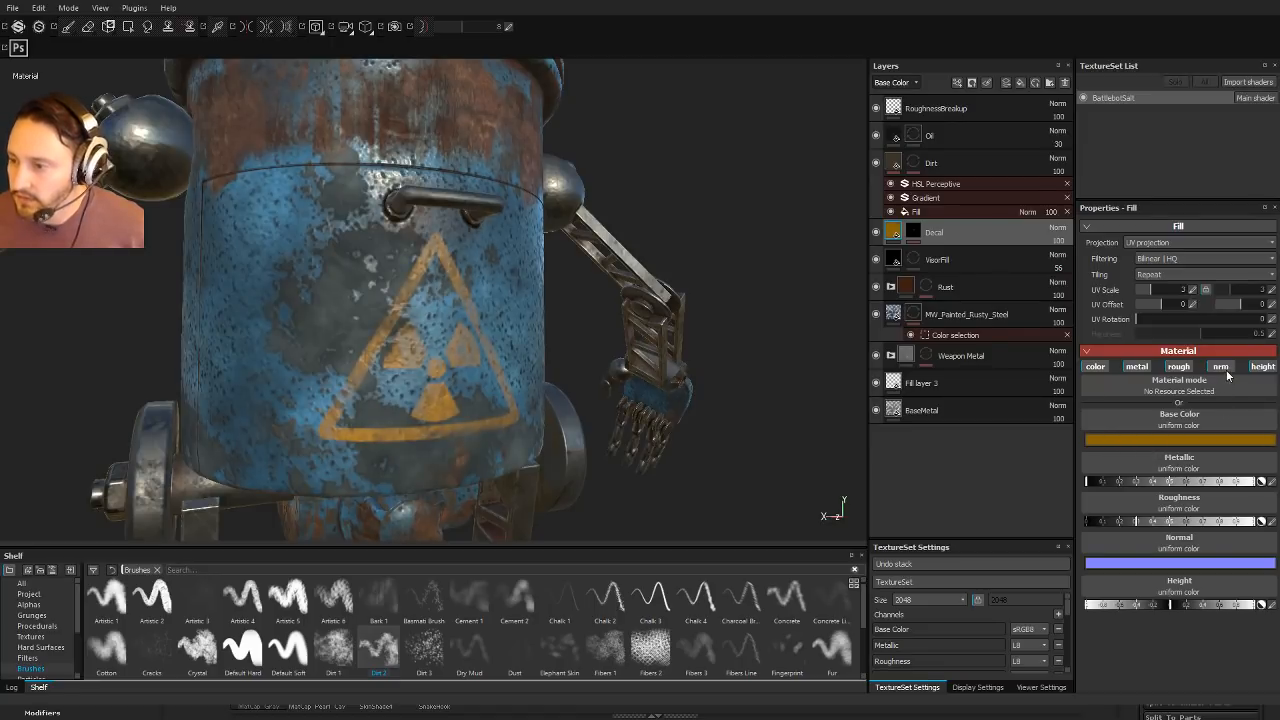
{"action": "mouse_move", "coordinate": [1160, 525]}
{"action": "left_mouse_down"}
{"action": "mouse_move", "coordinate": [1099, 524]}
{"action": "mouse_move", "coordinate": [1178, 527]}
{"action": "left_mouse_up"}
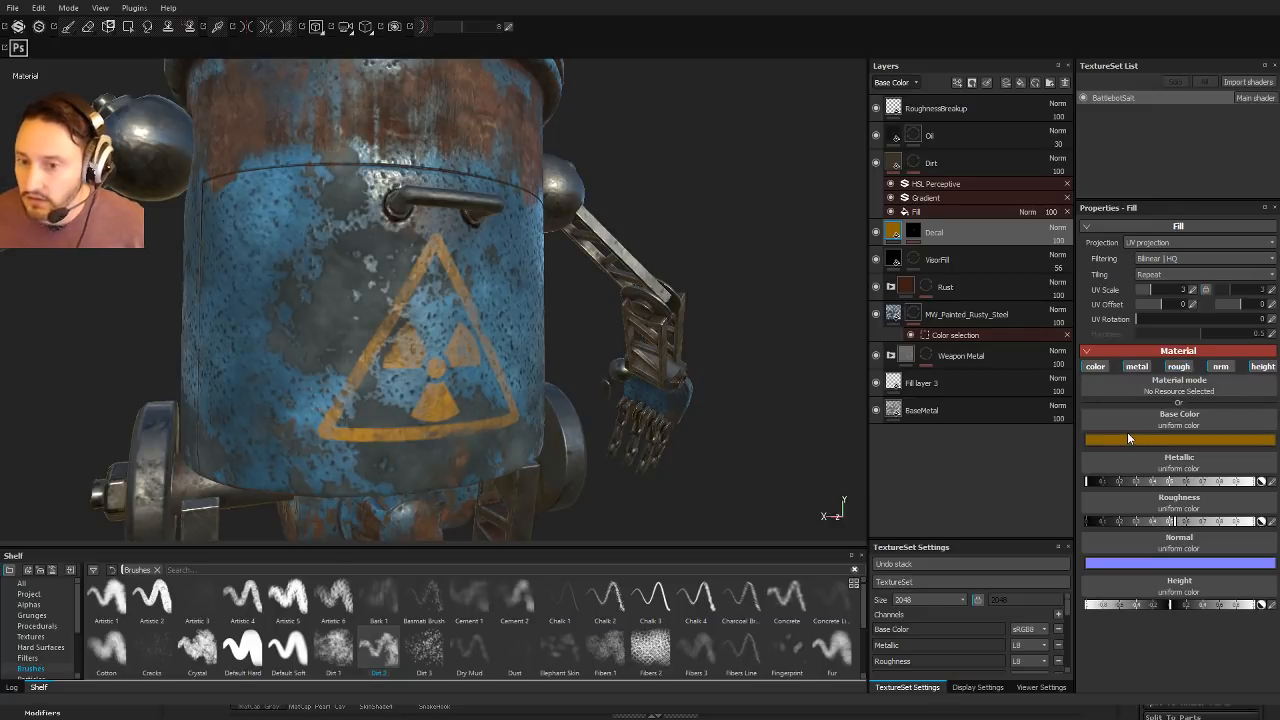
{"action": "left_click", "coordinate": [1179, 367]}
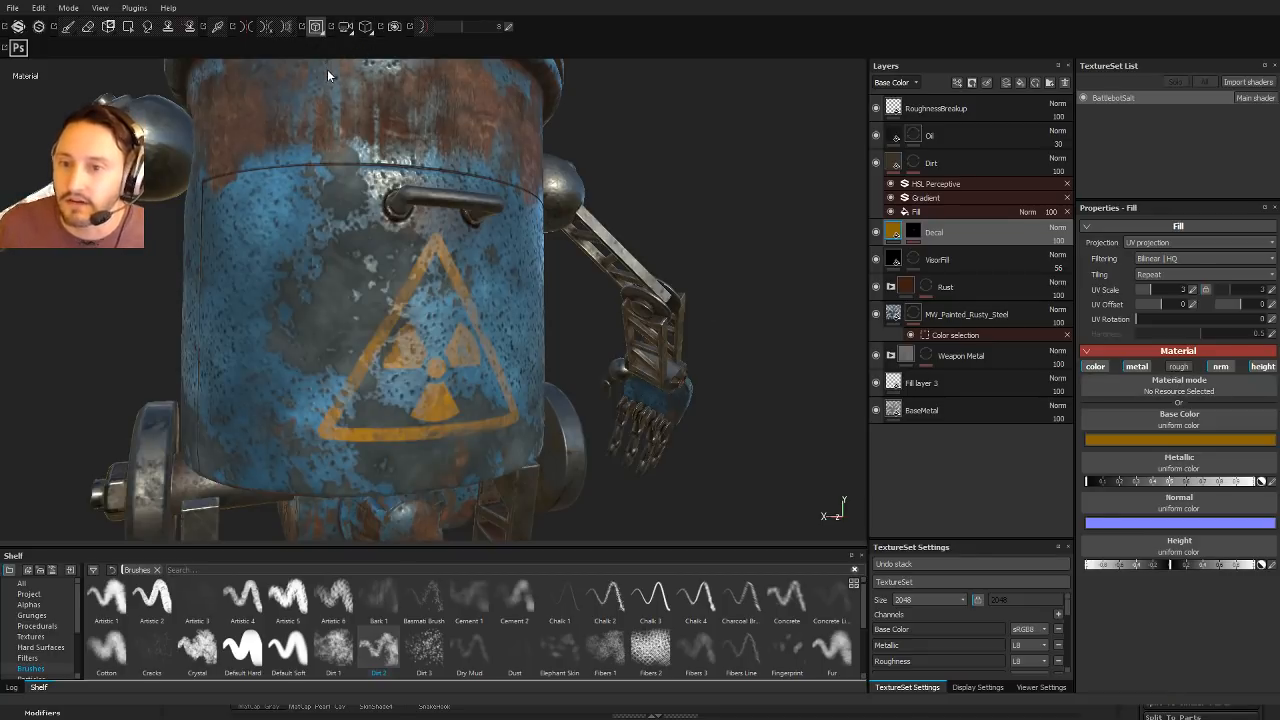
Step: Examine the radiation sign and the surrounding UV islands in the 2D texture view
{"action": "key", "text": "F2"}
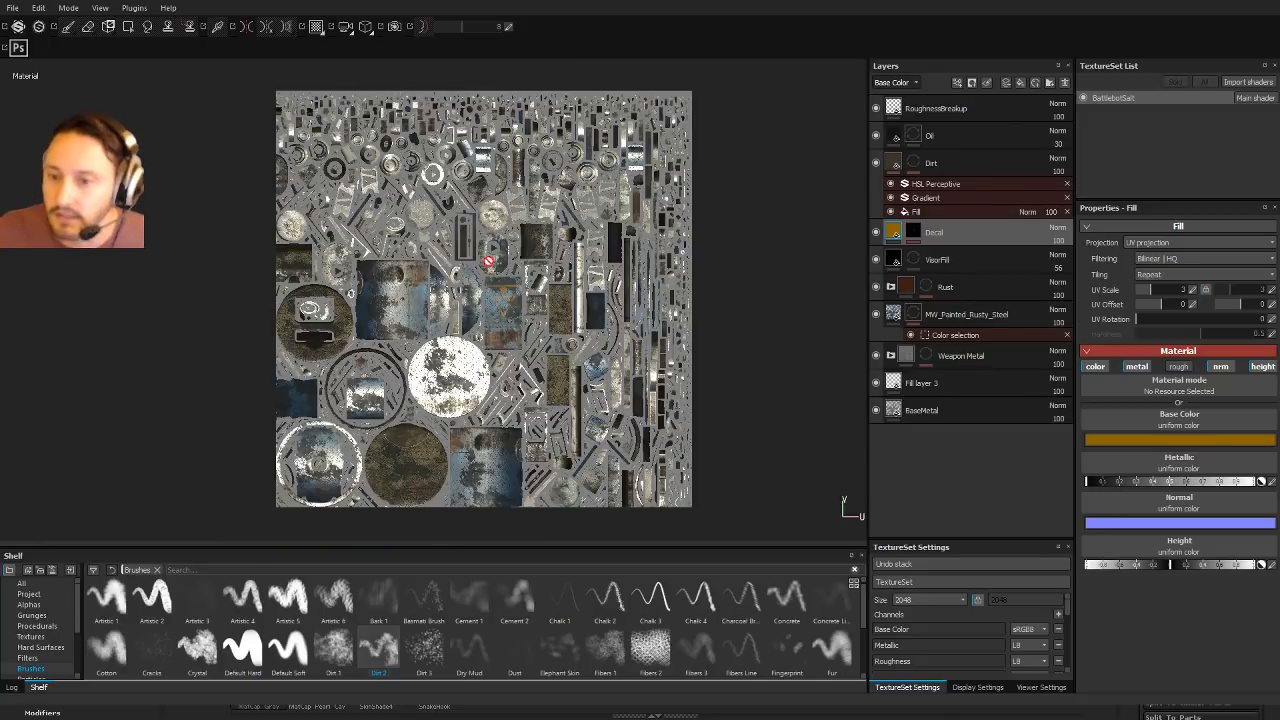
{"action": "scroll", "coordinate": [314, 222], "scroll_direction": "up", "scroll_amount": 3}
{"action": "scroll", "coordinate": [314, 222], "scroll_direction": "up", "scroll_amount": 3}
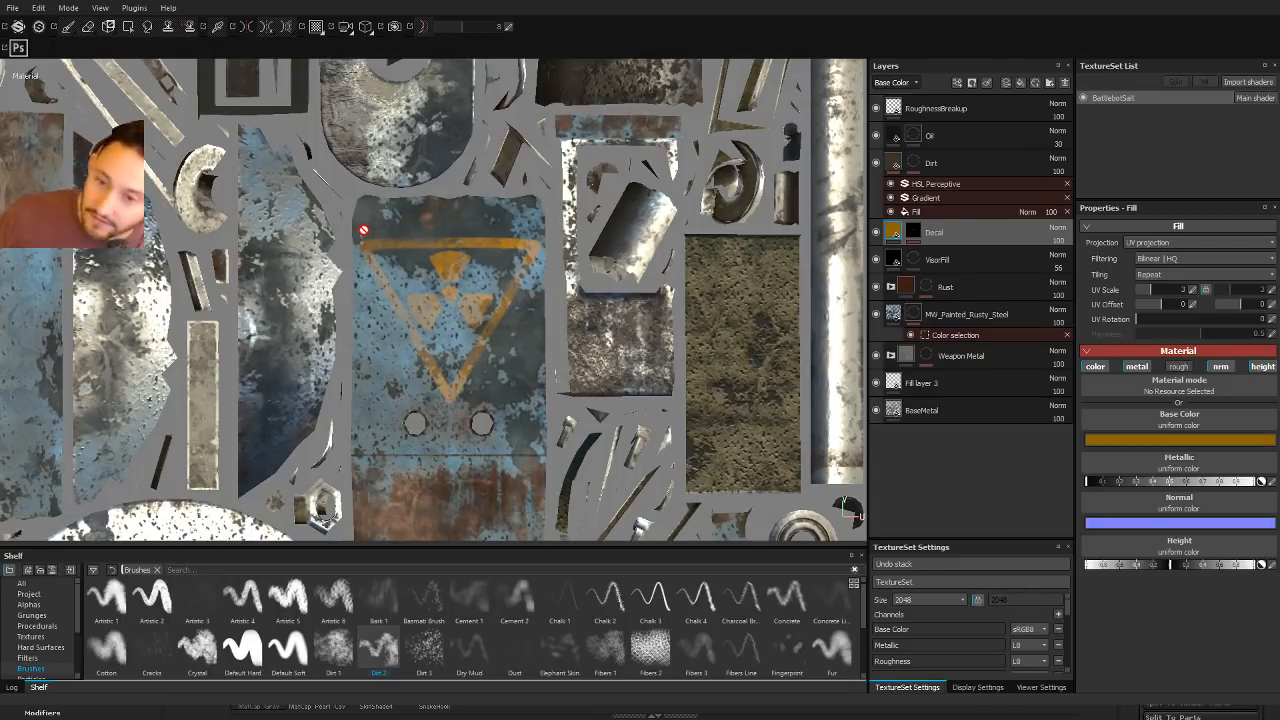
{"action": "scroll", "coordinate": [548, 318], "scroll_direction": "down", "scroll_amount": 5}
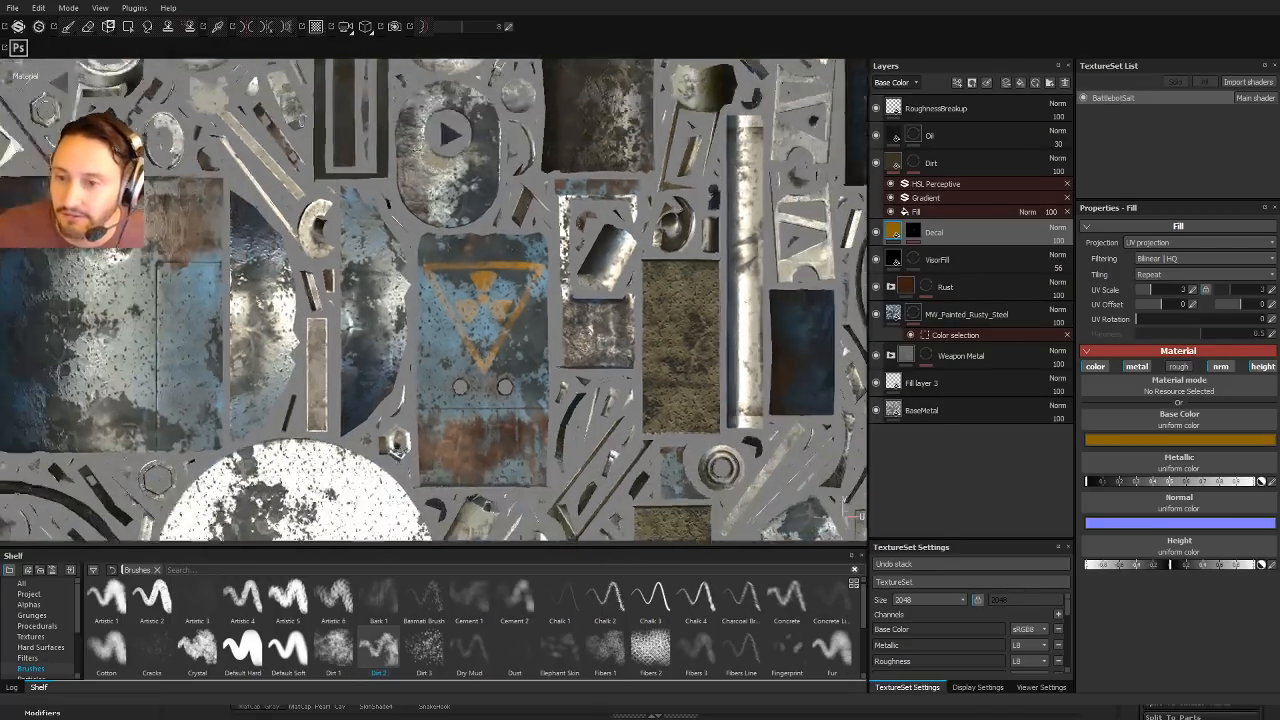
{"action": "scroll", "coordinate": [462, 181], "scroll_direction": "up", "scroll_amount": 3}
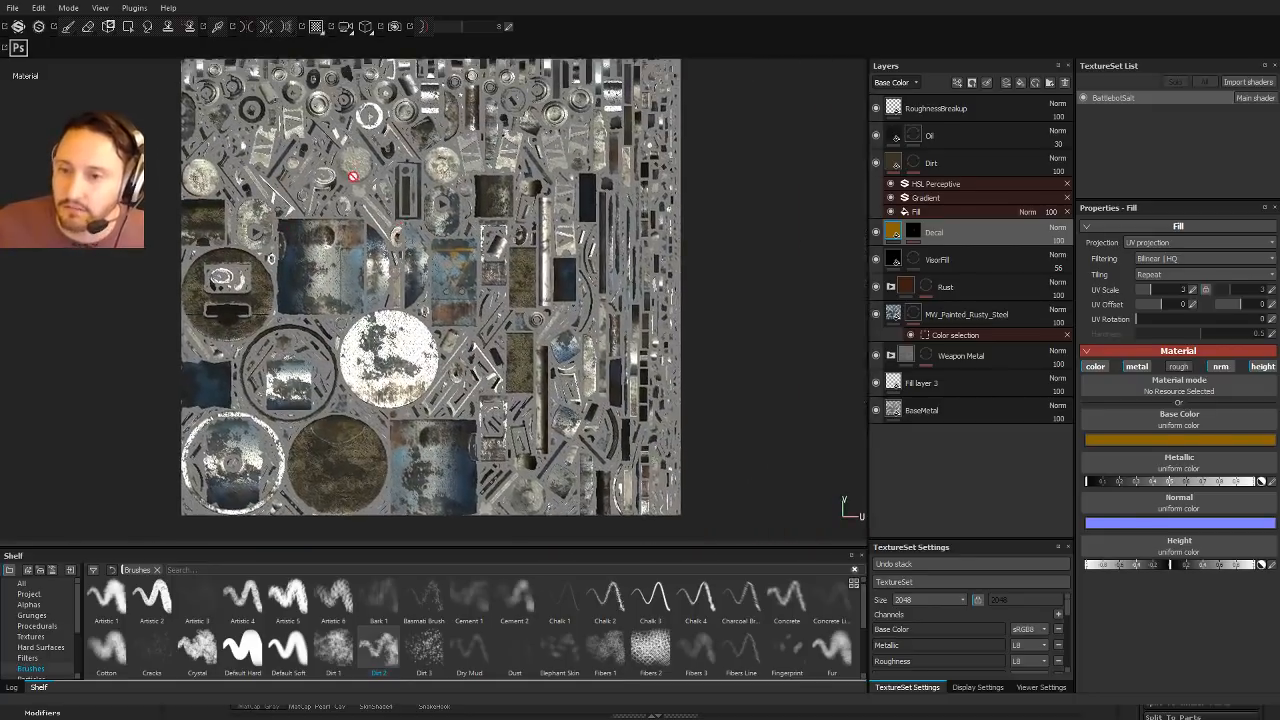
{"action": "scroll", "coordinate": [462, 181], "scroll_direction": "down", "scroll_amount": 2}
{"action": "scroll", "coordinate": [628, 300], "scroll_direction": "down", "scroll_amount": 3}
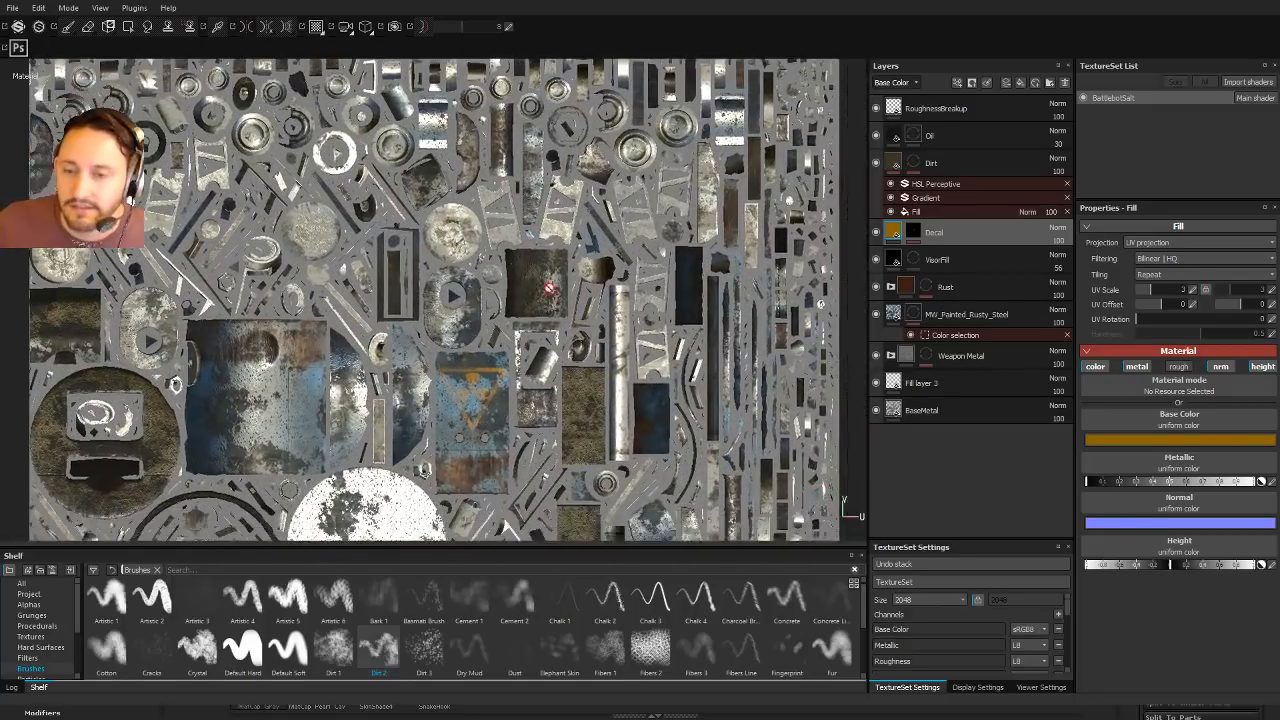
{"action": "scroll", "coordinate": [628, 300], "scroll_direction": "down", "scroll_amount": 1}
{"action": "middle_click_drag", "start_coordinate": [628, 300], "coordinate": [502, 281], "text": "alt"}
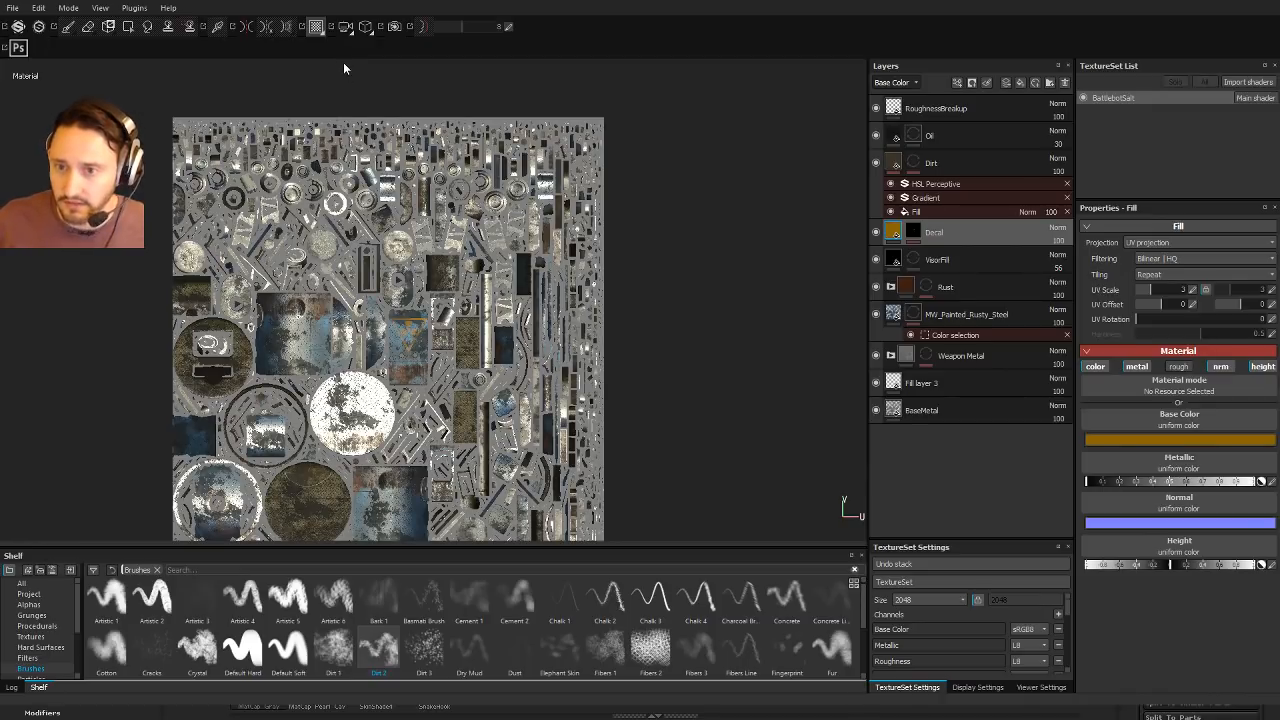
Step: Return to the 3D view and inspect the textured robot from front and back under rotated environment lighting
{"action": "key", "text": "F2"}
{"action": "scroll", "coordinate": [620, 237], "scroll_direction": "down", "scroll_amount": 4}
{"action": "left_click_drag", "start_coordinate": [620, 237], "coordinate": [262, 260], "text": "alt"}
{"action": "right_click_drag", "start_coordinate": [262, 260], "coordinate": [515, 240], "text": "shift"}
{"action": "middle_click_drag", "start_coordinate": [530, 236], "coordinate": [301, 240], "text": "alt"}
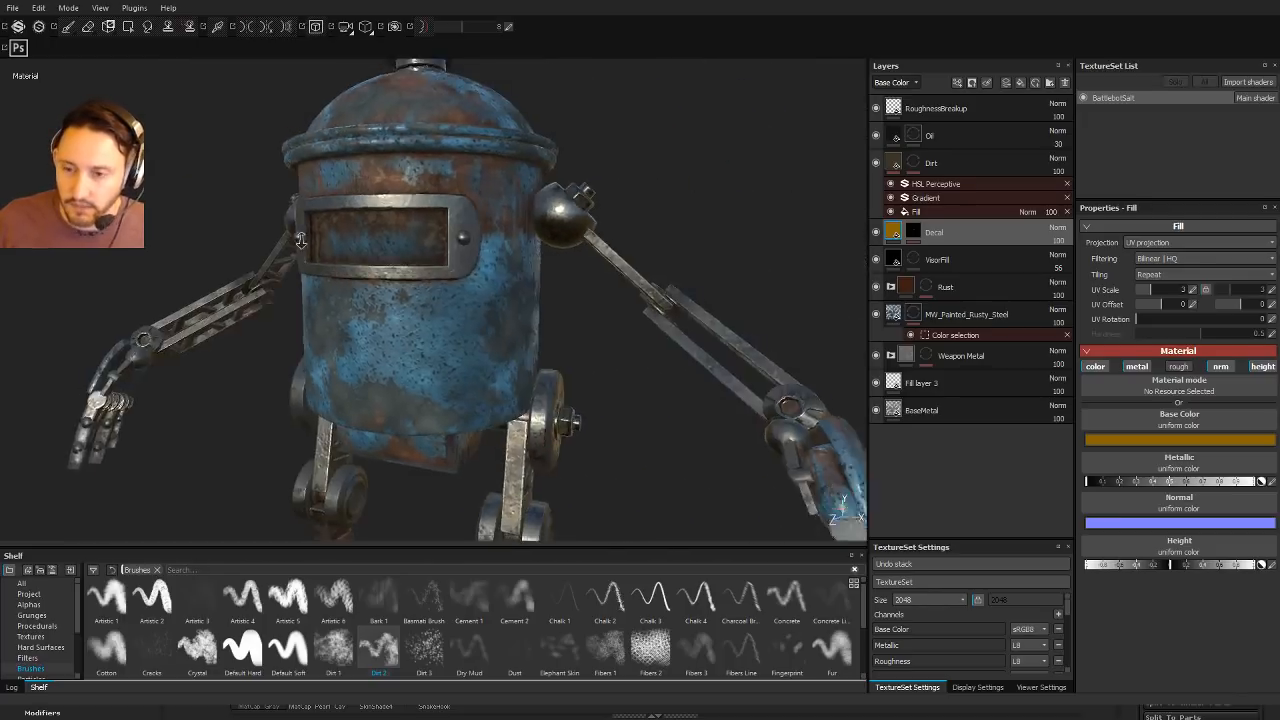
{"action": "left_click_drag", "start_coordinate": [301, 240], "coordinate": [347, 219], "text": "alt"}
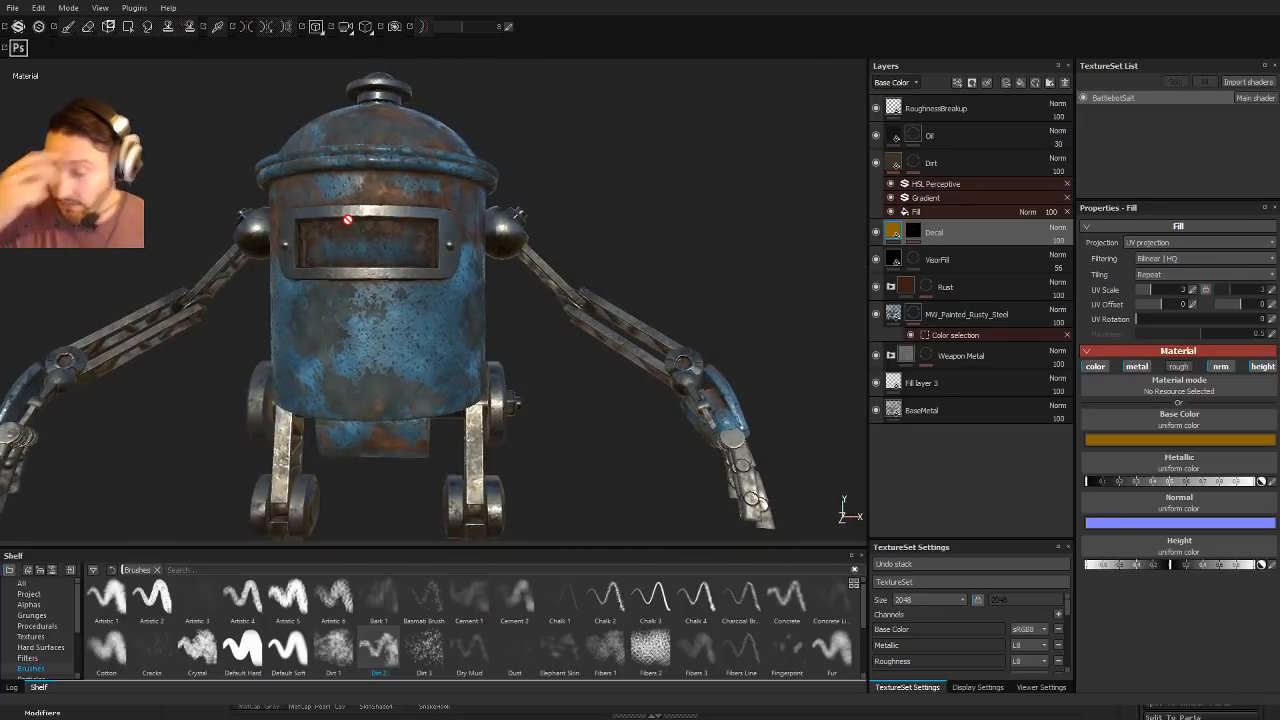
{"action": "left_click_drag", "start_coordinate": [383, 263], "coordinate": [392, 252], "text": "alt"}
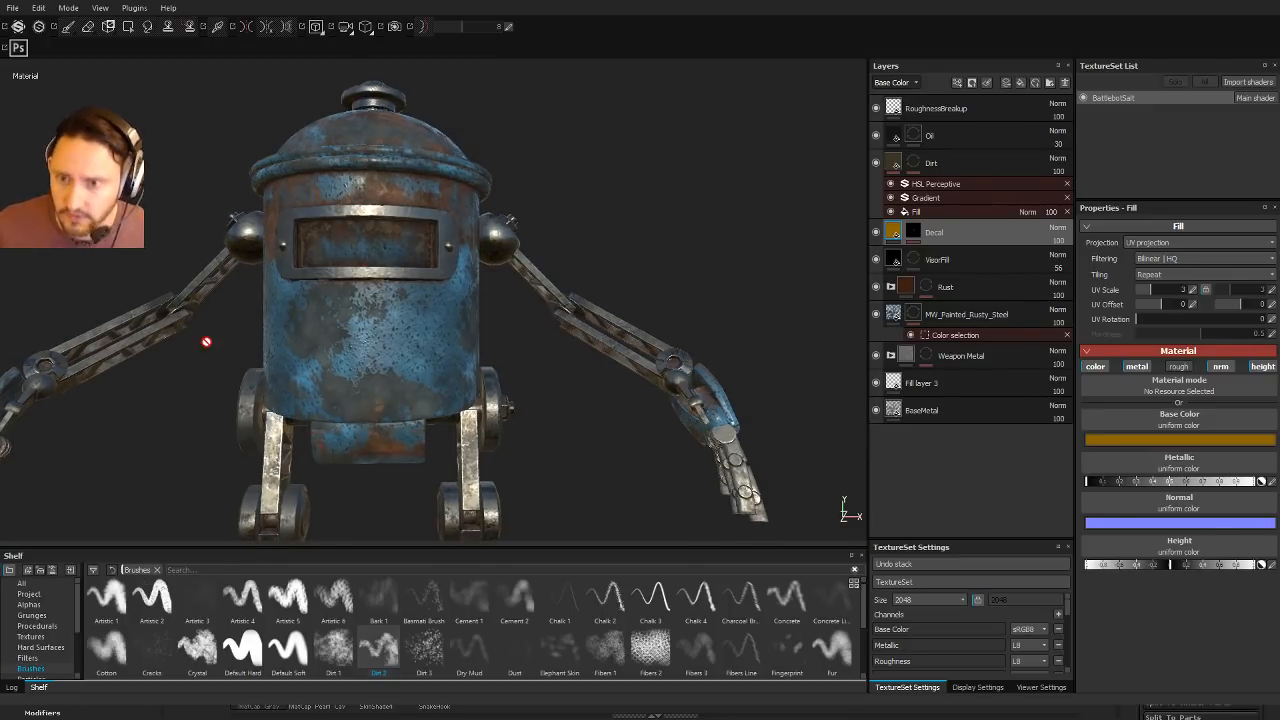
{"action": "middle_click_drag", "start_coordinate": [290, 253], "coordinate": [347, 237], "text": "alt"}
{"action": "left_click_drag", "start_coordinate": [347, 237], "coordinate": [337, 259], "text": "alt"}
{"action": "mouse_move", "coordinate": [405, 302]}
{"action": "left_mouse_down", "text": "alt"}
{"action": "mouse_move", "coordinate": [437, 279]}
{"action": "mouse_move", "coordinate": [426, 252]}
{"action": "mouse_move", "coordinate": [426, 306]}
{"action": "left_mouse_up", "text": "alt"}
{"action": "left_click_drag", "start_coordinate": [652, 272], "coordinate": [246, 30], "text": "alt"}
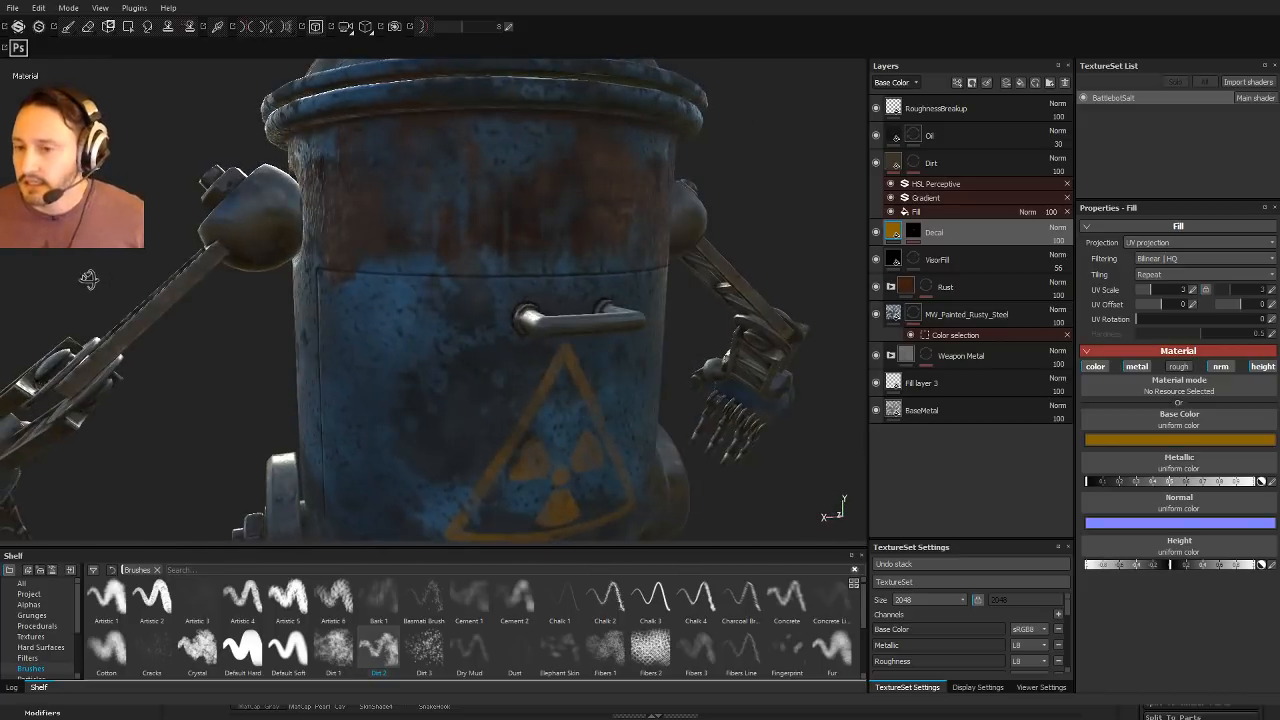
{"action": "right_click_drag", "start_coordinate": [316, 62], "coordinate": [560, 212], "text": "alt"}
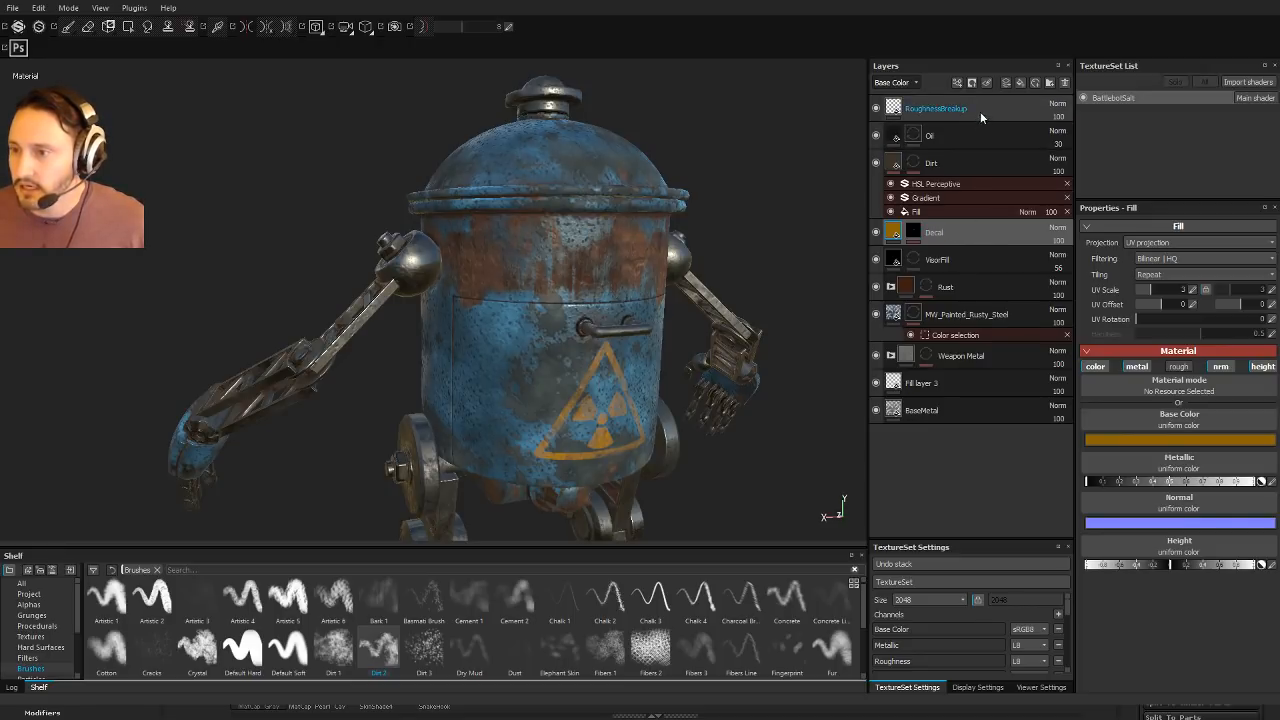
Step: Add a fill layer above the Decal layer and name it Text
{"action": "left_click", "coordinate": [1020, 84]}
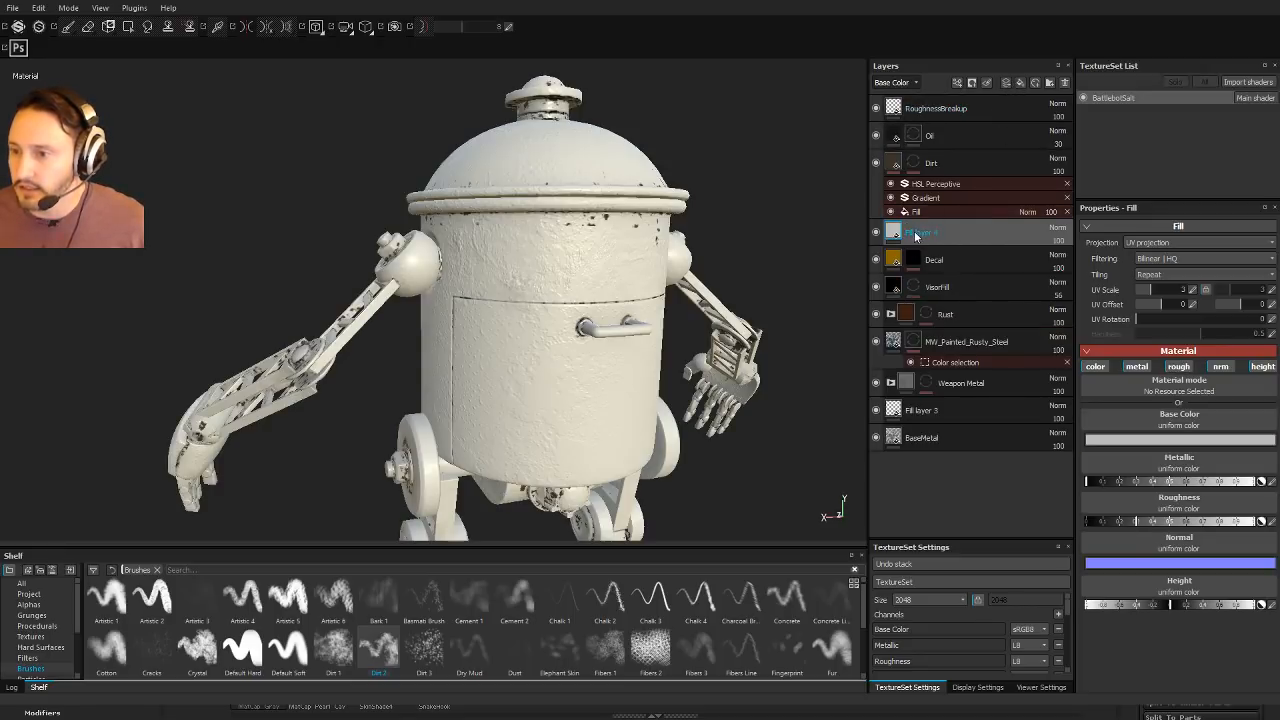
{"action": "double_click", "coordinate": [914, 232]}
{"action": "type", "text": "Te"}
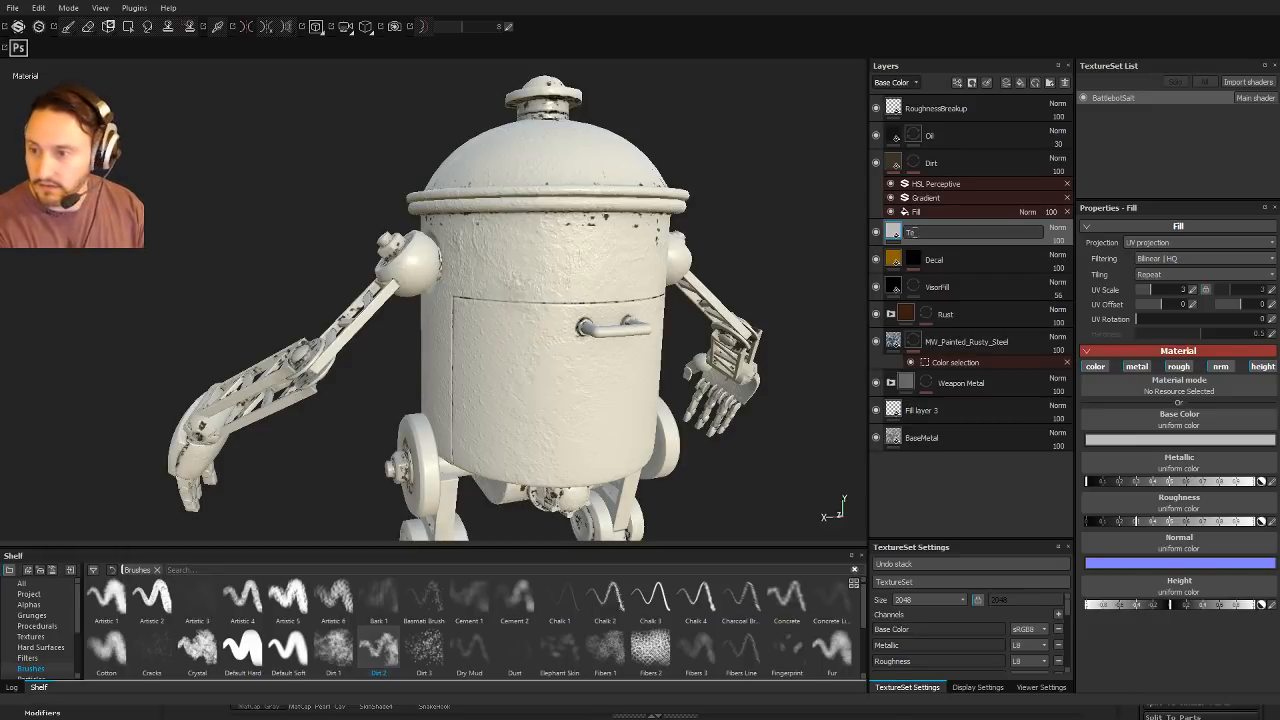
{"action": "type", "text": "st"}
{"action": "key", "text": "Return"}
{"action": "mouse_move", "coordinate": [914, 236]}
{"action": "left_mouse_down"}
{"action": "mouse_move", "coordinate": [507, 325]}
{"action": "mouse_move", "coordinate": [709, 275]}
{"action": "mouse_move", "coordinate": [856, 259]}
{"action": "mouse_move", "coordinate": [893, 235]}
{"action": "left_mouse_up"}
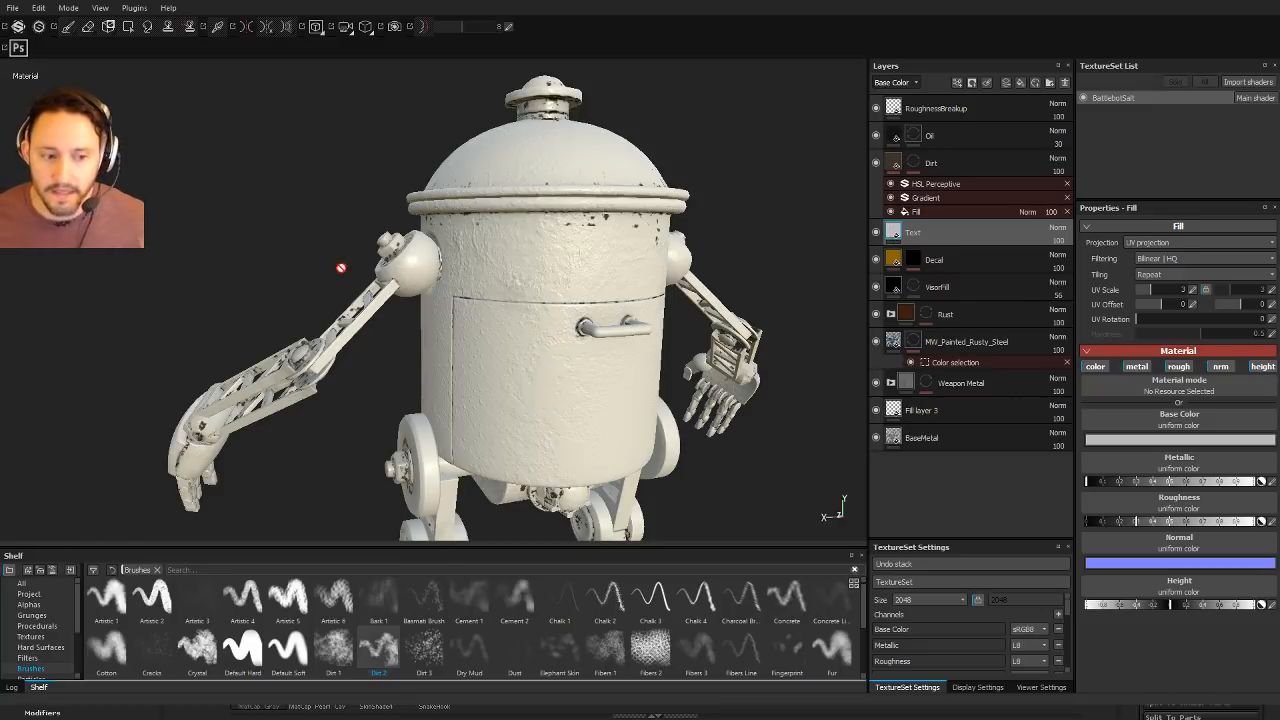
Step: Add a black mask to the Text layer so the robot's rusty blue paint shows through again
{"action": "left_click_drag", "start_coordinate": [472, 266], "coordinate": [296, 276], "text": "alt"}
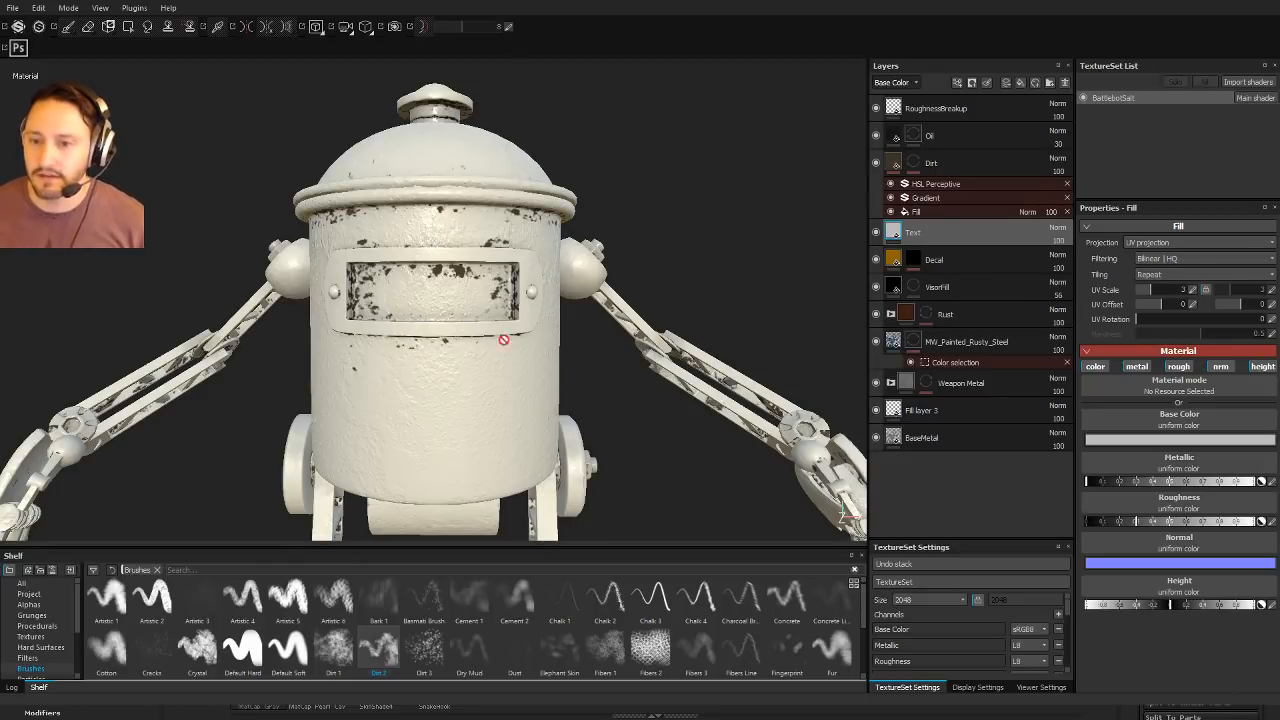
{"action": "right_click_drag", "start_coordinate": [651, 222], "coordinate": [499, 188], "text": "alt"}
{"action": "middle_click_drag", "start_coordinate": [499, 188], "coordinate": [503, 163], "text": "alt"}
{"action": "left_click_drag", "start_coordinate": [503, 163], "coordinate": [538, 191], "text": "alt"}
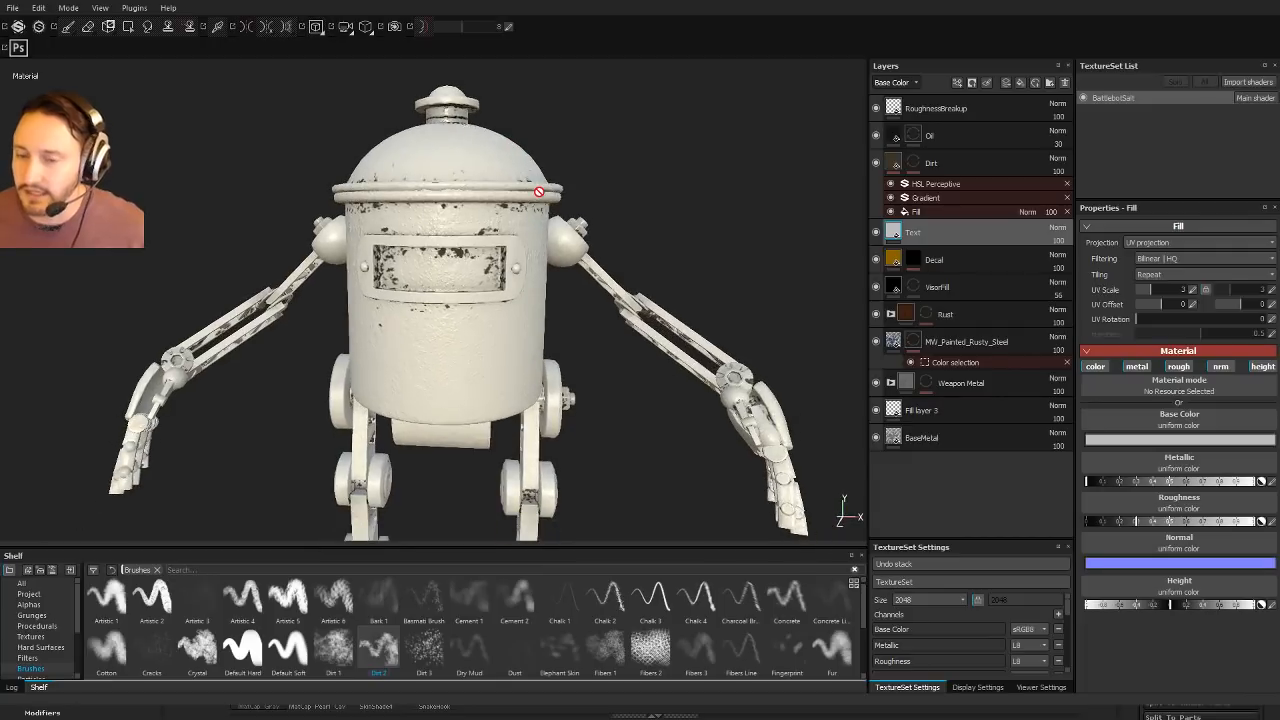
{"action": "middle_click_drag", "start_coordinate": [454, 204], "coordinate": [466, 226], "text": "alt"}
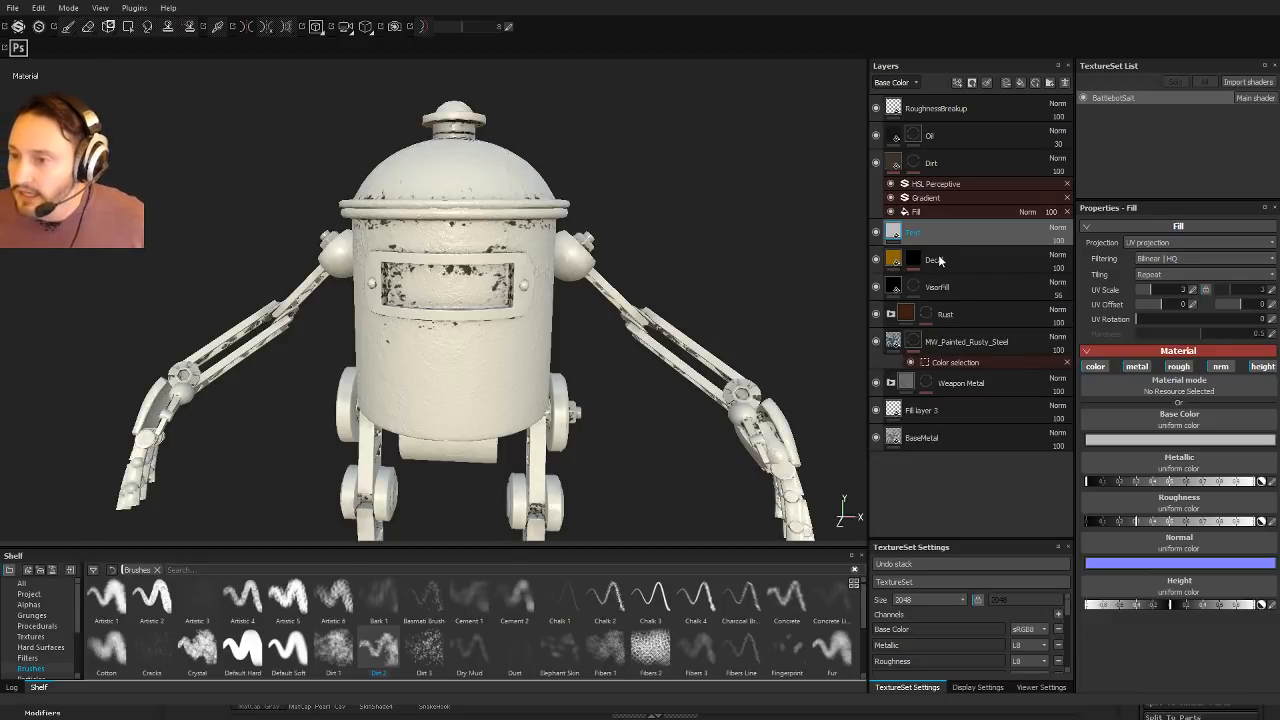
{"action": "left_click", "coordinate": [939, 261]}
{"action": "left_click_drag", "start_coordinate": [614, 260], "coordinate": [614, 228], "text": "alt"}
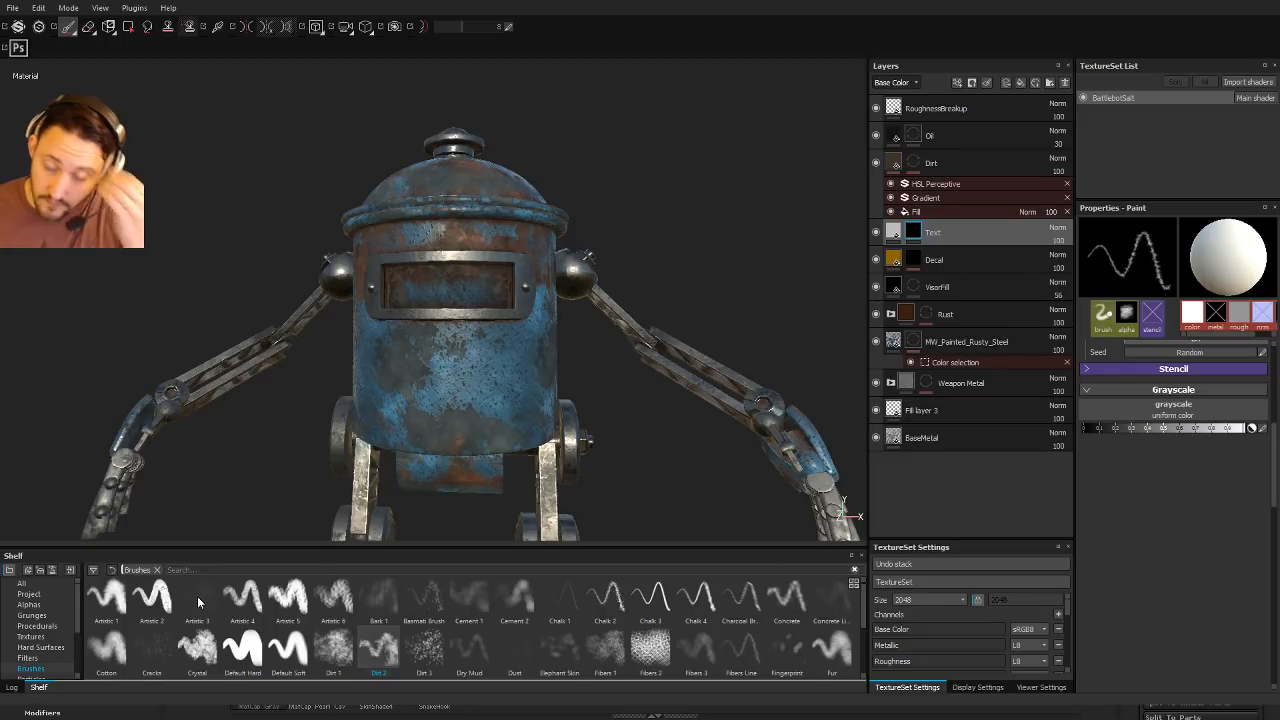
{"action": "left_click_drag", "start_coordinate": [563, 296], "coordinate": [545, 318], "text": "alt"}
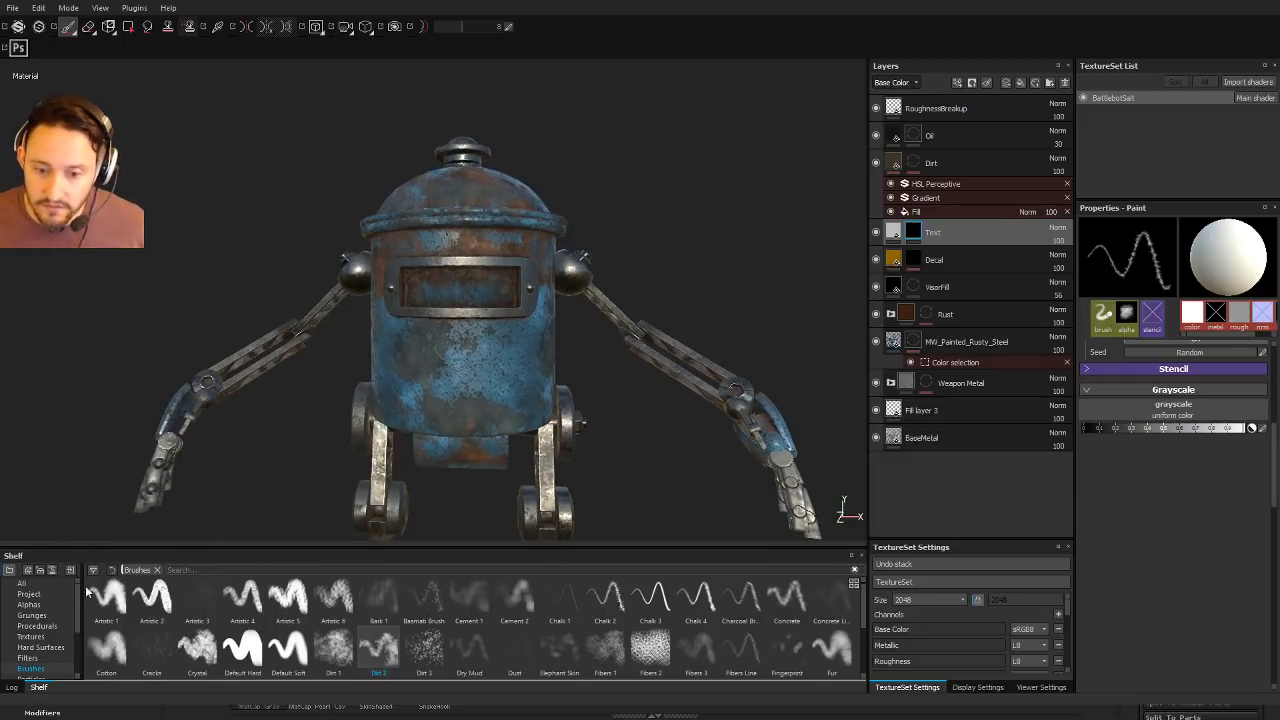
Step: Activate the Projection tool on the Text mask and assign the CALIBRI alpha as its grayscale image
{"action": "left_click", "coordinate": [115, 31]}
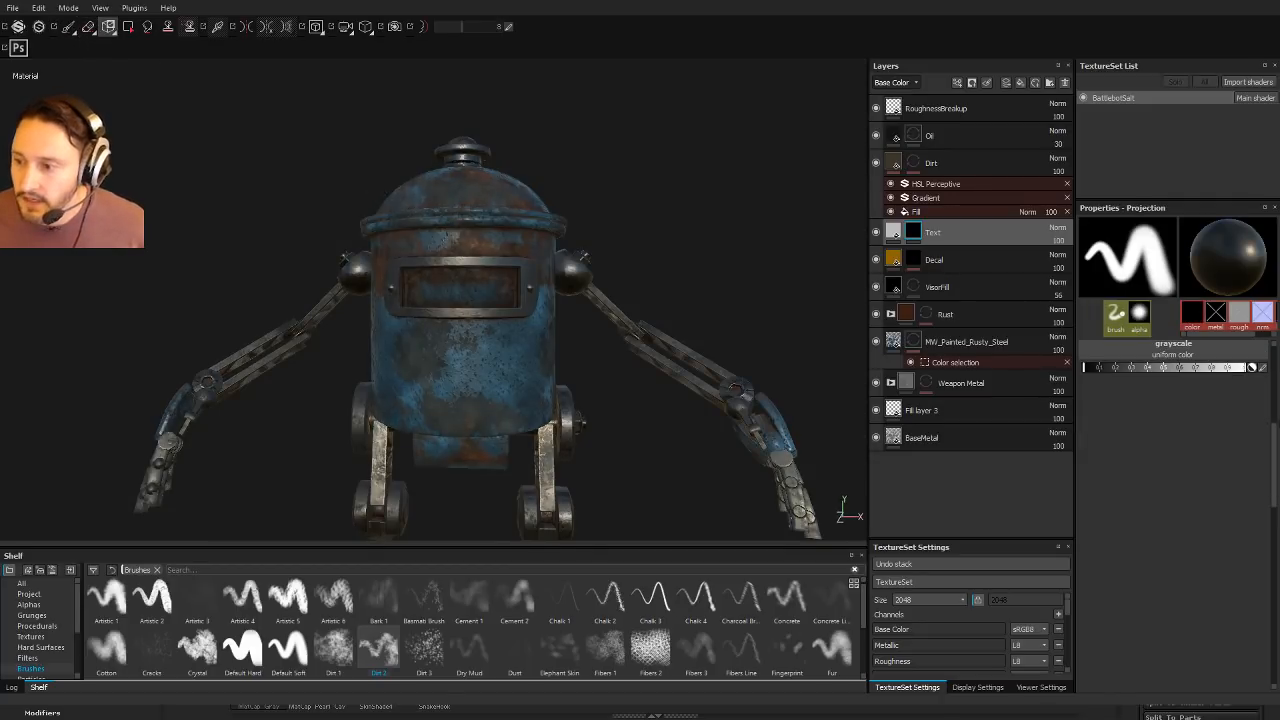
{"action": "scroll", "coordinate": [1120, 517], "scroll_direction": "up", "scroll_amount": 5}
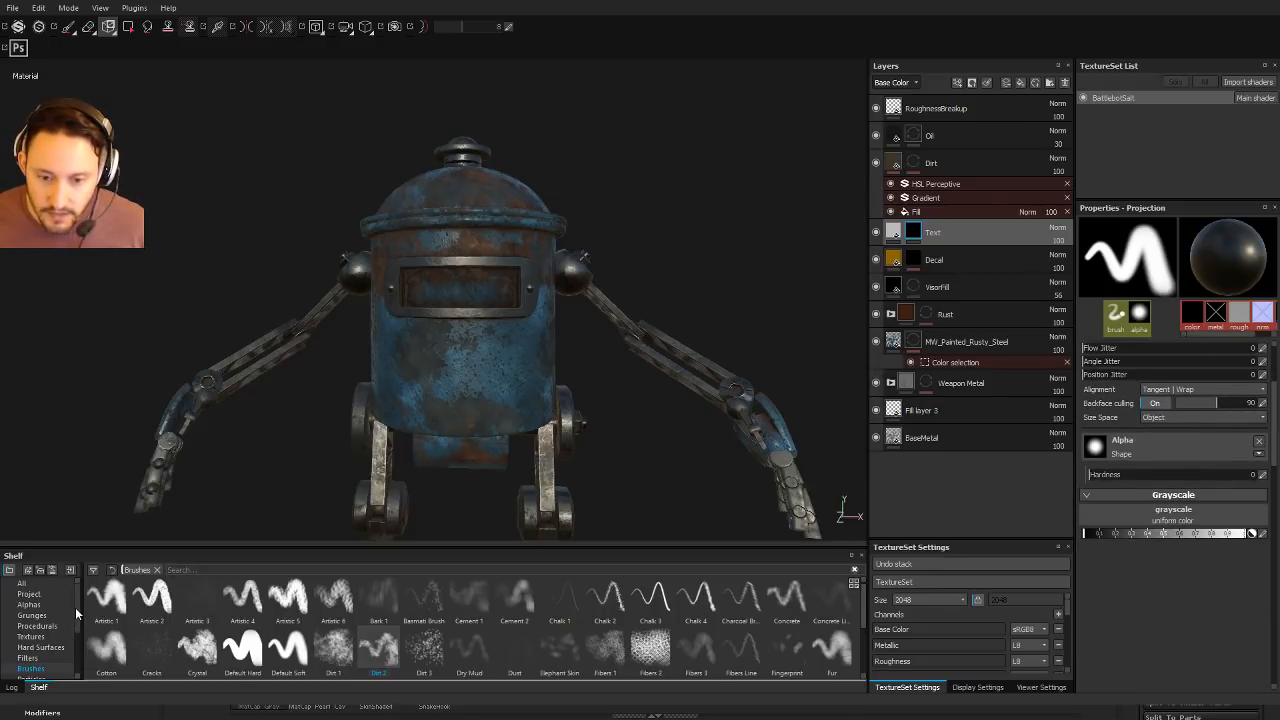
{"action": "left_click", "coordinate": [53, 605]}
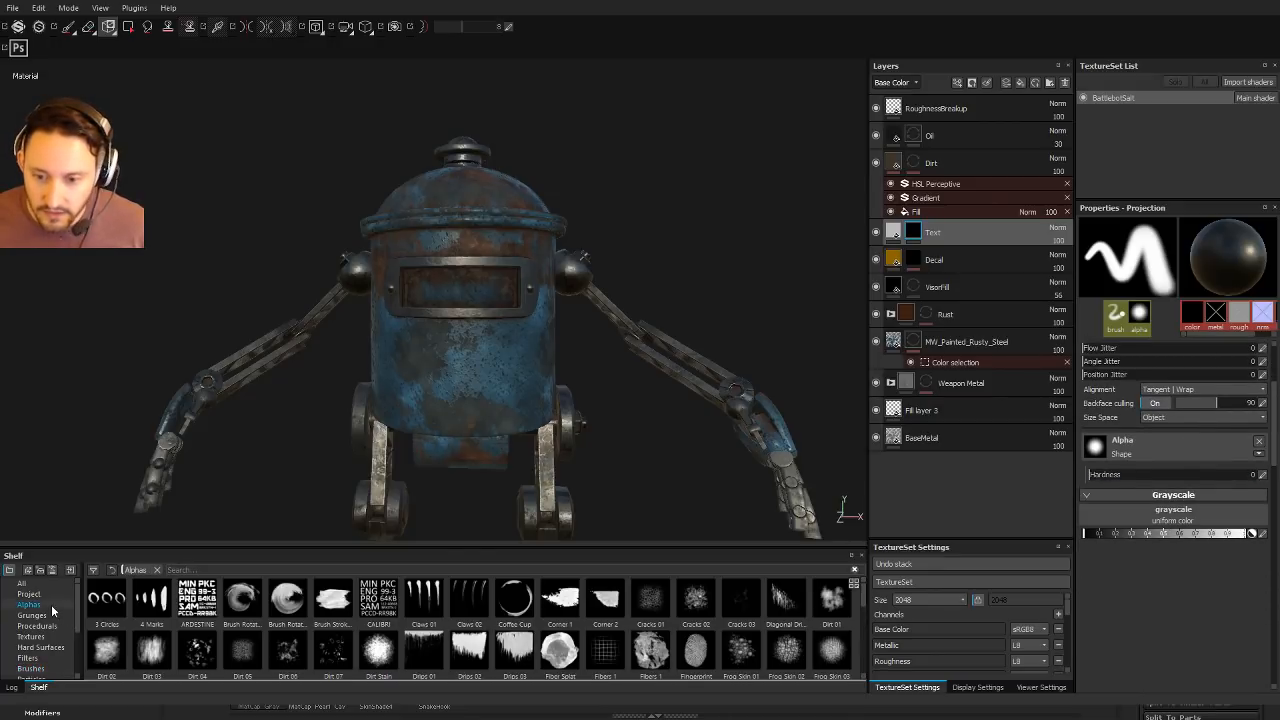
{"action": "left_click", "coordinate": [376, 597]}
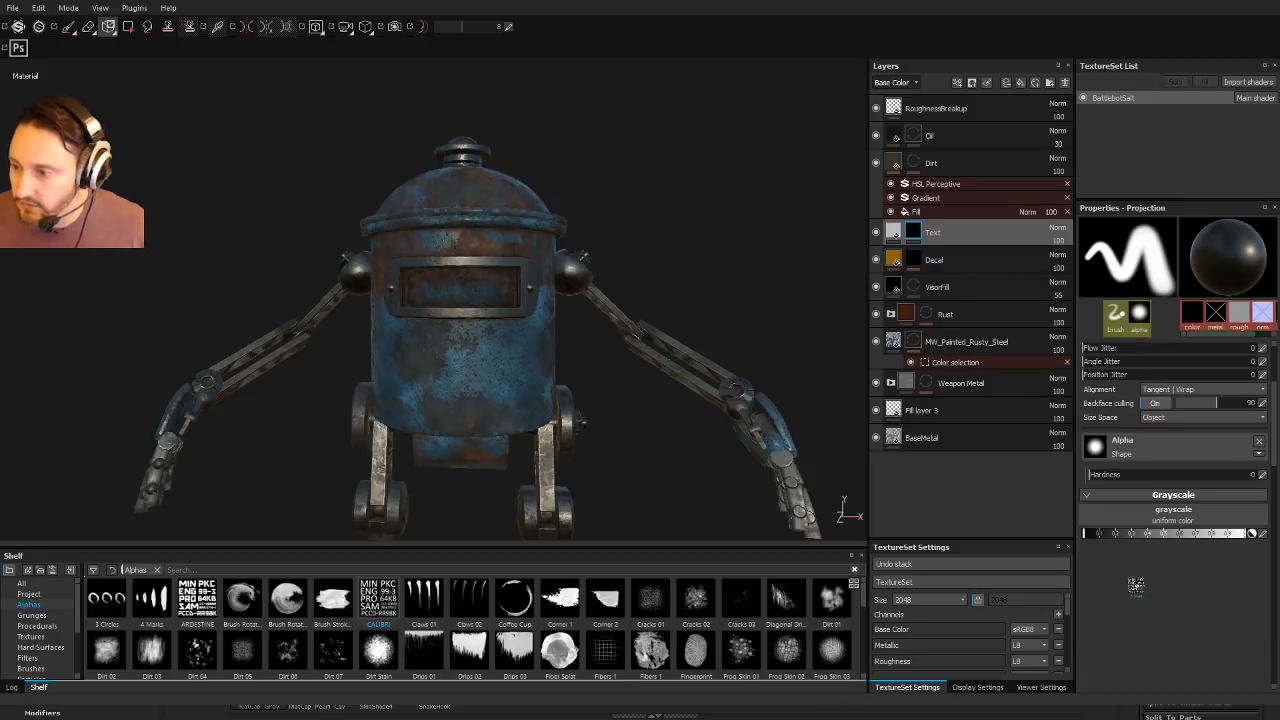
{"action": "left_click_drag", "start_coordinate": [1190, 507], "coordinate": [1190, 510]}
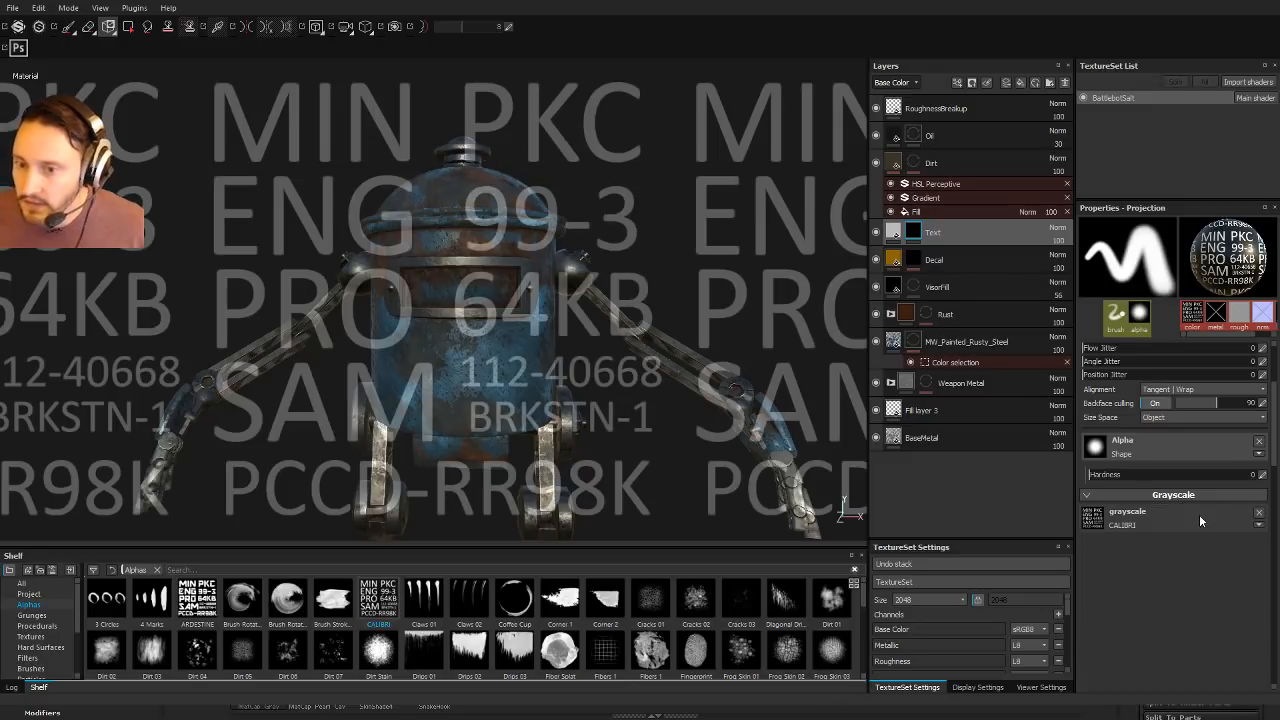
Step: Set the camera to orthographic for projecting the text and switch the viewport to the 2D texture view
{"action": "right_click_drag", "start_coordinate": [538, 317], "coordinate": [465, 303], "text": "shift"}
{"action": "mouse_move", "coordinate": [465, 300]}
{"action": "left_mouse_down", "text": "alt"}
{"action": "mouse_move", "coordinate": [388, 292]}
{"action": "mouse_move", "coordinate": [490, 296]}
{"action": "mouse_move", "coordinate": [430, 302]}
{"action": "mouse_move", "coordinate": [460, 304]}
{"action": "left_mouse_up", "text": "alt"}
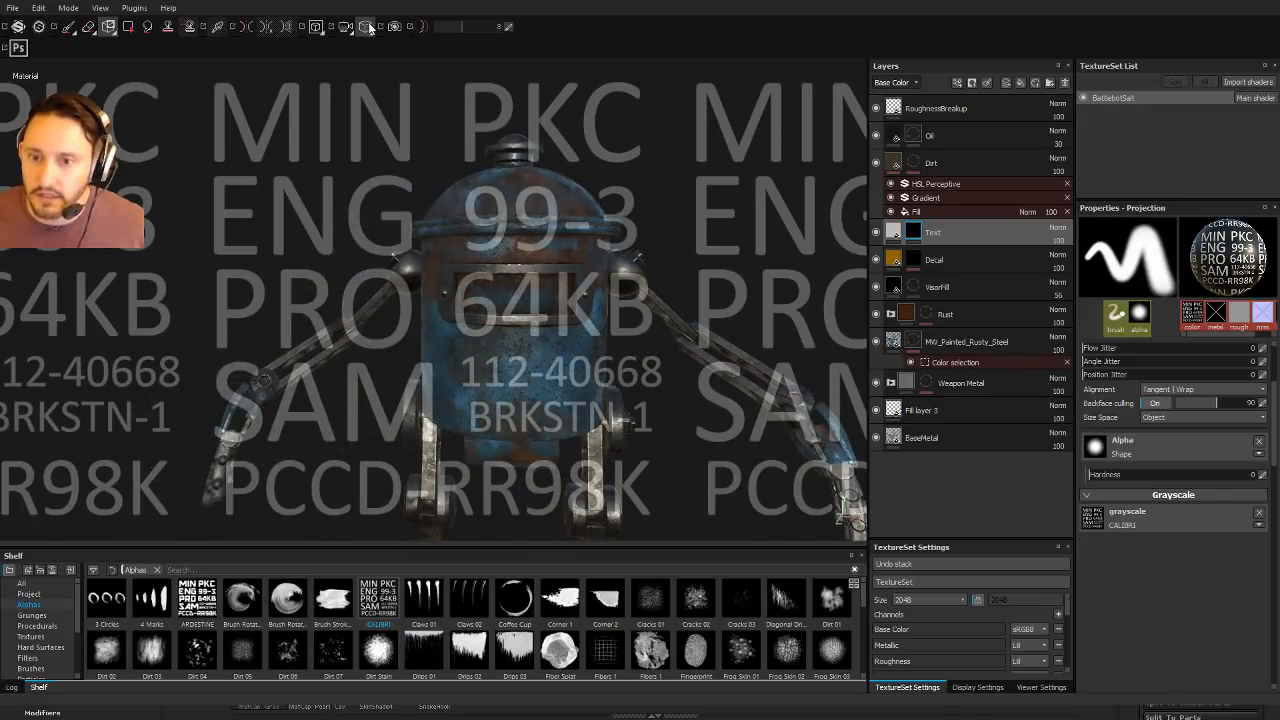
{"action": "left_click", "coordinate": [374, 62]}
{"action": "left_click_drag", "start_coordinate": [502, 148], "coordinate": [326, 188], "text": "alt"}
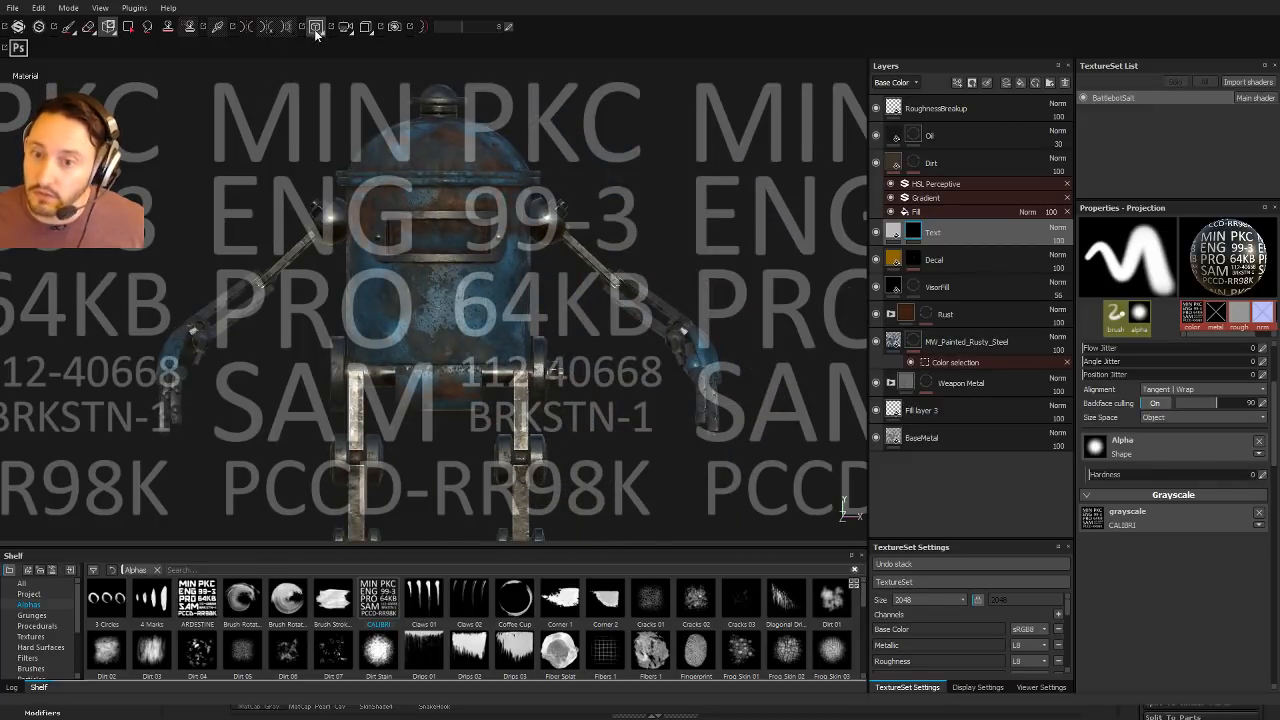
{"action": "key", "text": "F3"}
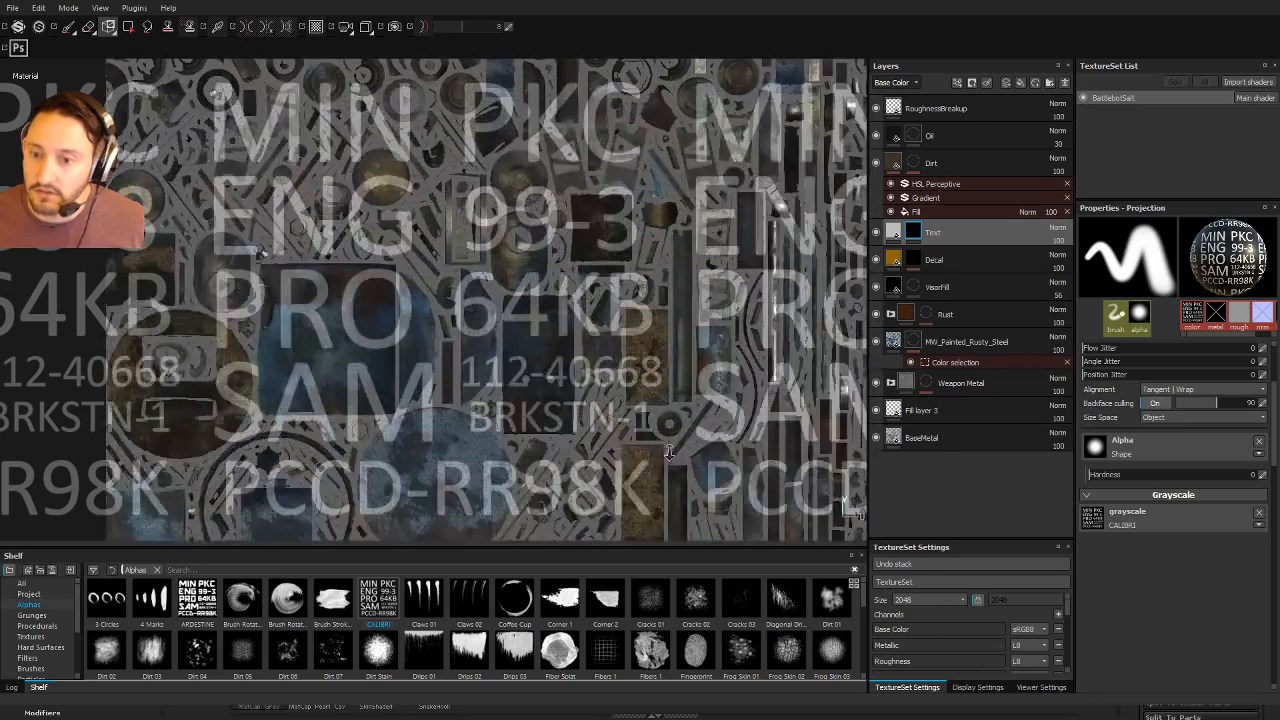
Step: Try to project the ENG lettering from the CALIBRI alpha onto the large blue body panel in the 2D texture view
{"action": "right_click_drag", "start_coordinate": [669, 453], "coordinate": [508, 508], "text": "alt"}
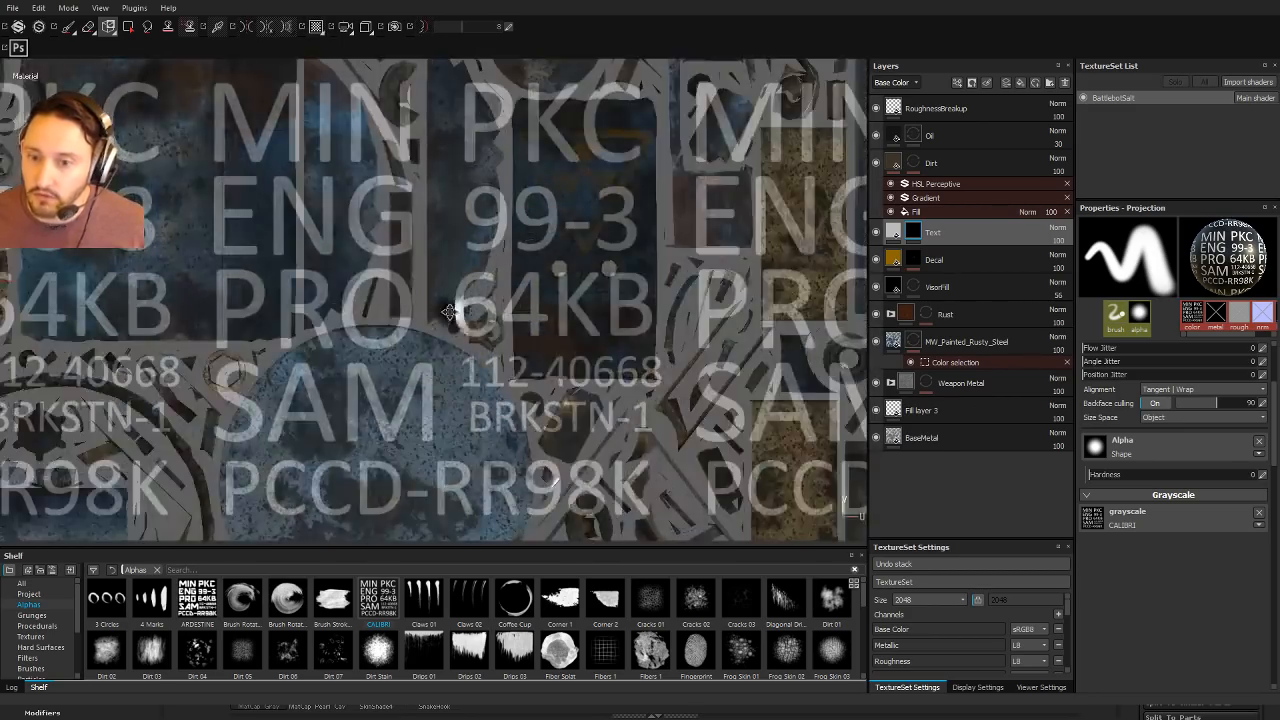
{"action": "middle_click_drag", "start_coordinate": [508, 508], "coordinate": [682, 383], "text": "alt"}
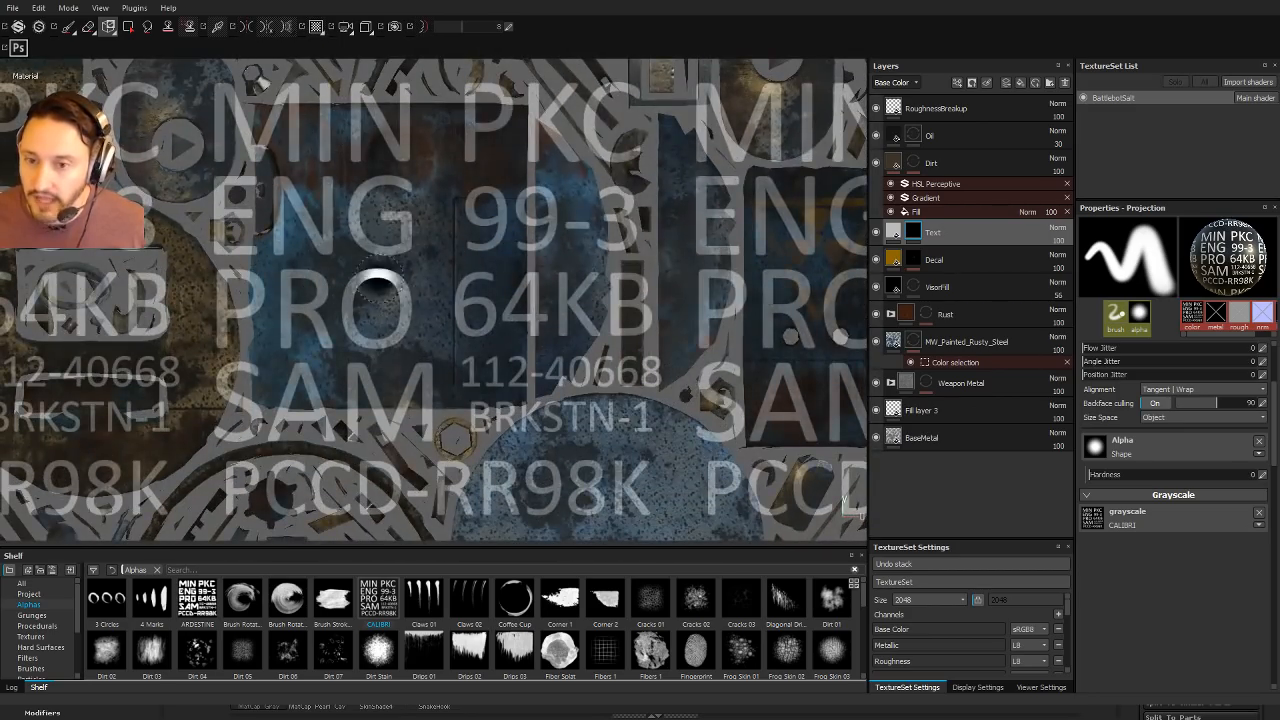
{"action": "mouse_move", "coordinate": [431, 274]}
{"action": "middle_mouse_down", "text": "alt"}
{"action": "mouse_move", "coordinate": [375, 268]}
{"action": "mouse_move", "coordinate": [386, 266]}
{"action": "mouse_move", "coordinate": [383, 197]}
{"action": "middle_mouse_up", "text": "alt"}
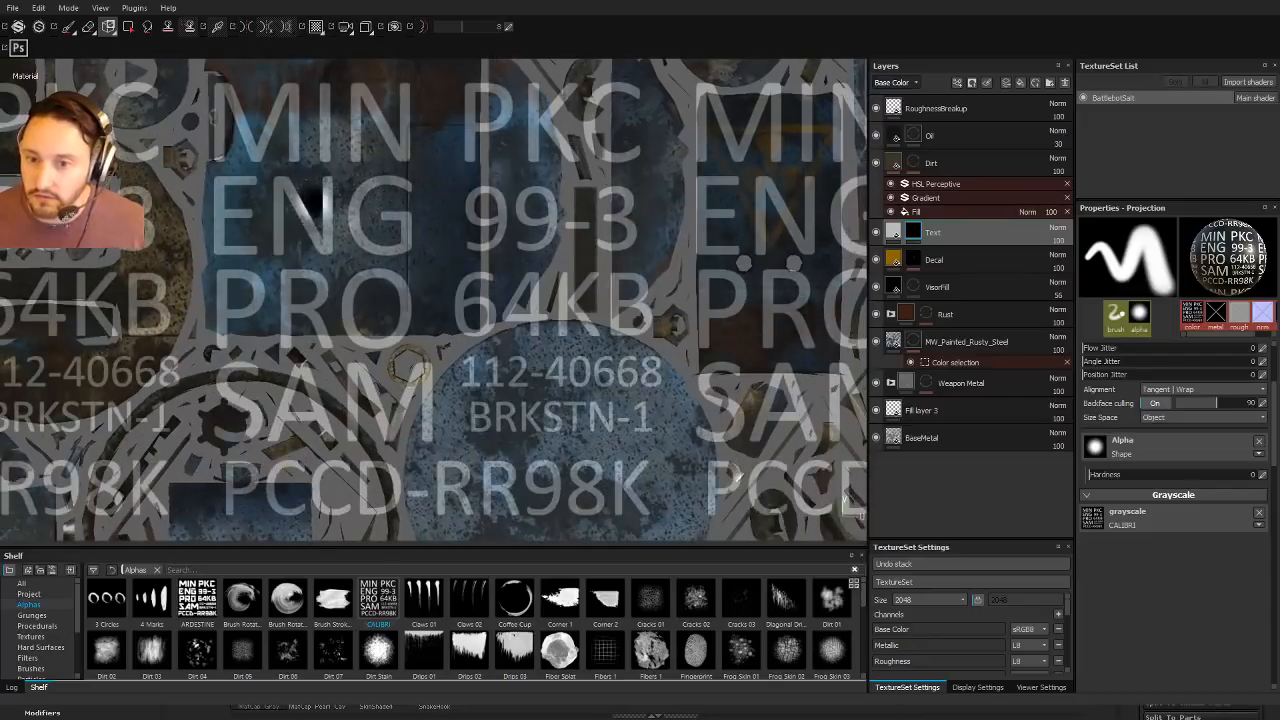
{"action": "left_click_drag", "start_coordinate": [234, 182], "coordinate": [312, 183]}
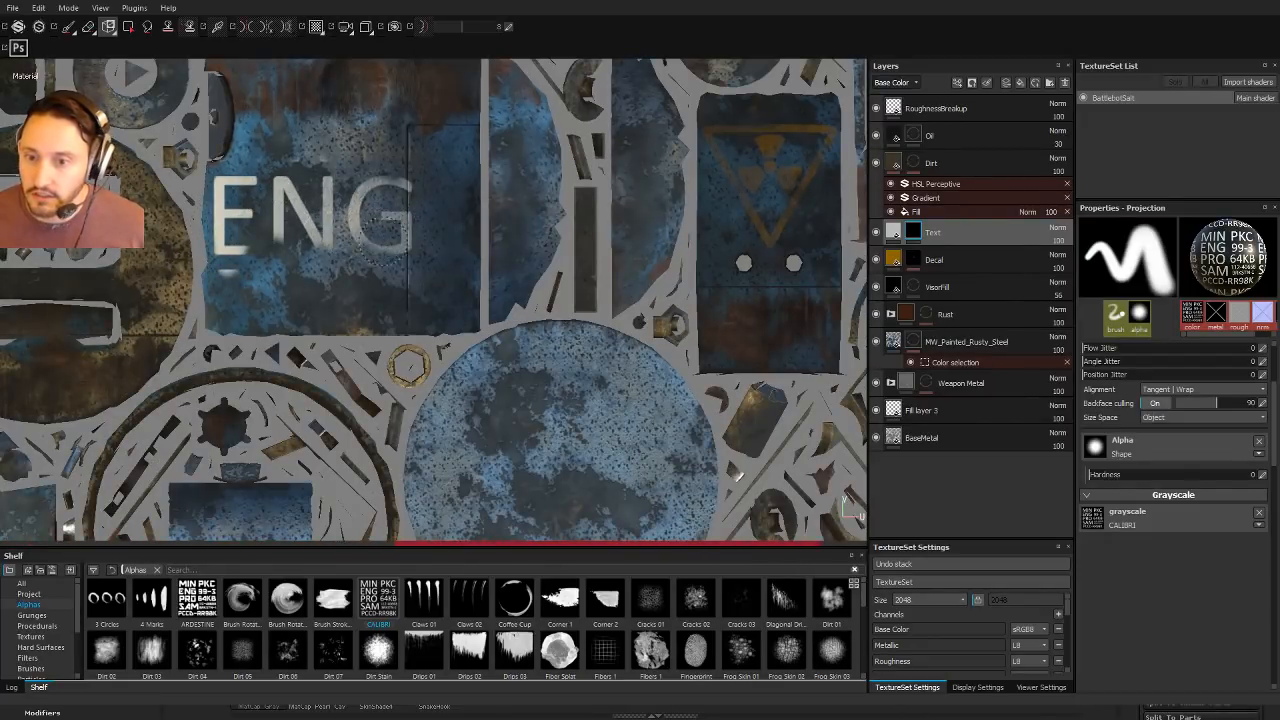
{"action": "left_click_drag", "start_coordinate": [398, 184], "coordinate": [408, 186]}
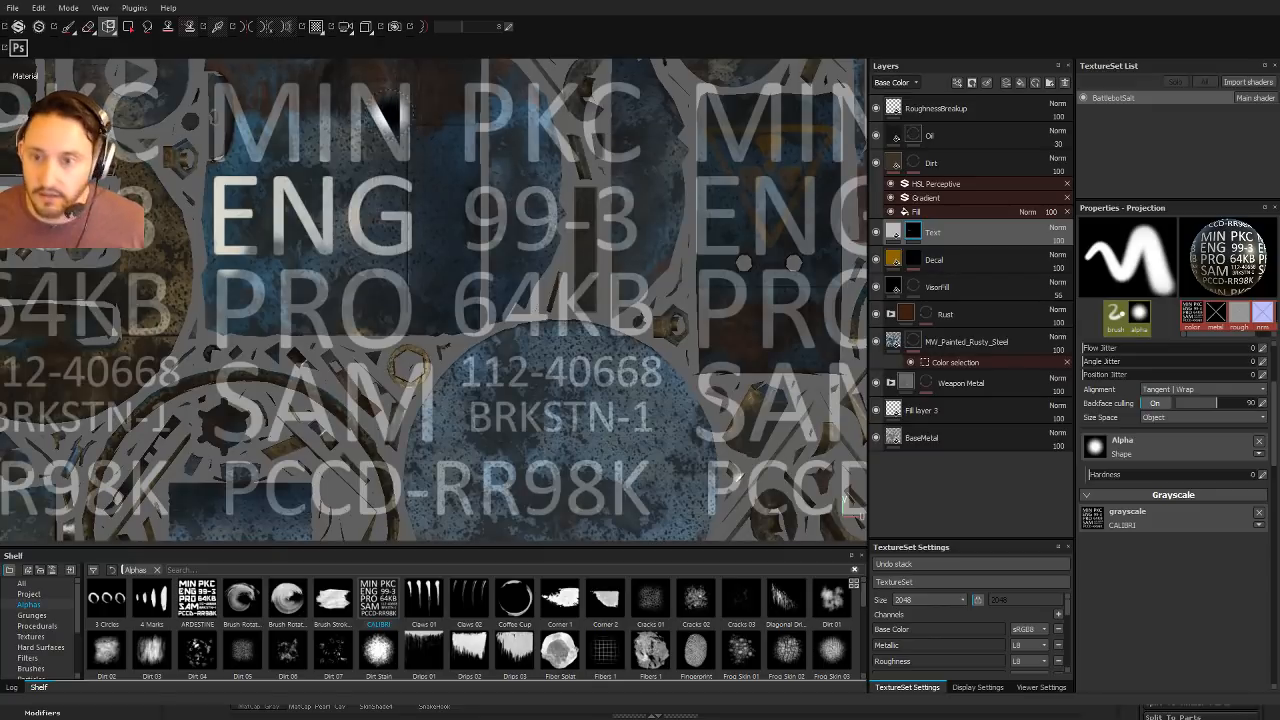
Step: Check the projected ENG lettering on the robot's body in the combined 3D and 2D view, and undo it
{"action": "left_click", "coordinate": [68, 27]}
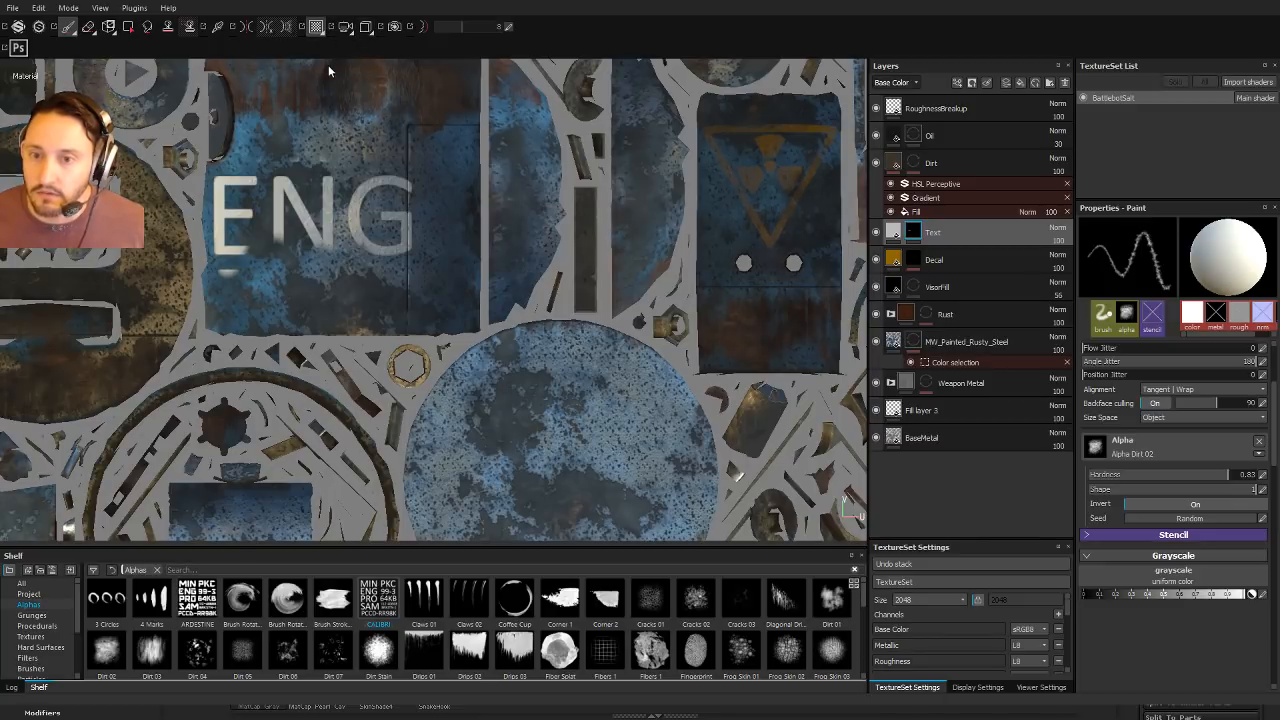
{"action": "key", "text": "F1"}
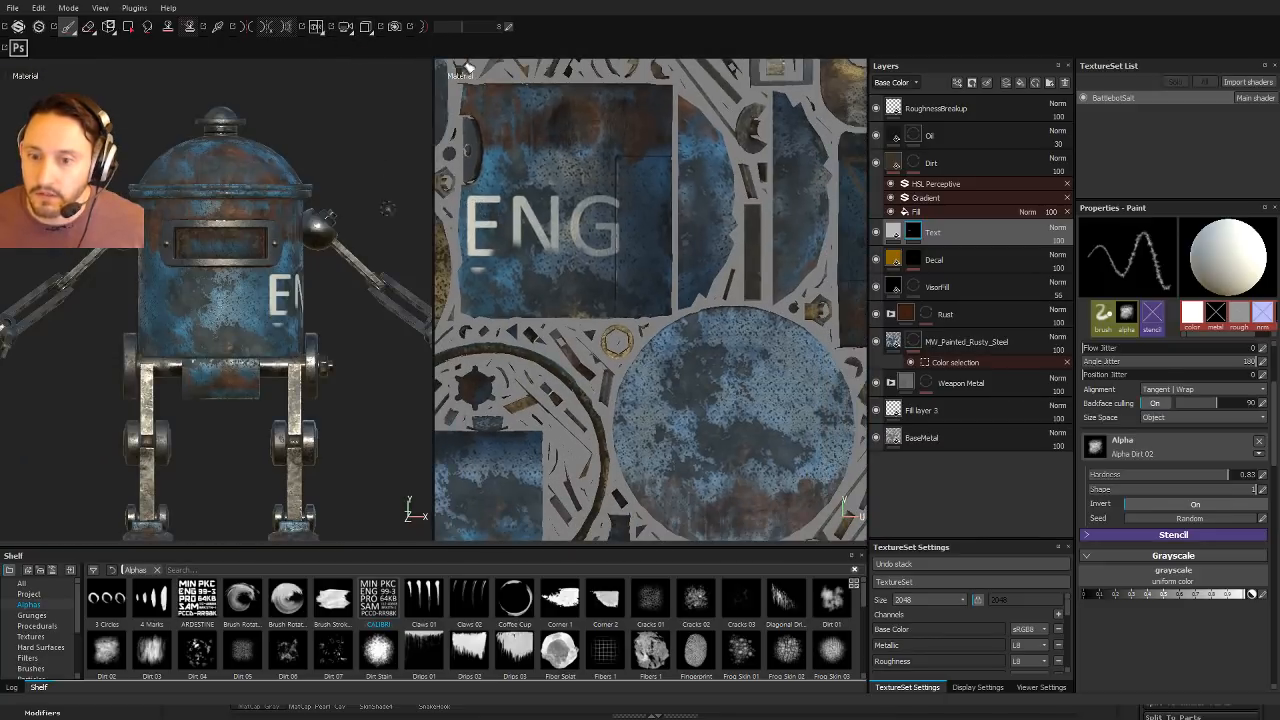
{"action": "left_click_drag", "start_coordinate": [189, 190], "coordinate": [190, 186], "text": "alt"}
{"action": "middle_click_drag", "start_coordinate": [212, 187], "coordinate": [322, 160], "text": "alt"}
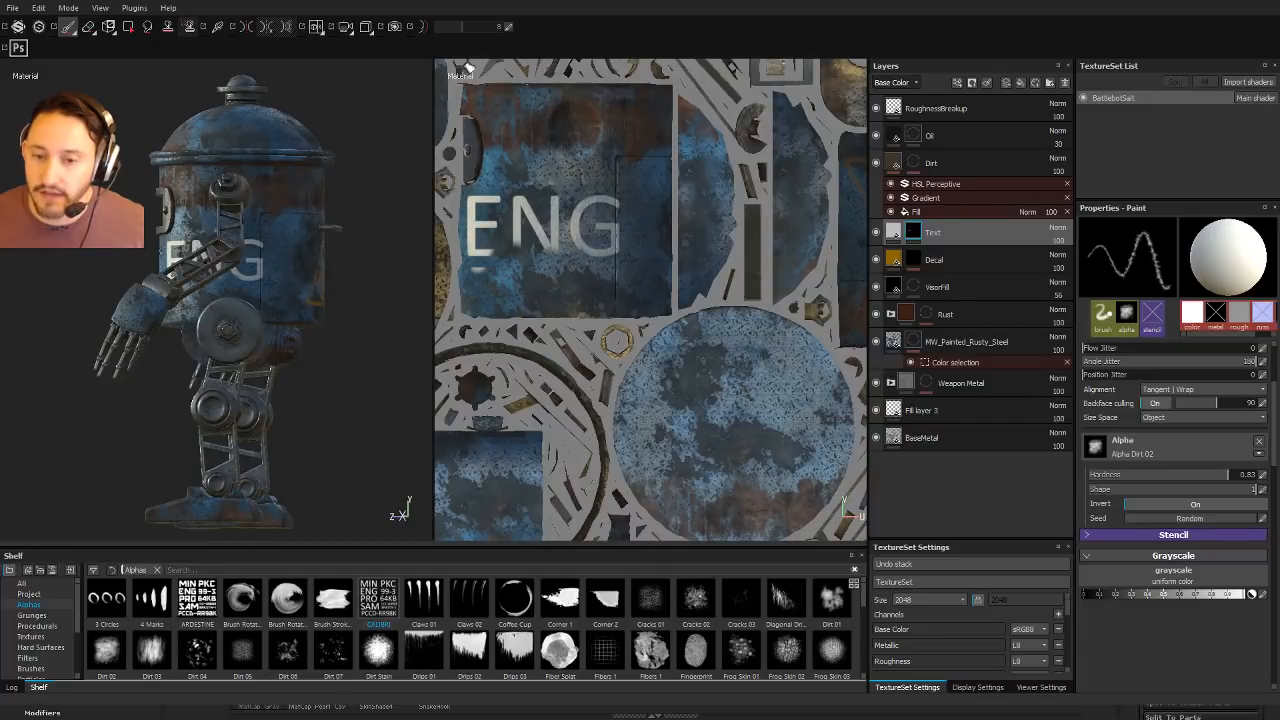
{"action": "left_click_drag", "start_coordinate": [300, 210], "coordinate": [380, 243], "text": "alt"}
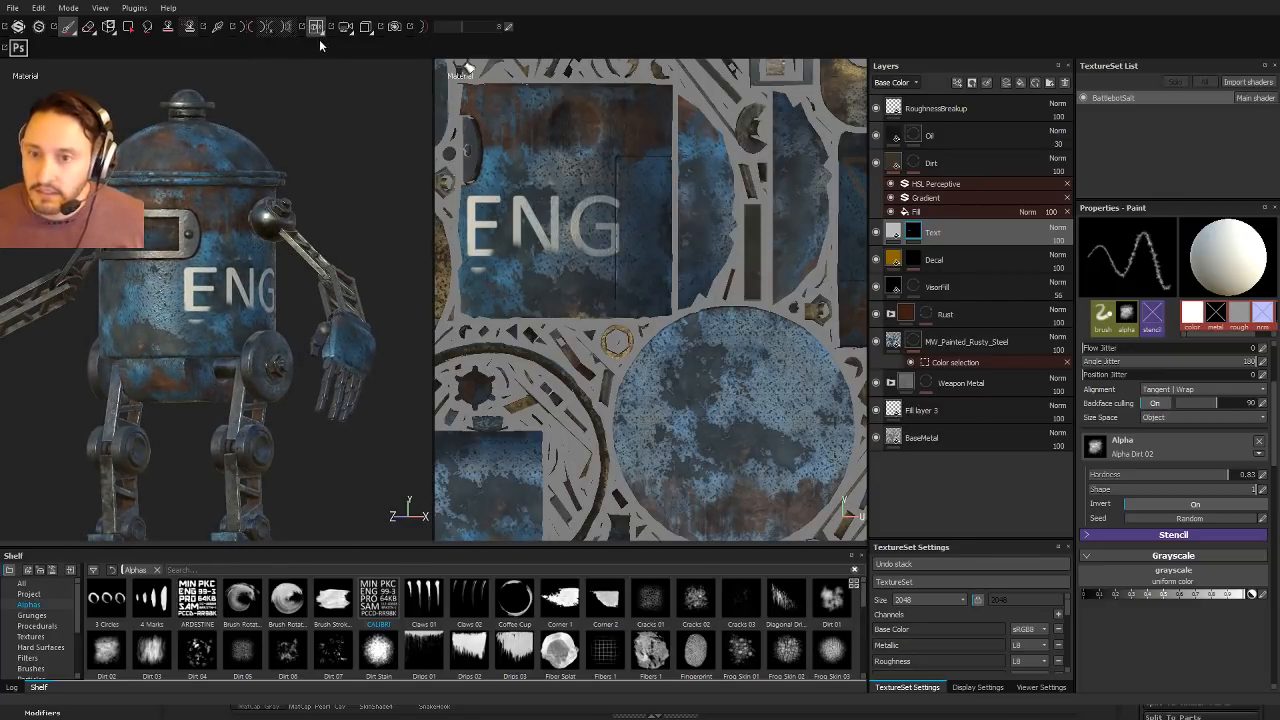
{"action": "key", "text": "ctrl+z"}
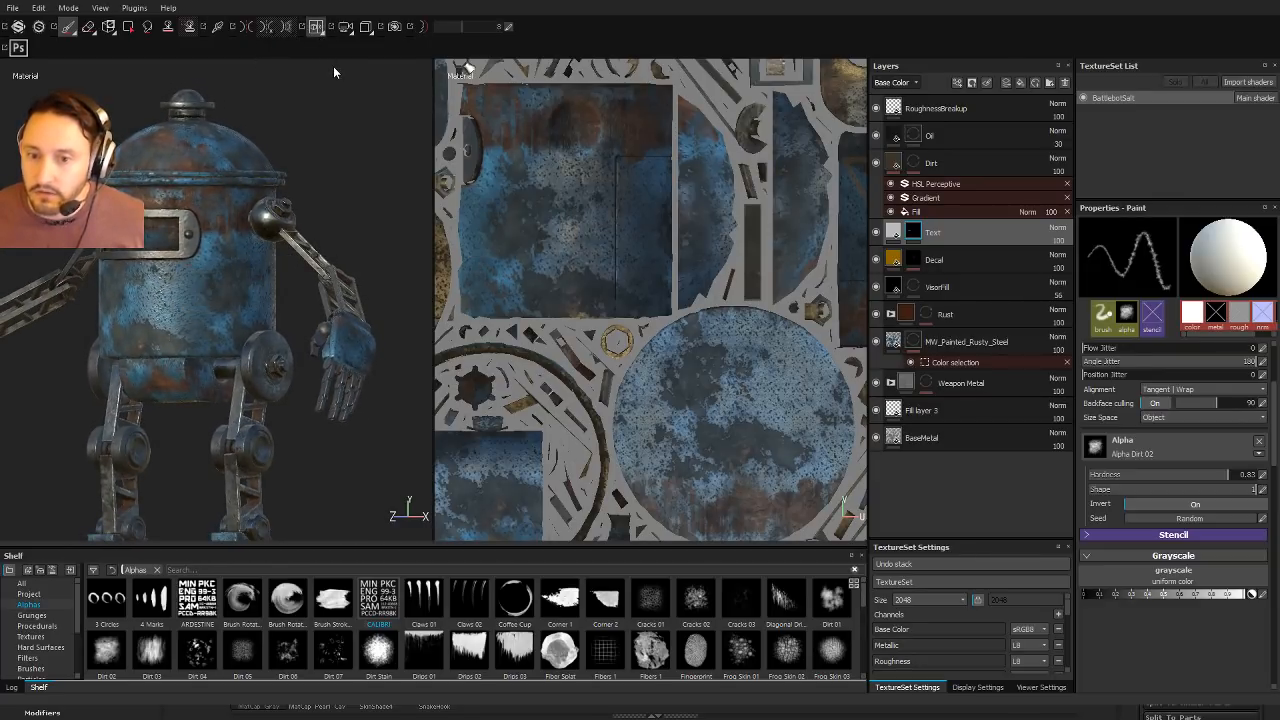
Step: Show only the 3D view with the robot facing straight forward and reactivate the Projection tool on the Text mask
{"action": "key", "text": "F2"}
{"action": "left_click_drag", "start_coordinate": [248, 186], "coordinate": [400, 198], "text": "alt+shift"}
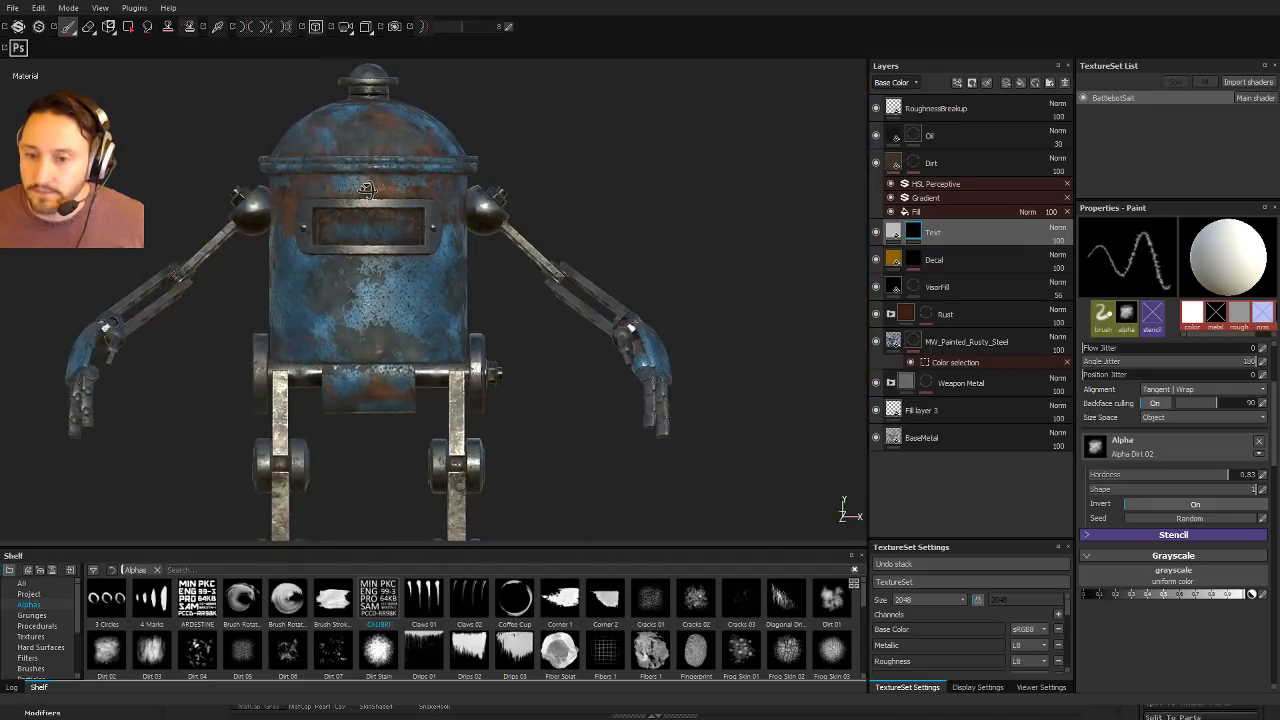
{"action": "middle_click_drag", "start_coordinate": [439, 190], "coordinate": [485, 220], "text": "alt"}
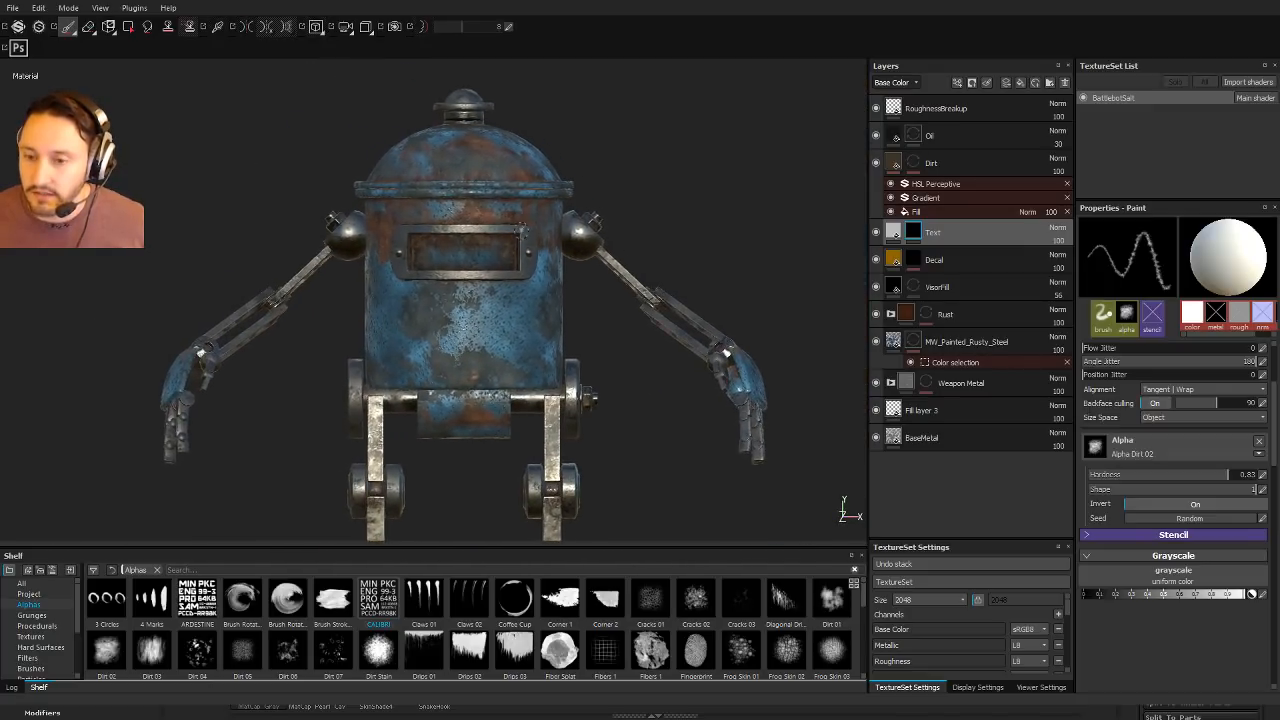
{"action": "right_click_drag", "start_coordinate": [485, 220], "coordinate": [531, 248], "text": "alt"}
{"action": "left_click", "coordinate": [108, 28]}
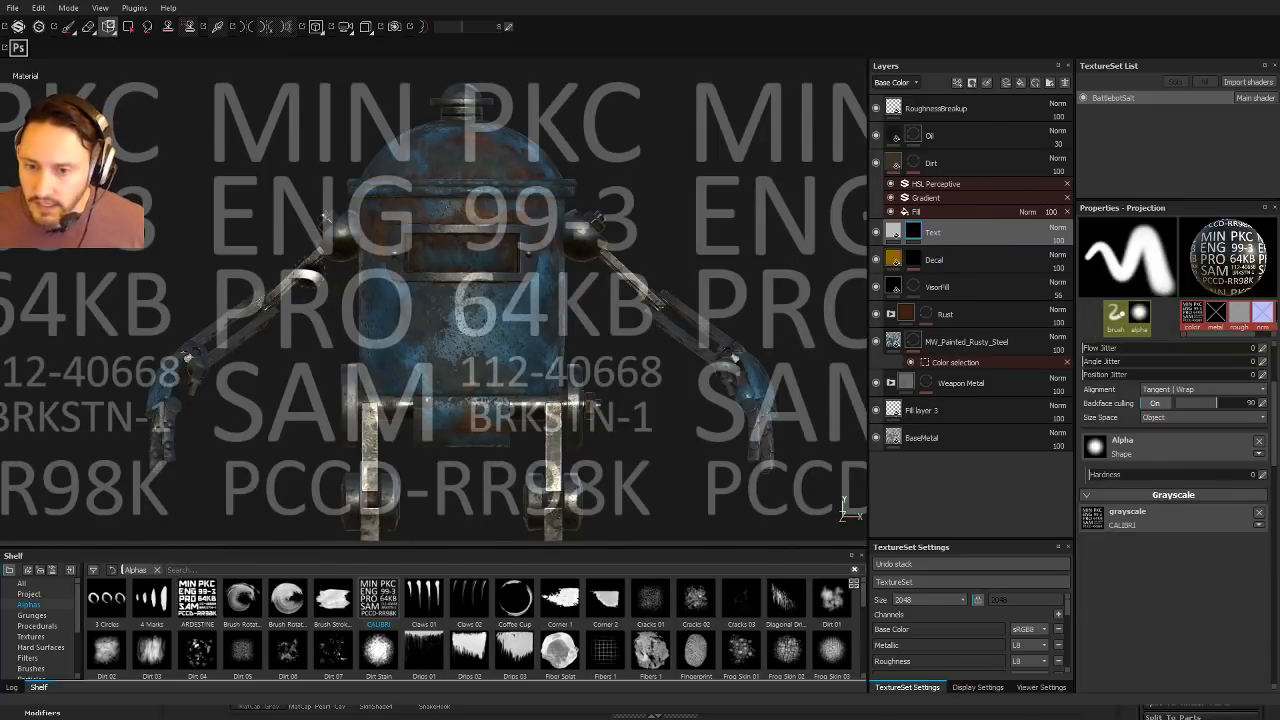
Step: Raise the projection brush's hardness to 0.365
{"action": "key", "text": "s"}
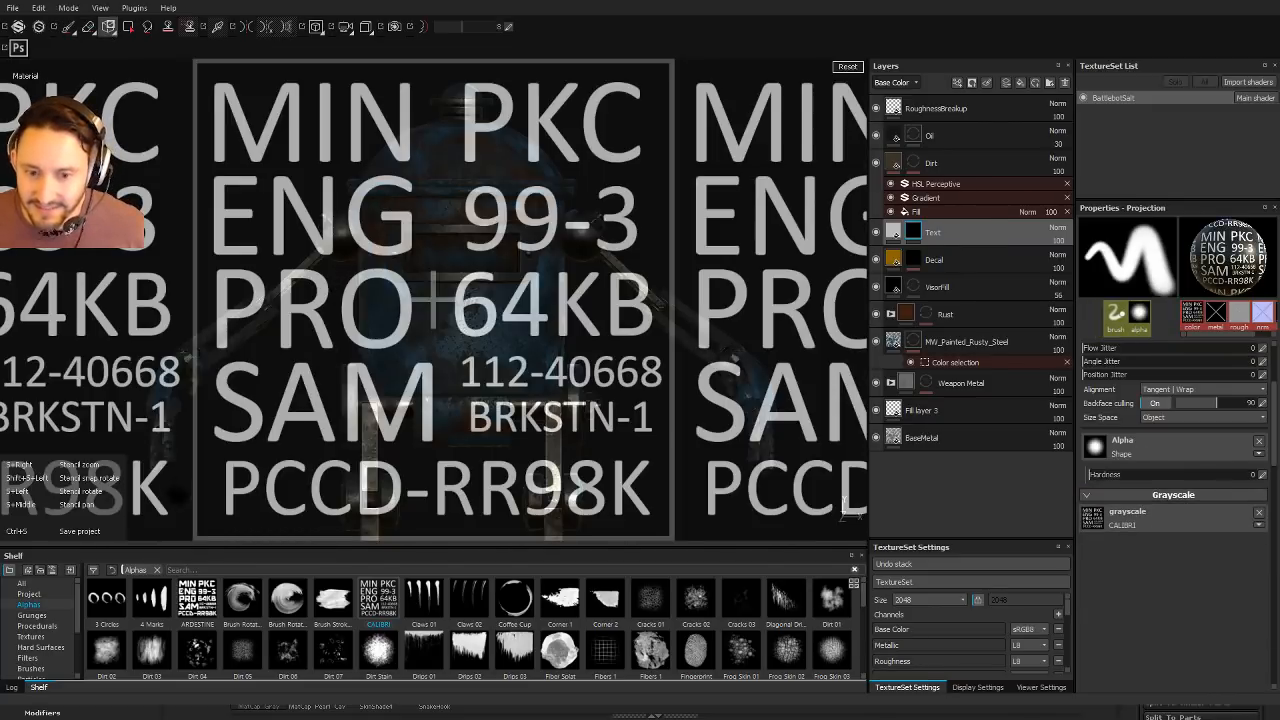
{"action": "key", "text": "s"}
{"action": "key", "text": "s"}
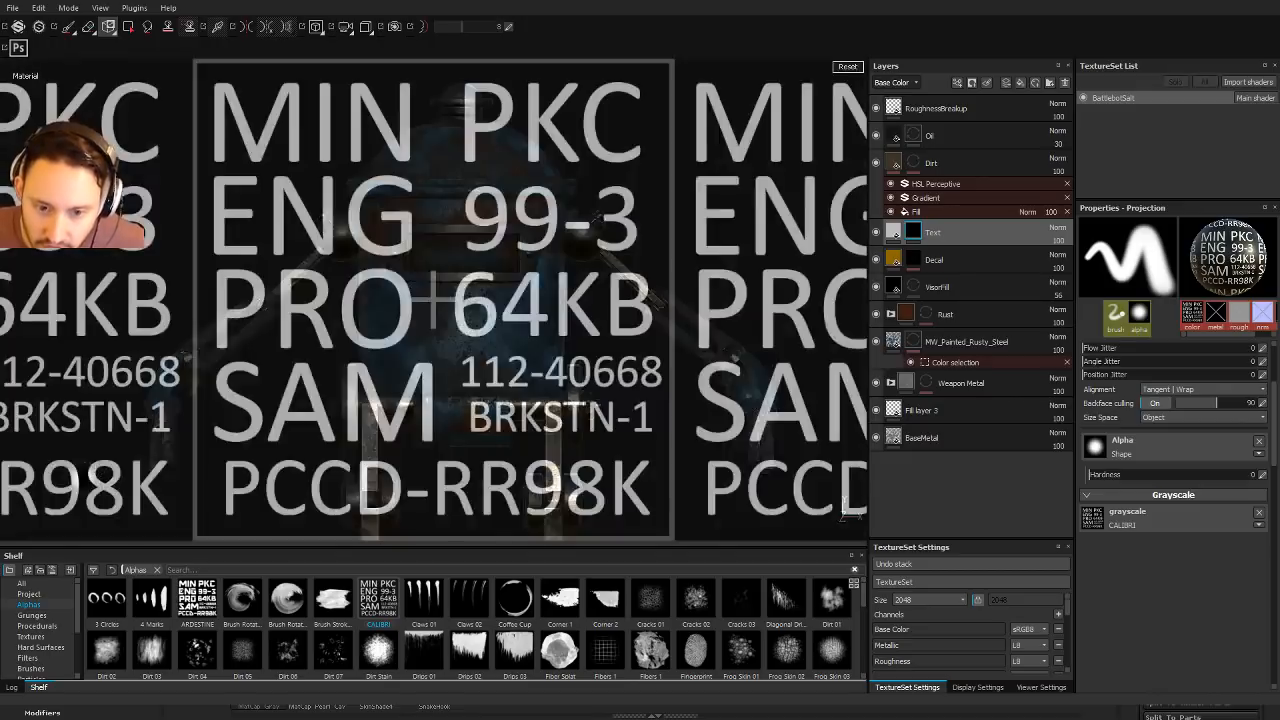
{"action": "key", "text": "ctrl"}
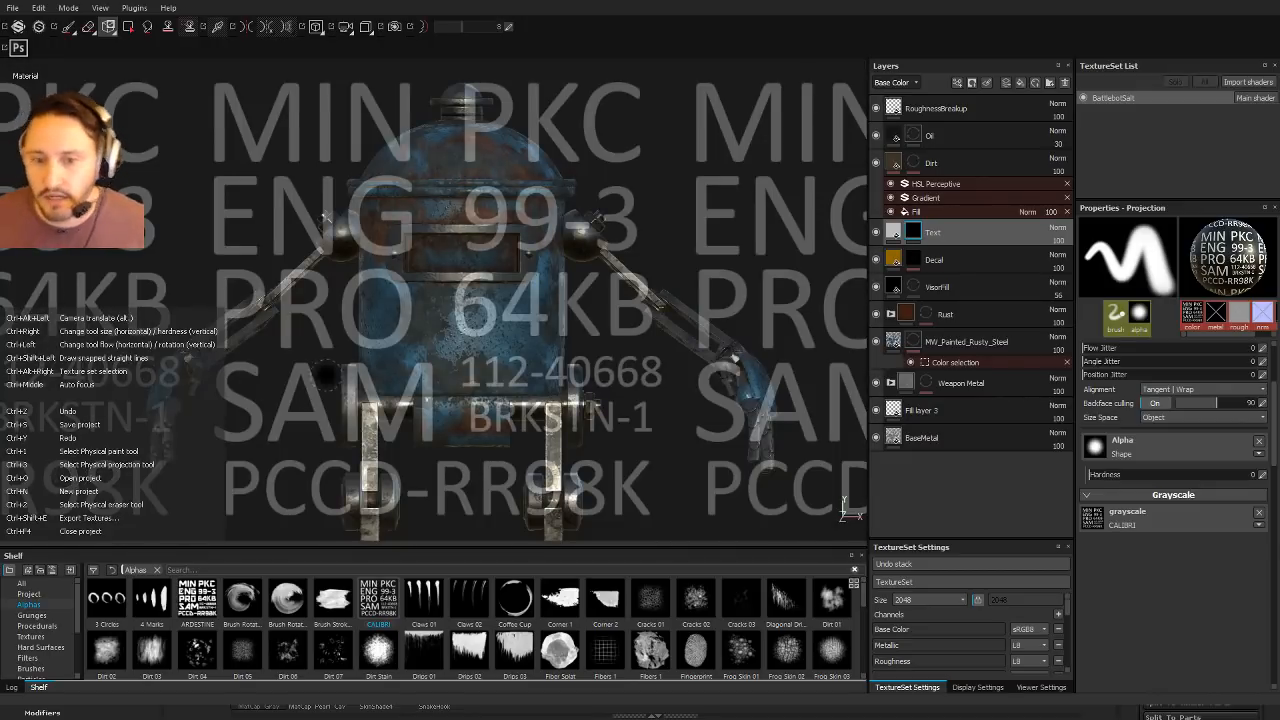
{"action": "mouse_move", "coordinate": [384, 303]}
{"action": "right_mouse_down", "text": "ctrl"}
{"action": "mouse_move", "coordinate": [425, 303]}
{"action": "mouse_move", "coordinate": [396, 303]}
{"action": "mouse_move", "coordinate": [412, 270]}
{"action": "mouse_move", "coordinate": [391, 345]}
{"action": "right_mouse_up", "text": "ctrl"}
Step: Scale the projected text stencil down to roughly the width of the robot's body and position it over the torso
{"action": "key", "text": "s"}
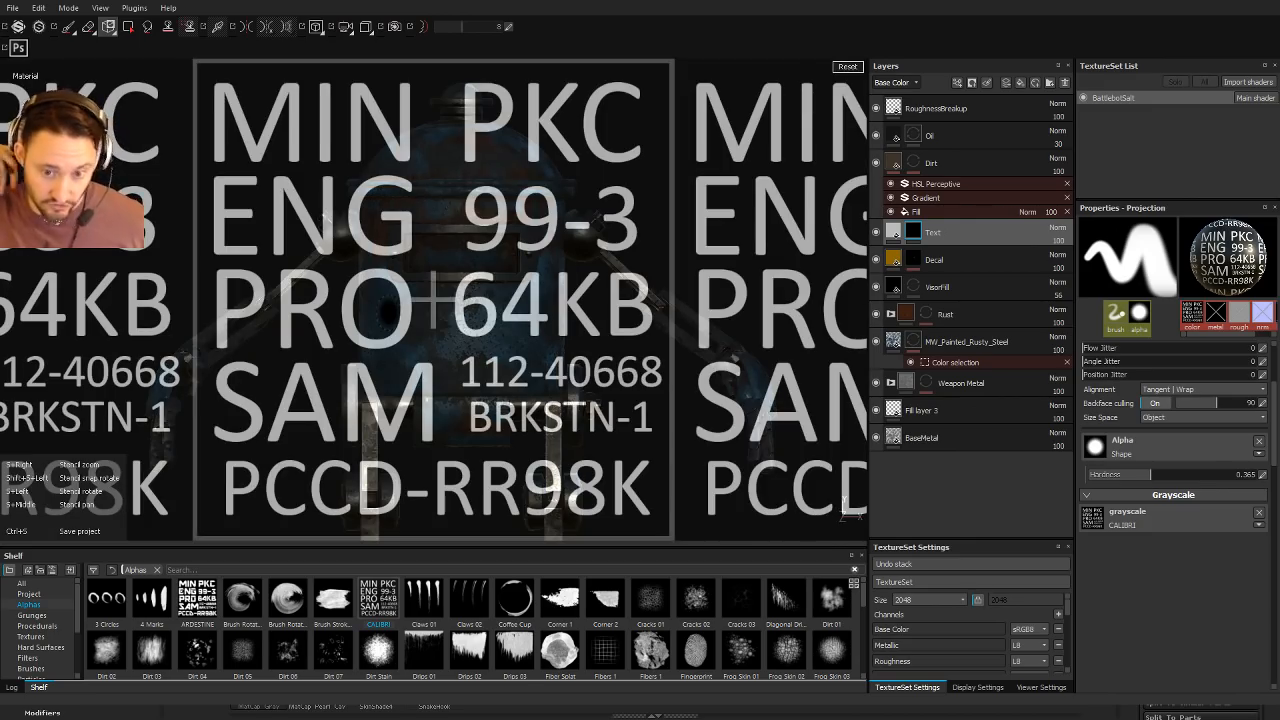
{"action": "right_click_drag", "start_coordinate": [383, 303], "coordinate": [316, 303]}
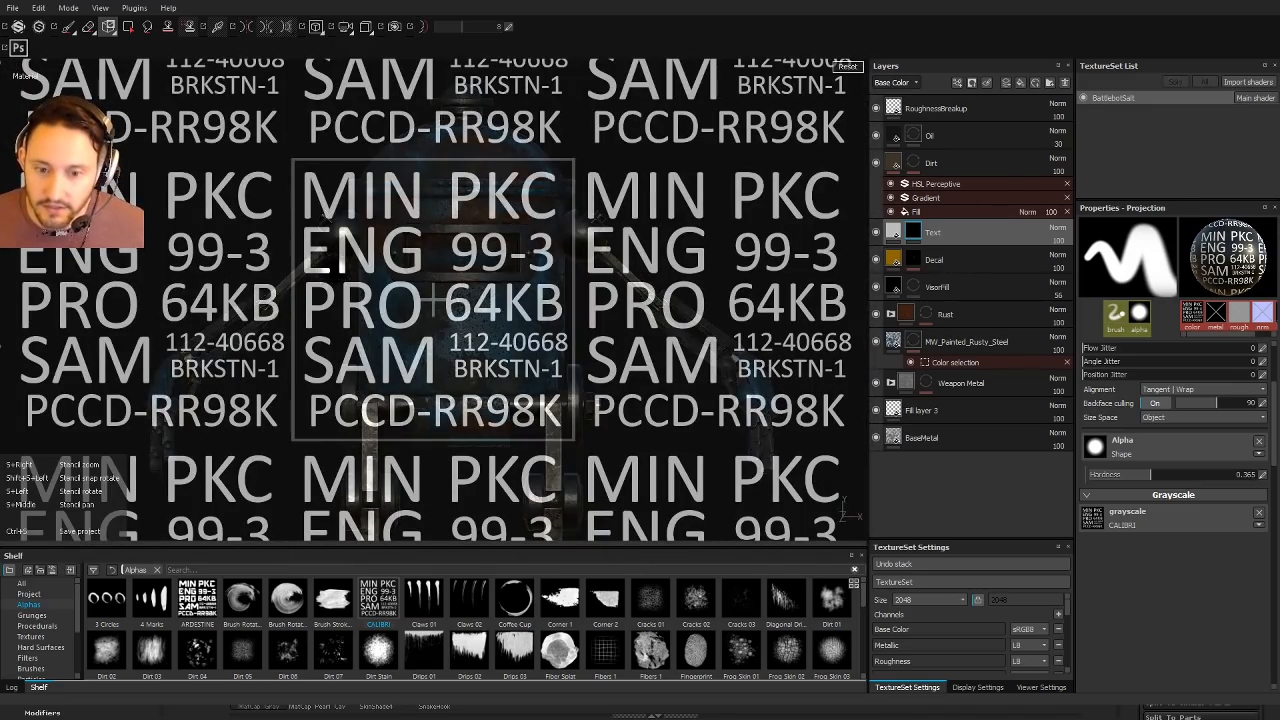
{"action": "mouse_move", "coordinate": [345, 285]}
{"action": "left_mouse_down"}
{"action": "mouse_move", "coordinate": [356, 232]}
{"action": "mouse_move", "coordinate": [399, 198]}
{"action": "mouse_move", "coordinate": [353, 291]}
{"action": "left_mouse_up"}
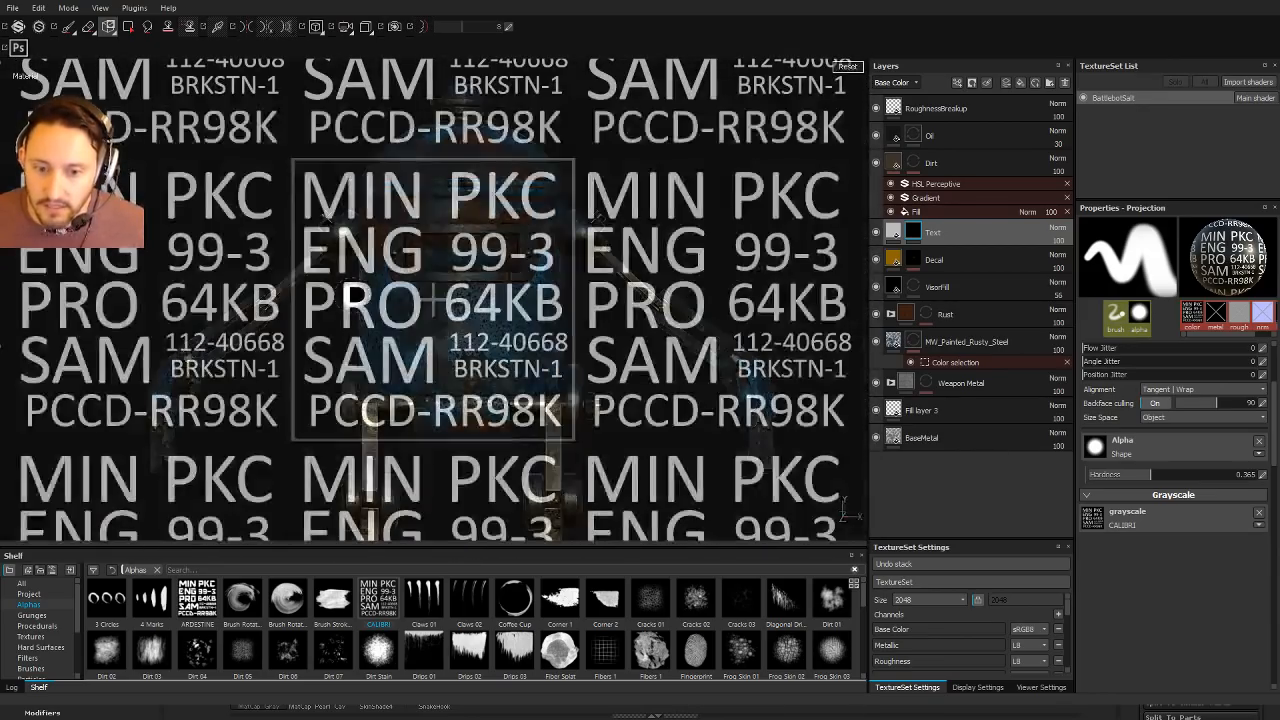
{"action": "middle_click_drag", "start_coordinate": [362, 299], "coordinate": [381, 279]}
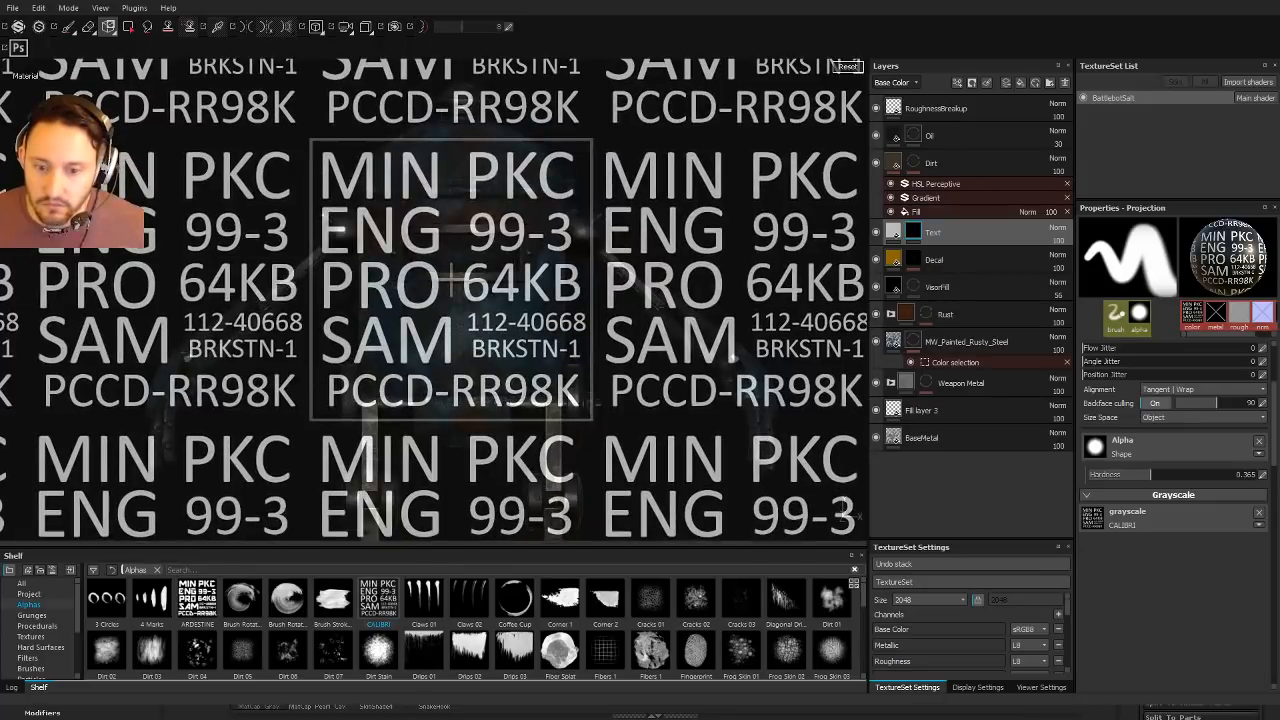
{"action": "key", "text": "s"}
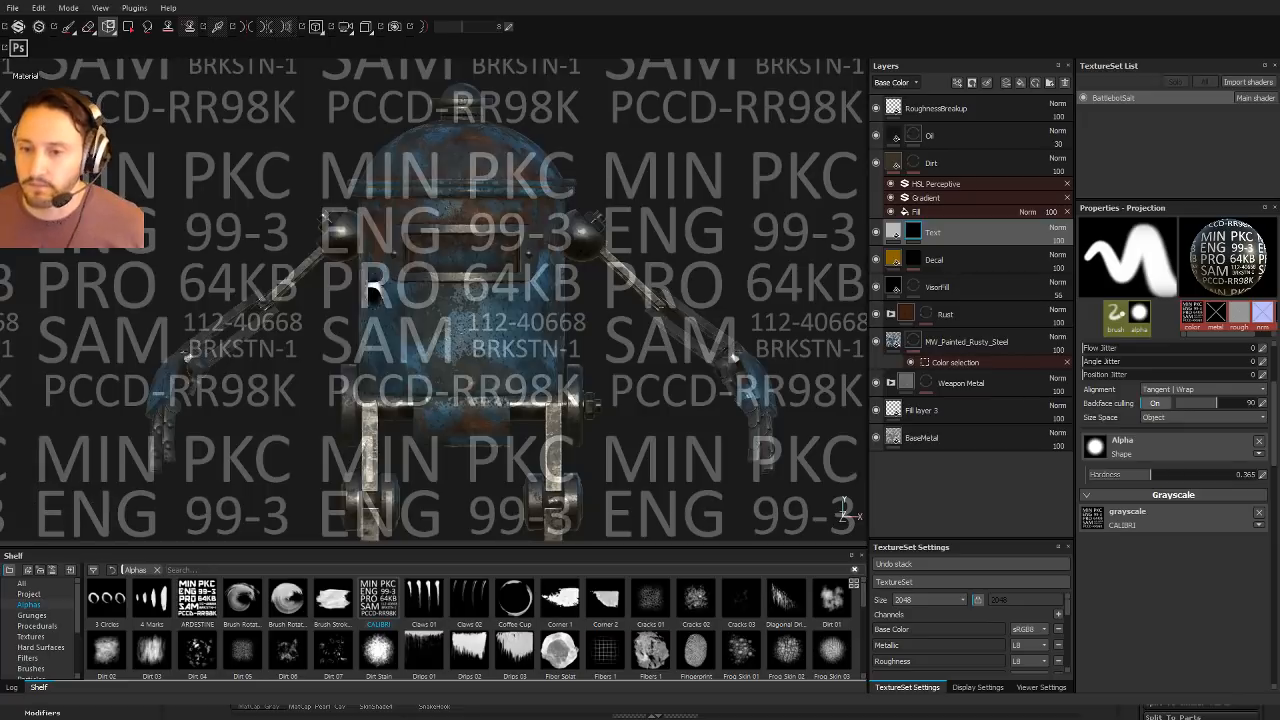
Step: Project the word PRO onto the lower front of the robot's body, below the visor
{"action": "left_click_drag", "start_coordinate": [415, 287], "coordinate": [549, 305], "text": "alt"}
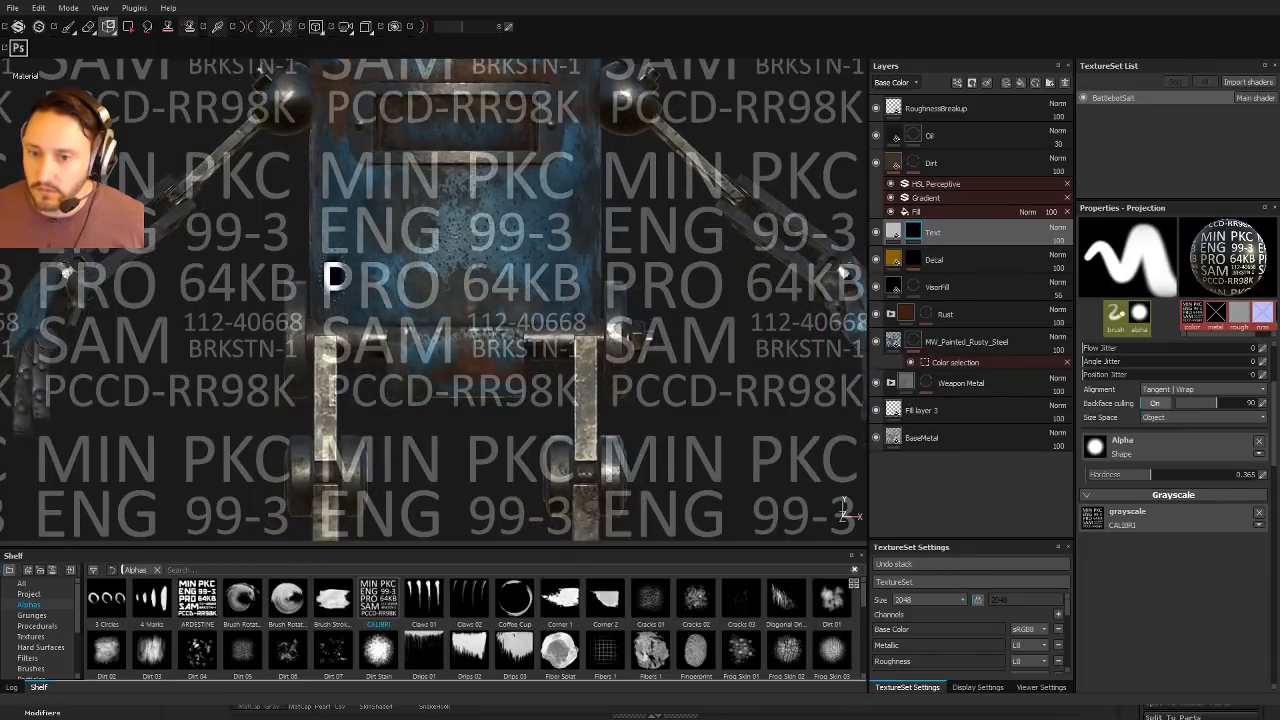
{"action": "left_click_drag", "start_coordinate": [334, 277], "coordinate": [337, 279]}
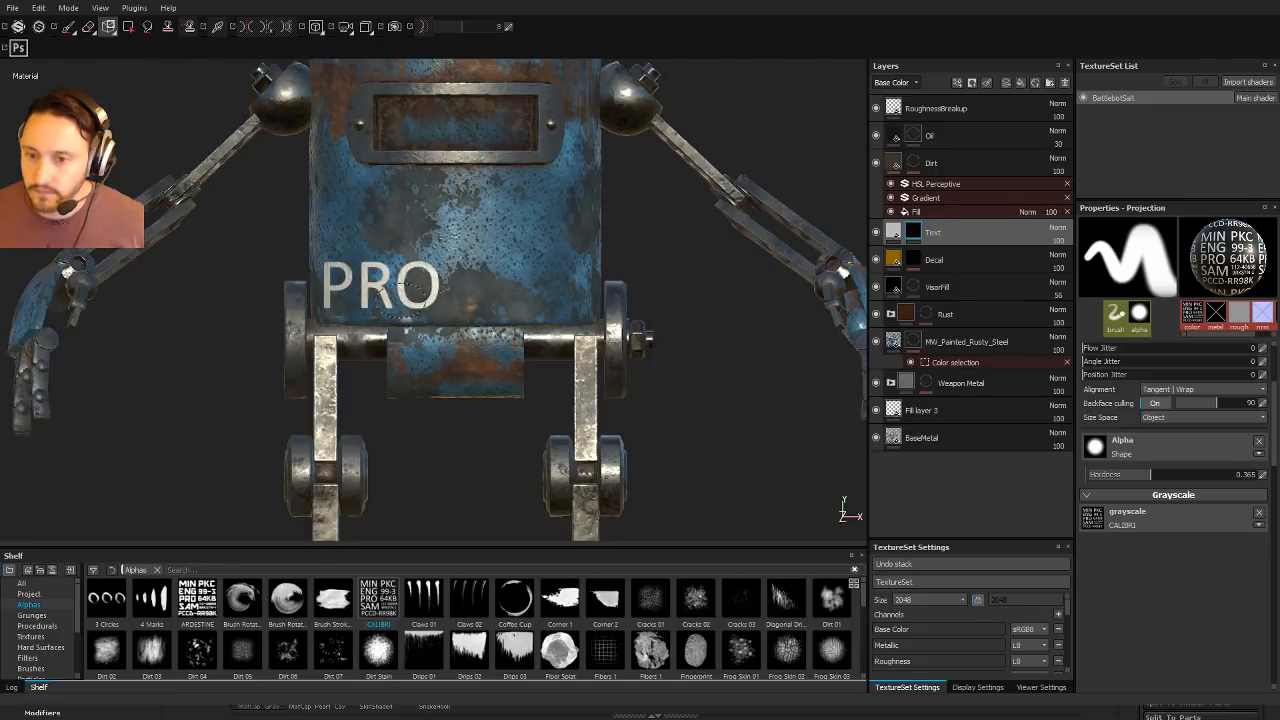
{"action": "left_click_drag", "start_coordinate": [405, 299], "coordinate": [420, 300]}
Step: Project 112-40668 and BRKSTN-1 onto the rear hatch beside its handle and erase the stray text fragments beneath them
{"action": "mouse_move", "coordinate": [550, 318]}
{"action": "left_mouse_down", "text": "alt"}
{"action": "mouse_move", "coordinate": [442, 405]}
{"action": "mouse_move", "coordinate": [656, 420]}
{"action": "mouse_move", "coordinate": [226, 389]}
{"action": "mouse_move", "coordinate": [486, 323]}
{"action": "mouse_move", "coordinate": [518, 330]}
{"action": "mouse_move", "coordinate": [423, 346]}
{"action": "mouse_move", "coordinate": [498, 347]}
{"action": "mouse_move", "coordinate": [557, 398]}
{"action": "left_mouse_up", "text": "alt"}
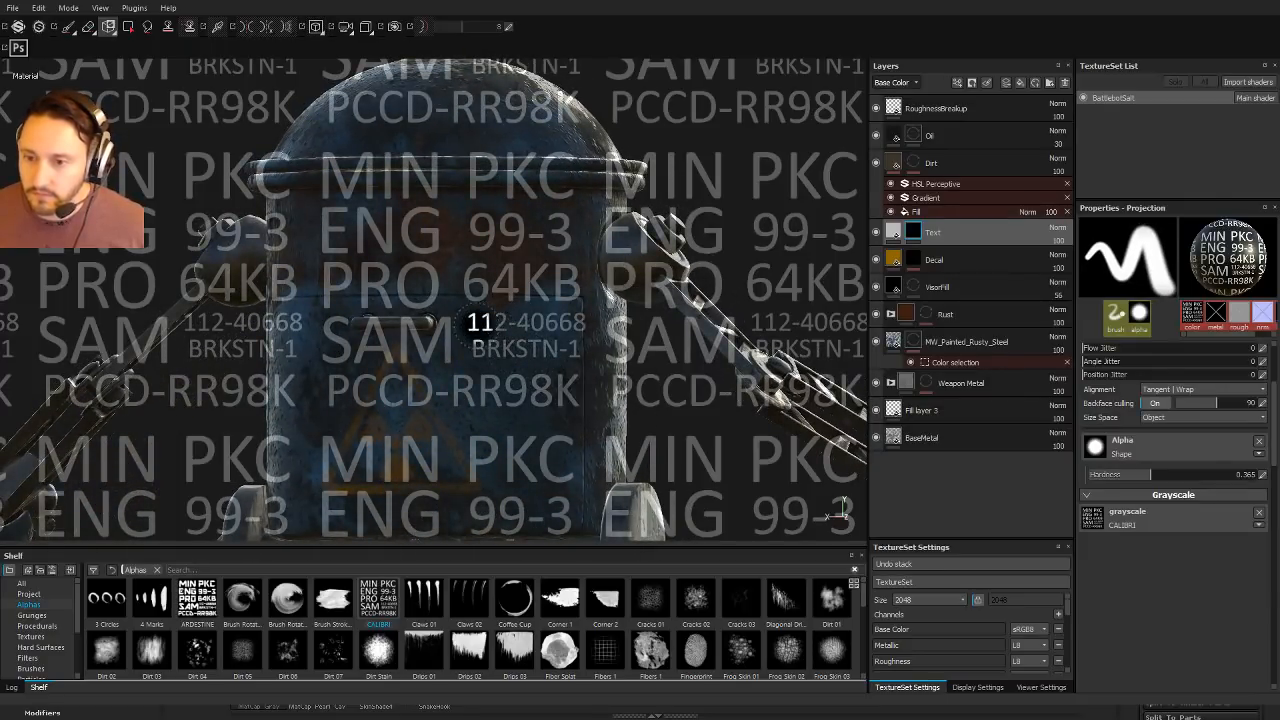
{"action": "left_click_drag", "start_coordinate": [480, 322], "coordinate": [560, 330]}
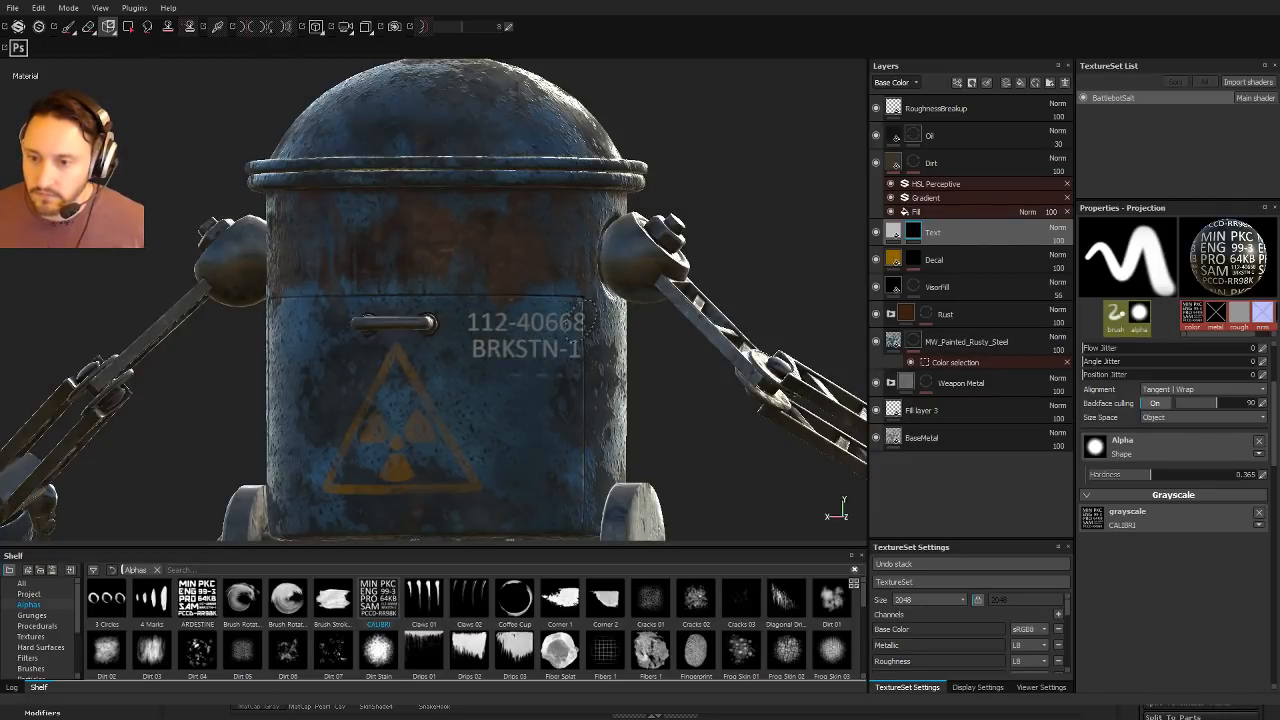
{"action": "left_click_drag", "start_coordinate": [589, 319], "coordinate": [586, 314]}
{"action": "middle_click_drag", "start_coordinate": [598, 350], "coordinate": [611, 347], "text": "alt"}
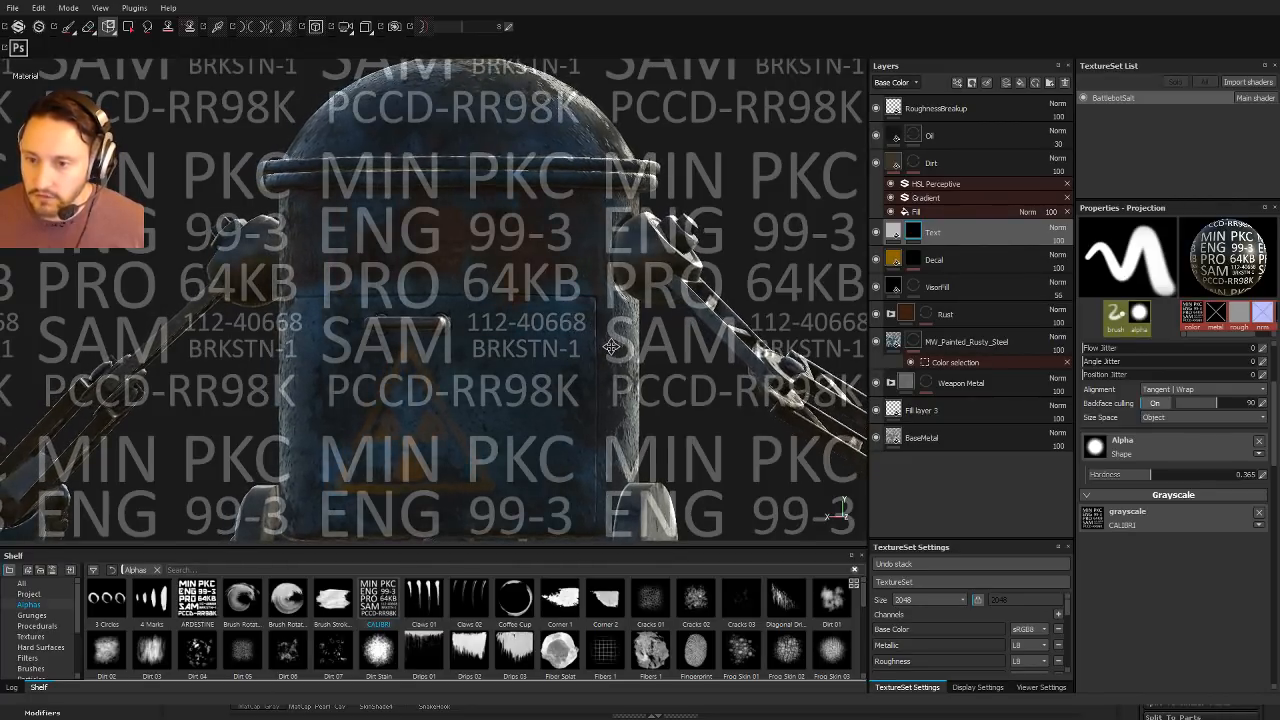
{"action": "left_click_drag", "start_coordinate": [490, 332], "coordinate": [586, 322]}
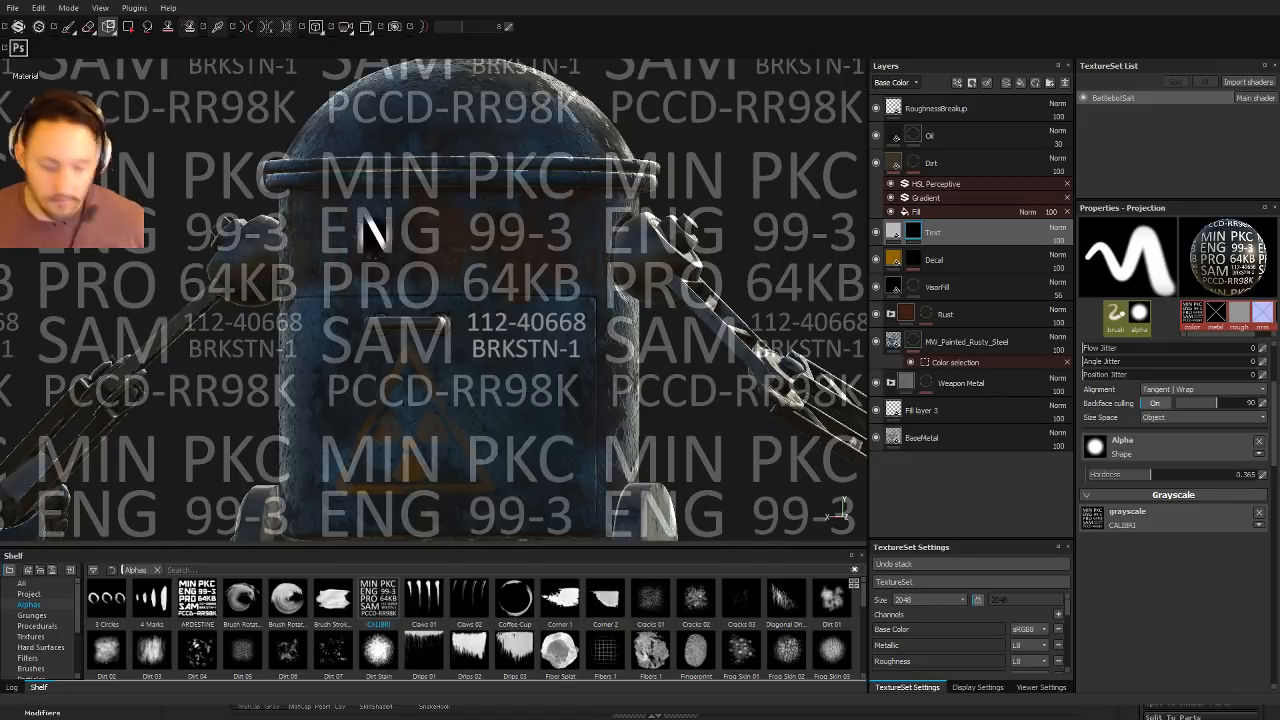
{"action": "left_click", "coordinate": [69, 28]}
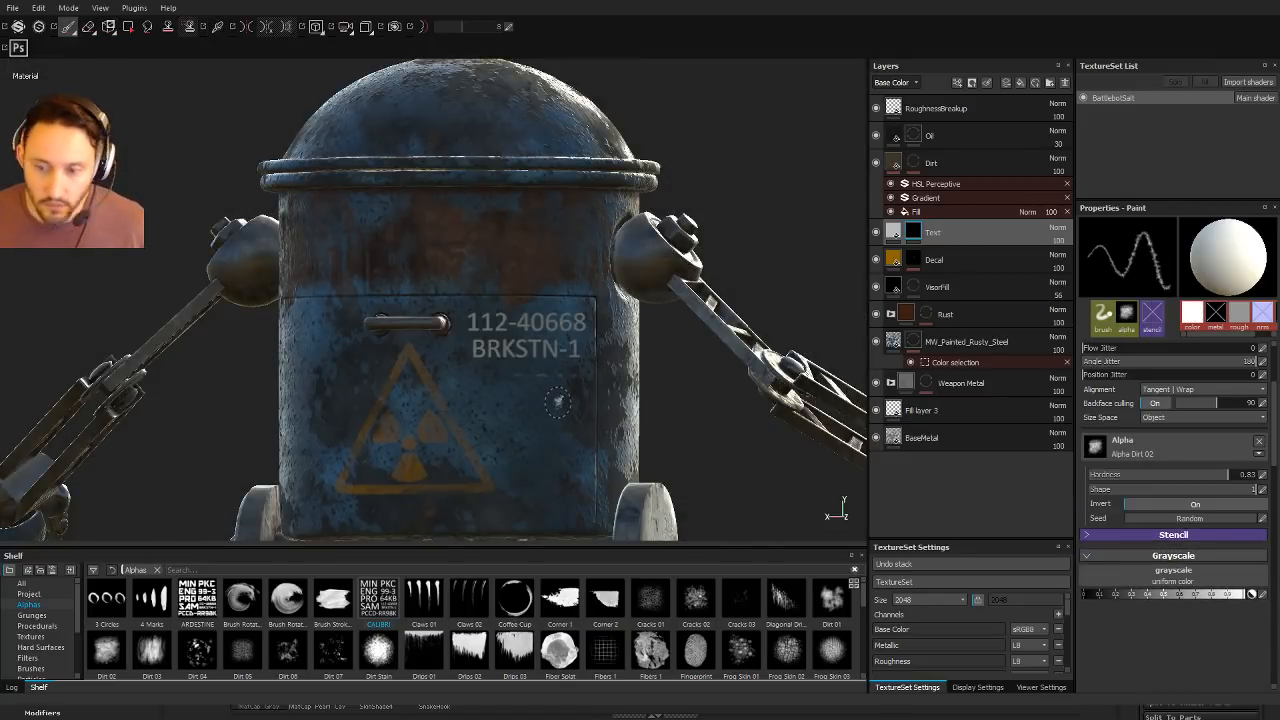
{"action": "key", "text": "e"}
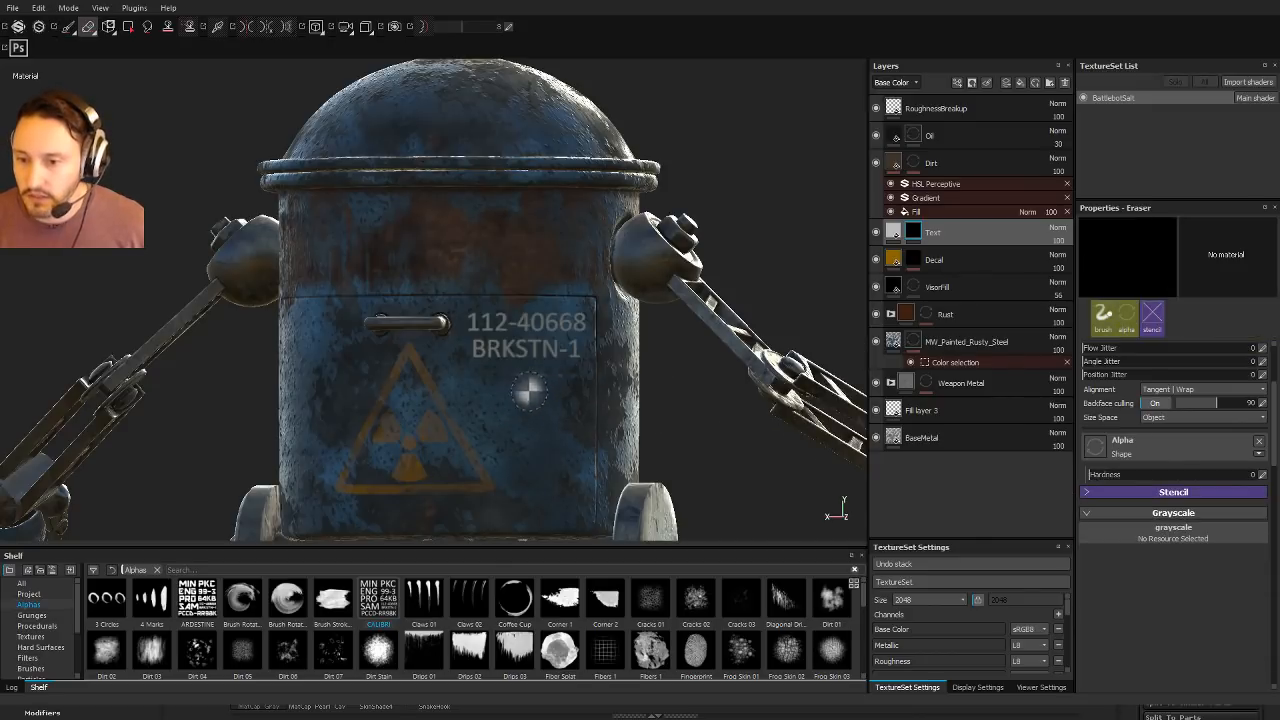
Step: Examine the PRO marking on the robot's front from several angles with the paint brush active
{"action": "mouse_move", "coordinate": [563, 378]}
{"action": "left_mouse_down", "text": "alt"}
{"action": "mouse_move", "coordinate": [503, 400]}
{"action": "mouse_move", "coordinate": [209, 380]}
{"action": "mouse_move", "coordinate": [248, 340]}
{"action": "mouse_move", "coordinate": [571, 282]}
{"action": "mouse_move", "coordinate": [815, 282]}
{"action": "left_mouse_up", "text": "alt"}
{"action": "middle_click_drag", "start_coordinate": [821, 281], "coordinate": [782, 212], "text": "alt"}
{"action": "left_click", "coordinate": [67, 27]}
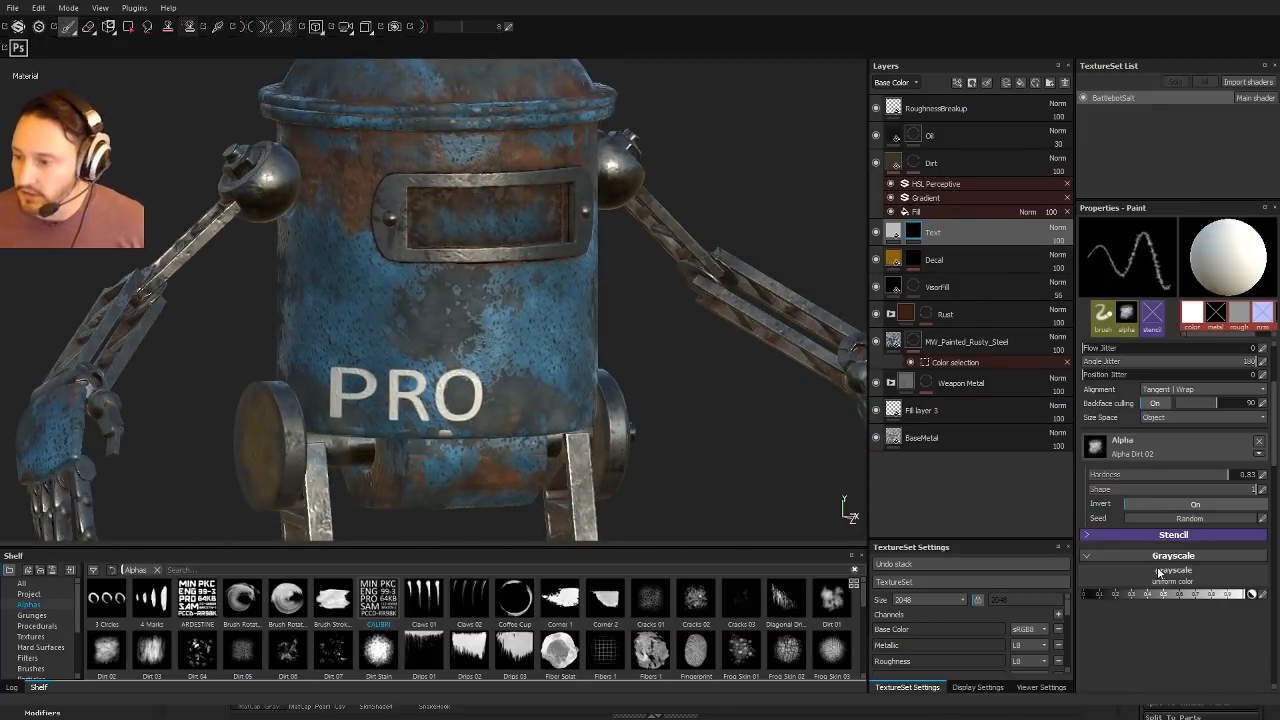
{"action": "left_click_drag", "start_coordinate": [430, 300], "coordinate": [430, 270], "text": "alt"}
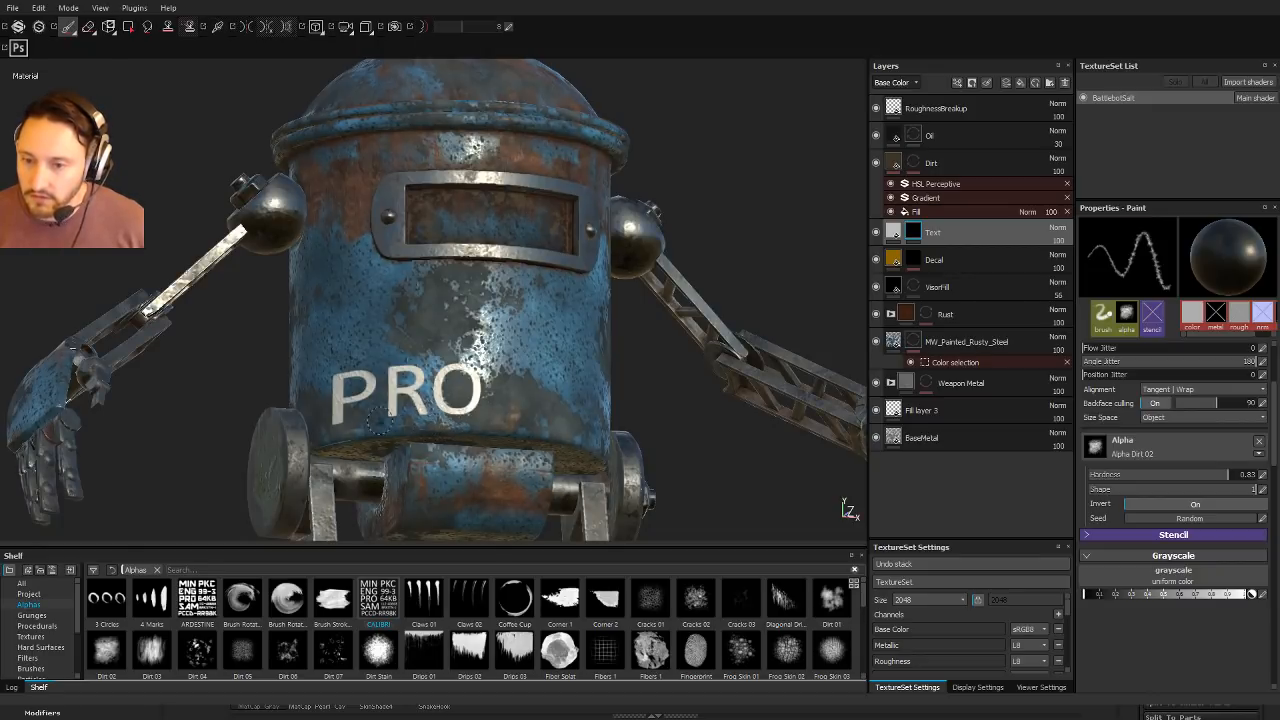
{"action": "left_click_drag", "start_coordinate": [380, 421], "coordinate": [350, 470], "text": "alt"}
{"action": "middle_click_drag", "start_coordinate": [514, 428], "coordinate": [544, 444], "text": "alt"}
{"action": "left_click_drag", "start_coordinate": [640, 345], "coordinate": [693, 383], "text": "alt"}
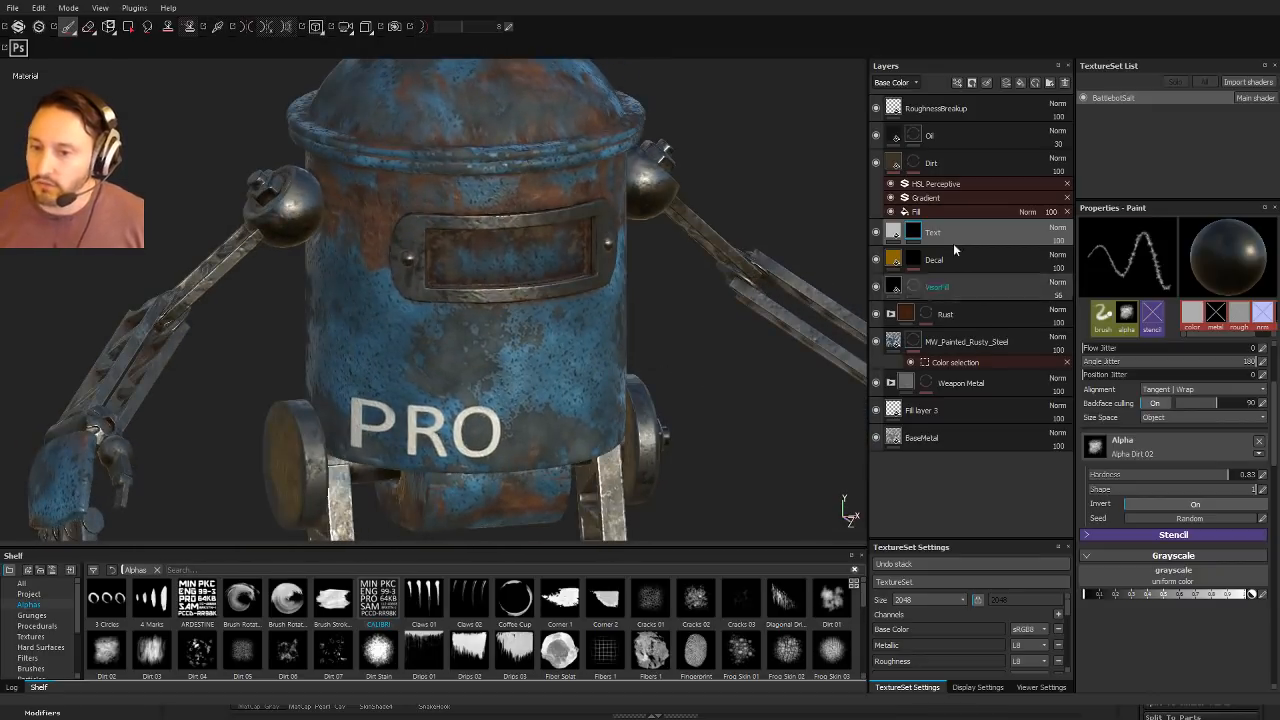
{"action": "left_click_drag", "start_coordinate": [600, 330], "coordinate": [670, 296], "text": "alt"}
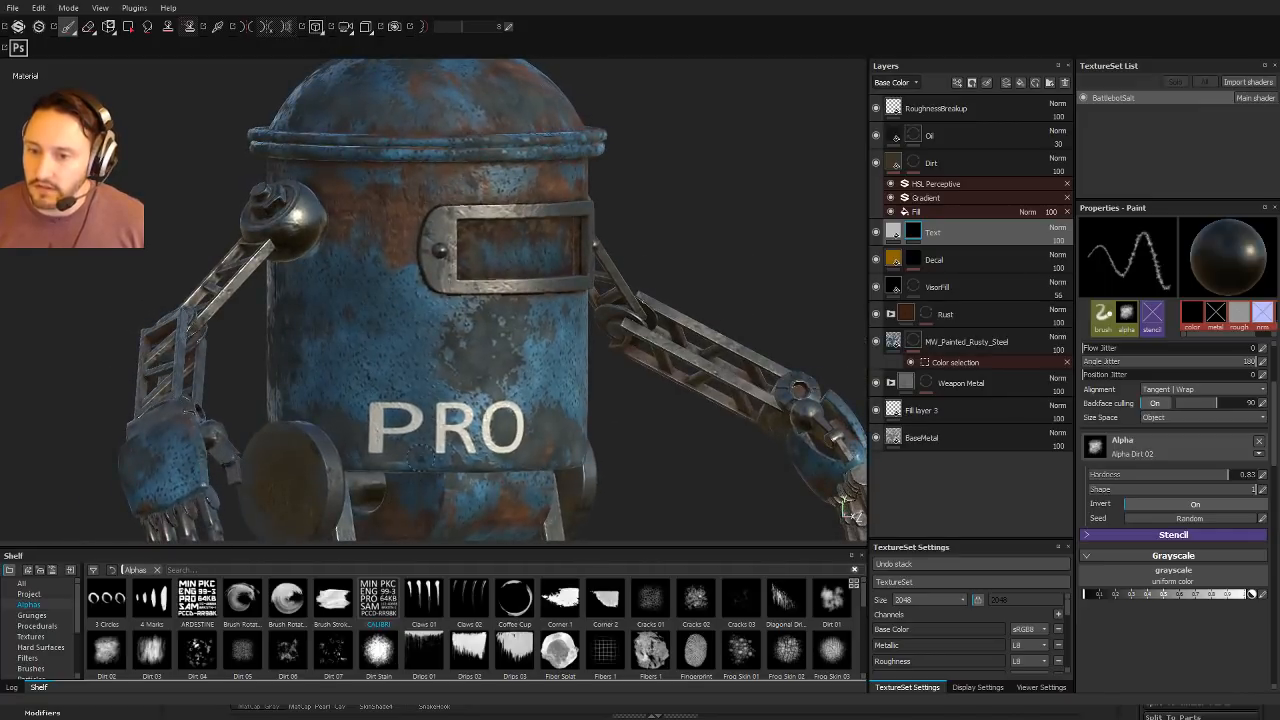
{"action": "left_click_drag", "start_coordinate": [490, 446], "coordinate": [425, 425], "text": "alt"}
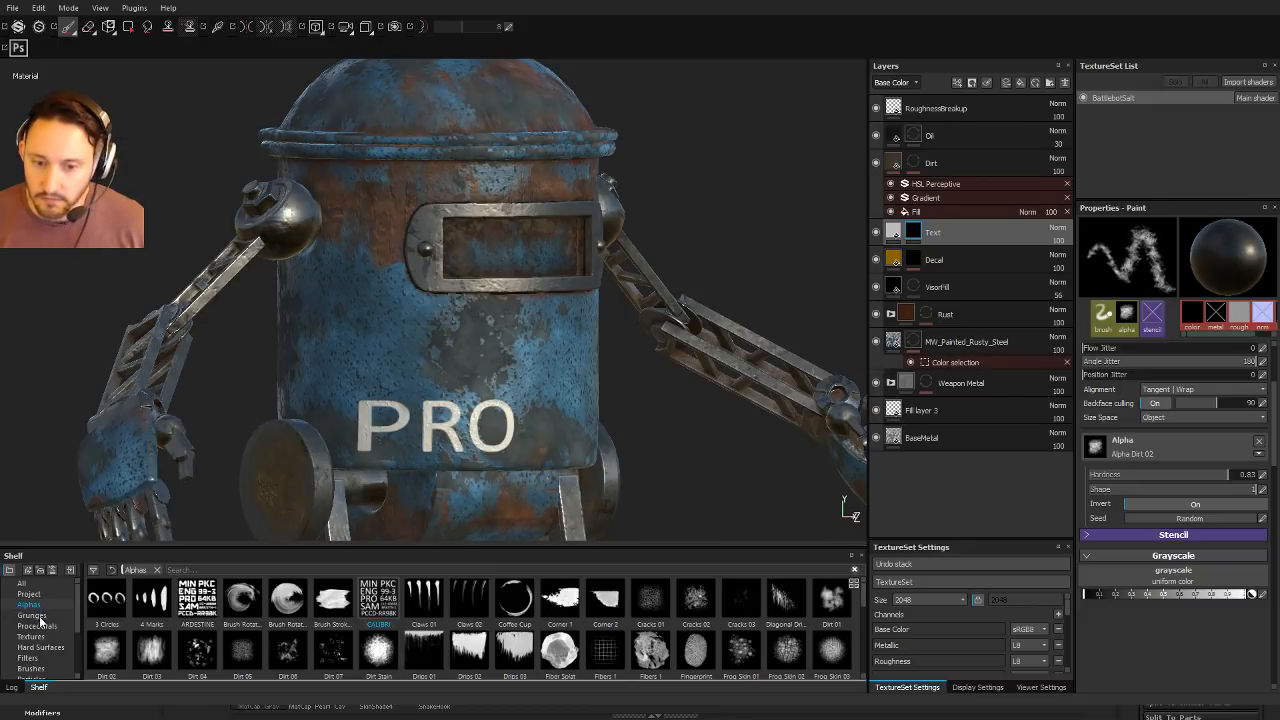
Step: Load the Default Hard brush and paint the word PRO out of the Text layer's mask in black
{"action": "scroll", "coordinate": [40, 620], "scroll_direction": "down", "scroll_amount": 1}
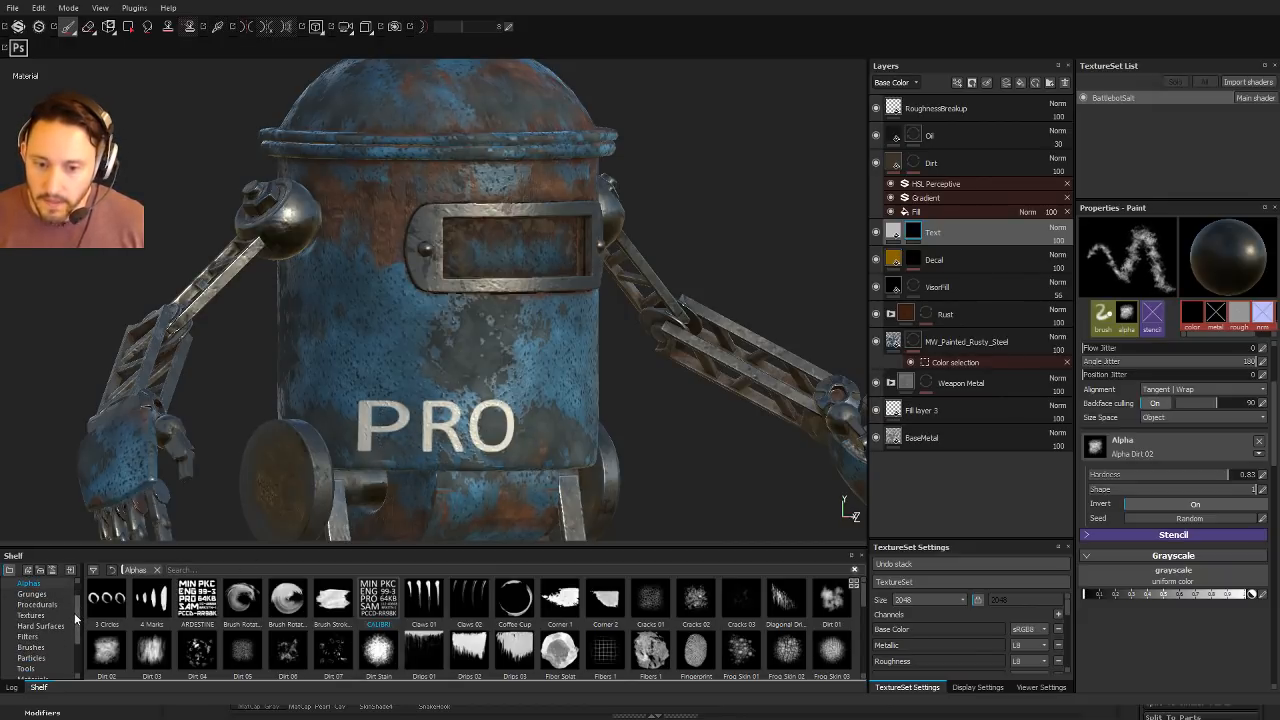
{"action": "left_click", "coordinate": [32, 678]}
{"action": "left_click", "coordinate": [30, 647]}
{"action": "left_click", "coordinate": [244, 655]}
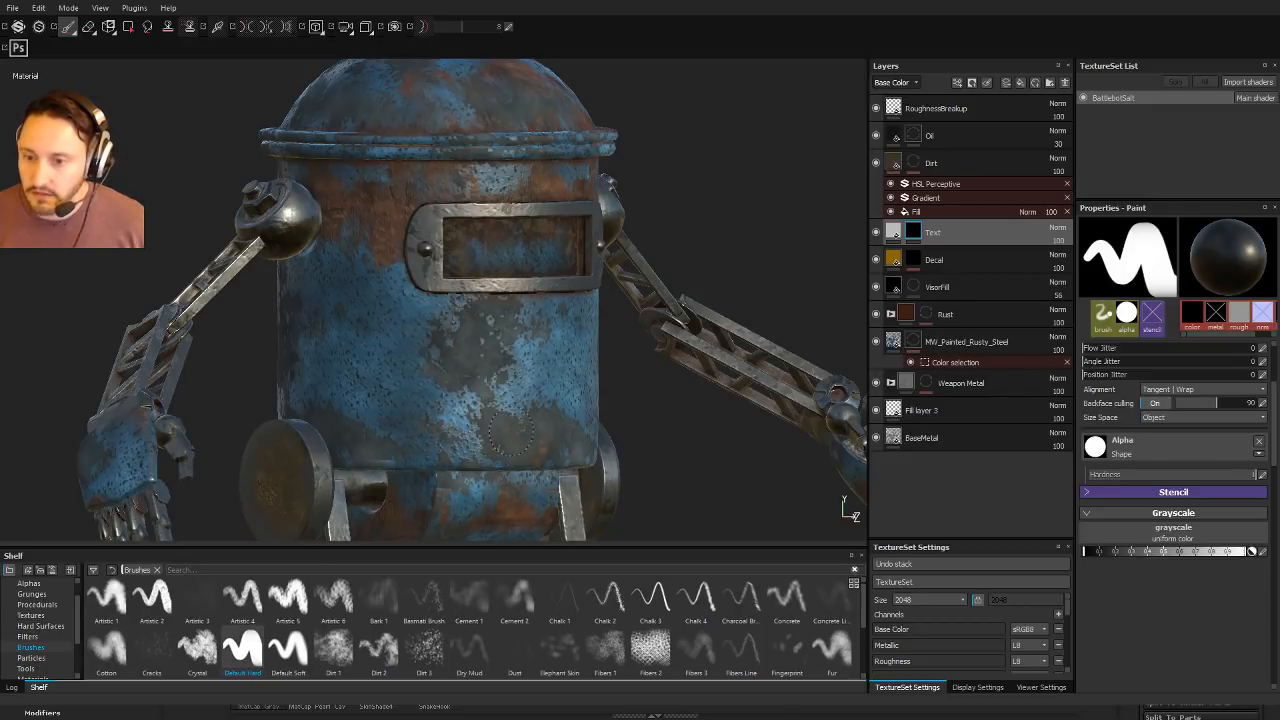
Step: Project the word SAM onto the lower front of the robot's body and paint out the stray fragments above it
{"action": "left_click", "coordinate": [129, 30]}
{"action": "left_click", "coordinate": [107, 28]}
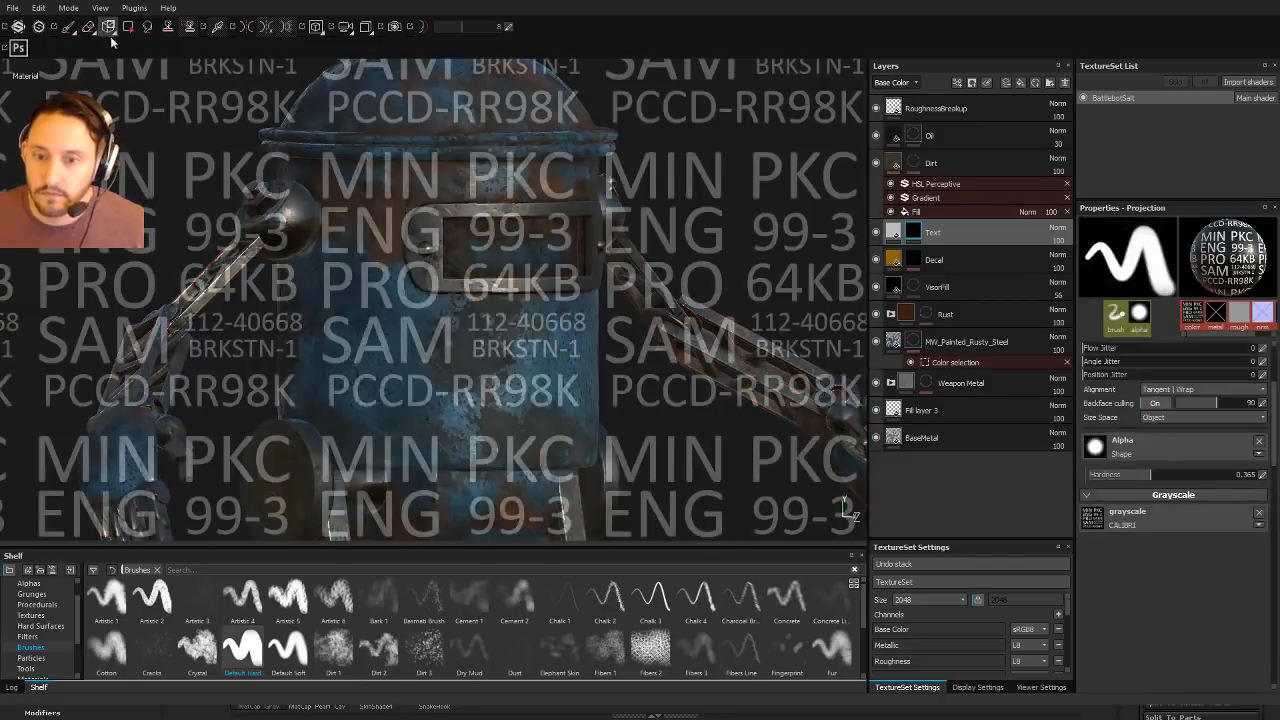
{"action": "left_click_drag", "start_coordinate": [360, 390], "coordinate": [398, 366], "text": "alt"}
{"action": "left_click_drag", "start_coordinate": [396, 311], "coordinate": [371, 286], "text": "alt"}
{"action": "mouse_move", "coordinate": [336, 346]}
{"action": "right_mouse_down", "text": "ctrl"}
{"action": "mouse_move", "coordinate": [345, 330]}
{"action": "mouse_move", "coordinate": [352, 374]}
{"action": "mouse_move", "coordinate": [350, 354]}
{"action": "right_mouse_up", "text": "ctrl"}
{"action": "mouse_move", "coordinate": [341, 326]}
{"action": "left_mouse_down"}
{"action": "mouse_move", "coordinate": [456, 342]}
{"action": "mouse_move", "coordinate": [442, 337]}
{"action": "left_mouse_up"}
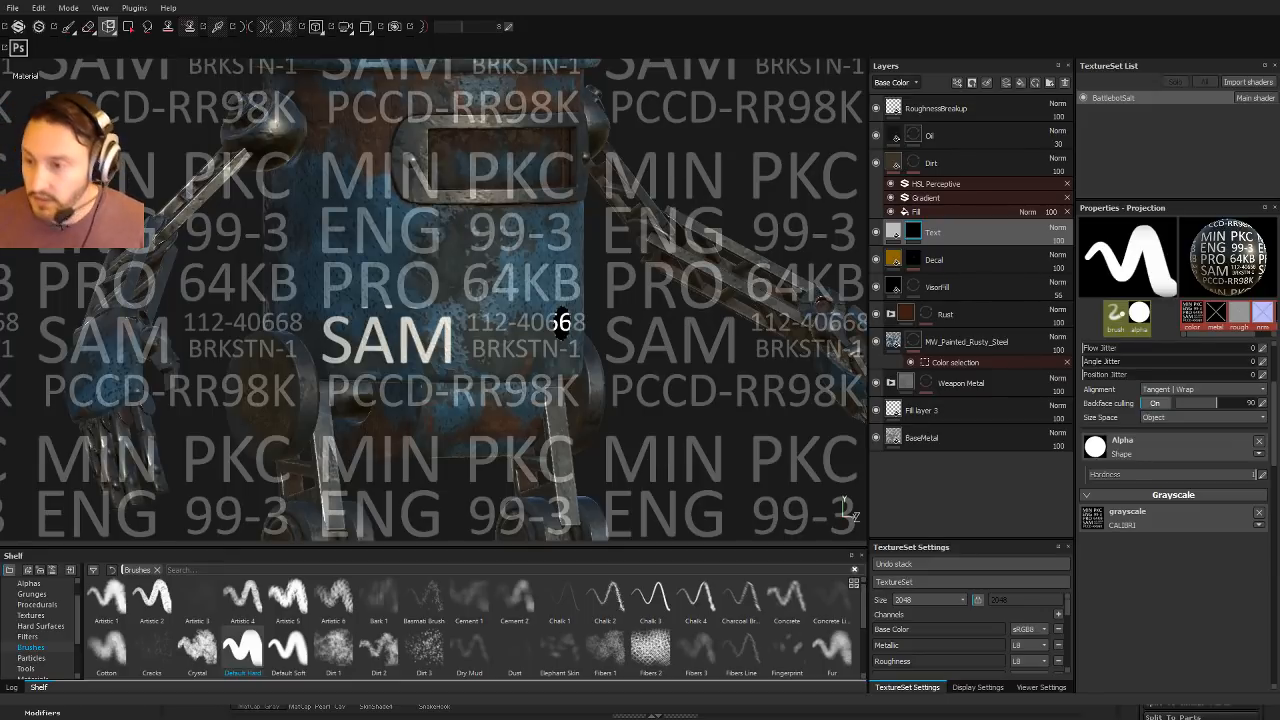
{"action": "left_click", "coordinate": [68, 26]}
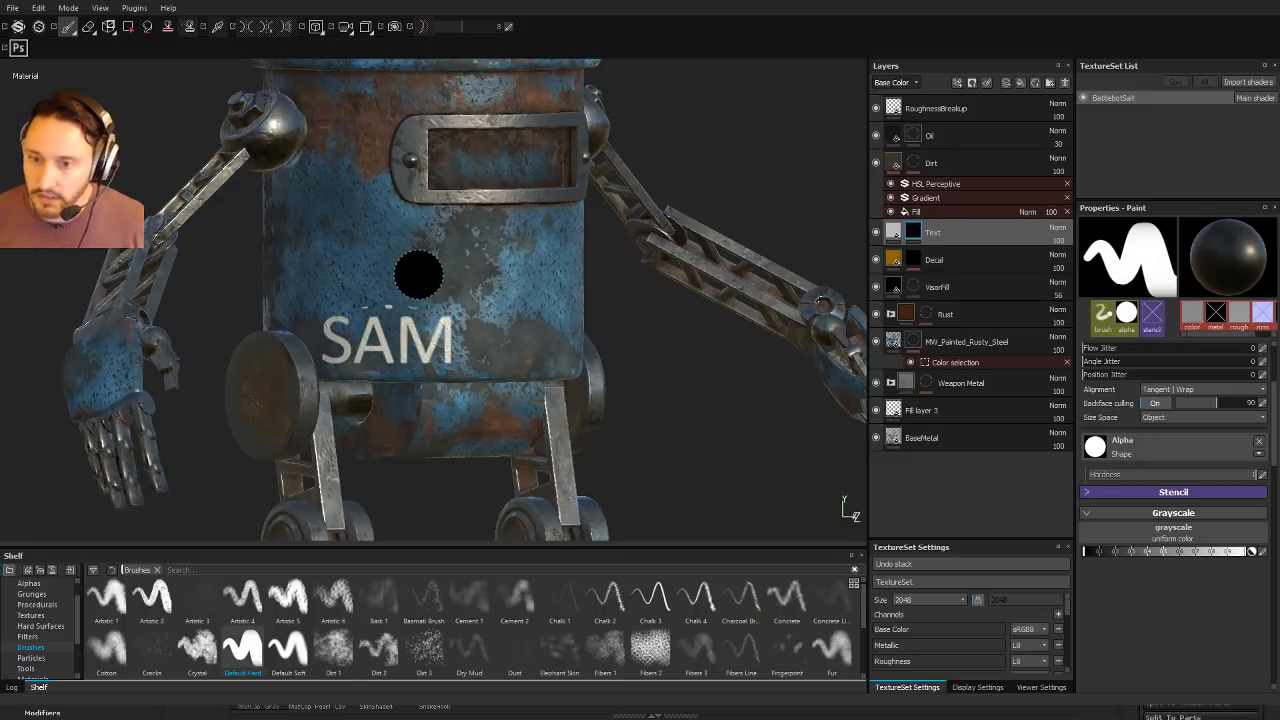
{"action": "right_click_drag", "start_coordinate": [418, 275], "coordinate": [372, 281], "text": "ctrl"}
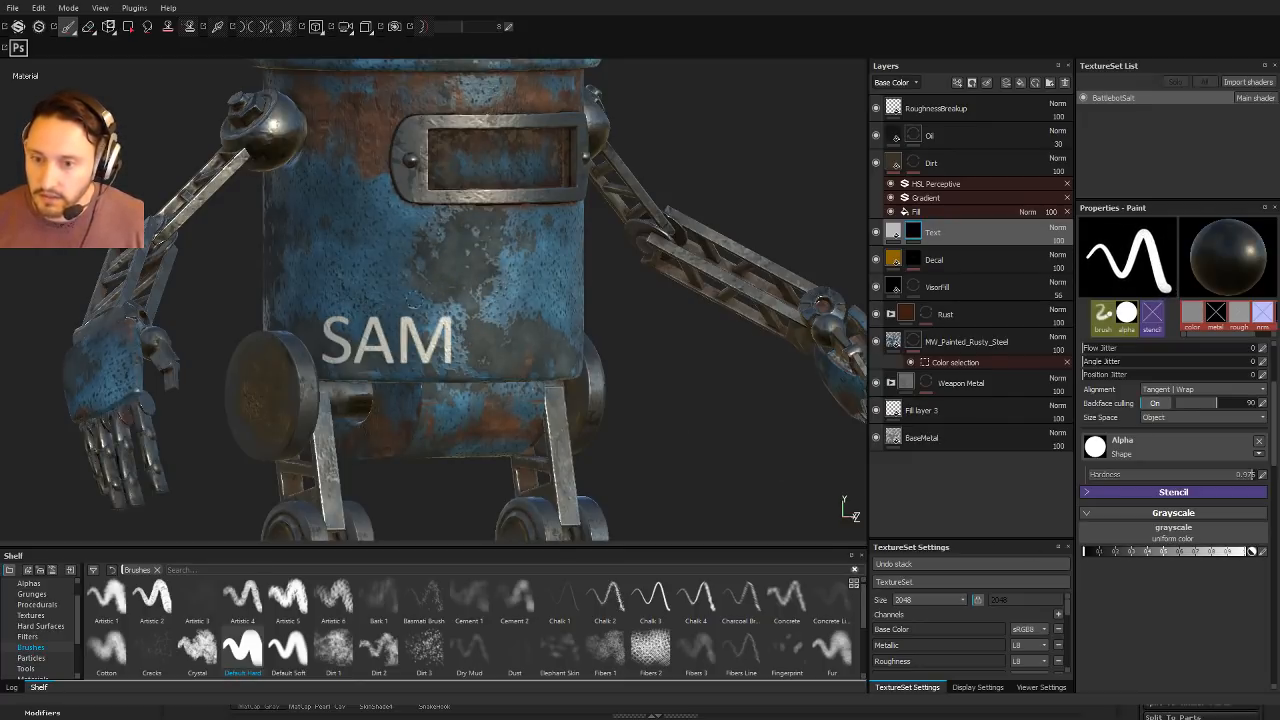
Step: Add a paint effect to the Text layer's mask and load the Dirt 1 brush for wearing the rear hatch lettering
{"action": "left_click_drag", "start_coordinate": [520, 300], "coordinate": [427, 353], "text": "alt"}
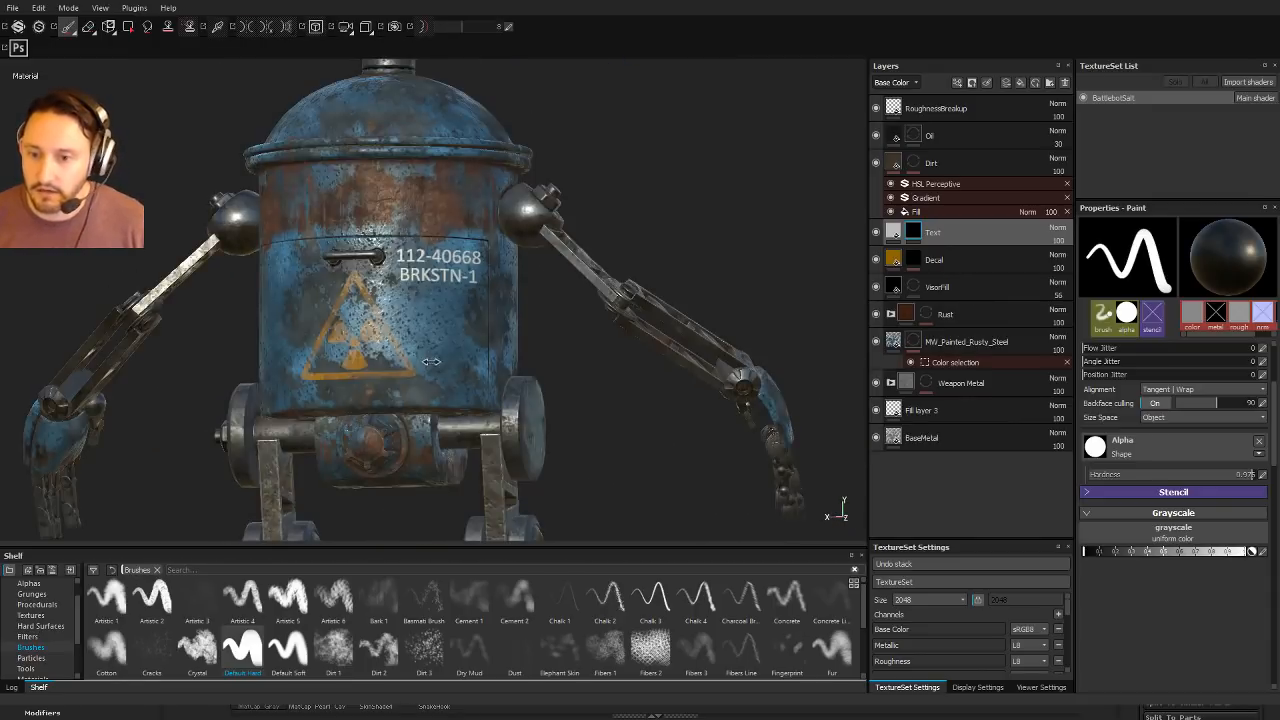
{"action": "right_click_drag", "start_coordinate": [427, 353], "coordinate": [669, 326], "text": "alt"}
{"action": "left_click_drag", "start_coordinate": [438, 316], "coordinate": [377, 354], "text": "alt"}
{"action": "right_click_drag", "start_coordinate": [377, 354], "coordinate": [535, 345], "text": "alt"}
{"action": "middle_click_drag", "start_coordinate": [535, 345], "coordinate": [474, 414], "text": "alt"}
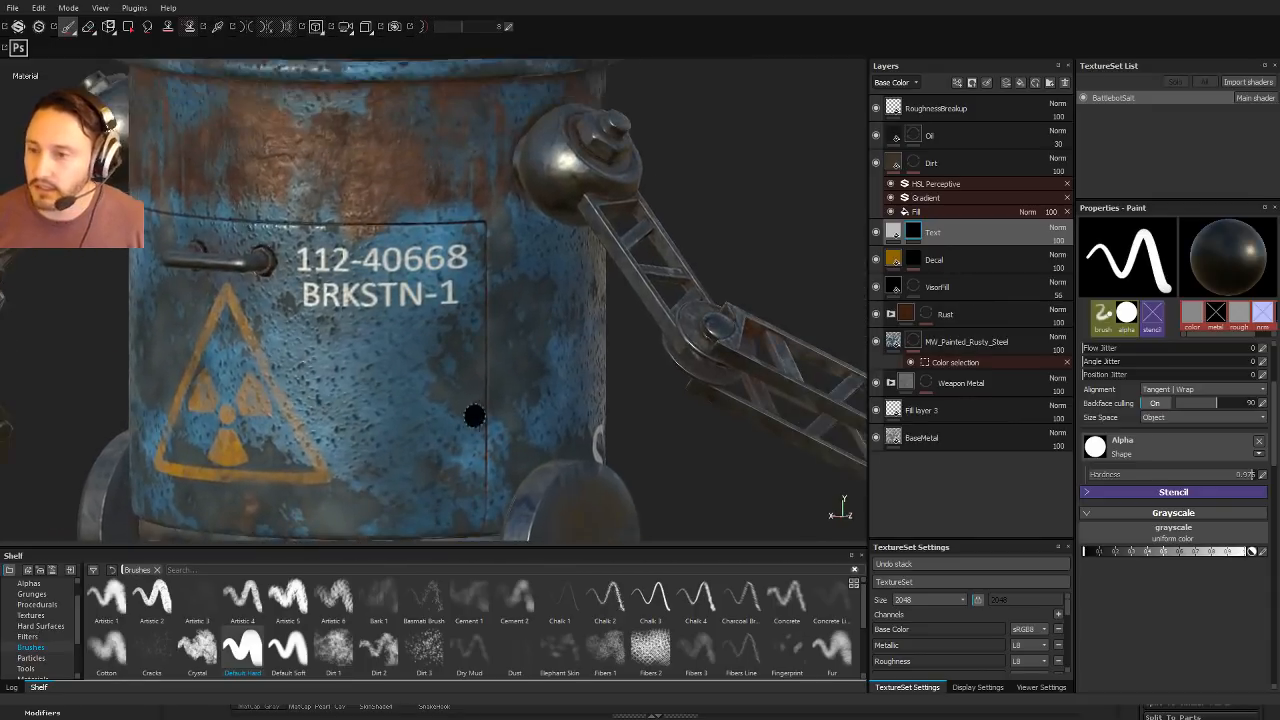
{"action": "left_click_drag", "start_coordinate": [474, 414], "coordinate": [513, 418], "text": "alt"}
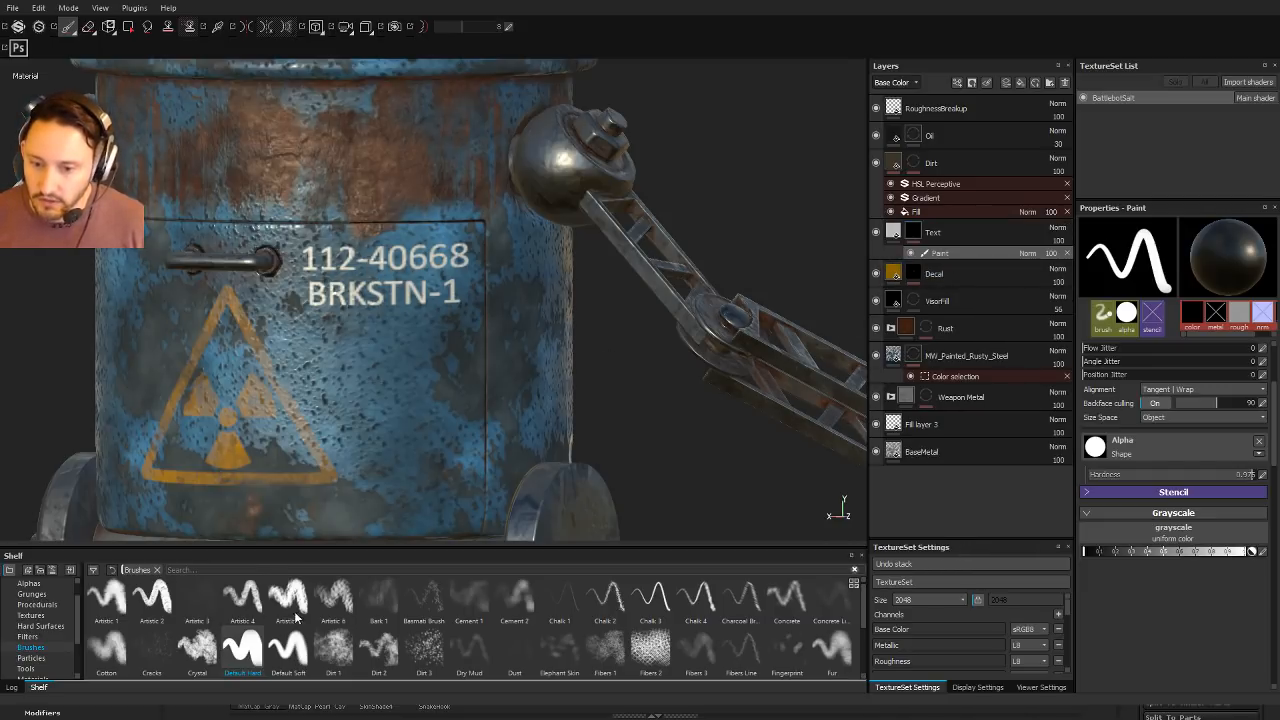
{"action": "left_click", "coordinate": [333, 650]}
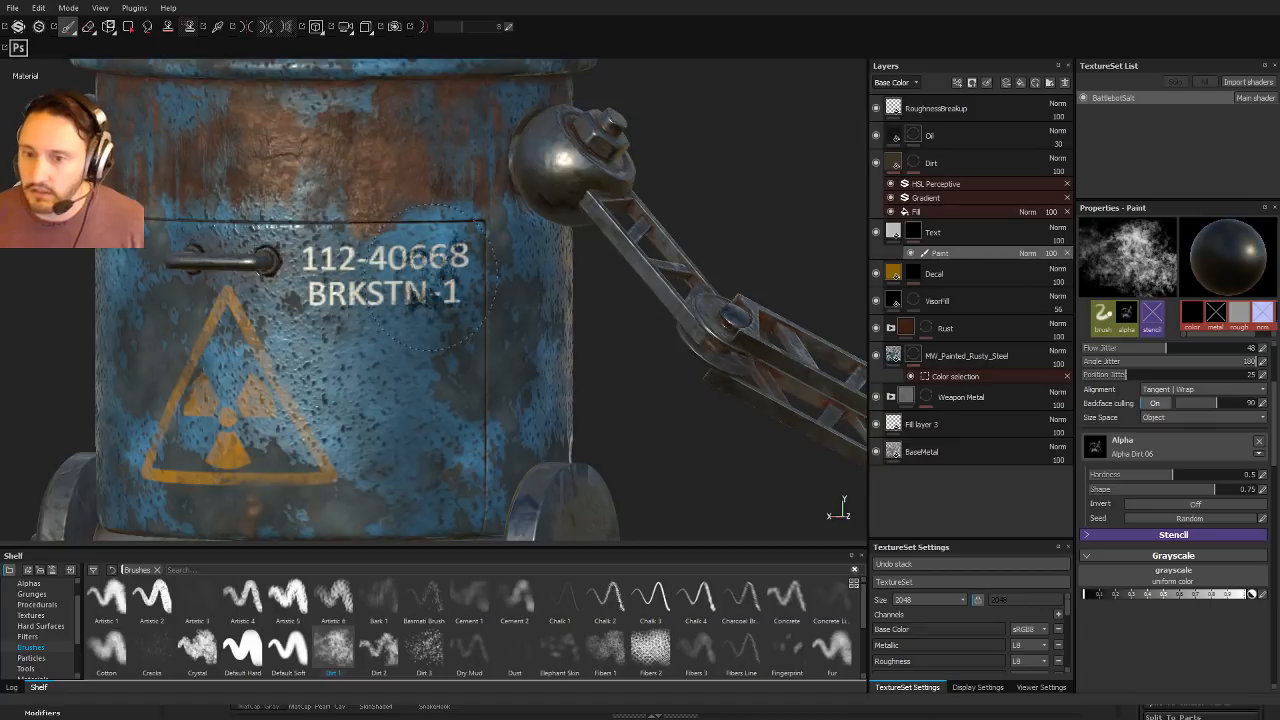
Step: Wear away parts of 112-40668 and BRKSTN-1 on the rear hatch with small black Dirt 1 strokes
{"action": "right_click_drag", "start_coordinate": [425, 277], "coordinate": [338, 280], "text": "ctrl"}
{"action": "mouse_move", "coordinate": [306, 261]}
{"action": "left_mouse_down"}
{"action": "mouse_move", "coordinate": [378, 260]}
{"action": "mouse_move", "coordinate": [402, 293]}
{"action": "left_mouse_up"}
{"action": "right_click_drag", "start_coordinate": [413, 297], "coordinate": [347, 301], "text": "ctrl"}
{"action": "mouse_move", "coordinate": [313, 295]}
{"action": "left_mouse_down"}
{"action": "mouse_move", "coordinate": [331, 297]}
{"action": "mouse_move", "coordinate": [317, 295]}
{"action": "left_mouse_up"}
{"action": "left_click_drag", "start_coordinate": [434, 261], "coordinate": [402, 258]}
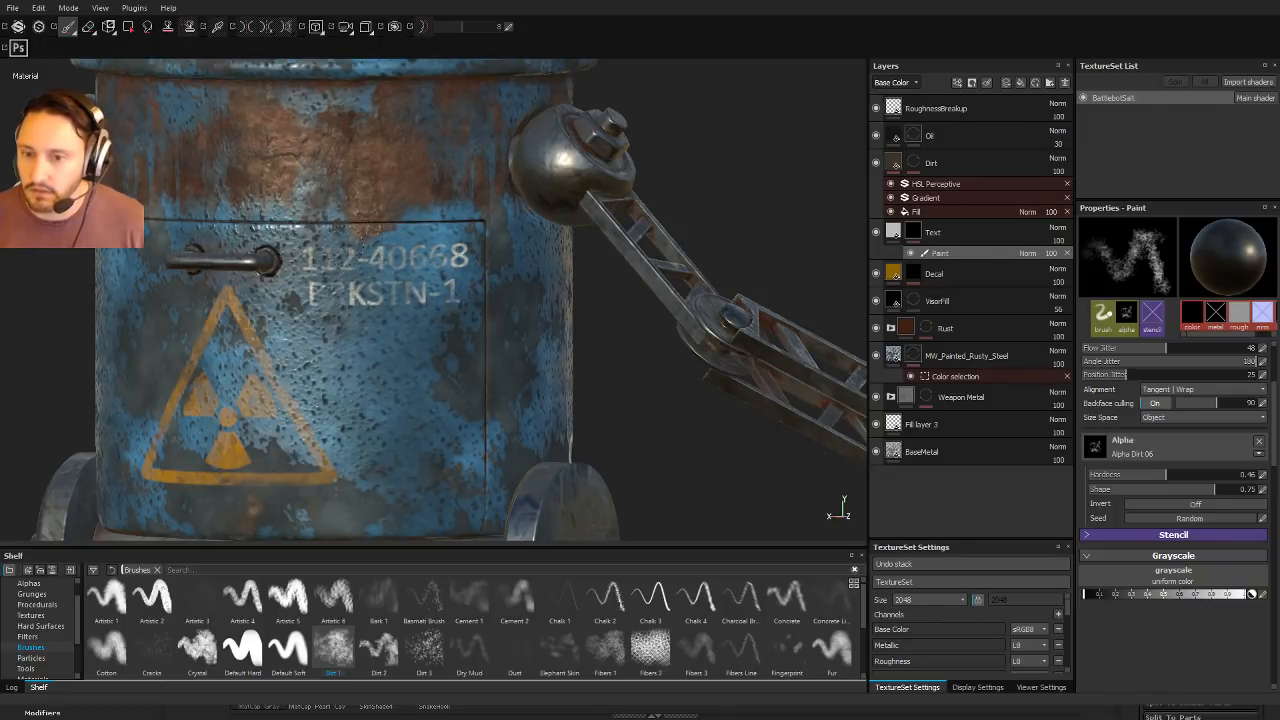
{"action": "left_click_drag", "start_coordinate": [354, 255], "coordinate": [400, 256]}
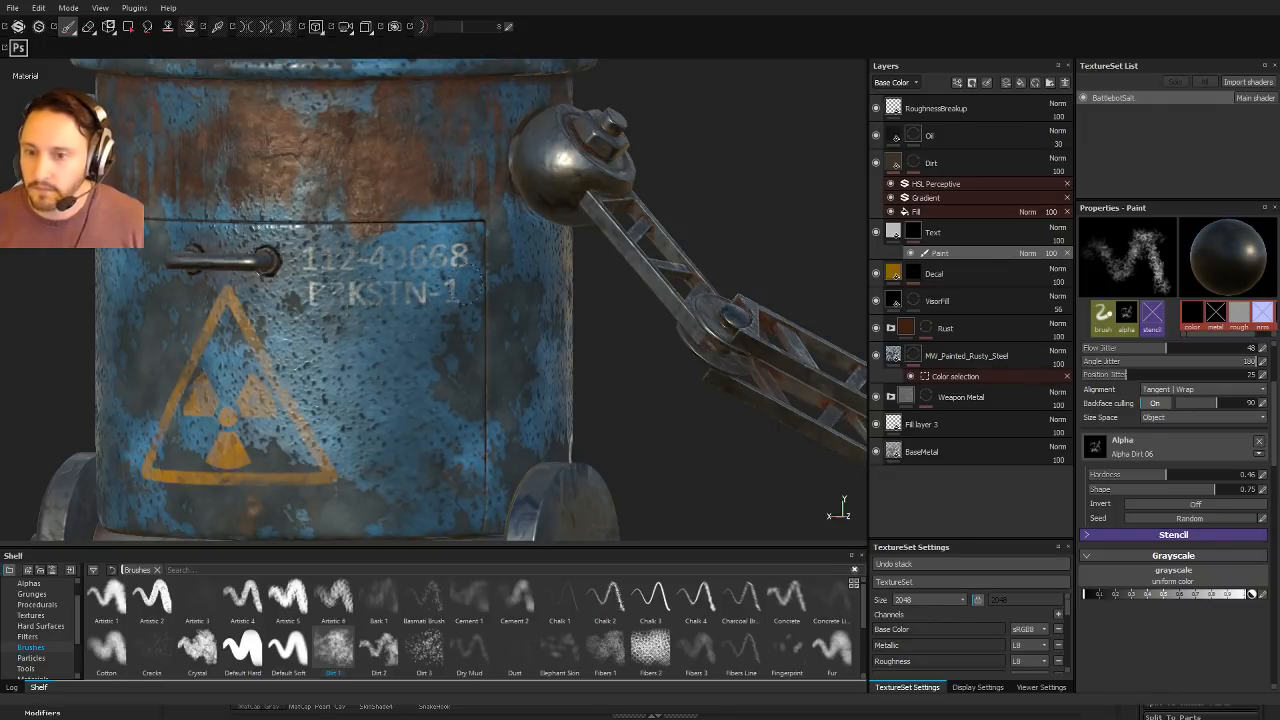
{"action": "left_click", "coordinate": [452, 290]}
Step: Wear away parts of the word SAM on the robot's front with black Dirt 1 strokes
{"action": "scroll", "coordinate": [450, 290], "scroll_direction": "down", "scroll_amount": 2}
{"action": "left_click_drag", "start_coordinate": [450, 292], "coordinate": [96, 299], "text": "alt"}
{"action": "middle_click_drag", "start_coordinate": [560, 350], "coordinate": [310, 250], "text": "alt"}
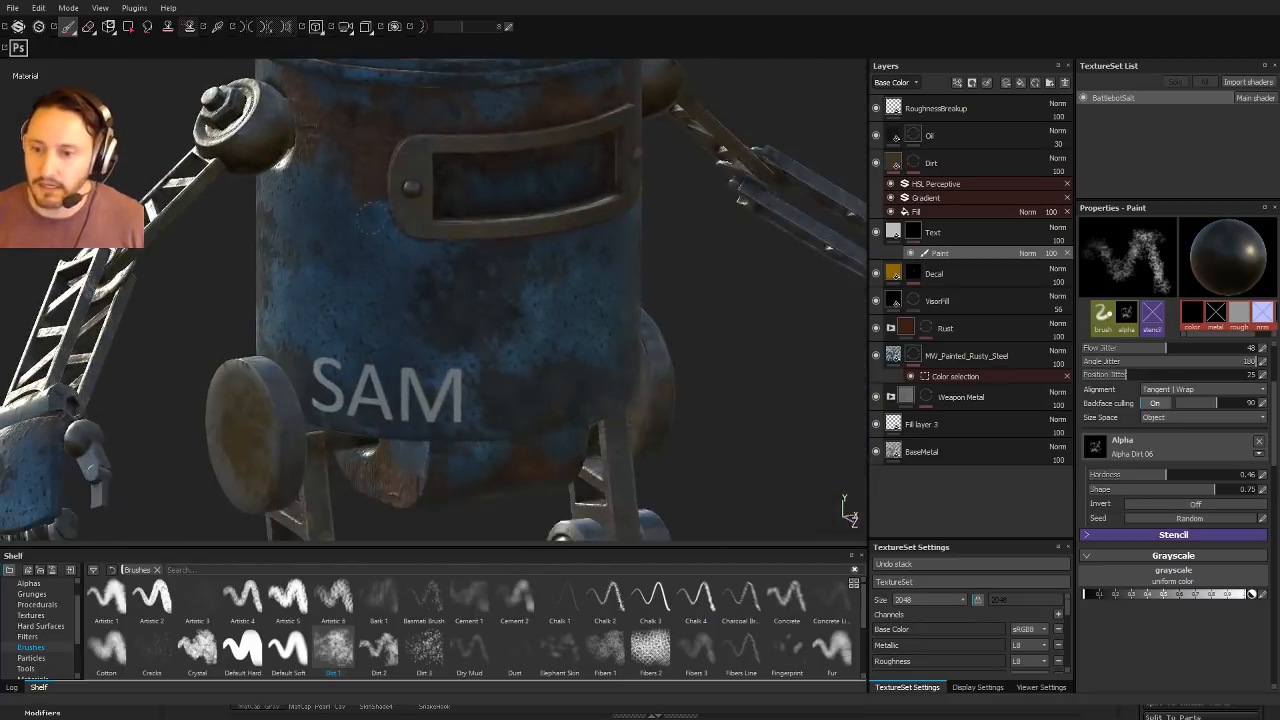
{"action": "left_click_drag", "start_coordinate": [330, 260], "coordinate": [390, 250], "text": "alt"}
{"action": "middle_click_drag", "start_coordinate": [590, 339], "coordinate": [390, 403], "text": "alt"}
{"action": "scroll", "coordinate": [390, 403], "scroll_direction": "up", "scroll_amount": 1}
{"action": "scroll", "coordinate": [390, 403], "scroll_direction": "up", "scroll_amount": 1}
{"action": "right_click_drag", "start_coordinate": [510, 383], "coordinate": [542, 373], "text": "ctrl"}
{"action": "right_click_drag", "start_coordinate": [542, 373], "coordinate": [400, 378], "text": "shift"}
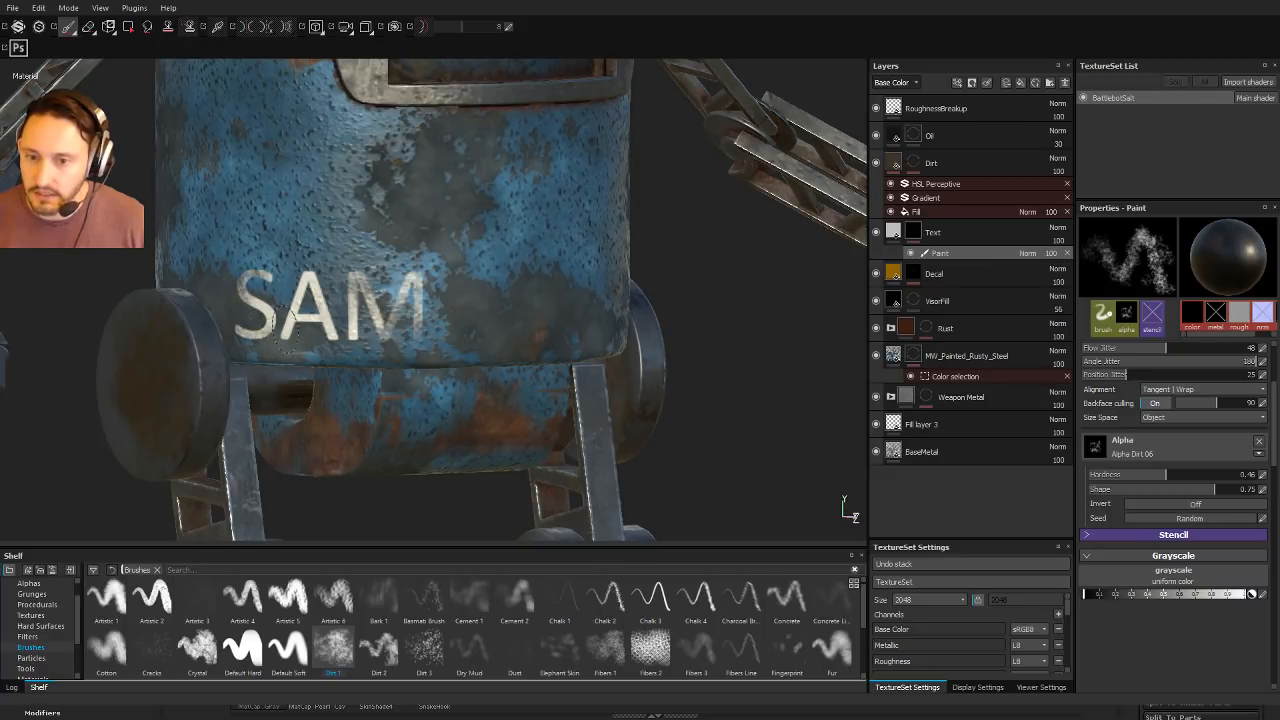
{"action": "mouse_move", "coordinate": [286, 328]}
{"action": "left_mouse_down"}
{"action": "mouse_move", "coordinate": [256, 304]}
{"action": "mouse_move", "coordinate": [310, 296]}
{"action": "mouse_move", "coordinate": [325, 322]}
{"action": "mouse_move", "coordinate": [320, 293]}
{"action": "left_mouse_up"}
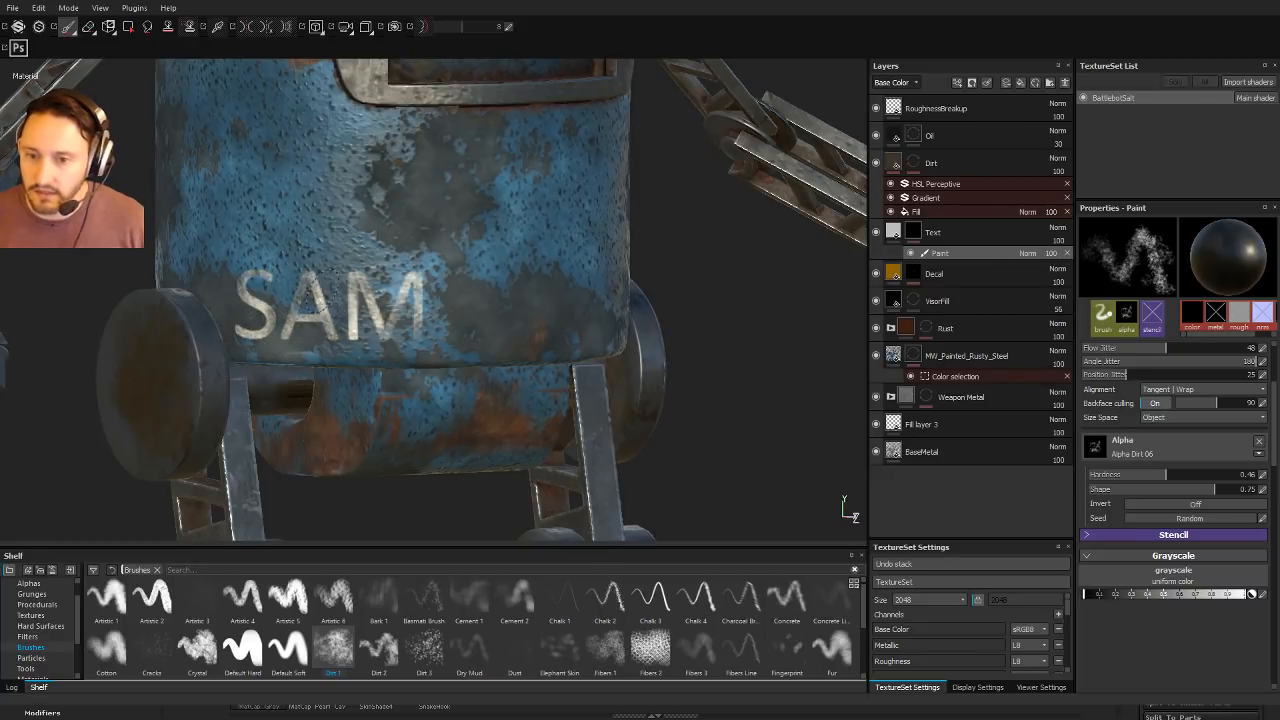
Step: Change the Text layer's base color to a dark amber similar to the Decal layer's radiation sign
{"action": "left_click_drag", "start_coordinate": [498, 263], "coordinate": [372, 380], "text": "alt"}
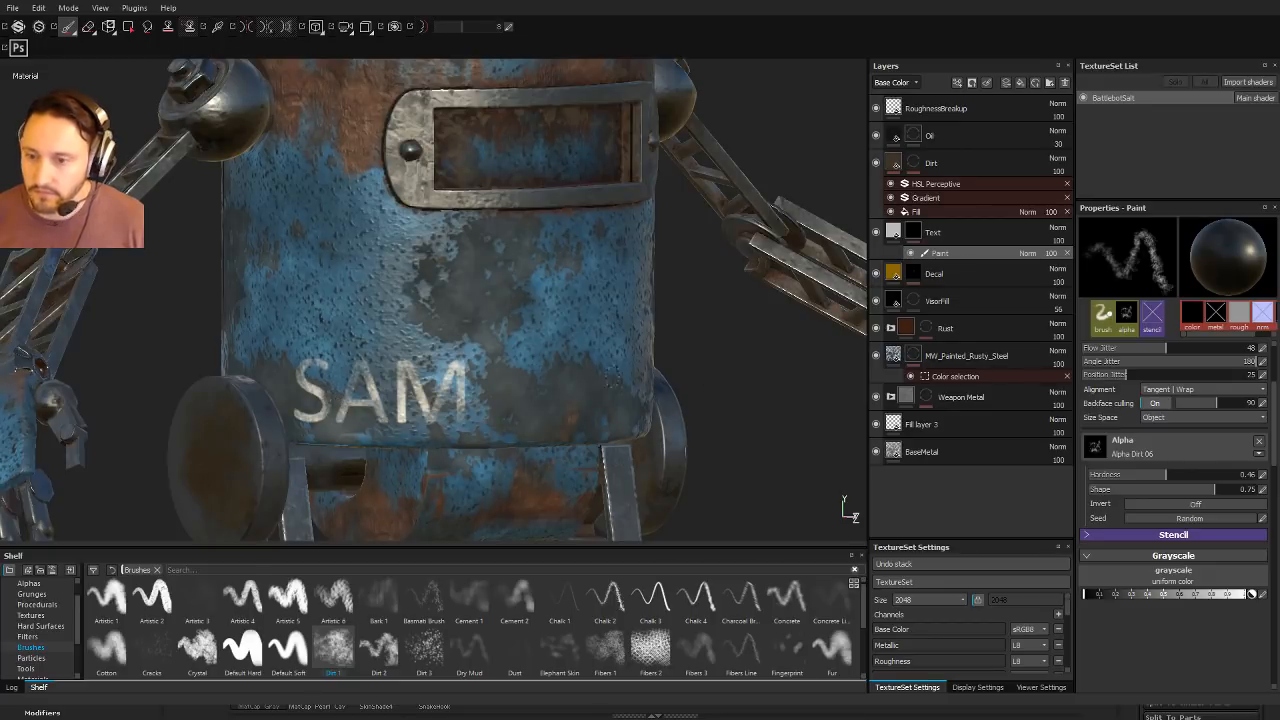
{"action": "scroll", "coordinate": [1155, 410], "scroll_direction": "up", "scroll_amount": 3}
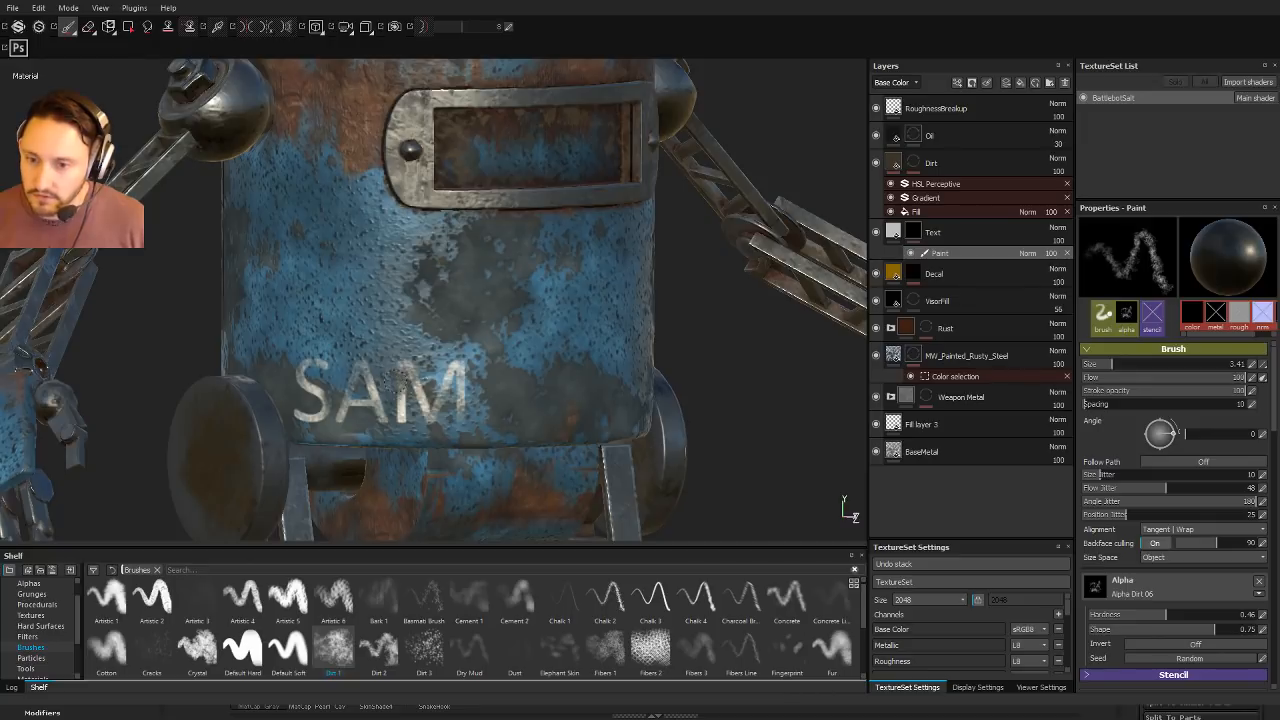
{"action": "left_click_drag", "start_coordinate": [400, 380], "coordinate": [622, 418], "text": "alt"}
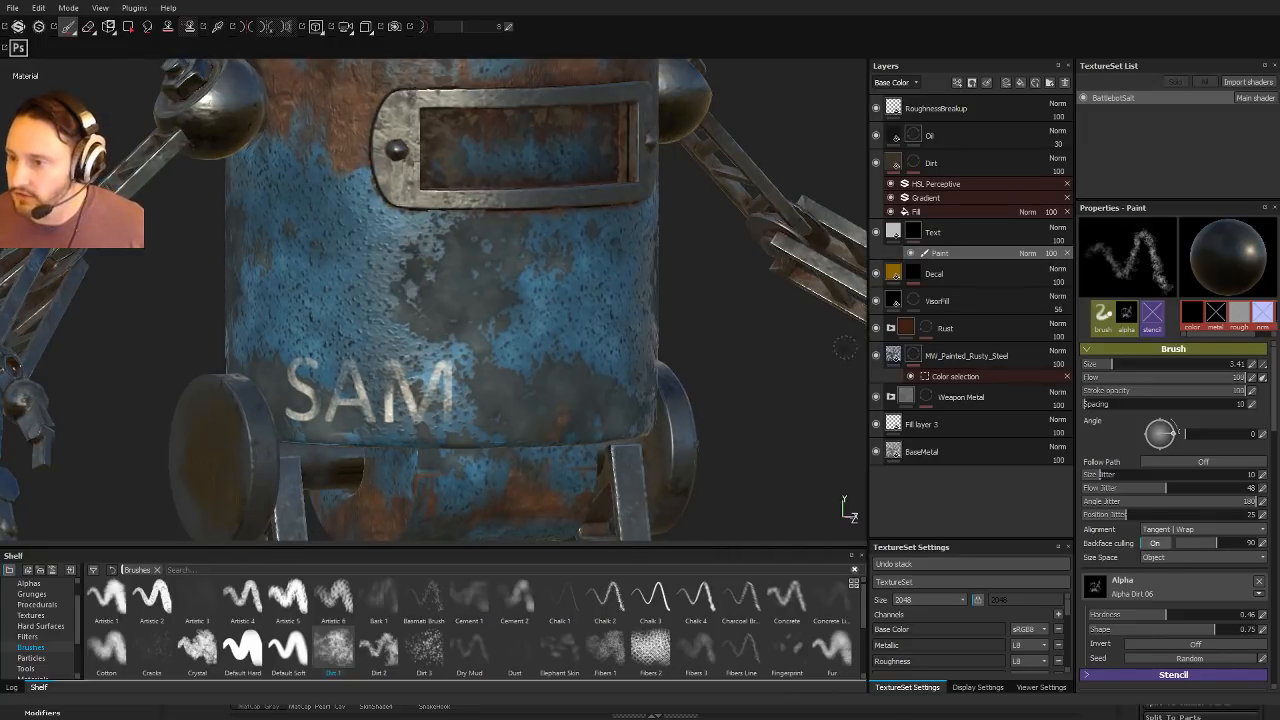
{"action": "left_click", "coordinate": [894, 232]}
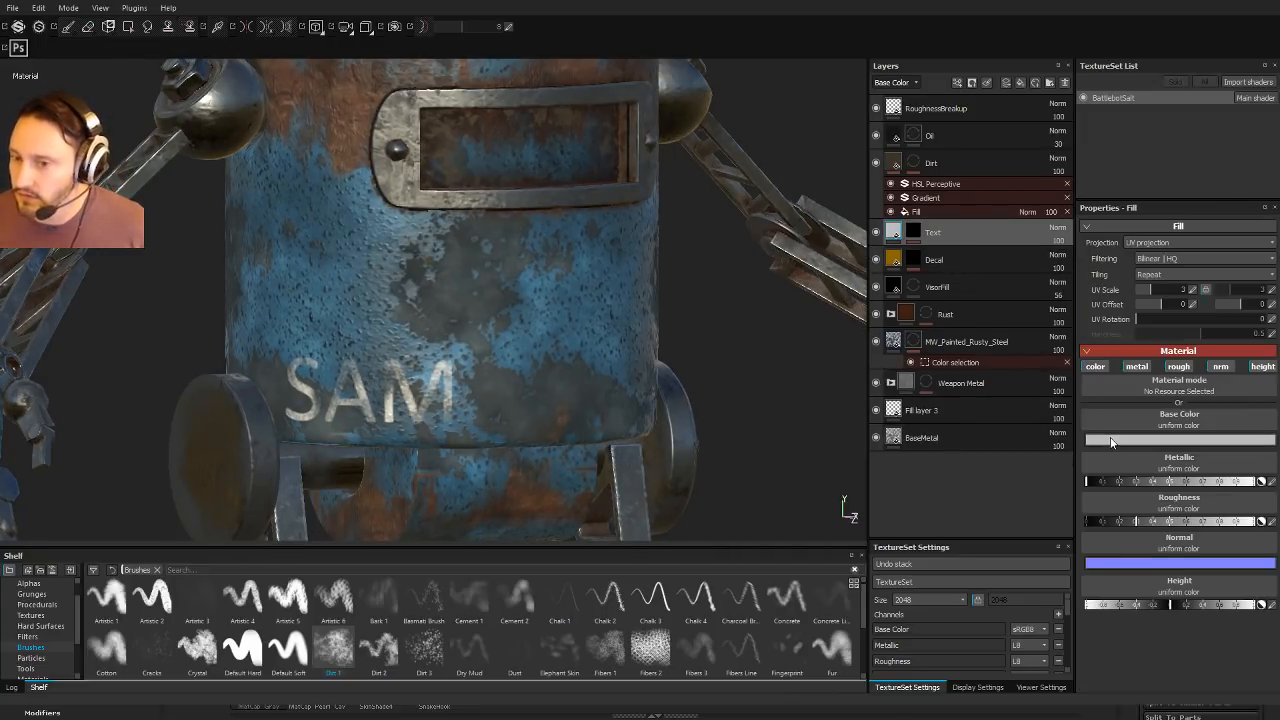
{"action": "left_click", "coordinate": [1103, 408]}
{"action": "mouse_move", "coordinate": [1126, 499]}
{"action": "left_mouse_down"}
{"action": "mouse_move", "coordinate": [1132, 487]}
{"action": "mouse_move", "coordinate": [1133, 503]}
{"action": "left_mouse_up"}
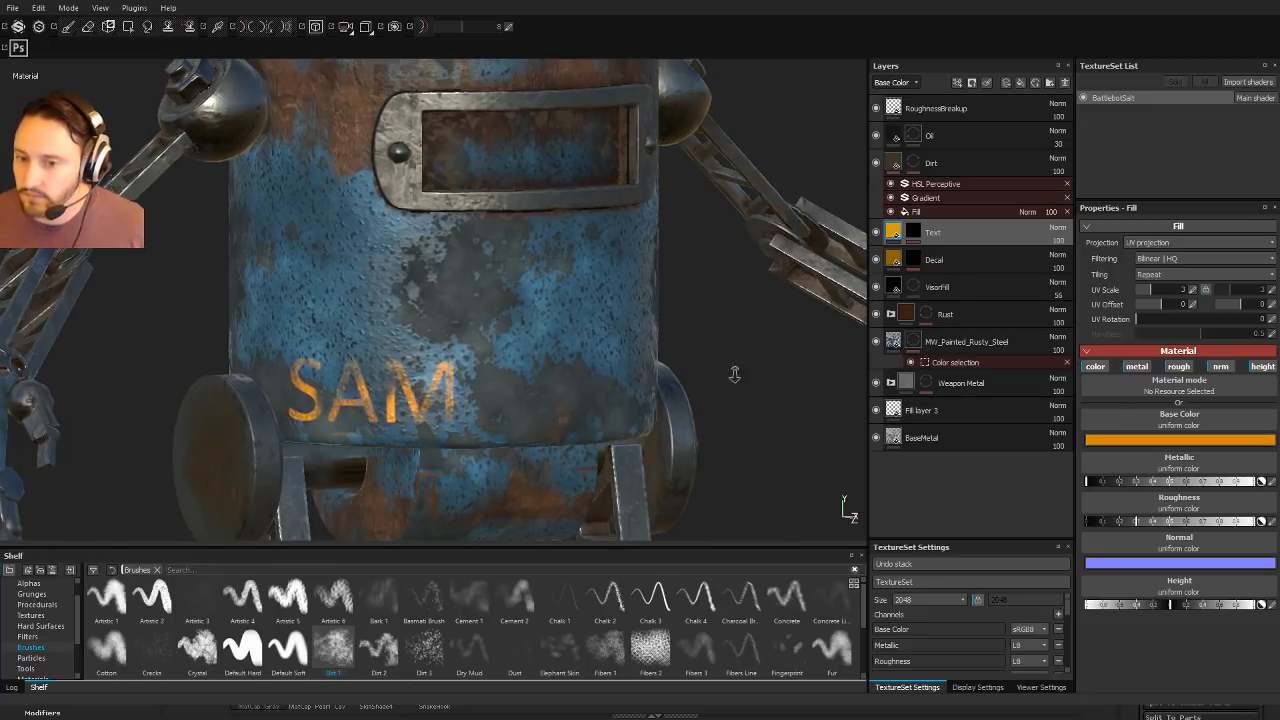
{"action": "scroll", "coordinate": [493, 300], "scroll_direction": "down", "scroll_amount": 5}
{"action": "left_click_drag", "start_coordinate": [493, 300], "coordinate": [349, 339], "text": "alt"}
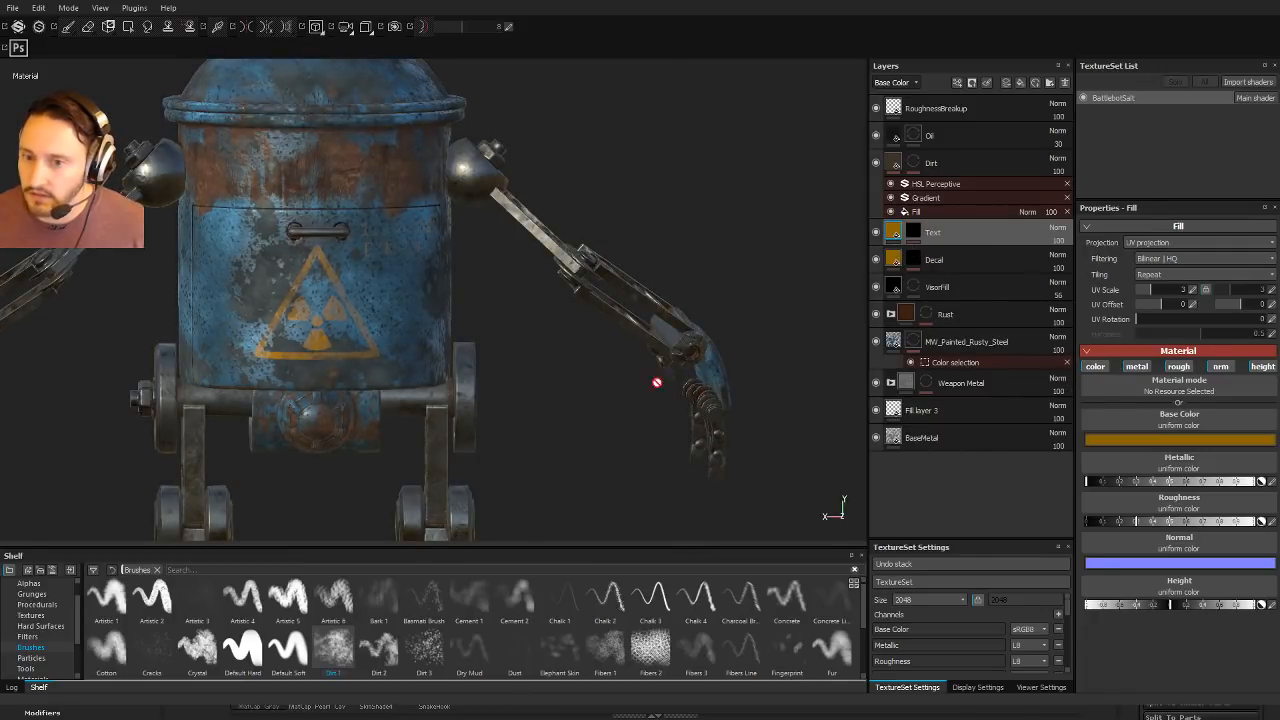
Step: Select the Text mask's paint effect and toggle its visibility to compare the rear hatch lettering with and without wear
{"action": "left_click_drag", "start_coordinate": [654, 380], "coordinate": [731, 422], "text": "alt"}
{"action": "mouse_move", "coordinate": [569, 257]}
{"action": "left_mouse_down", "text": "alt"}
{"action": "mouse_move", "coordinate": [597, 280]}
{"action": "mouse_move", "coordinate": [860, 277]}
{"action": "left_mouse_up", "text": "alt"}
{"action": "left_click", "coordinate": [914, 239]}
{"action": "left_click", "coordinate": [941, 257]}
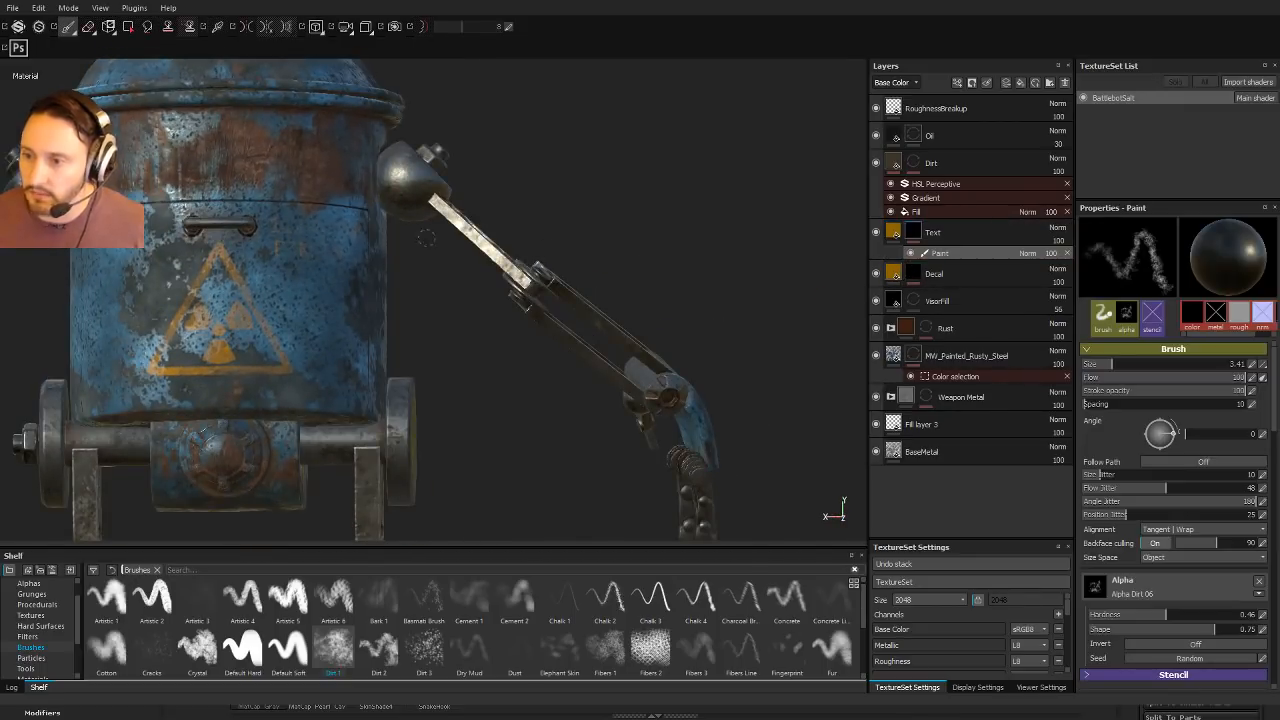
{"action": "mouse_move", "coordinate": [590, 285]}
{"action": "left_mouse_down", "text": "alt"}
{"action": "mouse_move", "coordinate": [523, 331]}
{"action": "mouse_move", "coordinate": [520, 360]}
{"action": "left_mouse_up", "text": "alt"}
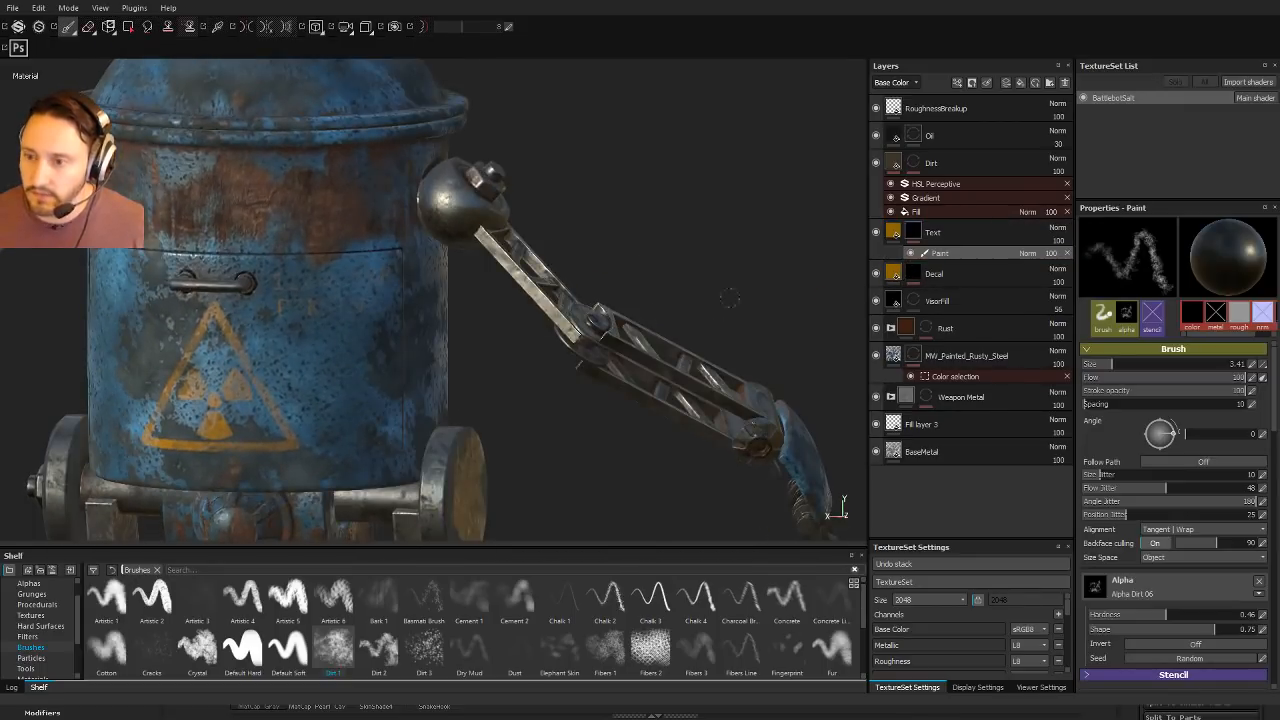
{"action": "left_click", "coordinate": [909, 252]}
{"action": "left_click", "coordinate": [909, 252]}
Step: Enlarge the Dirt 1 brush to a size of 8.32 for work on the rear hatch lettering
{"action": "left_click_drag", "start_coordinate": [425, 345], "coordinate": [458, 322], "text": "alt"}
{"action": "right_click_drag", "start_coordinate": [458, 322], "coordinate": [495, 333], "text": "alt"}
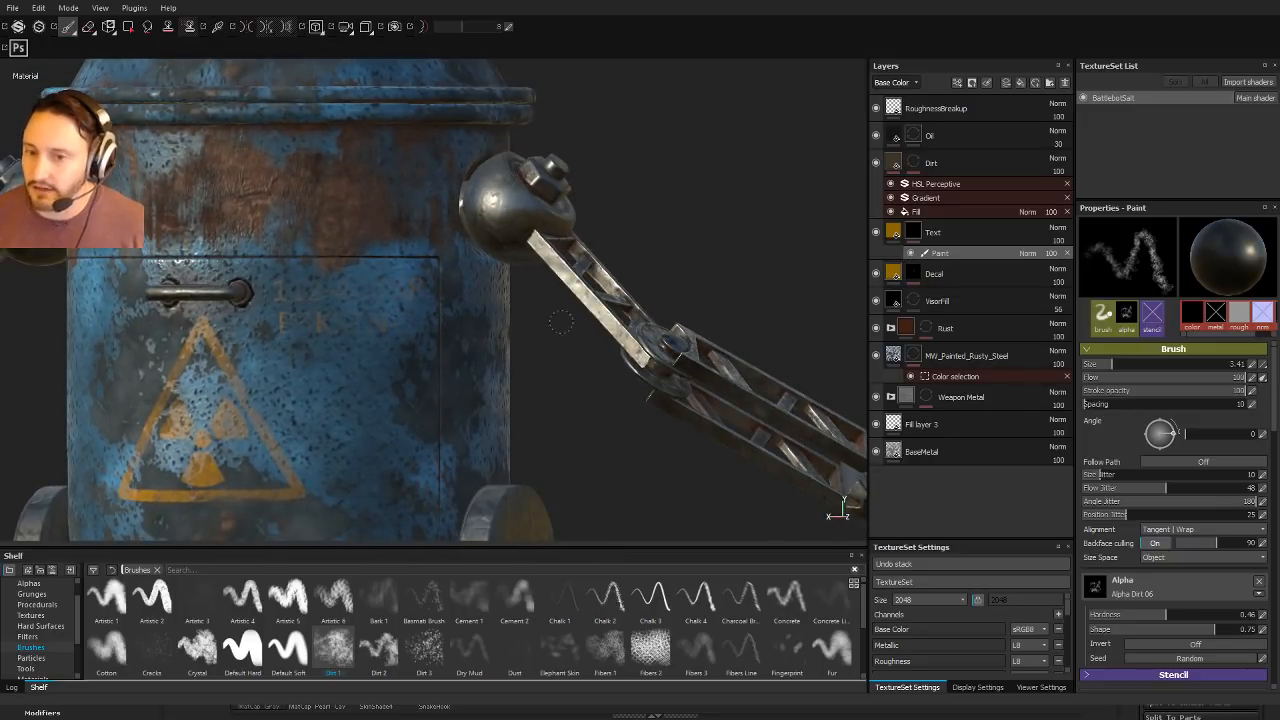
{"action": "right_click_drag", "start_coordinate": [400, 306], "coordinate": [428, 310], "text": "ctrl"}
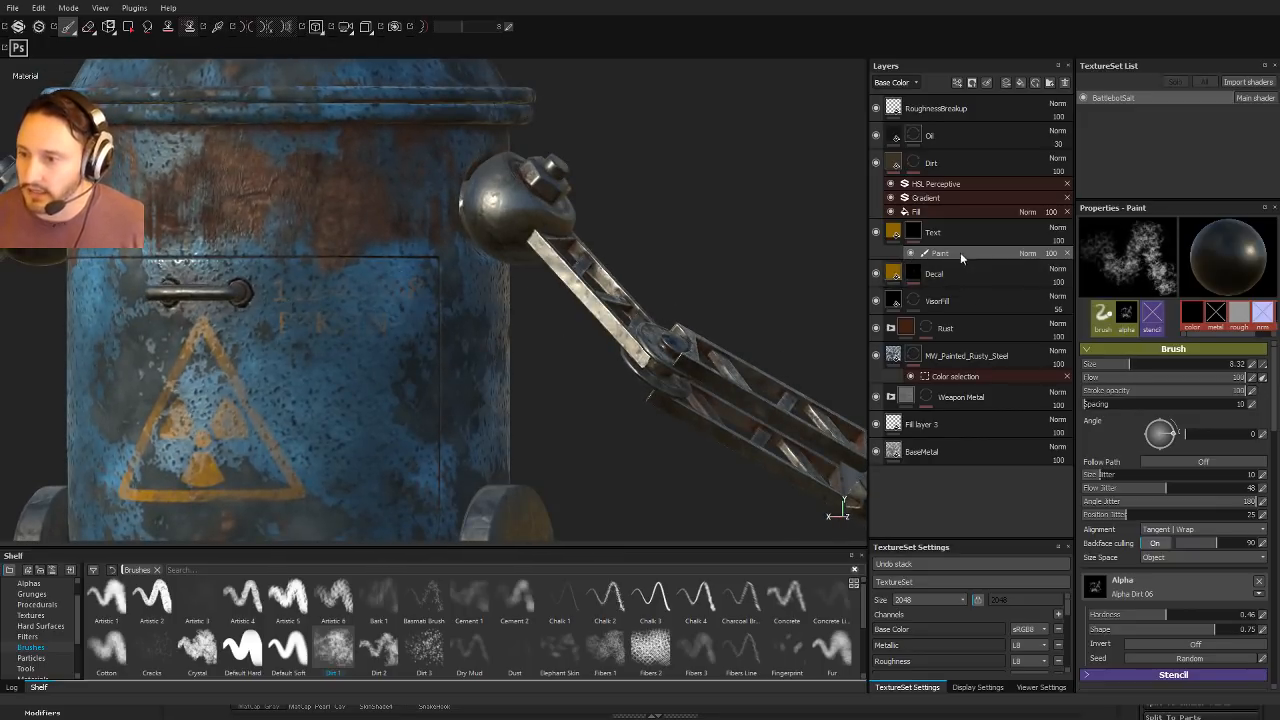
Step: Try to paint the worn serial text on the barrel back in with white on the Text layer's Paint effect
{"action": "scroll", "coordinate": [1270, 480], "scroll_direction": "down", "scroll_amount": 6}
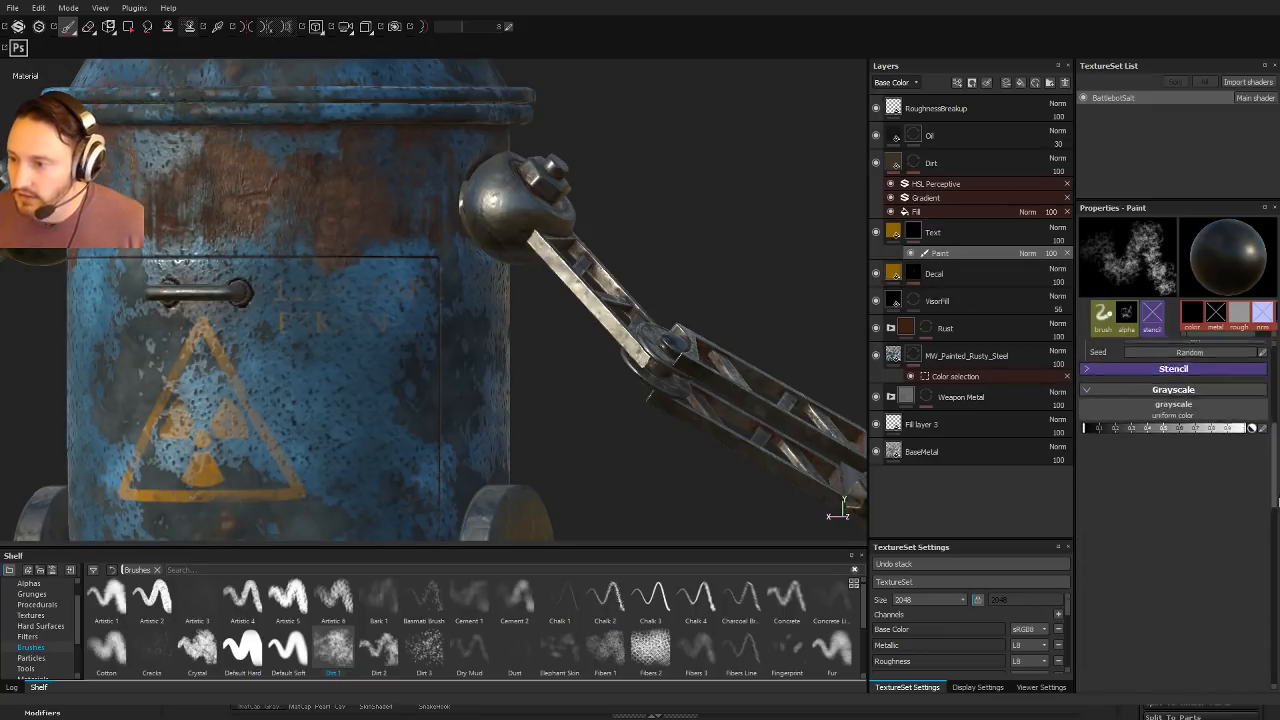
{"action": "left_click_drag", "start_coordinate": [1278, 502], "coordinate": [1277, 500]}
{"action": "key", "text": "x"}
{"action": "key", "text": "d"}
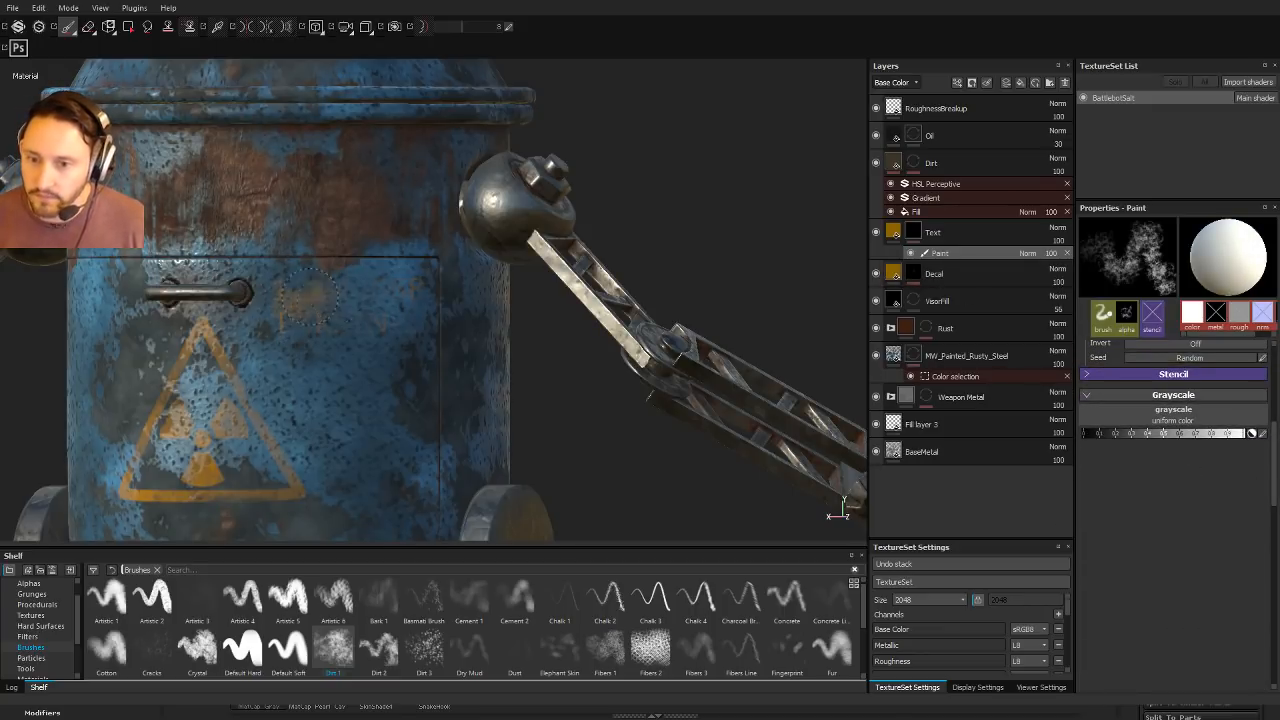
{"action": "left_click_drag", "start_coordinate": [308, 297], "coordinate": [324, 297]}
{"action": "key", "text": "ctrl+z"}
{"action": "right_click_drag", "start_coordinate": [548, 344], "coordinate": [526, 344], "text": "ctrl"}
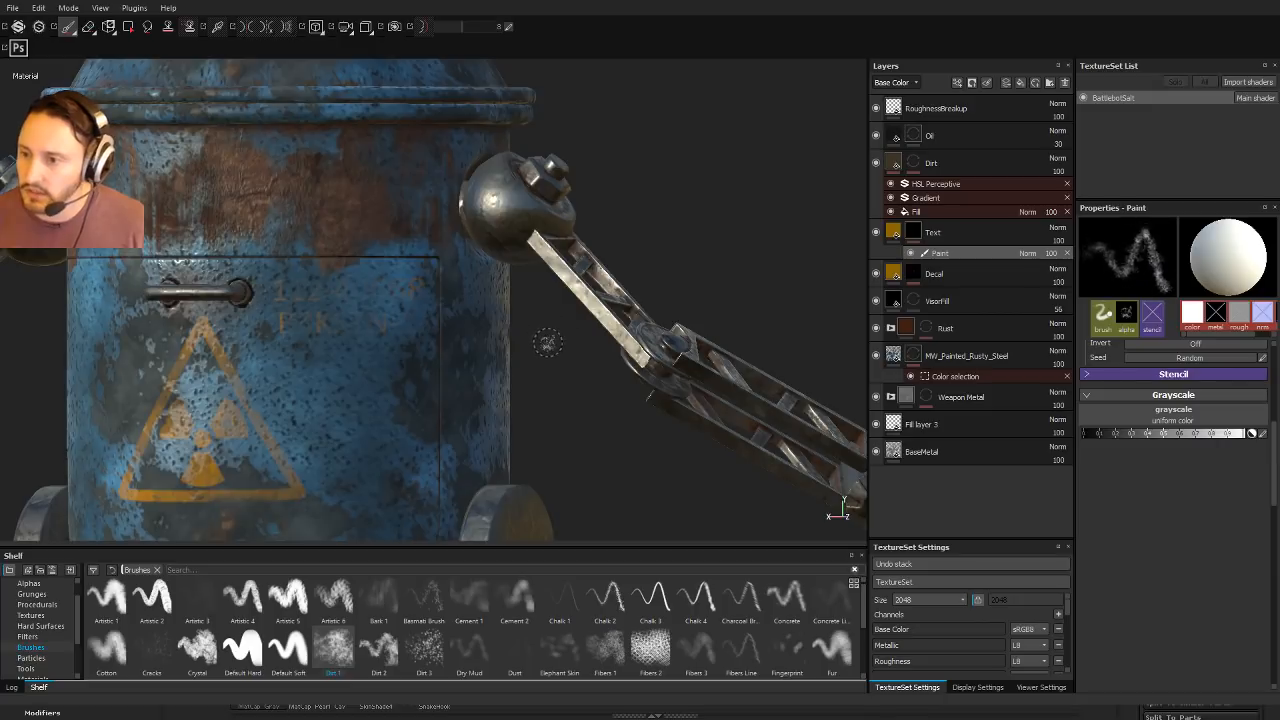
Step: Restore the full serial text by undoing the earlier wear strokes on the Text layer's mask, keeping its Paint effect
{"action": "left_click", "coordinate": [914, 235]}
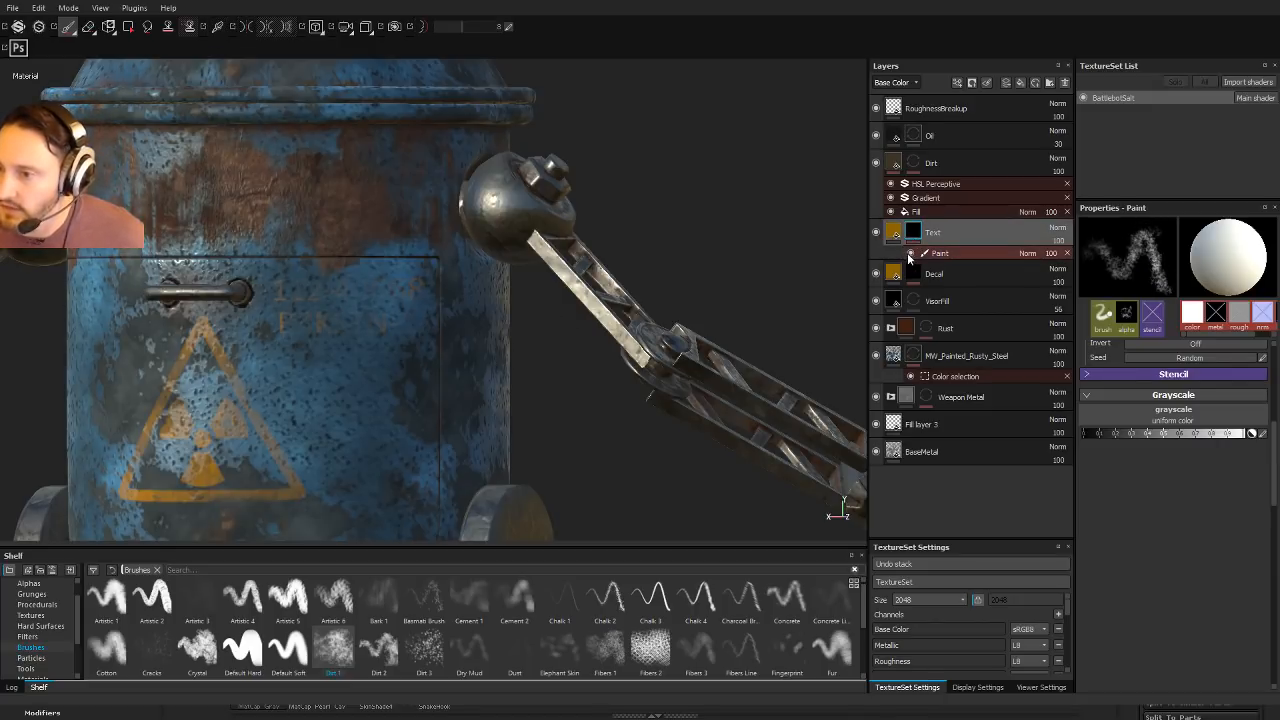
{"action": "left_click", "coordinate": [911, 253]}
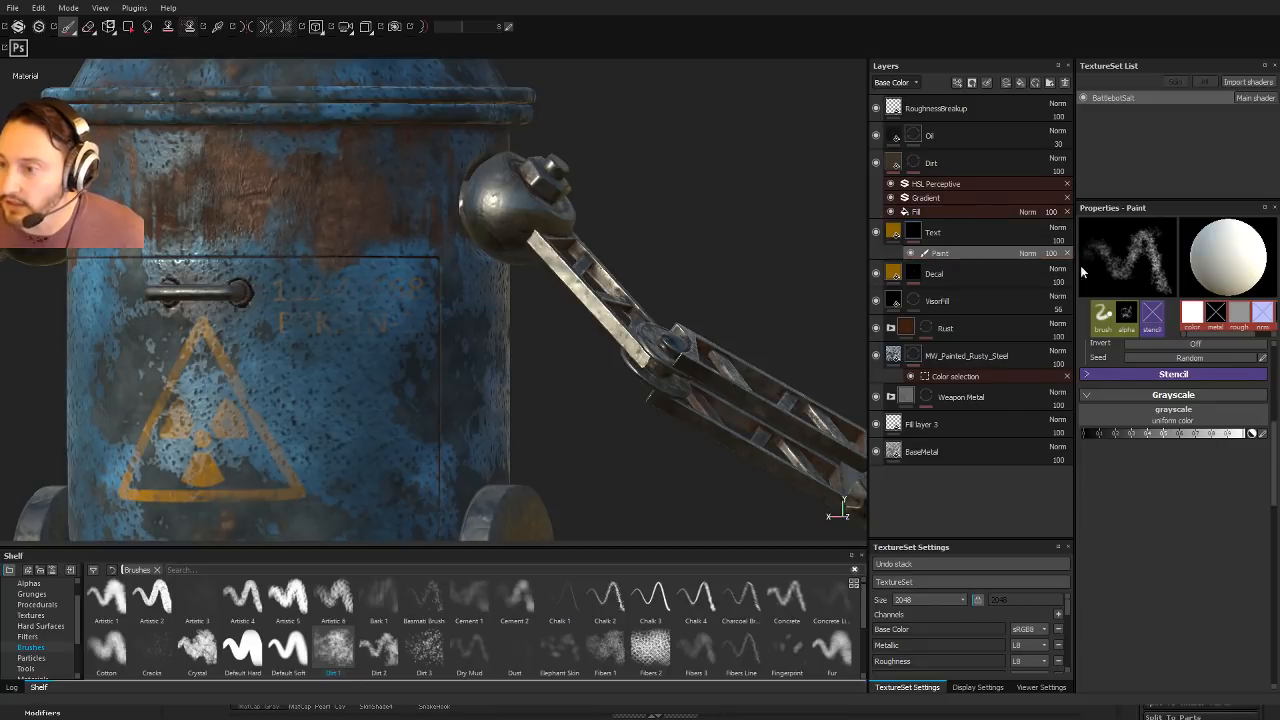
{"action": "left_click", "coordinate": [1067, 253]}
{"action": "left_click", "coordinate": [913, 230]}
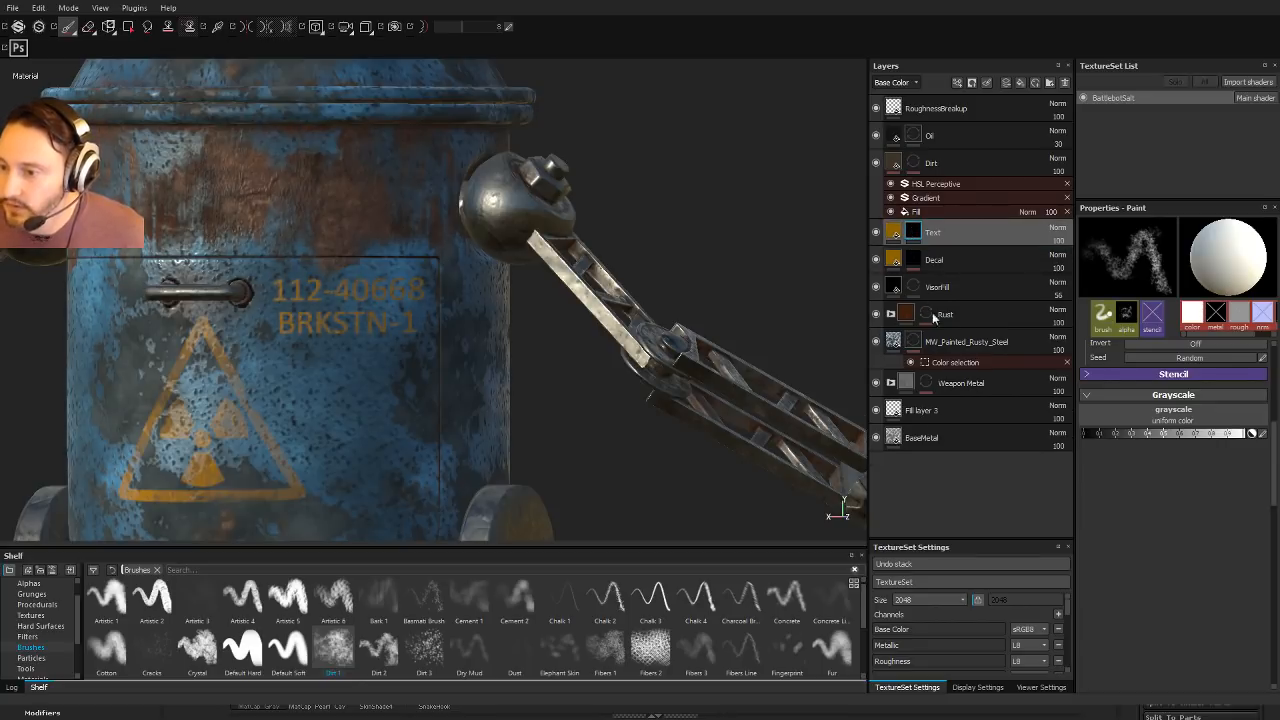
{"action": "key", "text": "ctrl+z"}
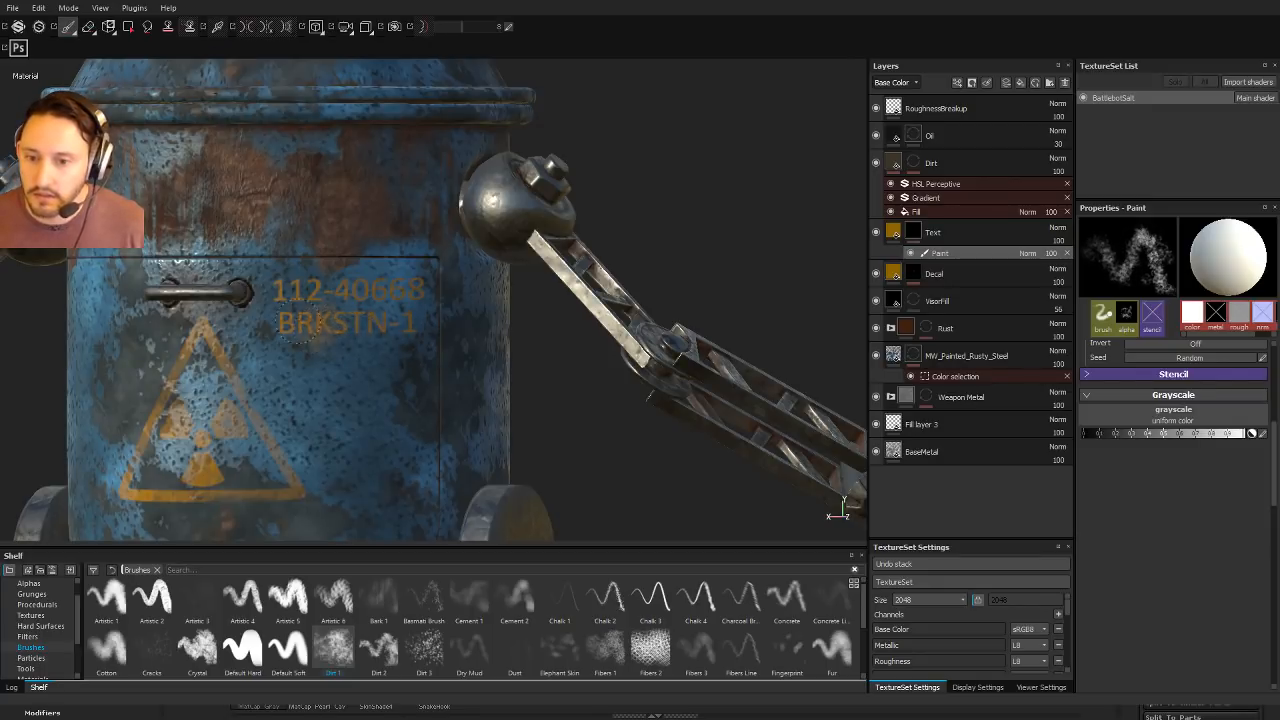
Step: Wear down the serial text with black dirt-brush strokes on the Text mask, using a smaller brush size
{"action": "key", "text": "x"}
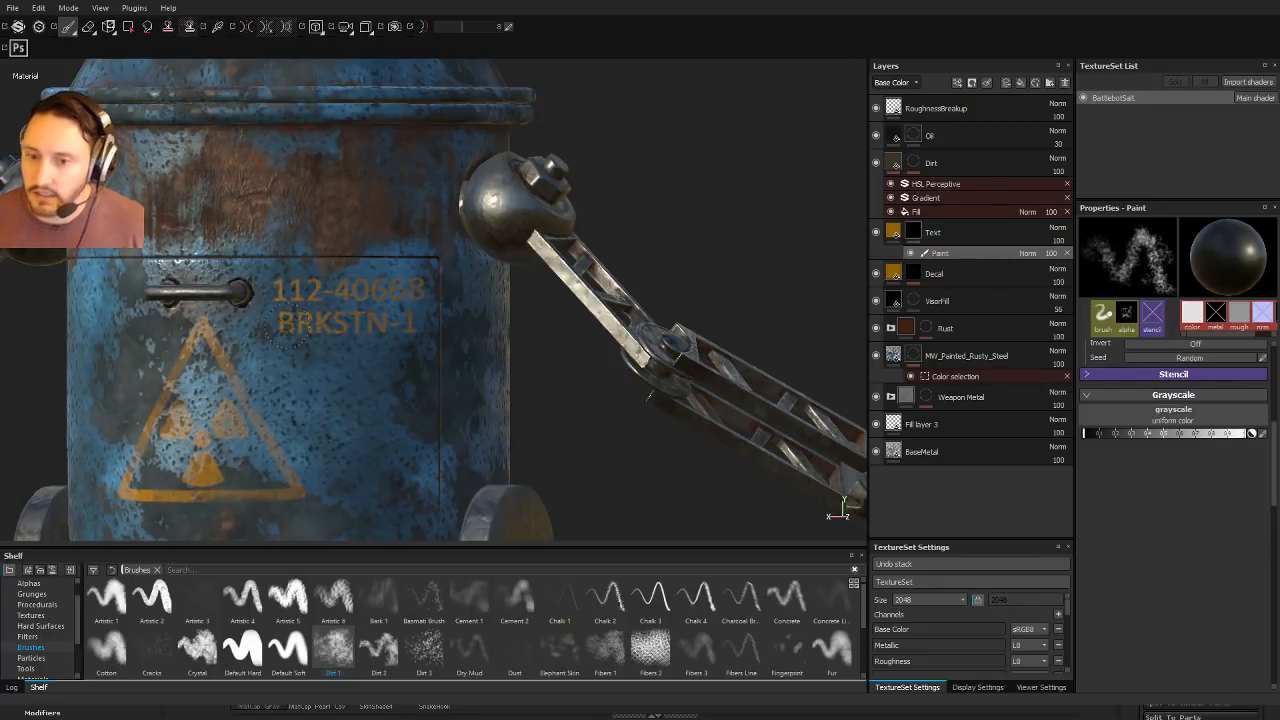
{"action": "mouse_move", "coordinate": [316, 322]}
{"action": "left_mouse_down"}
{"action": "mouse_move", "coordinate": [344, 292]}
{"action": "mouse_move", "coordinate": [332, 320]}
{"action": "mouse_move", "coordinate": [345, 318]}
{"action": "left_mouse_up"}
{"action": "key", "text": "bracketleft"}
{"action": "key", "text": "bracketleft"}
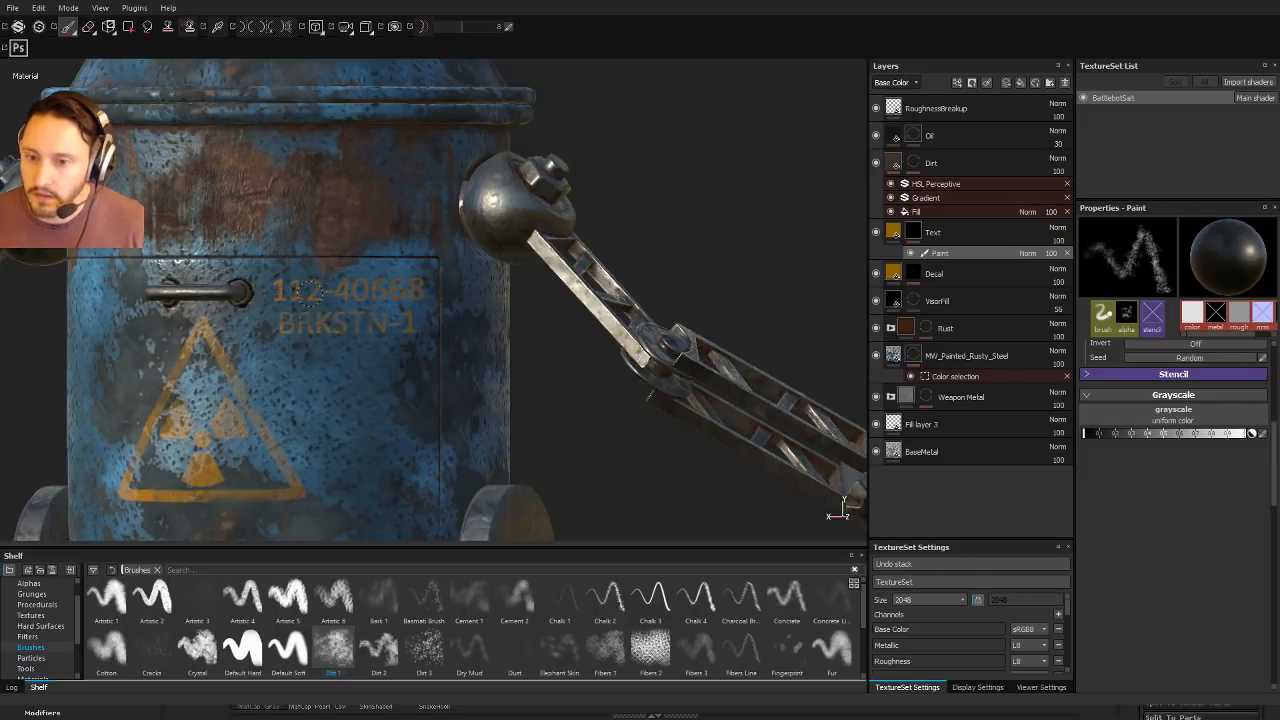
Step: Bring the SAM lettering into view with black as the paint value and switch the viewport camera to perspective
{"action": "middle_click_drag", "start_coordinate": [333, 330], "coordinate": [633, 333]}
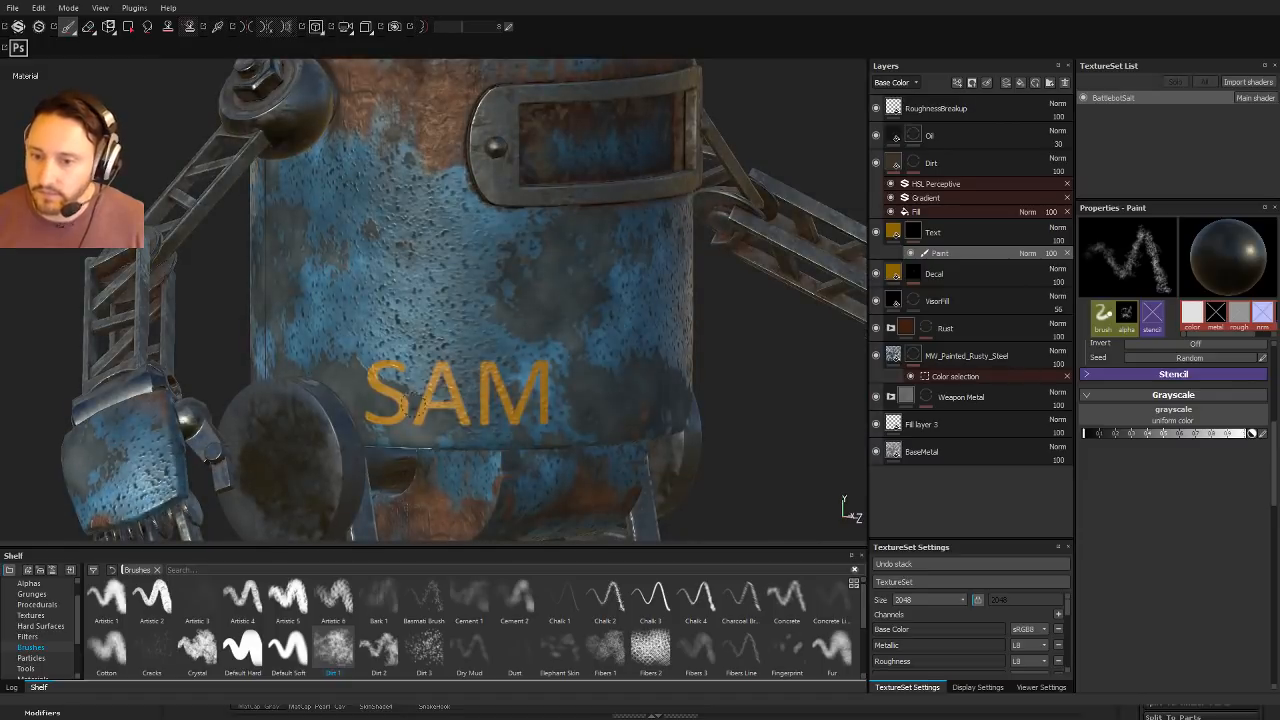
{"action": "key", "text": "x"}
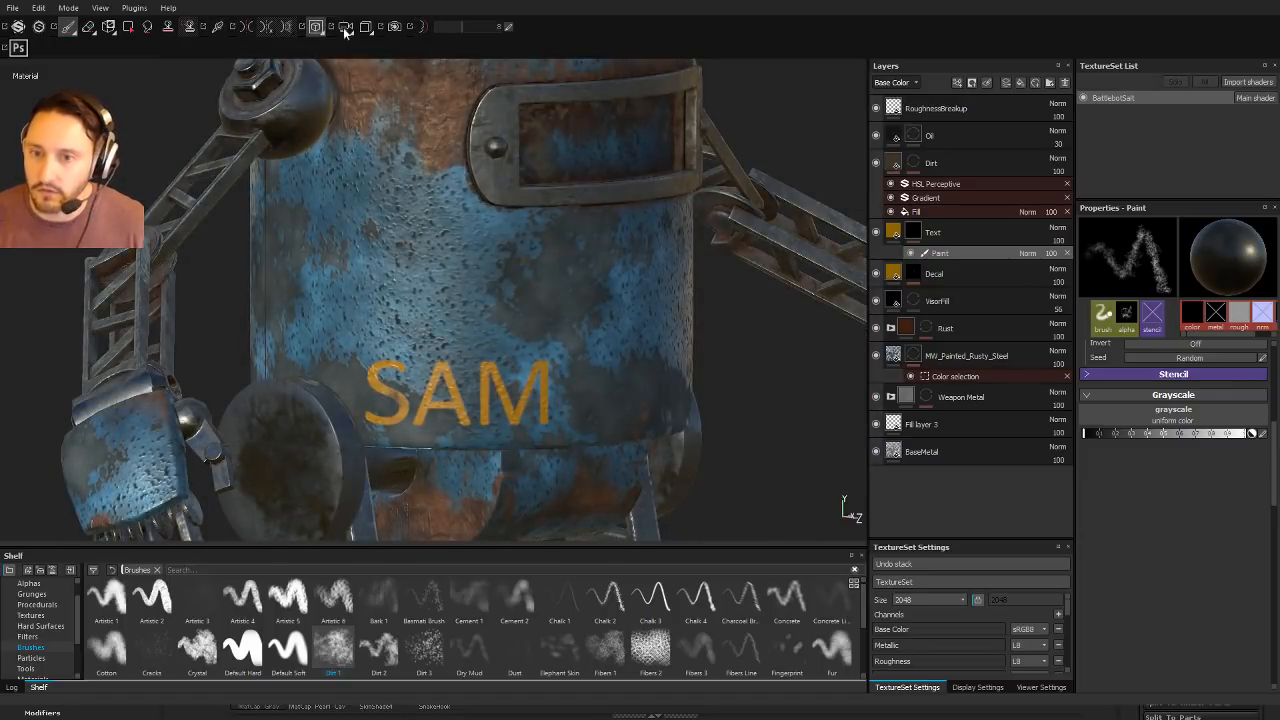
{"action": "left_click", "coordinate": [346, 29]}
{"action": "left_click", "coordinate": [371, 30]}
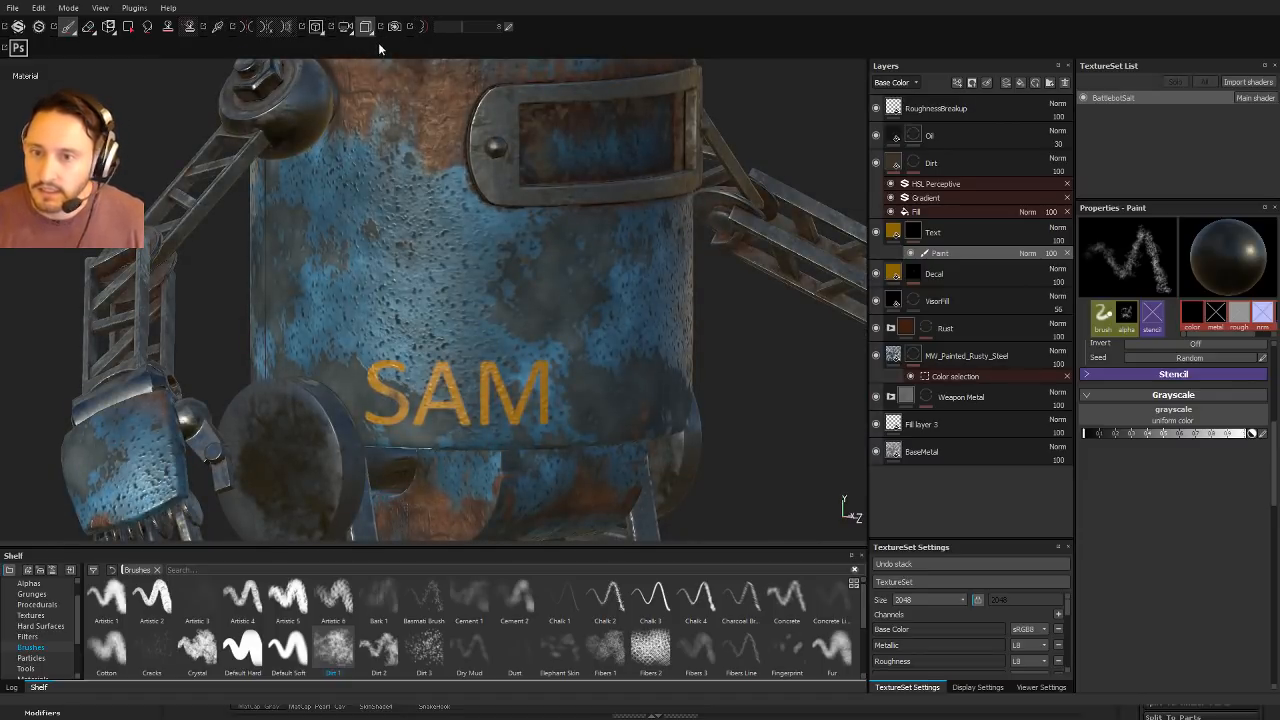
{"action": "left_click", "coordinate": [378, 43]}
{"action": "scroll", "coordinate": [606, 410], "scroll_direction": "down", "scroll_amount": 3}
{"action": "scroll", "coordinate": [271, 304], "scroll_direction": "down", "scroll_amount": 8}
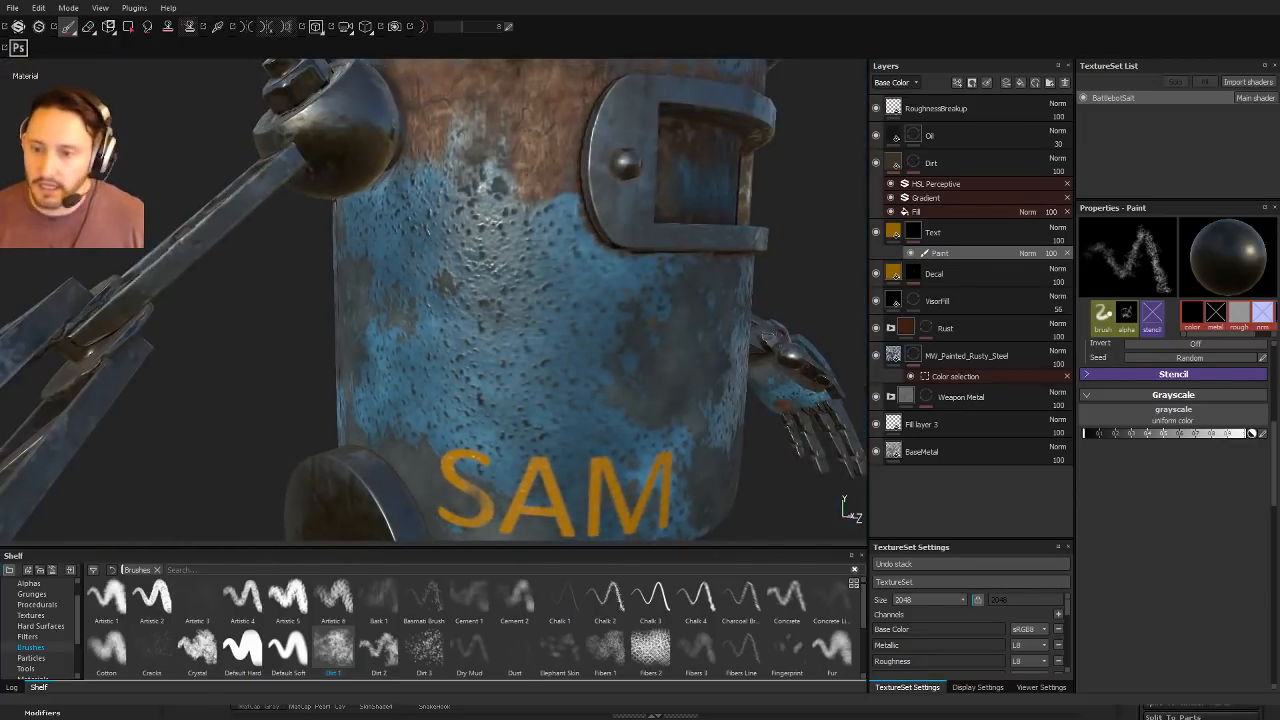
Step: Wear away parts of the orange SAM lettering with black strokes, changing to the Dirt 2 brush
{"action": "right_click_drag", "start_coordinate": [271, 304], "coordinate": [264, 340], "text": "alt"}
{"action": "mouse_move", "coordinate": [264, 340]}
{"action": "left_mouse_down", "text": "alt"}
{"action": "mouse_move", "coordinate": [212, 332]}
{"action": "mouse_move", "coordinate": [278, 342]}
{"action": "left_mouse_up", "text": "alt"}
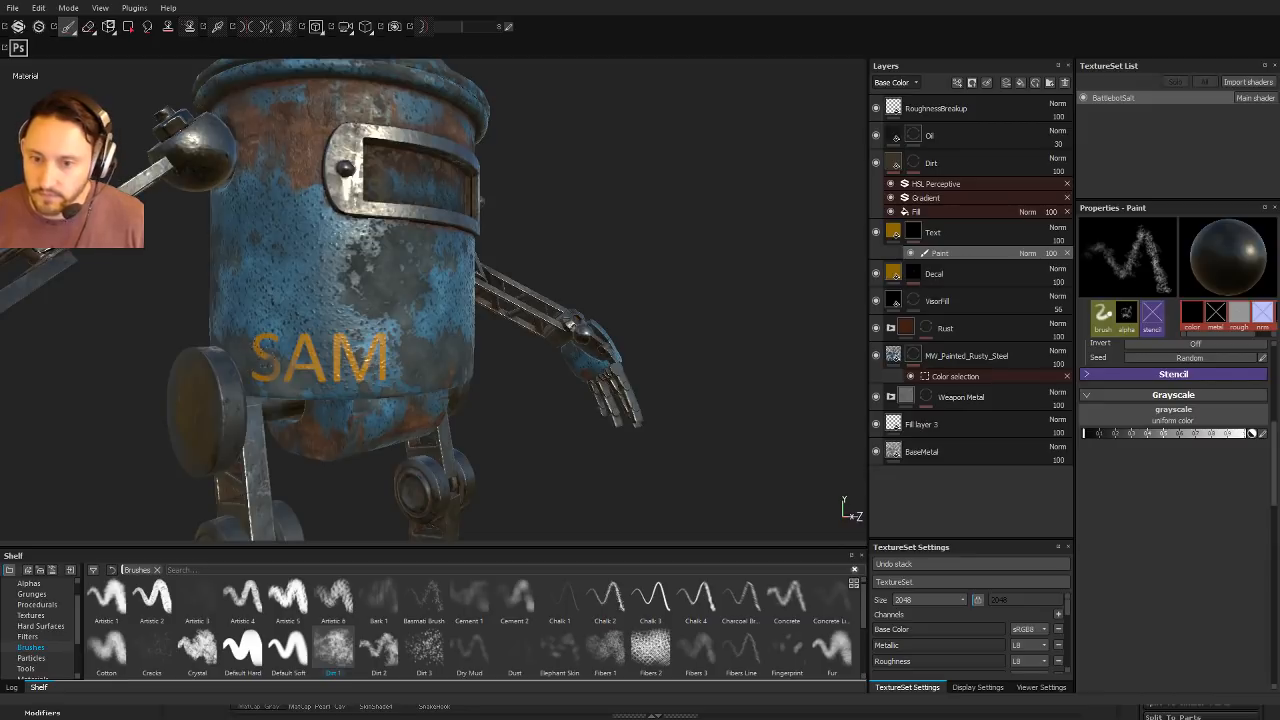
{"action": "right_click_drag", "start_coordinate": [300, 346], "coordinate": [415, 332], "text": "alt"}
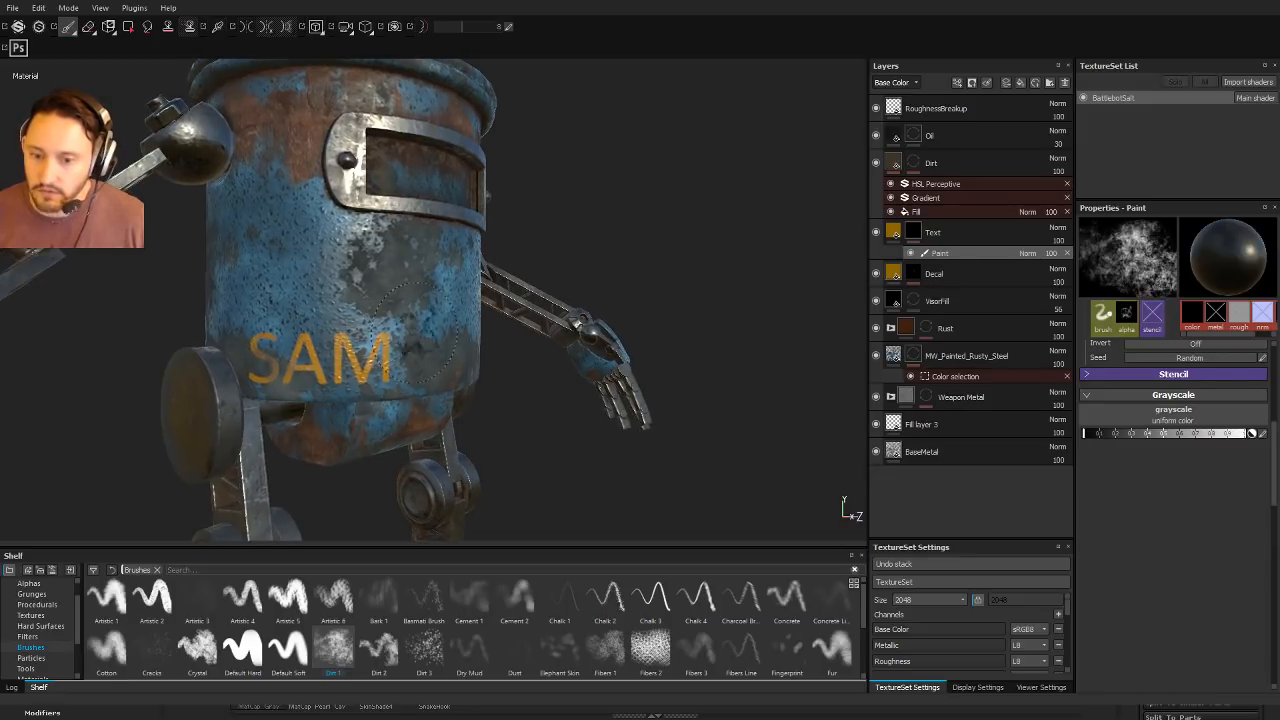
{"action": "left_click", "coordinate": [379, 648]}
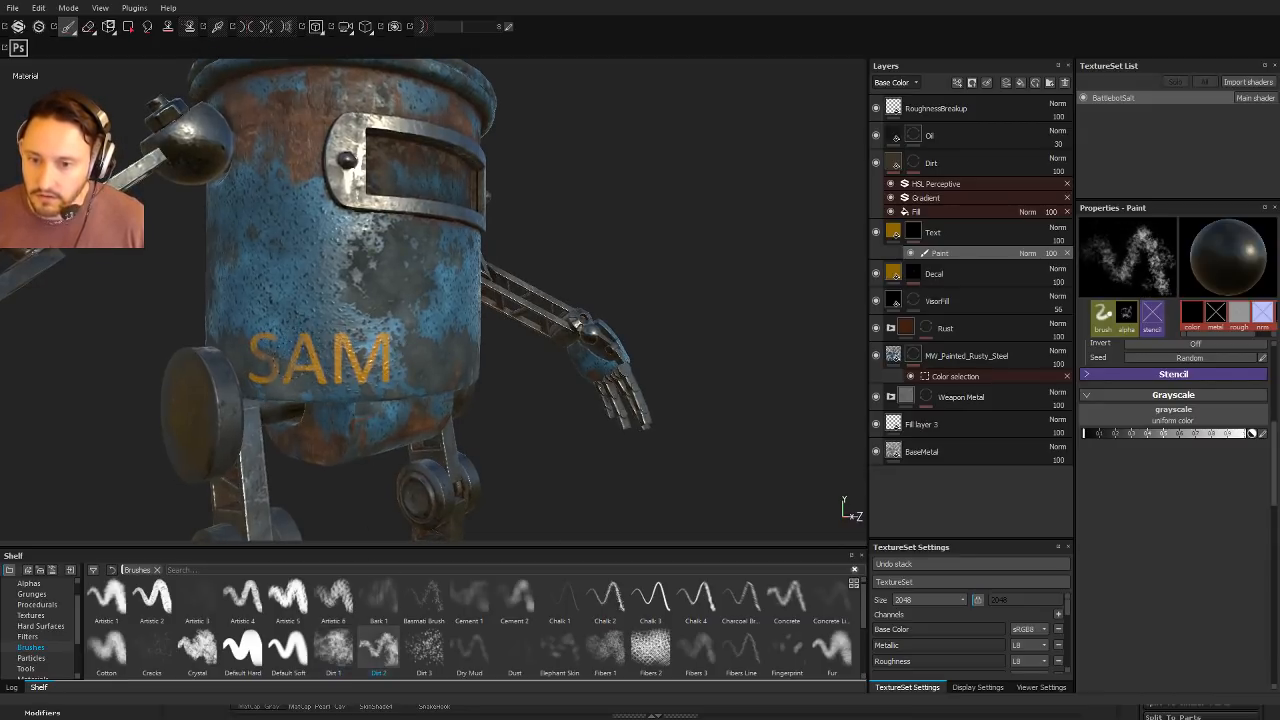
{"action": "left_click_drag", "start_coordinate": [351, 353], "coordinate": [308, 342], "text": "alt"}
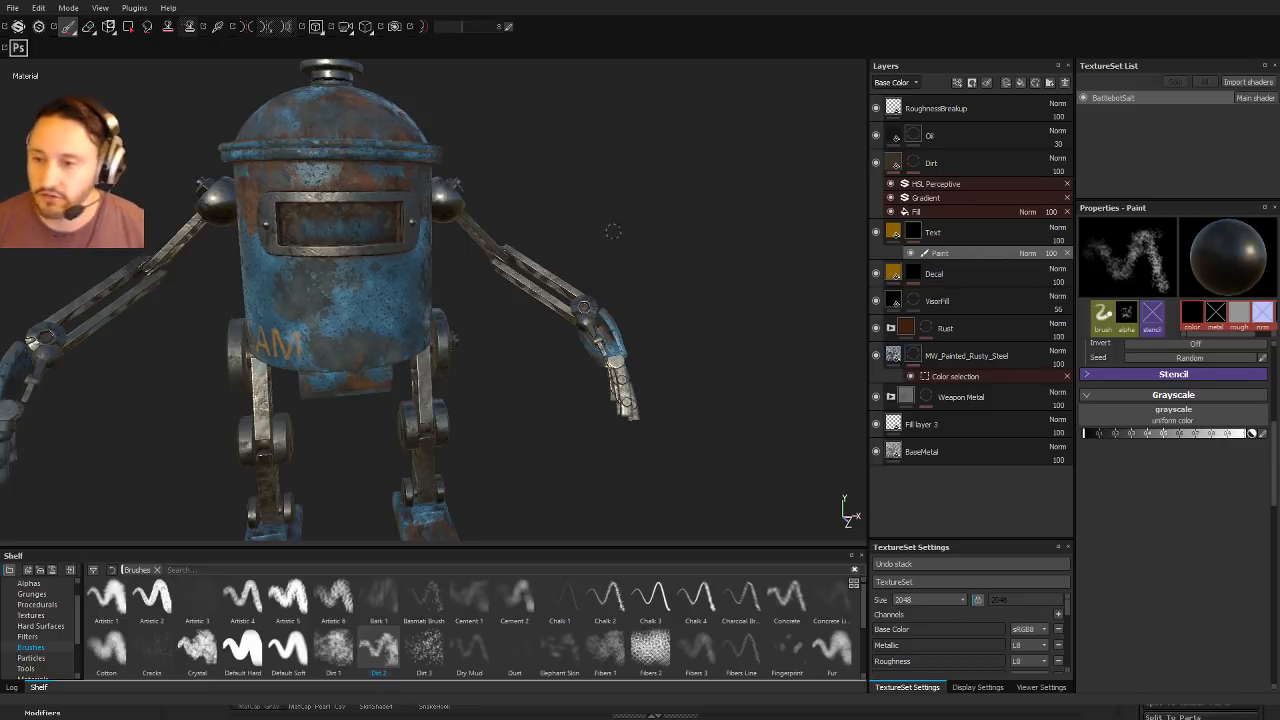
Step: Examine the robot's textured body, arms and legs from several angles and distances
{"action": "left_click_drag", "start_coordinate": [613, 231], "coordinate": [648, 218], "text": "alt"}
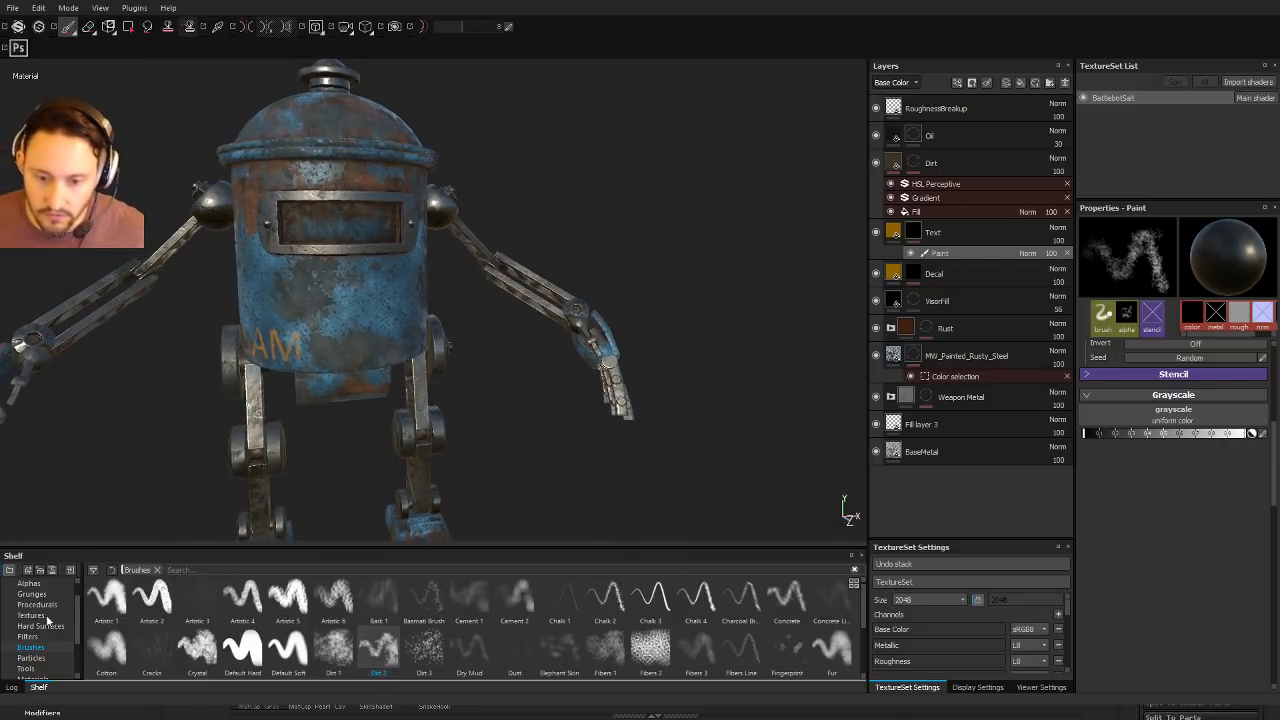
{"action": "scroll", "coordinate": [1166, 492], "scroll_direction": "up", "scroll_amount": 5}
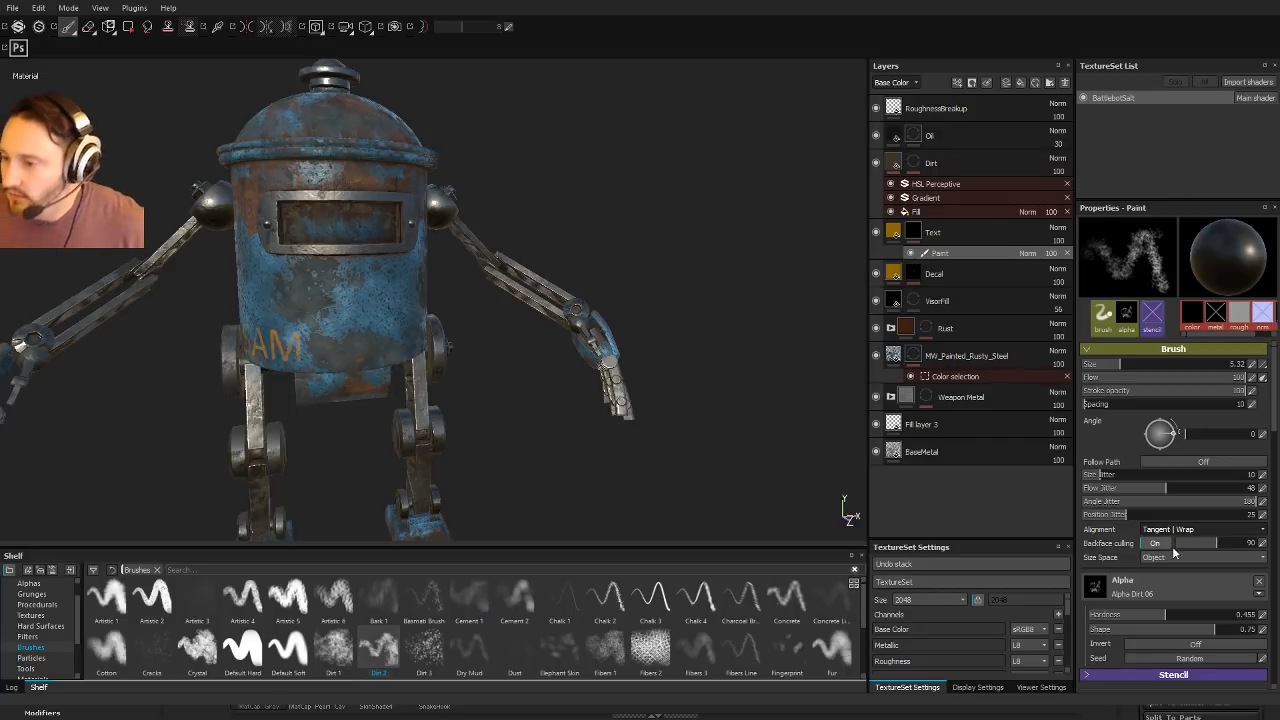
{"action": "left_click_drag", "start_coordinate": [696, 311], "coordinate": [576, 298], "text": "alt"}
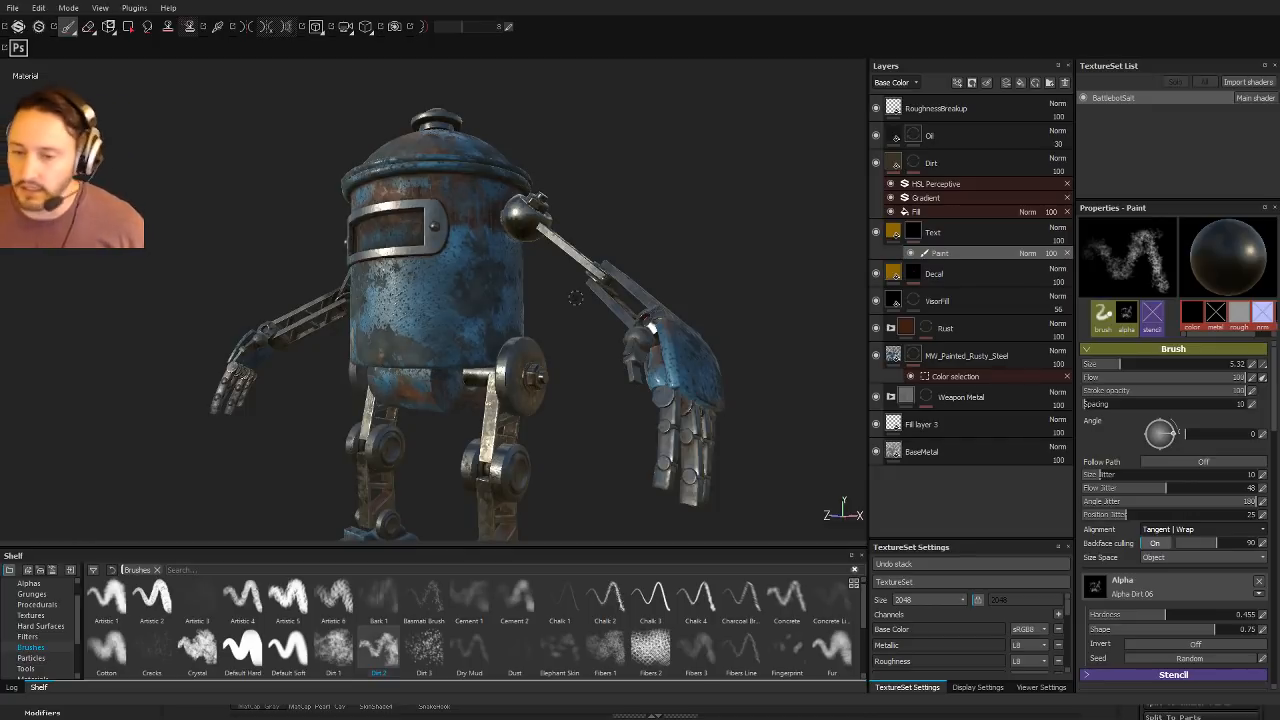
{"action": "left_click_drag", "start_coordinate": [673, 138], "coordinate": [800, 165], "text": "alt"}
{"action": "middle_click_drag", "start_coordinate": [724, 174], "coordinate": [797, 254], "text": "alt"}
{"action": "right_click_drag", "start_coordinate": [797, 254], "coordinate": [782, 212], "text": "alt"}
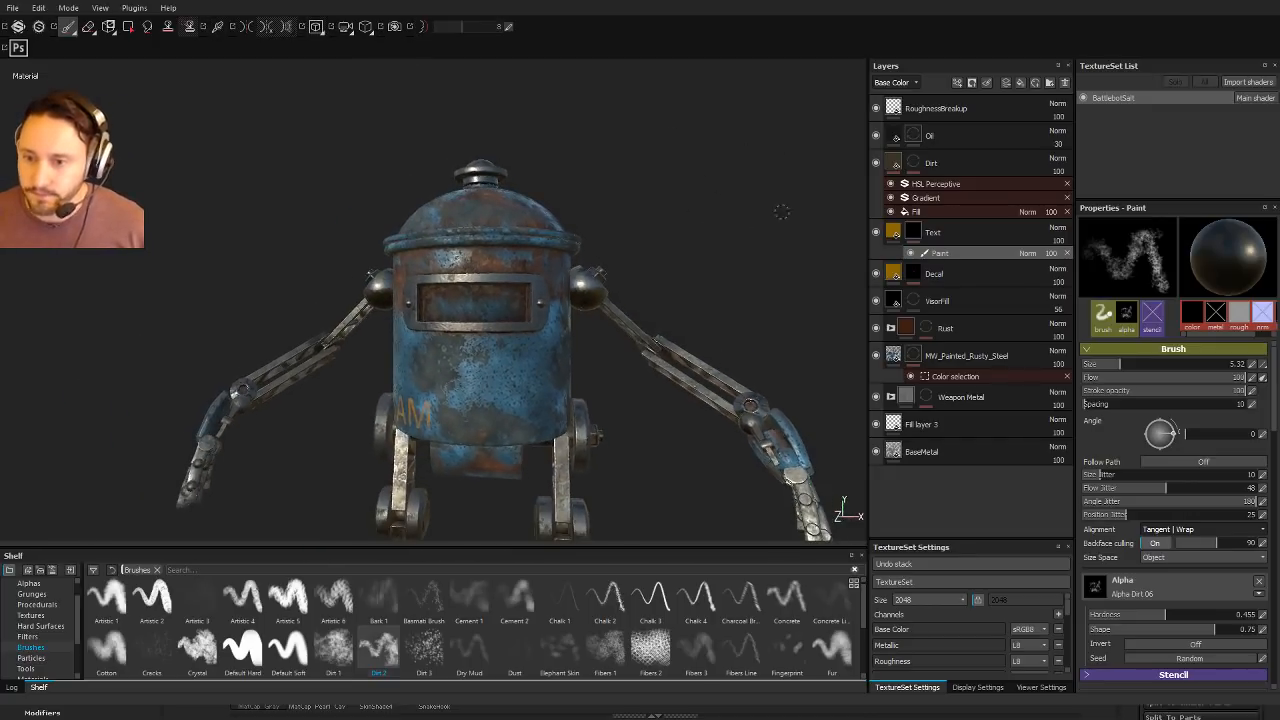
{"action": "left_click_drag", "start_coordinate": [782, 212], "coordinate": [561, 240], "text": "alt"}
{"action": "right_click_drag", "start_coordinate": [561, 240], "coordinate": [786, 257], "text": "alt"}
{"action": "middle_click_drag", "start_coordinate": [786, 257], "coordinate": [640, 305], "text": "alt"}
{"action": "left_click_drag", "start_coordinate": [640, 305], "coordinate": [766, 317], "text": "alt"}
{"action": "right_click_drag", "start_coordinate": [766, 317], "coordinate": [636, 335], "text": "shift"}
{"action": "left_click_drag", "start_coordinate": [636, 345], "coordinate": [678, 288], "text": "alt"}
{"action": "middle_click_drag", "start_coordinate": [666, 356], "coordinate": [654, 189], "text": "alt"}
{"action": "left_click_drag", "start_coordinate": [654, 189], "coordinate": [500, 310], "text": "alt"}
{"action": "right_click_drag", "start_coordinate": [500, 310], "coordinate": [149, 409], "text": "alt"}
{"action": "left_click_drag", "start_coordinate": [149, 409], "coordinate": [740, 372], "text": "alt"}
{"action": "middle_click_drag", "start_coordinate": [740, 372], "coordinate": [780, 455], "text": "alt"}
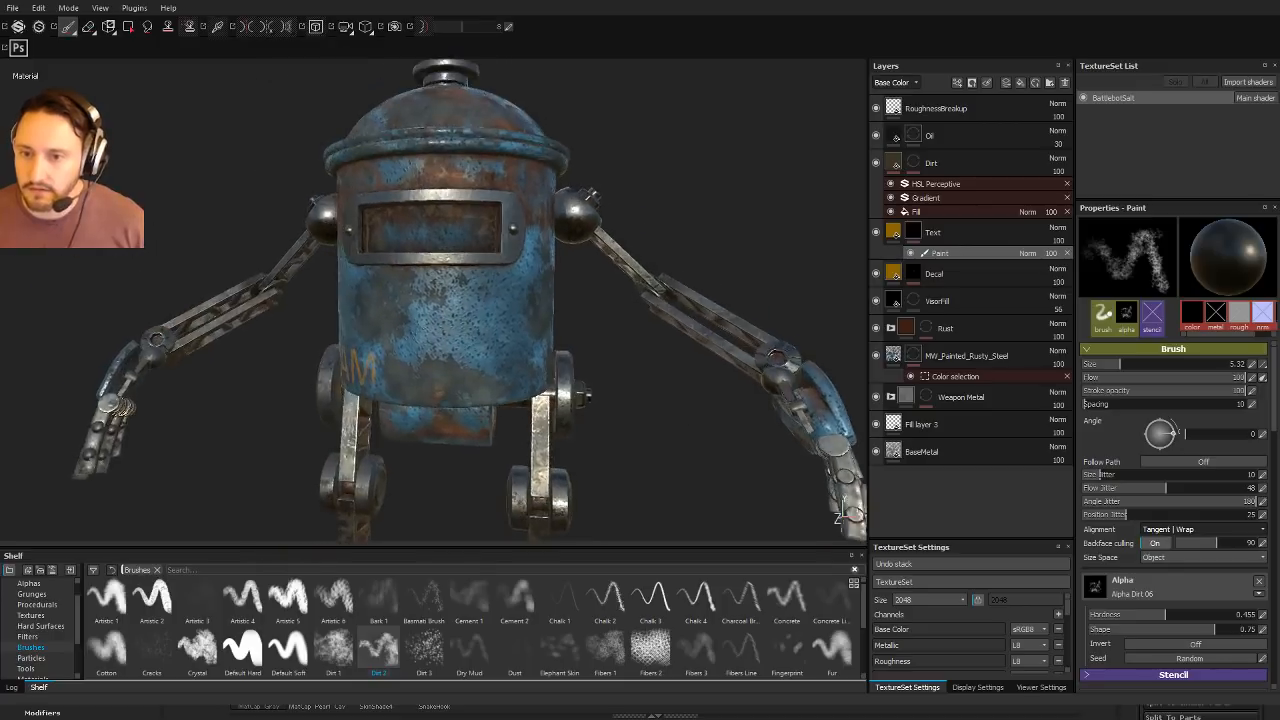
{"action": "right_click_drag", "start_coordinate": [780, 455], "coordinate": [600, 420], "text": "alt"}
{"action": "left_click_drag", "start_coordinate": [600, 420], "coordinate": [497, 372], "text": "alt"}
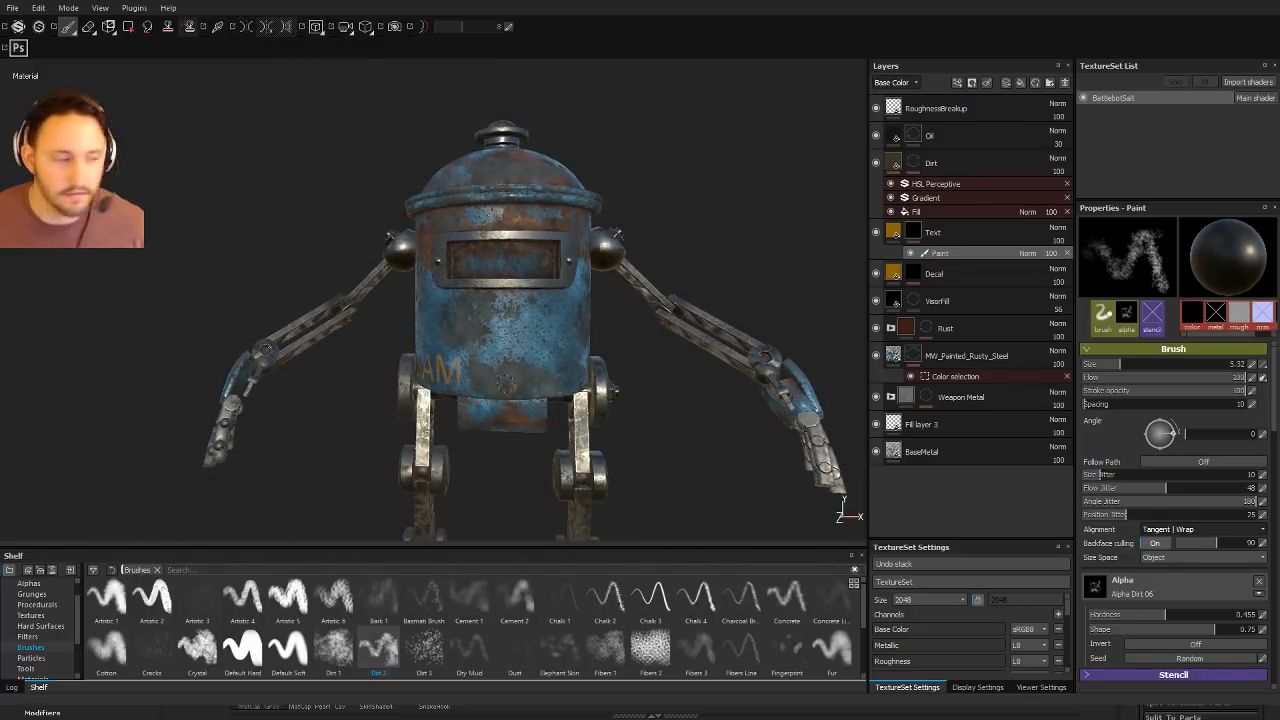
Step: Browse the alpha library for a suitable sign symbol
{"action": "left_click", "coordinate": [44, 585]}
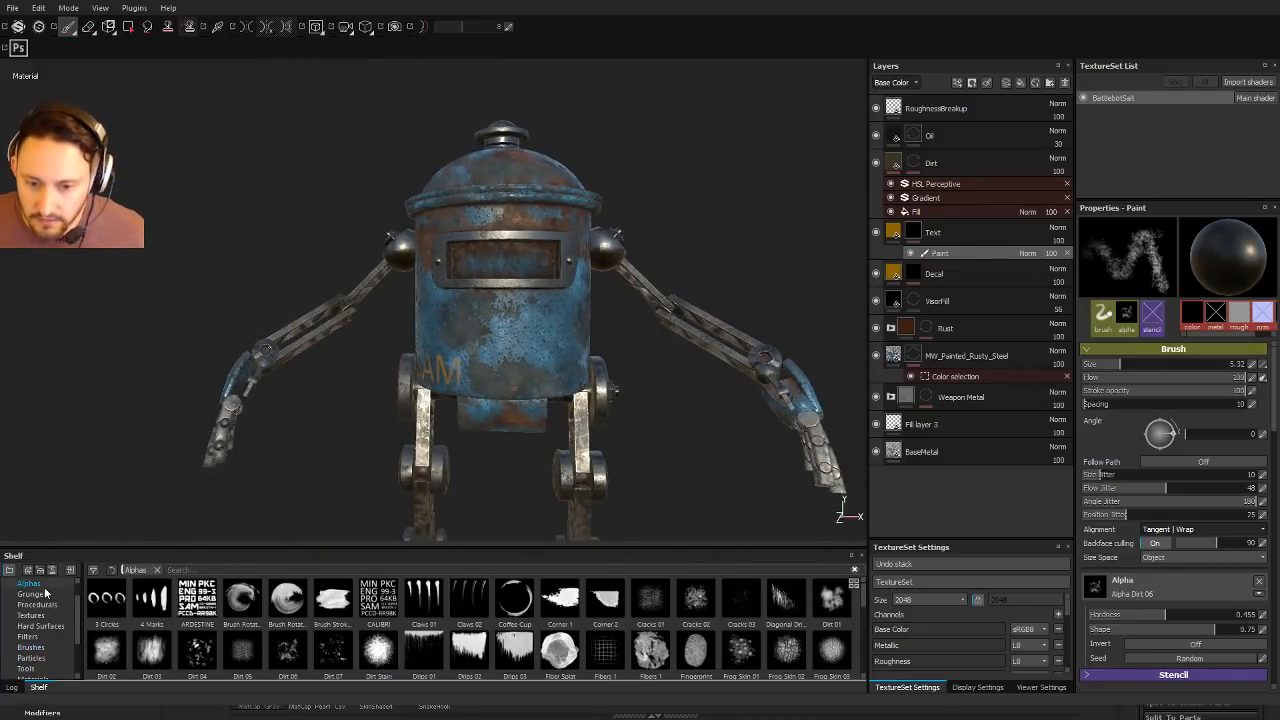
{"action": "scroll", "coordinate": [280, 662], "scroll_direction": "down", "scroll_amount": 10}
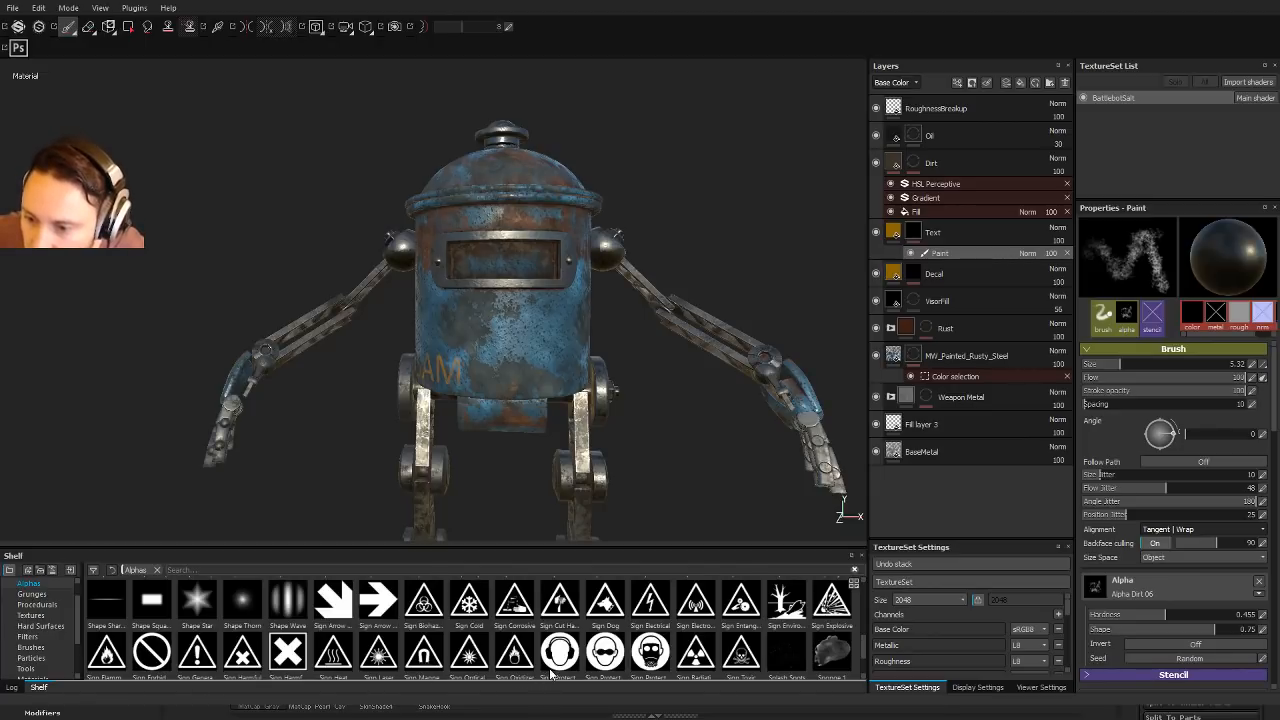
{"action": "scroll", "coordinate": [568, 668], "scroll_direction": "down", "scroll_amount": 2}
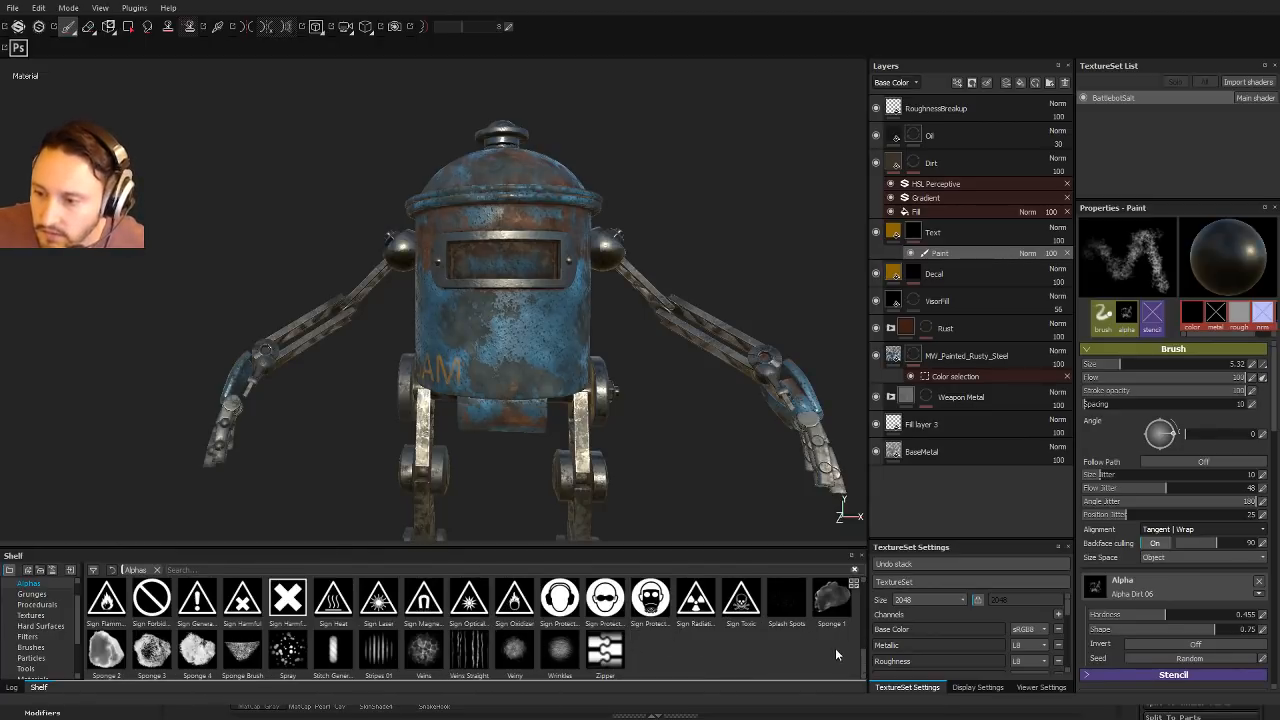
Step: Select the Decal layer's Paint effect and check by toggling its visibility that it holds the radiation sign
{"action": "left_click_drag", "start_coordinate": [743, 540], "coordinate": [735, 331], "text": "alt"}
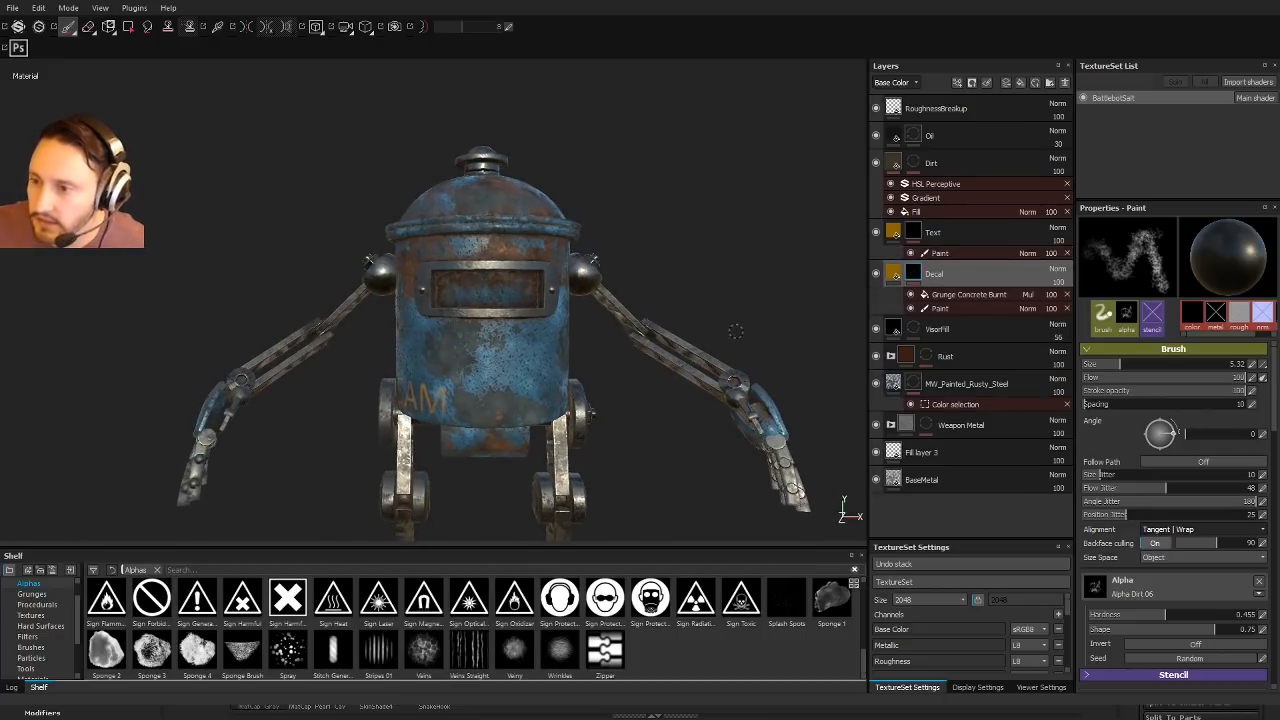
{"action": "middle_click_drag", "start_coordinate": [735, 331], "coordinate": [676, 347], "text": "alt"}
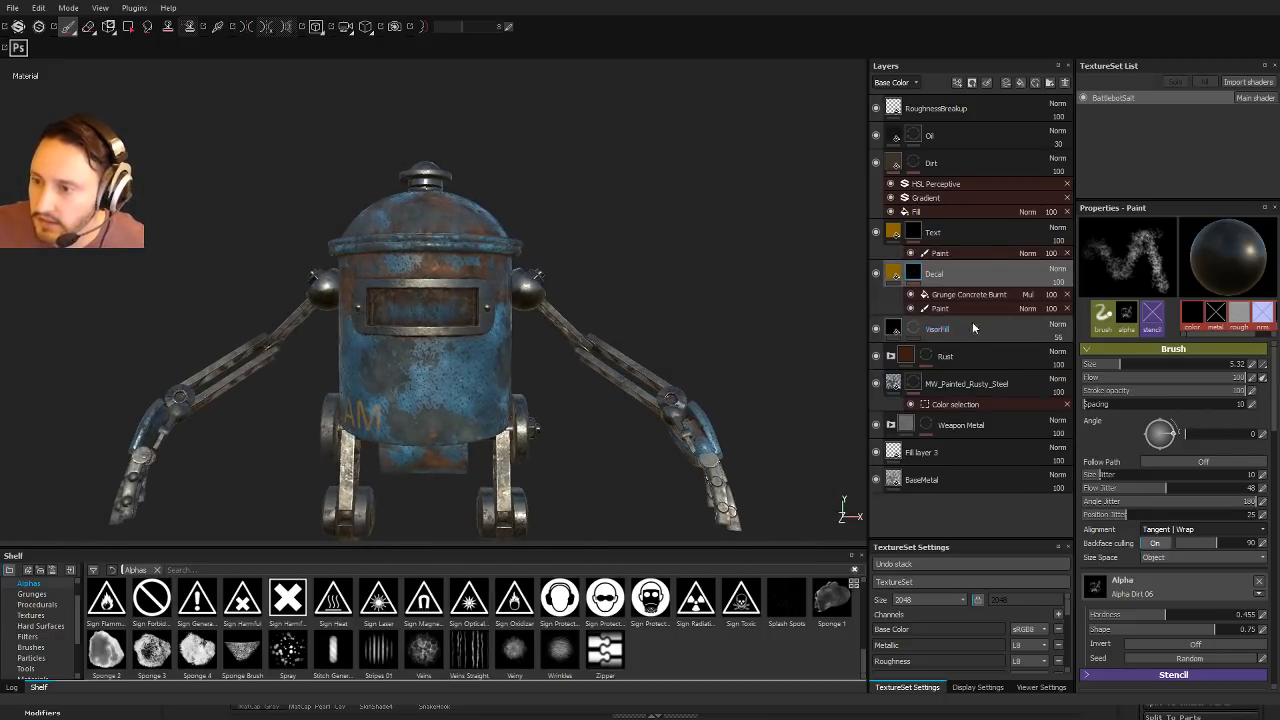
{"action": "left_click", "coordinate": [930, 312]}
{"action": "left_click", "coordinate": [912, 310]}
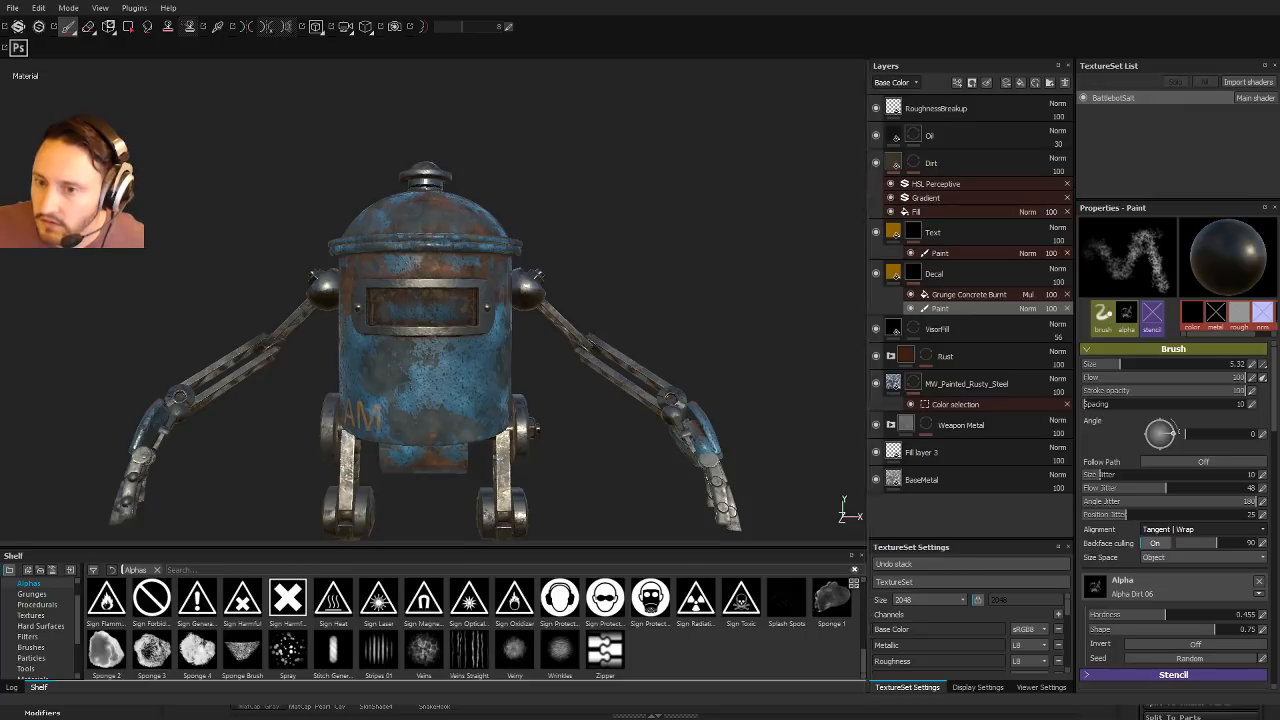
{"action": "left_click_drag", "start_coordinate": [655, 310], "coordinate": [417, 318], "text": "alt"}
{"action": "right_click_drag", "start_coordinate": [417, 318], "coordinate": [451, 330], "text": "shift"}
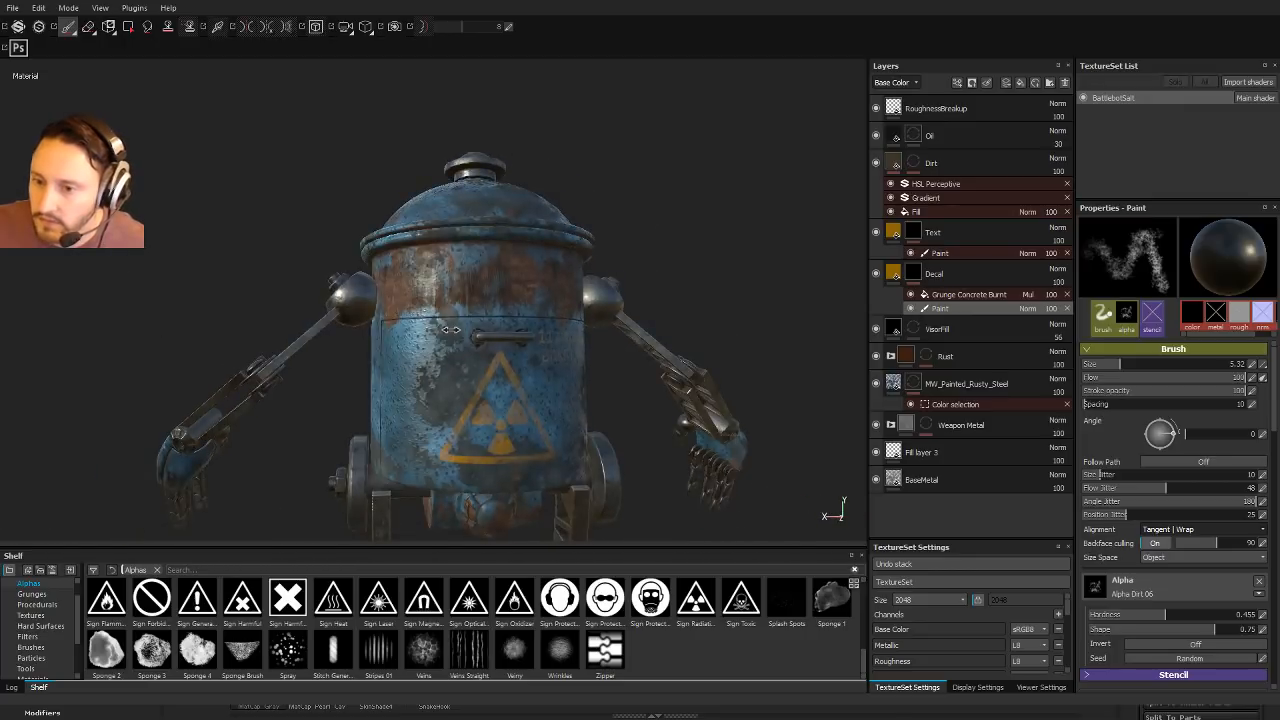
{"action": "left_click", "coordinate": [911, 309]}
{"action": "left_click", "coordinate": [911, 309]}
Step: Load the Sign Harmful (Square) alpha into the brush at the robot's front and set the grayscale paint value to white
{"action": "left_click_drag", "start_coordinate": [645, 326], "coordinate": [846, 326], "text": "alt"}
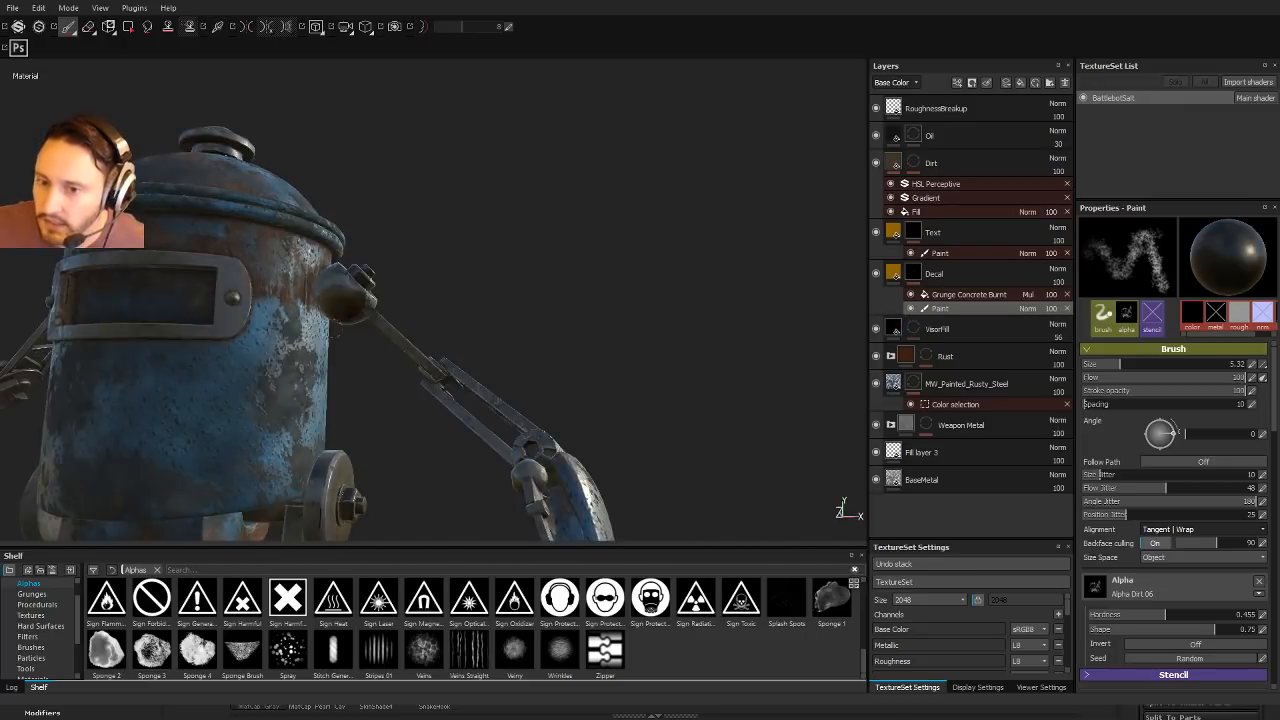
{"action": "right_click_drag", "start_coordinate": [846, 326], "coordinate": [780, 322], "text": "alt"}
{"action": "middle_click_drag", "start_coordinate": [140, 335], "coordinate": [352, 328], "text": "alt"}
{"action": "right_click_drag", "start_coordinate": [410, 331], "coordinate": [531, 339], "text": "shift"}
{"action": "middle_click_drag", "start_coordinate": [531, 339], "coordinate": [505, 332], "text": "alt"}
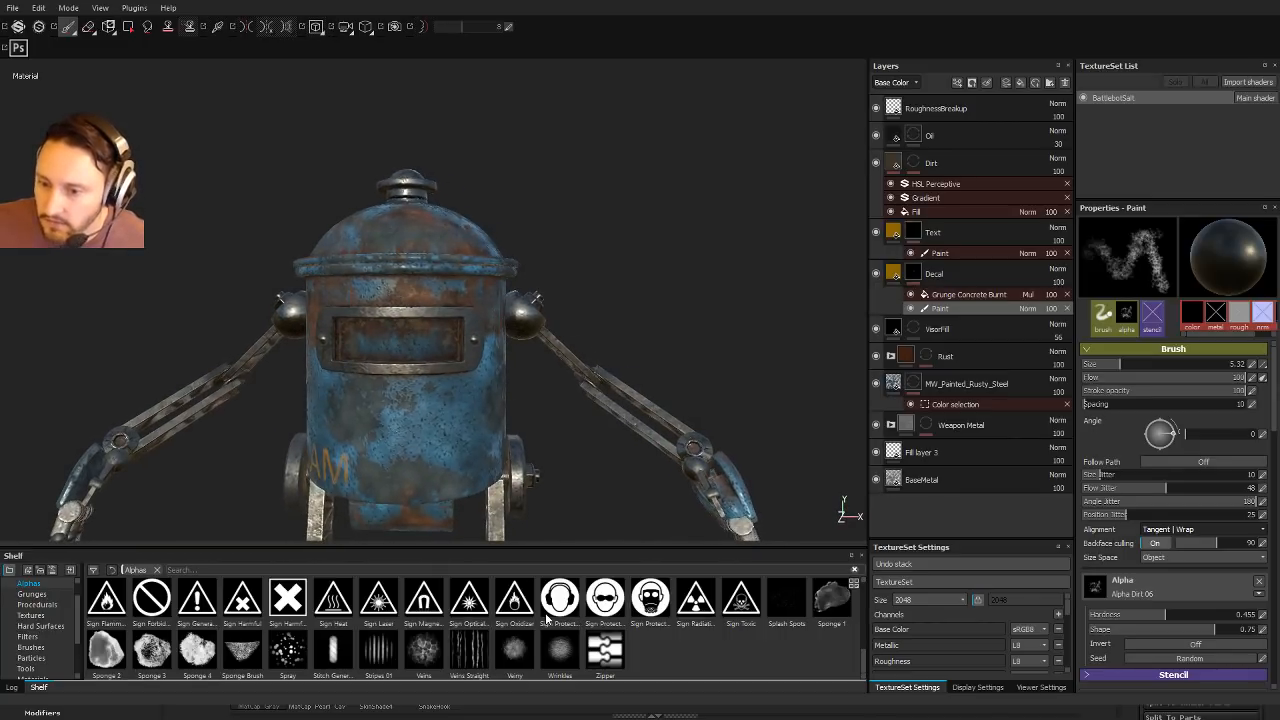
{"action": "left_click", "coordinate": [287, 598]}
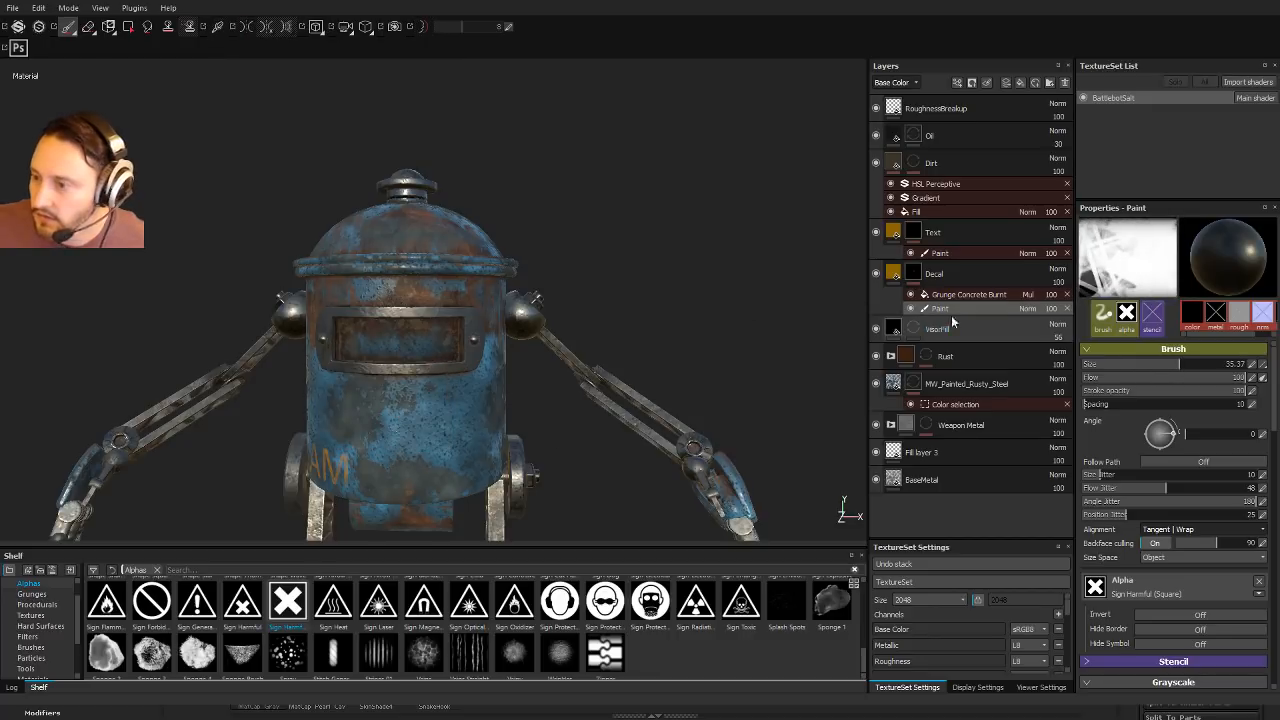
{"action": "scroll", "coordinate": [1141, 585], "scroll_direction": "down", "scroll_amount": 3}
{"action": "left_click_drag", "start_coordinate": [1172, 562], "coordinate": [1256, 563]}
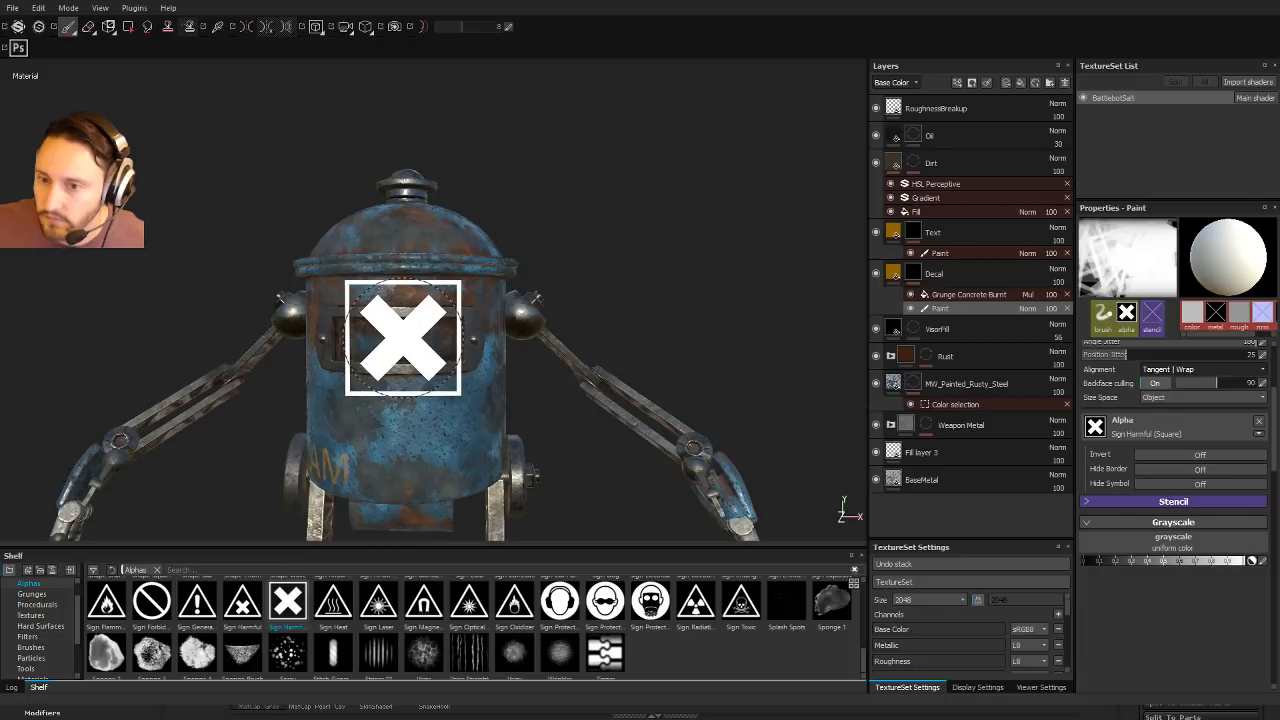
{"action": "middle_click_drag", "start_coordinate": [729, 324], "coordinate": [719, 337], "text": "alt"}
{"action": "key", "text": "ctrl+z"}
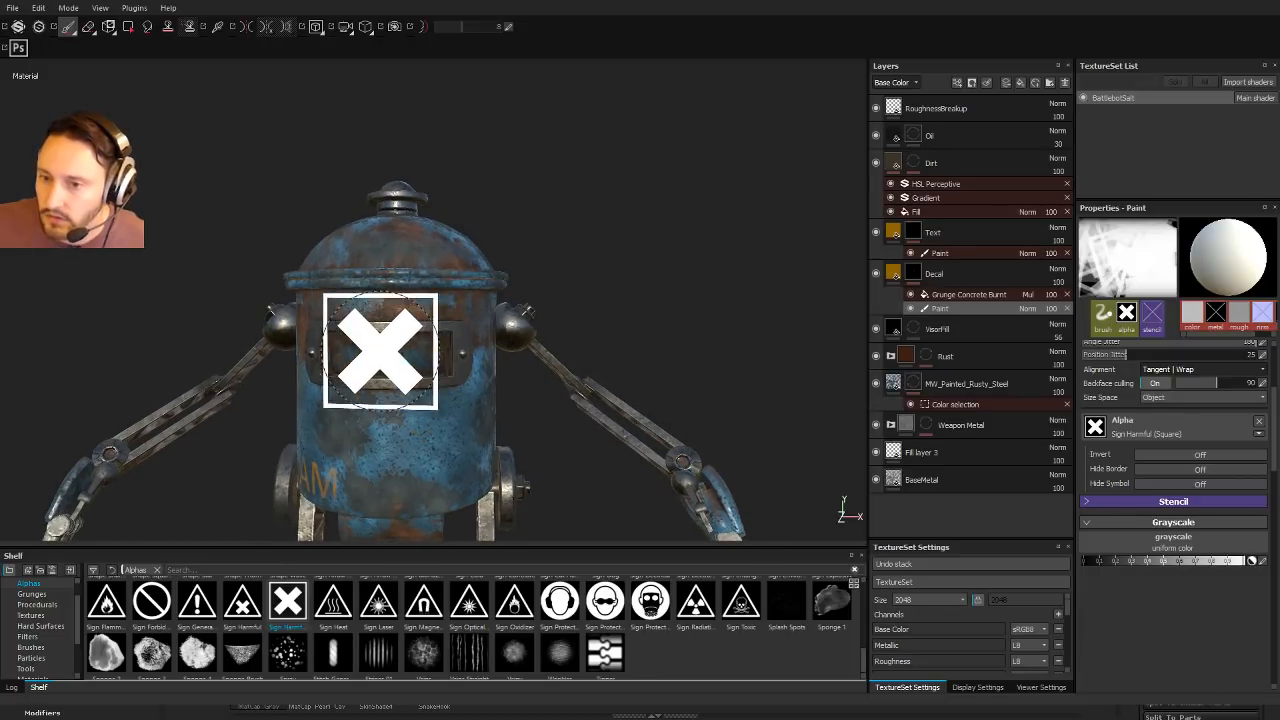
Step: Undo the trial stamp on the visor, reset the brush to Default Hard and load the Sign Harmful (Square) alpha into it
{"action": "left_click", "coordinate": [380, 350]}
{"action": "key", "text": "ctrl+z"}
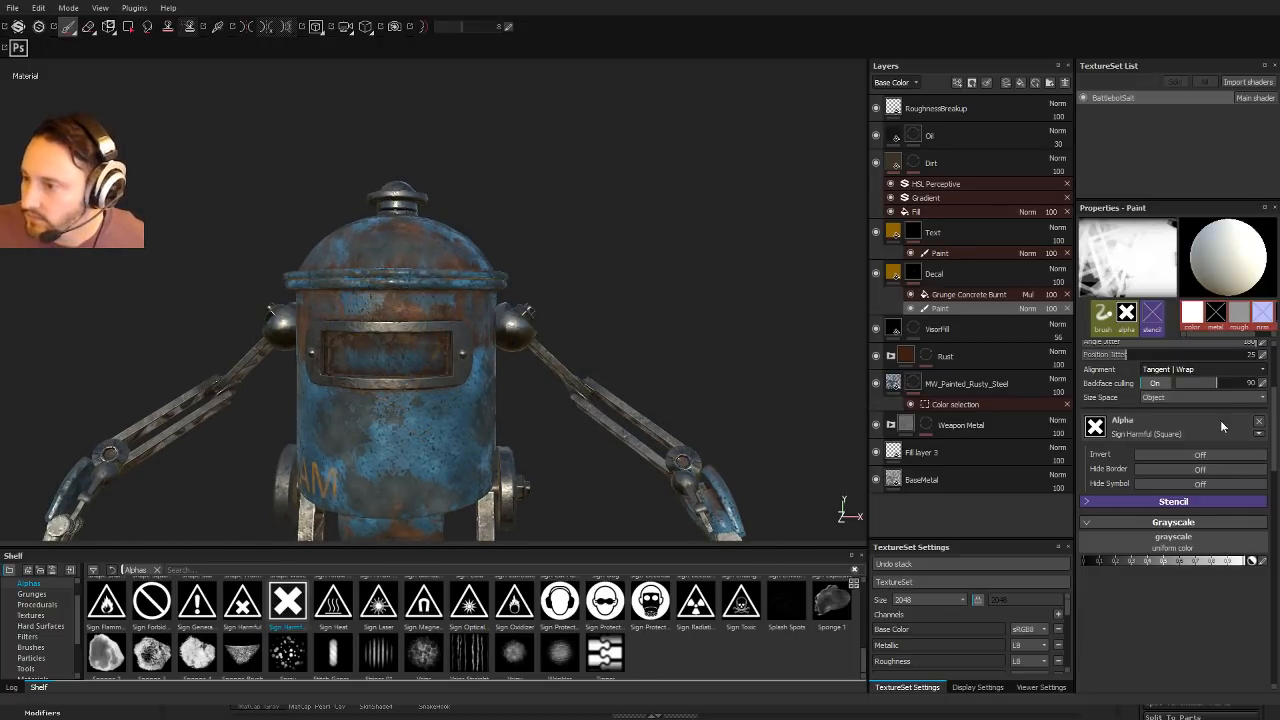
{"action": "scroll", "coordinate": [1221, 427], "scroll_direction": "up", "scroll_amount": 5}
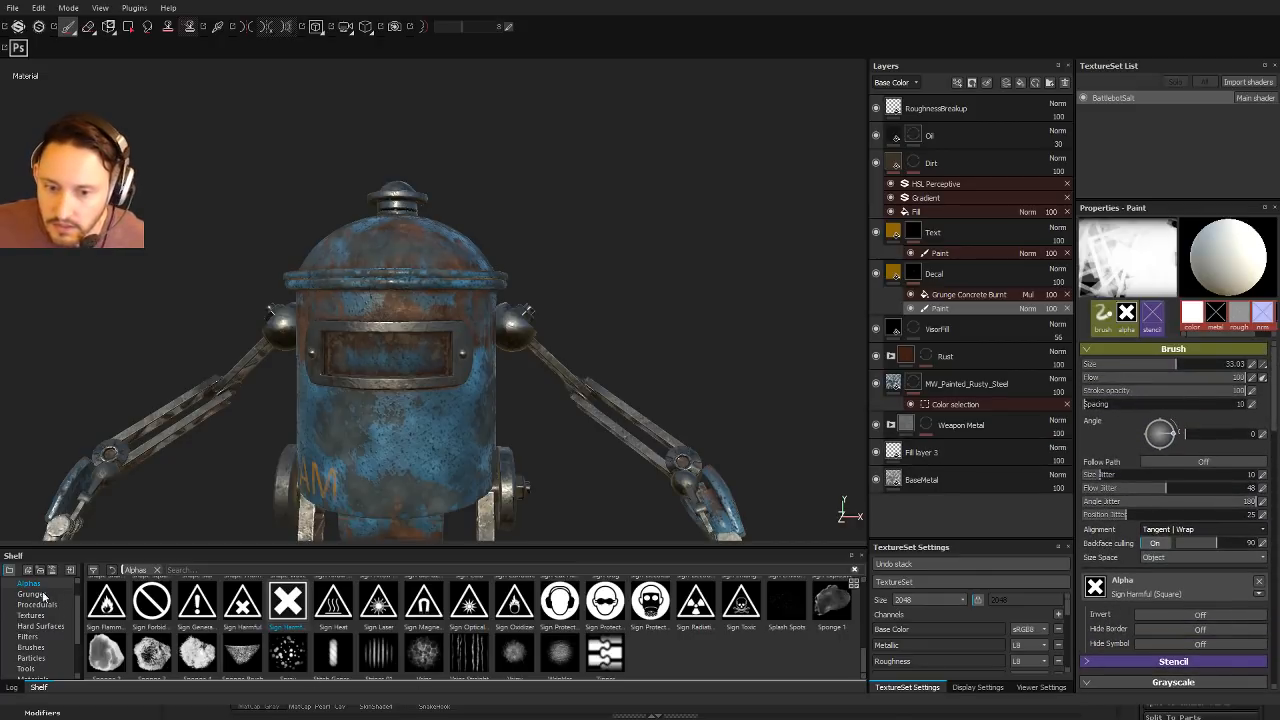
{"action": "left_click", "coordinate": [31, 647]}
{"action": "left_click", "coordinate": [242, 652]}
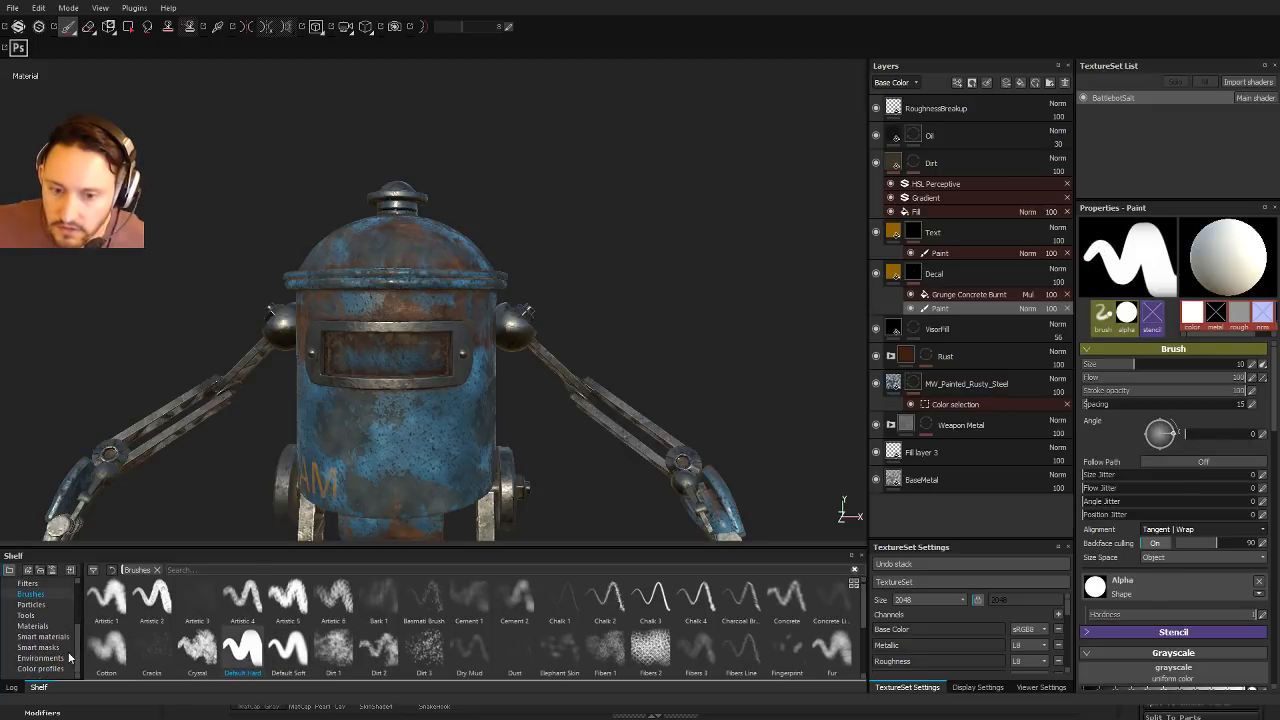
{"action": "scroll", "coordinate": [49, 609], "scroll_direction": "up", "scroll_amount": 3}
{"action": "left_click", "coordinate": [40, 594]}
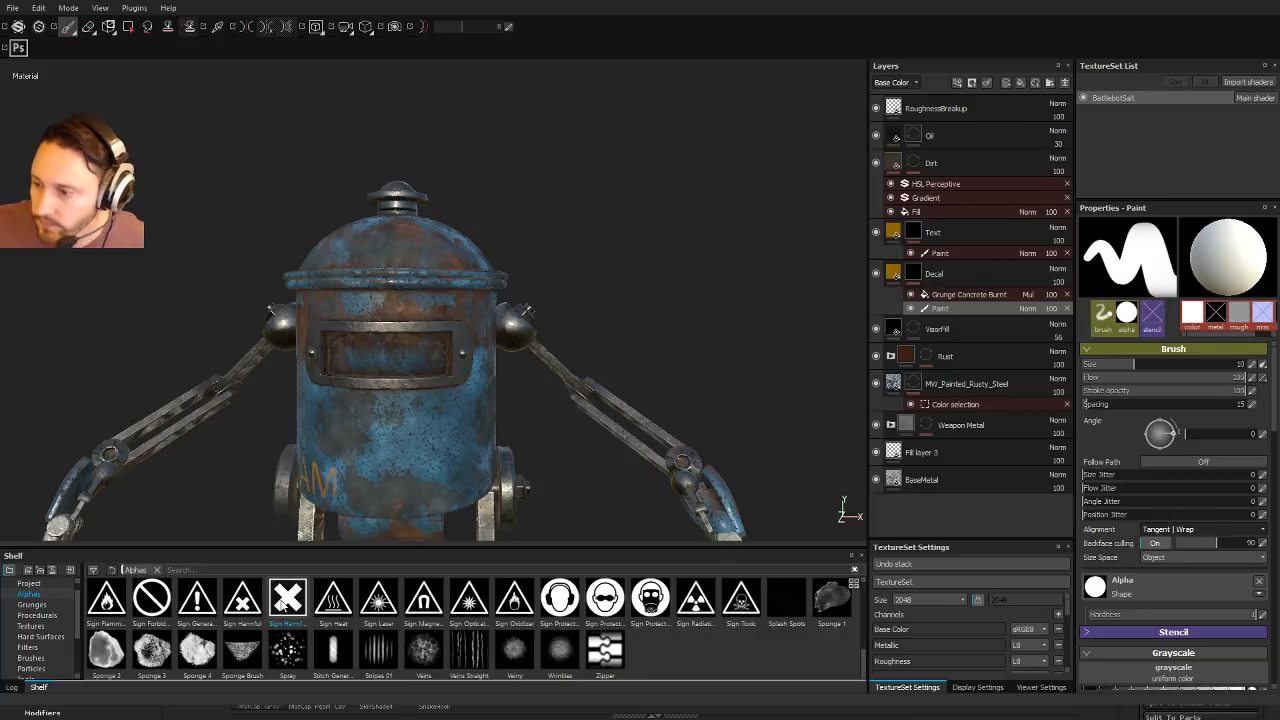
{"action": "scroll", "coordinate": [282, 601], "scroll_direction": "up", "scroll_amount": 1}
{"action": "left_click_drag", "start_coordinate": [1138, 584], "coordinate": [1130, 586]}
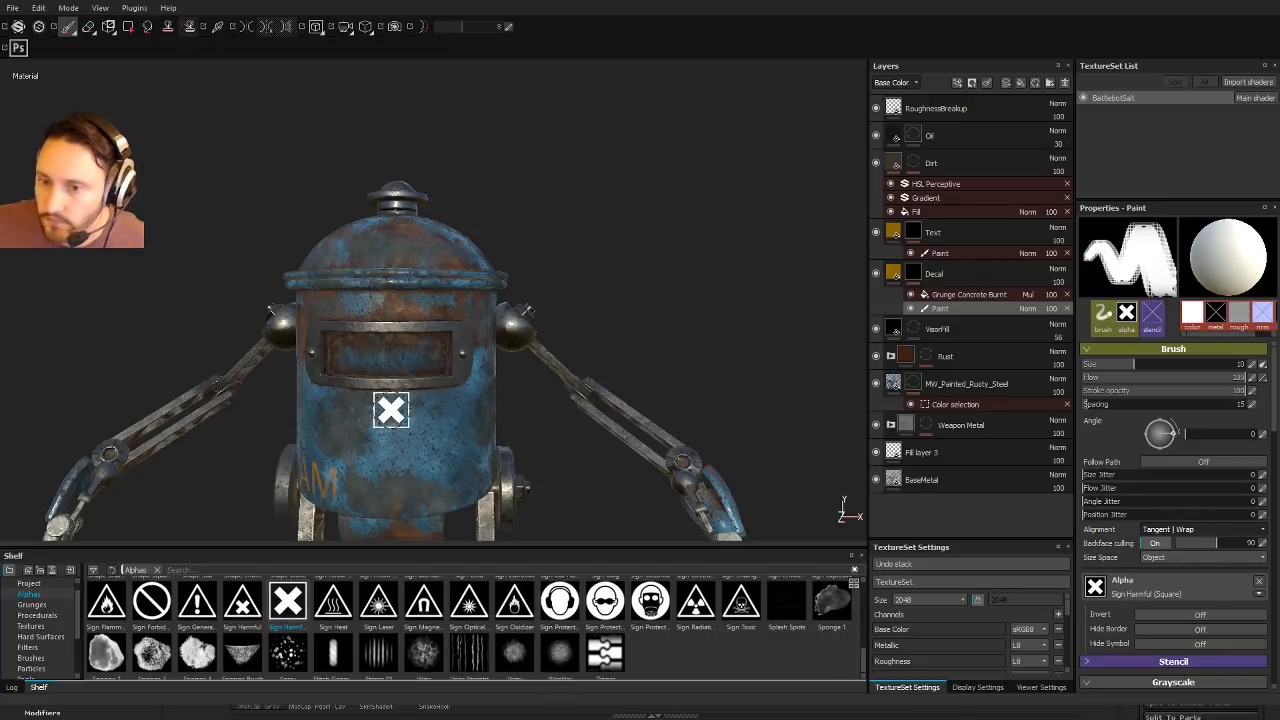
Step: Try a single Sign Harmful (Square) stamp across the middle of the visor at brush size 27.52, and undo it
{"action": "right_click_drag", "start_coordinate": [391, 414], "coordinate": [377, 367], "text": "ctrl"}
{"action": "left_click", "coordinate": [377, 367]}
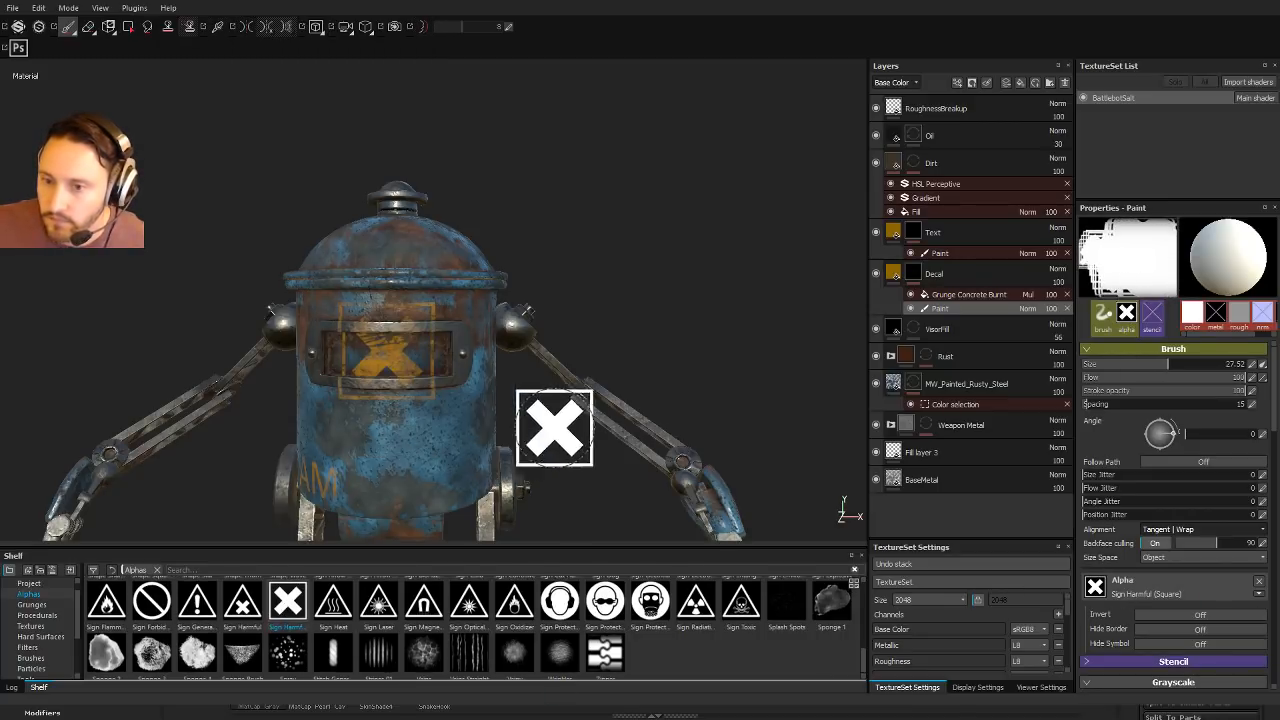
{"action": "mouse_move", "coordinate": [640, 372]}
{"action": "left_mouse_down", "text": "alt"}
{"action": "mouse_move", "coordinate": [720, 357]}
{"action": "mouse_move", "coordinate": [644, 352]}
{"action": "mouse_move", "coordinate": [680, 349]}
{"action": "mouse_move", "coordinate": [611, 329]}
{"action": "mouse_move", "coordinate": [380, 365]}
{"action": "left_mouse_up", "text": "alt"}
{"action": "key", "text": "ctrl+z"}
Step: Try one Sign Harmful (Square) stamp on each half of the visor at brush size 21.03
{"action": "right_click_drag", "start_coordinate": [380, 365], "coordinate": [370, 352], "text": "ctrl"}
{"action": "left_click_drag", "start_coordinate": [349, 309], "coordinate": [361, 322], "text": "alt"}
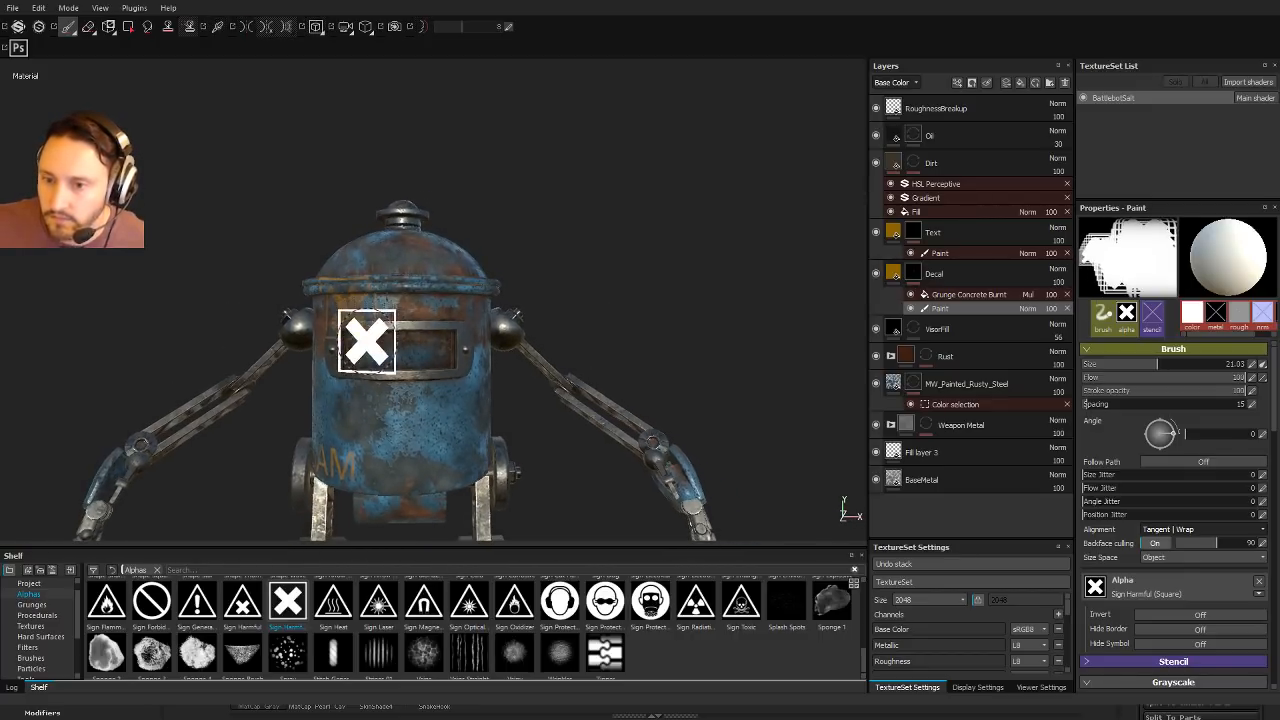
{"action": "left_click", "coordinate": [370, 351]}
{"action": "key", "text": "ctrl+z"}
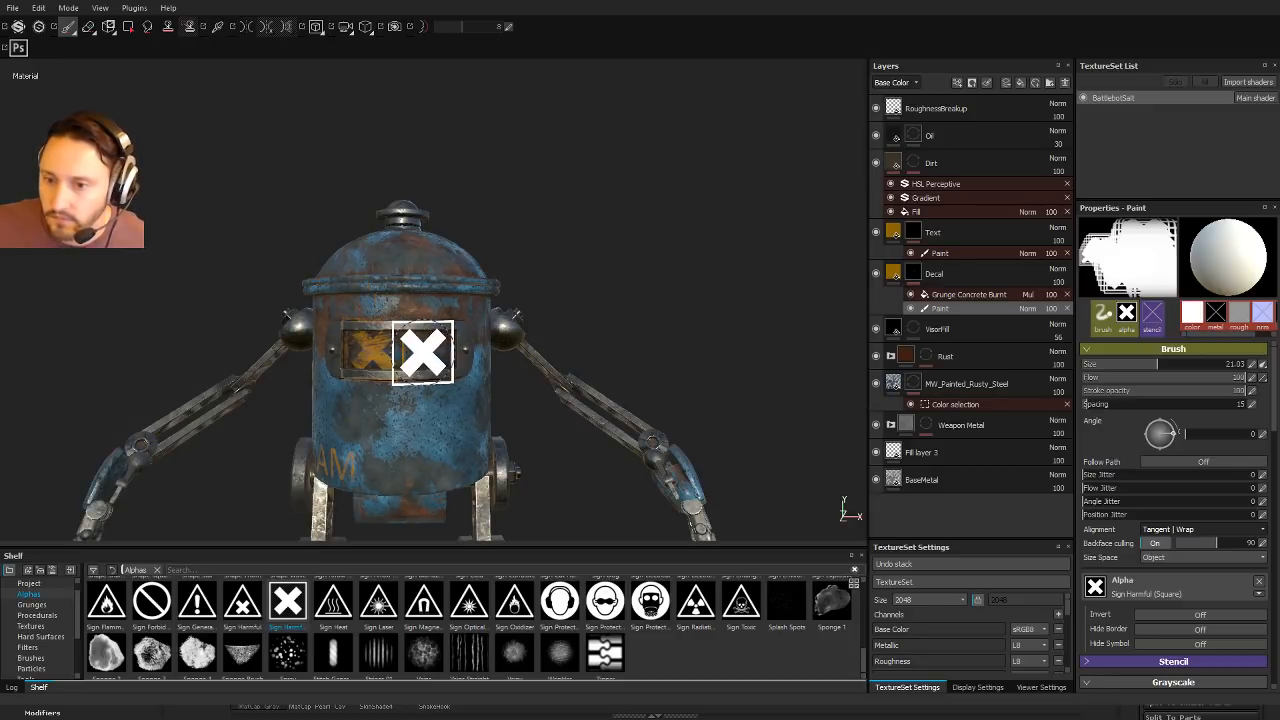
{"action": "left_click", "coordinate": [438, 350]}
{"action": "mouse_move", "coordinate": [783, 372]}
{"action": "left_mouse_down", "text": "alt"}
{"action": "mouse_move", "coordinate": [840, 360]}
{"action": "mouse_move", "coordinate": [609, 317]}
{"action": "mouse_move", "coordinate": [693, 330]}
{"action": "left_mouse_up", "text": "alt"}
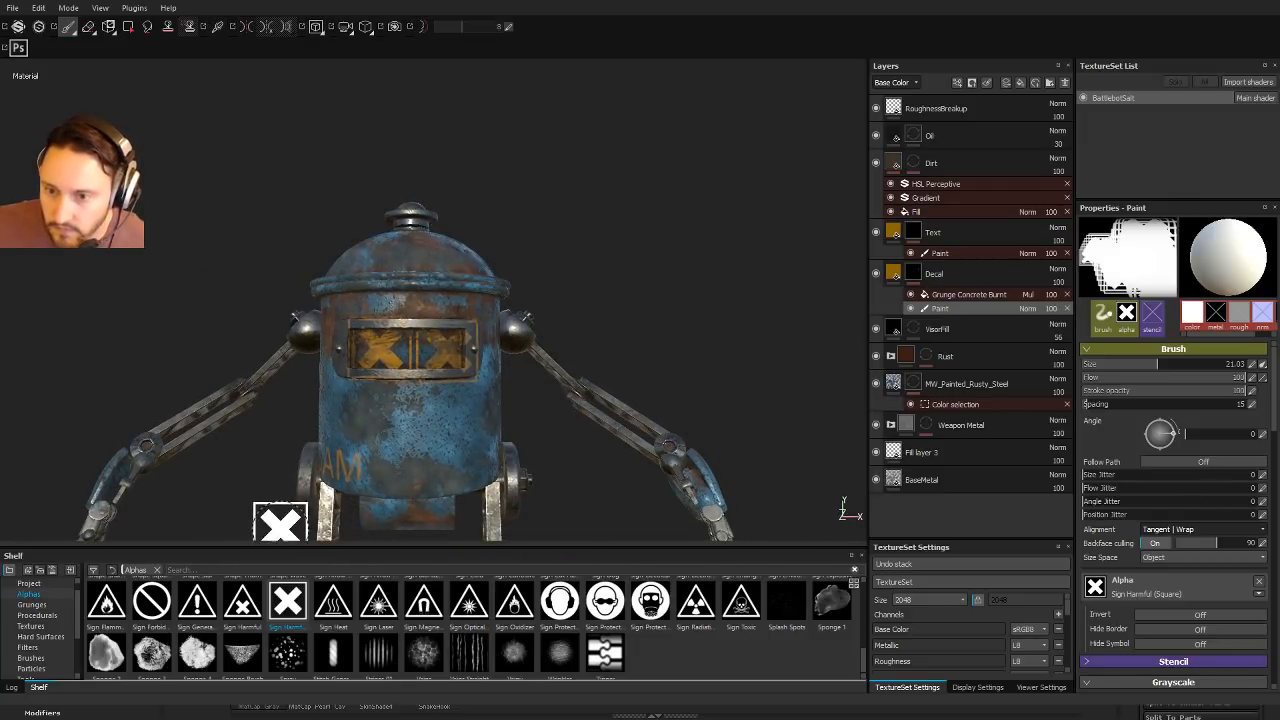
Step: Try the Sign Forbidden alpha on each half of the visor at brush size 21.03, and undo both stamps
{"action": "left_click", "coordinate": [152, 600]}
{"action": "left_click", "coordinate": [368, 345]}
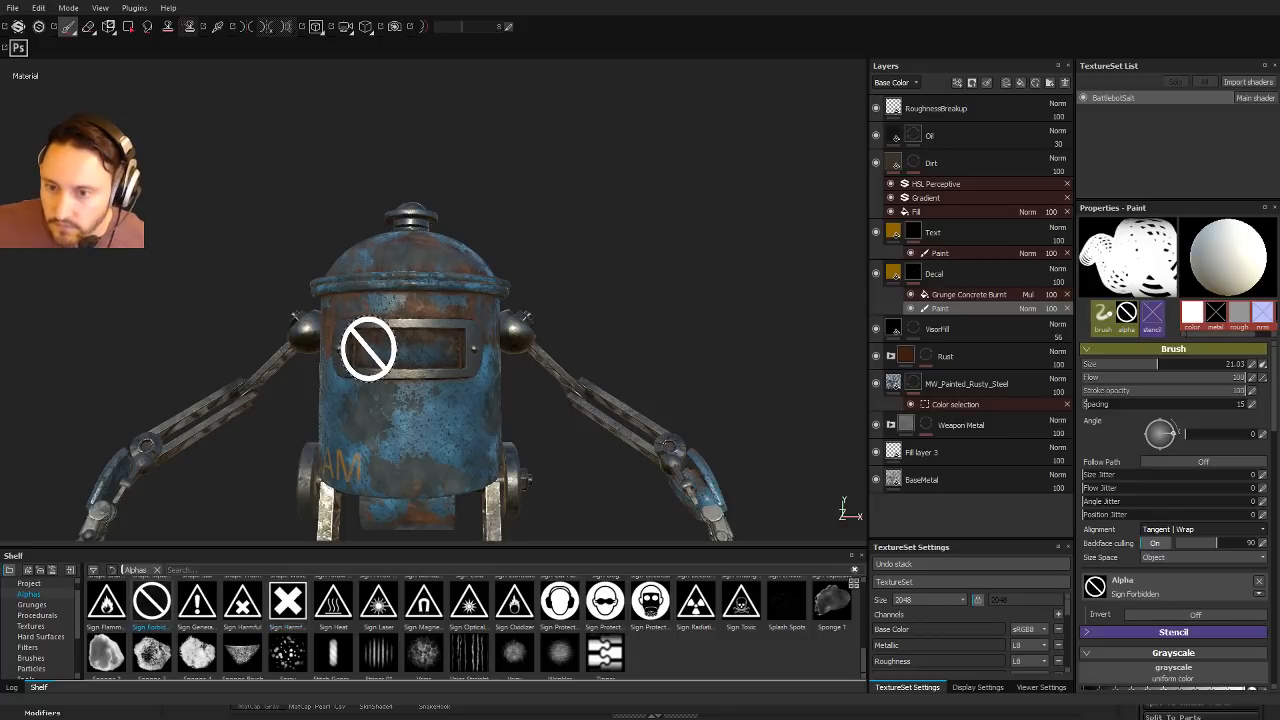
{"action": "left_click", "coordinate": [437, 346]}
{"action": "mouse_move", "coordinate": [567, 435]}
{"action": "left_mouse_down", "text": "alt"}
{"action": "mouse_move", "coordinate": [323, 409]}
{"action": "mouse_move", "coordinate": [651, 351]}
{"action": "mouse_move", "coordinate": [632, 349]}
{"action": "left_mouse_up", "text": "alt"}
{"action": "key", "text": "ctrl+z"}
{"action": "key", "text": "ctrl+z"}
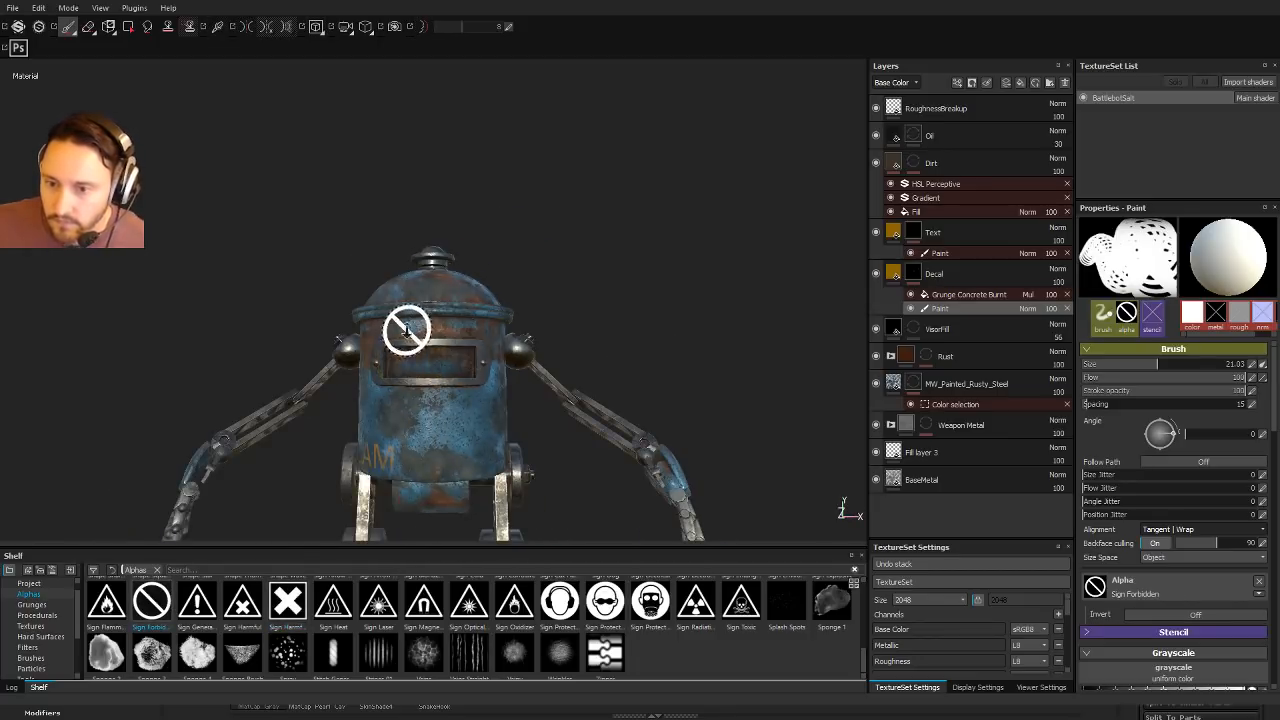
Step: Try smaller Sign Forbidden stamps on both halves of the visor at brush size 16.71, and undo them
{"action": "mouse_move", "coordinate": [406, 331]}
{"action": "right_mouse_down", "text": "alt"}
{"action": "mouse_move", "coordinate": [433, 393]}
{"action": "mouse_move", "coordinate": [418, 406]}
{"action": "right_mouse_up", "text": "alt"}
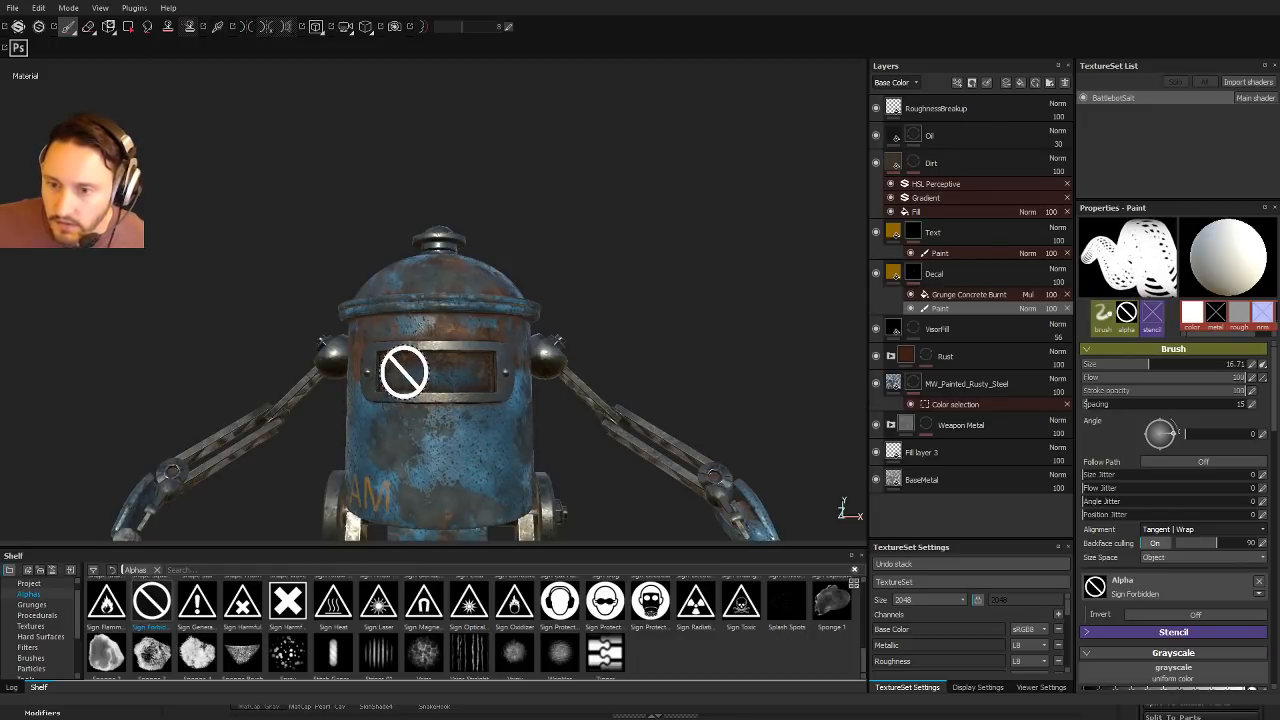
{"action": "left_click", "coordinate": [404, 372]}
{"action": "left_click", "coordinate": [464, 372]}
{"action": "left_click_drag", "start_coordinate": [693, 410], "coordinate": [620, 350], "text": "alt"}
{"action": "right_click_drag", "start_coordinate": [620, 350], "coordinate": [370, 275], "text": "alt"}
{"action": "middle_click_drag", "start_coordinate": [480, 112], "coordinate": [424, 26], "text": "alt"}
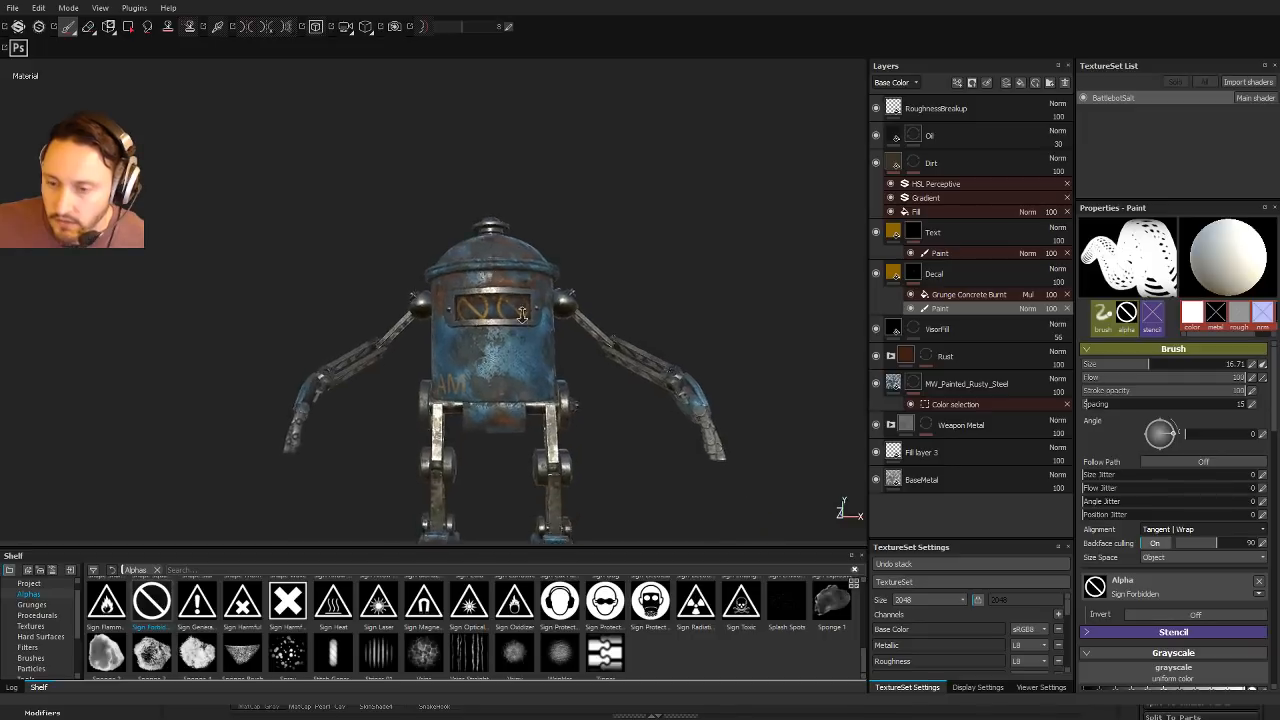
{"action": "right_click_drag", "start_coordinate": [424, 26], "coordinate": [641, 474], "text": "alt"}
{"action": "key", "text": "ctrl+z"}
{"action": "key", "text": "ctrl+z"}
{"action": "scroll", "coordinate": [746, 630], "scroll_direction": "up", "scroll_amount": 1}
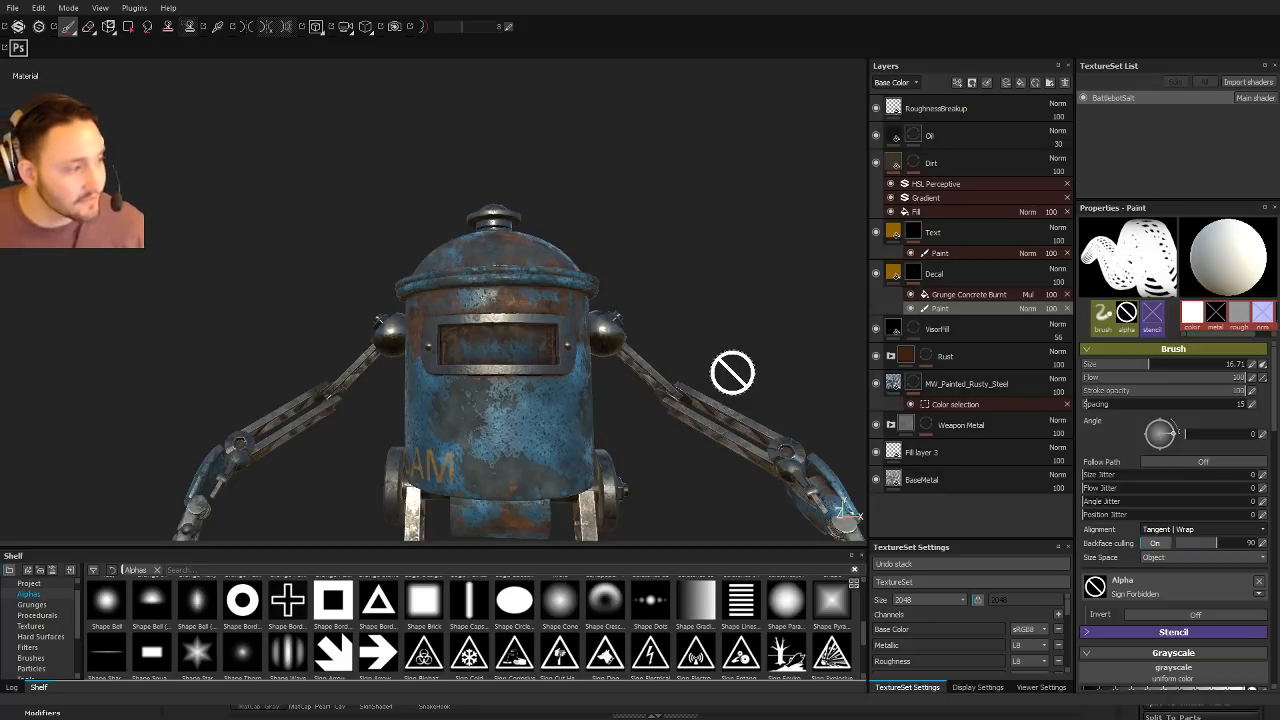
Step: Duplicate the Decal layer and remove the grunge and paint effects from the copy's mask
{"action": "left_click", "coordinate": [935, 278]}
{"action": "key", "text": "ctrl+d"}
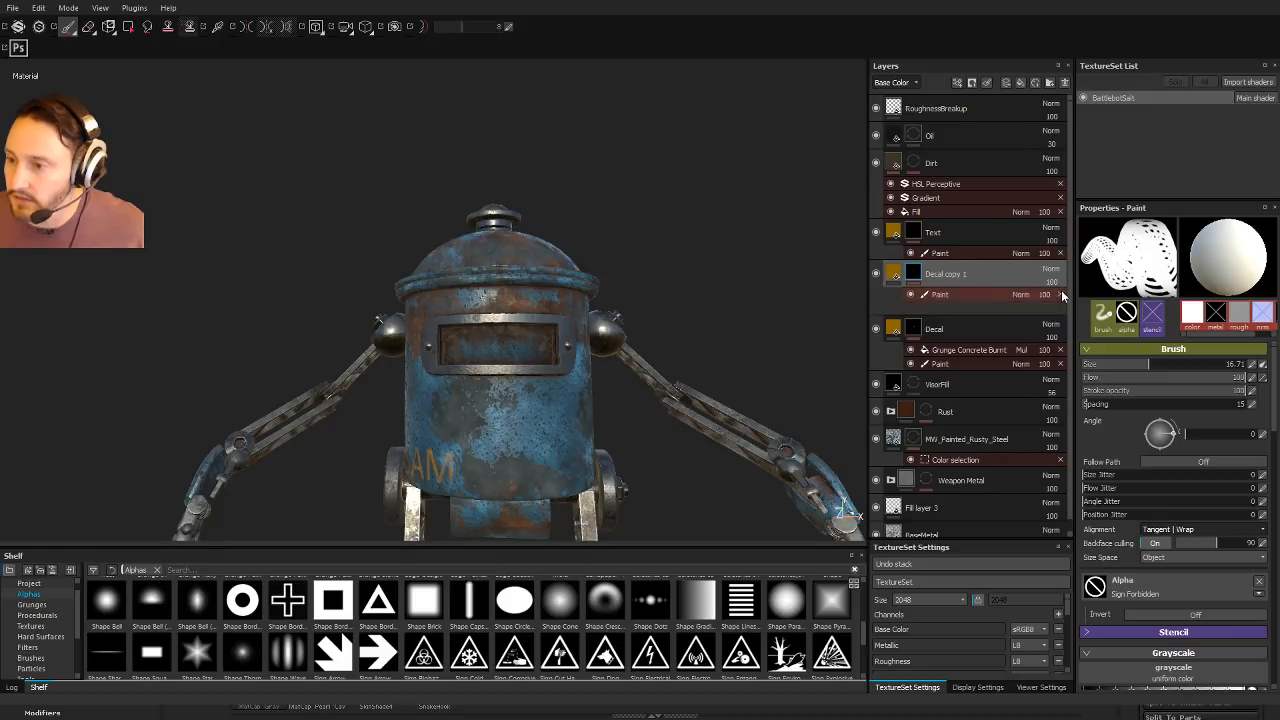
{"action": "left_click", "coordinate": [1061, 294]}
{"action": "left_click", "coordinate": [1066, 294]}
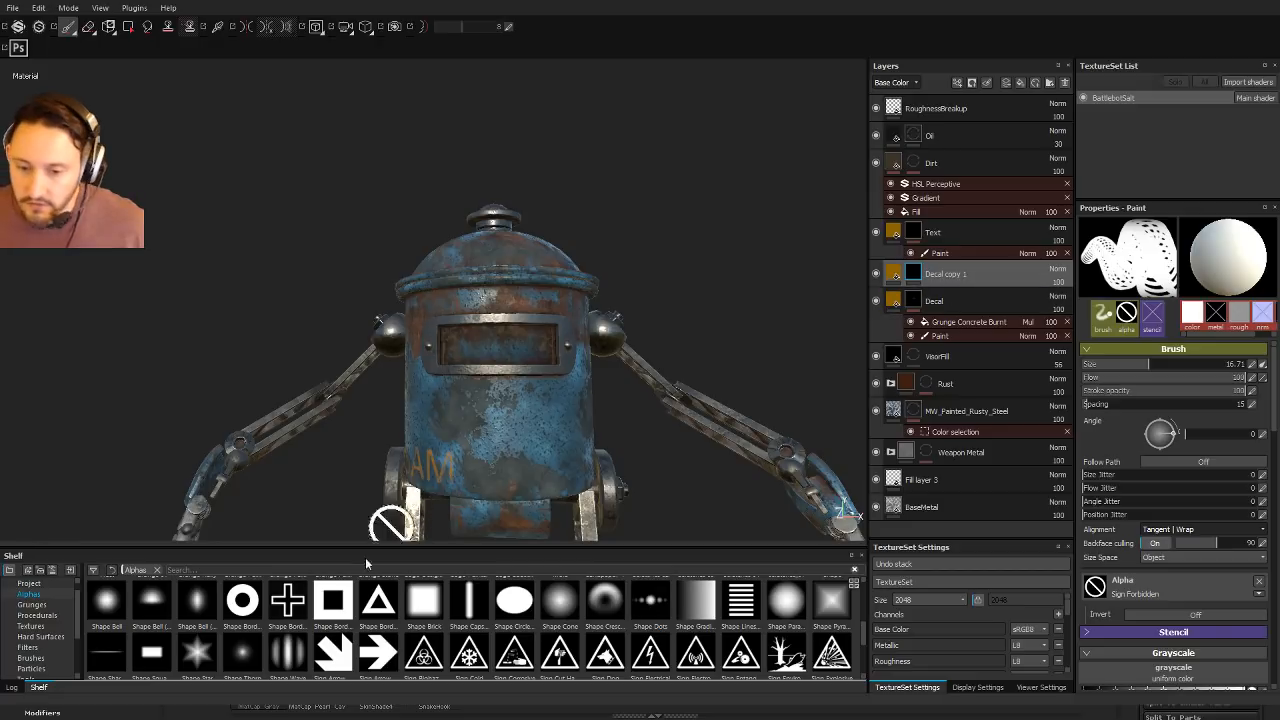
Step: Set up the Default Hard brush at size 2.76 with symmetry painting turned on
{"action": "scroll", "coordinate": [77, 596], "scroll_direction": "up", "scroll_amount": 1}
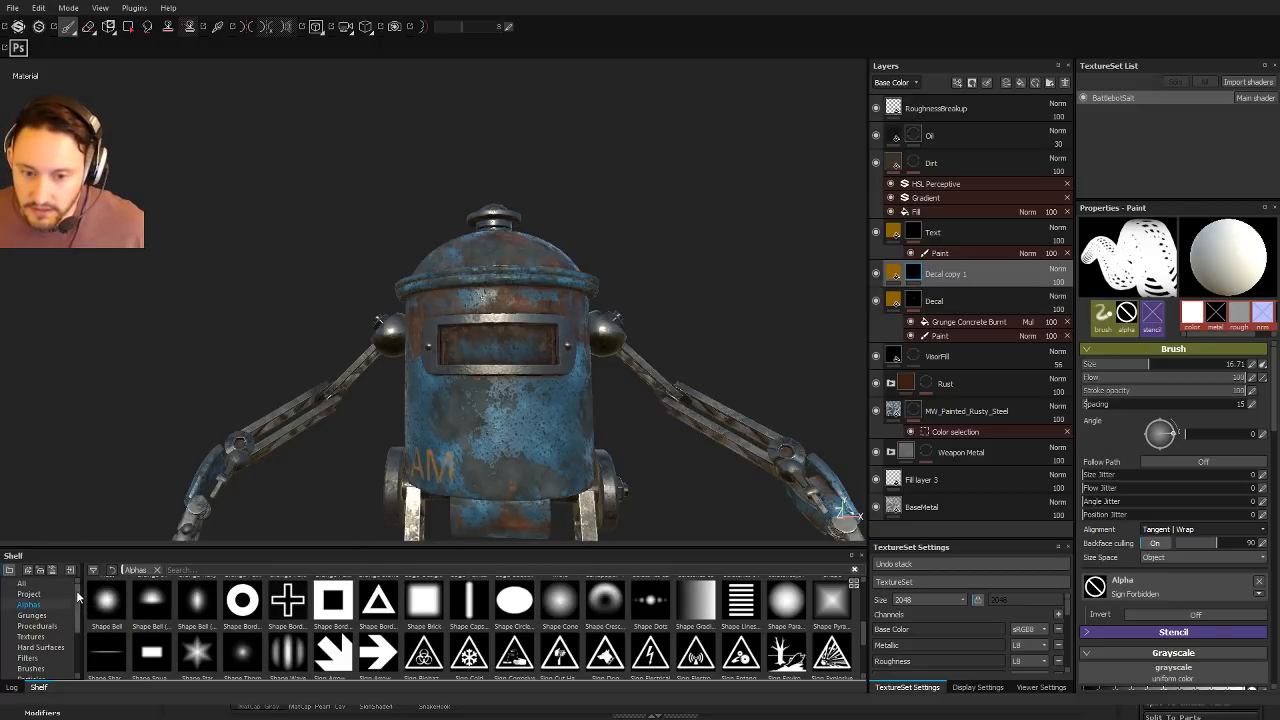
{"action": "left_click", "coordinate": [31, 668]}
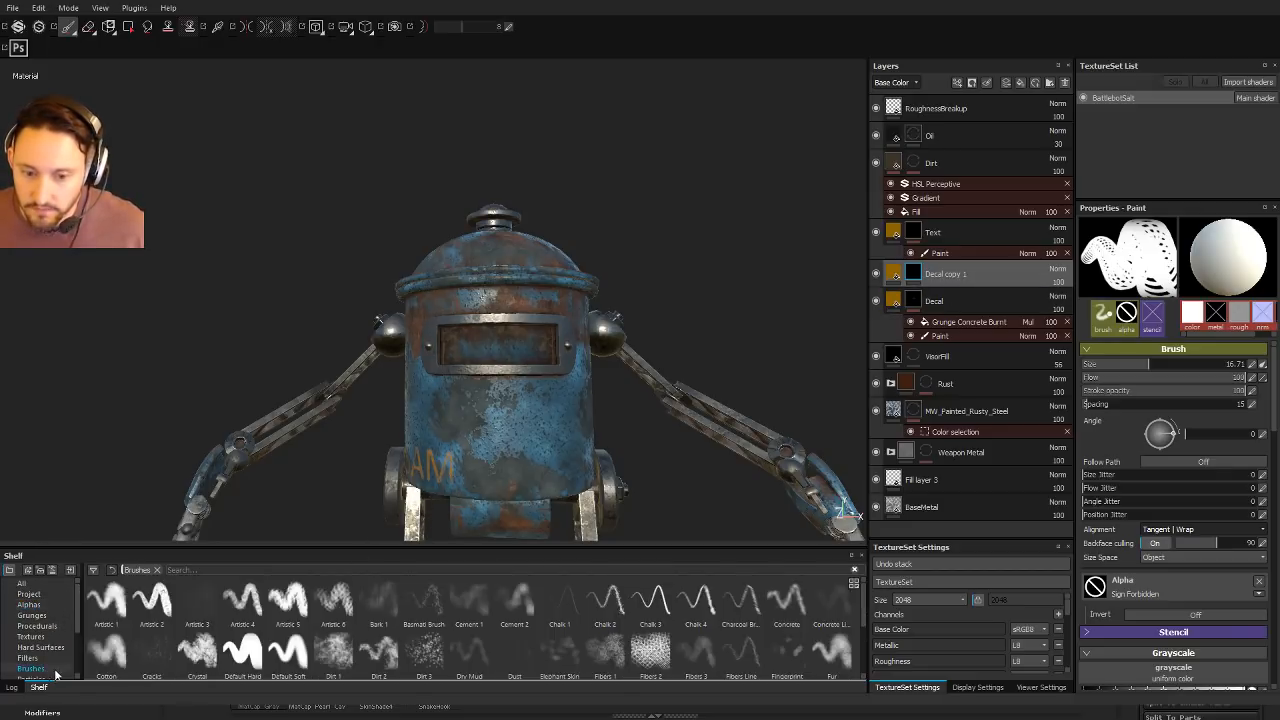
{"action": "left_click", "coordinate": [243, 652]}
{"action": "left_click_drag", "start_coordinate": [491, 409], "coordinate": [543, 391], "text": "alt"}
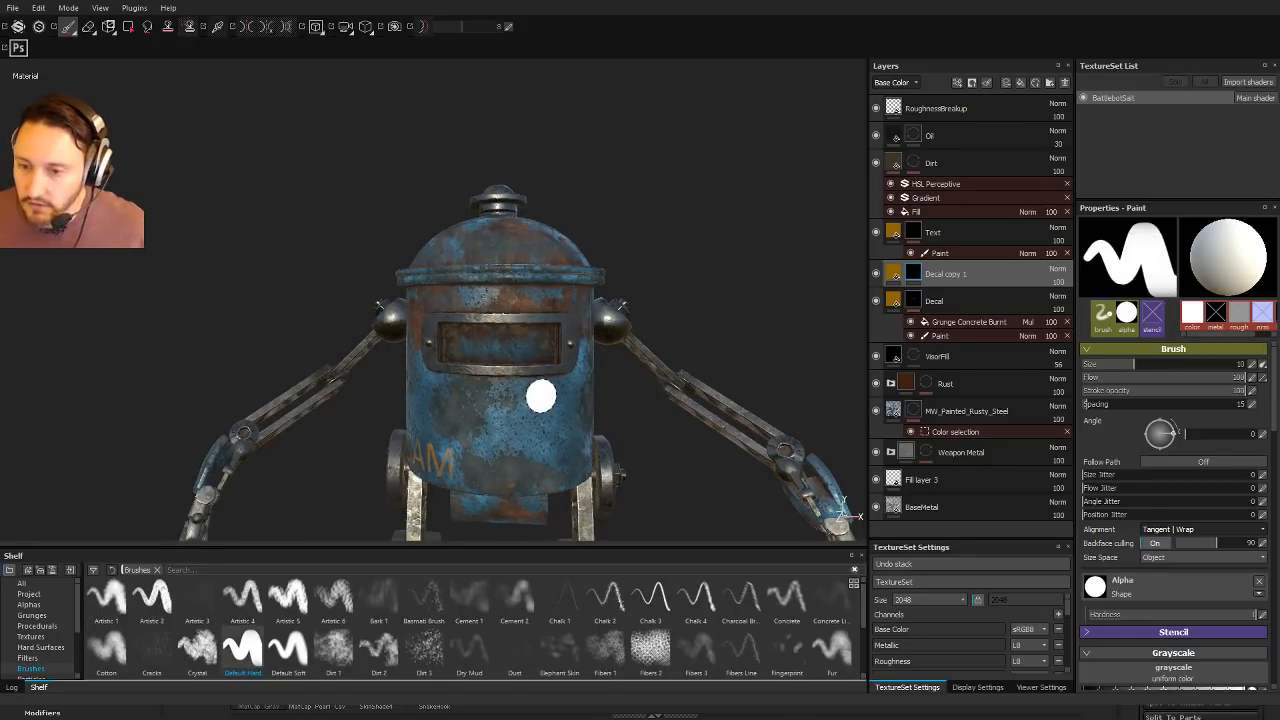
{"action": "middle_click_drag", "start_coordinate": [623, 218], "coordinate": [609, 215], "text": "alt"}
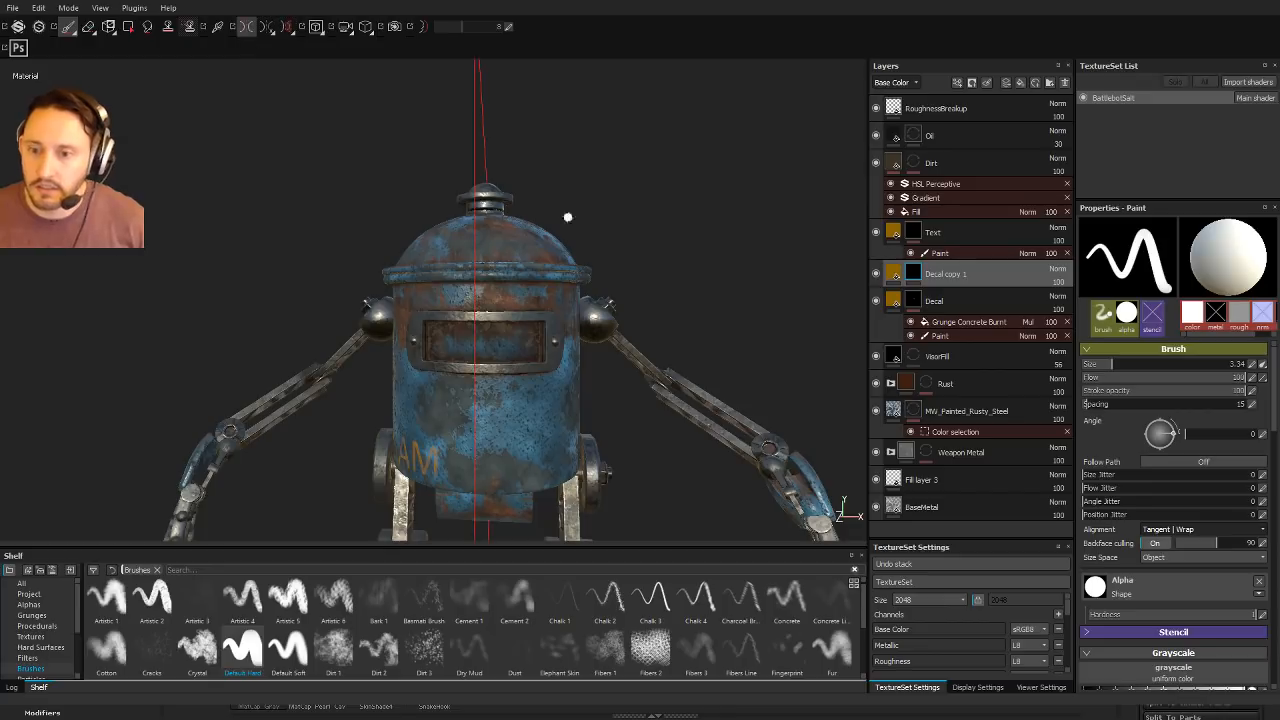
{"action": "right_click_drag", "start_coordinate": [567, 217], "coordinate": [584, 244], "text": "alt"}
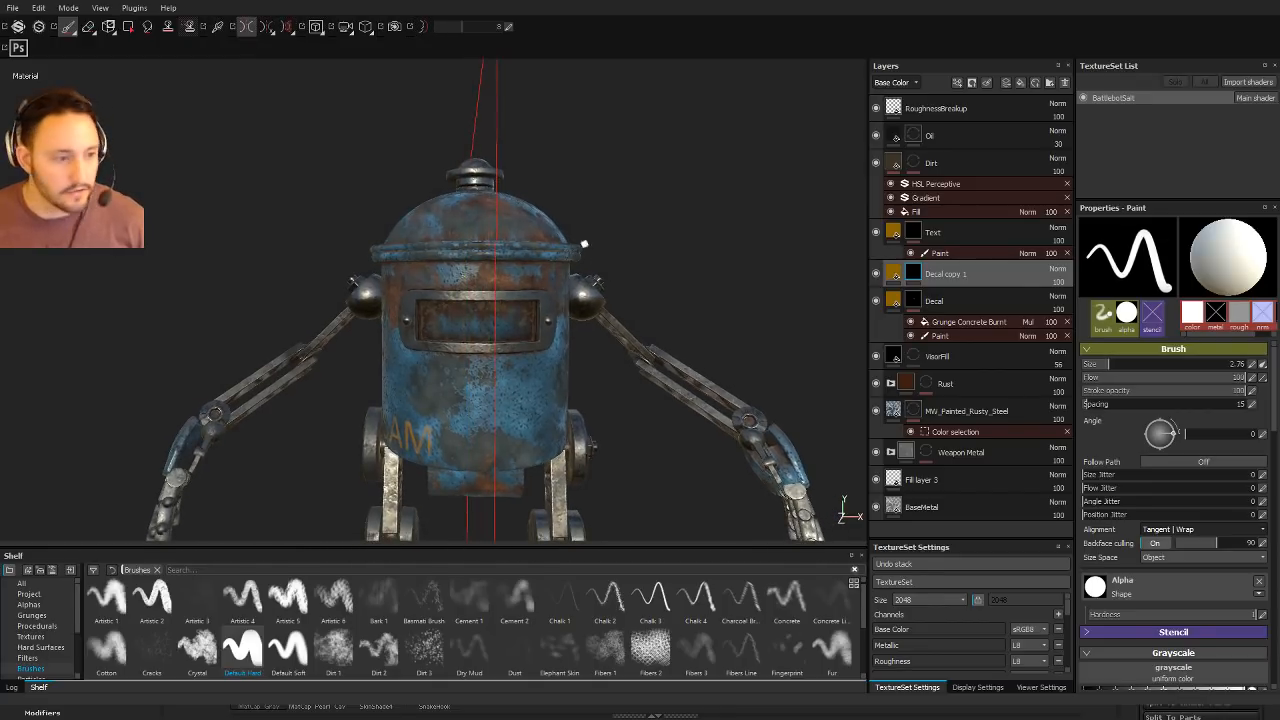
{"action": "left_click_drag", "start_coordinate": [584, 244], "coordinate": [583, 204], "text": "alt"}
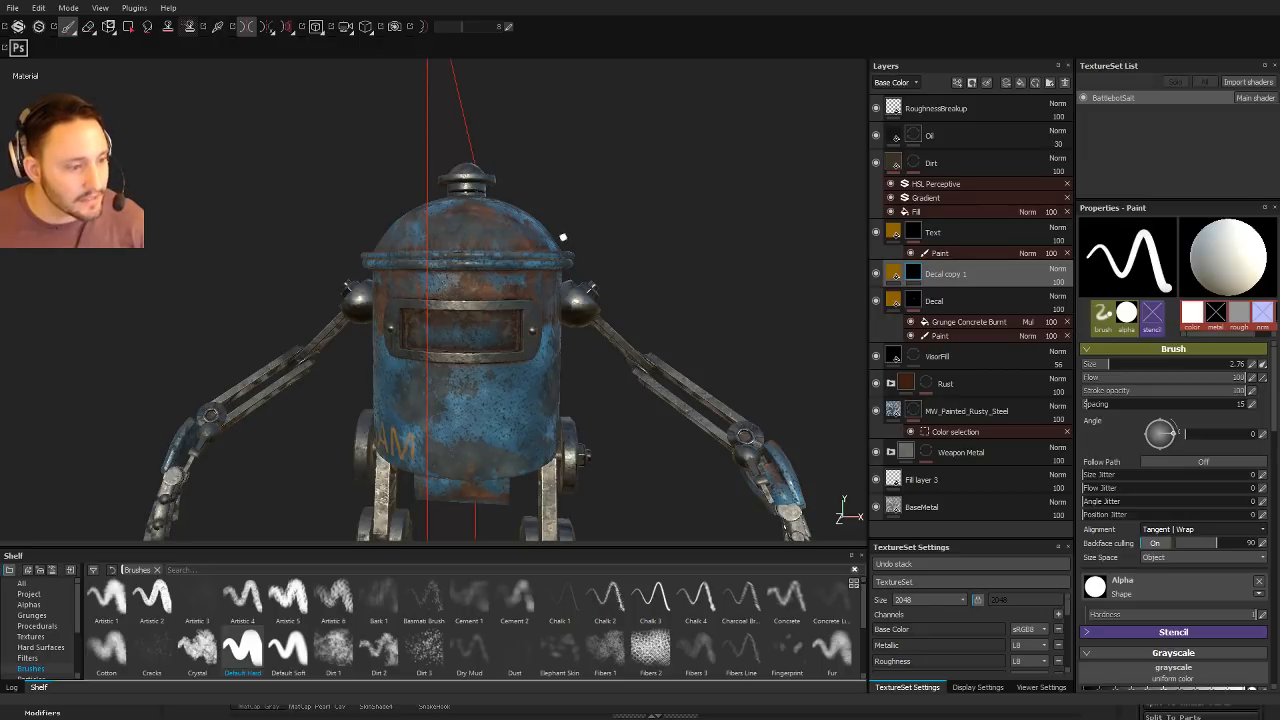
Step: Try painting mirrored straight-line outlines around the visor on the Decal copy 1 layer, and undo them
{"action": "left_click_drag", "start_coordinate": [557, 233], "coordinate": [570, 276], "text": "alt"}
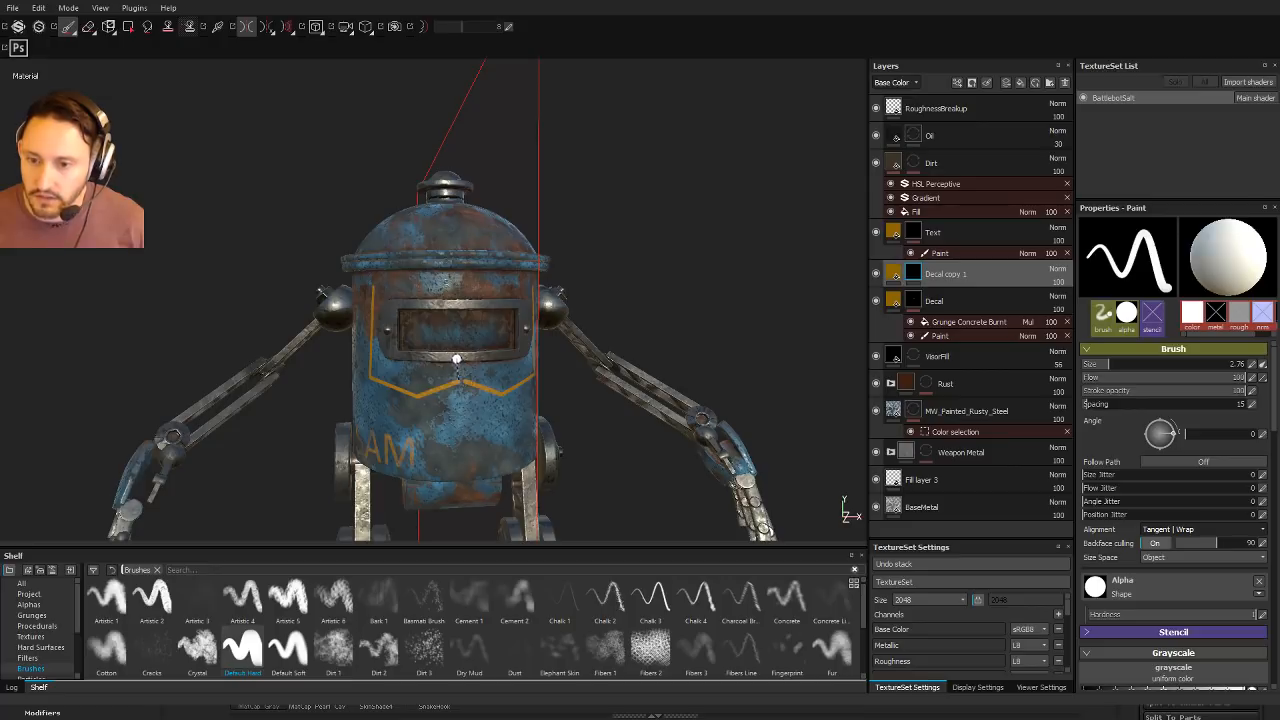
{"action": "left_click", "coordinate": [410, 268], "text": "shift"}
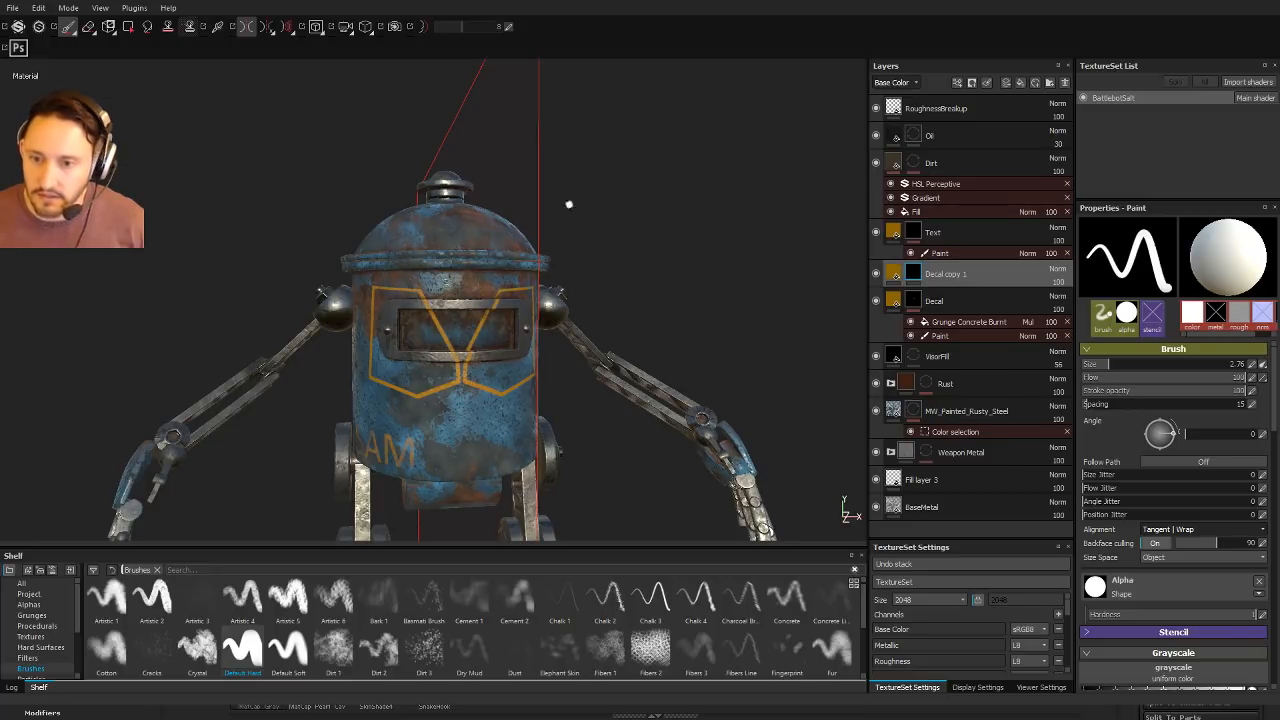
{"action": "left_click_drag", "start_coordinate": [569, 203], "coordinate": [645, 175], "text": "alt"}
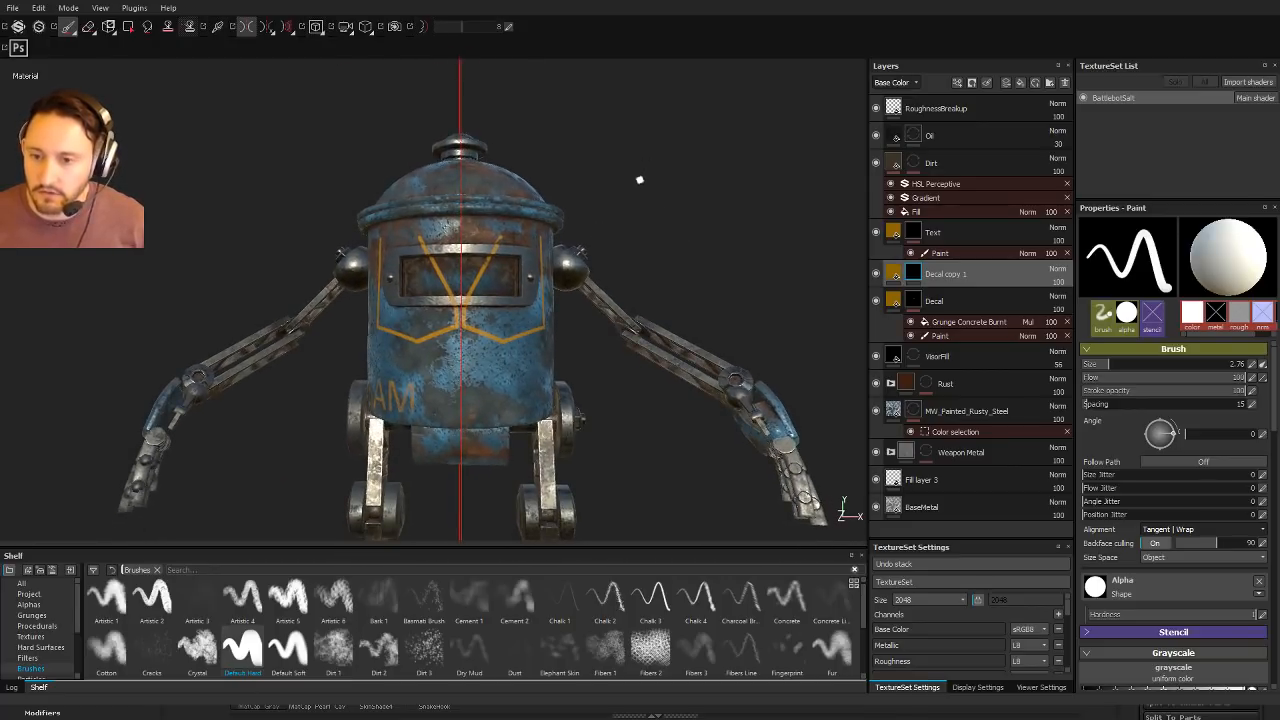
{"action": "key", "text": "ctrl+z"}
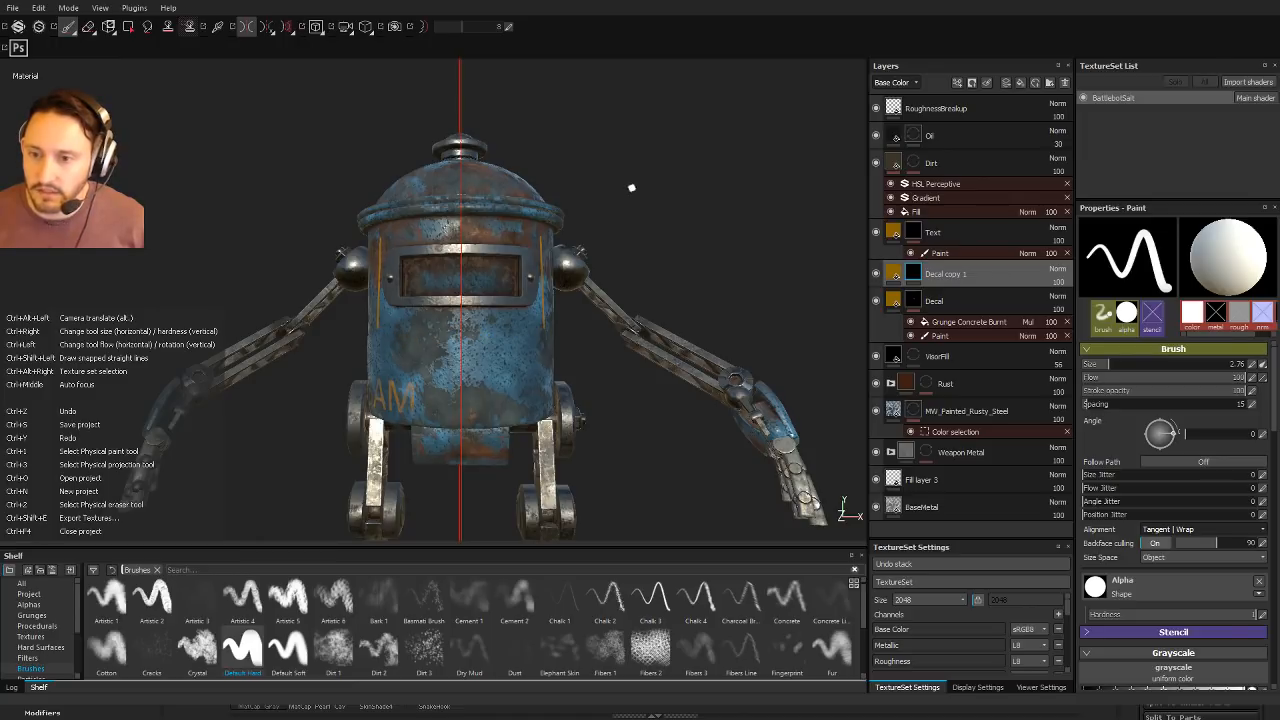
{"action": "left_click_drag", "start_coordinate": [631, 188], "coordinate": [695, 214], "text": "alt"}
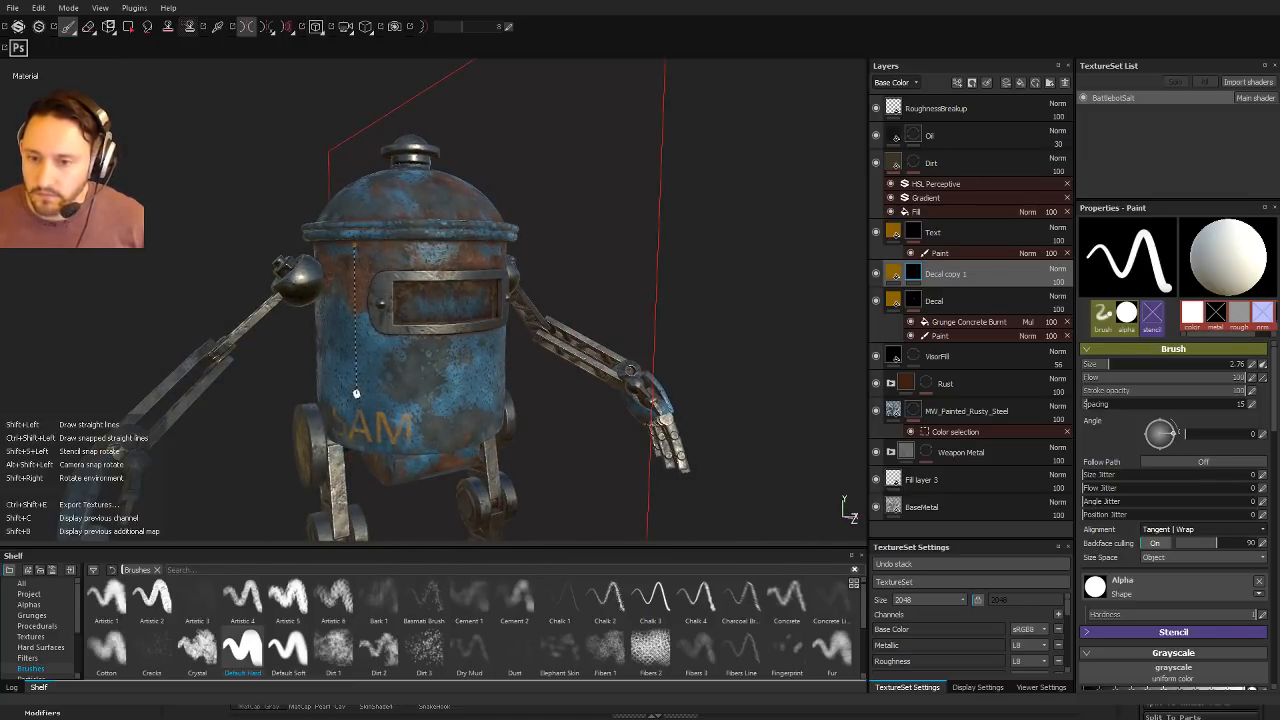
{"action": "left_click_drag", "start_coordinate": [366, 382], "coordinate": [635, 282], "text": "alt"}
{"action": "right_click_drag", "start_coordinate": [635, 282], "coordinate": [714, 390], "text": "alt"}
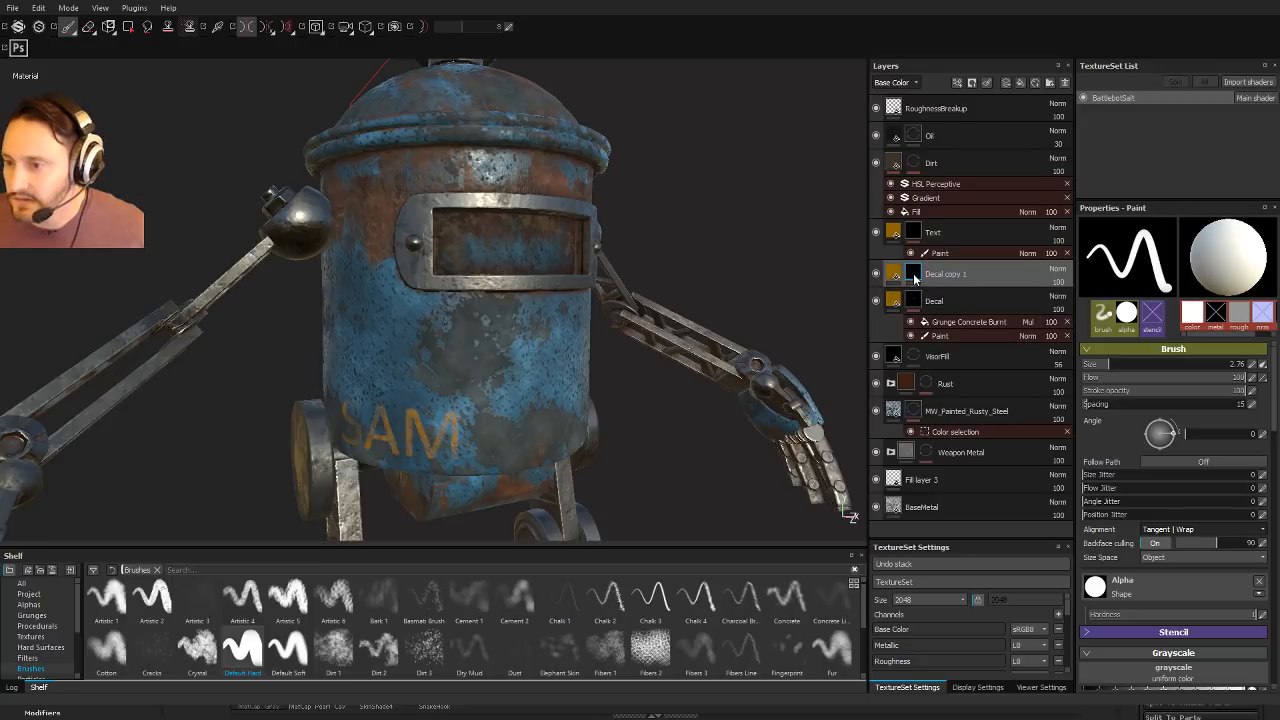
Step: Add a paint effect and a Multiply-blended fill using Grunge 011 to the Decal copy 1 mask
{"action": "left_click", "coordinate": [952, 600]}
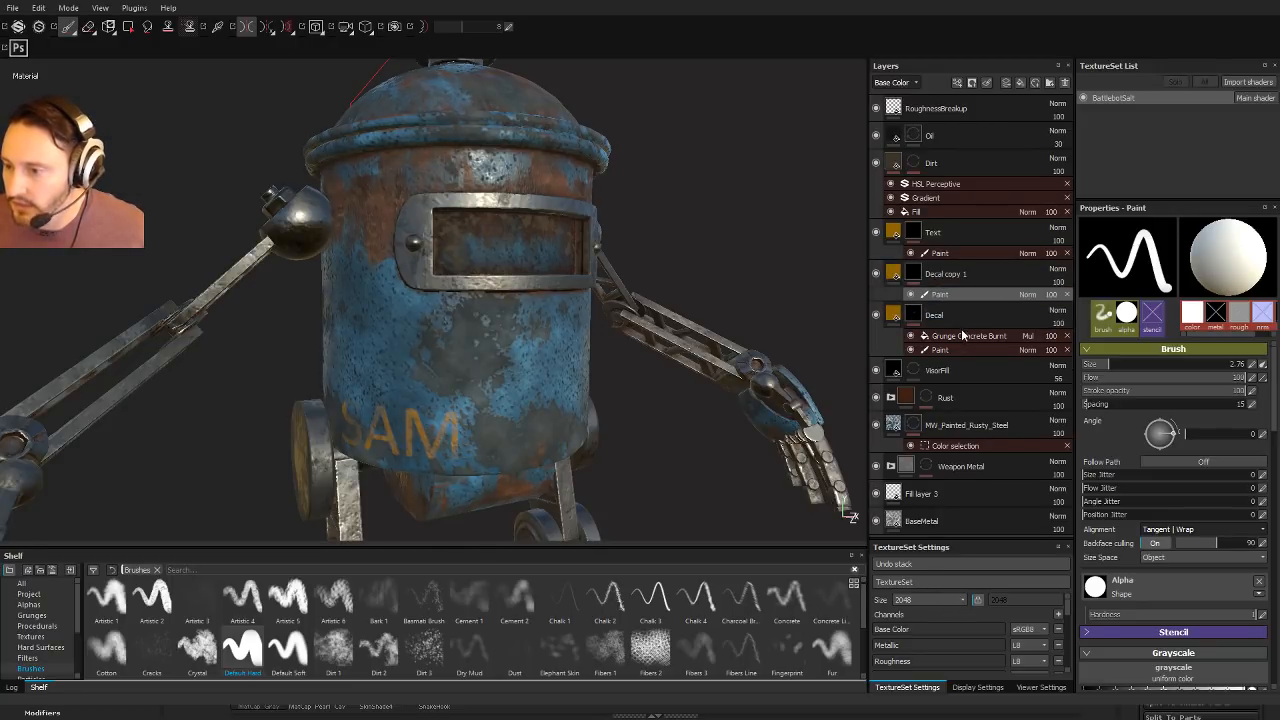
{"action": "left_click", "coordinate": [999, 329]}
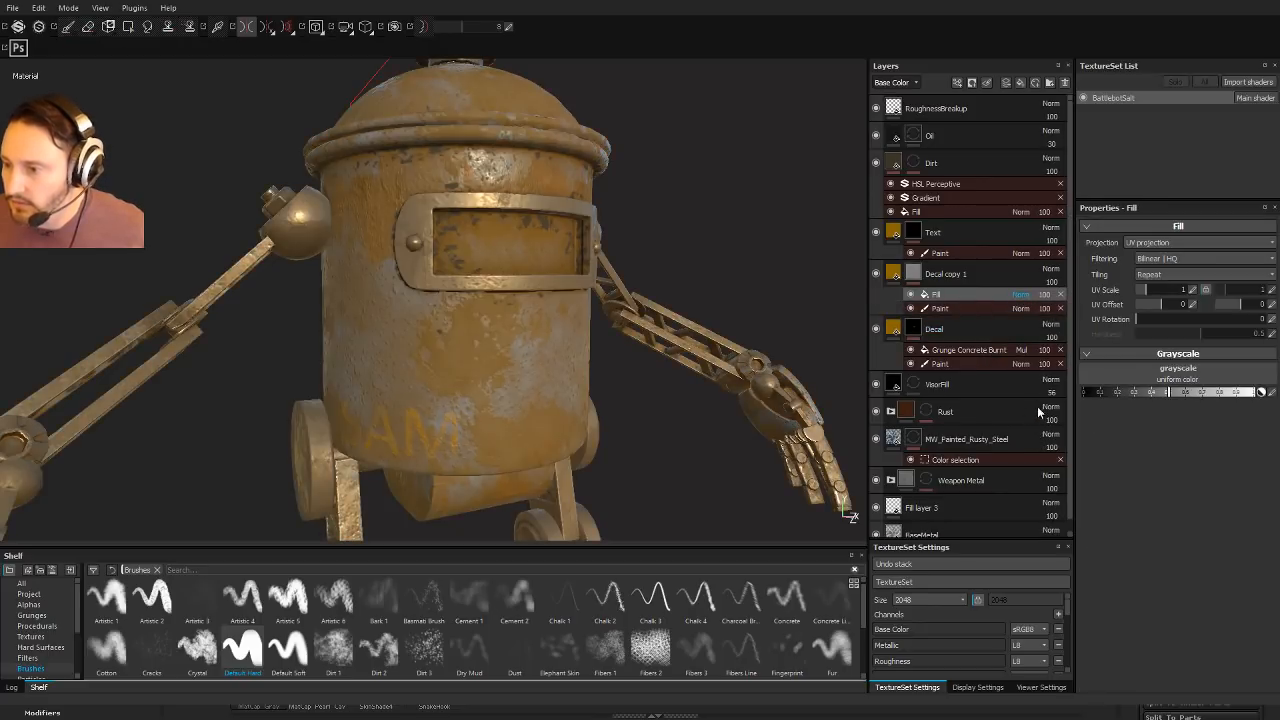
{"action": "left_click", "coordinate": [1038, 362]}
{"action": "left_click", "coordinate": [44, 616]}
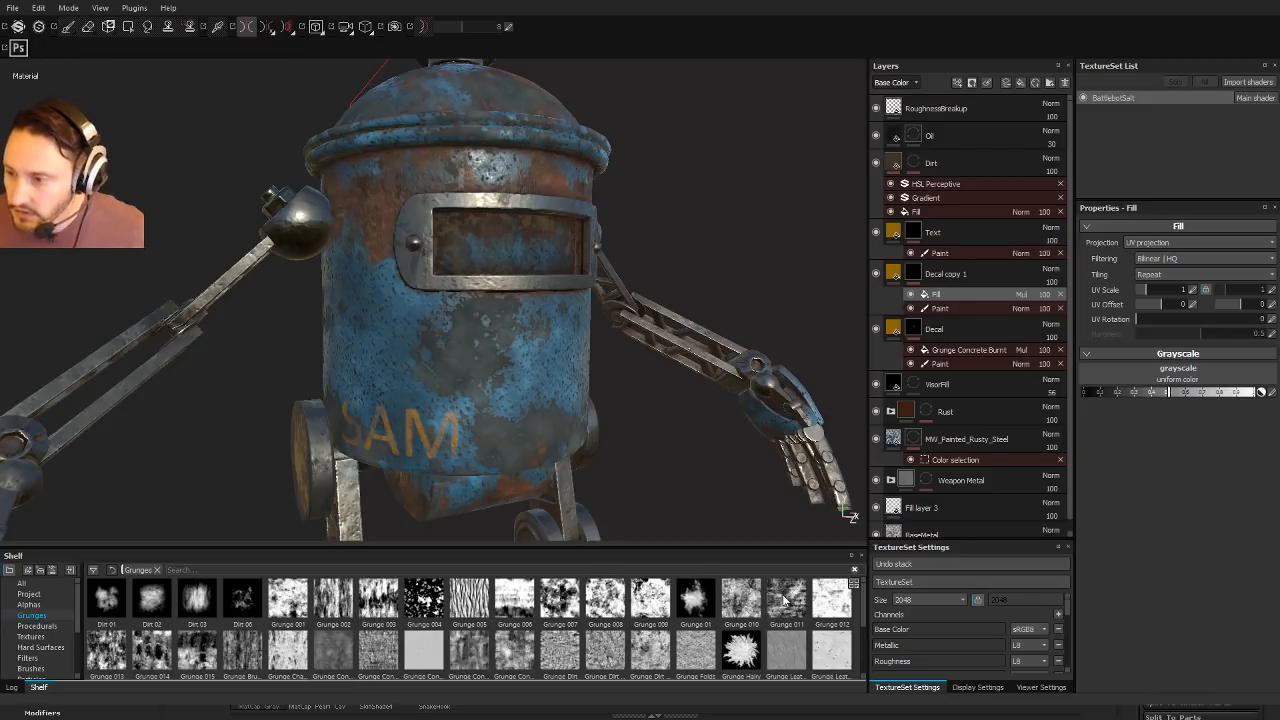
{"action": "left_click_drag", "start_coordinate": [785, 600], "coordinate": [1128, 431]}
{"action": "left_click_drag", "start_coordinate": [1160, 362], "coordinate": [1162, 366]}
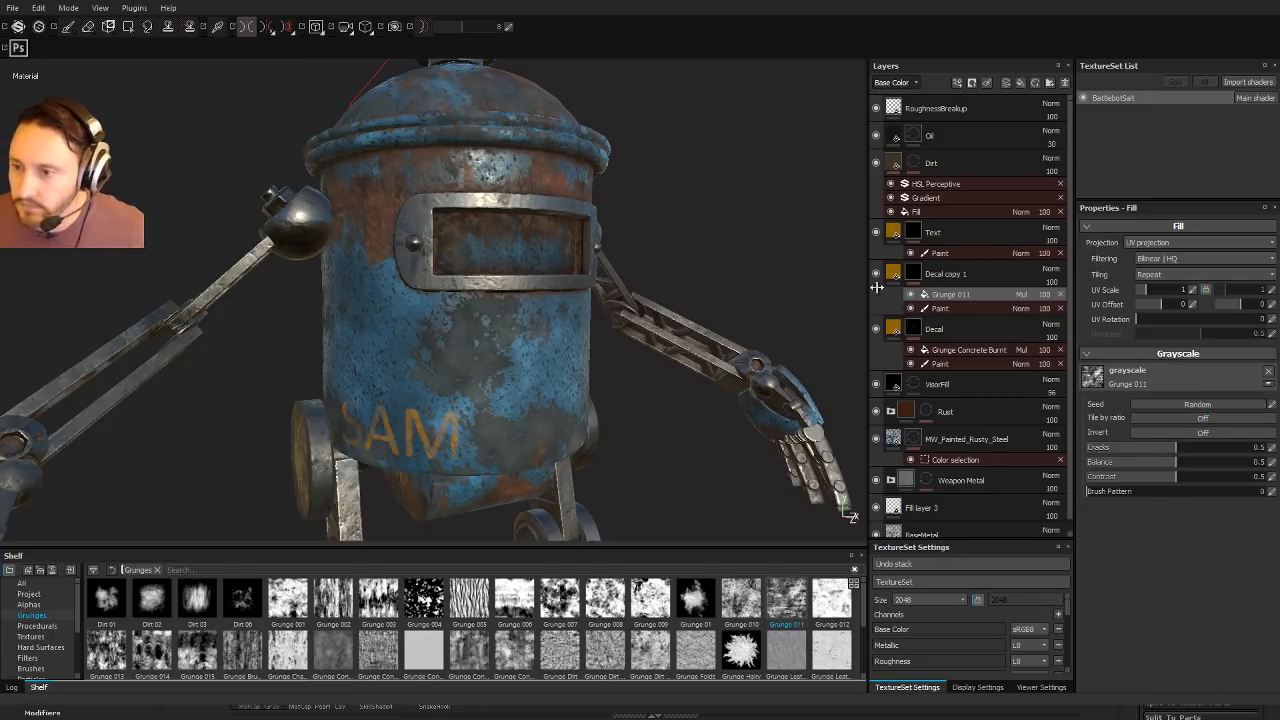
Step: Select the paint effect on the Decal copy 1 mask and enlarge the brush to about size 3.99
{"action": "left_click", "coordinate": [945, 308]}
{"action": "right_click_drag", "start_coordinate": [632, 381], "coordinate": [443, 292], "text": "alt"}
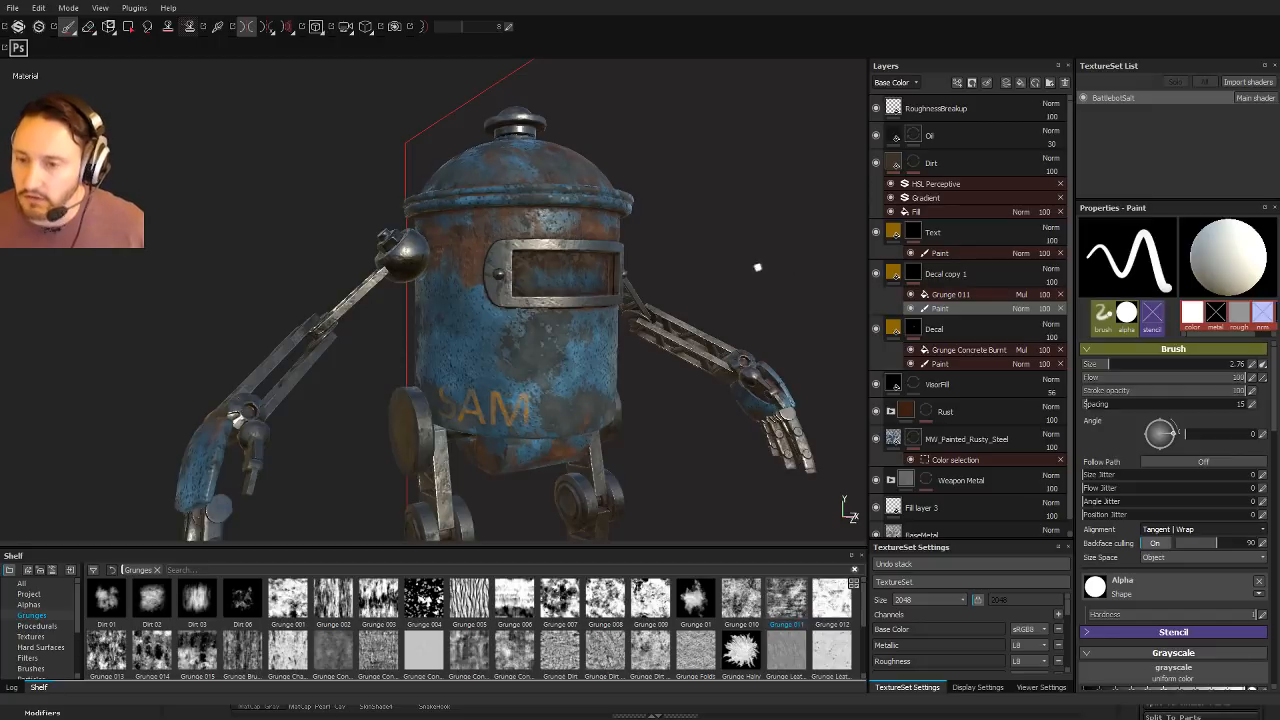
{"action": "left_click_drag", "start_coordinate": [600, 281], "coordinate": [570, 278], "text": "alt"}
{"action": "right_click_drag", "start_coordinate": [440, 212], "coordinate": [490, 210], "text": "ctrl"}
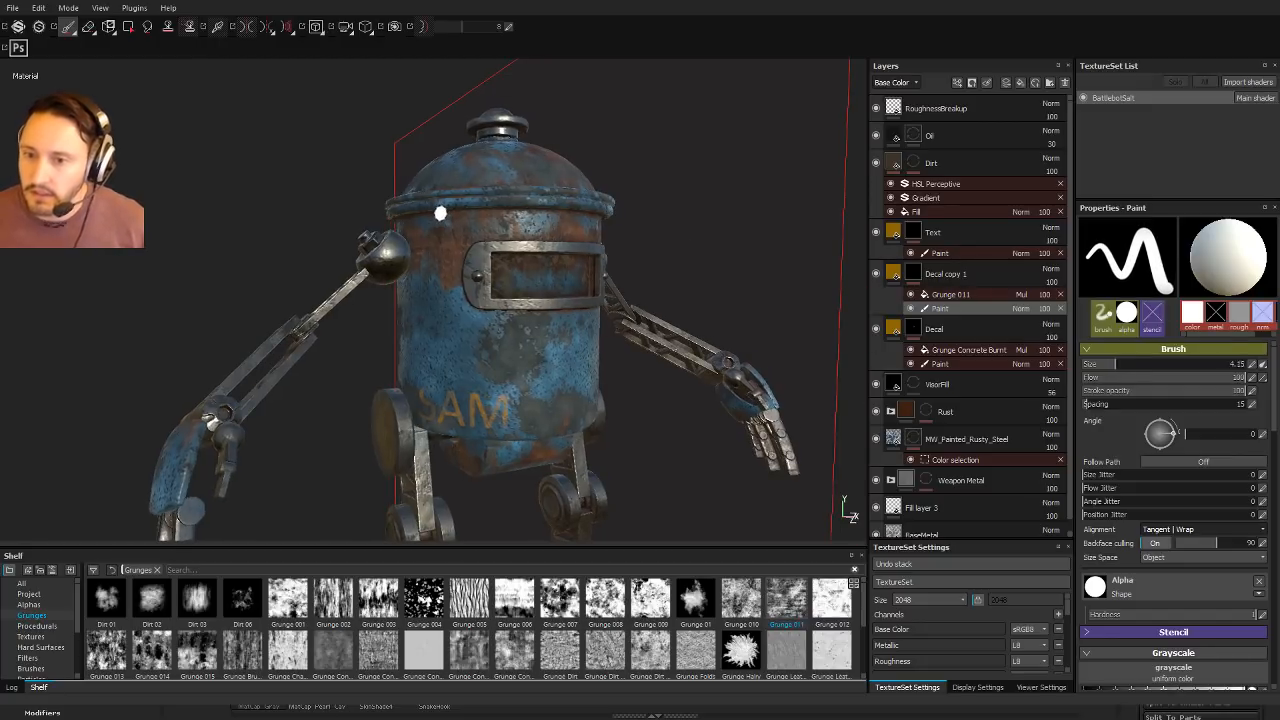
{"action": "middle_click_drag", "start_coordinate": [555, 150], "coordinate": [515, 280], "text": "alt"}
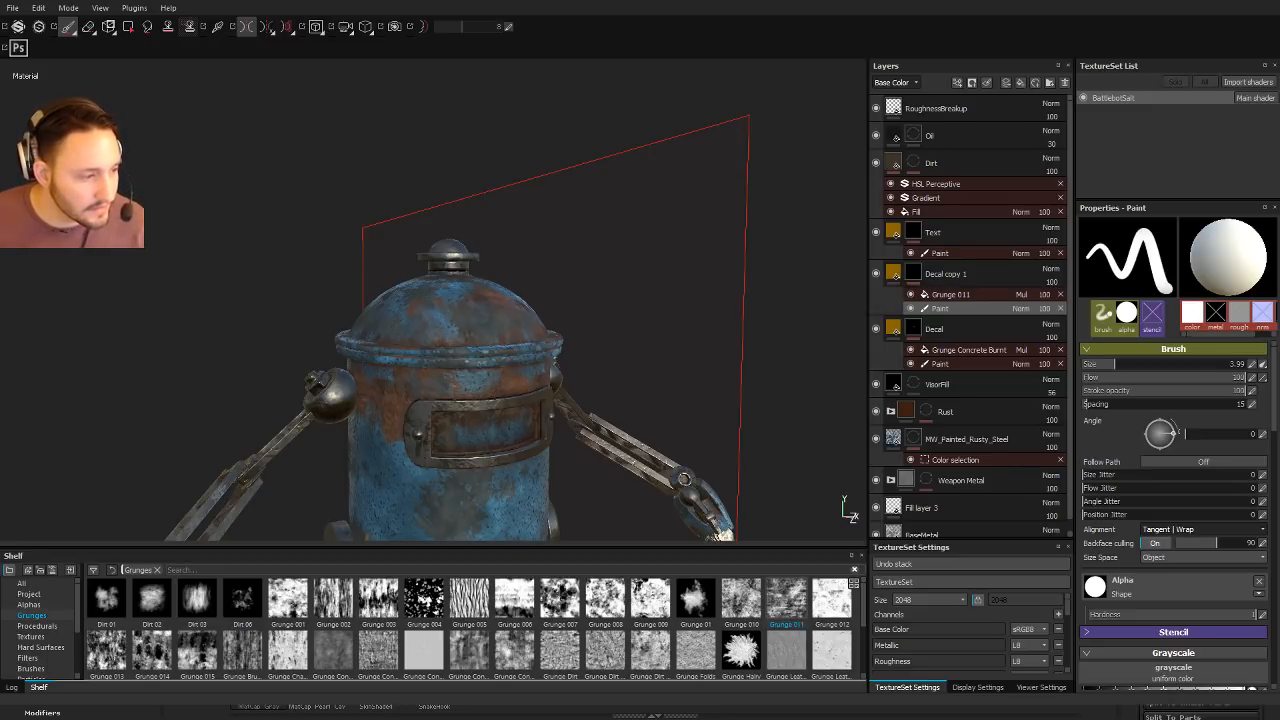
{"action": "left_click_drag", "start_coordinate": [677, 339], "coordinate": [760, 420], "text": "alt"}
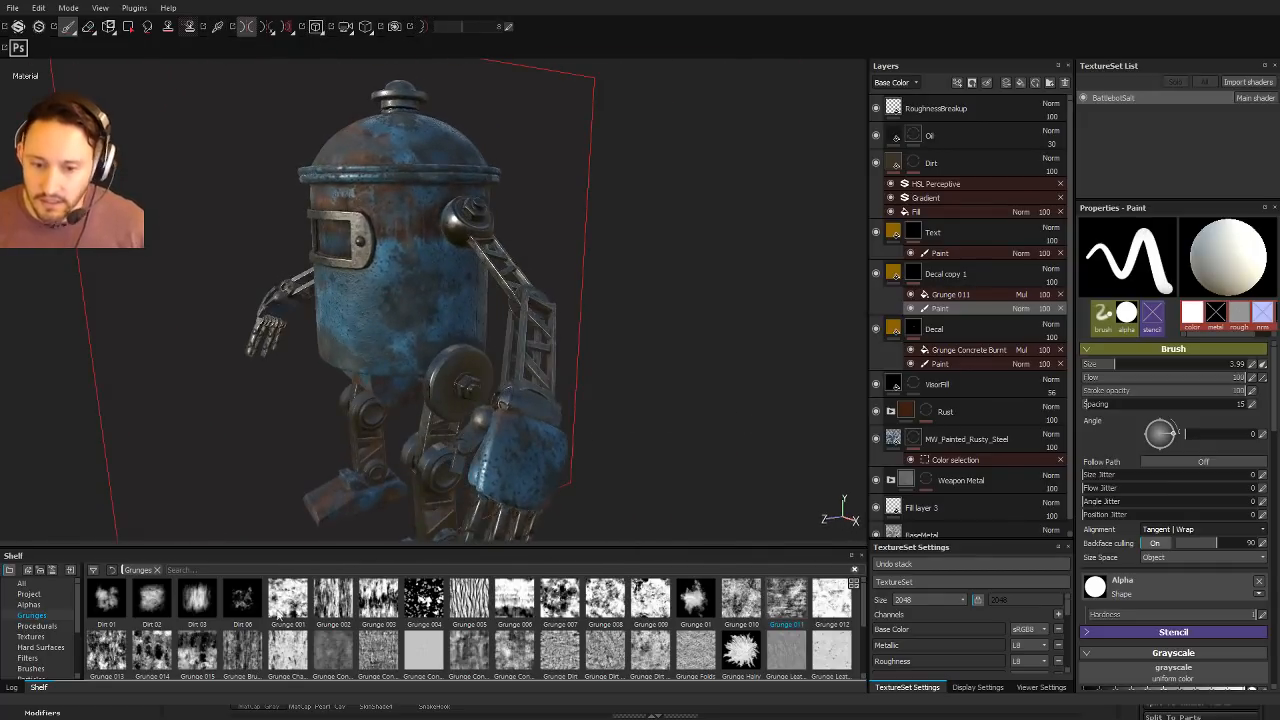
Step: Load the Sign Harmful alpha into the brush
{"action": "left_click", "coordinate": [40, 605]}
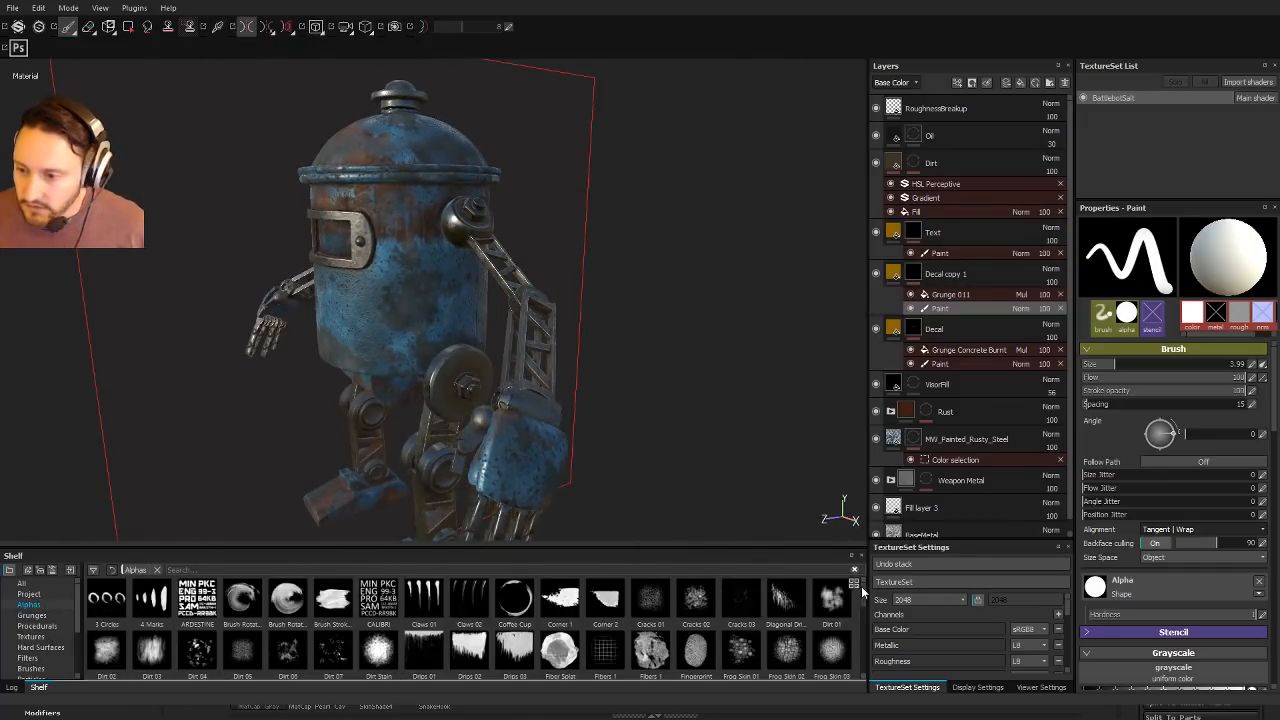
{"action": "left_click_drag", "start_coordinate": [863, 591], "coordinate": [865, 646]}
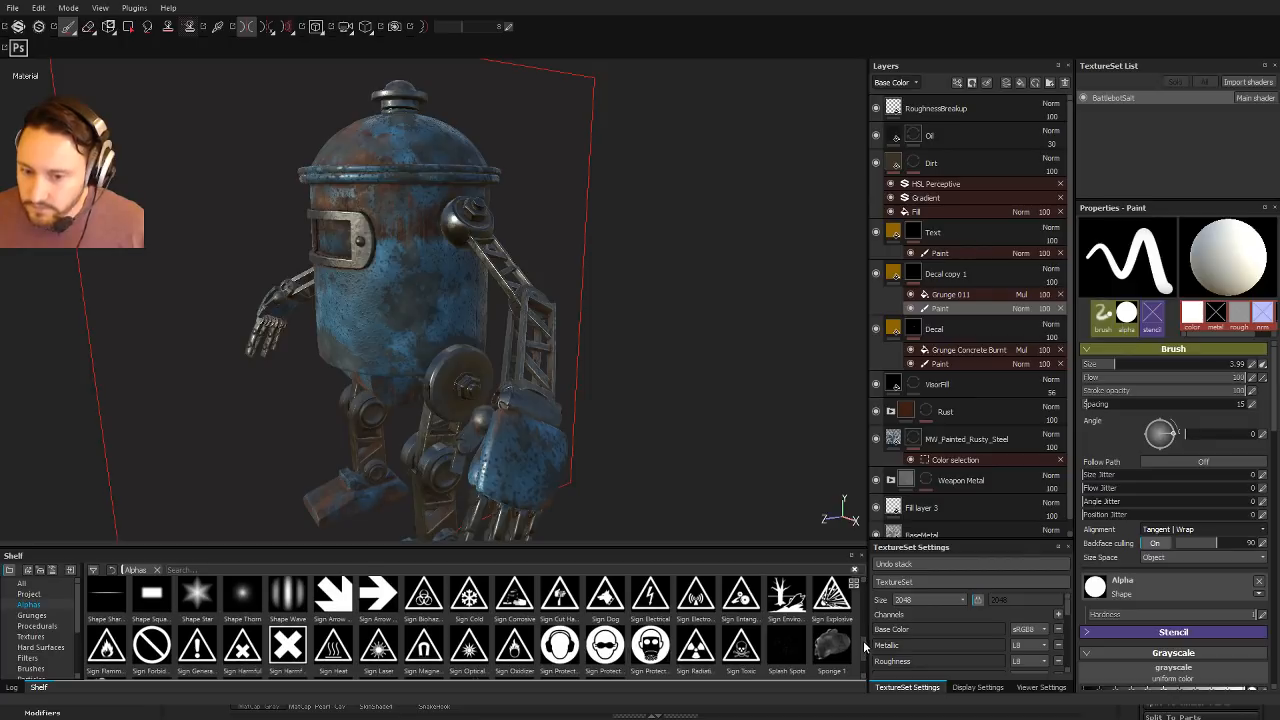
{"action": "scroll", "coordinate": [1255, 481], "scroll_direction": "down", "scroll_amount": 5}
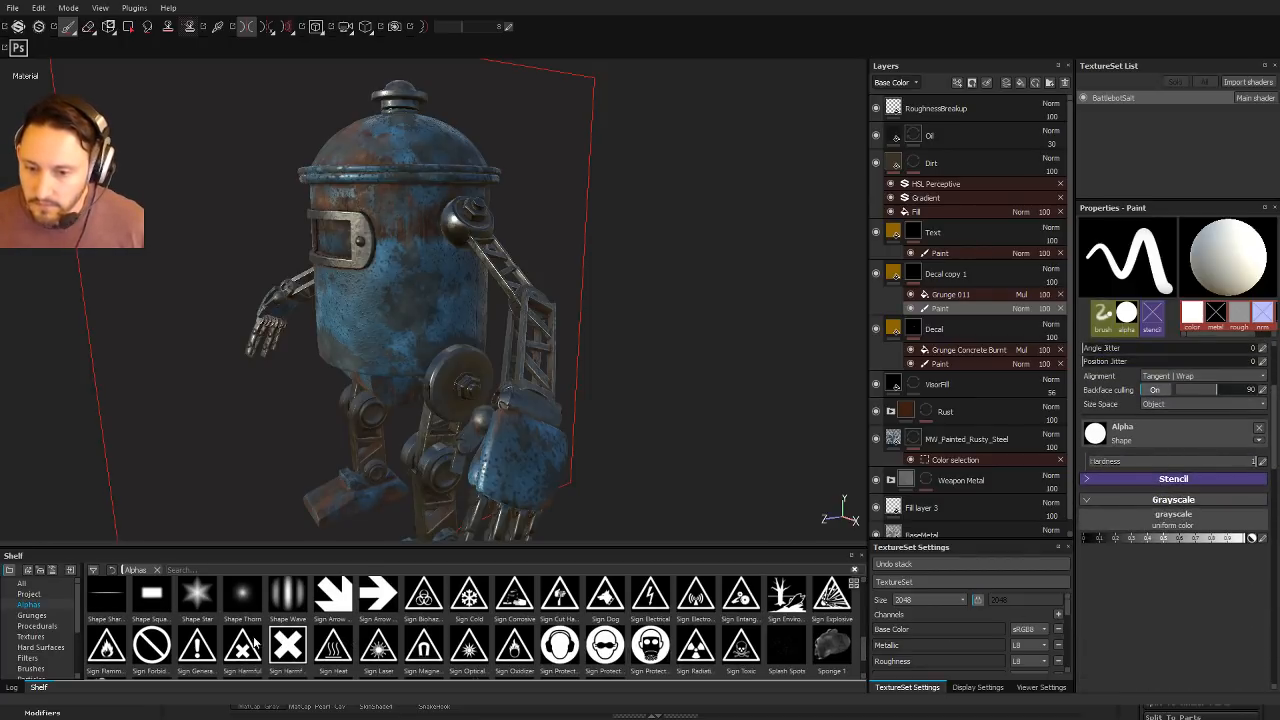
{"action": "left_click_drag", "start_coordinate": [255, 643], "coordinate": [772, 553]}
{"action": "left_click_drag", "start_coordinate": [1113, 425], "coordinate": [1110, 428]}
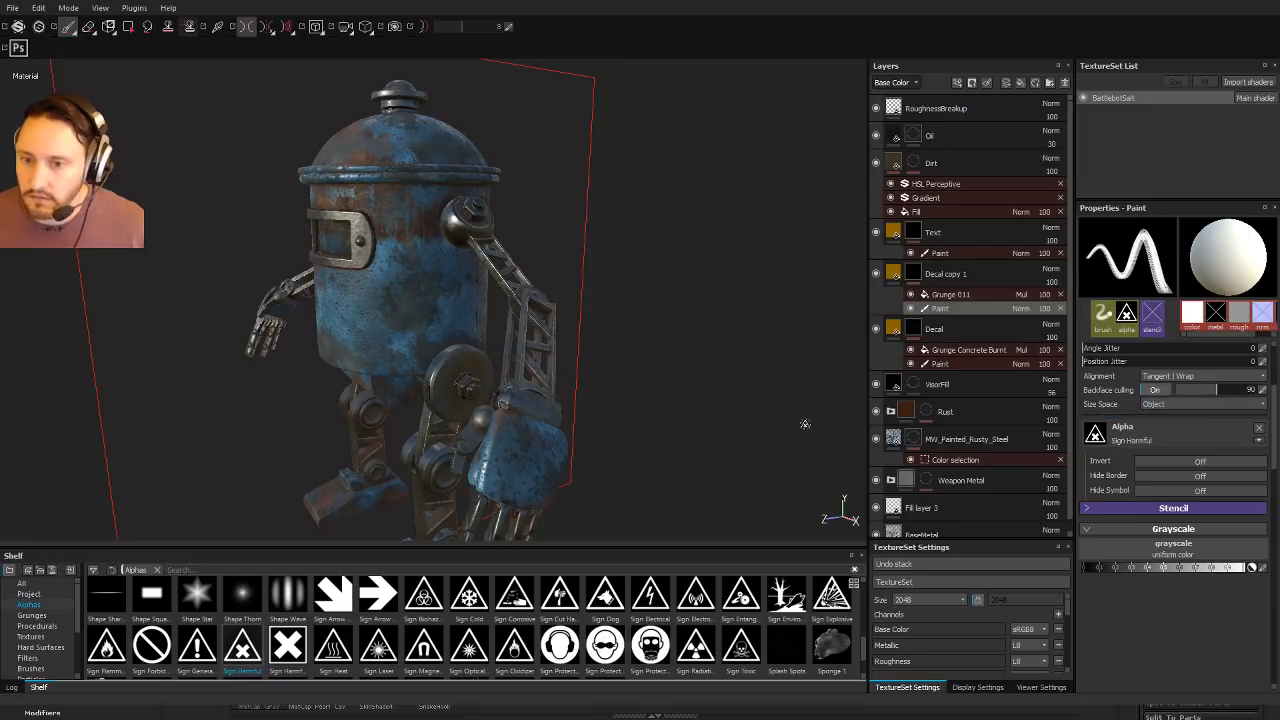
Step: Disable symmetry painting and stamp a large Sign Harmful decal across the front of the robot's dome
{"action": "left_click", "coordinate": [402, 190]}
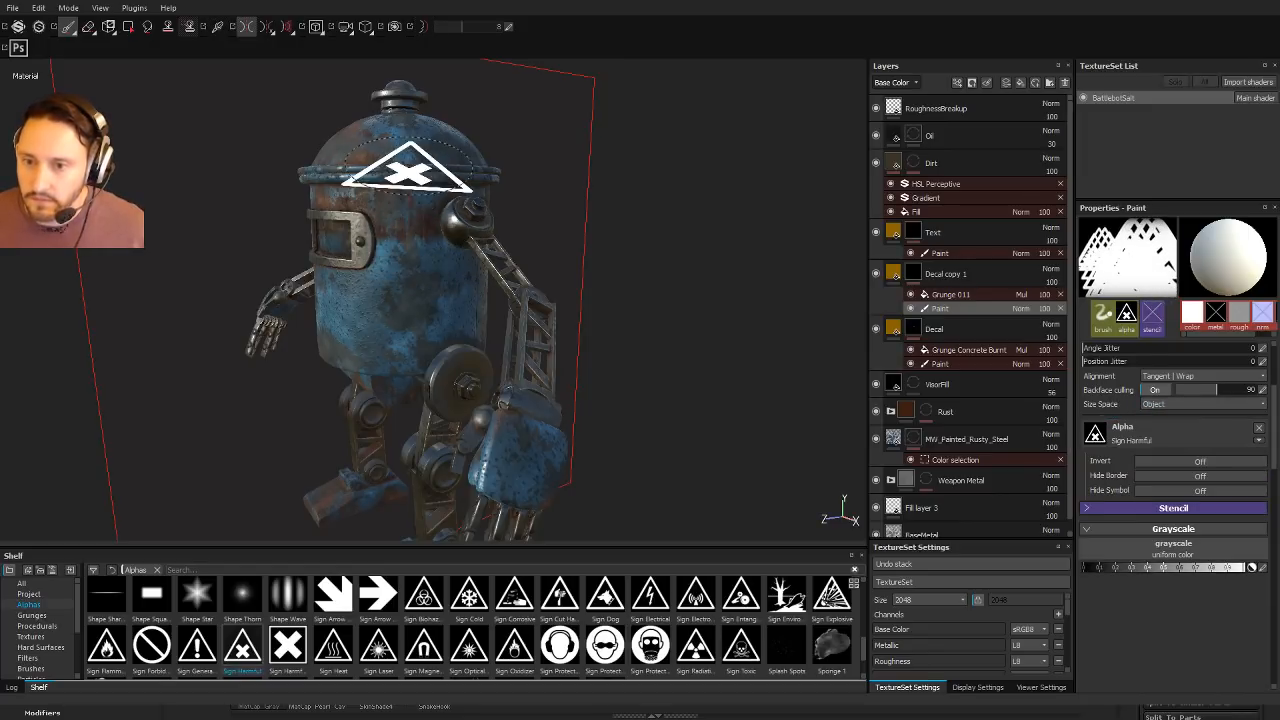
{"action": "left_click_drag", "start_coordinate": [686, 318], "coordinate": [417, 251], "text": "alt"}
{"action": "left_click", "coordinate": [245, 26]}
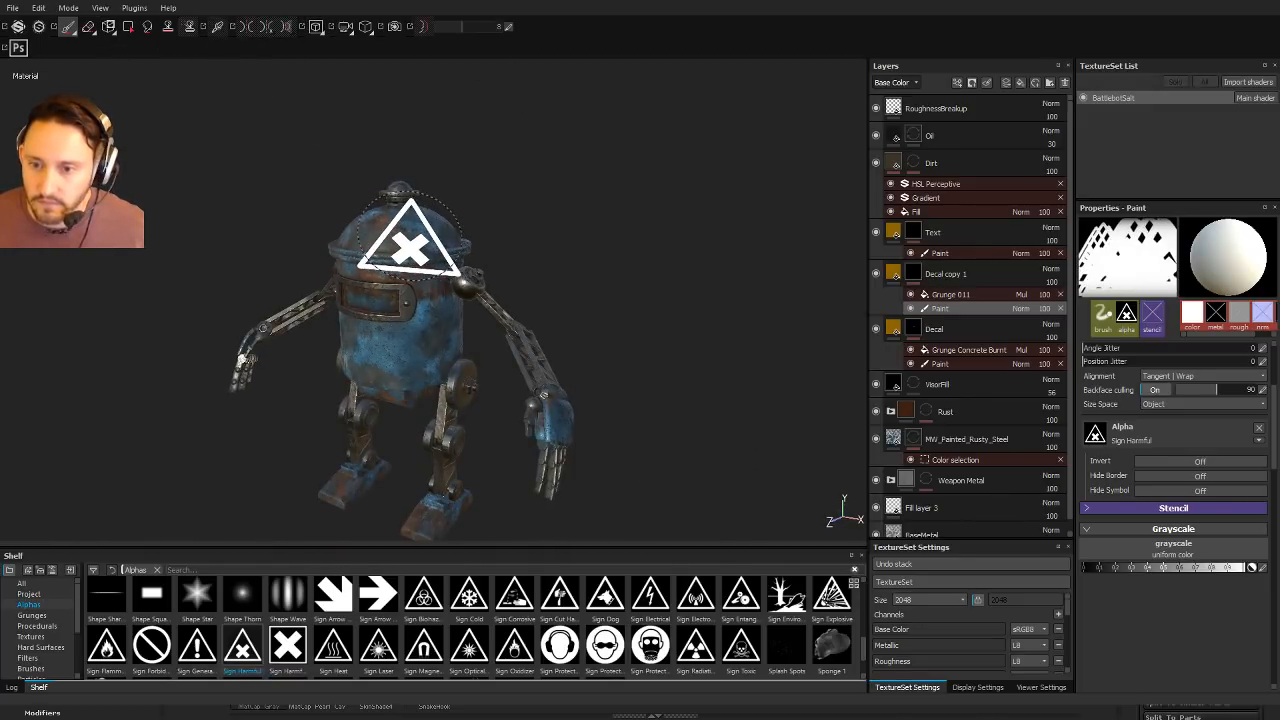
{"action": "mouse_move", "coordinate": [637, 263]}
{"action": "left_mouse_down", "text": "alt"}
{"action": "mouse_move", "coordinate": [680, 226]}
{"action": "mouse_move", "coordinate": [643, 309]}
{"action": "mouse_move", "coordinate": [566, 306]}
{"action": "left_mouse_up", "text": "alt"}
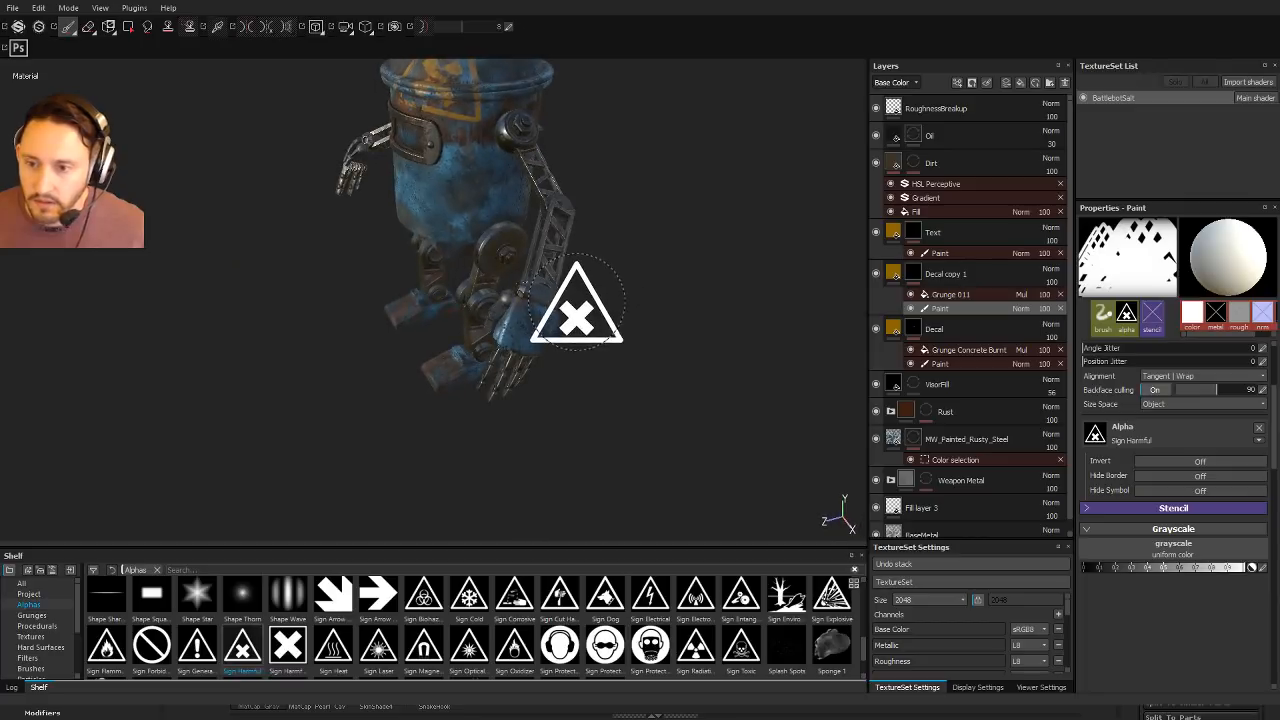
Step: Shrink the brush and stamp the Sign Harmful decal on both of the robot's hands and both feet
{"action": "right_click_drag", "start_coordinate": [556, 302], "coordinate": [530, 302], "text": "ctrl"}
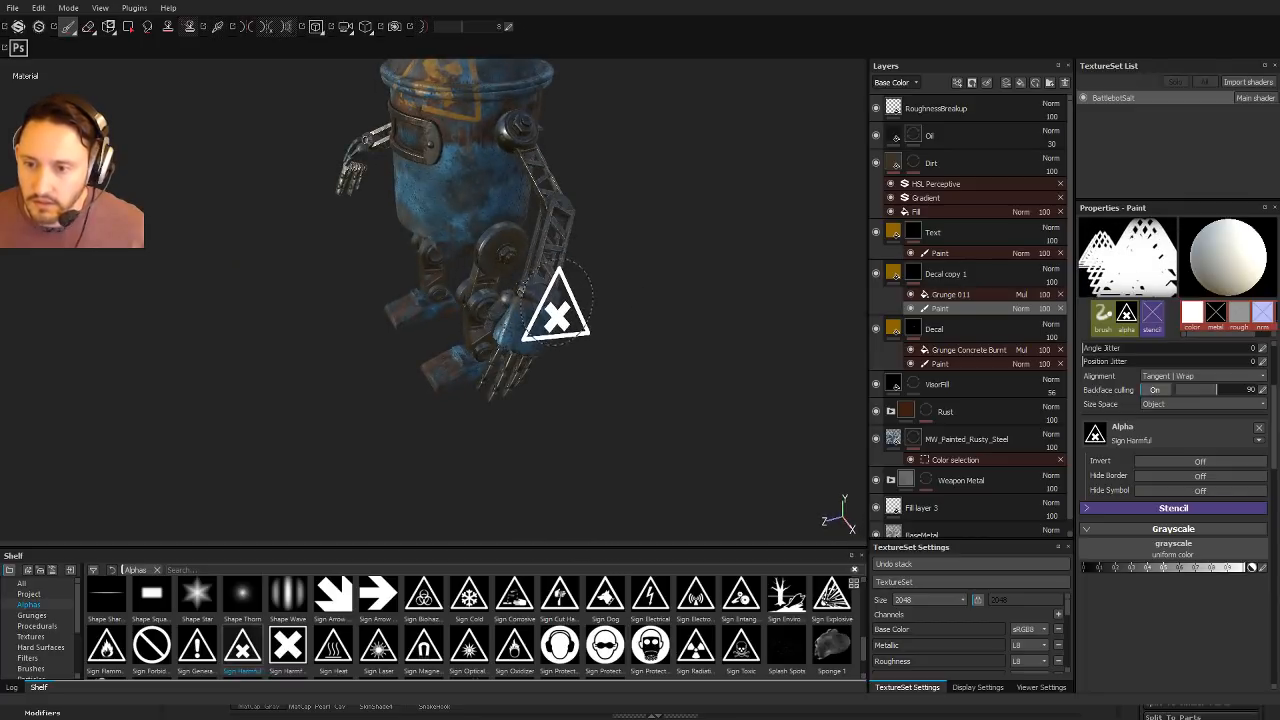
{"action": "mouse_move", "coordinate": [700, 352]}
{"action": "left_mouse_down", "text": "alt"}
{"action": "mouse_move", "coordinate": [677, 329]}
{"action": "mouse_move", "coordinate": [457, 337]}
{"action": "mouse_move", "coordinate": [650, 370]}
{"action": "mouse_move", "coordinate": [713, 280]}
{"action": "mouse_move", "coordinate": [424, 363]}
{"action": "mouse_move", "coordinate": [323, 266]}
{"action": "left_mouse_up", "text": "alt"}
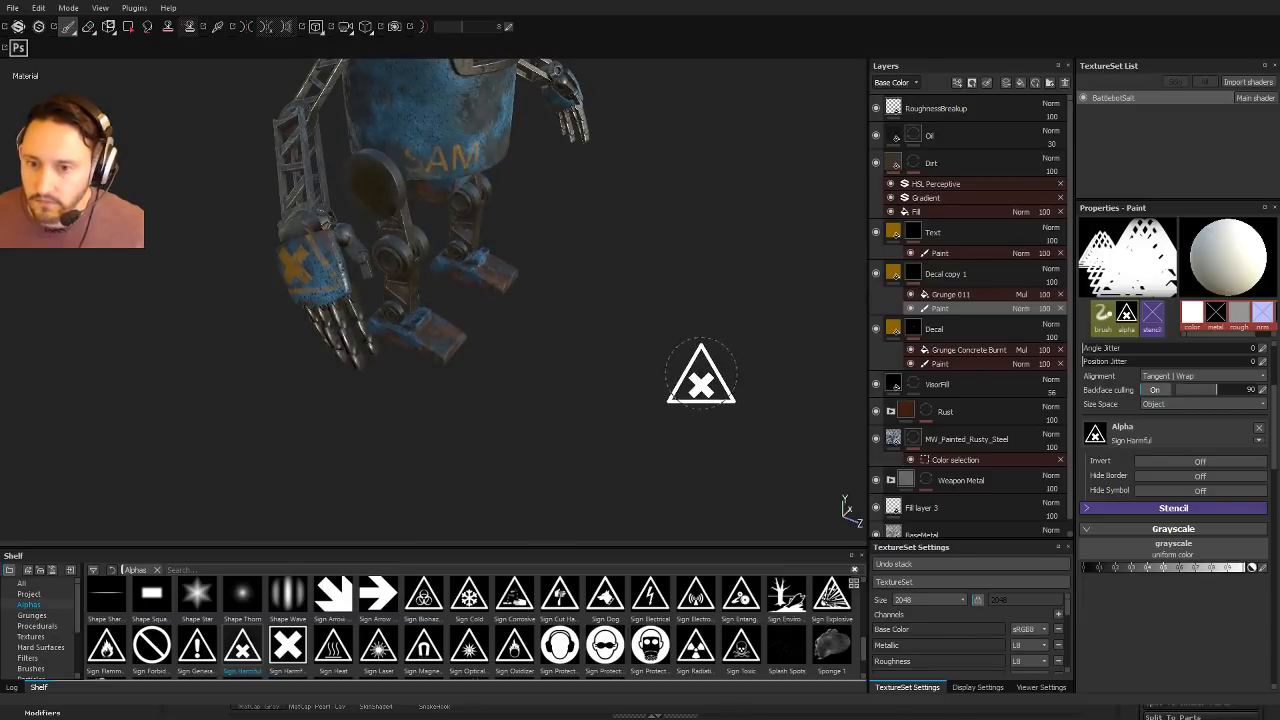
{"action": "mouse_move", "coordinate": [694, 380]}
{"action": "left_mouse_down", "text": "alt"}
{"action": "mouse_move", "coordinate": [498, 320]}
{"action": "mouse_move", "coordinate": [531, 303]}
{"action": "mouse_move", "coordinate": [449, 300]}
{"action": "mouse_move", "coordinate": [530, 320]}
{"action": "left_mouse_up", "text": "alt"}
{"action": "left_click", "coordinate": [390, 250]}
{"action": "left_click", "coordinate": [266, 242]}
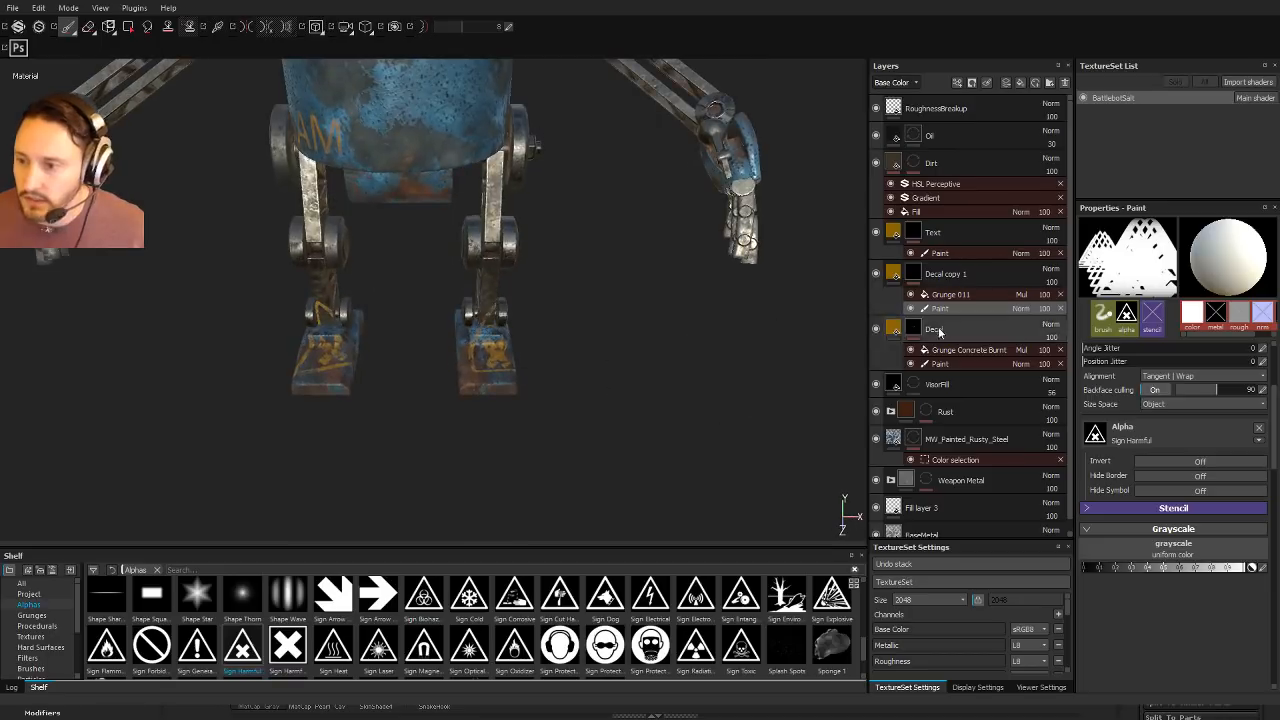
Step: Switch to the Default Hard brush and set its grayscale colour to black for erasing the mask
{"action": "left_click", "coordinate": [51, 596]}
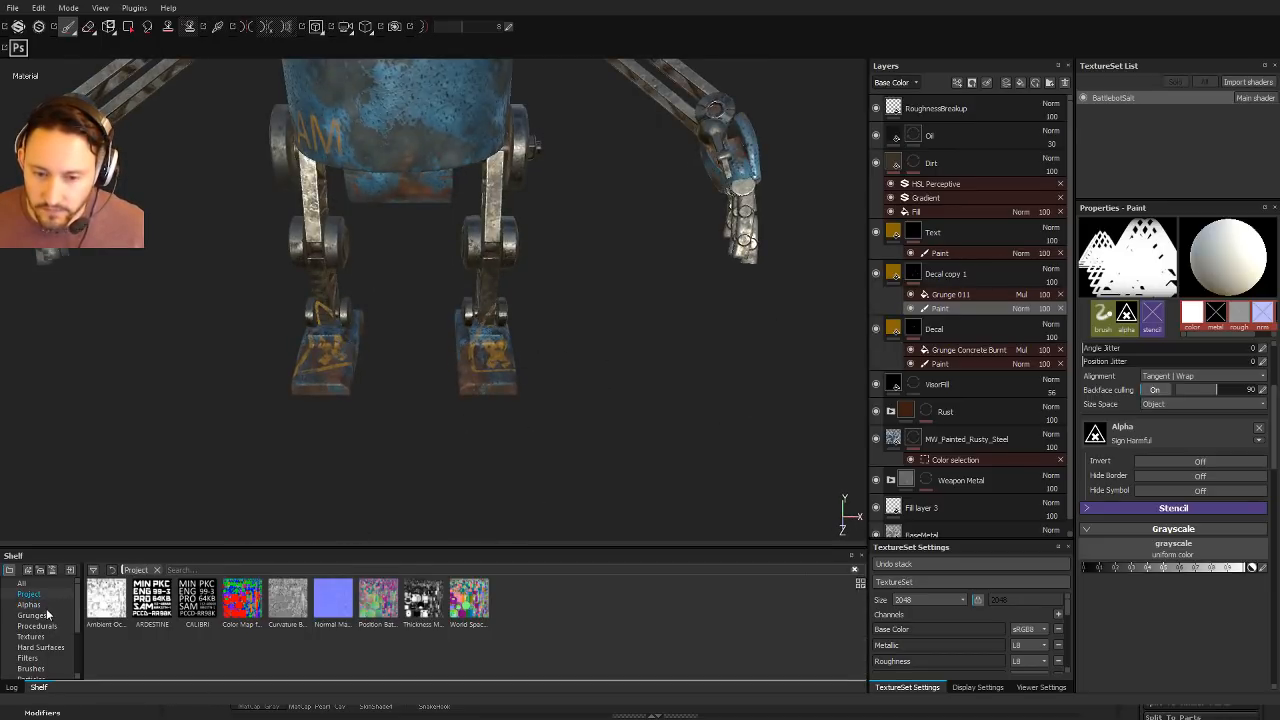
{"action": "left_click", "coordinate": [44, 637]}
{"action": "scroll", "coordinate": [44, 640], "scroll_direction": "down", "scroll_amount": 1}
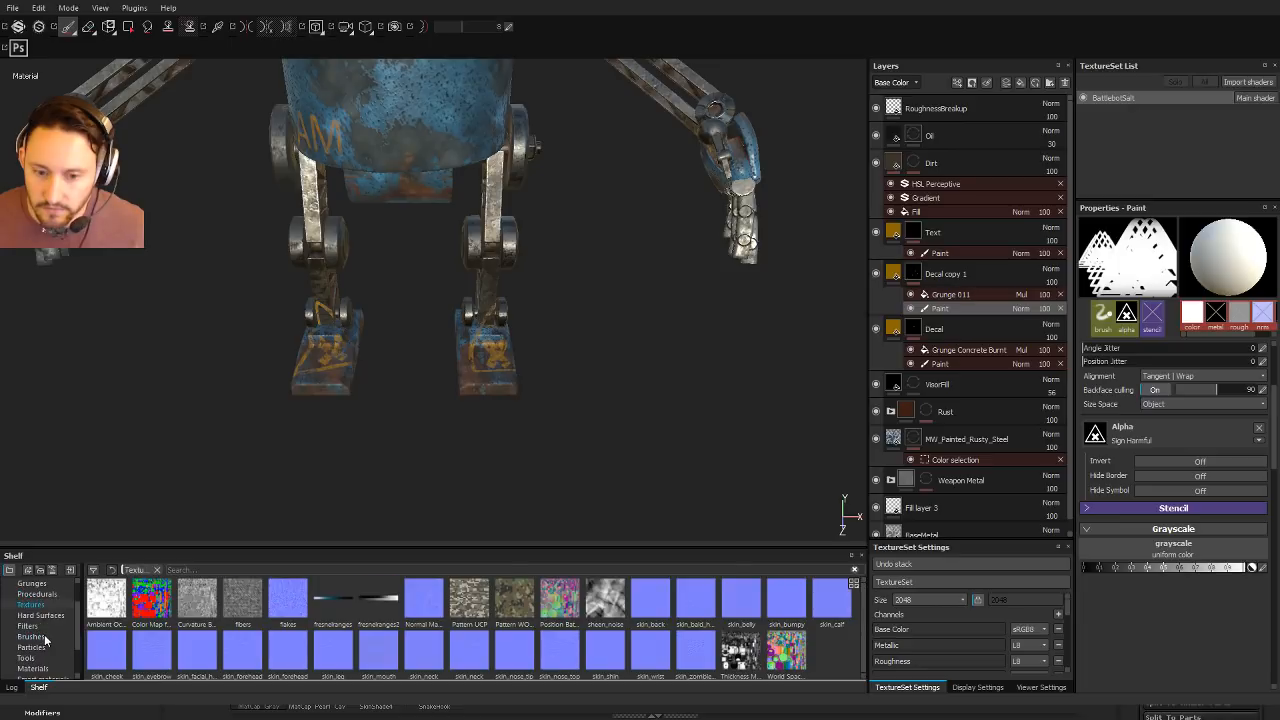
{"action": "left_click", "coordinate": [48, 636]}
{"action": "left_click", "coordinate": [241, 655]}
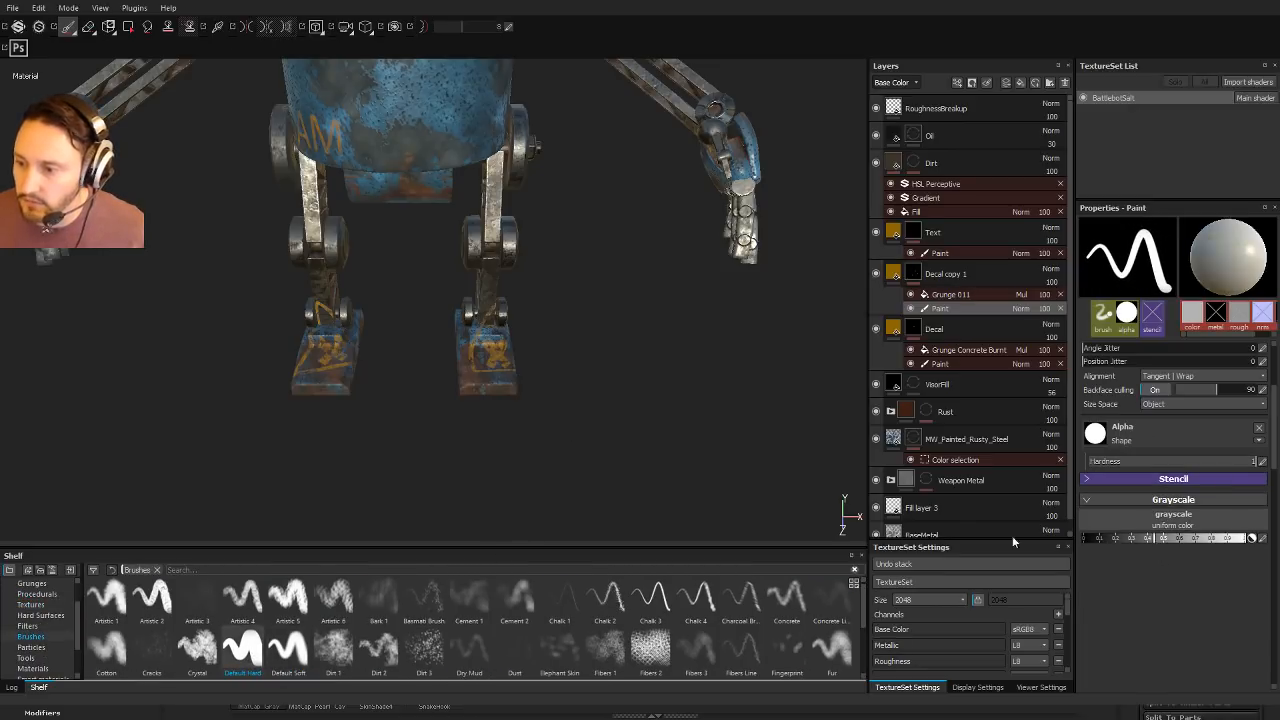
{"action": "left_click_drag", "start_coordinate": [620, 249], "coordinate": [520, 290], "text": "alt"}
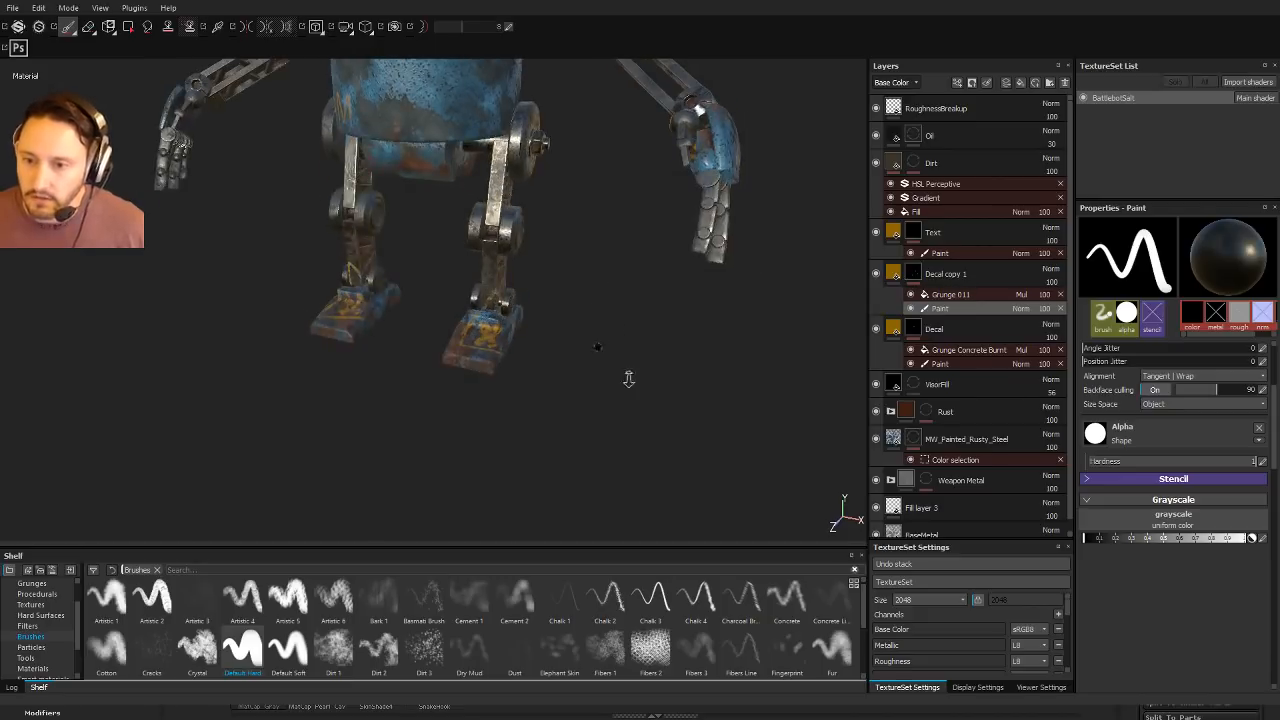
Step: Erase the cross from the signs on the feet and the stray decal paint on the lower legs
{"action": "left_click_drag", "start_coordinate": [598, 347], "coordinate": [440, 405], "text": "alt"}
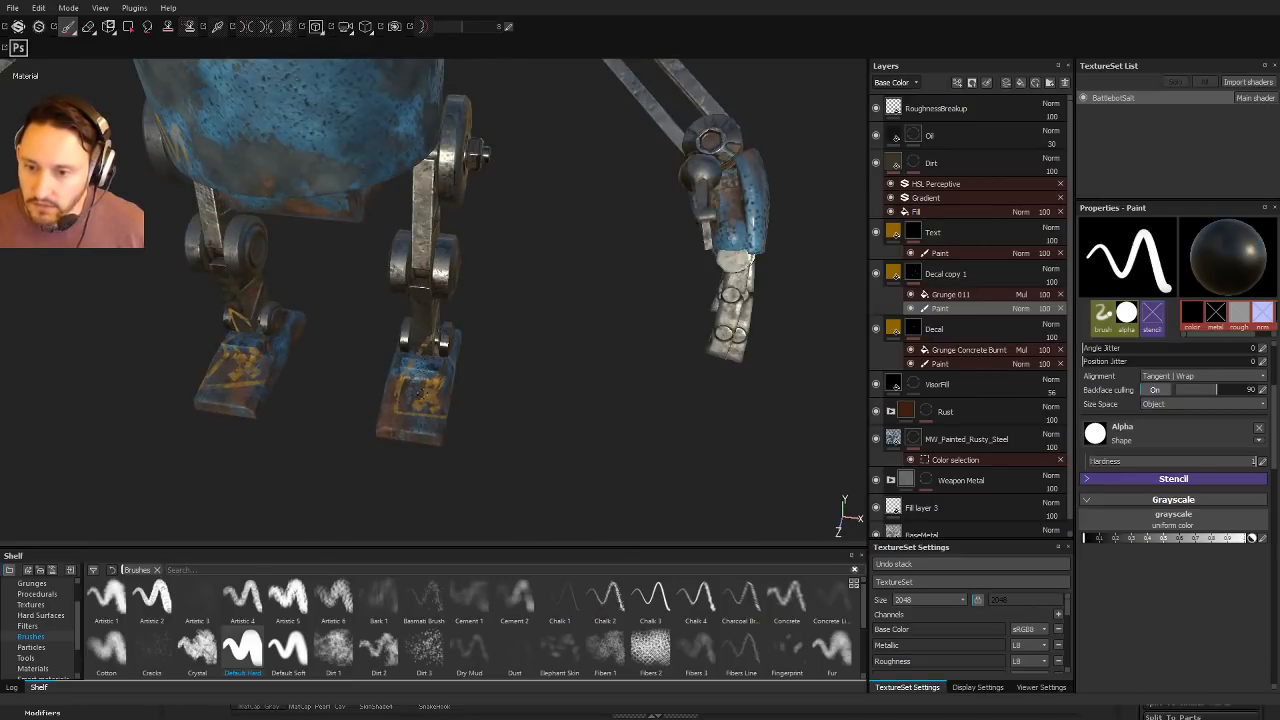
{"action": "left_click_drag", "start_coordinate": [400, 385], "coordinate": [506, 357], "text": "alt"}
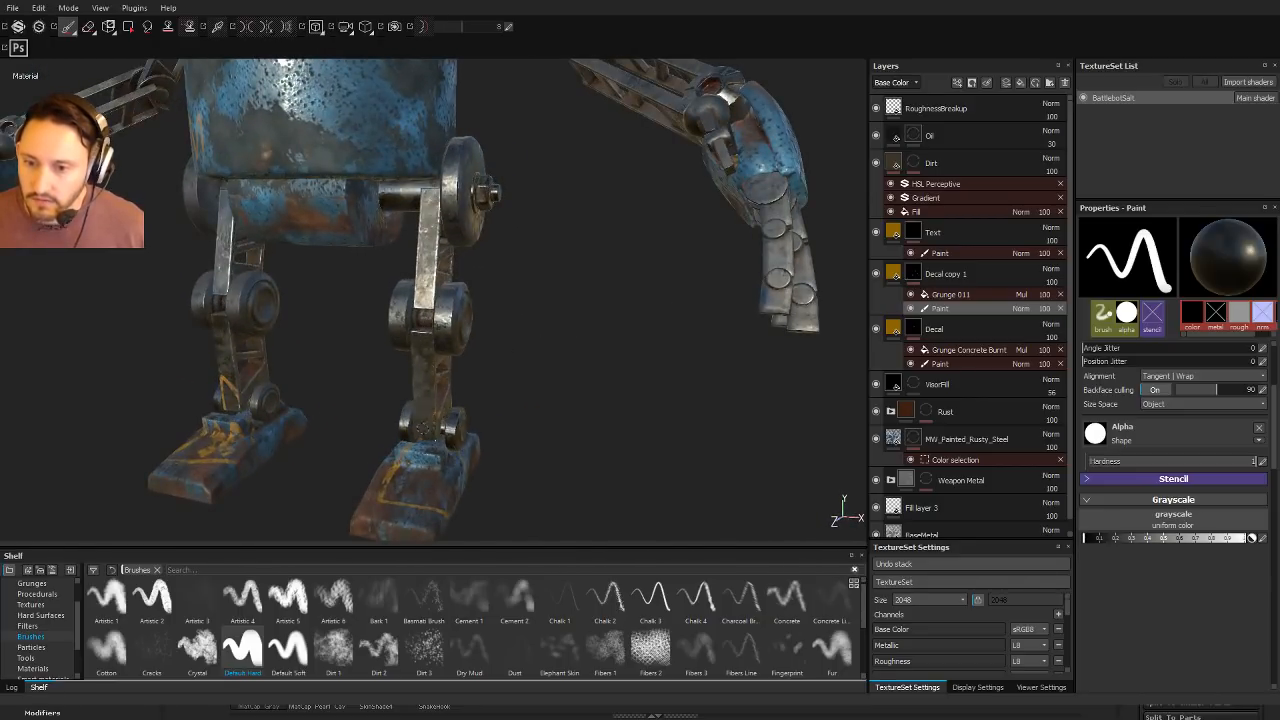
{"action": "middle_click_drag", "start_coordinate": [427, 437], "coordinate": [612, 350], "text": "alt"}
{"action": "left_click_drag", "start_coordinate": [400, 385], "coordinate": [435, 393], "text": "alt"}
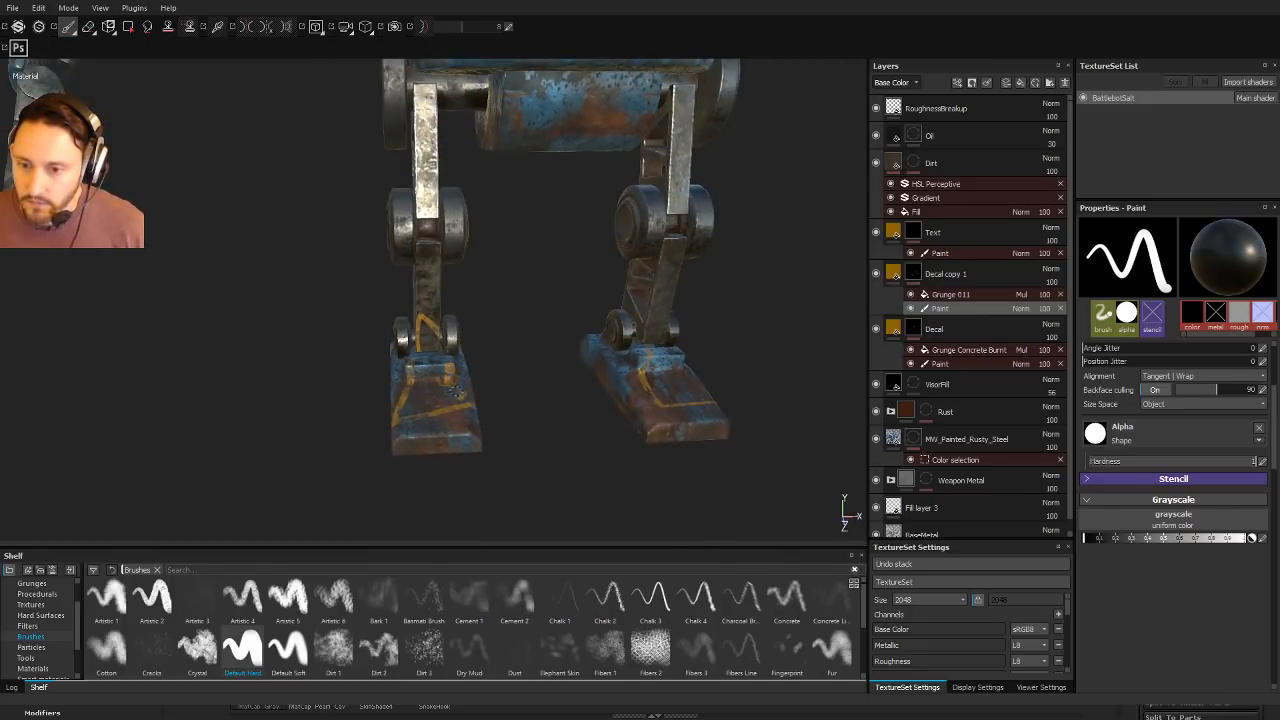
{"action": "key", "text": "ctrl+z"}
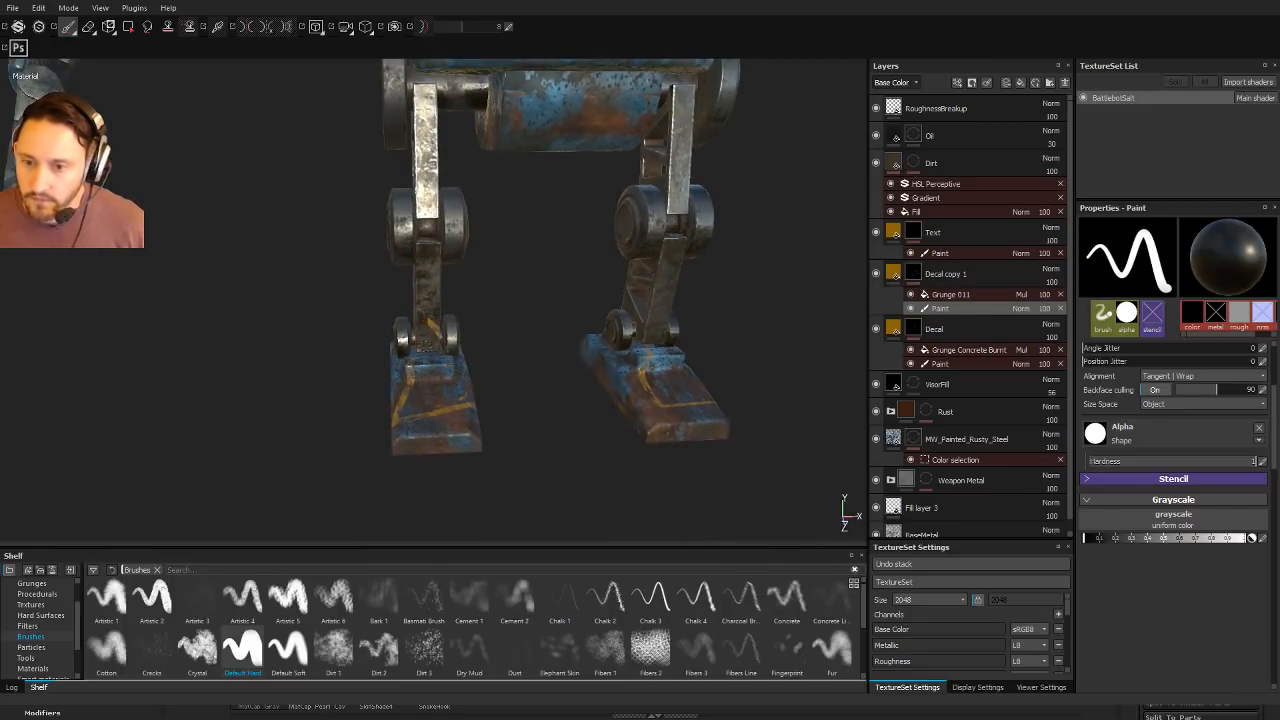
Step: Erase the cross inside the triangle on the robot's dome with a larger brush, keeping the triangle outline
{"action": "mouse_move", "coordinate": [526, 374]}
{"action": "left_mouse_down", "text": "alt"}
{"action": "mouse_move", "coordinate": [377, 286]}
{"action": "mouse_move", "coordinate": [480, 416]}
{"action": "mouse_move", "coordinate": [322, 268]}
{"action": "mouse_move", "coordinate": [394, 363]}
{"action": "mouse_move", "coordinate": [377, 232]}
{"action": "mouse_move", "coordinate": [423, 263]}
{"action": "mouse_move", "coordinate": [380, 280]}
{"action": "mouse_move", "coordinate": [432, 334]}
{"action": "mouse_move", "coordinate": [420, 345]}
{"action": "left_mouse_up", "text": "alt"}
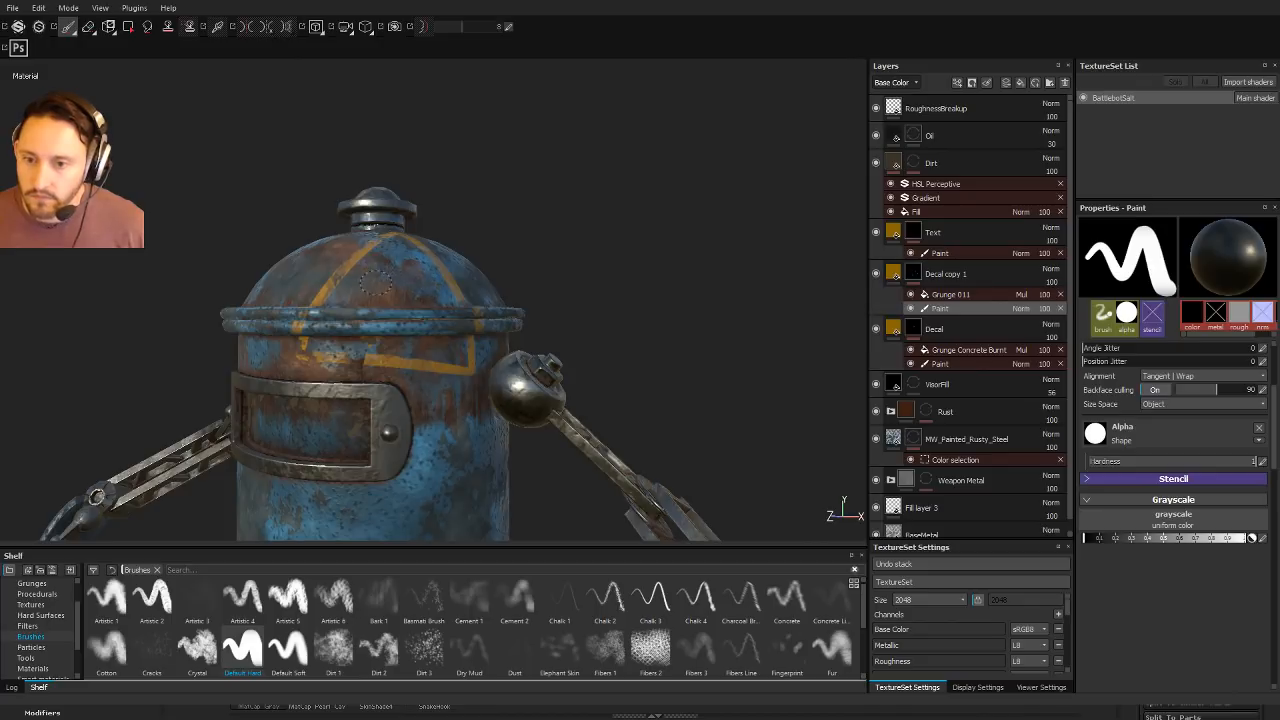
{"action": "left_click_drag", "start_coordinate": [375, 282], "coordinate": [251, 280], "text": "alt"}
{"action": "right_click_drag", "start_coordinate": [251, 280], "coordinate": [416, 276], "text": "alt"}
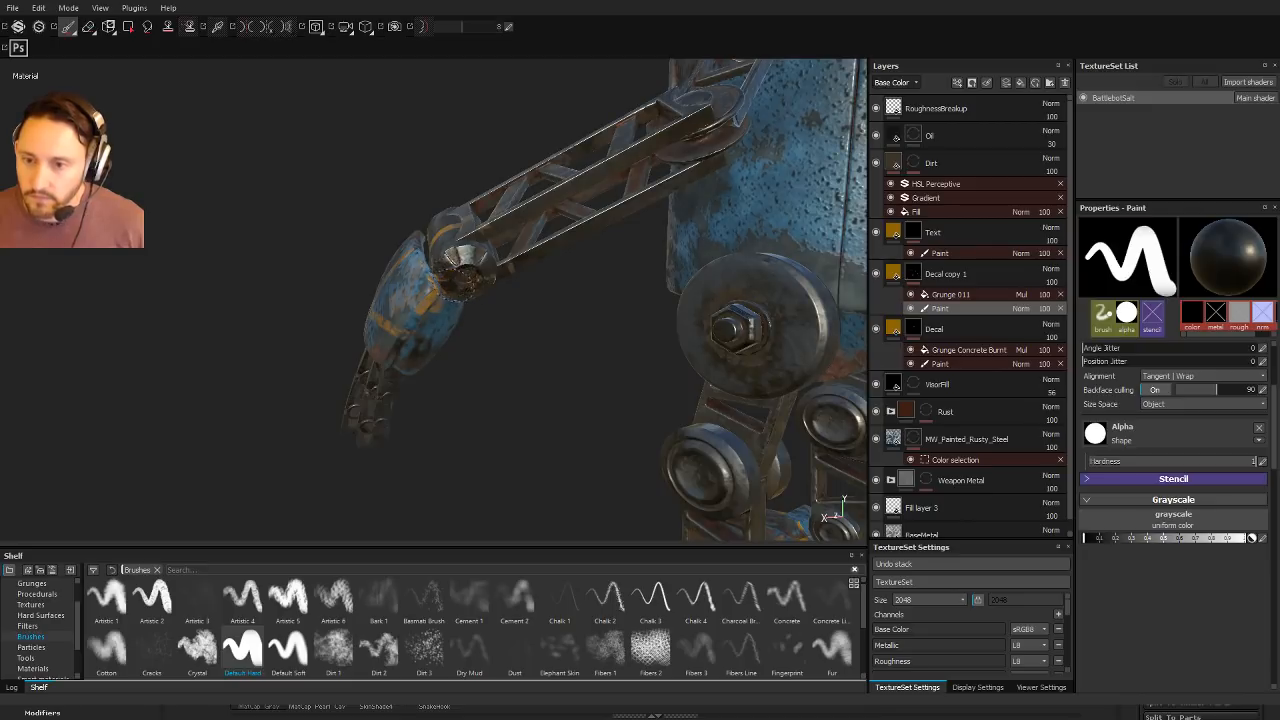
Step: Erase the cross inside the triangles on the robot's hands, keeping the outlines
{"action": "mouse_move", "coordinate": [457, 229]}
{"action": "left_mouse_down", "text": "alt"}
{"action": "mouse_move", "coordinate": [280, 217]}
{"action": "mouse_move", "coordinate": [429, 297]}
{"action": "left_mouse_up", "text": "alt"}
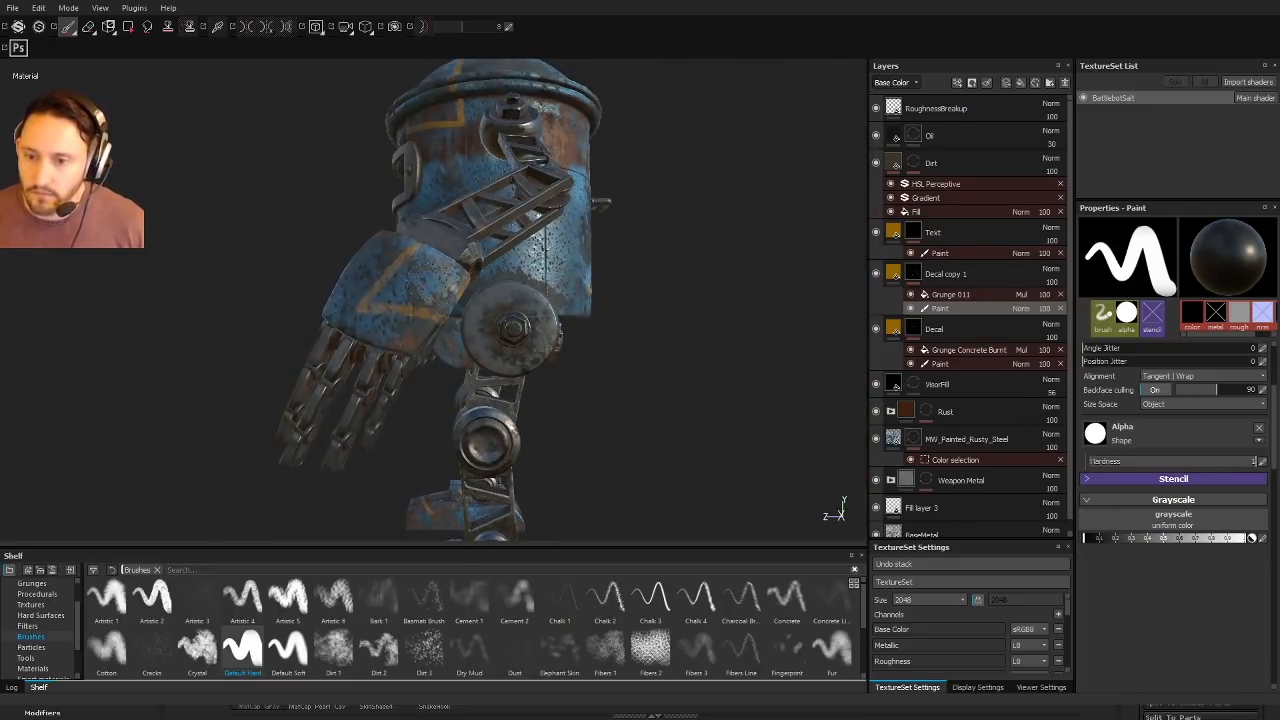
{"action": "mouse_move", "coordinate": [387, 339]}
{"action": "left_mouse_down", "text": "alt"}
{"action": "mouse_move", "coordinate": [483, 367]}
{"action": "mouse_move", "coordinate": [289, 334]}
{"action": "mouse_move", "coordinate": [545, 382]}
{"action": "mouse_move", "coordinate": [602, 216]}
{"action": "mouse_move", "coordinate": [686, 222]}
{"action": "left_mouse_up", "text": "alt"}
{"action": "left_click", "coordinate": [503, 266]}
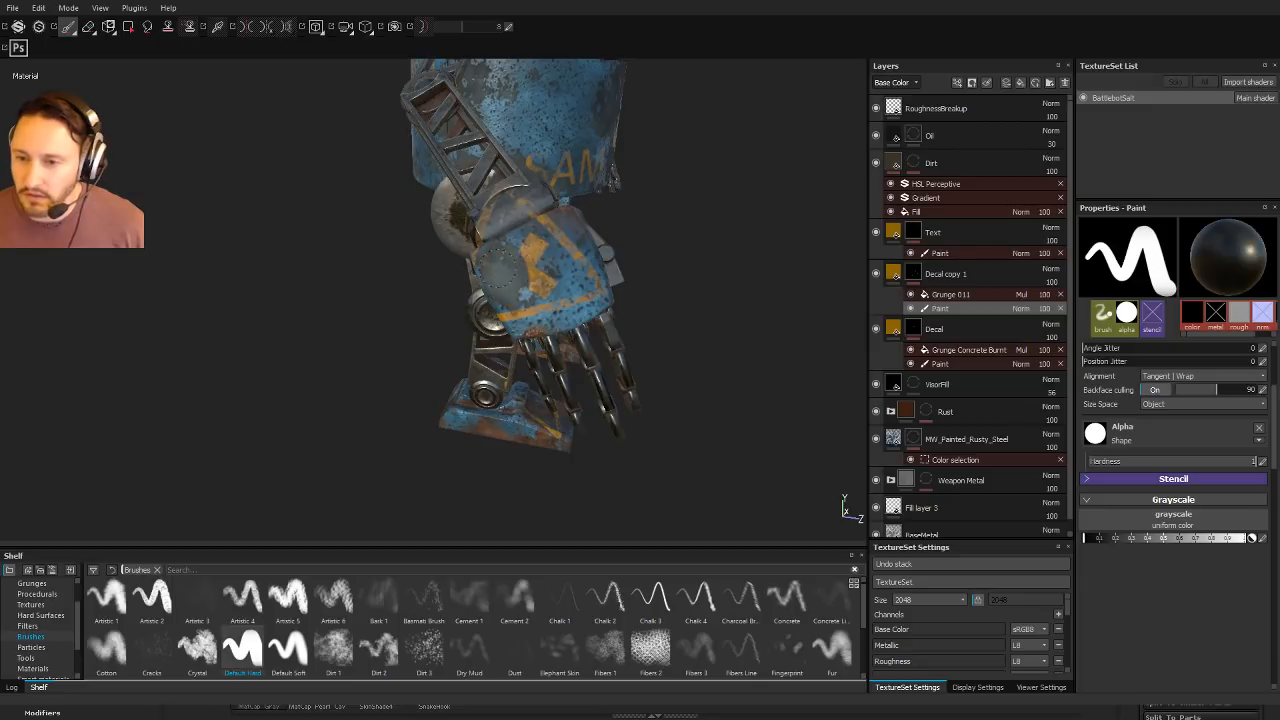
{"action": "key", "text": "ctrl+z"}
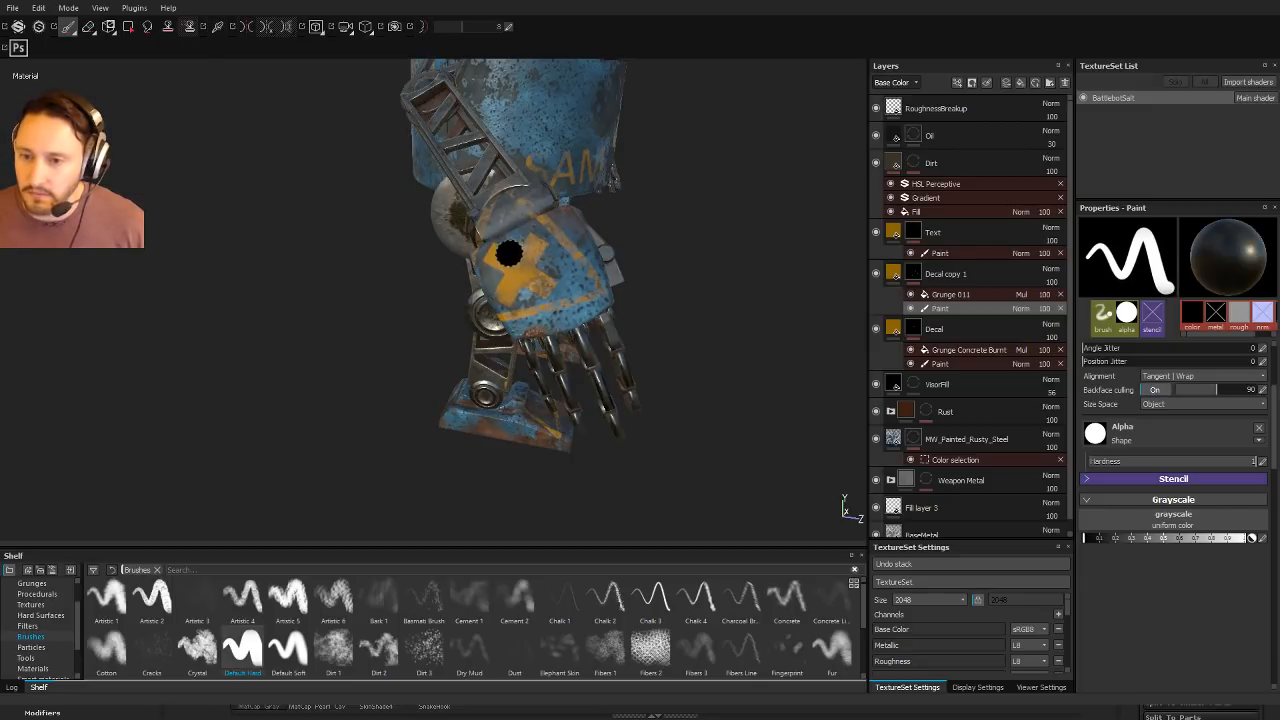
{"action": "mouse_move", "coordinate": [509, 253]}
{"action": "left_mouse_down"}
{"action": "mouse_move", "coordinate": [500, 245]}
{"action": "mouse_move", "coordinate": [515, 275]}
{"action": "mouse_move", "coordinate": [505, 290]}
{"action": "mouse_move", "coordinate": [535, 245]}
{"action": "mouse_move", "coordinate": [620, 260]}
{"action": "mouse_move", "coordinate": [541, 255]}
{"action": "left_mouse_up"}
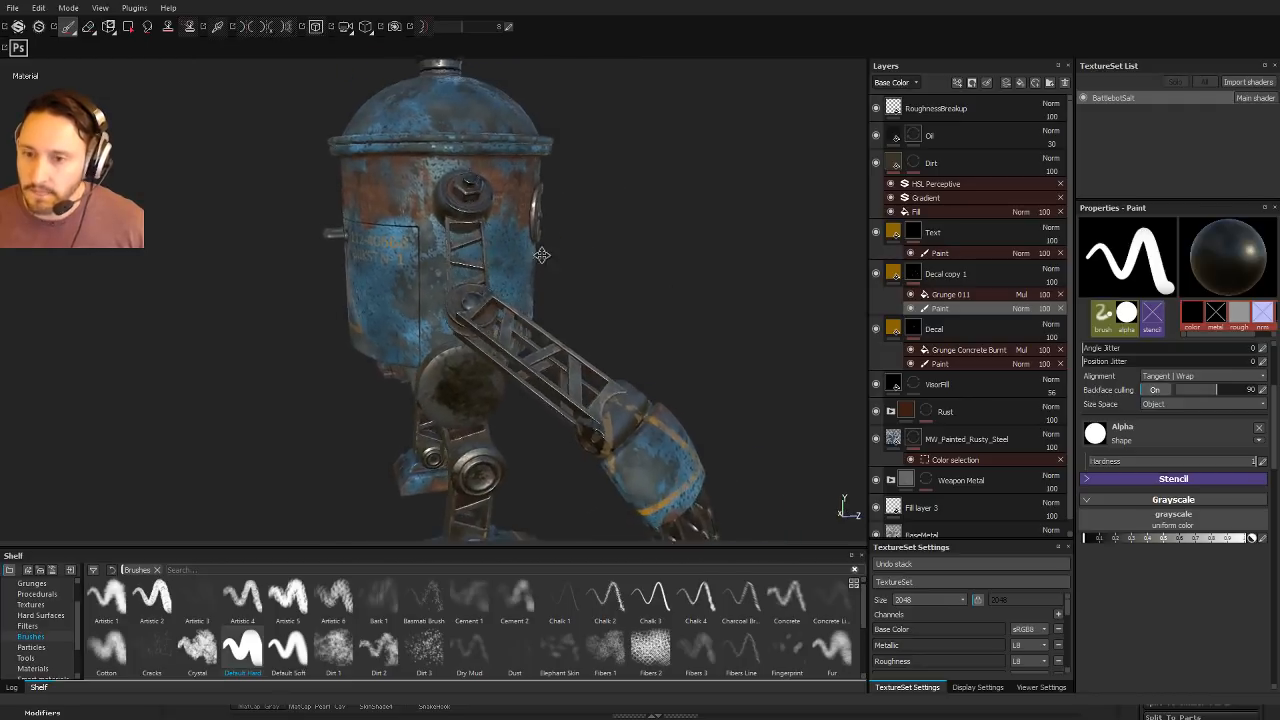
Step: Switch to the Dirt 2 brush and wear away parts of the painted triangle lines on the dome and above the visor
{"action": "middle_click_drag", "start_coordinate": [541, 255], "coordinate": [470, 213], "text": "alt"}
{"action": "left_click_drag", "start_coordinate": [534, 380], "coordinate": [482, 380], "text": "alt"}
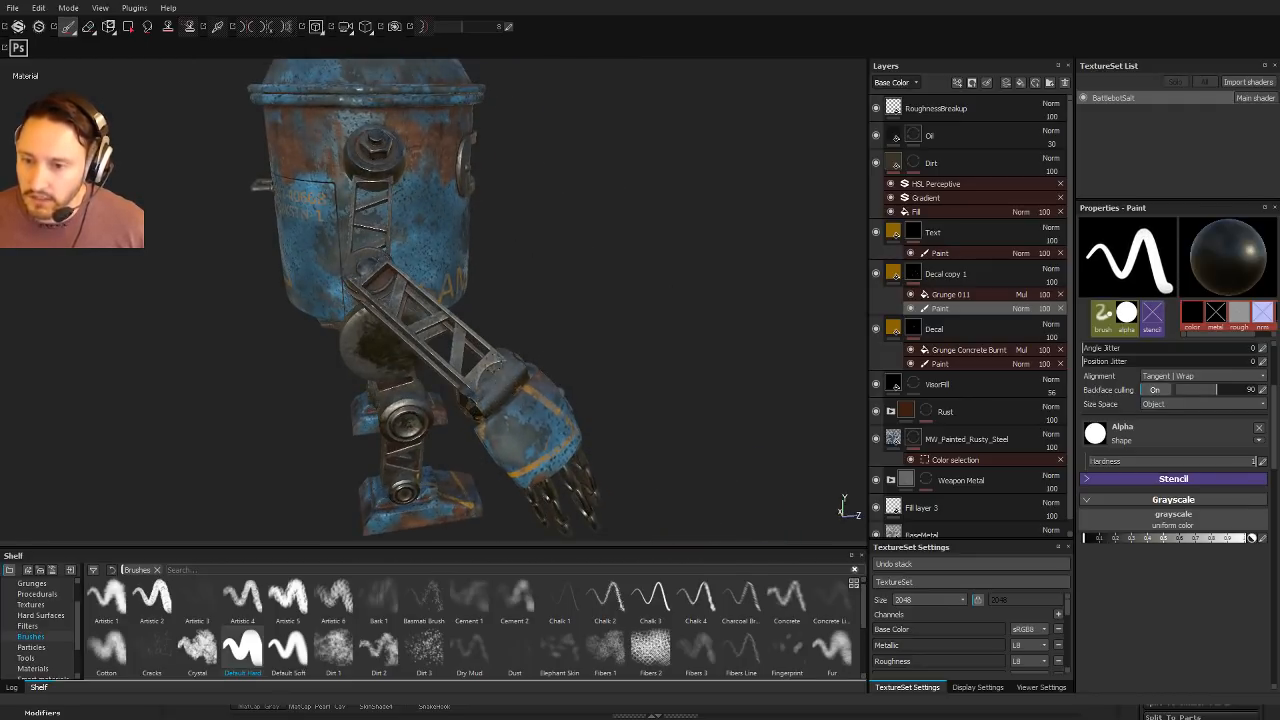
{"action": "left_click_drag", "start_coordinate": [689, 363], "coordinate": [436, 281], "text": "alt"}
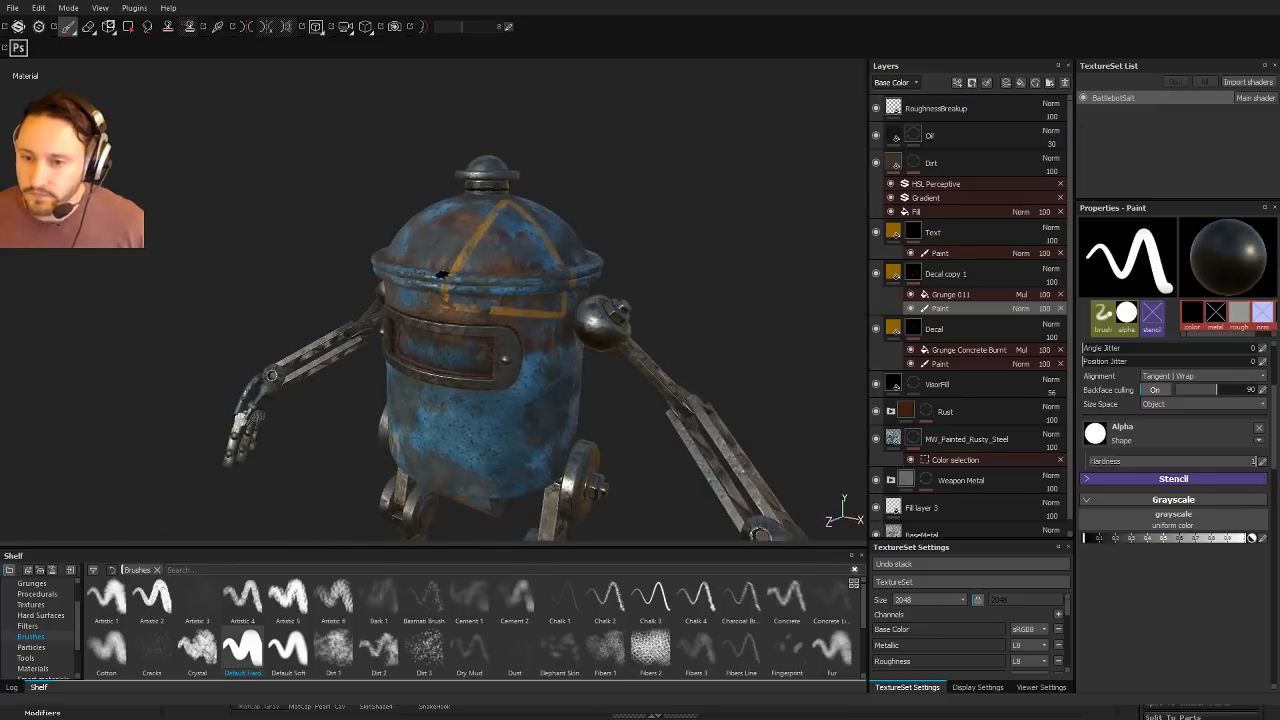
{"action": "mouse_move", "coordinate": [657, 286]}
{"action": "left_mouse_down", "text": "alt"}
{"action": "mouse_move", "coordinate": [595, 289]}
{"action": "mouse_move", "coordinate": [651, 280]}
{"action": "mouse_move", "coordinate": [529, 396]}
{"action": "mouse_move", "coordinate": [597, 197]}
{"action": "mouse_move", "coordinate": [680, 266]}
{"action": "mouse_move", "coordinate": [590, 330]}
{"action": "mouse_move", "coordinate": [723, 358]}
{"action": "mouse_move", "coordinate": [660, 300]}
{"action": "mouse_move", "coordinate": [610, 330]}
{"action": "mouse_move", "coordinate": [570, 325]}
{"action": "left_mouse_up", "text": "alt"}
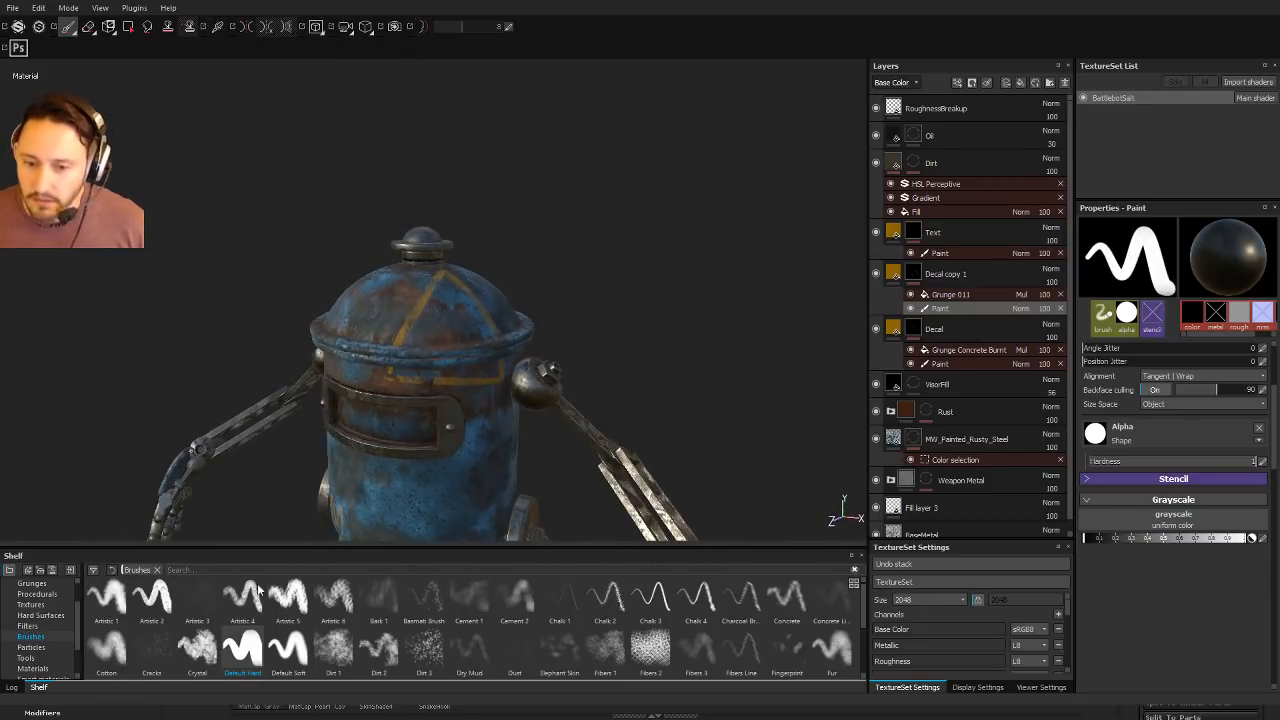
{"action": "left_click", "coordinate": [378, 648]}
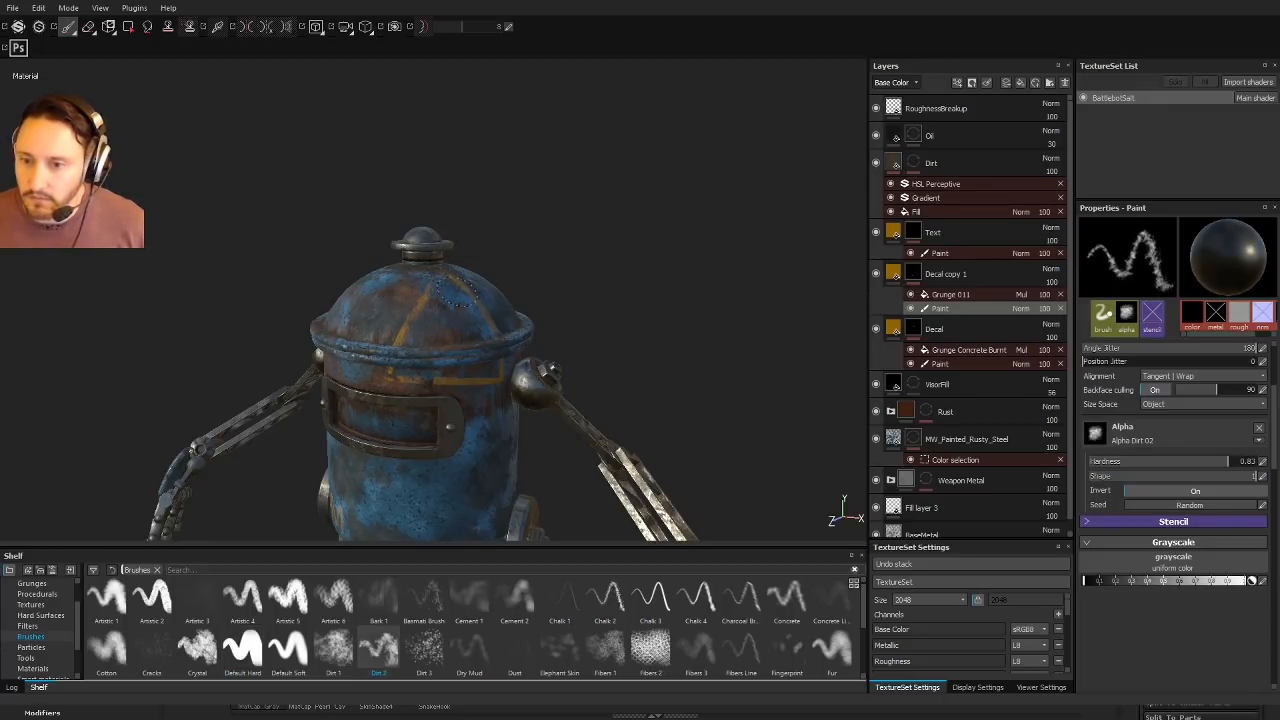
{"action": "mouse_move", "coordinate": [488, 312]}
{"action": "left_mouse_down", "text": "alt"}
{"action": "mouse_move", "coordinate": [455, 316]}
{"action": "mouse_move", "coordinate": [488, 309]}
{"action": "mouse_move", "coordinate": [460, 352]}
{"action": "mouse_move", "coordinate": [540, 350]}
{"action": "left_mouse_up", "text": "alt"}
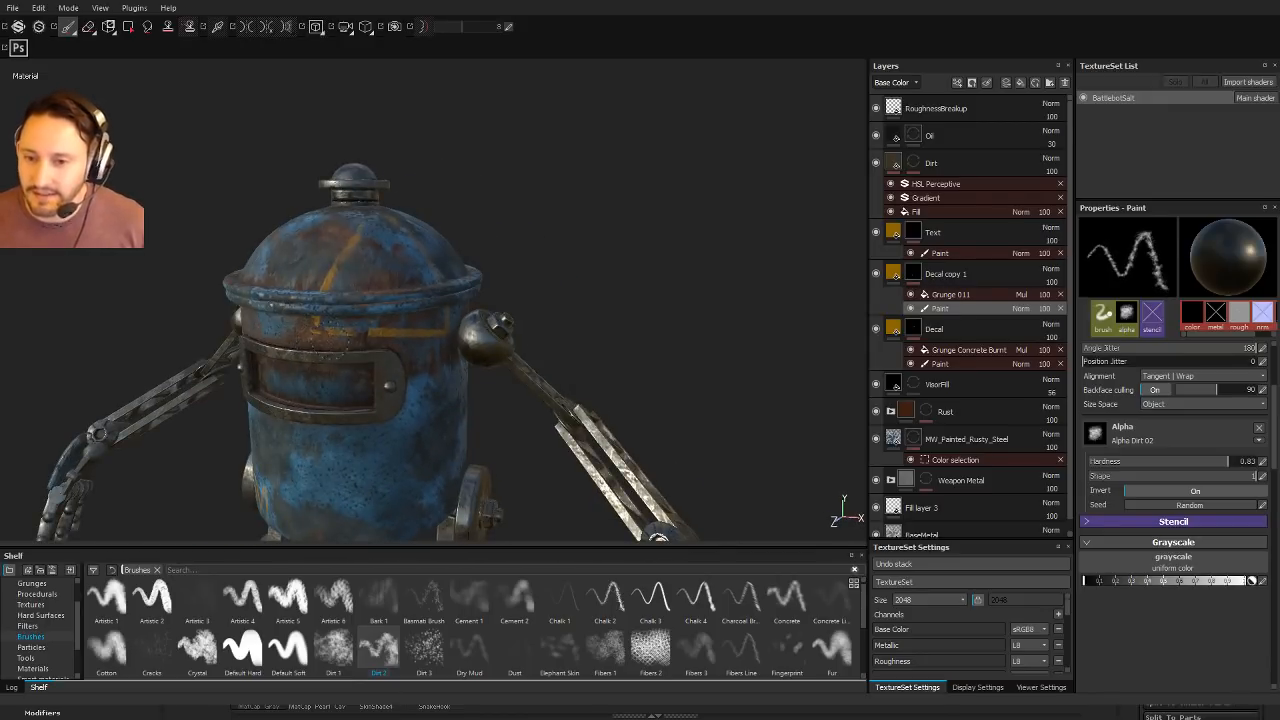
{"action": "left_click_drag", "start_coordinate": [367, 333], "coordinate": [490, 348], "text": "alt"}
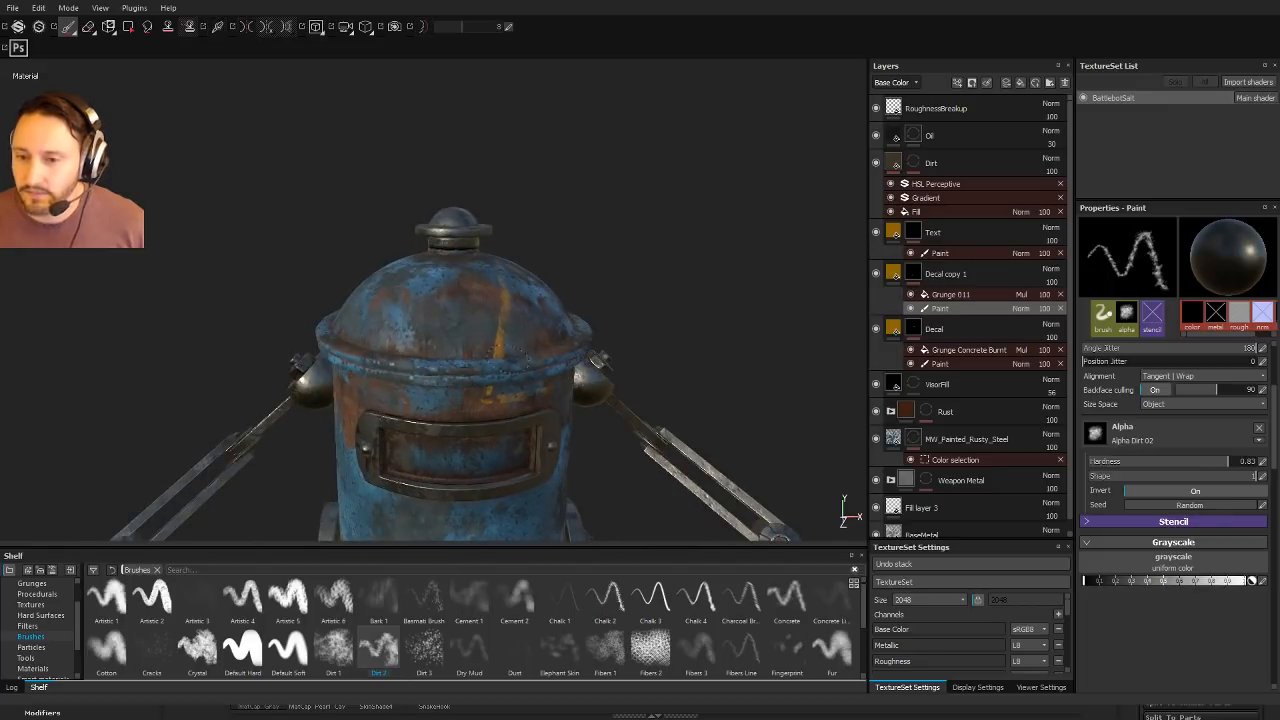
{"action": "left_click_drag", "start_coordinate": [500, 293], "coordinate": [590, 318], "text": "alt"}
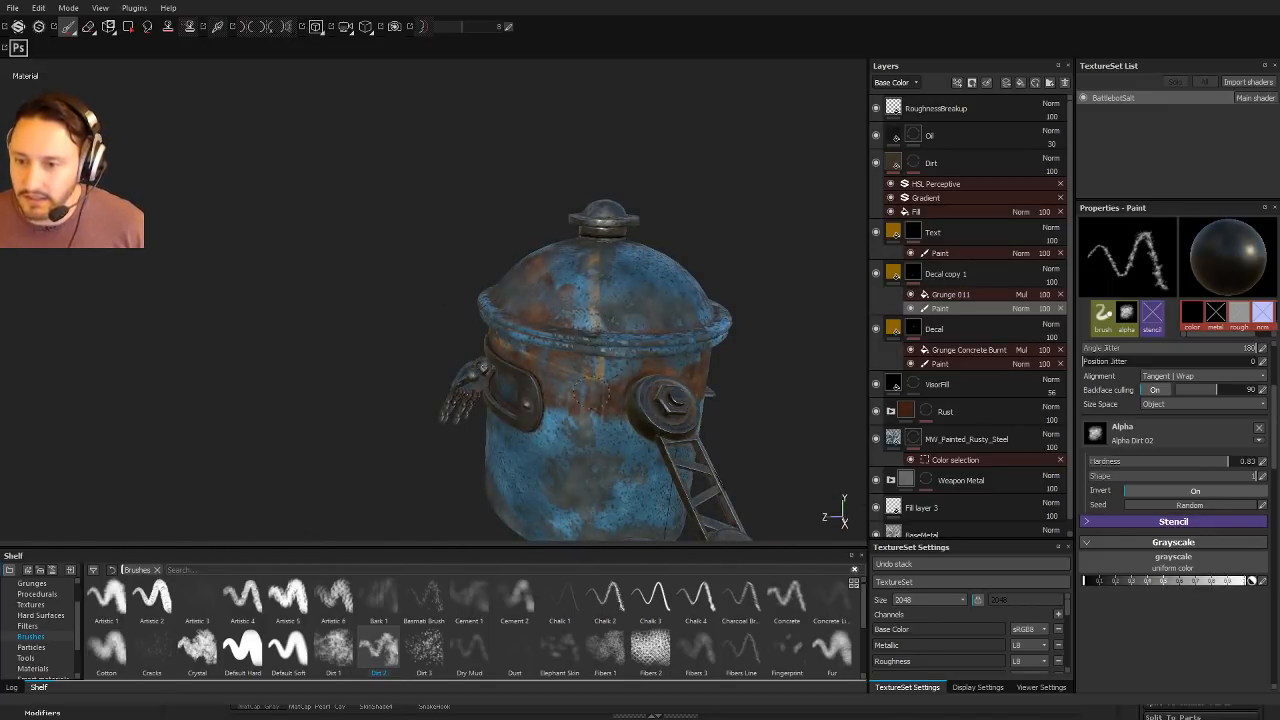
Step: Examine the worn line markings on the robot's dome, body and arms from several angles and distances
{"action": "left_click_drag", "start_coordinate": [603, 380], "coordinate": [554, 352], "text": "alt"}
{"action": "right_click_drag", "start_coordinate": [554, 352], "coordinate": [660, 400], "text": "shift"}
{"action": "middle_click_drag", "start_coordinate": [660, 400], "coordinate": [583, 365], "text": "alt"}
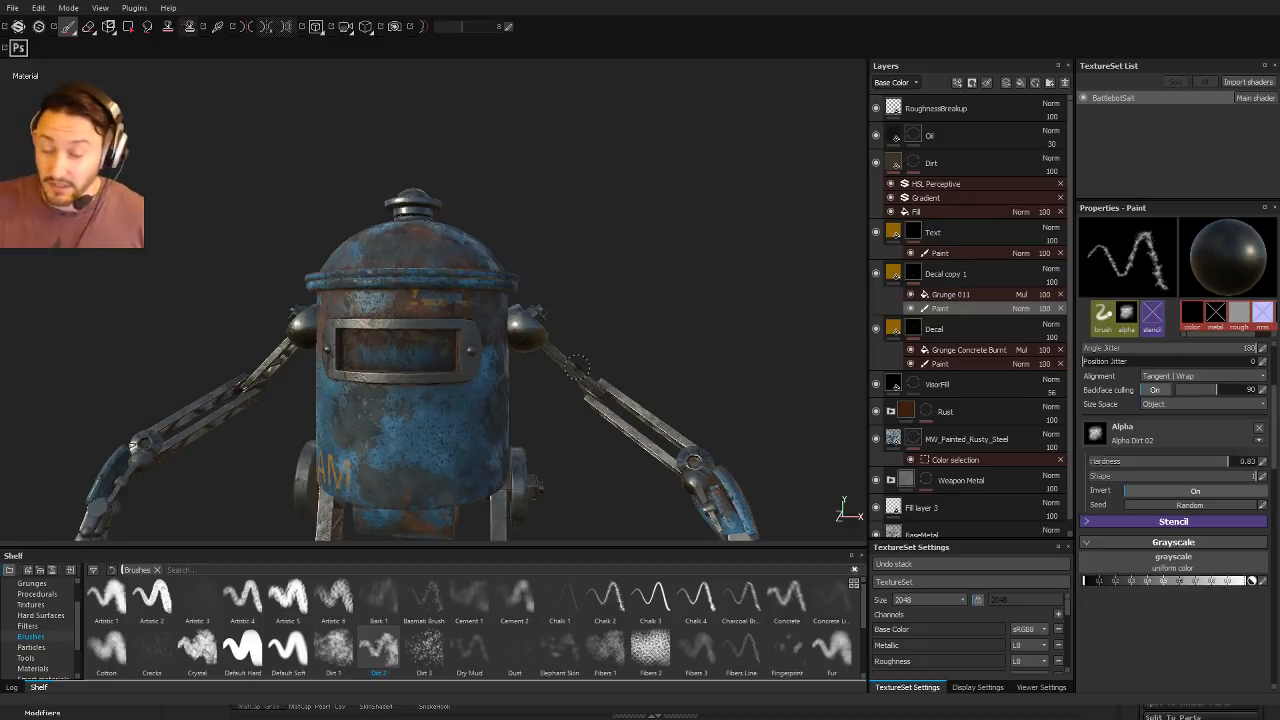
{"action": "left_click_drag", "start_coordinate": [635, 315], "coordinate": [557, 420], "text": "alt"}
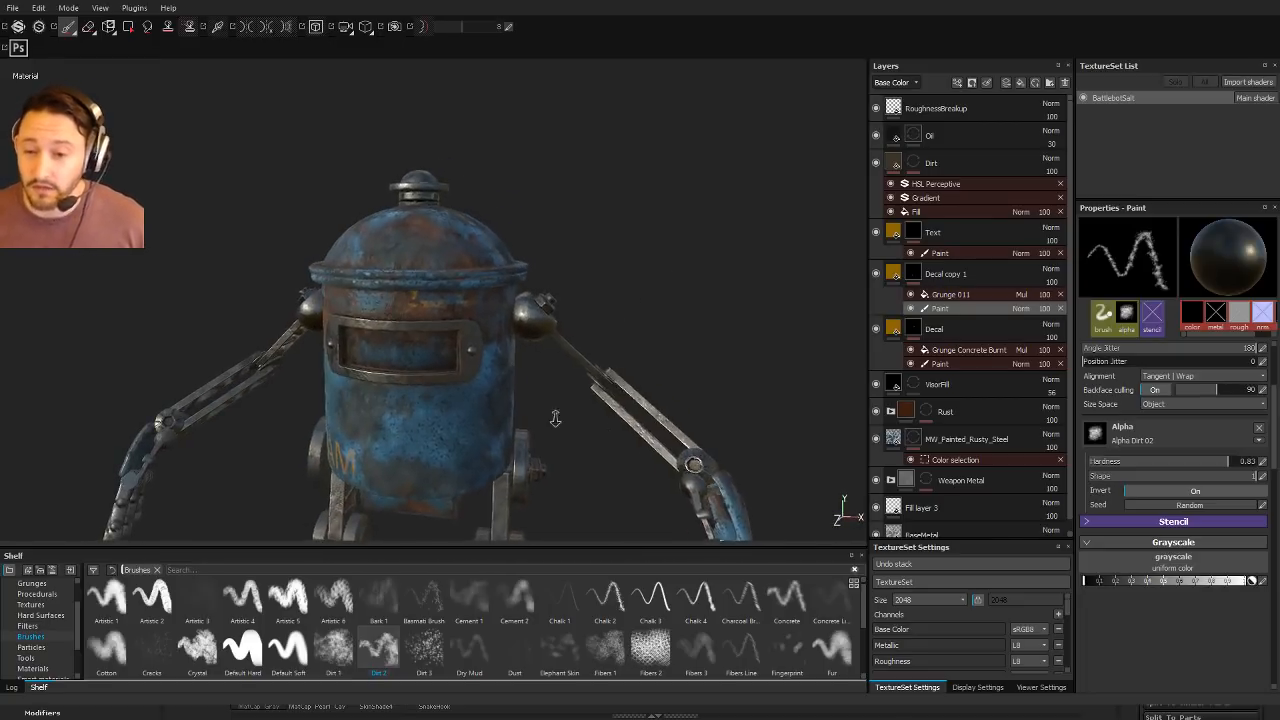
{"action": "right_click_drag", "start_coordinate": [557, 420], "coordinate": [551, 398], "text": "alt"}
{"action": "left_click_drag", "start_coordinate": [551, 398], "coordinate": [560, 323], "text": "alt"}
{"action": "right_click_drag", "start_coordinate": [560, 323], "coordinate": [688, 409], "text": "alt"}
{"action": "left_click_drag", "start_coordinate": [688, 409], "coordinate": [653, 336], "text": "alt"}
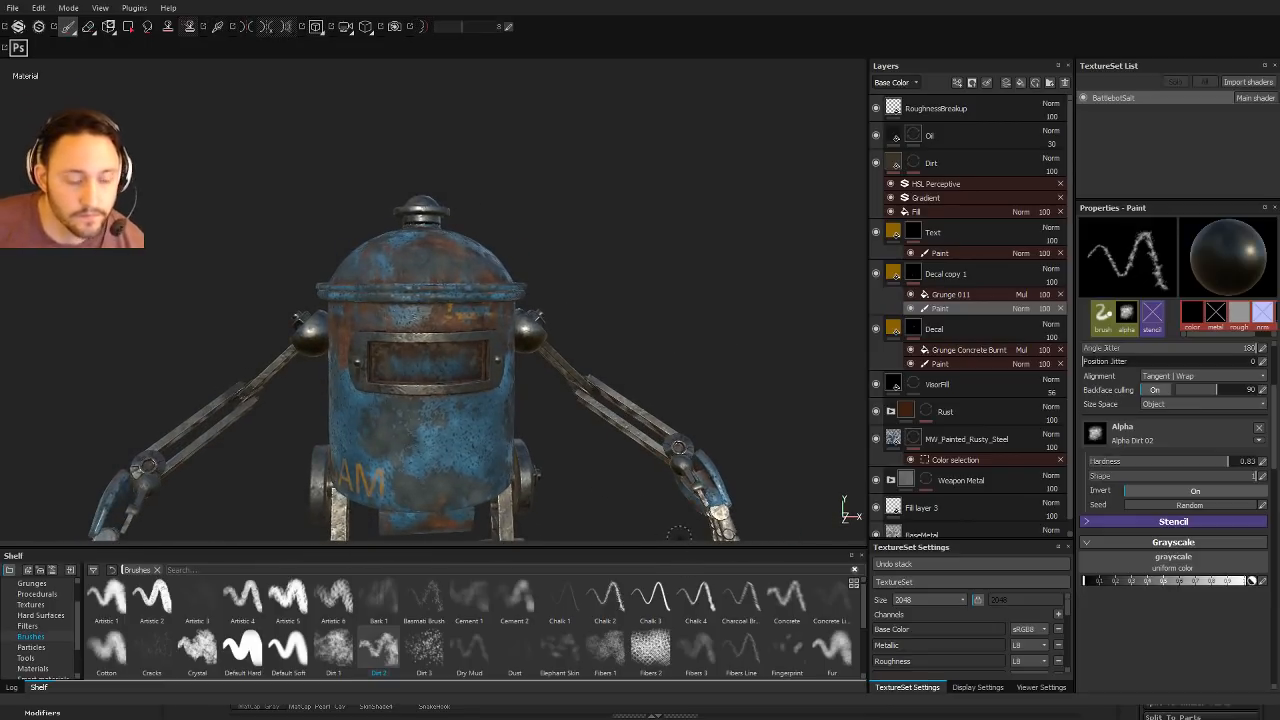
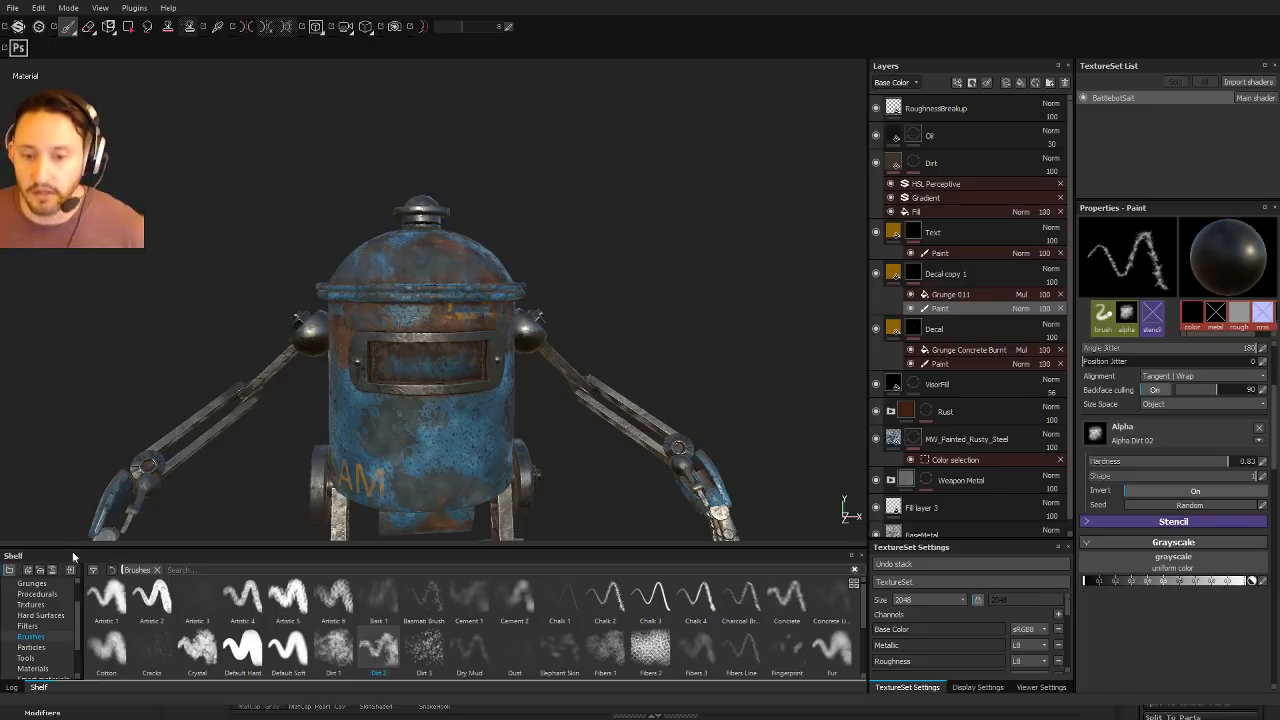
Step: Rename the Decal copy 1 layer as DecalLines
{"action": "left_click_drag", "start_coordinate": [451, 320], "coordinate": [494, 318], "text": "alt"}
{"action": "scroll", "coordinate": [494, 318], "scroll_direction": "up", "scroll_amount": 4}
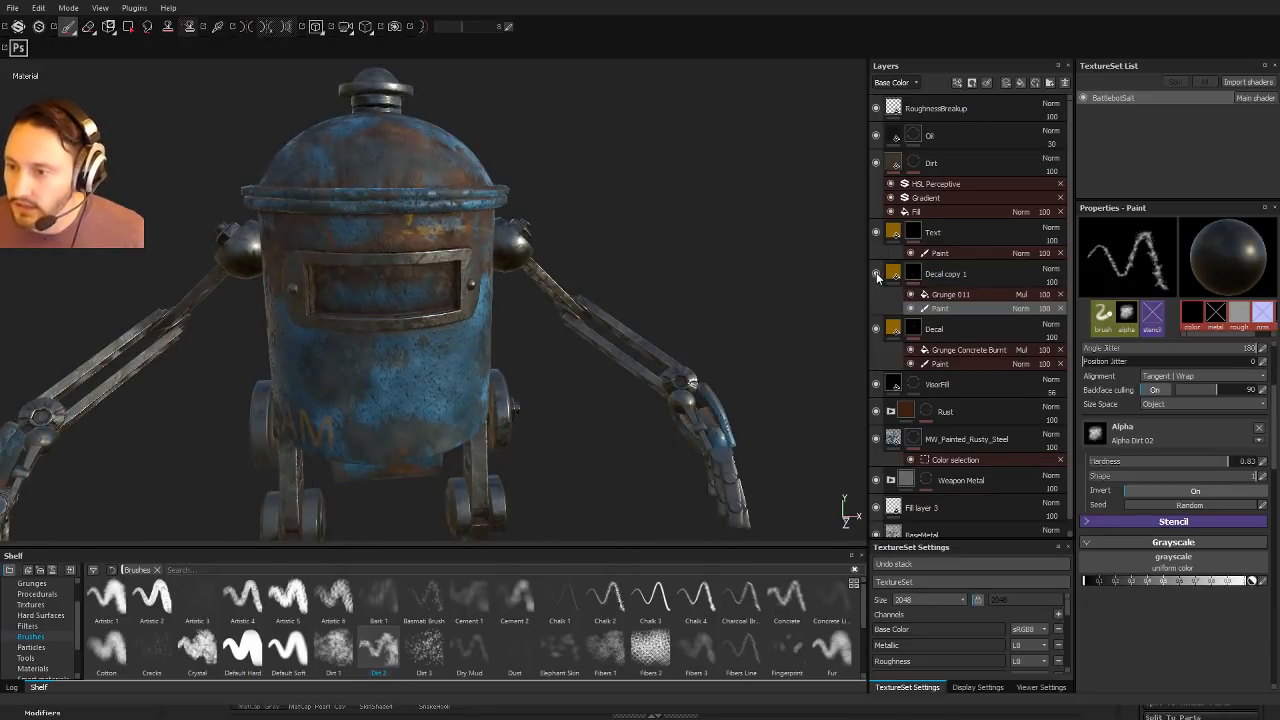
{"action": "double_click", "coordinate": [945, 274]}
{"action": "left_click_drag", "start_coordinate": [945, 274], "coordinate": [1006, 274]}
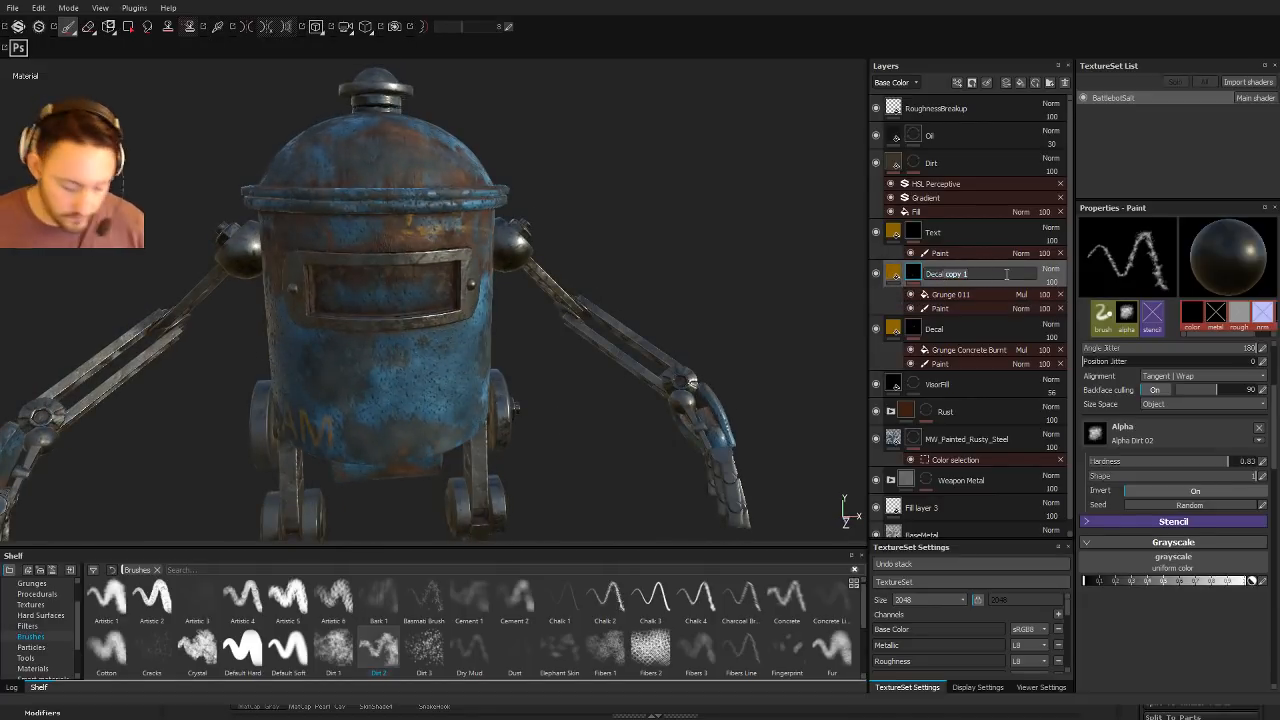
{"action": "key", "text": "BackSpace"}
{"action": "type", "text": "Lines"}
{"action": "key", "text": "Return"}
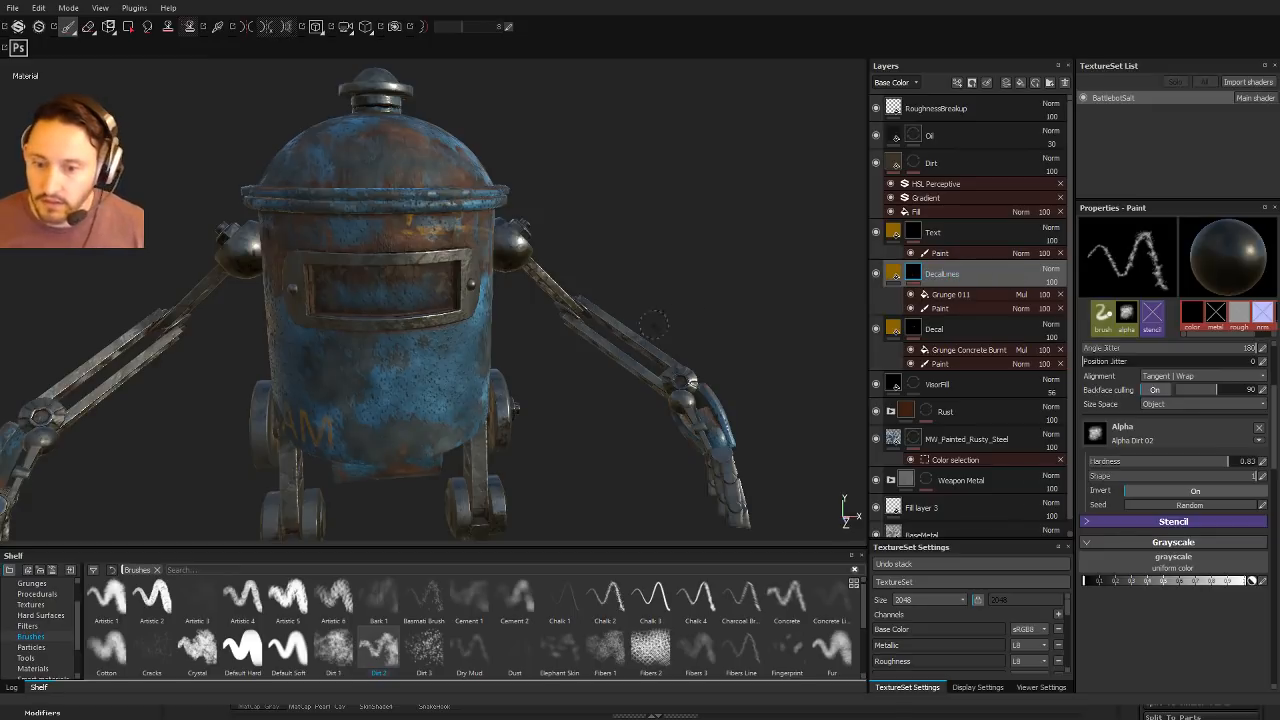
Step: Switch to the Default Hard brush with a light grayscale value and try painting thin lines on the body below the visor
{"action": "left_click", "coordinate": [242, 647]}
{"action": "left_click_drag", "start_coordinate": [485, 370], "coordinate": [547, 341], "text": "alt"}
{"action": "right_click_drag", "start_coordinate": [547, 341], "coordinate": [497, 341], "text": "ctrl"}
{"action": "mouse_move", "coordinate": [497, 341]}
{"action": "left_mouse_down", "text": "alt"}
{"action": "mouse_move", "coordinate": [487, 333]}
{"action": "mouse_move", "coordinate": [650, 403]}
{"action": "left_mouse_up", "text": "alt"}
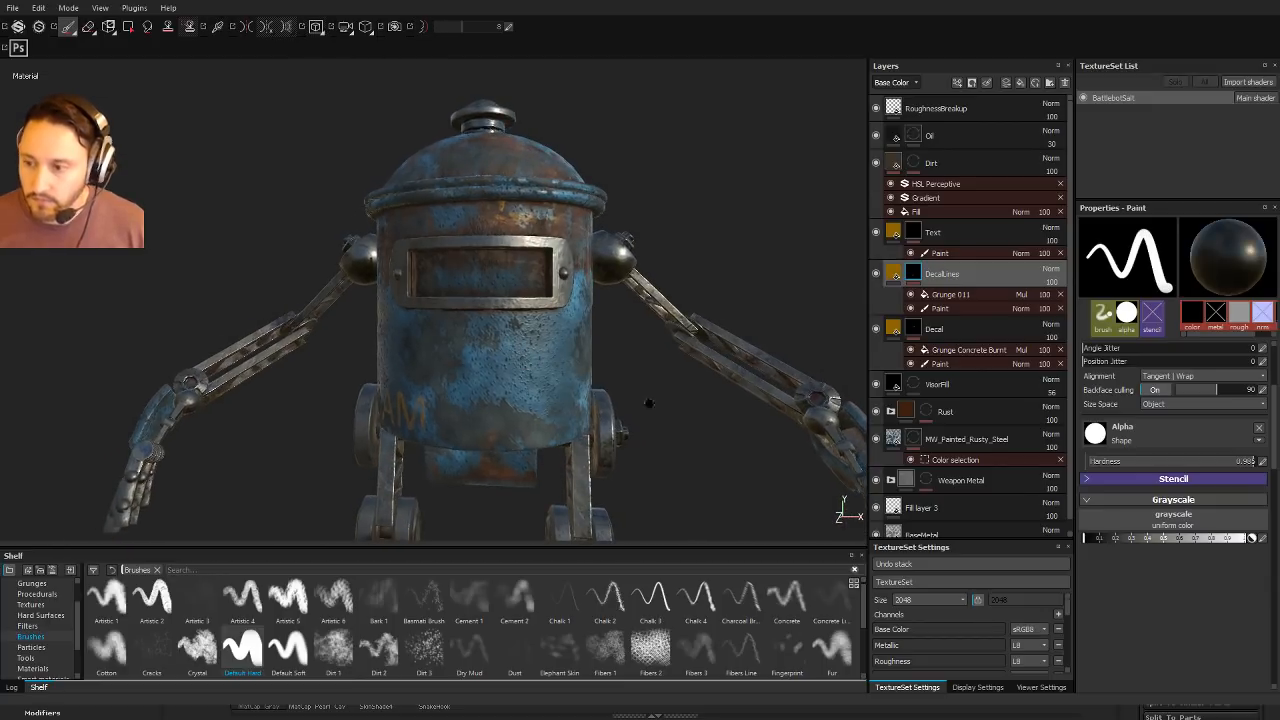
{"action": "left_click_drag", "start_coordinate": [457, 277], "coordinate": [399, 335], "text": "alt"}
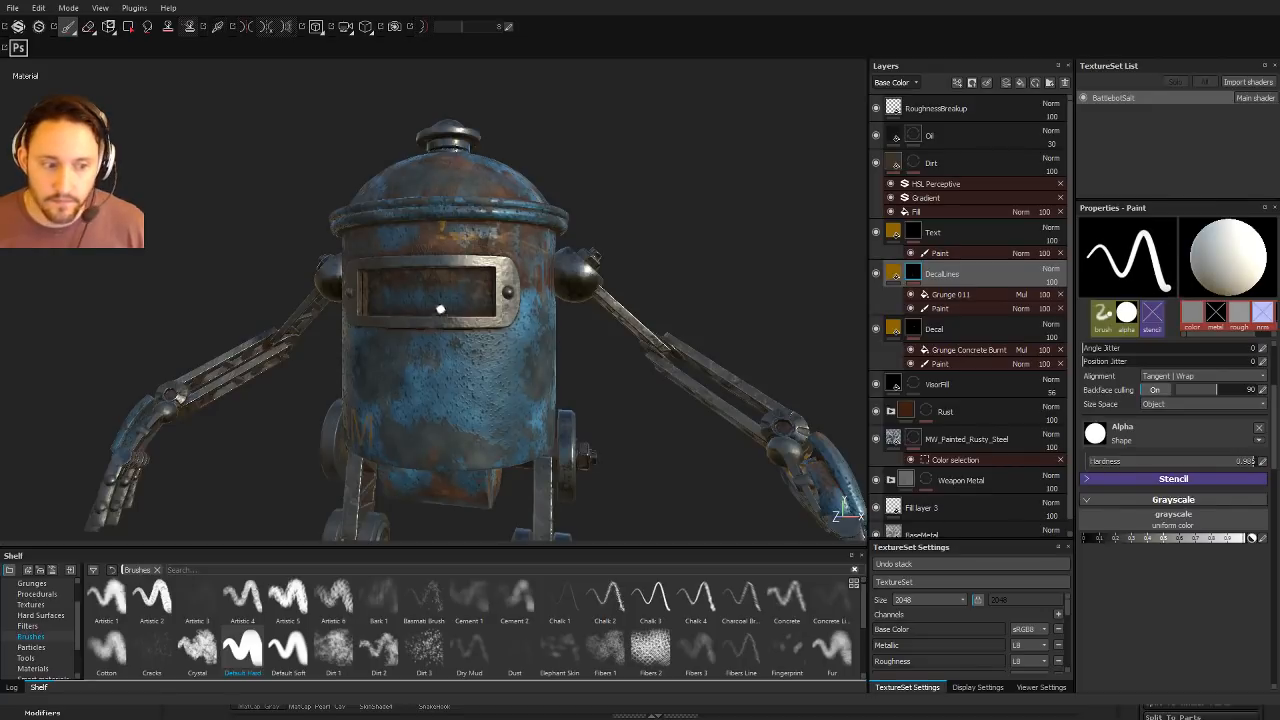
{"action": "left_click_drag", "start_coordinate": [391, 383], "coordinate": [457, 374], "text": "alt"}
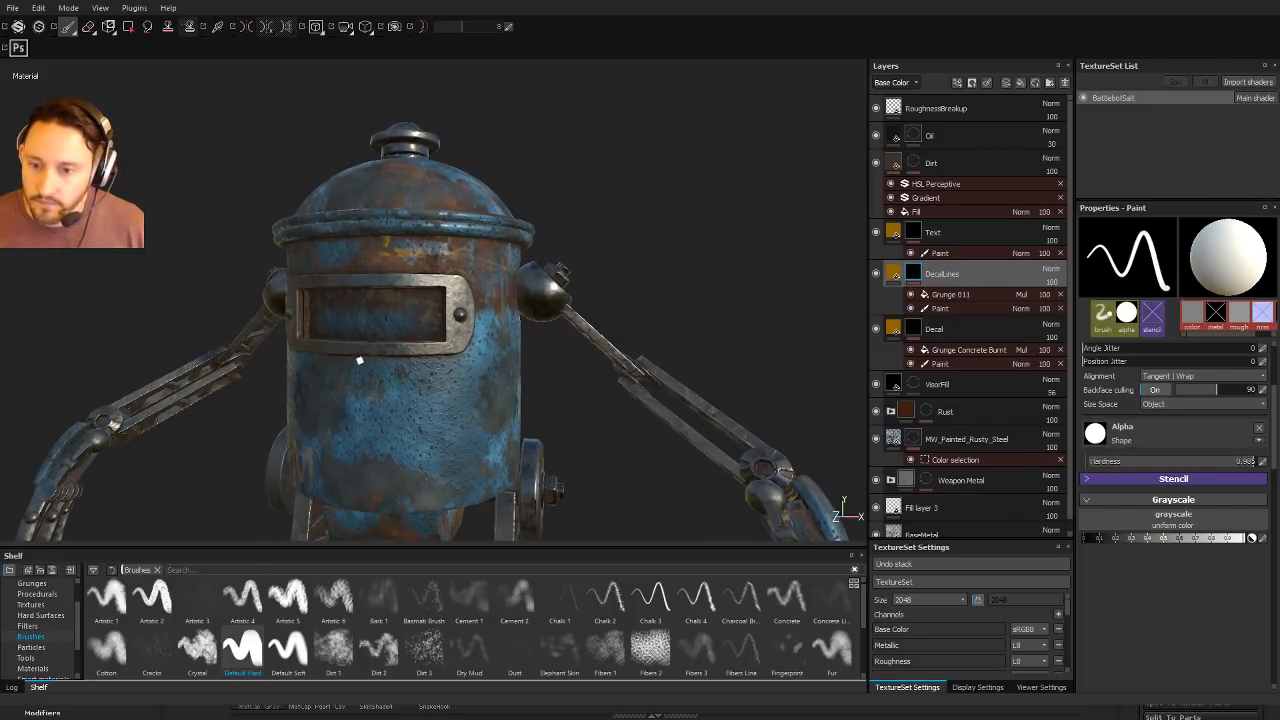
{"action": "left_click_drag", "start_coordinate": [362, 358], "coordinate": [393, 395]}
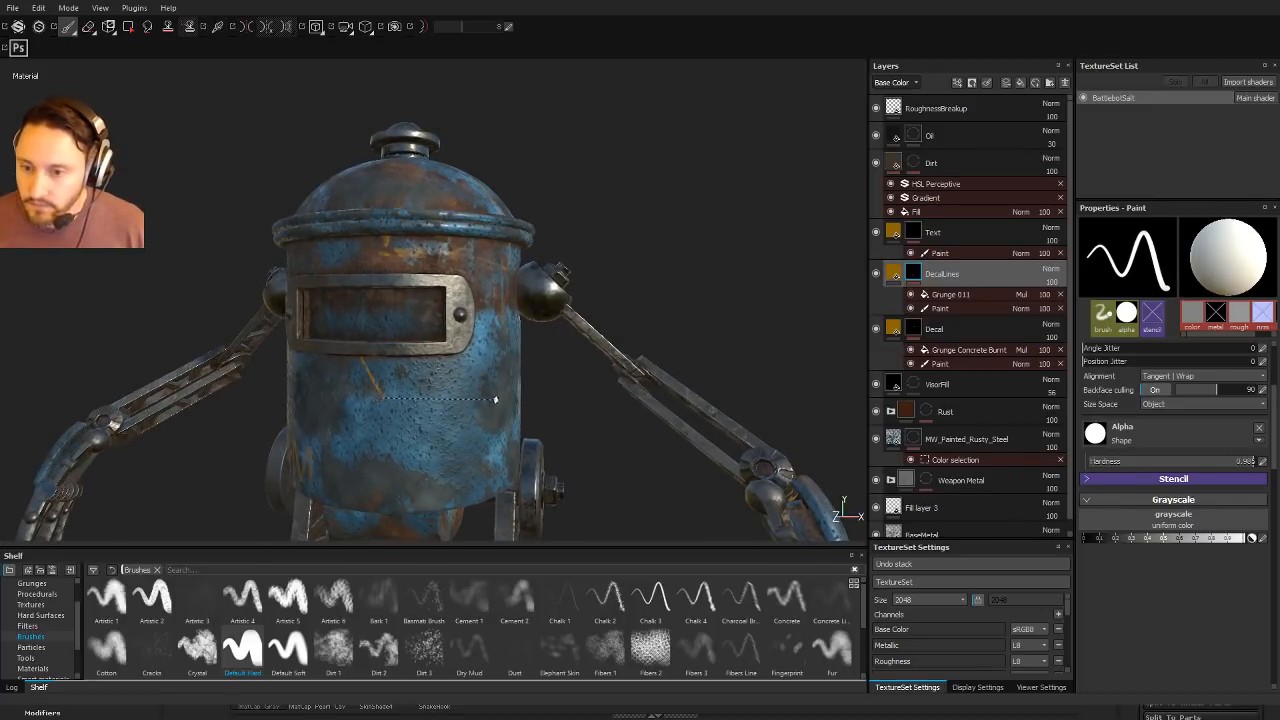
{"action": "left_click", "coordinate": [500, 400], "text": "shift"}
{"action": "mouse_move", "coordinate": [589, 414]}
{"action": "left_mouse_down", "text": "alt"}
{"action": "mouse_move", "coordinate": [517, 427]}
{"action": "mouse_move", "coordinate": [577, 371]}
{"action": "left_mouse_up", "text": "alt"}
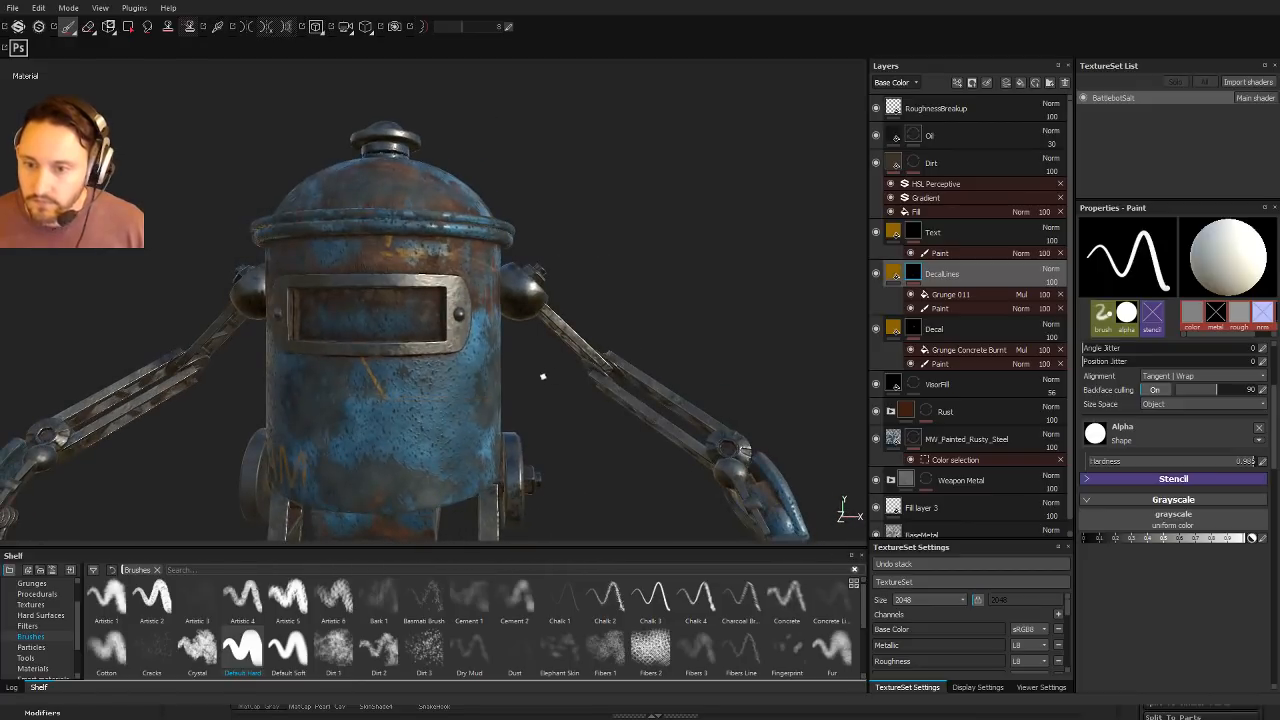
Step: Paint a skull on the front of the body, with an outline around the visor, a toothed jaw below and filled eyes inside
{"action": "middle_click_drag", "start_coordinate": [514, 366], "coordinate": [534, 386], "text": "alt"}
{"action": "left_click_drag", "start_coordinate": [534, 386], "coordinate": [496, 310], "text": "alt"}
{"action": "middle_click_drag", "start_coordinate": [496, 313], "coordinate": [504, 328], "text": "alt"}
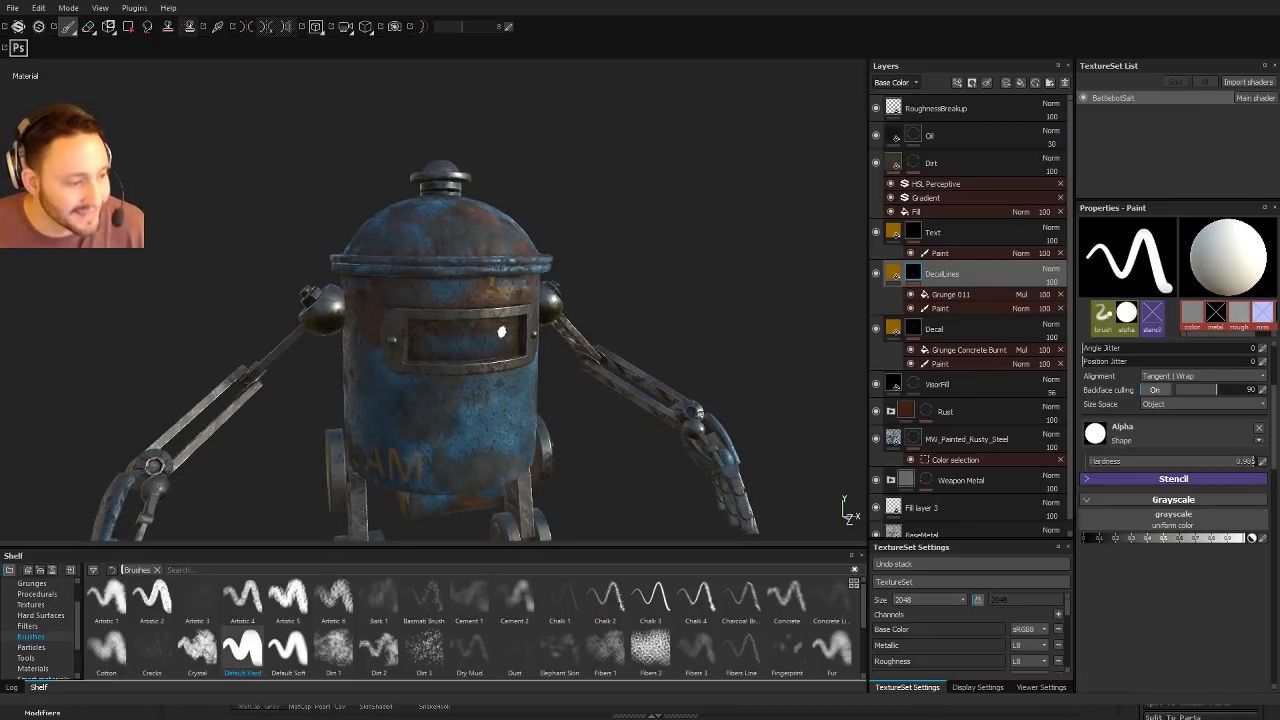
{"action": "left_click_drag", "start_coordinate": [525, 372], "coordinate": [480, 335], "text": "alt"}
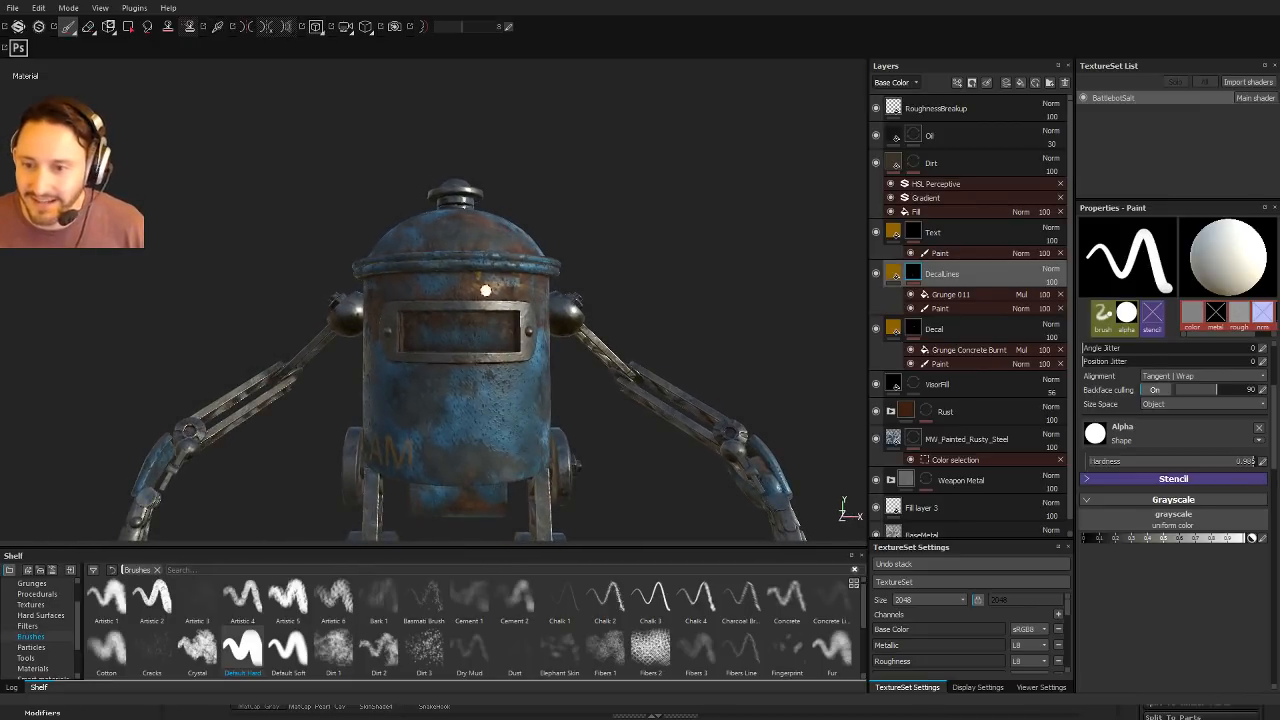
{"action": "middle_click_drag", "start_coordinate": [486, 290], "coordinate": [464, 291], "text": "alt"}
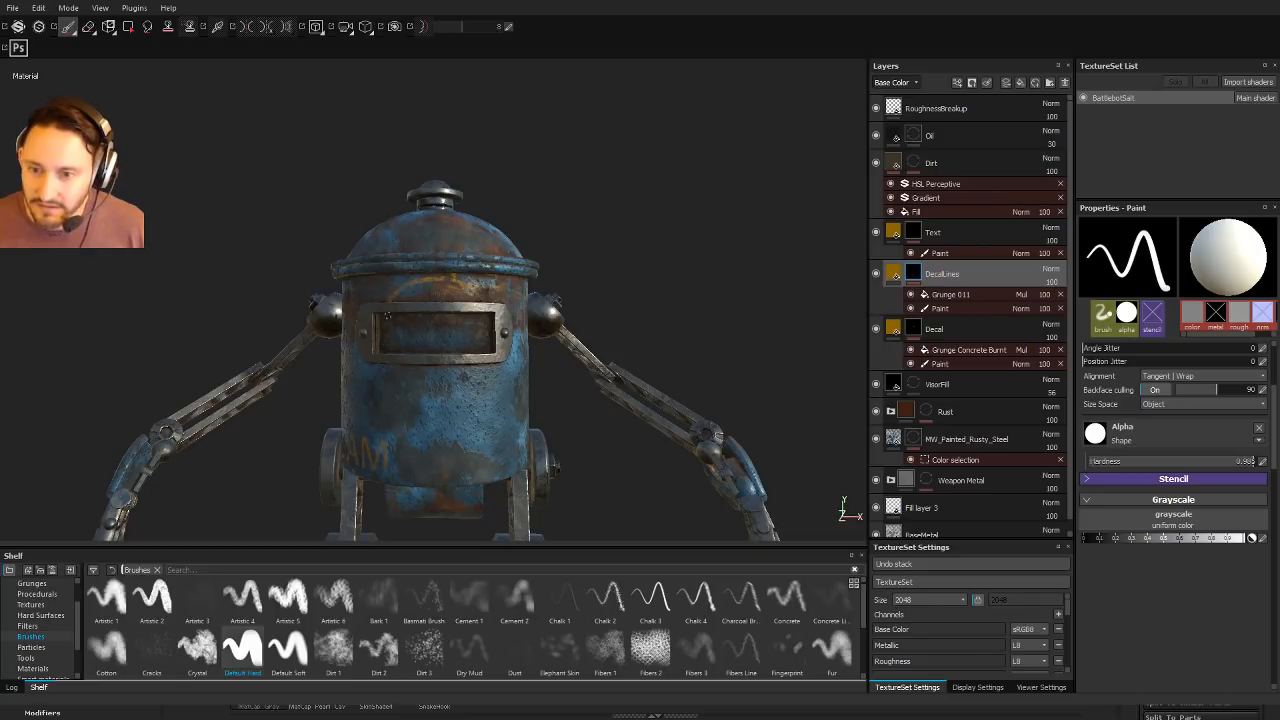
{"action": "mouse_move", "coordinate": [388, 355]}
{"action": "left_mouse_down"}
{"action": "mouse_move", "coordinate": [430, 428]}
{"action": "mouse_move", "coordinate": [469, 413]}
{"action": "mouse_move", "coordinate": [506, 334]}
{"action": "left_mouse_up"}
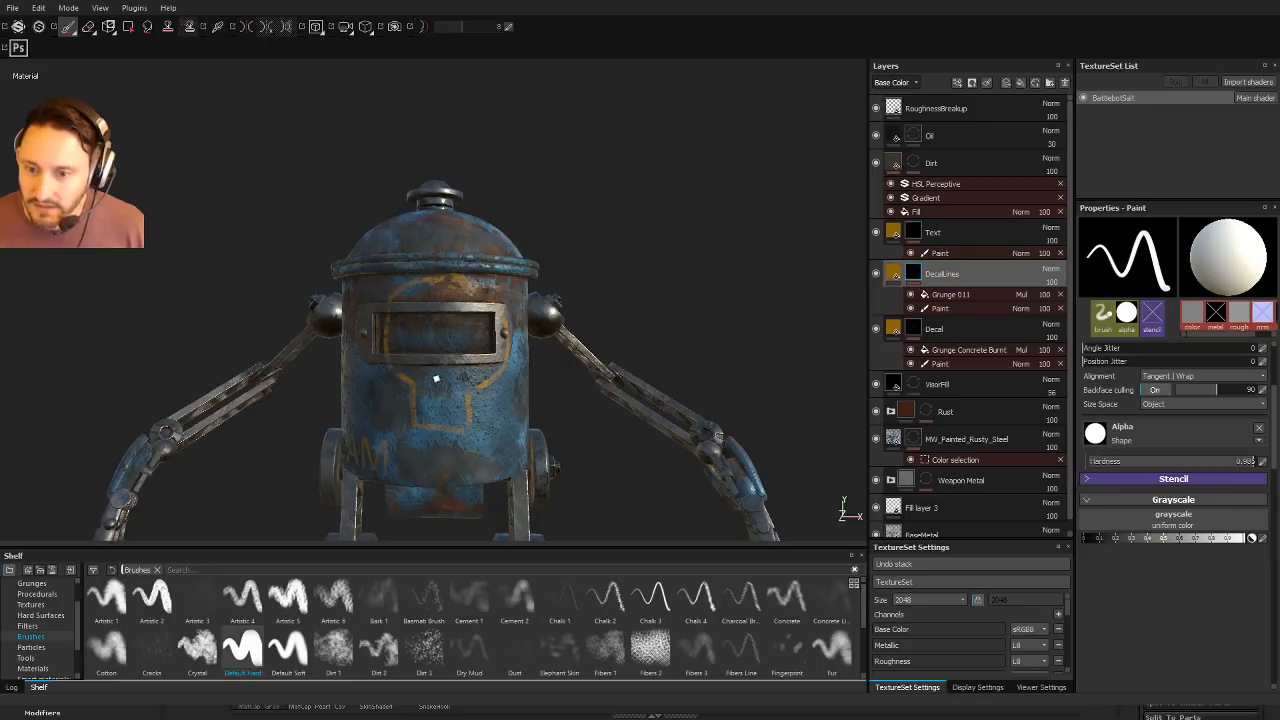
{"action": "mouse_move", "coordinate": [416, 404]}
{"action": "left_mouse_down"}
{"action": "mouse_move", "coordinate": [493, 409]}
{"action": "mouse_move", "coordinate": [430, 432]}
{"action": "mouse_move", "coordinate": [450, 431]}
{"action": "left_mouse_up"}
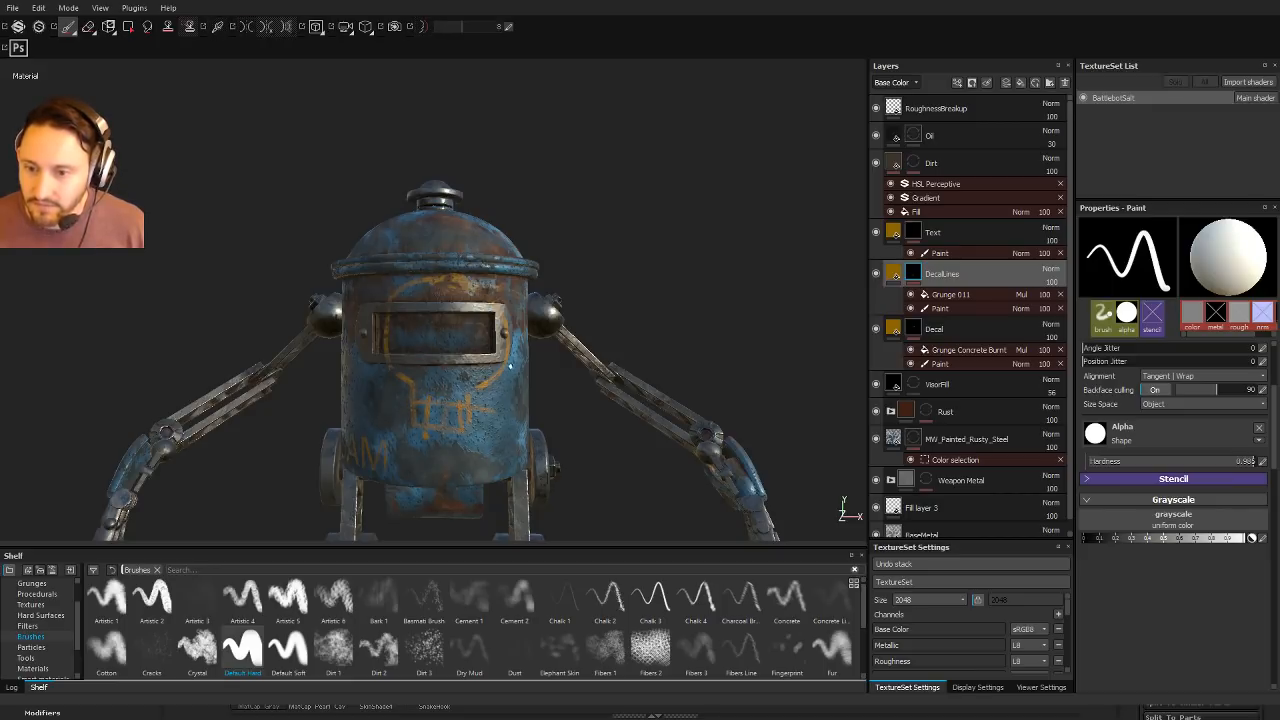
{"action": "mouse_move", "coordinate": [500, 318]}
{"action": "left_mouse_down", "text": "alt"}
{"action": "mouse_move", "coordinate": [405, 335]}
{"action": "mouse_move", "coordinate": [493, 315]}
{"action": "left_mouse_up", "text": "alt"}
{"action": "left_click_drag", "start_coordinate": [408, 337], "coordinate": [466, 339]}
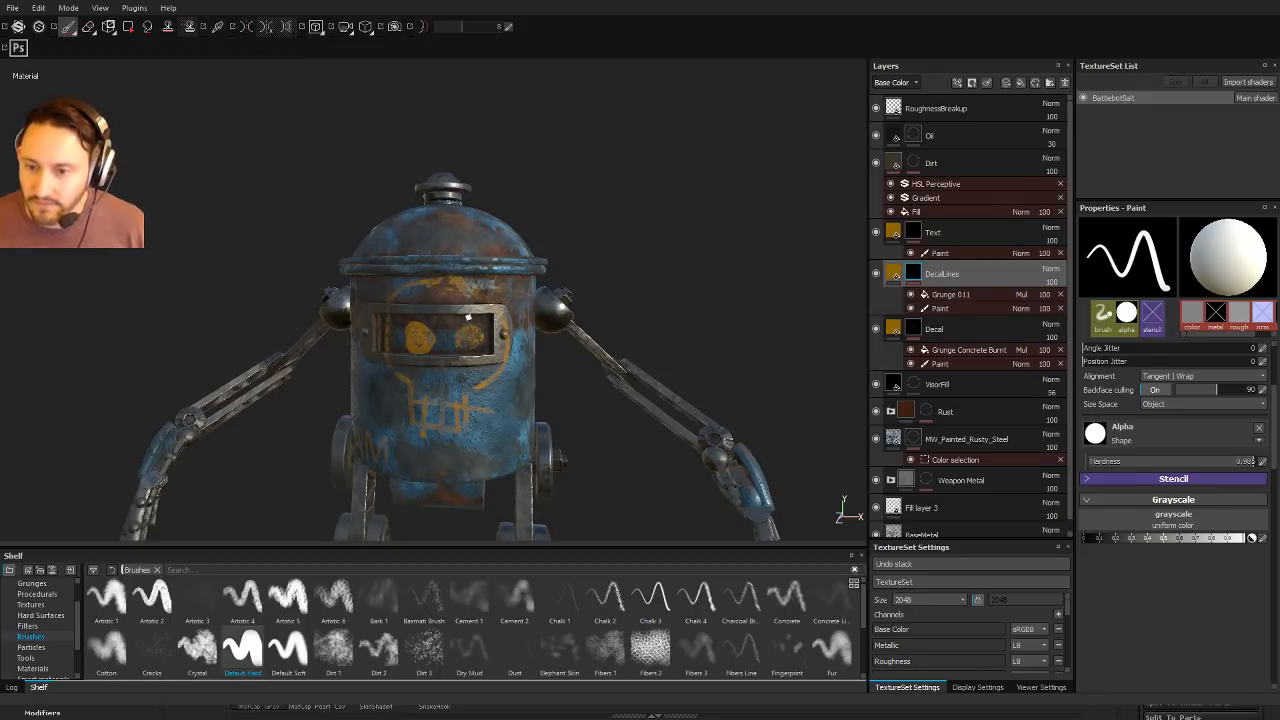
Step: Examine the painted skull on the whole robot from a distance and up close
{"action": "right_click_drag", "start_coordinate": [462, 338], "coordinate": [150, 195], "text": "alt"}
{"action": "left_click_drag", "start_coordinate": [571, 141], "coordinate": [563, 223], "text": "alt"}
{"action": "right_click_drag", "start_coordinate": [563, 223], "coordinate": [489, 234], "text": "alt"}
{"action": "left_click_drag", "start_coordinate": [489, 236], "coordinate": [430, 262], "text": "alt"}
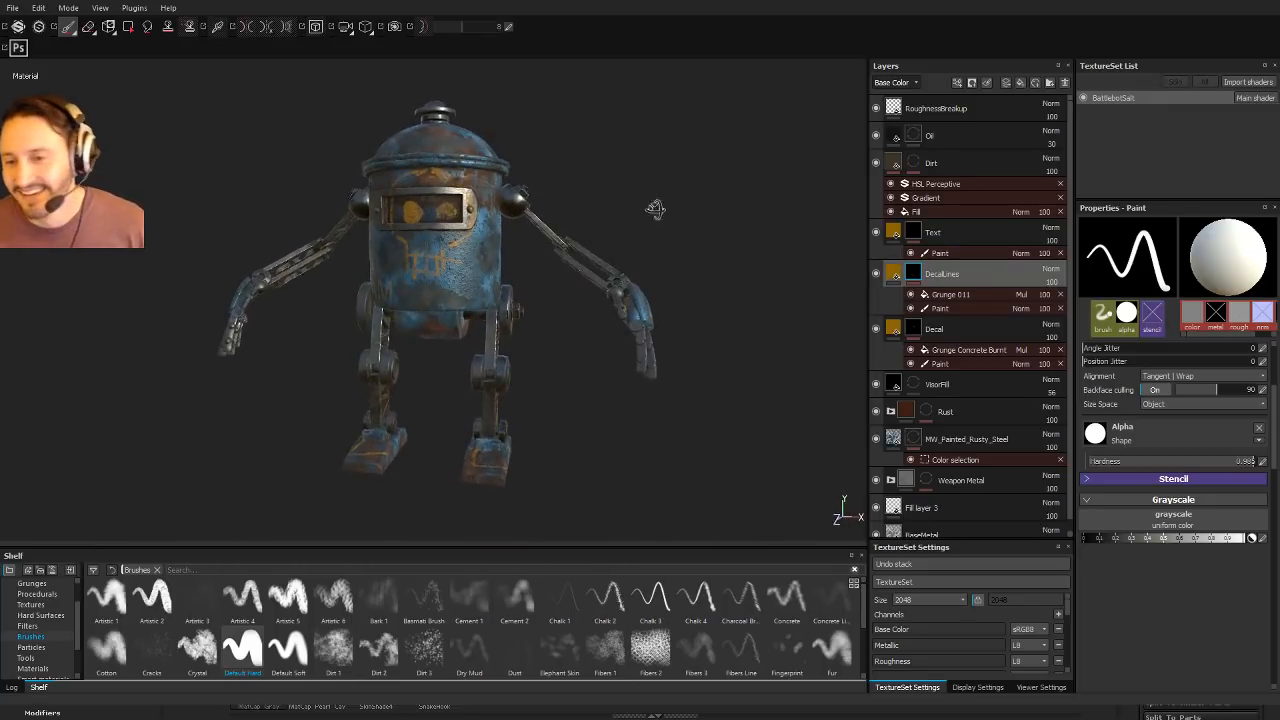
{"action": "left_click_drag", "start_coordinate": [654, 209], "coordinate": [691, 218], "text": "alt"}
{"action": "right_click_drag", "start_coordinate": [691, 218], "coordinate": [791, 386], "text": "alt"}
{"action": "left_click_drag", "start_coordinate": [655, 215], "coordinate": [523, 331], "text": "ctrl+alt"}
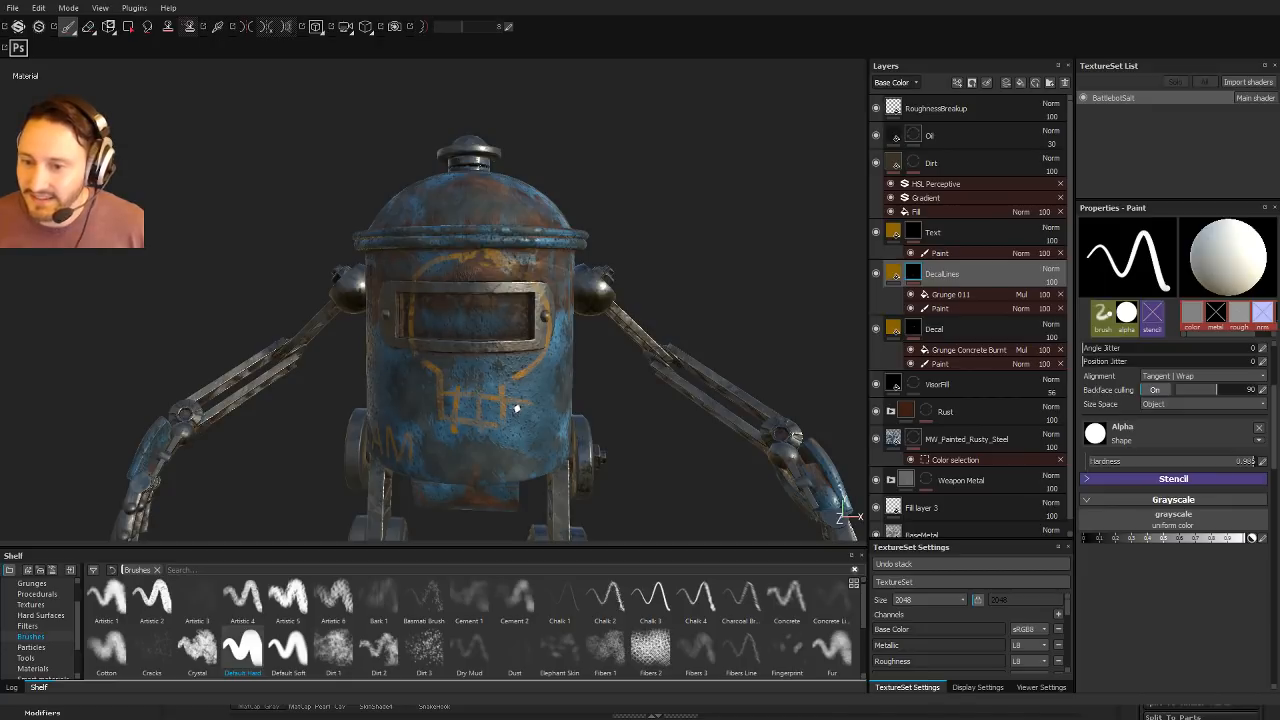
Step: Repaint the skull's two filled eyes inside the visor, undoing the first uneven strokes
{"action": "left_click_drag", "start_coordinate": [446, 318], "coordinate": [440, 312]}
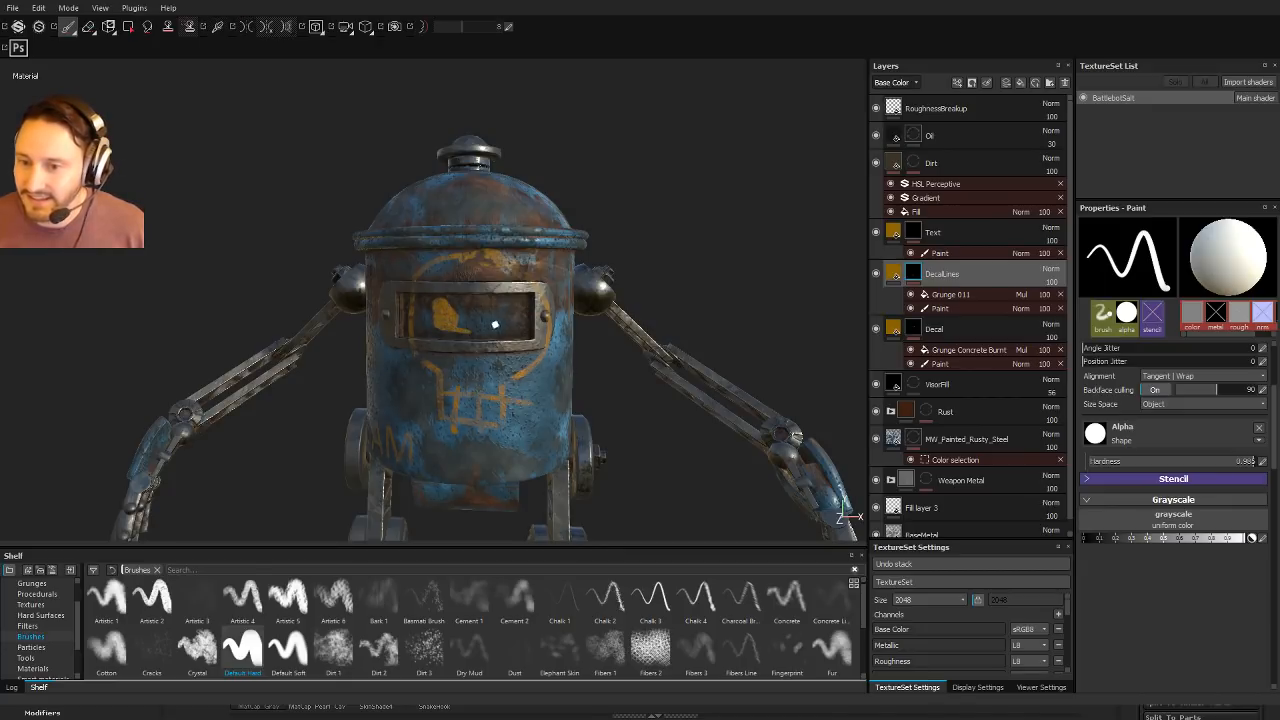
{"action": "key", "text": "ctrl+z"}
{"action": "key", "text": "ctrl+z"}
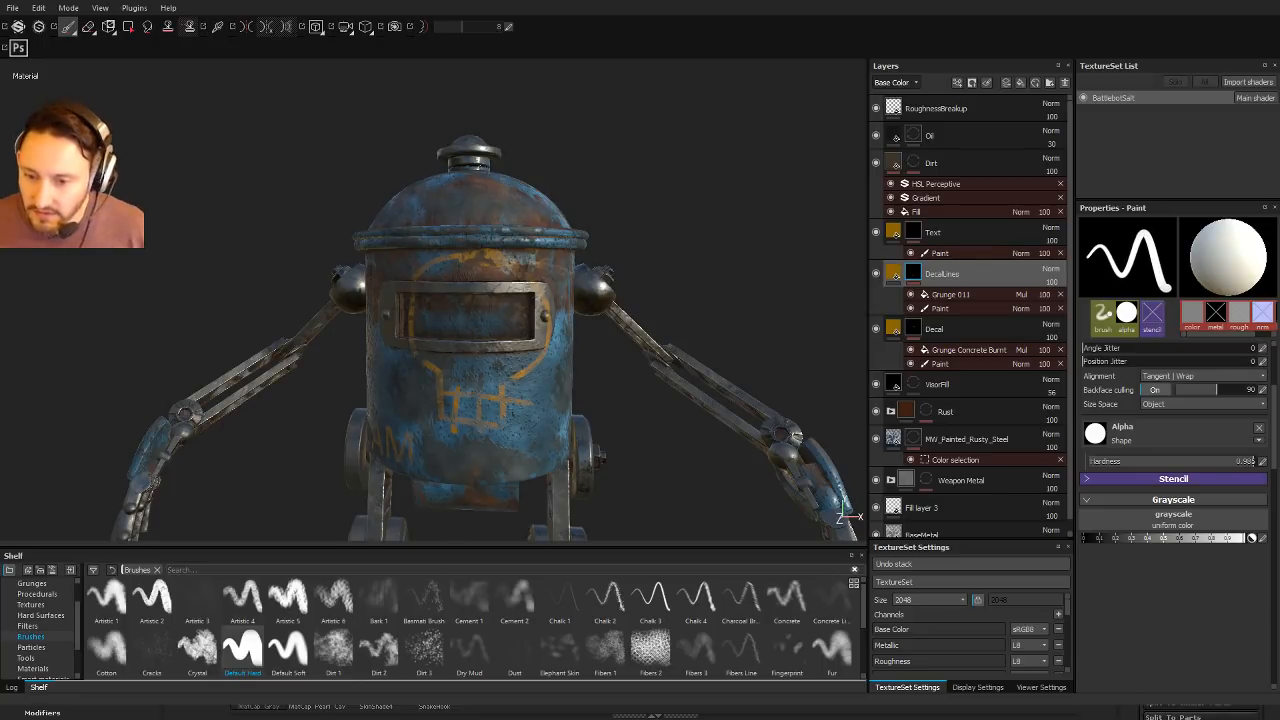
{"action": "left_click", "coordinate": [449, 313]}
{"action": "left_click", "coordinate": [497, 314]}
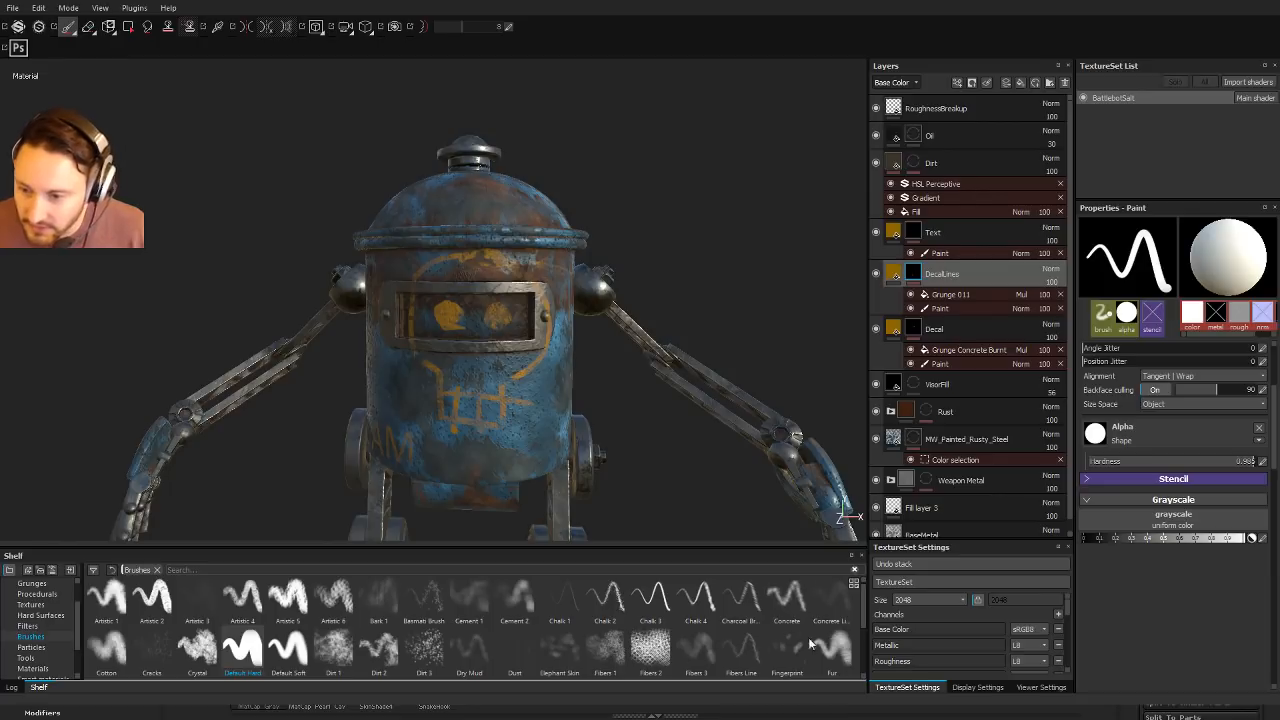
Step: Select the Paint Spray brush and replace its alpha with the imported thin scratch alpha alphas_01_0003s_0002_834
{"action": "left_click_drag", "start_coordinate": [865, 601], "coordinate": [860, 629]}
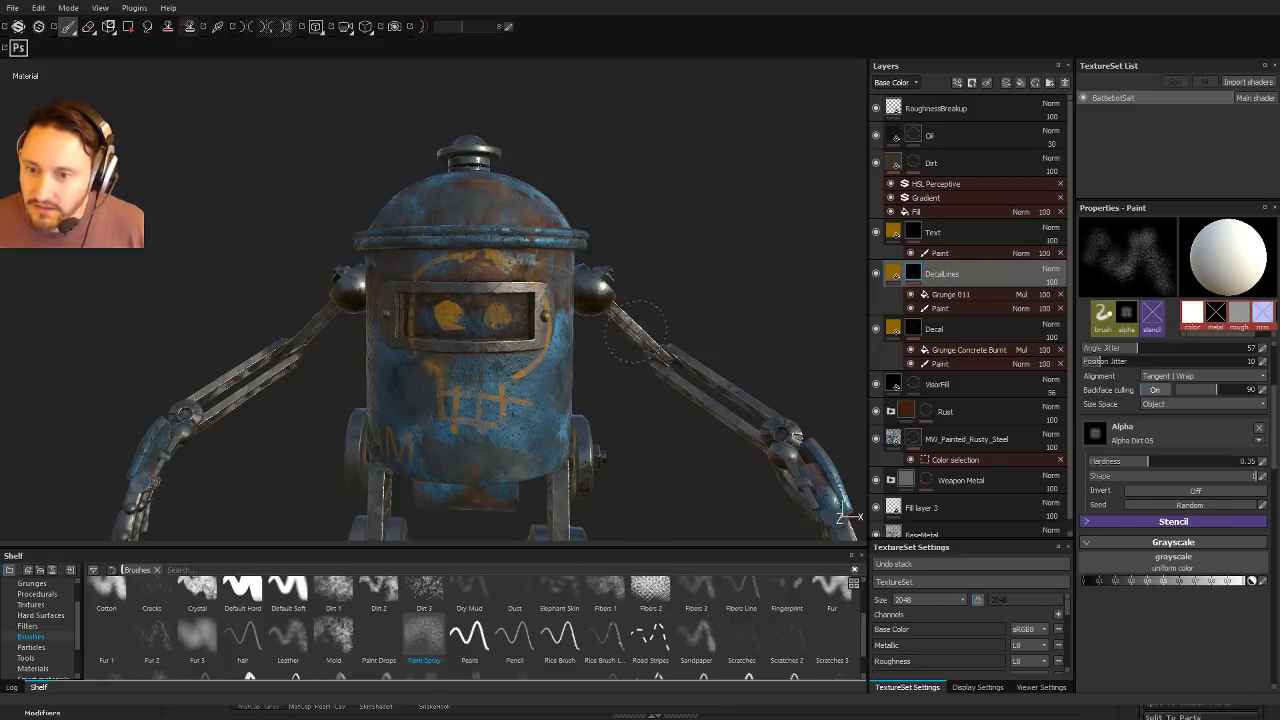
{"action": "key", "text": "l"}
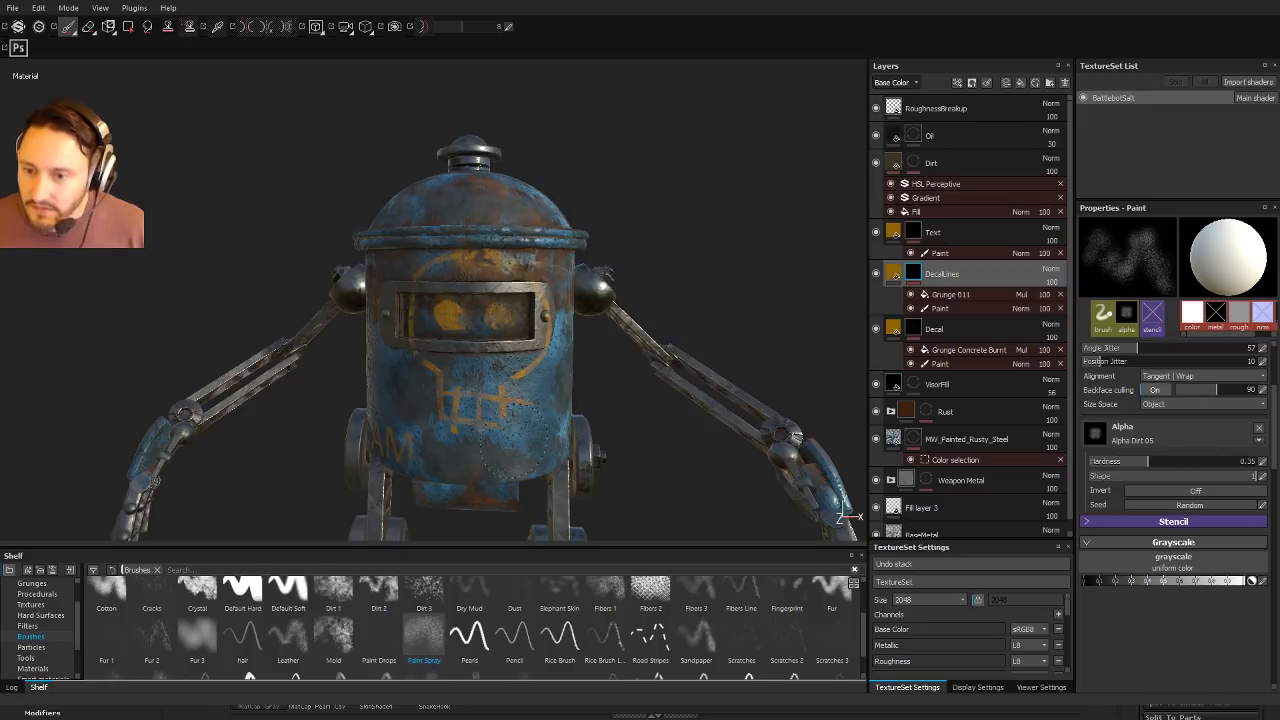
{"action": "scroll", "coordinate": [641, 470], "scroll_direction": "up", "scroll_amount": 2}
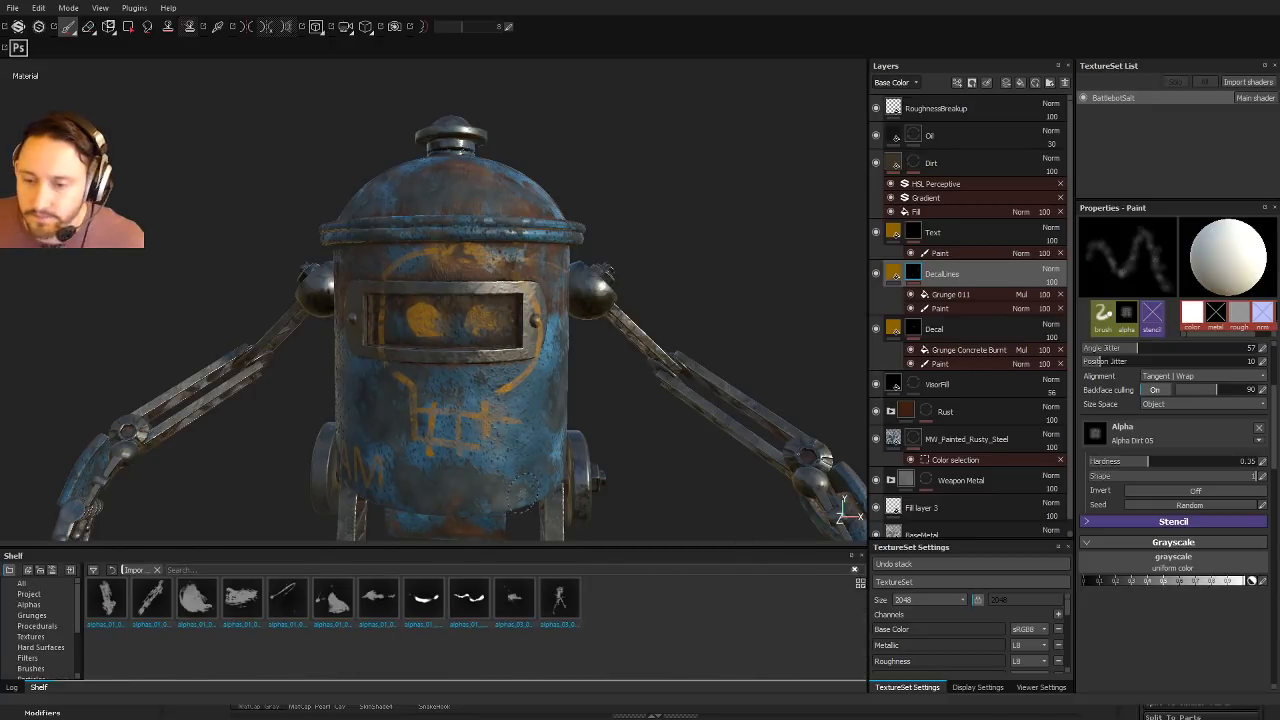
{"action": "left_click", "coordinate": [286, 600]}
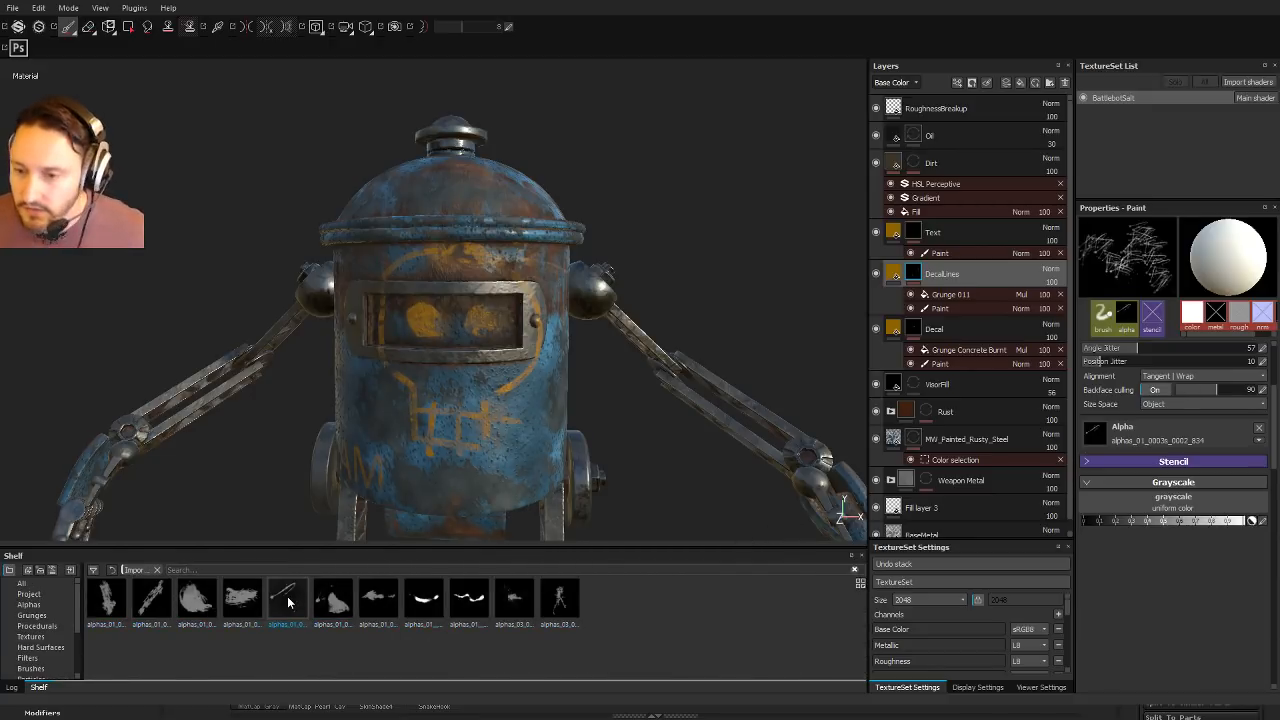
Step: Check the fill material settings of the DecalLines layer and return to painting on its mask
{"action": "left_click", "coordinate": [894, 274]}
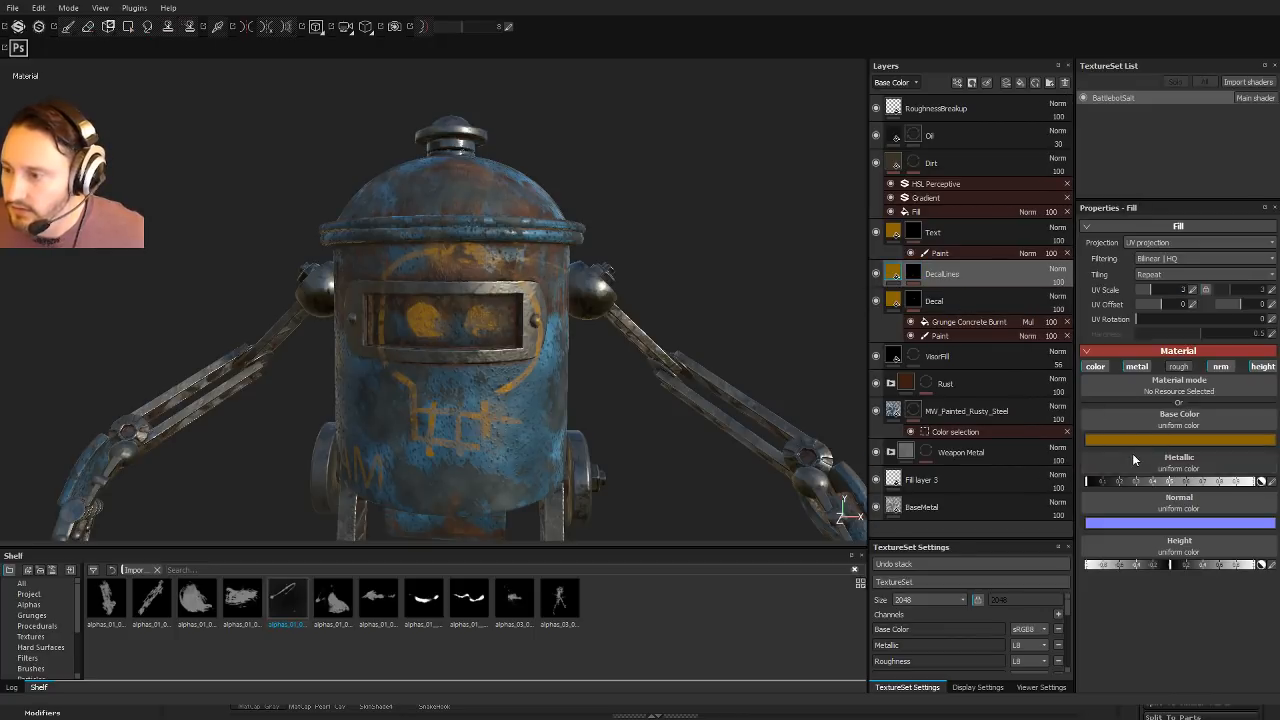
{"action": "left_click", "coordinate": [894, 276]}
{"action": "left_click_drag", "start_coordinate": [698, 300], "coordinate": [404, 166], "text": "alt"}
{"action": "left_click_drag", "start_coordinate": [528, 303], "coordinate": [572, 330], "text": "ctrl+alt"}
{"action": "right_click_drag", "start_coordinate": [740, 300], "coordinate": [821, 289], "text": "alt"}
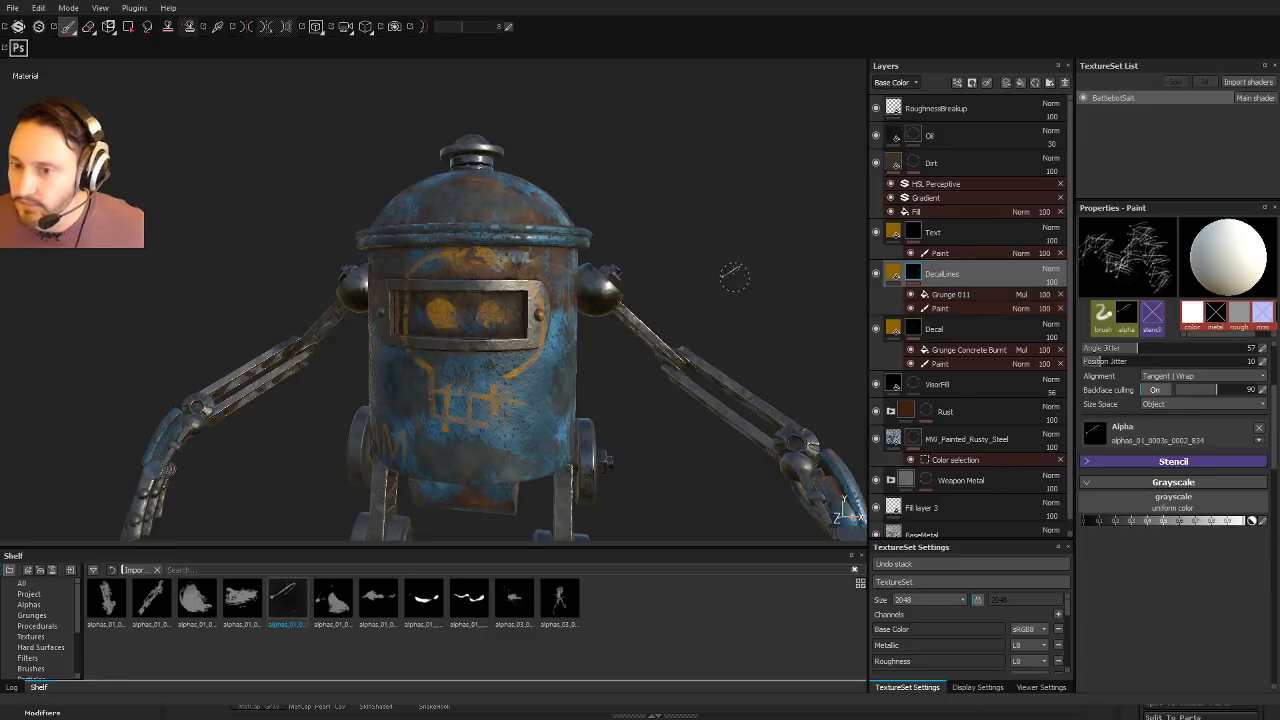
Step: Undo all the skull strokes around the visor, including the eyes, jaw and outline
{"action": "key", "text": "ctrl"}
{"action": "key", "text": "ctrl+z"}
{"action": "key", "text": "ctrl+z"}
{"action": "key", "text": "ctrl+z"}
{"action": "key", "text": "ctrl+z"}
{"action": "key", "text": "ctrl+z"}
{"action": "key", "text": "ctrl+z"}
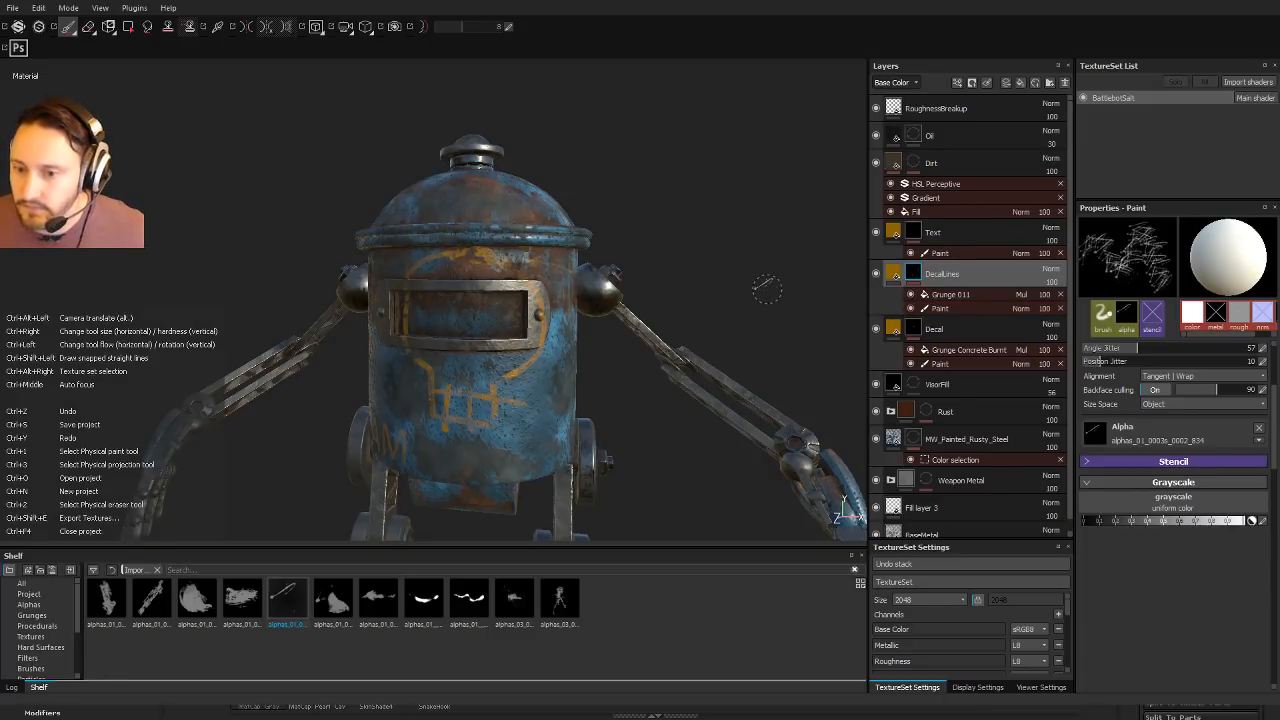
{"action": "mouse_move", "coordinate": [766, 289]}
{"action": "left_mouse_down", "text": "alt"}
{"action": "mouse_move", "coordinate": [666, 246]}
{"action": "mouse_move", "coordinate": [200, 189]}
{"action": "mouse_move", "coordinate": [350, 152]}
{"action": "mouse_move", "coordinate": [743, 274]}
{"action": "left_mouse_up", "text": "alt"}
{"action": "left_click_drag", "start_coordinate": [703, 228], "coordinate": [717, 200], "text": "alt"}
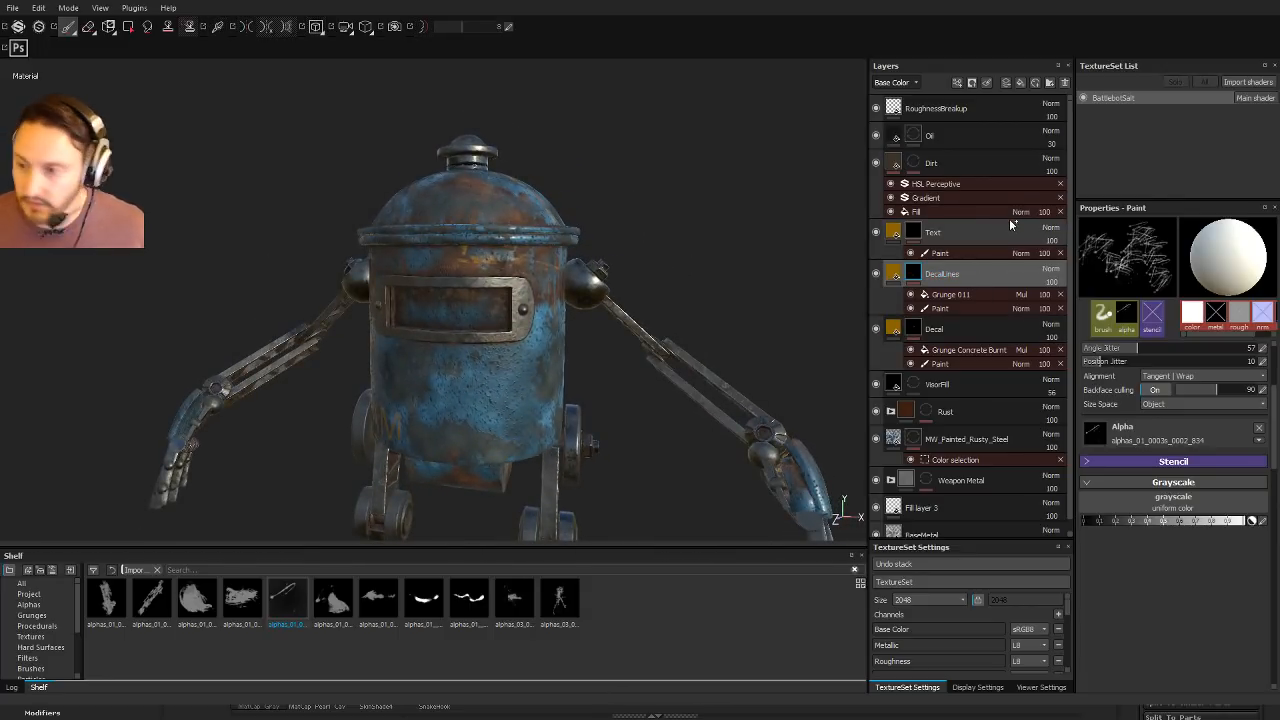
Step: Duplicate the DecalLines layer and reduce the copy's mask to a single new Paint effect, without the Grunge 011 fill
{"action": "key", "text": "ctrl+d"}
{"action": "left_click", "coordinate": [948, 309]}
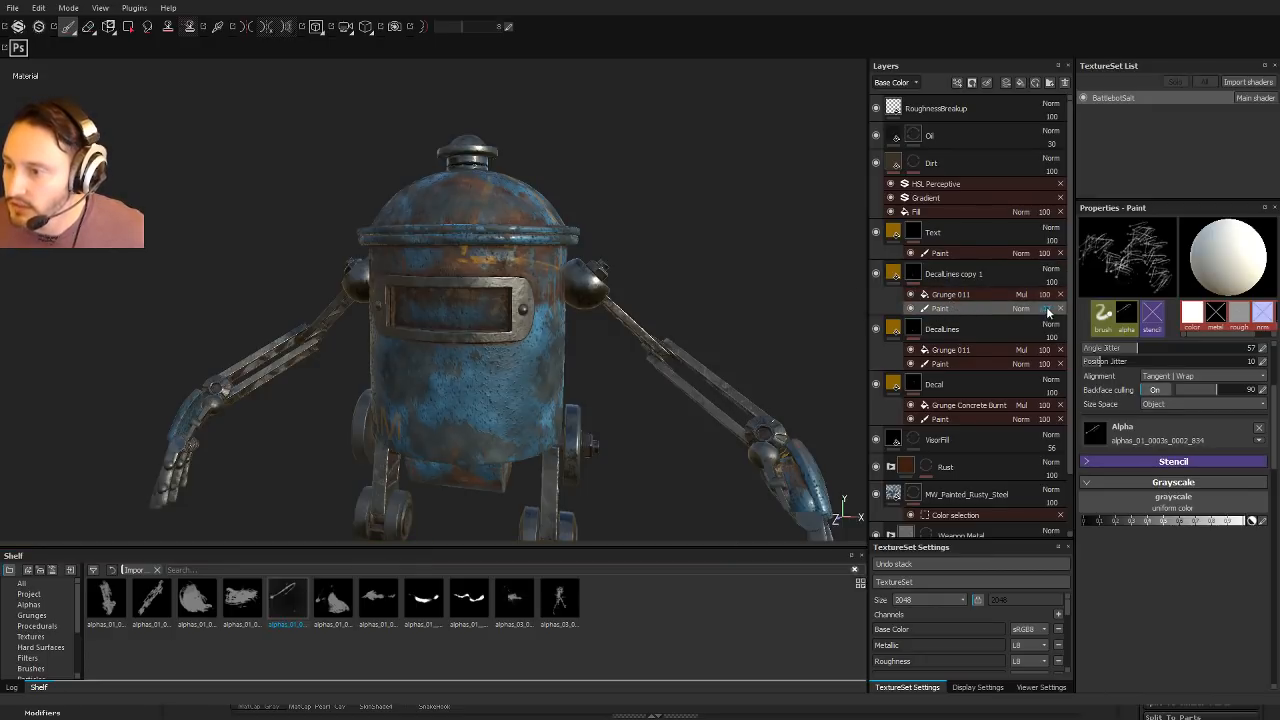
{"action": "left_click", "coordinate": [1060, 308]}
{"action": "left_click", "coordinate": [960, 296]}
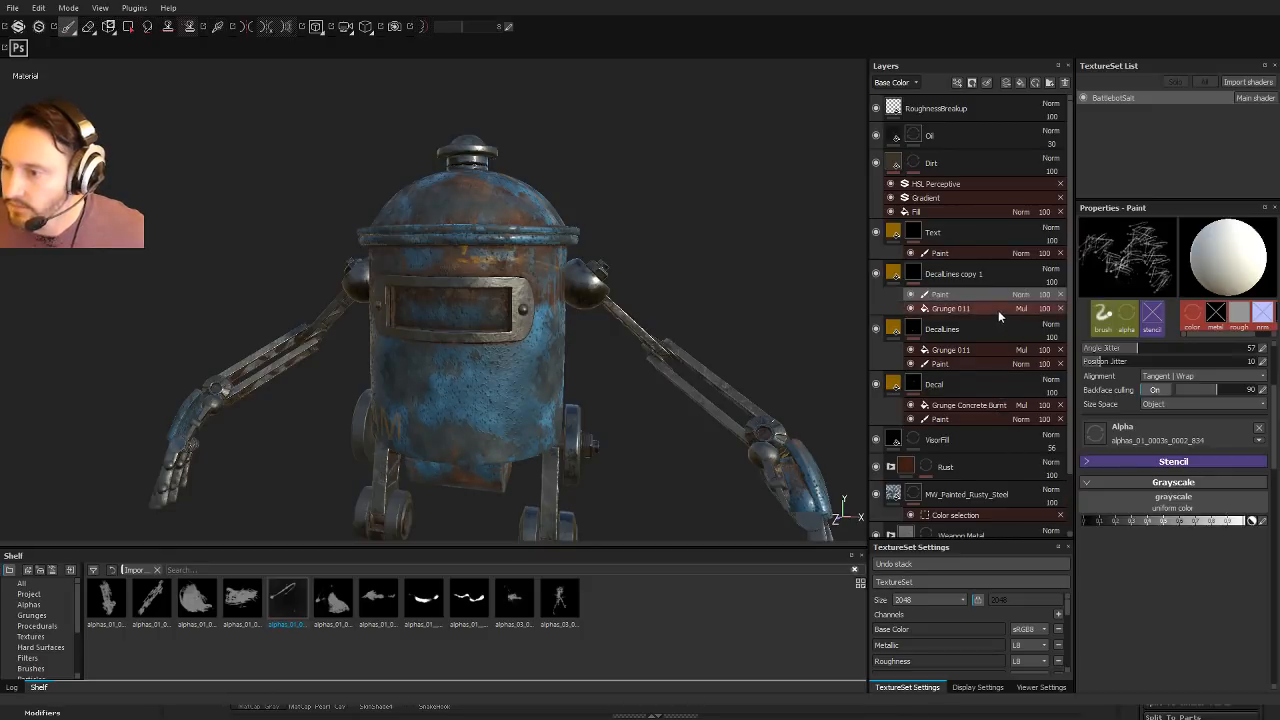
{"action": "left_click", "coordinate": [1061, 308]}
Step: Select the Sharpie 1 brush from the Brushes shelf for painting on the copied decal layer's mask
{"action": "left_click_drag", "start_coordinate": [619, 304], "coordinate": [574, 318], "text": "alt"}
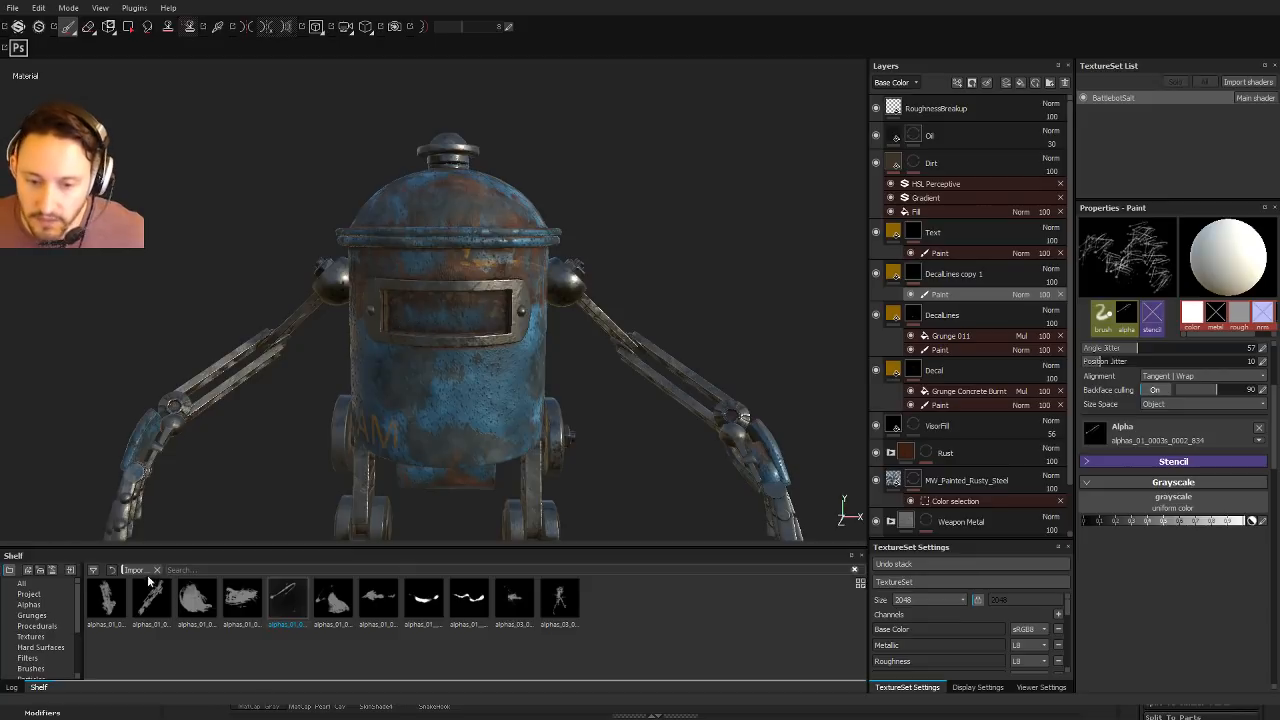
{"action": "left_click", "coordinate": [30, 605]}
{"action": "scroll", "coordinate": [37, 657], "scroll_direction": "down", "scroll_amount": 2}
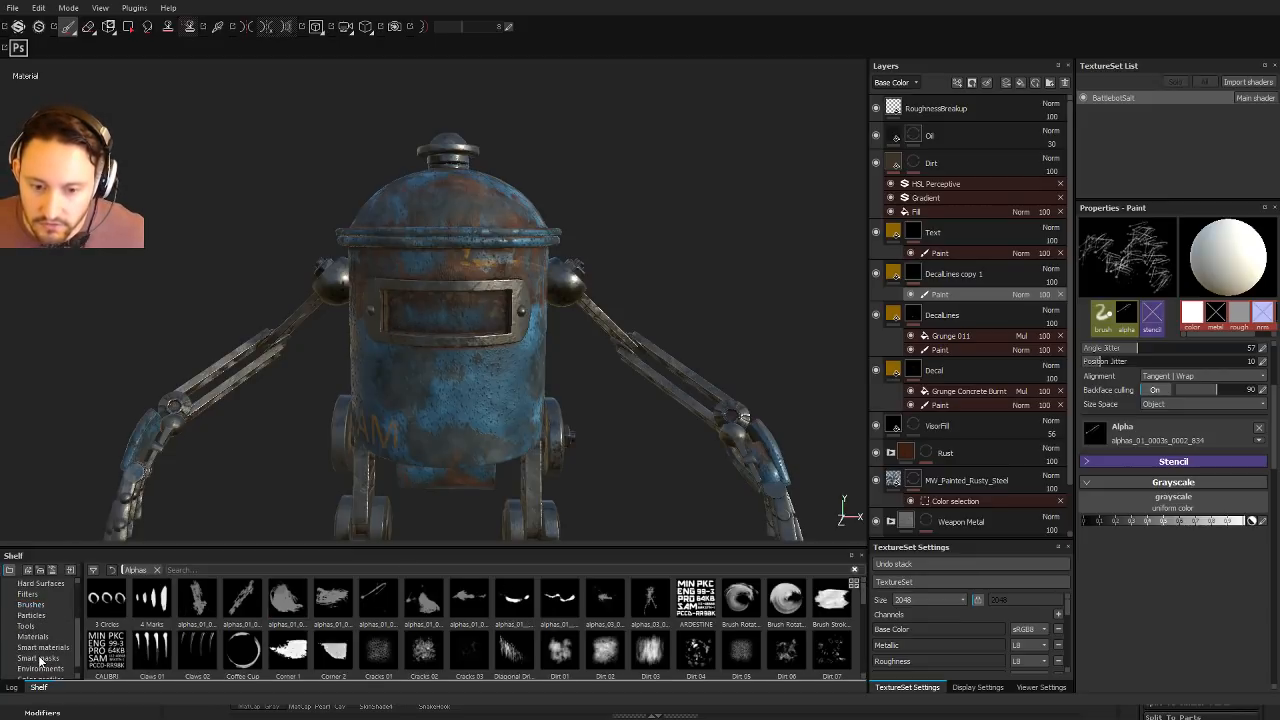
{"action": "left_click", "coordinate": [32, 636]}
{"action": "left_click", "coordinate": [243, 652]}
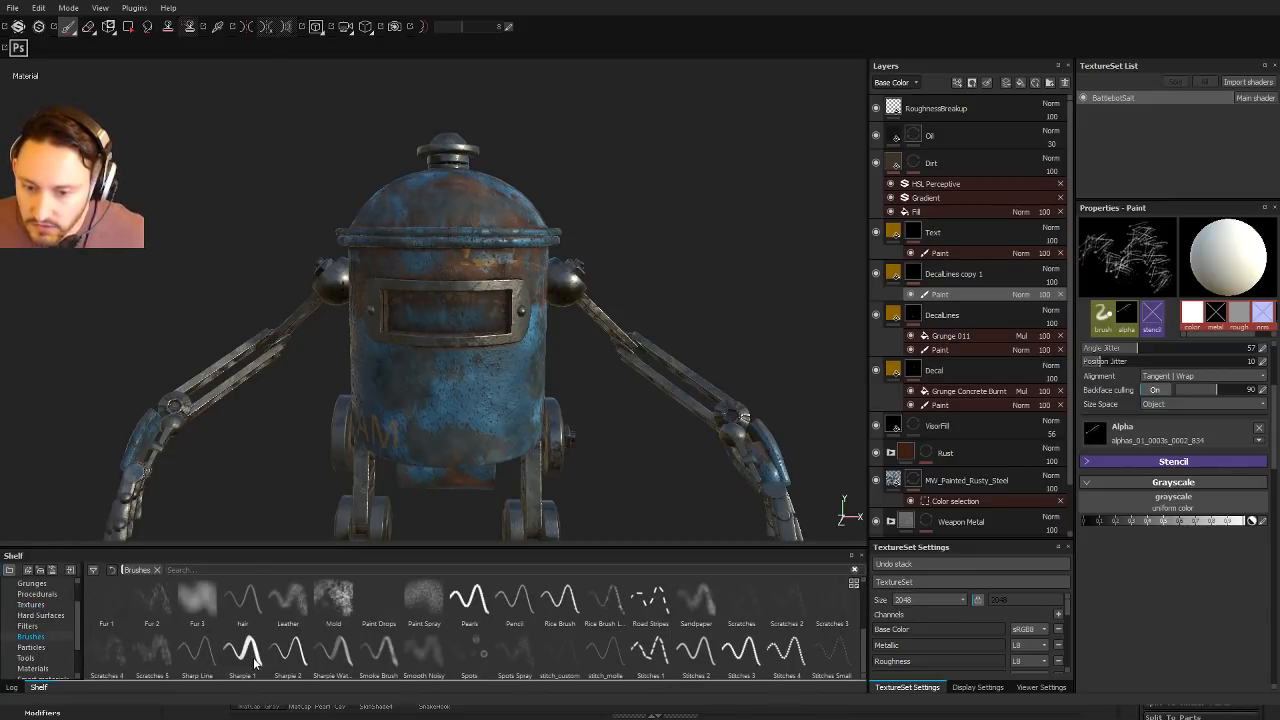
{"action": "left_click_drag", "start_coordinate": [424, 359], "coordinate": [426, 335], "text": "alt"}
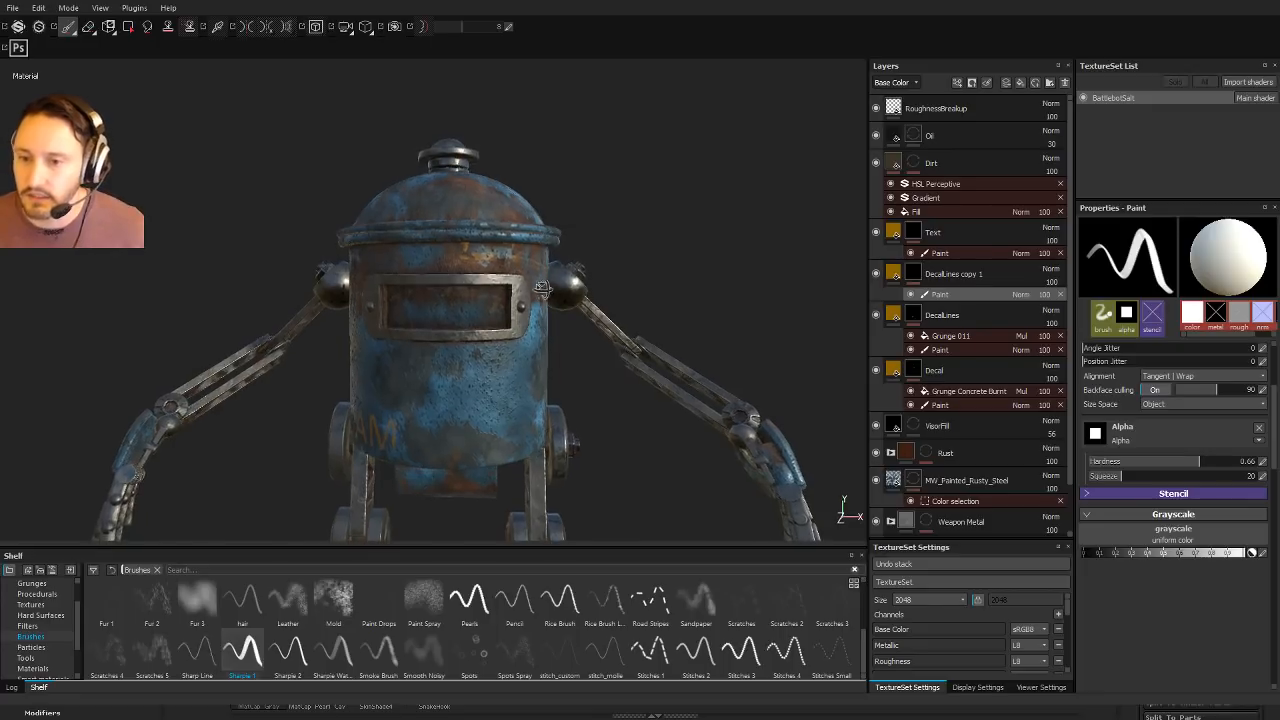
Step: Try to paint a skull with filled eyes and a toothed jaw around the robot's visor
{"action": "mouse_move", "coordinate": [490, 275]}
{"action": "left_mouse_down"}
{"action": "mouse_move", "coordinate": [500, 265]}
{"action": "mouse_move", "coordinate": [432, 254]}
{"action": "mouse_move", "coordinate": [393, 290]}
{"action": "mouse_move", "coordinate": [396, 355]}
{"action": "mouse_move", "coordinate": [452, 428]}
{"action": "left_mouse_up"}
{"action": "mouse_move", "coordinate": [495, 262]}
{"action": "left_mouse_down"}
{"action": "mouse_move", "coordinate": [524, 330]}
{"action": "mouse_move", "coordinate": [490, 400]}
{"action": "mouse_move", "coordinate": [495, 430]}
{"action": "mouse_move", "coordinate": [445, 412]}
{"action": "mouse_move", "coordinate": [452, 400]}
{"action": "mouse_move", "coordinate": [426, 383]}
{"action": "mouse_move", "coordinate": [500, 392]}
{"action": "mouse_move", "coordinate": [468, 430]}
{"action": "mouse_move", "coordinate": [490, 414]}
{"action": "left_mouse_up"}
{"action": "mouse_move", "coordinate": [440, 309]}
{"action": "left_mouse_down"}
{"action": "mouse_move", "coordinate": [420, 318]}
{"action": "mouse_move", "coordinate": [480, 312]}
{"action": "left_mouse_up"}
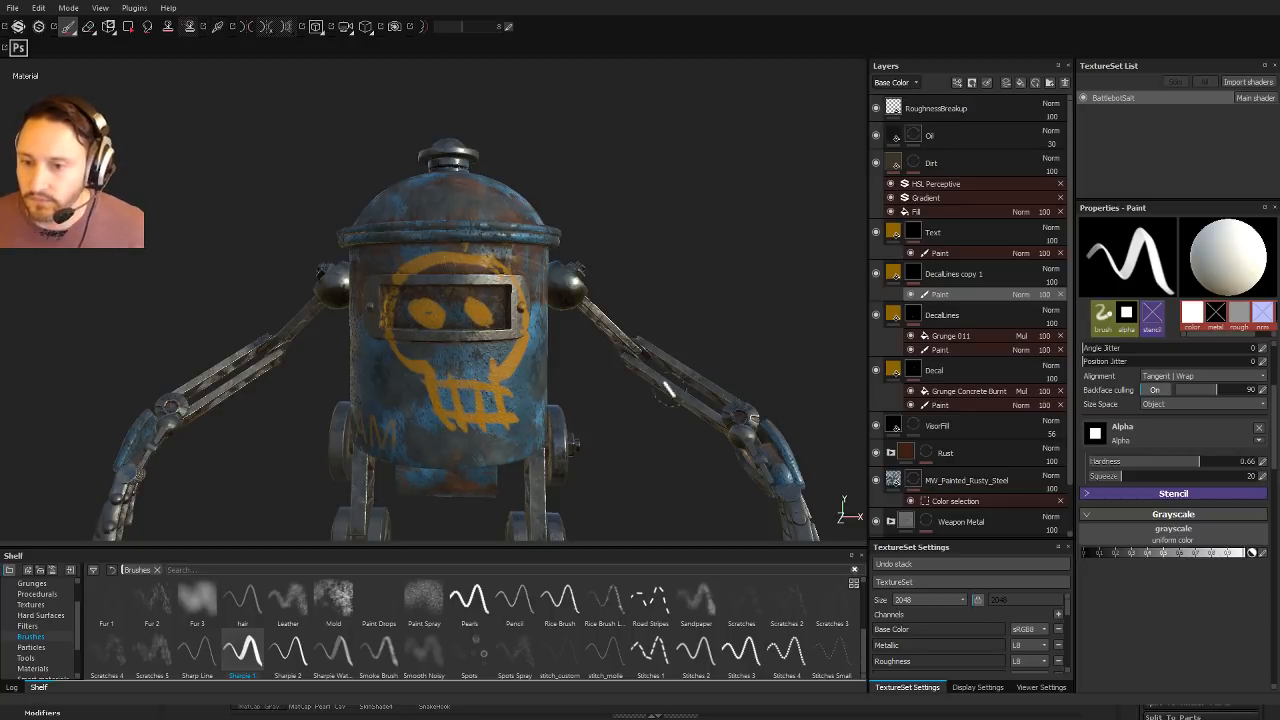
Step: Undo all the Sharpie strokes of the skull, from the eyes back to the outline
{"action": "key", "text": "ctrl+z"}
{"action": "key", "text": "ctrl+z"}
{"action": "key", "text": "ctrl+z"}
{"action": "key", "text": "ctrl+z"}
{"action": "key", "text": "ctrl+z"}
{"action": "key", "text": "ctrl+z"}
{"action": "key", "text": "ctrl+z"}
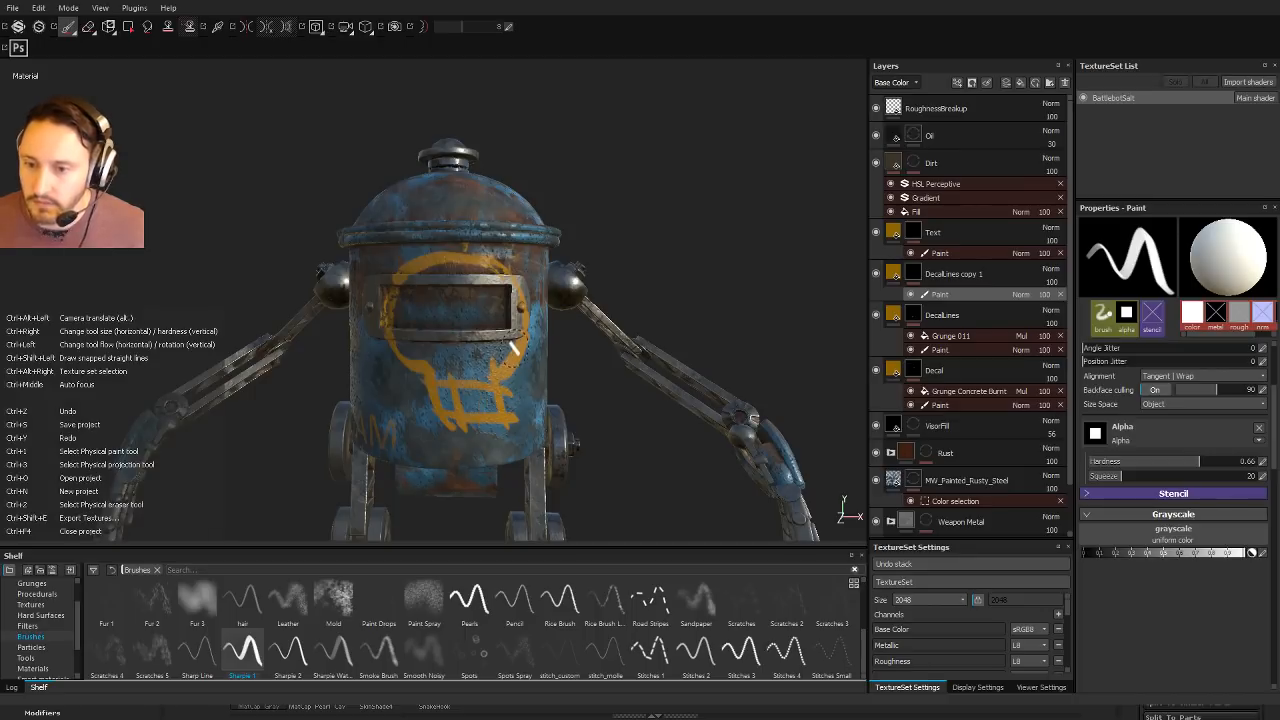
{"action": "key", "text": "ctrl+z"}
{"action": "key", "text": "ctrl+z"}
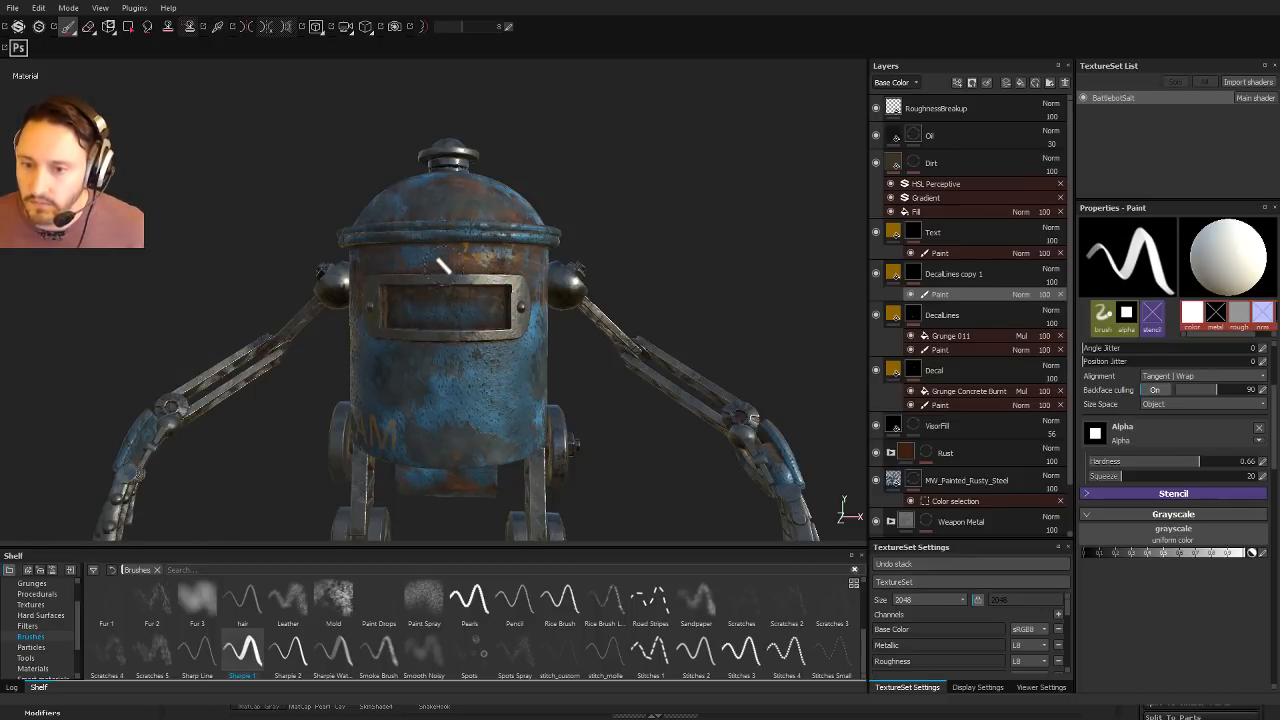
Step: Repaint the skull around the visor with a wider outline, a square jaw, short teeth and two filled eyes
{"action": "mouse_move", "coordinate": [470, 258]}
{"action": "left_mouse_down"}
{"action": "mouse_move", "coordinate": [418, 256]}
{"action": "mouse_move", "coordinate": [377, 300]}
{"action": "mouse_move", "coordinate": [370, 335]}
{"action": "mouse_move", "coordinate": [428, 385]}
{"action": "left_mouse_up"}
{"action": "mouse_move", "coordinate": [455, 256]}
{"action": "left_mouse_down"}
{"action": "mouse_move", "coordinate": [515, 285]}
{"action": "mouse_move", "coordinate": [532, 340]}
{"action": "mouse_move", "coordinate": [470, 405]}
{"action": "left_mouse_up"}
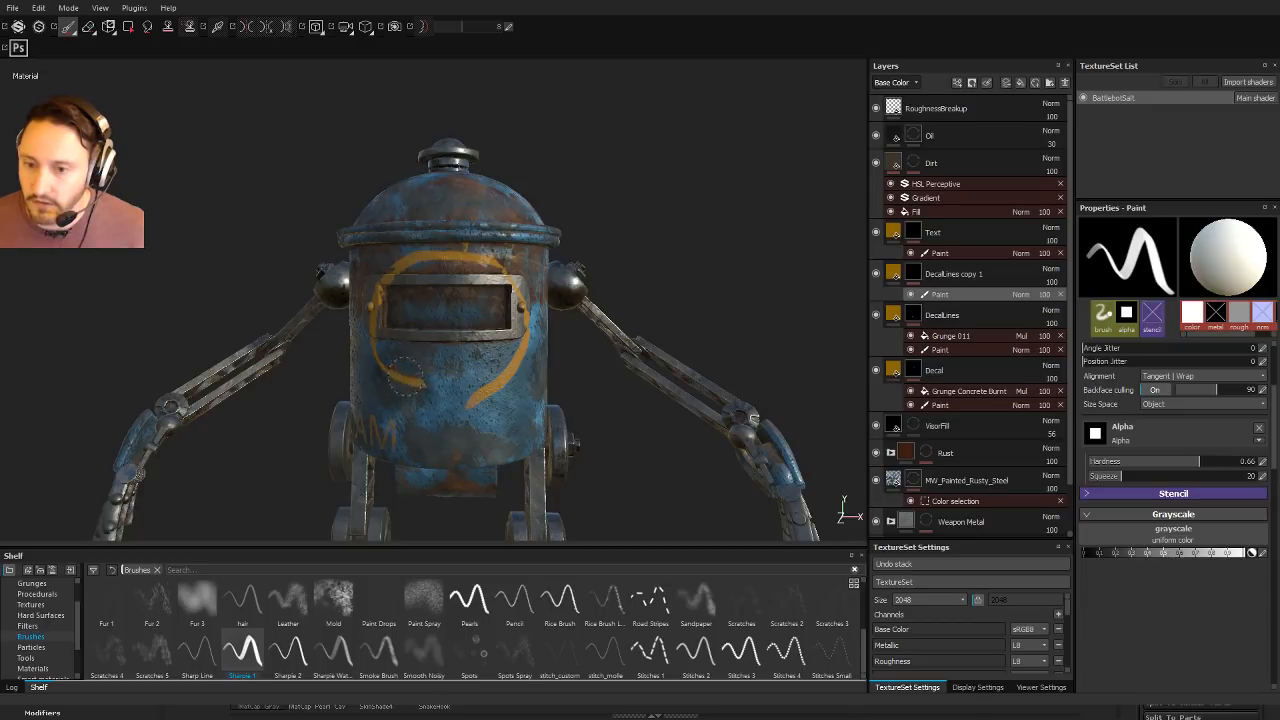
{"action": "left_click_drag", "start_coordinate": [410, 385], "coordinate": [412, 440]}
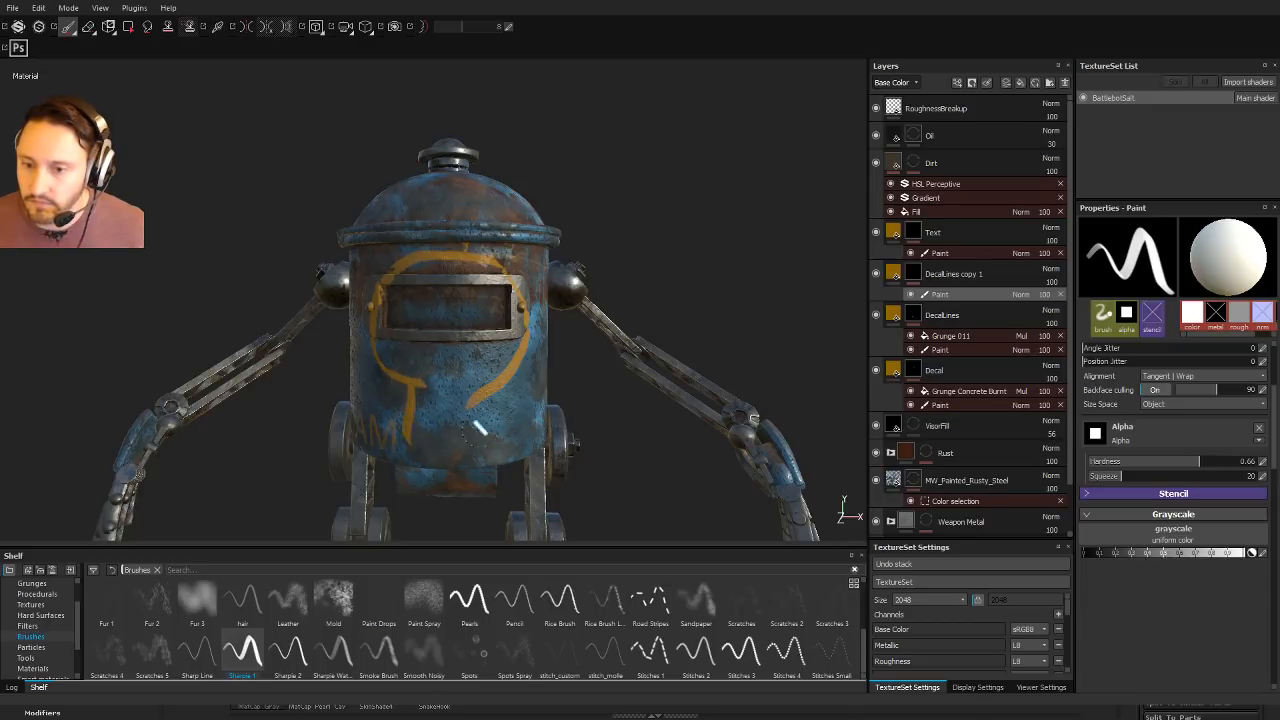
{"action": "left_click_drag", "start_coordinate": [505, 390], "coordinate": [499, 440]}
{"action": "left_click_drag", "start_coordinate": [402, 438], "coordinate": [500, 438]}
{"action": "mouse_move", "coordinate": [433, 406]}
{"action": "left_mouse_down"}
{"action": "mouse_move", "coordinate": [438, 443]}
{"action": "mouse_move", "coordinate": [465, 455]}
{"action": "left_mouse_up"}
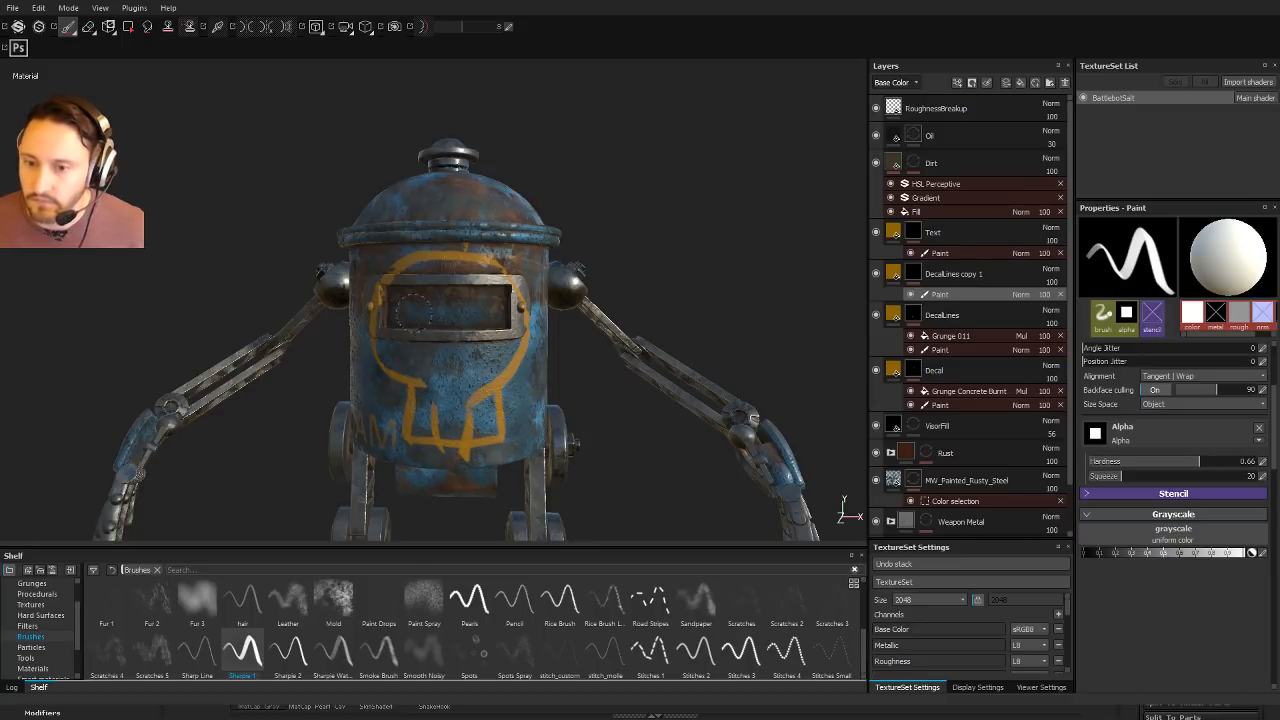
{"action": "mouse_move", "coordinate": [412, 322]}
{"action": "left_mouse_down"}
{"action": "mouse_move", "coordinate": [428, 307]}
{"action": "mouse_move", "coordinate": [414, 306]}
{"action": "mouse_move", "coordinate": [481, 309]}
{"action": "mouse_move", "coordinate": [483, 298]}
{"action": "left_mouse_up"}
{"action": "key", "text": "ctrl+z"}
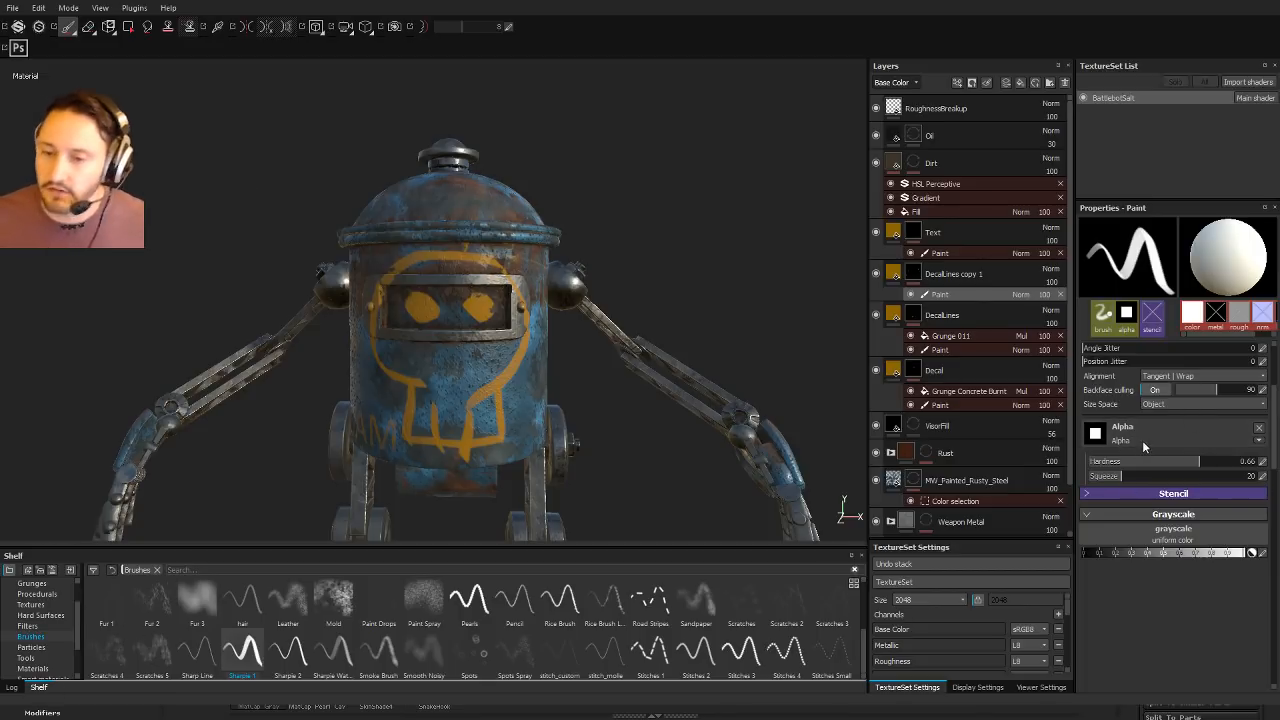
Step: Touch up the skull by painting black on the mask, and return the brush grayscale to white
{"action": "left_click", "coordinate": [1086, 553]}
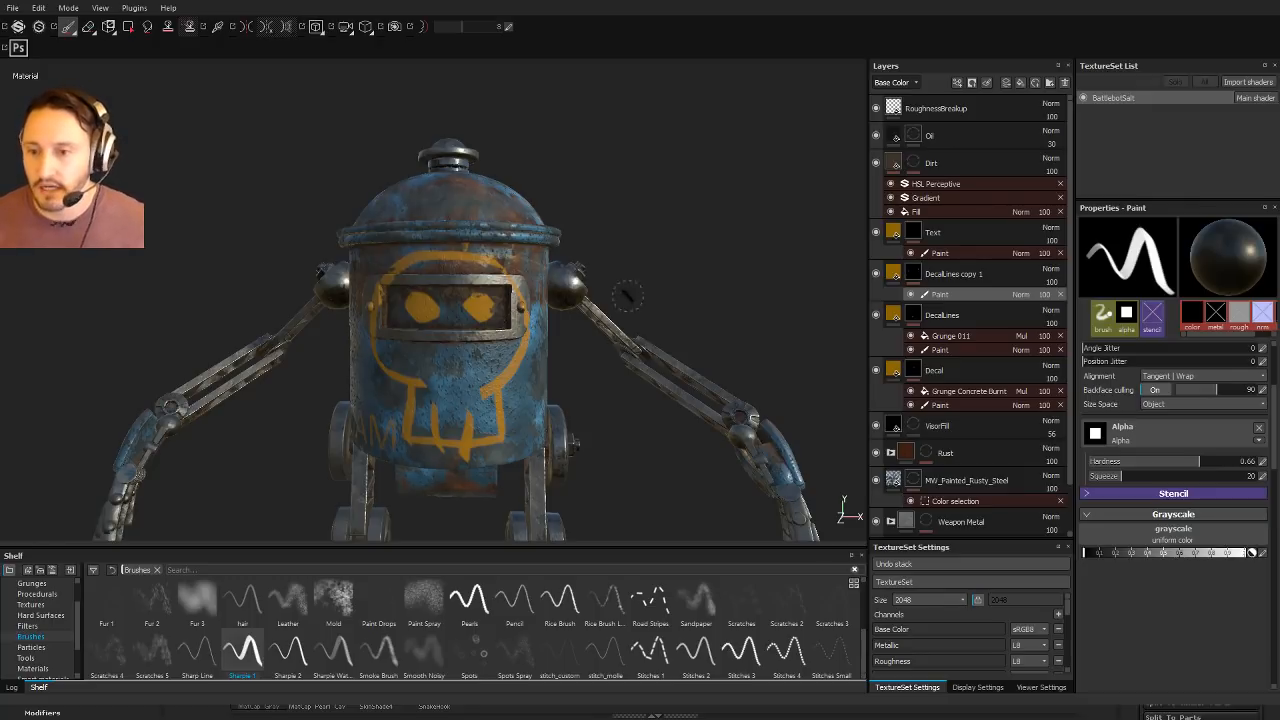
{"action": "mouse_move", "coordinate": [668, 189]}
{"action": "left_mouse_down", "text": "alt"}
{"action": "mouse_move", "coordinate": [683, 206]}
{"action": "mouse_move", "coordinate": [643, 220]}
{"action": "mouse_move", "coordinate": [752, 202]}
{"action": "mouse_move", "coordinate": [700, 204]}
{"action": "left_mouse_up", "text": "alt"}
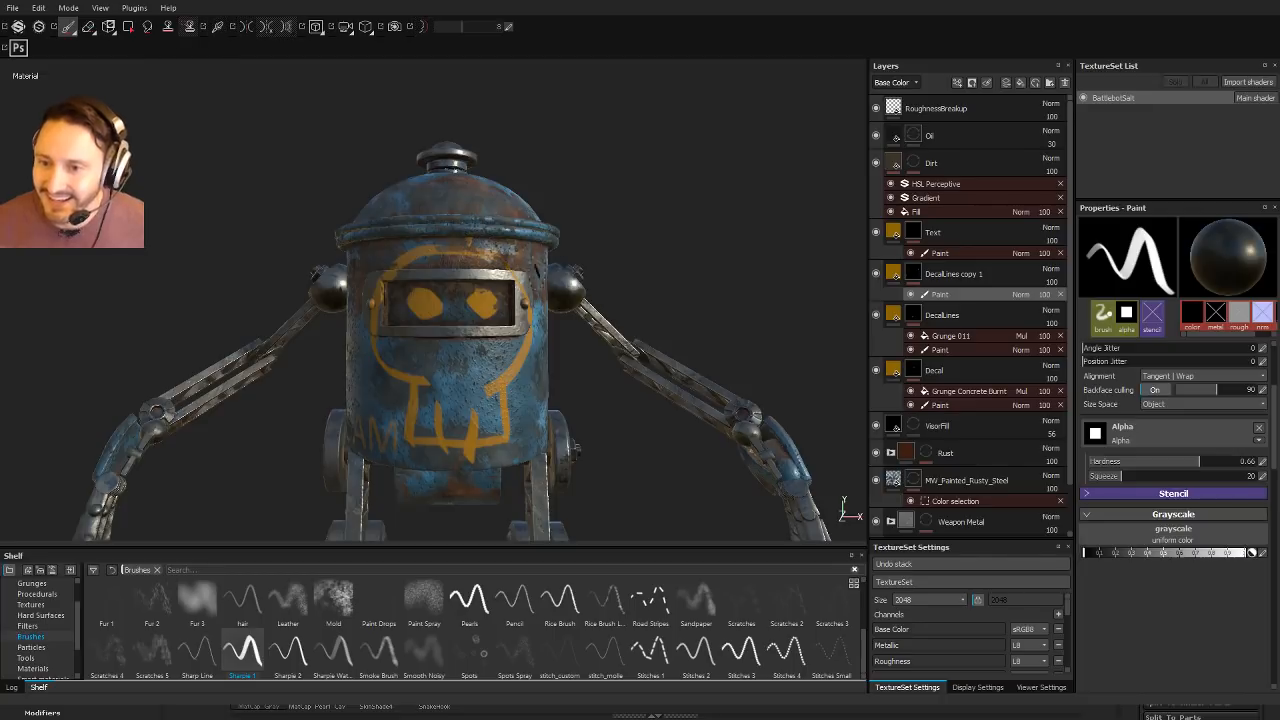
{"action": "left_click_drag", "start_coordinate": [1213, 553], "coordinate": [1268, 559]}
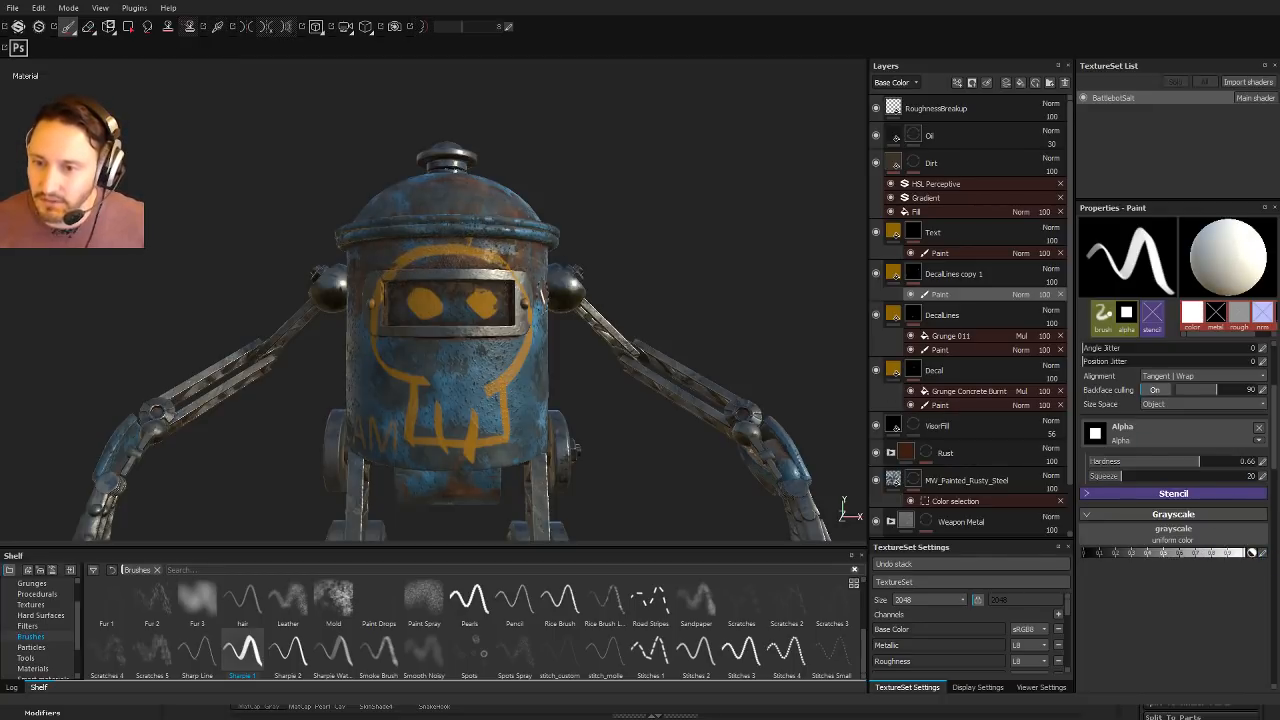
{"action": "left_click_drag", "start_coordinate": [662, 260], "coordinate": [369, 355], "text": "alt"}
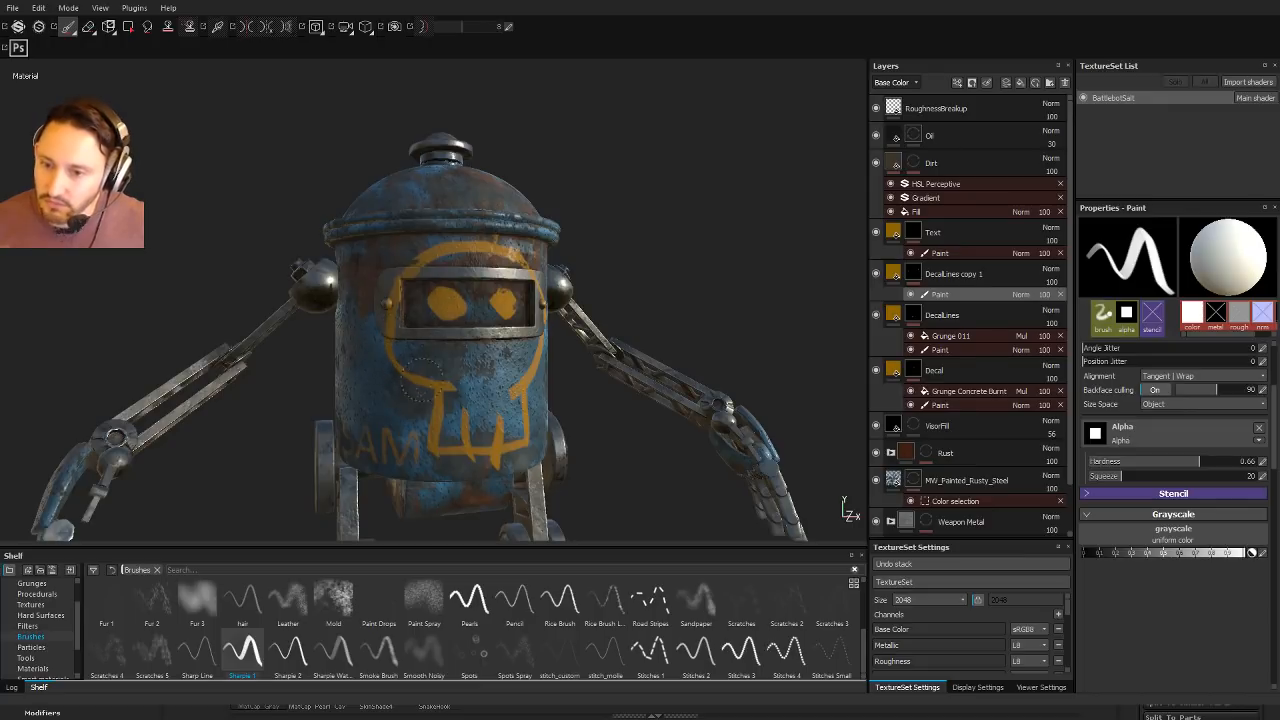
{"action": "left_click_drag", "start_coordinate": [678, 320], "coordinate": [508, 340], "text": "alt"}
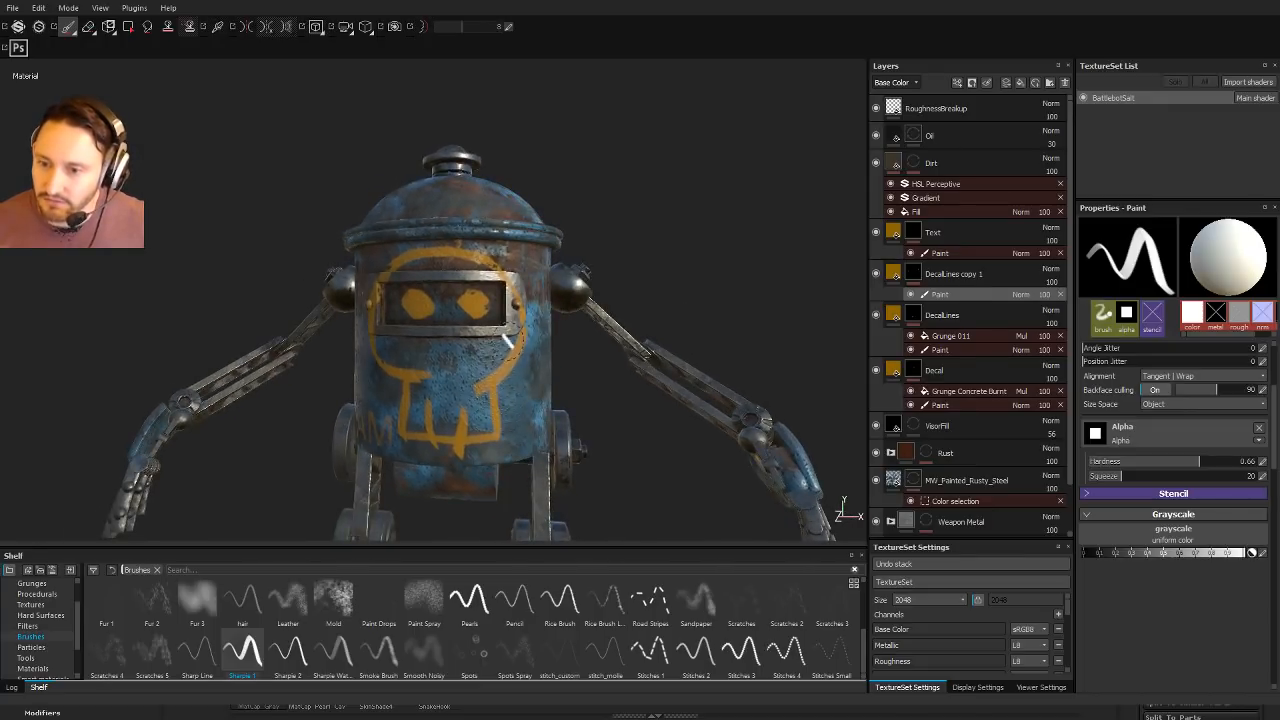
{"action": "left_click_drag", "start_coordinate": [771, 280], "coordinate": [778, 280], "text": "alt"}
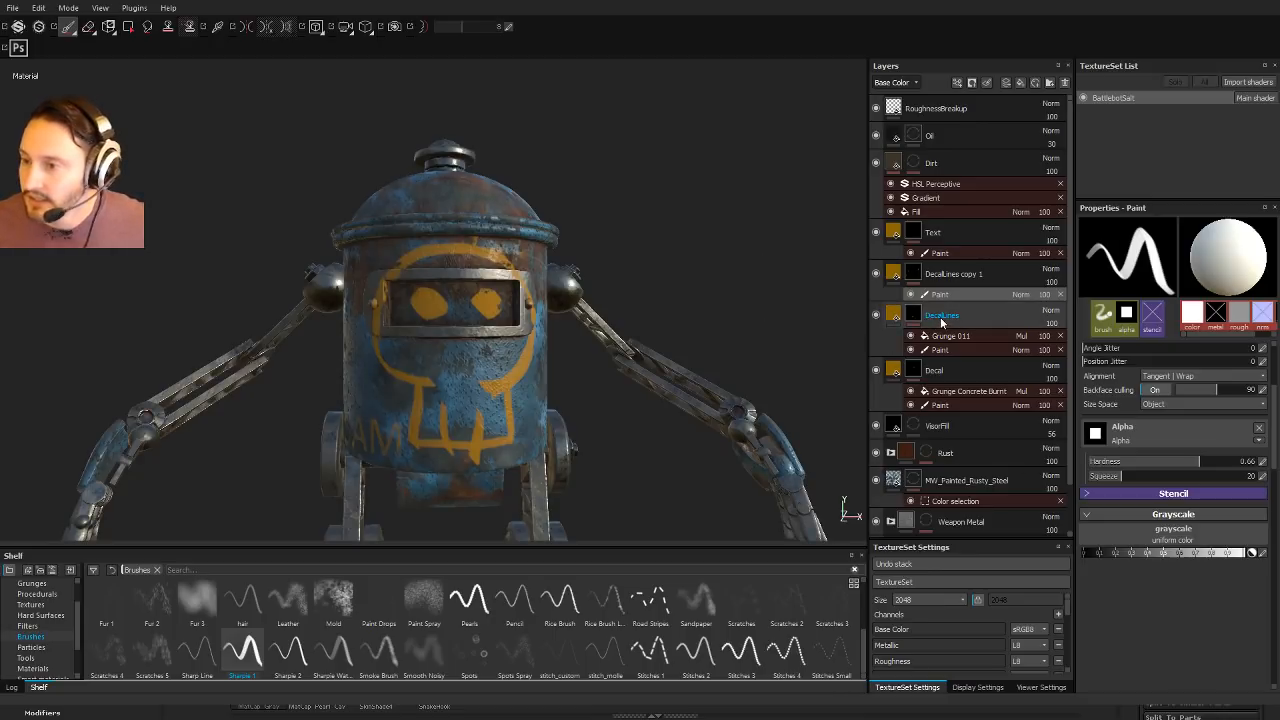
Step: Rename the DecalLines copy 1 layer as Skull
{"action": "double_click", "coordinate": [955, 274]}
{"action": "type", "text": "St"}
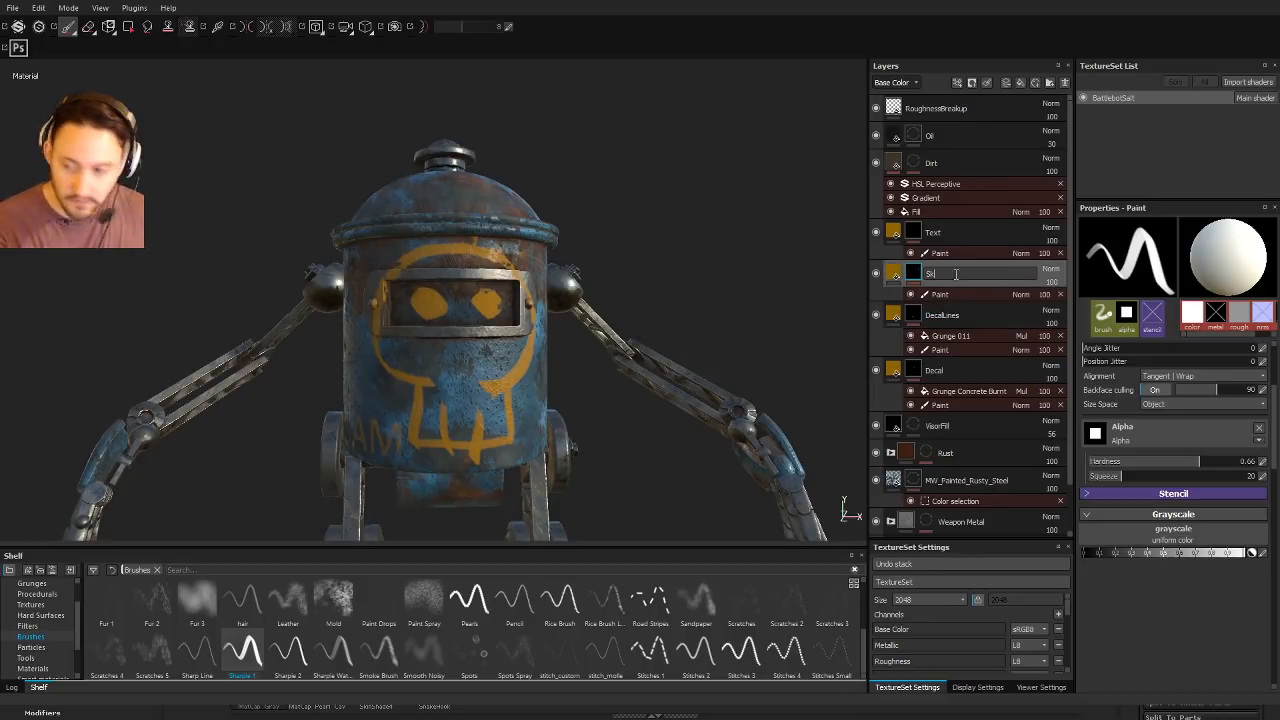
{"action": "key", "text": "Return"}
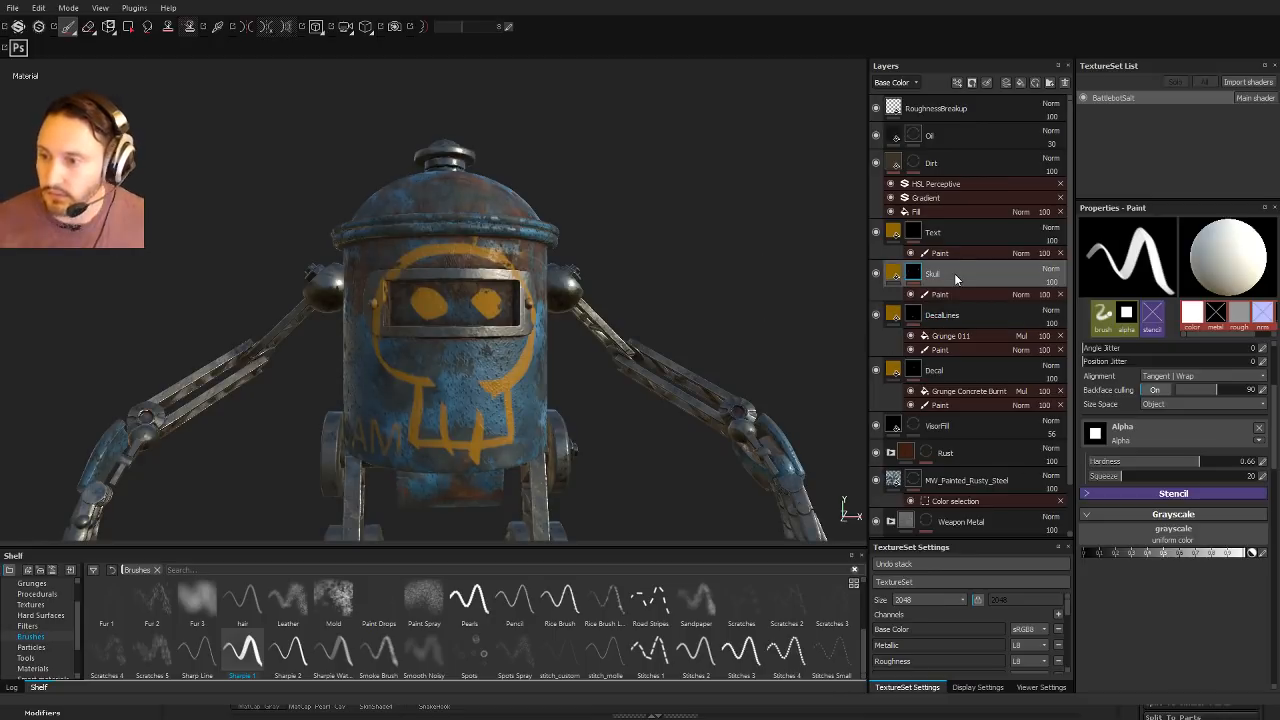
Step: Change the Skull fill's base color to light grey and move the layer above the Text layer
{"action": "left_click", "coordinate": [893, 273]}
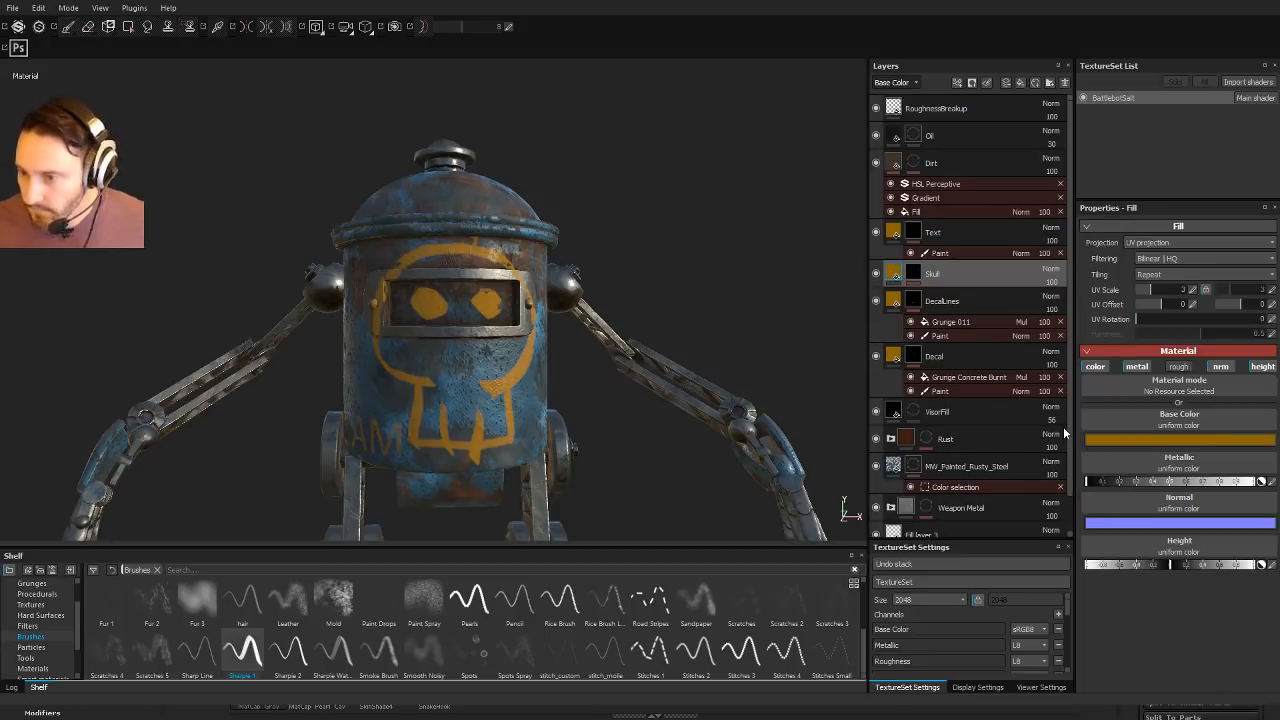
{"action": "left_click", "coordinate": [1063, 427]}
{"action": "left_click", "coordinate": [1062, 438]}
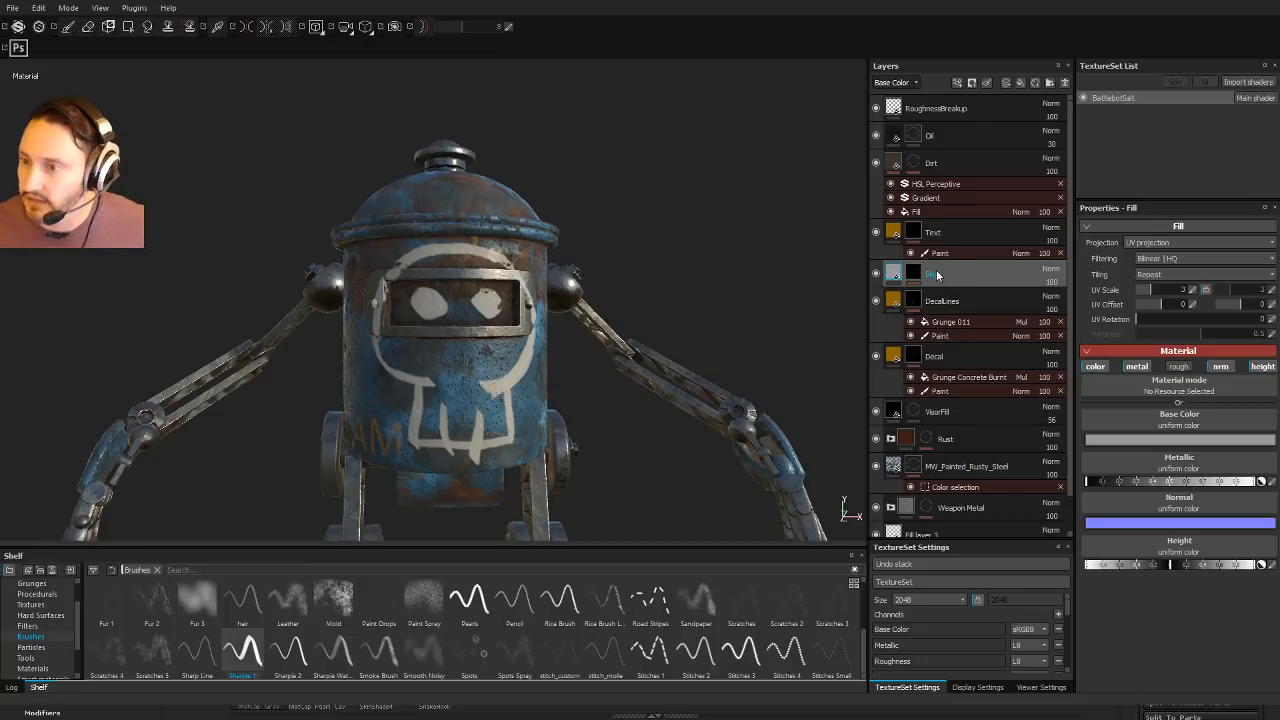
{"action": "left_click_drag", "start_coordinate": [937, 275], "coordinate": [902, 219]}
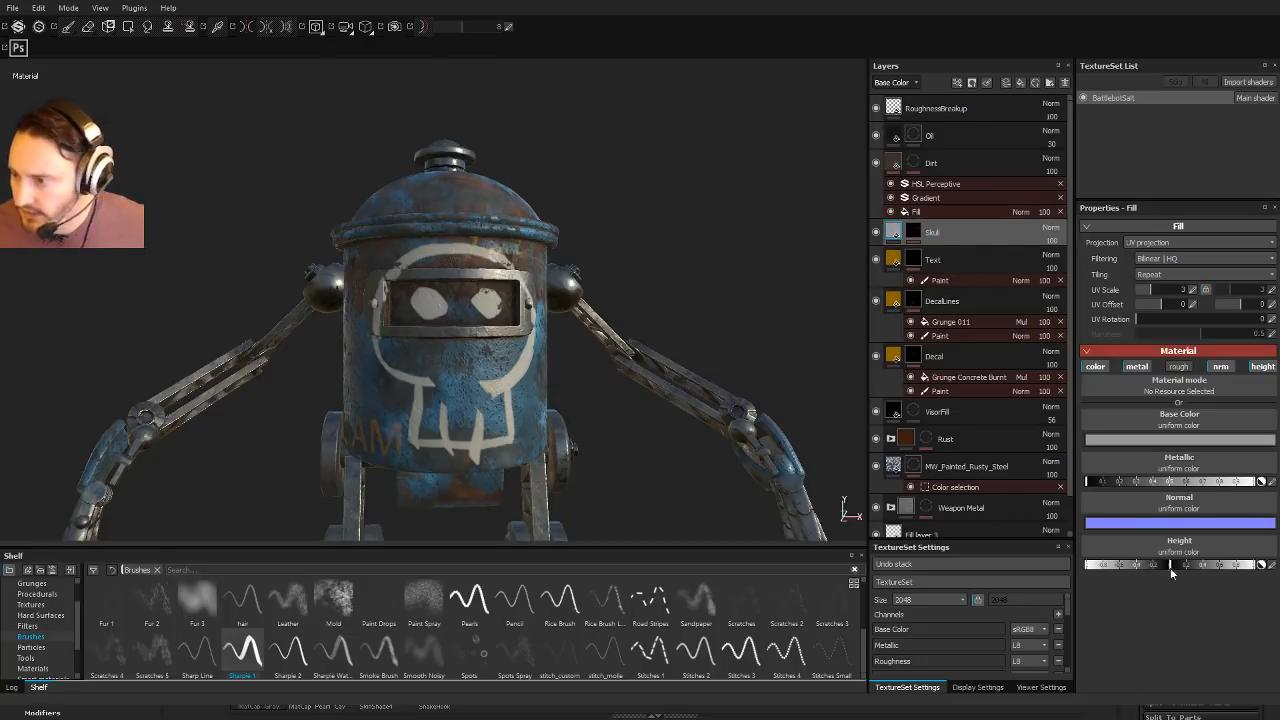
Step: Raise the height value of the Skull fill slightly above zero
{"action": "left_click", "coordinate": [1271, 566]}
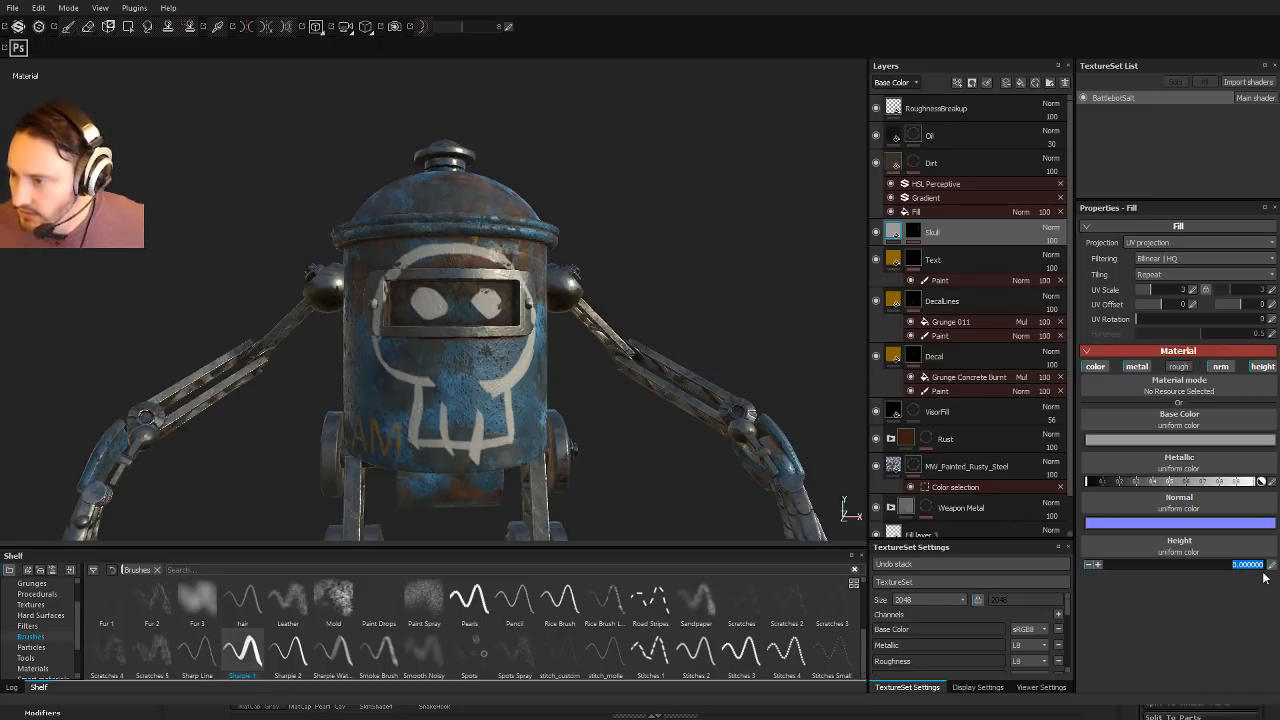
{"action": "left_click", "coordinate": [1192, 583]}
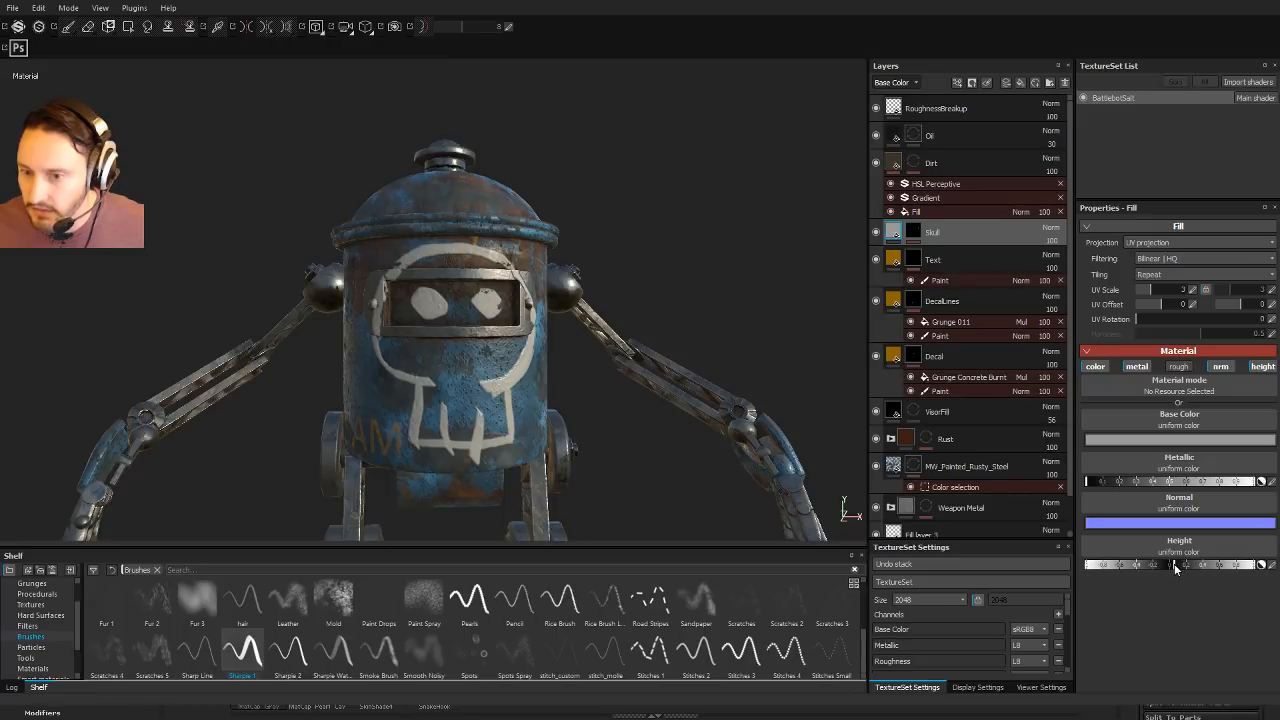
{"action": "left_click_drag", "start_coordinate": [777, 420], "coordinate": [756, 357], "text": "alt"}
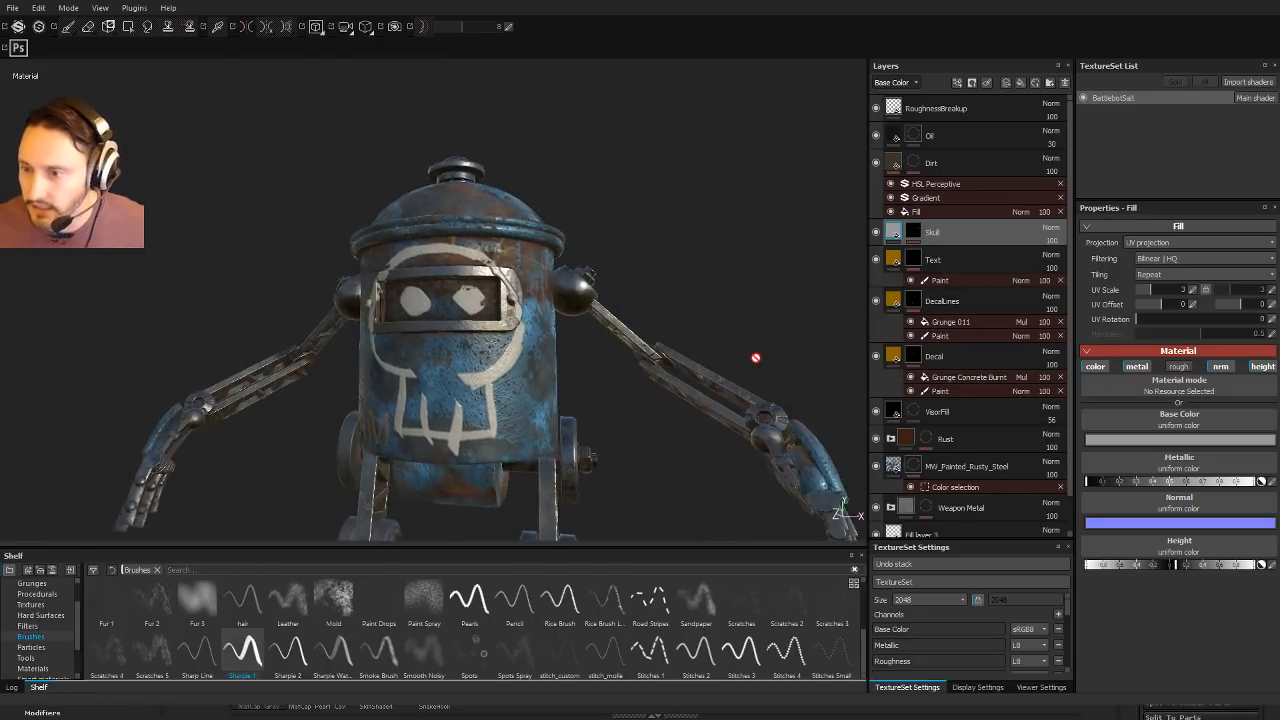
Step: Set the Skull layer's blend mode to Replace in the Height channel and save the project
{"action": "left_click", "coordinate": [896, 125]}
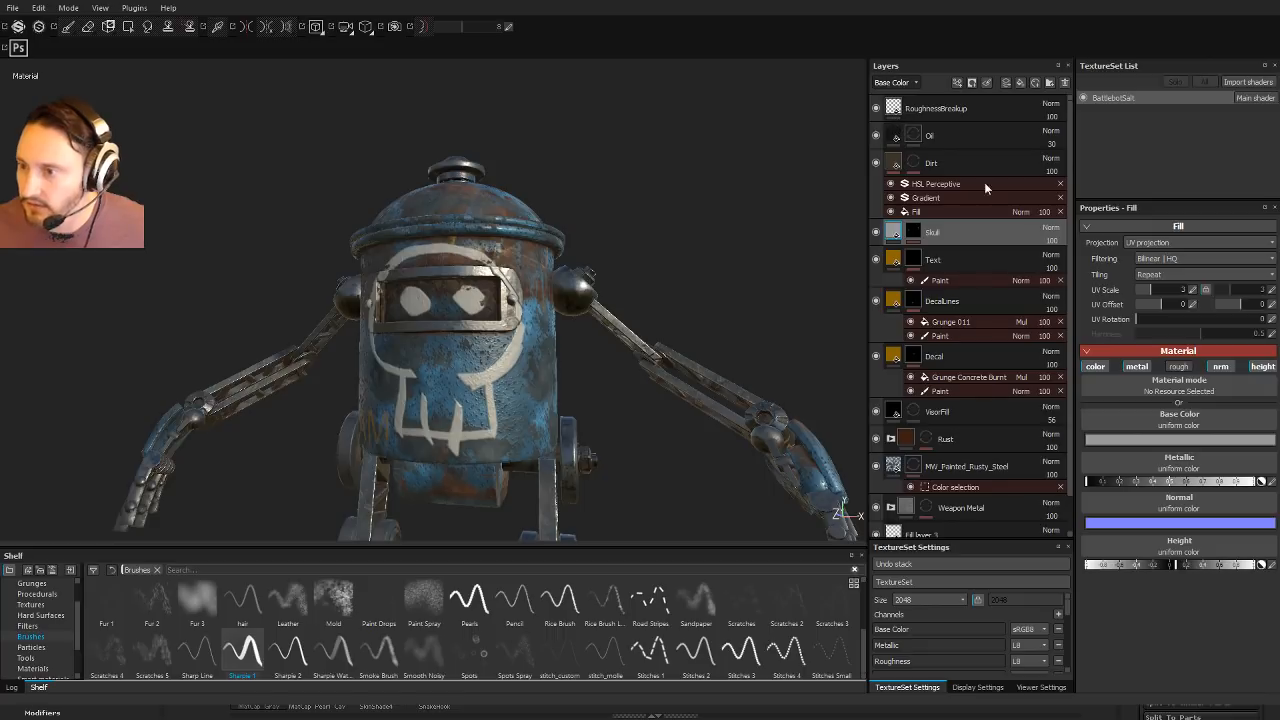
{"action": "left_click", "coordinate": [1053, 230]}
{"action": "left_click", "coordinate": [1057, 270]}
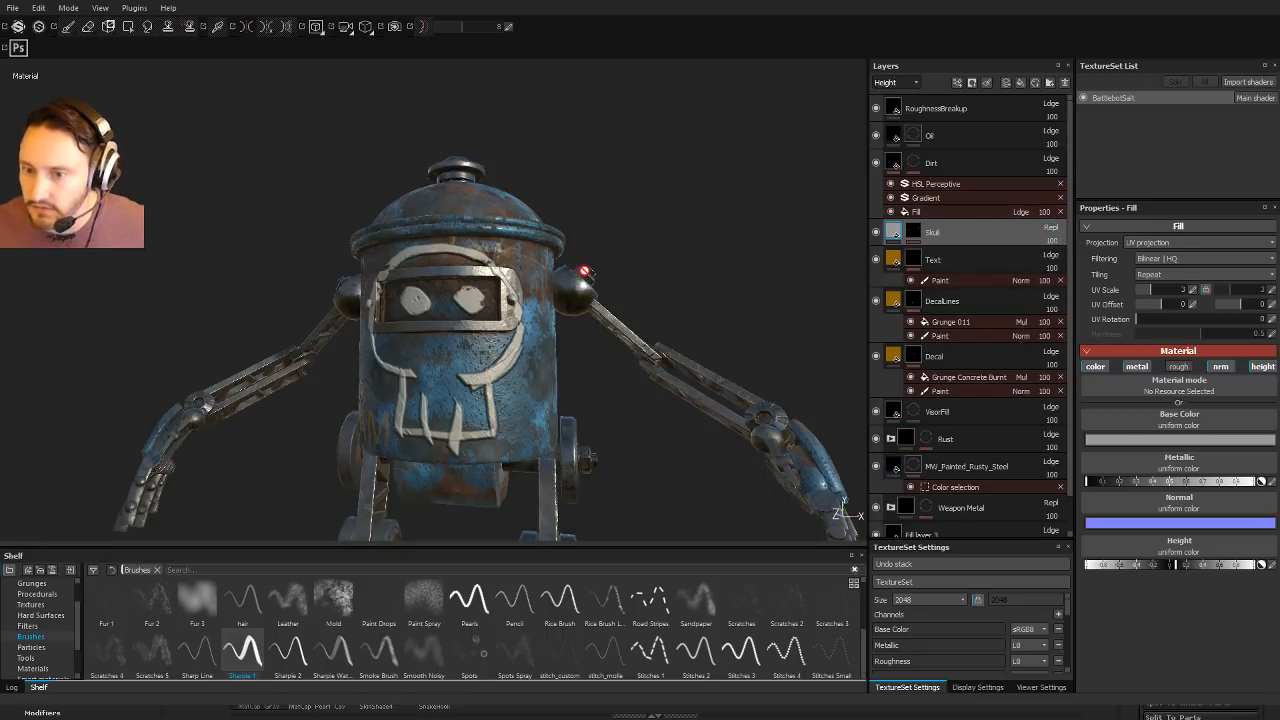
{"action": "left_click_drag", "start_coordinate": [586, 270], "coordinate": [676, 268], "text": "alt"}
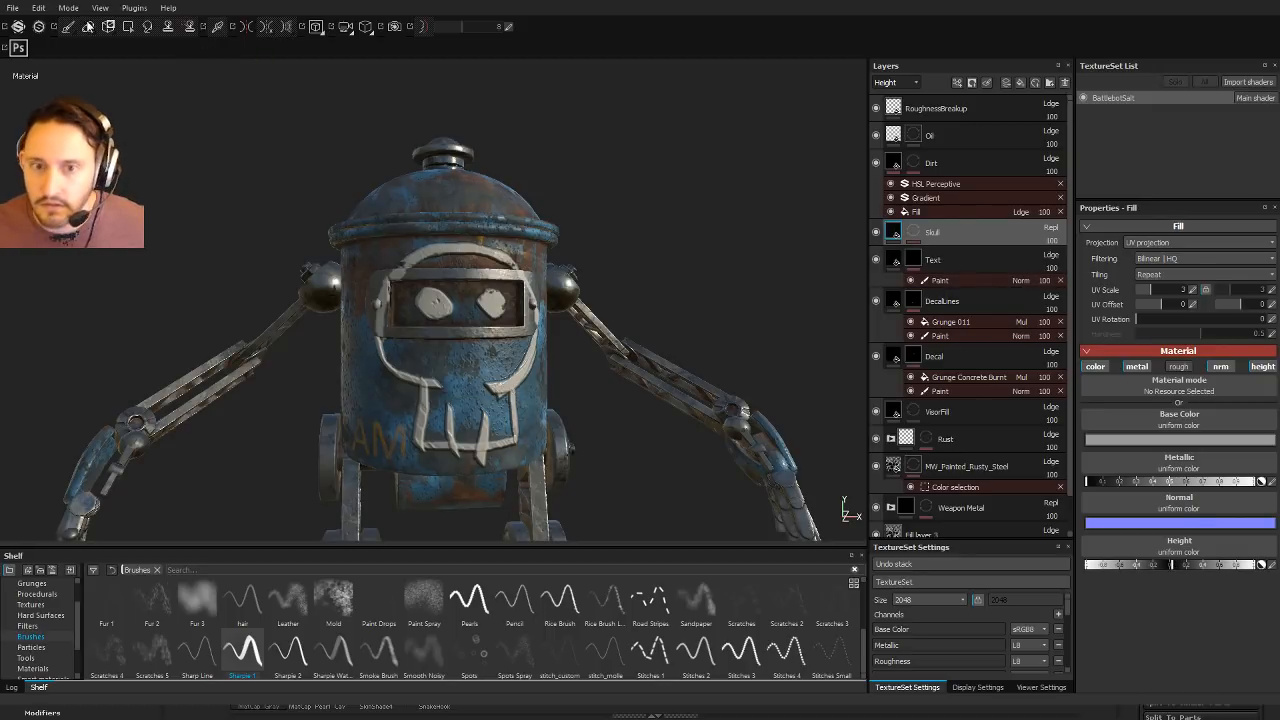
{"action": "key", "text": "ctrl+s"}
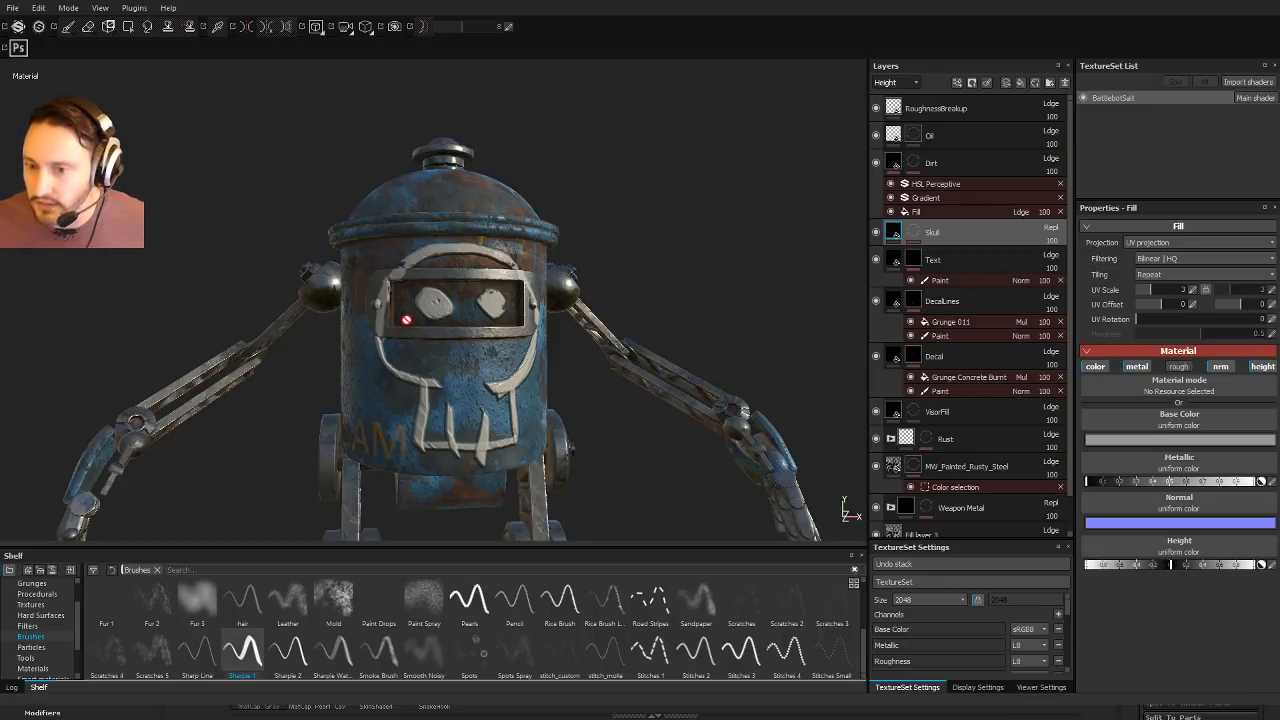
Step: Compare the robot with the Skull layer hidden and shown
{"action": "left_click_drag", "start_coordinate": [407, 320], "coordinate": [509, 318], "text": "alt"}
{"action": "left_click", "coordinate": [876, 232]}
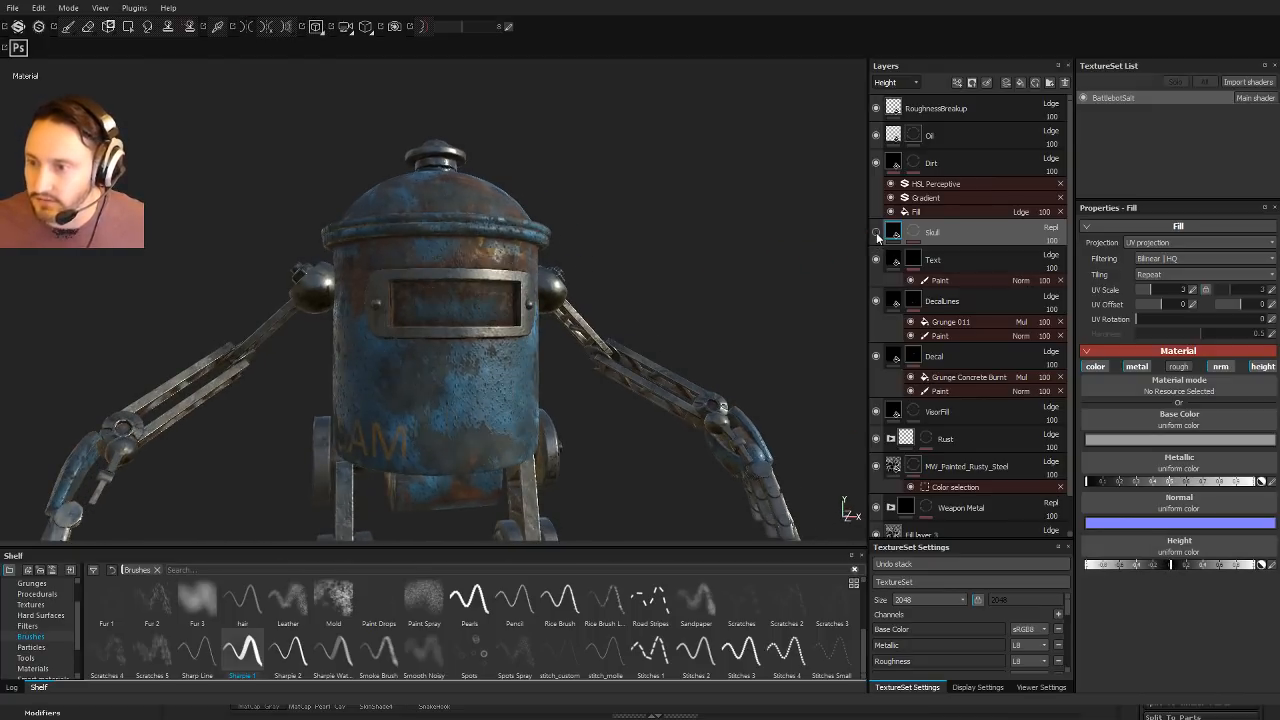
{"action": "left_click", "coordinate": [876, 232]}
Step: Lower the Skull fill's height value well below zero
{"action": "left_click", "coordinate": [917, 236]}
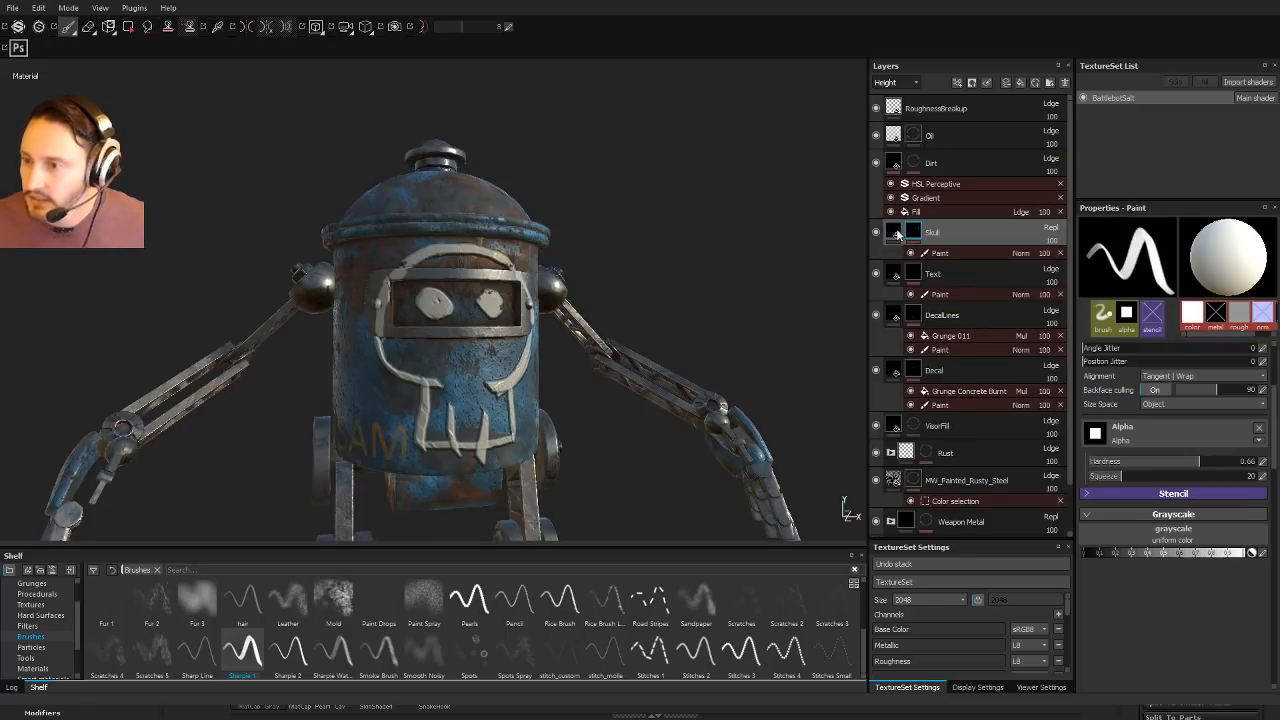
{"action": "left_click", "coordinate": [897, 234]}
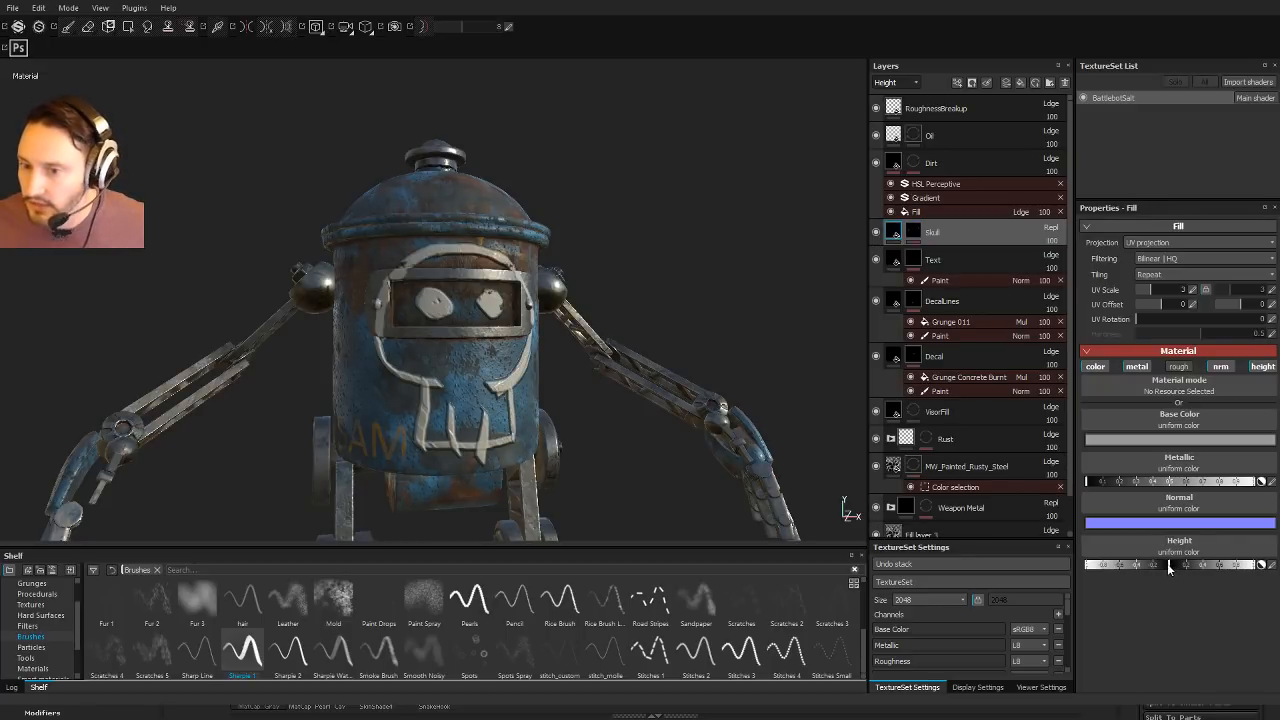
{"action": "mouse_move", "coordinate": [1168, 564]}
{"action": "left_mouse_down"}
{"action": "mouse_move", "coordinate": [1213, 563]}
{"action": "mouse_move", "coordinate": [1094, 575]}
{"action": "left_mouse_up"}
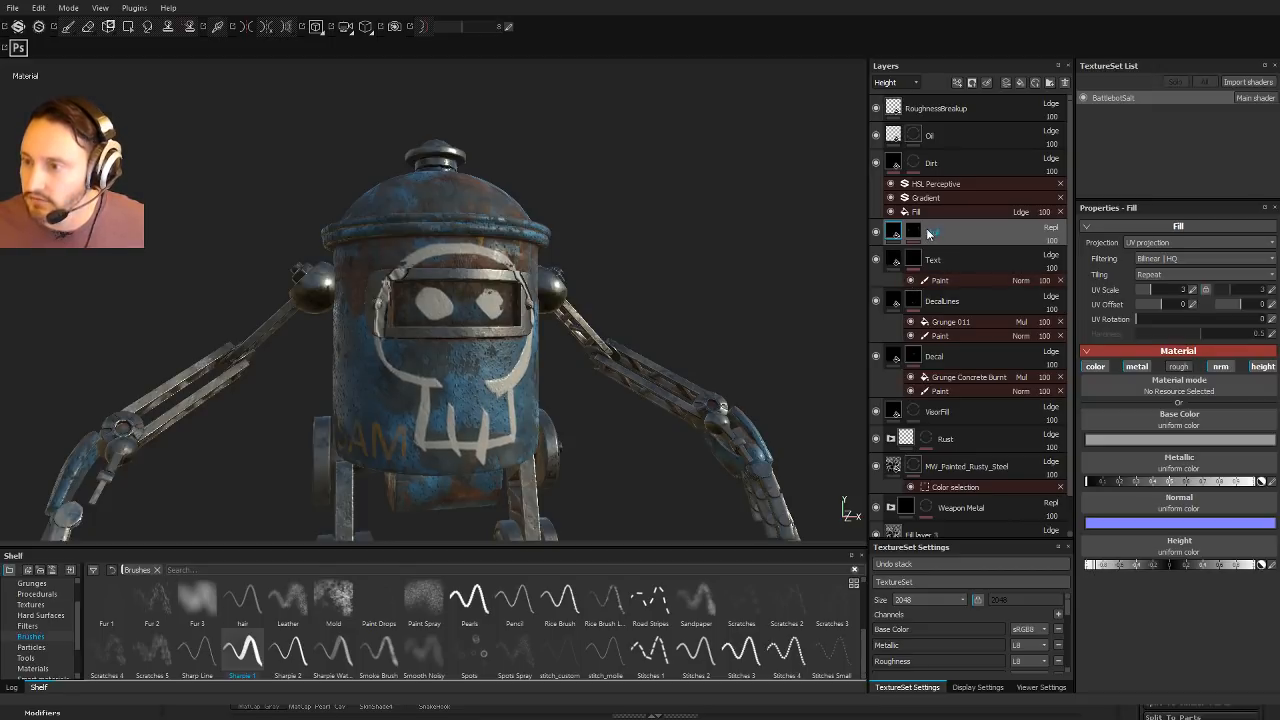
Step: Toggle the Oil and Skull layers' visibility and inspect the skull's relief on the robot's body
{"action": "left_click", "coordinate": [875, 135]}
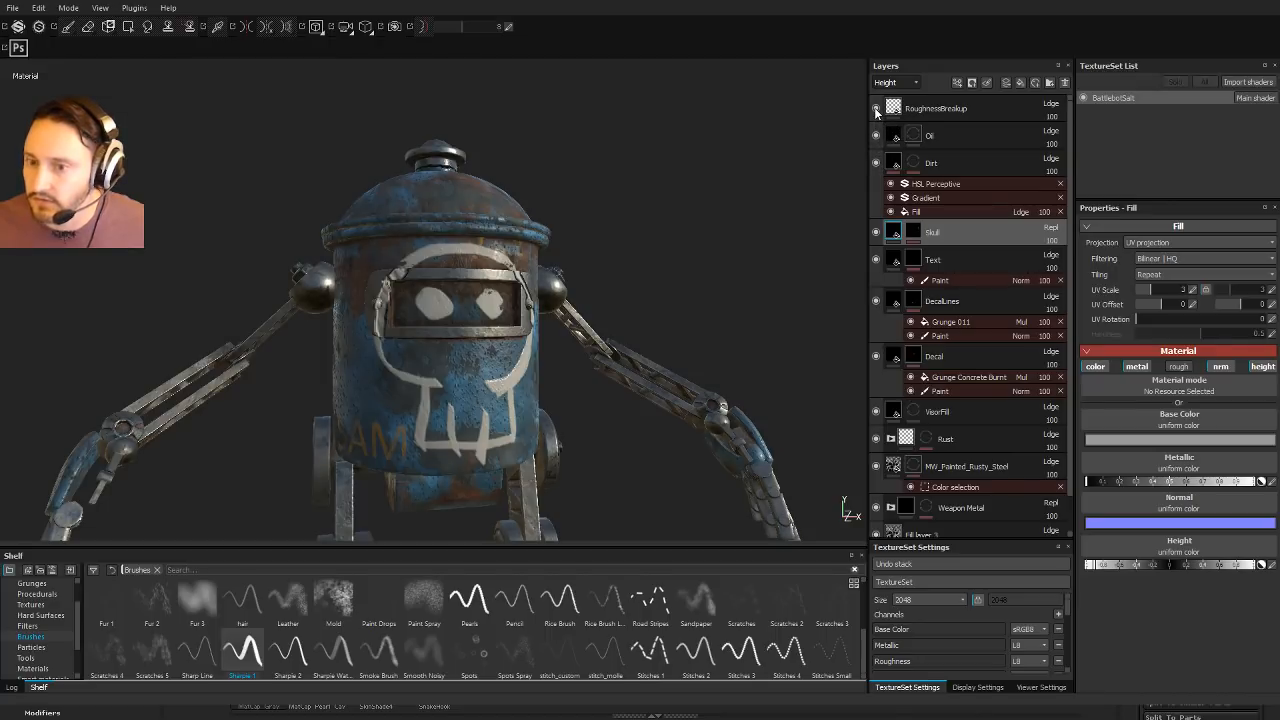
{"action": "left_click", "coordinate": [876, 232]}
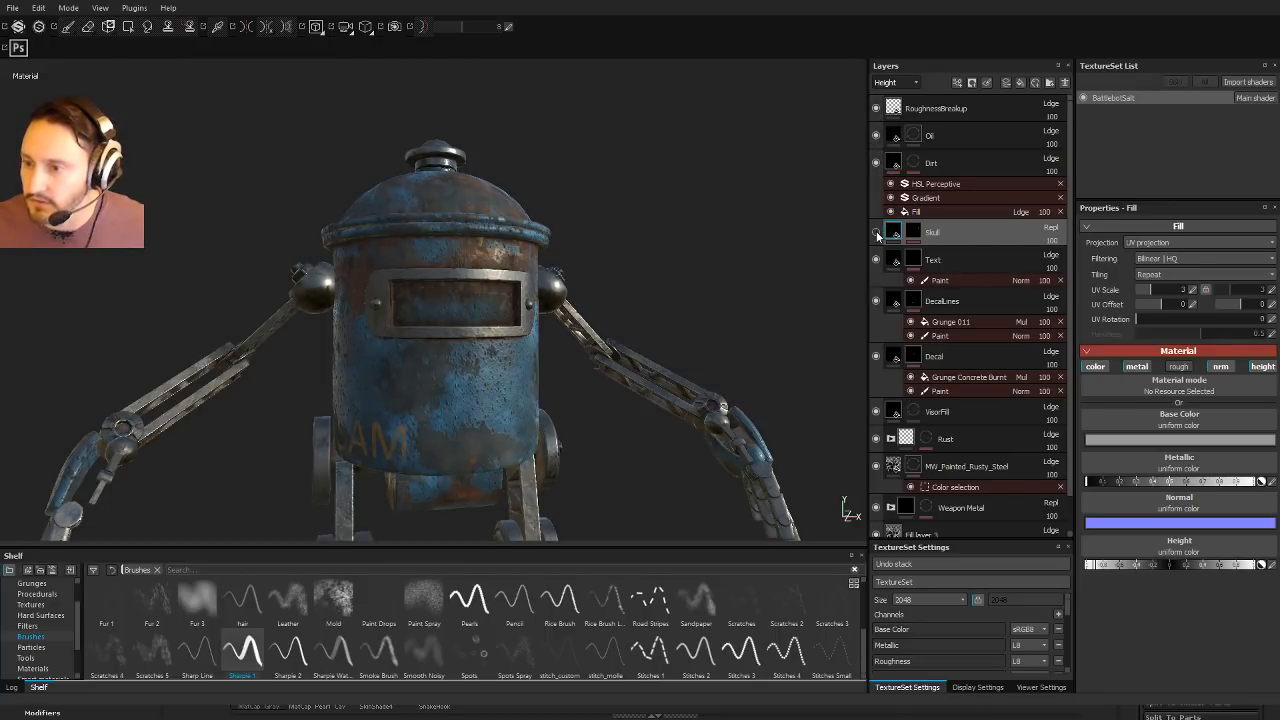
{"action": "left_click", "coordinate": [876, 232]}
{"action": "left_click_drag", "start_coordinate": [590, 272], "coordinate": [334, 284], "text": "alt"}
{"action": "left_click_drag", "start_coordinate": [465, 313], "coordinate": [696, 274], "text": "alt"}
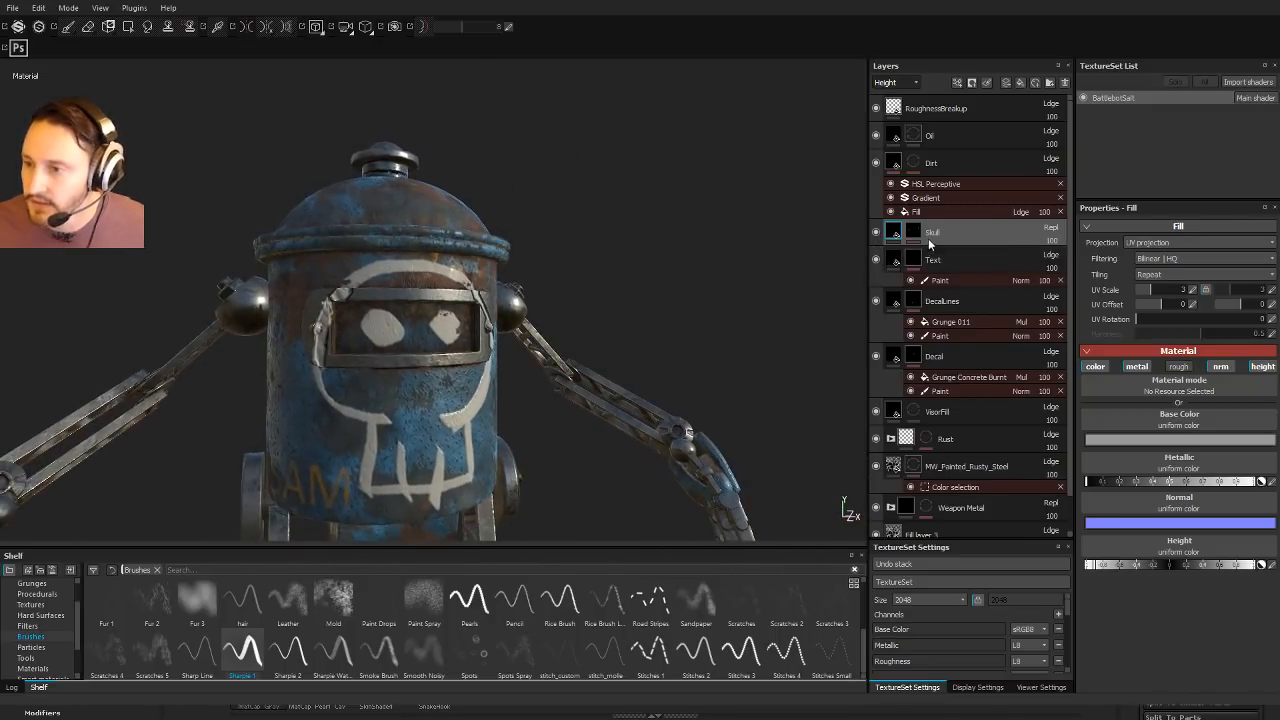
Step: Toggle Weapon Metal, Fill layer 3 and BaseMetal to check their effect, and view BaseMetal's fill properties
{"action": "scroll", "coordinate": [960, 420], "scroll_direction": "down", "scroll_amount": 1}
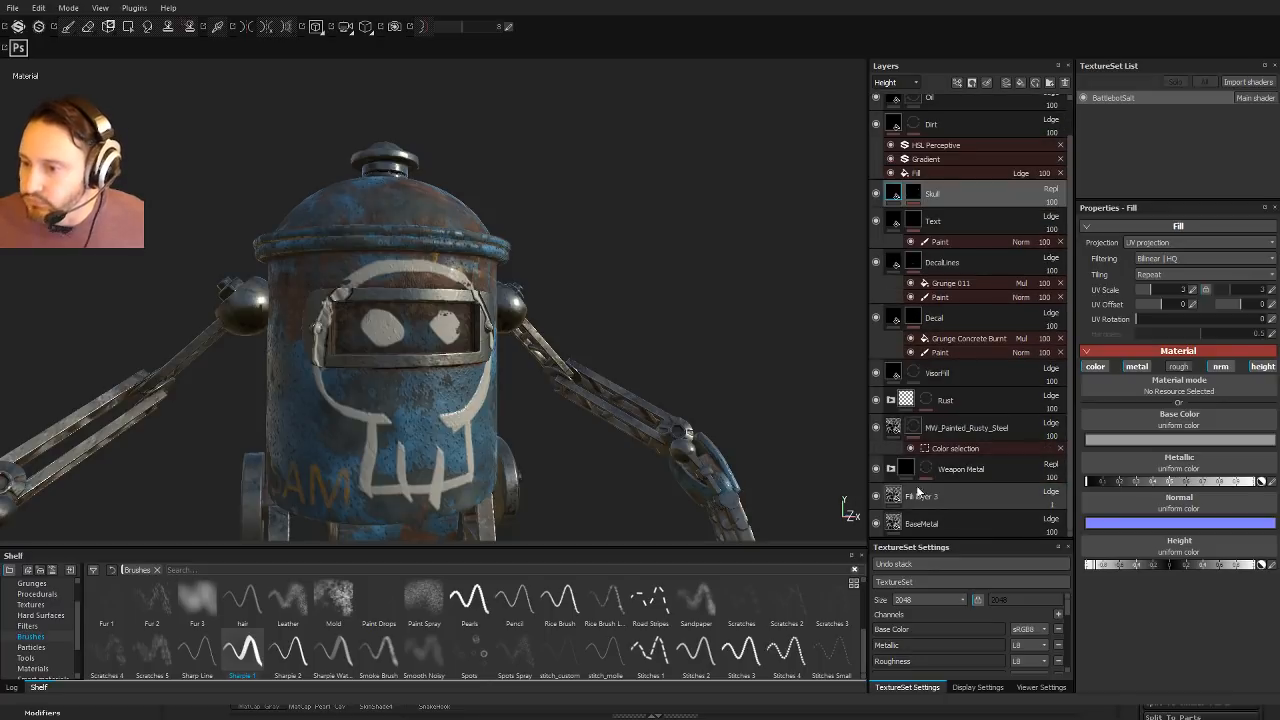
{"action": "left_click", "coordinate": [876, 469]}
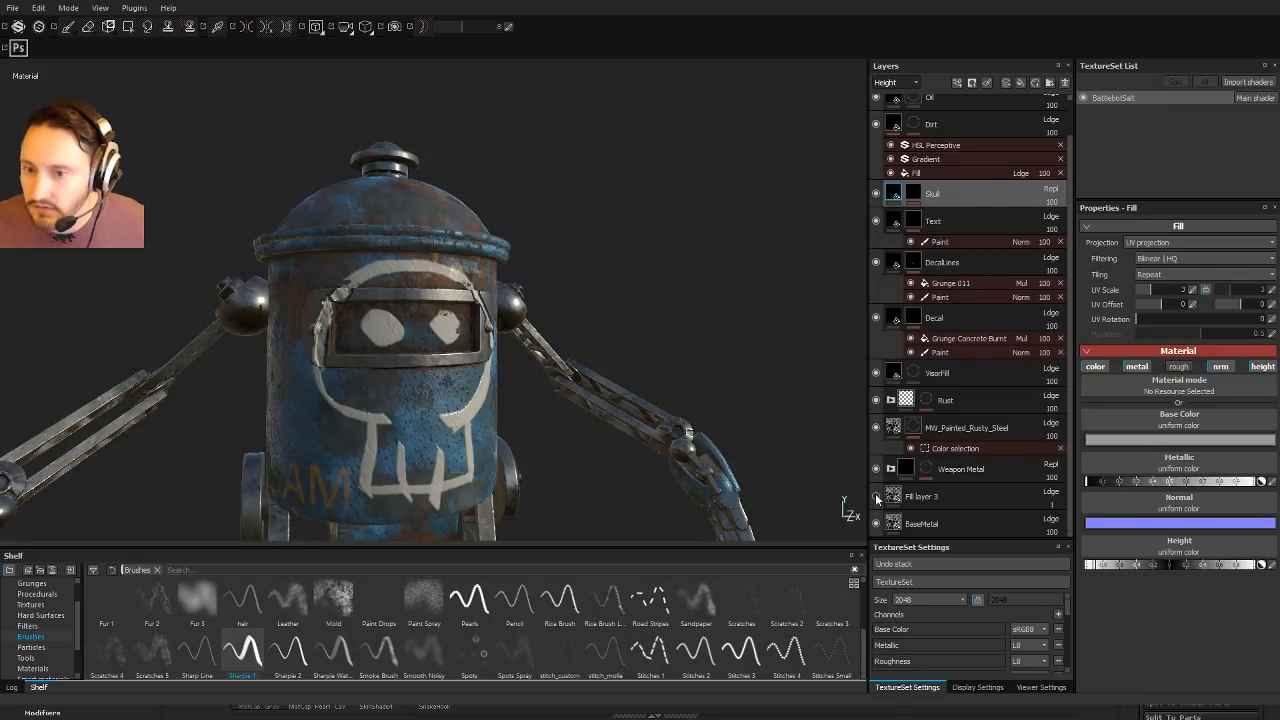
{"action": "left_click", "coordinate": [877, 524]}
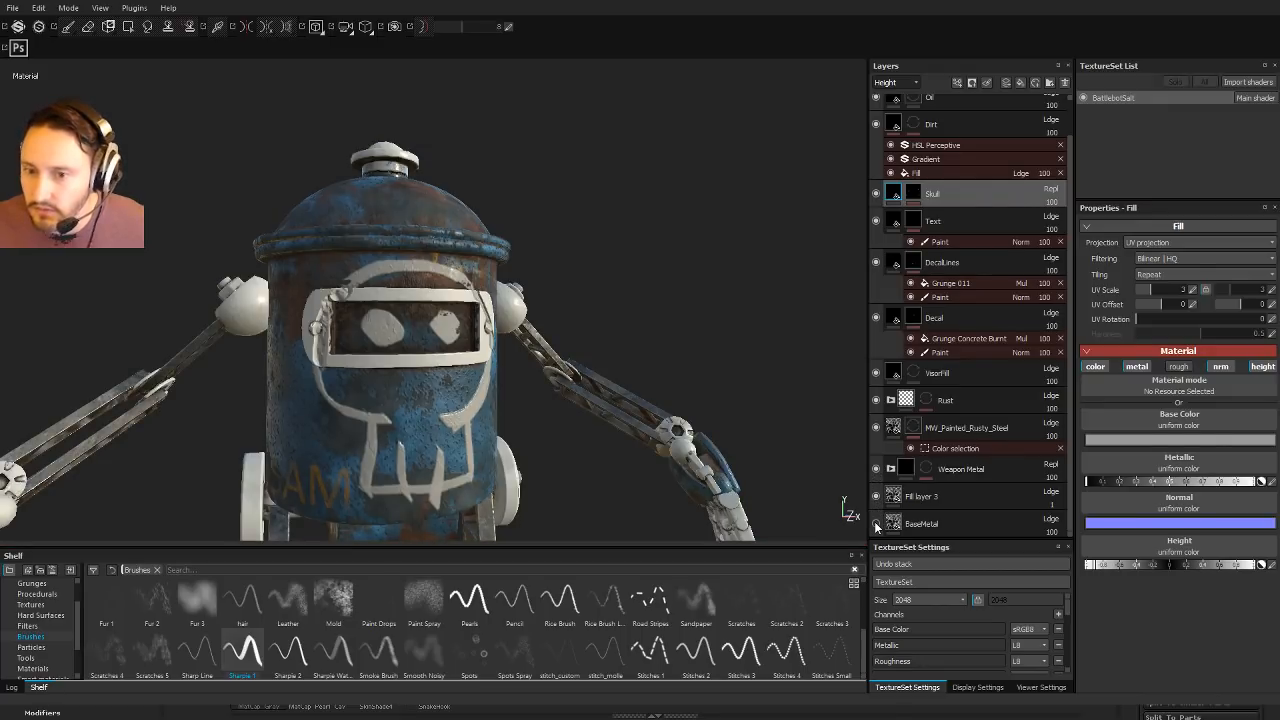
{"action": "left_click", "coordinate": [877, 524]}
{"action": "left_click", "coordinate": [877, 524]}
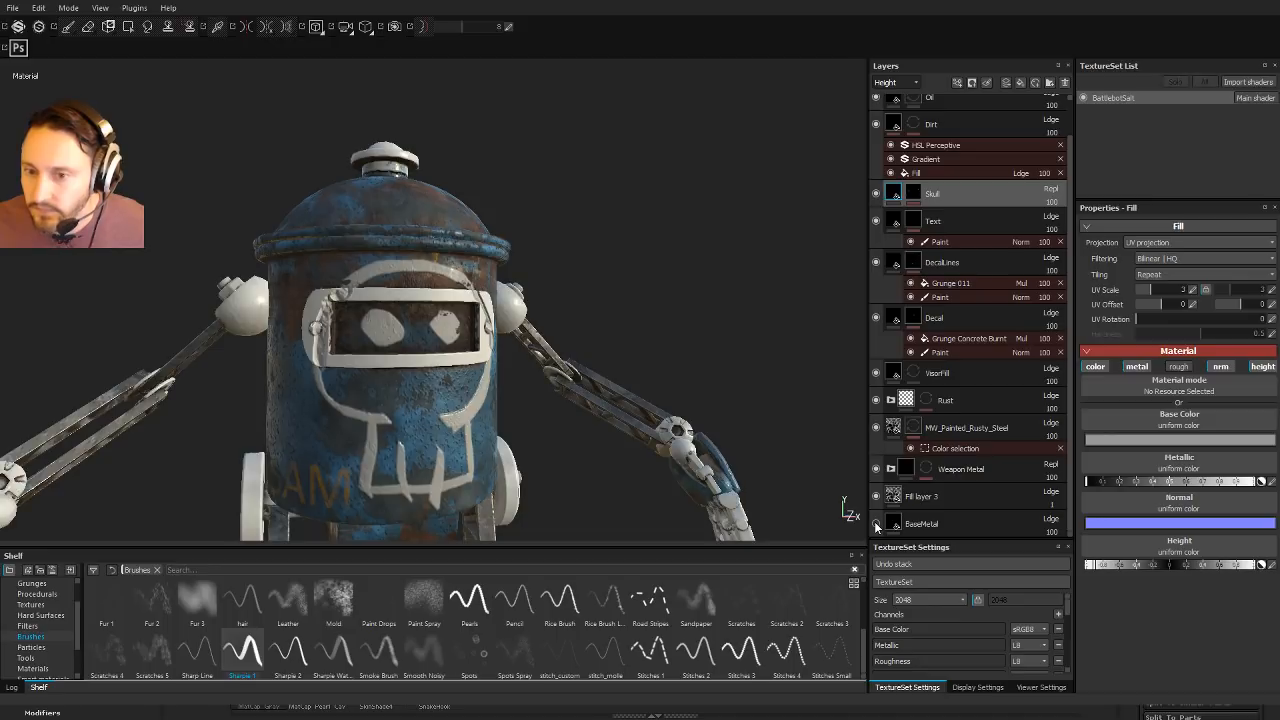
{"action": "left_click", "coordinate": [877, 524]}
{"action": "left_click", "coordinate": [960, 524]}
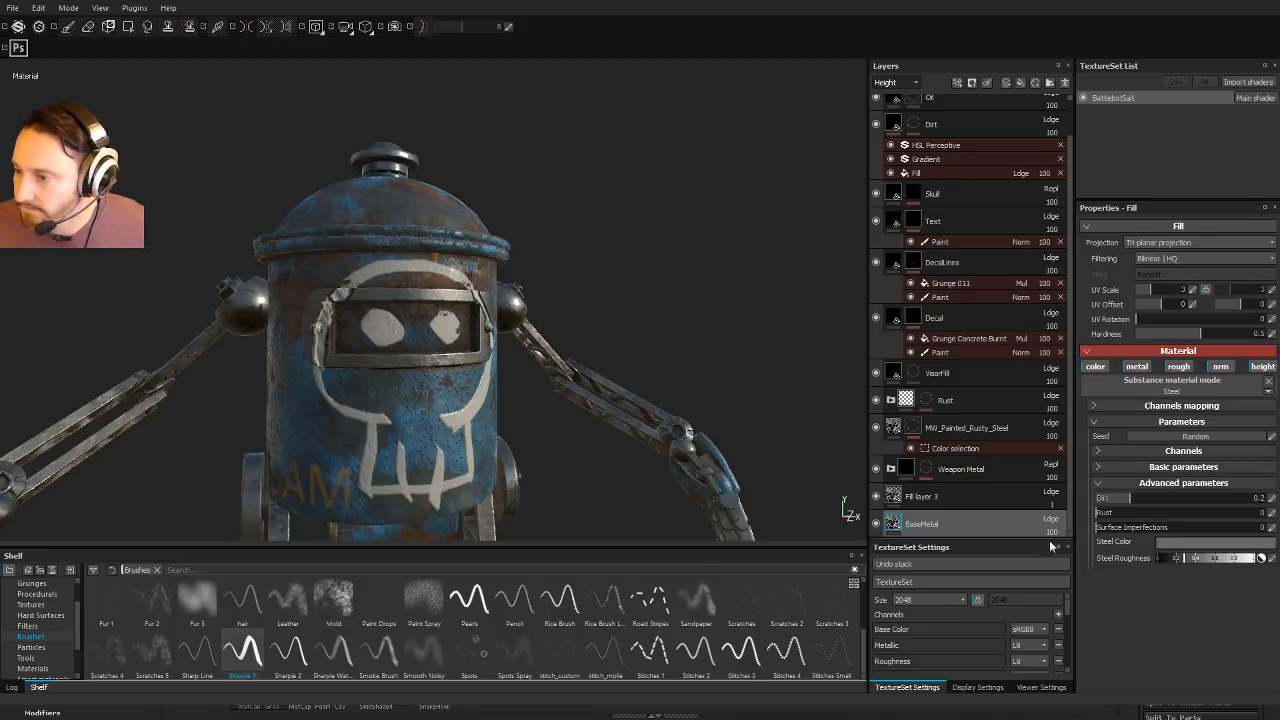
{"action": "scroll", "coordinate": [960, 468], "scroll_direction": "up", "scroll_amount": 1}
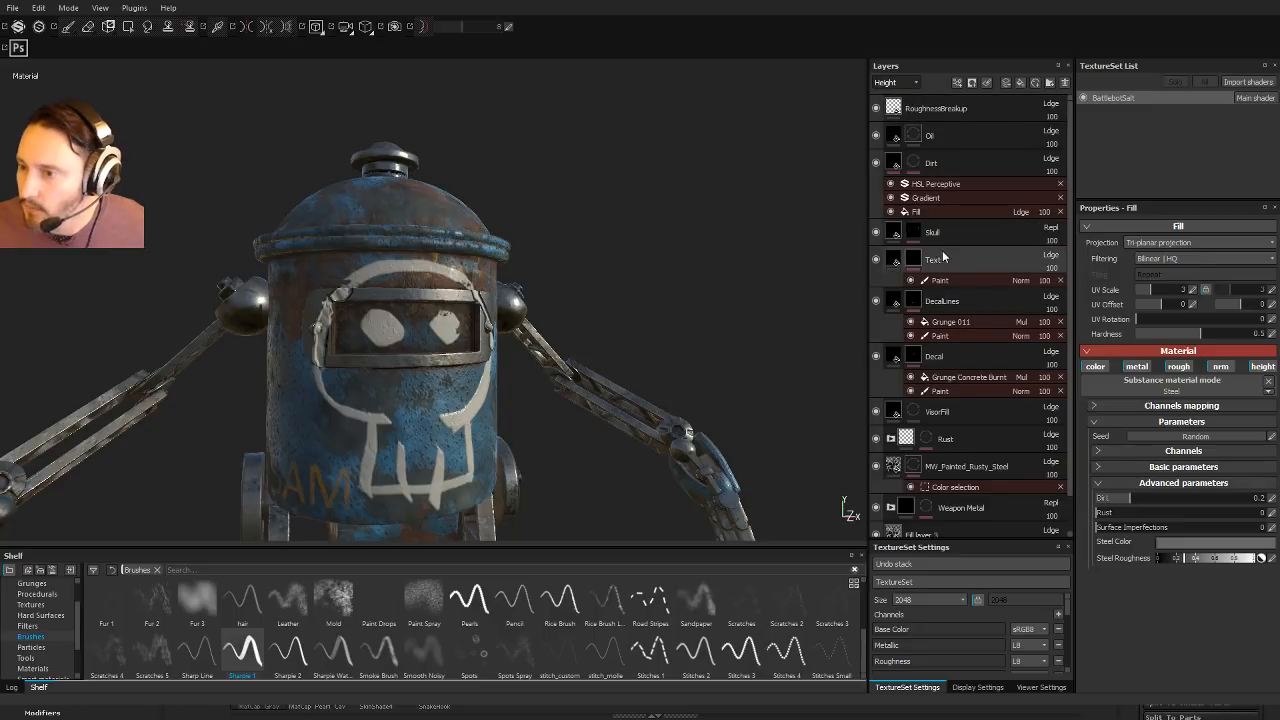
Step: Create a folder above the Skull layer and move the Skull layer into it
{"action": "left_click", "coordinate": [893, 232]}
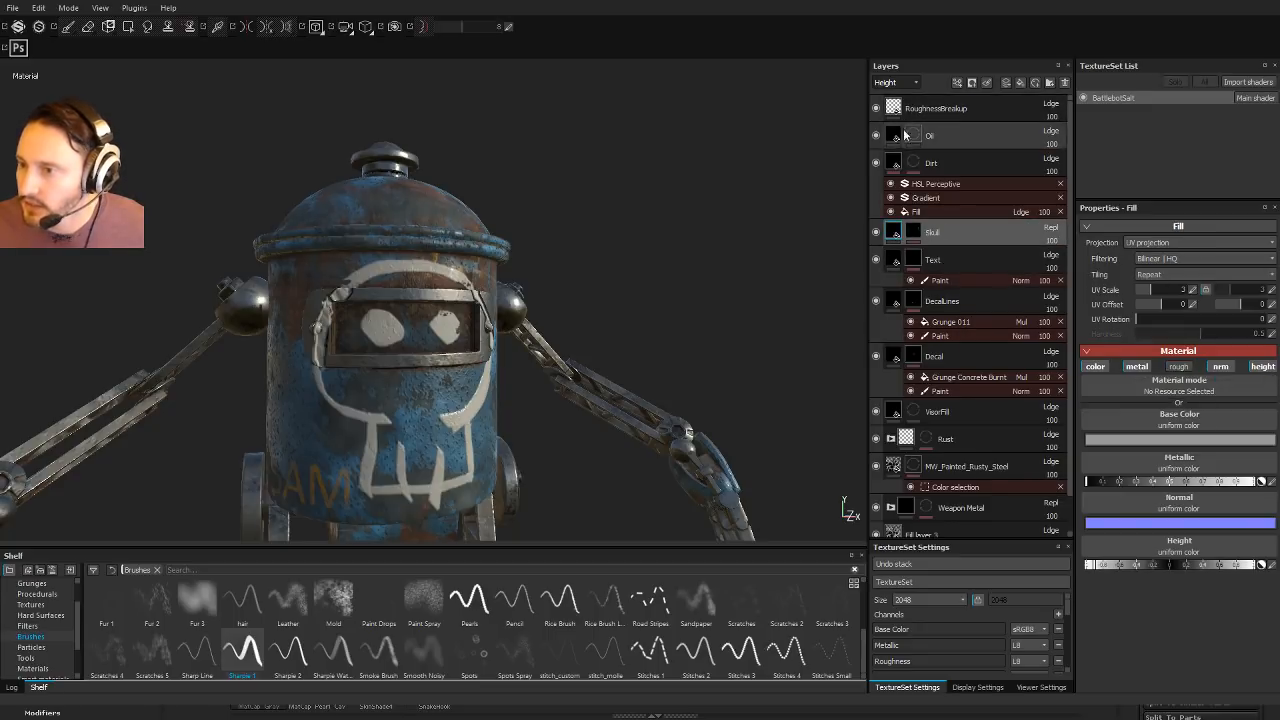
{"action": "left_click", "coordinate": [1049, 84]}
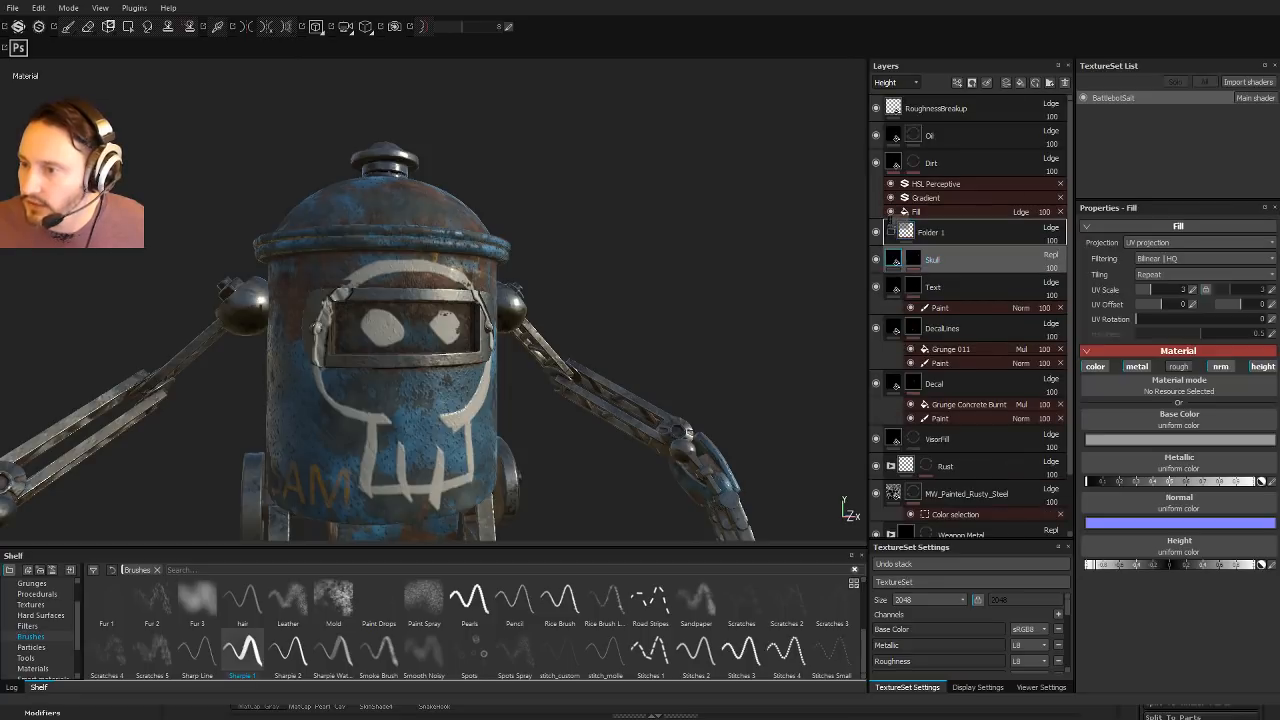
{"action": "left_click_drag", "start_coordinate": [940, 258], "coordinate": [937, 235]}
Step: Set the new folder's Height blend mode to Replace and rename the folder SkullAll
{"action": "left_click", "coordinate": [937, 234]}
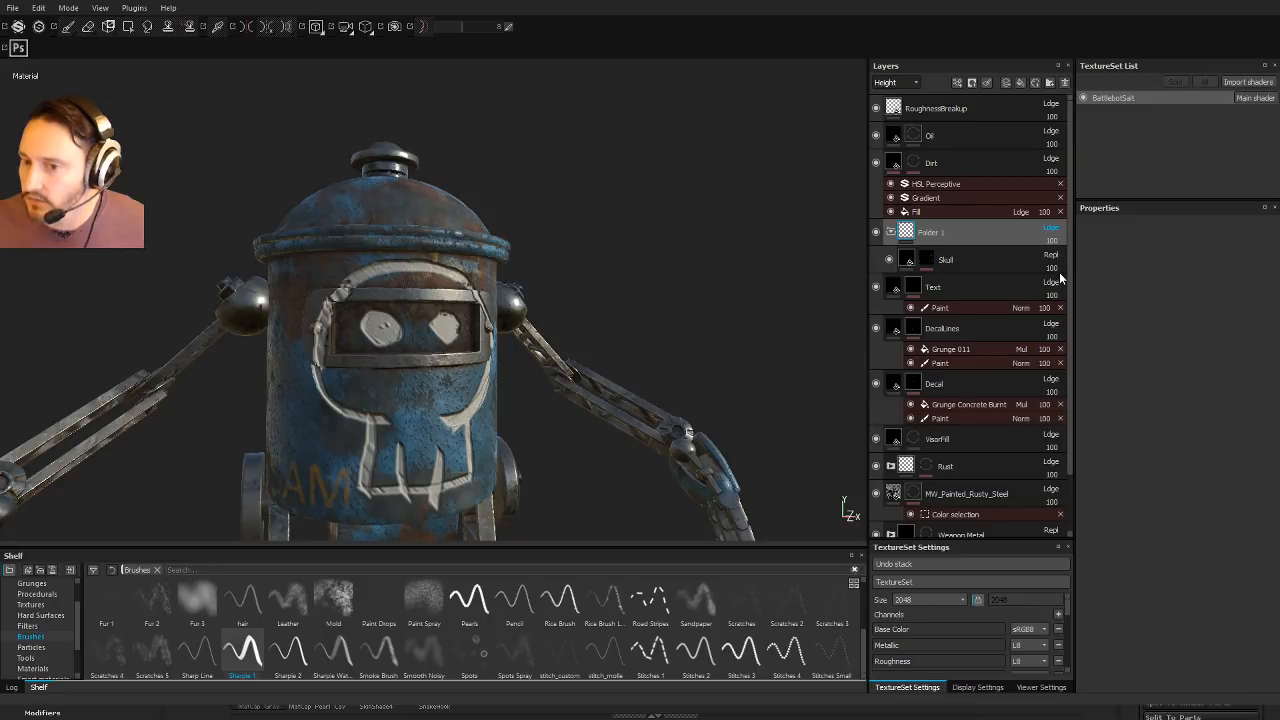
{"action": "double_click", "coordinate": [928, 234]}
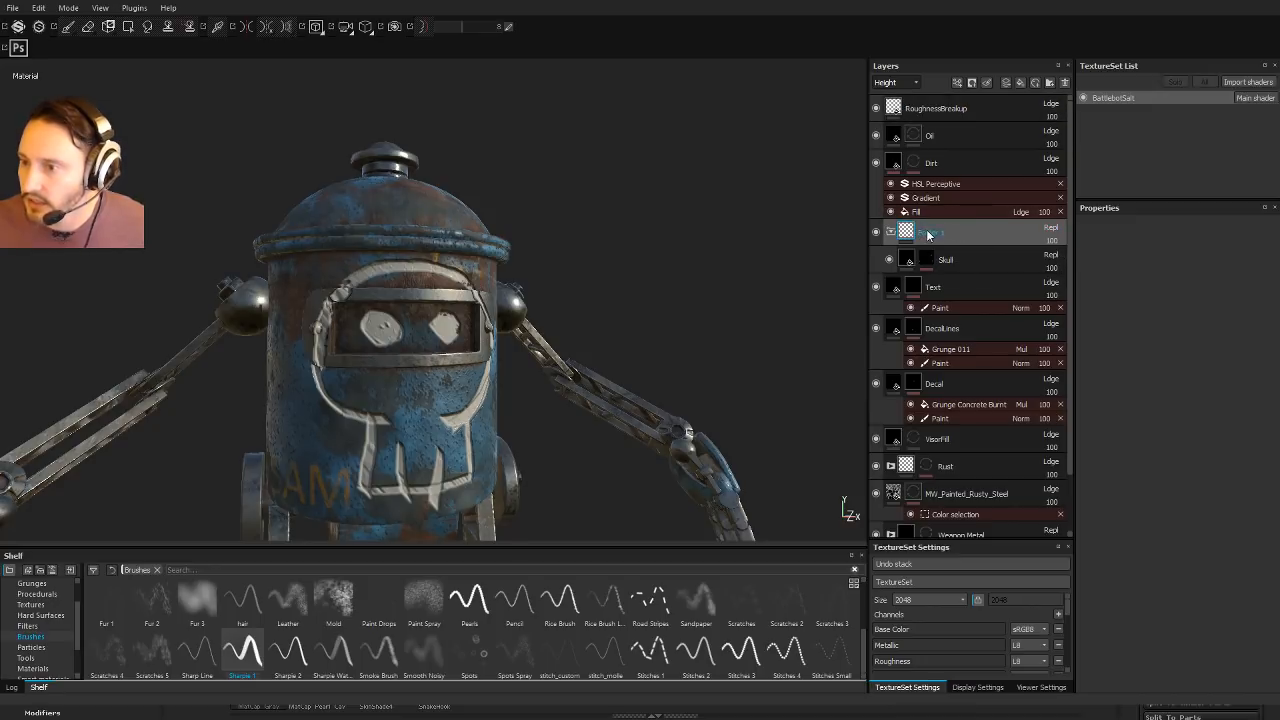
{"action": "type", "text": "Sk"}
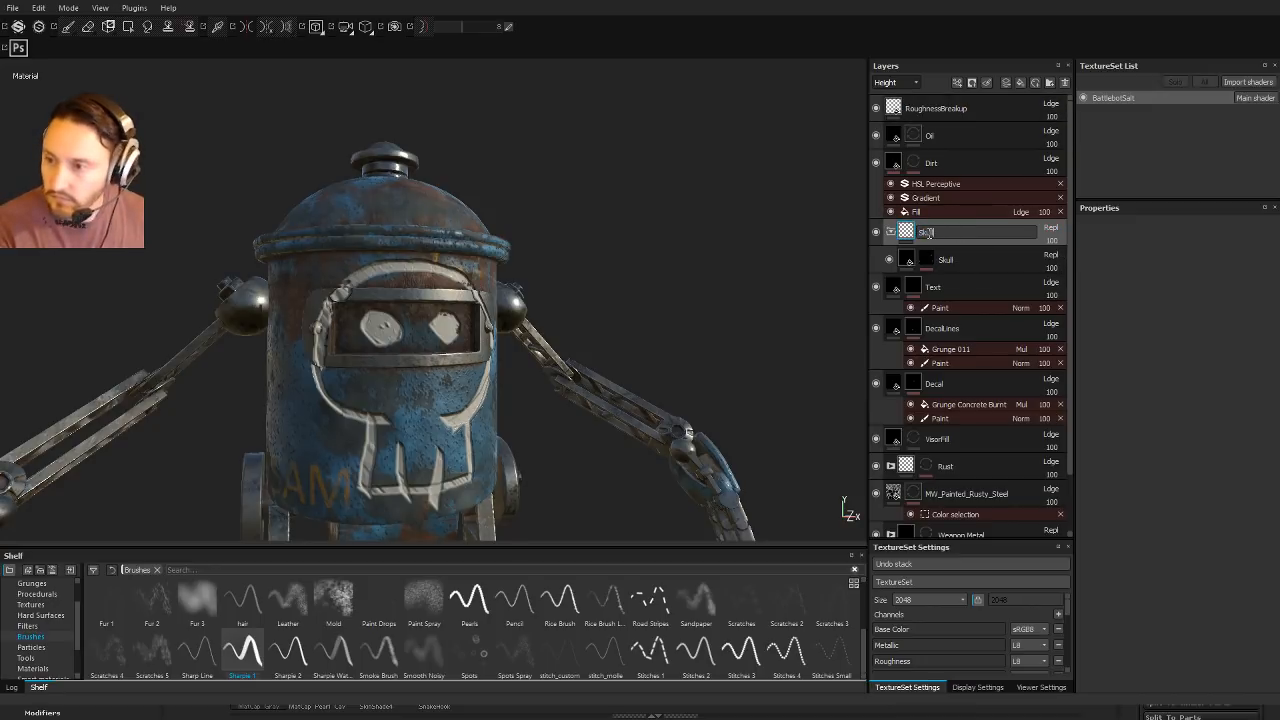
{"action": "type", "text": "ullAll"}
{"action": "key", "text": "Return"}
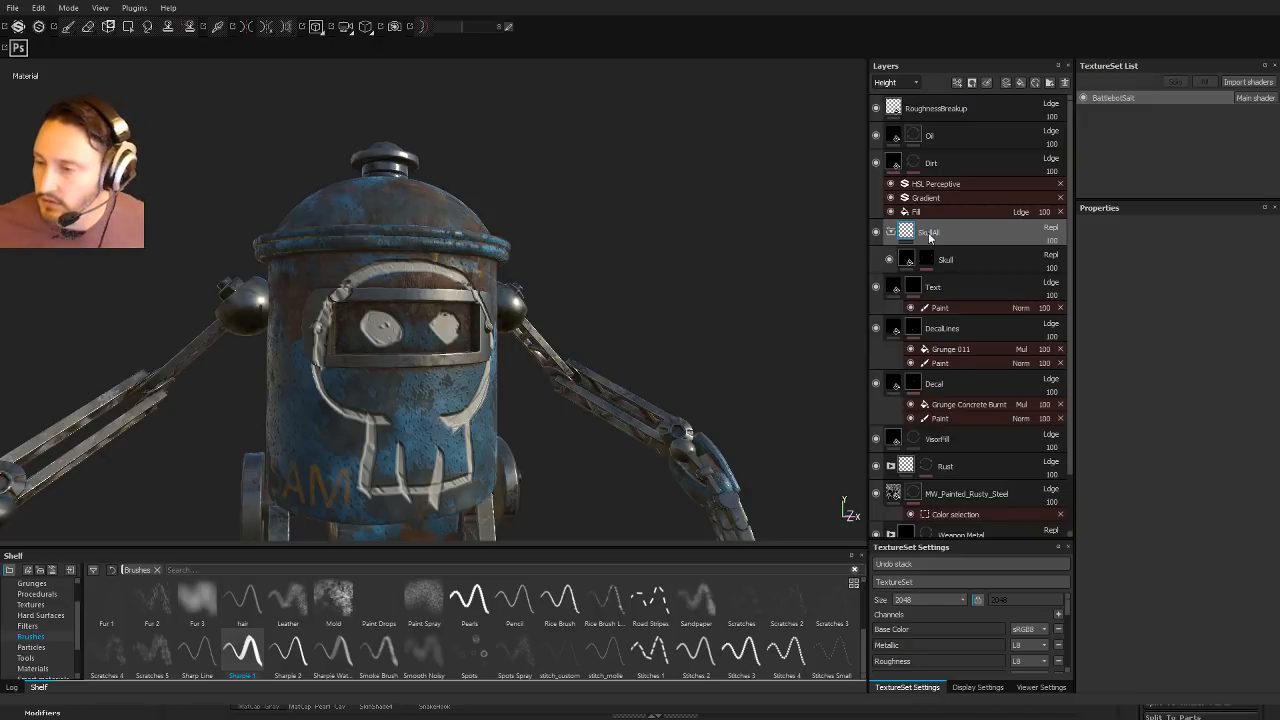
Step: Raise the Skull fill's height value back up close to zero and check the paint on the robot
{"action": "left_click", "coordinate": [893, 260]}
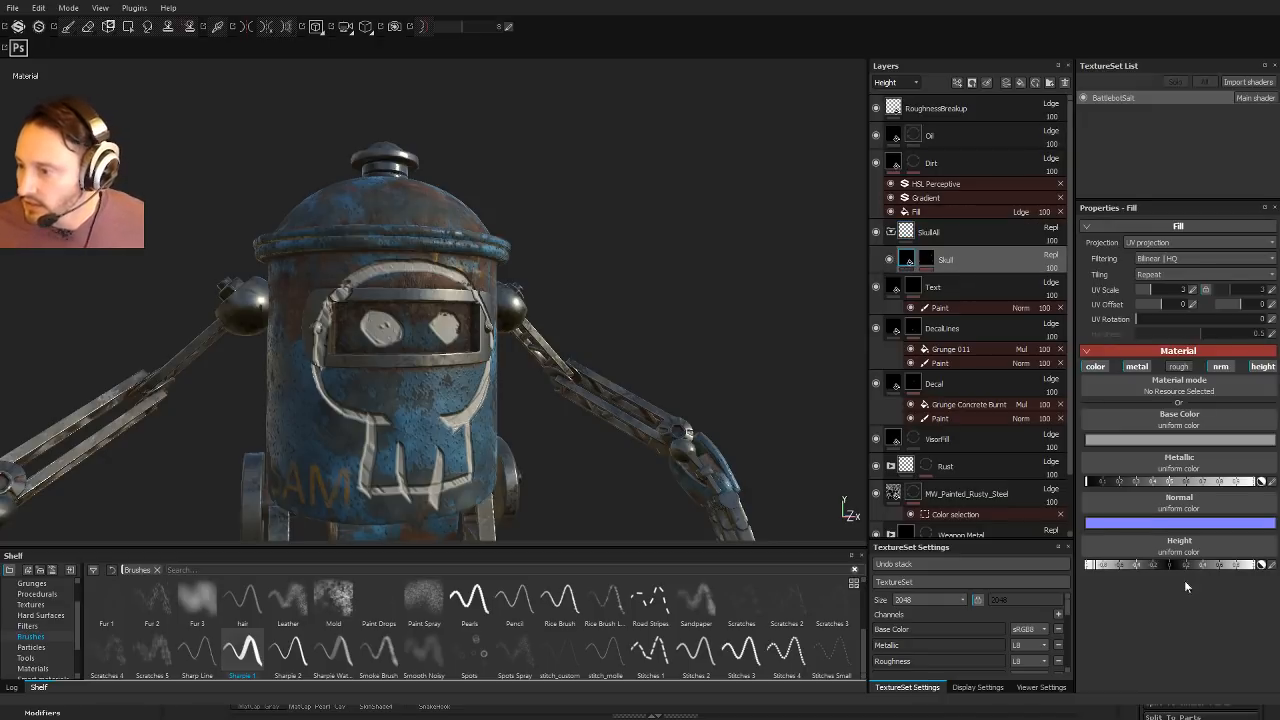
{"action": "mouse_move", "coordinate": [1156, 567]}
{"action": "left_mouse_down"}
{"action": "mouse_move", "coordinate": [1184, 572]}
{"action": "mouse_move", "coordinate": [1168, 569]}
{"action": "left_mouse_up"}
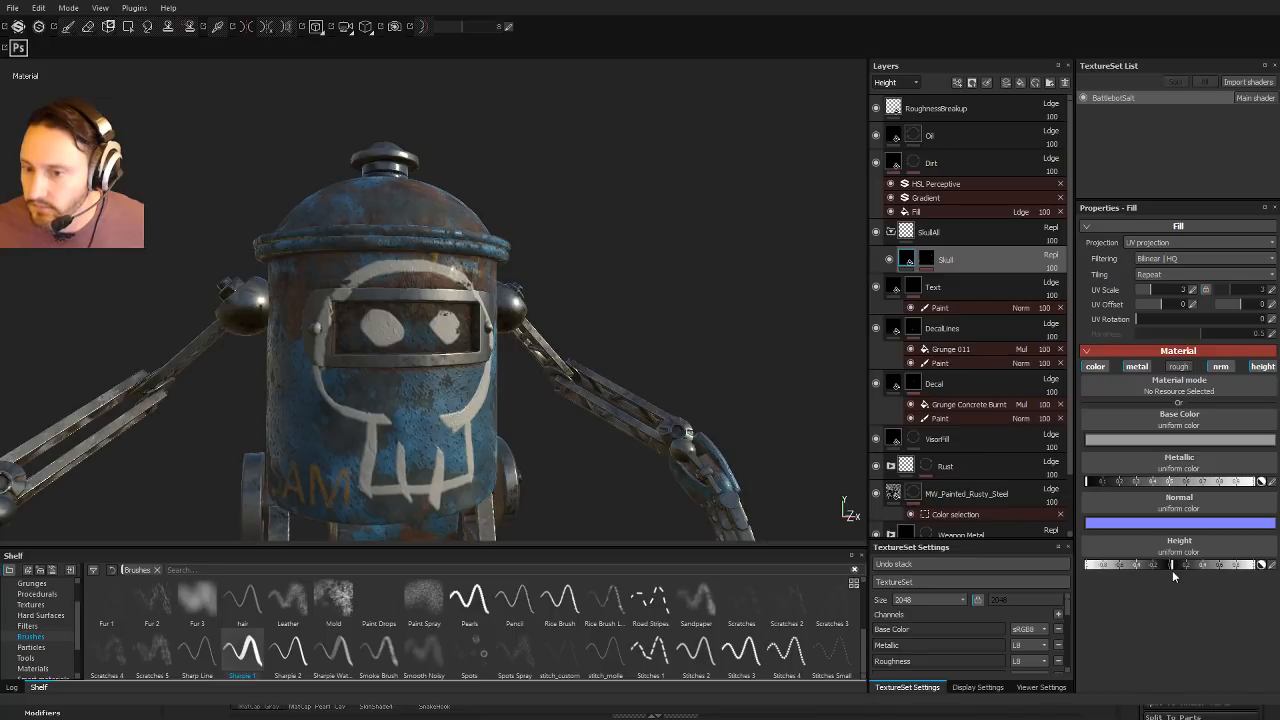
{"action": "left_click_drag", "start_coordinate": [660, 321], "coordinate": [737, 349], "text": "alt"}
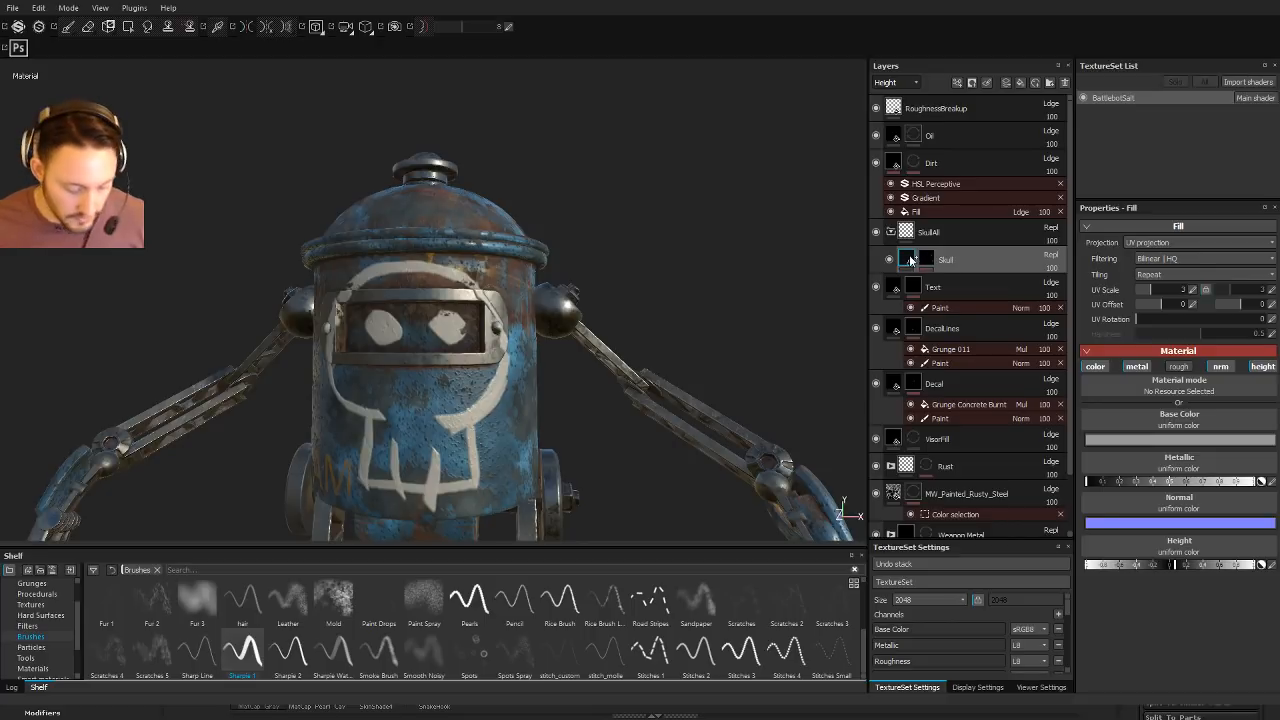
Step: Duplicate the Skull layer inside the SkullAll folder and activate the copy's mask for painting
{"action": "key", "text": "ctrl+d"}
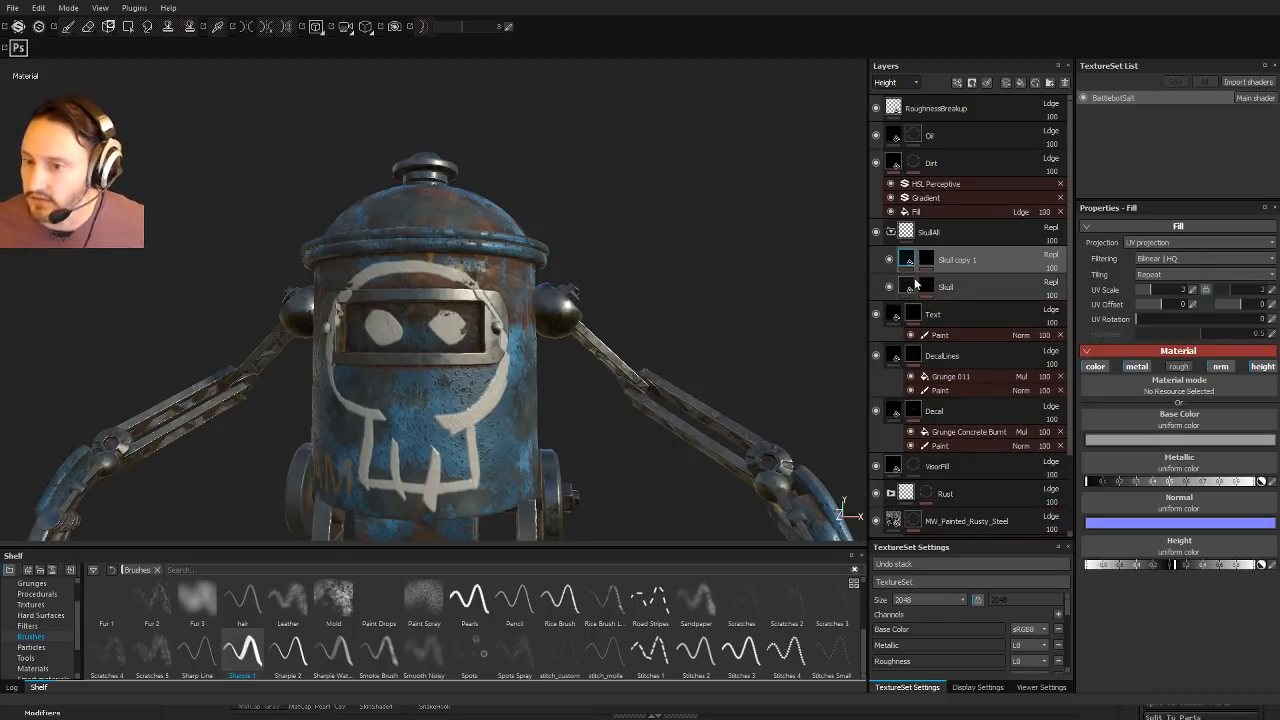
{"action": "double_click", "coordinate": [944, 261]}
{"action": "left_click", "coordinate": [929, 259]}
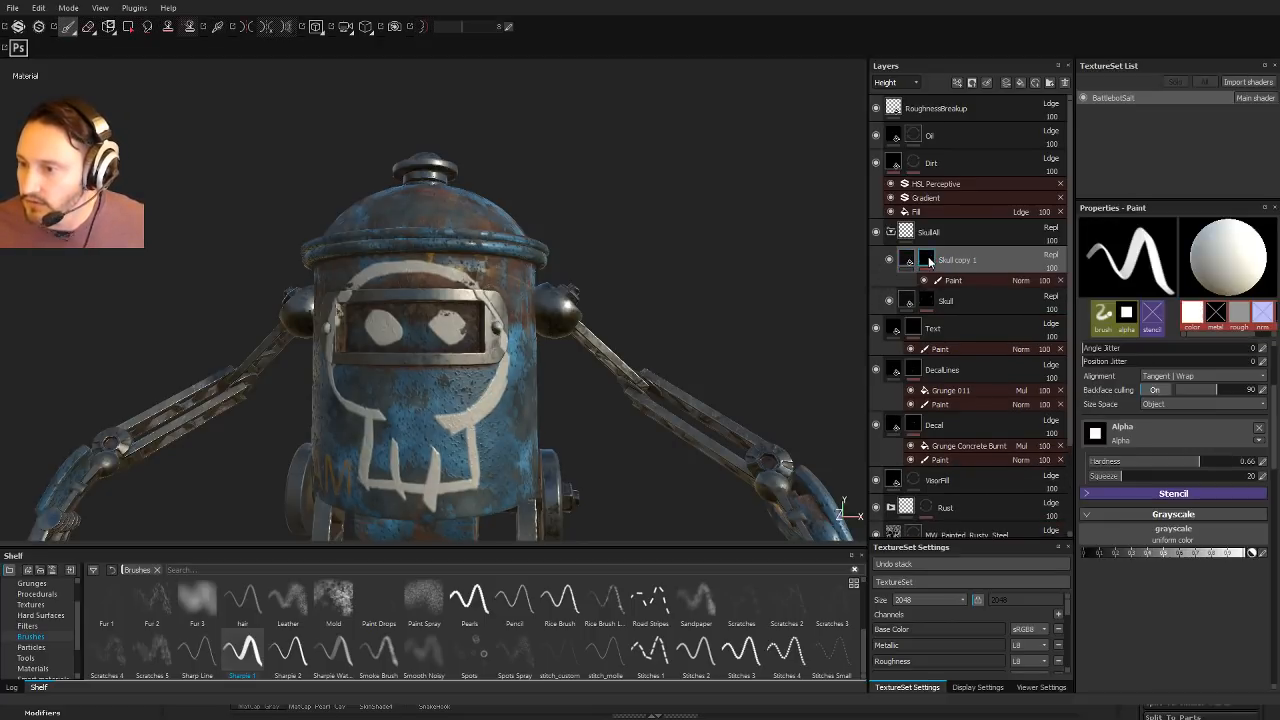
{"action": "left_click", "coordinate": [950, 278]}
{"action": "key", "text": "Delete"}
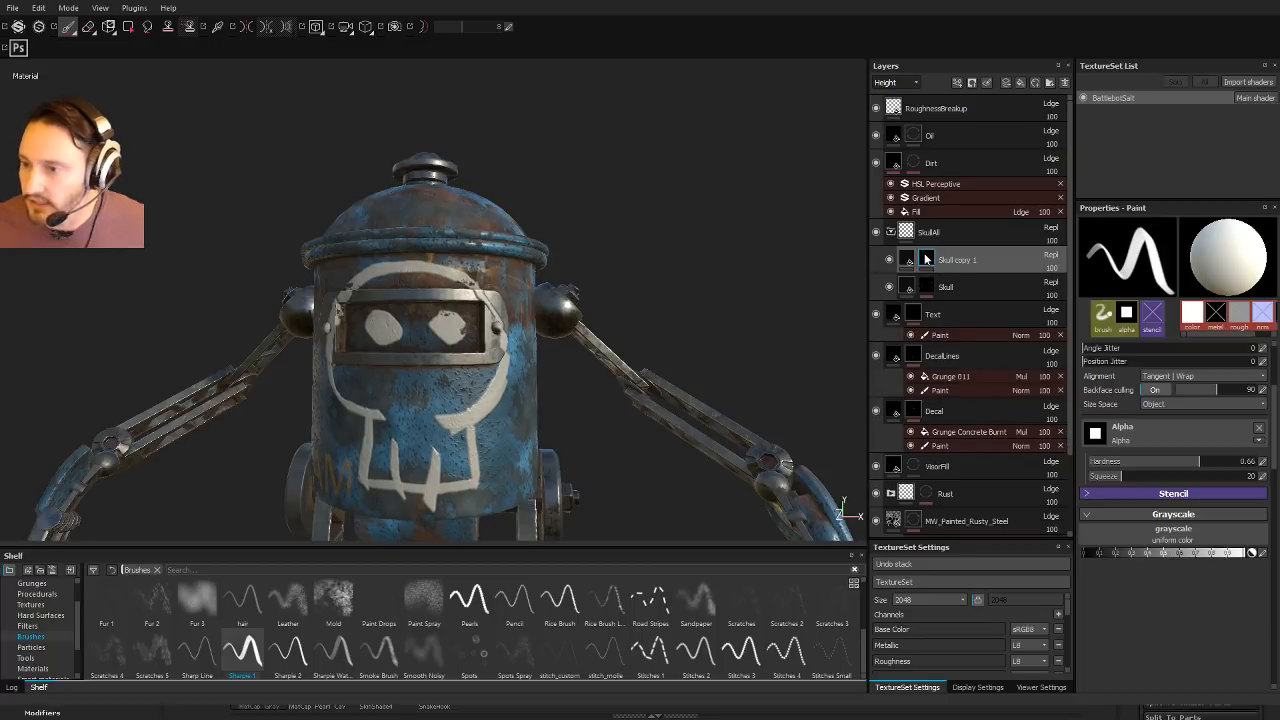
Step: Load the Default Hard brush and assign alphas_01_0003s_0002_834 as its alpha
{"action": "scroll", "coordinate": [260, 648], "scroll_direction": "up", "scroll_amount": 2}
{"action": "left_click", "coordinate": [256, 648]}
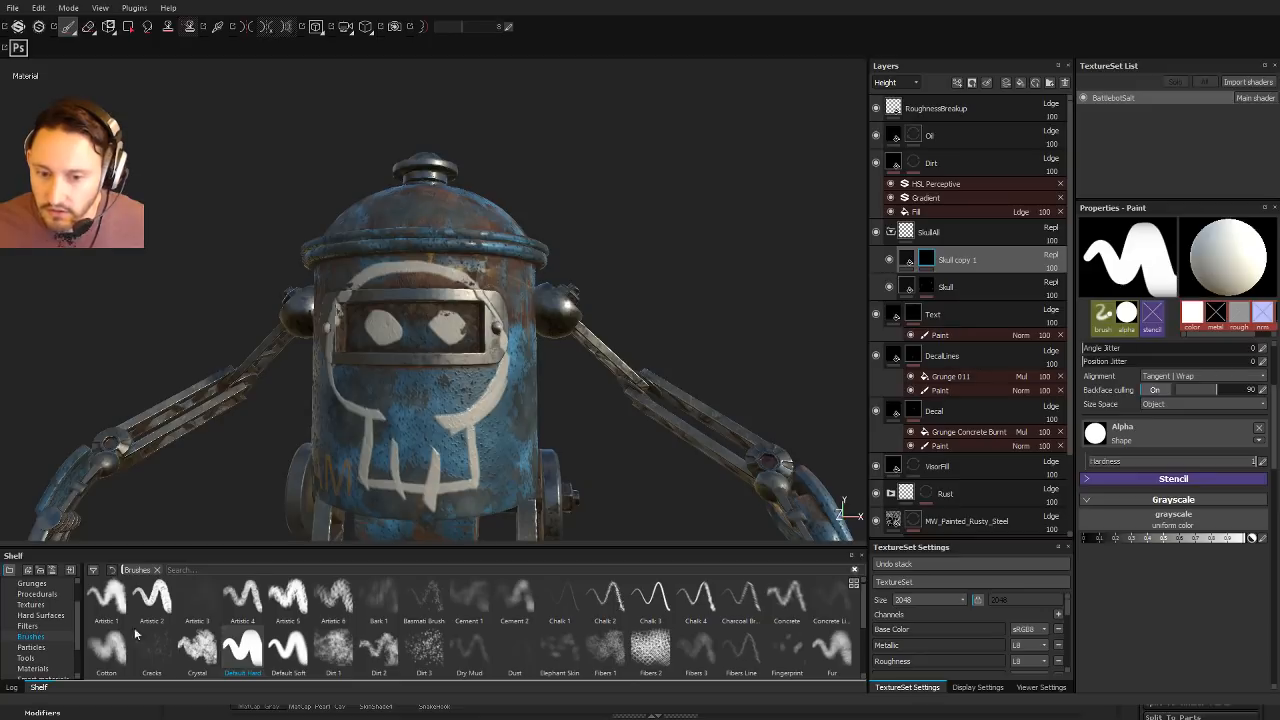
{"action": "scroll", "coordinate": [43, 598], "scroll_direction": "up", "scroll_amount": 2}
{"action": "left_click", "coordinate": [38, 605]}
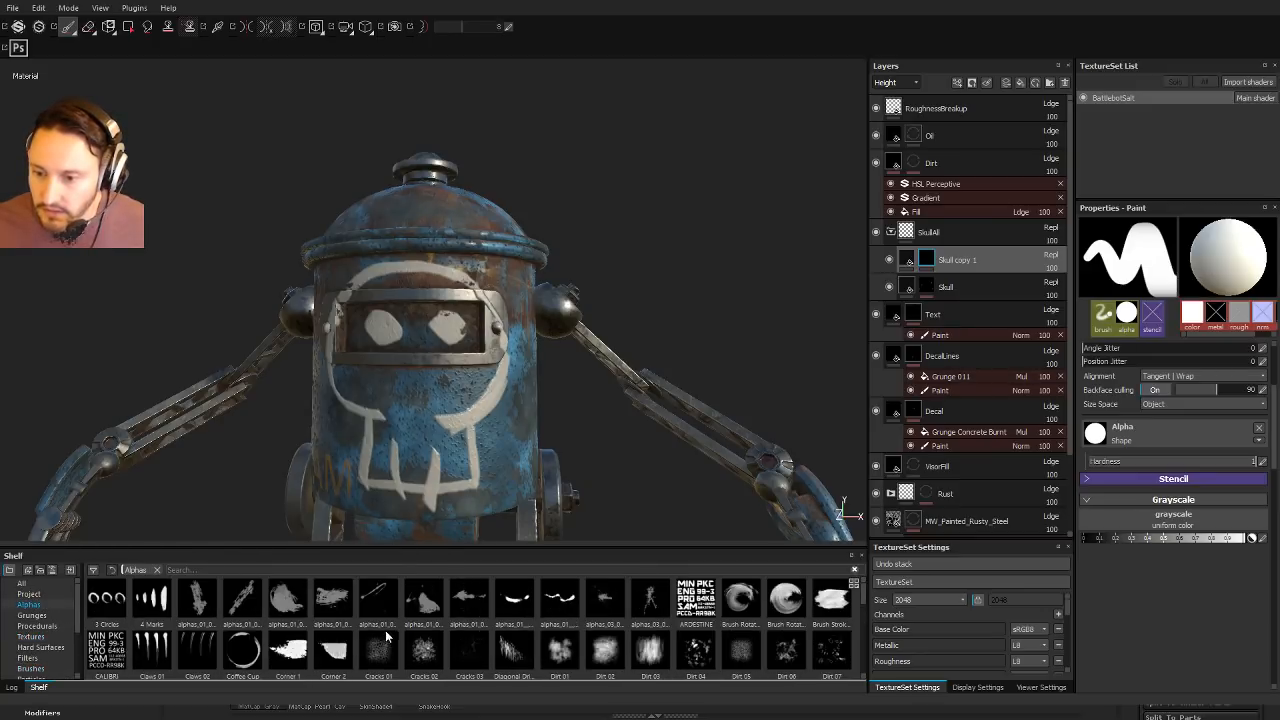
{"action": "left_click_drag", "start_coordinate": [376, 600], "coordinate": [1160, 537]}
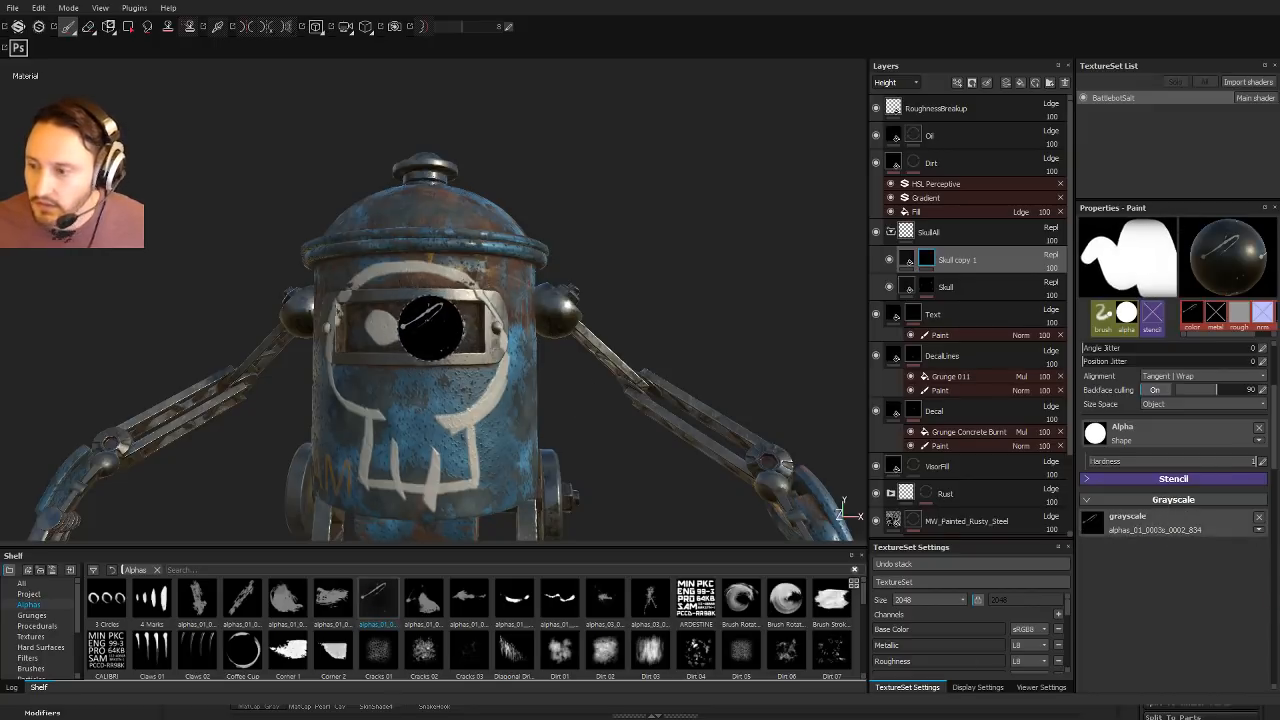
{"action": "left_click", "coordinate": [1258, 516]}
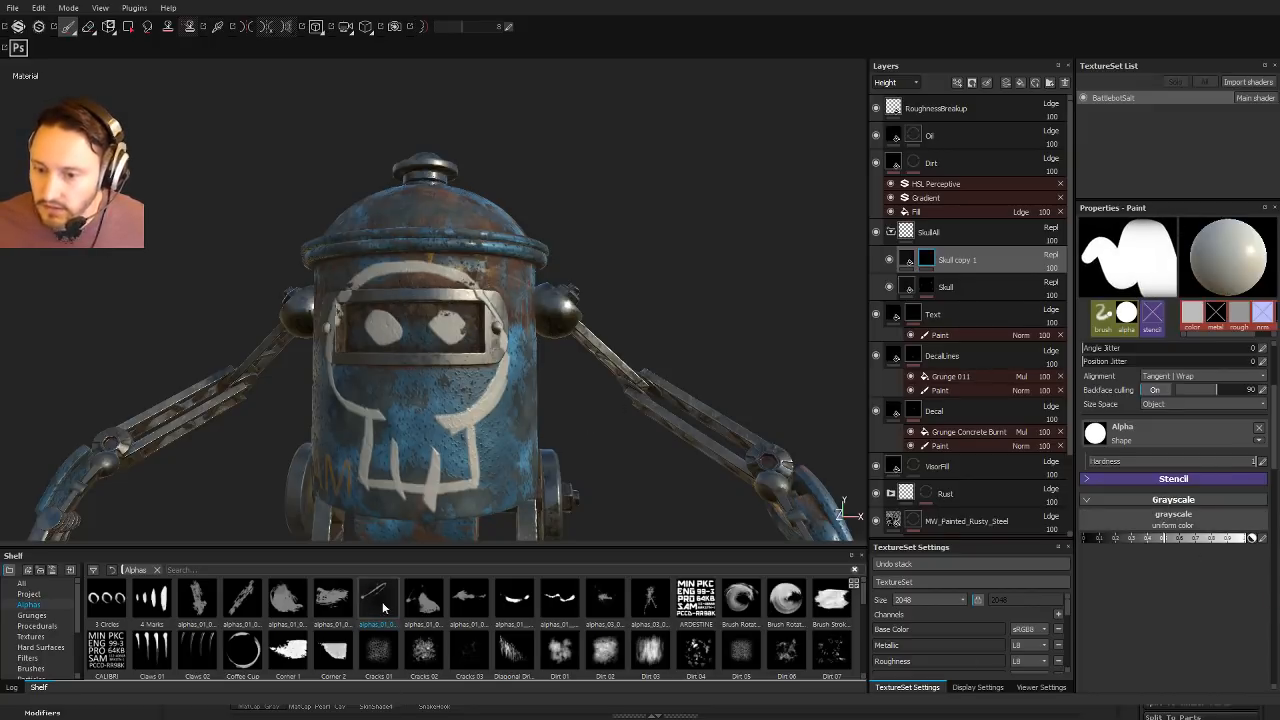
{"action": "left_click_drag", "start_coordinate": [1104, 425], "coordinate": [1102, 428]}
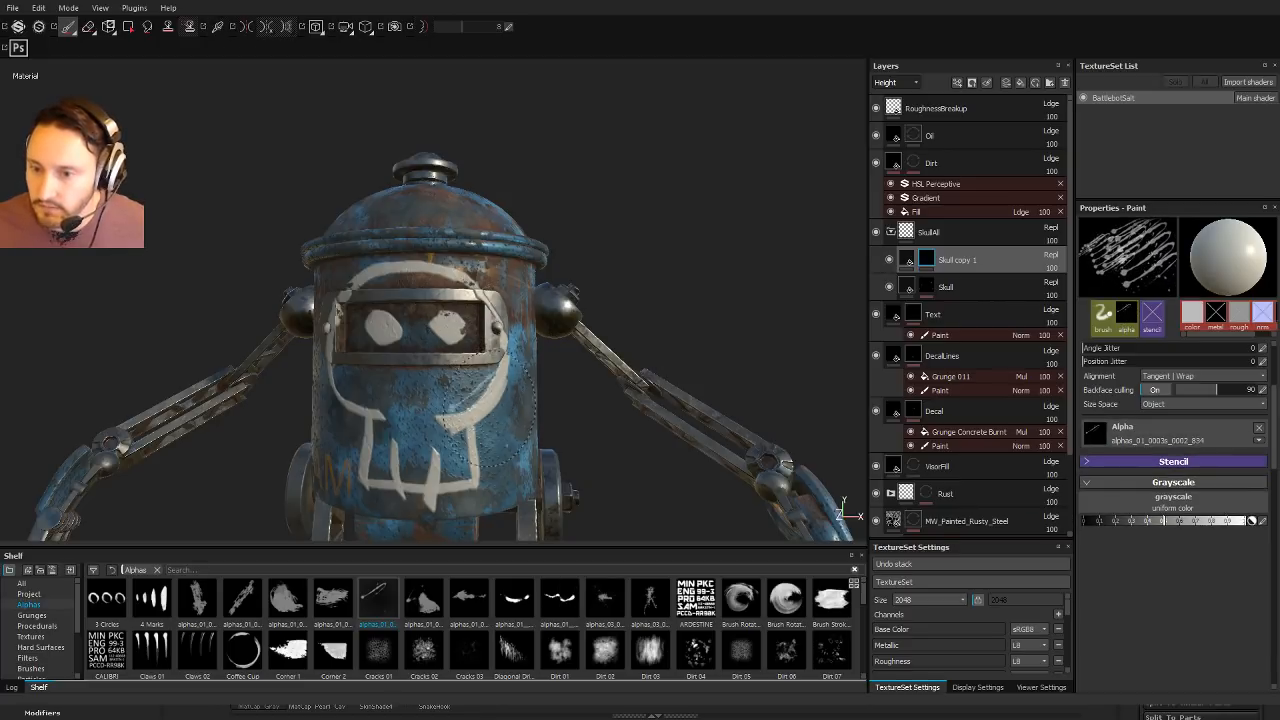
Step: Add a Levels effect to the Skull copy 1 mask, reselect the mask and preview the brush on the robot's body
{"action": "left_click_drag", "start_coordinate": [676, 450], "coordinate": [550, 417], "text": "alt"}
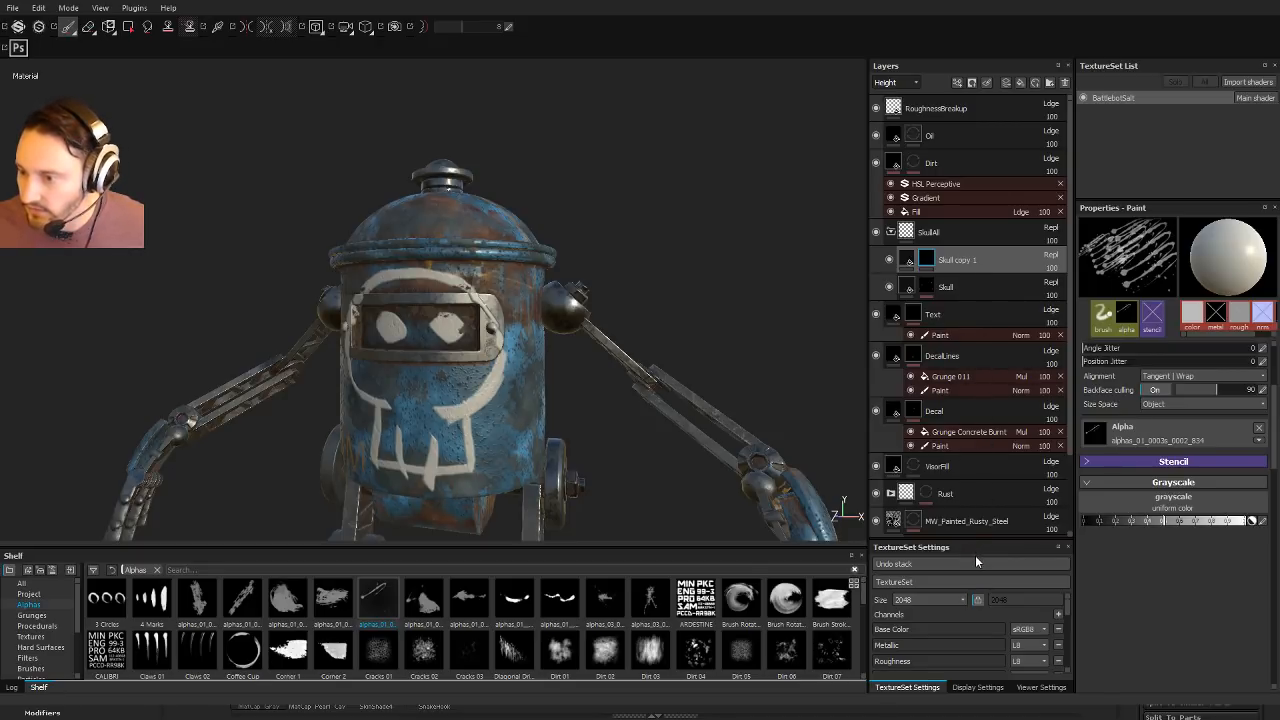
{"action": "left_click", "coordinate": [964, 598]}
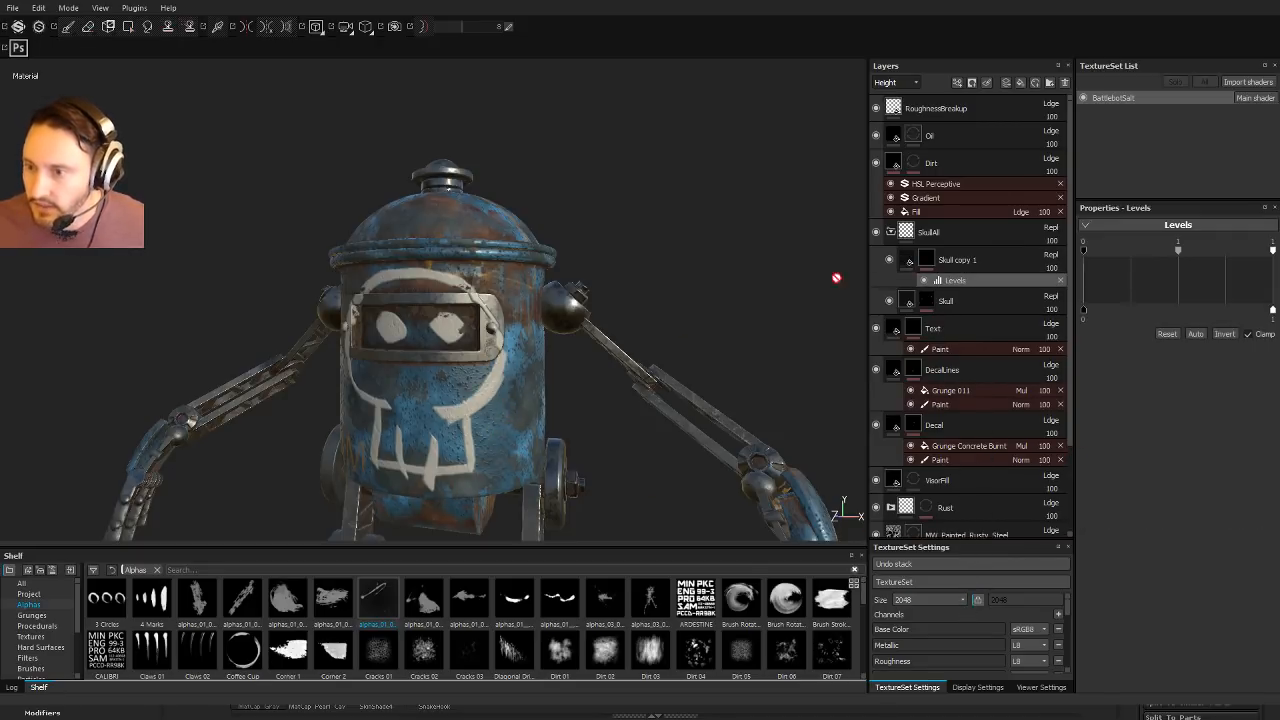
{"action": "left_click", "coordinate": [926, 259]}
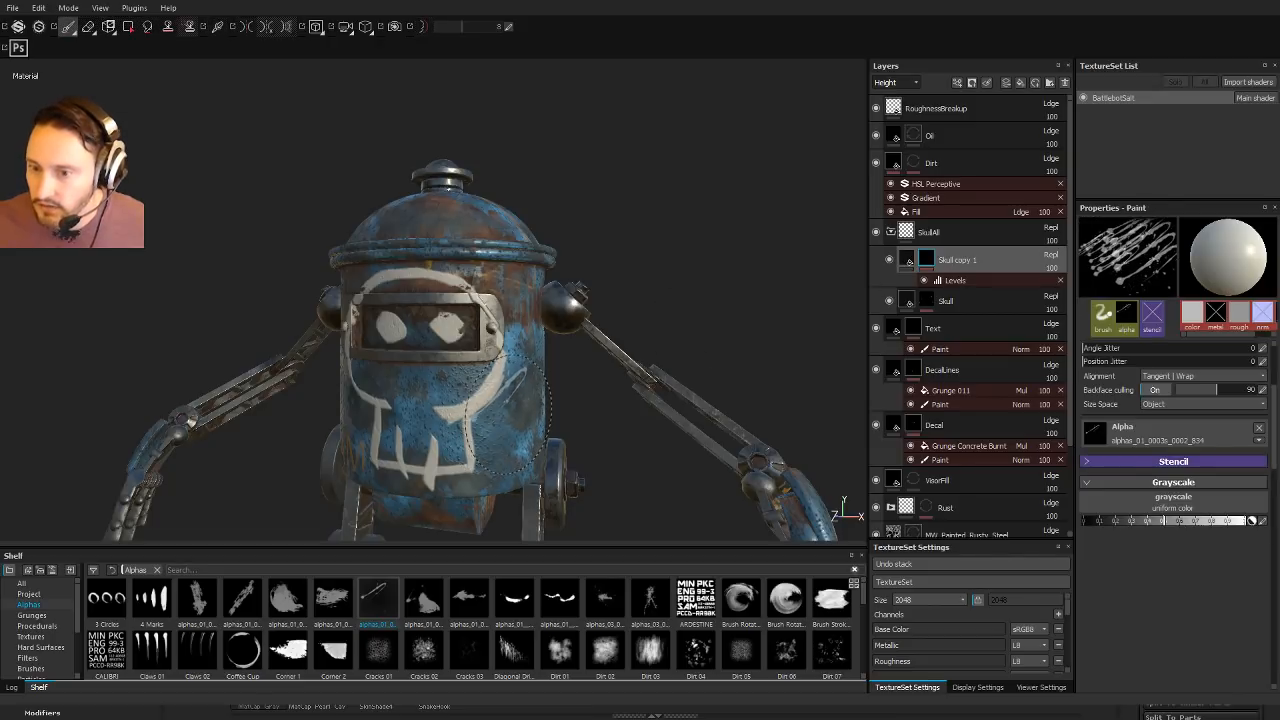
{"action": "mouse_move", "coordinate": [505, 412]}
{"action": "left_mouse_down", "text": "alt"}
{"action": "mouse_move", "coordinate": [440, 445]}
{"action": "mouse_move", "coordinate": [462, 437]}
{"action": "left_mouse_up", "text": "alt"}
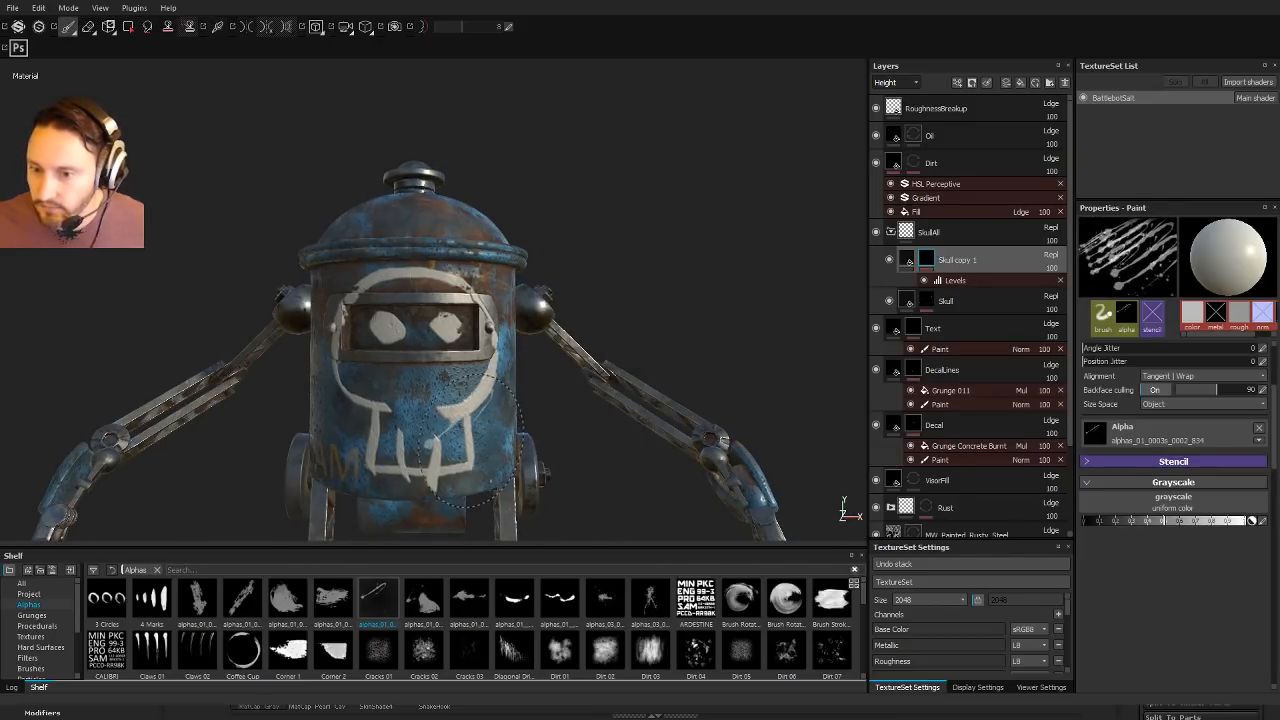
{"action": "middle_click_drag", "start_coordinate": [629, 474], "coordinate": [617, 430], "text": "alt"}
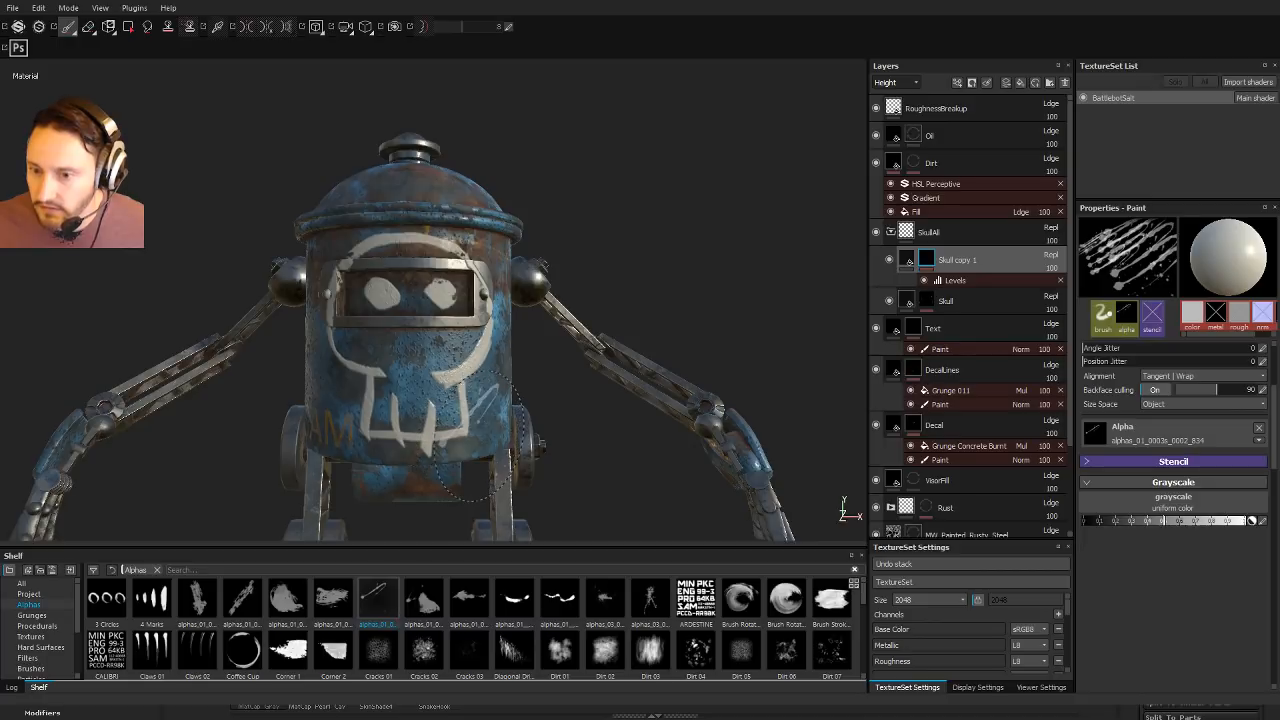
{"action": "left_click_drag", "start_coordinate": [585, 440], "coordinate": [488, 420], "text": "alt"}
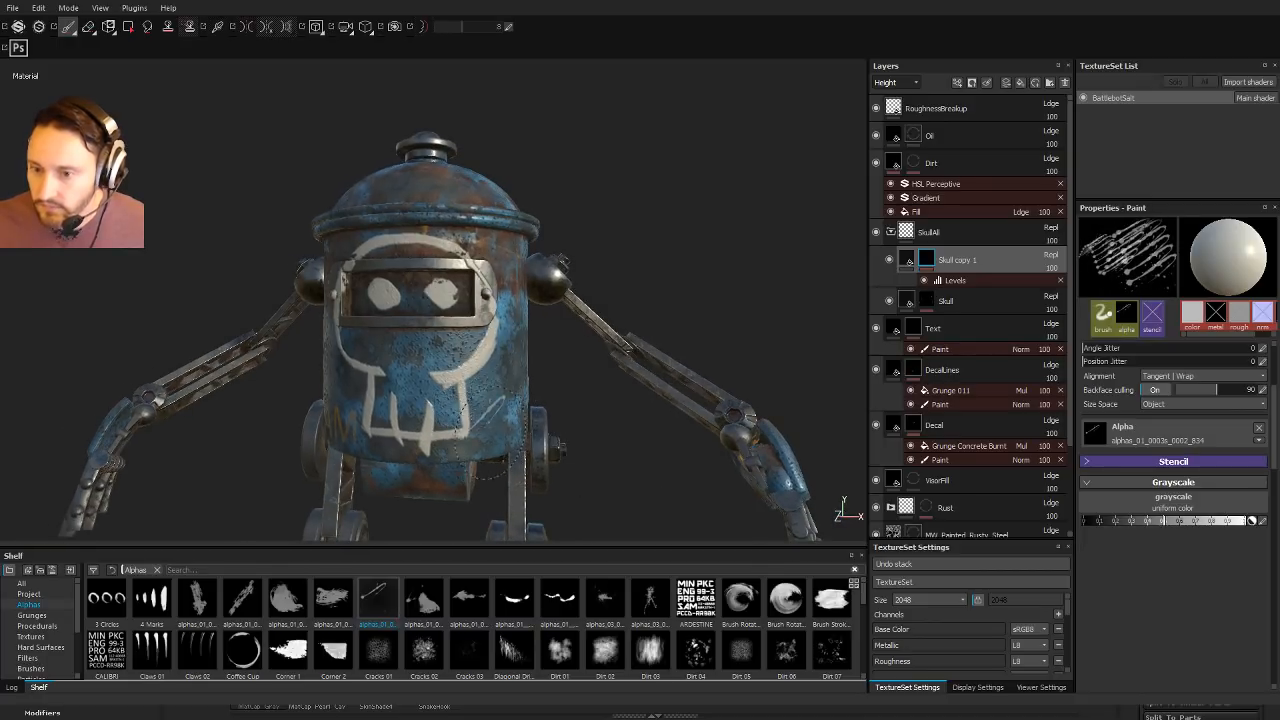
Step: Try several splatter alphas on the brush and stamp alphas_03_0000s_0004_2476 beside the skull's jaw on the Skull copy 1 mask
{"action": "left_click", "coordinate": [560, 600]}
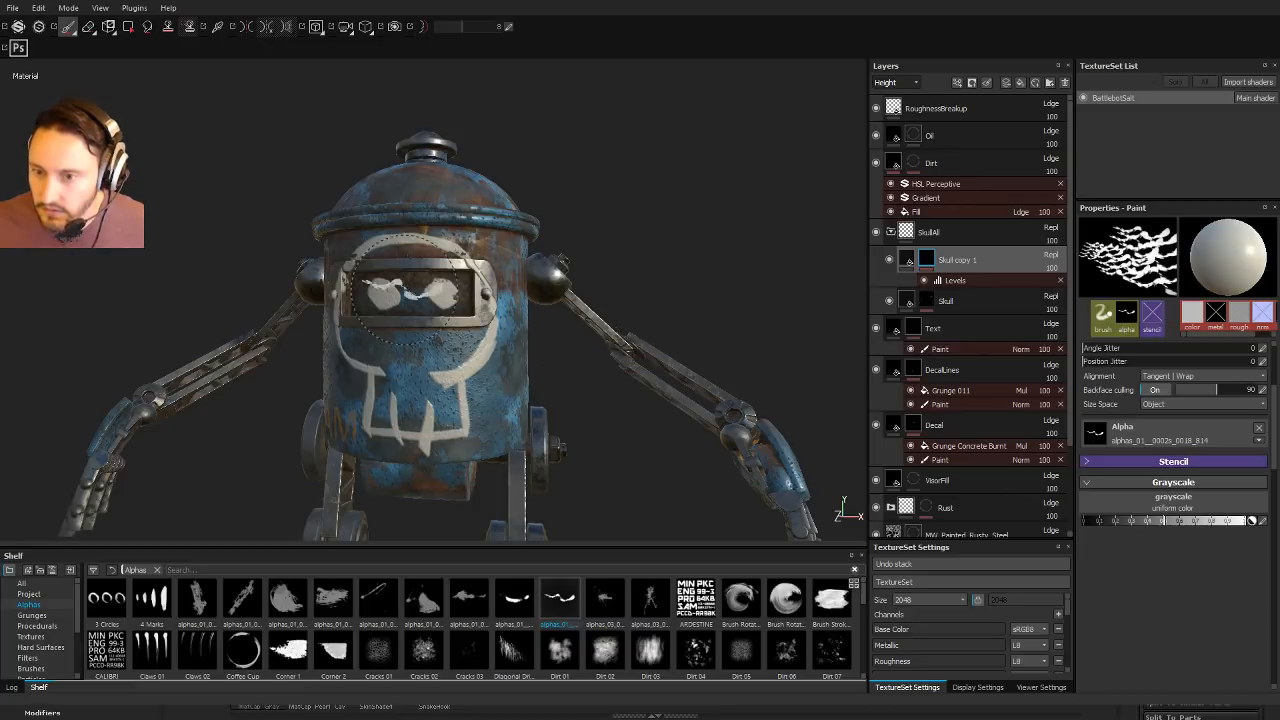
{"action": "left_click", "coordinate": [423, 600]}
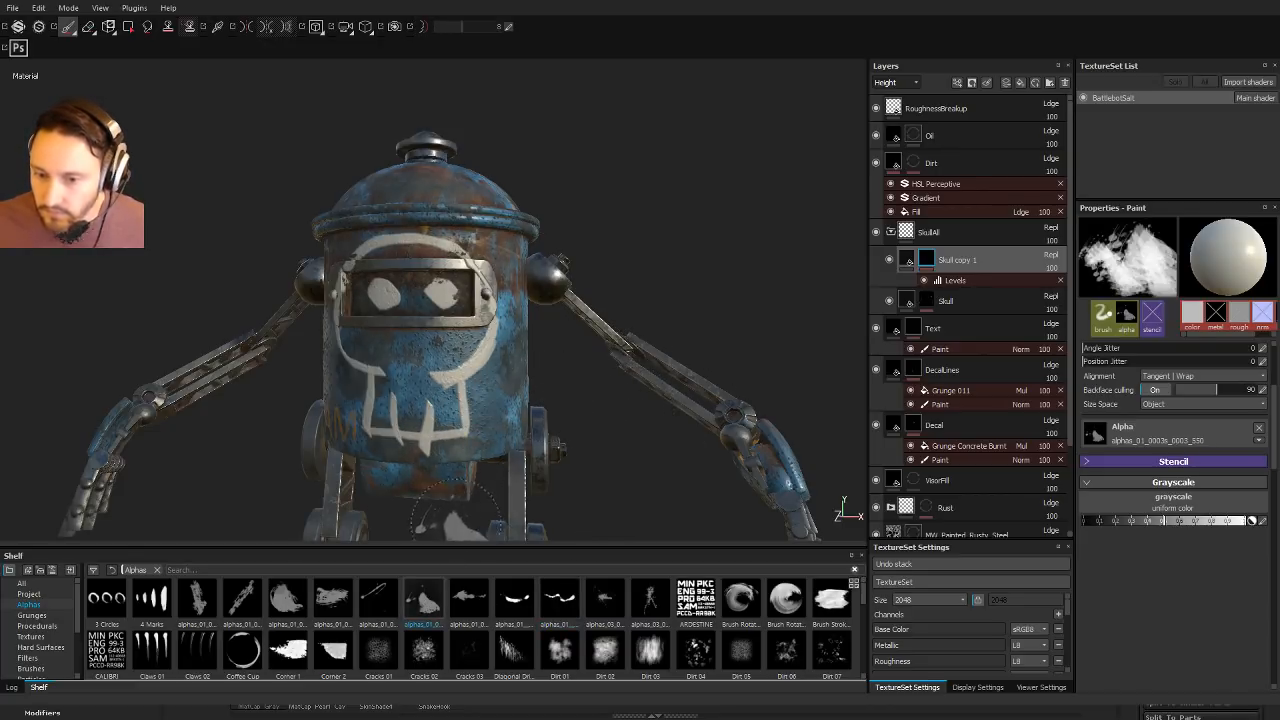
{"action": "left_click", "coordinate": [210, 605]}
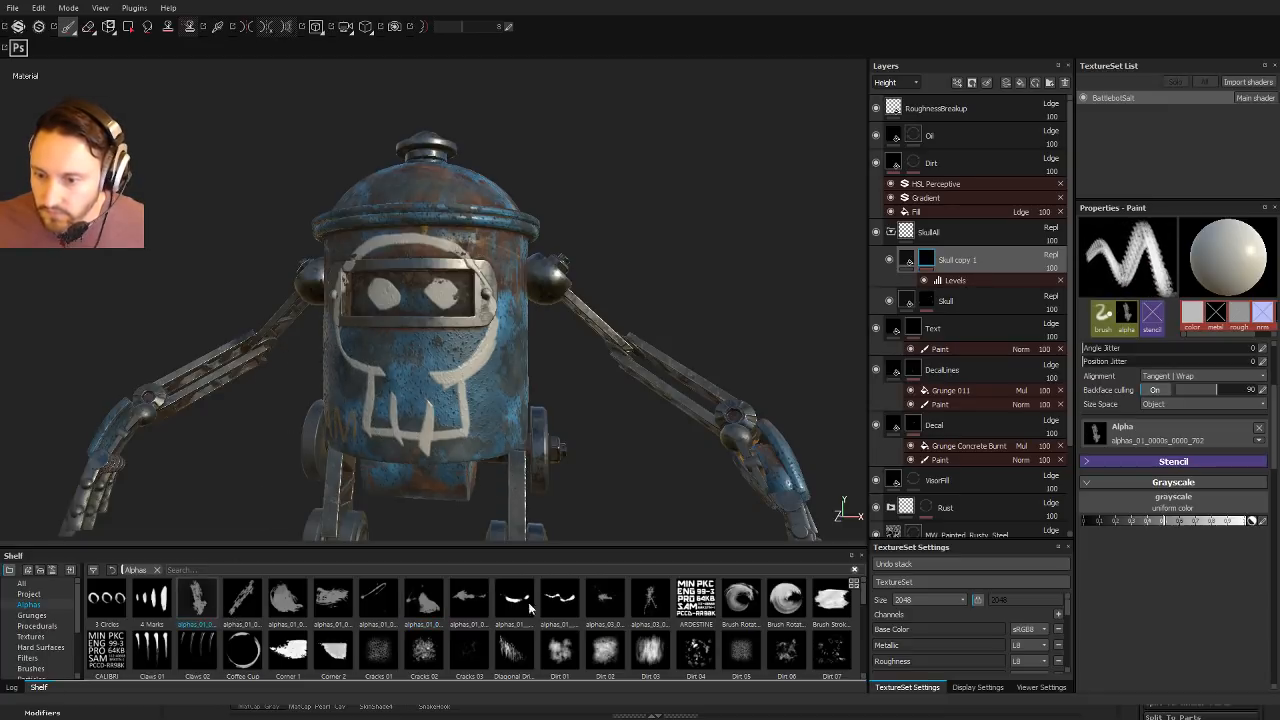
{"action": "left_click", "coordinate": [568, 602]}
{"action": "left_click", "coordinate": [612, 602]}
{"action": "left_click", "coordinate": [648, 602]}
{"action": "key", "text": "d"}
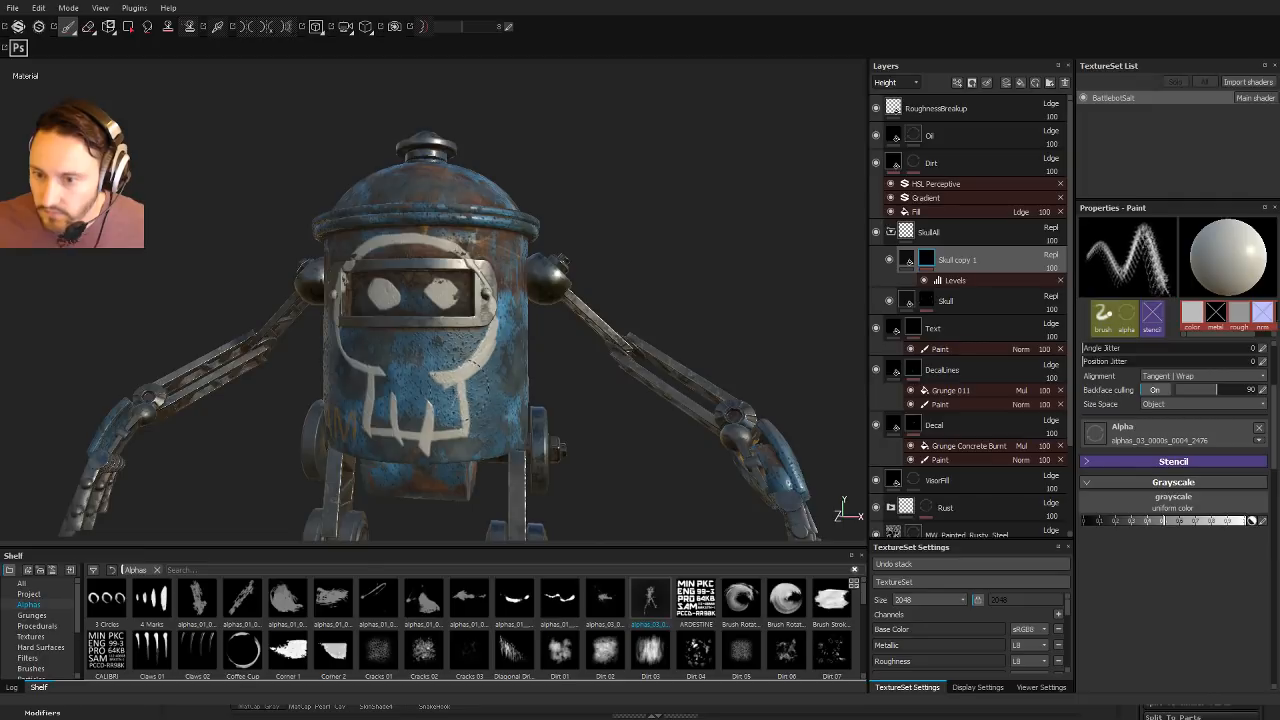
{"action": "left_click_drag", "start_coordinate": [605, 430], "coordinate": [571, 440], "text": "alt"}
Step: Lower the white input of the Skull copy 1 mask's Levels to about 0.275 and reactivate the mask for painting
{"action": "left_click", "coordinate": [979, 279]}
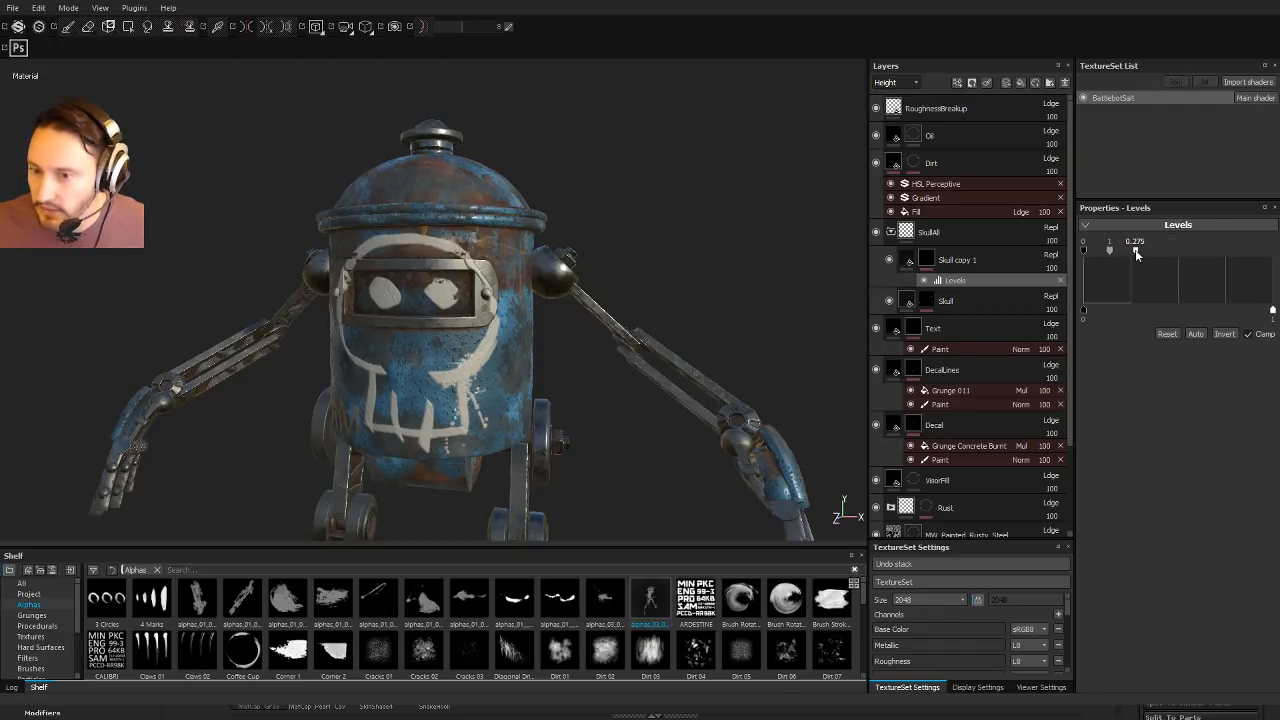
{"action": "left_click_drag", "start_coordinate": [556, 412], "coordinate": [607, 377], "text": "alt"}
{"action": "left_click", "coordinate": [926, 261]}
{"action": "scroll", "coordinate": [1165, 458], "scroll_direction": "up", "scroll_amount": 5}
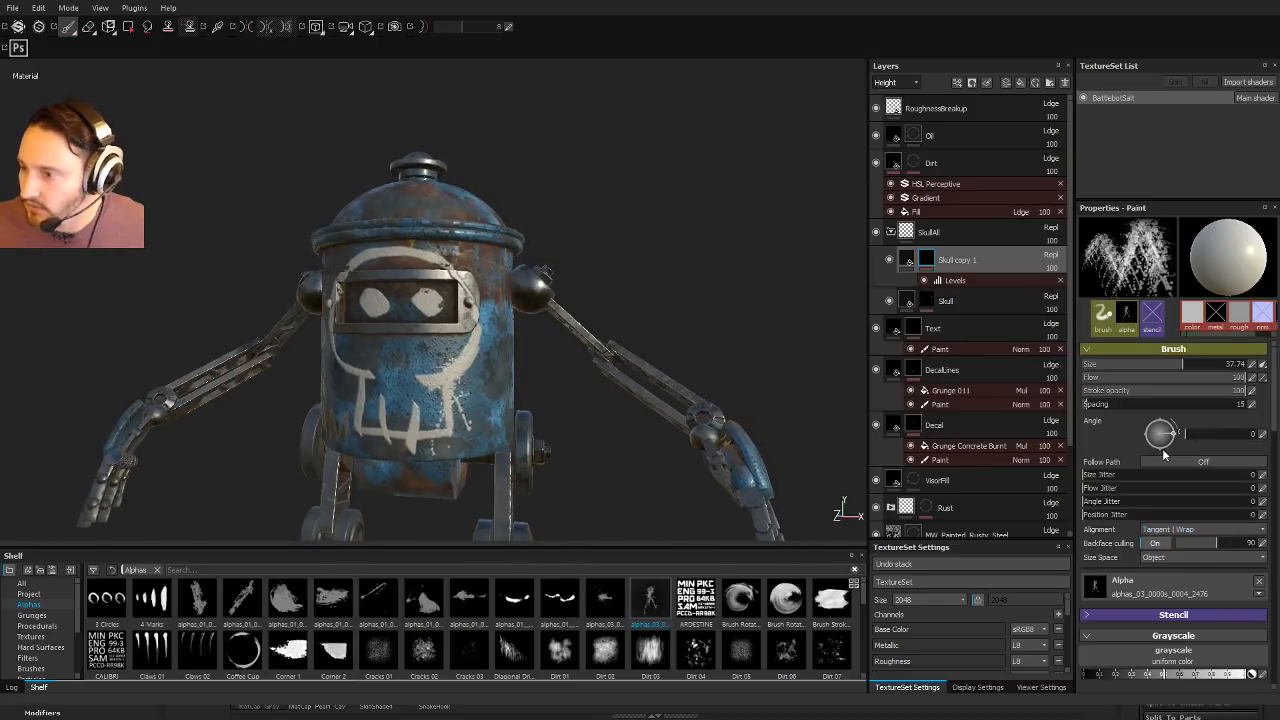
Step: Assign alphas_01_0003s_0002_834 to the brush and stamp a rotated paint streak along the skull's outline
{"action": "left_click_drag", "start_coordinate": [614, 423], "coordinate": [567, 423], "text": "alt"}
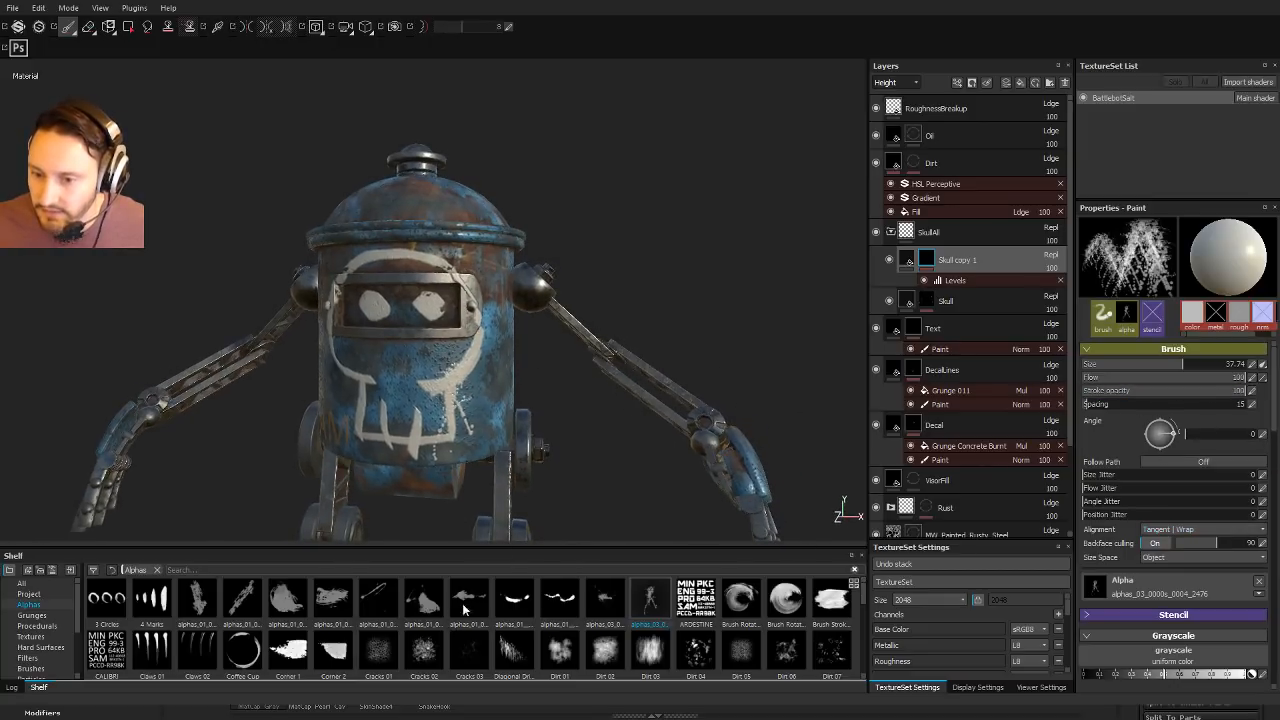
{"action": "left_click", "coordinate": [387, 596]}
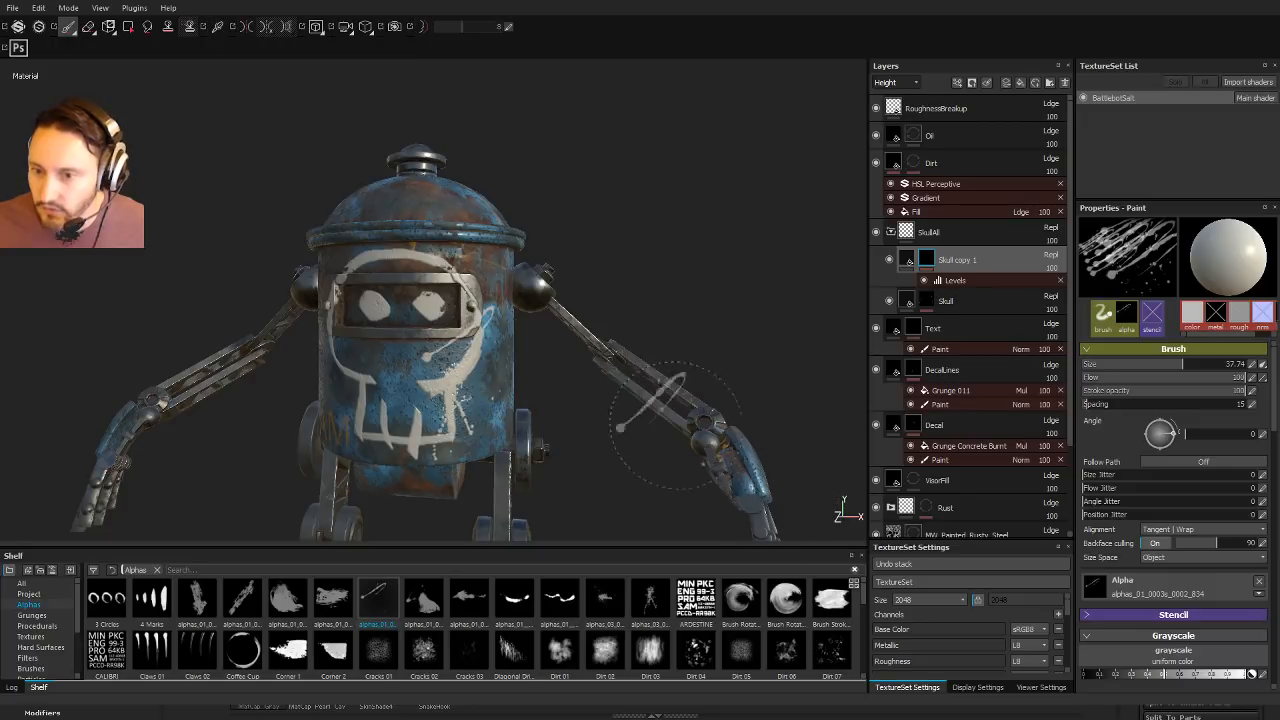
{"action": "left_click_drag", "start_coordinate": [650, 405], "coordinate": [735, 418], "text": "alt"}
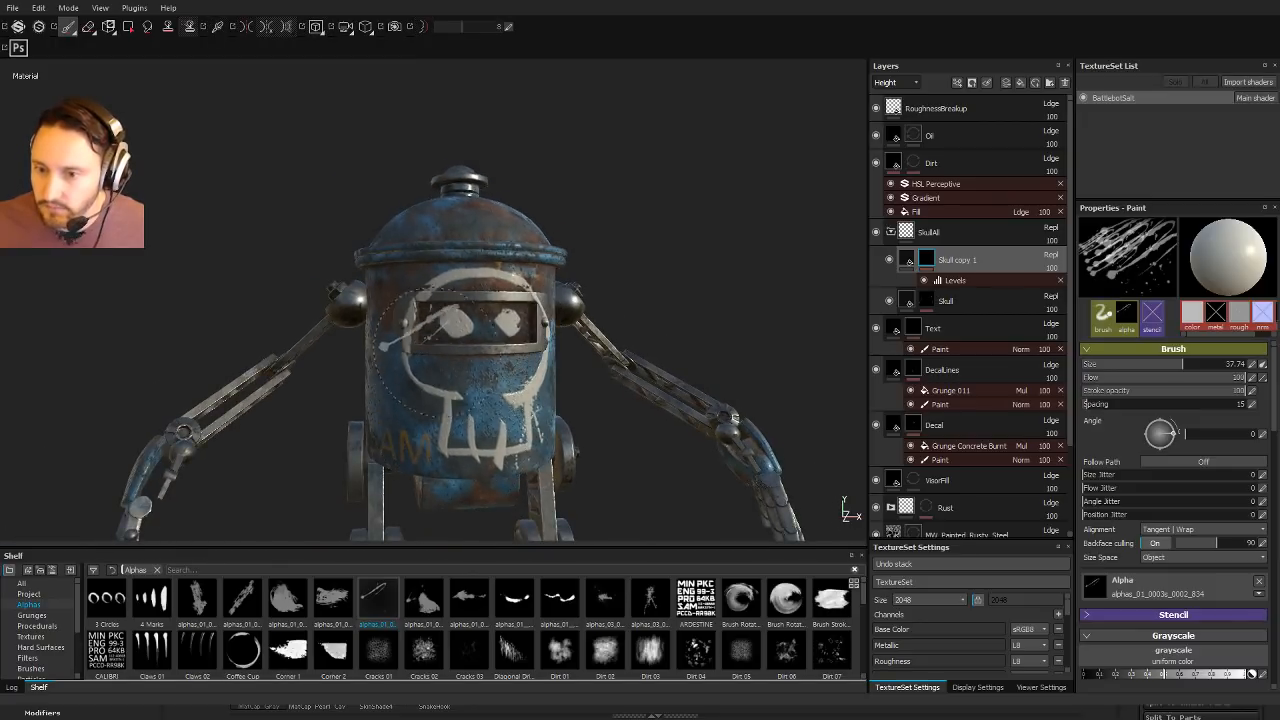
{"action": "mouse_move", "coordinate": [510, 372]}
{"action": "left_mouse_down", "text": "ctrl"}
{"action": "mouse_move", "coordinate": [382, 342]}
{"action": "mouse_move", "coordinate": [400, 370]}
{"action": "mouse_move", "coordinate": [480, 385]}
{"action": "left_mouse_up", "text": "ctrl"}
Step: Assign alphas_03_0000s_0001_2445, reduce the brush size to 28.55 and stamp splatter around the skull with the angle turned to 192
{"action": "left_click", "coordinate": [604, 601]}
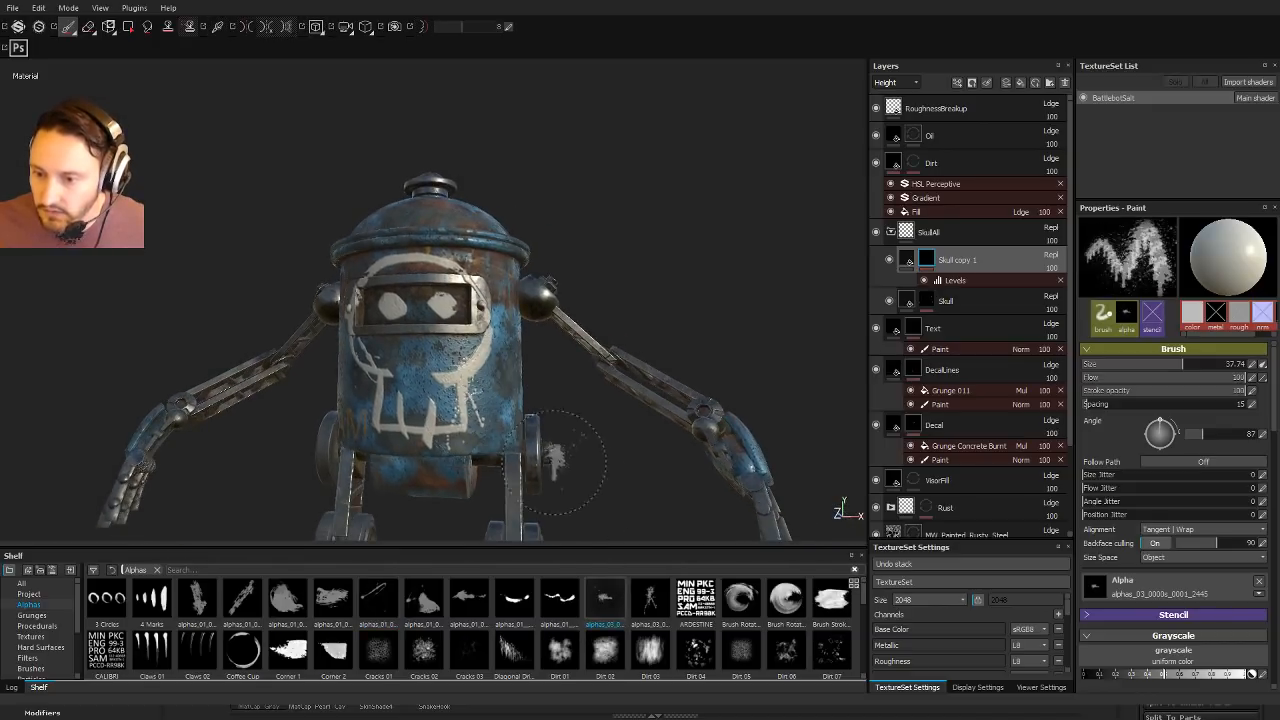
{"action": "mouse_move", "coordinate": [471, 400]}
{"action": "right_mouse_down", "text": "ctrl"}
{"action": "mouse_move", "coordinate": [448, 400]}
{"action": "mouse_move", "coordinate": [475, 402]}
{"action": "right_mouse_up", "text": "ctrl"}
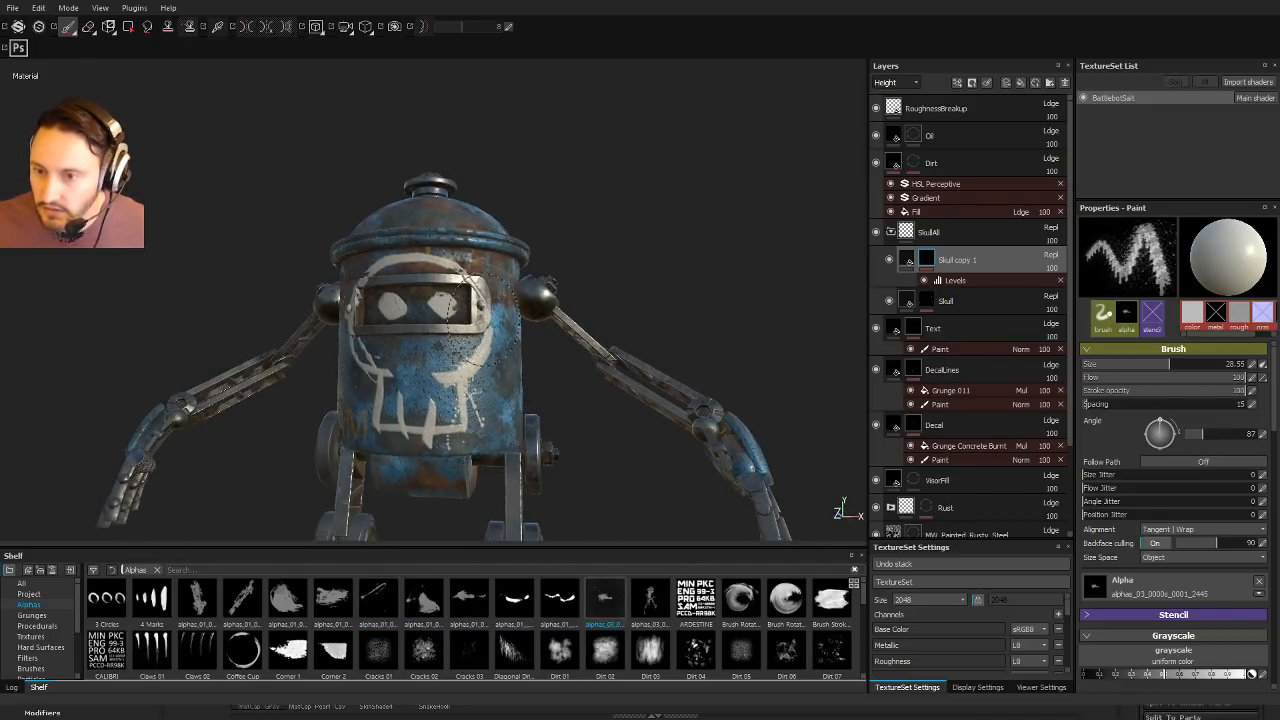
{"action": "left_click_drag", "start_coordinate": [438, 415], "coordinate": [490, 415], "text": "alt"}
{"action": "mouse_move", "coordinate": [377, 382]}
{"action": "left_mouse_down", "text": "ctrl"}
{"action": "mouse_move", "coordinate": [377, 336]}
{"action": "mouse_move", "coordinate": [377, 376]}
{"action": "left_mouse_up", "text": "ctrl"}
{"action": "left_click", "coordinate": [377, 382]}
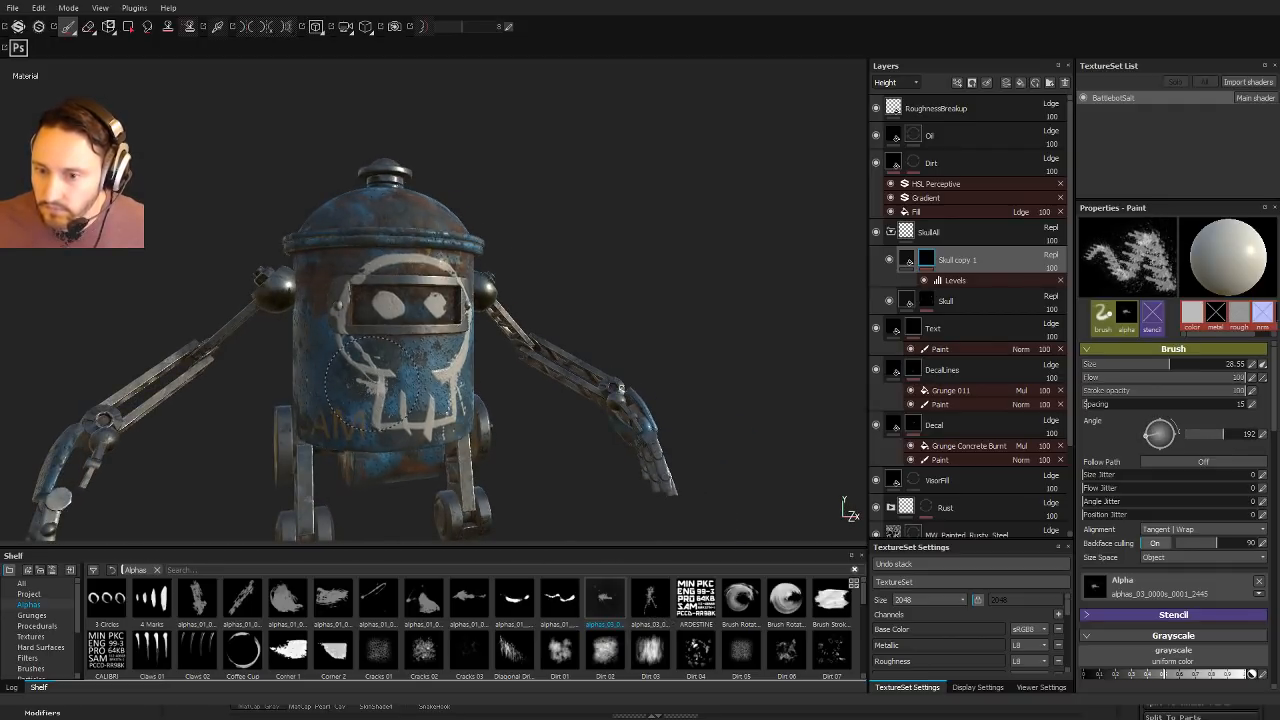
{"action": "right_click_drag", "start_coordinate": [578, 472], "coordinate": [517, 397], "text": "alt"}
{"action": "left_click_drag", "start_coordinate": [517, 397], "coordinate": [532, 416], "text": "alt"}
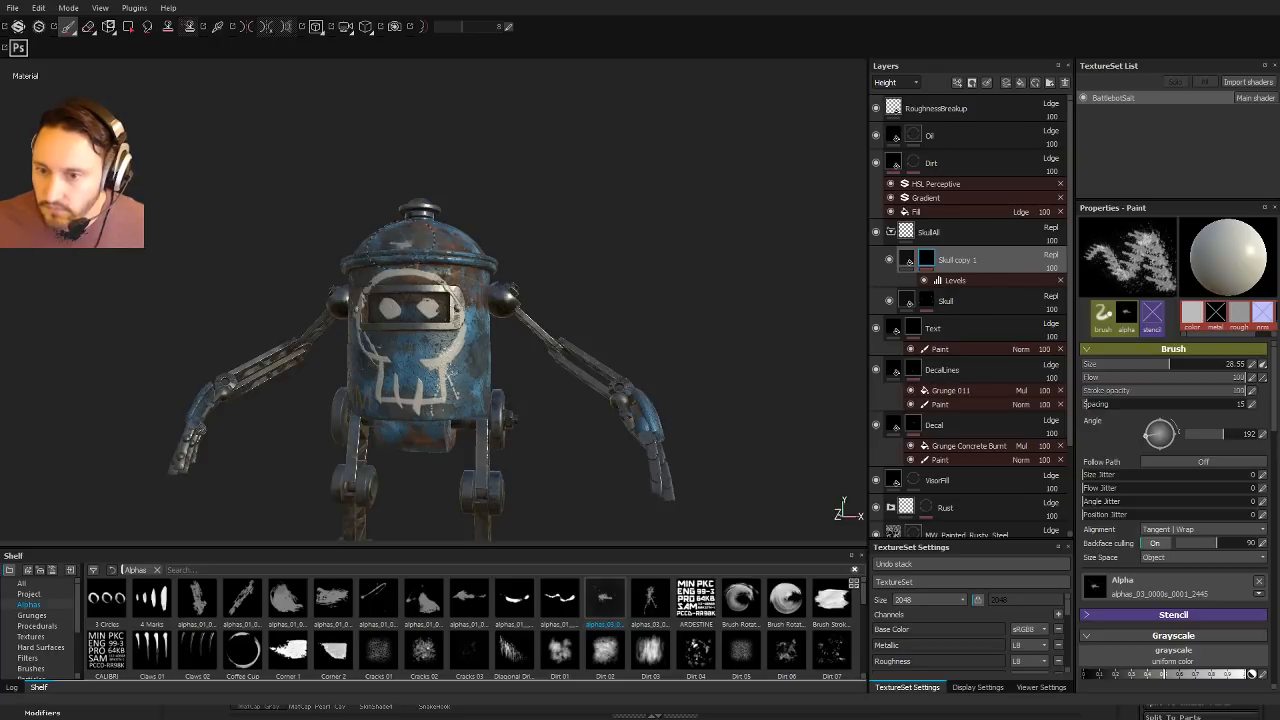
Step: Rotate the splatter brush to an angle of 76 and stamp more splatter around the skull's lower jaw
{"action": "mouse_move", "coordinate": [538, 322]}
{"action": "left_mouse_down", "text": "alt"}
{"action": "mouse_move", "coordinate": [655, 327]}
{"action": "mouse_move", "coordinate": [505, 330]}
{"action": "mouse_move", "coordinate": [530, 335]}
{"action": "left_mouse_up", "text": "alt"}
{"action": "right_click_drag", "start_coordinate": [530, 335], "coordinate": [601, 429], "text": "alt"}
{"action": "middle_click_drag", "start_coordinate": [530, 340], "coordinate": [562, 300], "text": "alt"}
{"action": "left_click_drag", "start_coordinate": [562, 300], "coordinate": [580, 292], "text": "alt"}
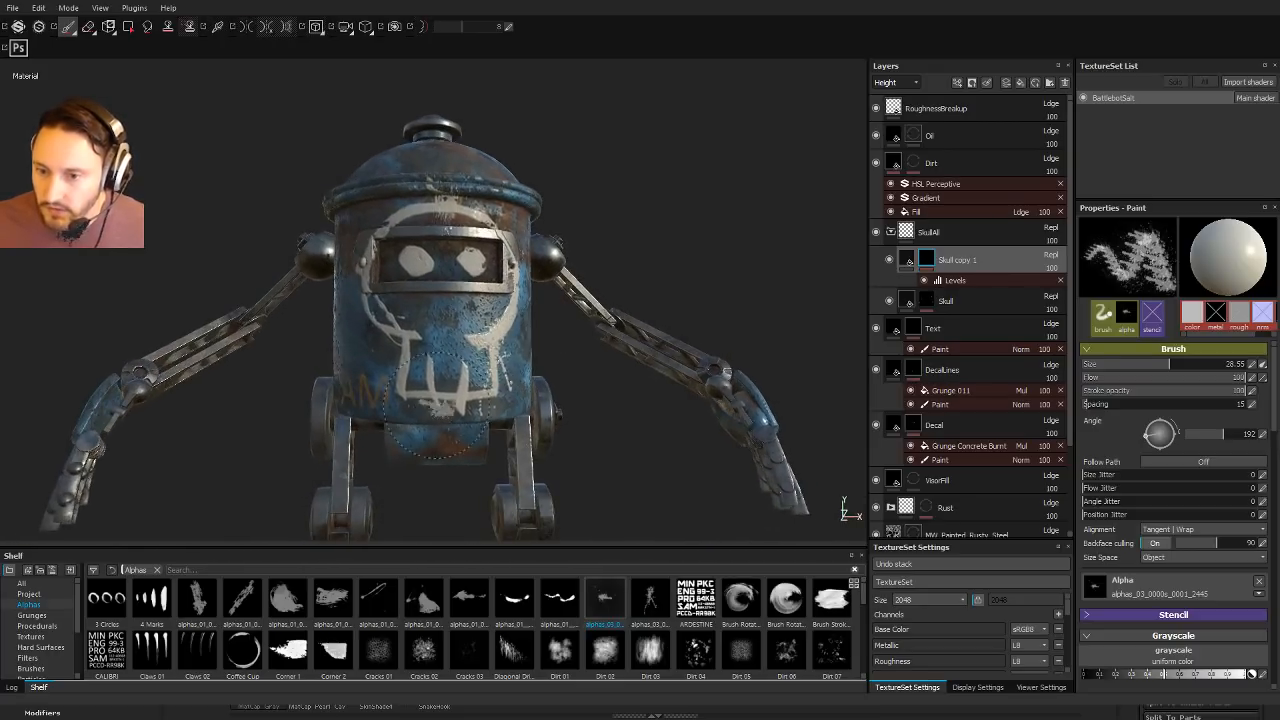
{"action": "mouse_move", "coordinate": [413, 400]}
{"action": "left_mouse_down", "text": "ctrl"}
{"action": "mouse_move", "coordinate": [413, 440]}
{"action": "mouse_move", "coordinate": [408, 414]}
{"action": "left_mouse_up", "text": "ctrl"}
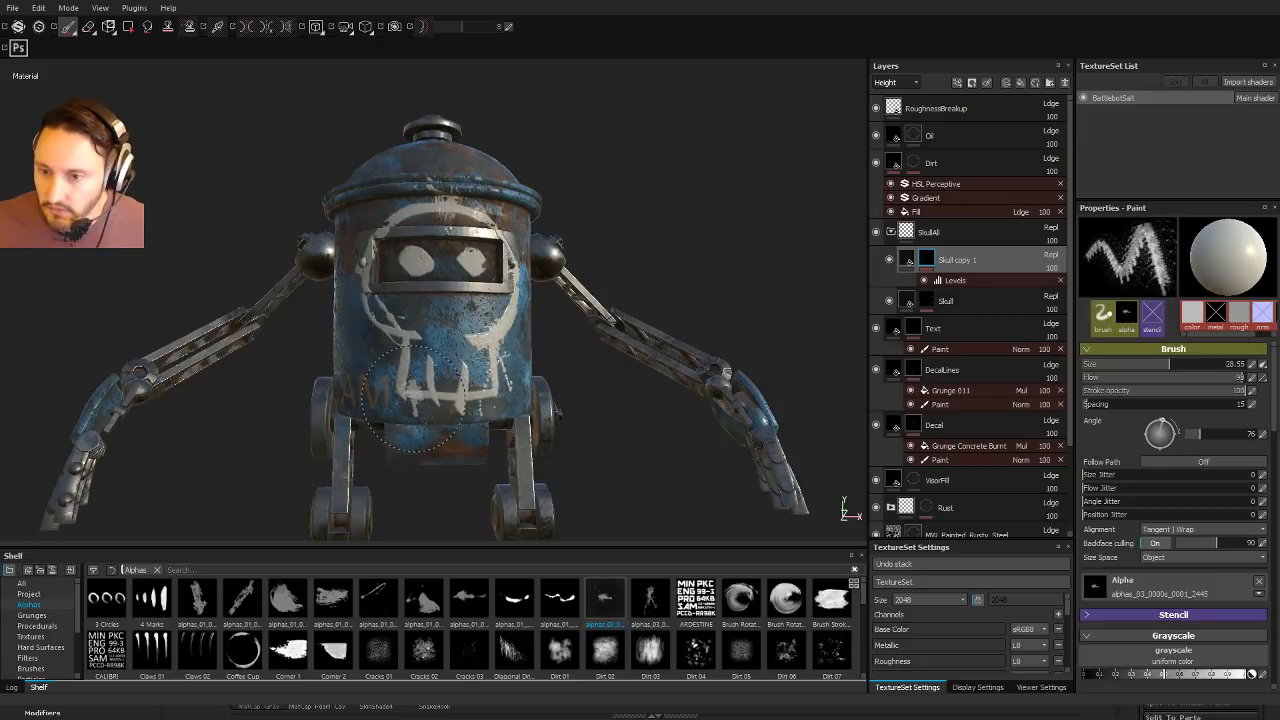
{"action": "left_click", "coordinate": [398, 398]}
{"action": "left_click_drag", "start_coordinate": [671, 377], "coordinate": [620, 386], "text": "alt"}
{"action": "middle_click_drag", "start_coordinate": [602, 343], "coordinate": [570, 383], "text": "alt"}
{"action": "left_click_drag", "start_coordinate": [623, 373], "coordinate": [694, 376], "text": "alt"}
{"action": "middle_click_drag", "start_coordinate": [693, 377], "coordinate": [674, 350], "text": "alt"}
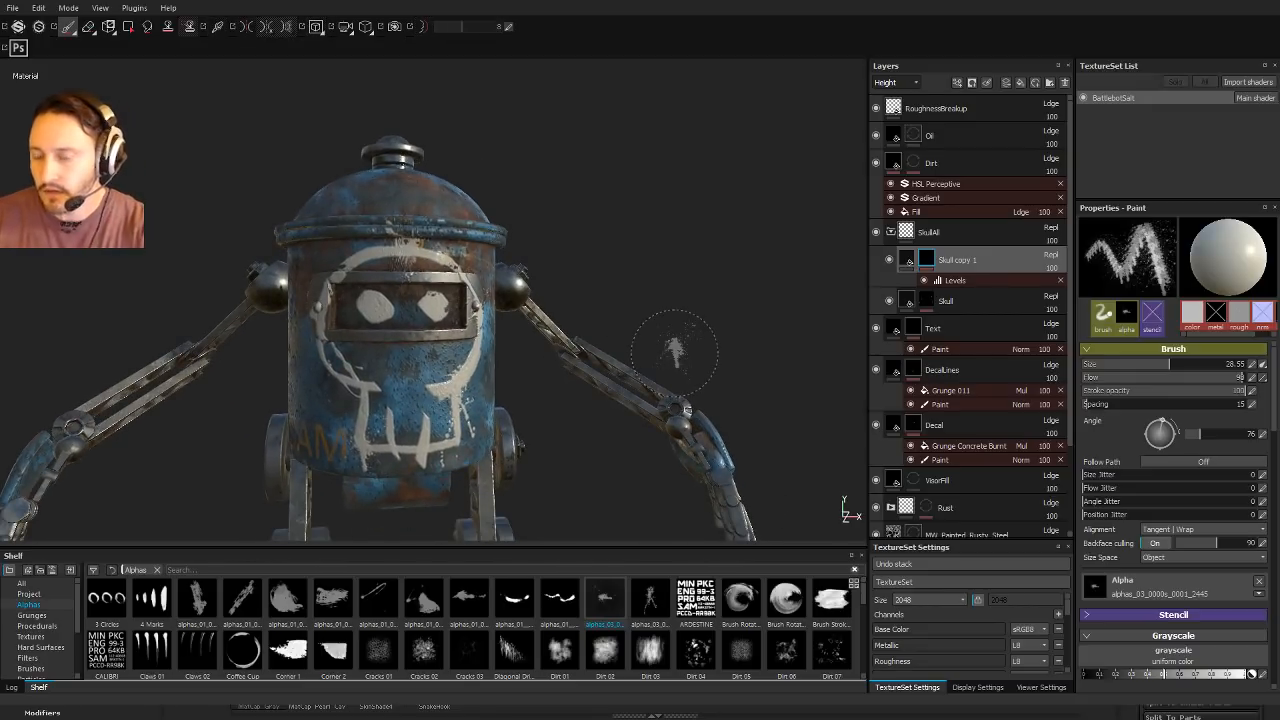
Step: Add a white mask to the SkullAll folder and make it active for painting
{"action": "left_click", "coordinate": [935, 233]}
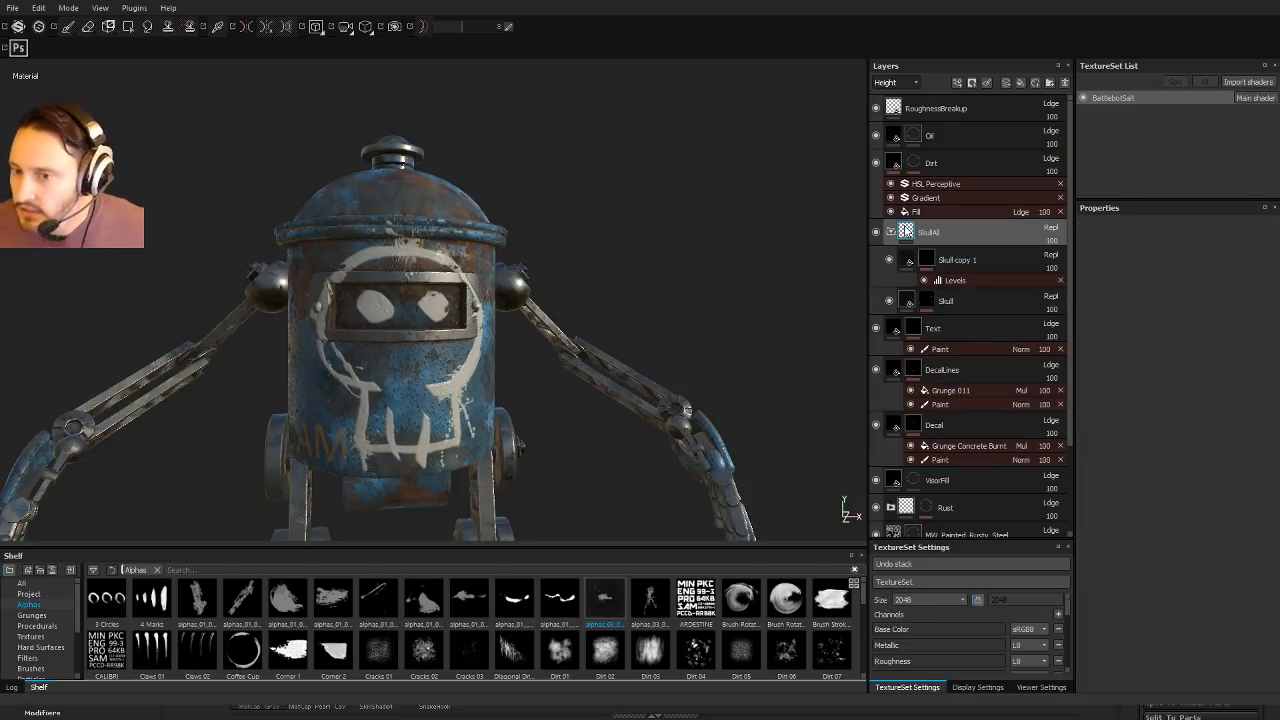
{"action": "left_click", "coordinate": [940, 242]}
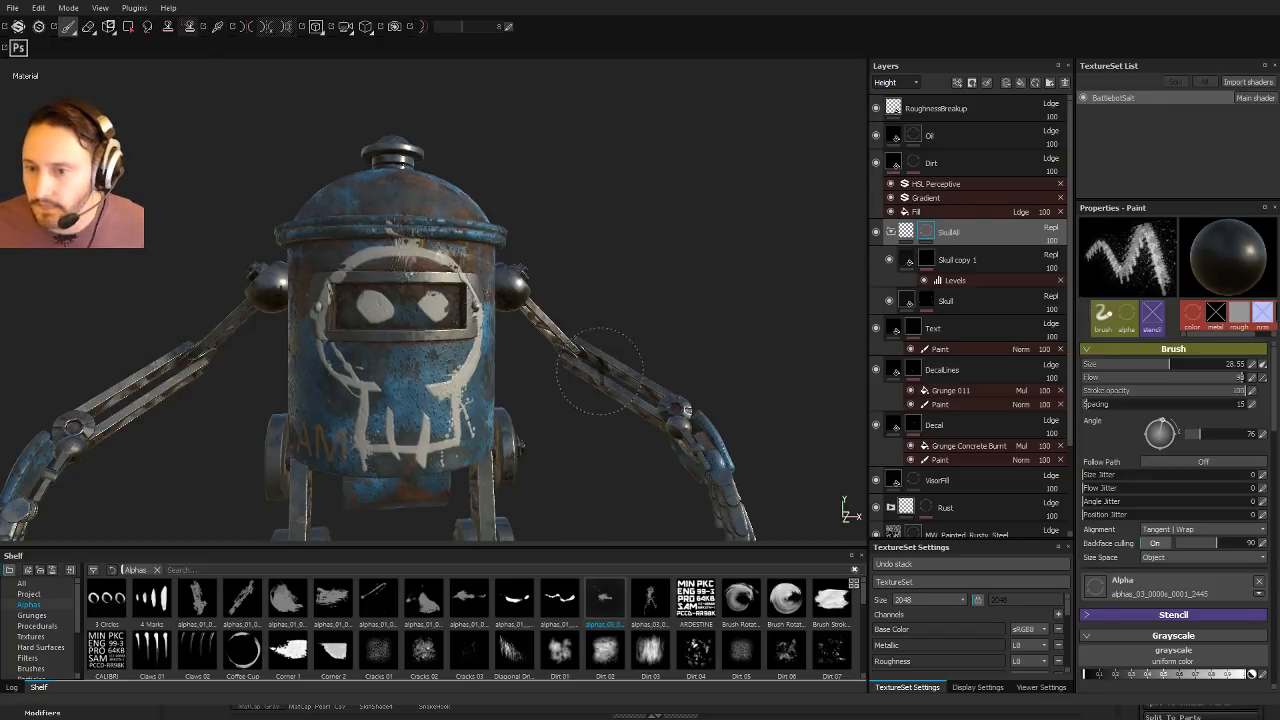
{"action": "left_click_drag", "start_coordinate": [566, 386], "coordinate": [553, 388], "text": "alt"}
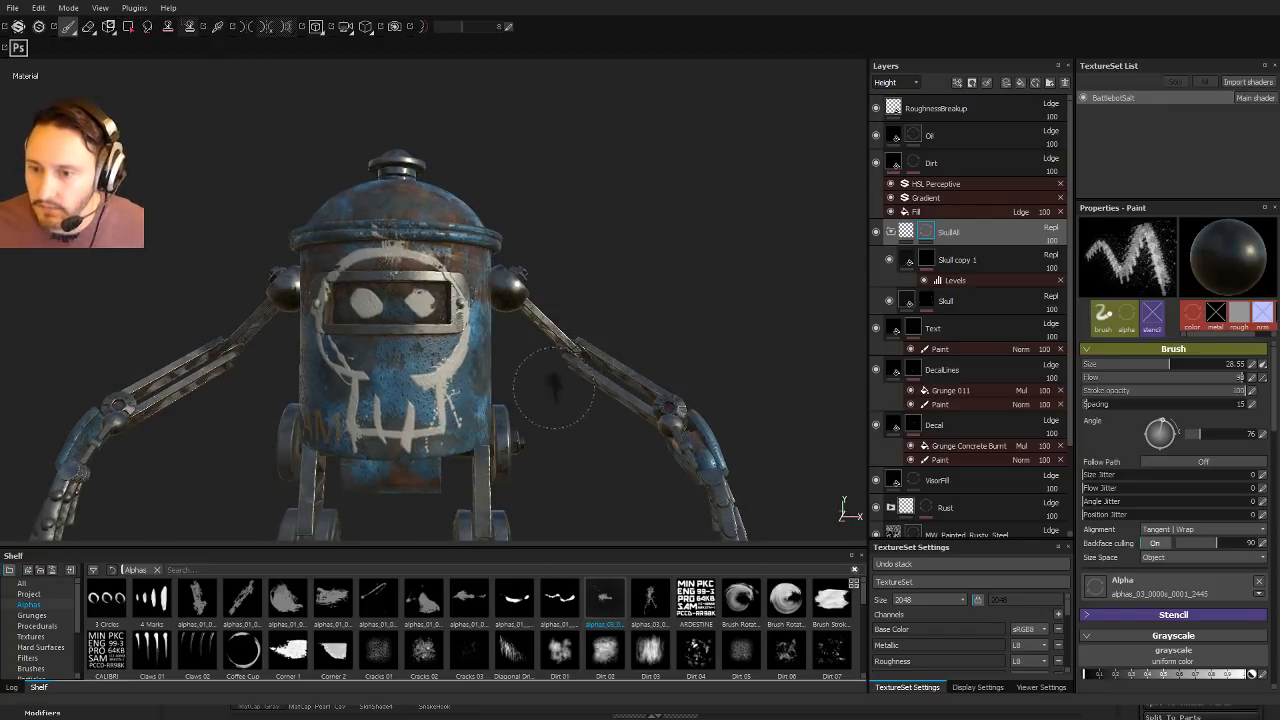
Step: Load the Dirt 2 brush and reduce its size to 14.13
{"action": "left_click", "coordinate": [46, 616]}
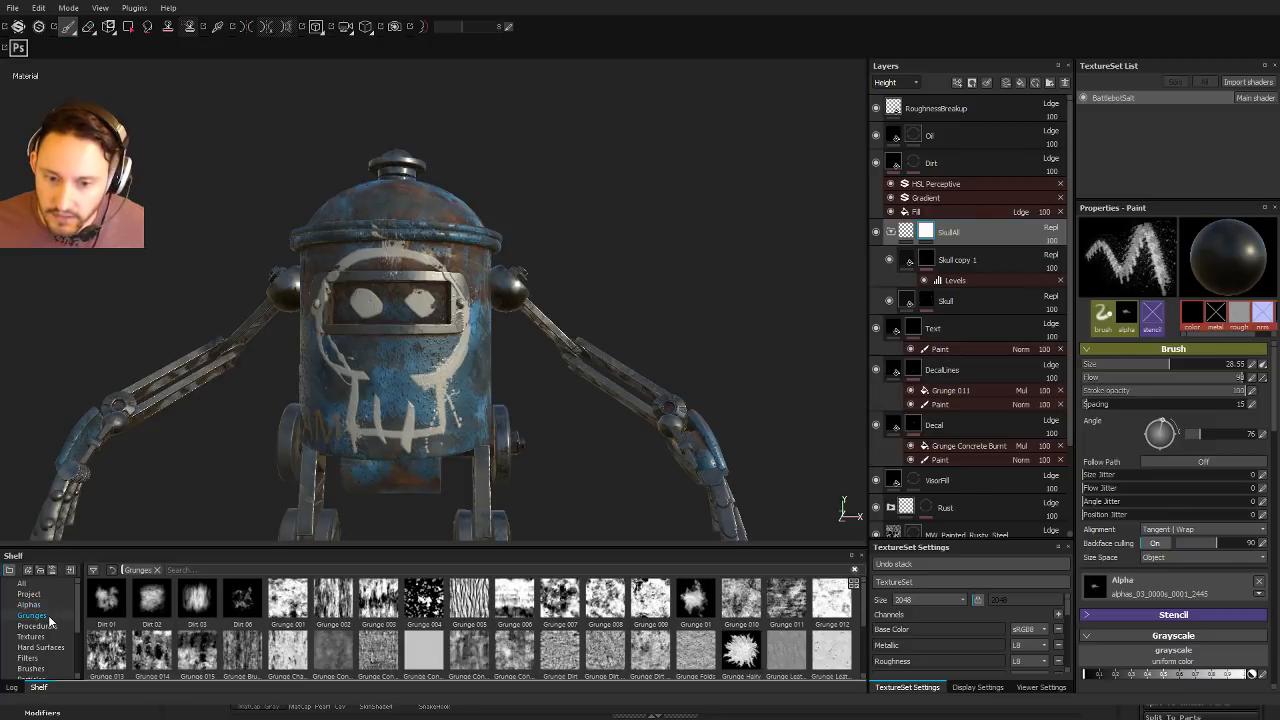
{"action": "left_click", "coordinate": [31, 668]}
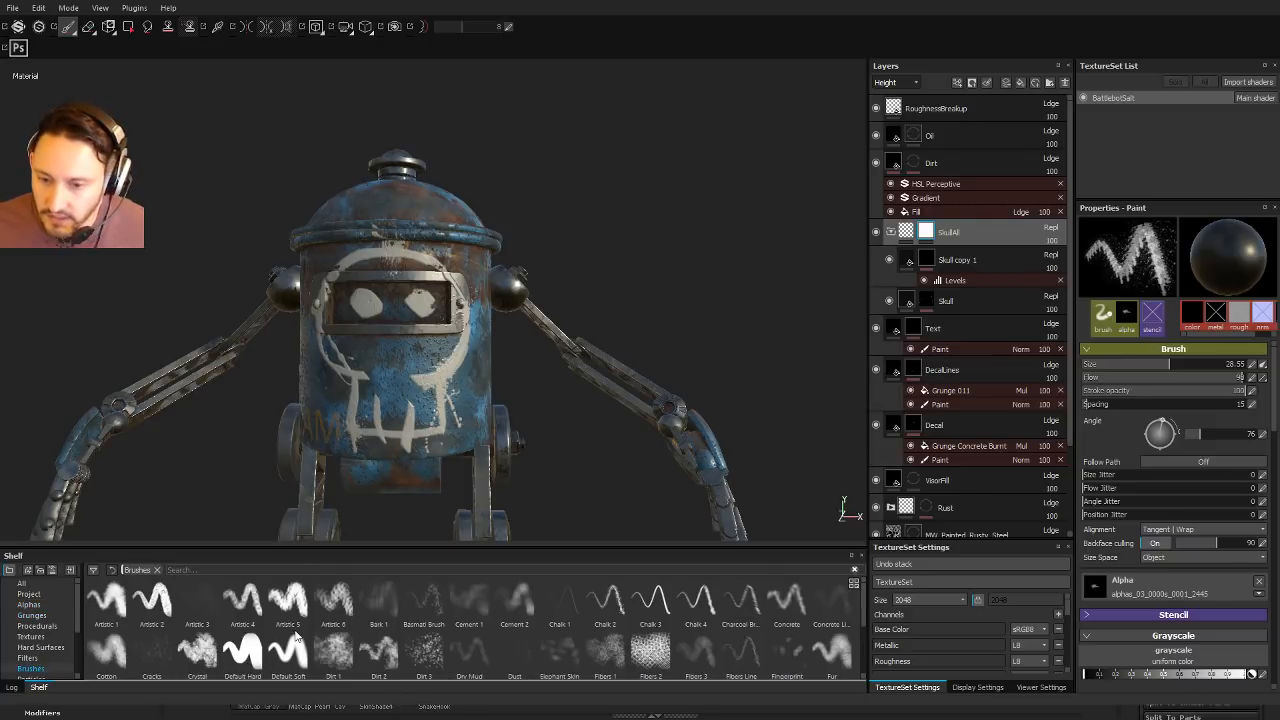
{"action": "scroll", "coordinate": [392, 666], "scroll_direction": "down", "scroll_amount": 2}
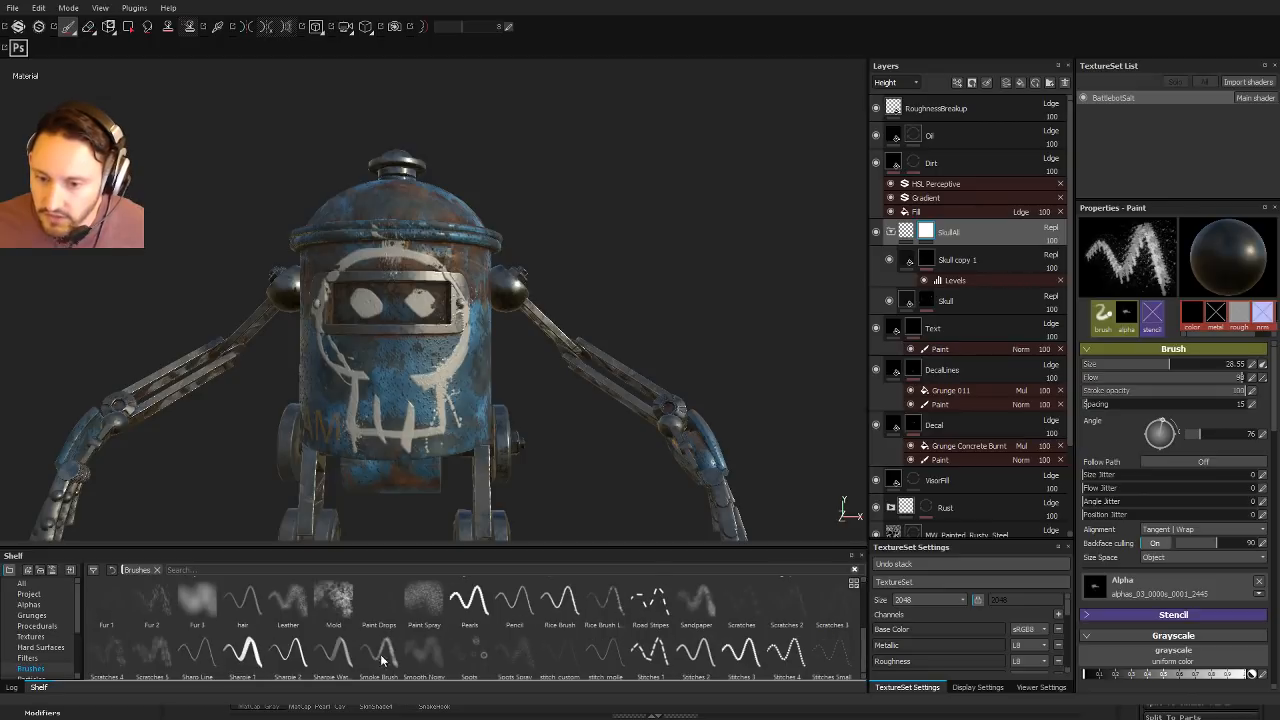
{"action": "scroll", "coordinate": [336, 630], "scroll_direction": "up", "scroll_amount": 2}
{"action": "mouse_move", "coordinate": [866, 611]}
{"action": "left_mouse_down"}
{"action": "mouse_move", "coordinate": [863, 650]}
{"action": "mouse_move", "coordinate": [864, 619]}
{"action": "left_mouse_up"}
{"action": "left_click", "coordinate": [386, 622]}
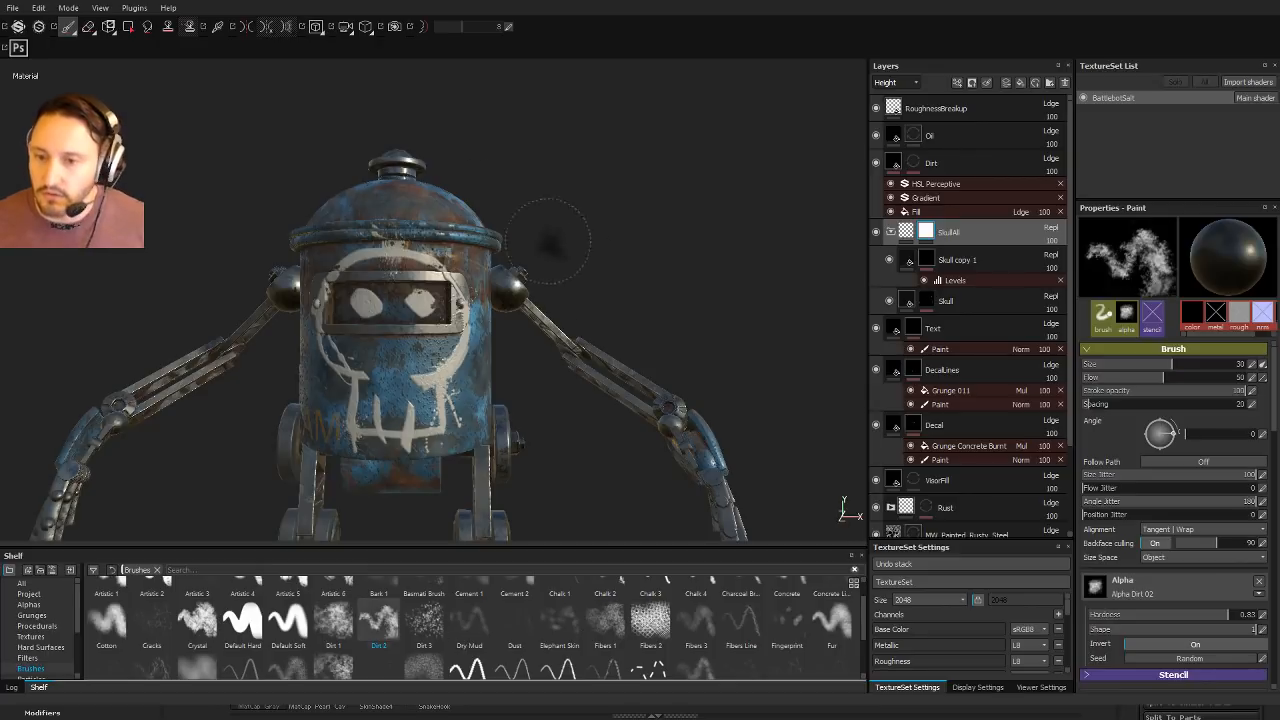
{"action": "left_click_drag", "start_coordinate": [548, 240], "coordinate": [520, 242], "text": "alt"}
{"action": "left_click_drag", "start_coordinate": [1172, 364], "coordinate": [1145, 364]}
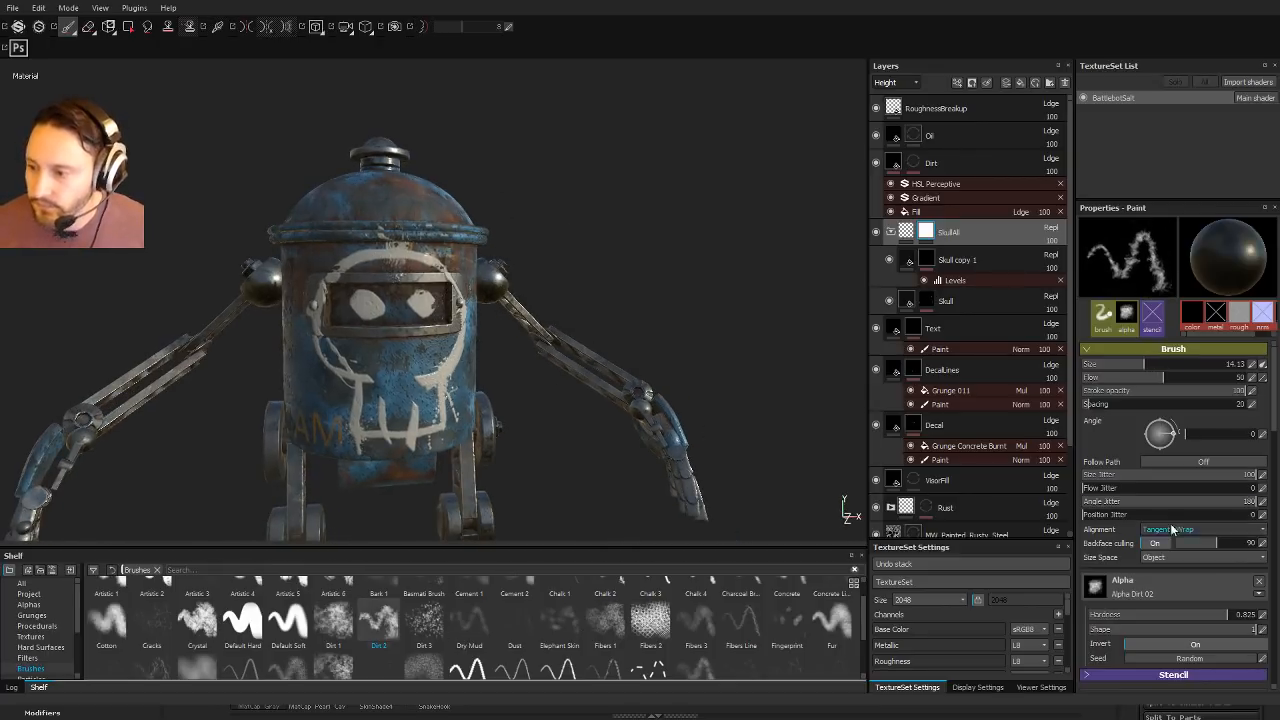
Step: Try wearing away the skull paint on the SkullAll mask with the Dirt 2 brush and undo the strokes
{"action": "scroll", "coordinate": [1202, 450], "scroll_direction": "down", "scroll_amount": 5}
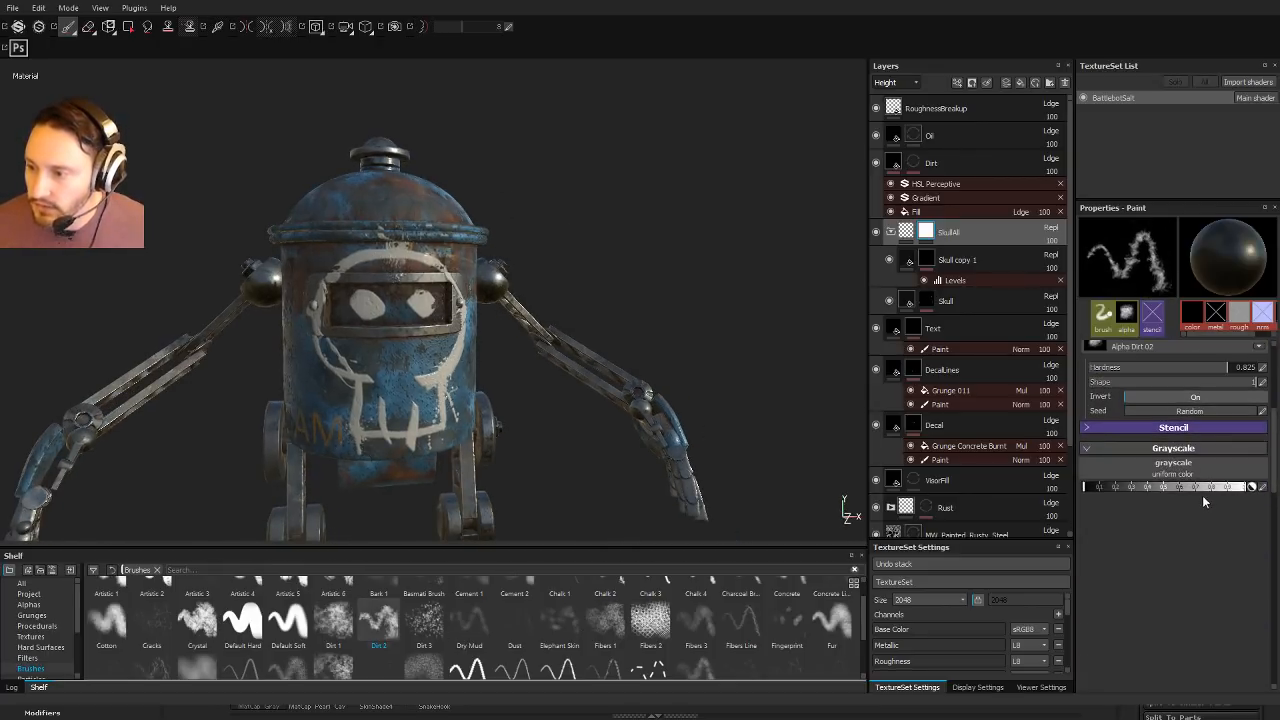
{"action": "left_click_drag", "start_coordinate": [414, 334], "coordinate": [492, 352], "text": "alt"}
{"action": "scroll", "coordinate": [491, 352], "scroll_direction": "up", "scroll_amount": 2}
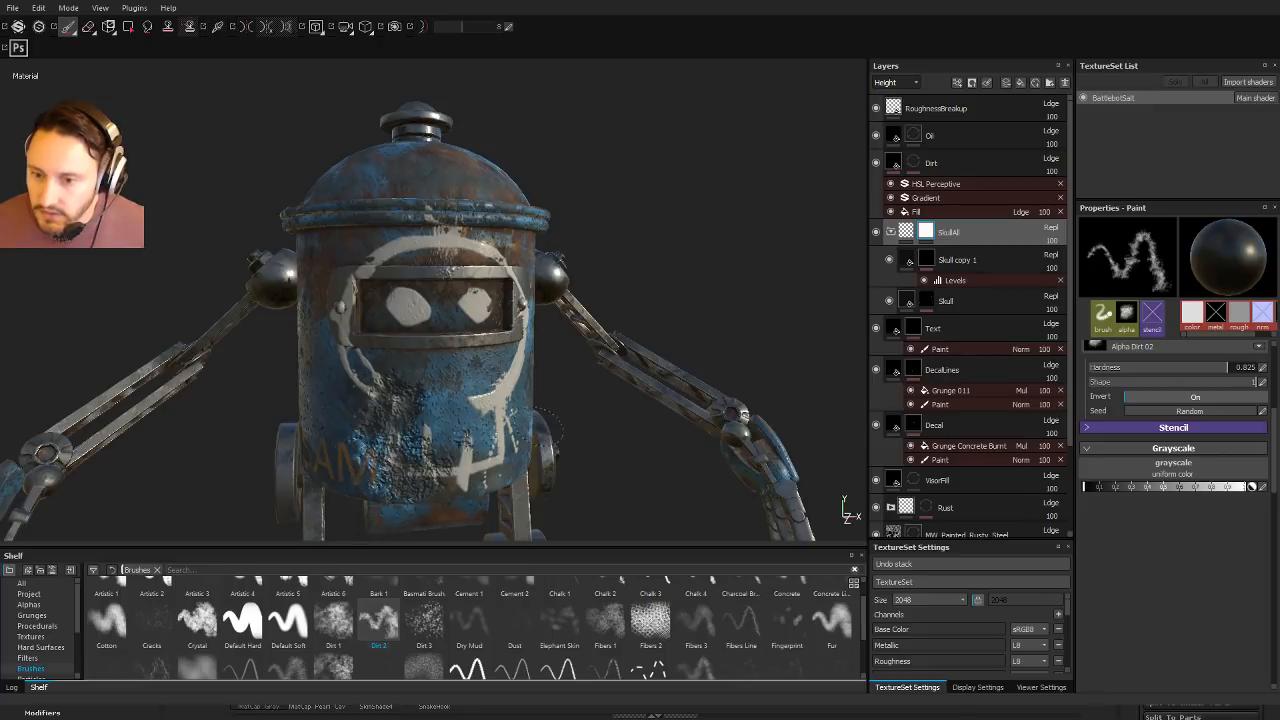
{"action": "mouse_move", "coordinate": [440, 478]}
{"action": "left_mouse_down", "text": "alt"}
{"action": "mouse_move", "coordinate": [720, 482]}
{"action": "mouse_move", "coordinate": [623, 373]}
{"action": "mouse_move", "coordinate": [603, 510]}
{"action": "left_mouse_up", "text": "alt"}
{"action": "key", "text": "ctrl+z"}
{"action": "key", "text": "ctrl+z"}
{"action": "key", "text": "ctrl+z"}
{"action": "key", "text": "ctrl+z"}
{"action": "key", "text": "ctrl+z"}
Step: Toggle the visibility of the Skull copy 1 and Skull layers off and on to compare their contributions
{"action": "left_click_drag", "start_coordinate": [590, 362], "coordinate": [516, 376], "text": "alt"}
{"action": "left_click", "coordinate": [889, 260]}
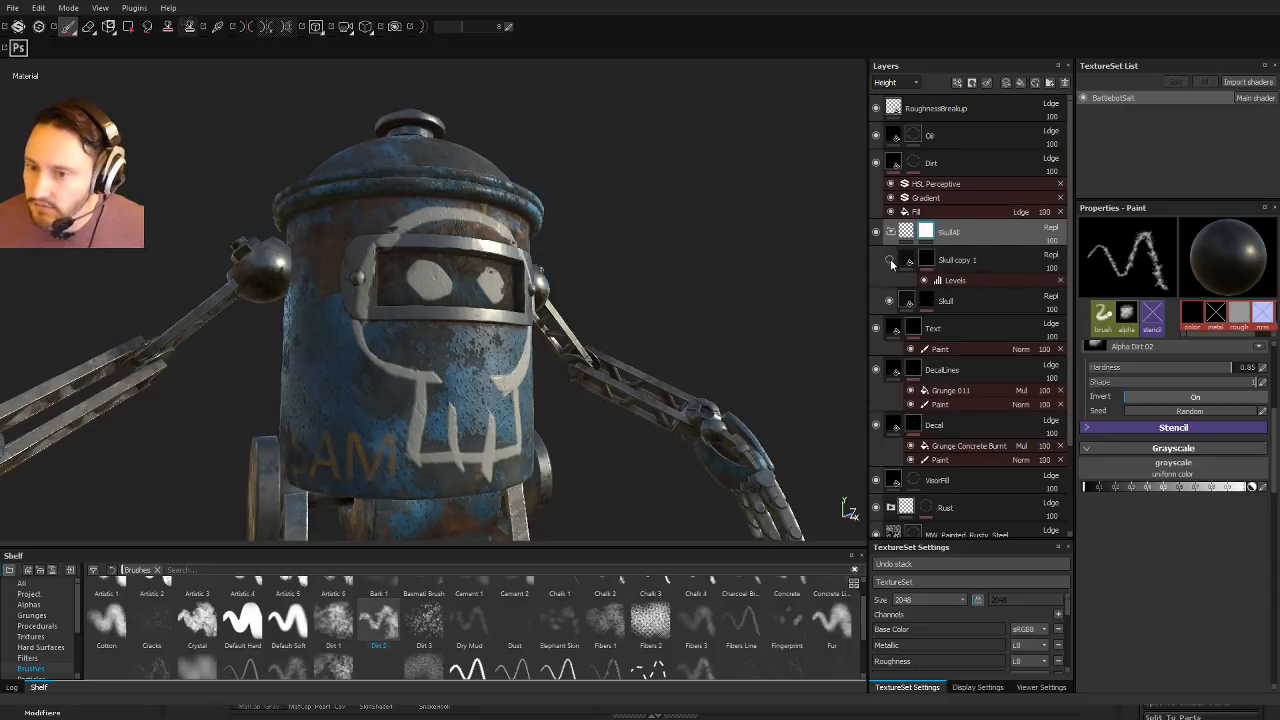
{"action": "left_click", "coordinate": [889, 260]}
{"action": "left_click", "coordinate": [889, 301]}
{"action": "left_click", "coordinate": [889, 301]}
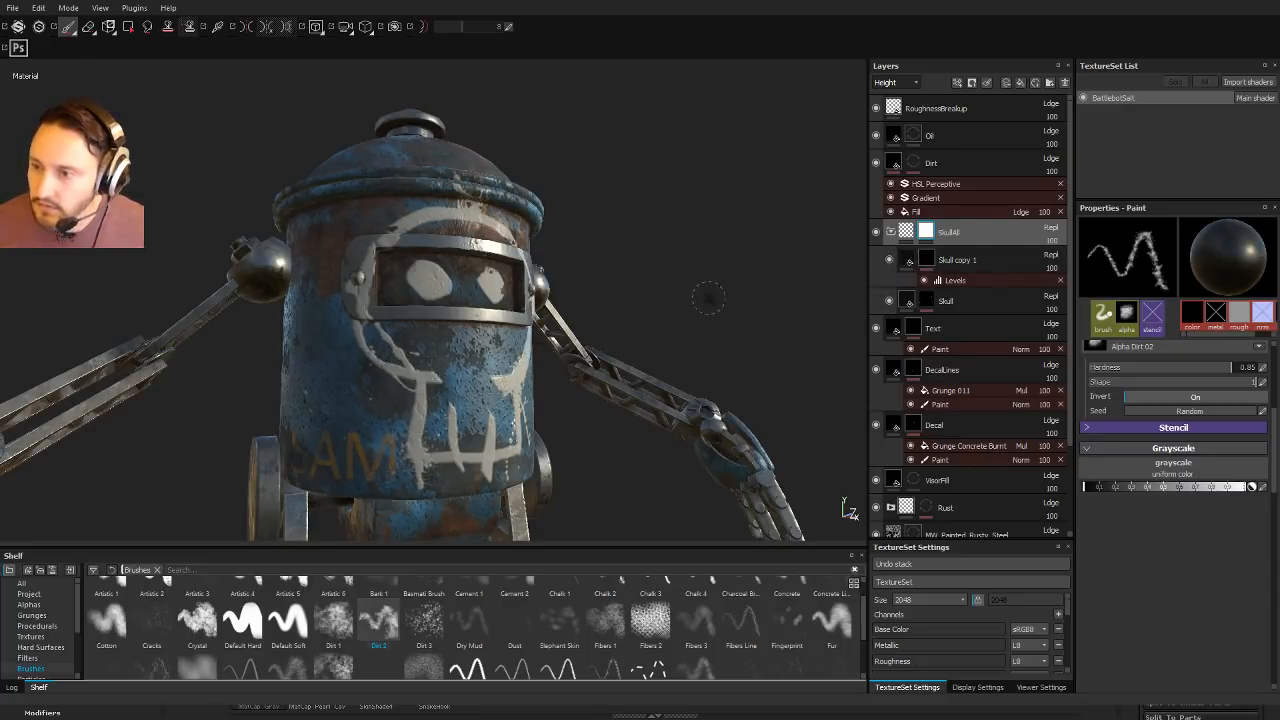
Step: Set the Dirt 2 brush's flow to 5 and its size to 39.66
{"action": "scroll", "coordinate": [1105, 392], "scroll_direction": "up", "scroll_amount": 5}
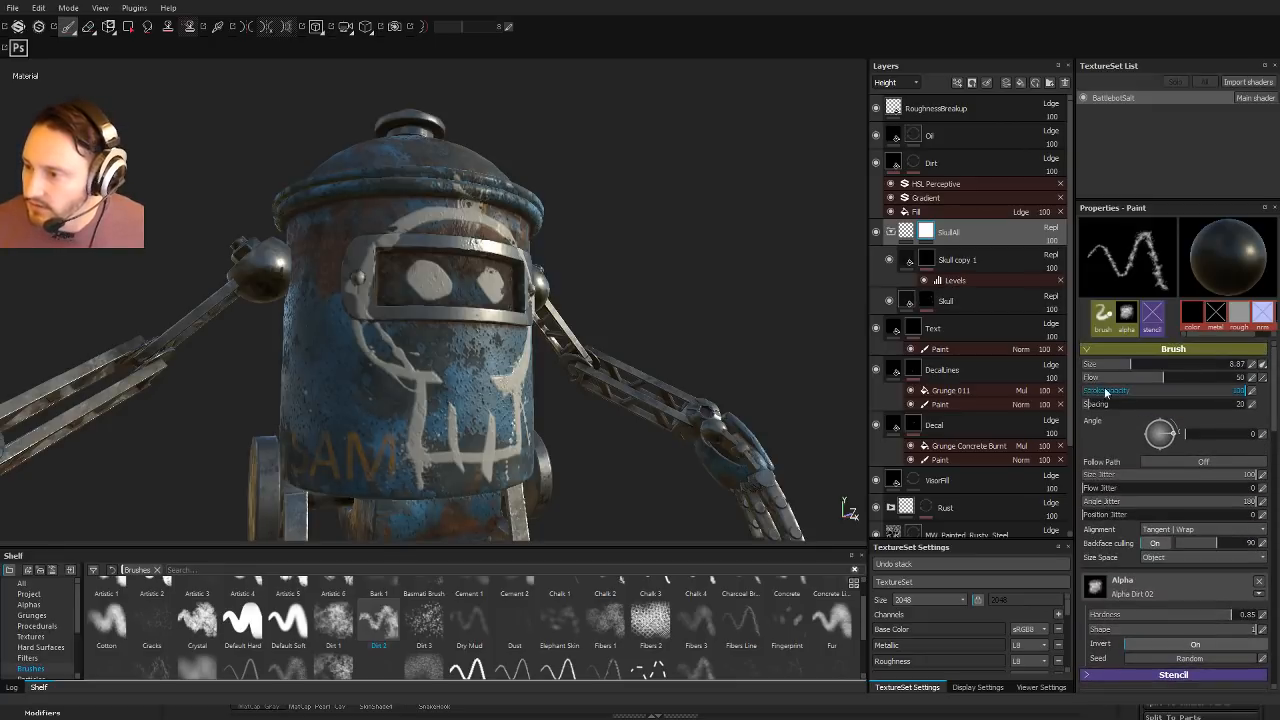
{"action": "left_click", "coordinate": [1089, 378]}
{"action": "left_click", "coordinate": [1184, 365]}
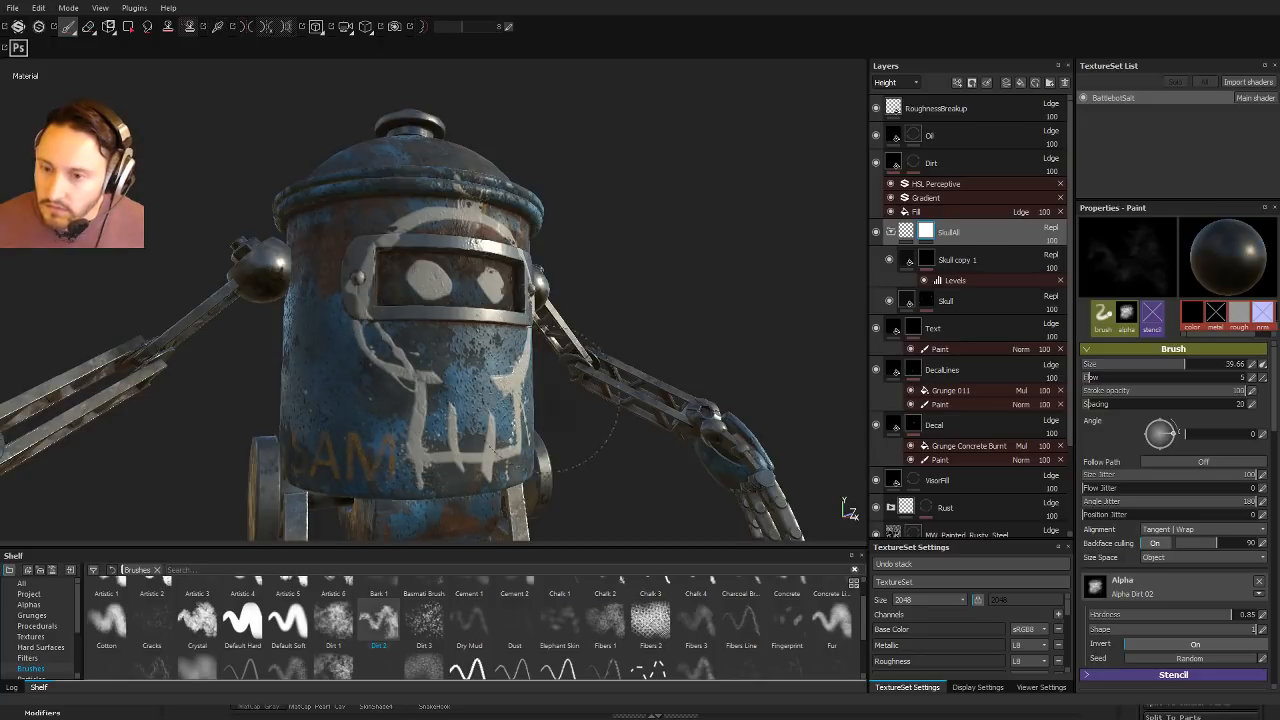
{"action": "left_click_drag", "start_coordinate": [540, 368], "coordinate": [440, 368], "text": "alt"}
Step: Load the Sandpaper brush and lower its flow to 9 for wearing down the skull on the SkullAll mask
{"action": "left_click_drag", "start_coordinate": [862, 623], "coordinate": [866, 668]}
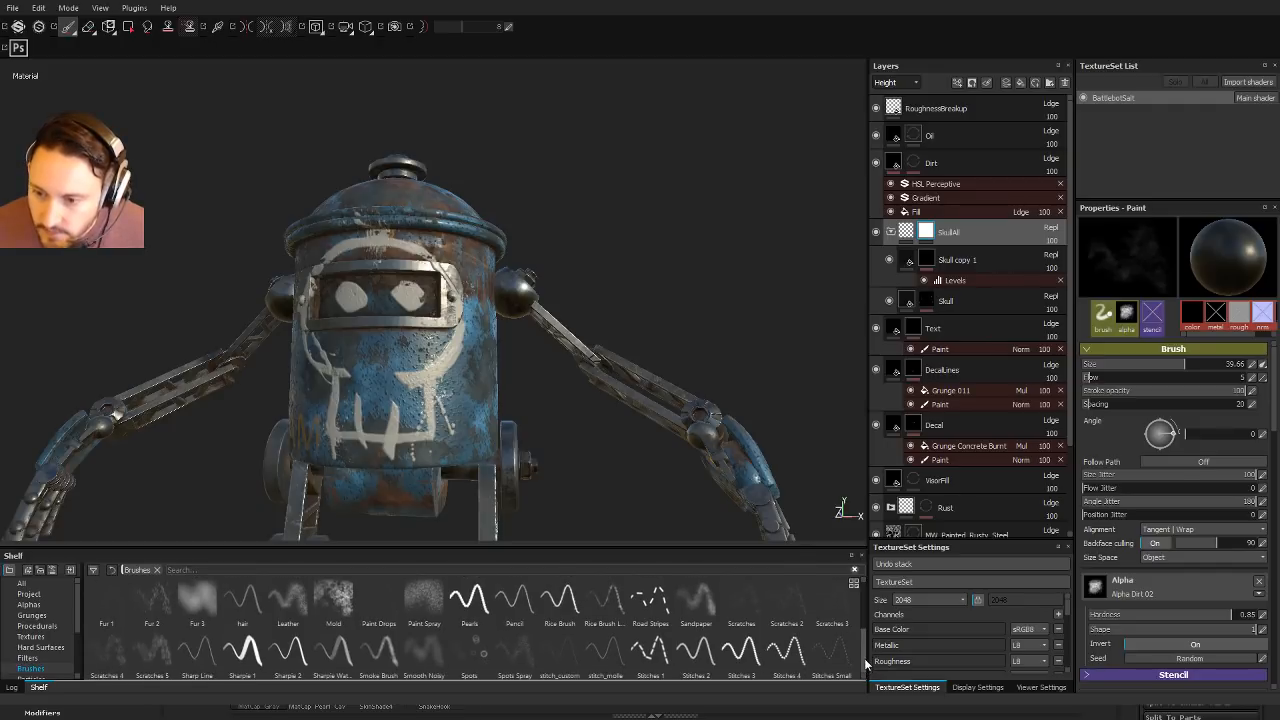
{"action": "left_click", "coordinate": [700, 603]}
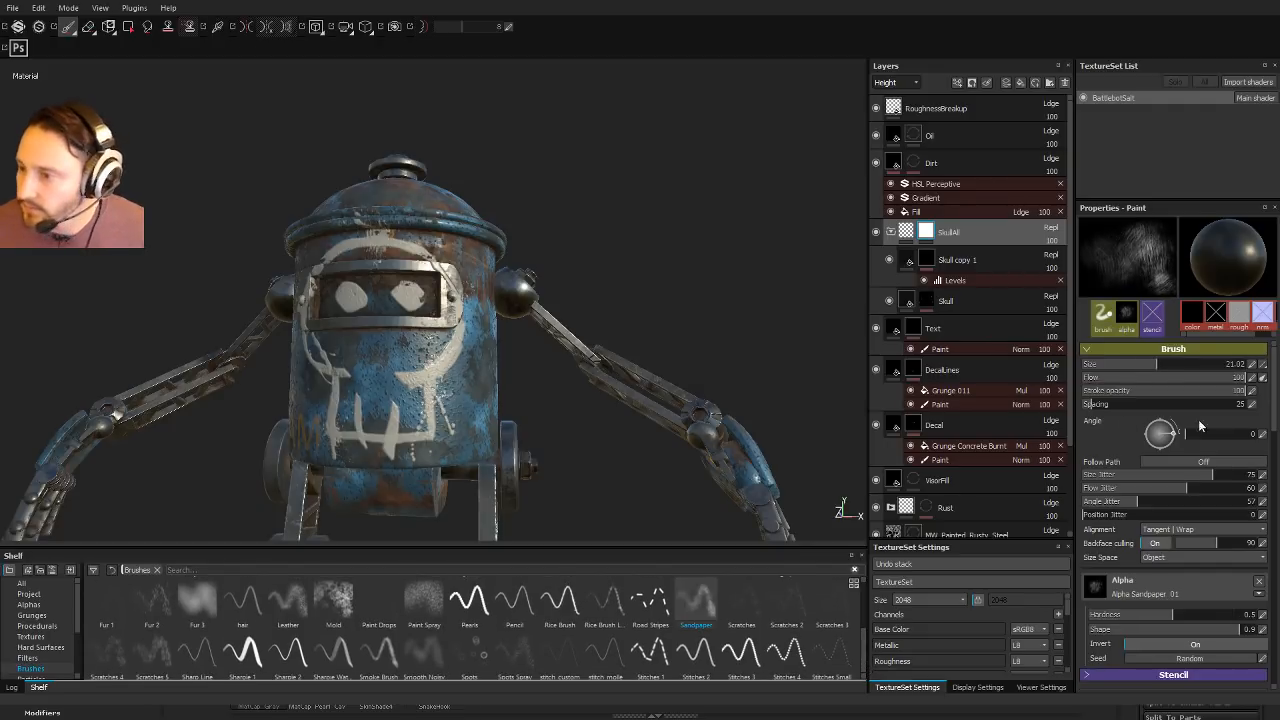
{"action": "left_click", "coordinate": [1086, 377]}
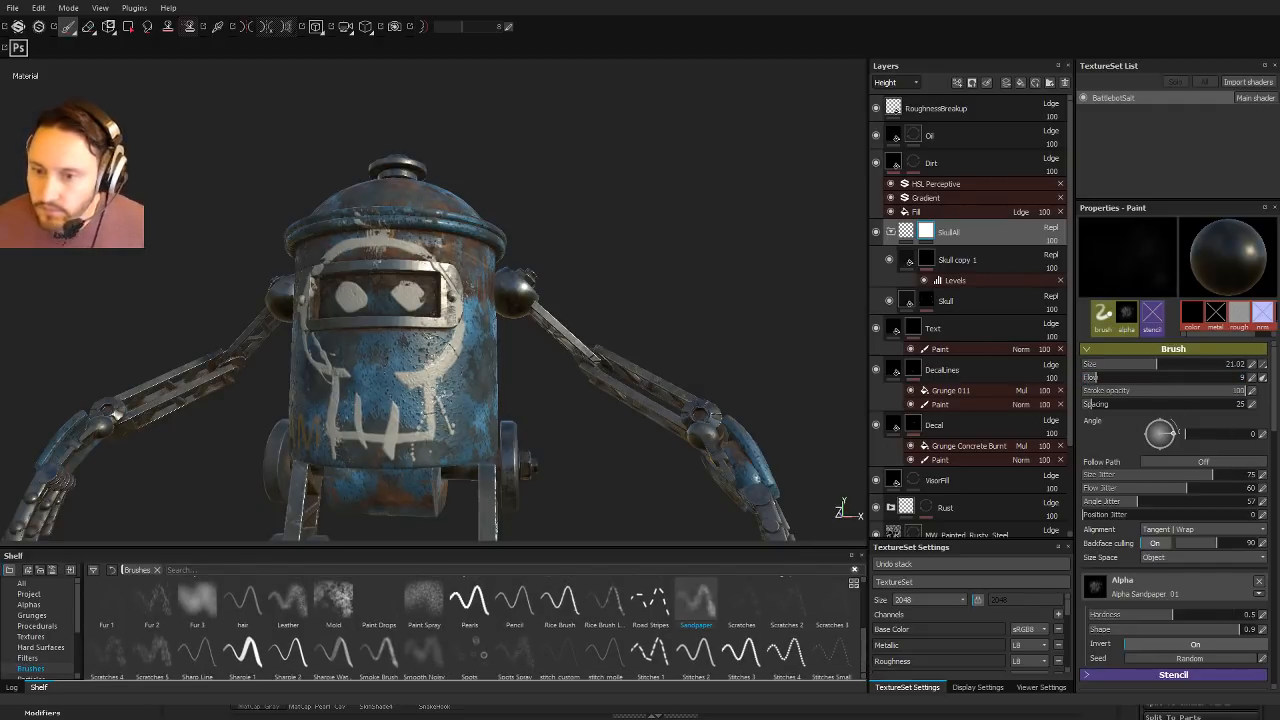
{"action": "left_click_drag", "start_coordinate": [420, 375], "coordinate": [520, 385], "text": "alt"}
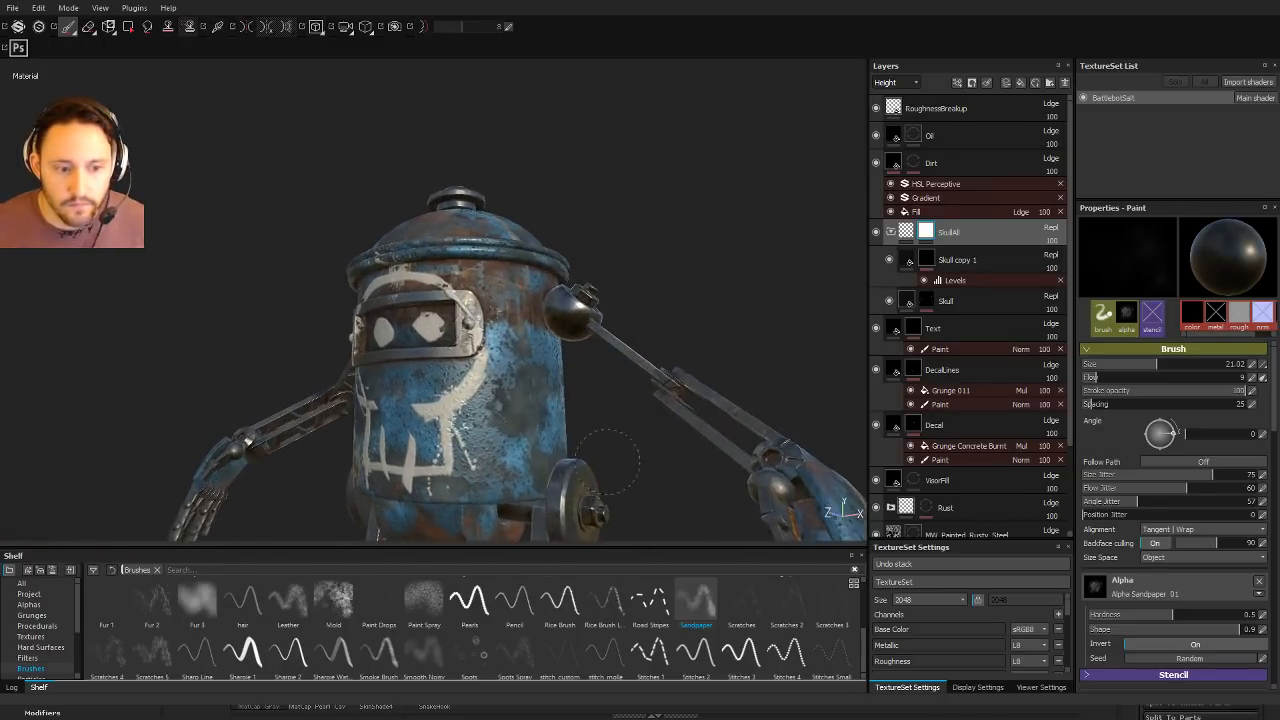
{"action": "mouse_move", "coordinate": [520, 385]}
{"action": "right_mouse_down", "text": "alt"}
{"action": "mouse_move", "coordinate": [537, 391]}
{"action": "mouse_move", "coordinate": [555, 370]}
{"action": "right_mouse_up", "text": "alt"}
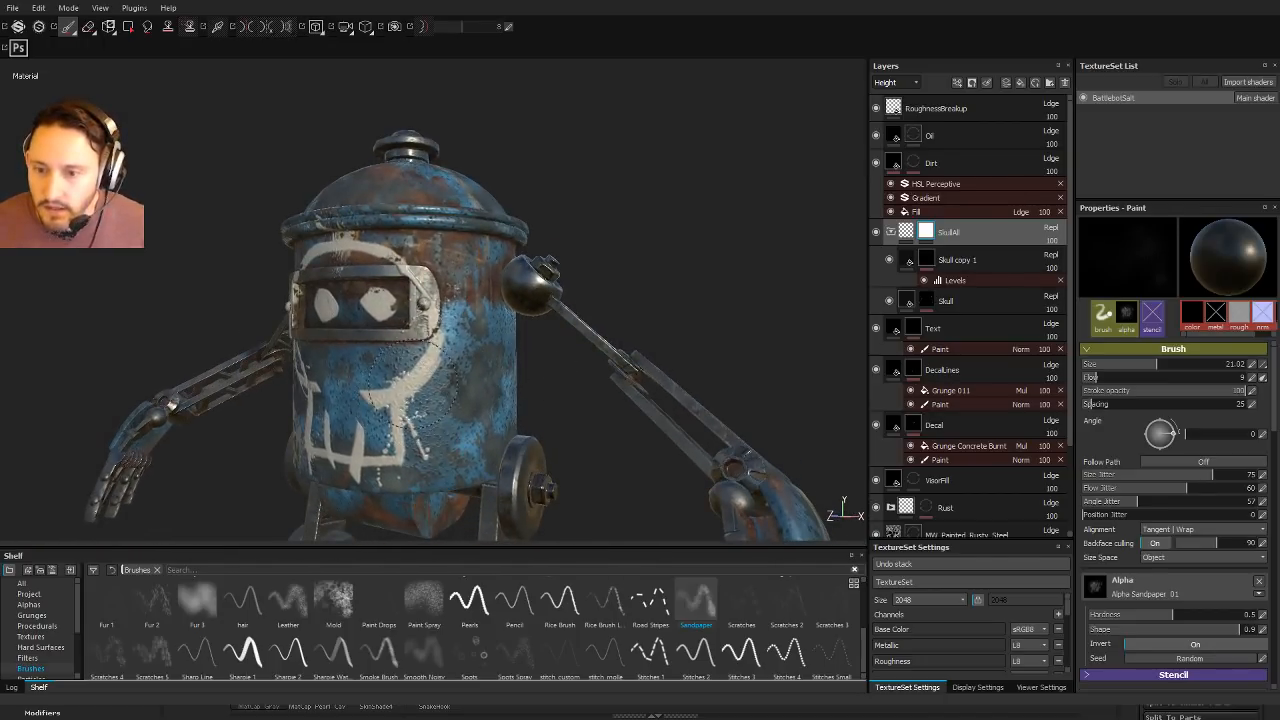
Step: Reduce the Sandpaper brush size to 10.41 and check the skull paint on the body from the front and side
{"action": "left_click_drag", "start_coordinate": [425, 372], "coordinate": [680, 355], "text": "alt"}
{"action": "left_click_drag", "start_coordinate": [403, 386], "coordinate": [380, 350], "text": "alt"}
{"action": "right_click_drag", "start_coordinate": [405, 395], "coordinate": [383, 395], "text": "ctrl"}
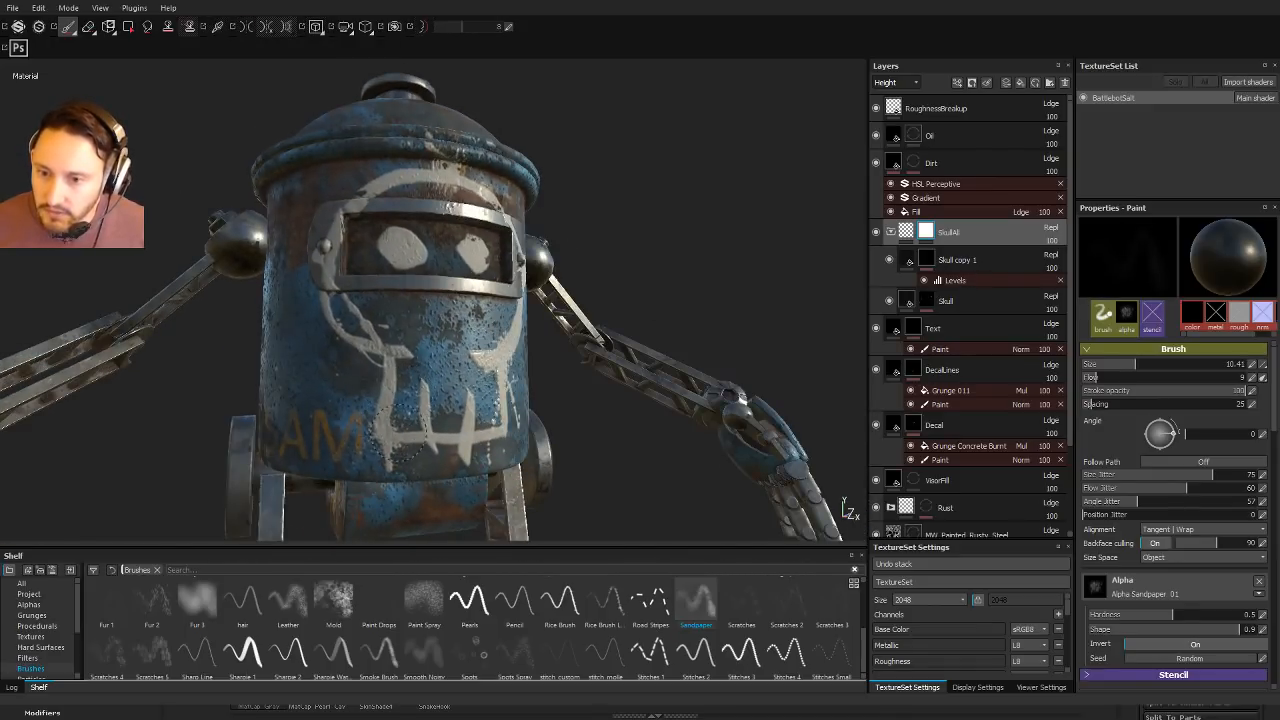
{"action": "mouse_move", "coordinate": [550, 378]}
{"action": "left_mouse_down", "text": "alt"}
{"action": "mouse_move", "coordinate": [500, 374]}
{"action": "mouse_move", "coordinate": [424, 440]}
{"action": "mouse_move", "coordinate": [430, 452]}
{"action": "mouse_move", "coordinate": [313, 454]}
{"action": "left_mouse_up", "text": "alt"}
{"action": "left_click_drag", "start_coordinate": [406, 307], "coordinate": [510, 350], "text": "alt"}
{"action": "left_click_drag", "start_coordinate": [303, 360], "coordinate": [568, 252], "text": "alt"}
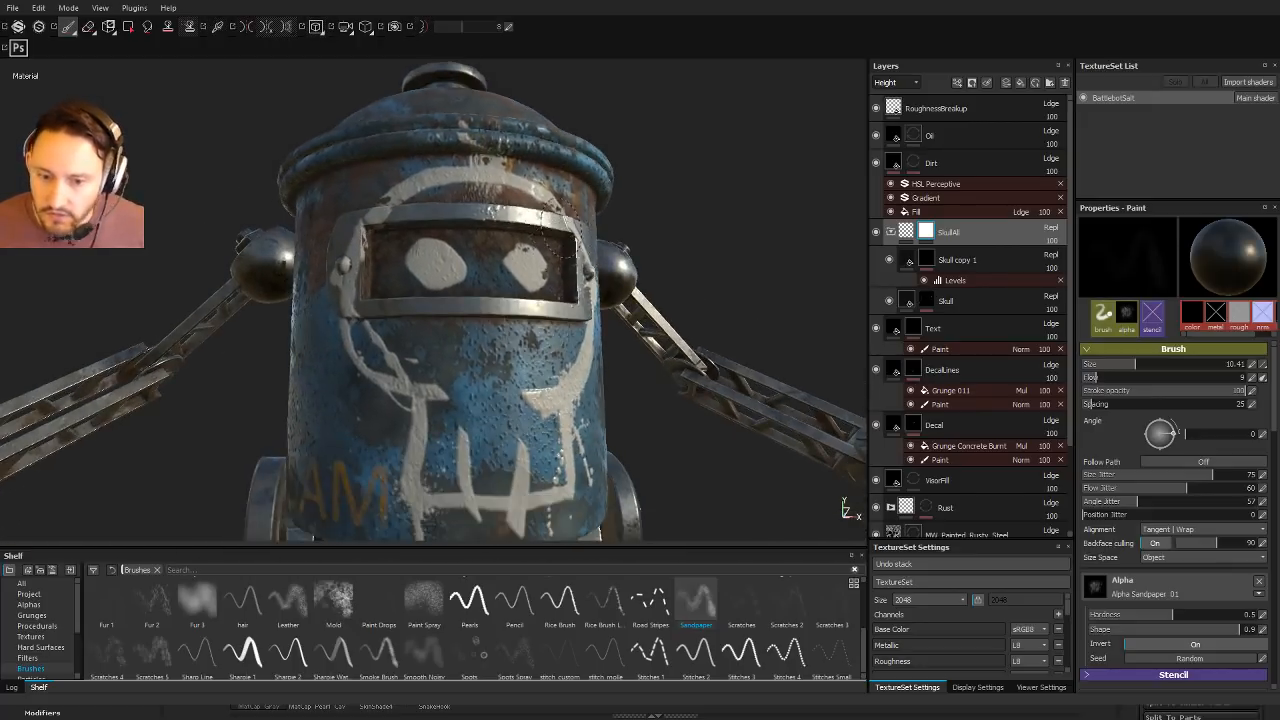
Step: Browse the shelf categories, show the Tools presets and load the Bullet Impact tool
{"action": "scroll", "coordinate": [47, 649], "scroll_direction": "down", "scroll_amount": 2}
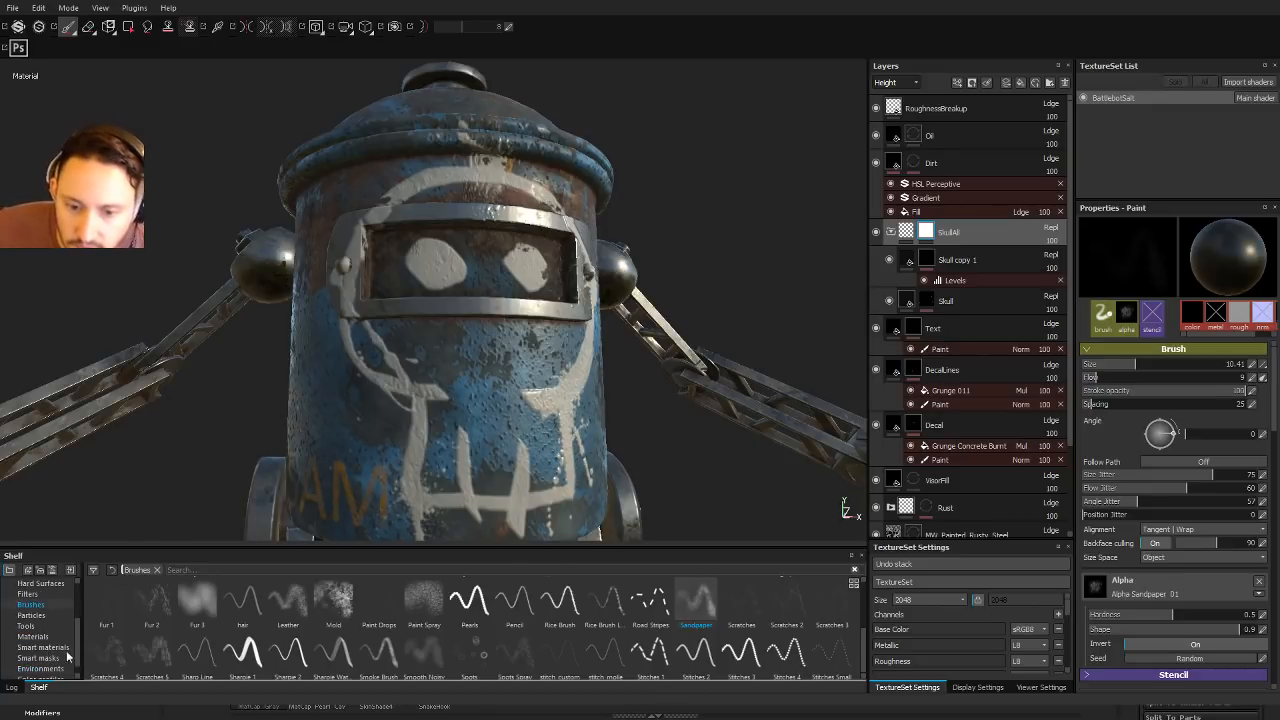
{"action": "scroll", "coordinate": [70, 657], "scroll_direction": "down", "scroll_amount": 1}
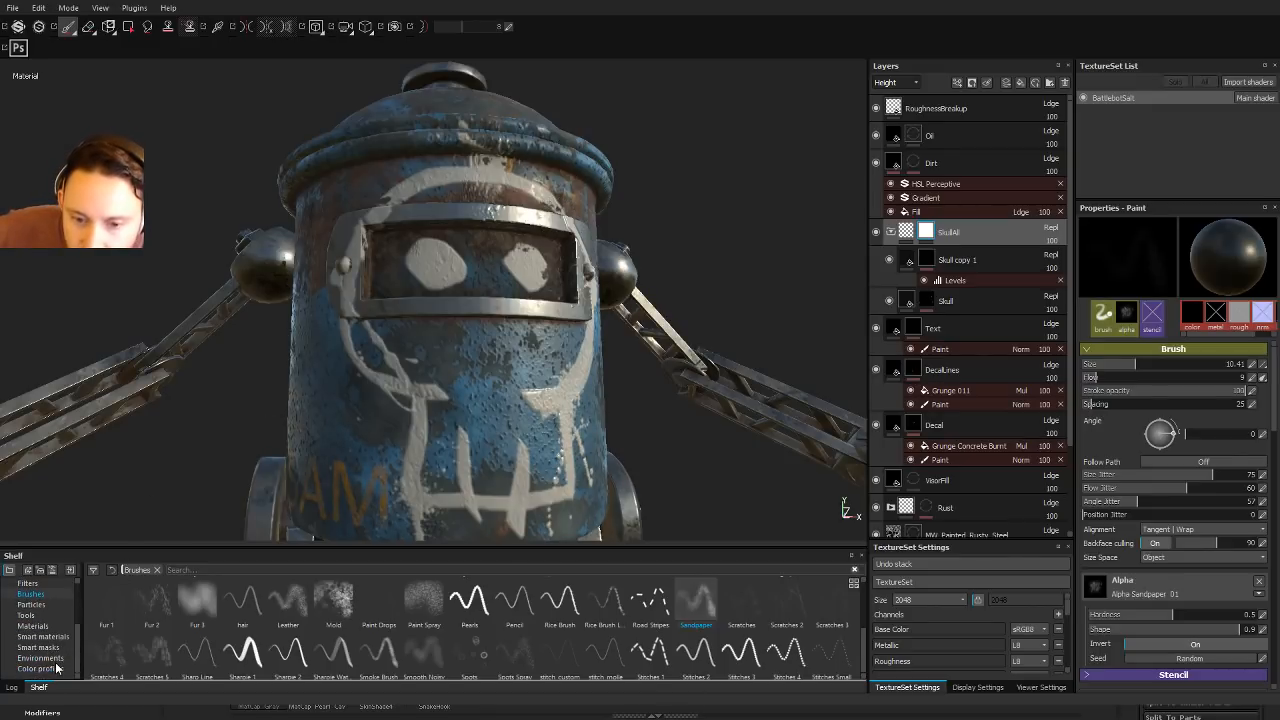
{"action": "scroll", "coordinate": [82, 625], "scroll_direction": "up", "scroll_amount": 4}
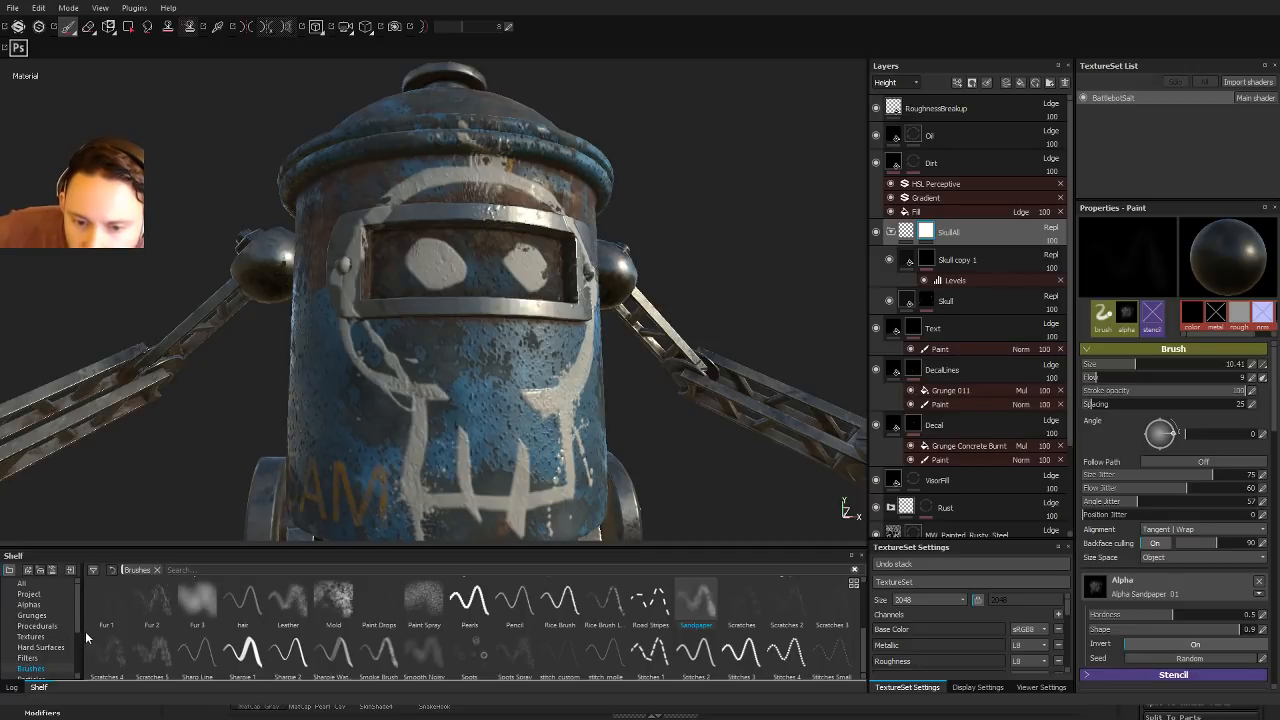
{"action": "scroll", "coordinate": [80, 627], "scroll_direction": "down", "scroll_amount": 3}
{"action": "left_click", "coordinate": [40, 657]}
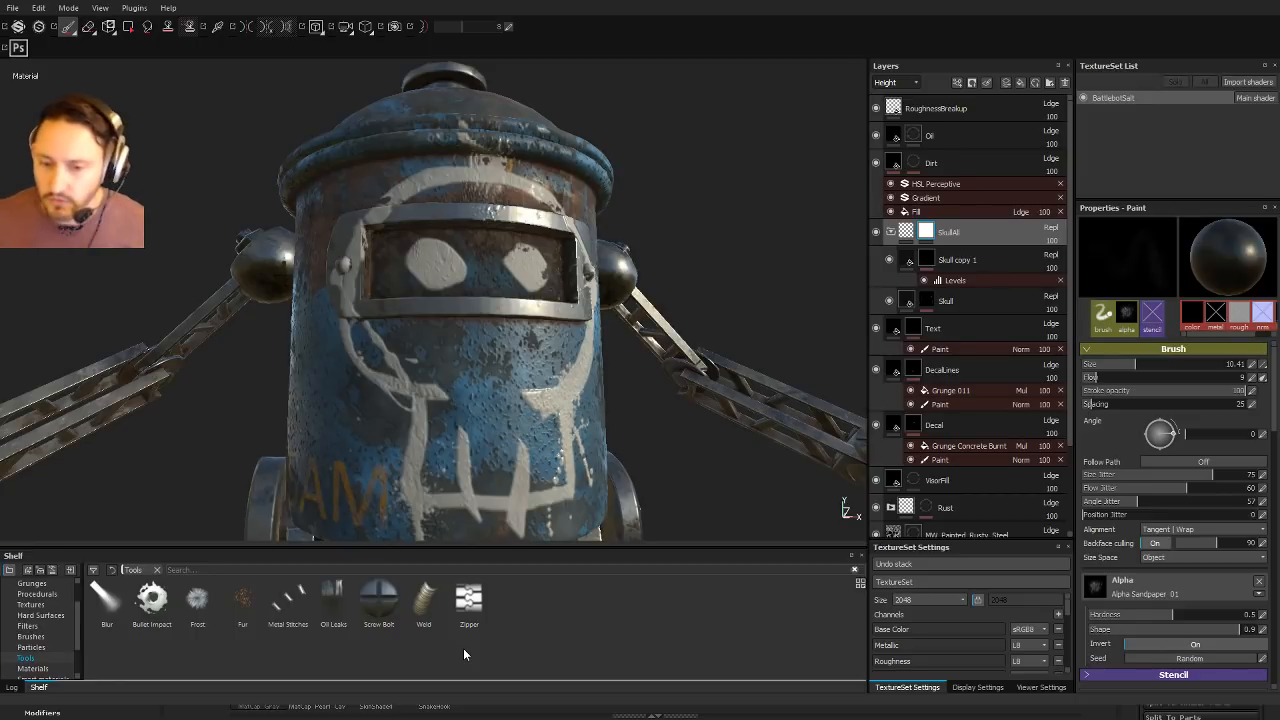
{"action": "left_click", "coordinate": [152, 600]}
{"action": "mouse_move", "coordinate": [470, 335]}
{"action": "left_mouse_down", "text": "alt"}
{"action": "mouse_move", "coordinate": [452, 350]}
{"action": "mouse_move", "coordinate": [470, 358]}
{"action": "left_mouse_up", "text": "alt"}
{"action": "scroll", "coordinate": [1170, 440], "scroll_direction": "down", "scroll_amount": 3}
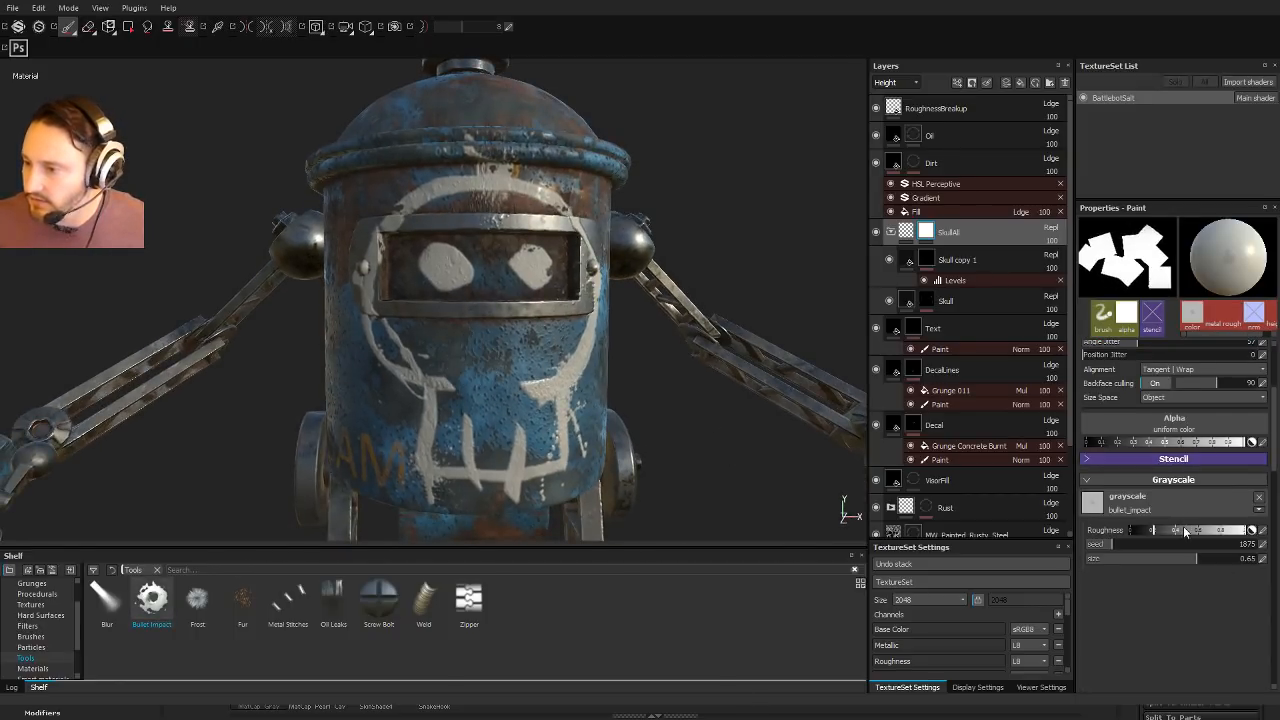
{"action": "left_click_drag", "start_coordinate": [396, 292], "coordinate": [415, 325], "text": "alt"}
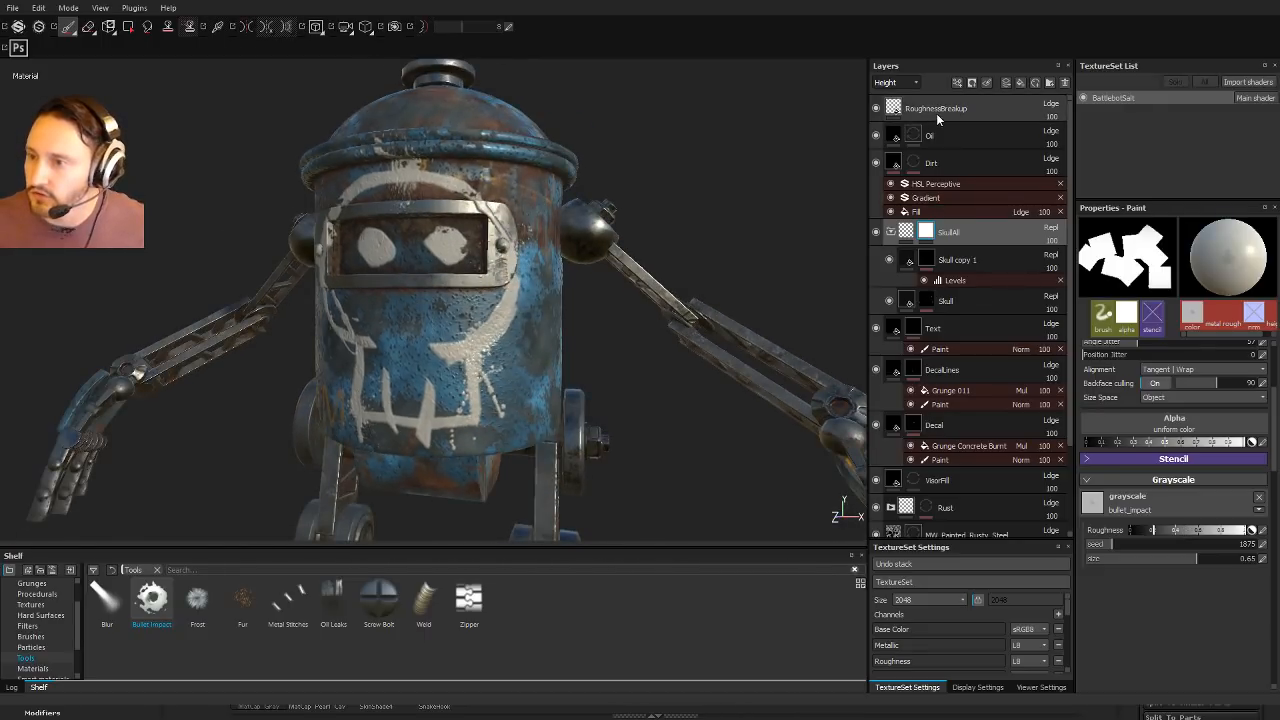
Step: Add a new paint layer above RoughnessBreakup and load the Bullet Impact tool for painting on it
{"action": "left_click", "coordinate": [1013, 106]}
{"action": "left_click", "coordinate": [1005, 83]}
{"action": "key", "text": "4"}
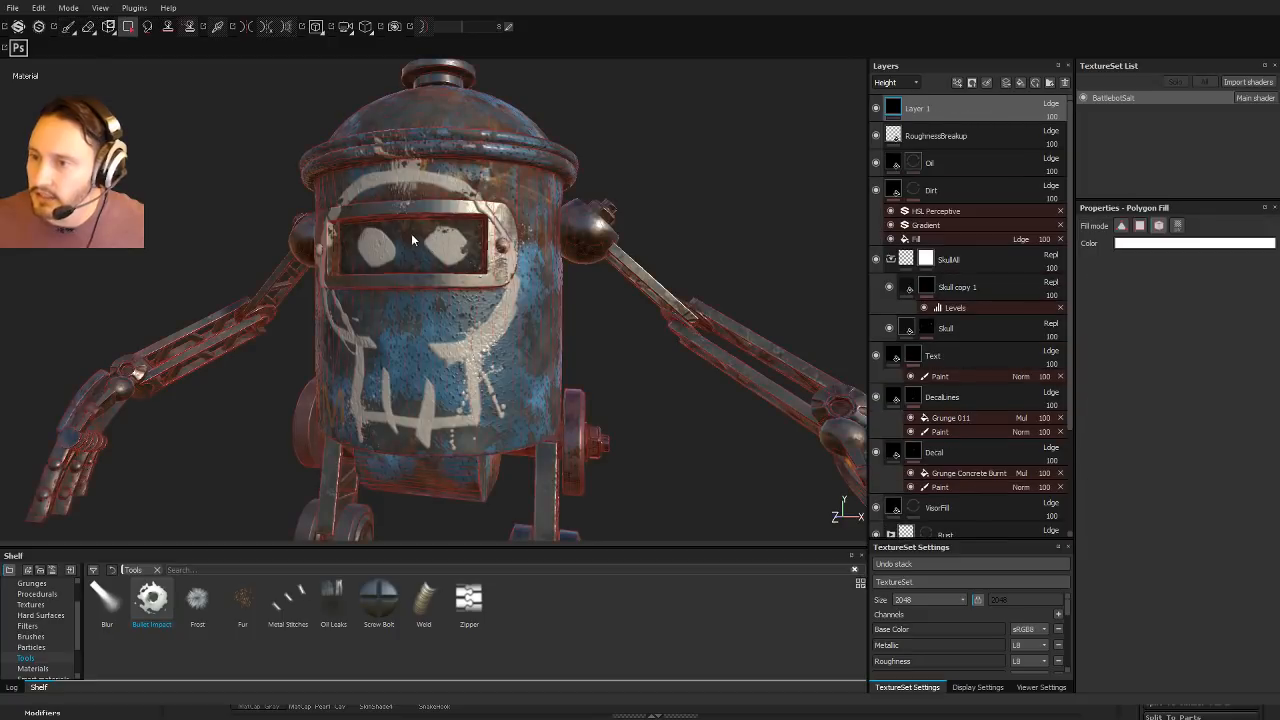
{"action": "key", "text": "1"}
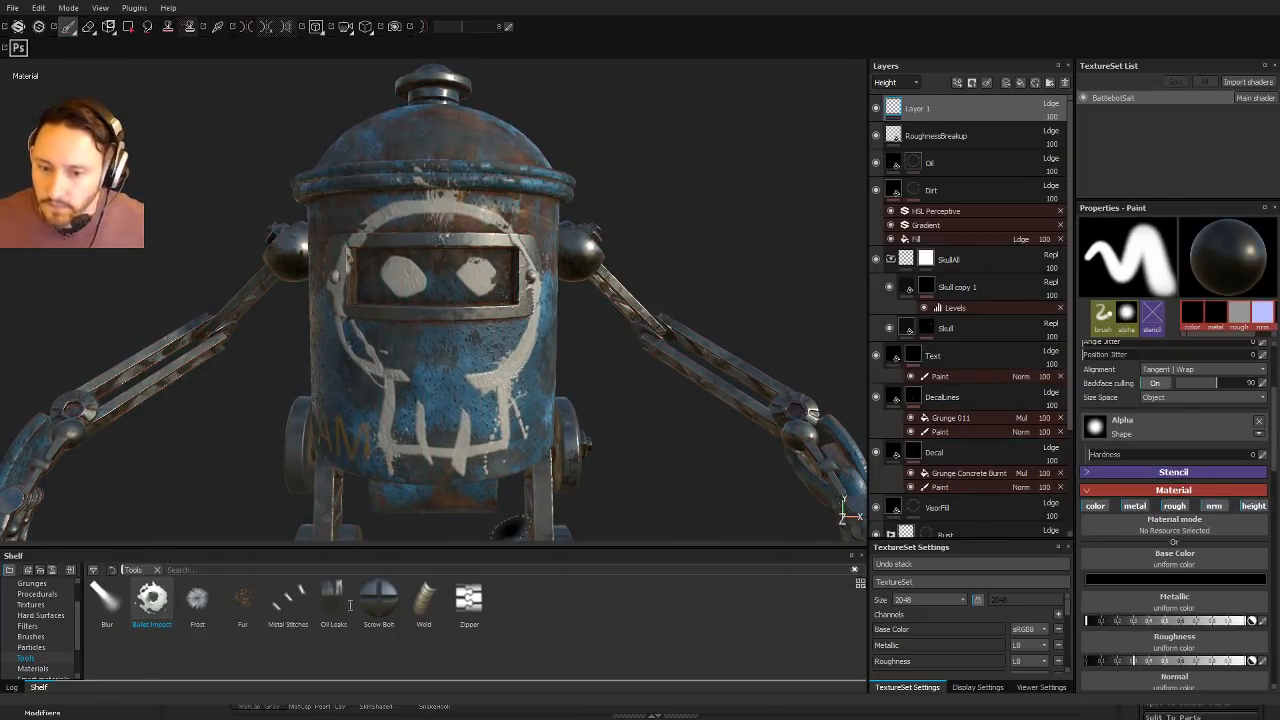
{"action": "left_click", "coordinate": [158, 602]}
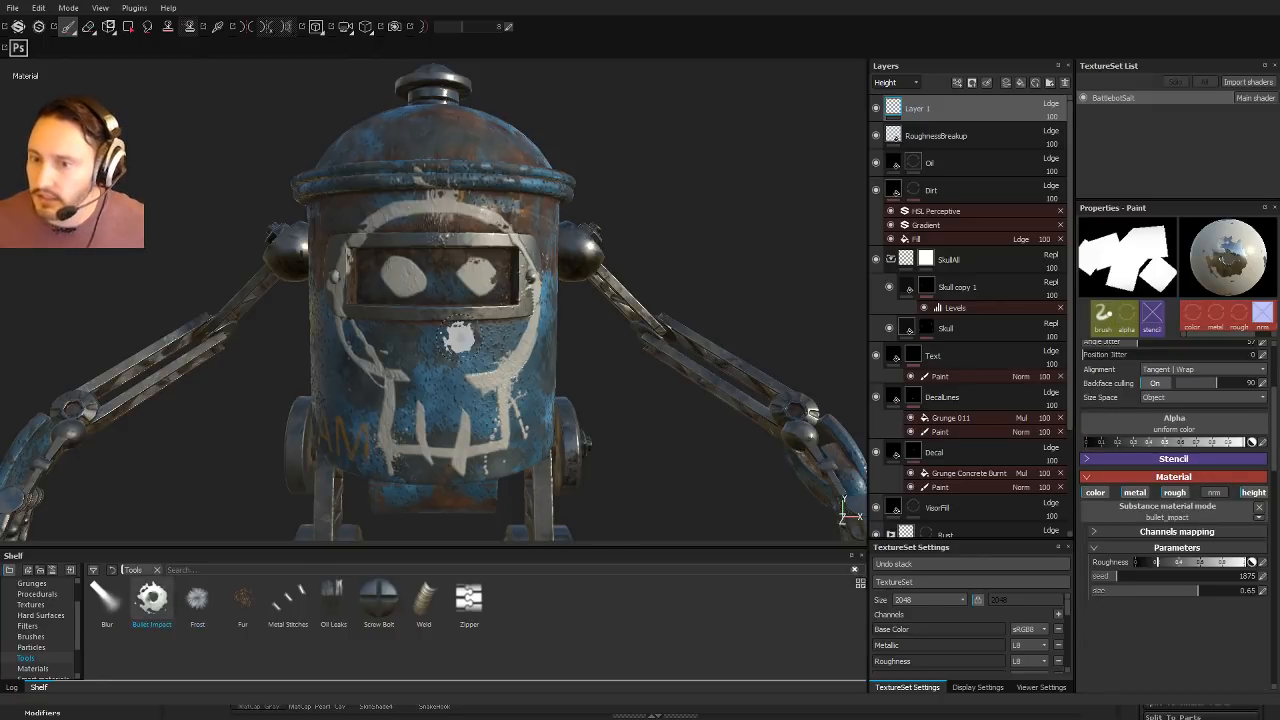
Step: Try stamping several bullet impacts across the blue body around the skull and undo them
{"action": "left_click_drag", "start_coordinate": [693, 377], "coordinate": [545, 352], "text": "alt"}
{"action": "scroll", "coordinate": [545, 352], "scroll_direction": "down", "scroll_amount": 3}
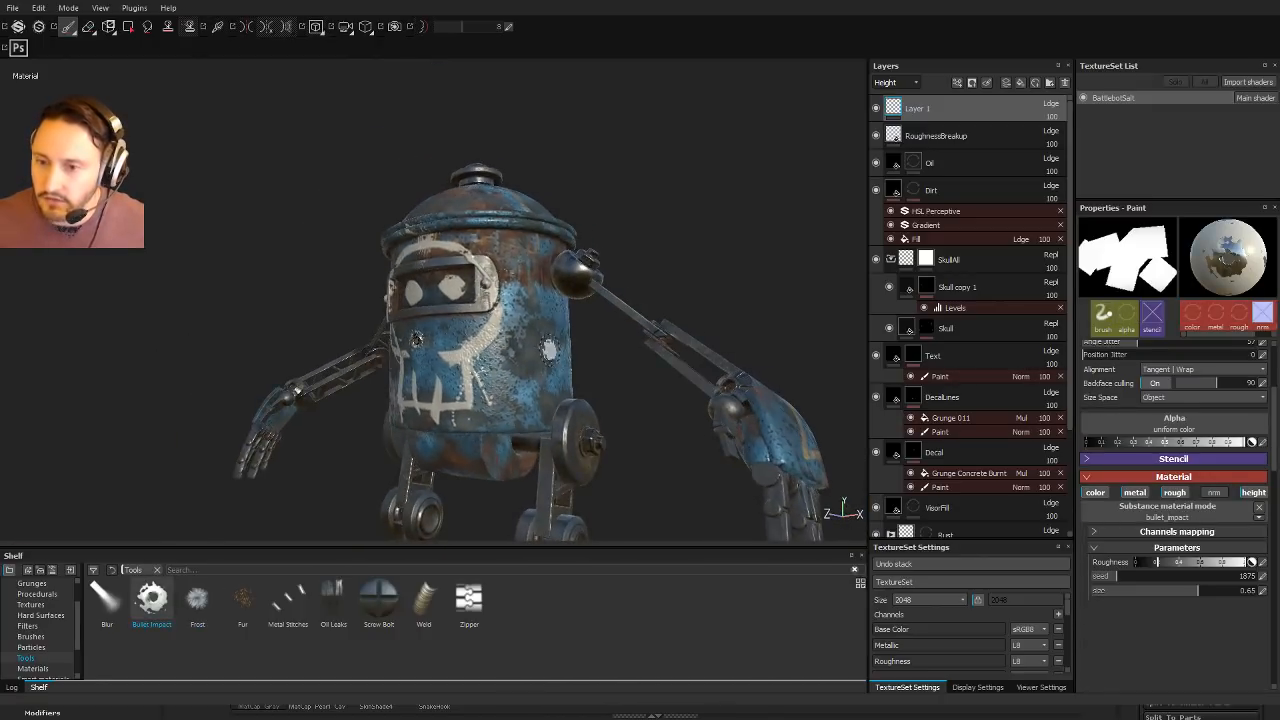
{"action": "left_click", "coordinate": [527, 327]}
{"action": "left_click", "coordinate": [514, 374]}
{"action": "left_click", "coordinate": [475, 345]}
{"action": "left_click", "coordinate": [545, 278]}
{"action": "left_click", "coordinate": [510, 302]}
{"action": "left_click_drag", "start_coordinate": [575, 440], "coordinate": [660, 466], "text": "alt"}
{"action": "right_click_drag", "start_coordinate": [660, 466], "coordinate": [754, 455], "text": "alt"}
{"action": "key", "text": "ctrl"}
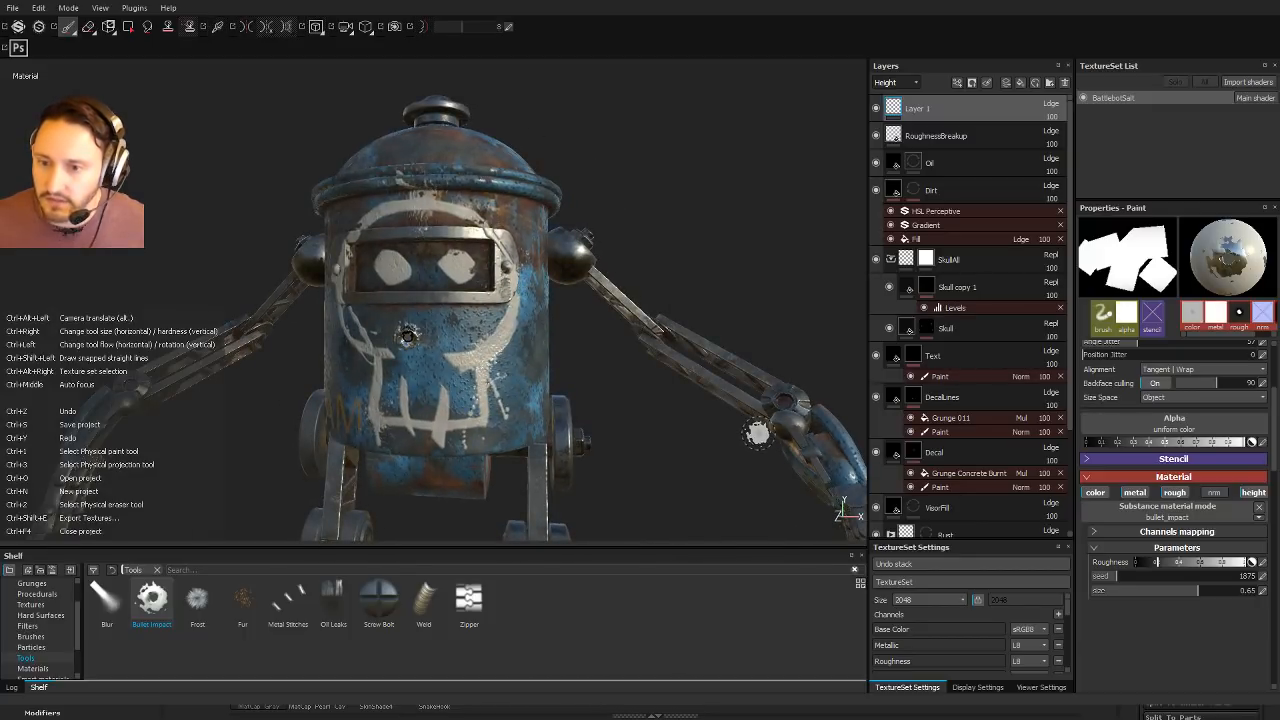
{"action": "left_click_drag", "start_coordinate": [757, 432], "coordinate": [514, 409], "text": "alt"}
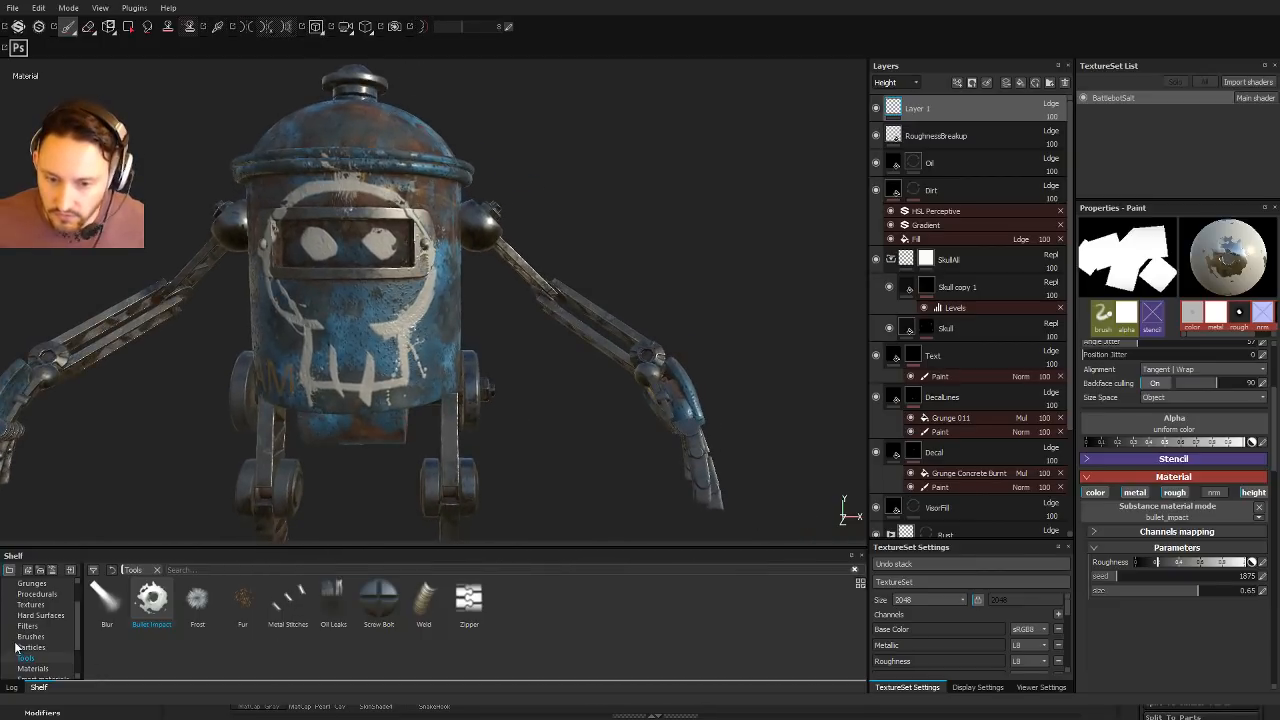
Step: Load the Weld tool and try a weld stroke around the bolt on the shoulder joint
{"action": "left_click", "coordinate": [428, 602]}
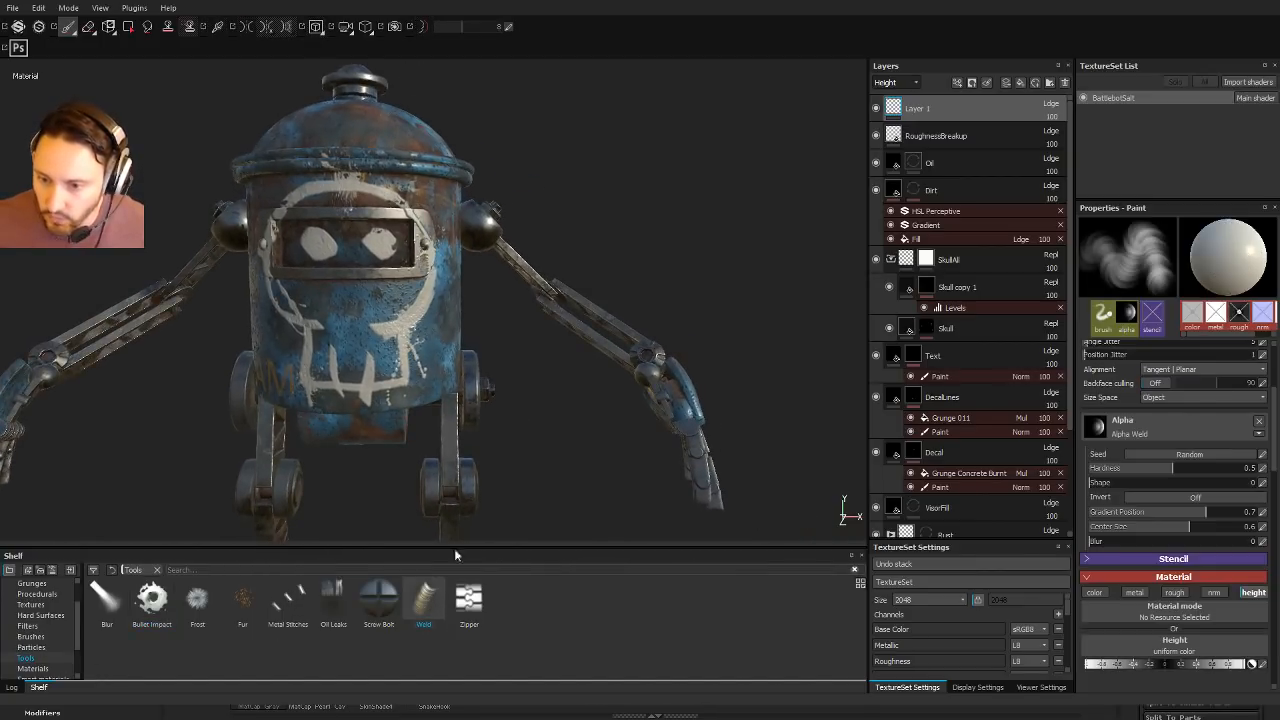
{"action": "left_click_drag", "start_coordinate": [475, 490], "coordinate": [395, 475], "text": "alt"}
{"action": "right_click_drag", "start_coordinate": [395, 475], "coordinate": [430, 425], "text": "alt"}
{"action": "middle_click_drag", "start_coordinate": [430, 425], "coordinate": [325, 462], "text": "alt"}
{"action": "left_click_drag", "start_coordinate": [325, 462], "coordinate": [268, 455], "text": "alt"}
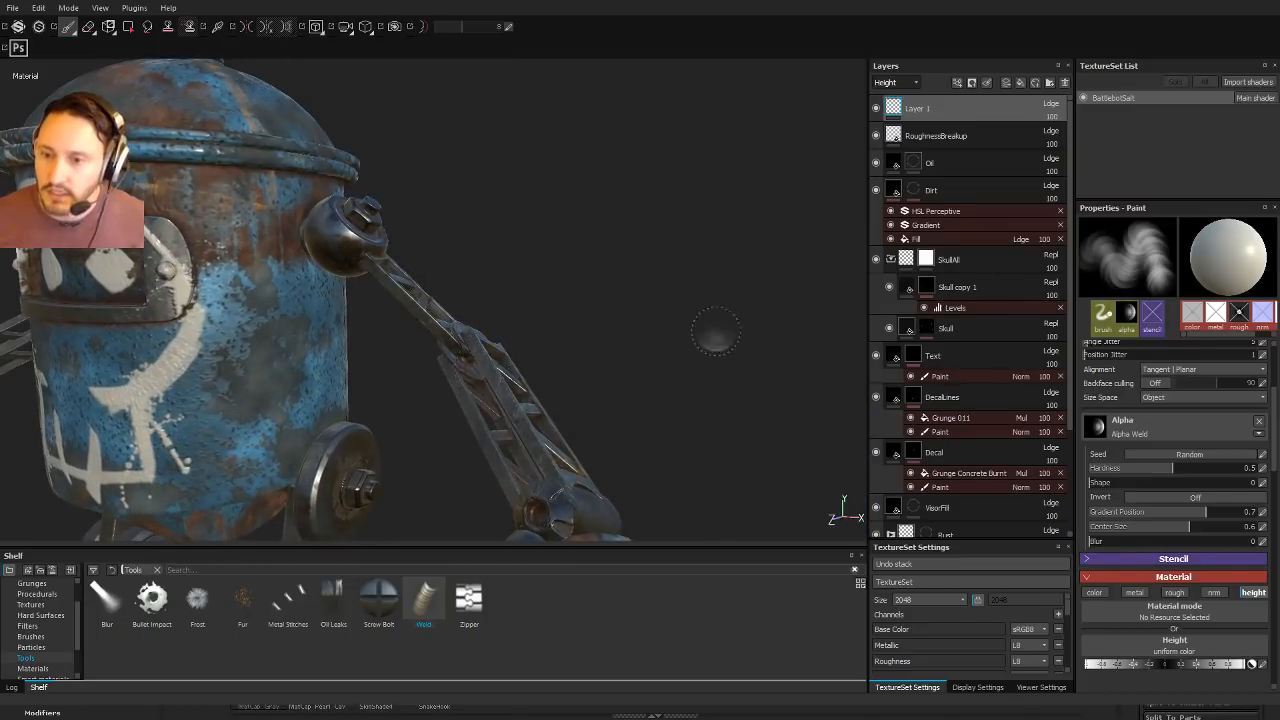
{"action": "left_click_drag", "start_coordinate": [595, 242], "coordinate": [477, 277], "text": "alt"}
{"action": "right_click_drag", "start_coordinate": [477, 277], "coordinate": [490, 225], "text": "alt"}
{"action": "middle_click_drag", "start_coordinate": [490, 225], "coordinate": [506, 300], "text": "alt"}
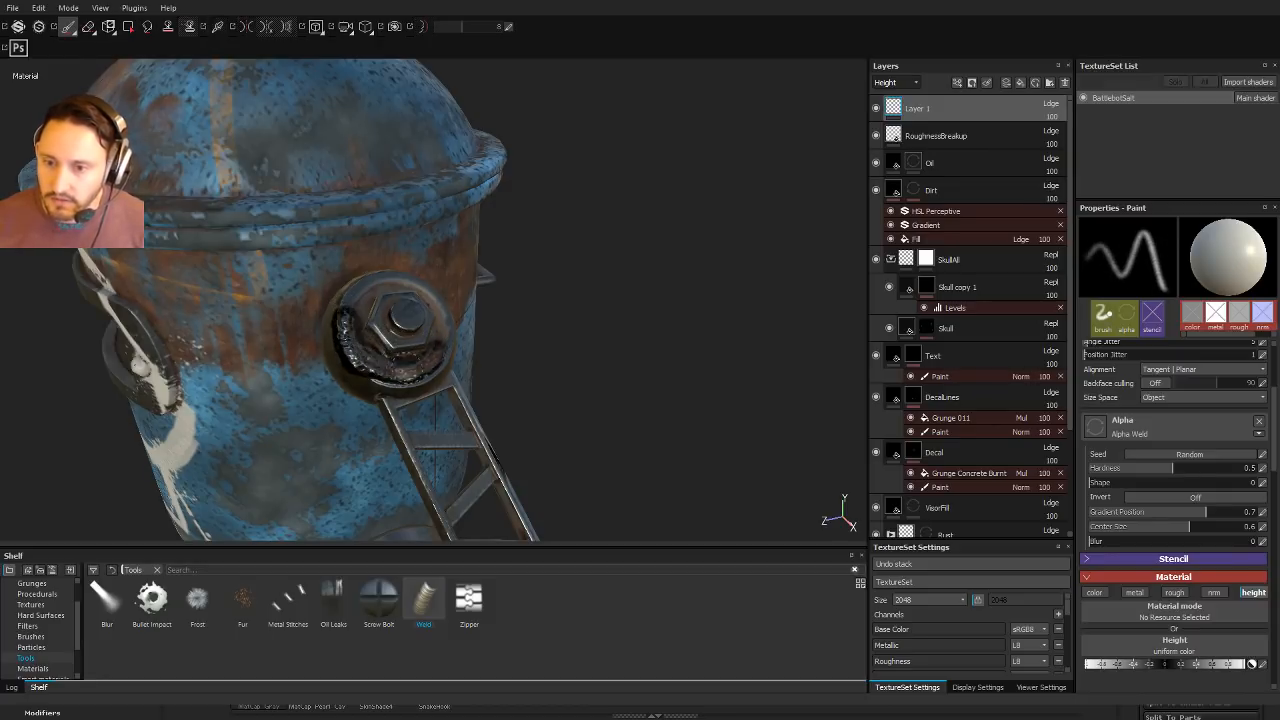
Step: Examine the arm struts, hip wheel, legs, body side and shoulder bolt for places suited to weld detail
{"action": "left_click_drag", "start_coordinate": [501, 389], "coordinate": [559, 335], "text": "alt"}
{"action": "middle_click_drag", "start_coordinate": [499, 291], "coordinate": [430, 160], "text": "alt"}
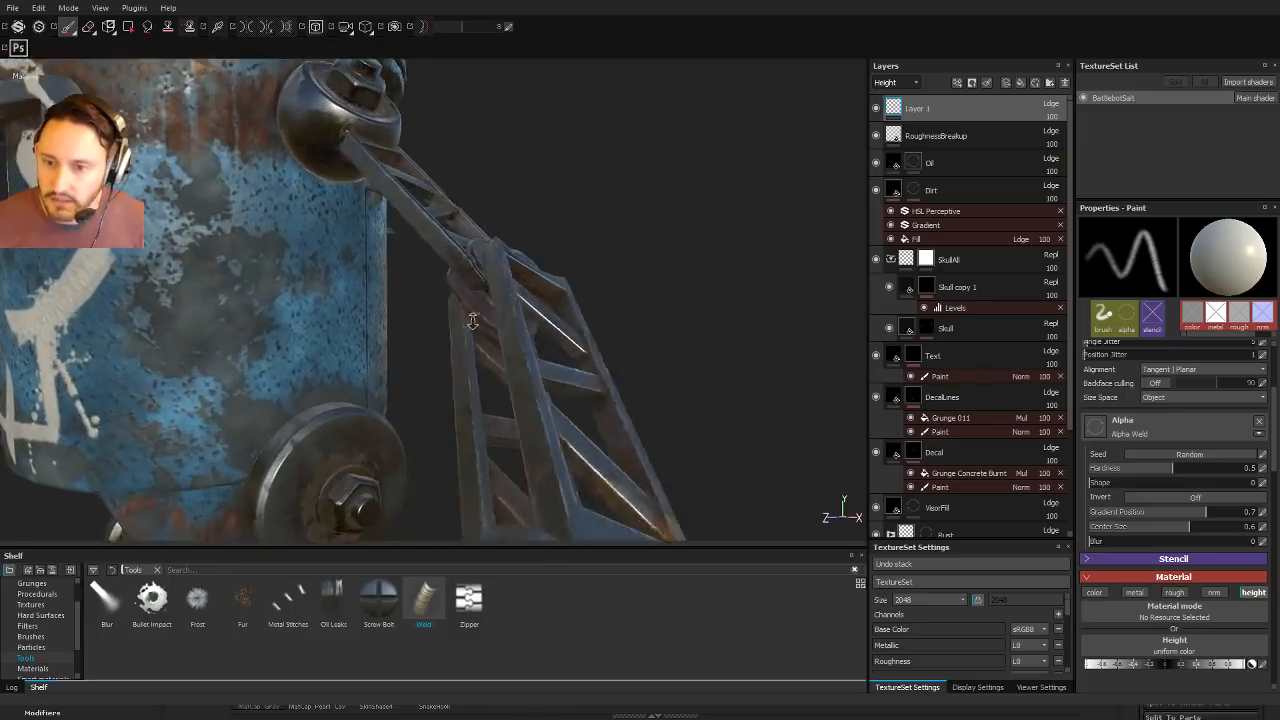
{"action": "left_click_drag", "start_coordinate": [471, 320], "coordinate": [388, 412], "text": "alt"}
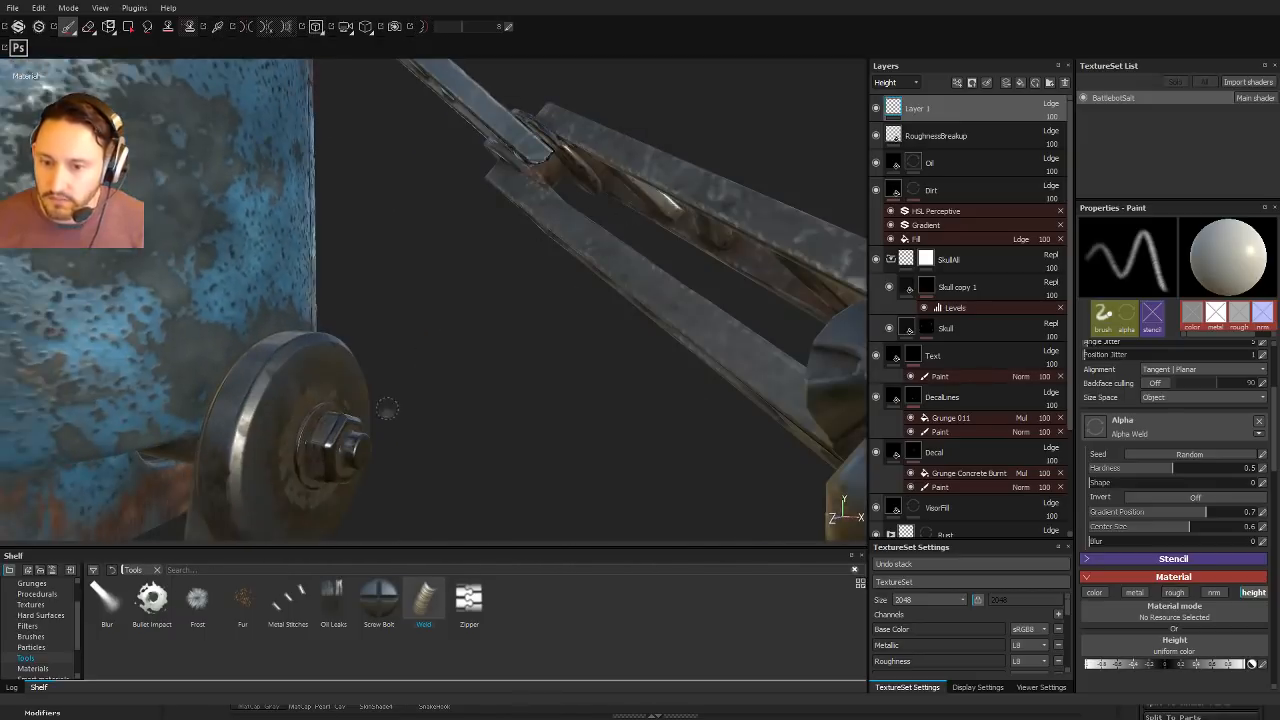
{"action": "middle_click_drag", "start_coordinate": [388, 412], "coordinate": [426, 271], "text": "alt"}
{"action": "right_click_drag", "start_coordinate": [426, 271], "coordinate": [385, 330], "text": "alt"}
{"action": "left_click_drag", "start_coordinate": [510, 345], "coordinate": [473, 362], "text": "alt"}
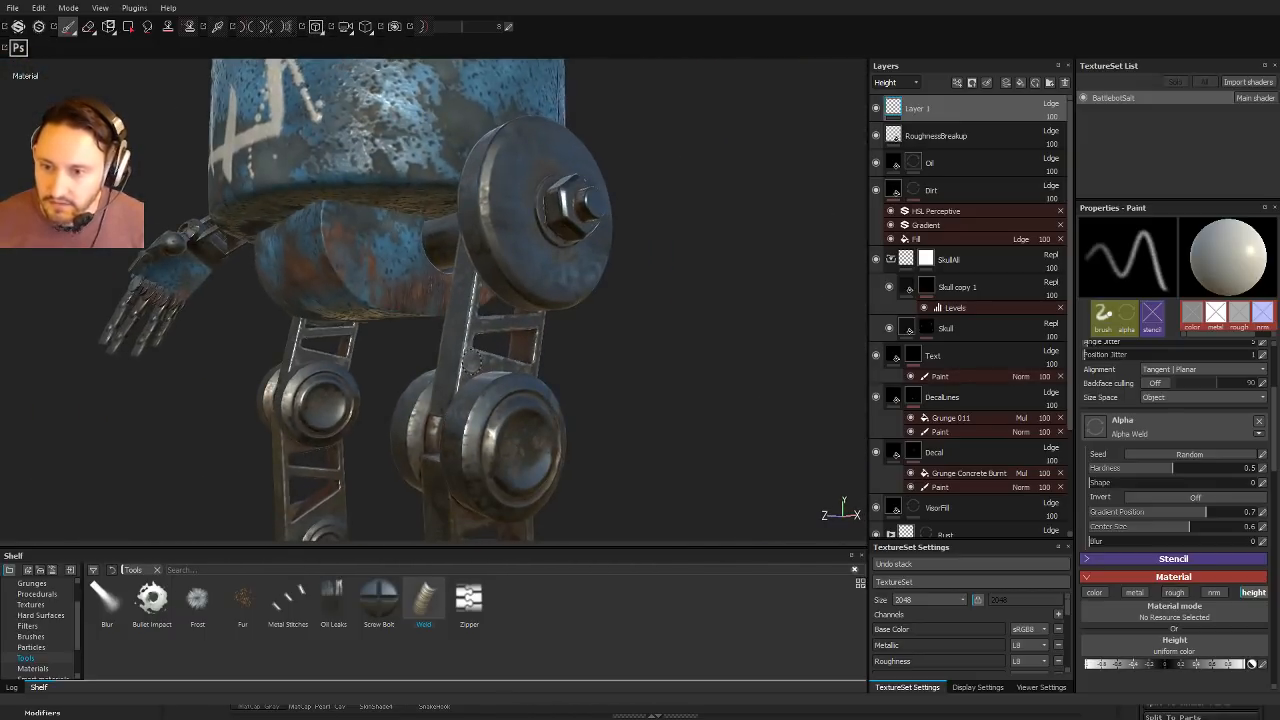
{"action": "middle_click_drag", "start_coordinate": [481, 346], "coordinate": [450, 215], "text": "alt"}
{"action": "left_click_drag", "start_coordinate": [450, 215], "coordinate": [454, 423], "text": "alt"}
{"action": "right_click_drag", "start_coordinate": [454, 423], "coordinate": [410, 370], "text": "alt"}
{"action": "middle_click_drag", "start_coordinate": [410, 200], "coordinate": [365, 400], "text": "alt"}
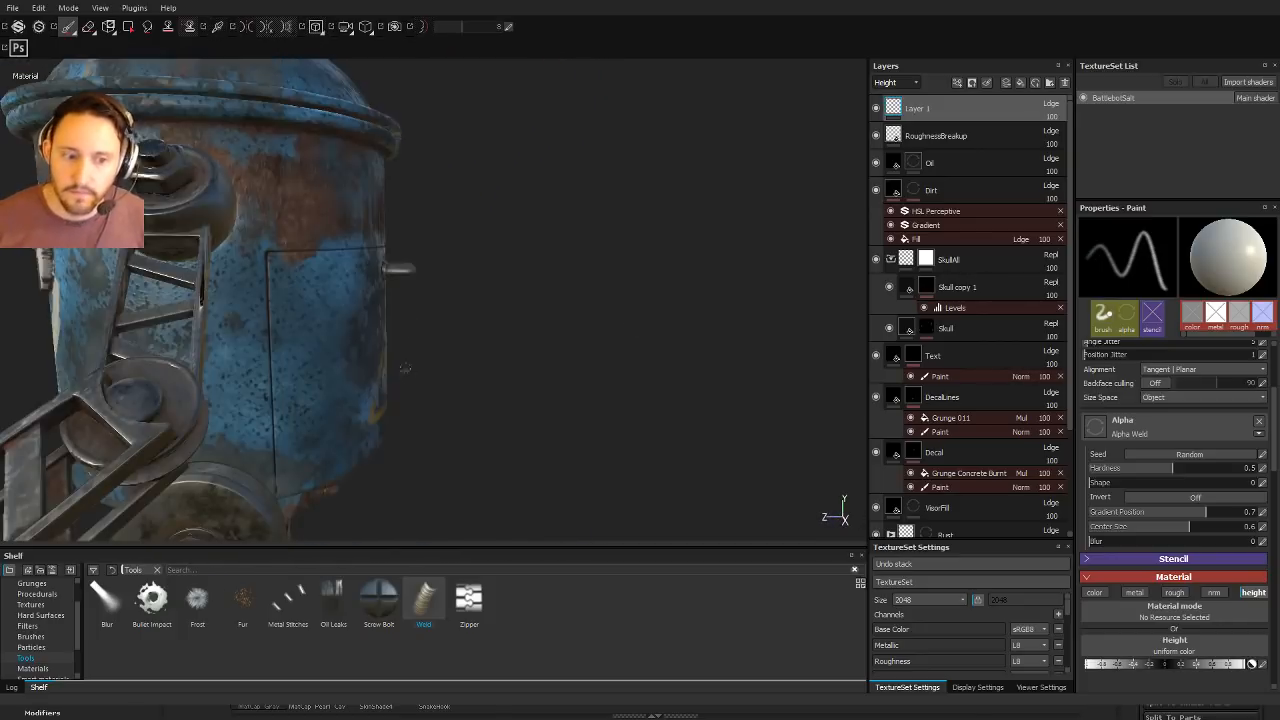
{"action": "left_click_drag", "start_coordinate": [365, 400], "coordinate": [402, 400], "text": "alt"}
{"action": "middle_click_drag", "start_coordinate": [402, 400], "coordinate": [509, 281], "text": "alt"}
{"action": "right_click_drag", "start_coordinate": [509, 281], "coordinate": [497, 323], "text": "alt"}
{"action": "middle_click_drag", "start_coordinate": [497, 323], "coordinate": [548, 404], "text": "alt"}
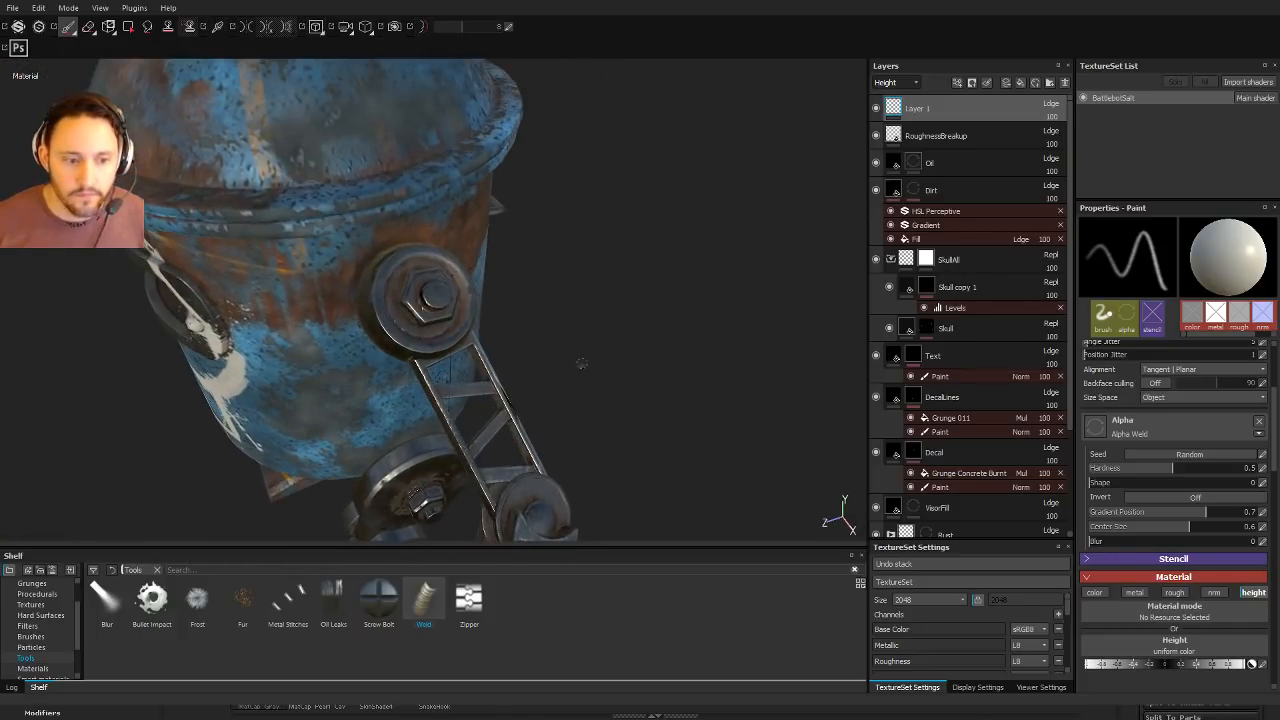
{"action": "mouse_move", "coordinate": [582, 364]}
{"action": "left_mouse_down", "text": "alt"}
{"action": "mouse_move", "coordinate": [466, 366]}
{"action": "mouse_move", "coordinate": [585, 368]}
{"action": "left_mouse_up", "text": "alt"}
{"action": "right_click_drag", "start_coordinate": [585, 368], "coordinate": [580, 418], "text": "alt"}
{"action": "middle_click_drag", "start_coordinate": [517, 357], "coordinate": [605, 325], "text": "alt"}
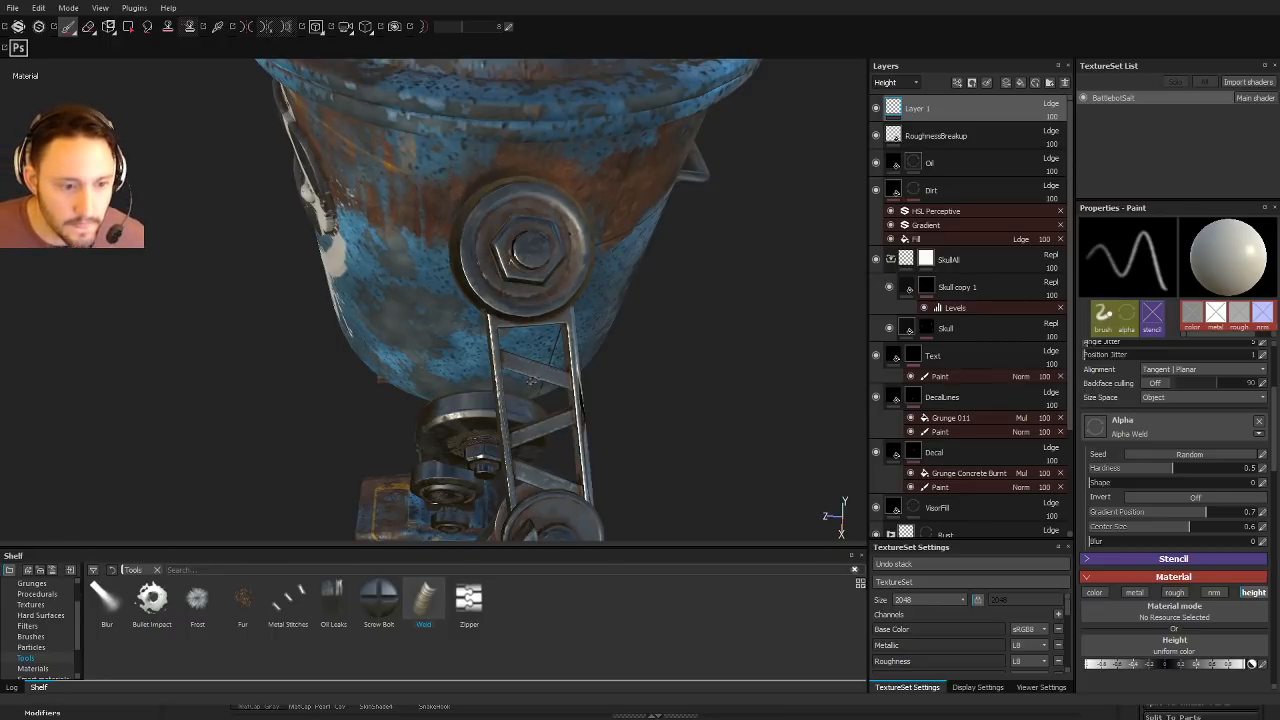
{"action": "left_click_drag", "start_coordinate": [550, 405], "coordinate": [634, 317], "text": "alt"}
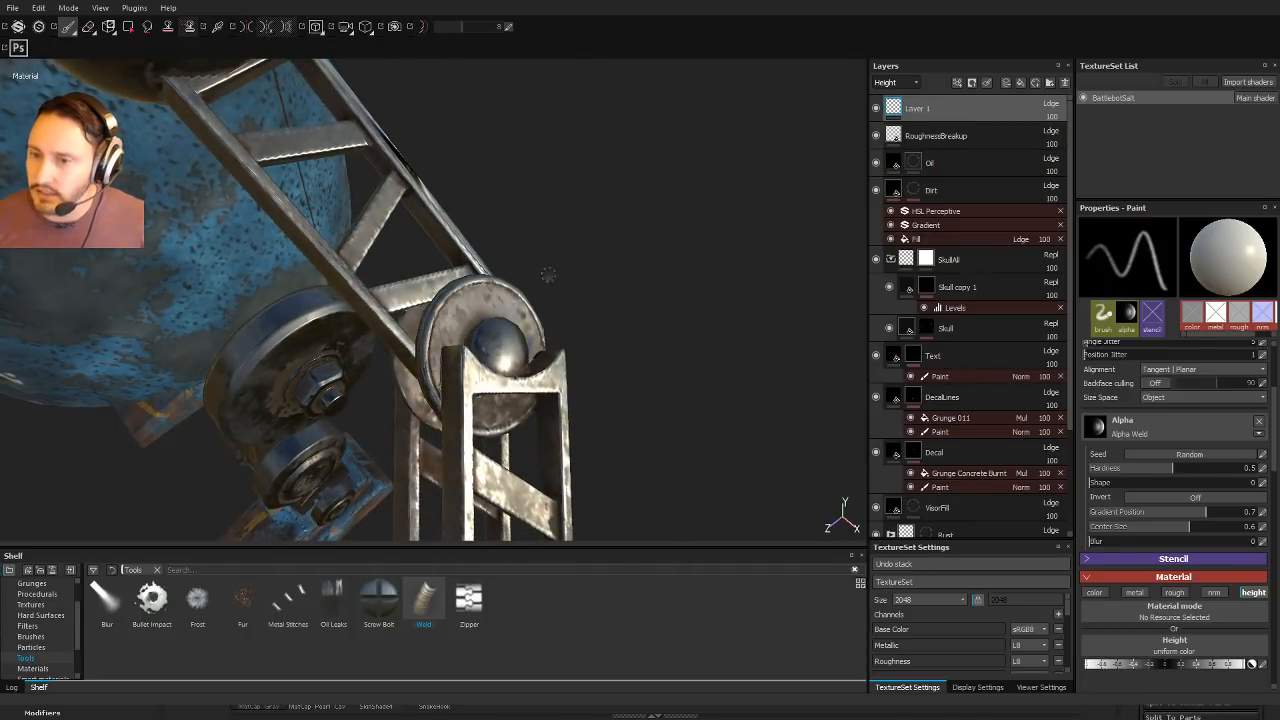
Step: Switch the layer stack to the Base Color channel and load the Artistic 4 brush
{"action": "mouse_move", "coordinate": [572, 304]}
{"action": "left_mouse_down", "text": "alt"}
{"action": "mouse_move", "coordinate": [582, 327]}
{"action": "mouse_move", "coordinate": [465, 322]}
{"action": "mouse_move", "coordinate": [440, 405]}
{"action": "mouse_move", "coordinate": [495, 350]}
{"action": "mouse_move", "coordinate": [712, 258]}
{"action": "left_mouse_up", "text": "alt"}
{"action": "mouse_move", "coordinate": [520, 400]}
{"action": "left_mouse_down", "text": "alt"}
{"action": "mouse_move", "coordinate": [495, 410]}
{"action": "mouse_move", "coordinate": [405, 370]}
{"action": "mouse_move", "coordinate": [375, 385]}
{"action": "left_mouse_up", "text": "alt"}
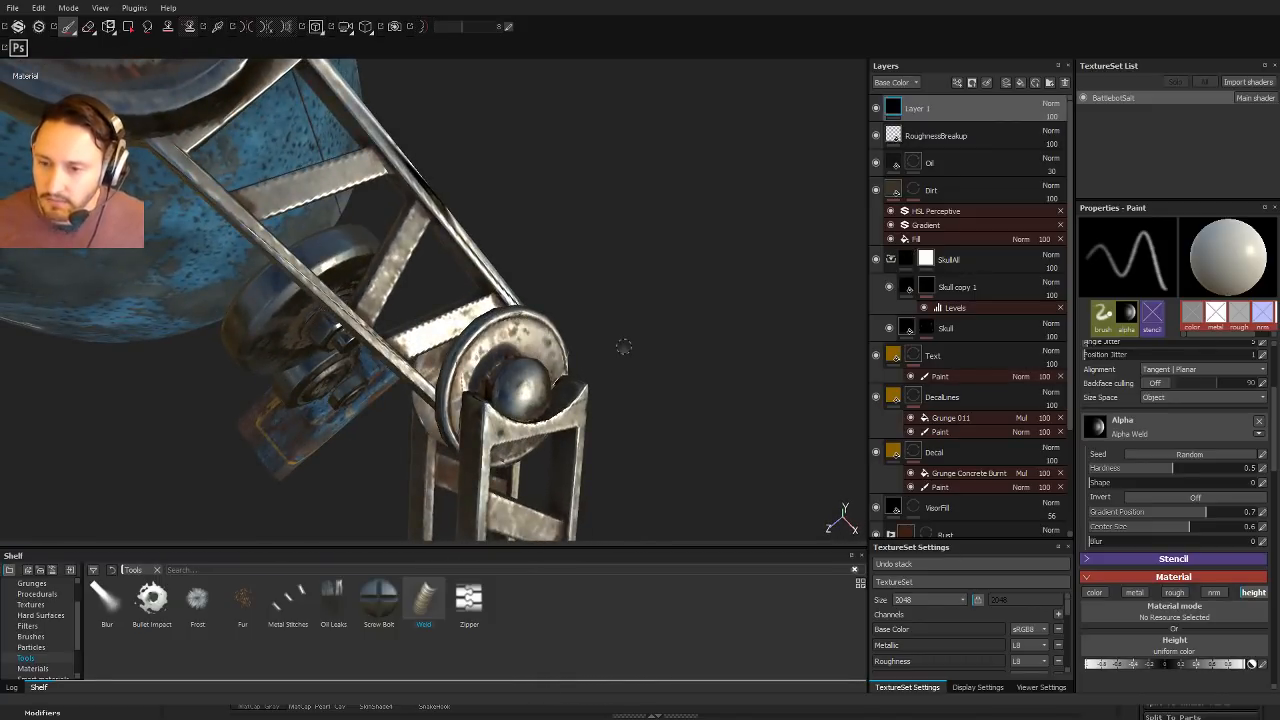
{"action": "left_click_drag", "start_coordinate": [577, 247], "coordinate": [604, 229], "text": "alt"}
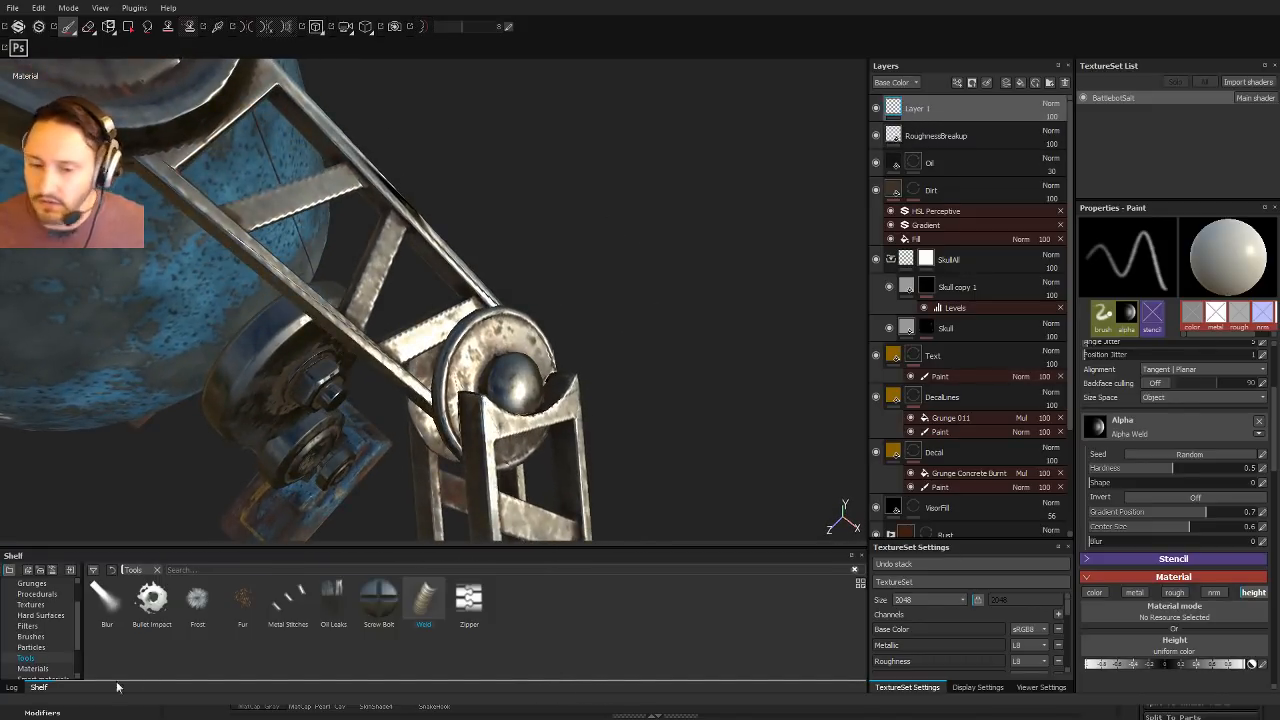
{"action": "left_click", "coordinate": [32, 636]}
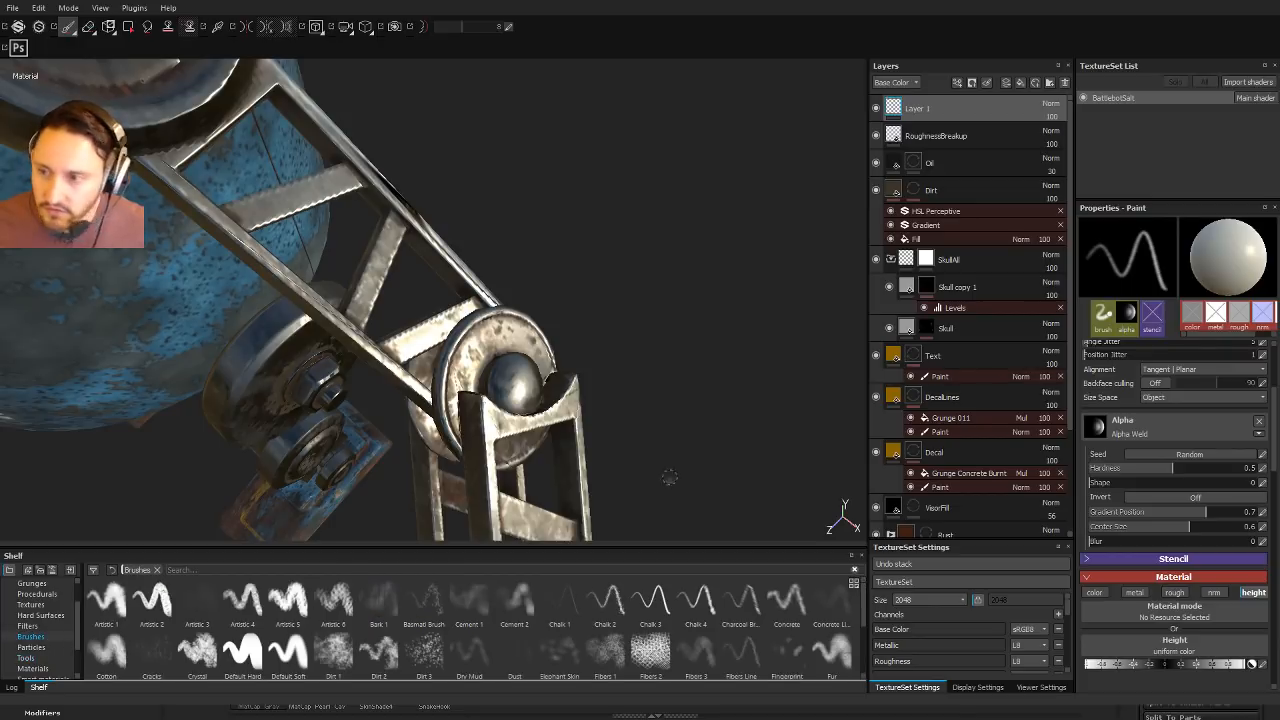
{"action": "left_click", "coordinate": [249, 610]}
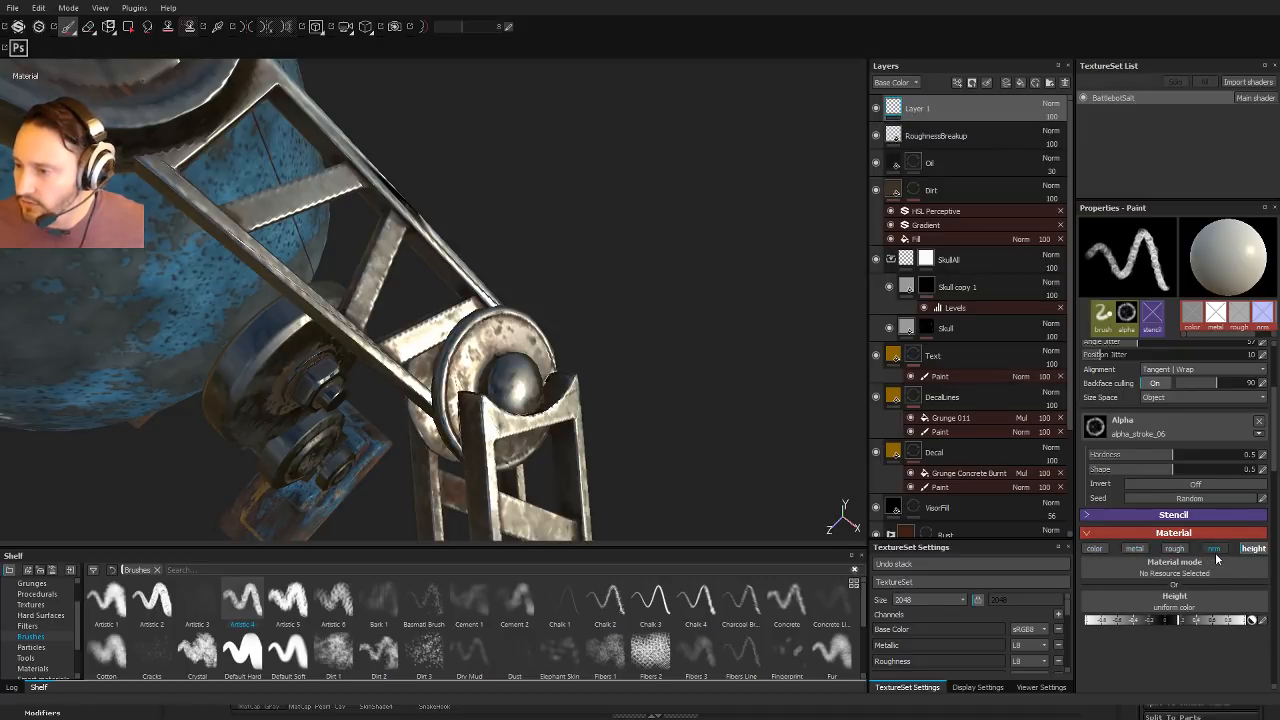
Step: Try a height mark with the Artistic 4 brush on the elbow disc and undo it
{"action": "left_click_drag", "start_coordinate": [580, 308], "coordinate": [548, 322], "text": "alt"}
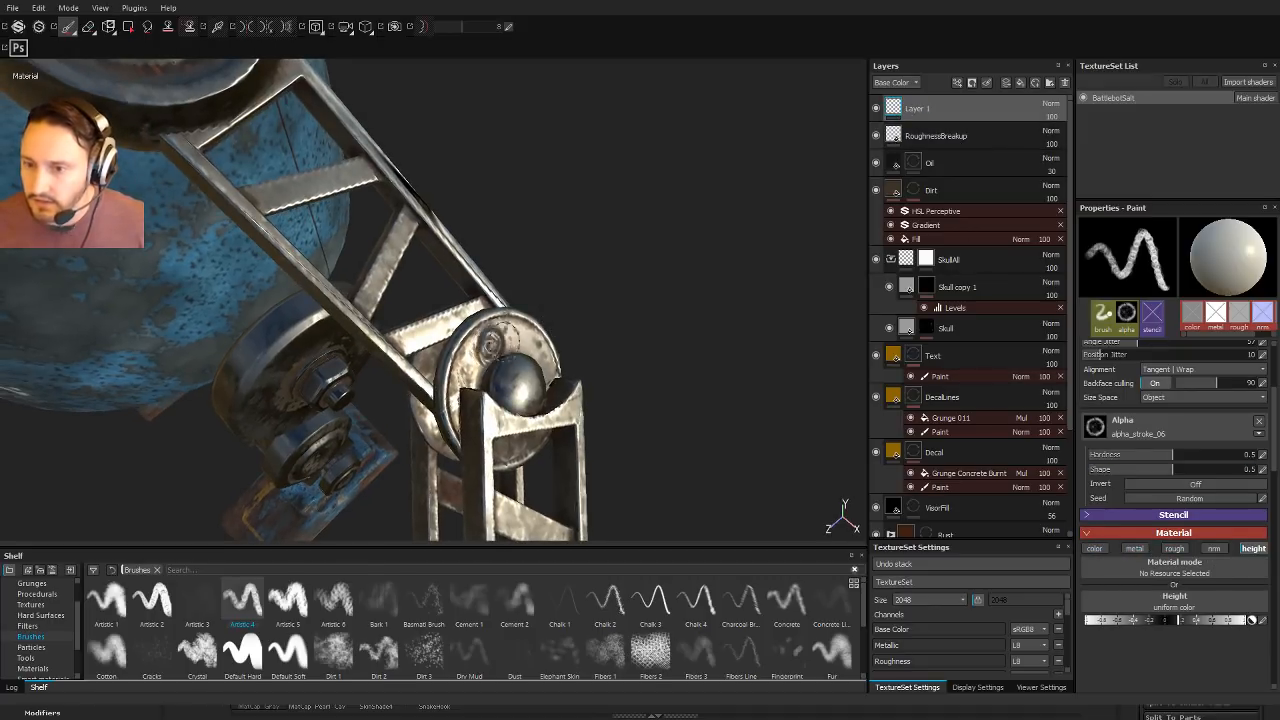
{"action": "left_click_drag", "start_coordinate": [480, 358], "coordinate": [527, 300], "text": "alt"}
{"action": "key", "text": "ctrl+z"}
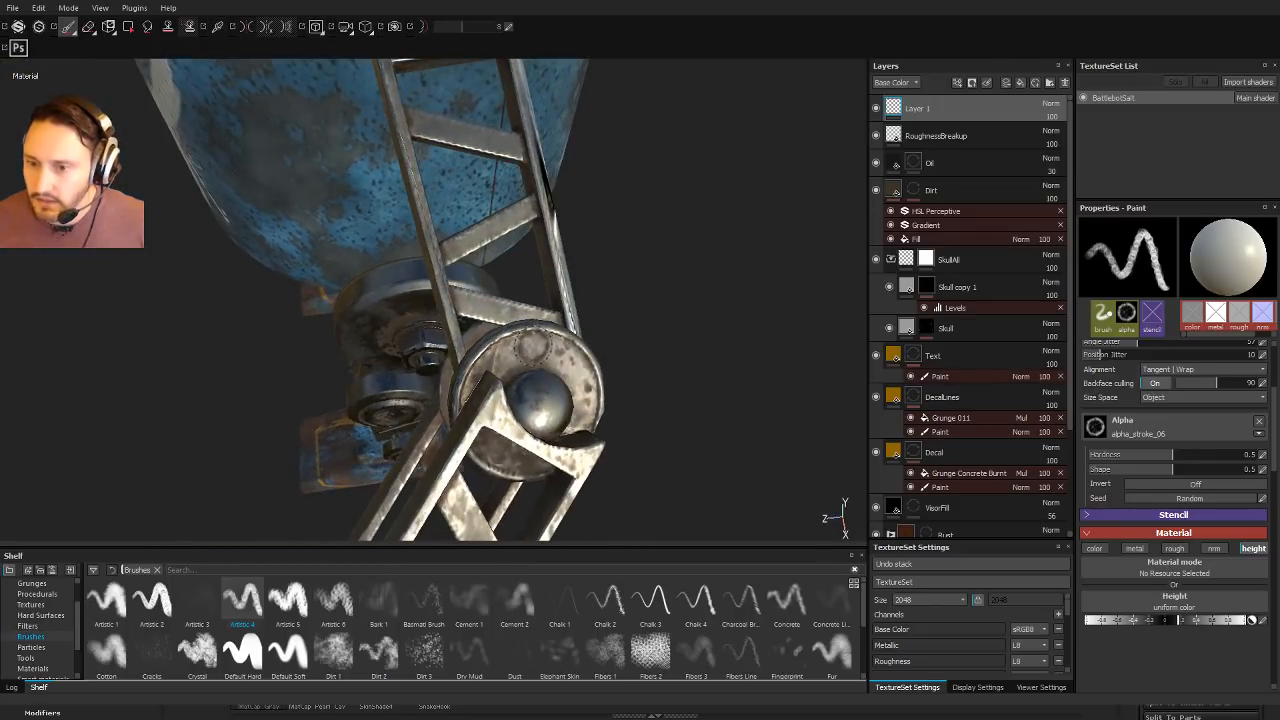
Step: Shrink the Artistic 4 brush, try height strokes around the elbow disc's rim and undo them
{"action": "right_click_drag", "start_coordinate": [536, 350], "coordinate": [524, 350], "text": "ctrl"}
{"action": "left_click_drag", "start_coordinate": [566, 392], "coordinate": [600, 388], "text": "alt"}
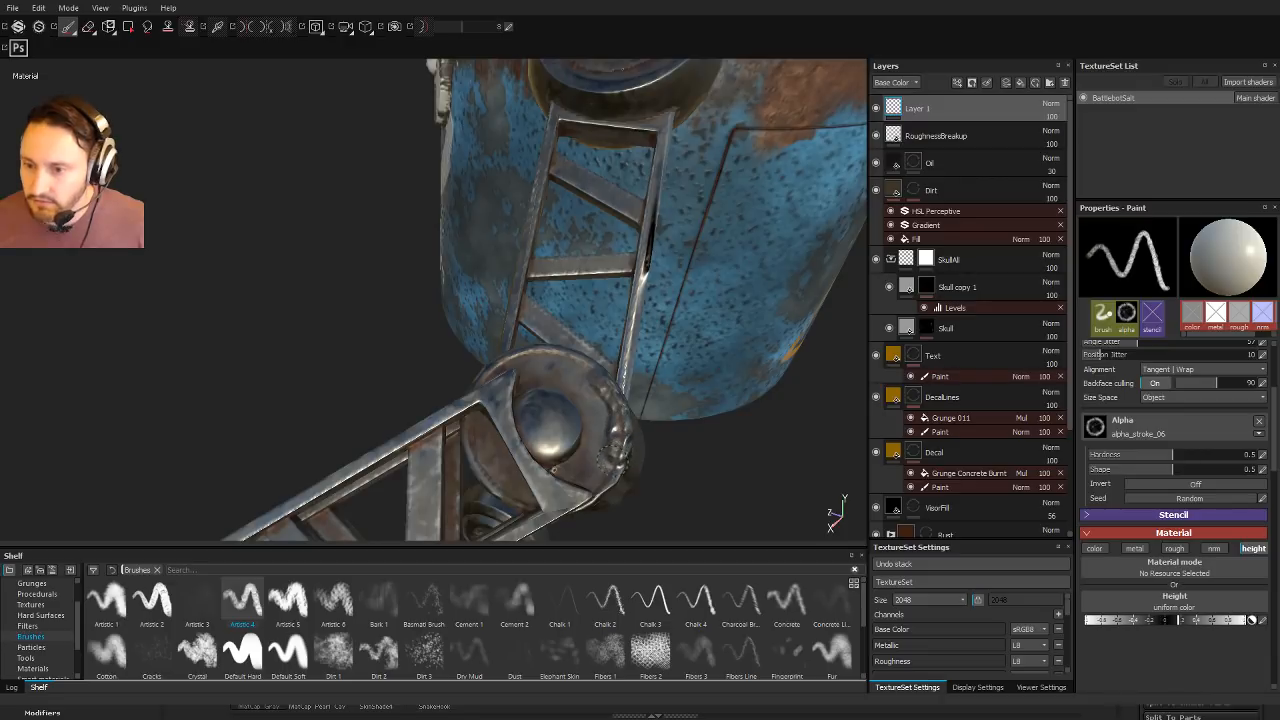
{"action": "left_click_drag", "start_coordinate": [596, 475], "coordinate": [554, 478], "text": "alt"}
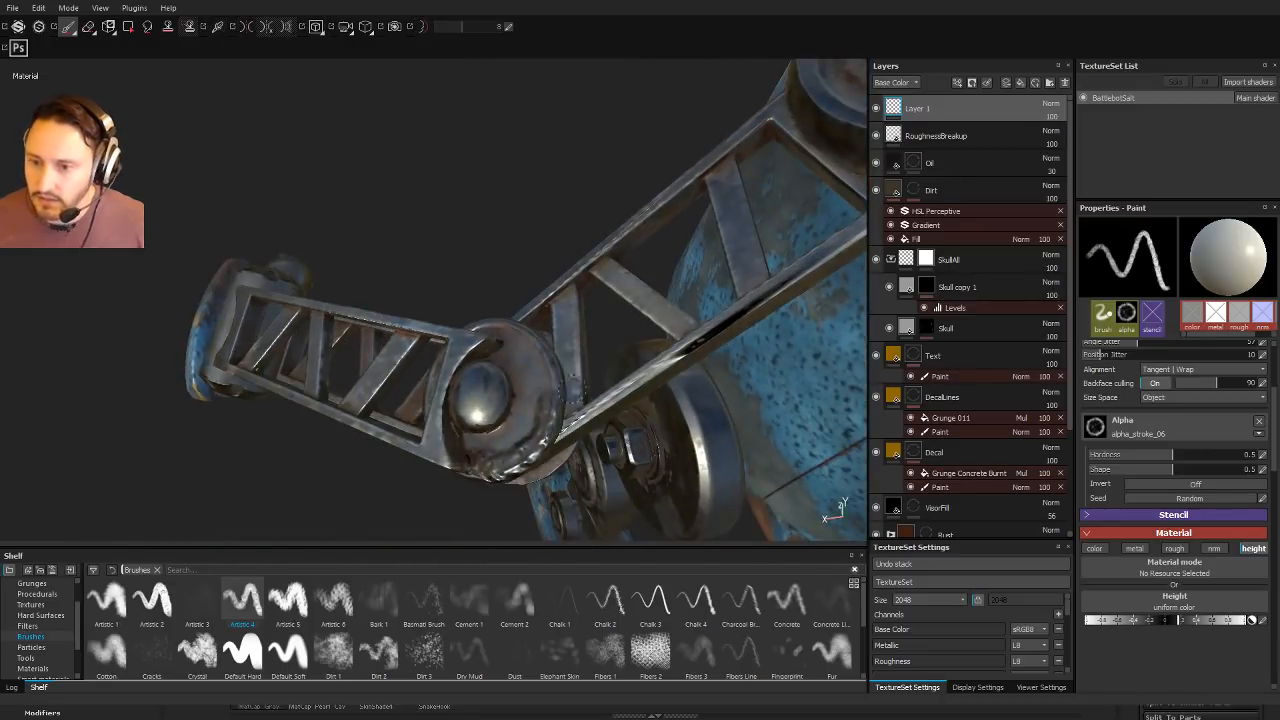
{"action": "key", "text": "ctrl+z"}
{"action": "left_click_drag", "start_coordinate": [516, 328], "coordinate": [544, 351]}
{"action": "left_click_drag", "start_coordinate": [549, 403], "coordinate": [510, 459]}
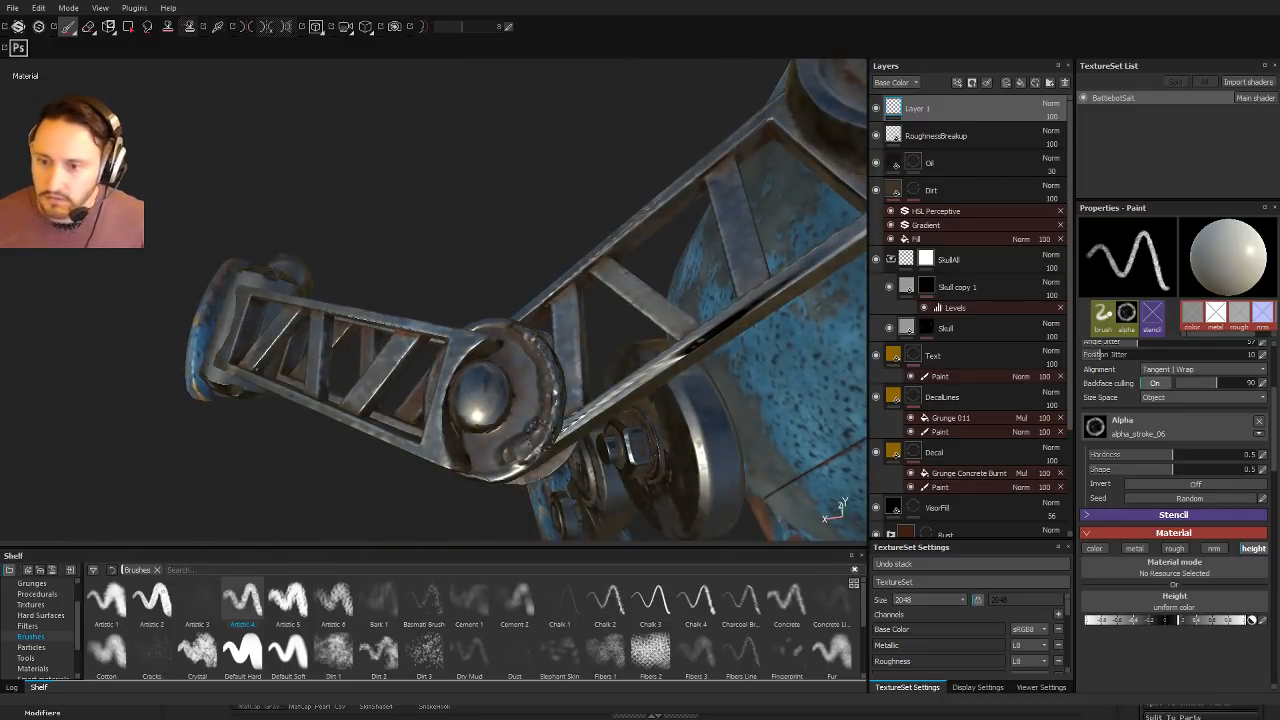
{"action": "key", "text": "ctrl+z"}
{"action": "mouse_move", "coordinate": [530, 410]}
{"action": "left_mouse_down", "text": "alt"}
{"action": "mouse_move", "coordinate": [690, 322]}
{"action": "mouse_move", "coordinate": [540, 368]}
{"action": "mouse_move", "coordinate": [614, 354]}
{"action": "mouse_move", "coordinate": [547, 281]}
{"action": "mouse_move", "coordinate": [606, 323]}
{"action": "mouse_move", "coordinate": [409, 374]}
{"action": "mouse_move", "coordinate": [609, 451]}
{"action": "mouse_move", "coordinate": [560, 420]}
{"action": "left_mouse_up", "text": "alt"}
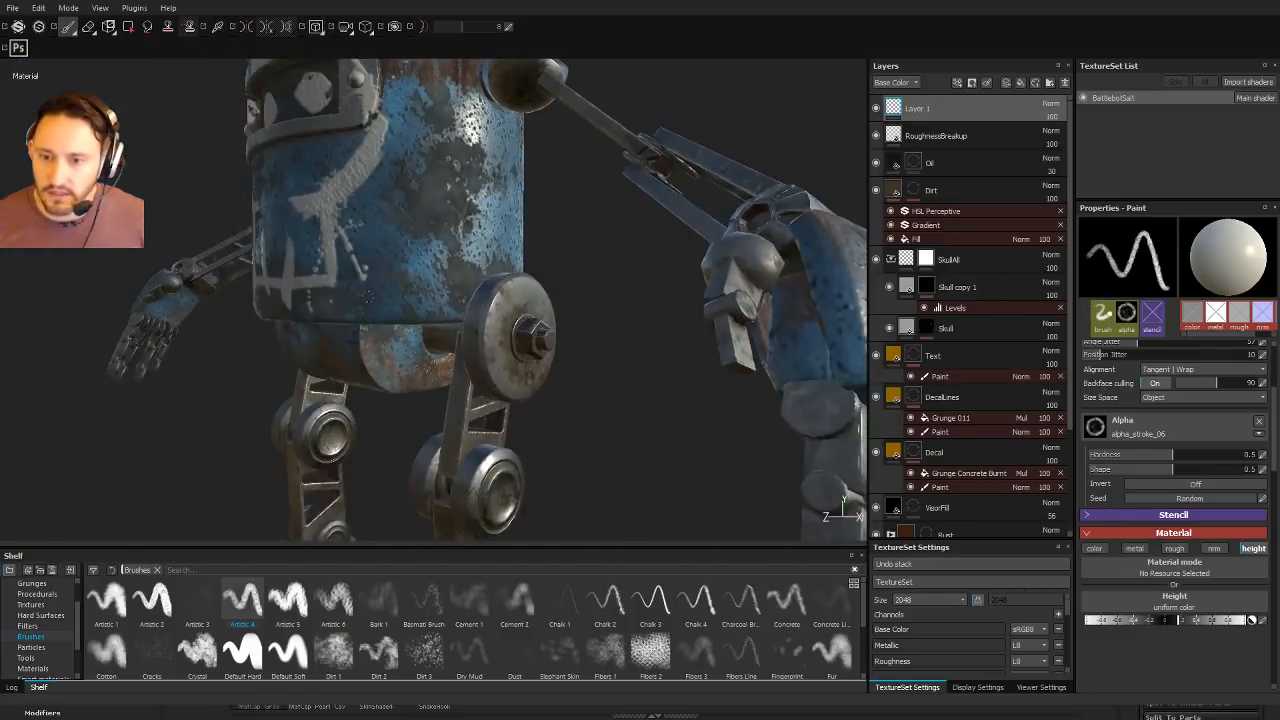
{"action": "right_click_drag", "start_coordinate": [560, 420], "coordinate": [545, 318], "text": "alt"}
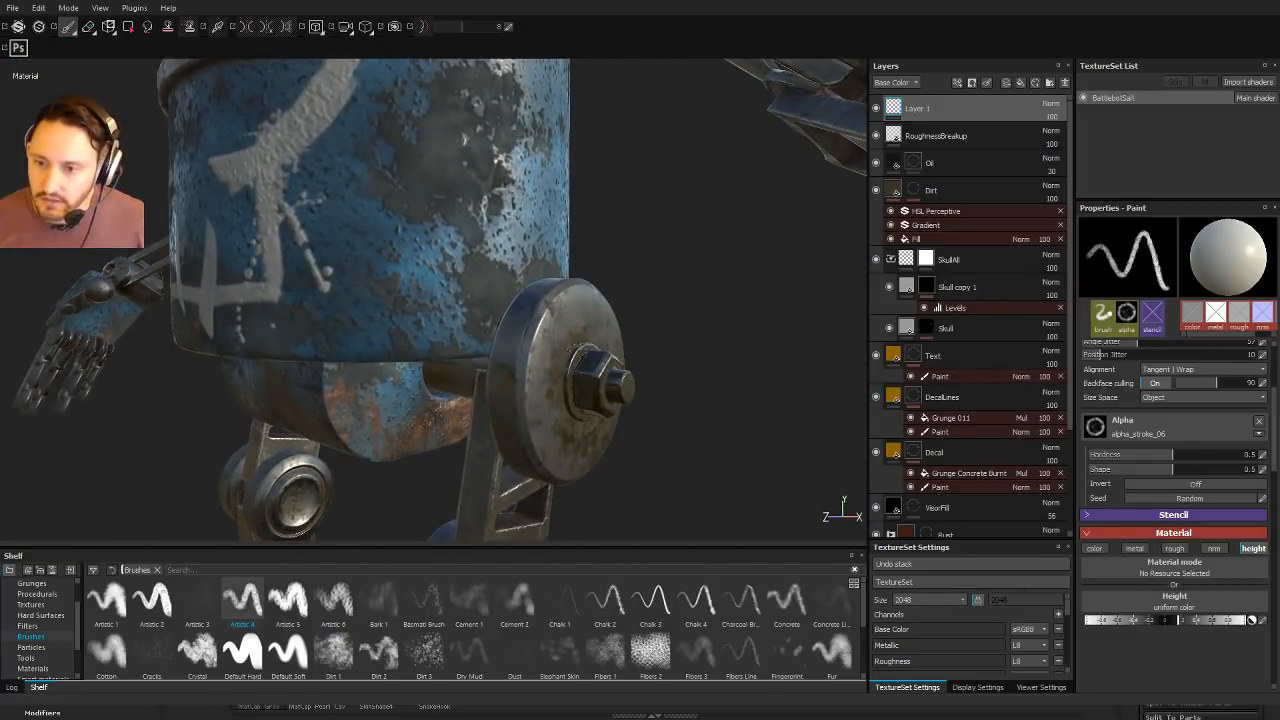
Step: Try a raised weld bead around the hip wheel's bolt with the Artistic 4 brush and undo it
{"action": "left_click_drag", "start_coordinate": [545, 318], "coordinate": [580, 360], "text": "alt"}
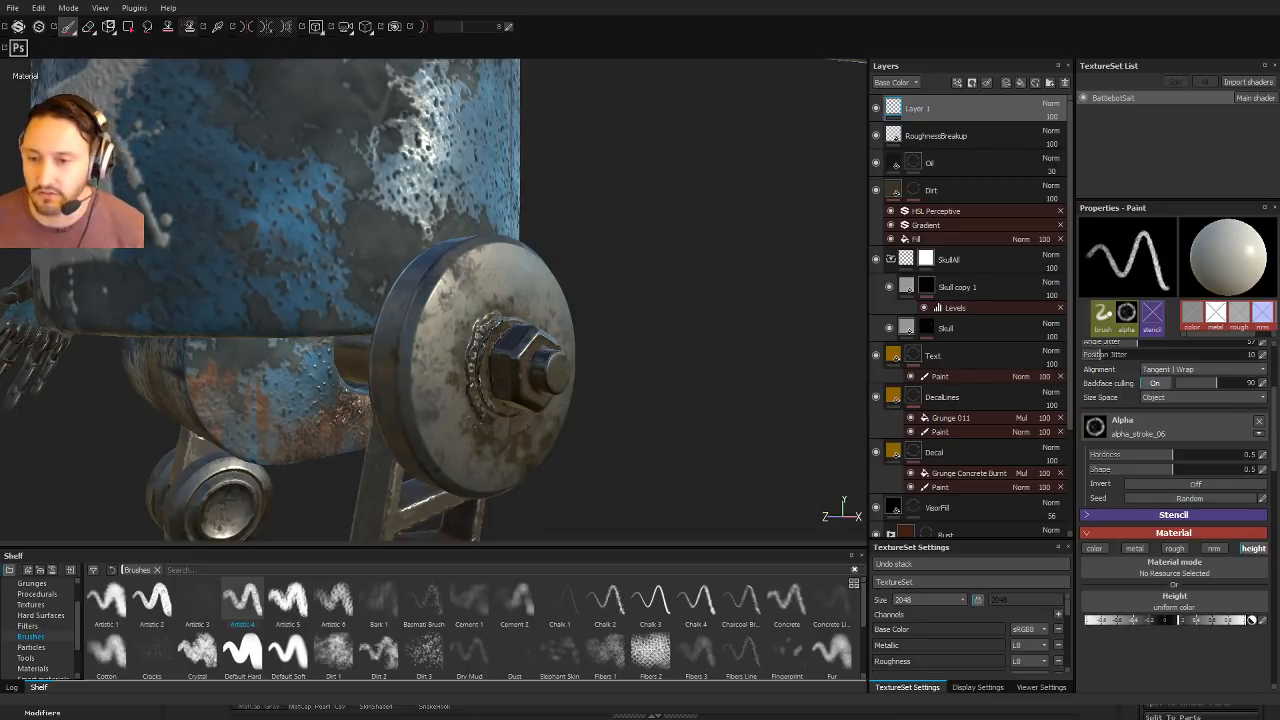
{"action": "mouse_move", "coordinate": [580, 360]}
{"action": "left_mouse_down", "text": "alt"}
{"action": "mouse_move", "coordinate": [500, 380]}
{"action": "mouse_move", "coordinate": [425, 430]}
{"action": "mouse_move", "coordinate": [464, 421]}
{"action": "left_mouse_up", "text": "alt"}
{"action": "middle_click_drag", "start_coordinate": [566, 368], "coordinate": [526, 392], "text": "alt"}
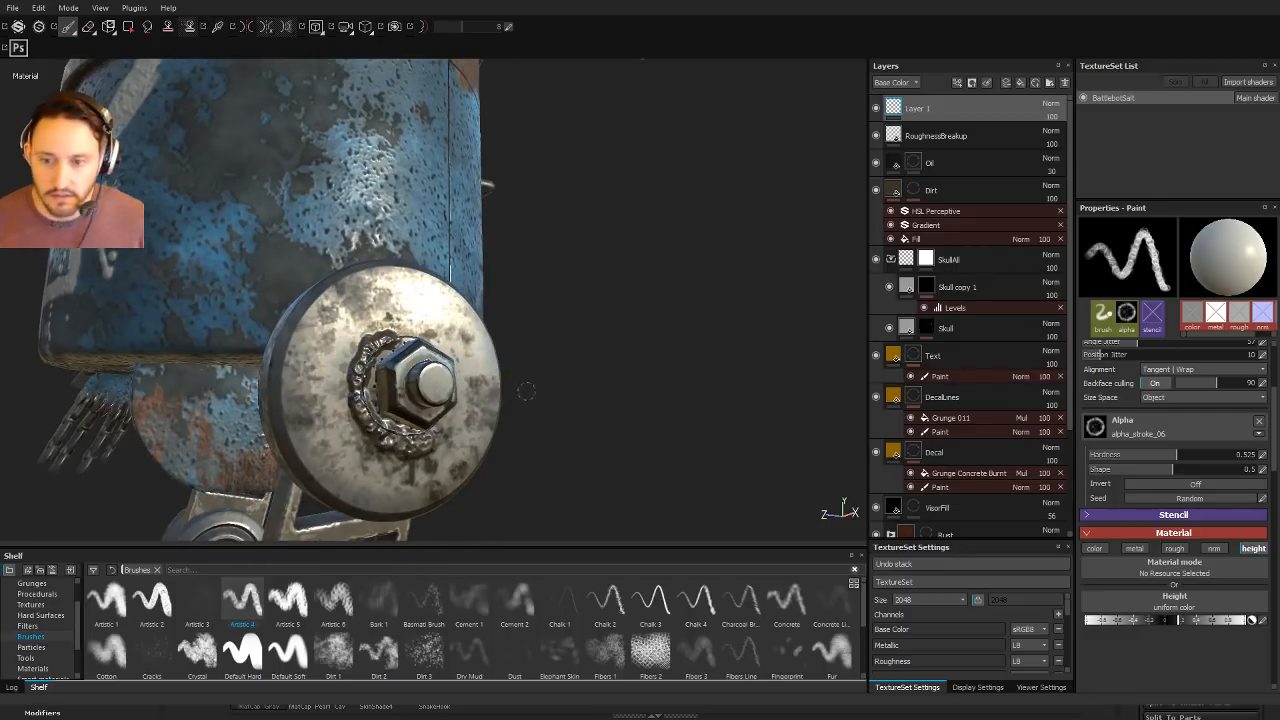
{"action": "key", "text": "ctrl+z"}
Step: Shrink the brush with its hardness at 0.545 and paint a height weld bead around the hip wheel's bolt
{"action": "right_click_drag", "start_coordinate": [378, 424], "coordinate": [366, 420], "text": "ctrl"}
{"action": "middle_click_drag", "start_coordinate": [386, 418], "coordinate": [365, 397], "text": "alt"}
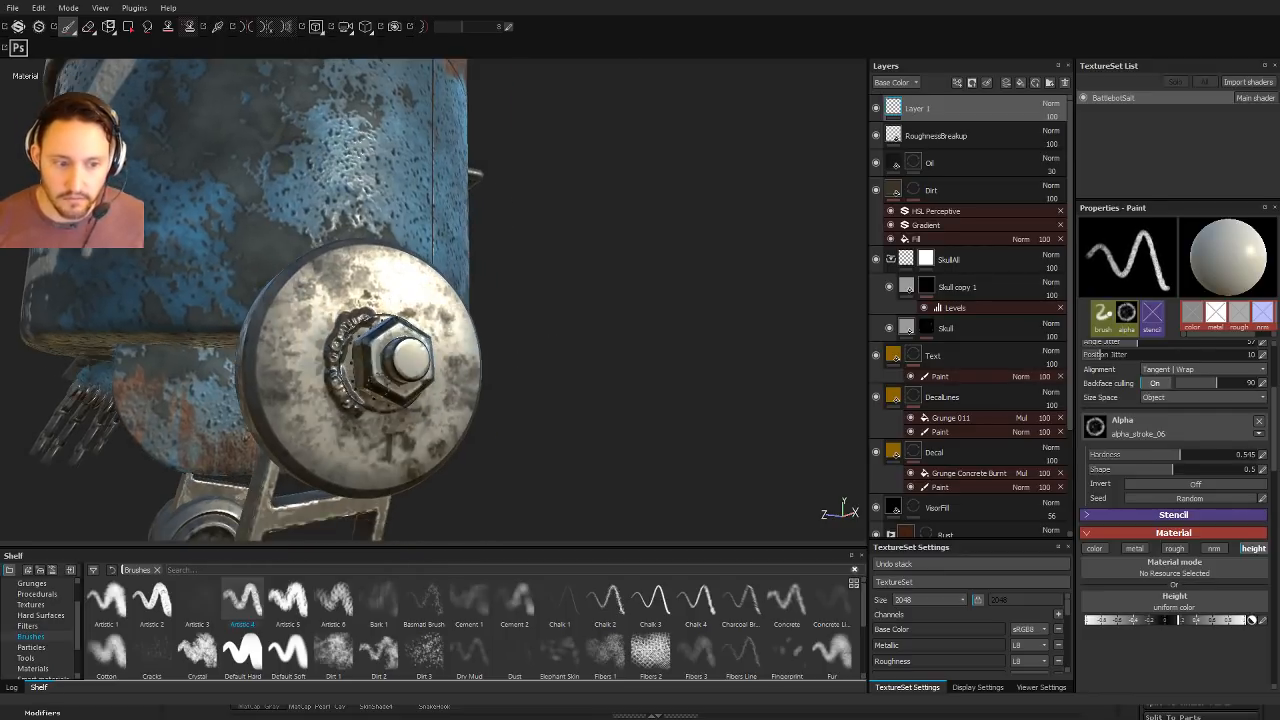
{"action": "mouse_move", "coordinate": [375, 400]}
{"action": "left_mouse_down", "text": "alt"}
{"action": "mouse_move", "coordinate": [330, 365]}
{"action": "mouse_move", "coordinate": [392, 321]}
{"action": "left_mouse_up", "text": "alt"}
{"action": "left_click_drag", "start_coordinate": [365, 379], "coordinate": [393, 360], "text": "alt"}
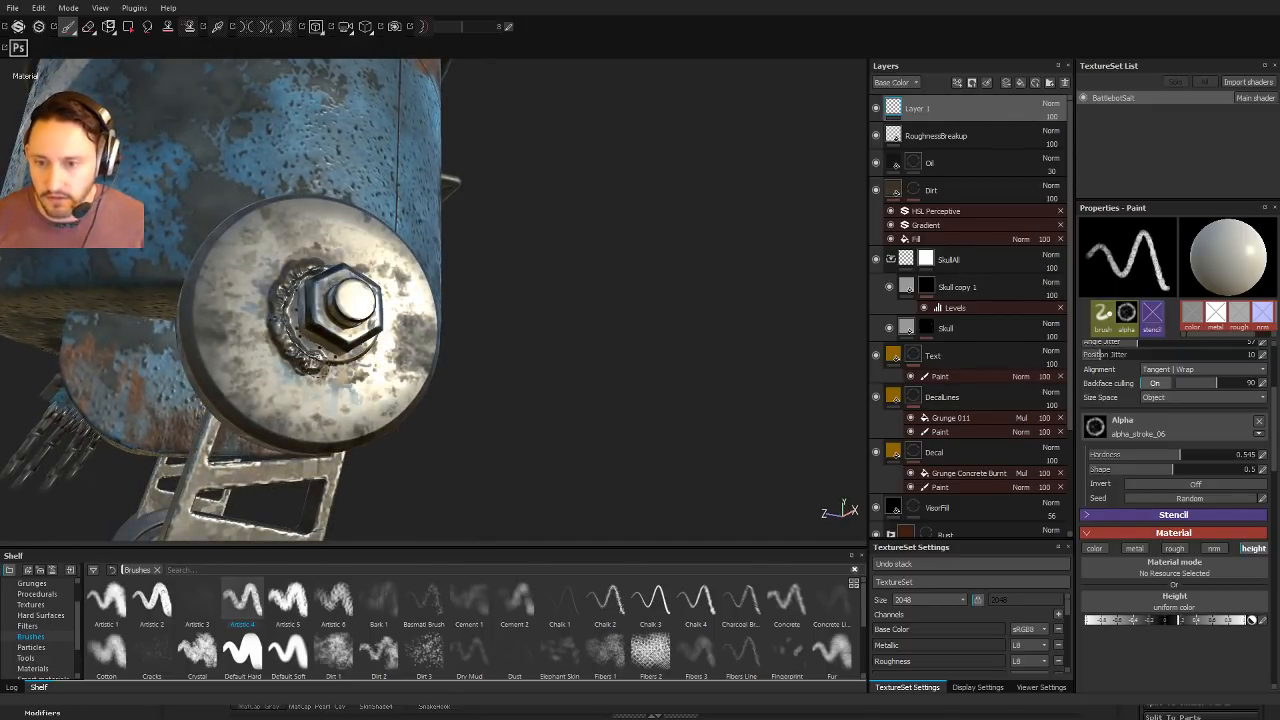
{"action": "left_click_drag", "start_coordinate": [492, 300], "coordinate": [286, 358], "text": "alt"}
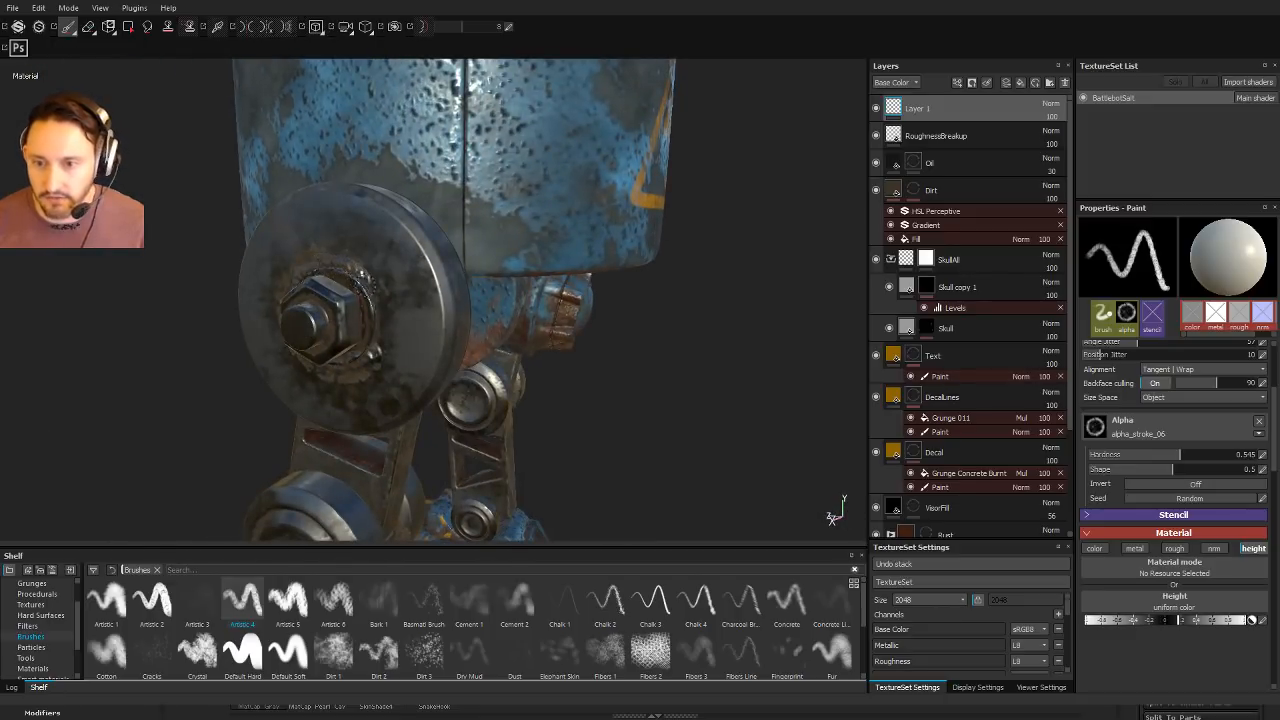
{"action": "left_click_drag", "start_coordinate": [375, 375], "coordinate": [430, 285], "text": "alt"}
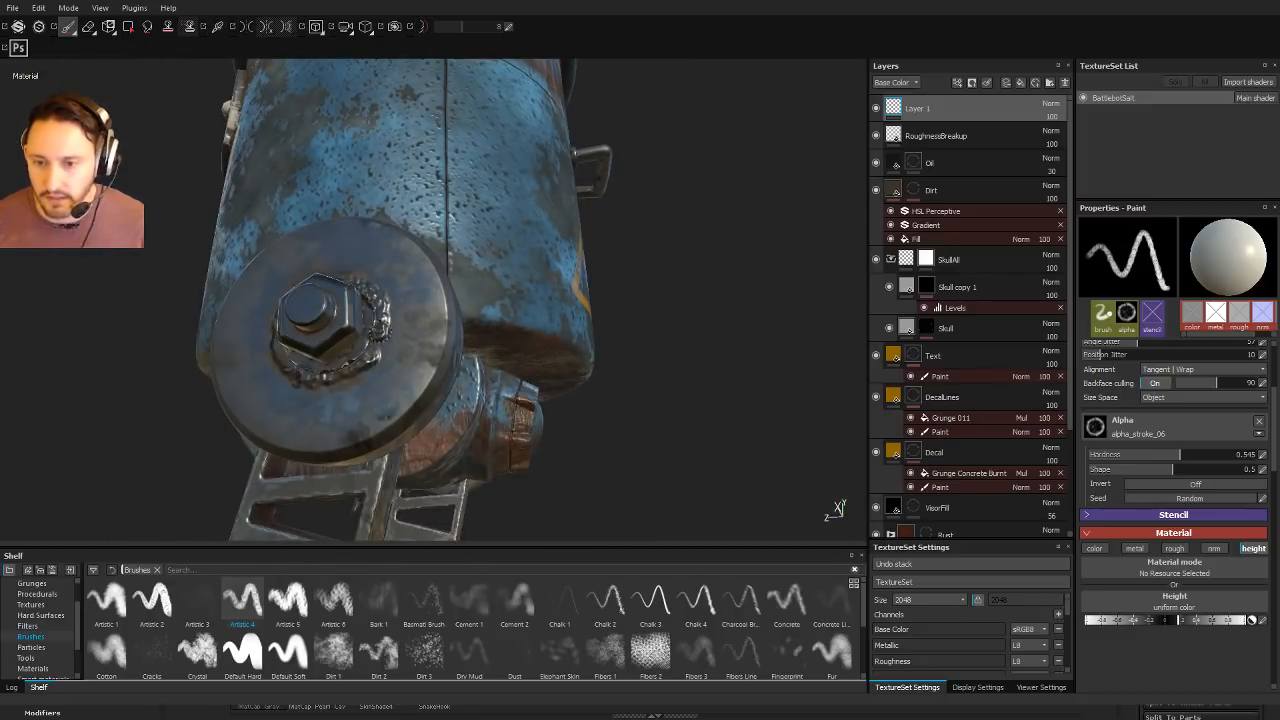
Step: Examine the hip wheels, pelvis block, leg struts, knee joints and feet for further places suited to weld detail
{"action": "left_click_drag", "start_coordinate": [600, 430], "coordinate": [619, 340], "text": "alt"}
{"action": "right_click_drag", "start_coordinate": [619, 340], "coordinate": [480, 300], "text": "alt"}
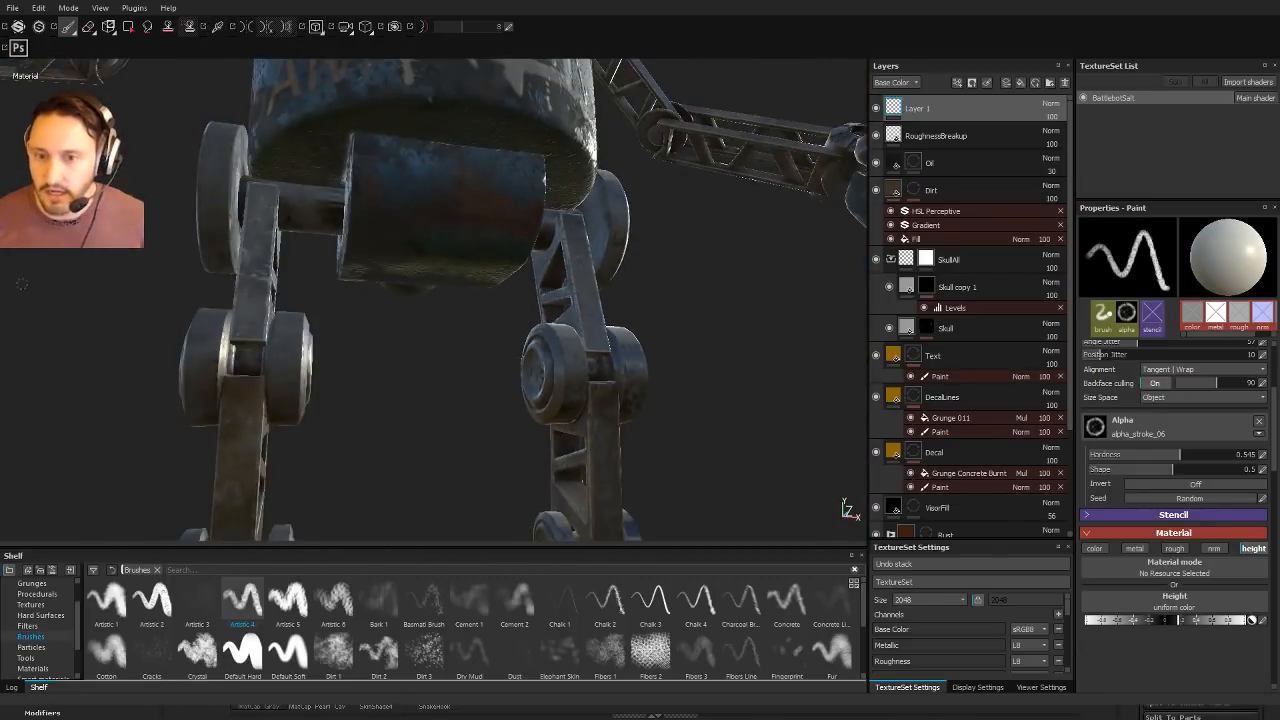
{"action": "left_click_drag", "start_coordinate": [480, 300], "coordinate": [620, 230], "text": "alt"}
{"action": "middle_click_drag", "start_coordinate": [620, 230], "coordinate": [466, 253], "text": "alt"}
{"action": "left_click_drag", "start_coordinate": [466, 253], "coordinate": [686, 329], "text": "alt"}
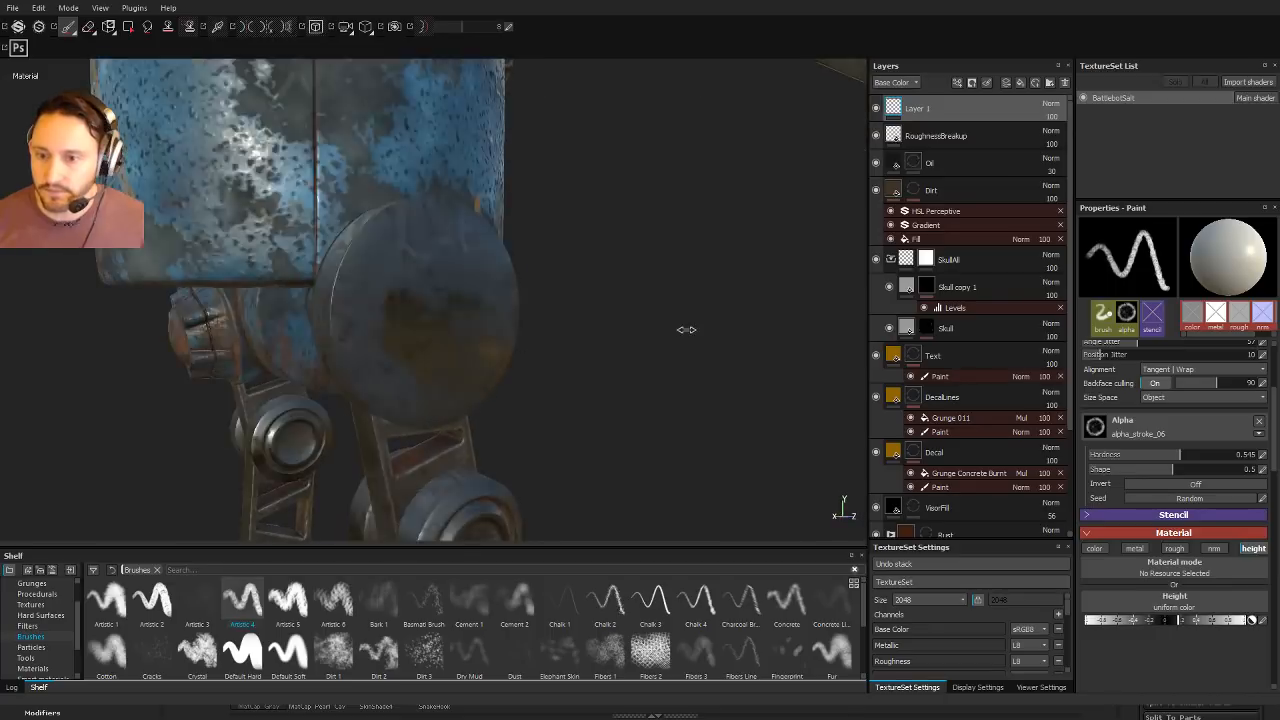
{"action": "right_click_drag", "start_coordinate": [686, 329], "coordinate": [684, 332], "text": "shift"}
{"action": "left_click_drag", "start_coordinate": [480, 320], "coordinate": [515, 325], "text": "alt"}
{"action": "right_click_drag", "start_coordinate": [515, 325], "coordinate": [470, 300], "text": "alt"}
{"action": "left_click_drag", "start_coordinate": [470, 300], "coordinate": [451, 329], "text": "alt"}
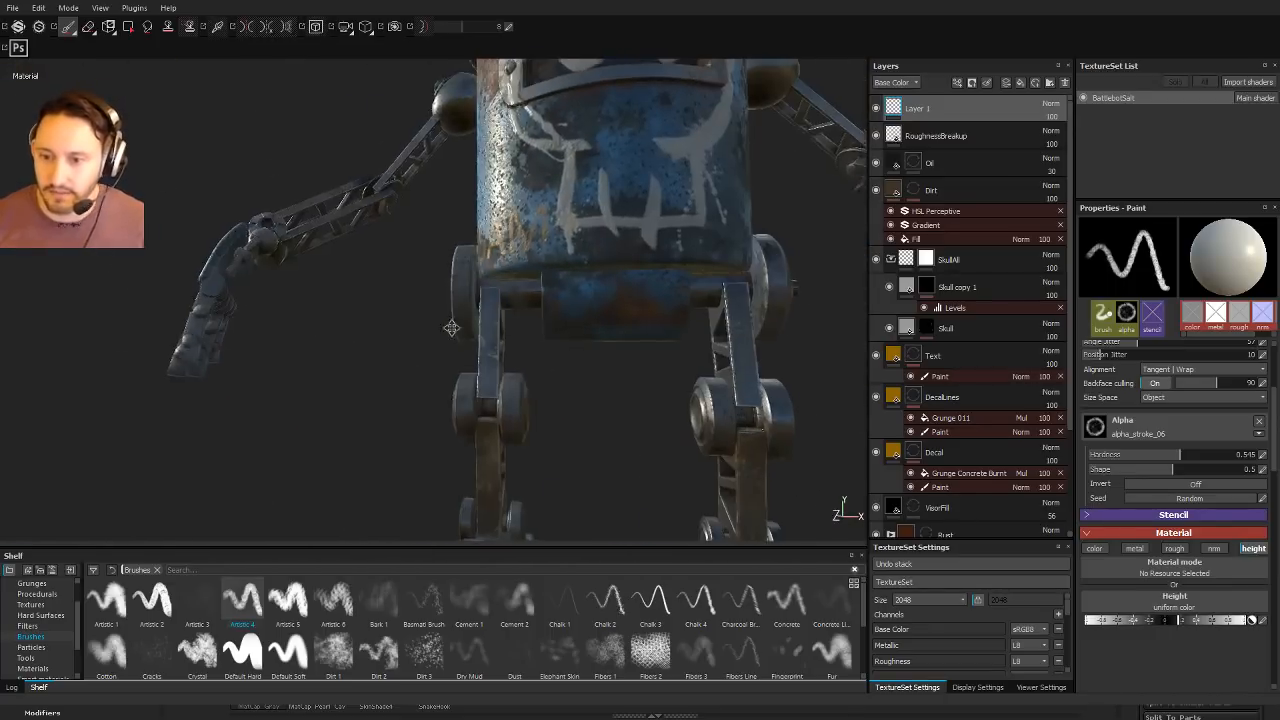
{"action": "right_click_drag", "start_coordinate": [451, 329], "coordinate": [600, 380], "text": "alt"}
{"action": "left_click_drag", "start_coordinate": [600, 380], "coordinate": [420, 329], "text": "alt"}
{"action": "right_click_drag", "start_coordinate": [420, 329], "coordinate": [500, 340], "text": "alt"}
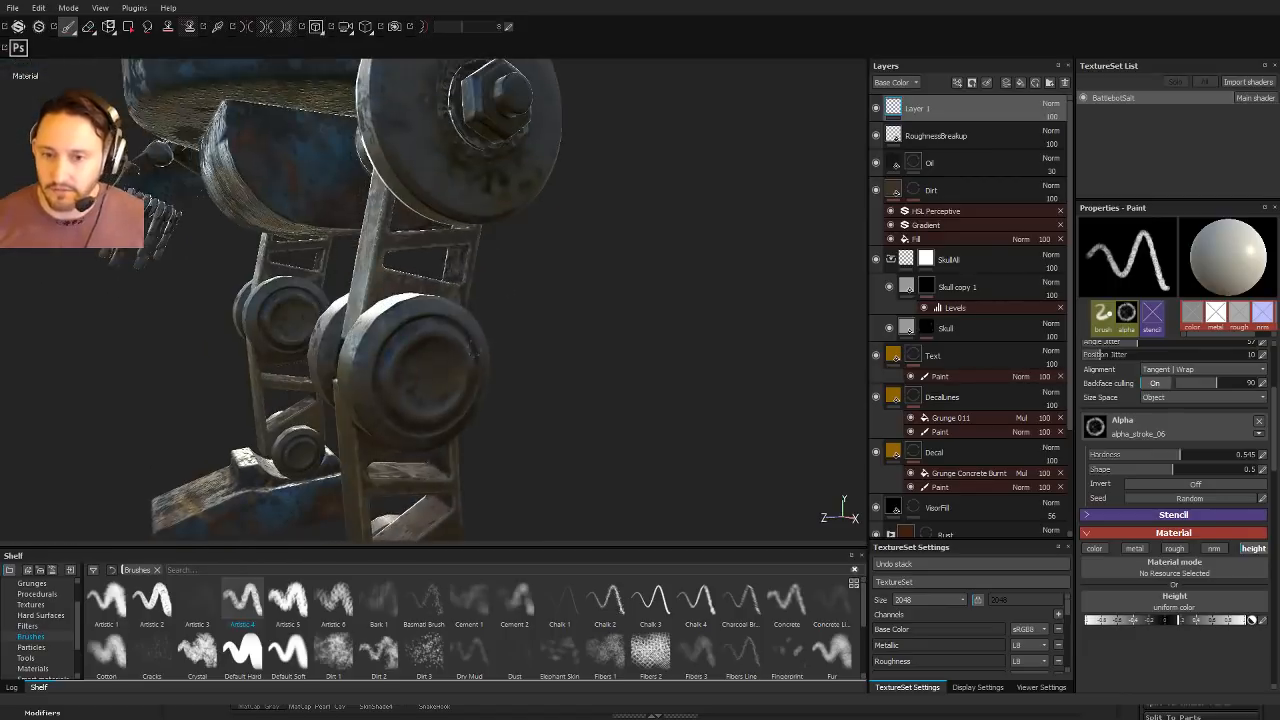
{"action": "left_click_drag", "start_coordinate": [500, 340], "coordinate": [589, 349], "text": "alt"}
{"action": "right_click_drag", "start_coordinate": [589, 349], "coordinate": [632, 344], "text": "shift"}
{"action": "middle_click_drag", "start_coordinate": [632, 344], "coordinate": [523, 197], "text": "alt"}
{"action": "right_click_drag", "start_coordinate": [523, 197], "coordinate": [557, 243], "text": "alt"}
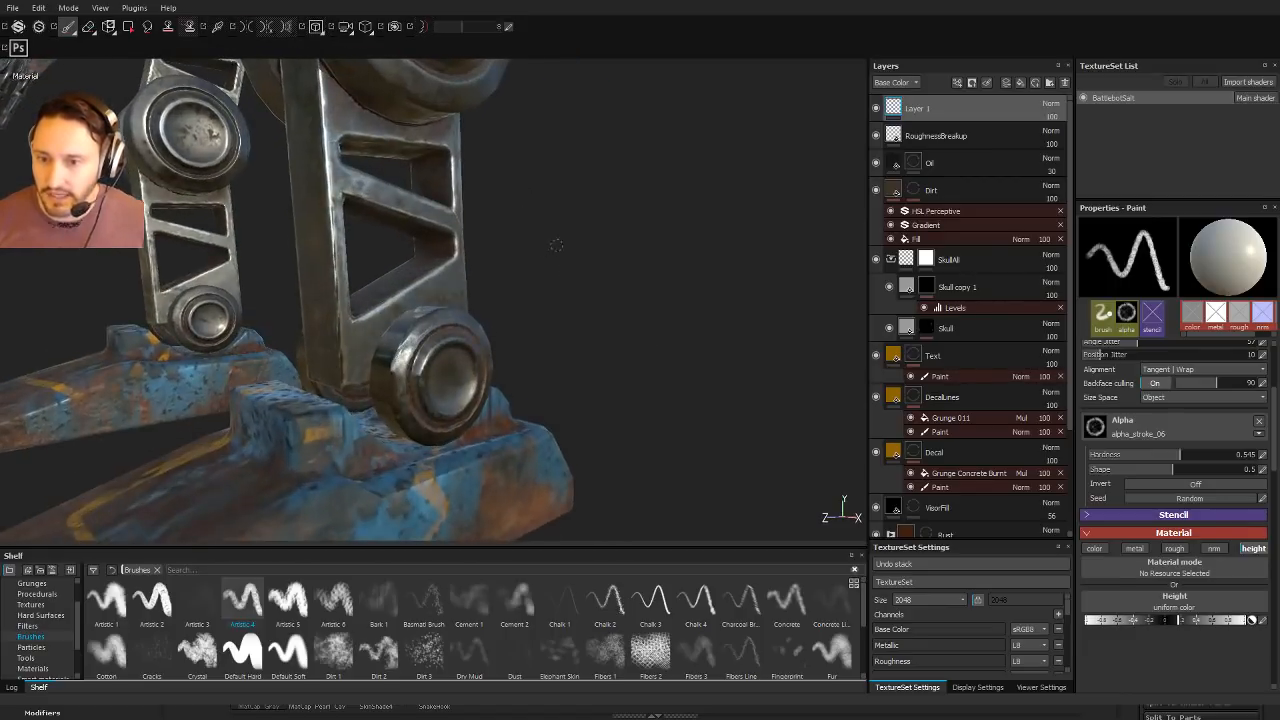
{"action": "left_click_drag", "start_coordinate": [557, 243], "coordinate": [535, 346], "text": "alt"}
{"action": "mouse_move", "coordinate": [453, 359]}
{"action": "left_mouse_down", "text": "alt"}
{"action": "mouse_move", "coordinate": [571, 351]}
{"action": "mouse_move", "coordinate": [583, 366]}
{"action": "mouse_move", "coordinate": [585, 355]}
{"action": "mouse_move", "coordinate": [546, 349]}
{"action": "mouse_move", "coordinate": [594, 351]}
{"action": "mouse_move", "coordinate": [546, 347]}
{"action": "left_mouse_up", "text": "alt"}
Step: Paint height weld beads along the side and front seams where the pelvis block meets the body's underside
{"action": "middle_click_drag", "start_coordinate": [515, 160], "coordinate": [525, 387], "text": "alt"}
{"action": "left_click_drag", "start_coordinate": [524, 387], "coordinate": [497, 347], "text": "alt"}
{"action": "mouse_move", "coordinate": [497, 348]}
{"action": "right_mouse_down", "text": "shift"}
{"action": "mouse_move", "coordinate": [537, 342]}
{"action": "mouse_move", "coordinate": [457, 366]}
{"action": "right_mouse_up", "text": "shift"}
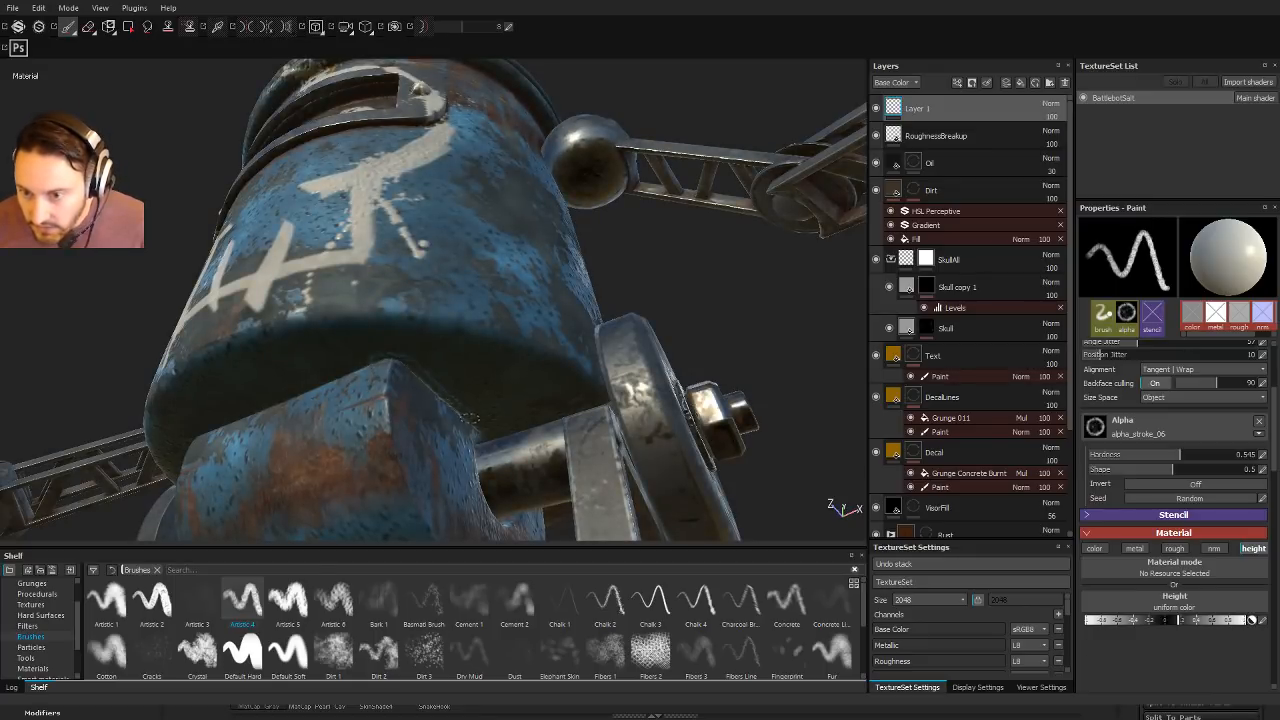
{"action": "left_click_drag", "start_coordinate": [461, 332], "coordinate": [522, 340], "text": "alt"}
{"action": "right_click_drag", "start_coordinate": [234, 329], "coordinate": [246, 330], "text": "ctrl"}
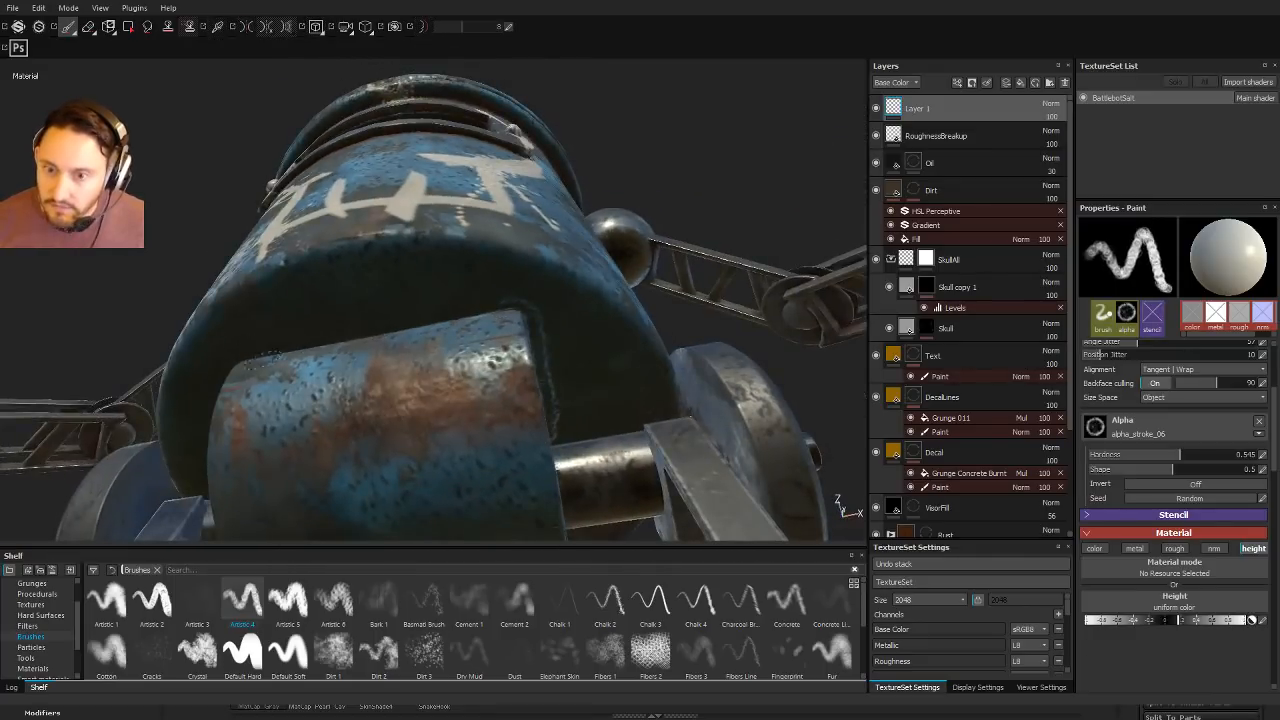
{"action": "left_click_drag", "start_coordinate": [246, 330], "coordinate": [266, 352], "text": "alt"}
{"action": "right_click_drag", "start_coordinate": [252, 356], "coordinate": [241, 359], "text": "ctrl"}
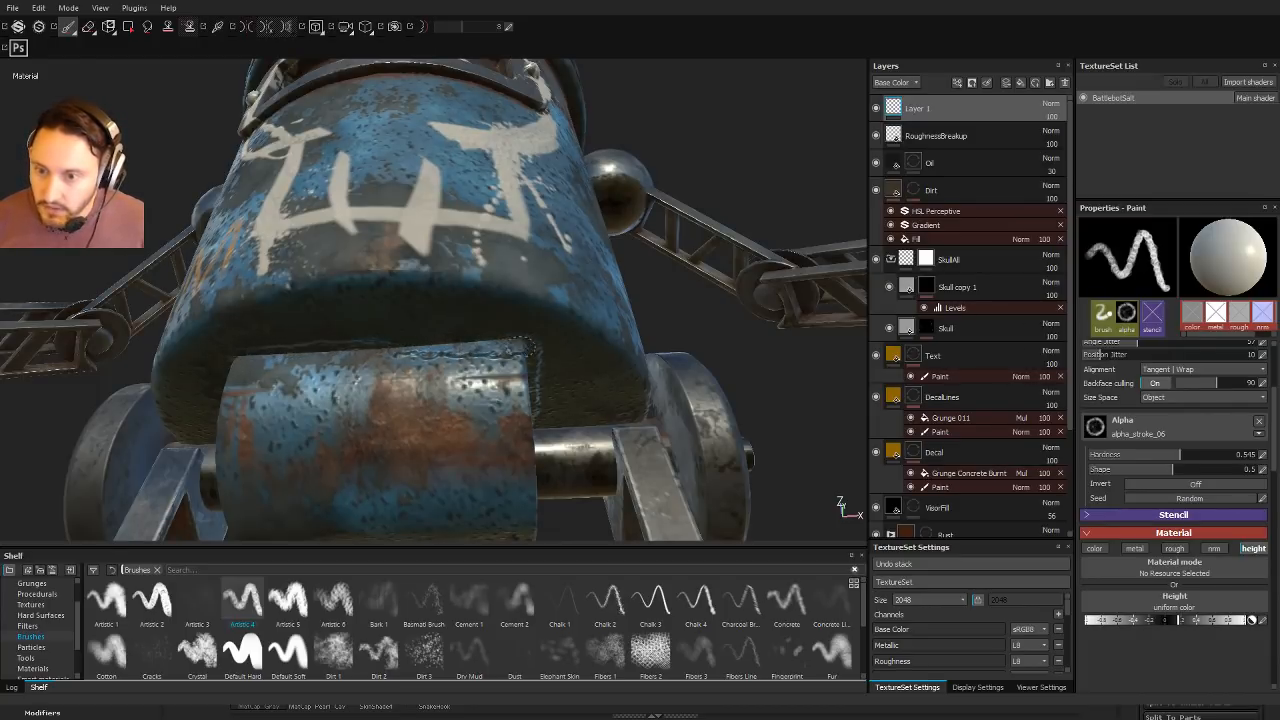
{"action": "left_click_drag", "start_coordinate": [356, 345], "coordinate": [575, 345], "text": "alt"}
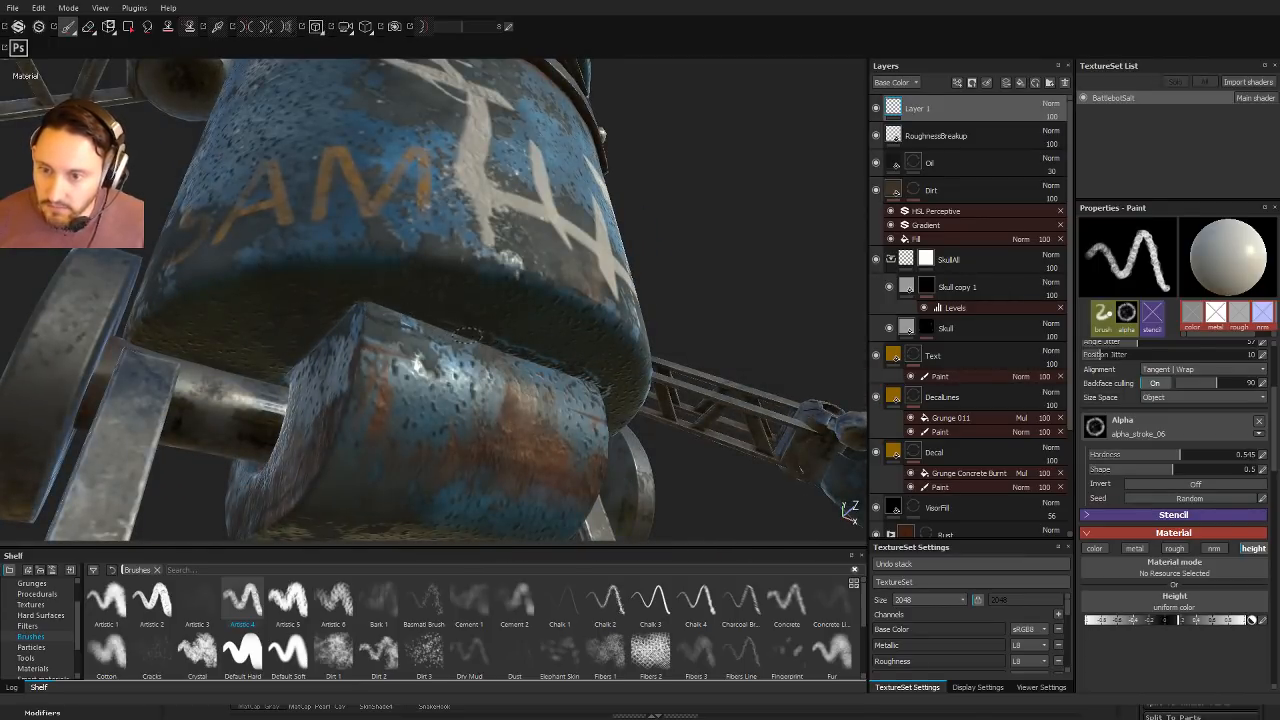
Step: Continue the weld bead along the pelvis block's opposite side and rear seams under the body
{"action": "left_click_drag", "start_coordinate": [468, 334], "coordinate": [598, 366], "text": "alt"}
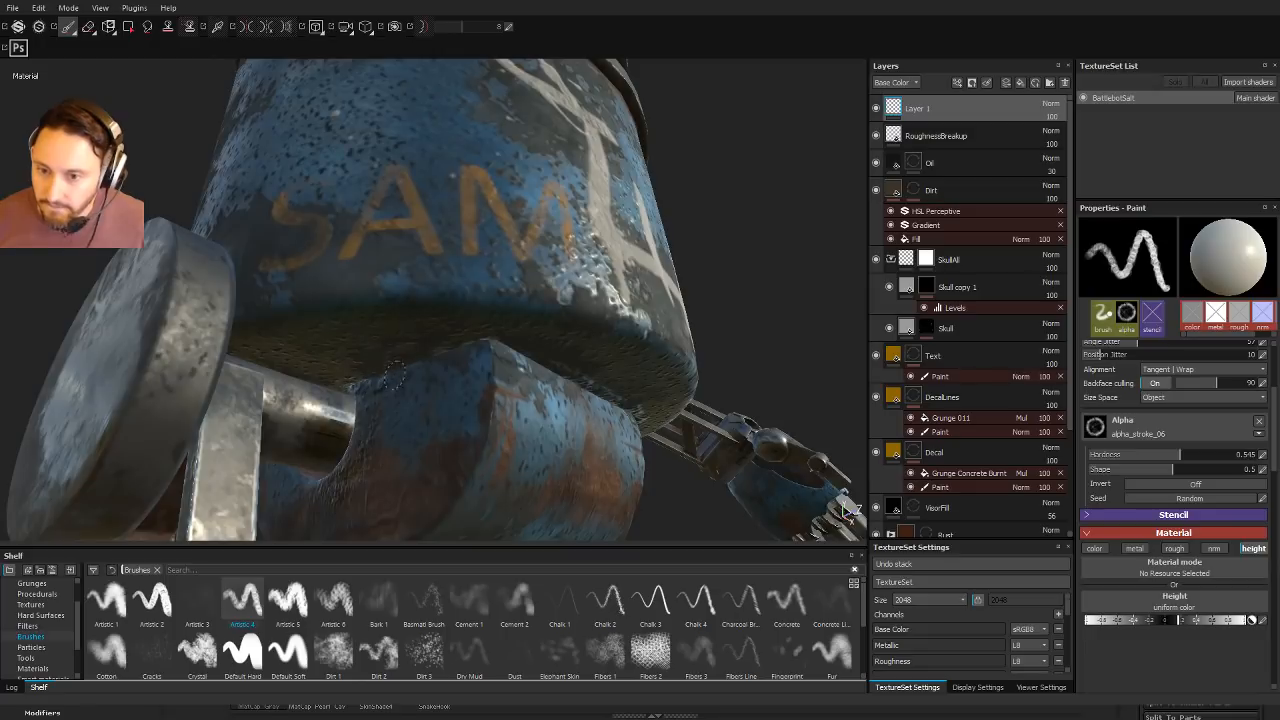
{"action": "left_click_drag", "start_coordinate": [487, 350], "coordinate": [418, 348], "text": "alt"}
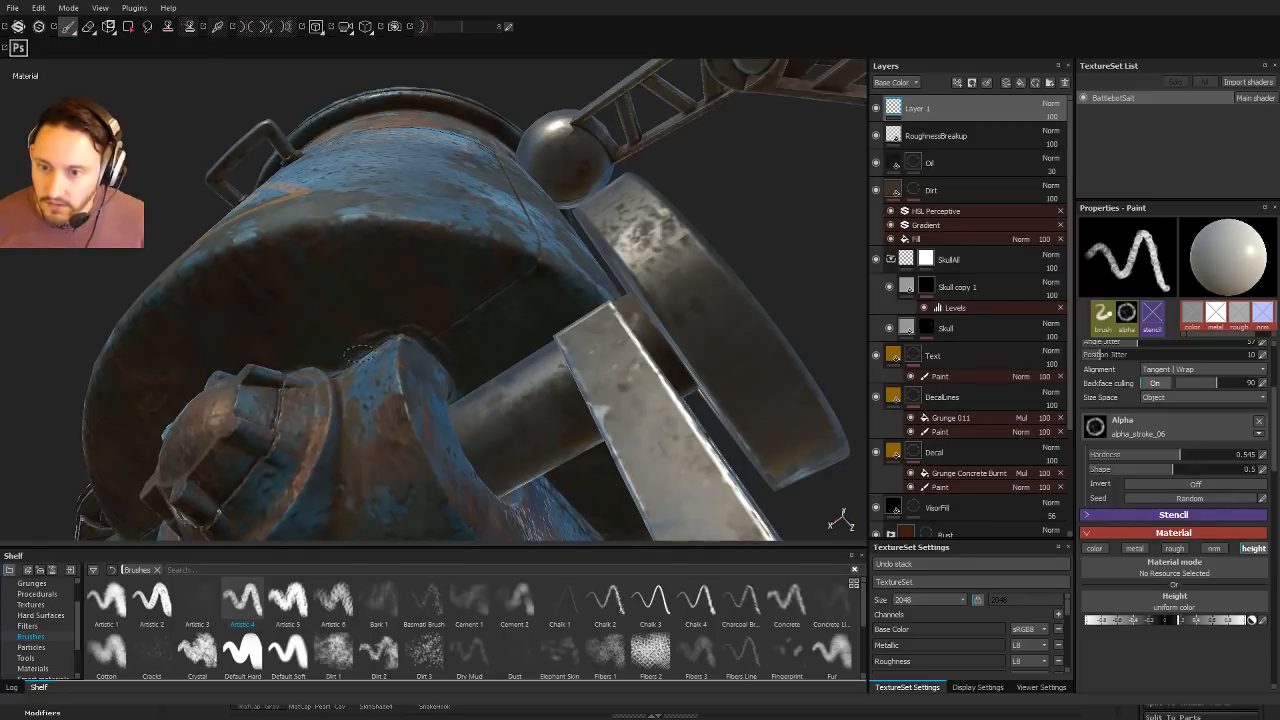
{"action": "left_click_drag", "start_coordinate": [418, 348], "coordinate": [655, 392], "text": "alt"}
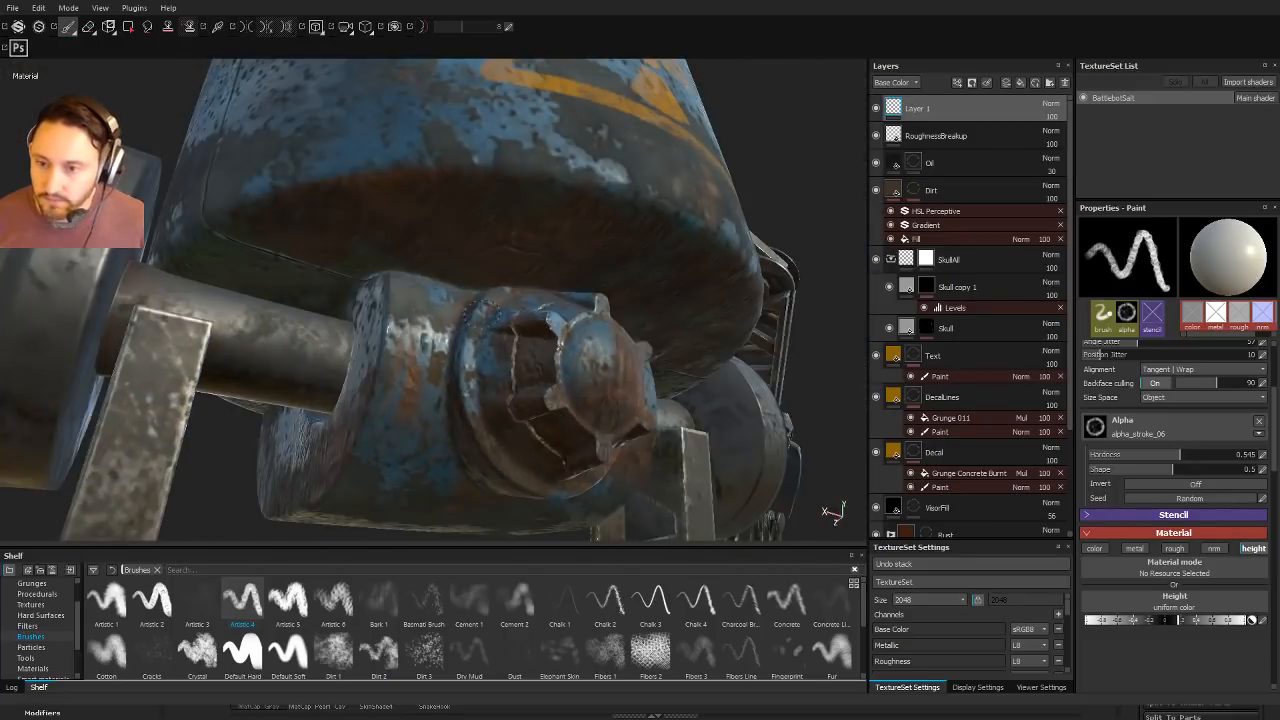
{"action": "left_click_drag", "start_coordinate": [372, 279], "coordinate": [330, 285], "text": "alt"}
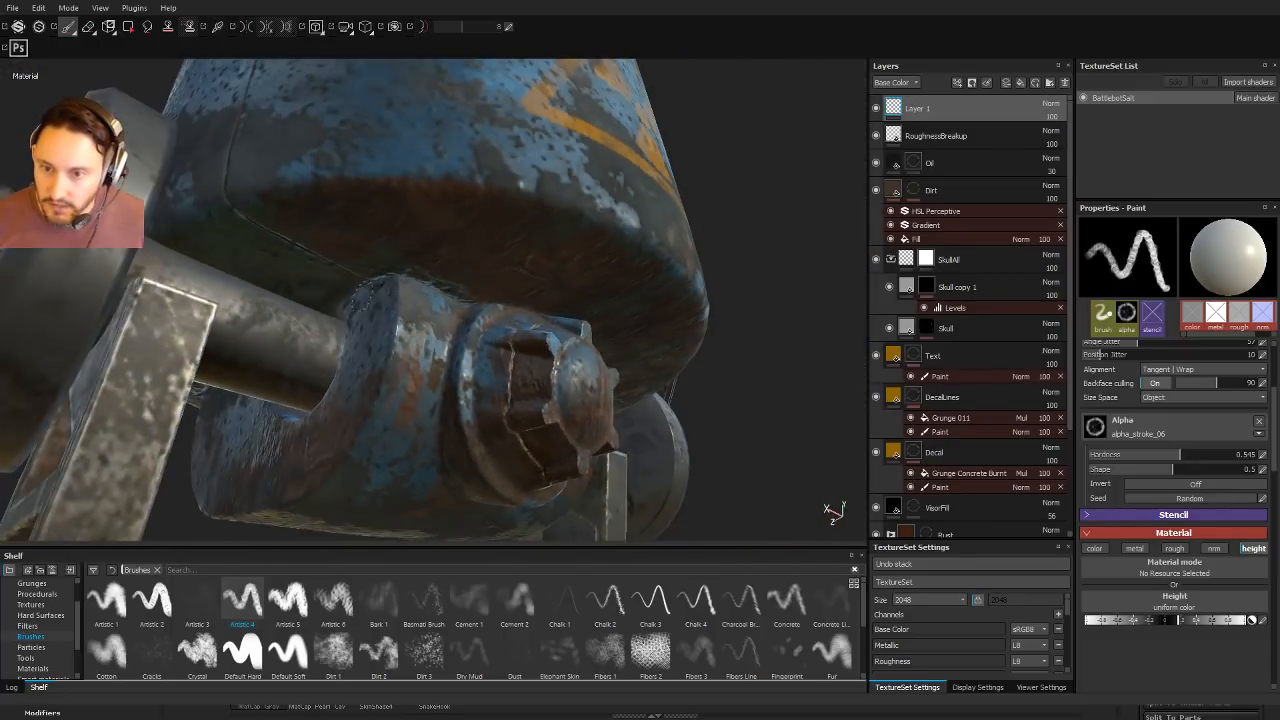
Step: Paint a height weld bead around the base of the round rusty fitting on the back of the pelvis block
{"action": "left_click_drag", "start_coordinate": [462, 310], "coordinate": [430, 290], "text": "alt"}
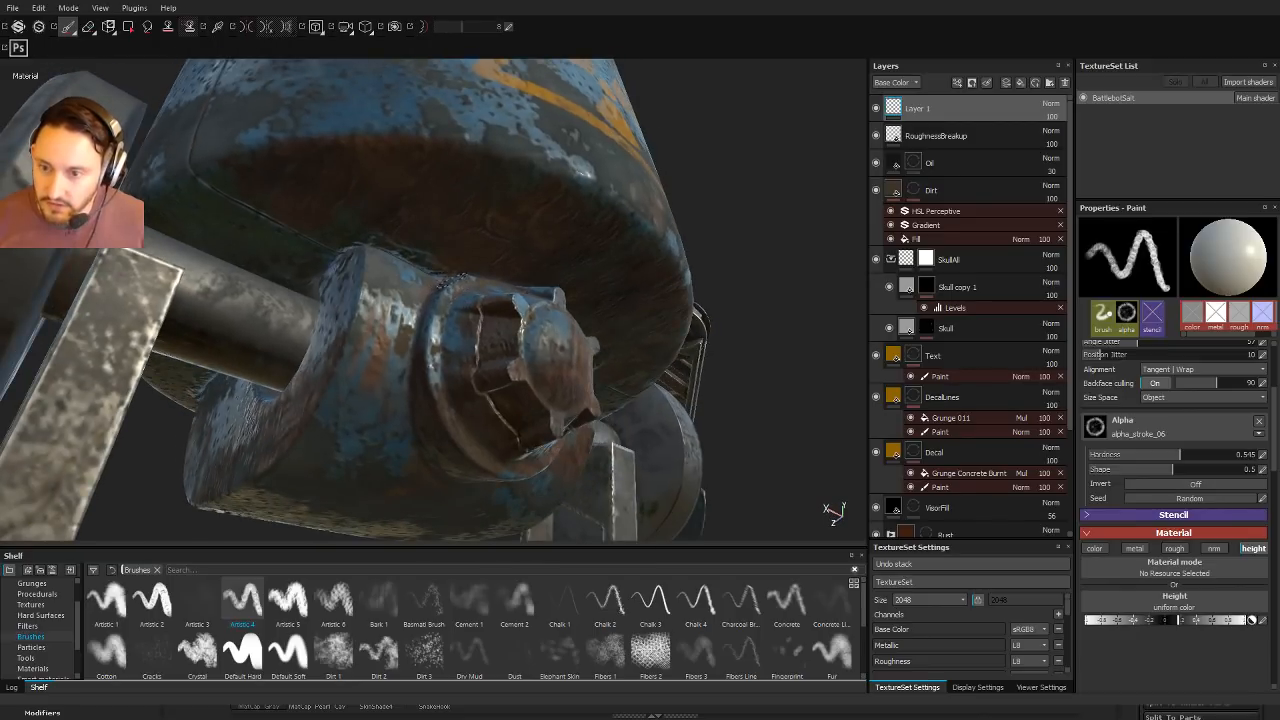
{"action": "left_click_drag", "start_coordinate": [404, 345], "coordinate": [404, 318], "text": "alt"}
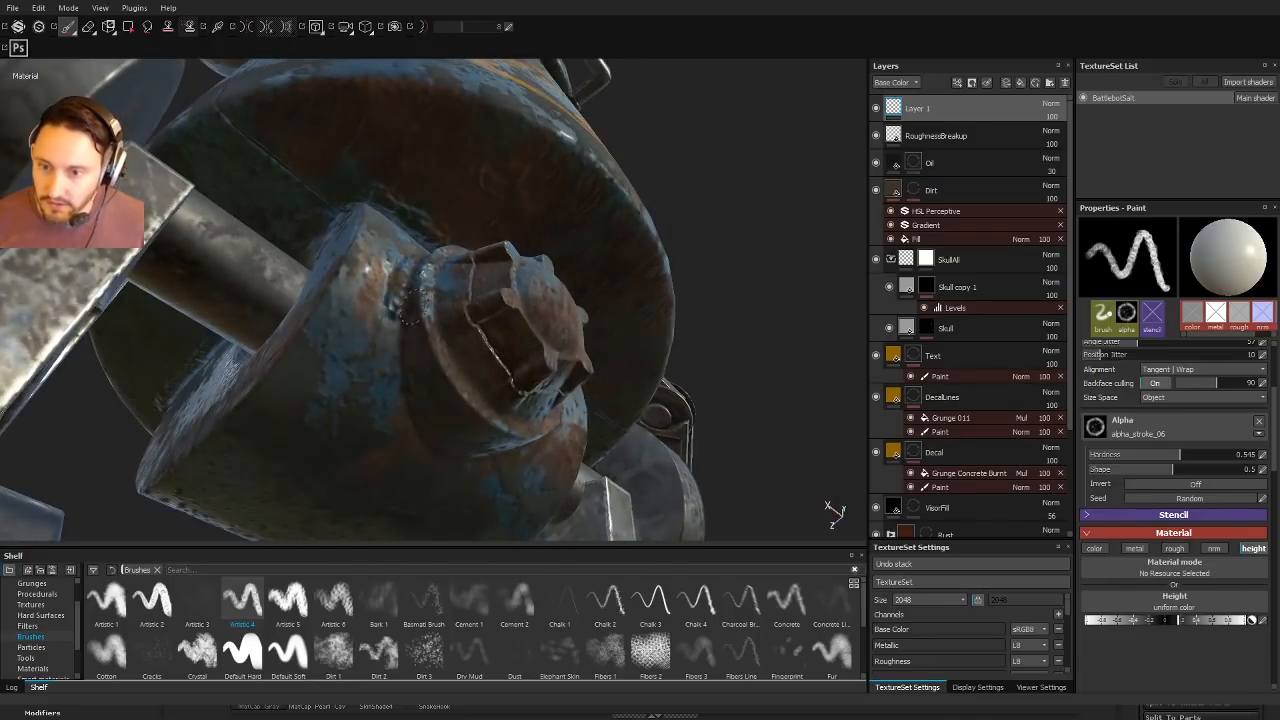
{"action": "left_click_drag", "start_coordinate": [393, 374], "coordinate": [383, 235], "text": "alt"}
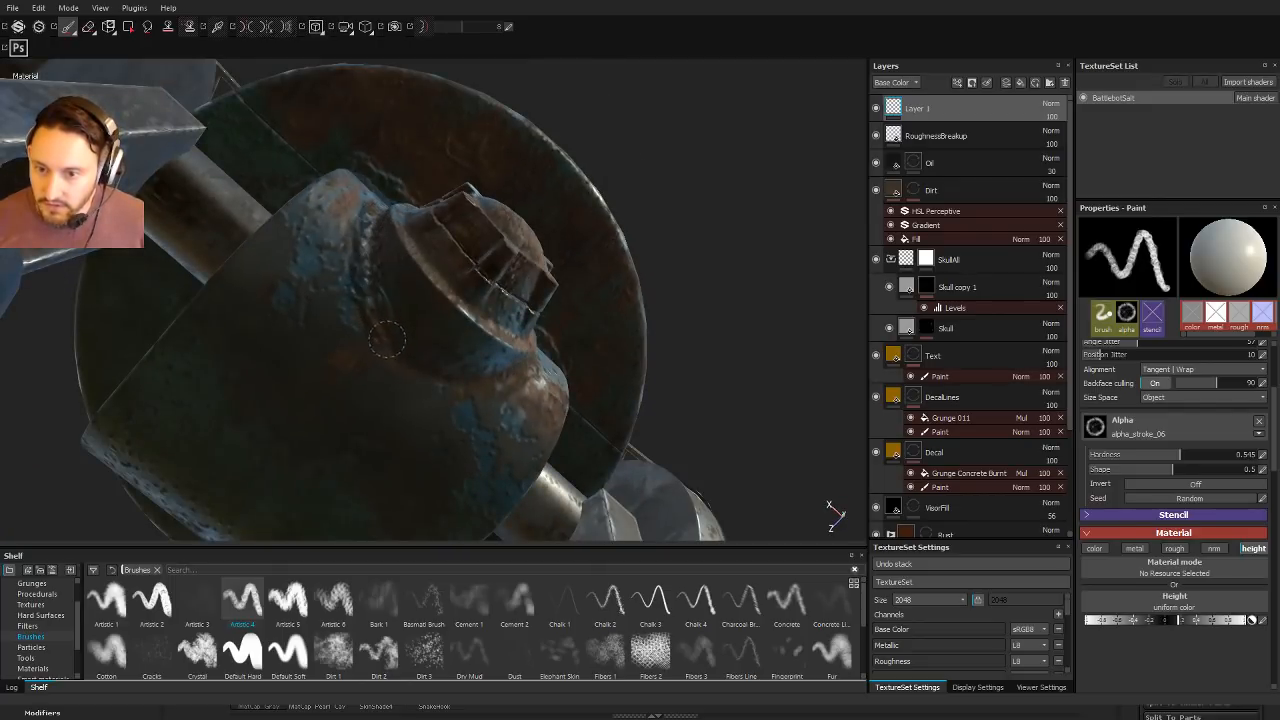
{"action": "left_click_drag", "start_coordinate": [483, 372], "coordinate": [388, 430], "text": "alt"}
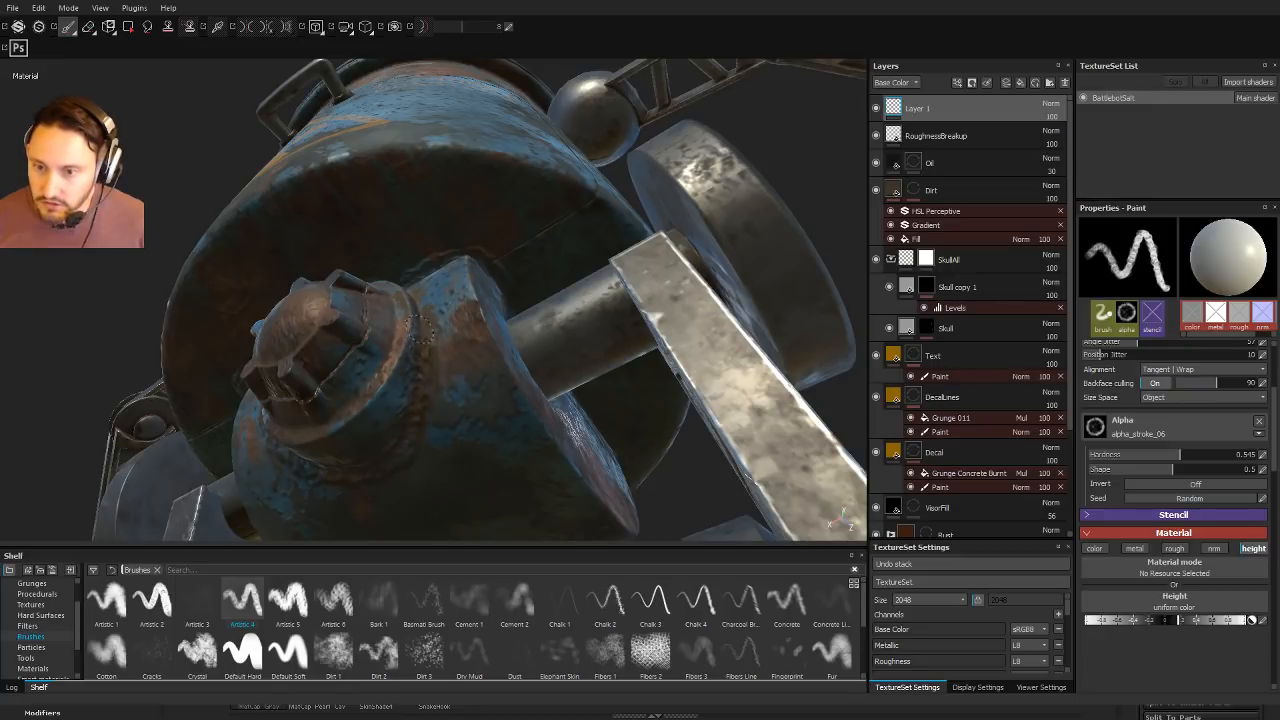
{"action": "left_click_drag", "start_coordinate": [424, 334], "coordinate": [640, 388], "text": "alt"}
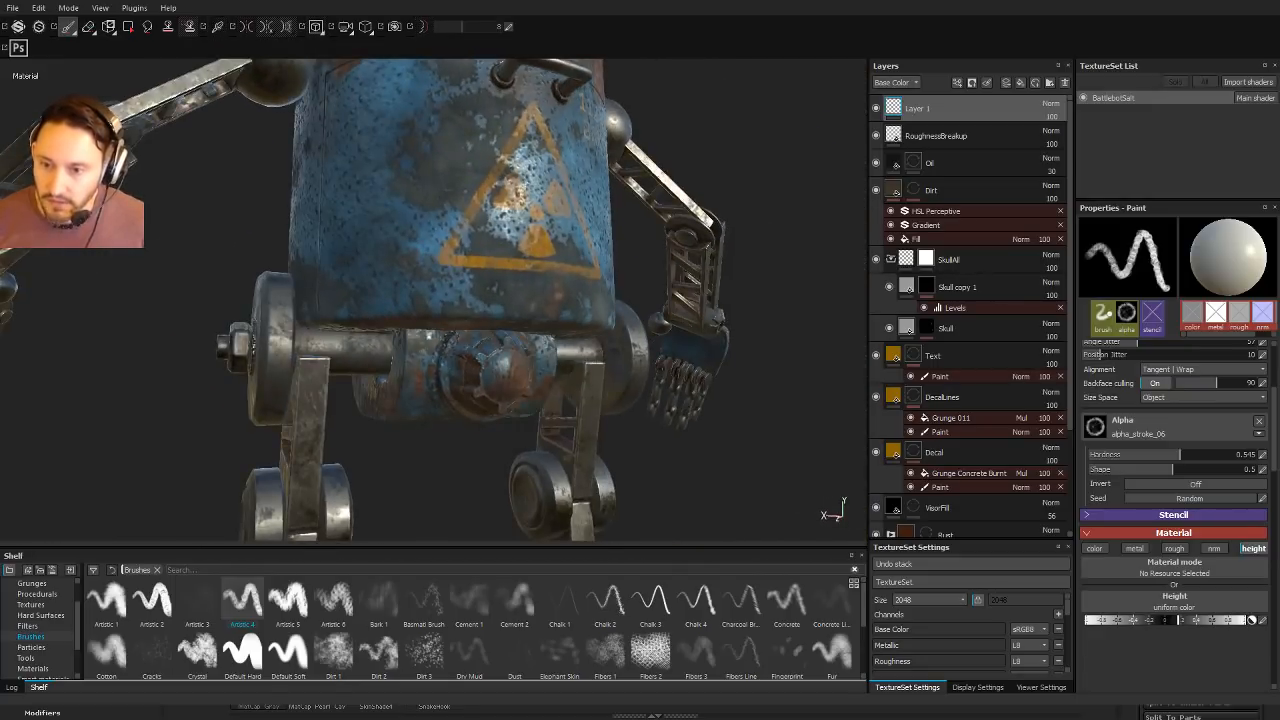
Step: Examine the welded pelvis area and the rest of the robot, ending on the painted skull at the front
{"action": "left_click_drag", "start_coordinate": [432, 411], "coordinate": [422, 405], "text": "alt"}
{"action": "middle_click_drag", "start_coordinate": [422, 405], "coordinate": [470, 648], "text": "alt"}
{"action": "left_click_drag", "start_coordinate": [470, 400], "coordinate": [590, 404], "text": "alt"}
{"action": "mouse_move", "coordinate": [432, 336]}
{"action": "left_mouse_down", "text": "alt"}
{"action": "mouse_move", "coordinate": [380, 351]}
{"action": "mouse_move", "coordinate": [503, 343]}
{"action": "mouse_move", "coordinate": [514, 364]}
{"action": "mouse_move", "coordinate": [560, 366]}
{"action": "mouse_move", "coordinate": [174, 389]}
{"action": "mouse_move", "coordinate": [120, 380]}
{"action": "left_mouse_up", "text": "alt"}
{"action": "left_click_drag", "start_coordinate": [500, 400], "coordinate": [800, 450], "text": "alt"}
{"action": "right_click_drag", "start_coordinate": [800, 450], "coordinate": [431, 388], "text": "shift"}
{"action": "left_click_drag", "start_coordinate": [431, 388], "coordinate": [440, 340], "text": "alt"}
{"action": "middle_click_drag", "start_coordinate": [485, 318], "coordinate": [412, 259], "text": "alt"}
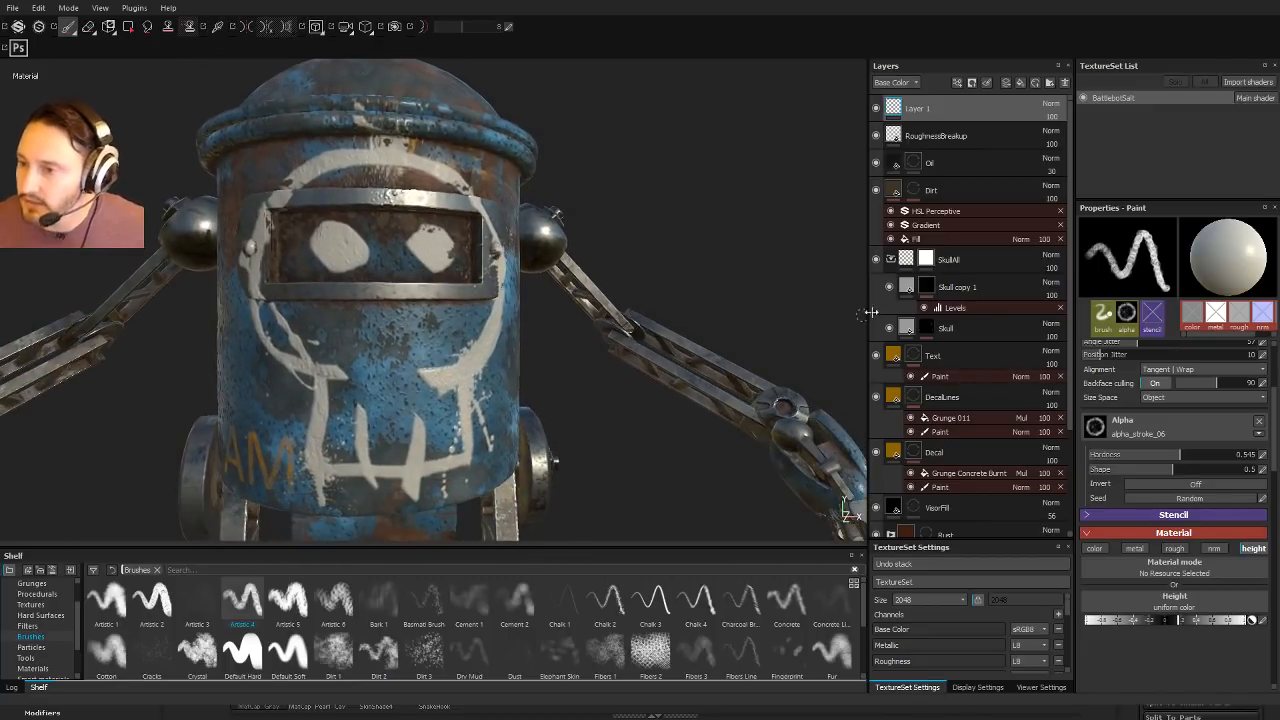
{"action": "left_click_drag", "start_coordinate": [742, 272], "coordinate": [711, 281], "text": "alt"}
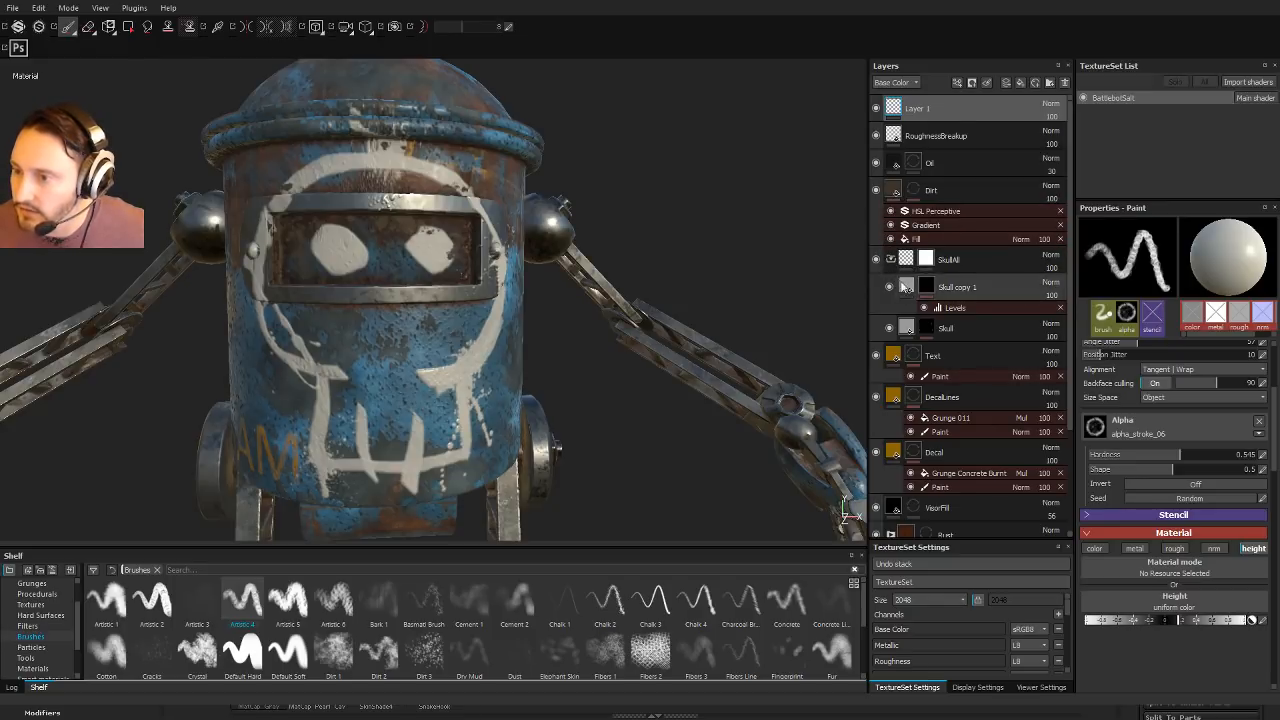
Step: Set the Skull layer's Base Color opacity to 72
{"action": "left_click", "coordinate": [911, 328]}
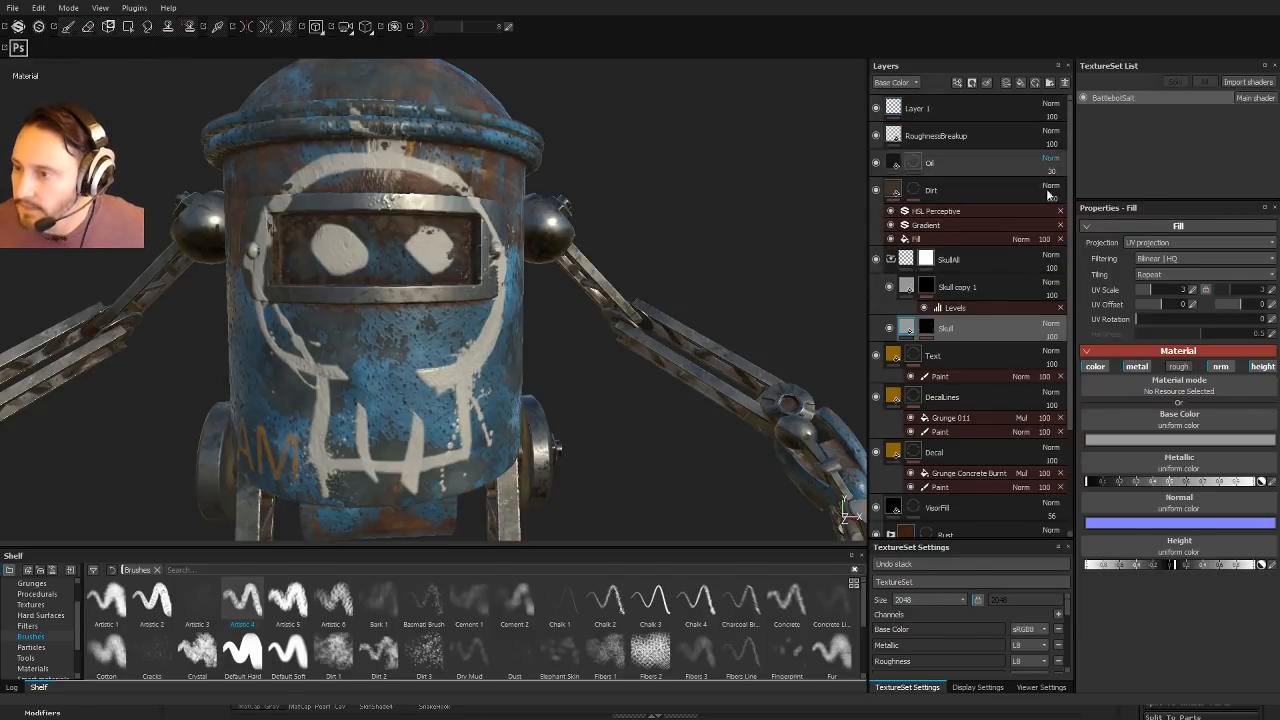
{"action": "left_click", "coordinate": [1067, 343]}
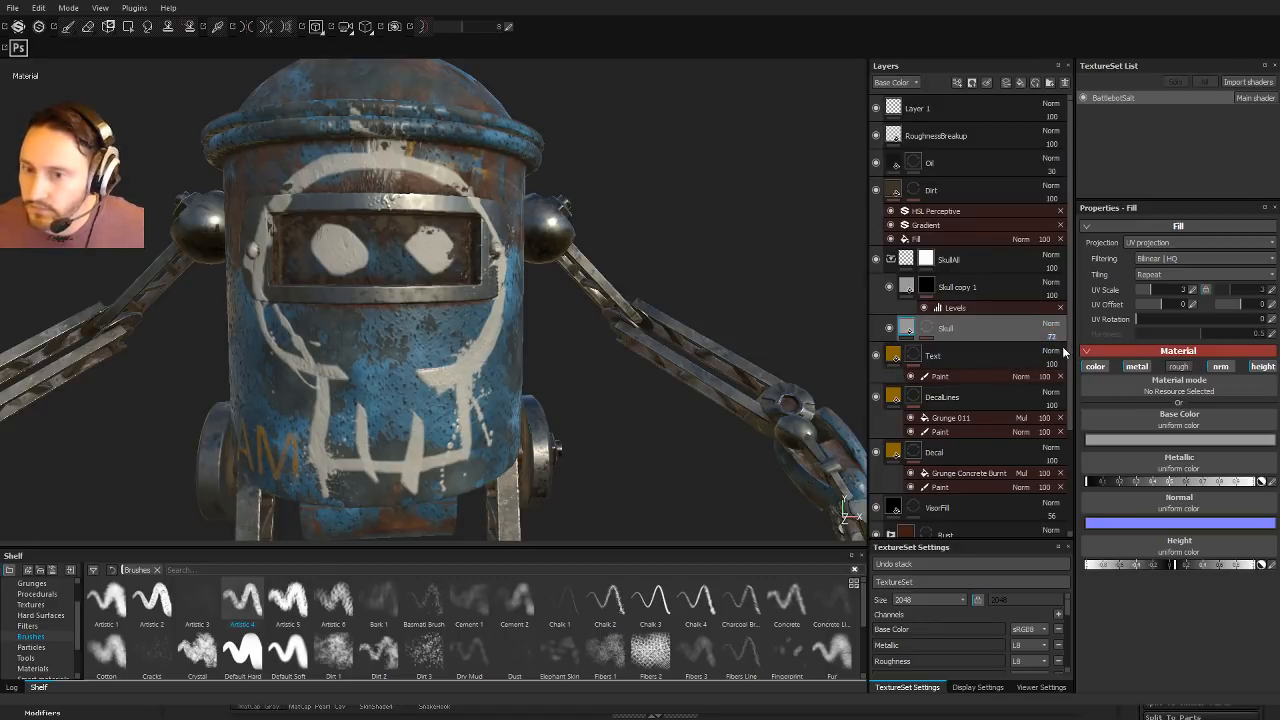
{"action": "scroll", "coordinate": [1063, 347], "scroll_direction": "down", "scroll_amount": 7}
{"action": "scroll", "coordinate": [1066, 351], "scroll_direction": "up", "scroll_amount": 4}
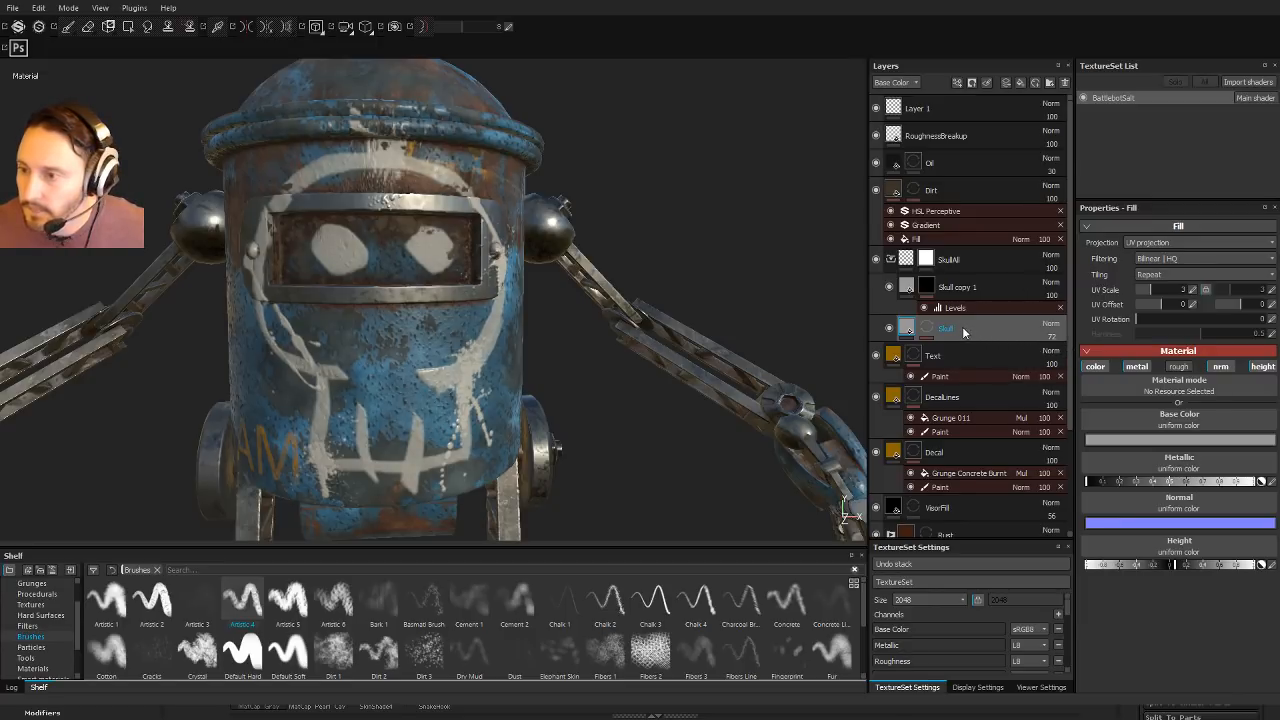
Step: Switch the layer stack to the Height channel and select the Skull layer in the SkullAll group
{"action": "left_click", "coordinate": [962, 262]}
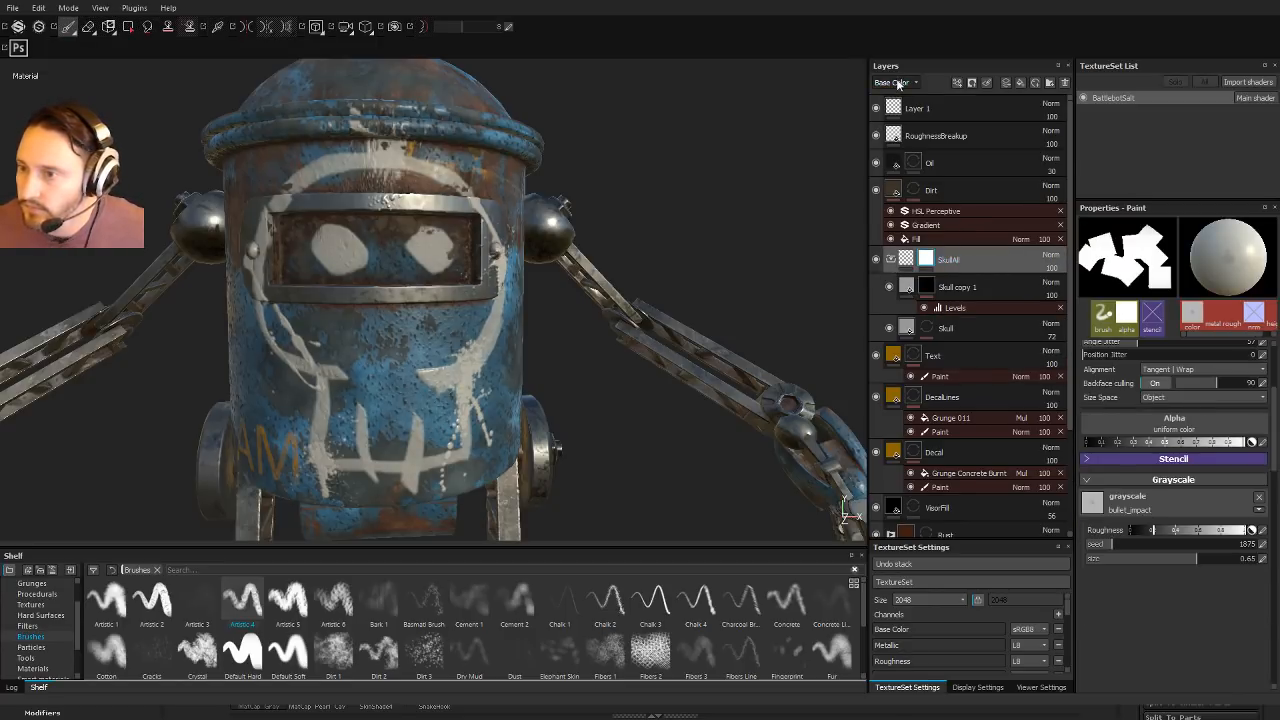
{"action": "left_click", "coordinate": [896, 133]}
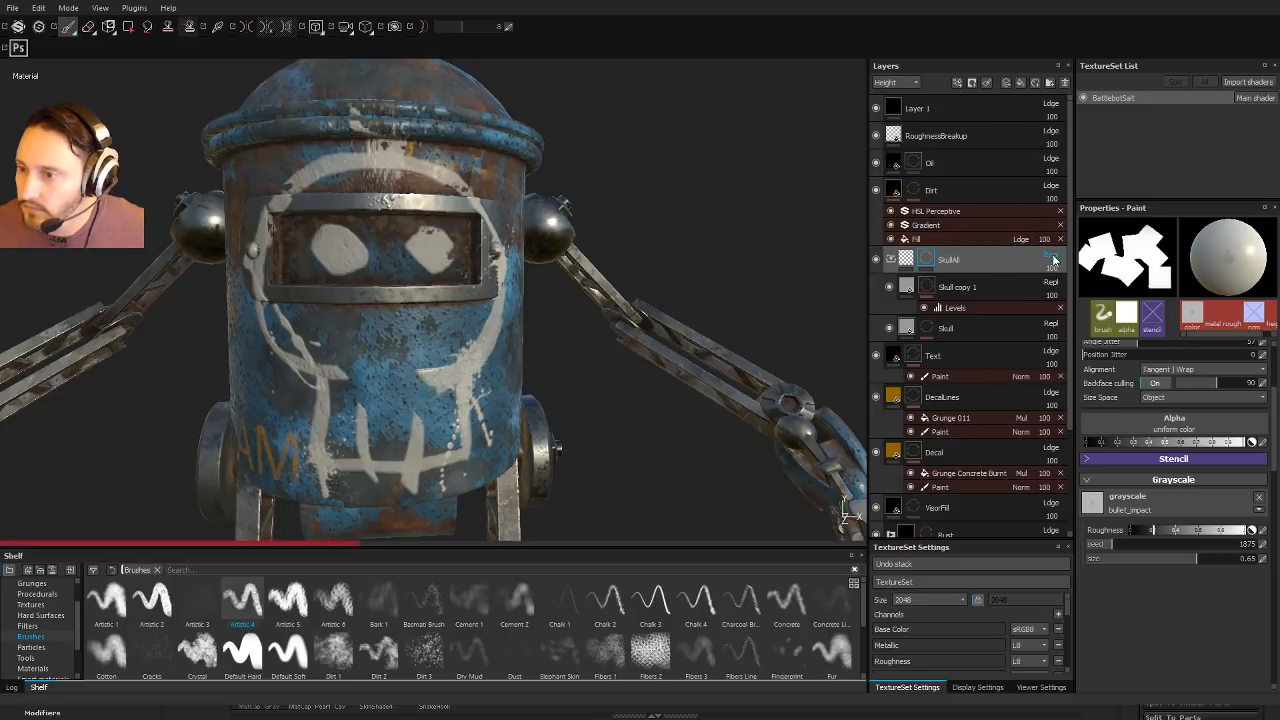
{"action": "left_click", "coordinate": [977, 283]}
{"action": "left_click", "coordinate": [931, 328]}
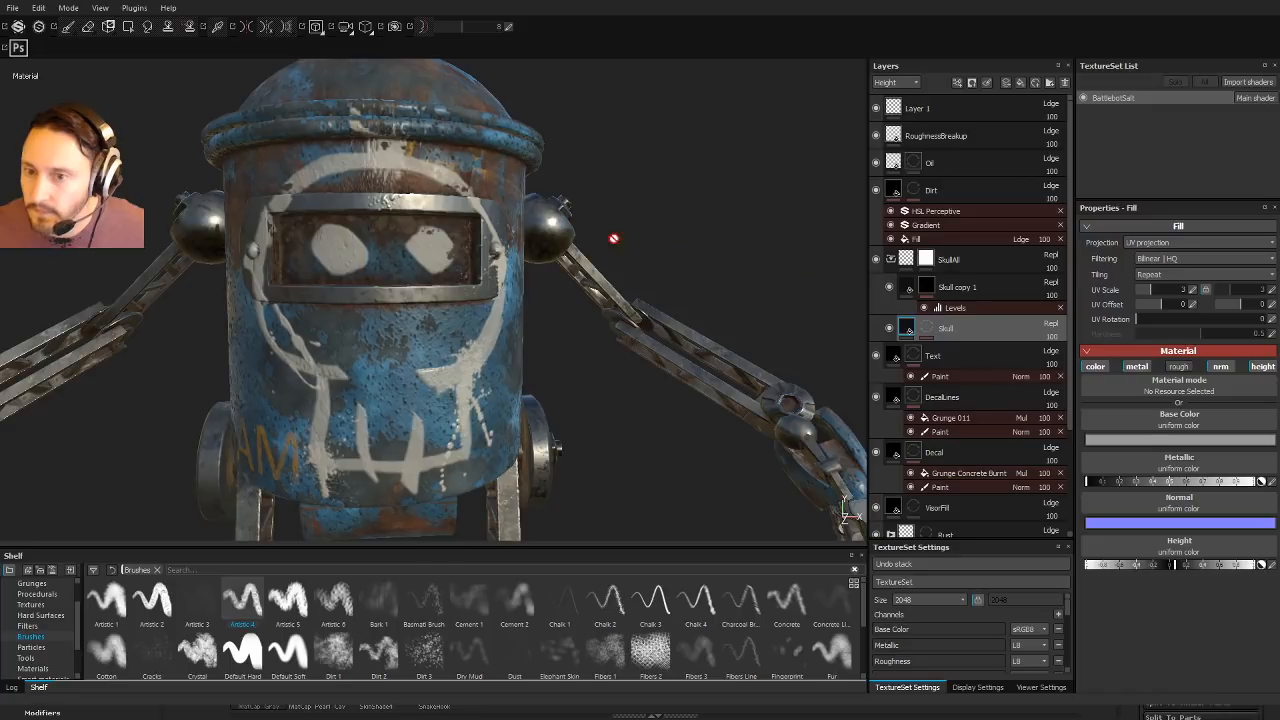
Step: Examine the painted skull, the whole robot from the front and side, and the knee joint
{"action": "right_click_drag", "start_coordinate": [663, 254], "coordinate": [596, 248], "text": "alt"}
{"action": "left_click_drag", "start_coordinate": [603, 259], "coordinate": [626, 291], "text": "alt"}
{"action": "scroll", "coordinate": [510, 220], "scroll_direction": "down", "scroll_amount": 5}
{"action": "scroll", "coordinate": [497, 218], "scroll_direction": "up", "scroll_amount": 3}
{"action": "middle_click_drag", "start_coordinate": [626, 291], "coordinate": [508, 305], "text": "alt"}
{"action": "right_click_drag", "start_coordinate": [508, 305], "coordinate": [626, 346], "text": "alt"}
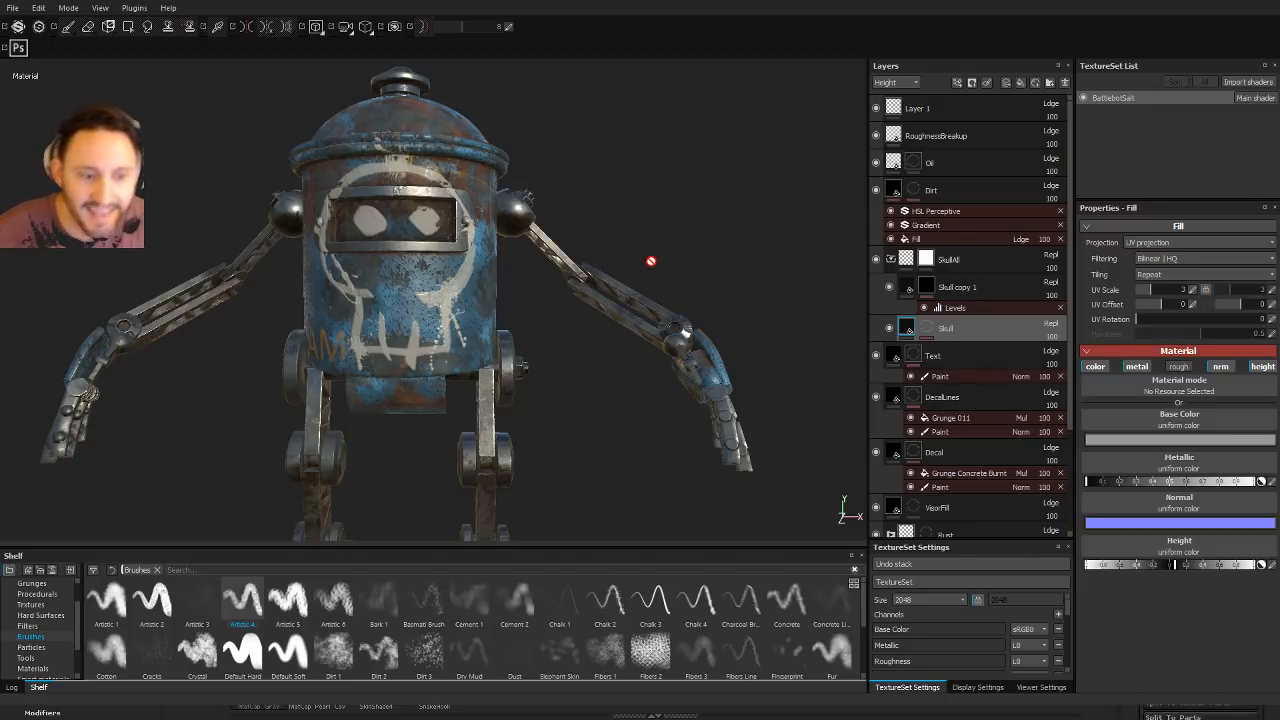
{"action": "left_click_drag", "start_coordinate": [651, 261], "coordinate": [500, 268], "text": "alt"}
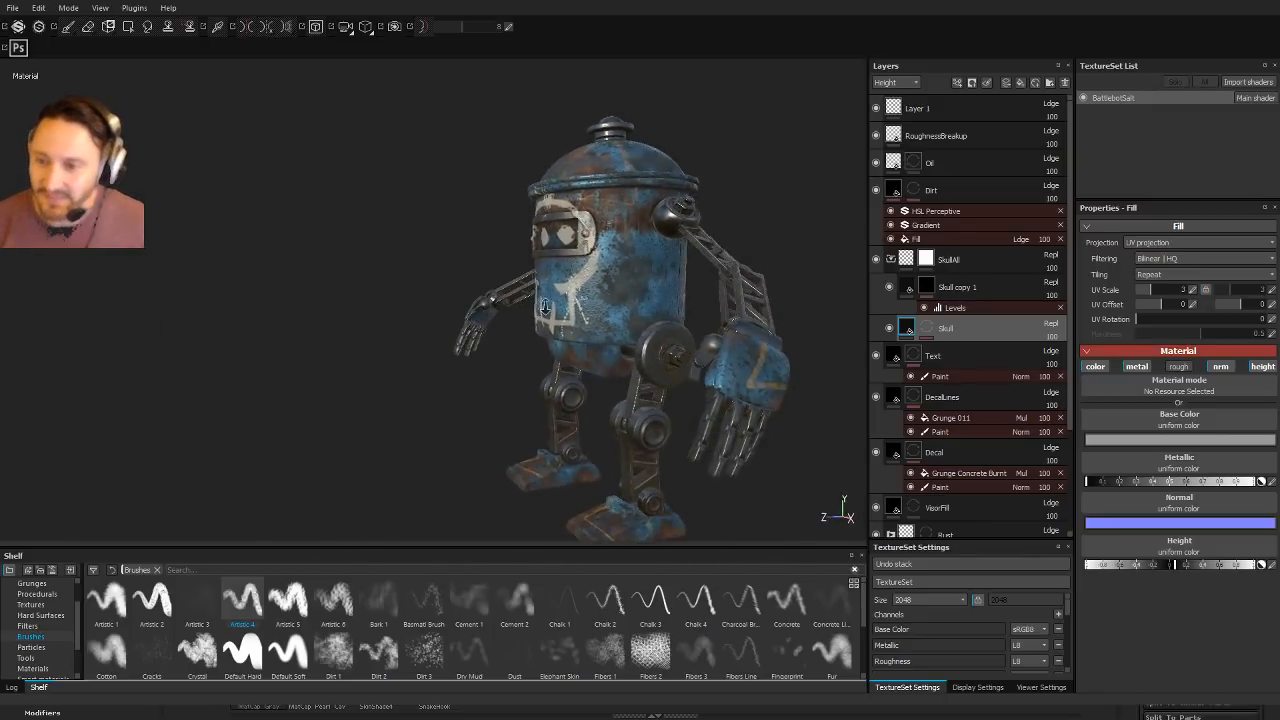
{"action": "right_click_drag", "start_coordinate": [500, 268], "coordinate": [325, 209], "text": "alt"}
{"action": "left_click_drag", "start_coordinate": [325, 209], "coordinate": [644, 373], "text": "alt"}
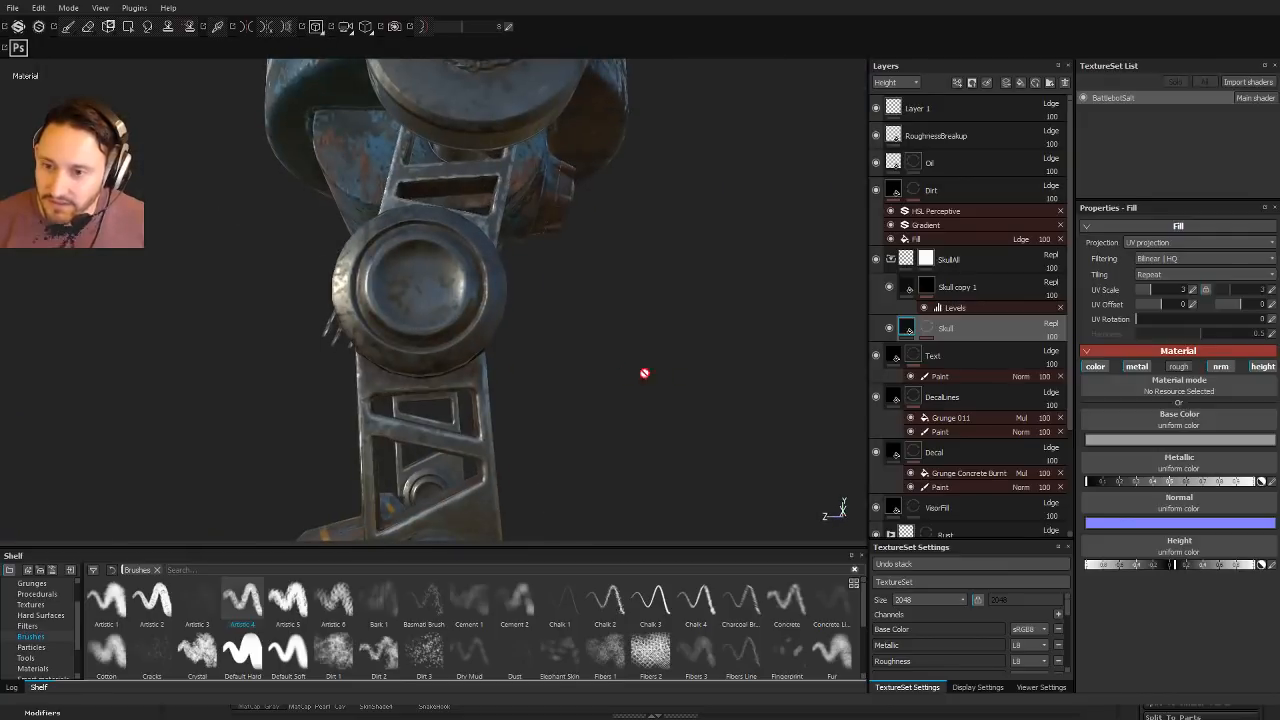
Step: Examine the lower legs and the feet of the robot from several sides
{"action": "right_click_drag", "start_coordinate": [706, 391], "coordinate": [151, 334], "text": "alt"}
{"action": "left_click_drag", "start_coordinate": [151, 334], "coordinate": [517, 411], "text": "alt"}
{"action": "right_click_drag", "start_coordinate": [517, 411], "coordinate": [820, 497], "text": "alt"}
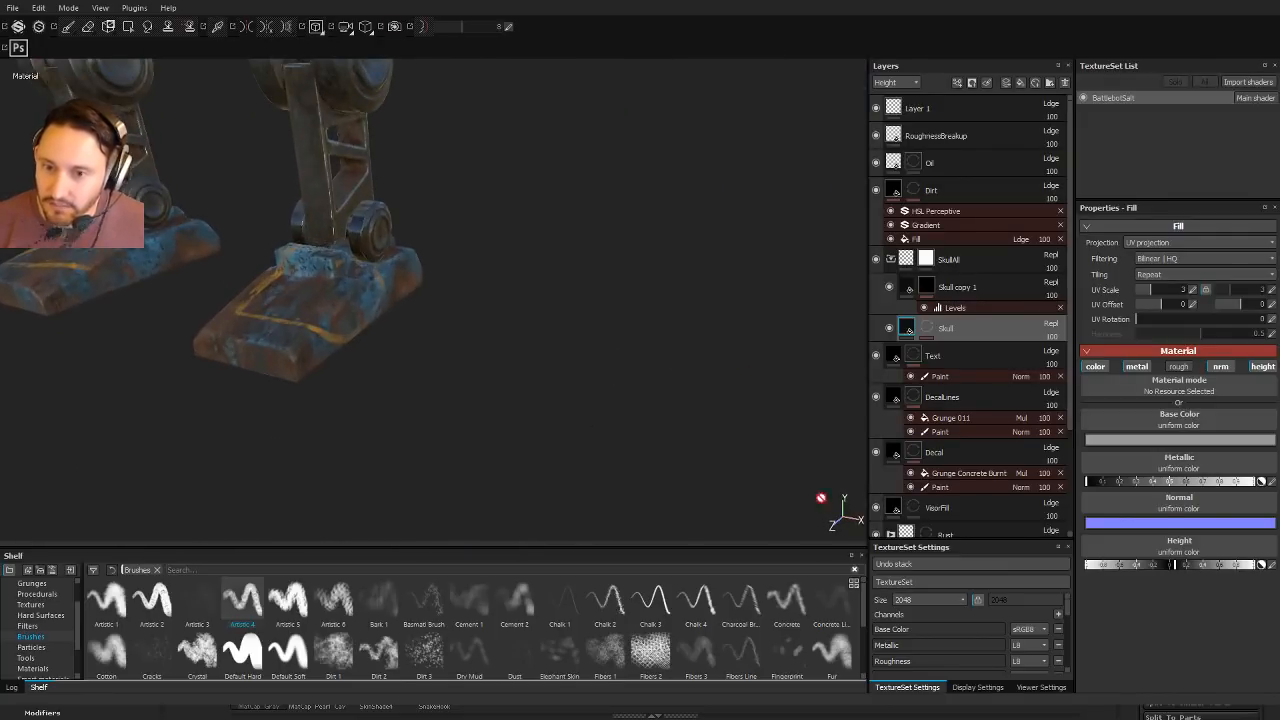
{"action": "right_click_drag", "start_coordinate": [570, 490], "coordinate": [647, 513], "text": "alt"}
{"action": "left_click_drag", "start_coordinate": [647, 513], "coordinate": [237, 434], "text": "alt"}
{"action": "right_click_drag", "start_coordinate": [237, 434], "coordinate": [397, 277], "text": "alt"}
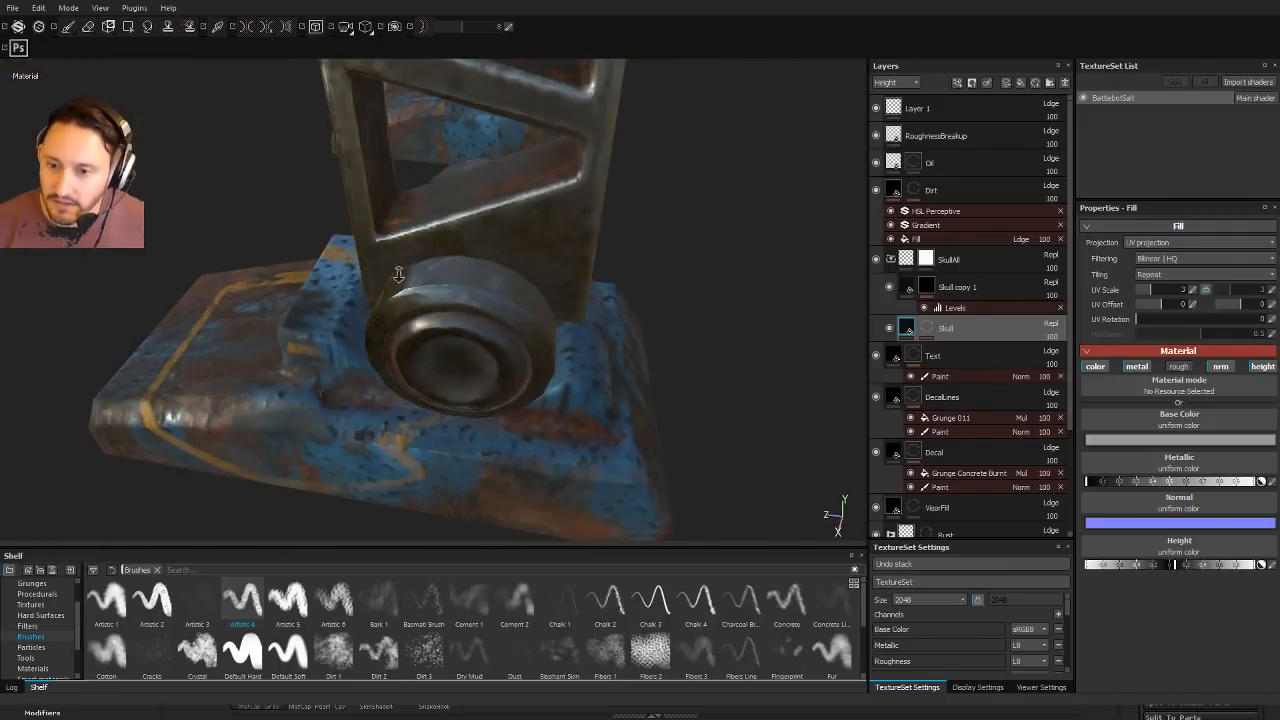
{"action": "left_click_drag", "start_coordinate": [397, 277], "coordinate": [337, 338], "text": "alt"}
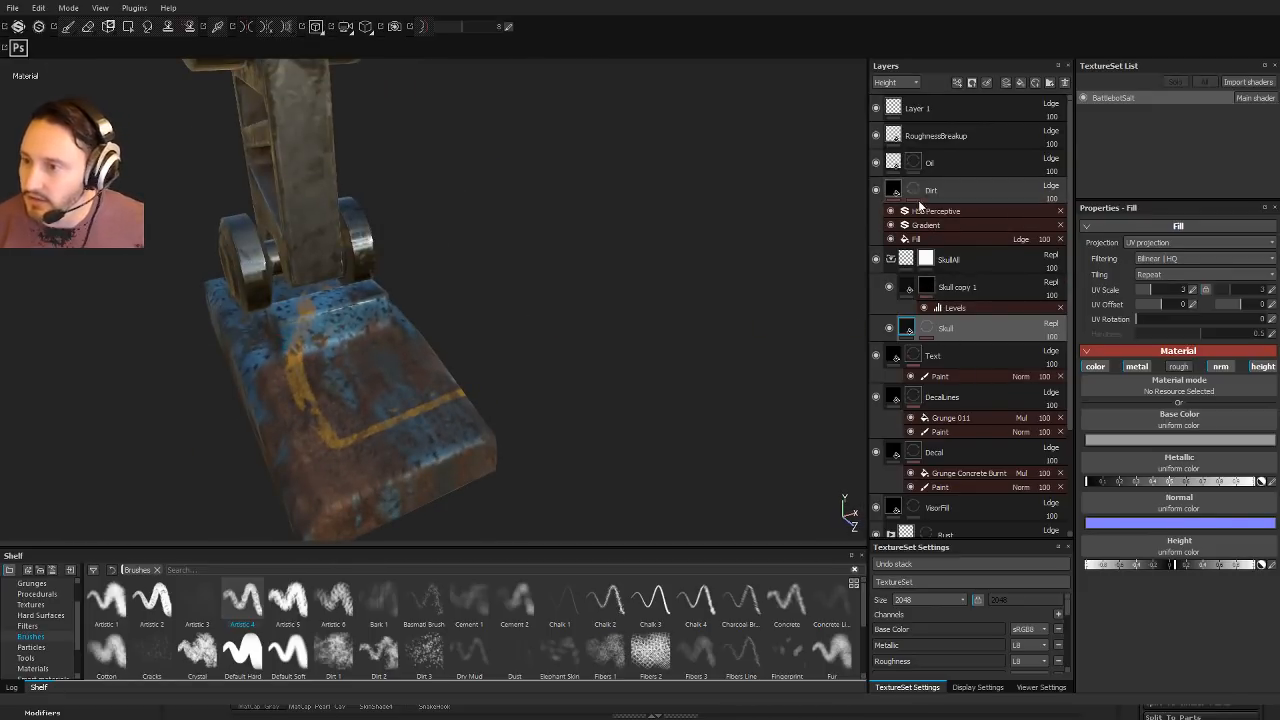
Step: Select the Layer 1 paint layer and bring the ankle joint and foot into view
{"action": "left_click", "coordinate": [915, 108]}
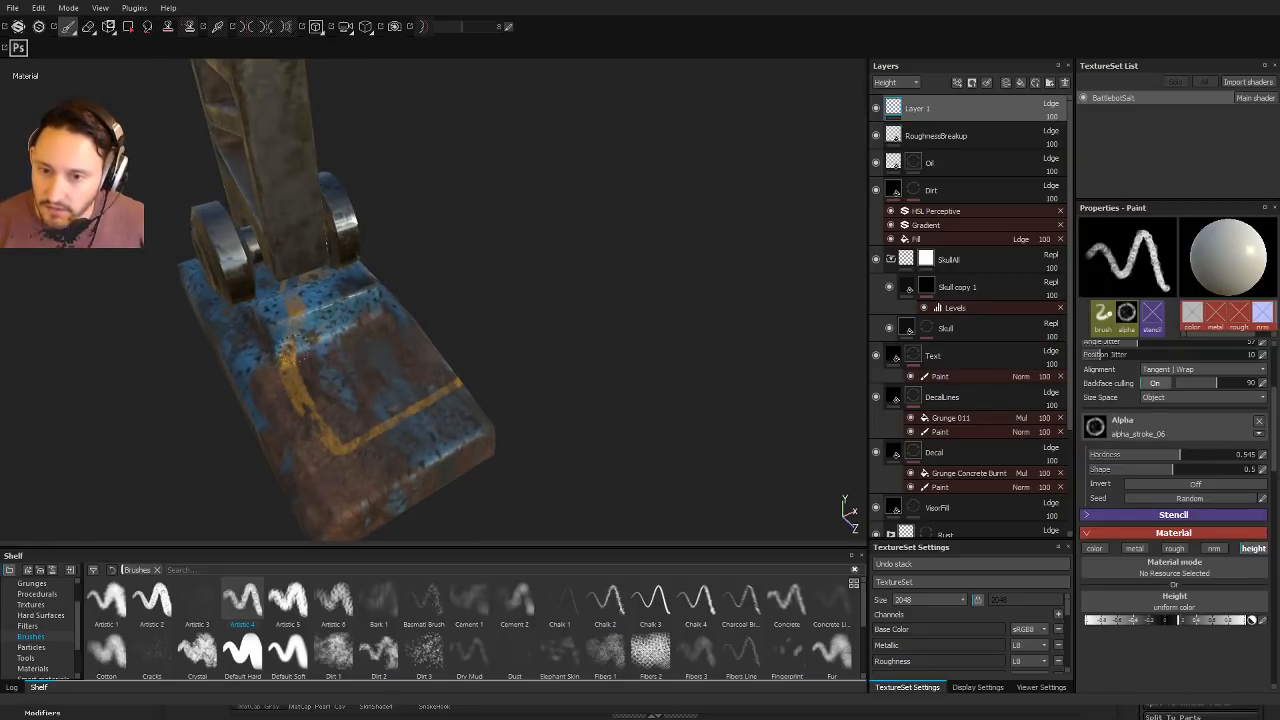
{"action": "left_click_drag", "start_coordinate": [365, 320], "coordinate": [240, 350], "text": "alt"}
{"action": "left_click_drag", "start_coordinate": [272, 305], "coordinate": [310, 390], "text": "alt"}
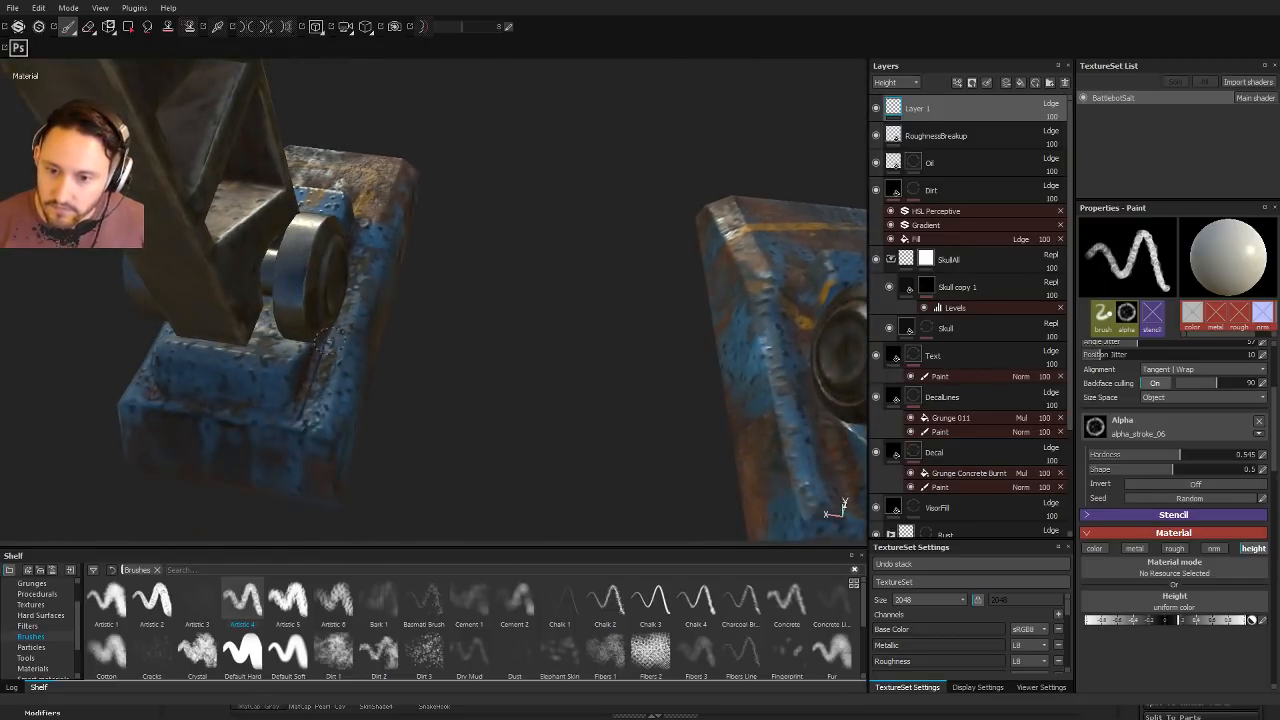
Step: Examine the feet, the painted skull, the domed head and the shoulder joint
{"action": "right_click_drag", "start_coordinate": [336, 341], "coordinate": [80, 311], "text": "alt"}
{"action": "left_click_drag", "start_coordinate": [80, 311], "coordinate": [204, 218], "text": "alt"}
{"action": "middle_click_drag", "start_coordinate": [204, 218], "coordinate": [520, 500], "text": "alt"}
{"action": "right_click_drag", "start_coordinate": [520, 500], "coordinate": [400, 420], "text": "alt"}
{"action": "left_click_drag", "start_coordinate": [400, 420], "coordinate": [480, 380], "text": "alt"}
{"action": "middle_click_drag", "start_coordinate": [480, 380], "coordinate": [572, 378], "text": "alt"}
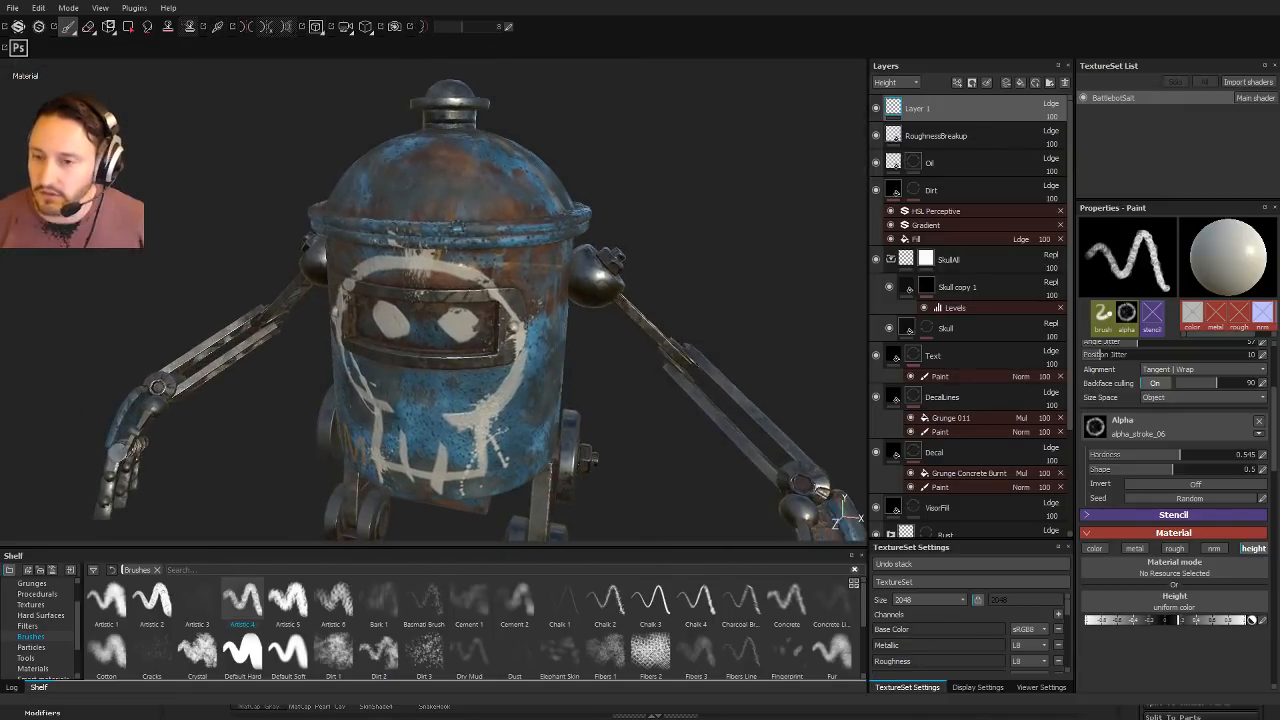
{"action": "left_click_drag", "start_coordinate": [543, 295], "coordinate": [482, 452], "text": "alt"}
{"action": "middle_click_drag", "start_coordinate": [482, 452], "coordinate": [400, 510], "text": "alt"}
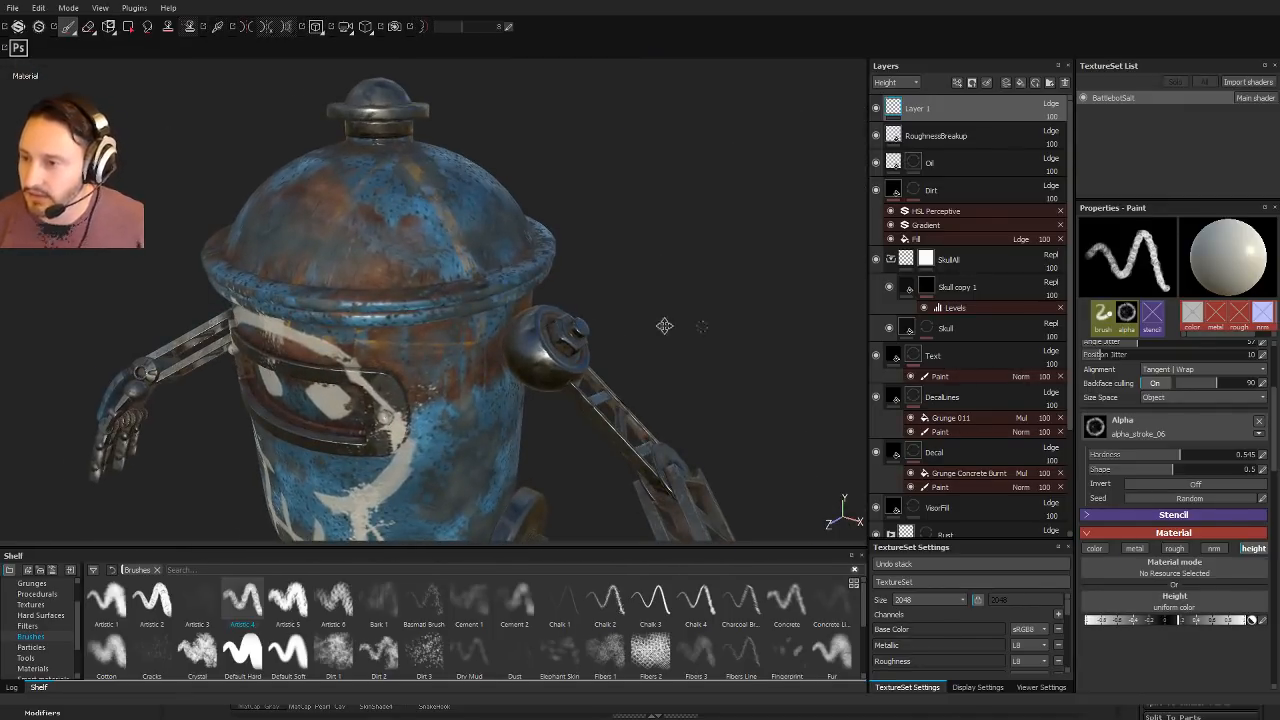
{"action": "middle_click_drag", "start_coordinate": [663, 320], "coordinate": [548, 316], "text": "alt"}
Step: Add a fill layer named "welds" above Layer 1, with raised height and a black mask
{"action": "left_click", "coordinate": [1020, 84]}
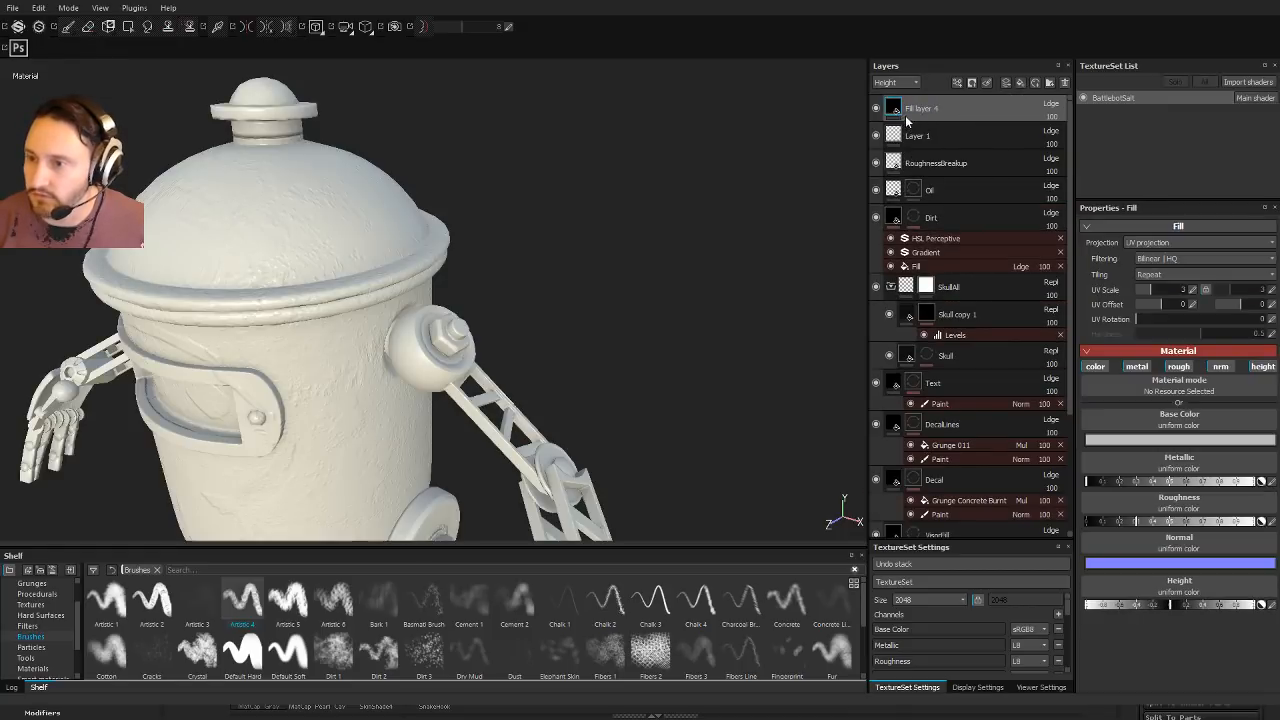
{"action": "double_click", "coordinate": [922, 109]}
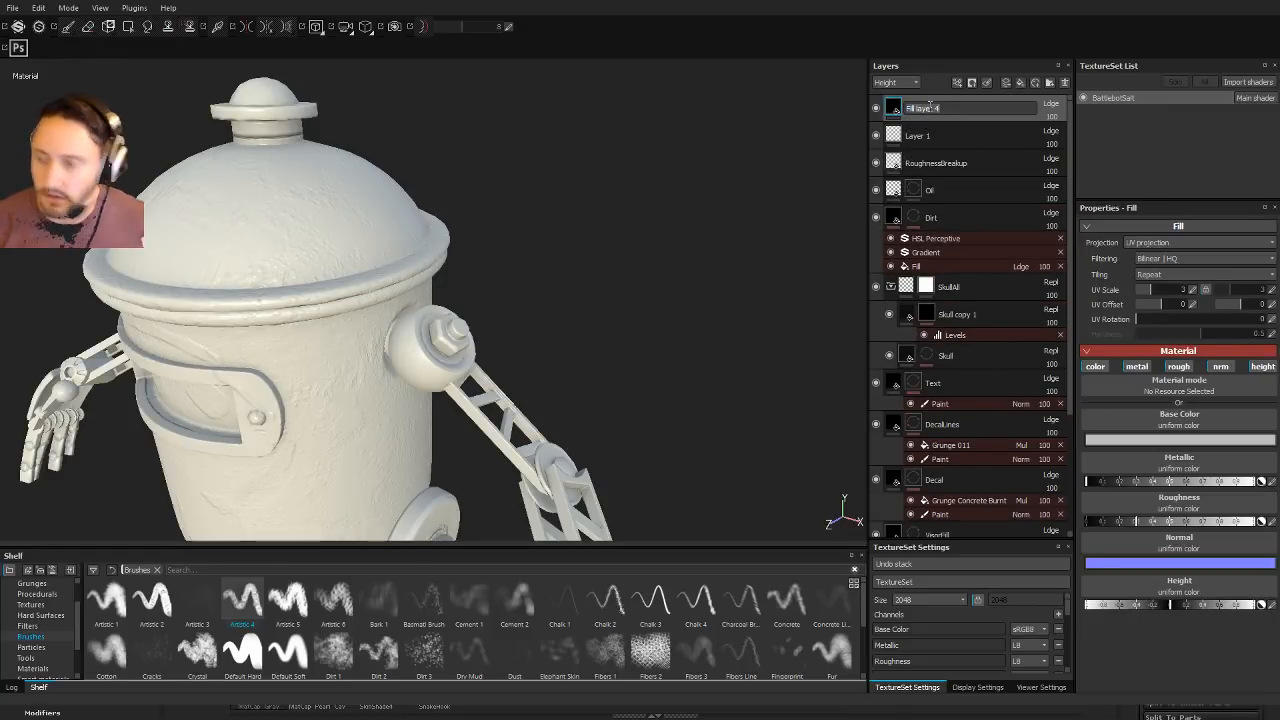
{"action": "type", "text": "Welds"}
{"action": "key", "text": "Return"}
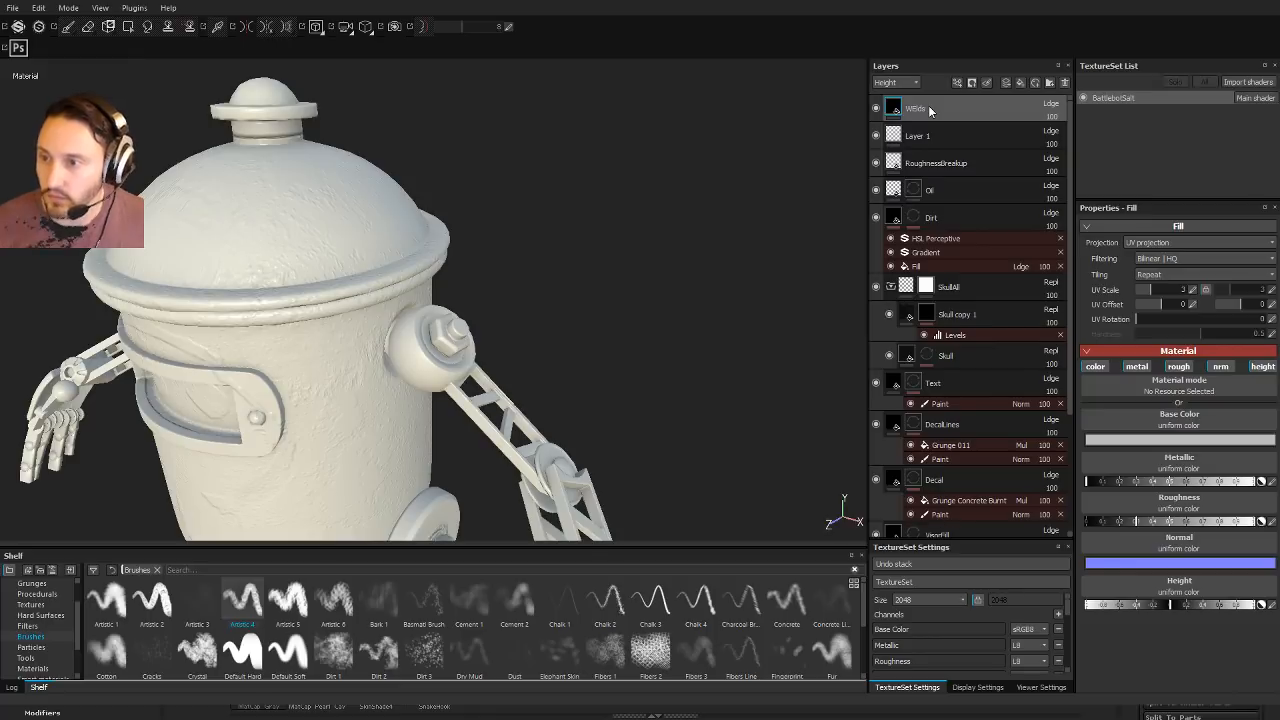
{"action": "double_click", "coordinate": [916, 109]}
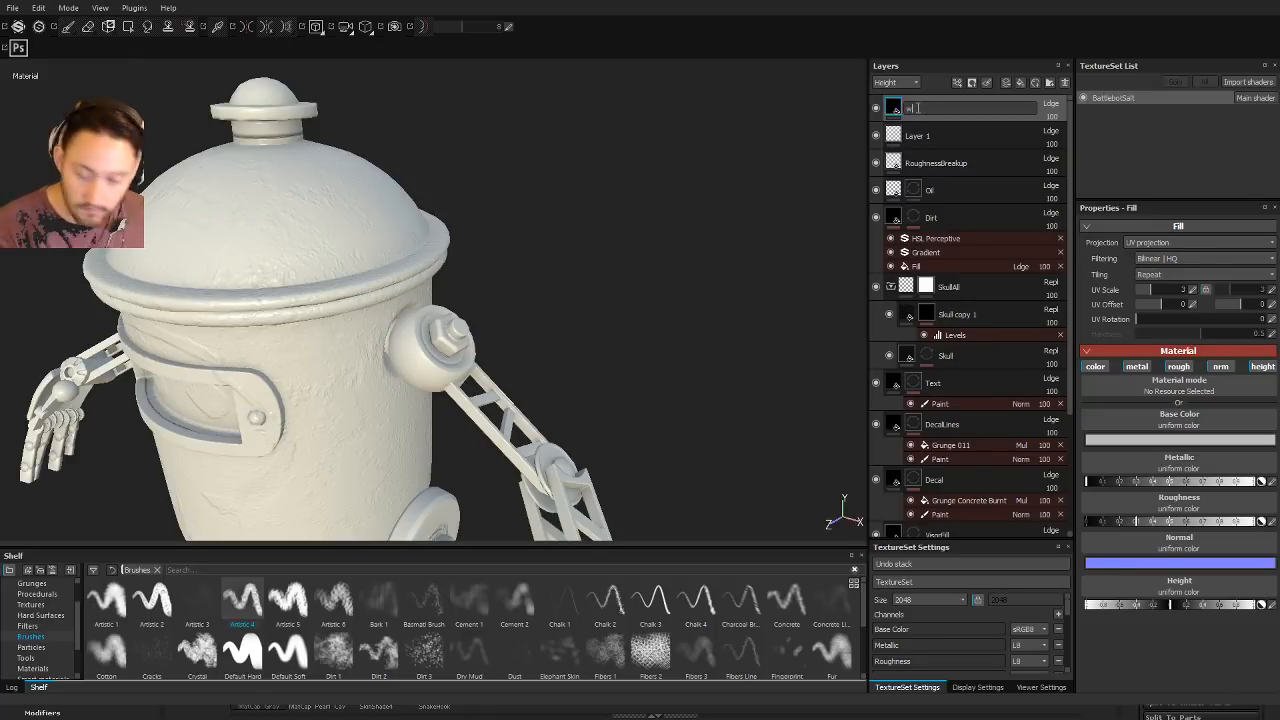
{"action": "key", "text": "Return"}
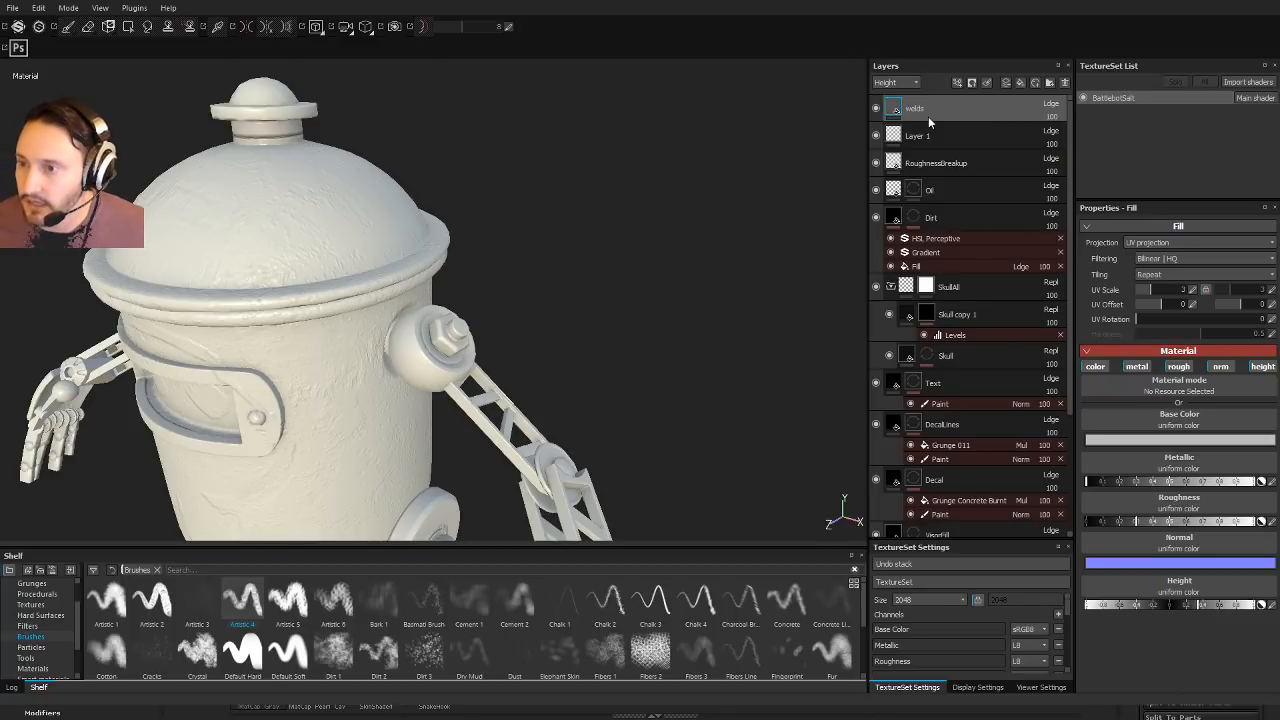
{"action": "left_click", "coordinate": [970, 129]}
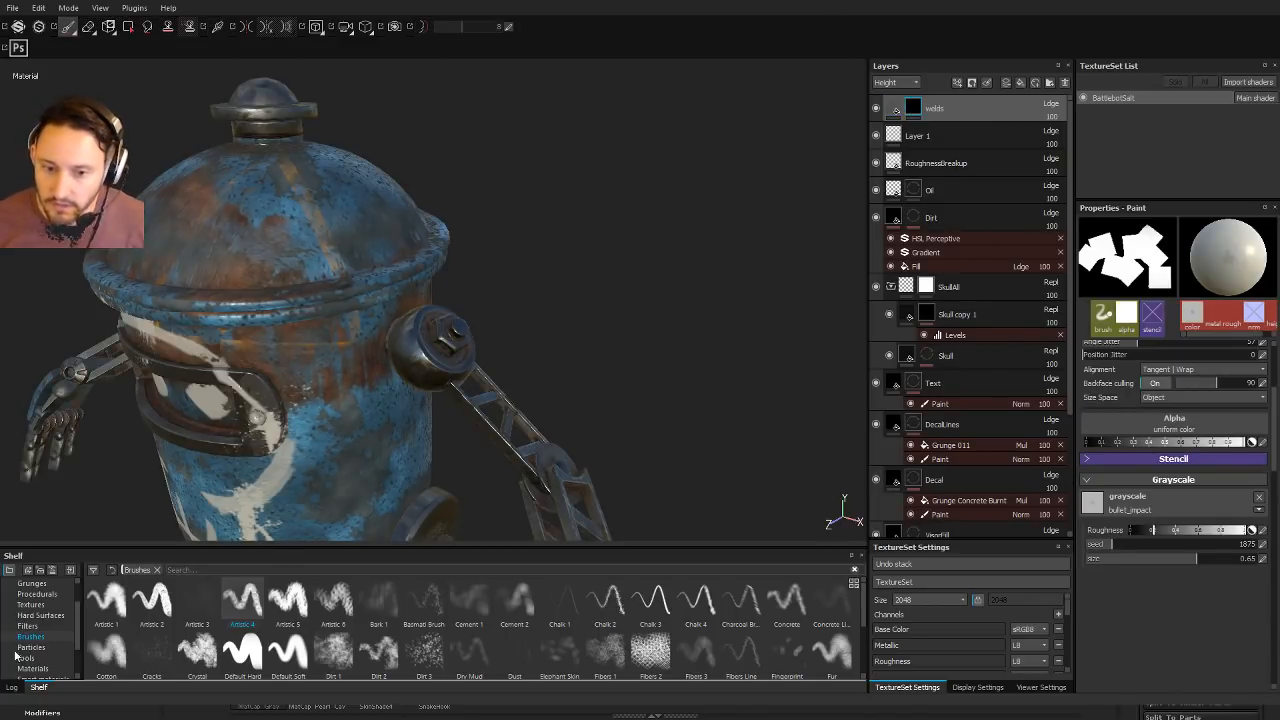
Step: Try a test stroke with the Artistic 4 brush on the dome in the welds mask, and undo it
{"action": "left_click", "coordinate": [256, 594]}
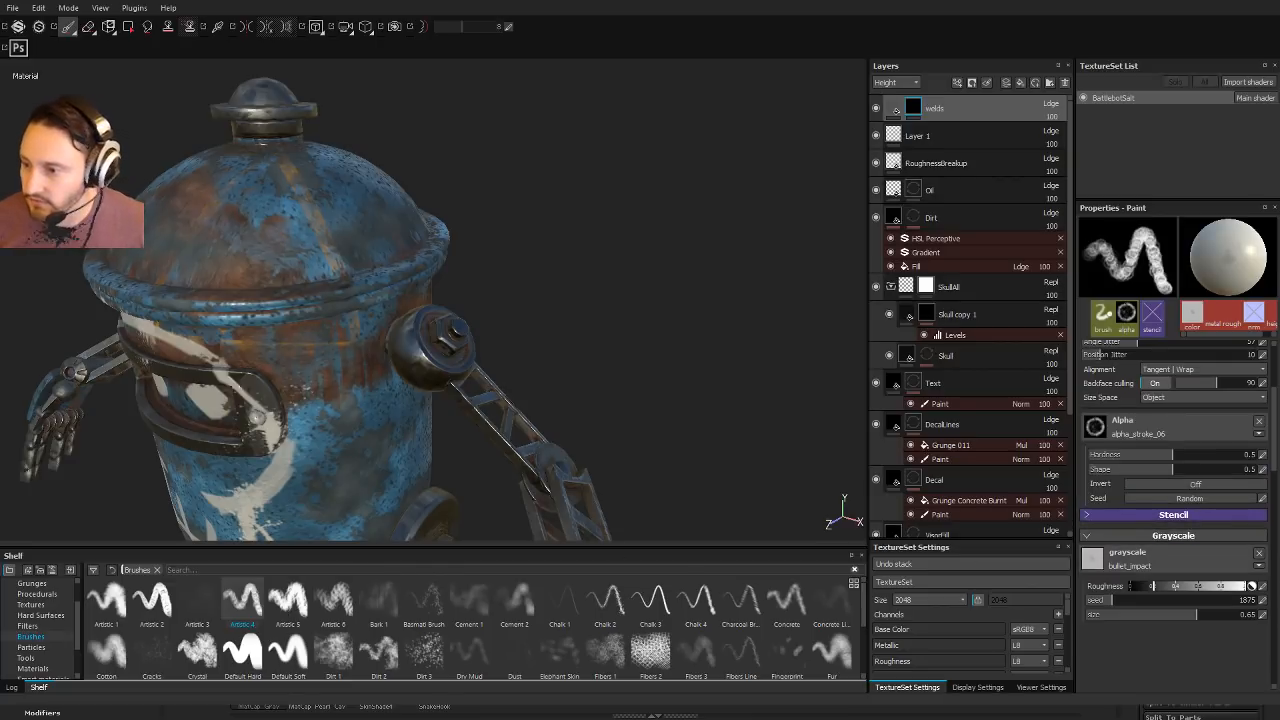
{"action": "mouse_move", "coordinate": [640, 290]}
{"action": "left_mouse_down", "text": "alt"}
{"action": "mouse_move", "coordinate": [660, 337]}
{"action": "mouse_move", "coordinate": [640, 350]}
{"action": "left_mouse_up", "text": "alt"}
{"action": "left_click_drag", "start_coordinate": [479, 253], "coordinate": [500, 295], "text": "alt"}
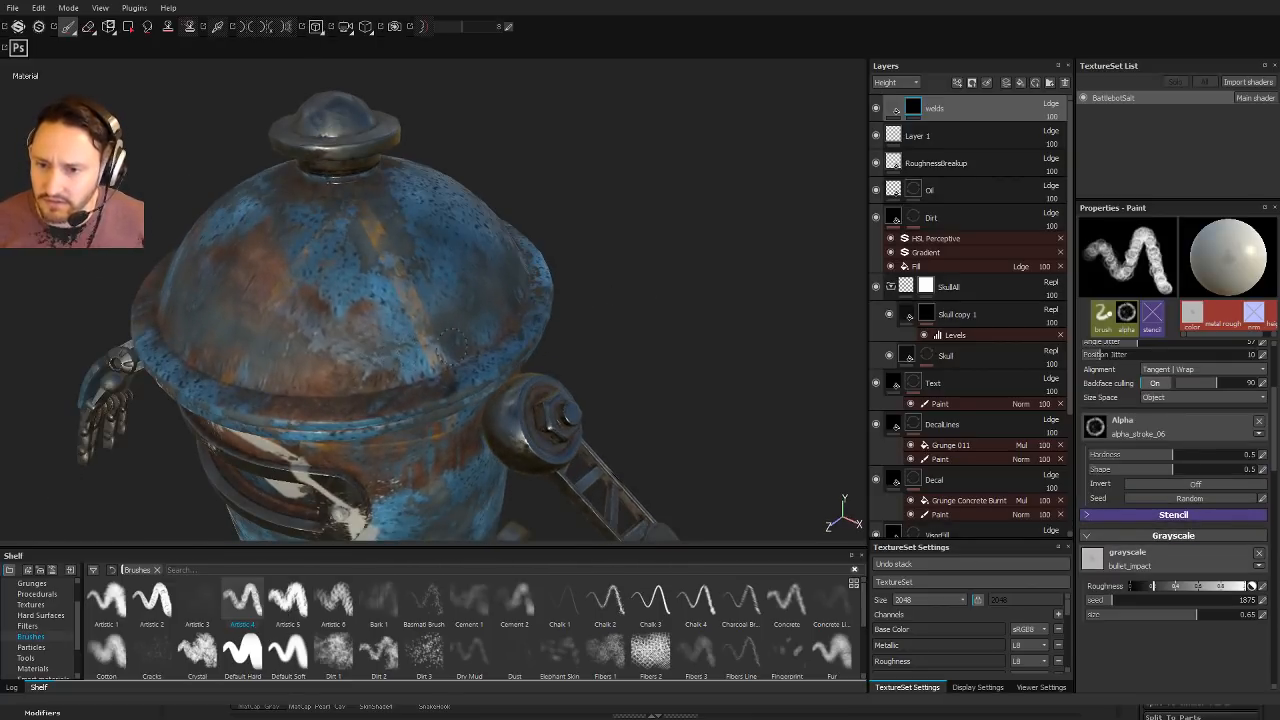
{"action": "mouse_move", "coordinate": [449, 350]}
{"action": "left_mouse_down"}
{"action": "mouse_move", "coordinate": [344, 346]}
{"action": "mouse_move", "coordinate": [334, 312]}
{"action": "left_mouse_up"}
{"action": "key", "text": "ctrl+z"}
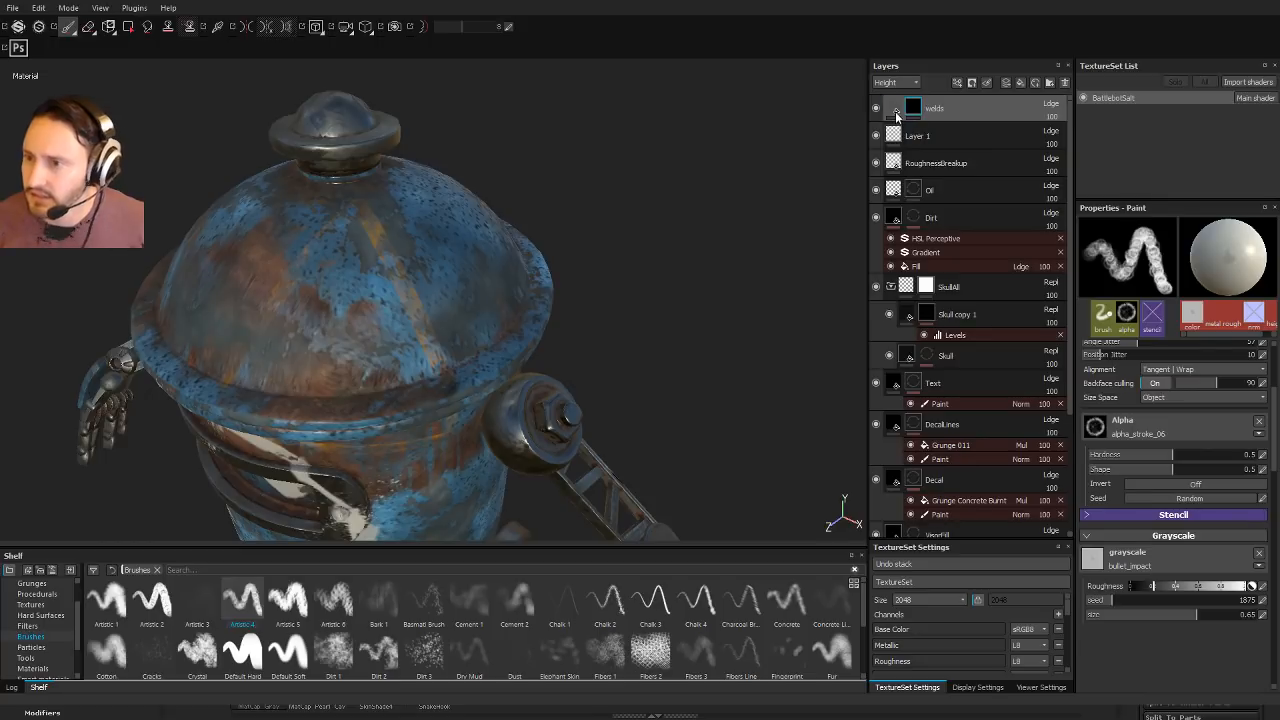
Step: Select the welds layer's fill and switch the layer stack to the Base Color channel
{"action": "left_click", "coordinate": [896, 112]}
{"action": "left_click", "coordinate": [897, 98]}
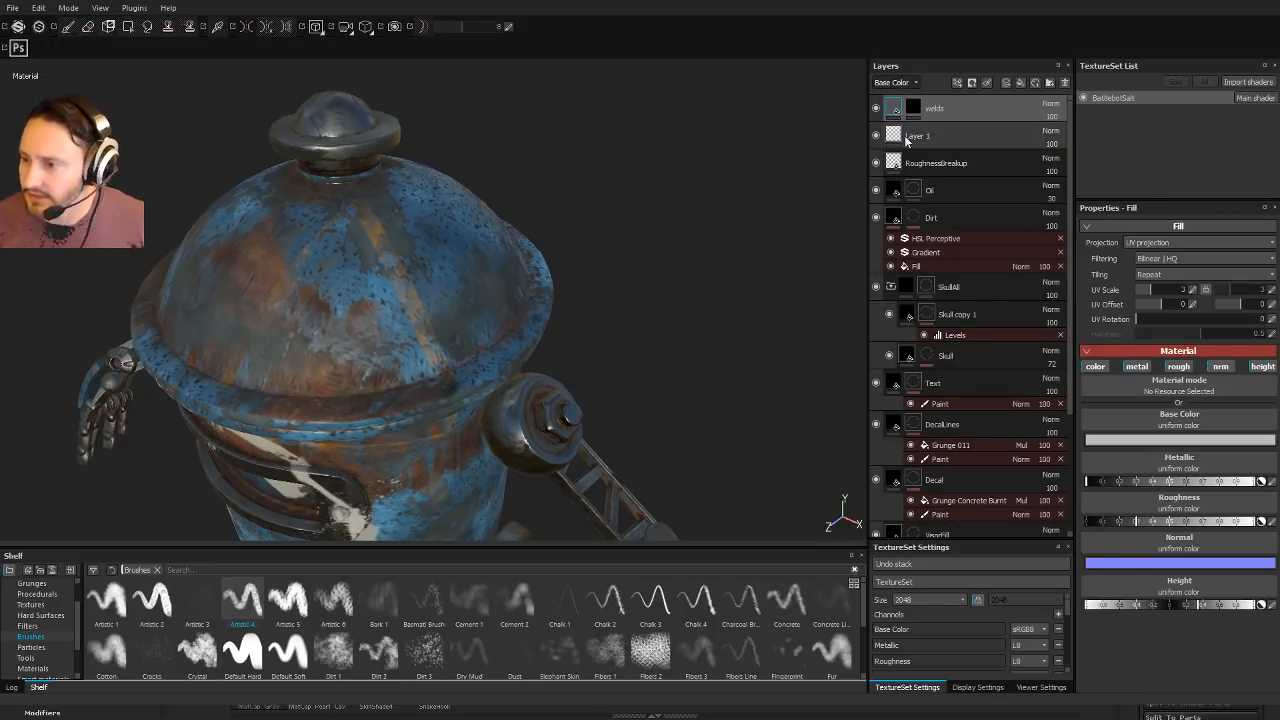
Step: Disable the color, metal, rough and nrm channels of the welds fill, leaving only height enabled
{"action": "left_click", "coordinate": [1140, 367]}
{"action": "left_click", "coordinate": [1179, 366]}
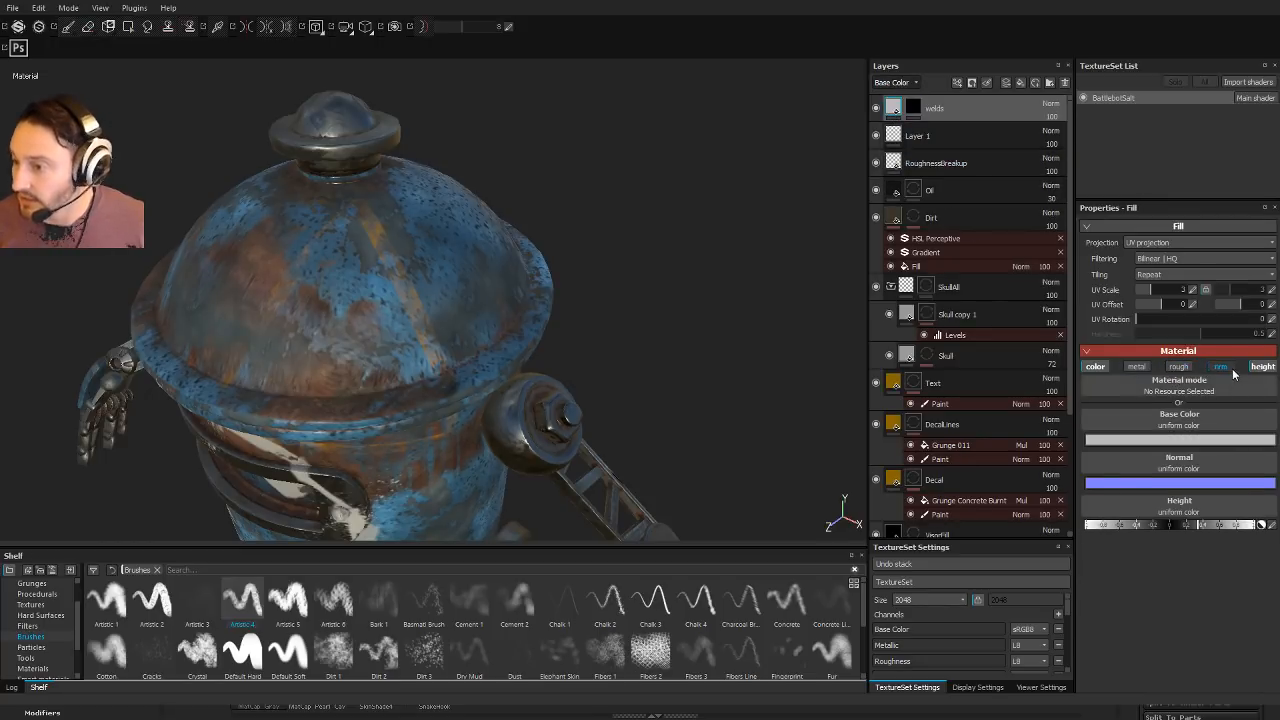
{"action": "left_click", "coordinate": [1220, 366]}
{"action": "left_click", "coordinate": [1262, 366]}
{"action": "left_click", "coordinate": [1095, 366]}
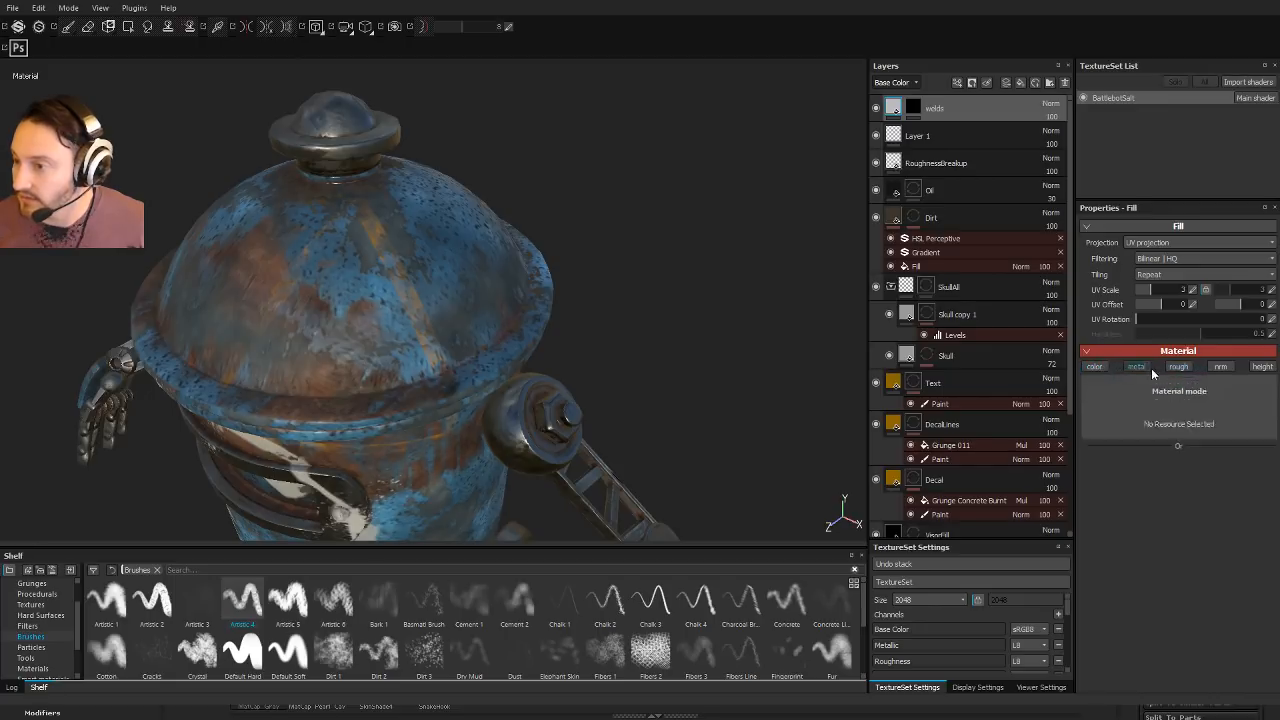
{"action": "left_click", "coordinate": [1262, 366]}
Step: Paint a weld stroke in the welds mask along the lower front edge of the dome
{"action": "left_click_drag", "start_coordinate": [671, 251], "coordinate": [660, 225], "text": "alt"}
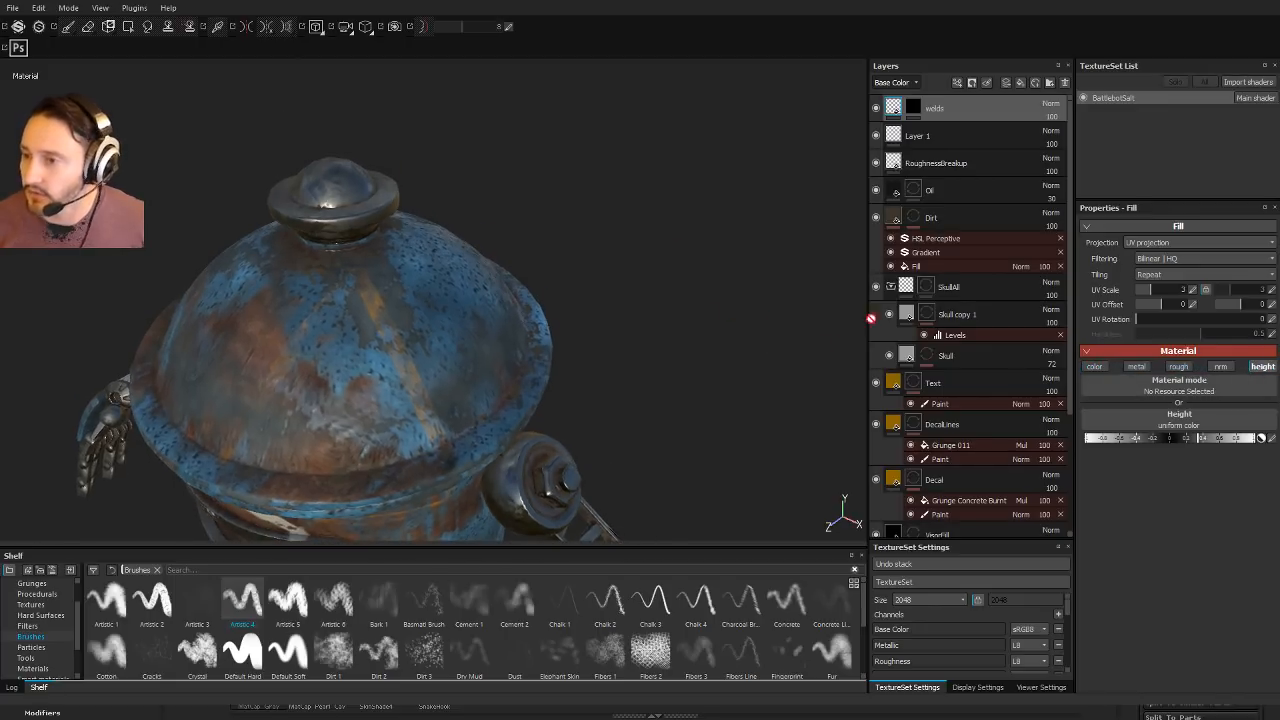
{"action": "left_click", "coordinate": [914, 111]}
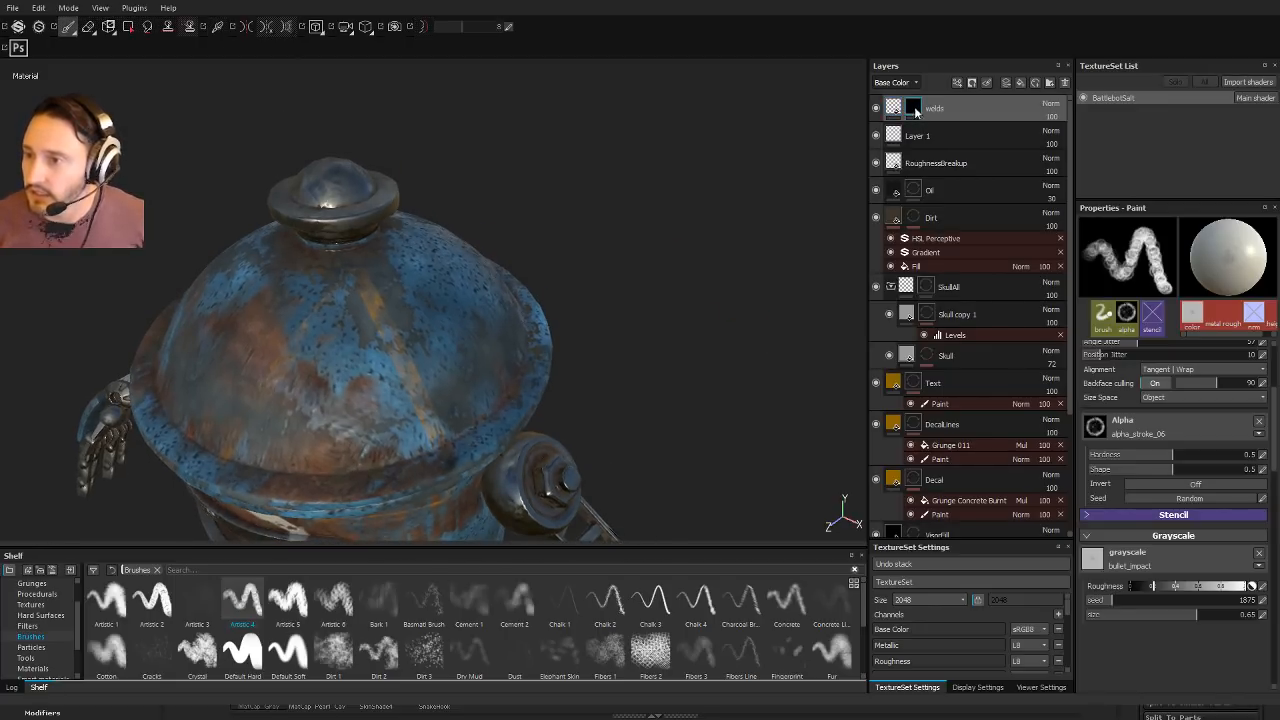
{"action": "left_click_drag", "start_coordinate": [687, 249], "coordinate": [700, 252], "text": "alt"}
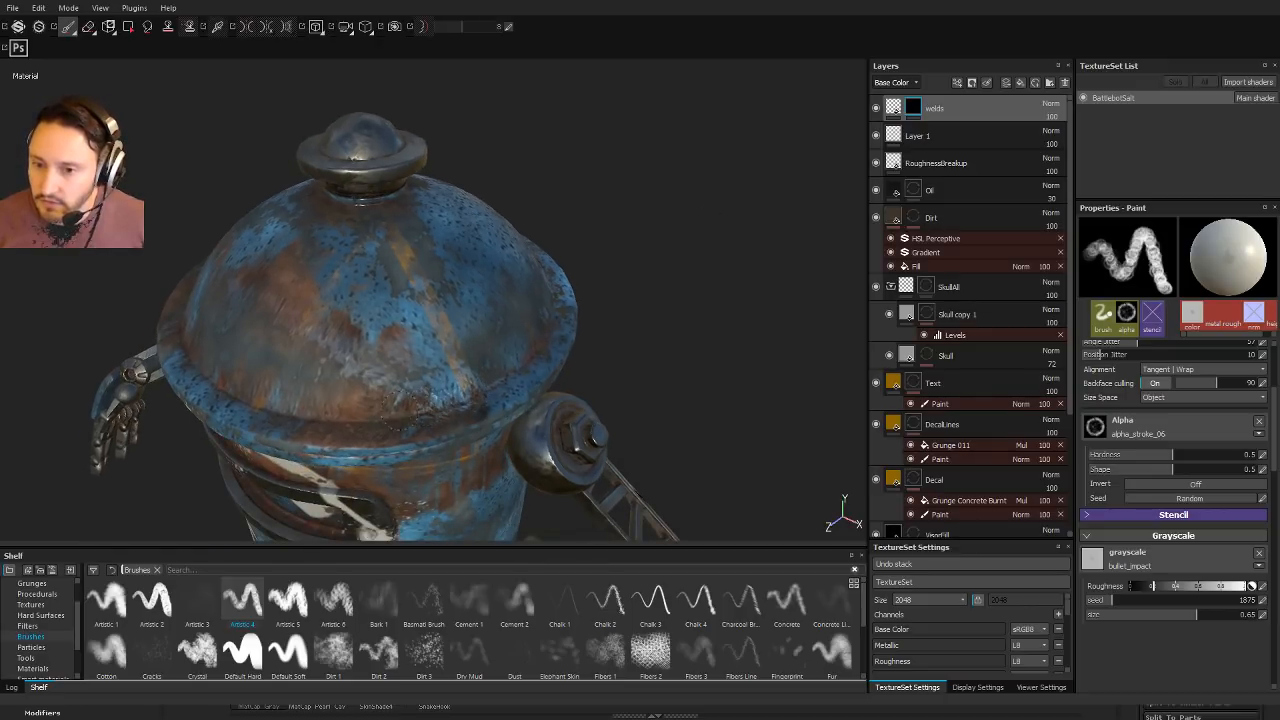
{"action": "mouse_move", "coordinate": [584, 318]}
{"action": "left_mouse_down", "text": "alt"}
{"action": "mouse_move", "coordinate": [711, 280]}
{"action": "mouse_move", "coordinate": [782, 374]}
{"action": "left_mouse_up", "text": "alt"}
Step: Try different Height values on the welds fill, including the maximum, and delete the welds layer
{"action": "left_click", "coordinate": [895, 108]}
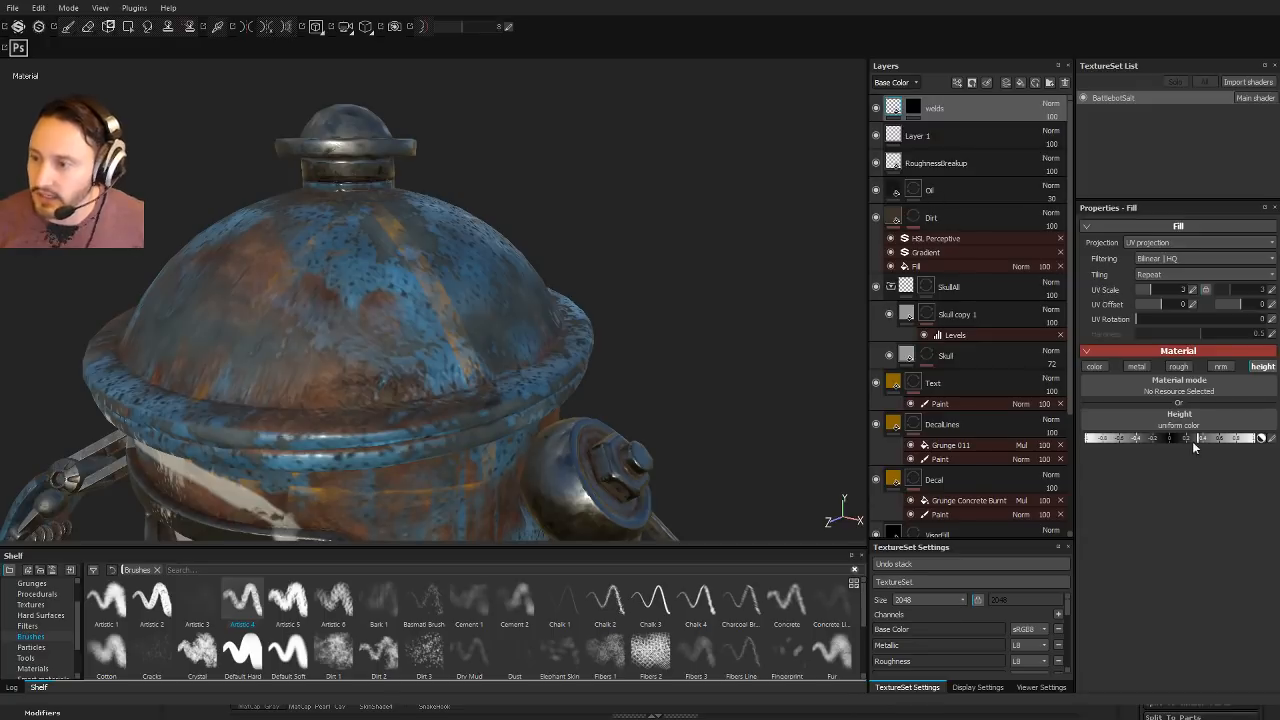
{"action": "left_click_drag", "start_coordinate": [1237, 440], "coordinate": [1262, 440]}
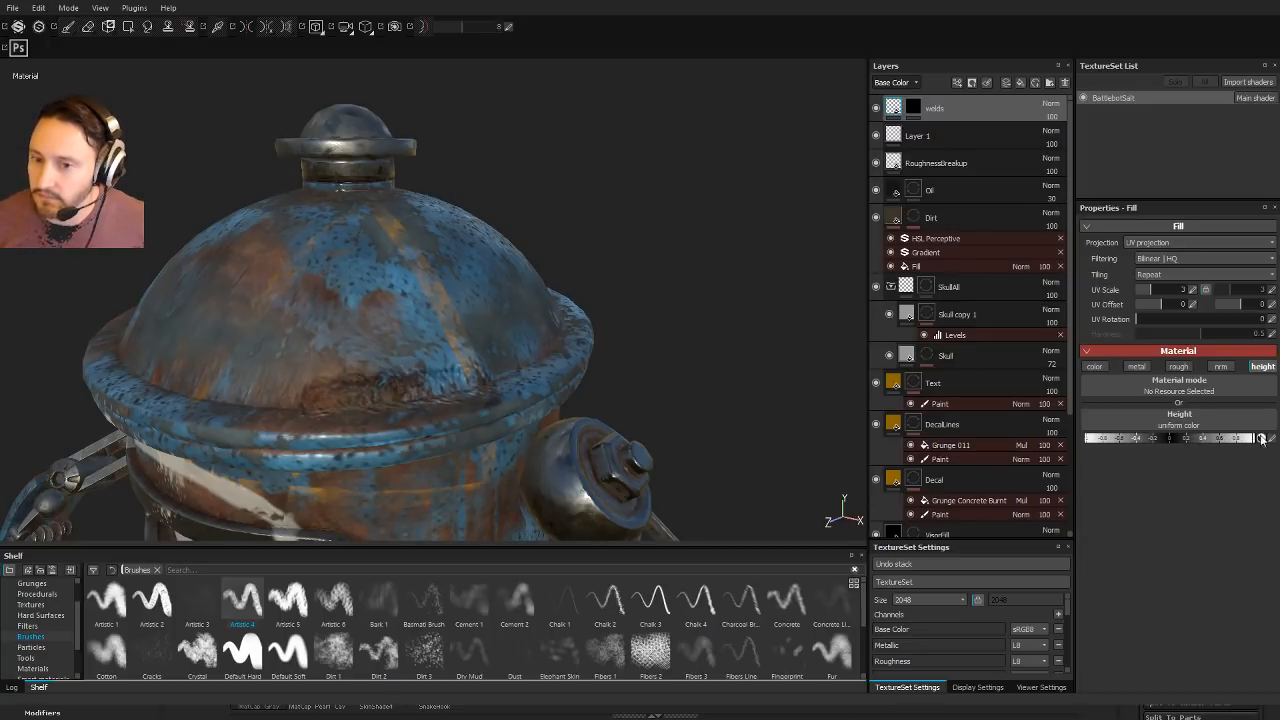
{"action": "left_click_drag", "start_coordinate": [1090, 432], "coordinate": [1217, 444]}
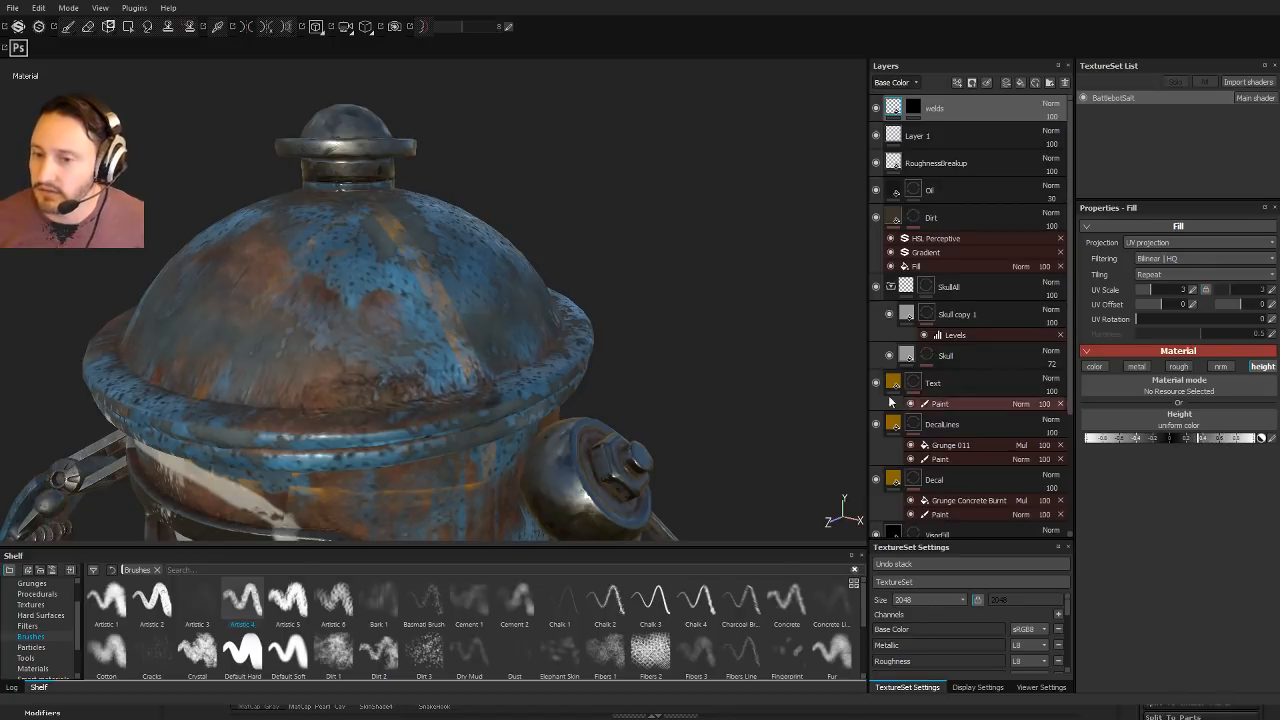
{"action": "left_click_drag", "start_coordinate": [380, 300], "coordinate": [641, 127], "text": "alt"}
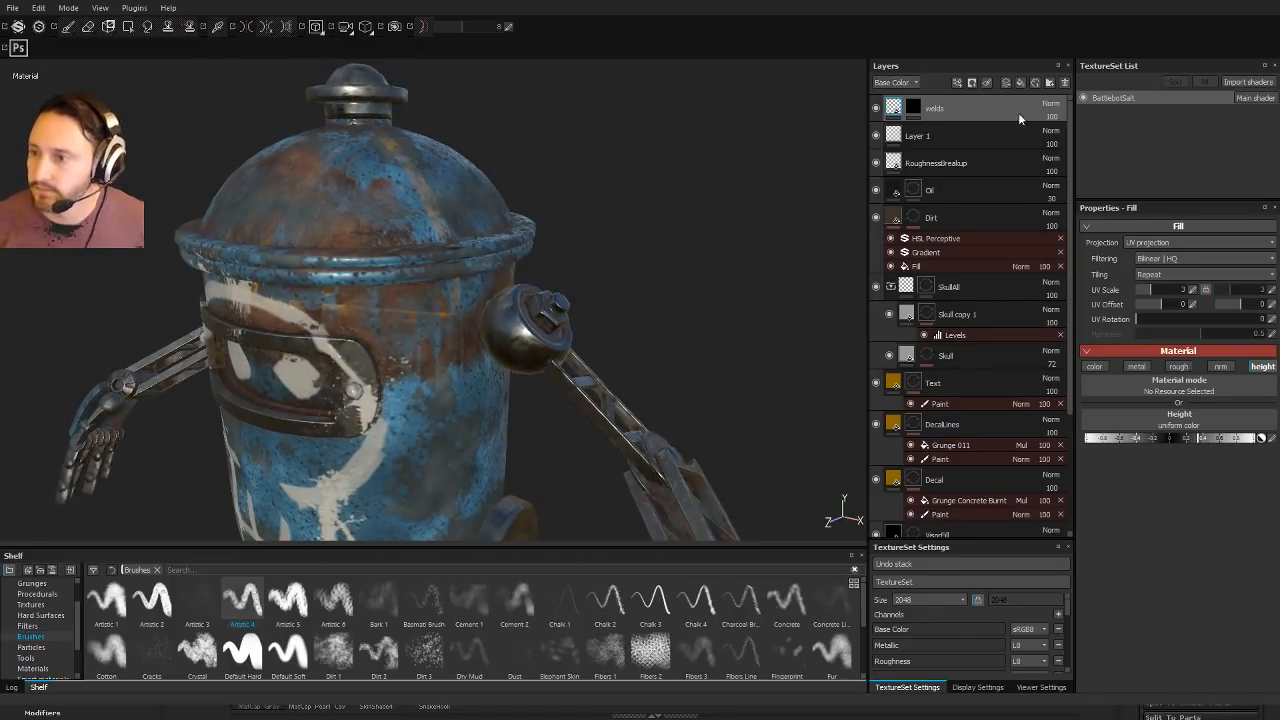
{"action": "left_click", "coordinate": [1065, 84]}
Step: Examine the whole robot from the front and slightly to the side
{"action": "left_click_drag", "start_coordinate": [556, 319], "coordinate": [663, 306], "text": "alt"}
{"action": "right_click_drag", "start_coordinate": [663, 306], "coordinate": [597, 485], "text": "alt"}
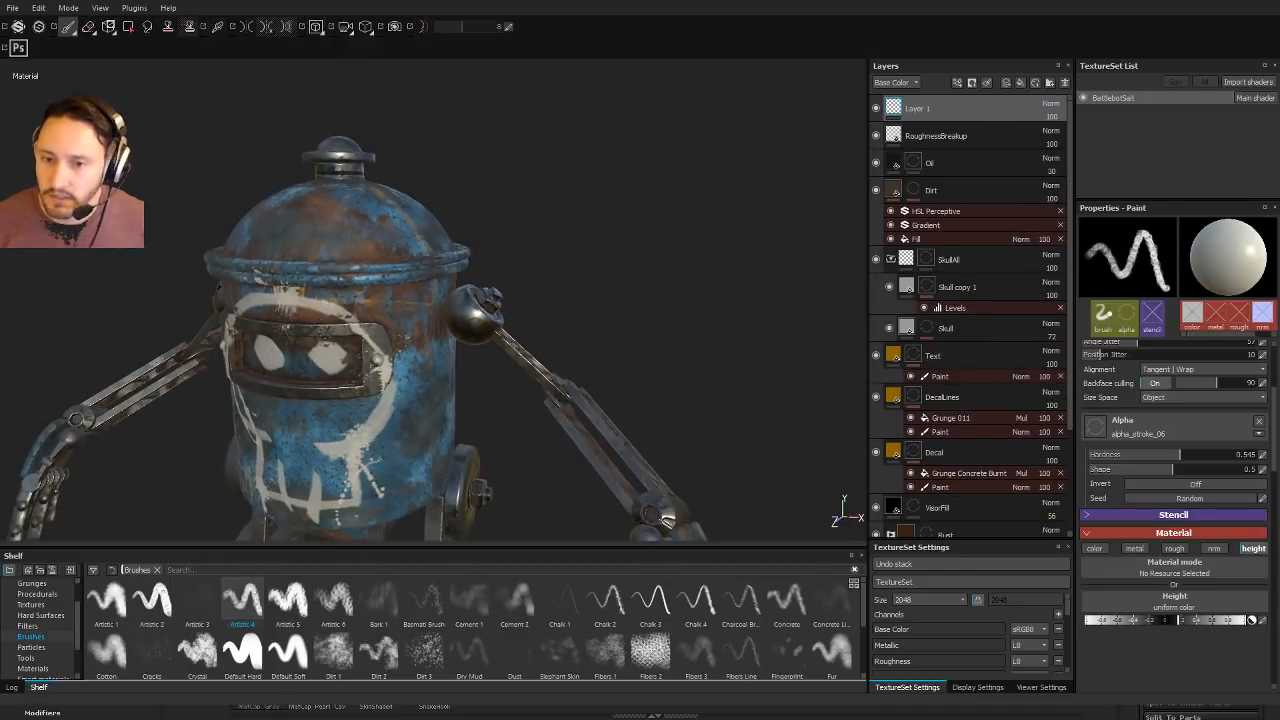
{"action": "middle_click_drag", "start_coordinate": [597, 485], "coordinate": [718, 322], "text": "alt"}
{"action": "left_click_drag", "start_coordinate": [655, 325], "coordinate": [731, 346], "text": "alt"}
{"action": "right_click_drag", "start_coordinate": [731, 346], "coordinate": [655, 322], "text": "alt"}
{"action": "left_click_drag", "start_coordinate": [655, 322], "coordinate": [574, 366], "text": "alt"}
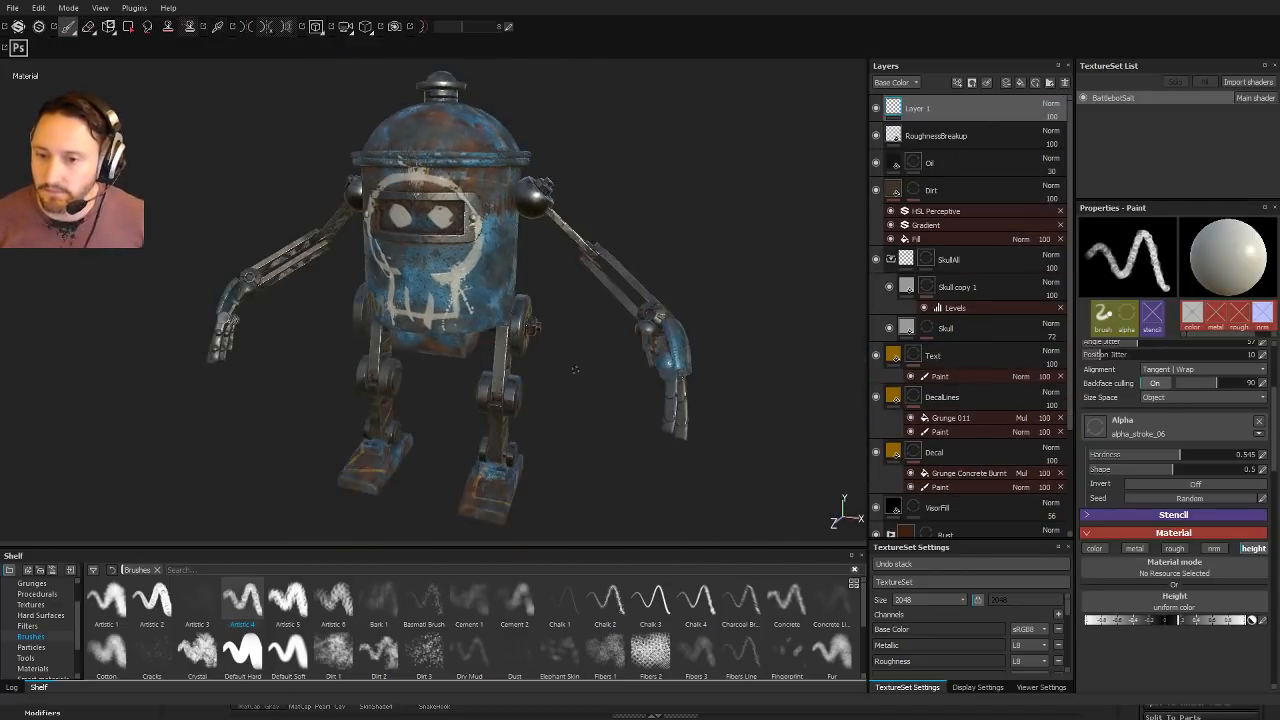
{"action": "right_click_drag", "start_coordinate": [574, 366], "coordinate": [594, 417], "text": "shift"}
{"action": "left_click_drag", "start_coordinate": [594, 417], "coordinate": [782, 379], "text": "alt"}
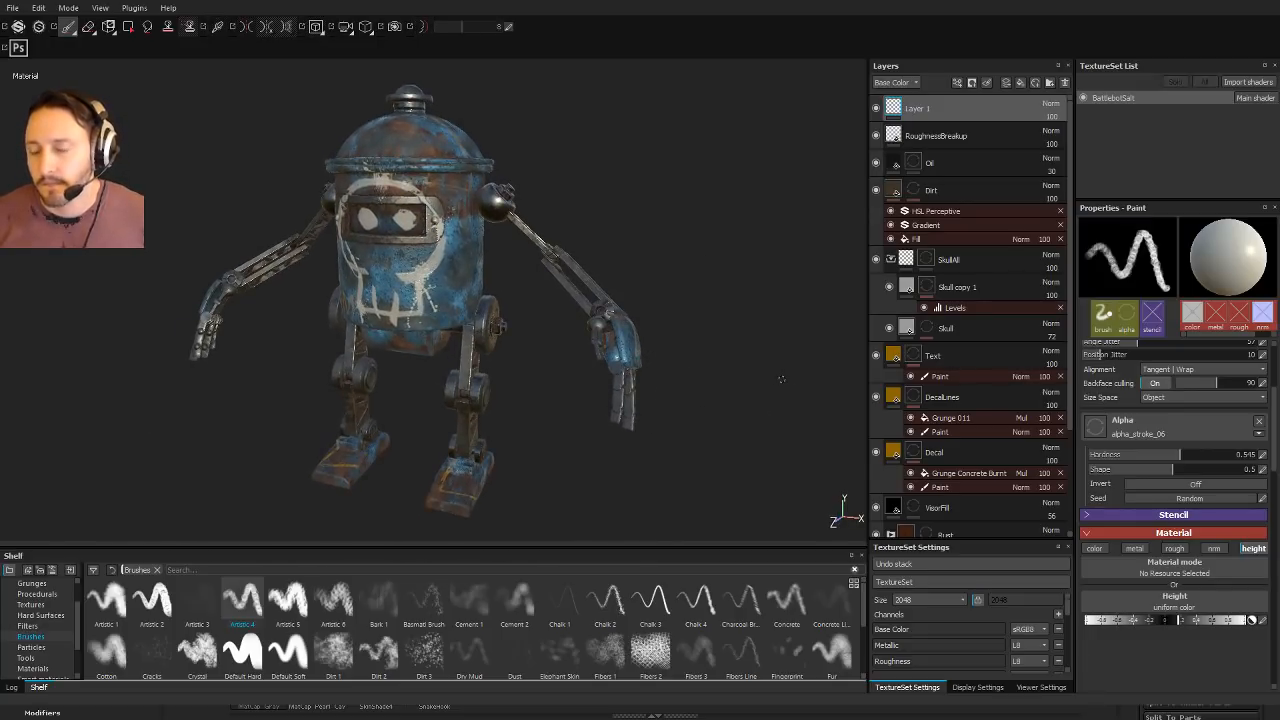